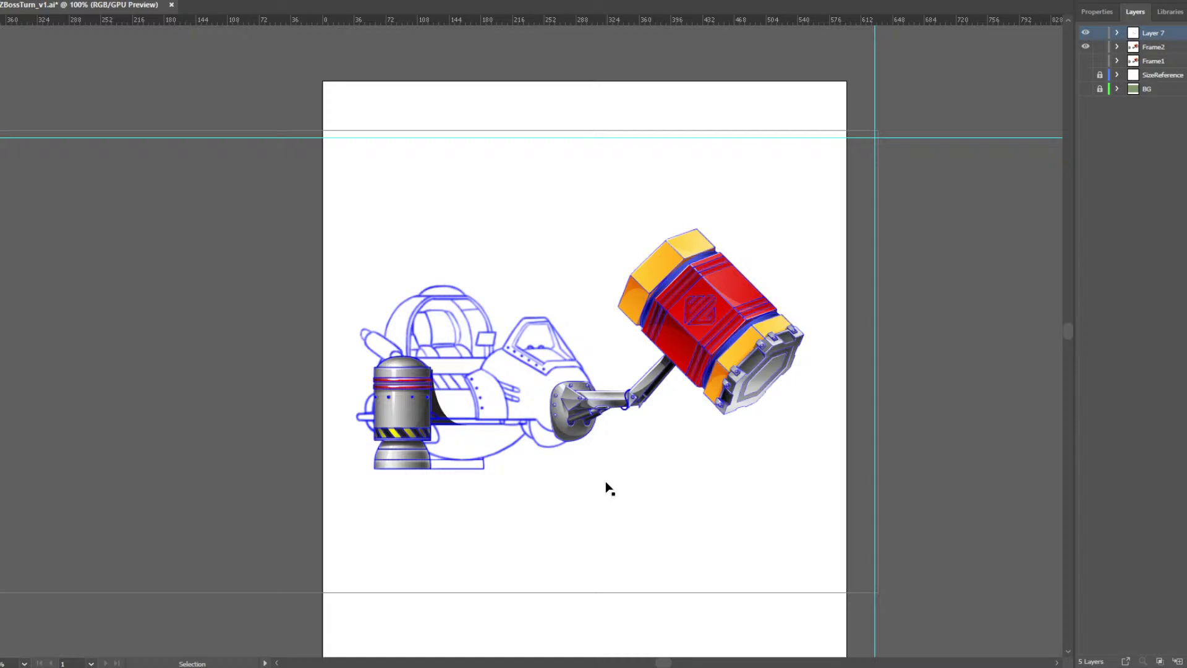
- In Layer 7, show the second sketch image, hide the first one, and hide both guides
key("z")
left_click(712, 346)
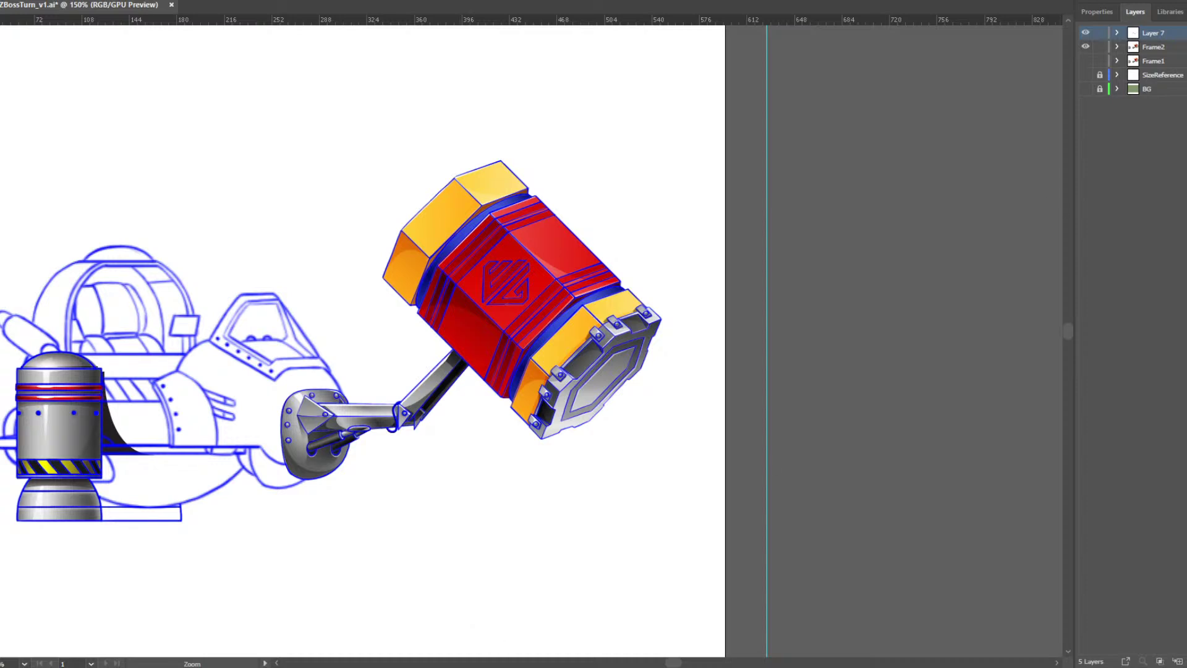
left_click(1099, 34)
left_click(1117, 46)
left_click(1117, 46)
left_click(1118, 33)
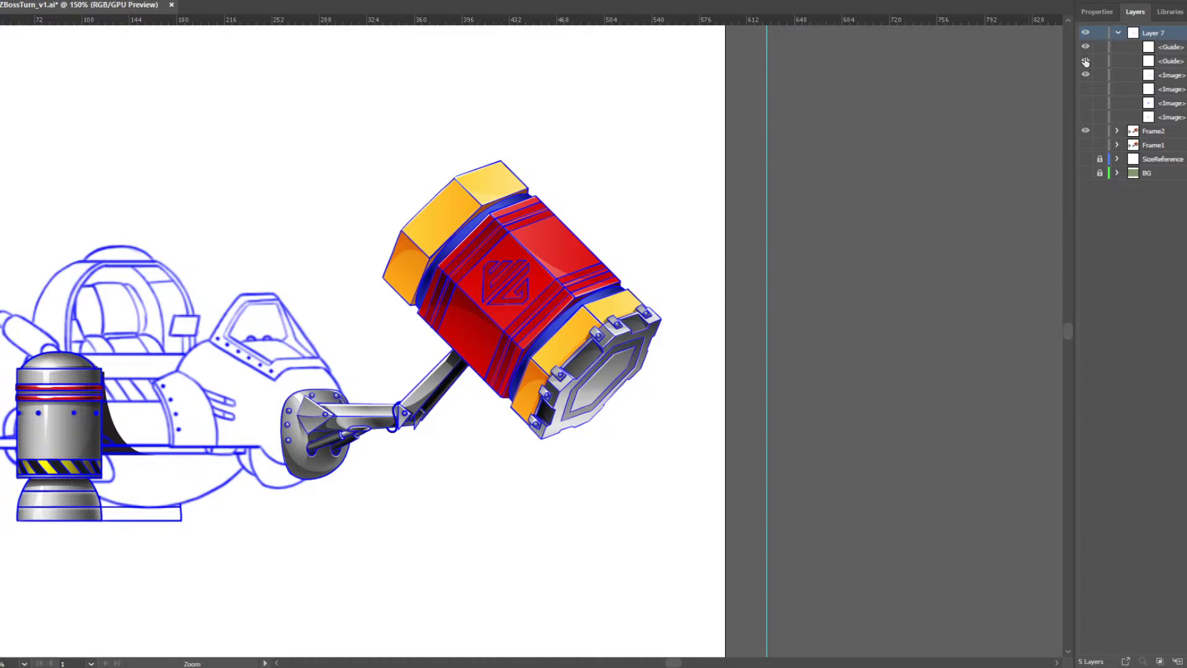
left_click(1086, 89)
left_click(1086, 75)
left_click(1086, 47)
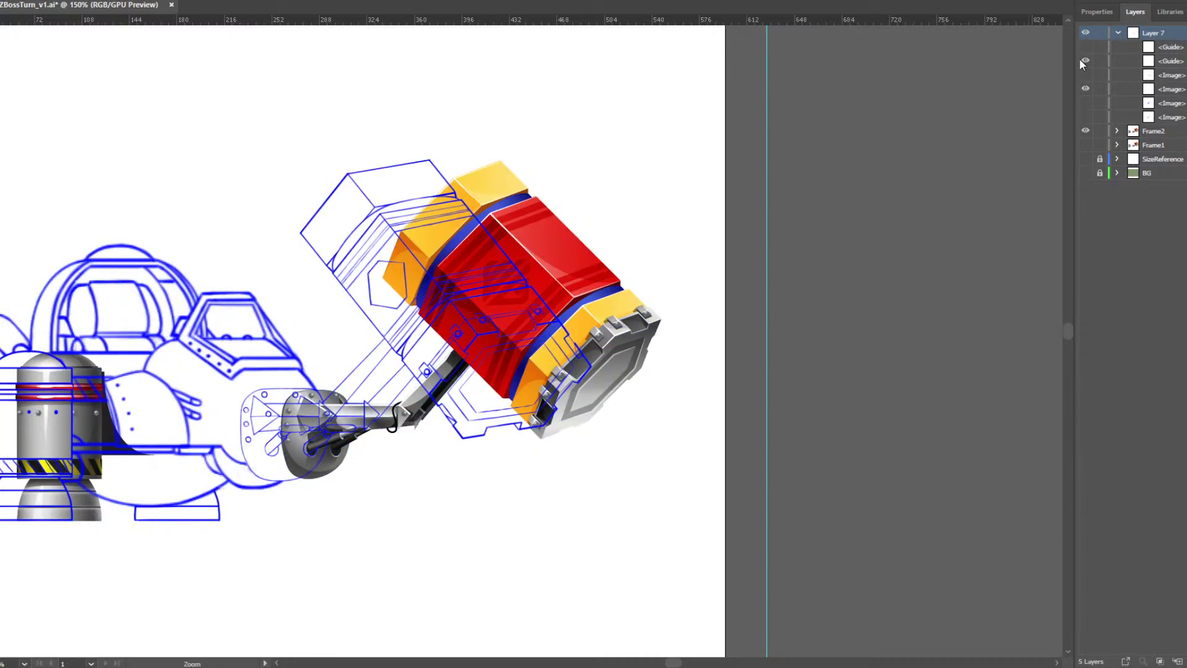
left_click(1085, 60)
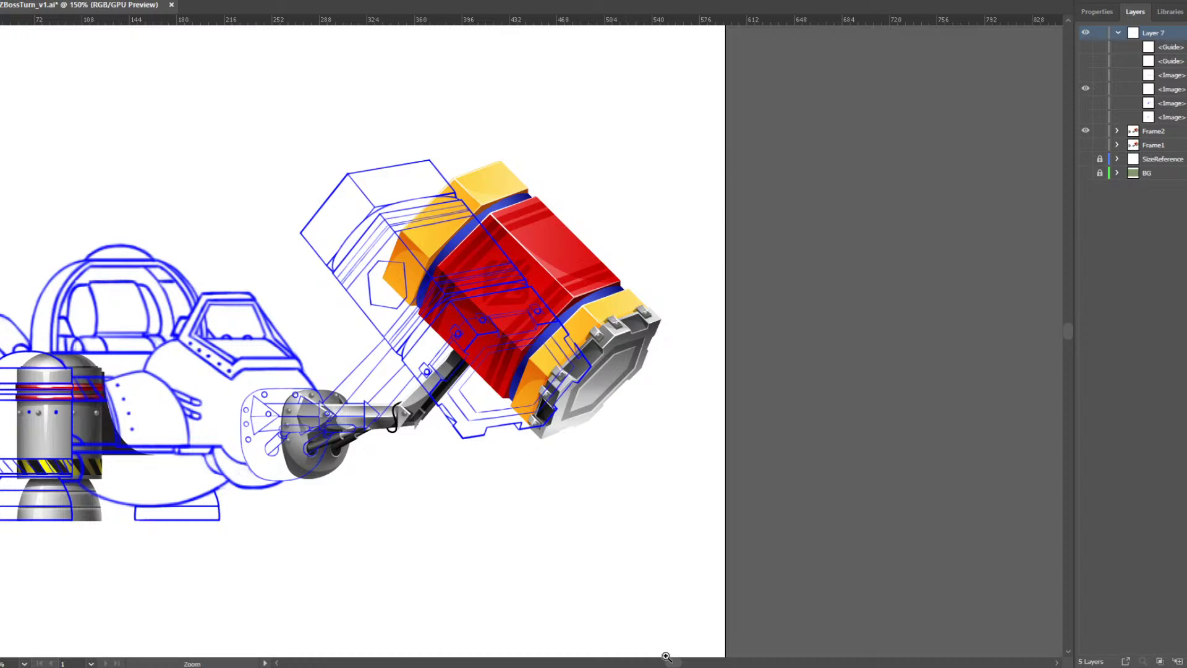
left_click_drag(673, 663, 671, 663)
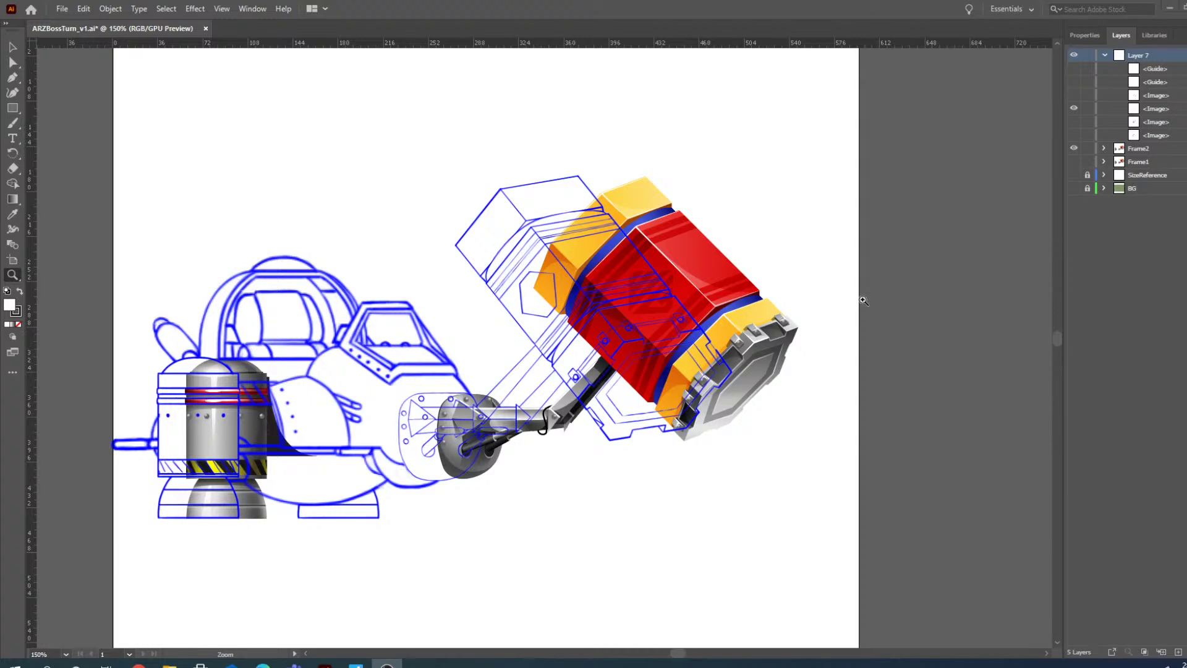
- Toggle the visible sketch image off and on repeatedly to compare it with the coloured artwork beneath
left_click(1074, 110)
left_click(1075, 110)
left_click(1074, 109)
left_click(1074, 109)
left_click(1074, 110)
left_click(1074, 109)
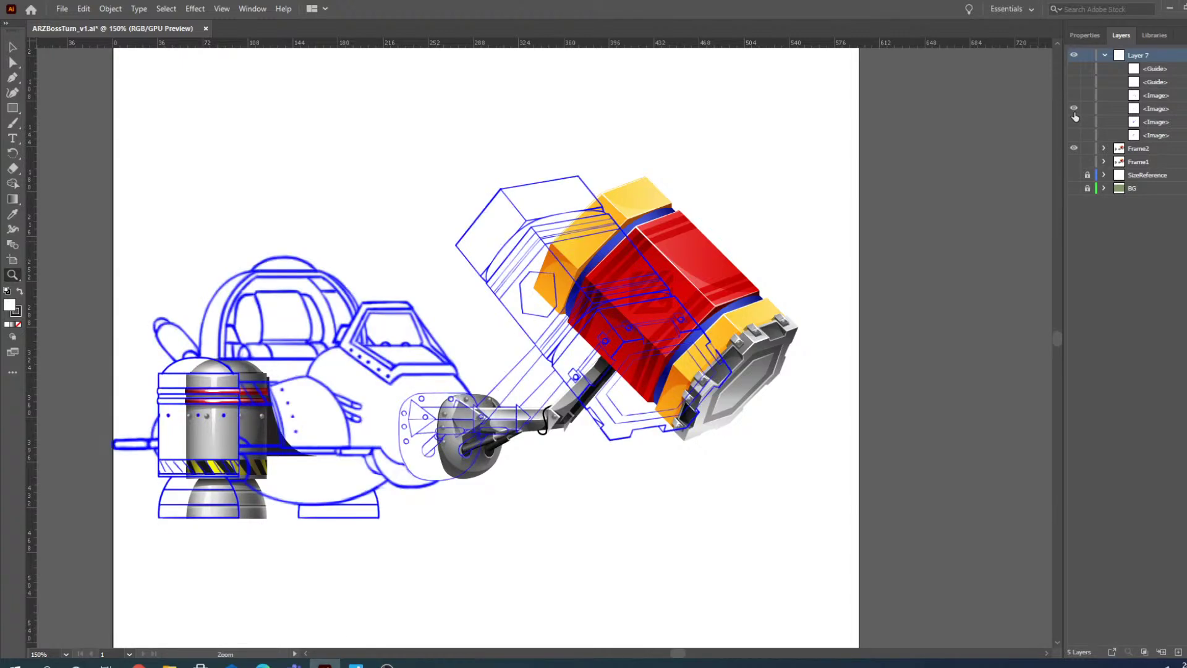
- Expand Frame2 and toggle its arm and rocket sublayers off and on to check which parts they hold
left_click(1104, 149)
left_click(1074, 175)
left_click(1074, 175)
left_click(1074, 188)
left_click(1074, 188)
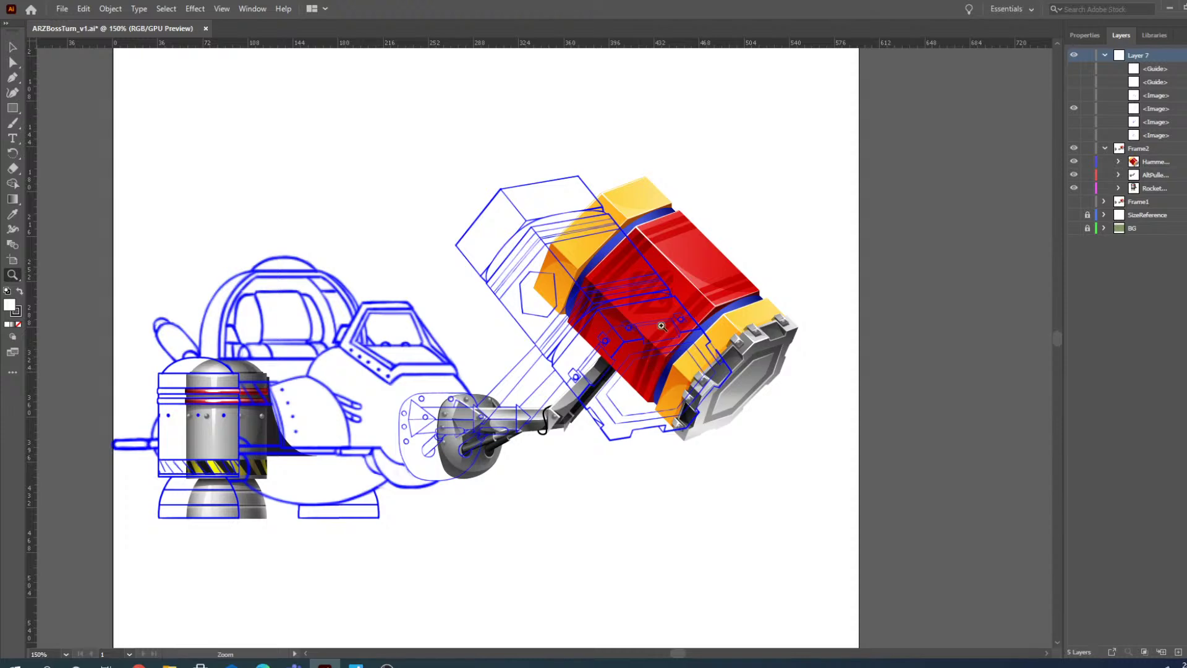
- Expand the hammer sublayer of Frame2 and its nested group, and look through the paths inside
left_click(627, 303, "alt")
left_click(556, 352)
left_click(550, 324)
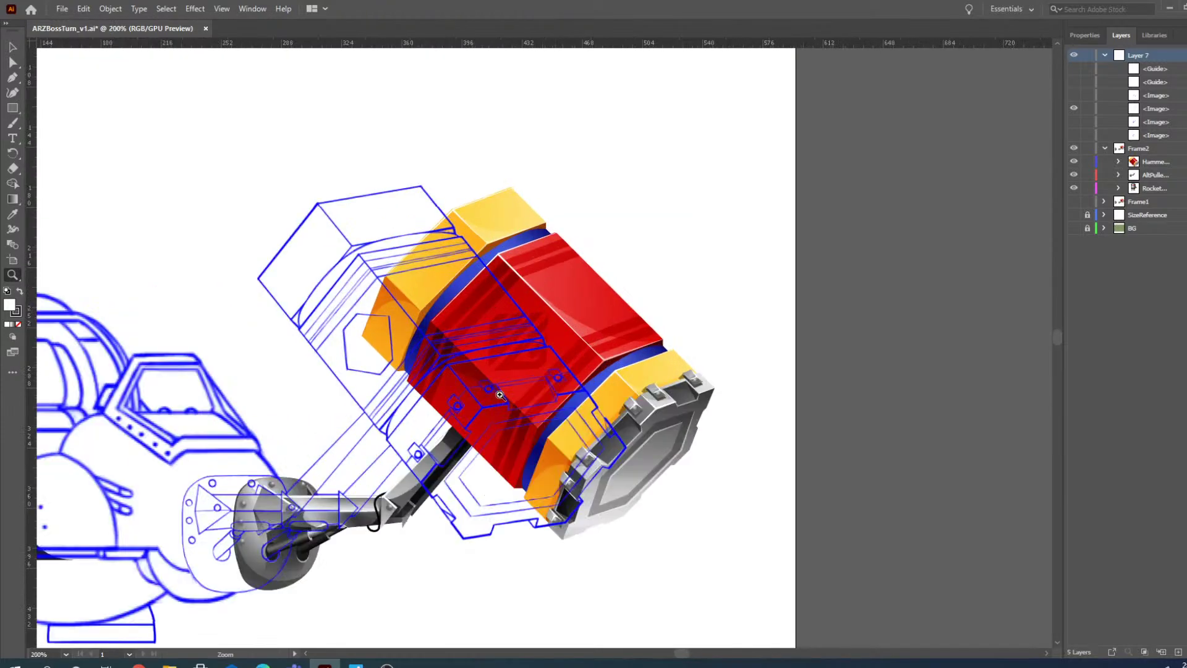
left_click(500, 394)
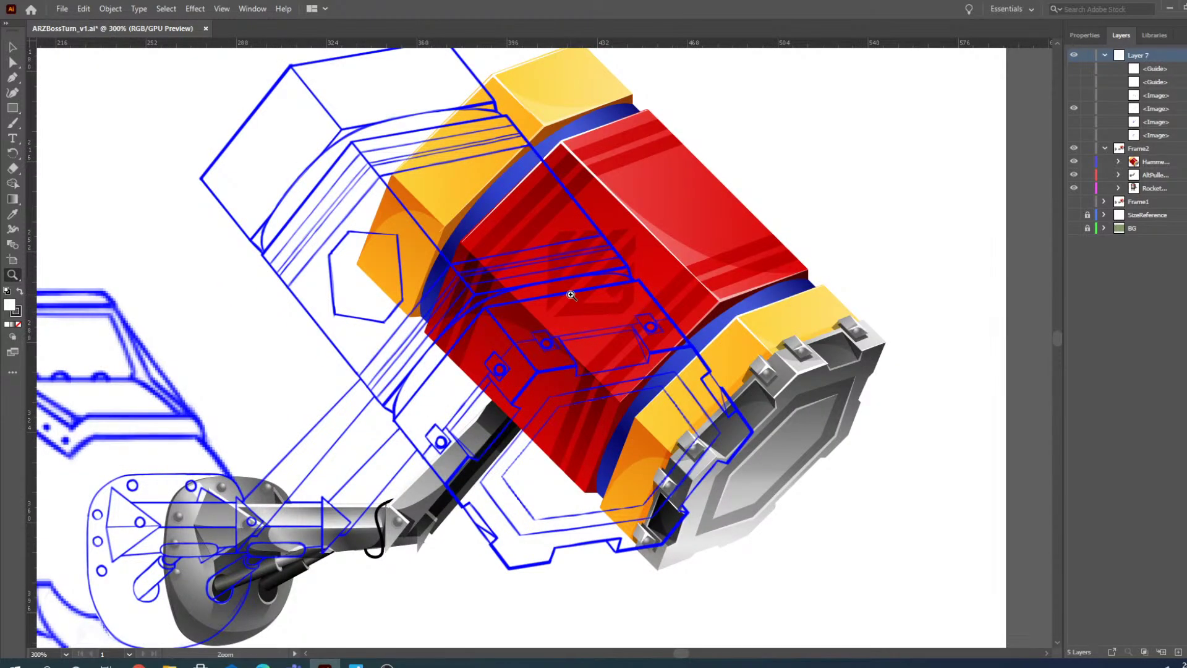
left_click(1119, 161)
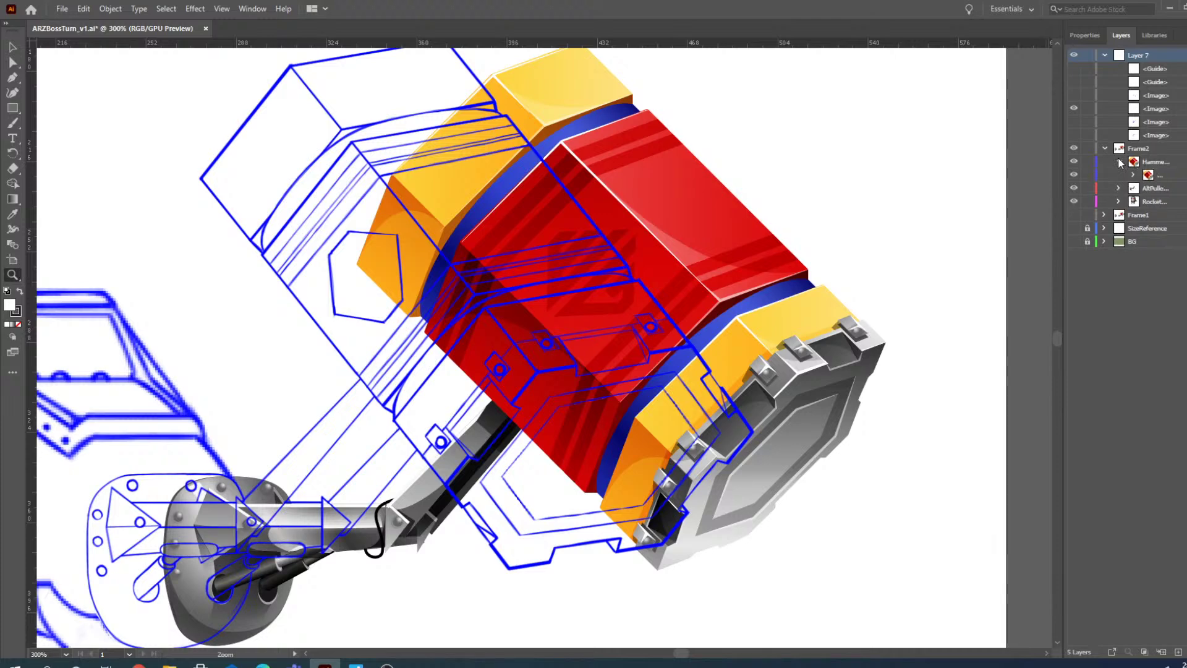
left_click(1134, 175)
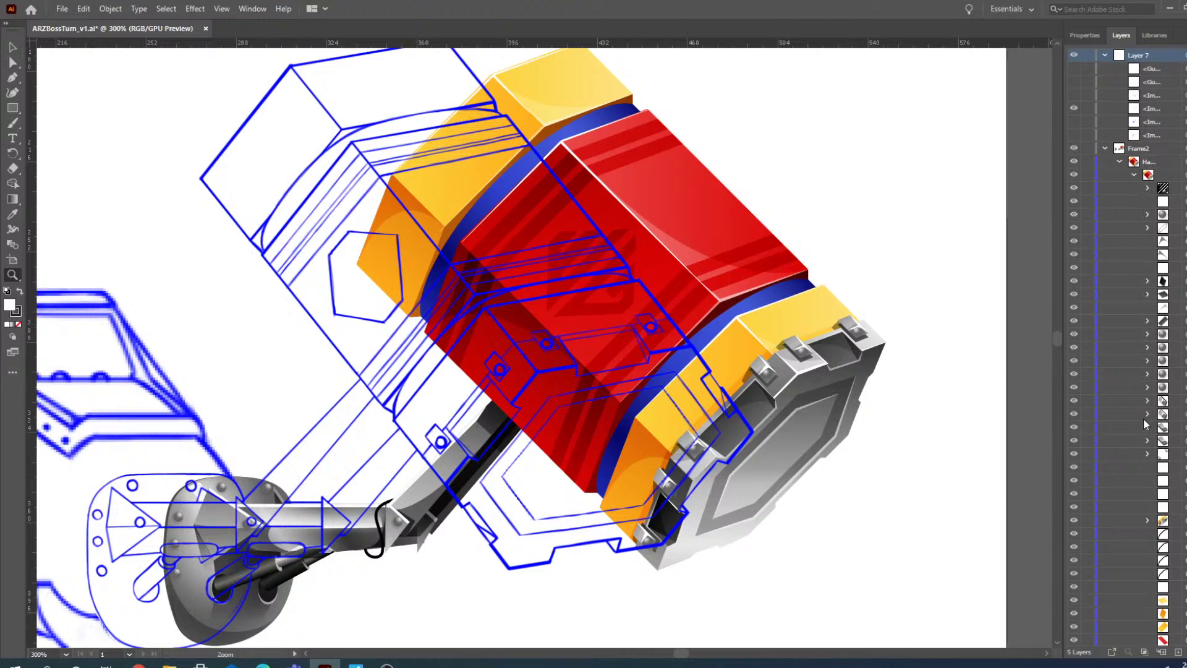
scroll(1093, 380, "down", 3)
scroll(1094, 380, "down", 2)
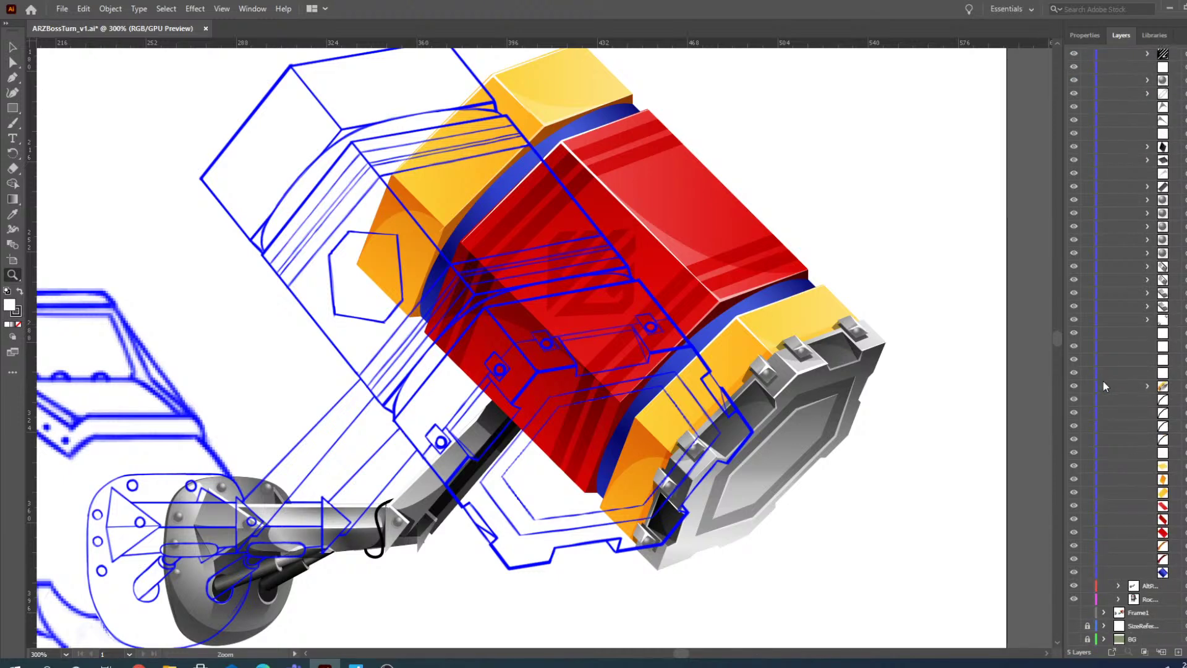
- Select the yellow front-cap subgroup within the hammer group to identify its shapes on the artwork
key("v")
left_click(508, 335)
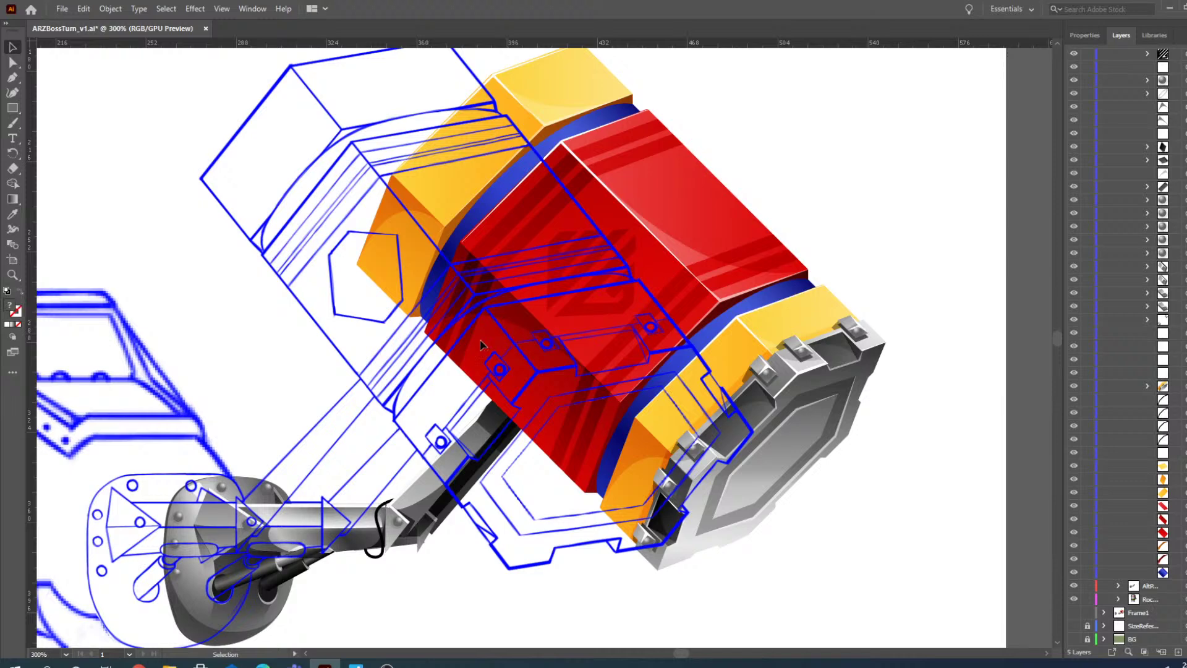
scroll(1167, 179, "up", 5)
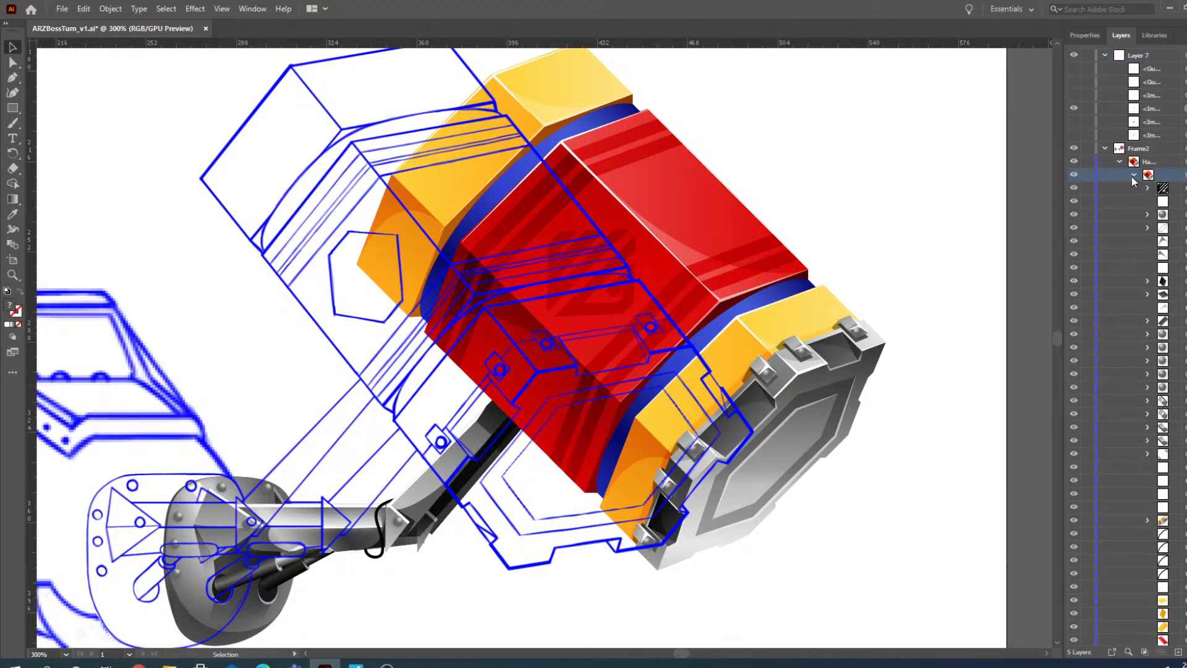
left_click(1163, 189)
left_click(1162, 254)
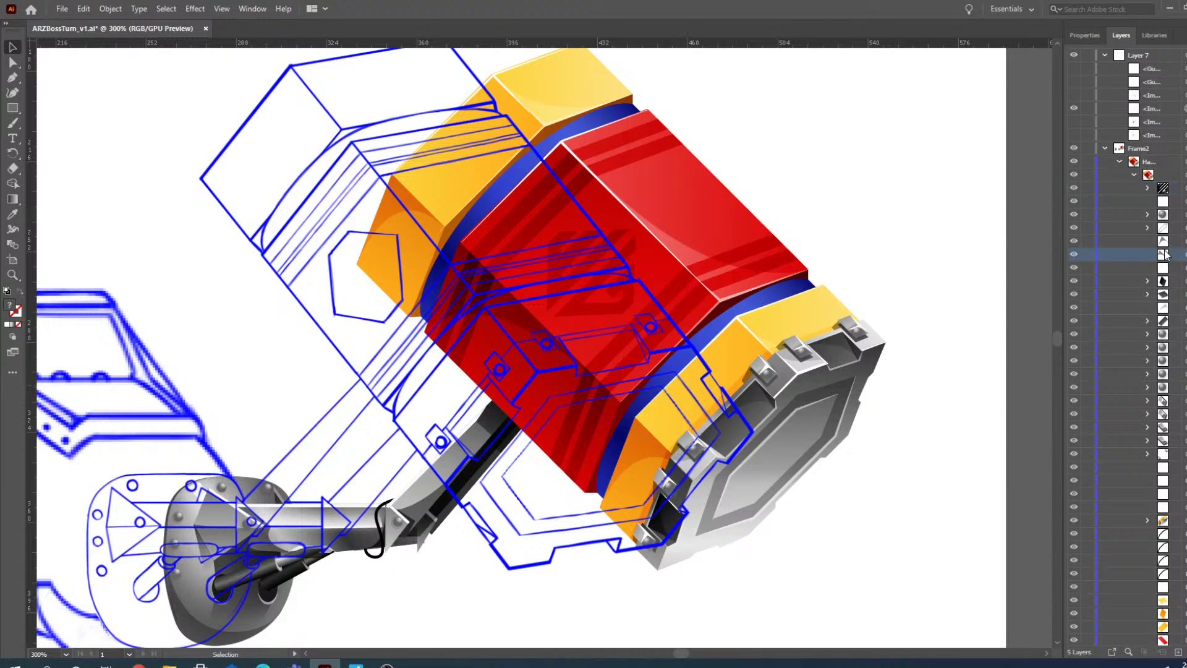
scroll(420, 282, "down", 1)
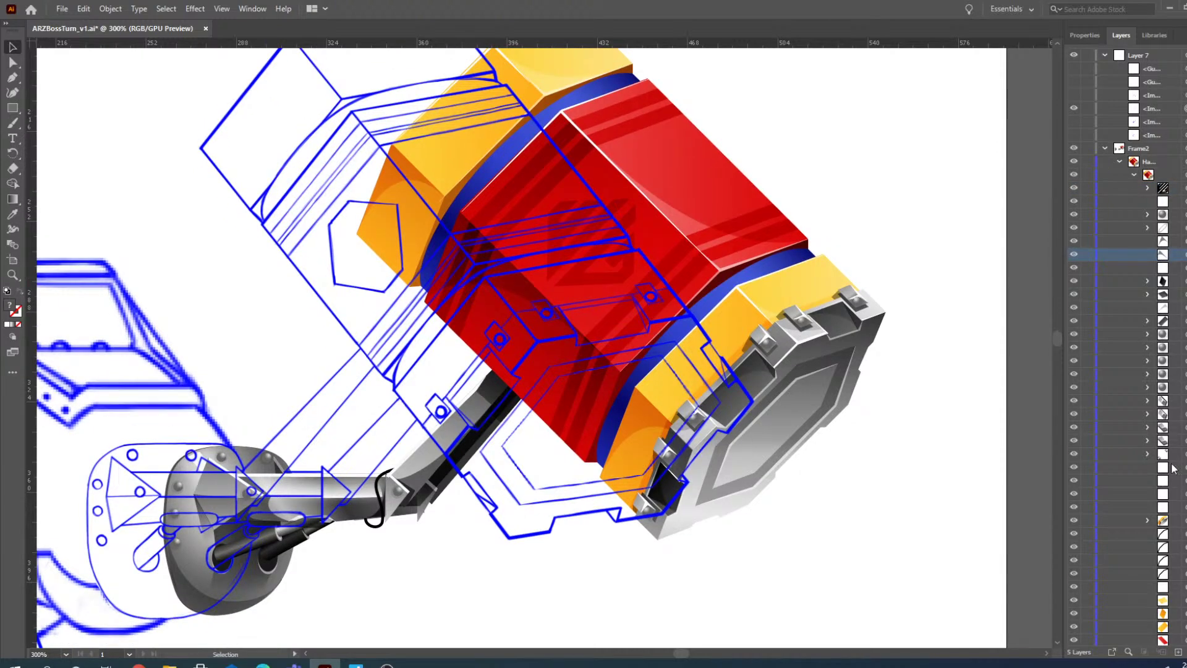
left_click(1174, 521)
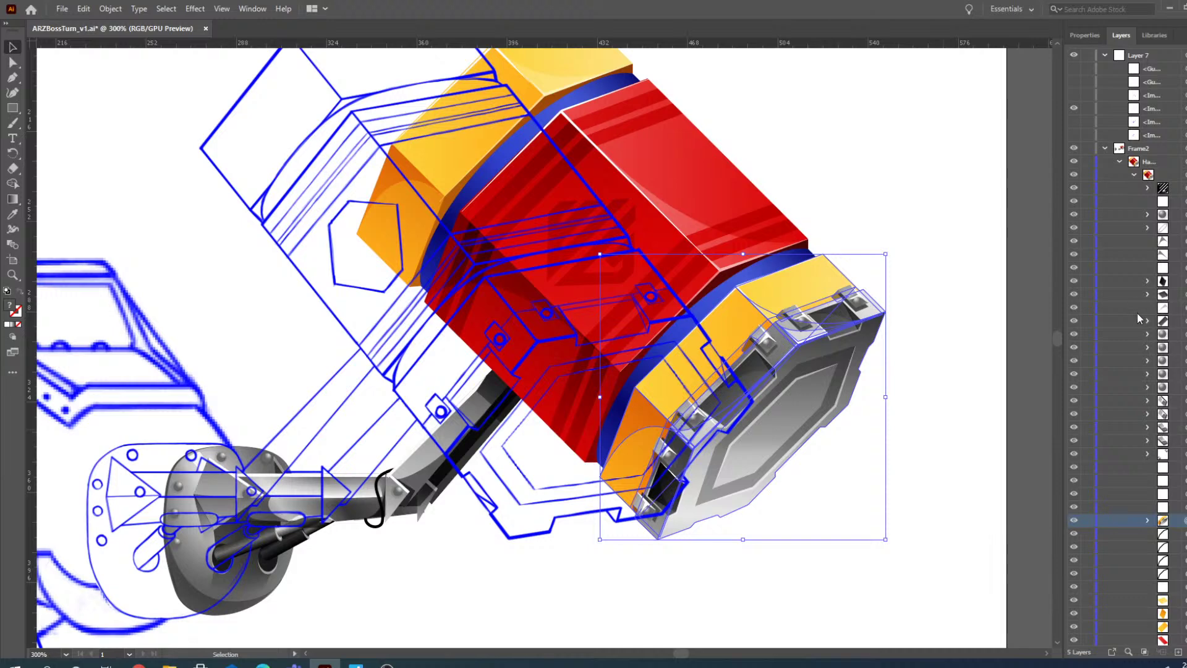
- Select the hammer's red front face and its lower red side in turn to identify their paths
scroll(1156, 455, "down", 5)
left_click(1166, 507)
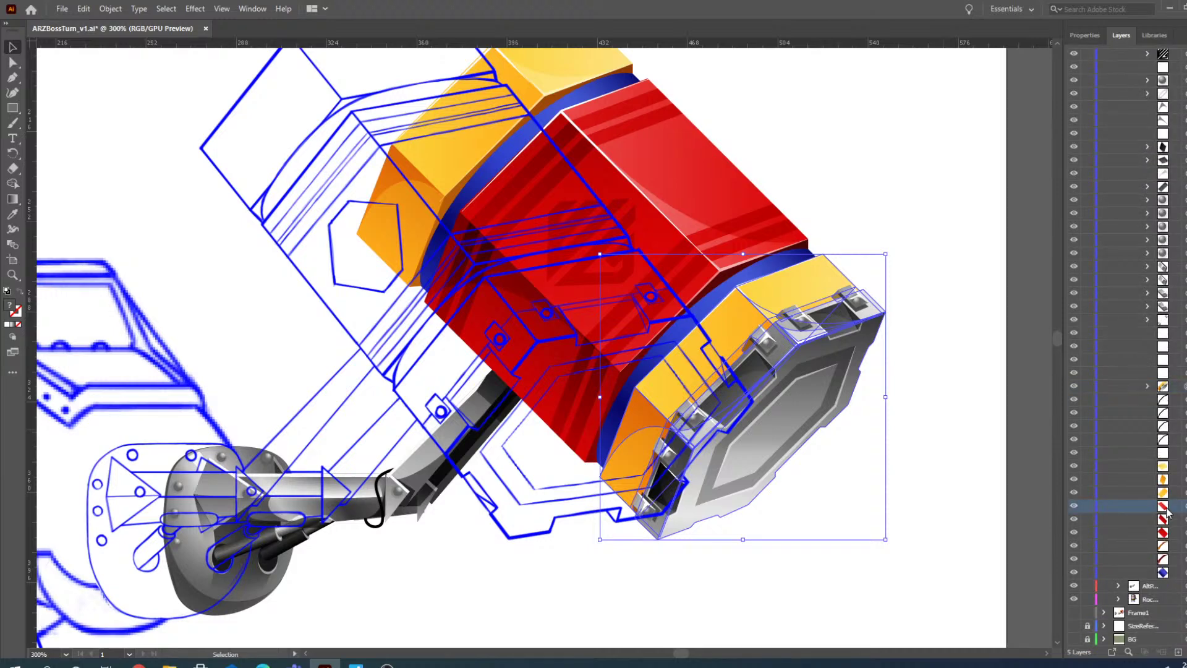
left_click(1163, 533)
left_click(1184, 545)
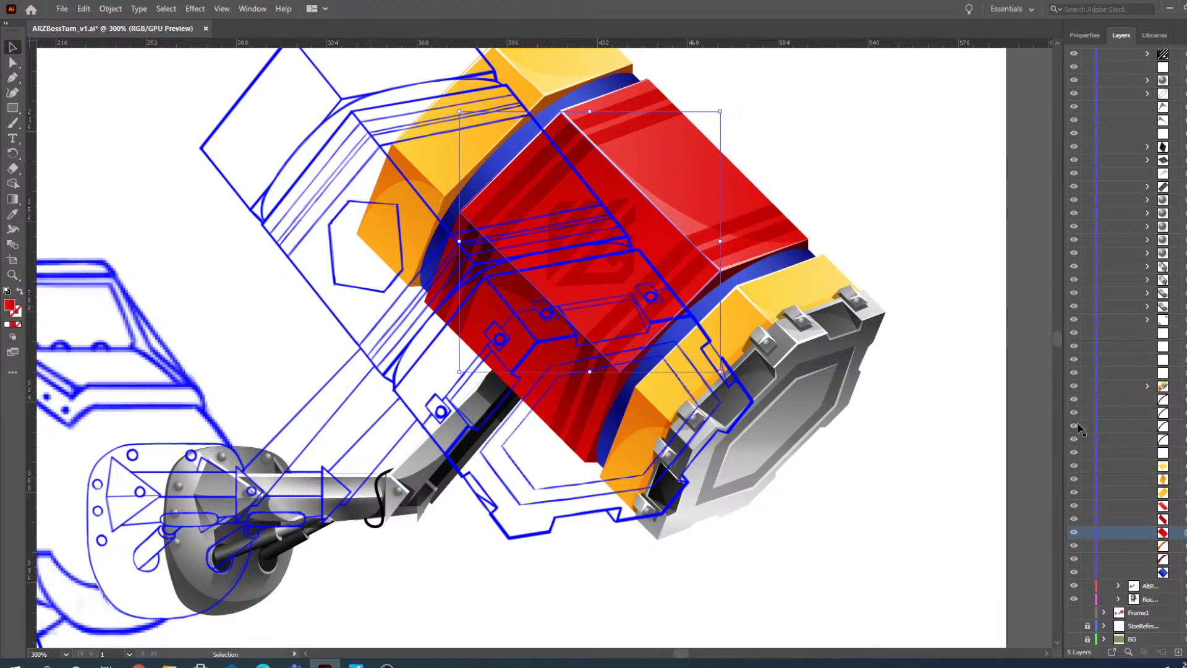
left_click(1185, 506)
left_click(1185, 519)
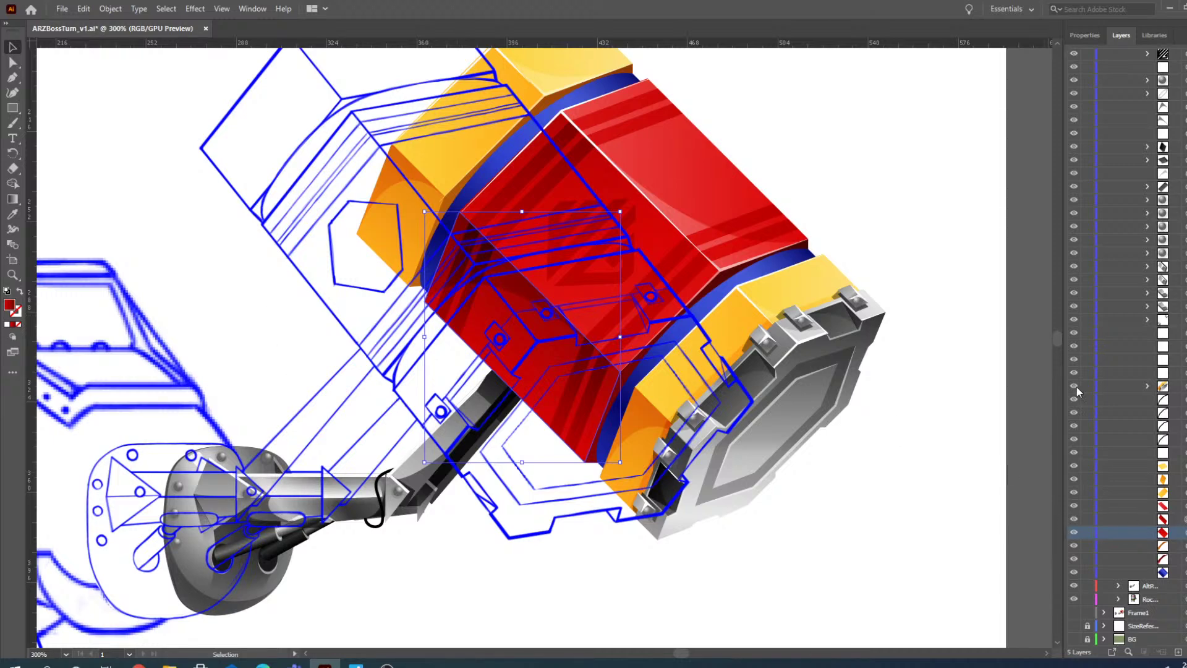
- Select the hammer's red front face again and inspect its anchor points with the Direct Selection tool
scroll(1153, 242, "up", 5)
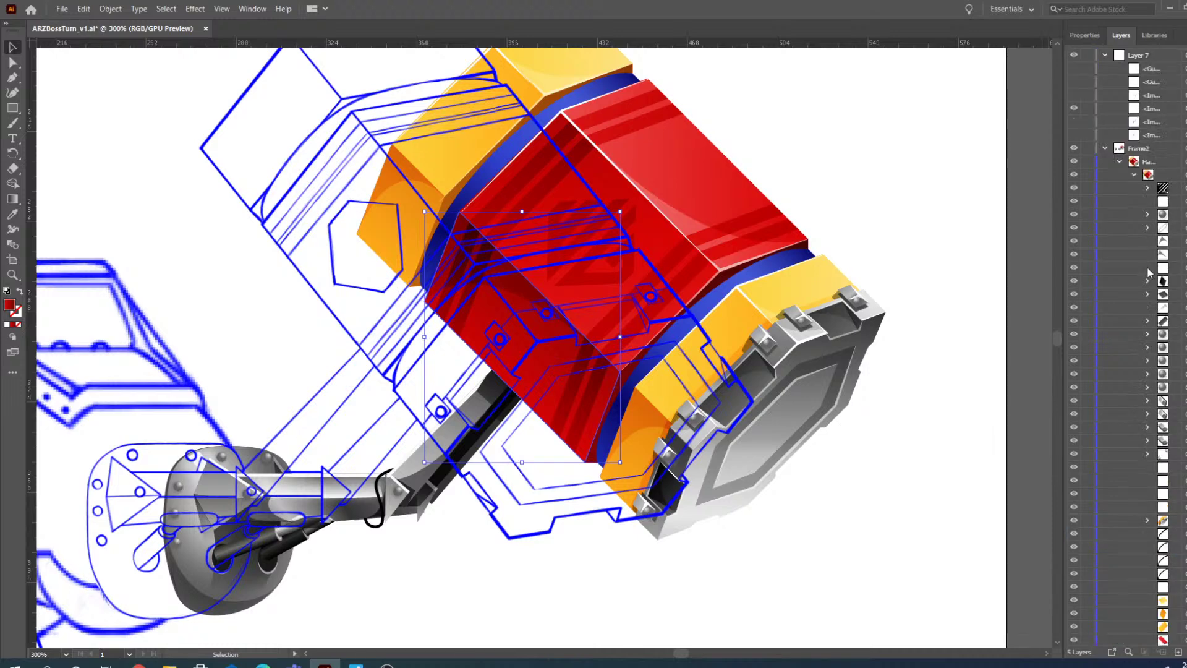
scroll(1111, 332, "down", 3)
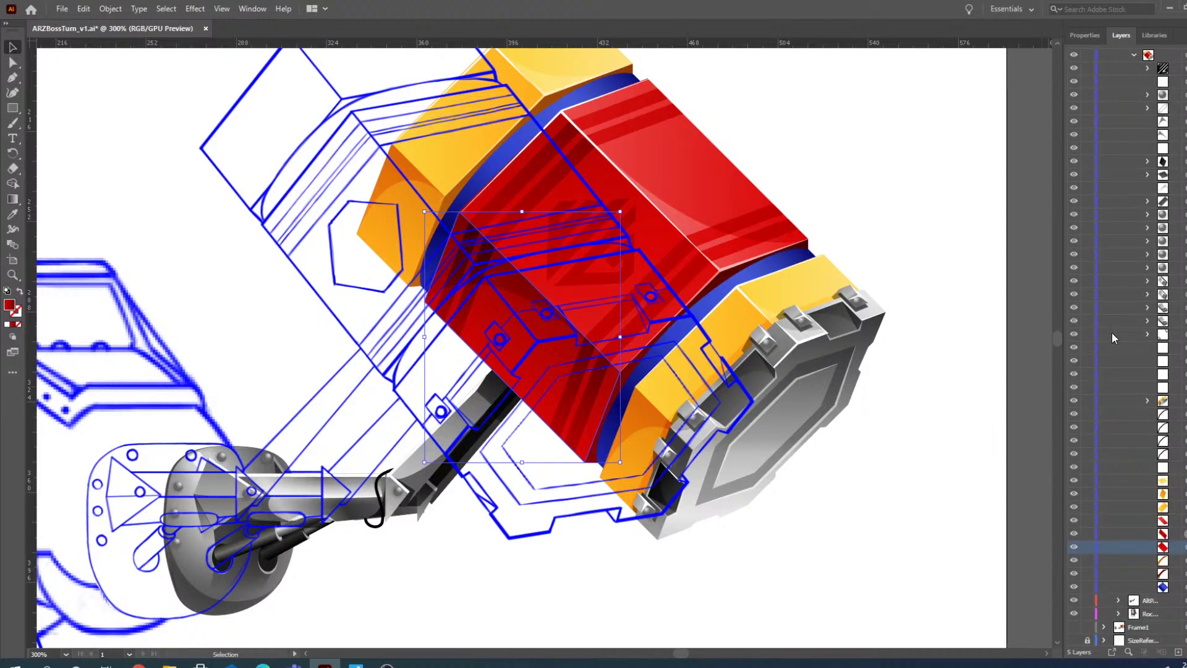
scroll(1113, 337, "up", 2)
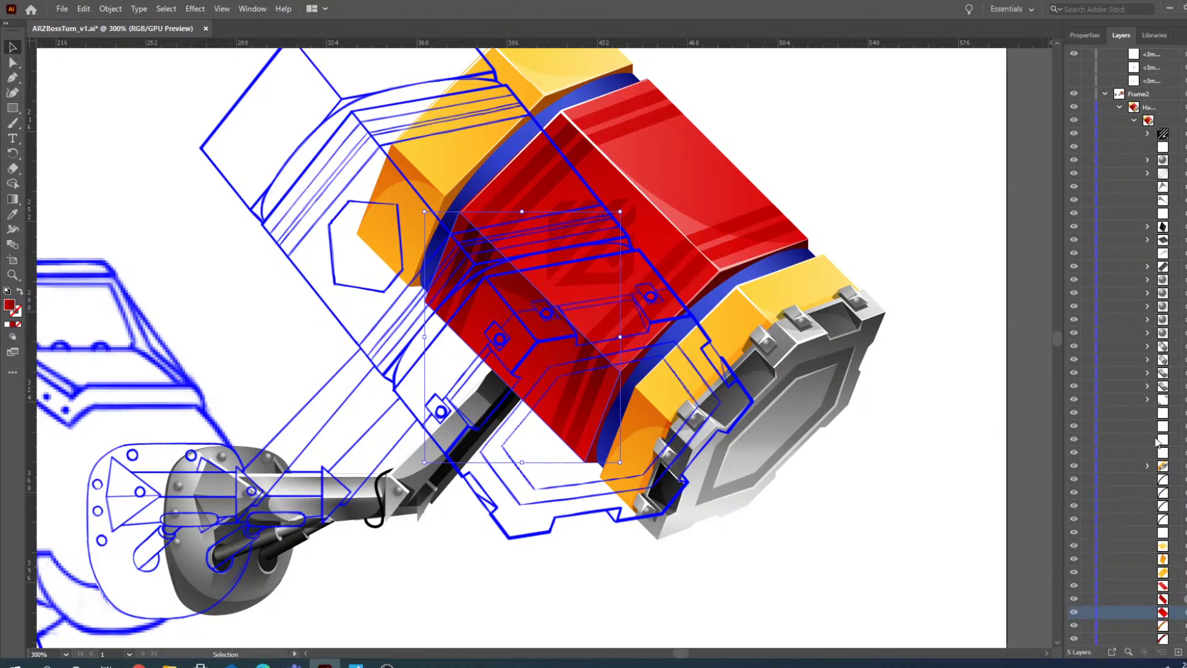
scroll(1173, 359, "down", 3)
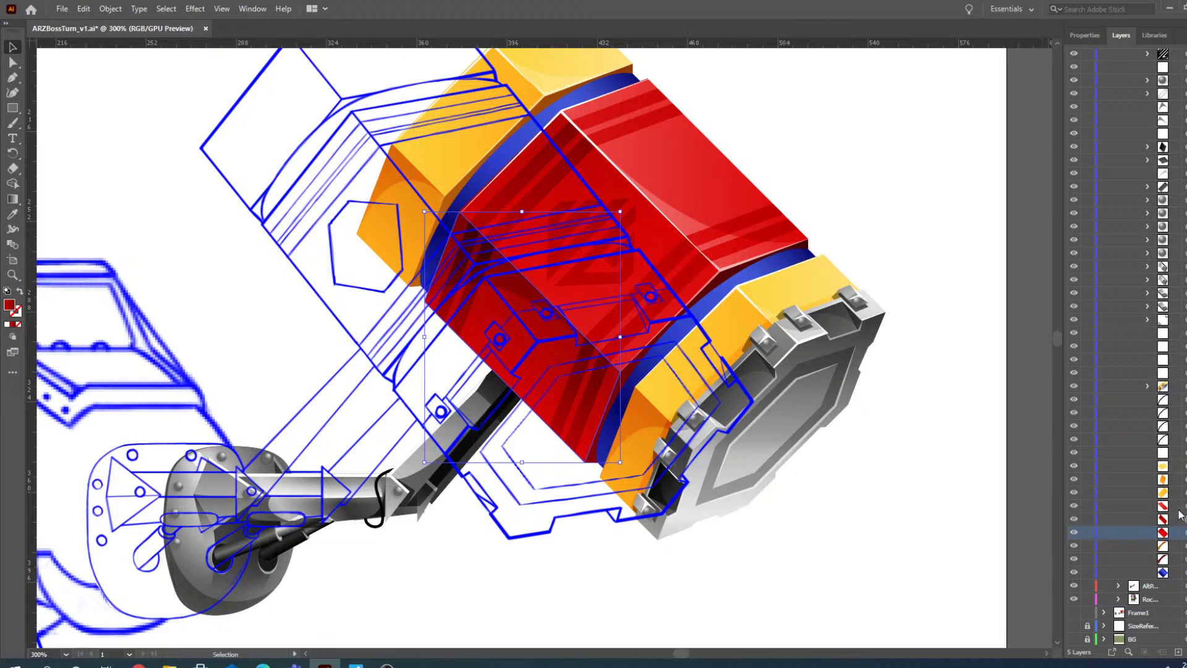
left_click(1182, 518)
left_click(1182, 519)
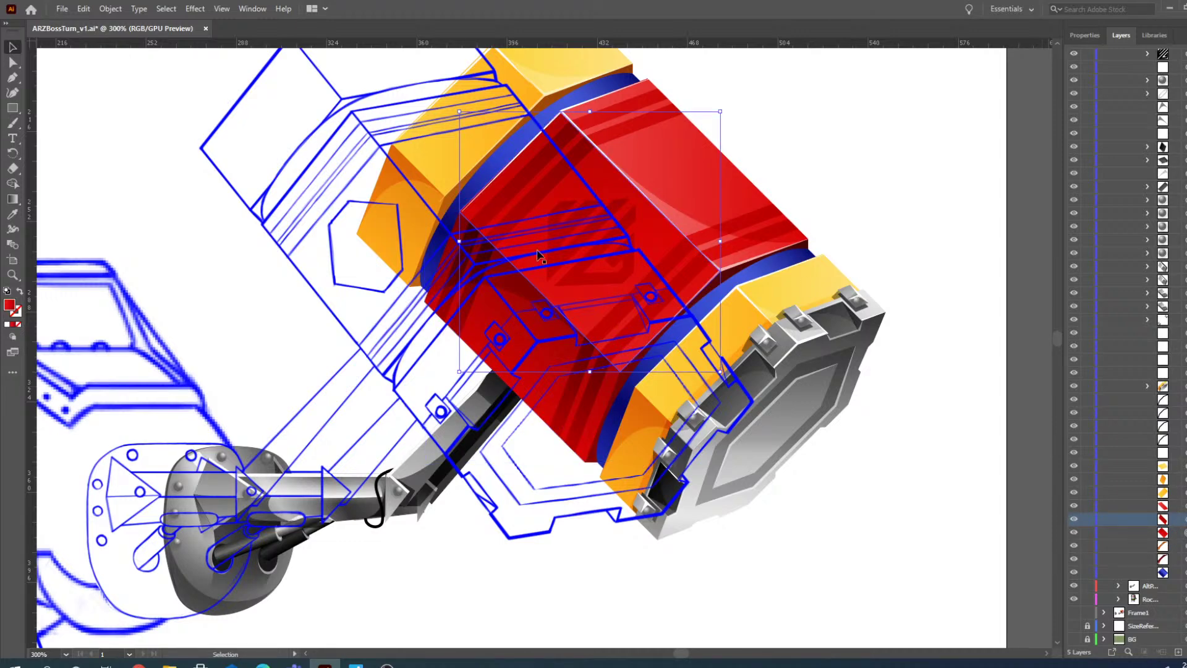
key("a")
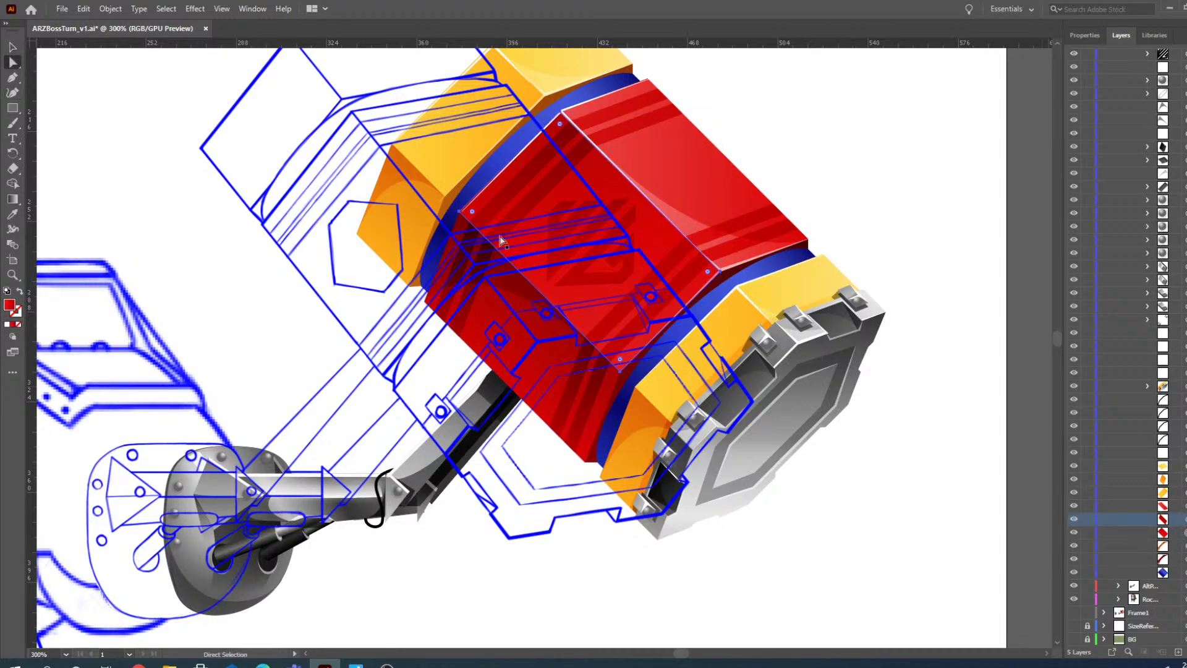
left_click(535, 170, "shift")
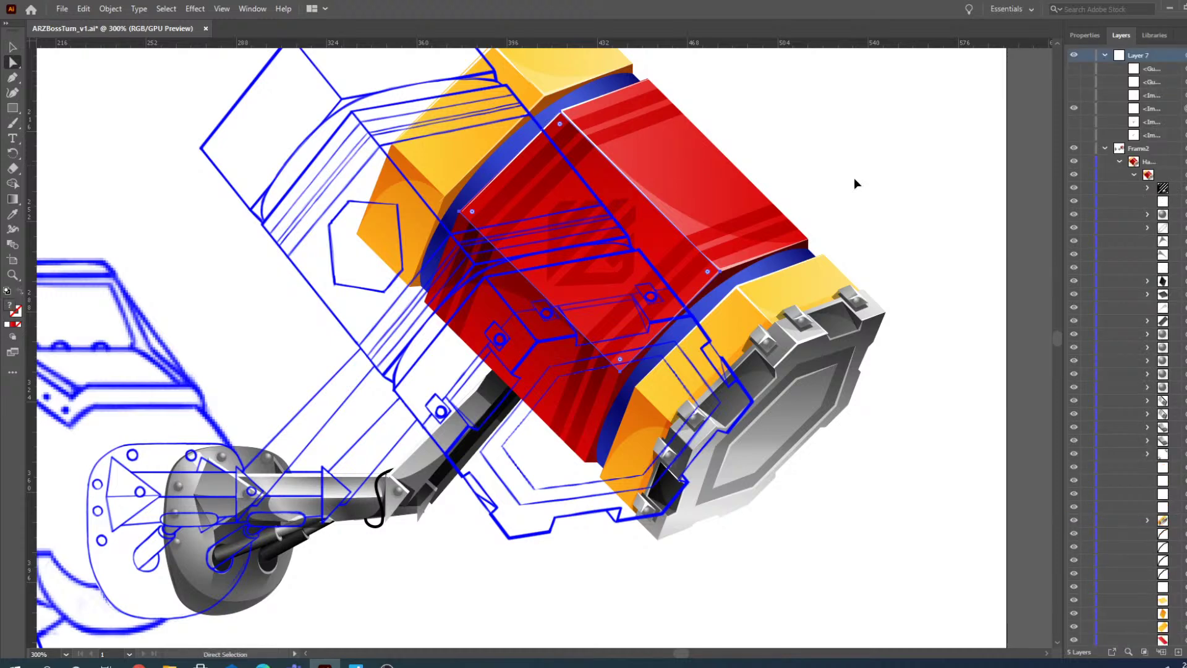
- Examine how the blue sketch lines up with the coloured hammer, rocket booster, cockpit body and arm
left_click(13, 276)
left_click(558, 276)
left_click(14, 48)
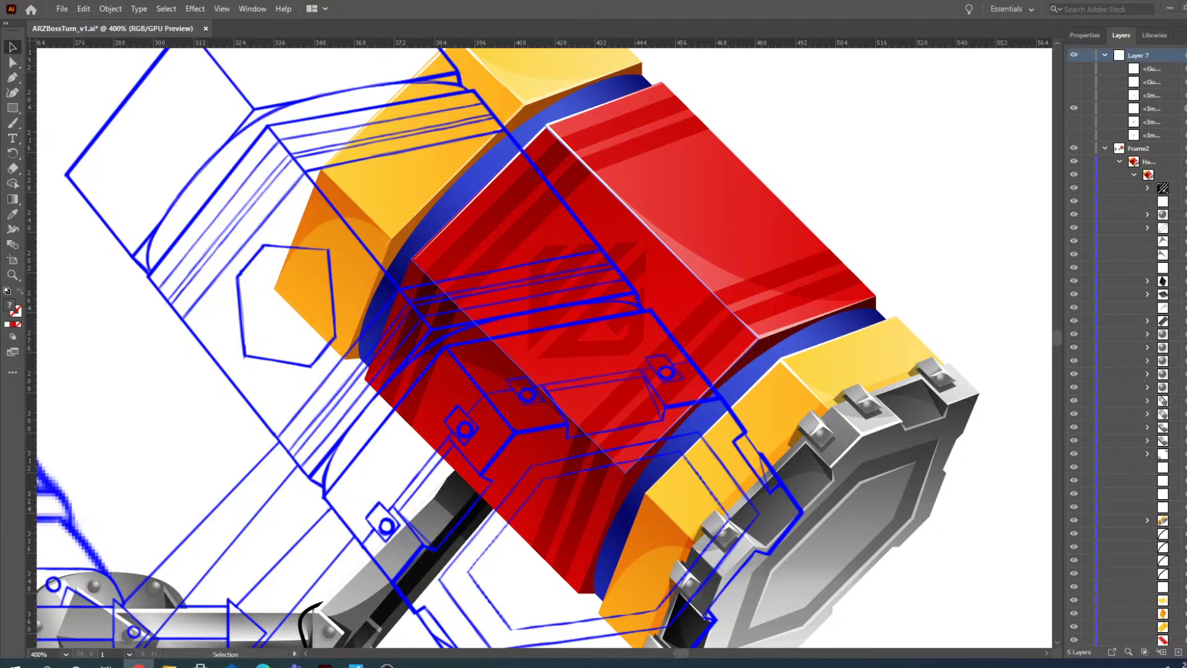
left_click(12, 275)
left_click(224, 290, "alt")
left_click(332, 320, "alt")
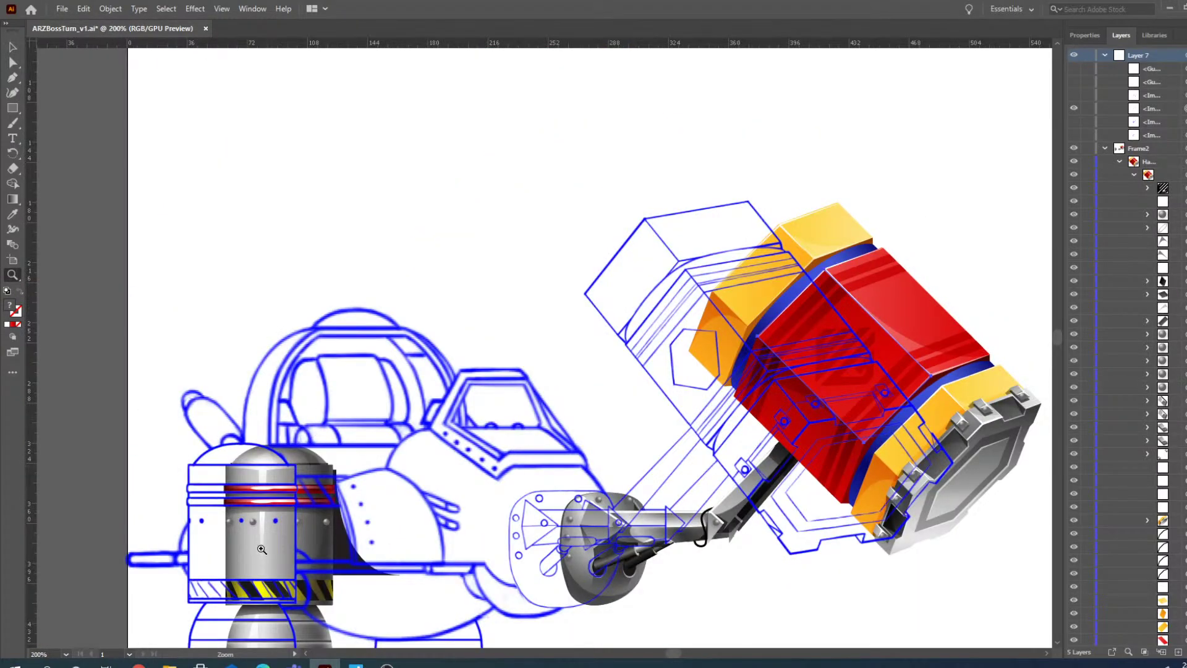
left_click_drag(258, 562, 506, 377)
left_click(564, 347, "alt")
left_click(564, 348)
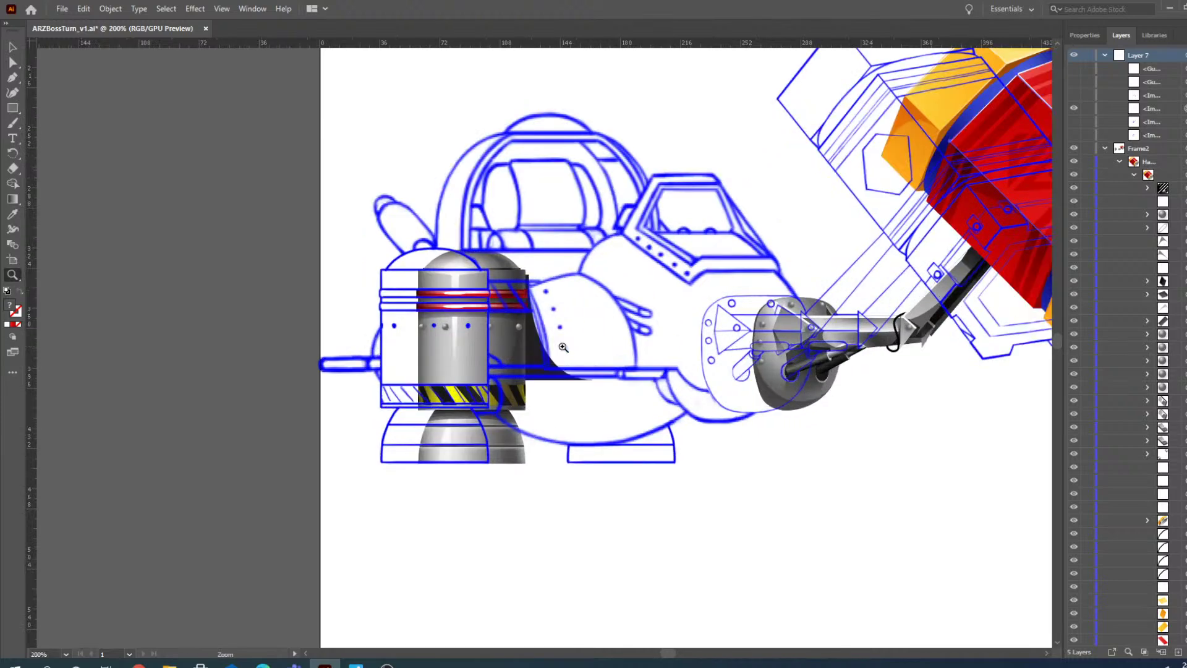
left_click(543, 356)
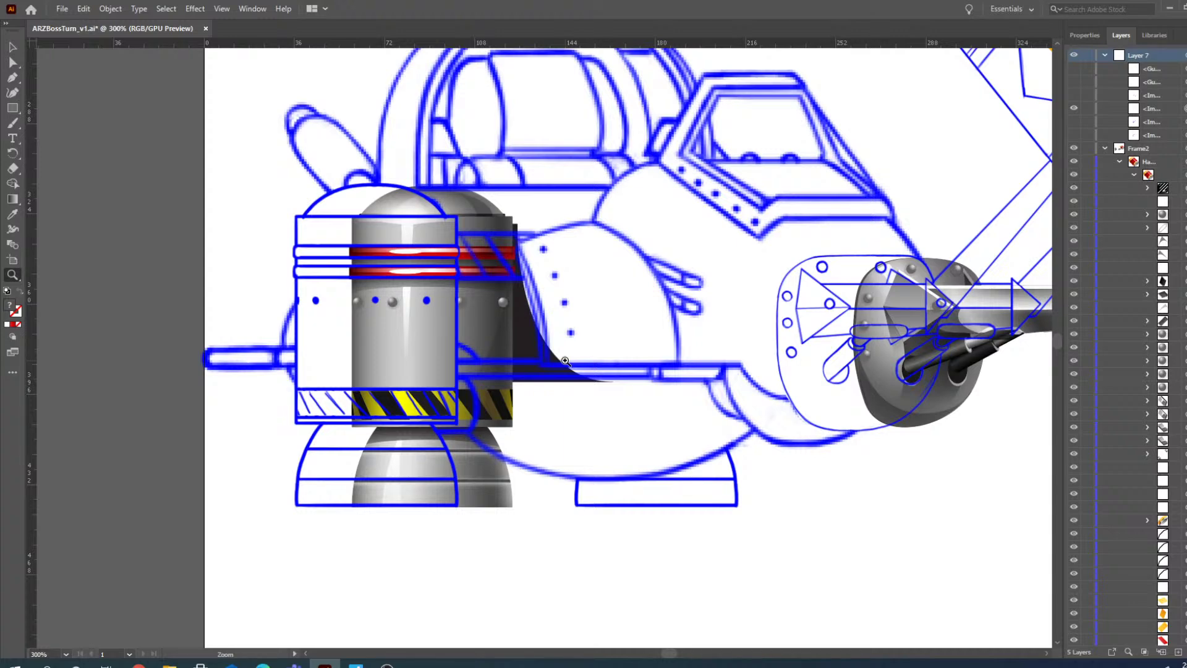
left_click(539, 269, "alt")
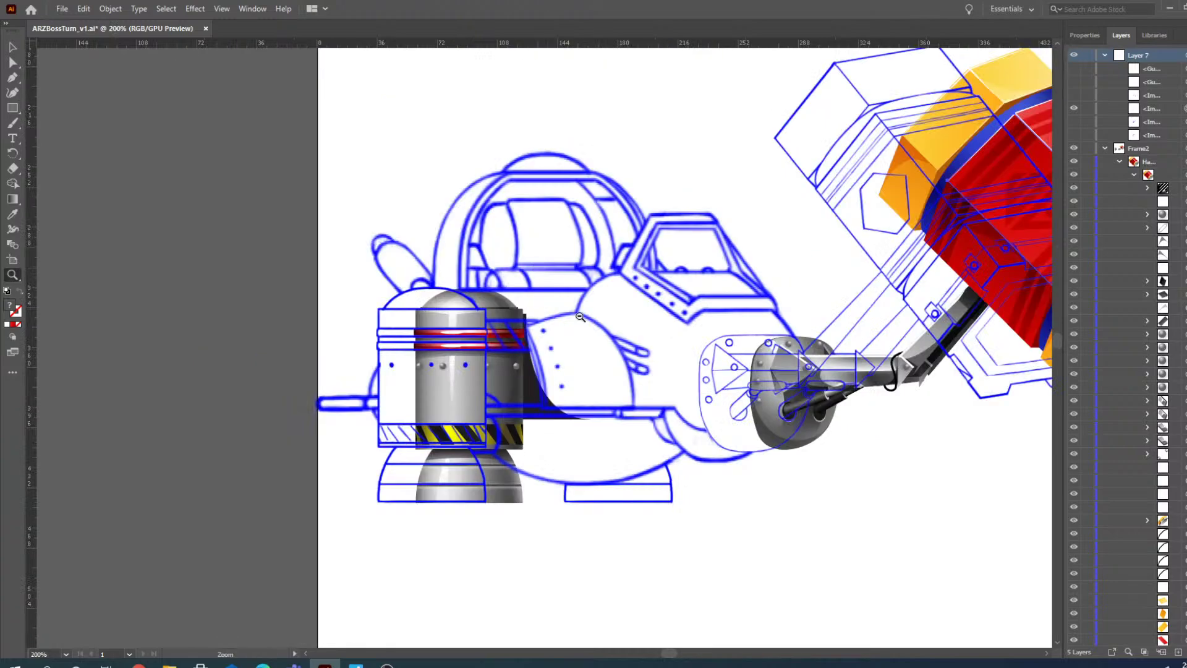
left_click(580, 316, "alt")
left_click(847, 295)
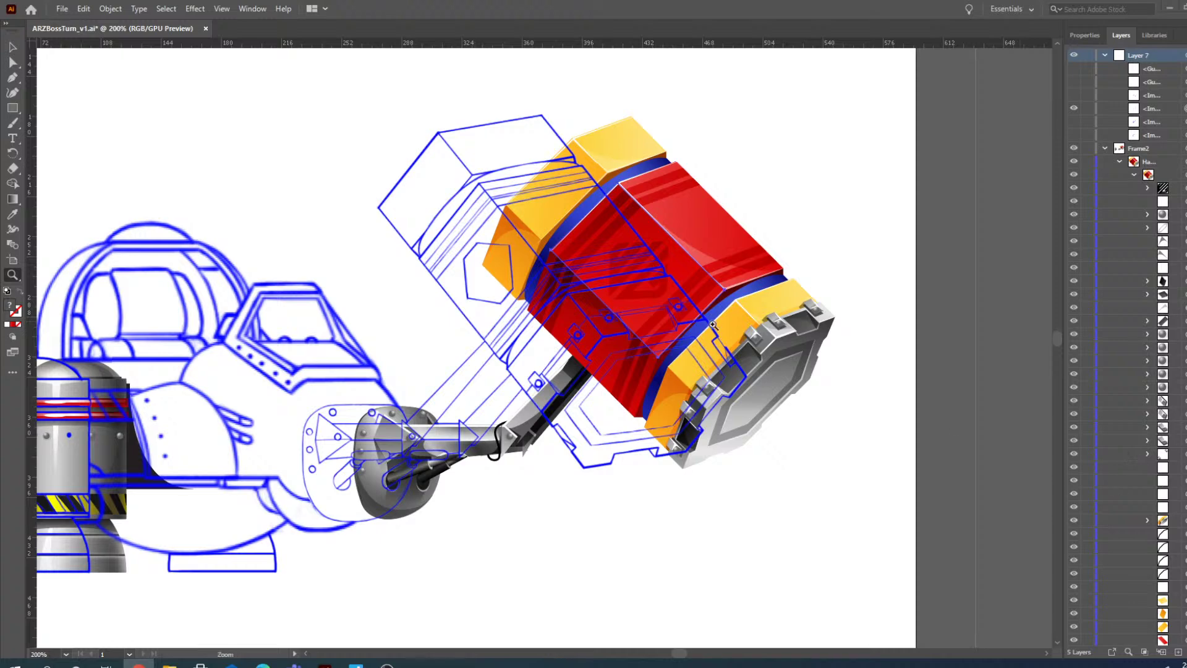
left_click(661, 278)
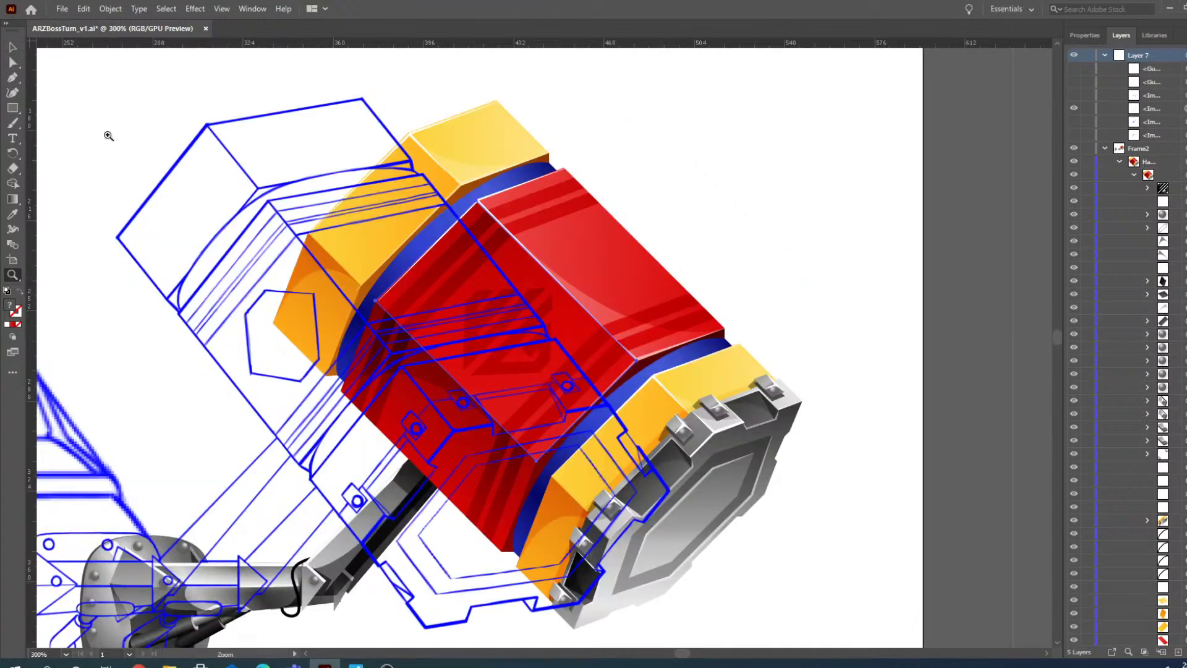
left_click(13, 47)
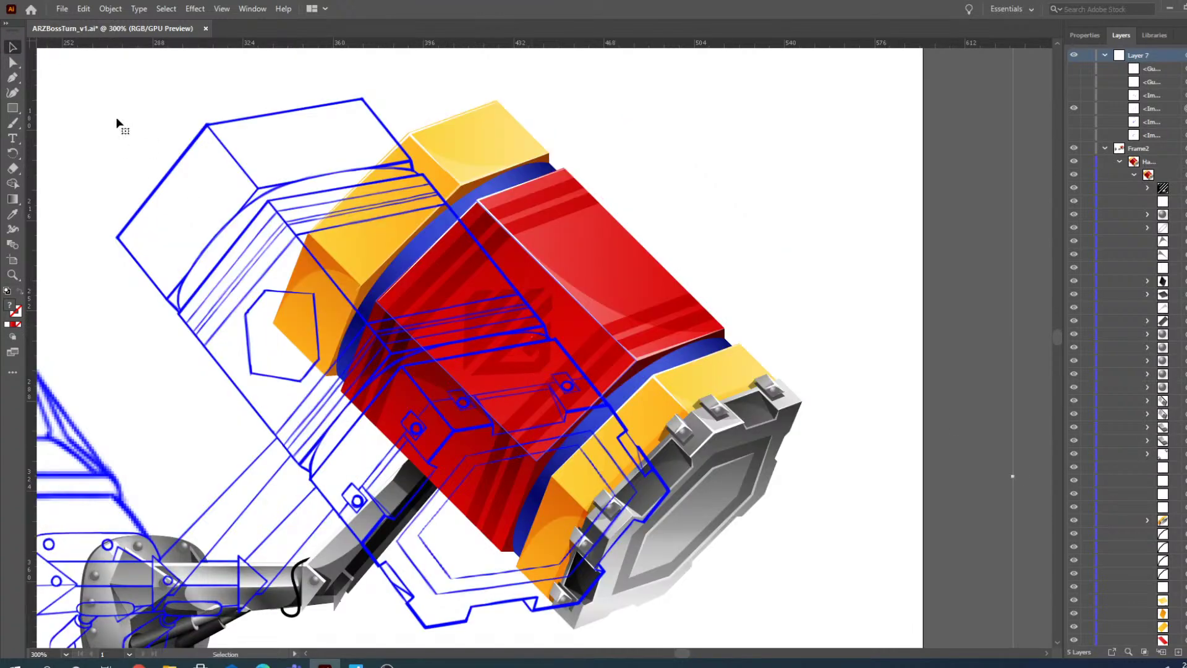
- Select the dark emblem group on the hammer's red front face and look through the hammer's sublayers
left_click(12, 62)
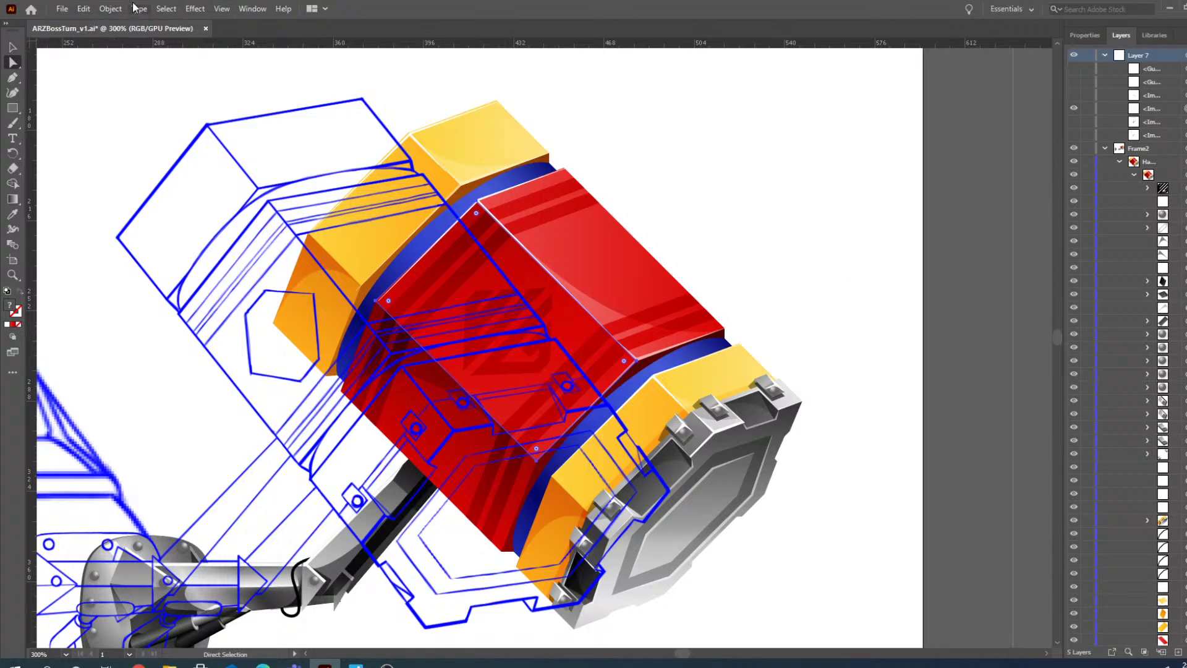
left_click(81, 8)
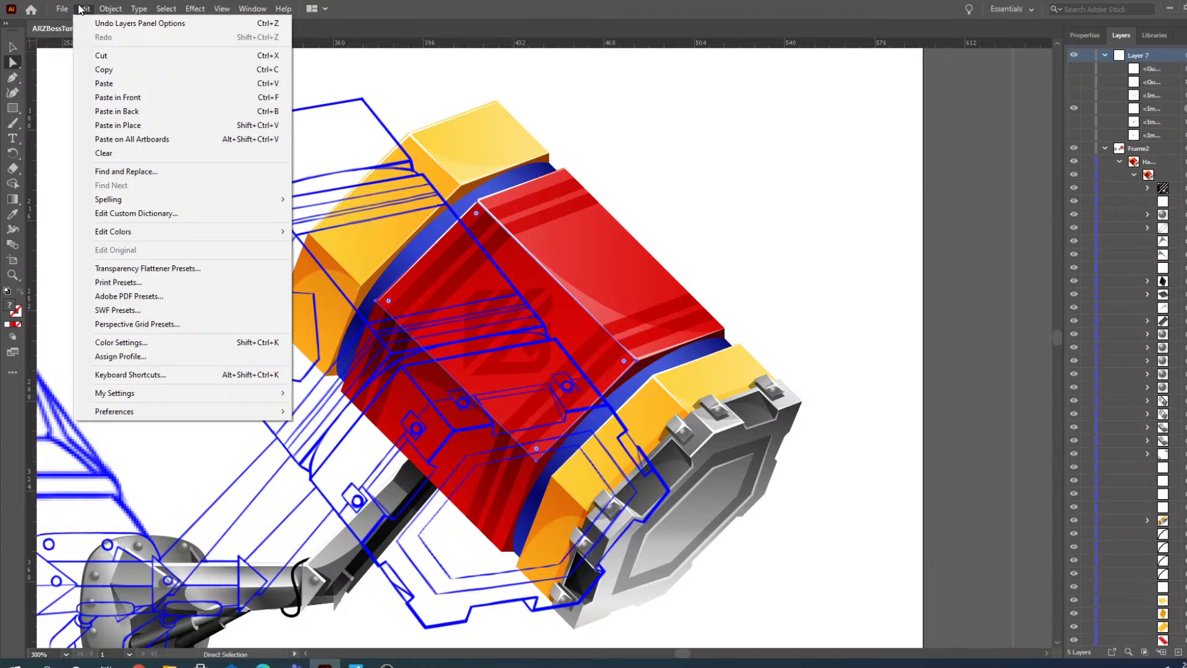
left_click(82, 9)
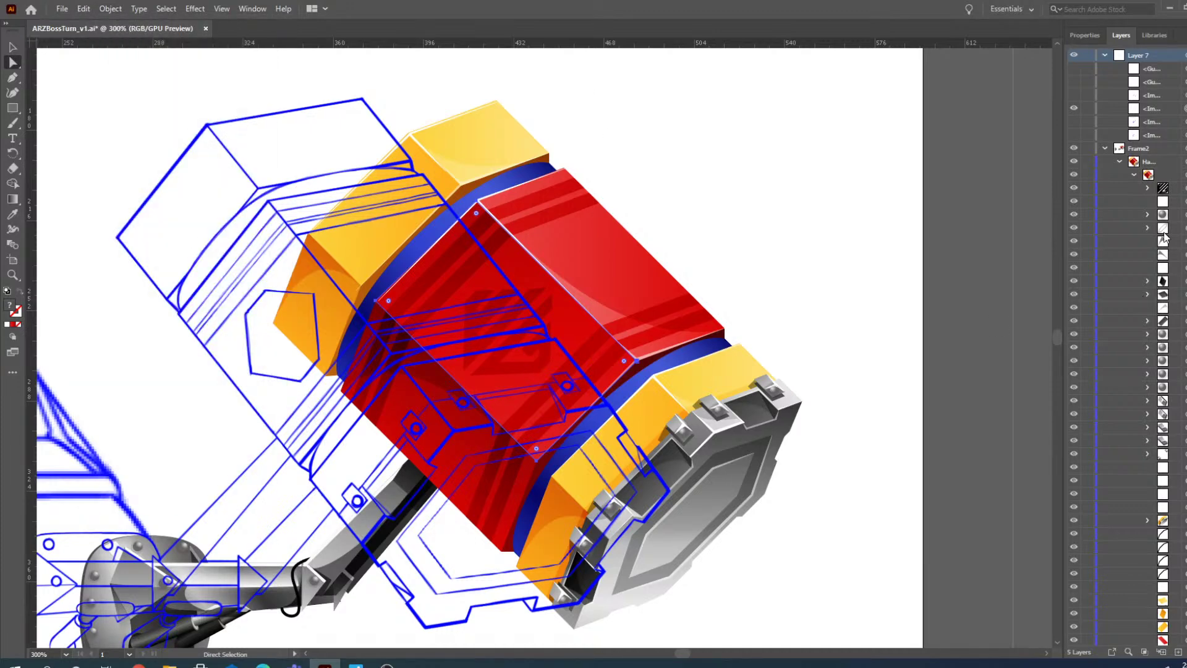
left_click(1184, 187)
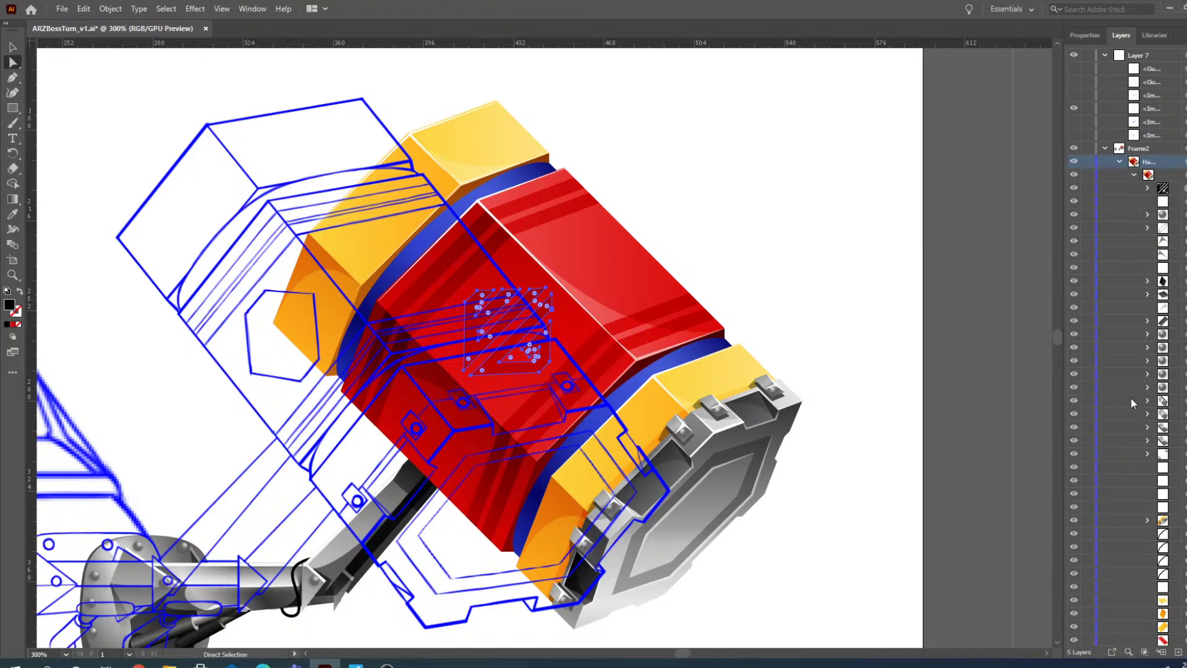
scroll(1132, 403, "down", 3)
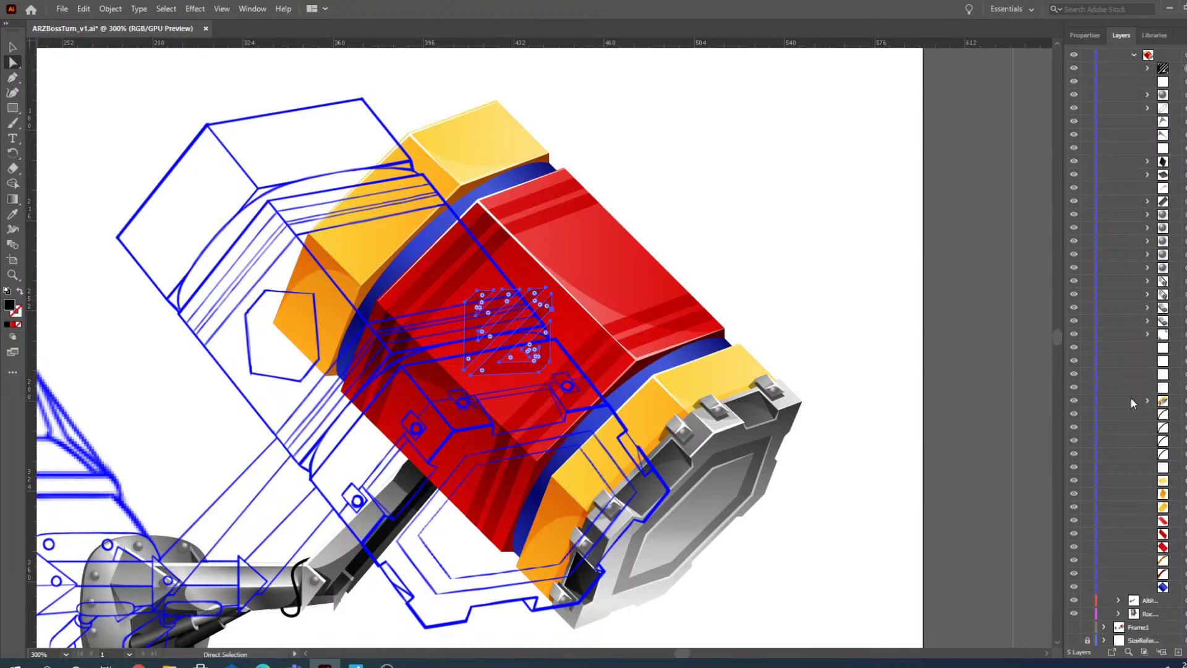
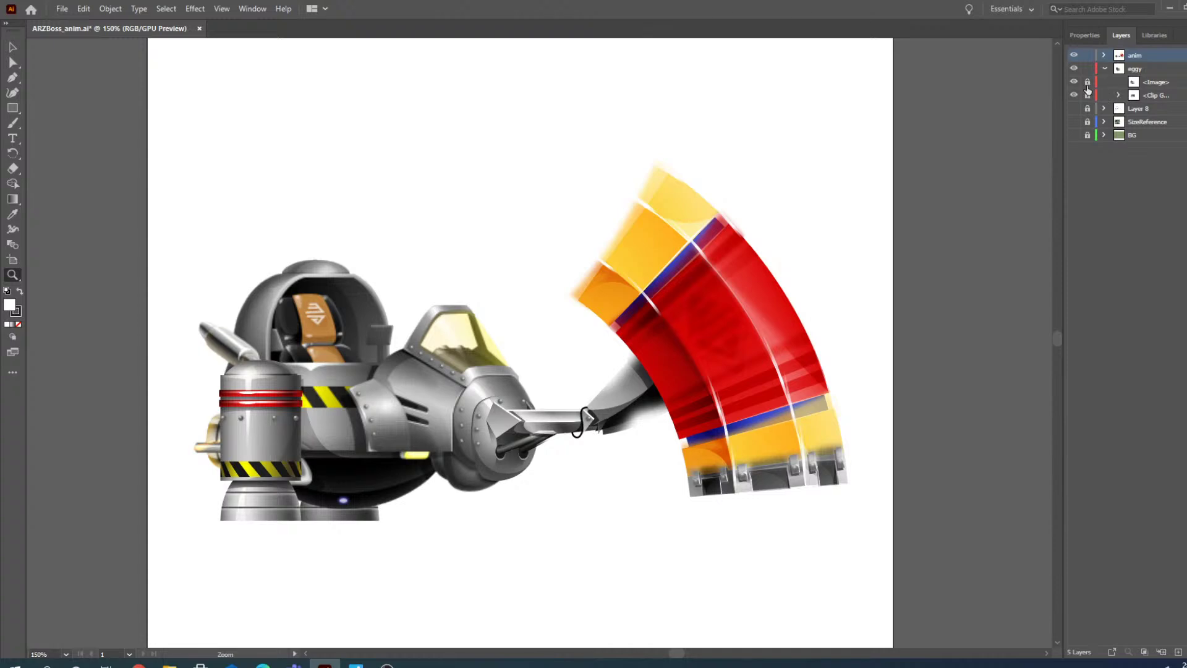
- Expand the anim layer of ARZBoss_anim.ai, show Frame 1 and hide Frame 4
left_click(1105, 69)
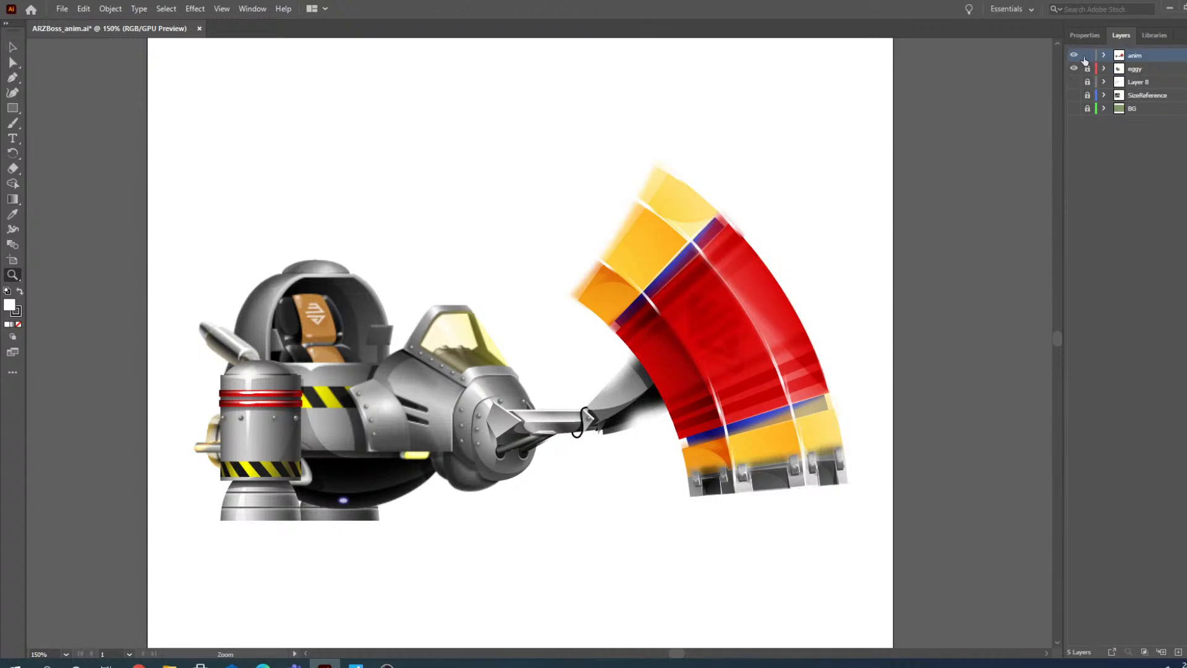
left_click(1104, 55)
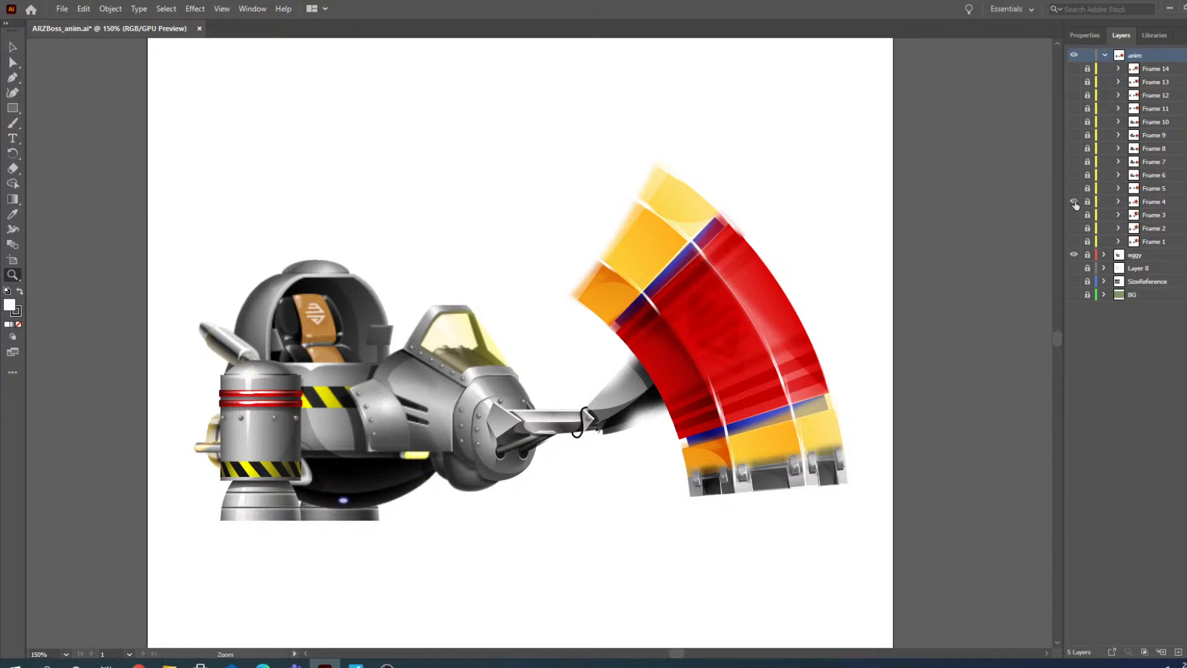
left_click(1073, 243)
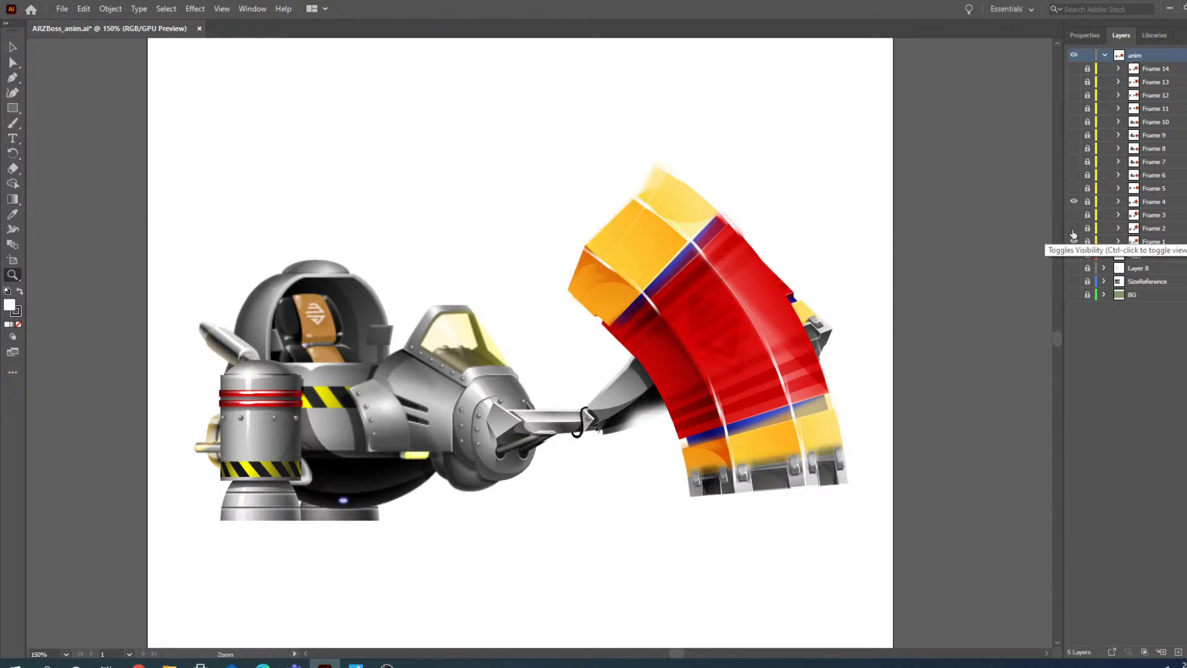
left_click(1075, 204)
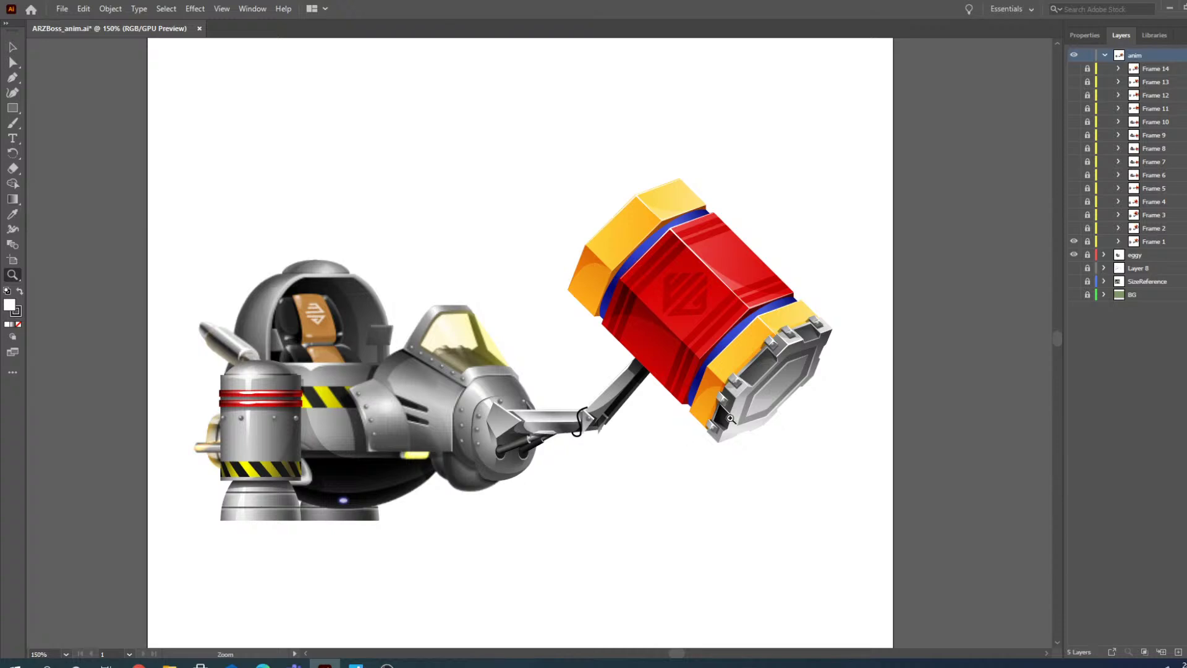
- Unlock and show Frames 2 to 14 in the anim layer and select their artwork
left_click_drag(1087, 228, 1087, 69)
left_click_drag(1073, 68, 1078, 230)
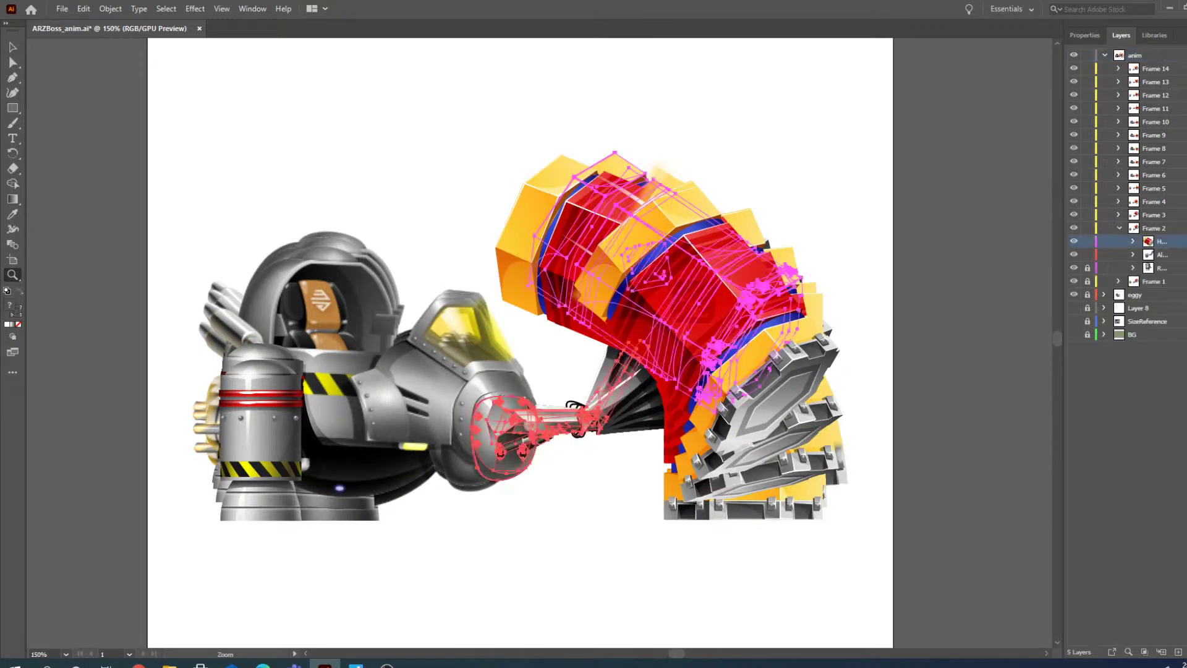
key("ctrl+a")
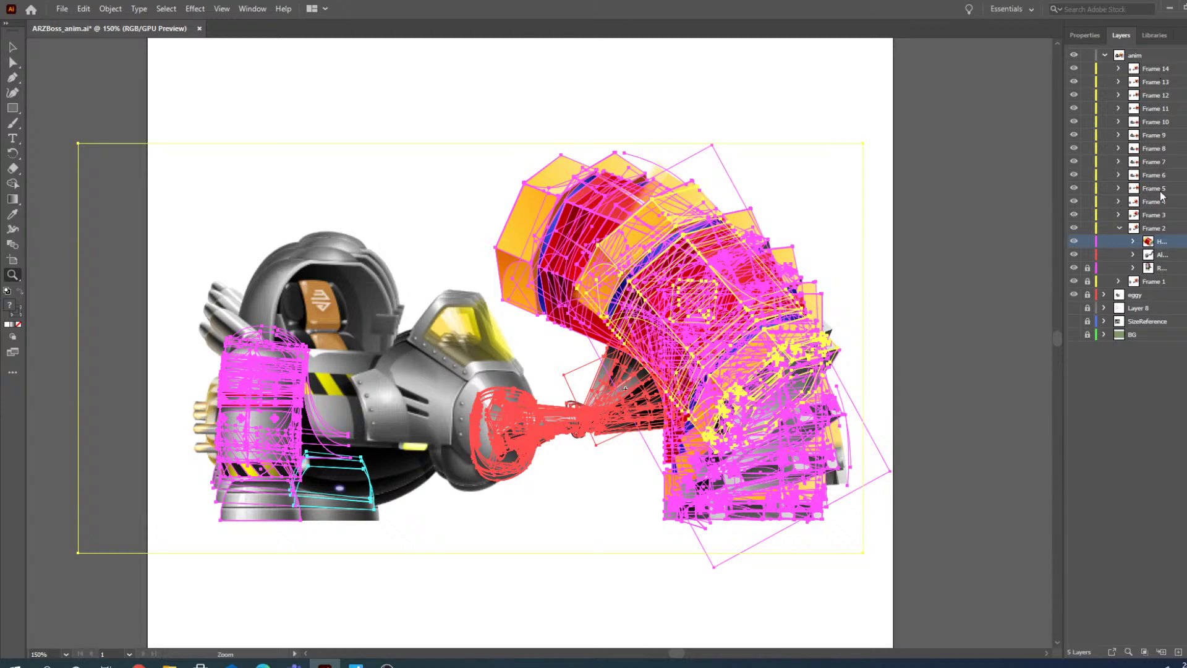
left_click(1119, 228)
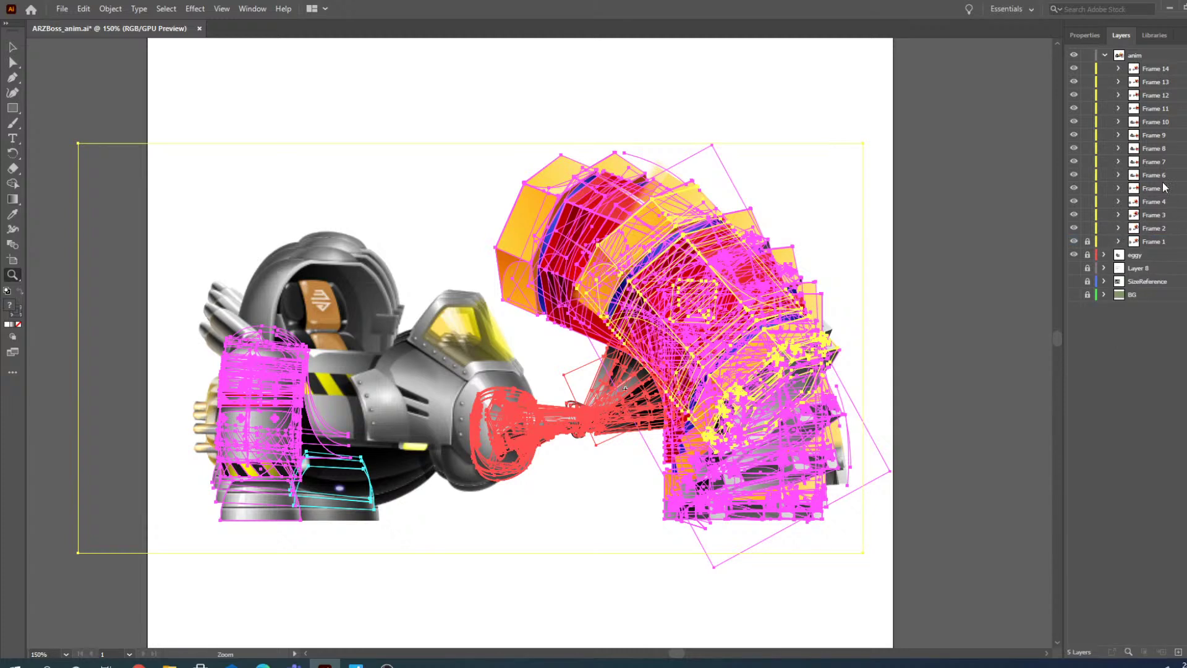
- Delete the Frame 14 layer and all remaining frame layers down to Frame 2, keeping only Frame 1 in the anim layer
left_click(1155, 69)
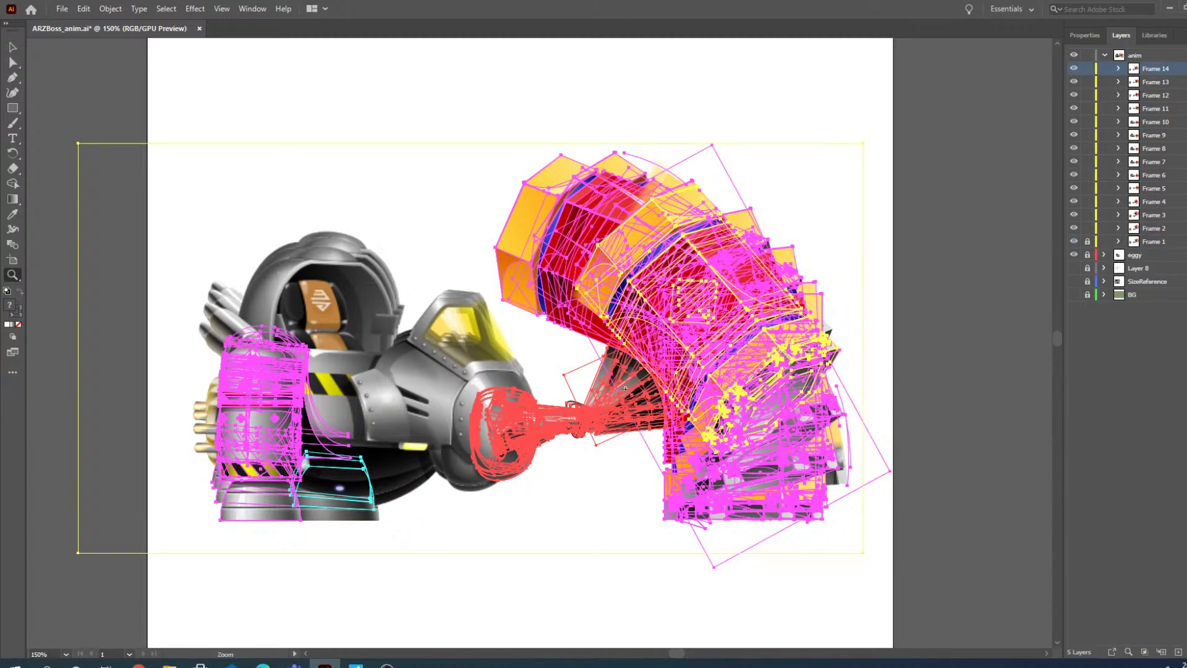
key("Delete")
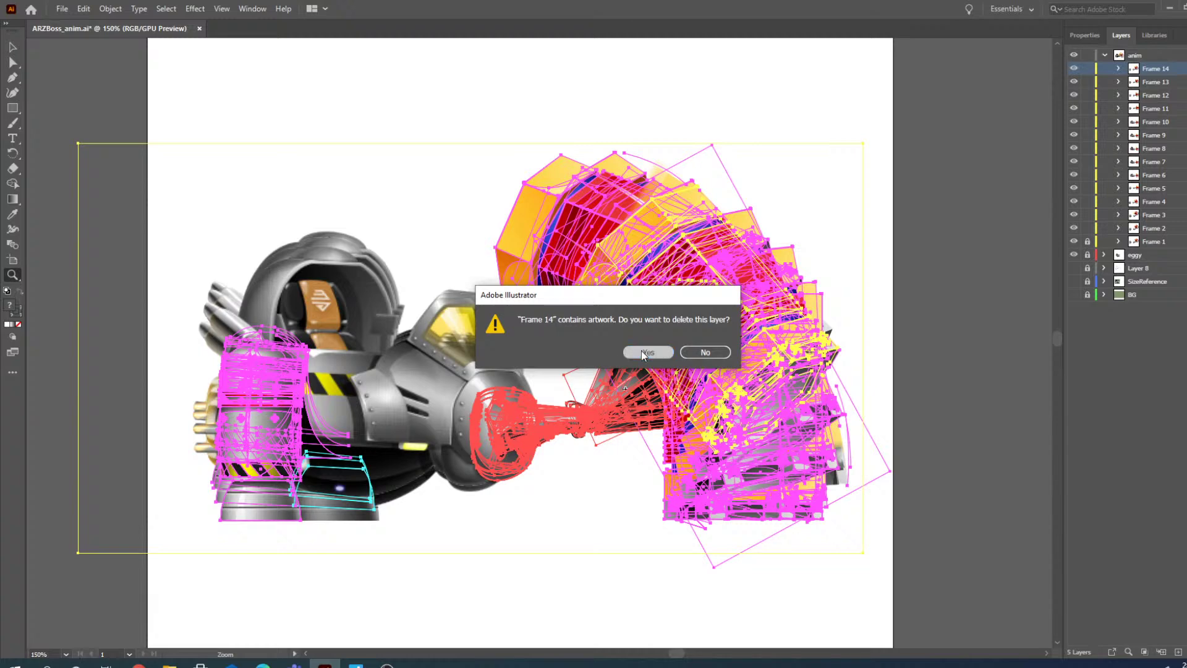
key("Return")
left_click(1163, 216)
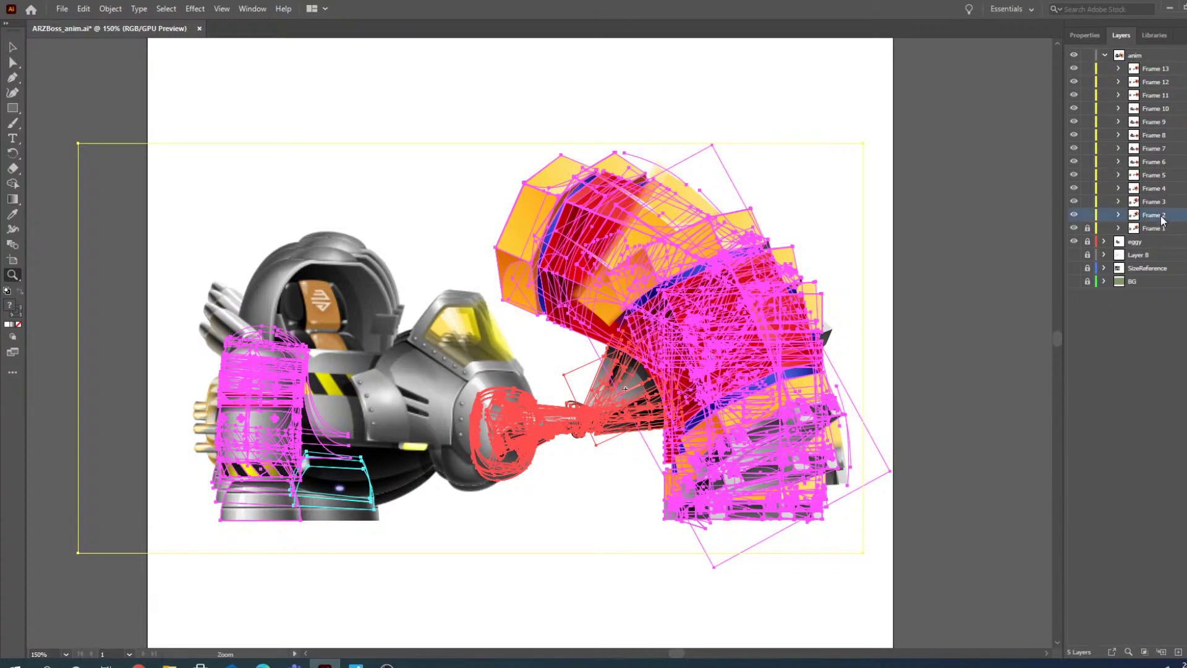
left_click(1155, 68, "shift")
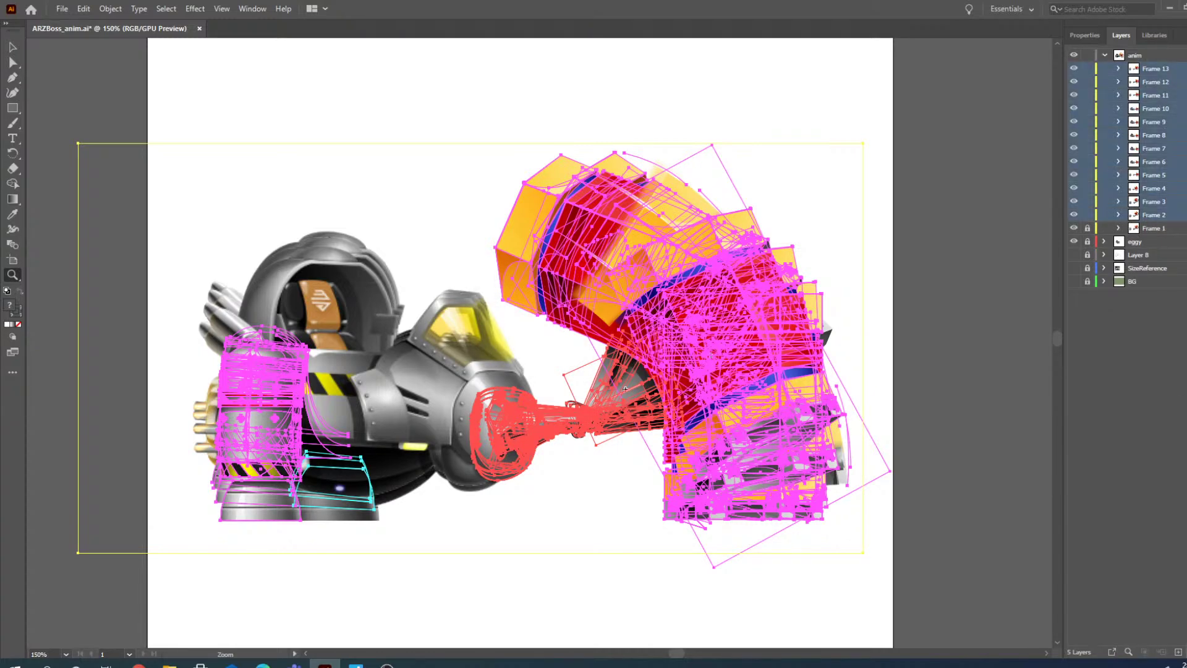
key("Delete")
left_click(641, 353)
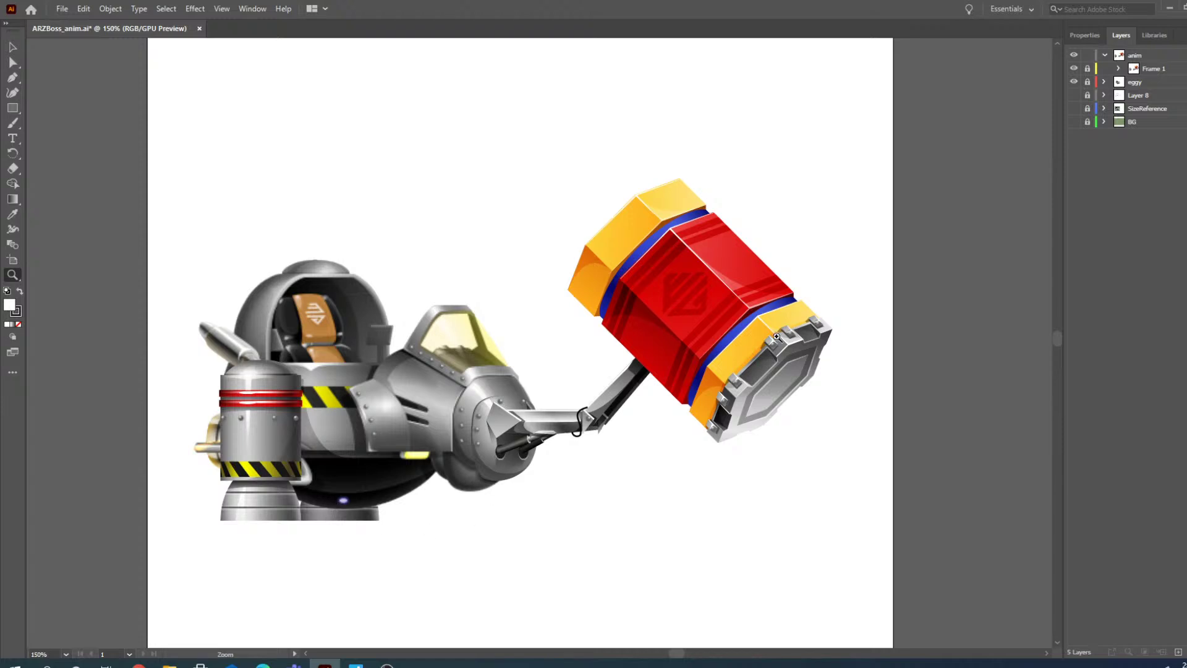
- Unlock Frame 1, show its hidden Pulley sublayer and select the pulley artwork
left_click(1087, 70)
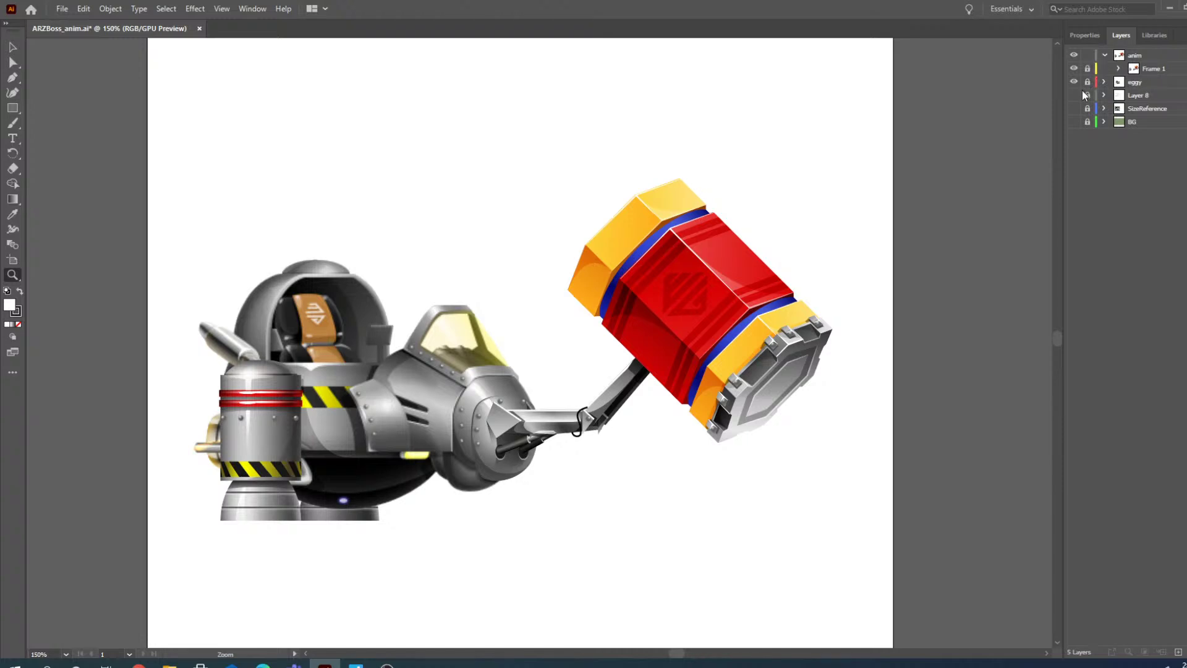
left_click(1087, 69)
left_click(1119, 68)
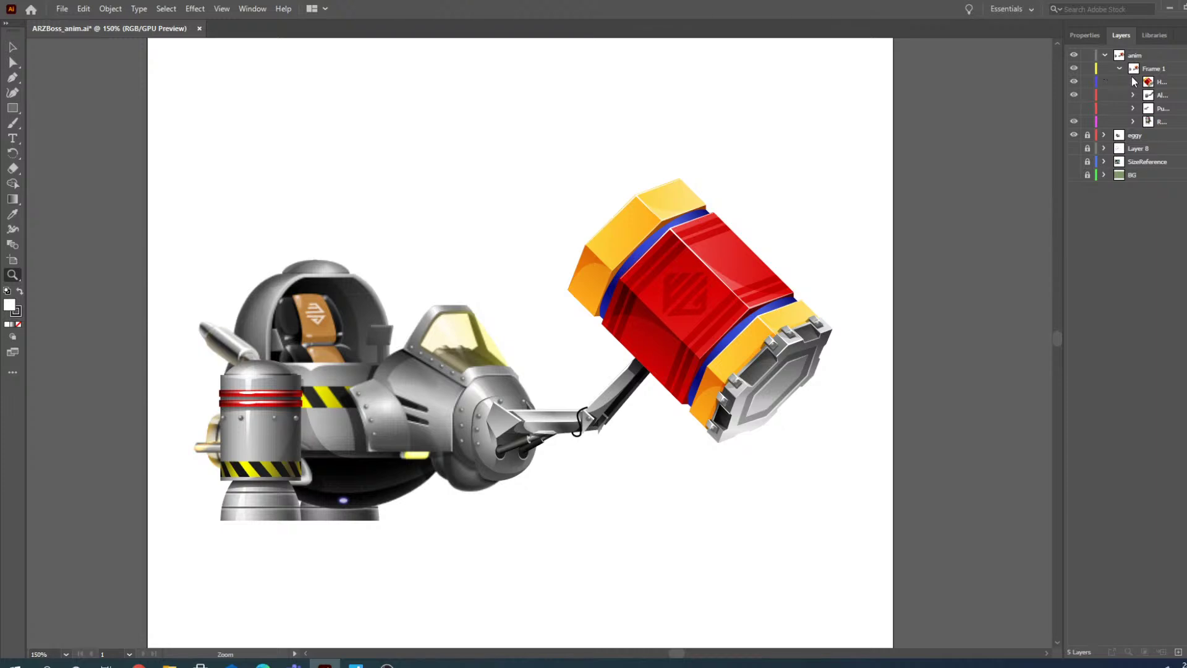
left_click(1161, 109)
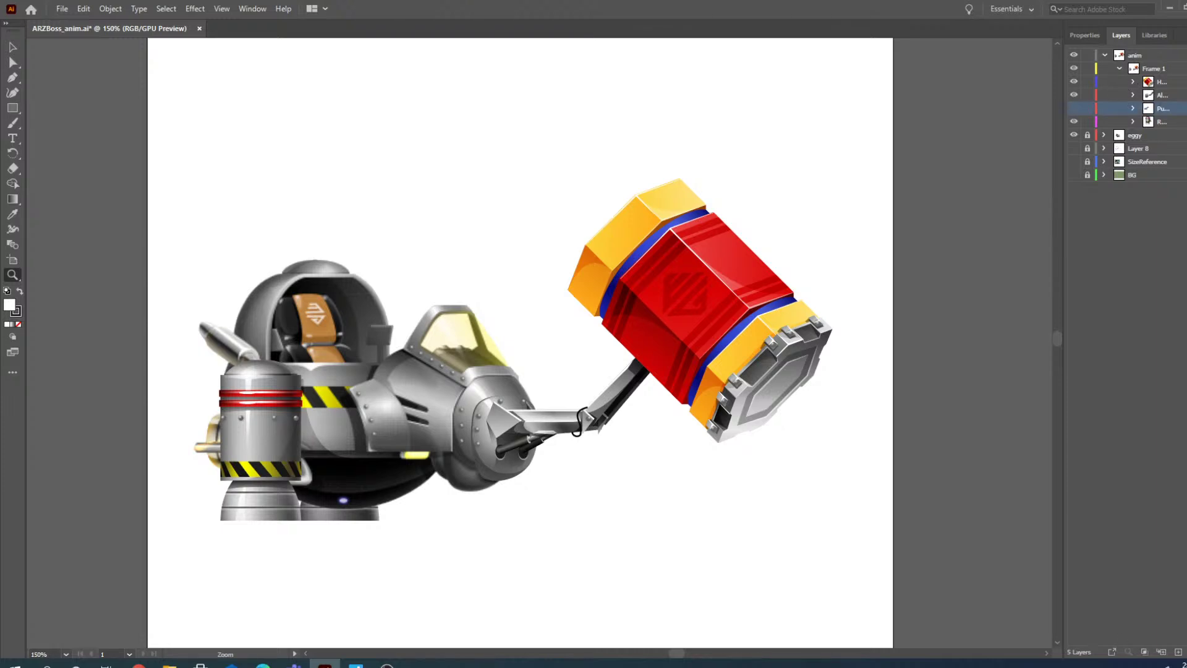
left_click(1074, 109)
left_click(1178, 108)
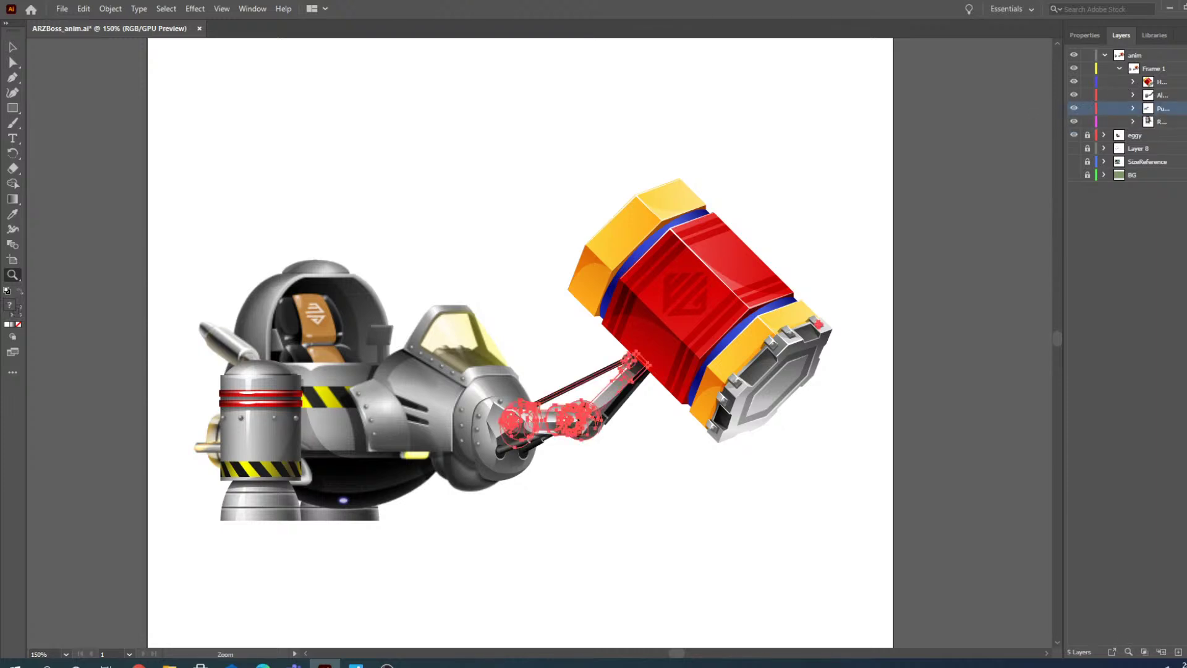
- Toggle the visibility of the arm and pulley sublayers to compare the two on the artwork
left_click(1074, 95)
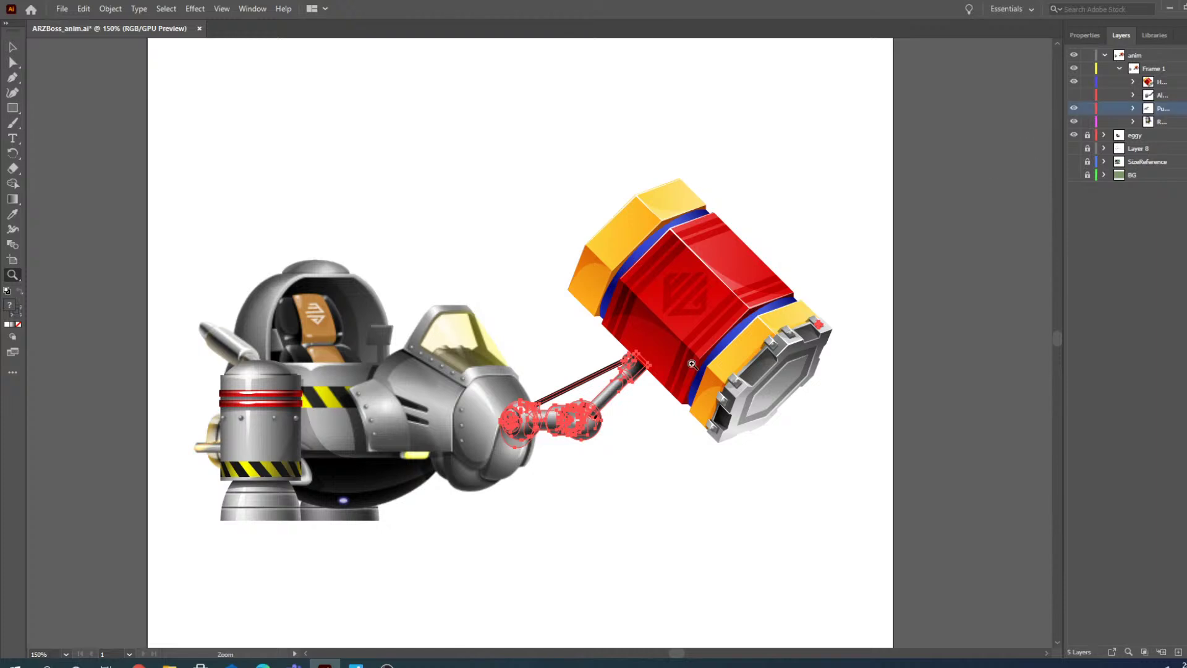
left_click(13, 49)
left_click(1074, 95)
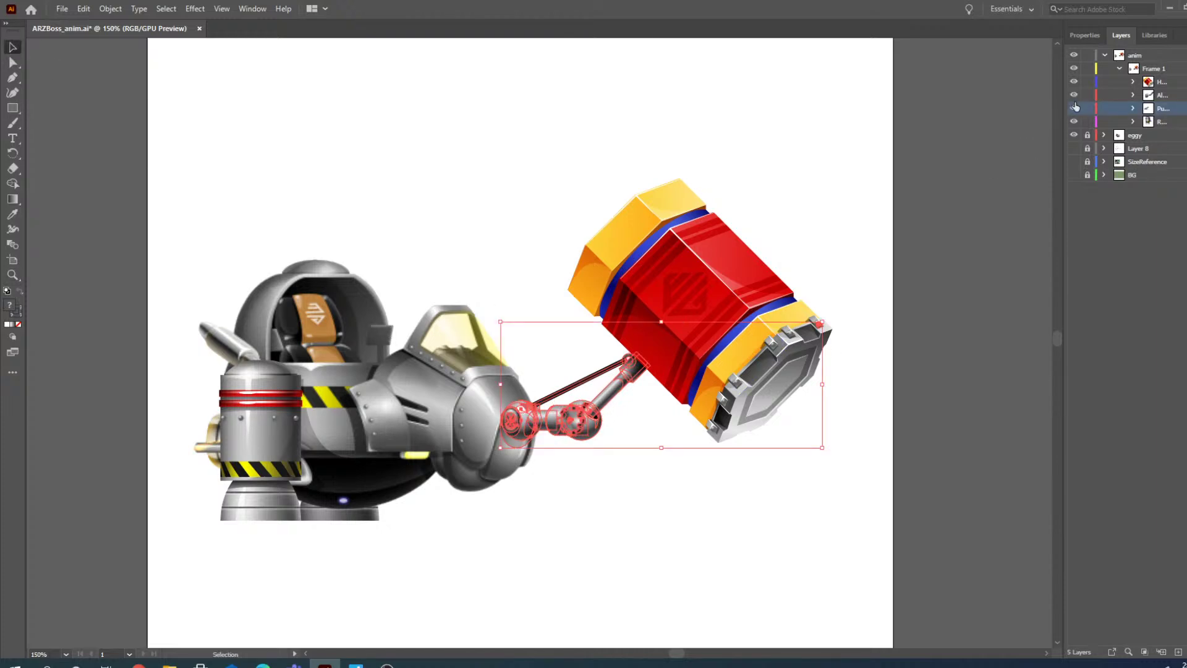
left_click(1075, 107)
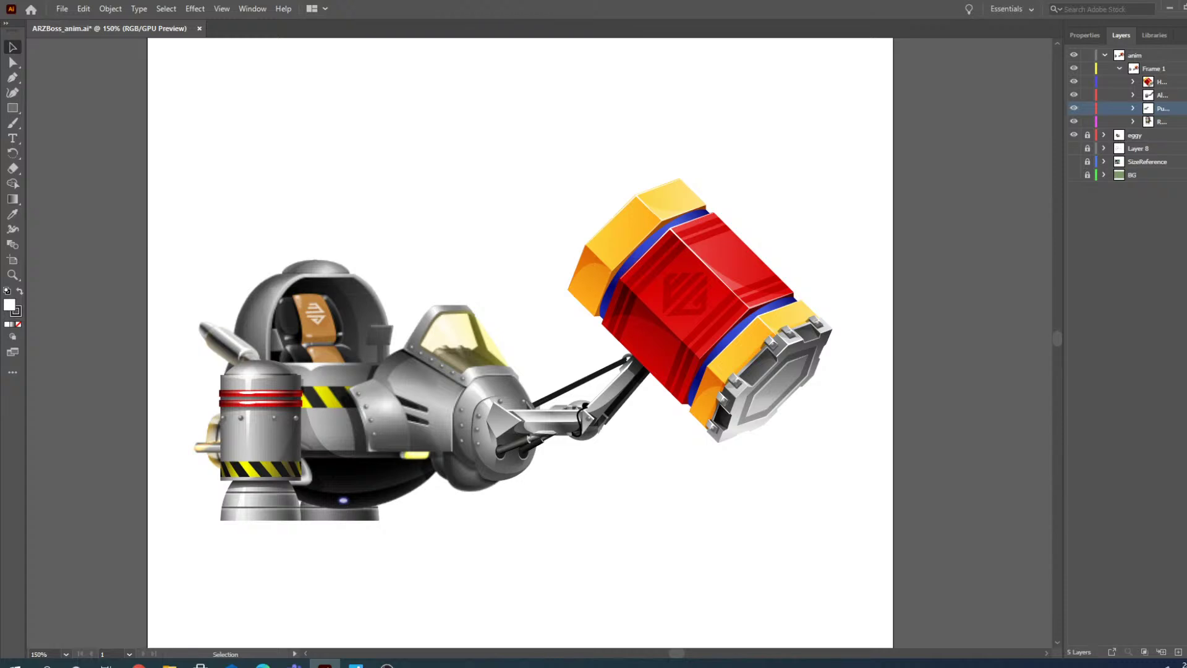
- Delete the Pulley sublayer from Frame 1 and make Frame 1 the active layer
left_click(1185, 108)
key("Delete")
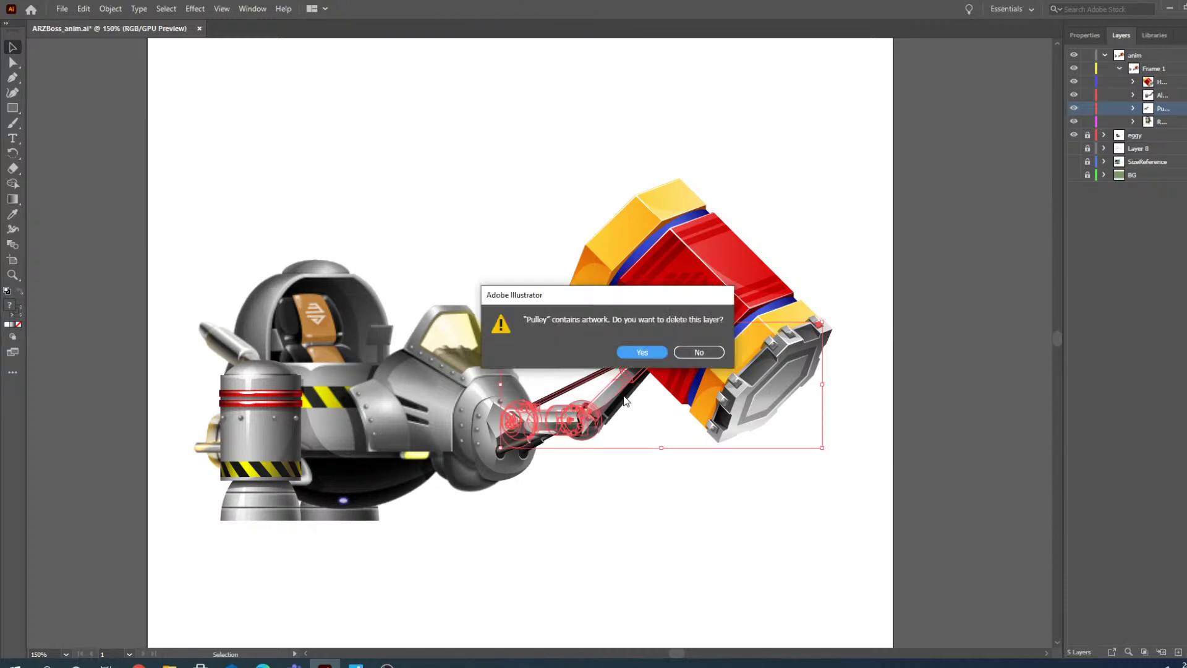
left_click(643, 352)
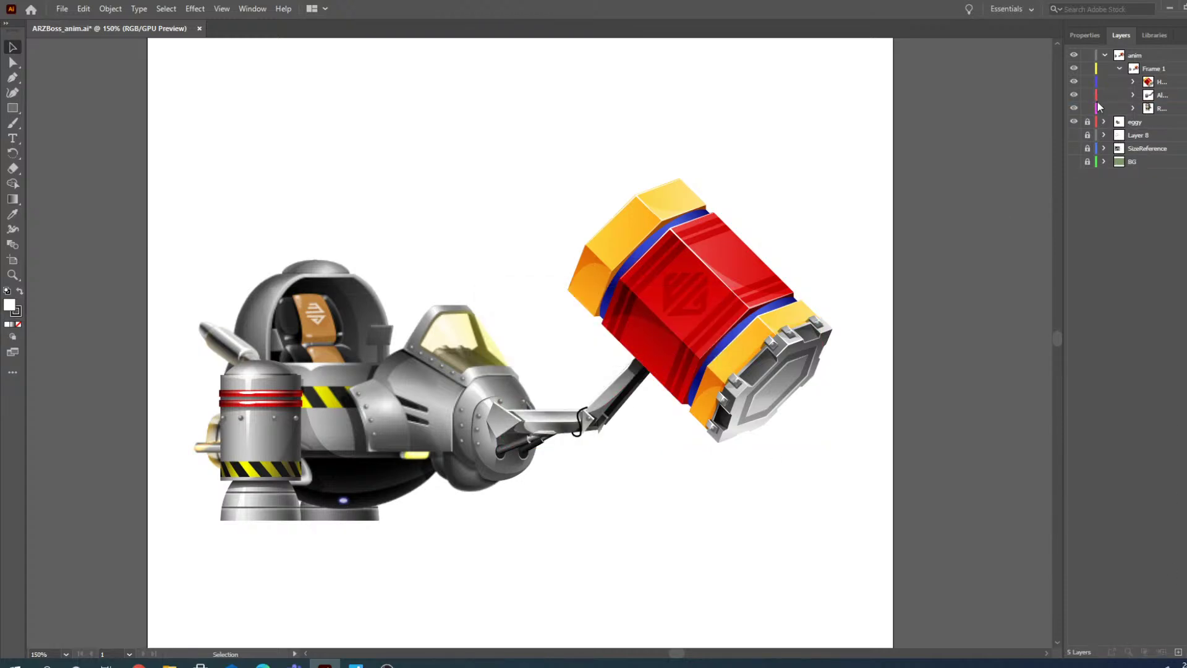
left_click(1119, 69)
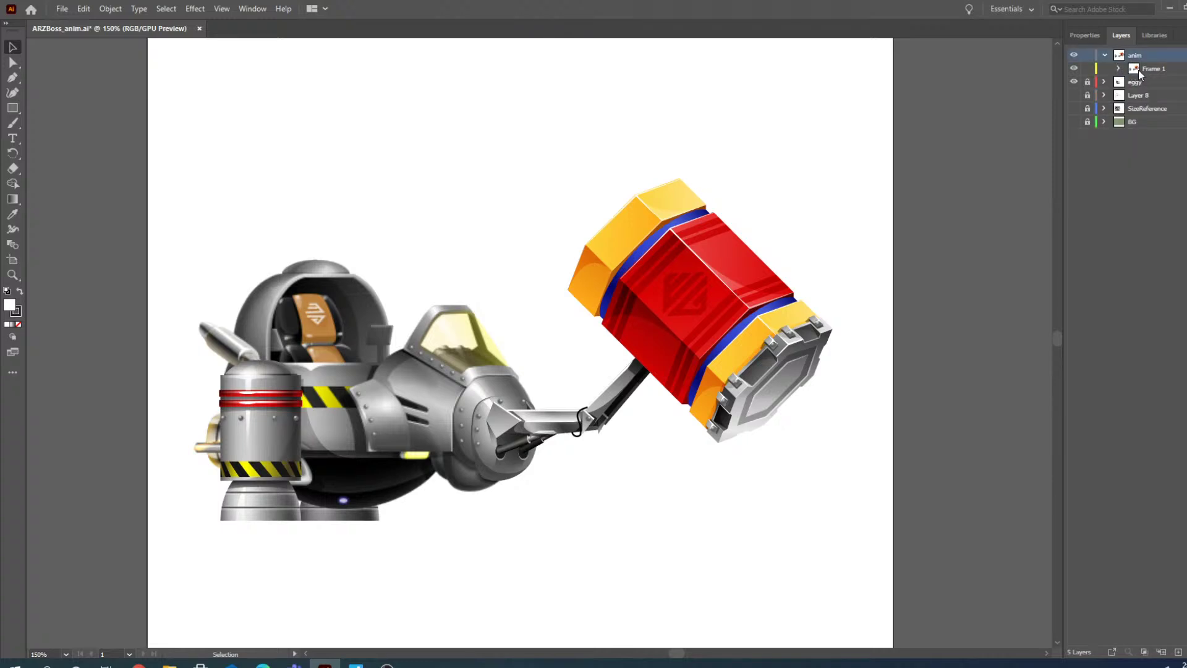
left_click(1139, 69)
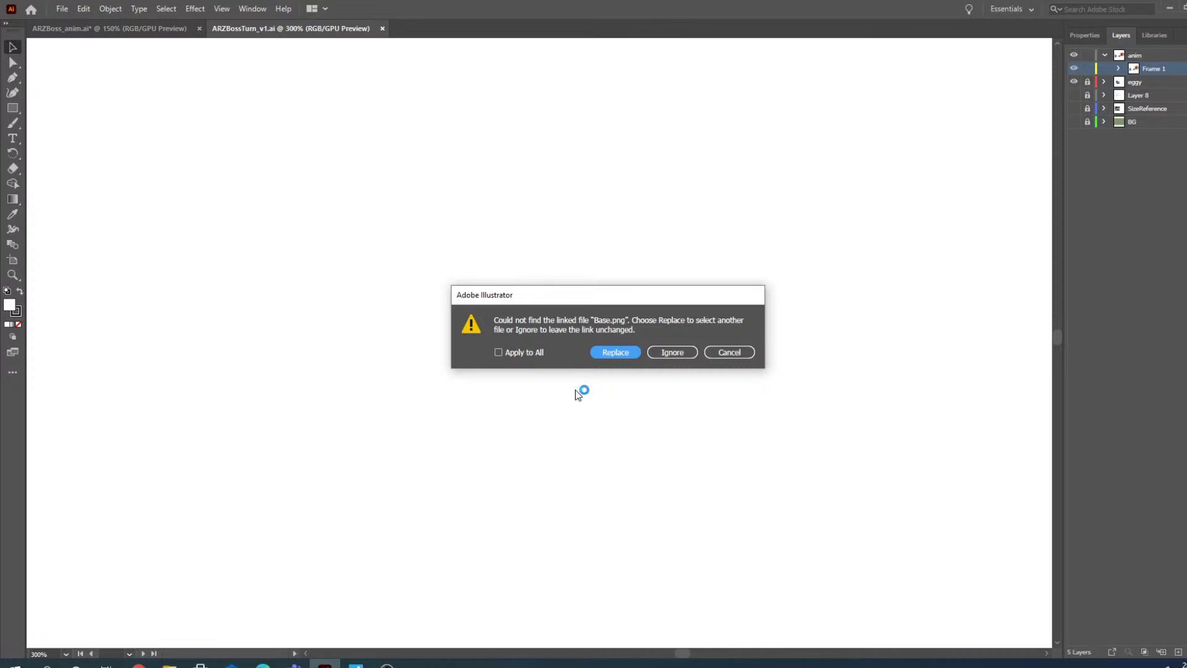
- Open ARZBossTurn_v1.ai ignoring its missing linked files, then select and copy the blue sketch artwork on Layer 7
left_click(661, 350)
left_click(662, 350)
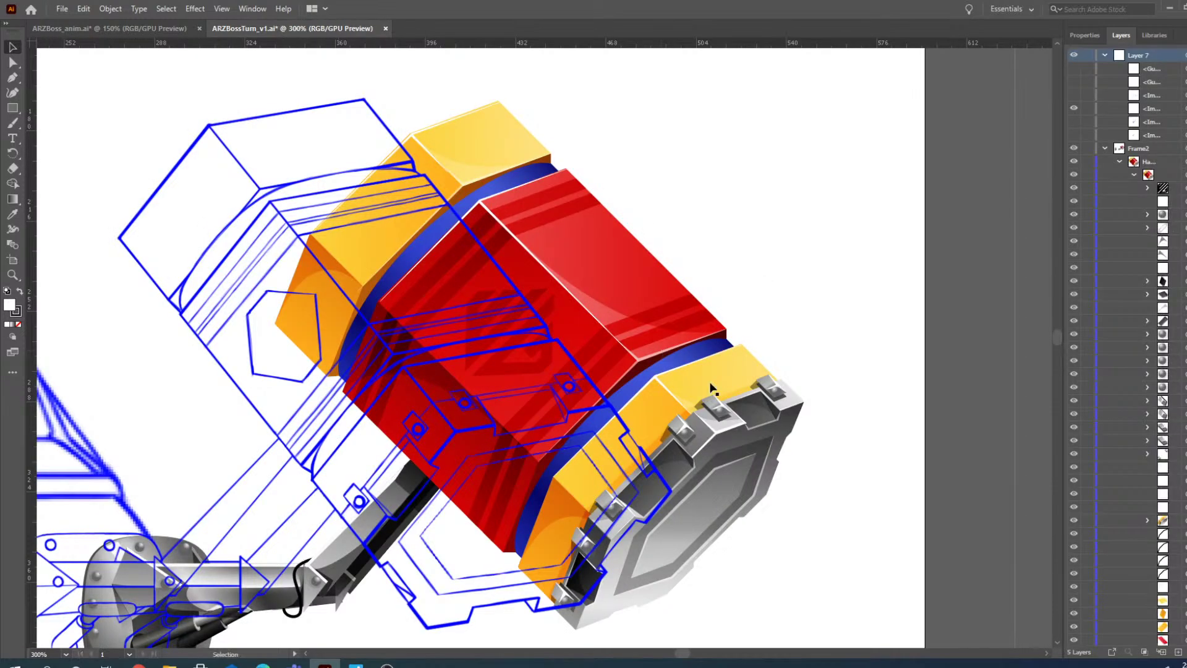
left_click(13, 276)
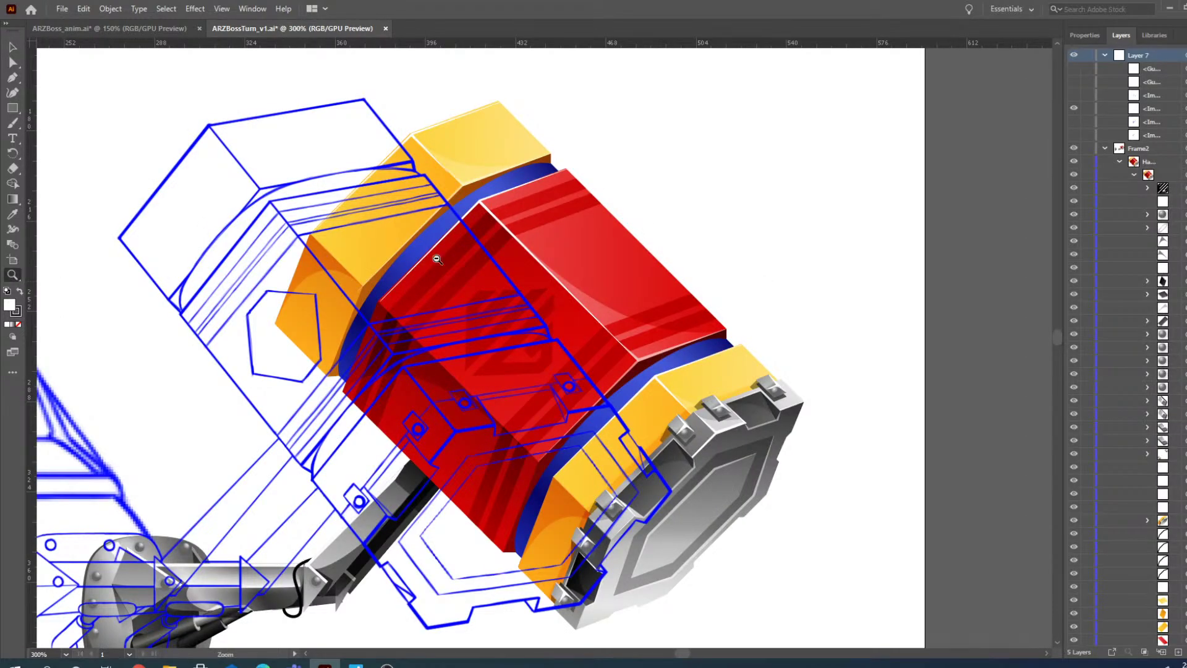
key("ctrl+1")
left_click(1106, 57)
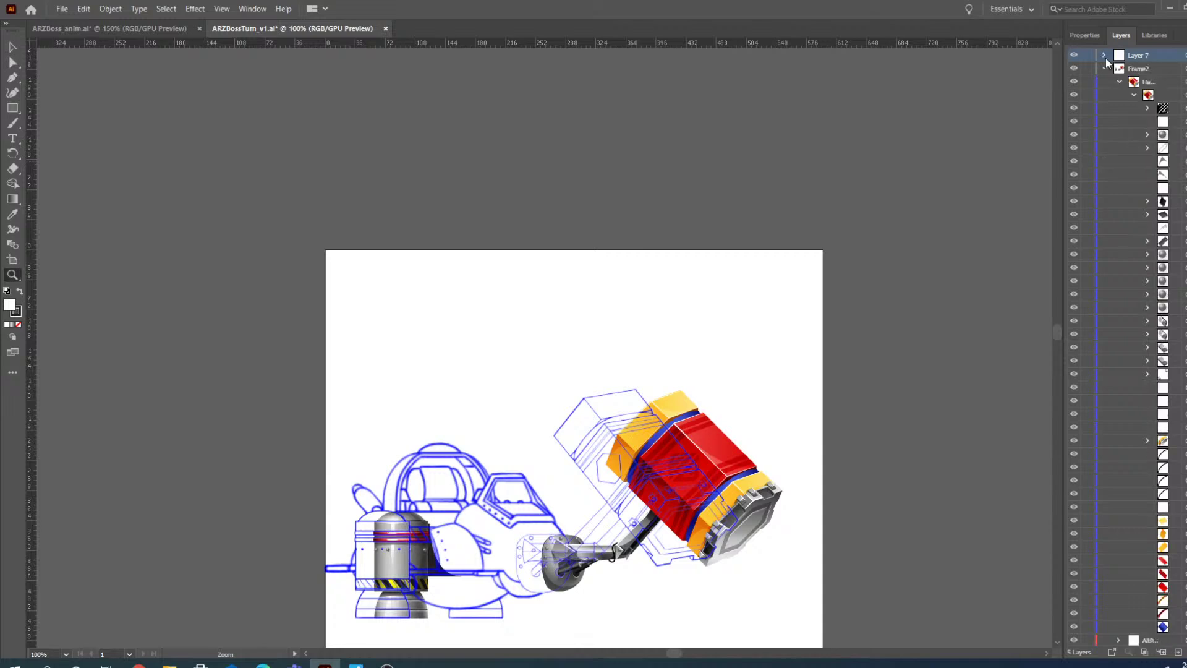
left_click(1105, 69)
left_click(1185, 55)
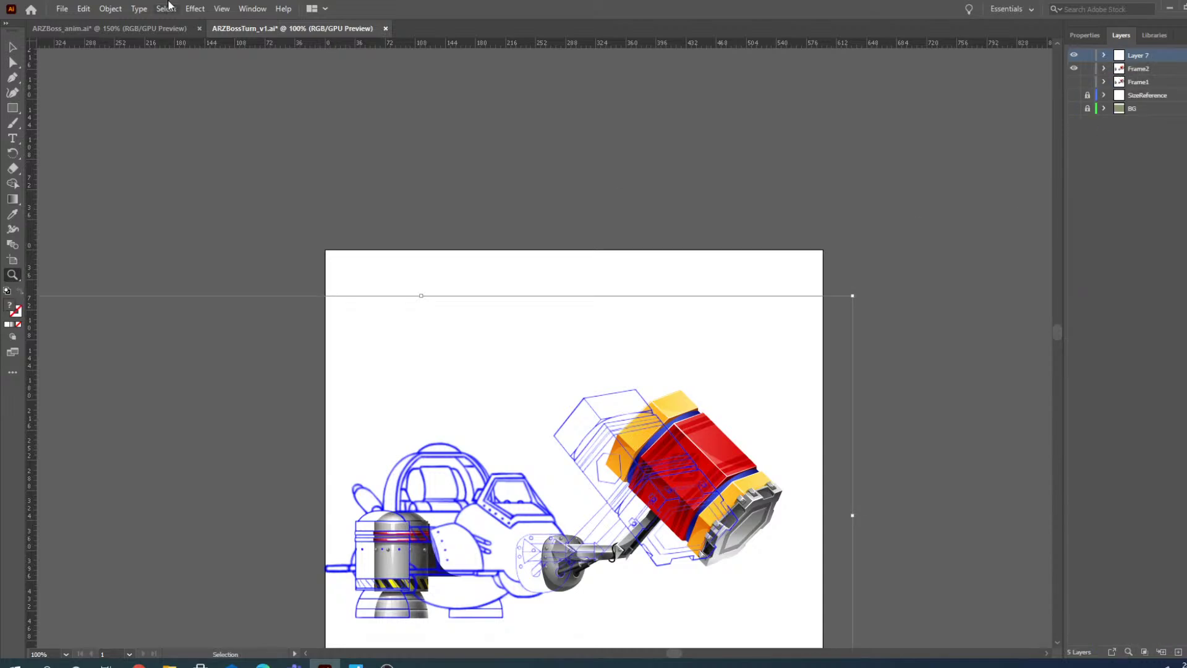
- Paste the copied blue sketch artwork into Frame 1 of ARZBoss_anim.ai
left_click(142, 30)
key("ctrl+v")
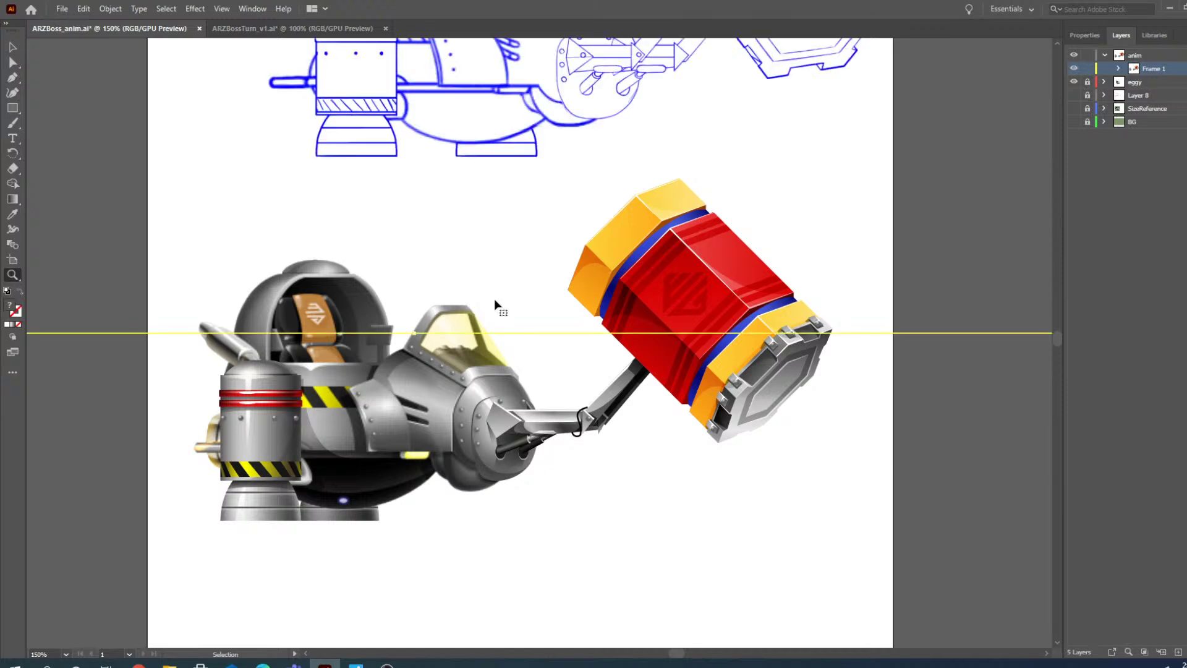
left_click(6, 40)
left_click_drag(386, 113, 408, 68)
left_click_drag(411, 2, 411, 3)
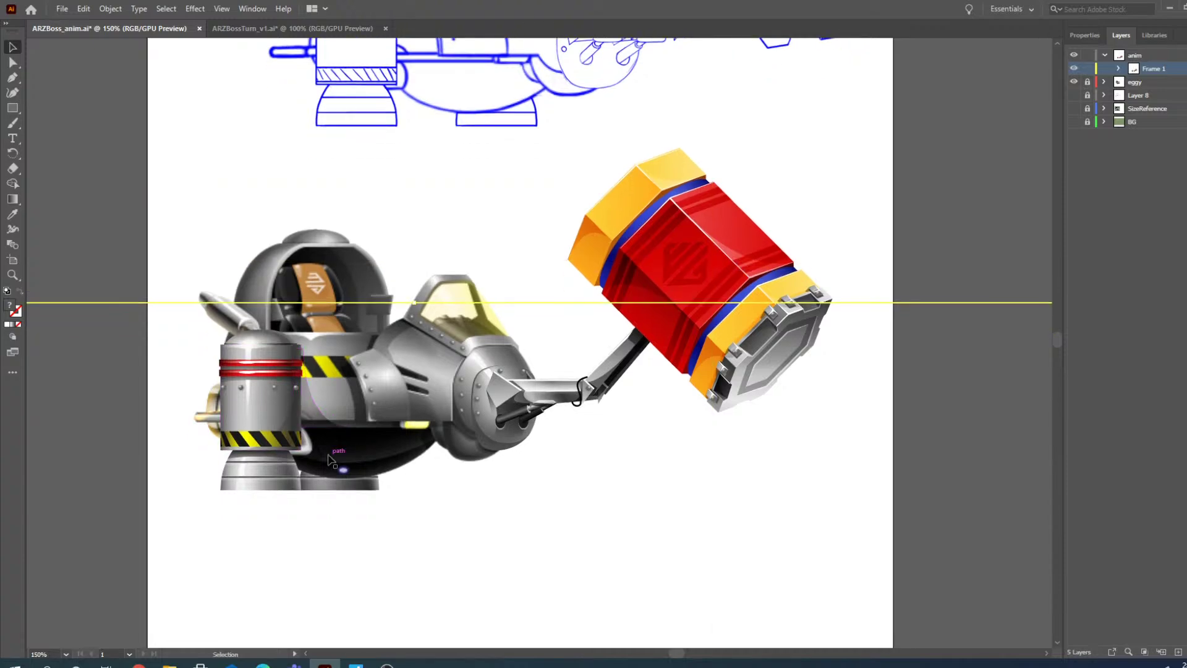
- Delete the pasted blue sketch from Frame 1 and create a new top-level layer above the anim layer
scroll(444, 422, "up", 5)
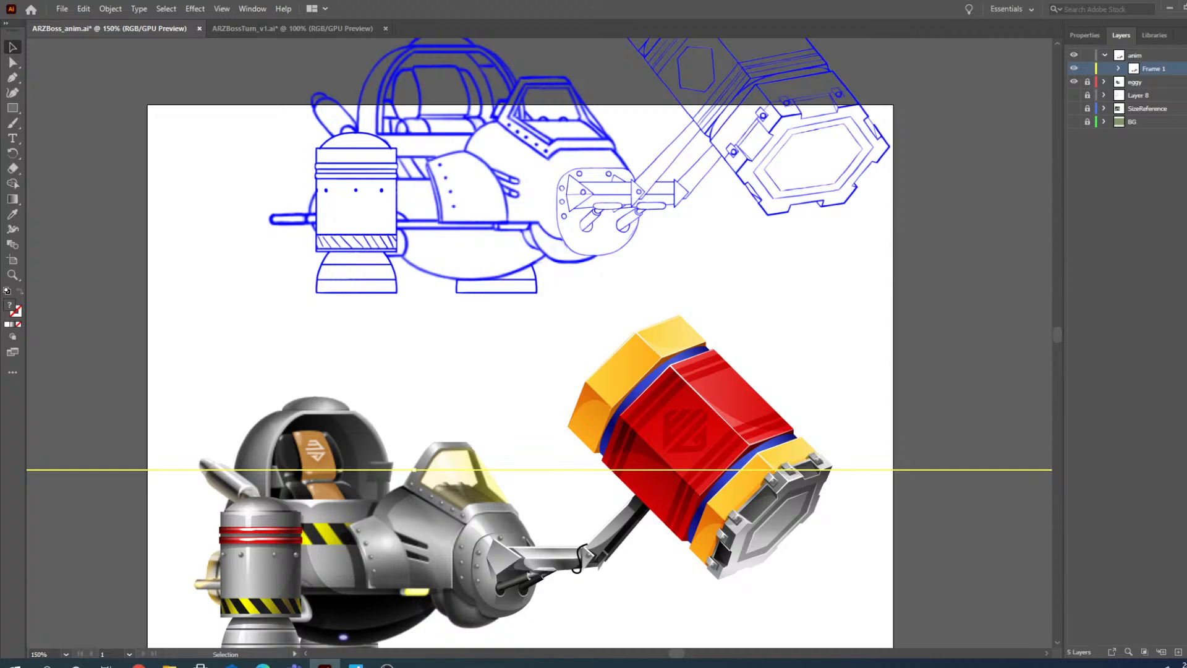
key("Delete")
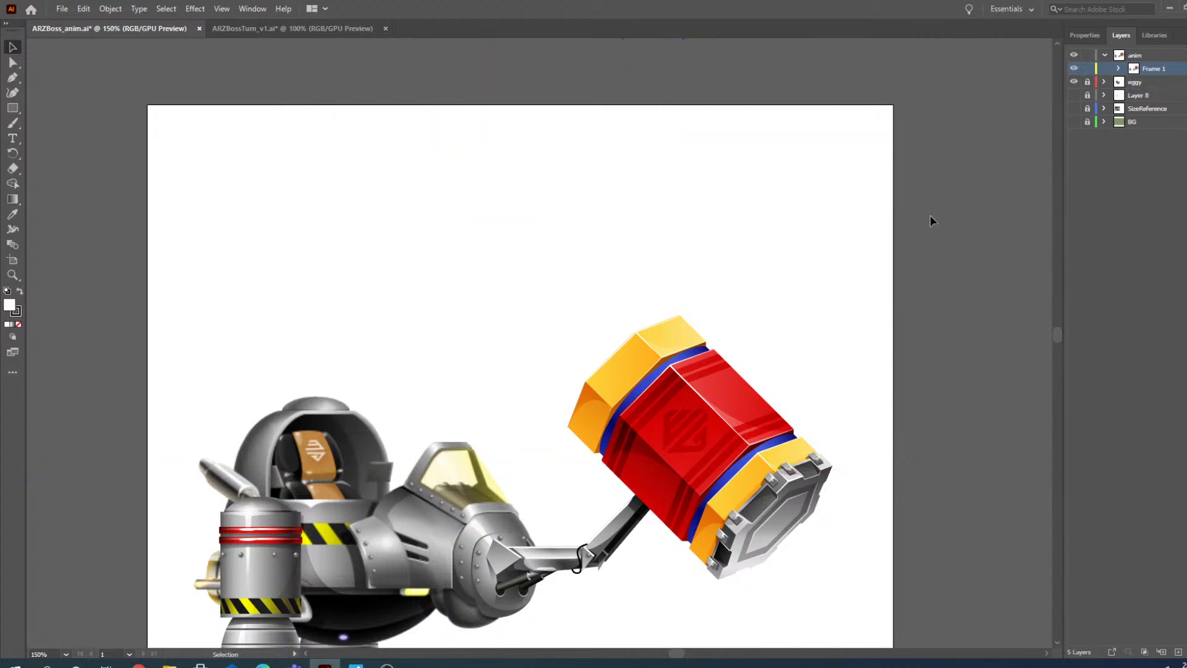
left_click(1107, 56)
left_click(1144, 57)
left_click(1186, 652)
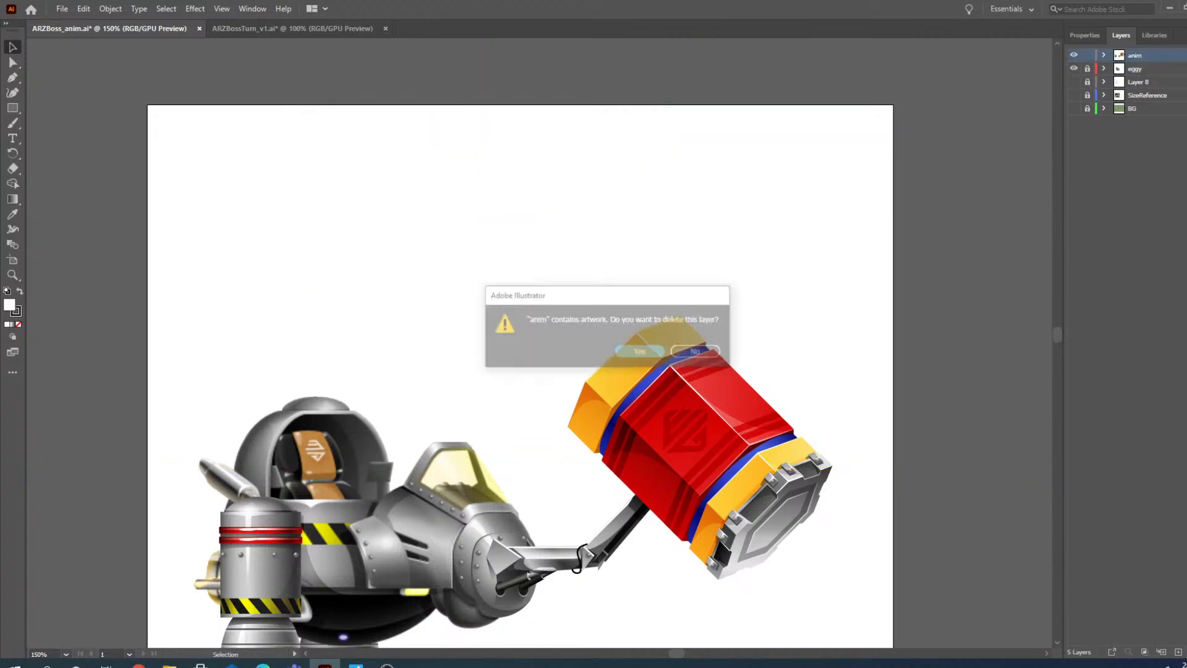
left_click(697, 352)
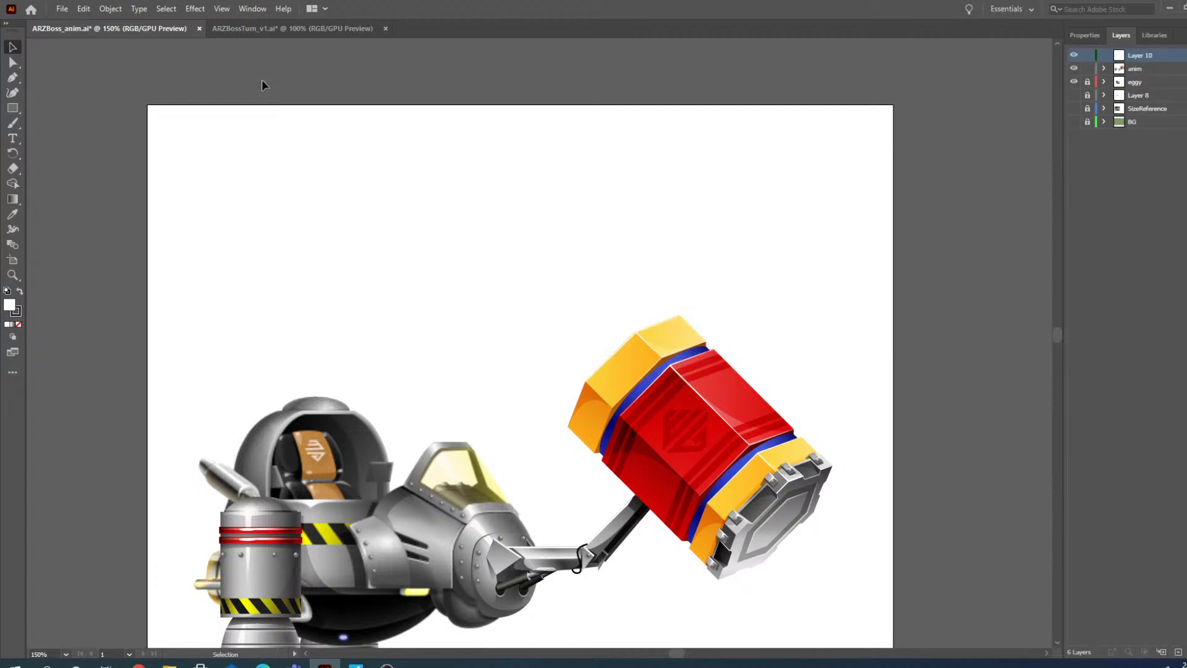
- In ARZBossTurn_v1.ai, make all guides and images on Layer 7 visible and copy the layer's artwork
left_click(257, 24)
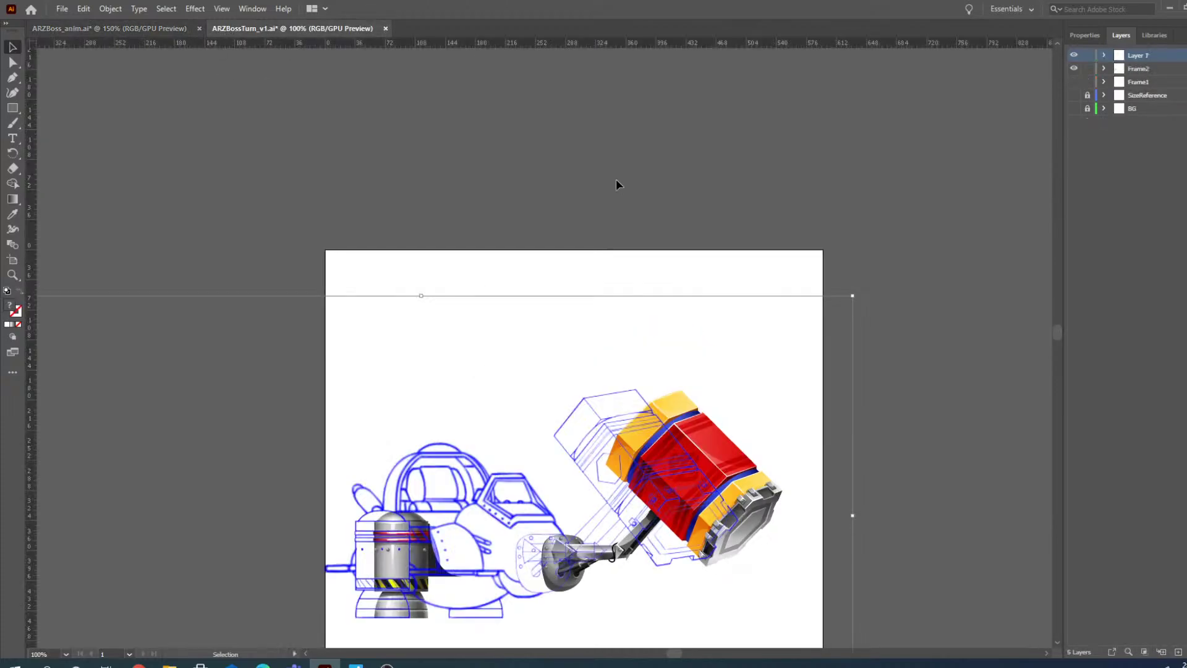
left_click(1103, 55)
left_click(1074, 68)
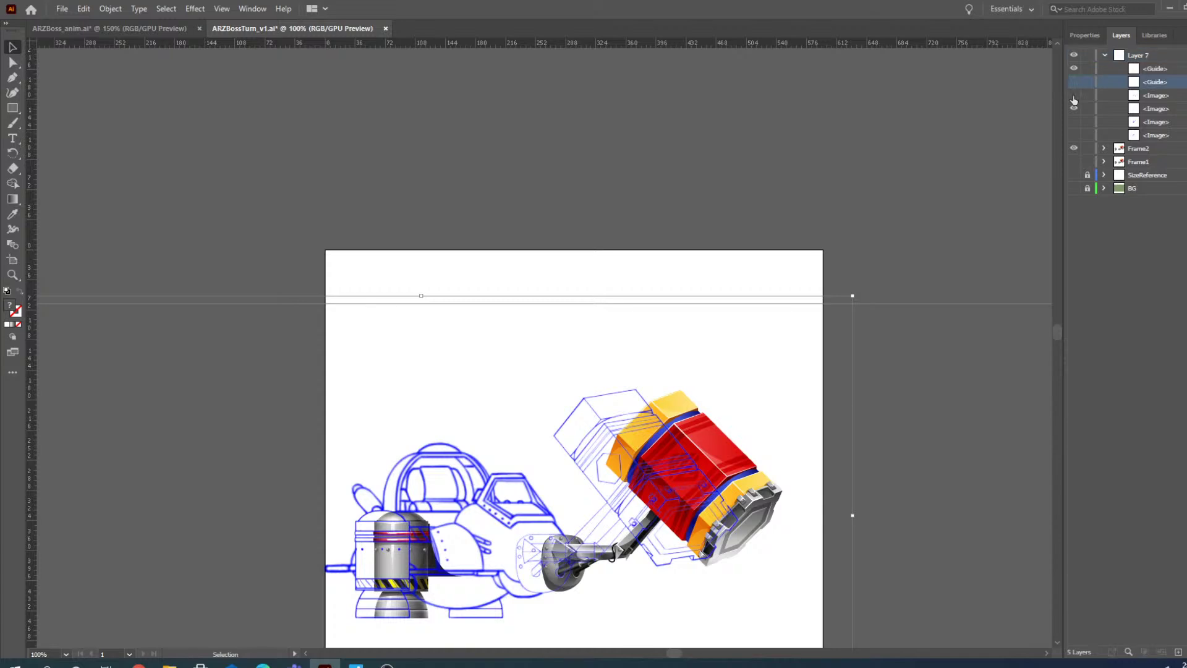
left_click(1074, 95)
left_click(1074, 82)
left_click(1074, 122)
left_click(1074, 135)
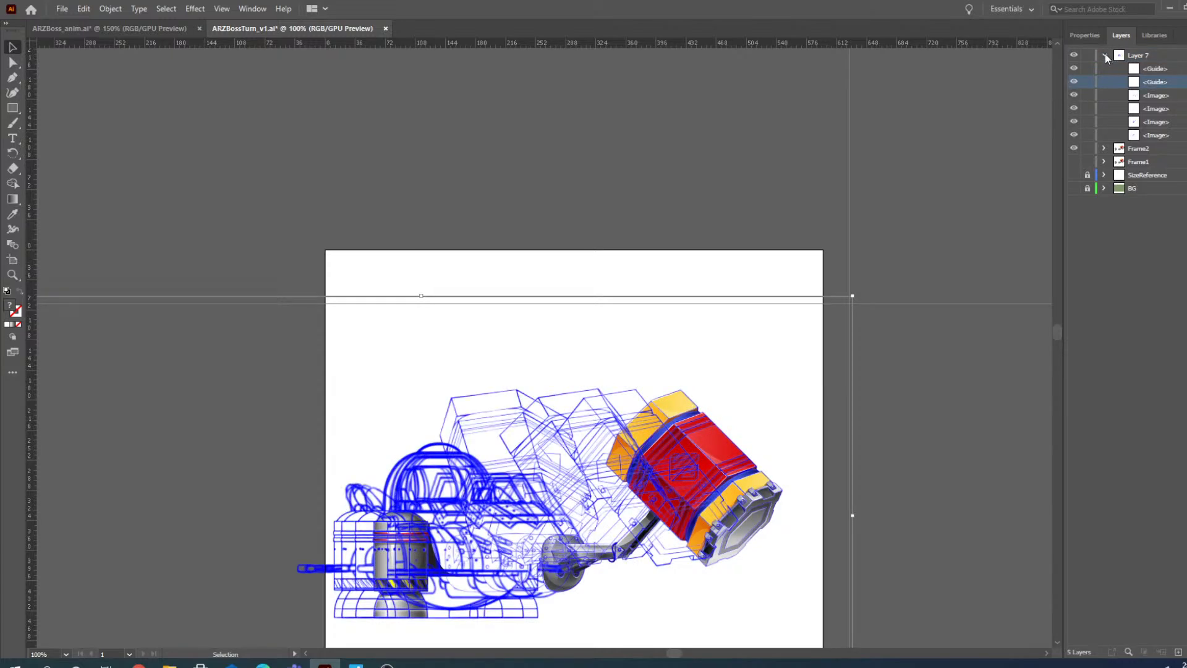
left_click(1105, 56)
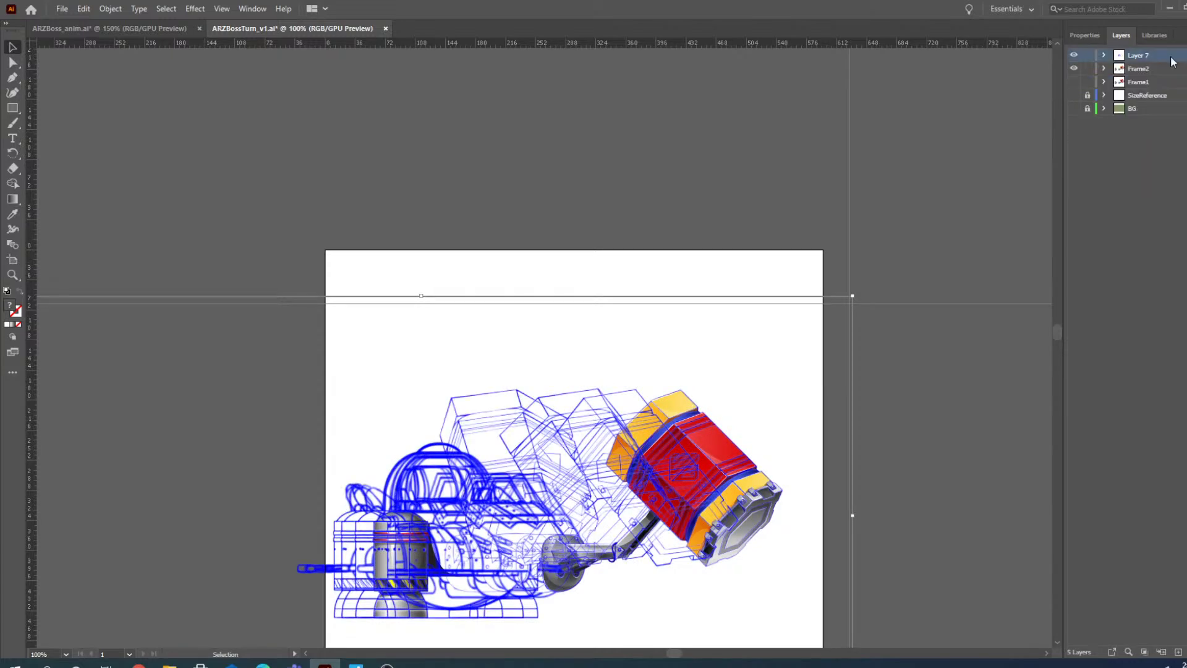
key("ctrl")
- Paste the copied sketches into Layer 10 of ARZBoss_anim.ai and move them roughly over the boss artwork
left_click(151, 28)
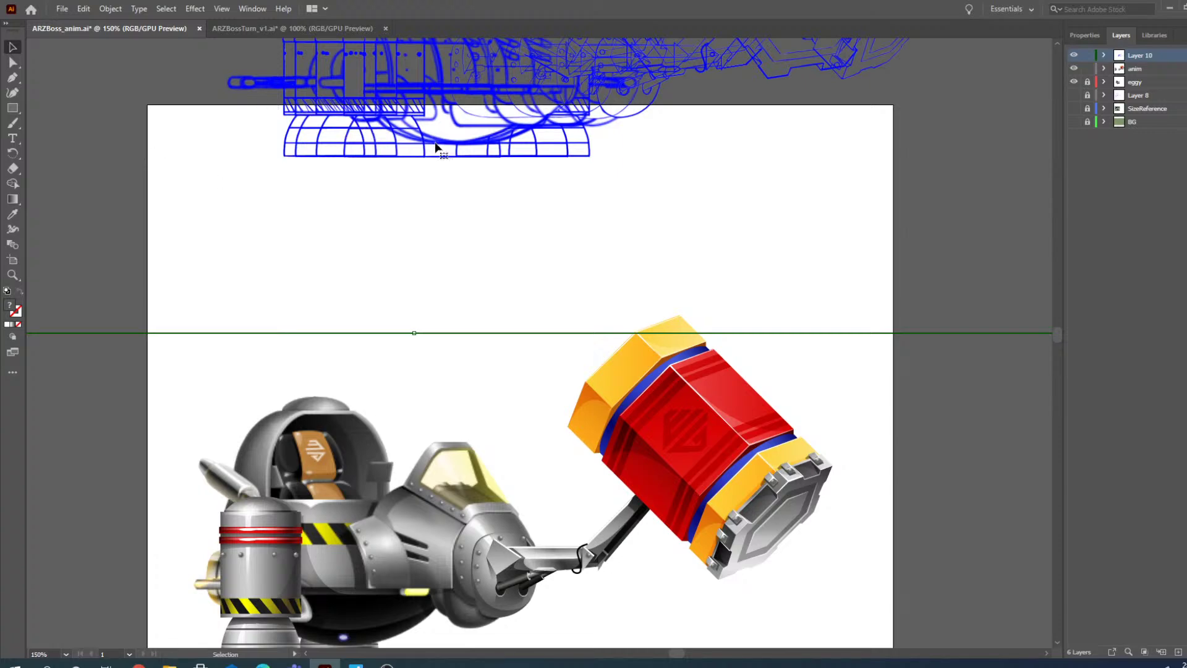
left_click_drag(435, 147, 384, 542)
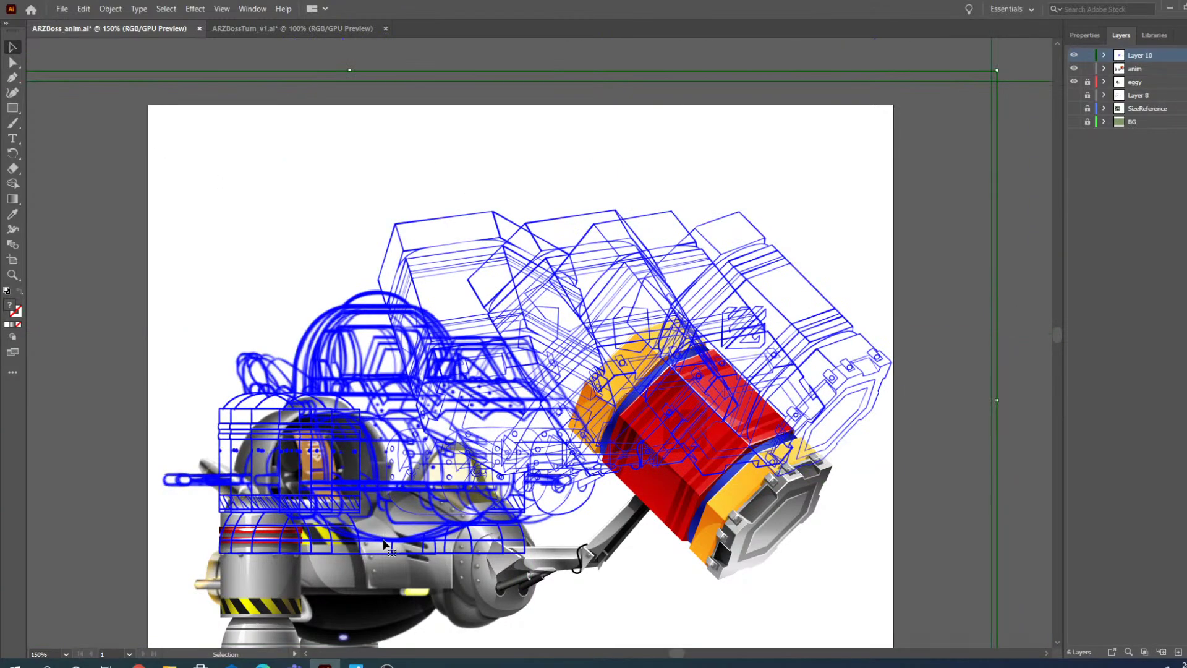
scroll(434, 442, "down", 5)
left_click_drag(459, 328, 431, 417)
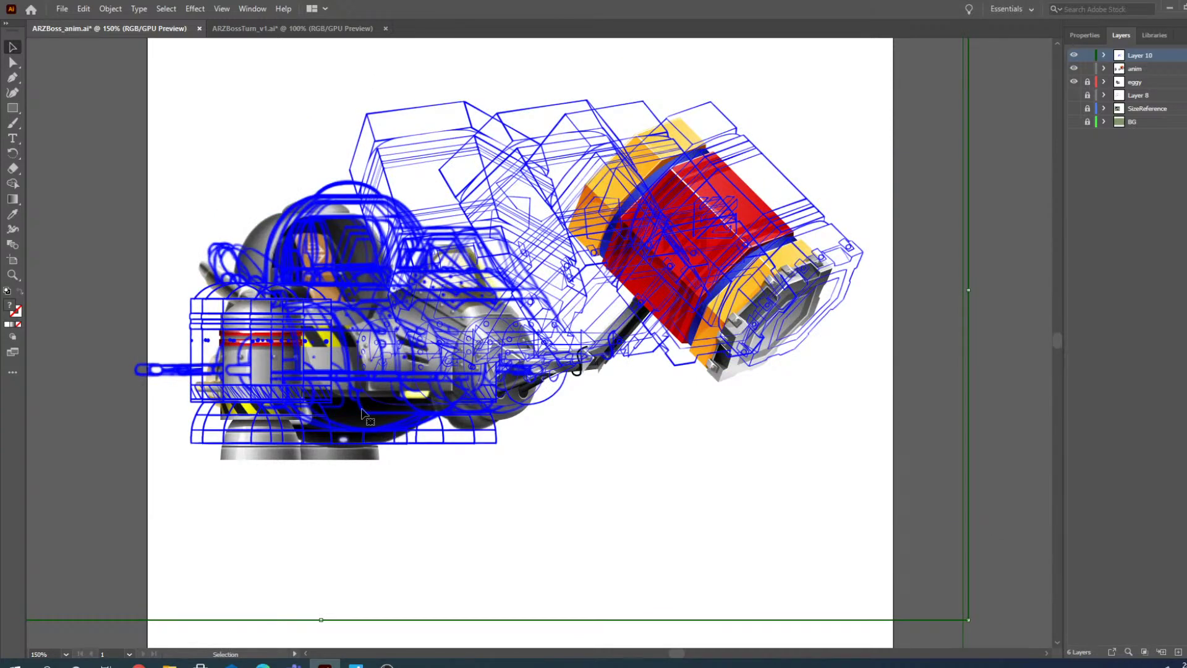
mouse_move(379, 445)
left_mouse_down()
mouse_move(393, 446)
mouse_move(368, 446)
left_mouse_up()
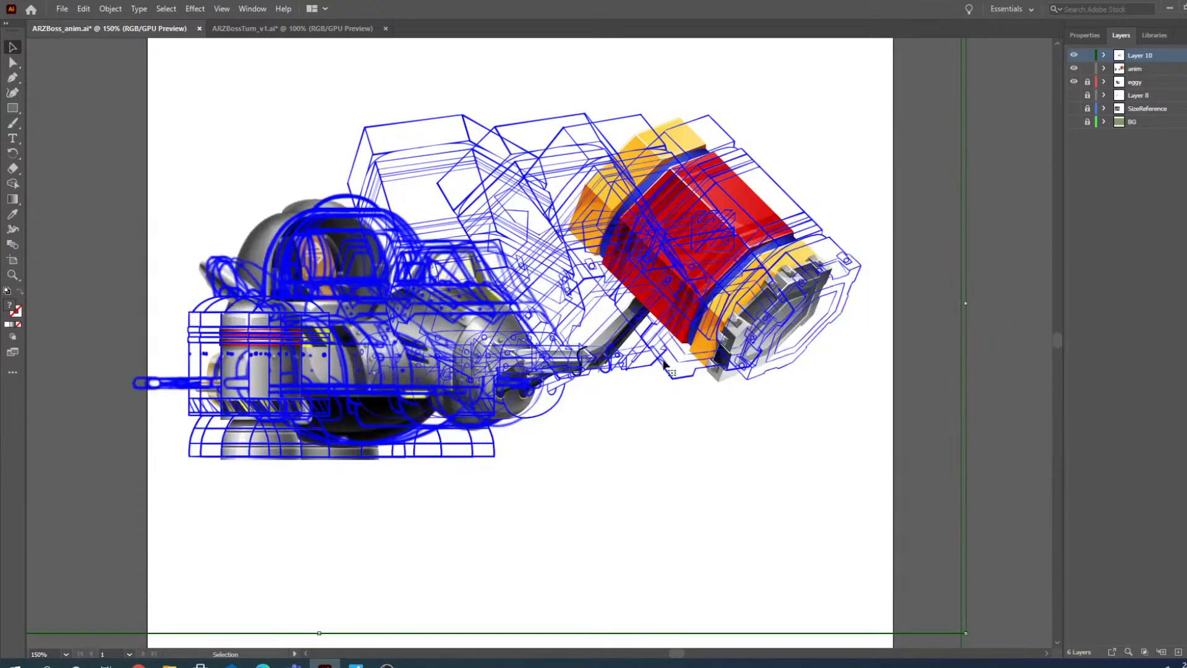
left_click_drag(362, 447, 338, 452)
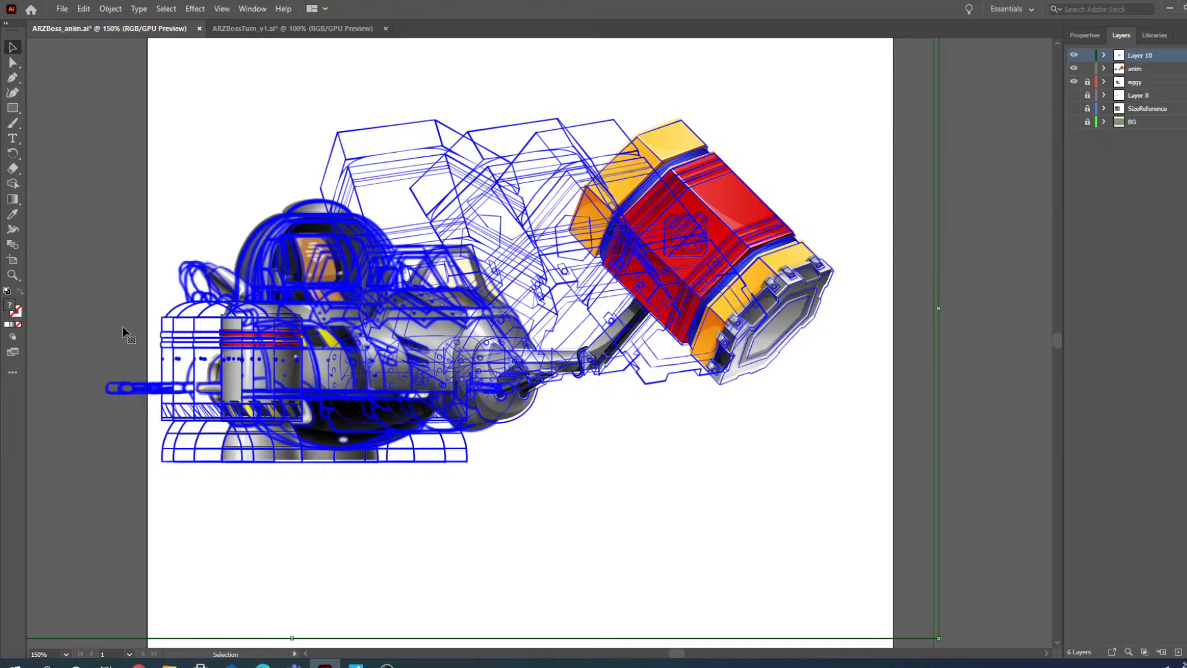
- Fine-tune the position of the pasted sketches so the matching outline lines up with the hammer's edges
left_click(13, 275)
left_click(723, 241)
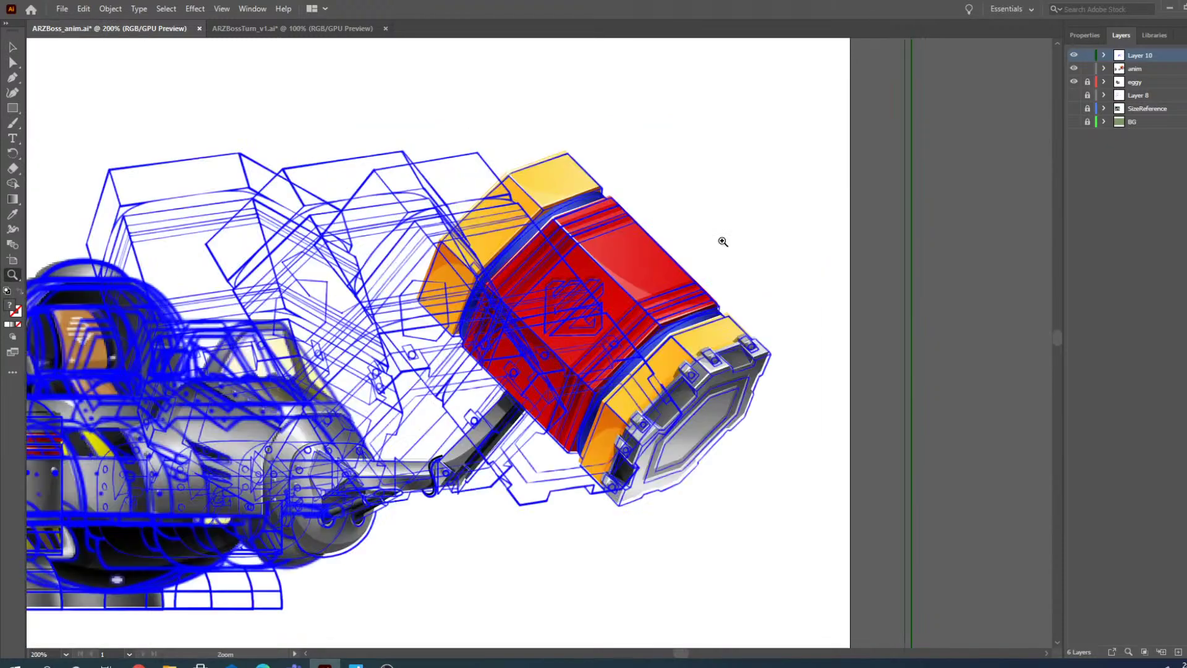
left_click(623, 379)
left_click(13, 47)
left_click_drag(378, 276, 378, 254)
key("shift+Up")
key("ctrl+z")
key("ctrl+z")
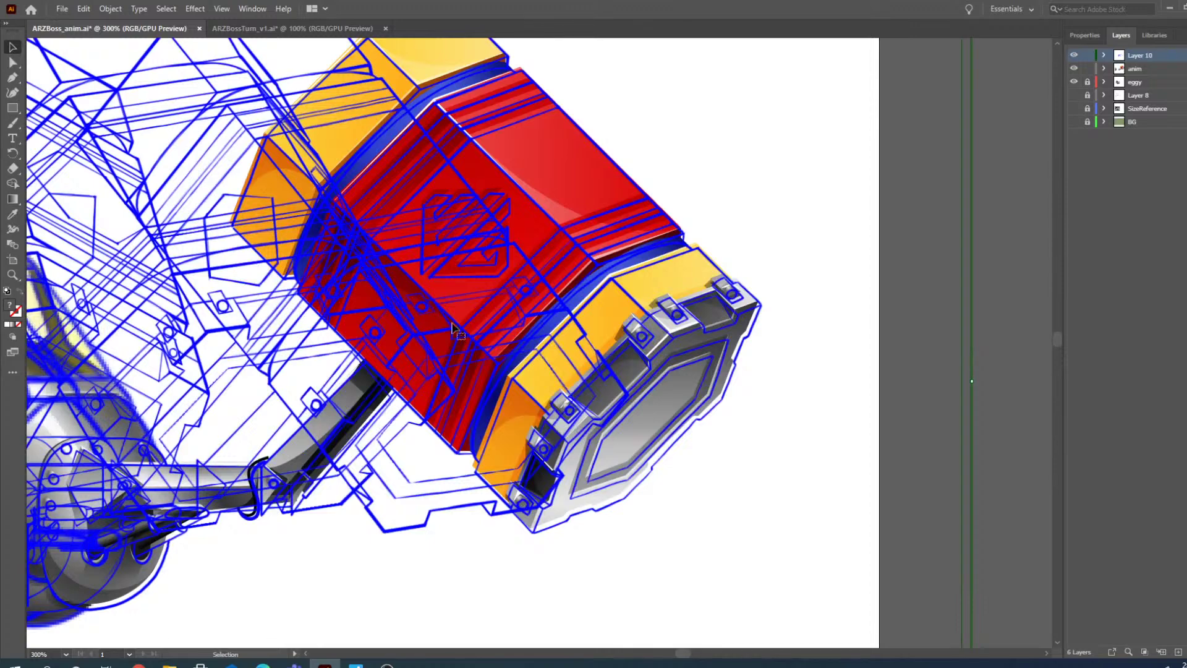
left_click_drag(518, 357, 517, 350)
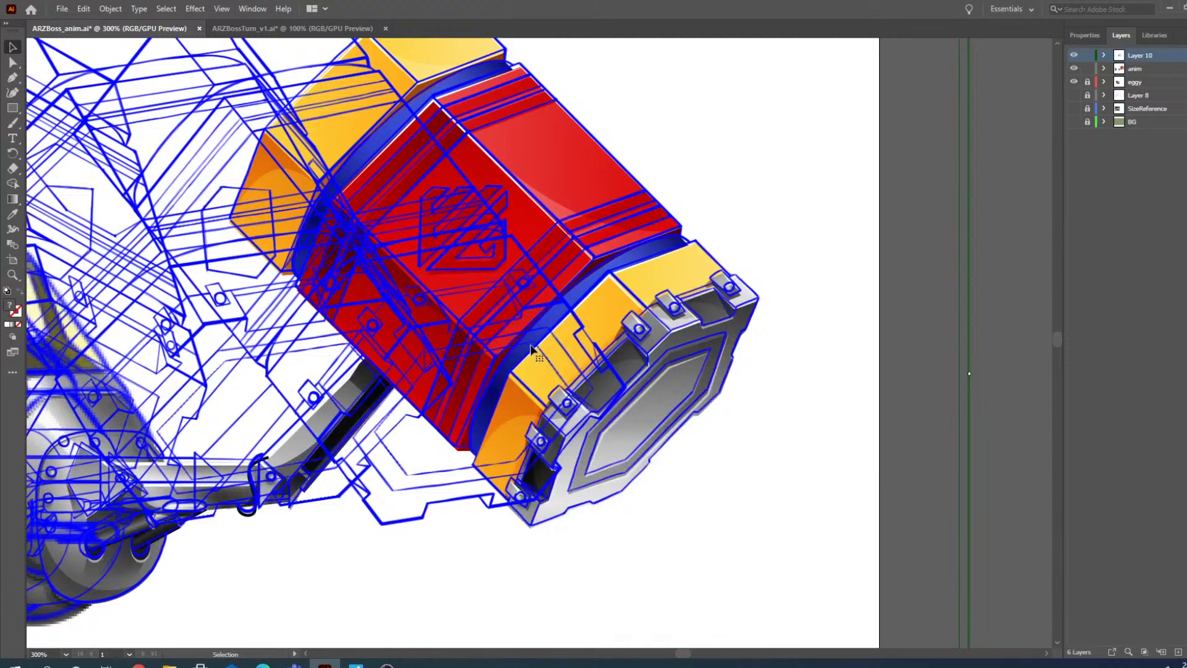
left_click_drag(537, 345, 536, 349)
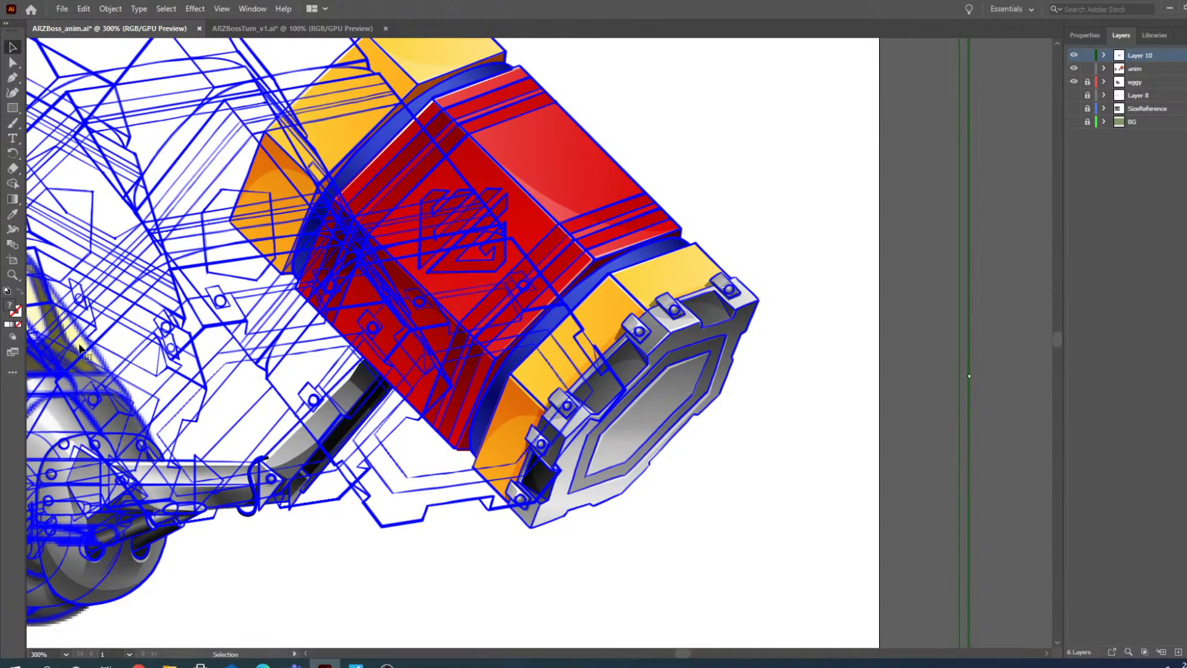
- Expand the contents of Layer 10 and close the ARZBossTurn_v1.ai document
left_click(12, 274)
left_click(372, 291, "alt")
left_click(553, 349, "alt")
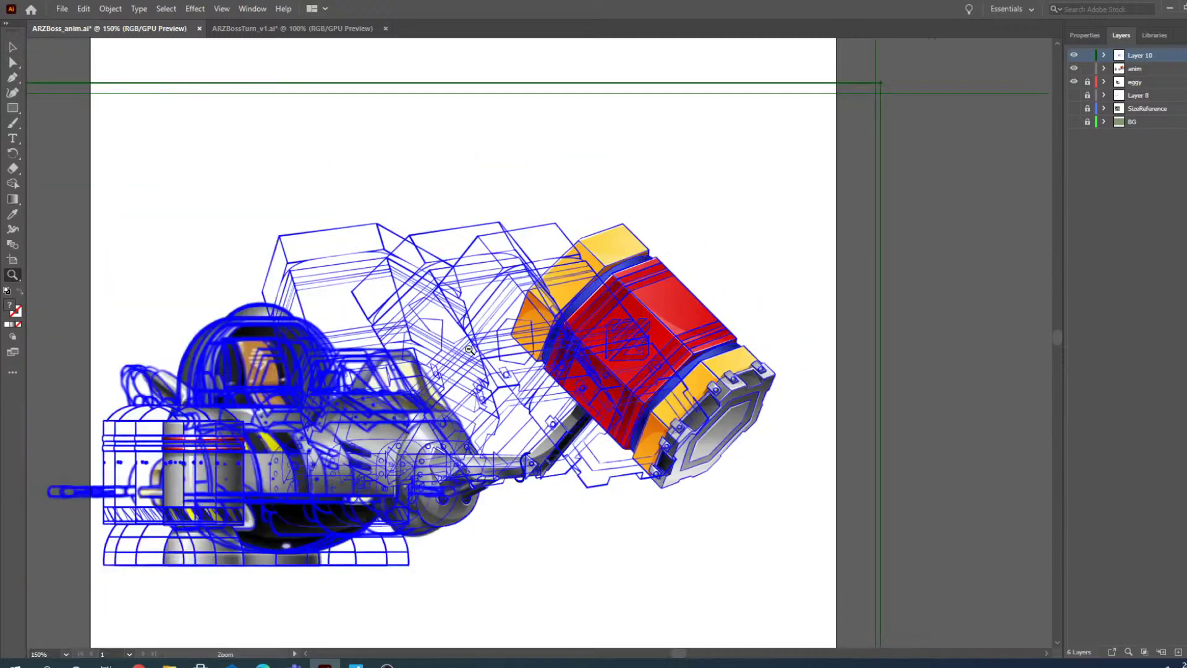
left_click(478, 365, "alt")
left_click(541, 357)
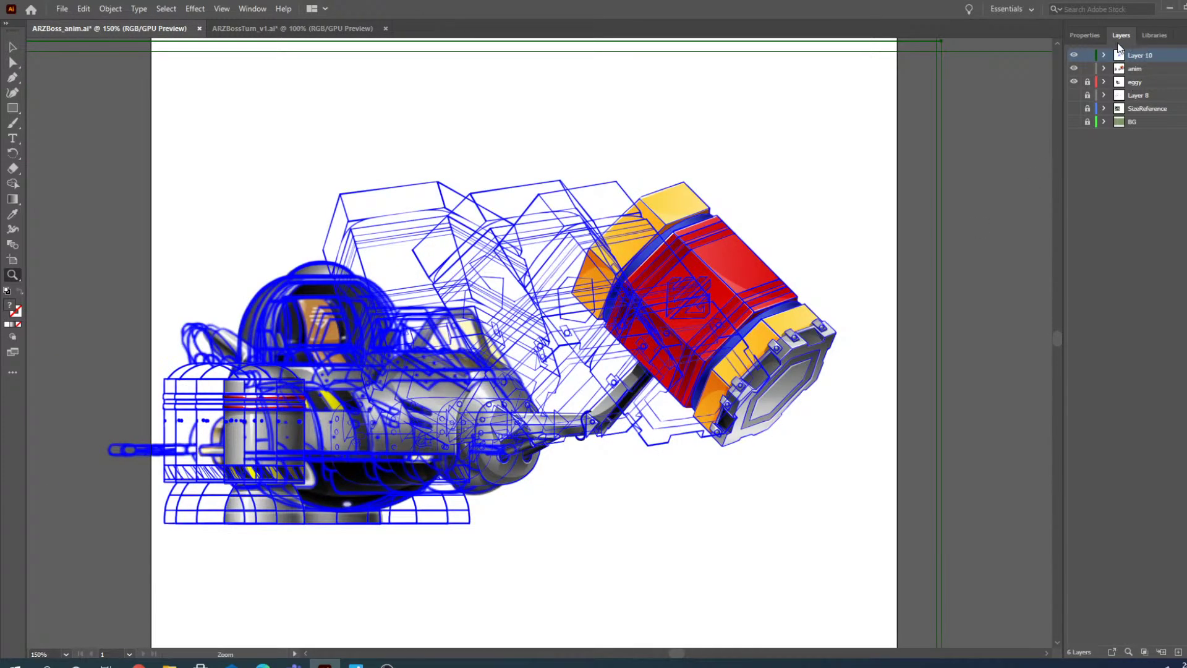
left_click(1103, 55)
left_click(378, 29)
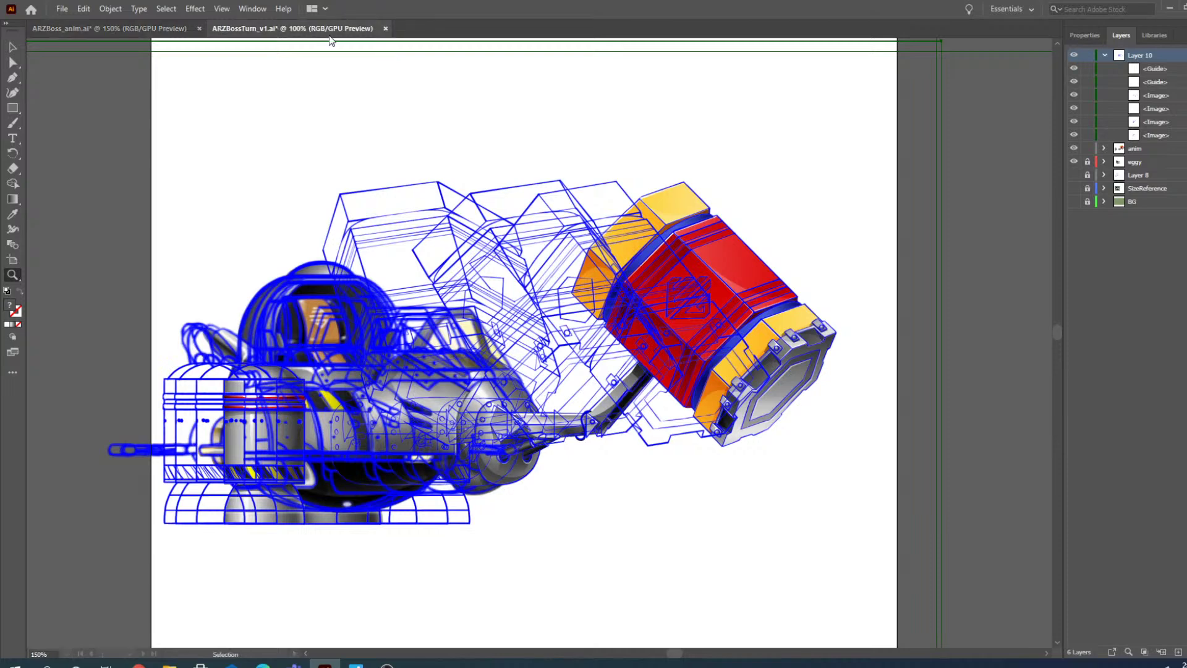
left_click(385, 28)
left_click(668, 351)
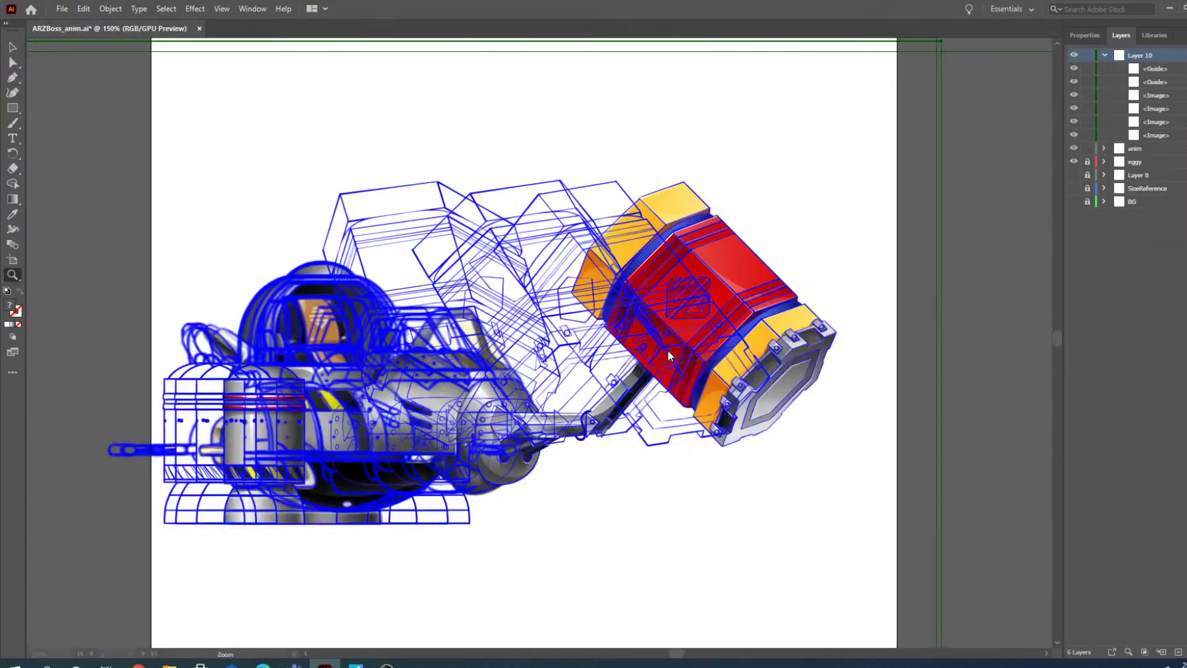
- Hide both guides and all sketch images on Layer 10 except the second image in the layer's stack
left_click_drag(1074, 95, 1074, 135)
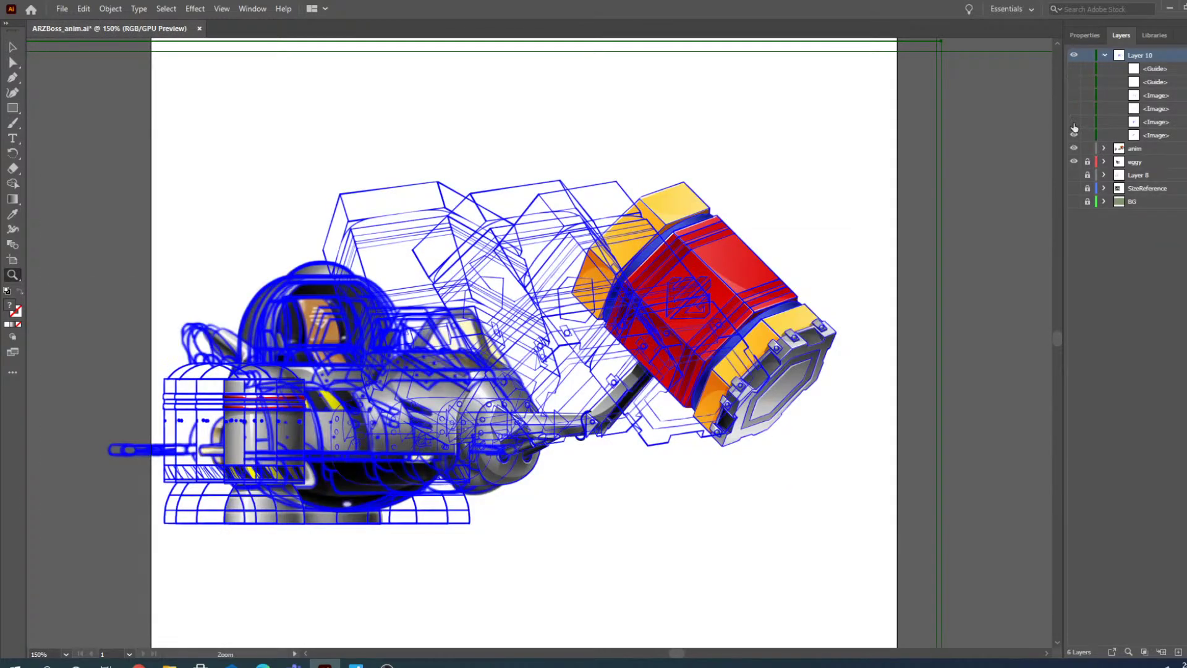
left_click(1074, 134)
left_click(1074, 125)
left_click(1074, 124)
left_click(1077, 98)
left_click(1074, 96)
left_click(1078, 85)
left_click(1078, 85)
left_click(1077, 86)
left_click(1075, 84)
left_click(1075, 95)
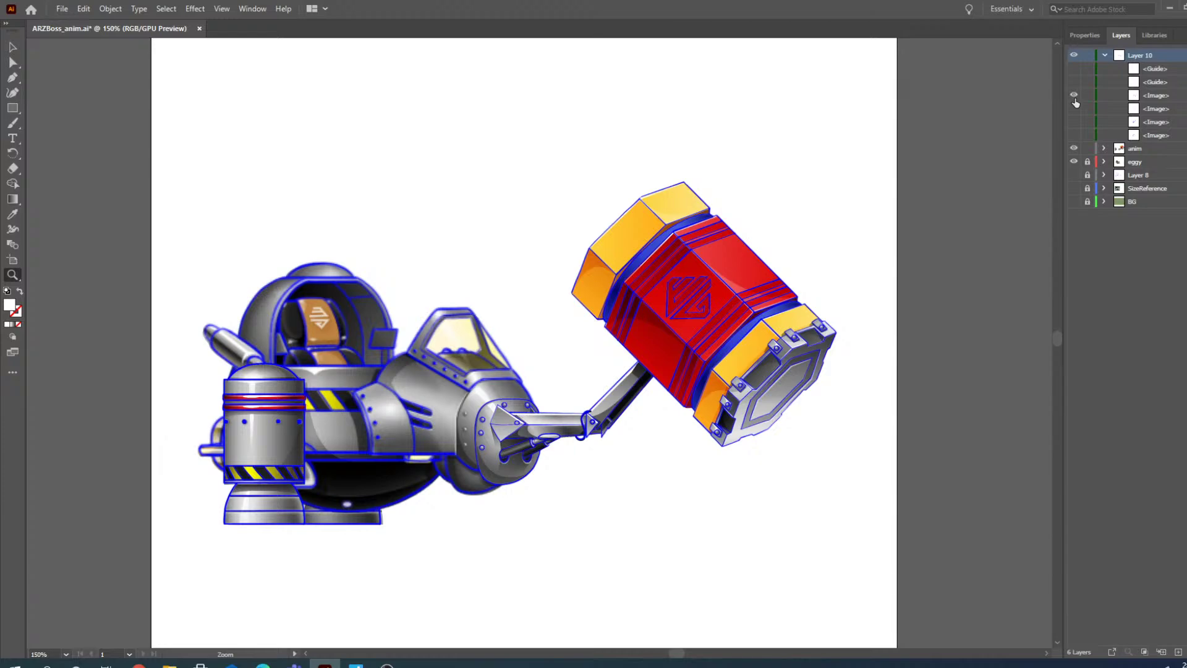
left_click(1075, 97)
left_click(1074, 109)
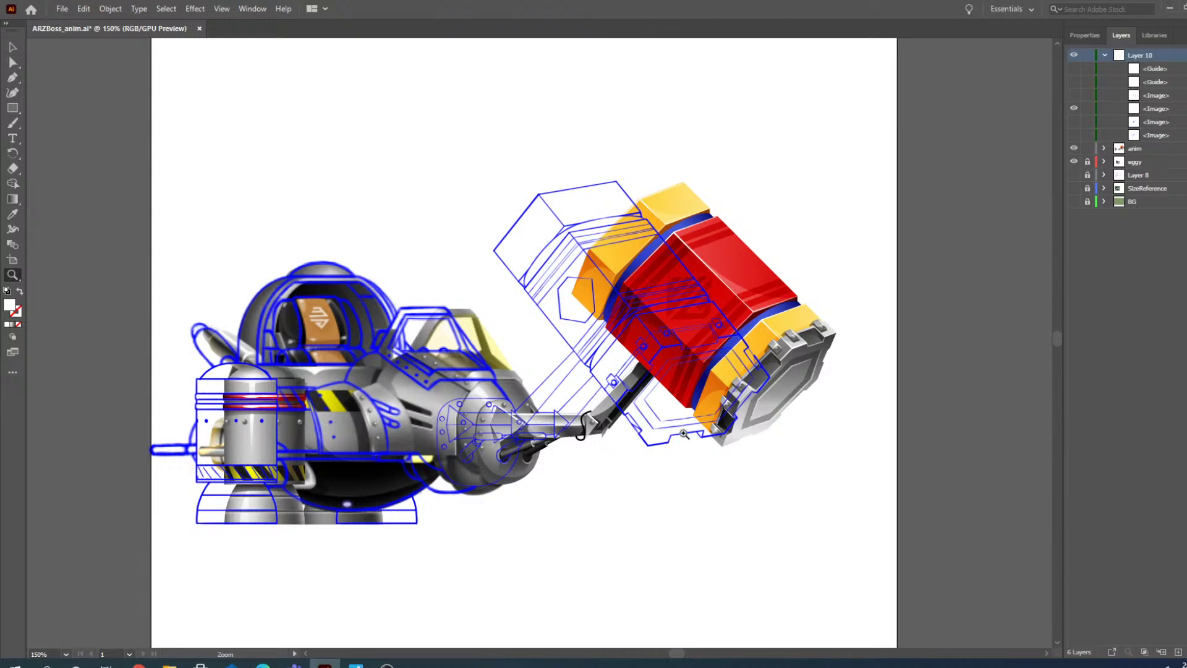
- Expand the anim layer through Frame 1 and the hammer sublayer to reveal the paths of the red body group
left_click(1104, 148)
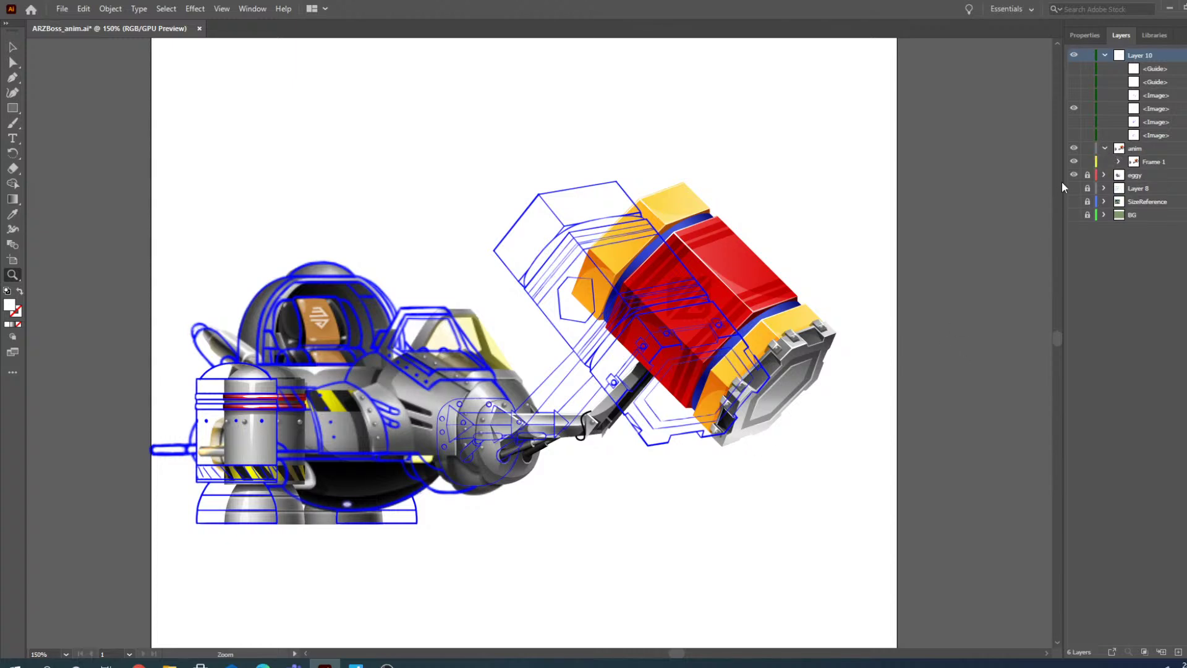
left_click(1119, 161)
left_click(1133, 177)
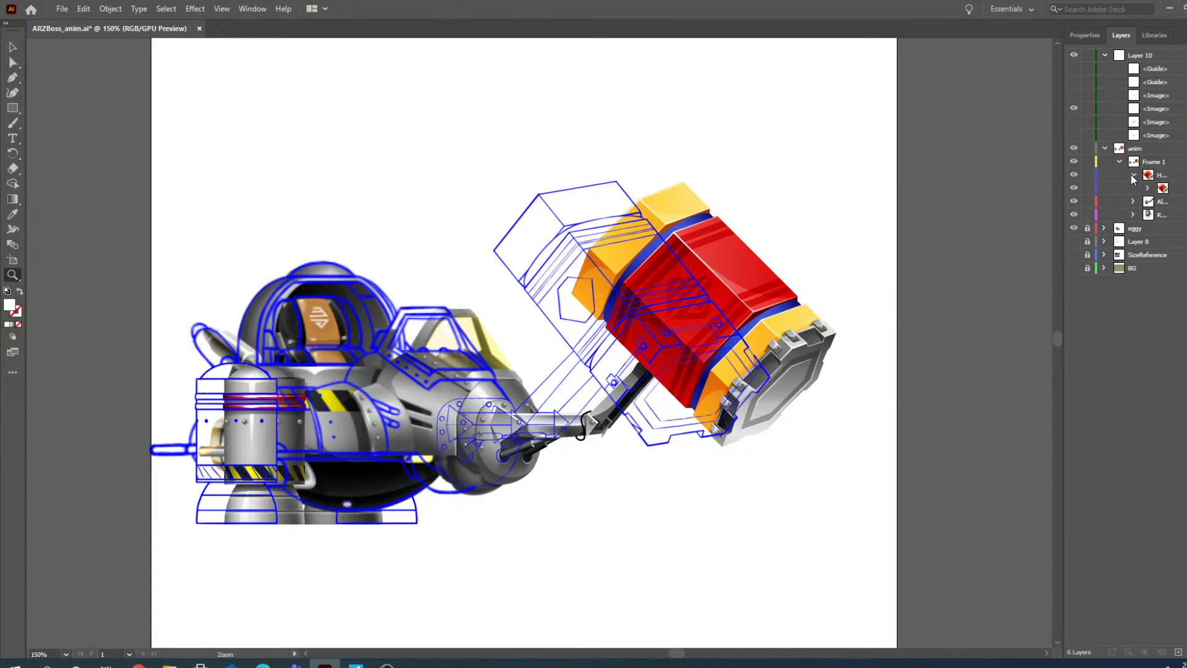
left_click(1148, 189)
left_click(1144, 241)
left_click(782, 324)
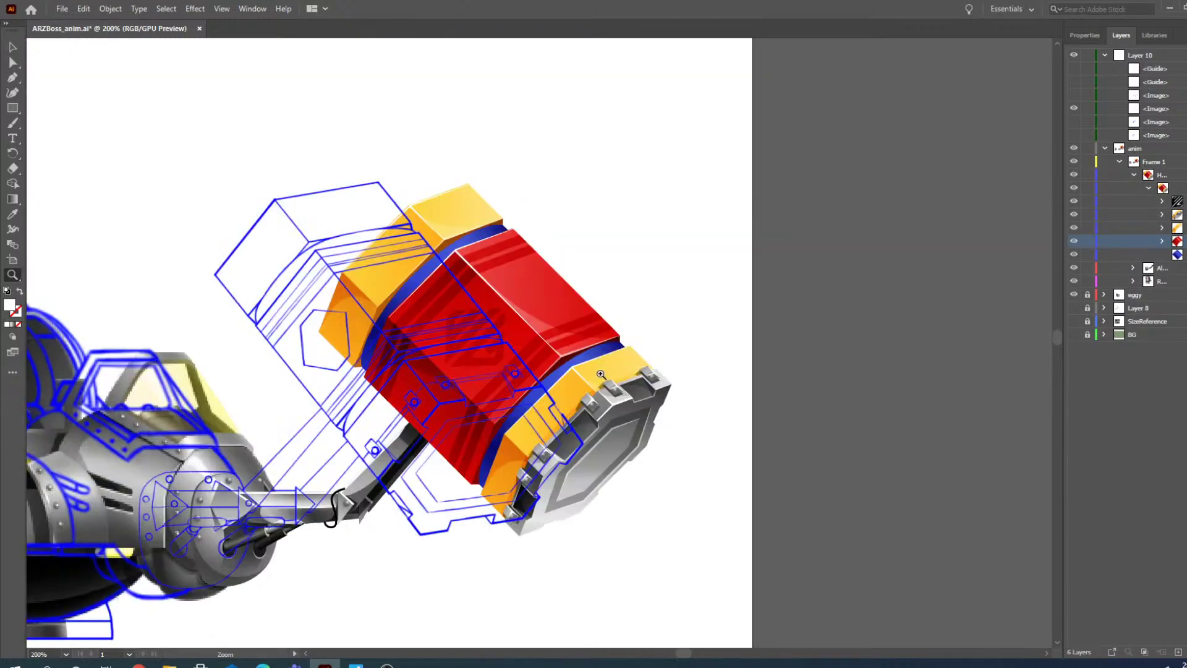
left_click(541, 366)
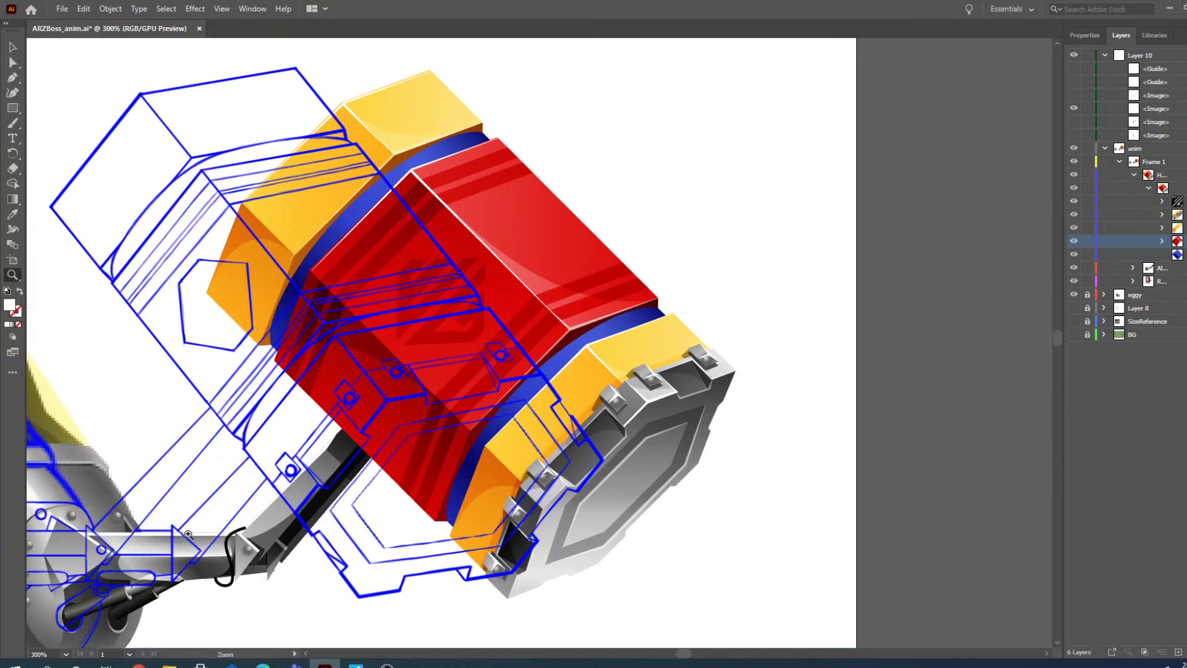
left_click(1162, 242)
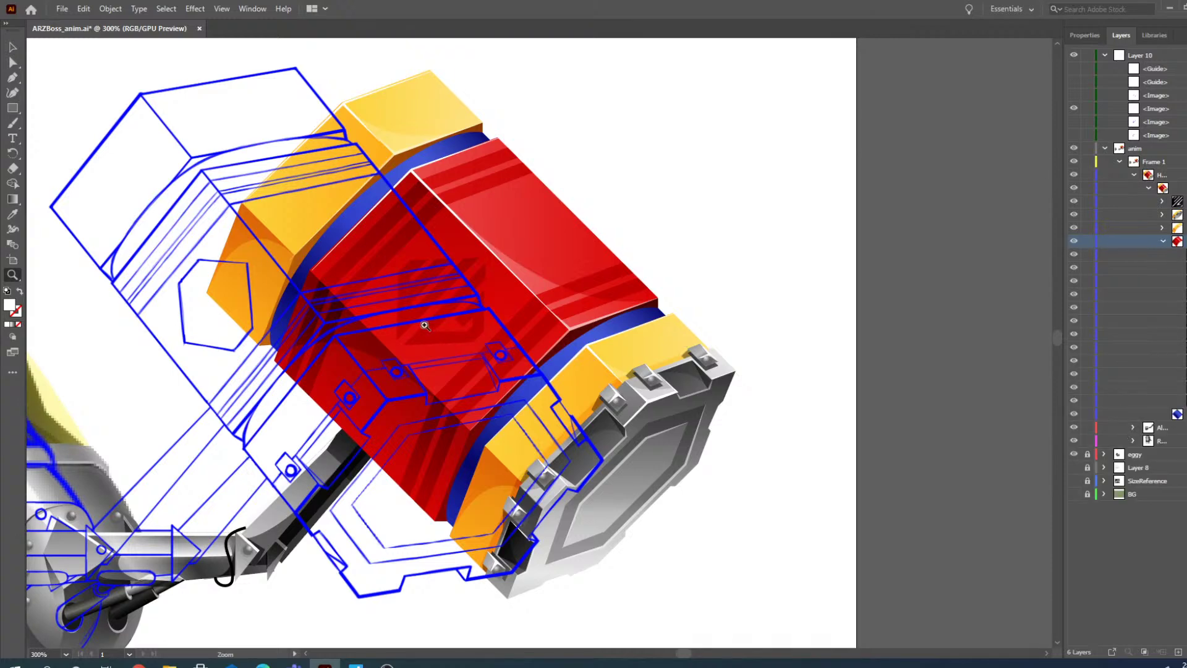
- Select the red body's front face together with the dark stripe band that wraps around its upper end
left_click(12, 47)
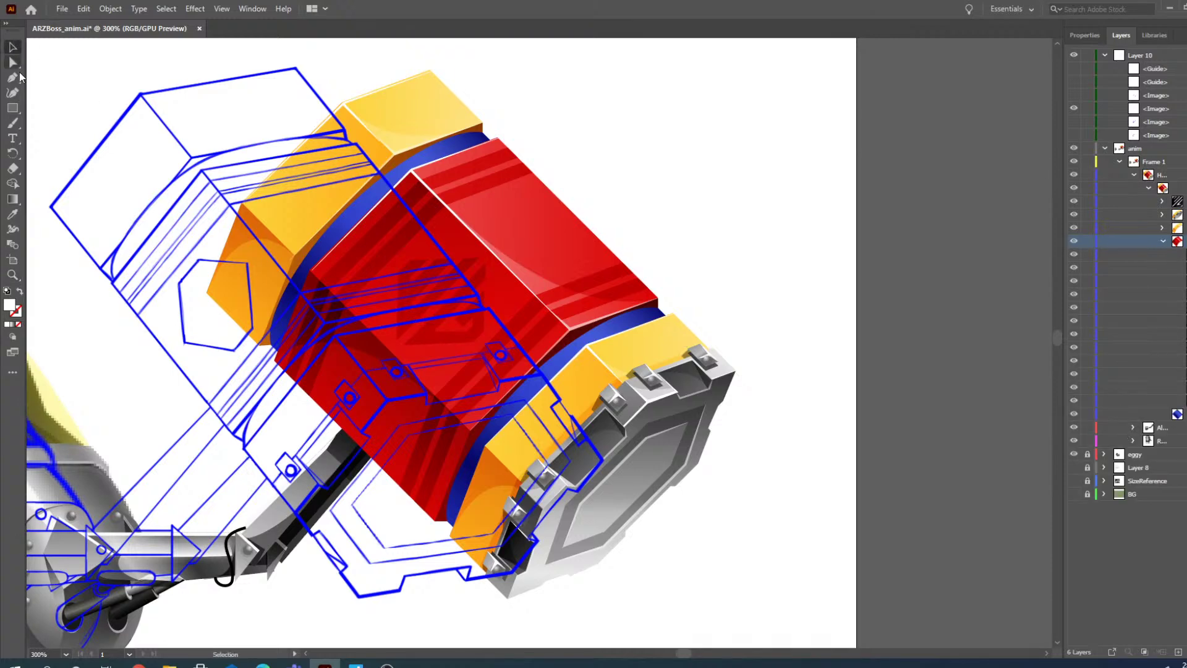
left_click(434, 321)
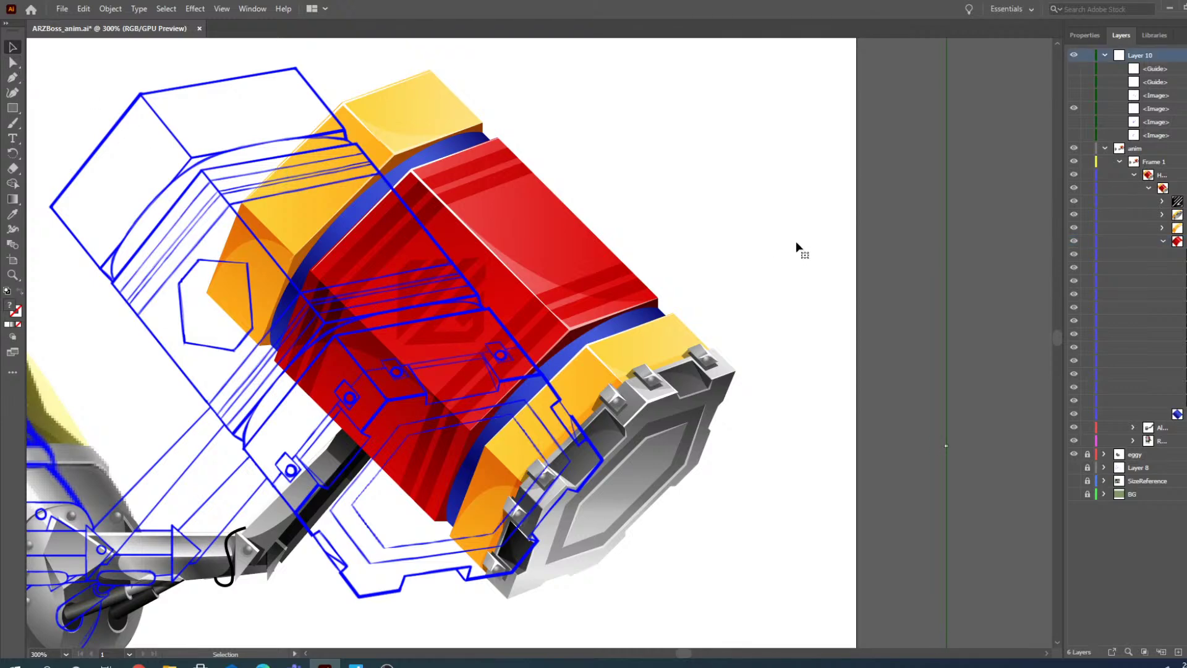
left_click(12, 62)
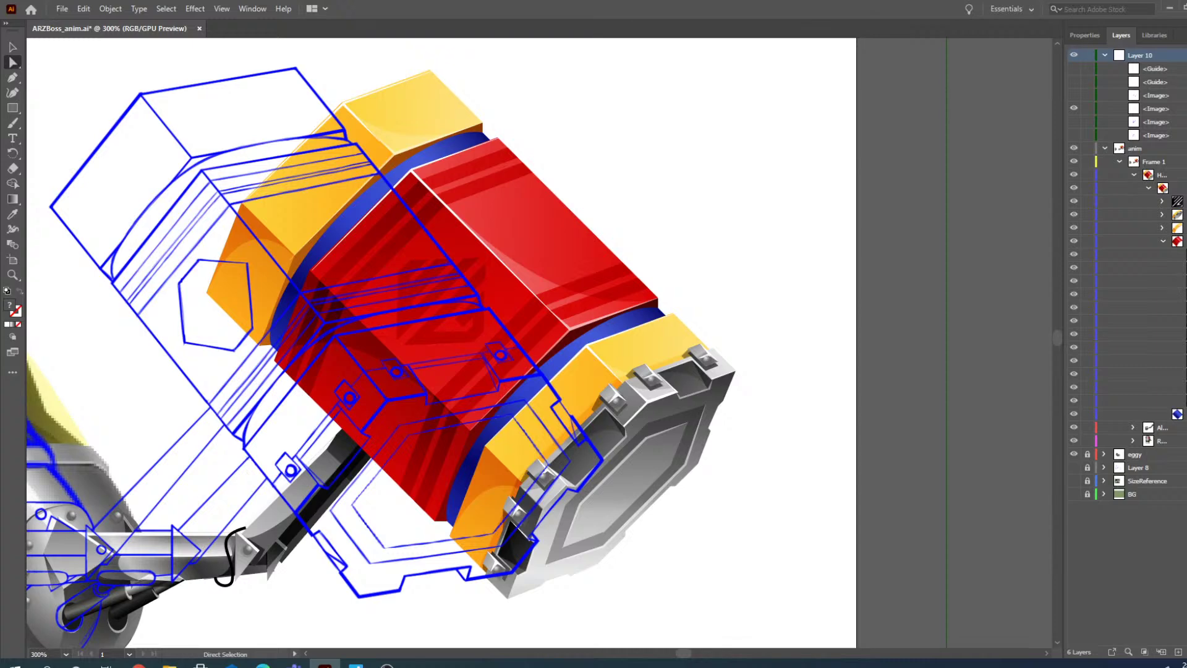
left_click(1180, 544)
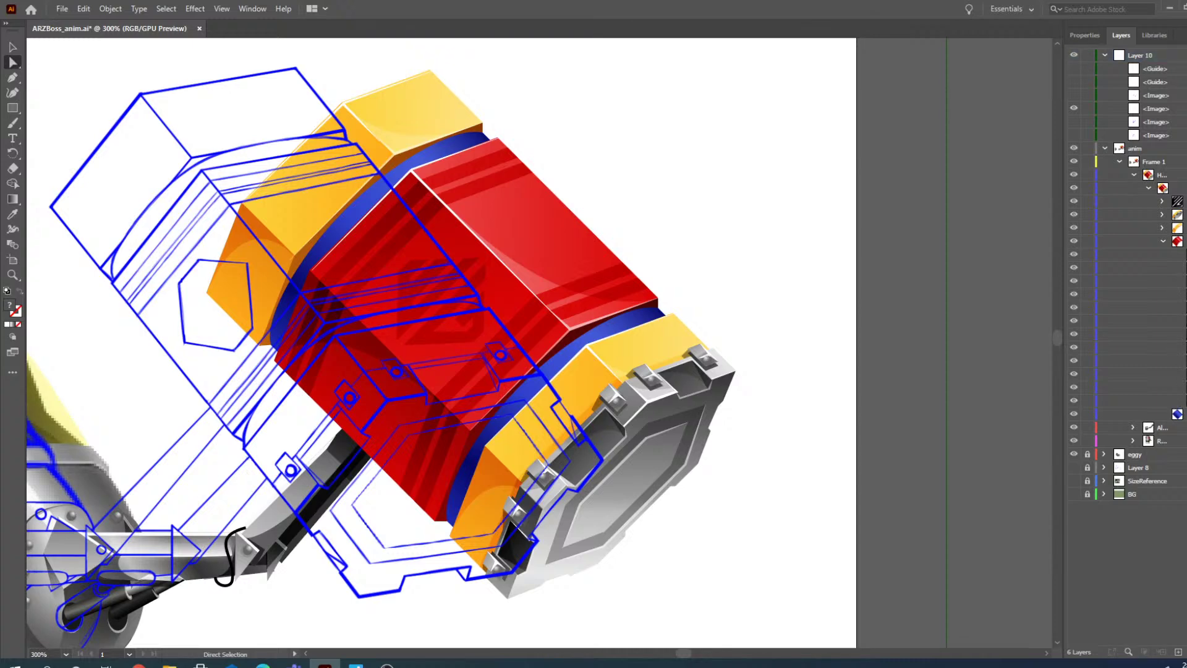
left_click(1181, 414)
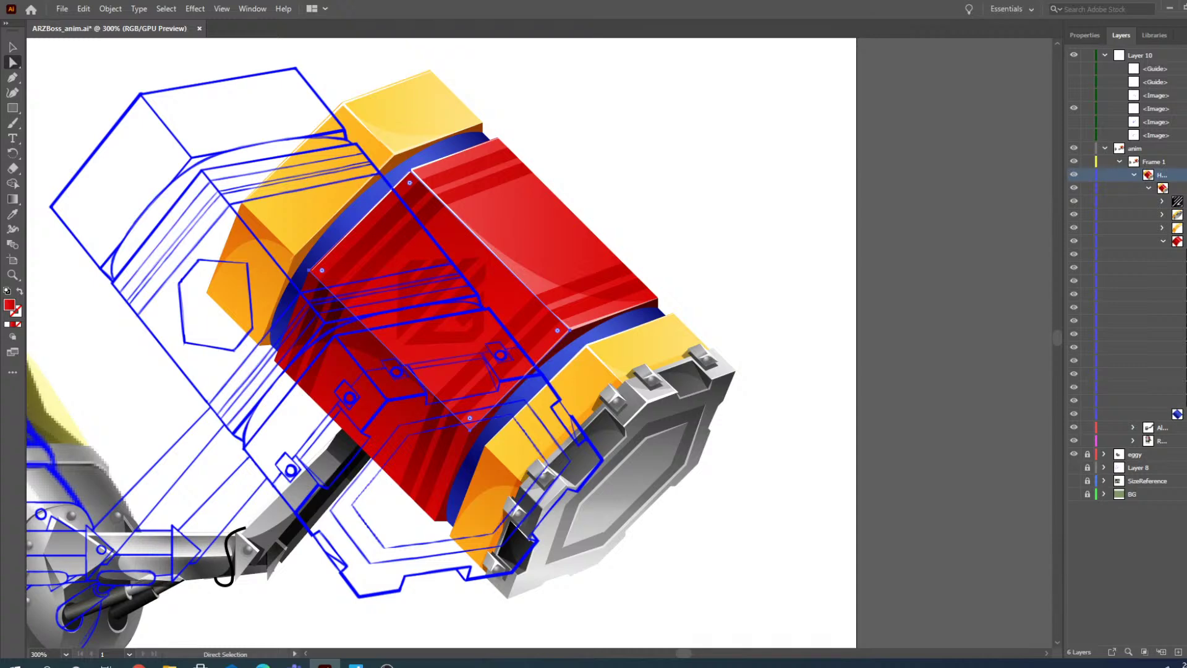
left_click(1181, 347, "shift")
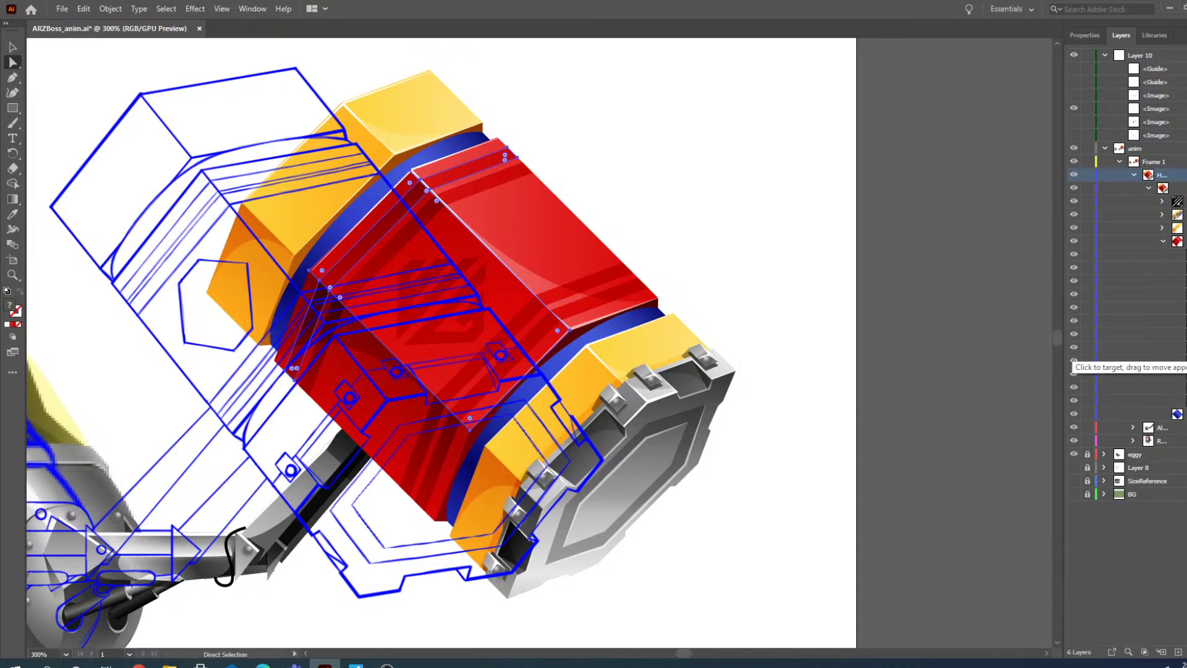
left_click(12, 275)
left_click(398, 229)
left_click(527, 355)
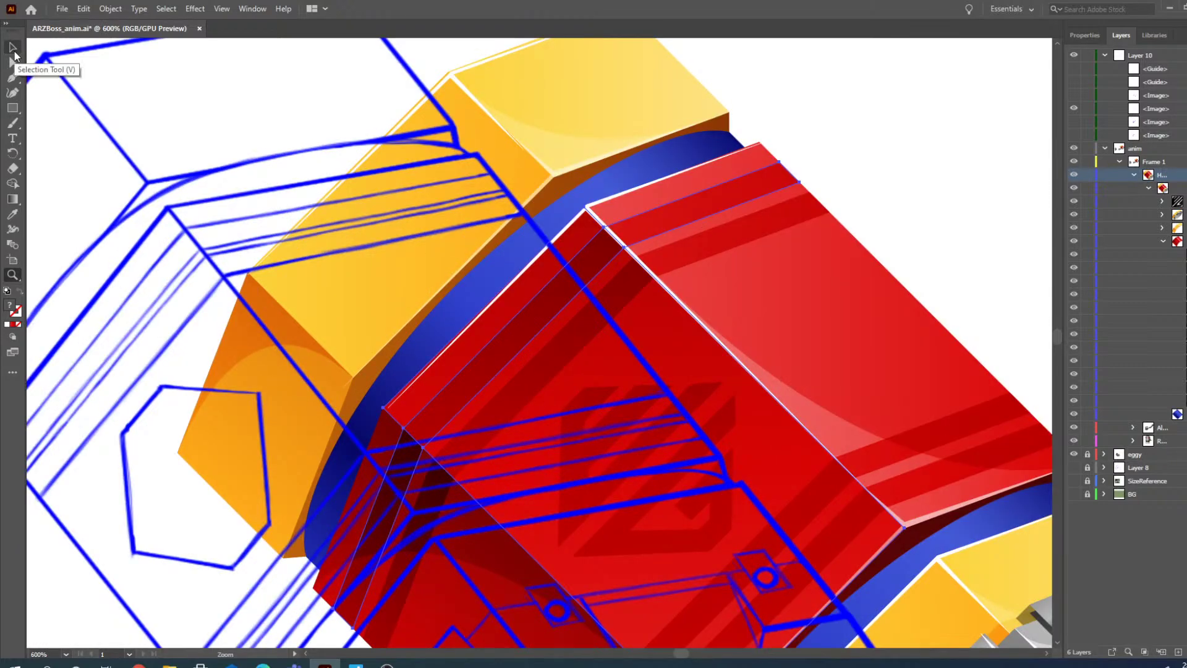
left_click(13, 52)
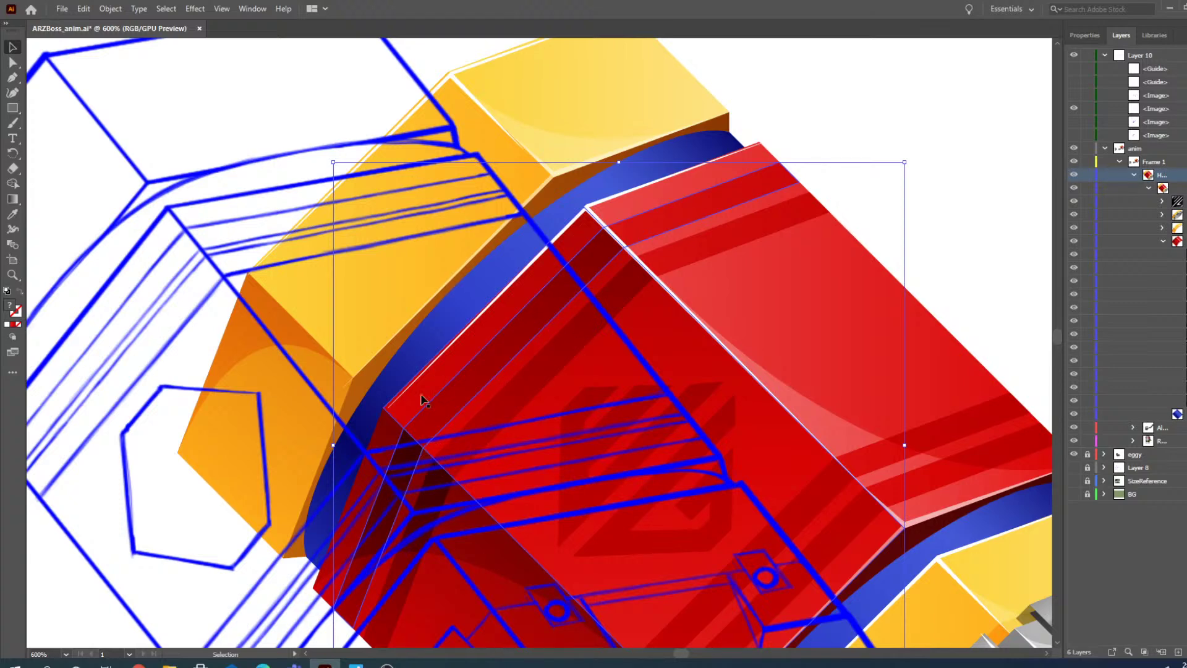
scroll(417, 321, "down", 3)
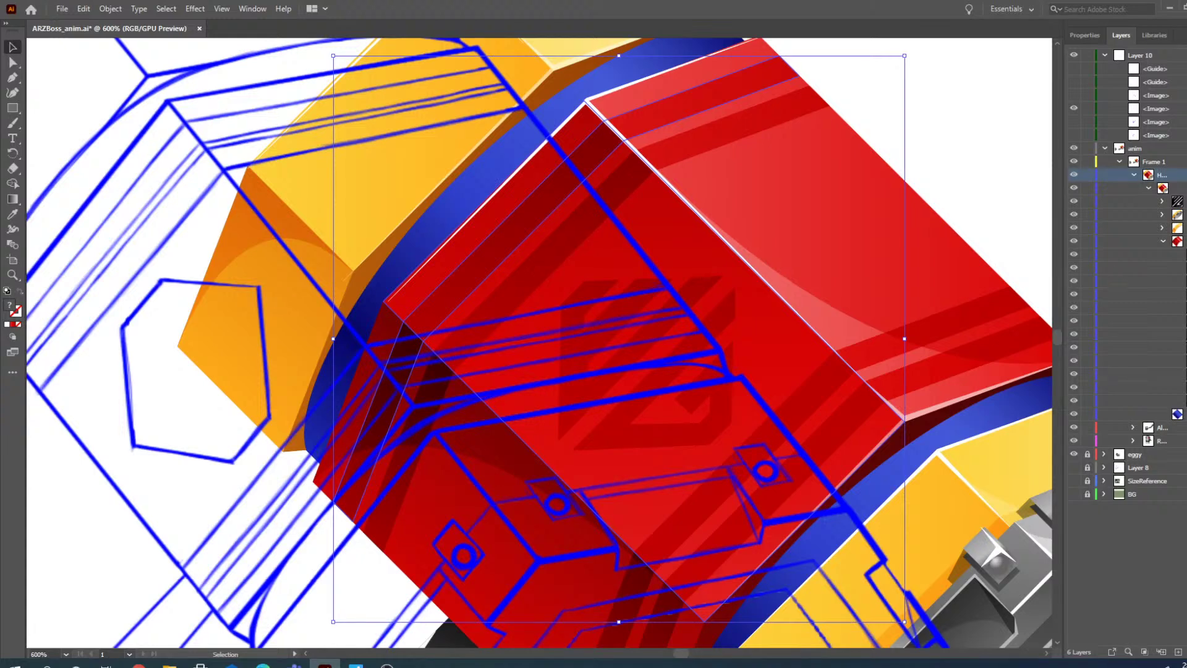
- Select only the front face path of the red body and rotate it clockwise to approach the sketch's angle
left_click(1185, 386)
left_click(1184, 387)
left_click(1184, 374)
left_click(1183, 388)
scroll(455, 251, "down", 2)
scroll(456, 250, "down", 1)
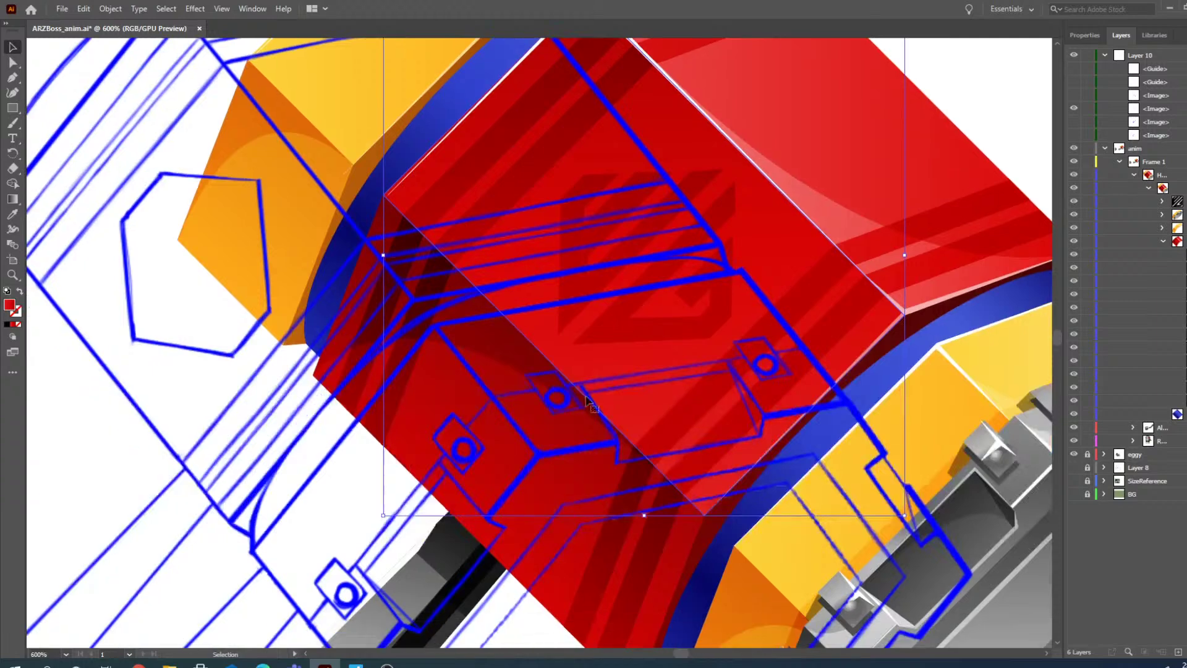
key("z")
left_click(484, 286, "alt")
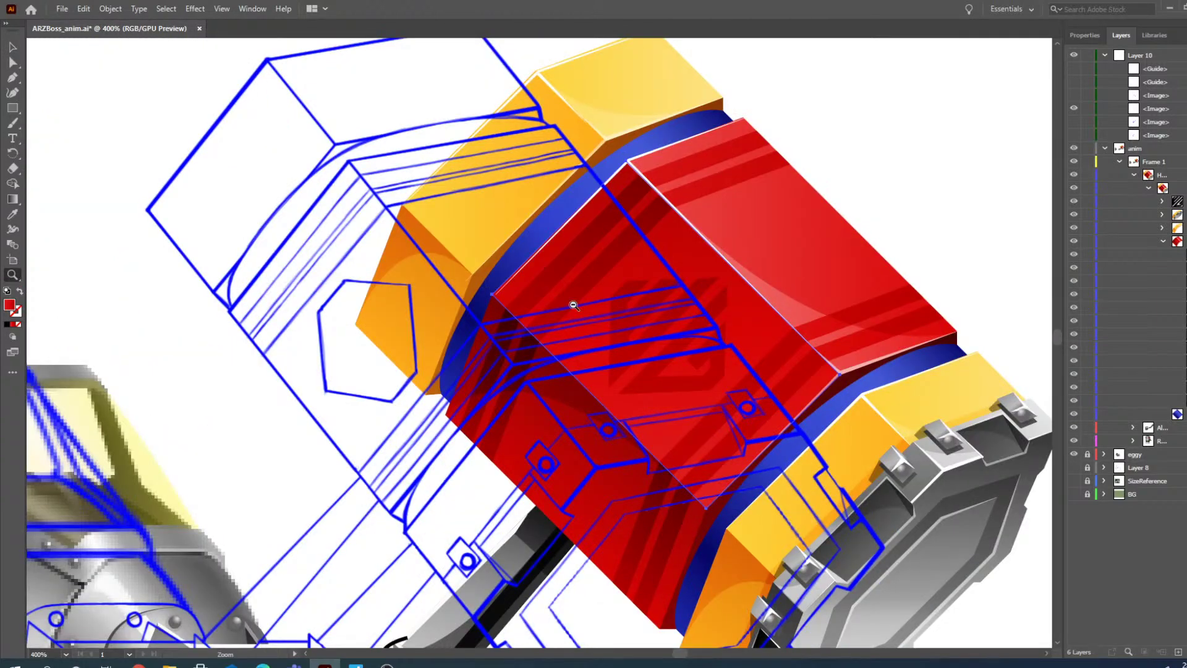
scroll(588, 353, "up", 2)
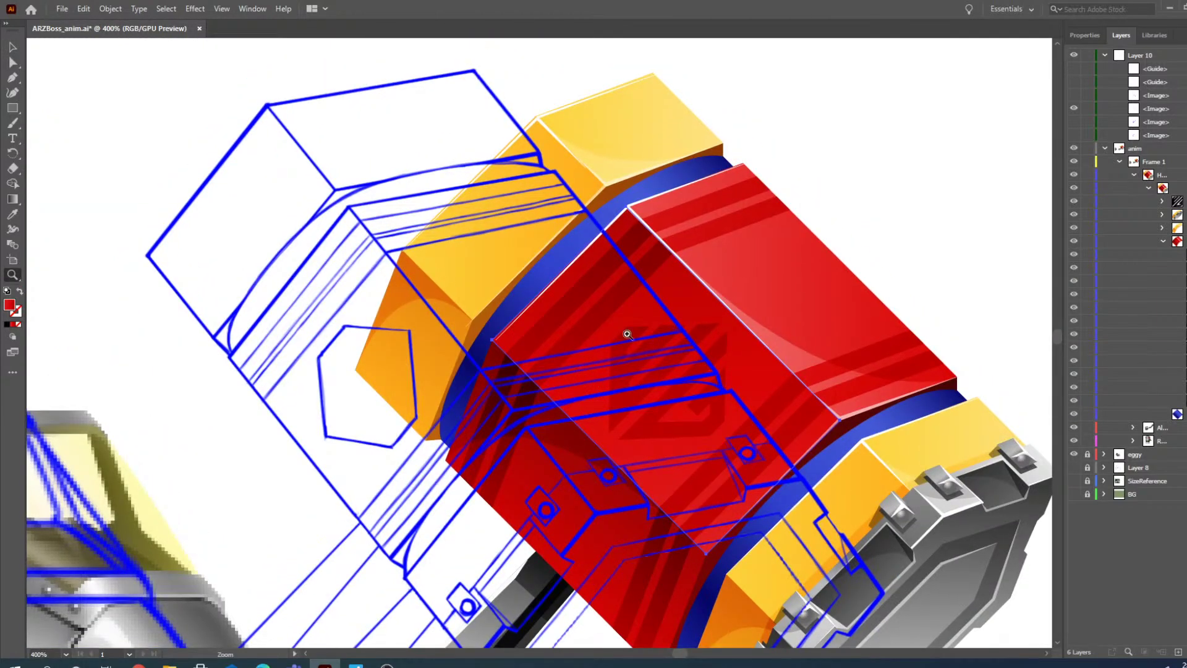
left_click(13, 49)
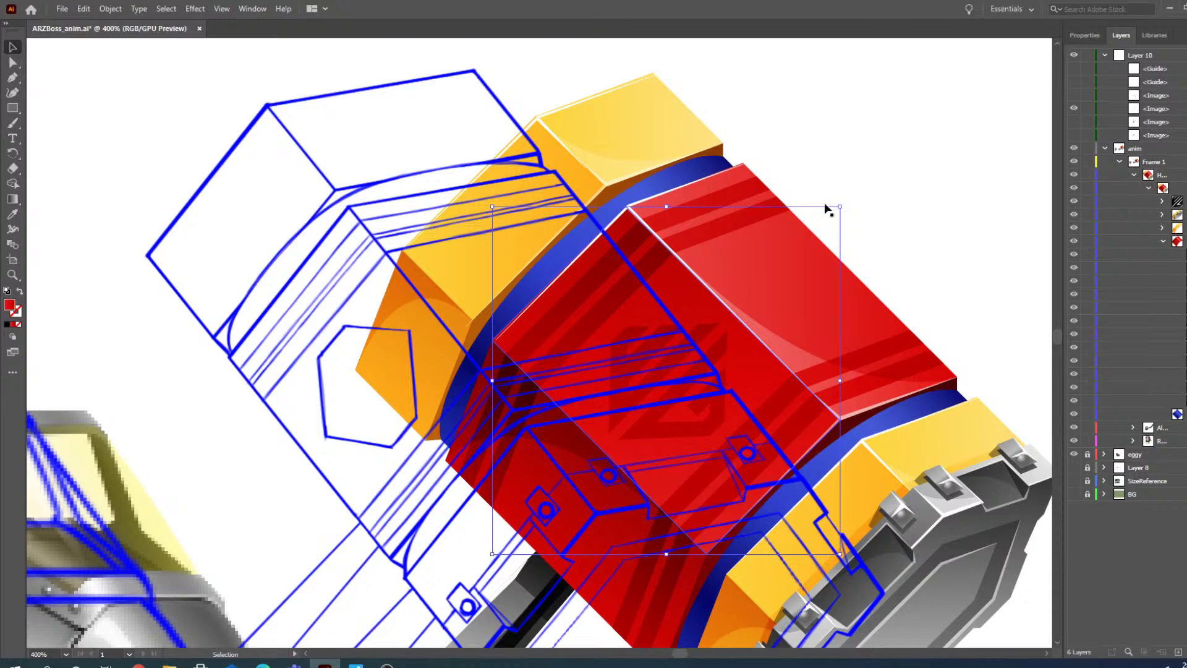
left_click_drag(846, 199, 860, 254)
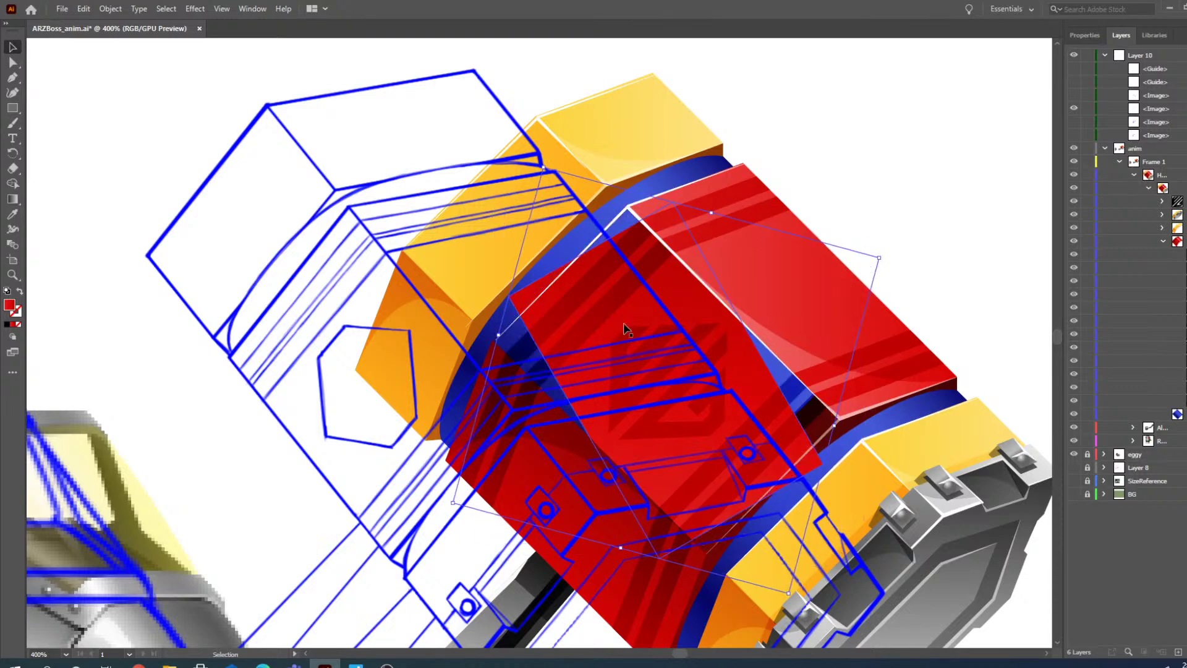
- Undo the accidental move of the sketch and lock both the visible sketch image and Layer 10
left_click_drag(645, 323, 515, 284)
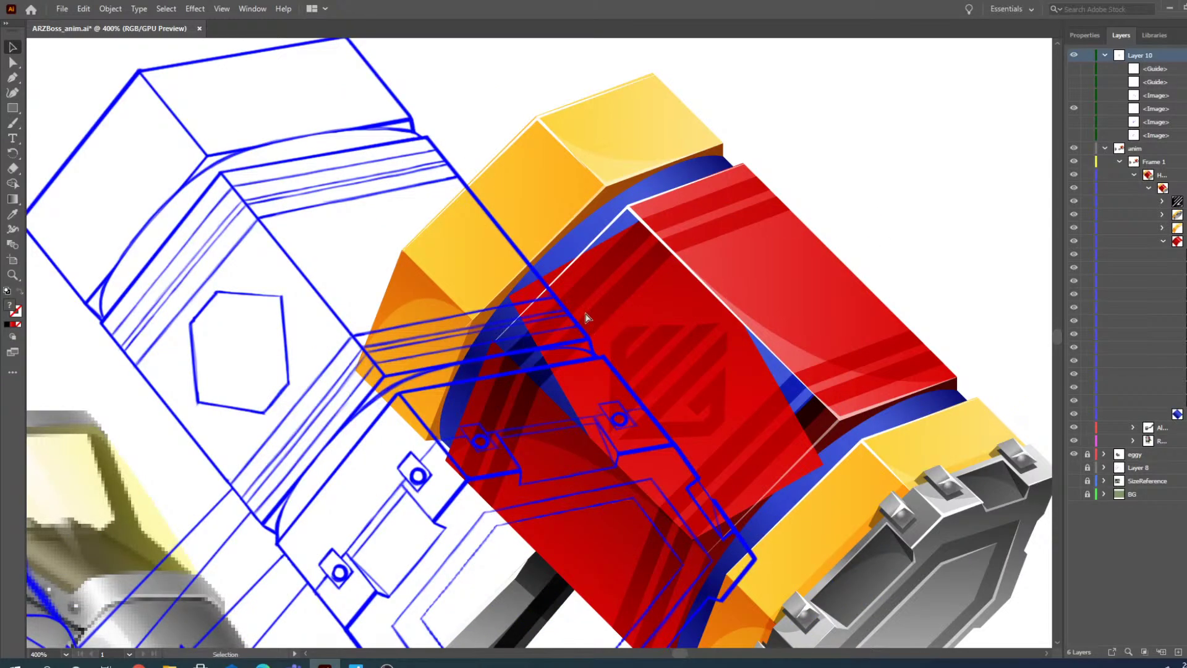
key("ctrl+z")
left_click(1089, 110)
left_click(1088, 55)
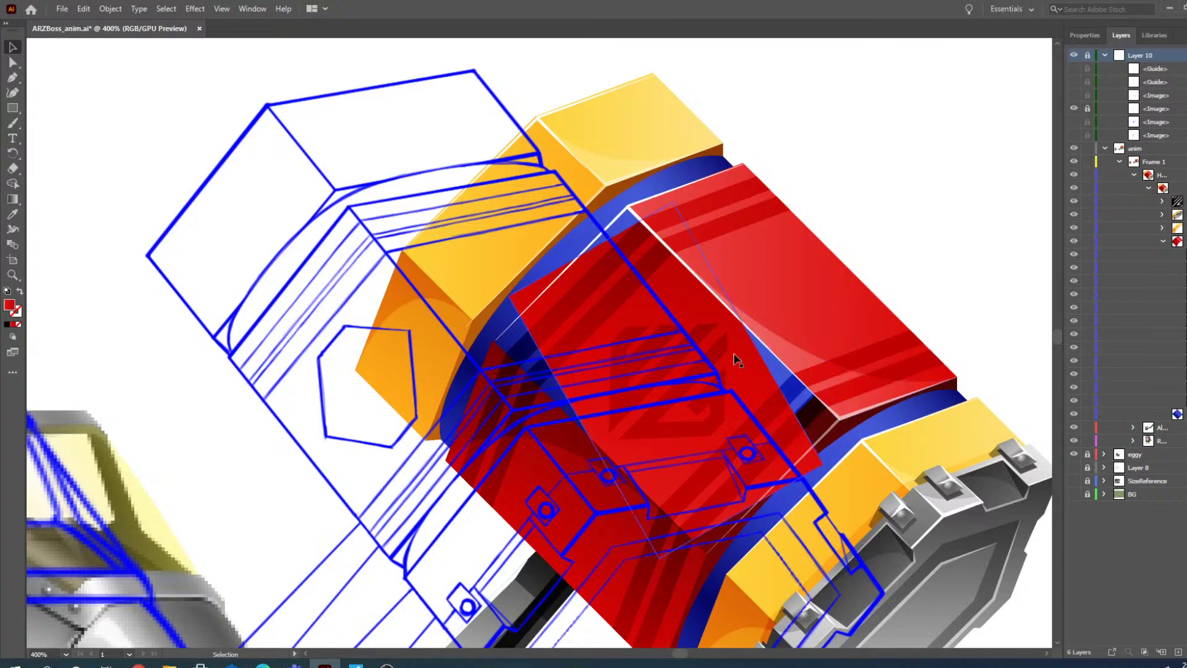
- Reselect the rotated red front face and move it over the hammer body in the sketch
left_click(739, 381)
left_click(12, 62)
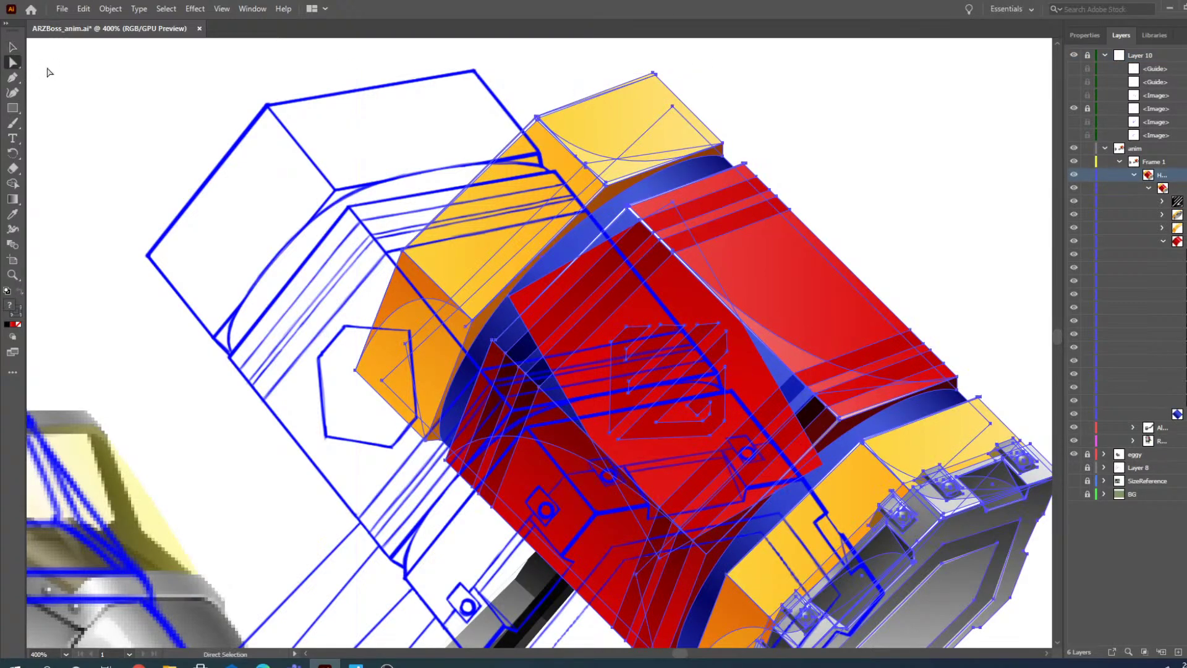
left_click(747, 345)
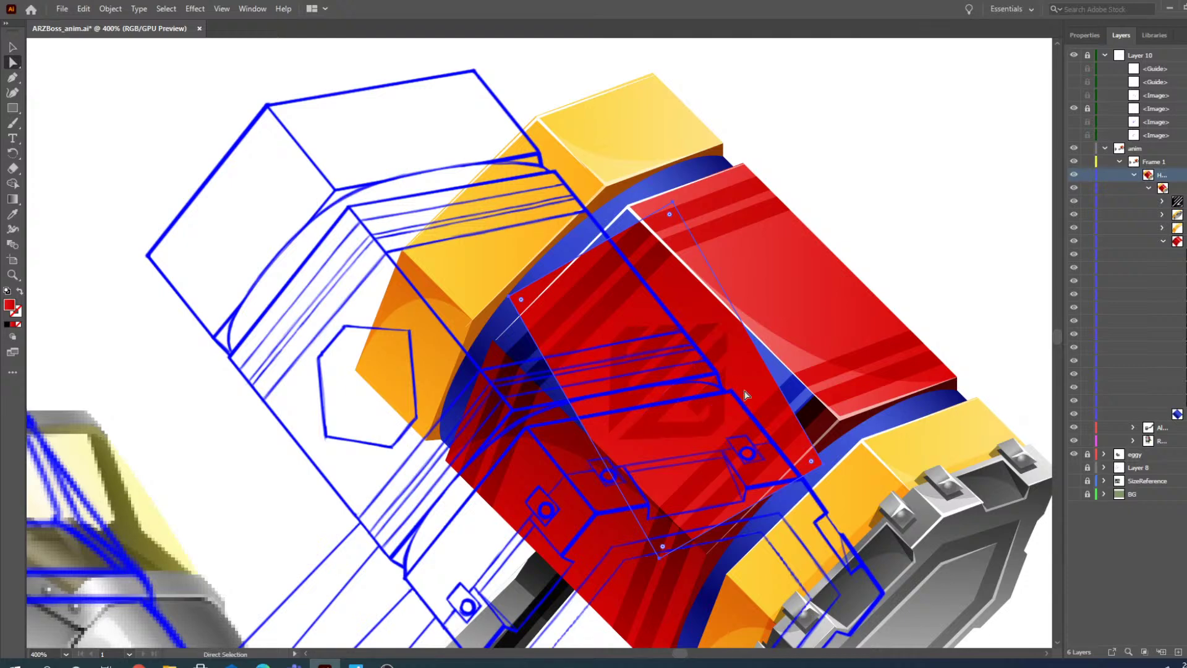
left_click_drag(745, 388, 513, 281)
- Try to fit the red face's two upper corner anchors to the top edge of the sketch's upper body panel
left_click(18, 276)
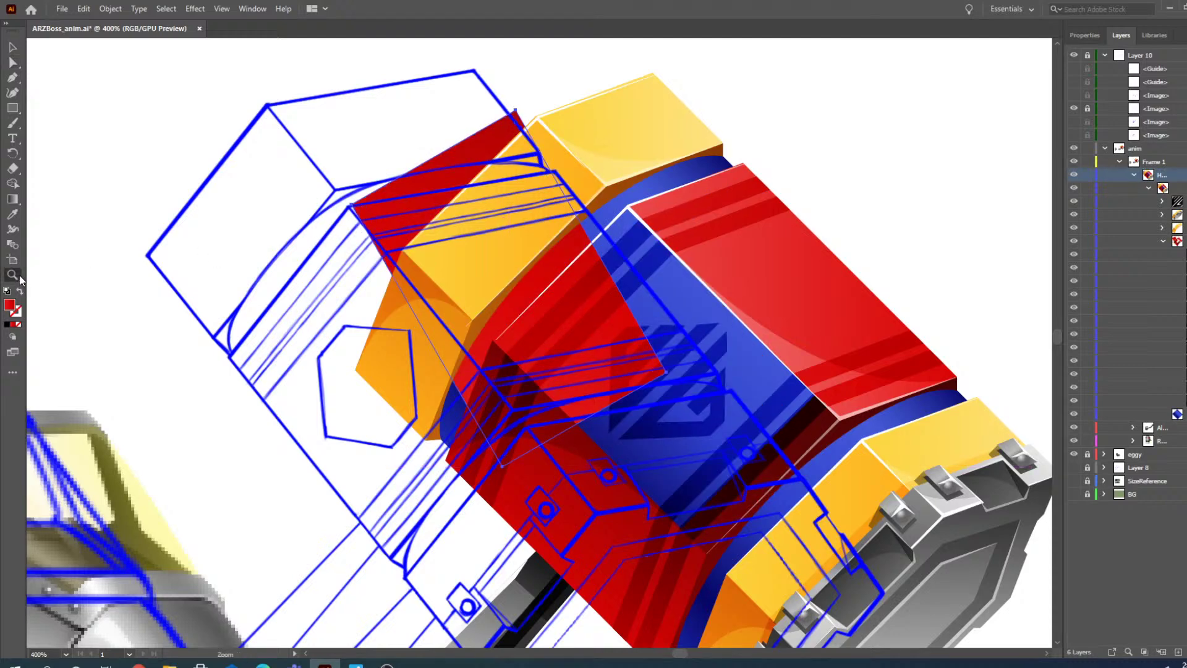
left_click(511, 300)
key("v")
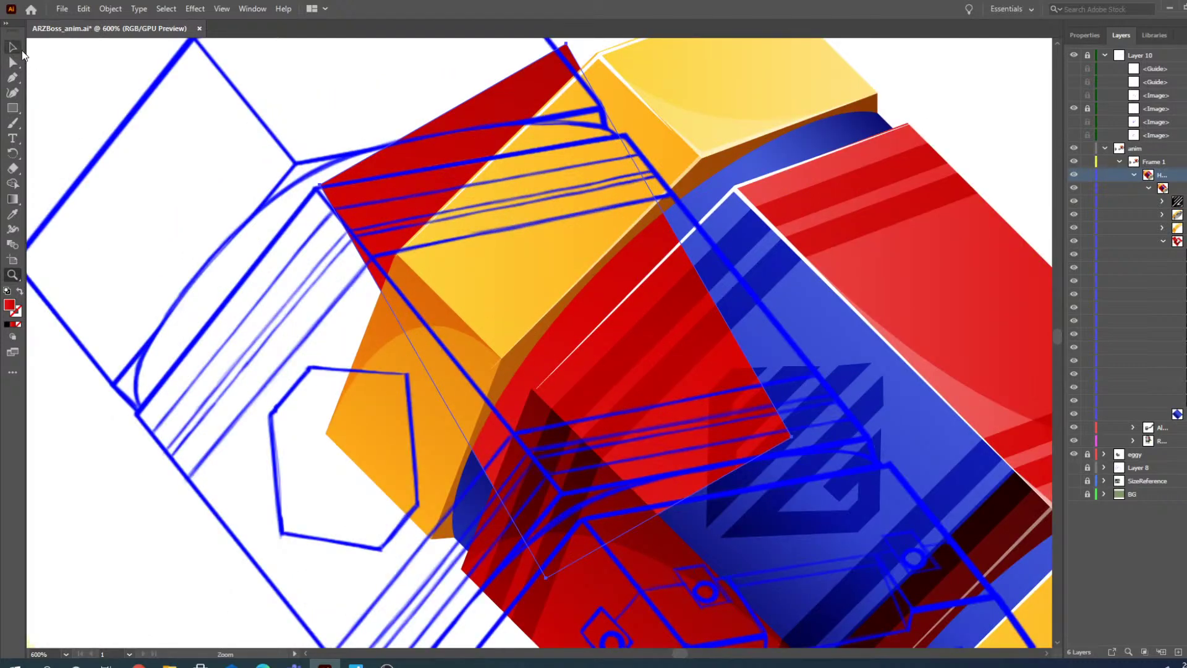
left_click(14, 64)
left_click_drag(319, 187, 316, 193)
left_click_drag(566, 51, 625, 170)
- Move the red face's four corner anchors onto the corners of the sketch panel that contains the hexagon
scroll(543, 555, "down", 3)
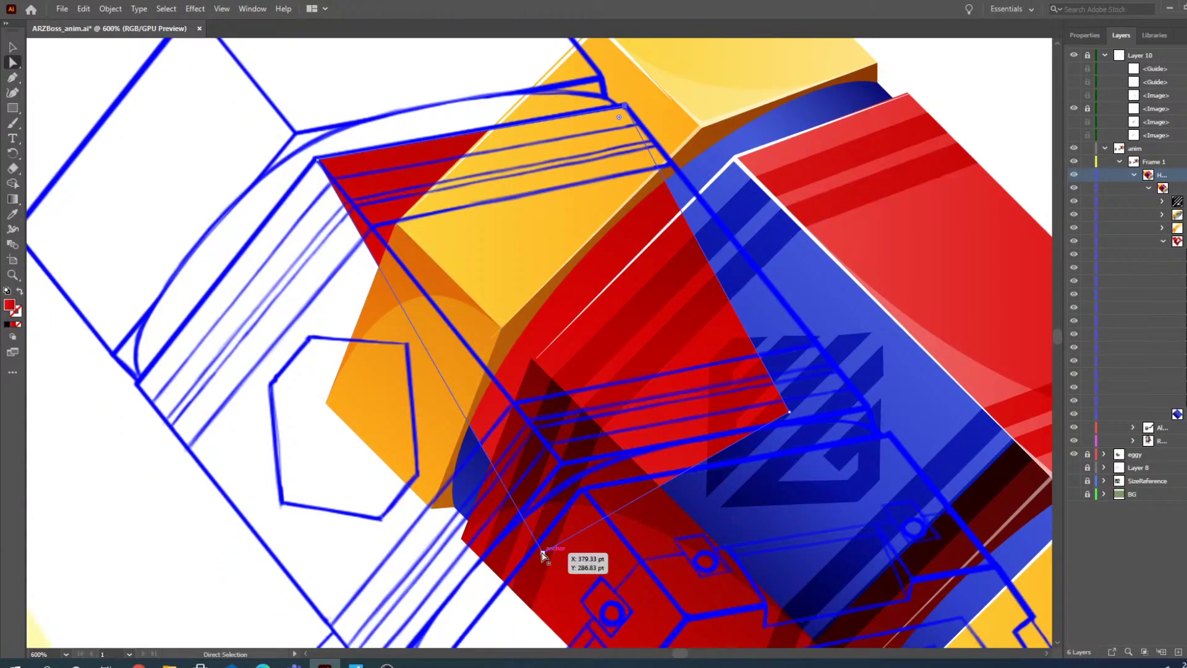
left_click_drag(317, 160, 137, 381)
left_click_drag(624, 106, 315, 161)
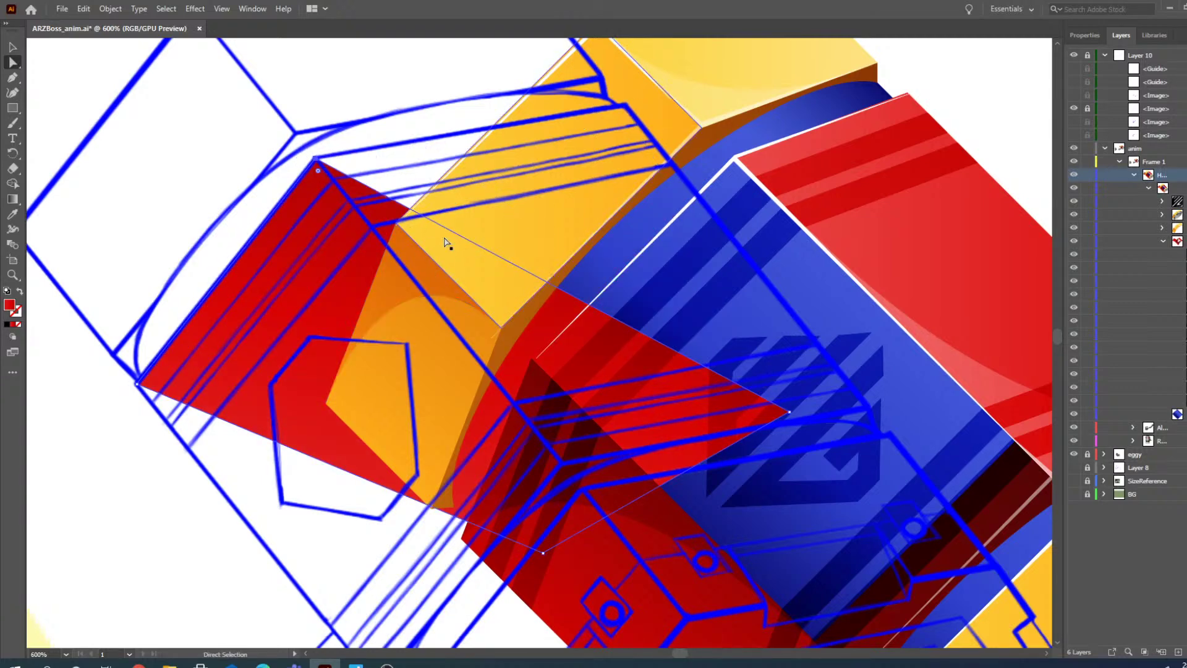
scroll(649, 426, "down", 4)
left_click_drag(543, 446, 379, 583)
left_click_drag(790, 307, 563, 358)
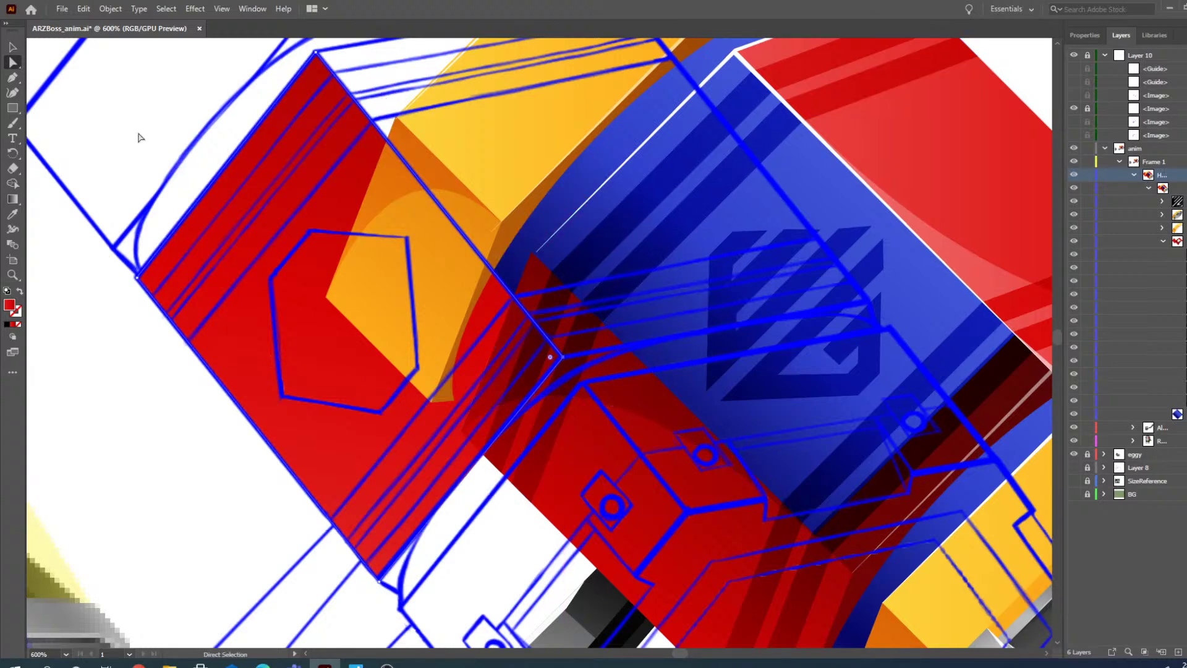
- Hide the curved dark shading and the original lower red face in the red body group
left_click(12, 48)
left_click(621, 396)
left_click(13, 63)
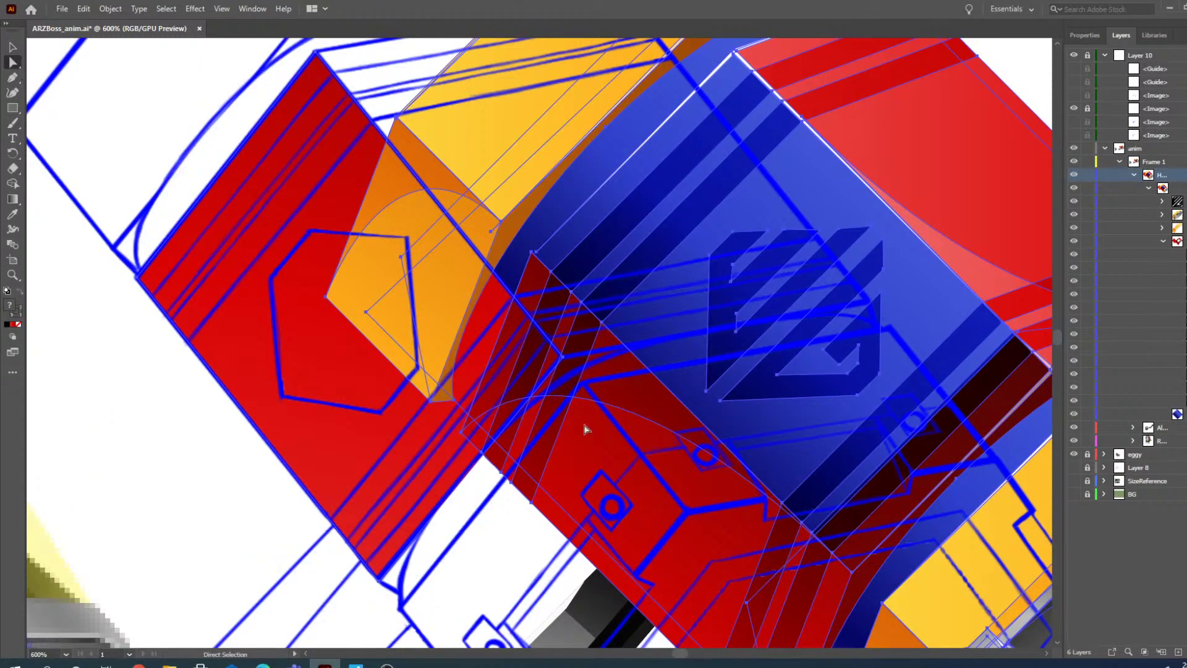
scroll(513, 431, "down", 5)
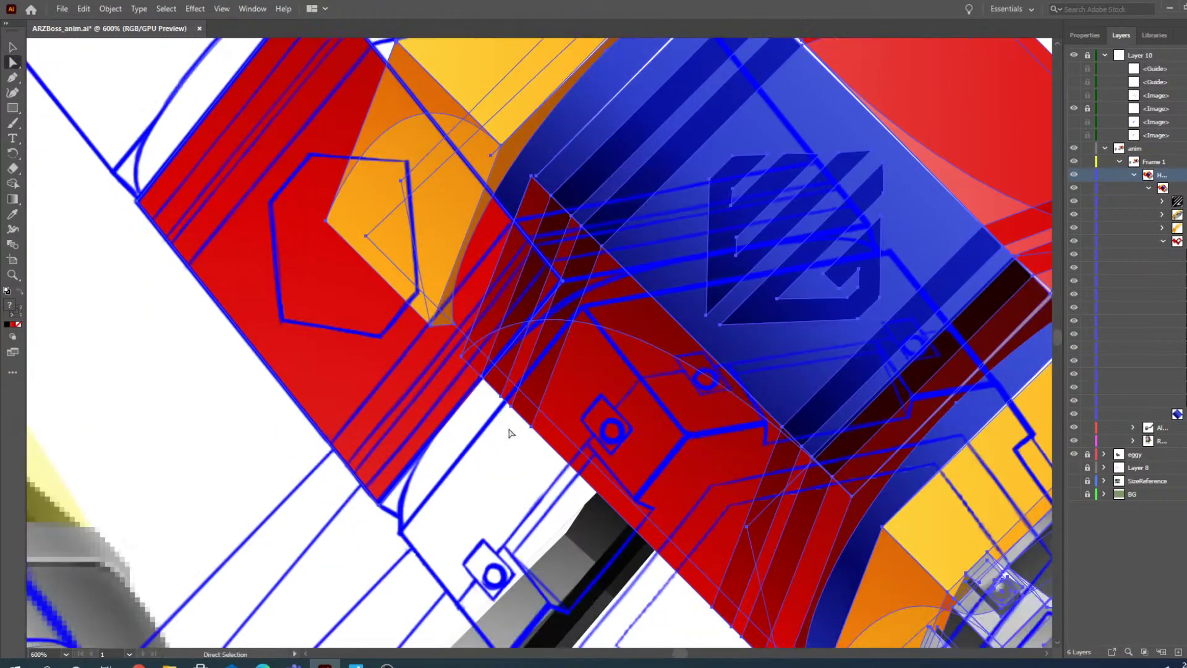
left_click(697, 263)
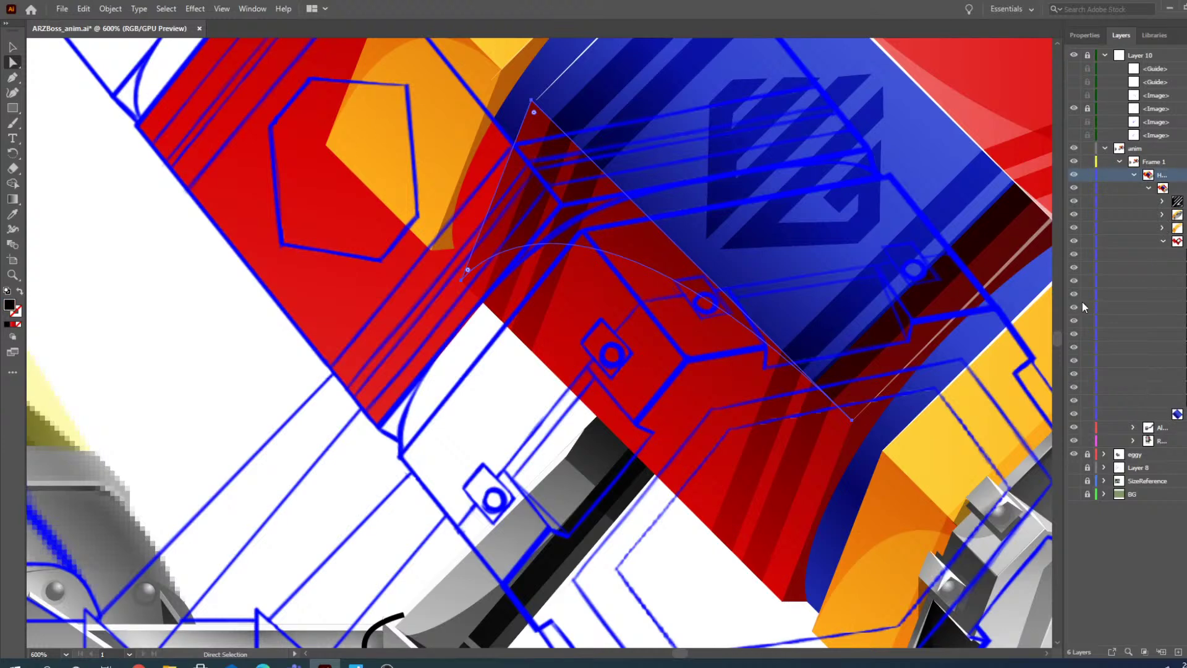
left_click(1074, 256)
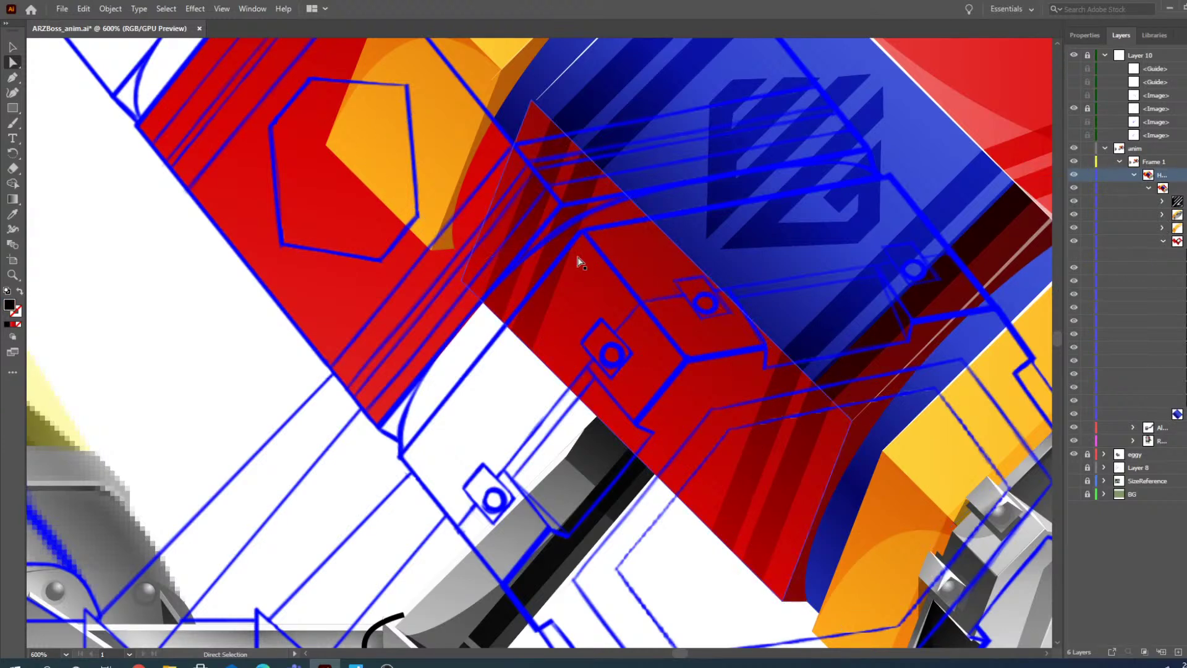
left_click(639, 302)
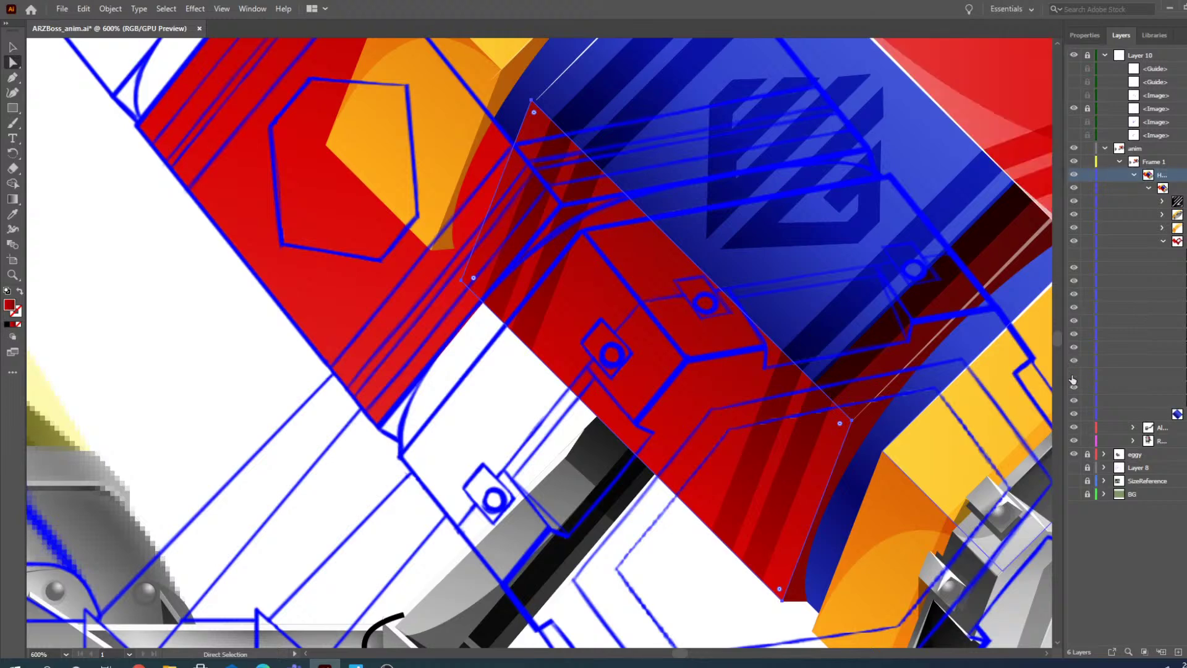
left_click(1074, 374)
left_click(791, 567)
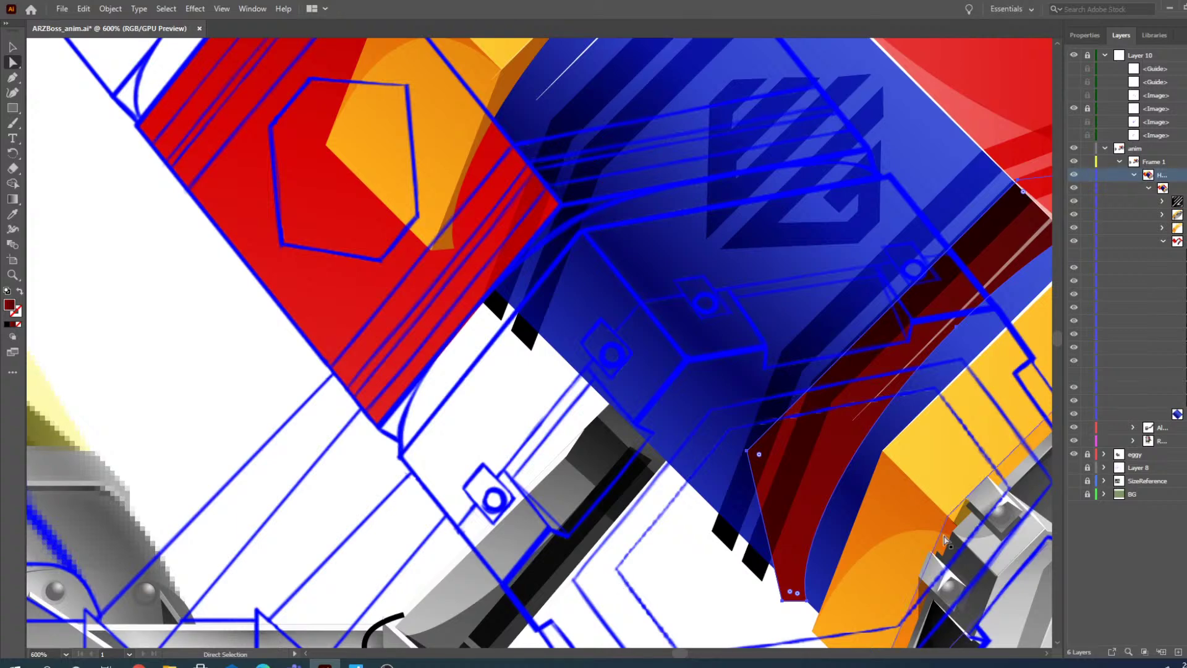
- Select the dark emblem on the hammer body and move it onto the hexagon outline of the reshaped red face
scroll(603, 343, "up", 3)
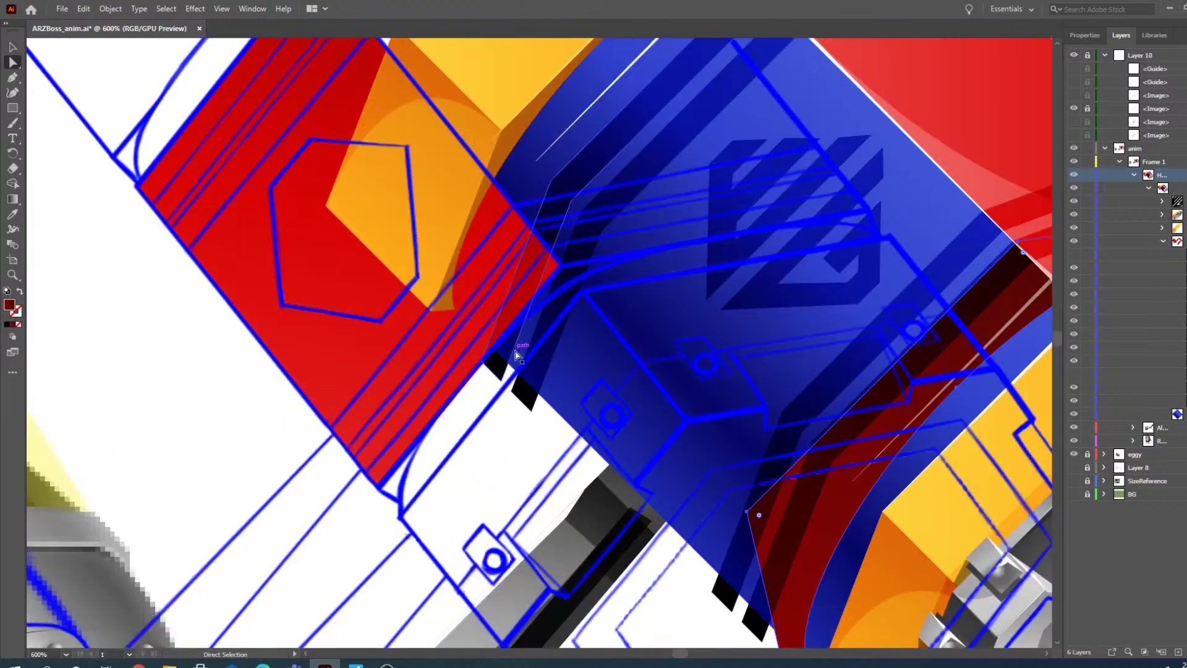
left_click(765, 368)
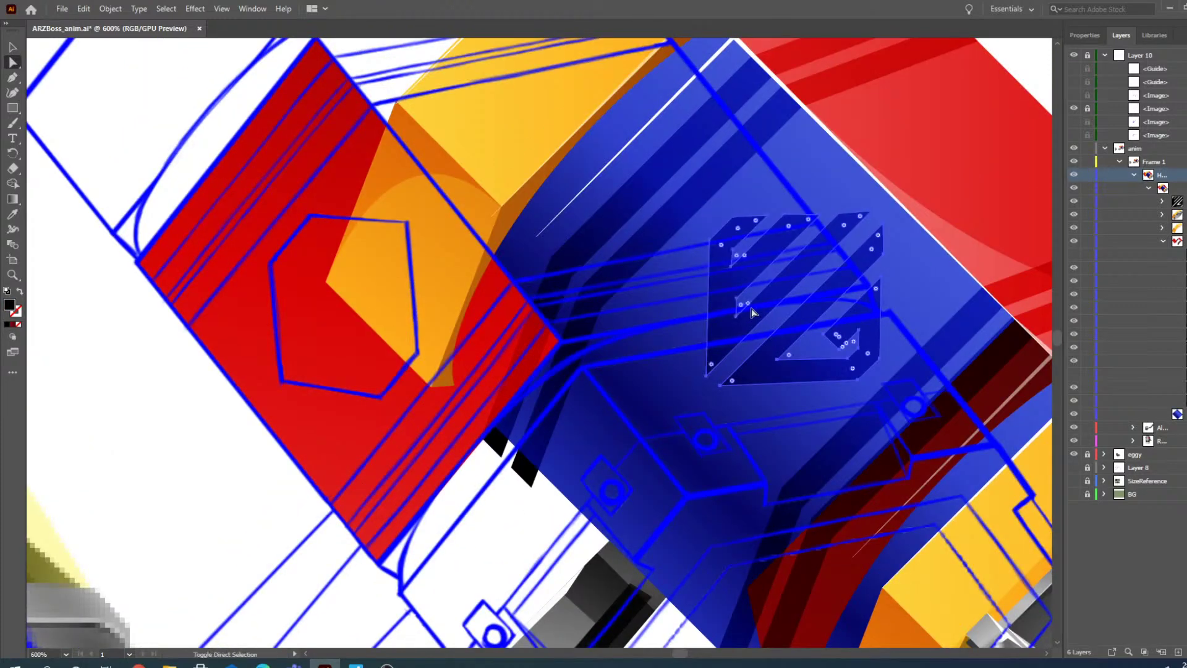
left_click(12, 47)
left_click_drag(679, 337, 266, 342)
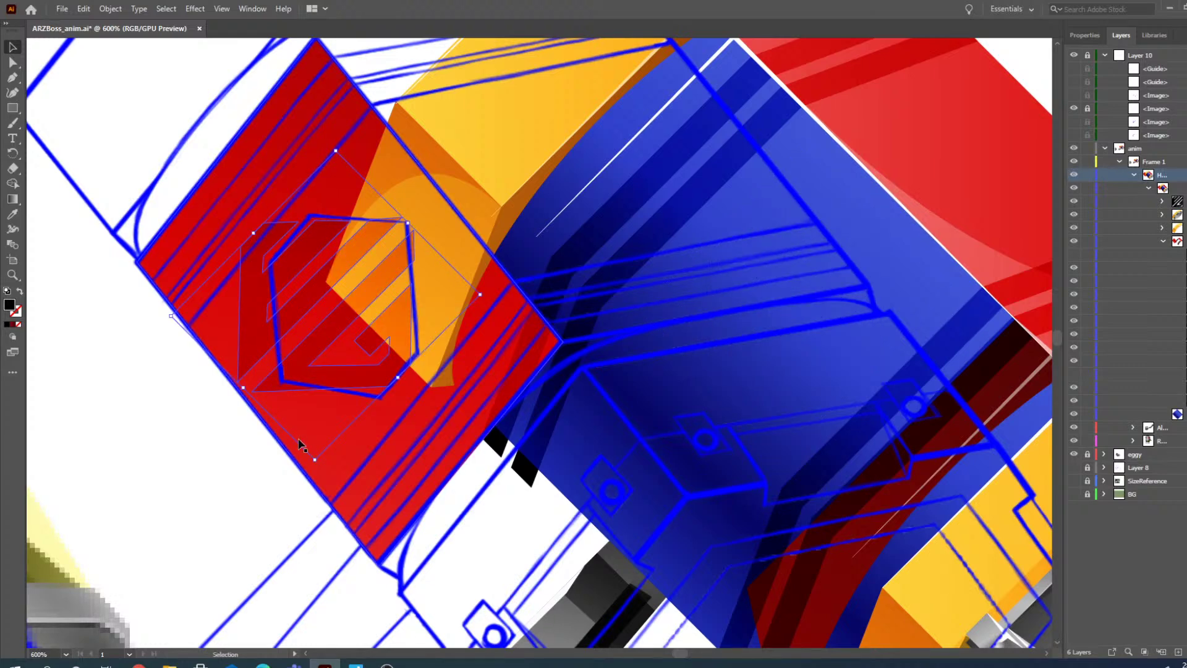
- Examine the emblem up close and look through the object commands for a way to distort it
left_click(13, 275)
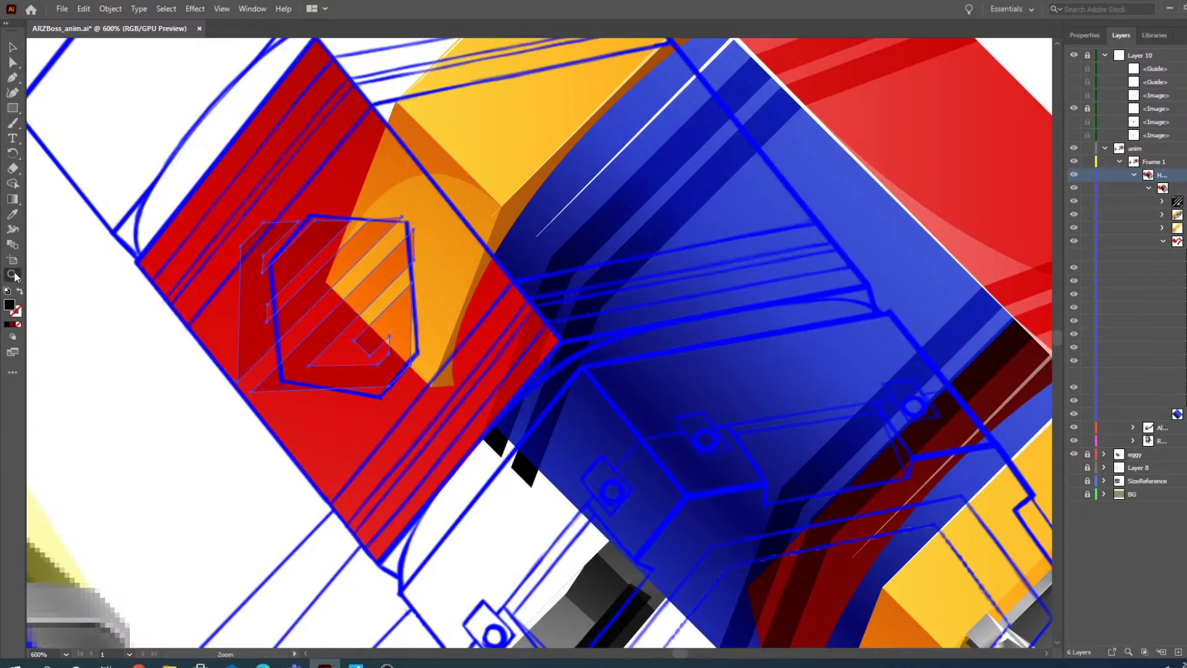
left_click(344, 293)
left_click(14, 49)
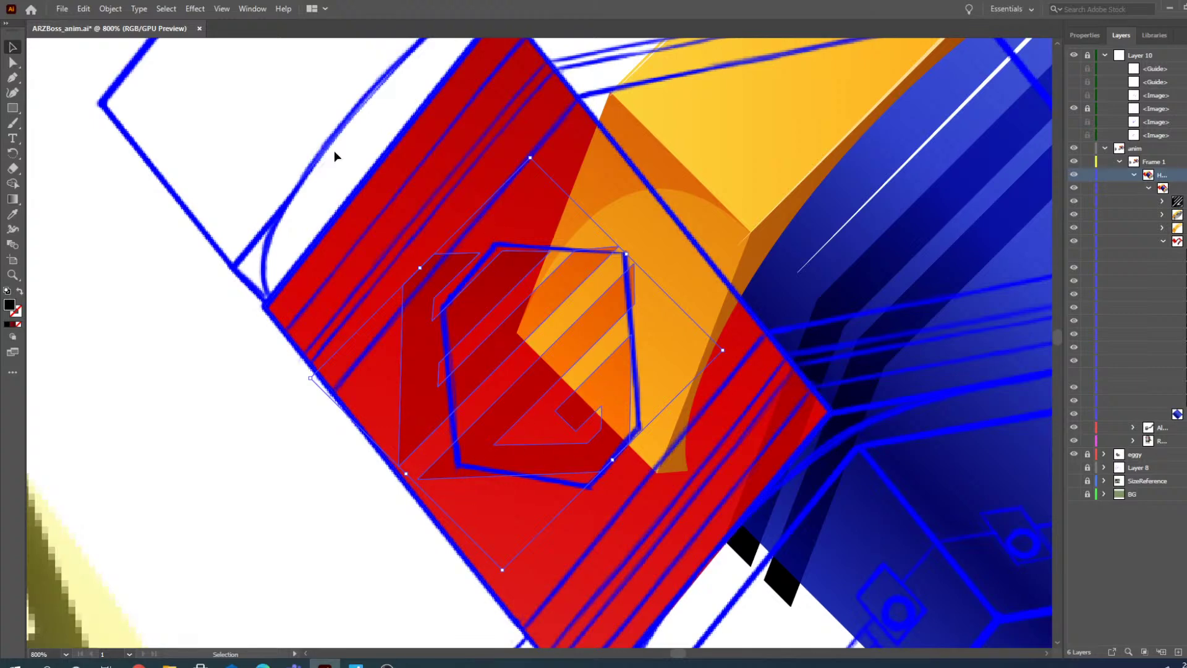
left_click(110, 8)
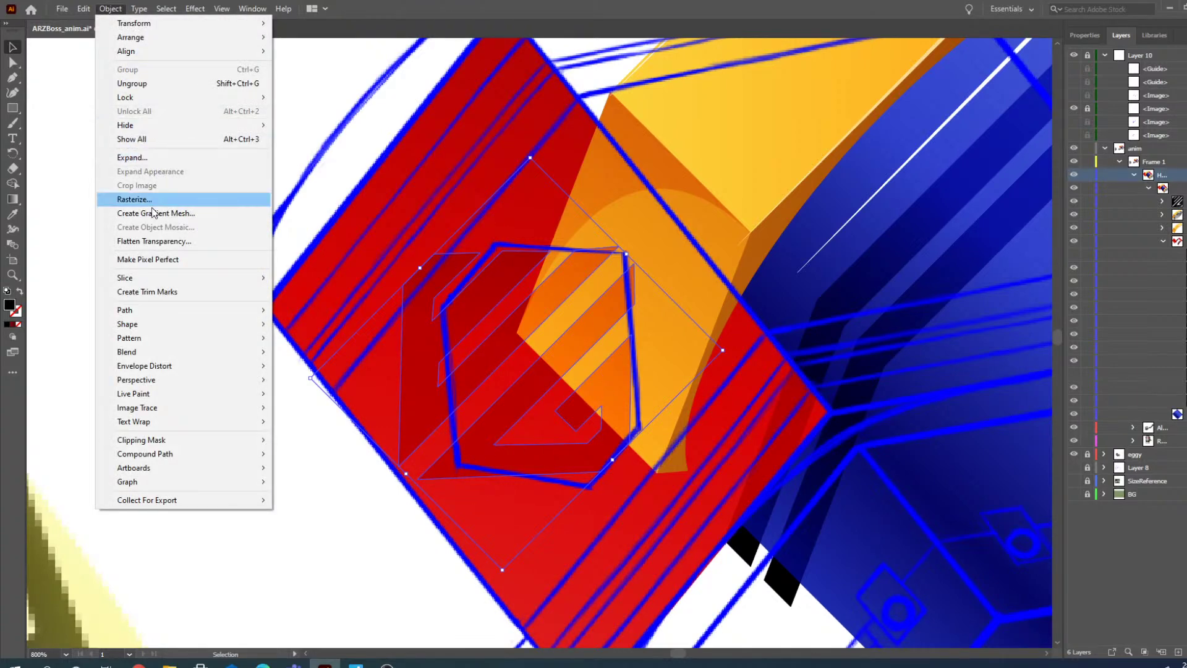
mouse_move(163, 352)
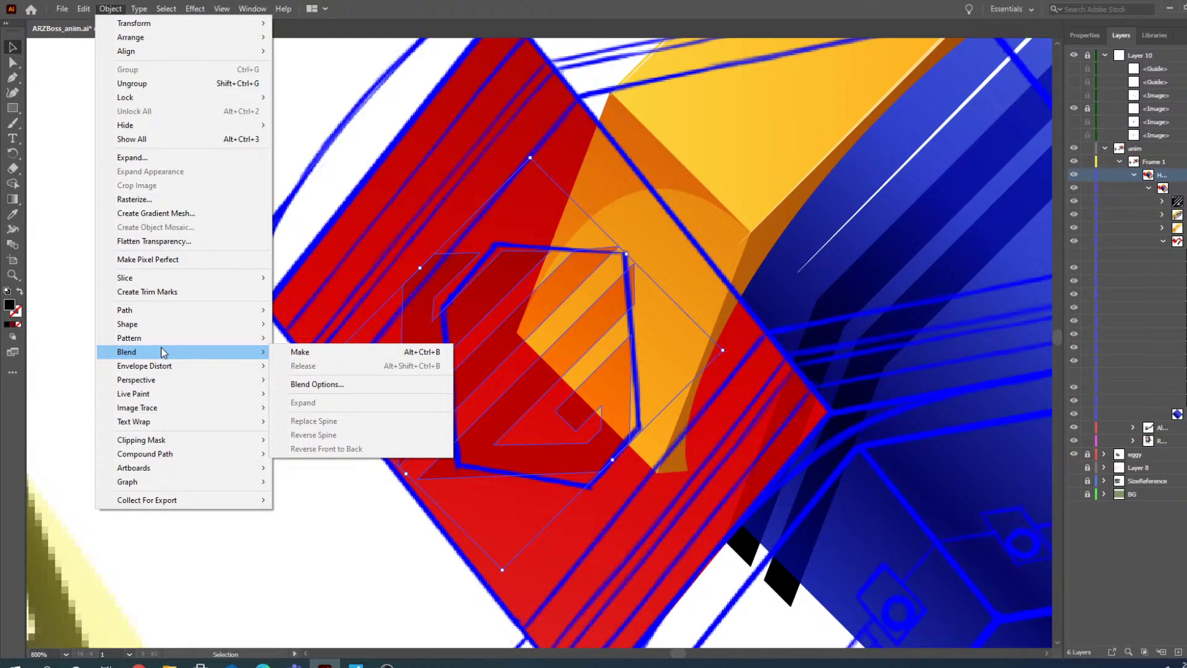
mouse_move(87, 9)
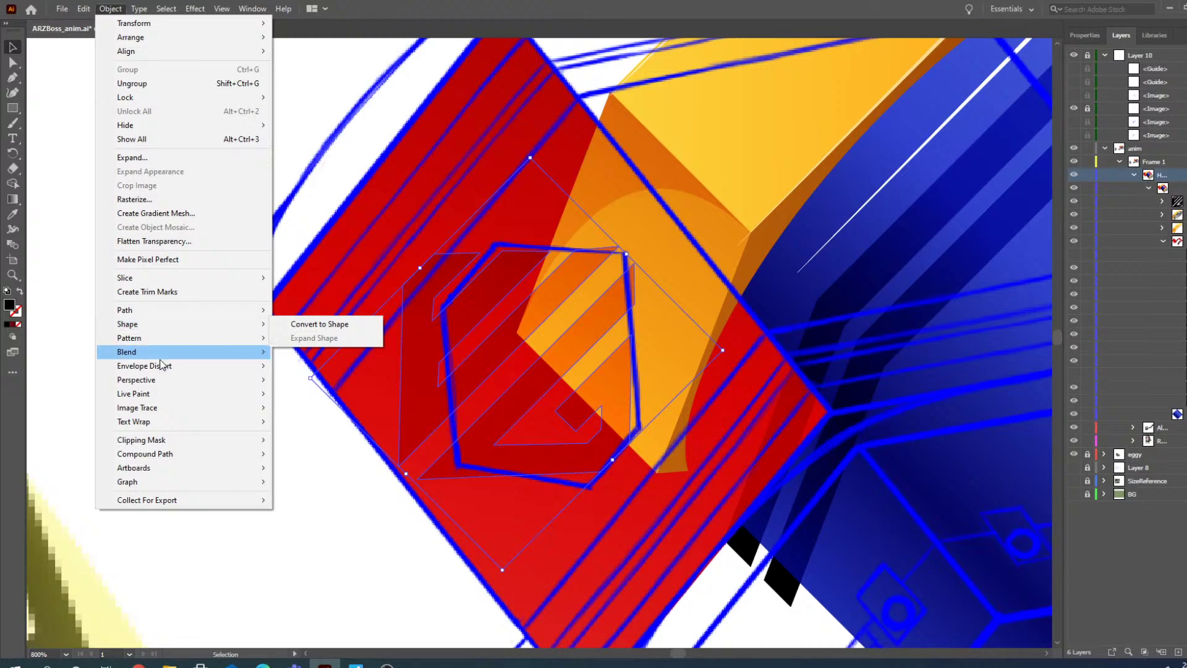
left_click(115, 10)
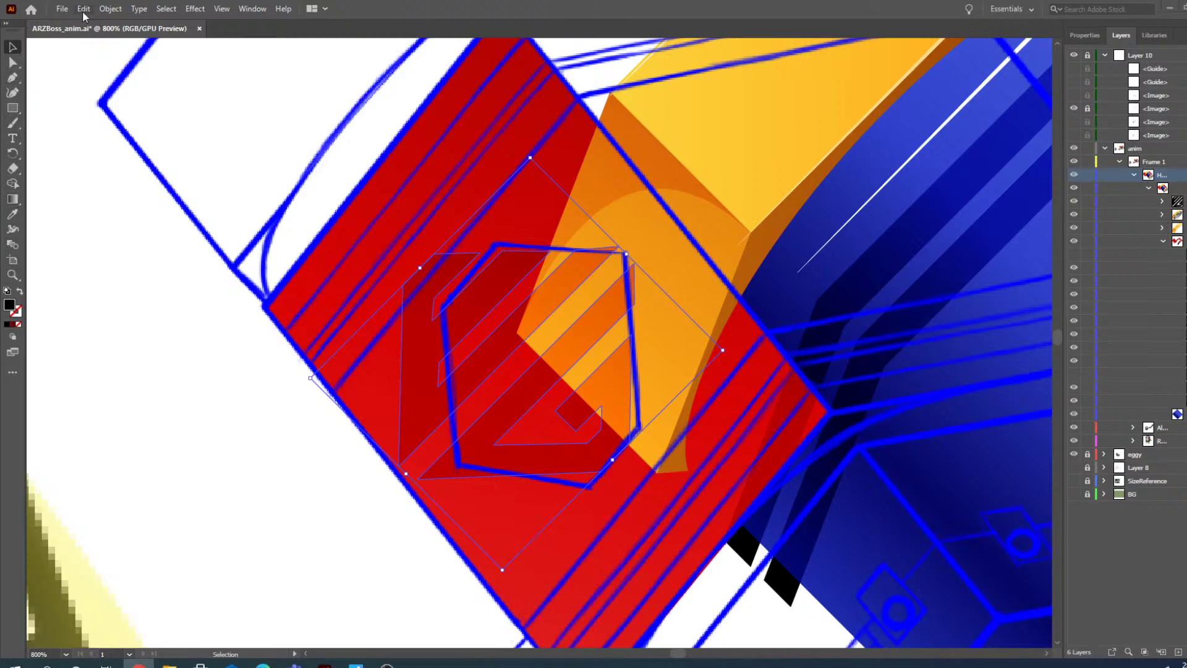
left_click(250, 9)
- Look through the Transform, Align and Pathfinder options for a way to skew the emblem
left_click(84, 9)
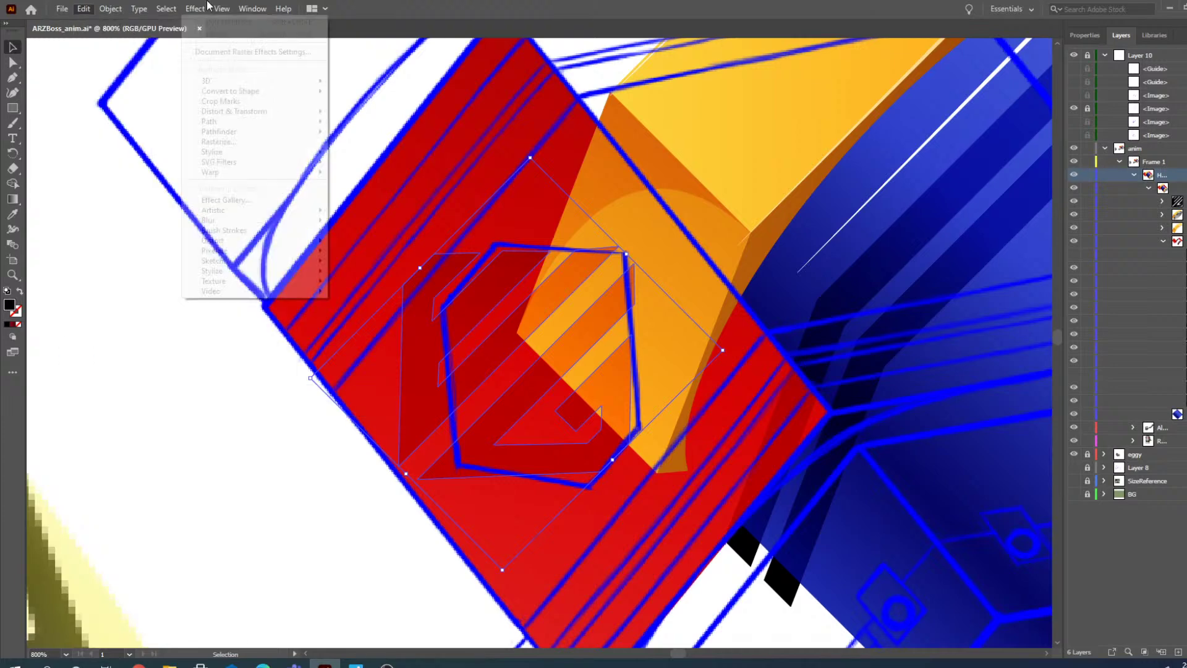
mouse_move(251, 7)
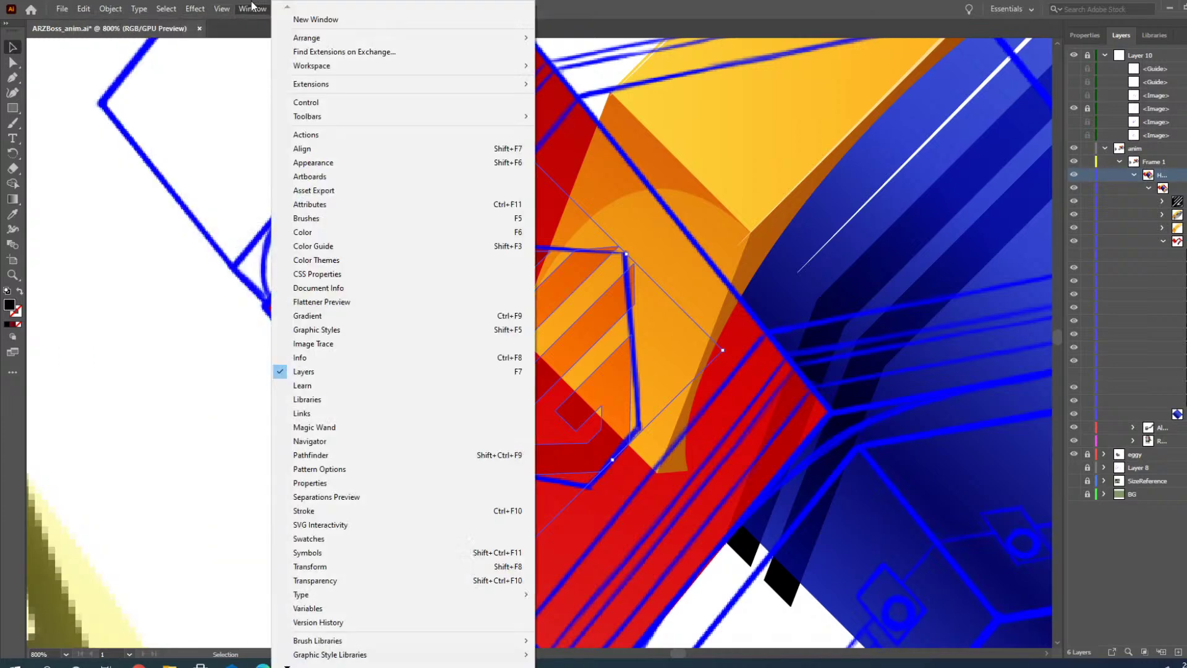
left_click(325, 567)
left_click_drag(141, 428, 199, 220)
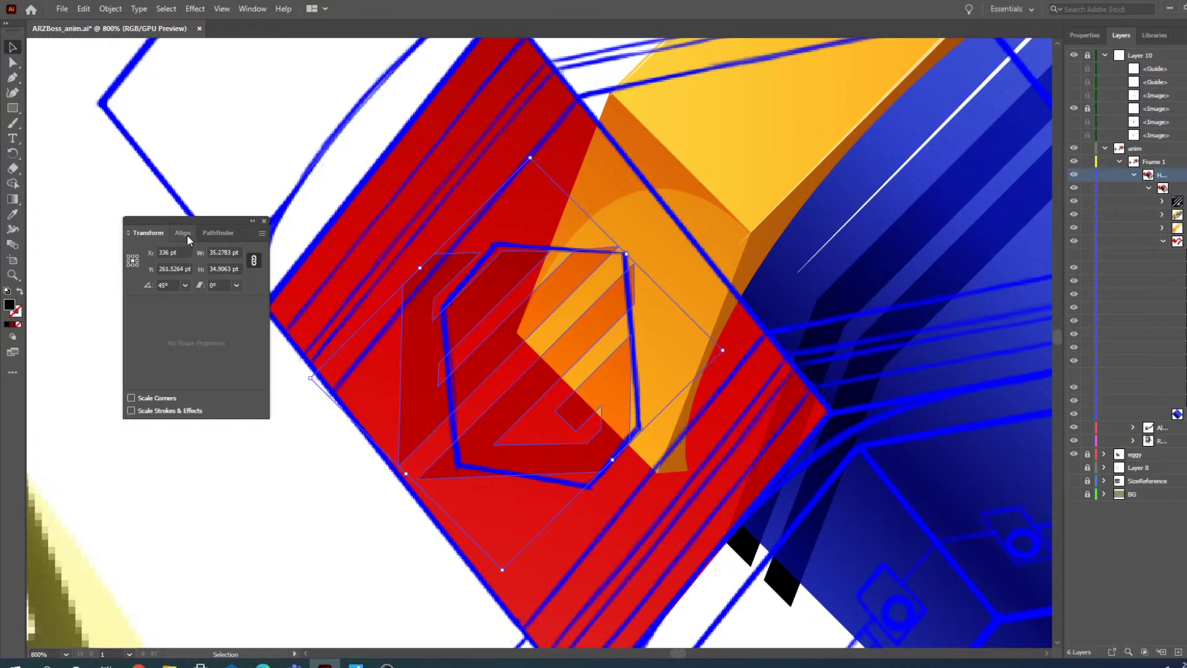
left_click(187, 234)
left_click(211, 236)
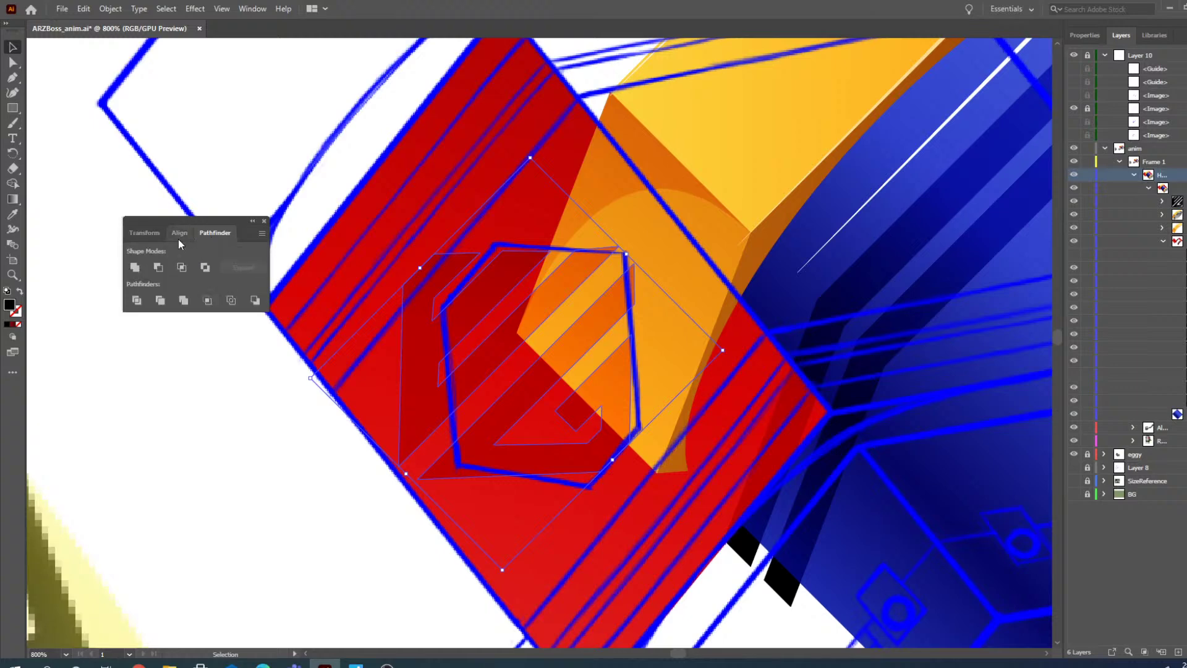
left_click(142, 234)
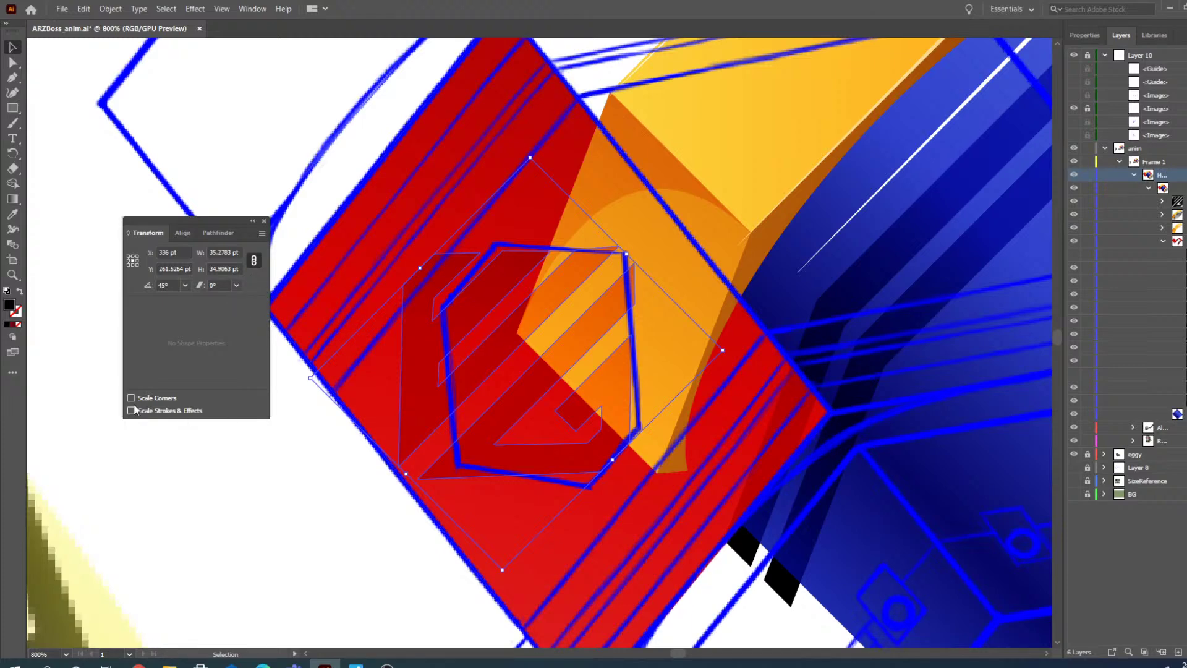
left_click(186, 232)
left_click(210, 233)
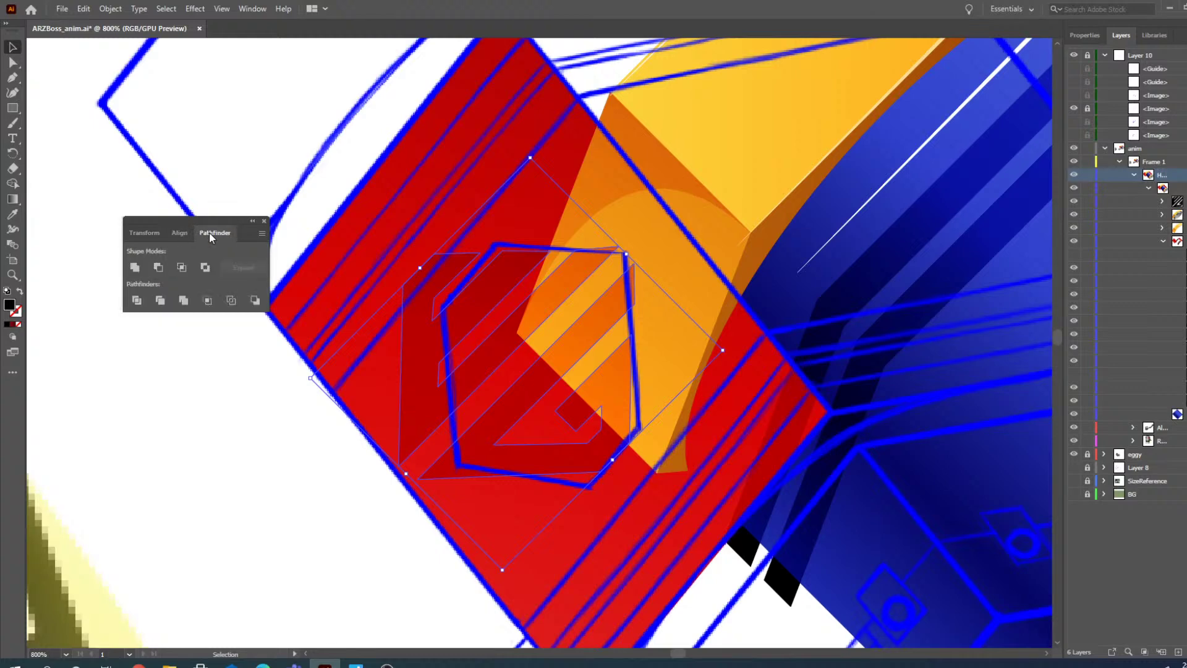
left_click(150, 233)
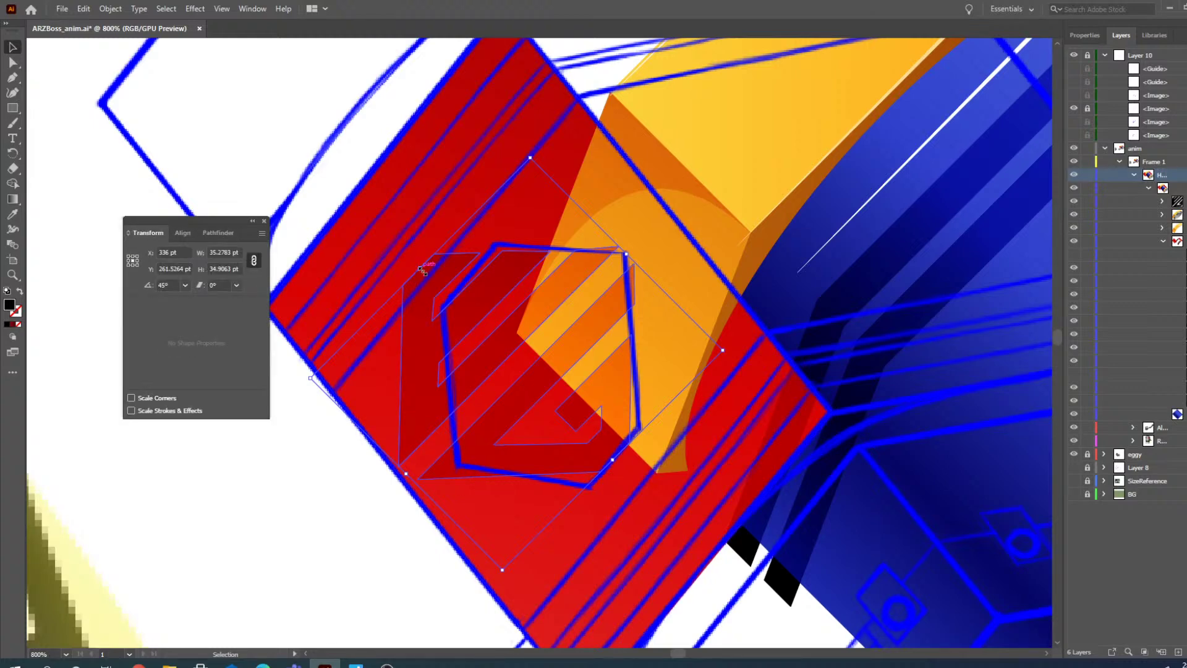
left_click_drag(421, 270, 443, 298)
left_click(264, 221)
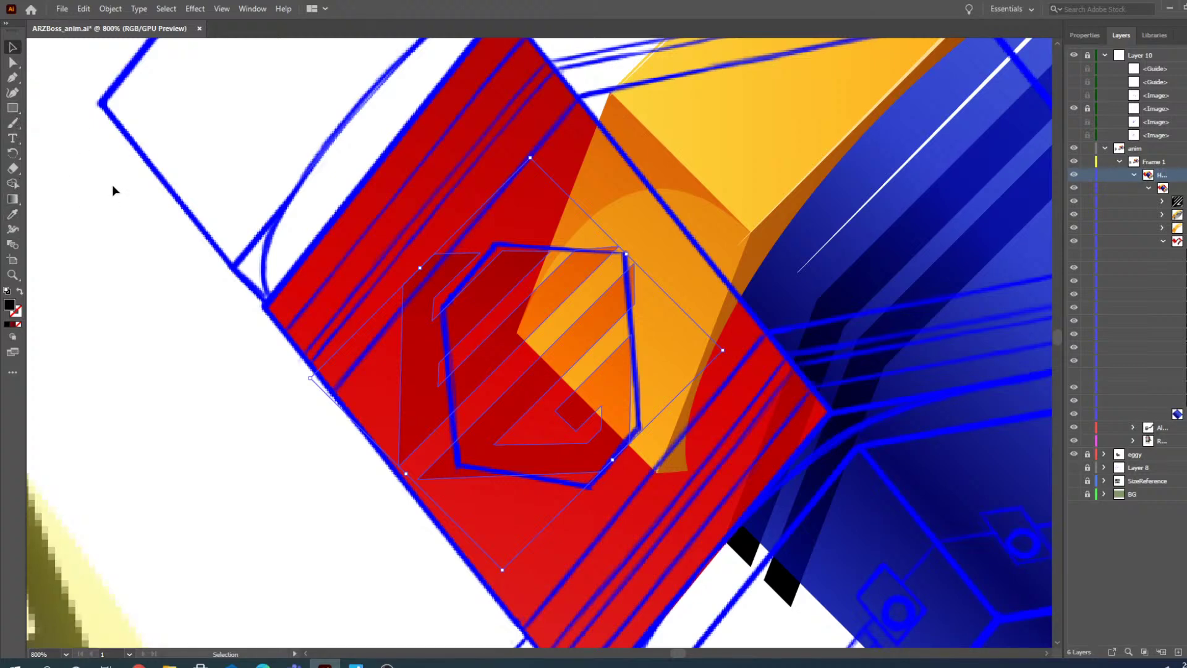
key("alt+Tab")
left_click(252, 9)
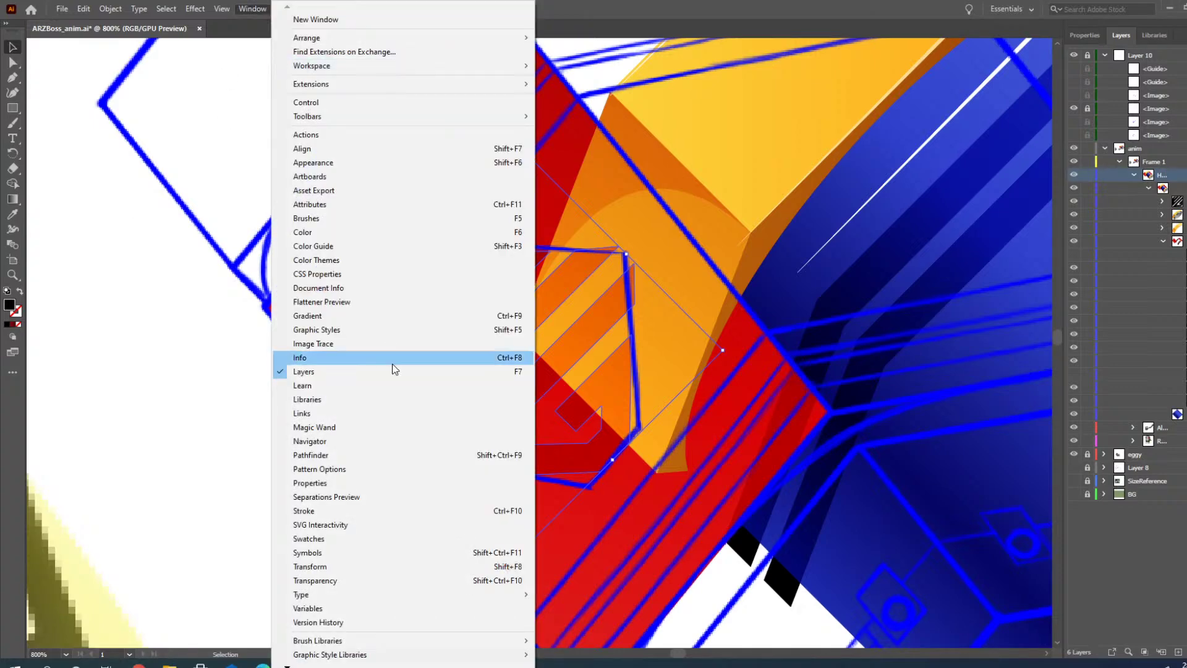
left_click(321, 566)
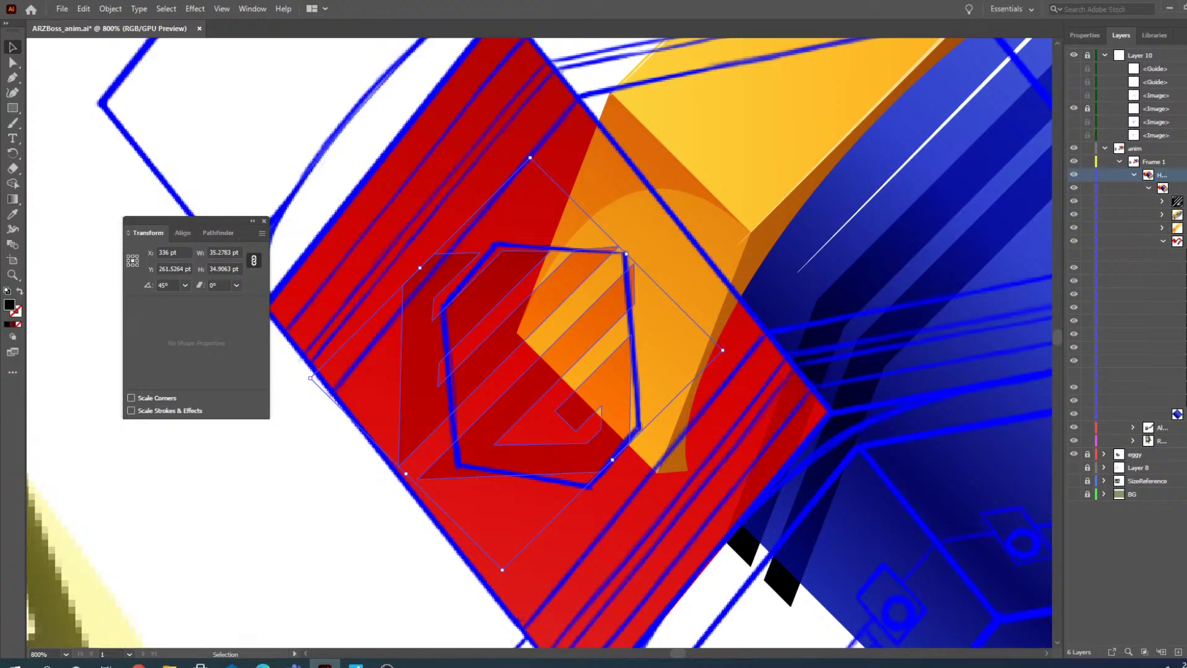
key("alt+Tab")
left_click(183, 233)
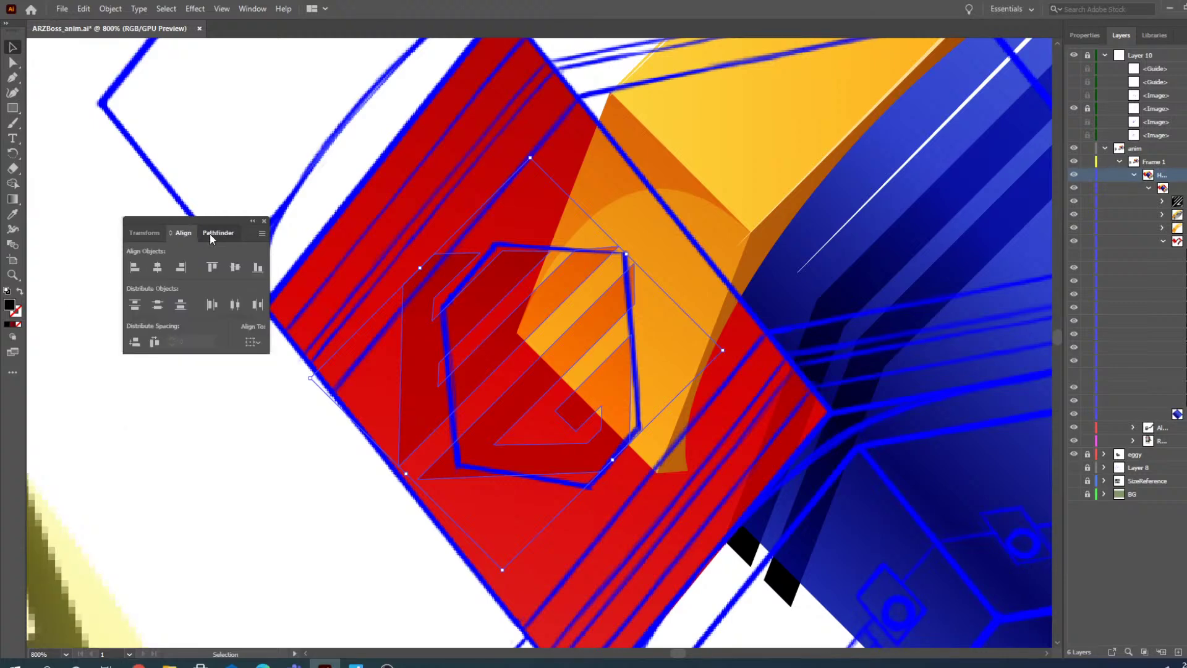
left_click(210, 233)
left_click(260, 8)
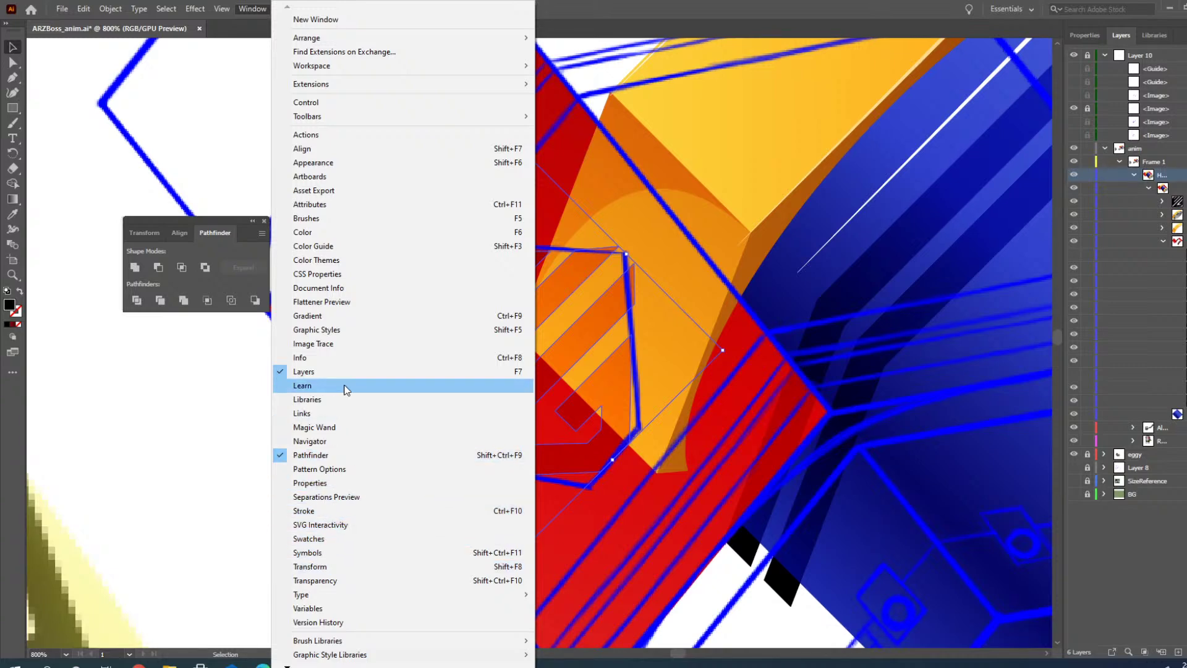
left_click(264, 221)
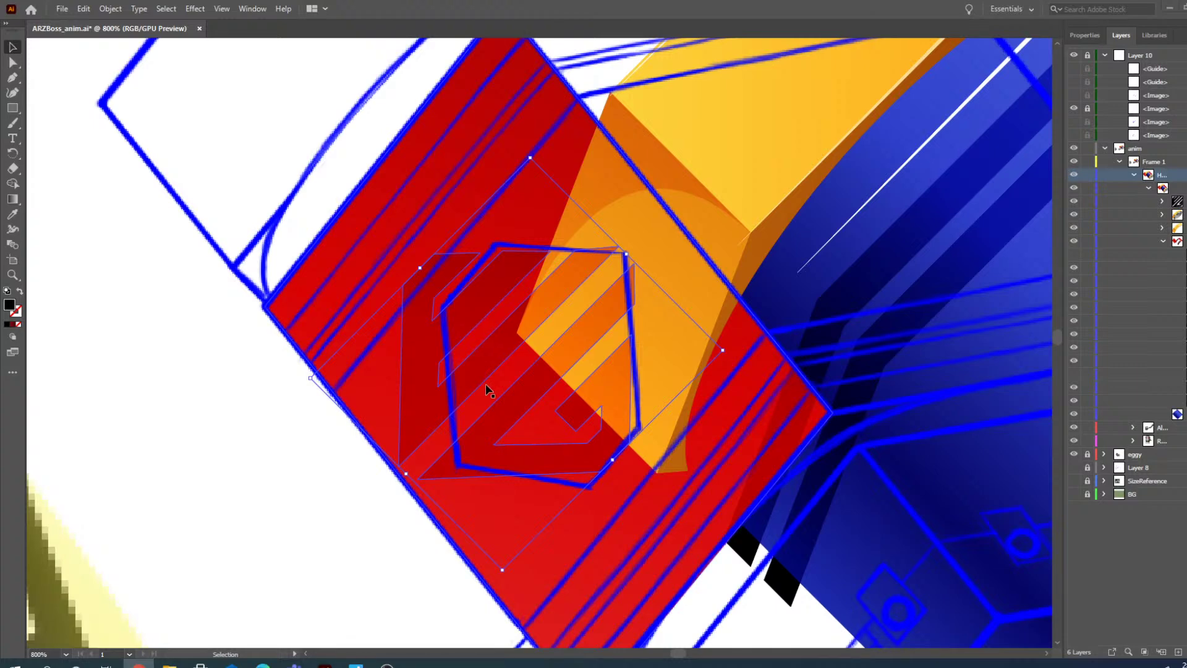
- Open the Transform settings, try shearing the emblem by 30° and a further 10°, and undo both shears
left_click(256, 9)
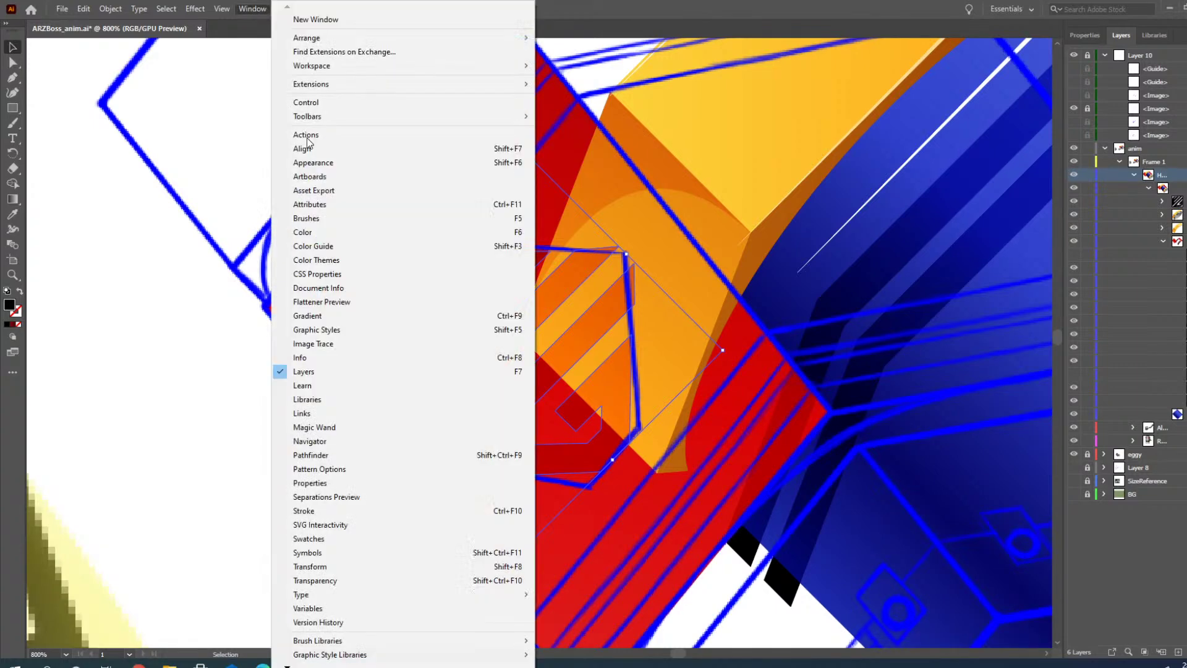
left_click(350, 567)
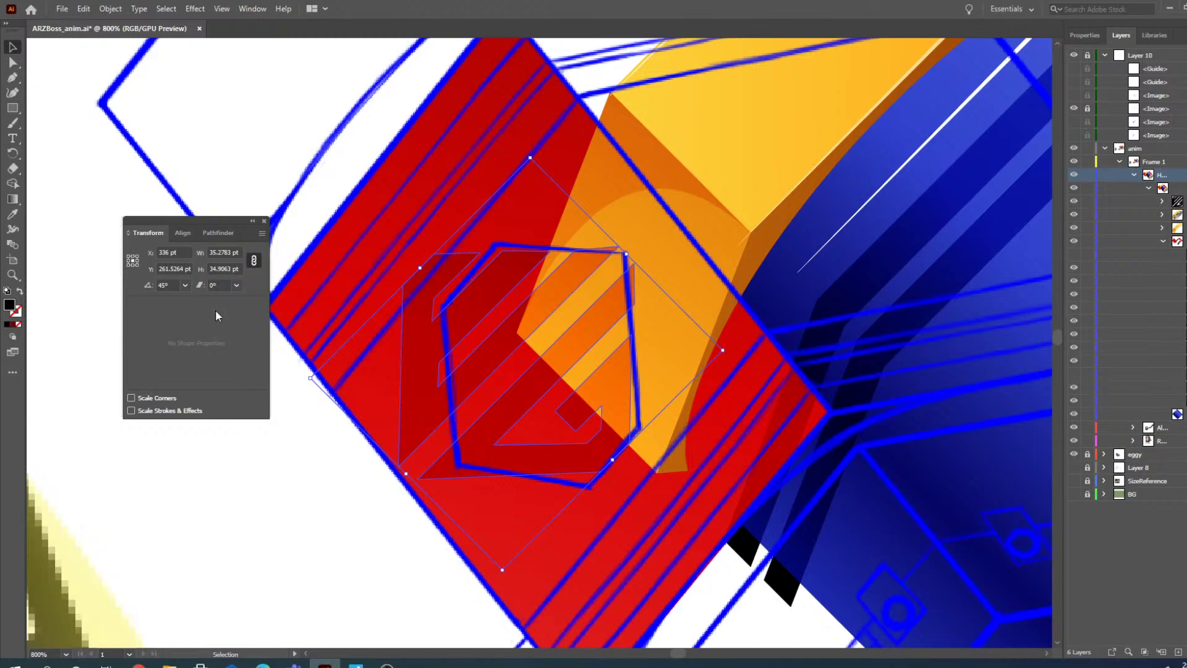
left_click(237, 286)
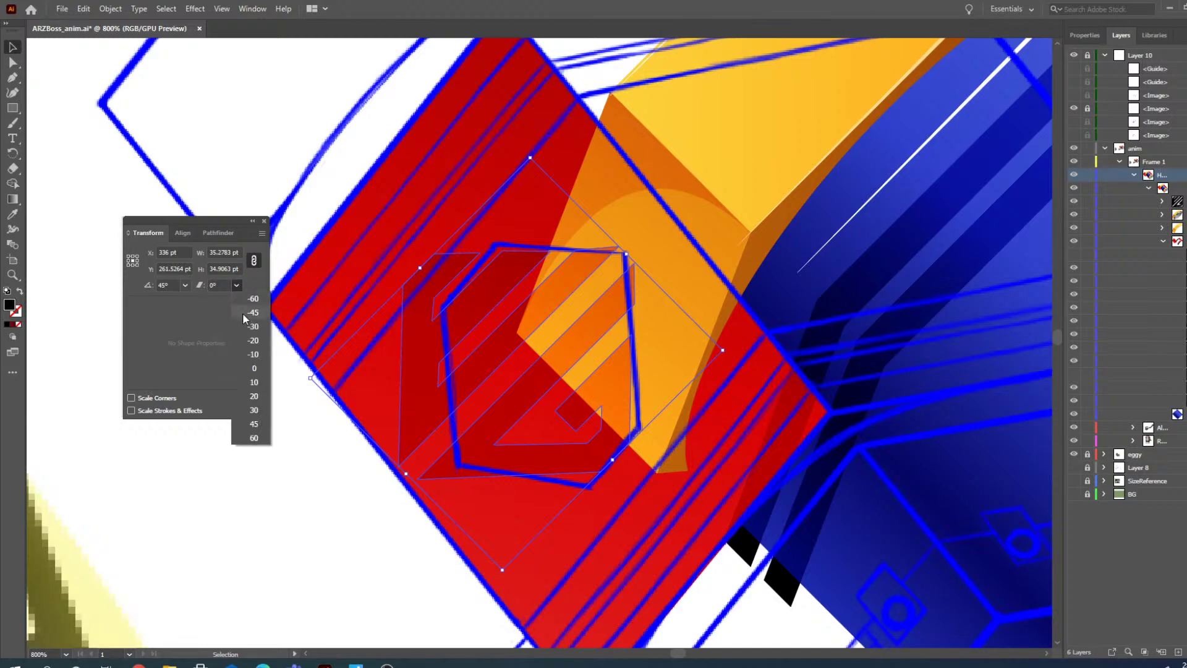
left_click(254, 410)
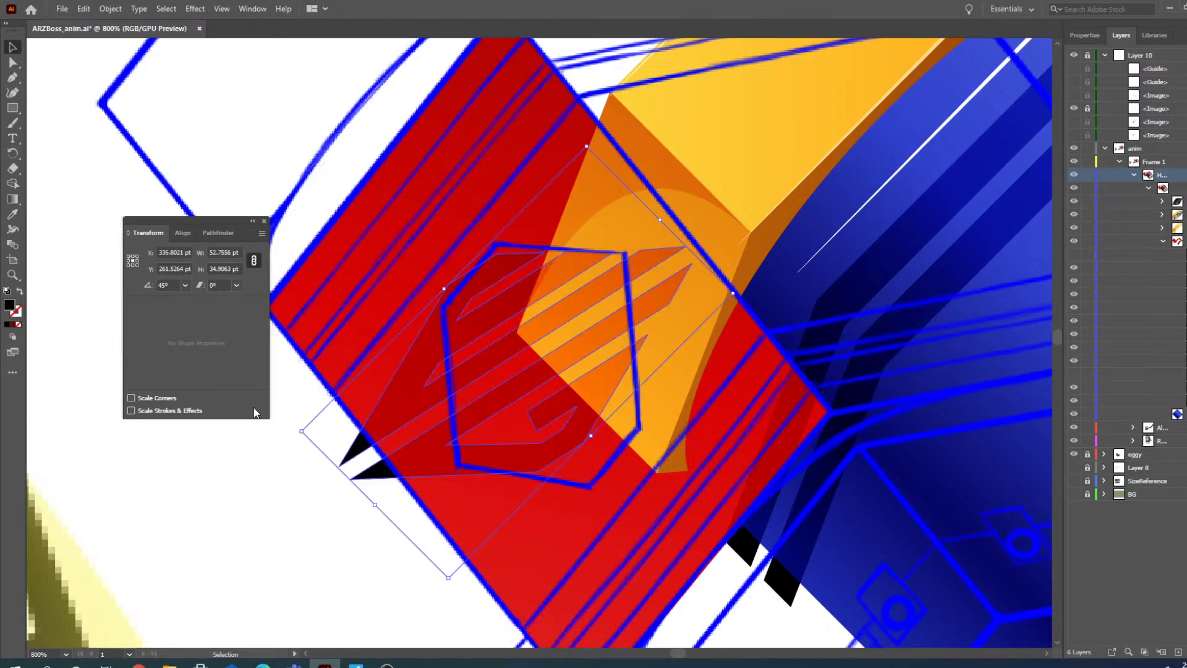
left_click(237, 286)
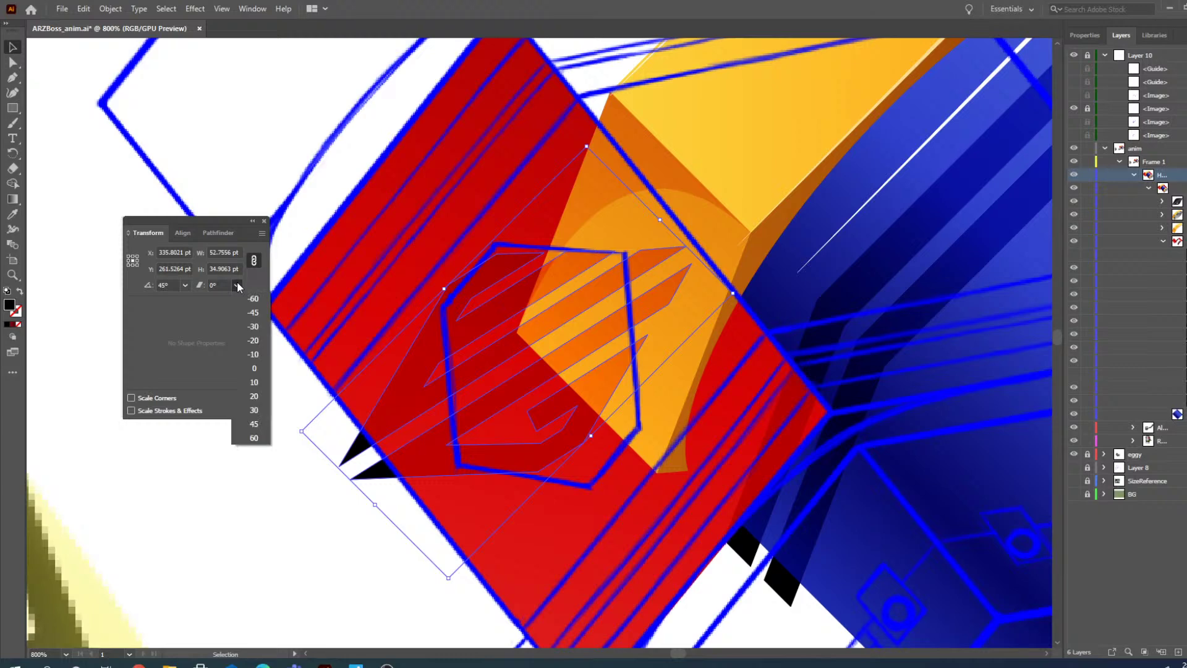
left_click(256, 381)
left_click(236, 286)
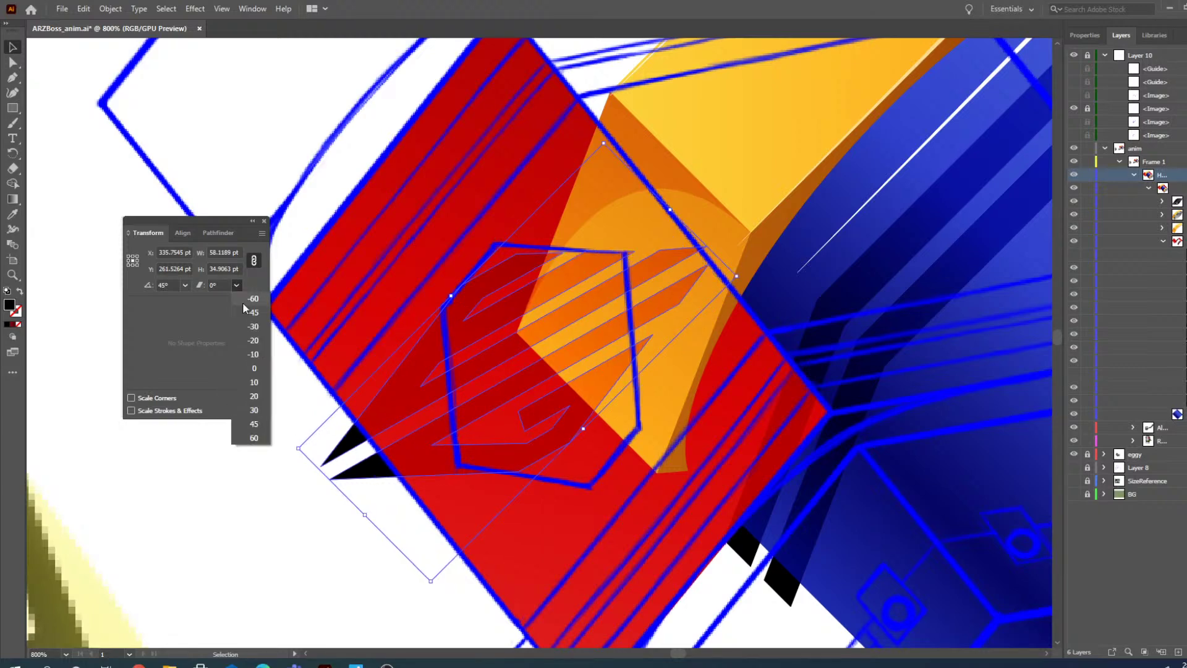
left_click(313, 288)
key("ctrl+z")
key("ctrl+z")
key("ctrl+z")
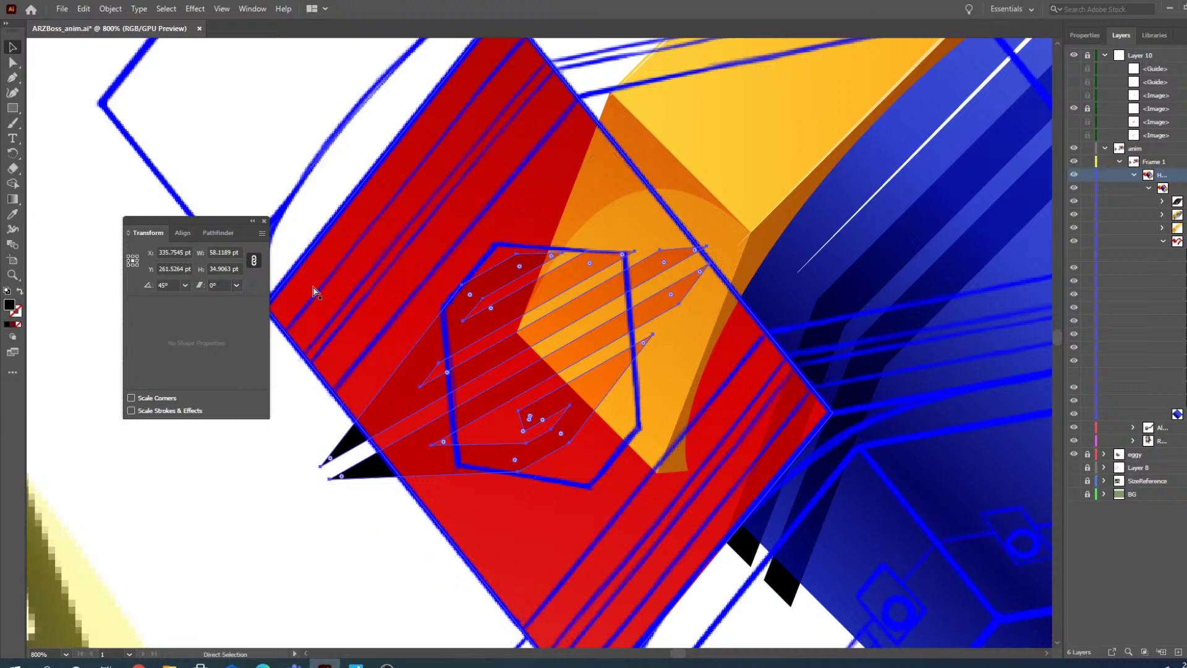
- Try the emblem at a rotation of 0° and set its rotation back to 45°
left_click(186, 286)
left_click(202, 299)
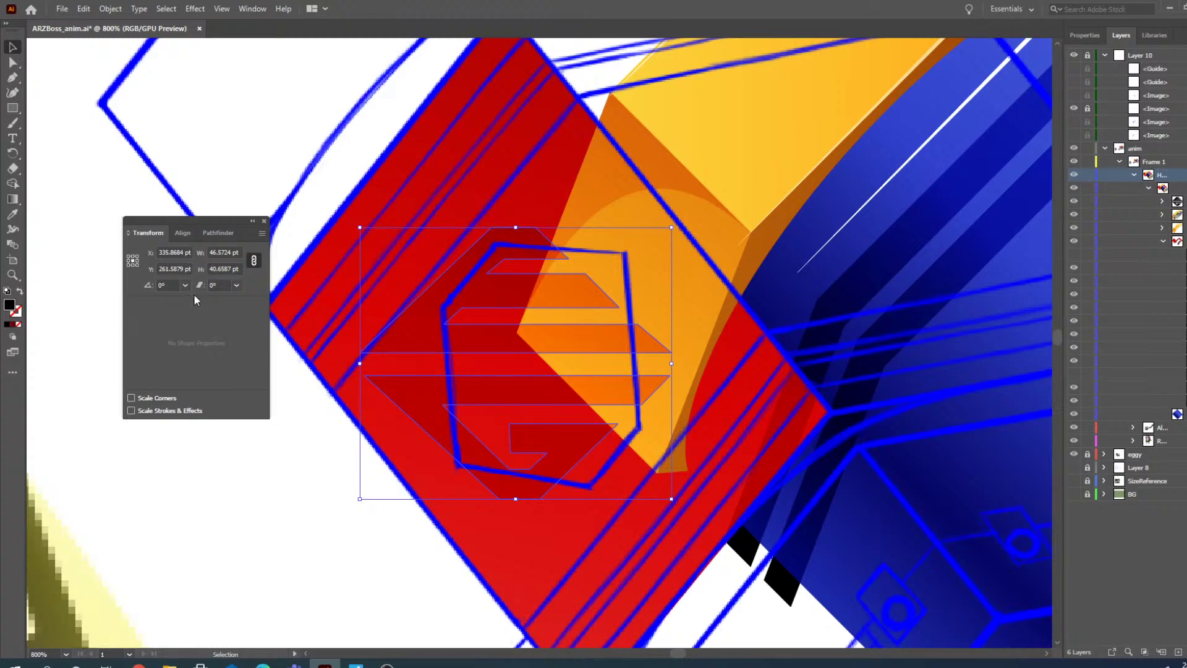
left_click(185, 285)
left_click(181, 299)
left_click(162, 285)
type("45")
key("Return")
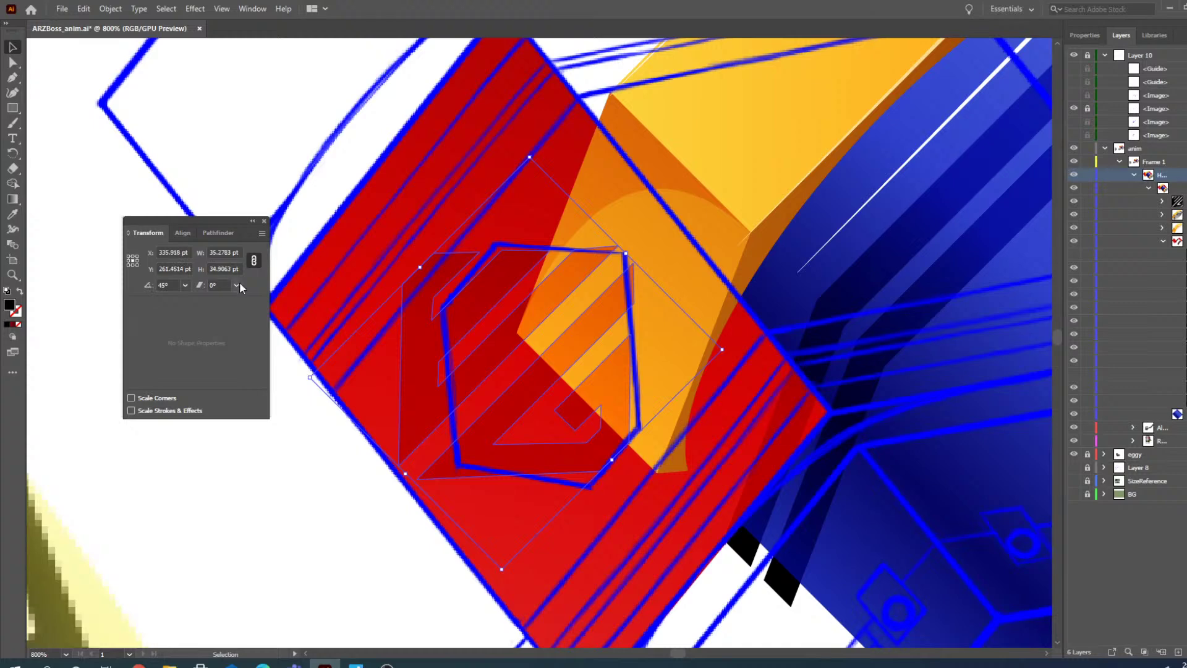
- Try shearing the emblem by 60°, -30° and 10° in succession, and undo all three shears
left_click(236, 285)
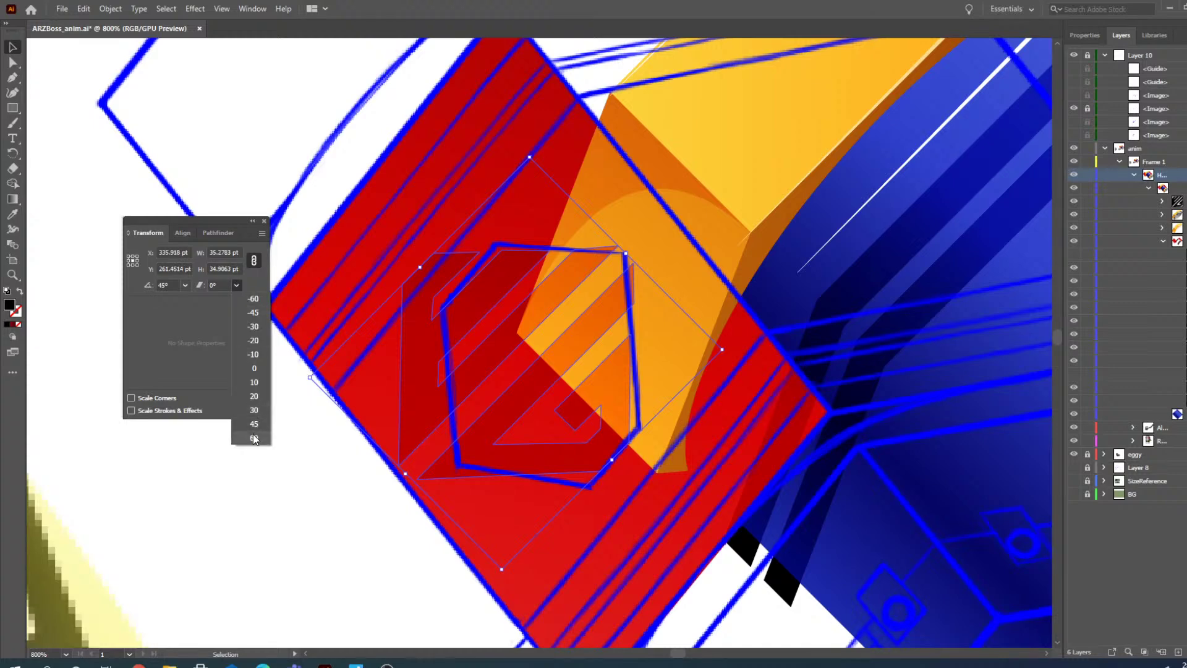
left_click(254, 438)
left_click(236, 285)
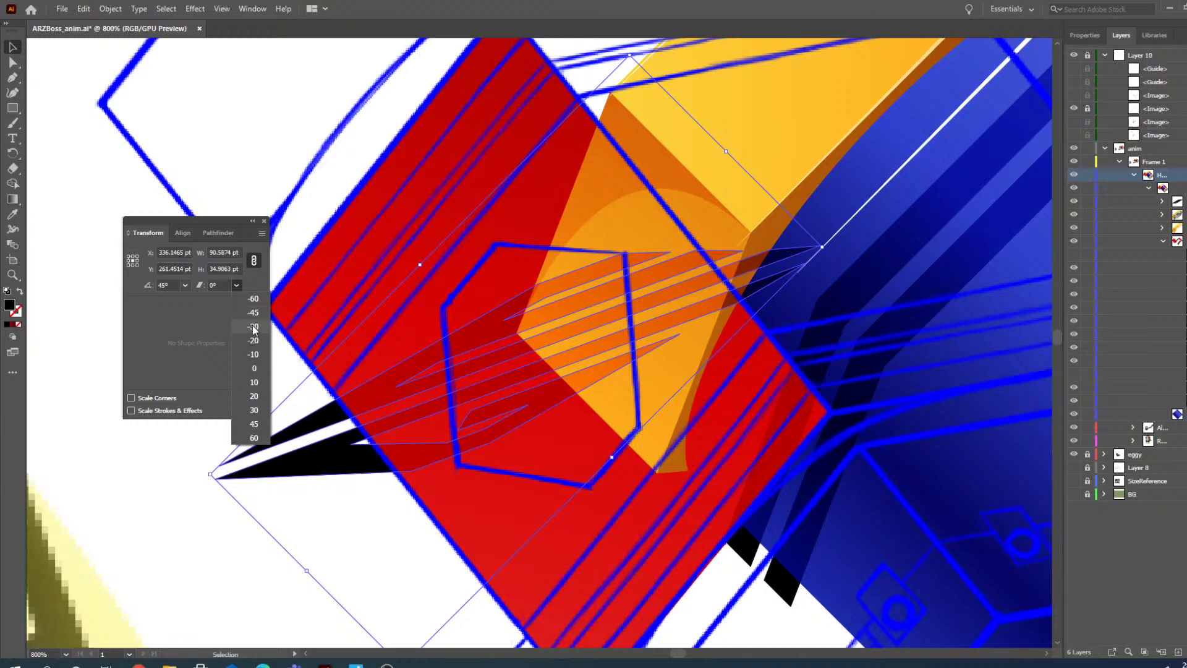
left_click(254, 326)
left_click(218, 285)
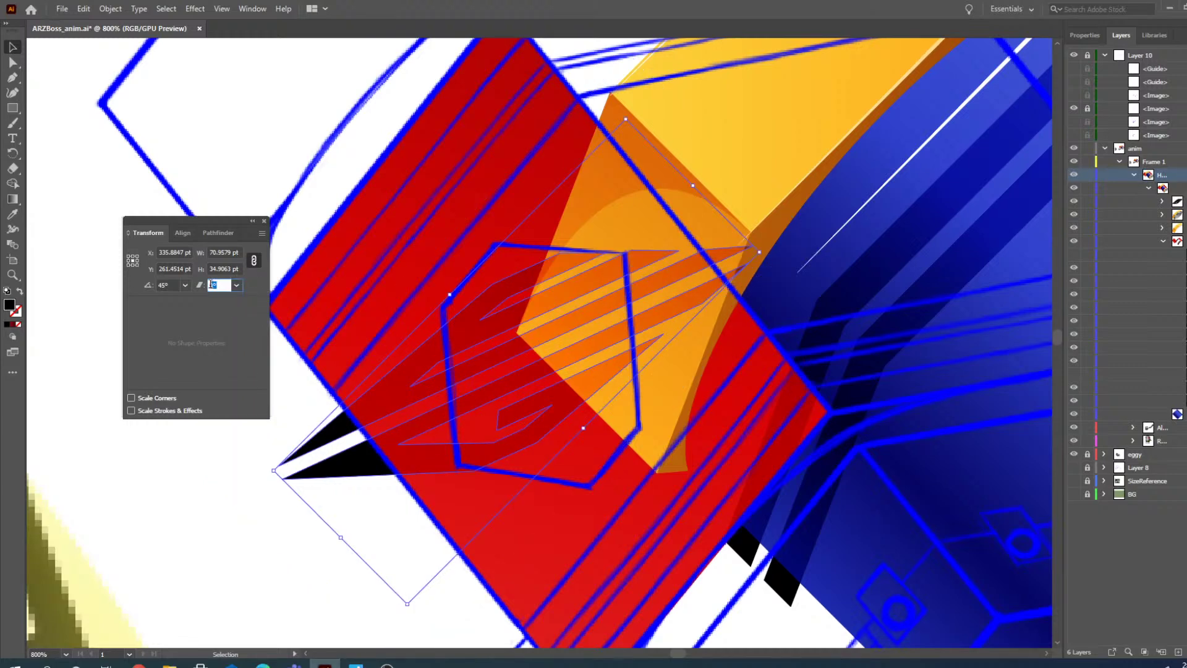
type("10")
key("Return")
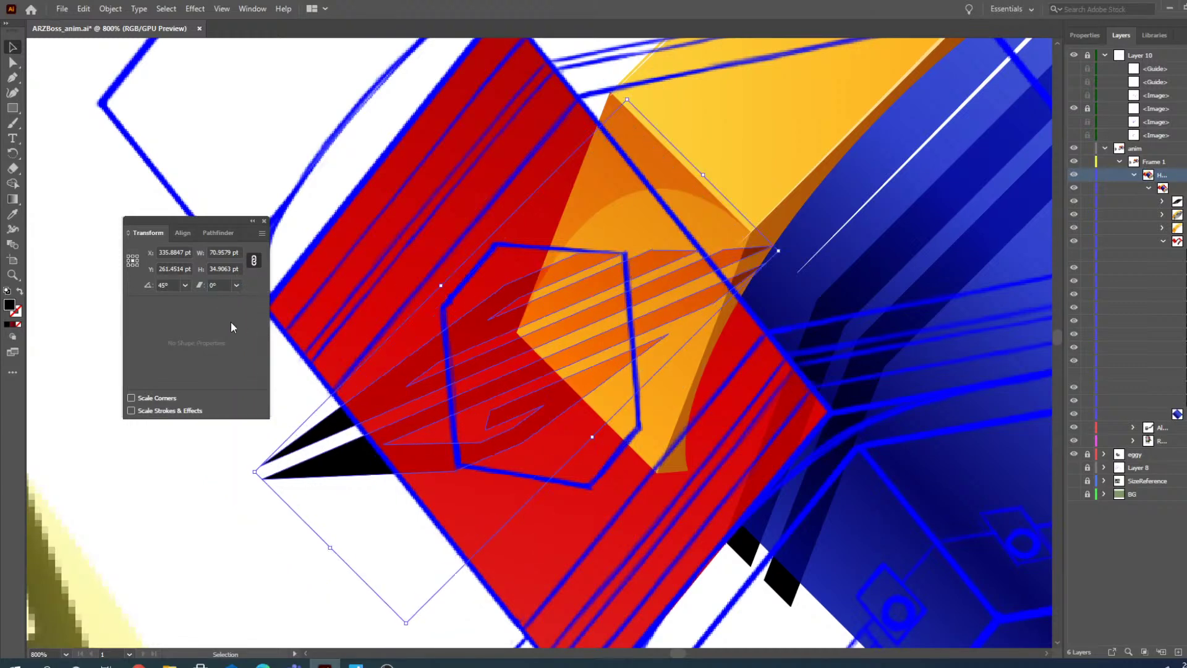
key("ctrl+z")
key("ctrl+z")
key("ctrl+z")
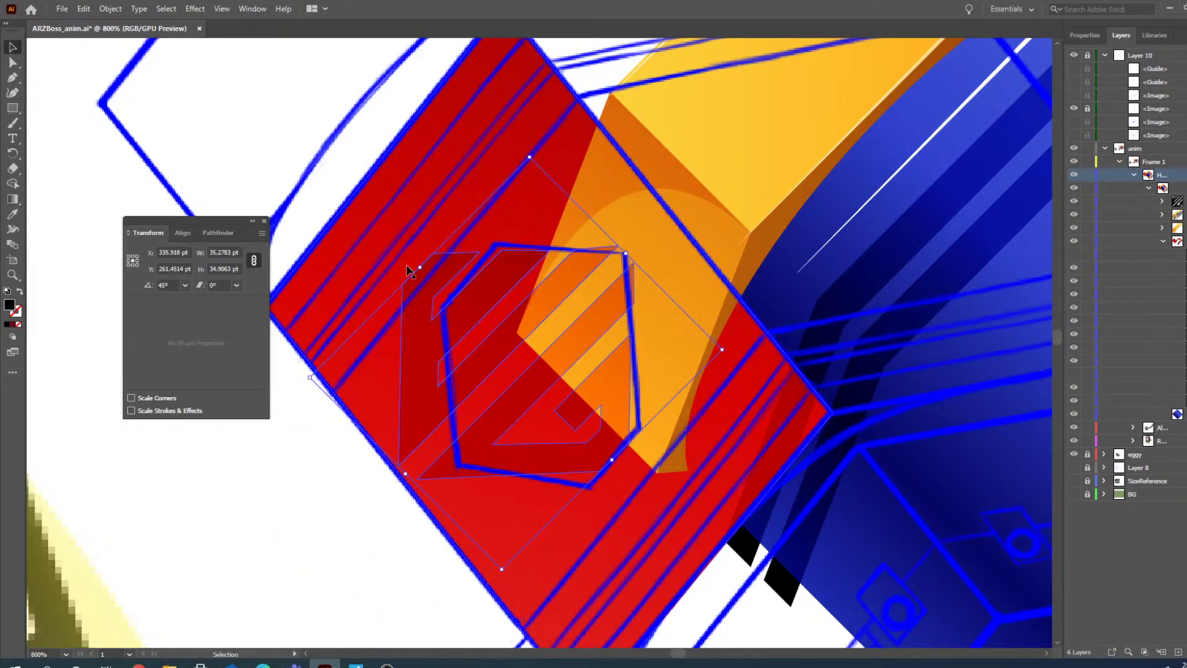
- Scale the emblem down to about 31.7 by 31.5 pt and position it over the sketched hexagon
left_click_drag(422, 269, 450, 305)
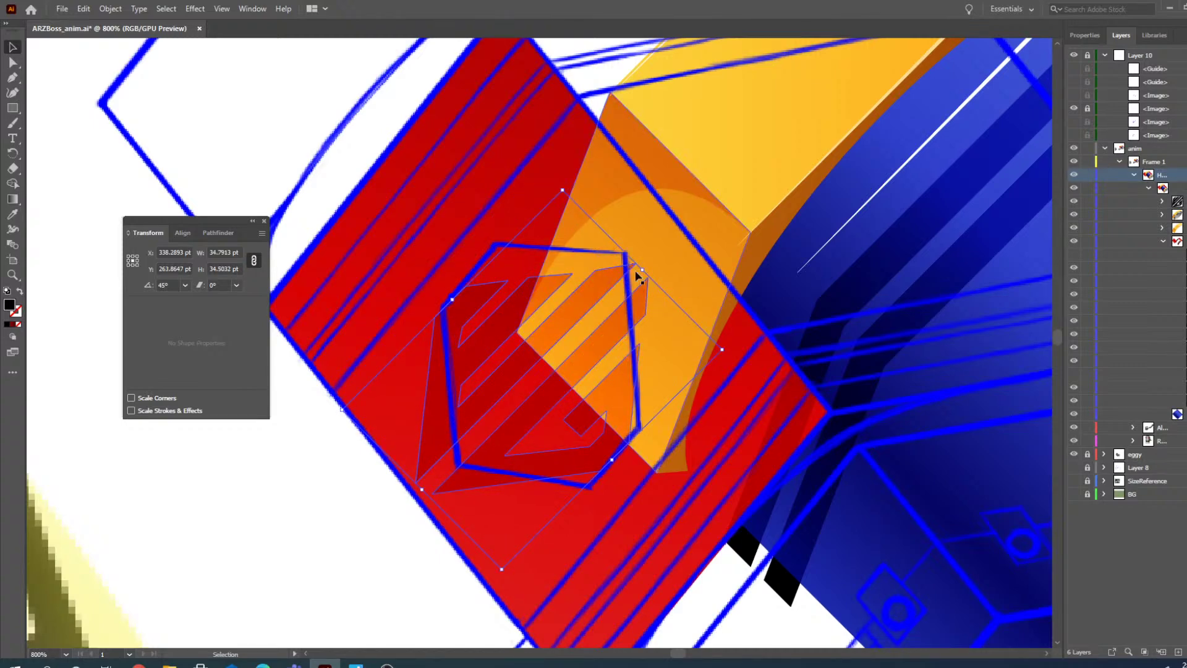
left_click_drag(636, 273, 623, 289)
mouse_move(595, 359)
left_mouse_down()
mouse_move(604, 313)
mouse_move(607, 343)
left_mouse_up()
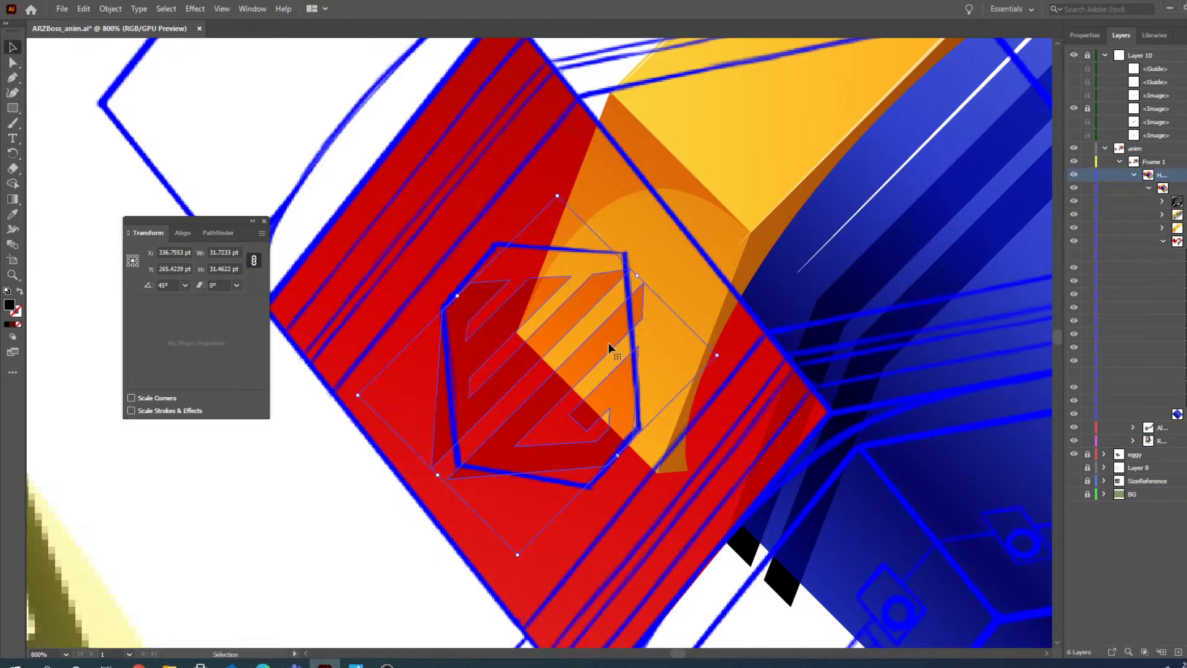
- Rotate the emblem to about 50.3° over the sketched hexagon and close the Transform settings
left_click_drag(724, 356, 719, 341)
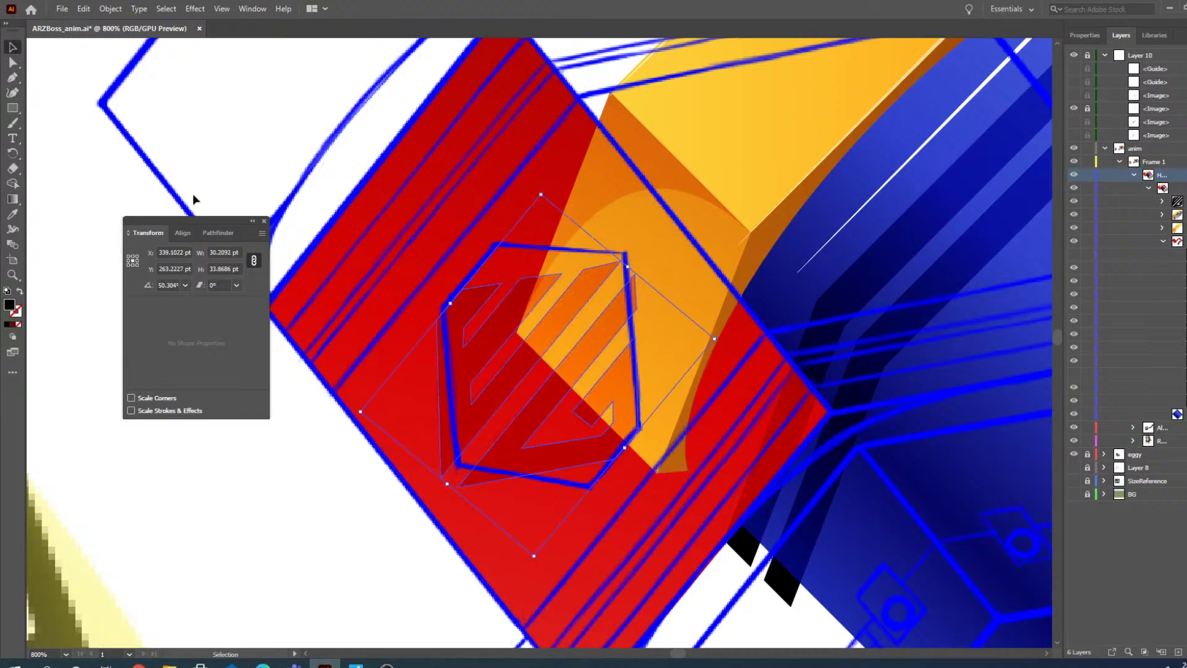
left_click(265, 222)
- Look for a shear command among the object commands and the eraser, brush and gradient tool groups
left_click(111, 9)
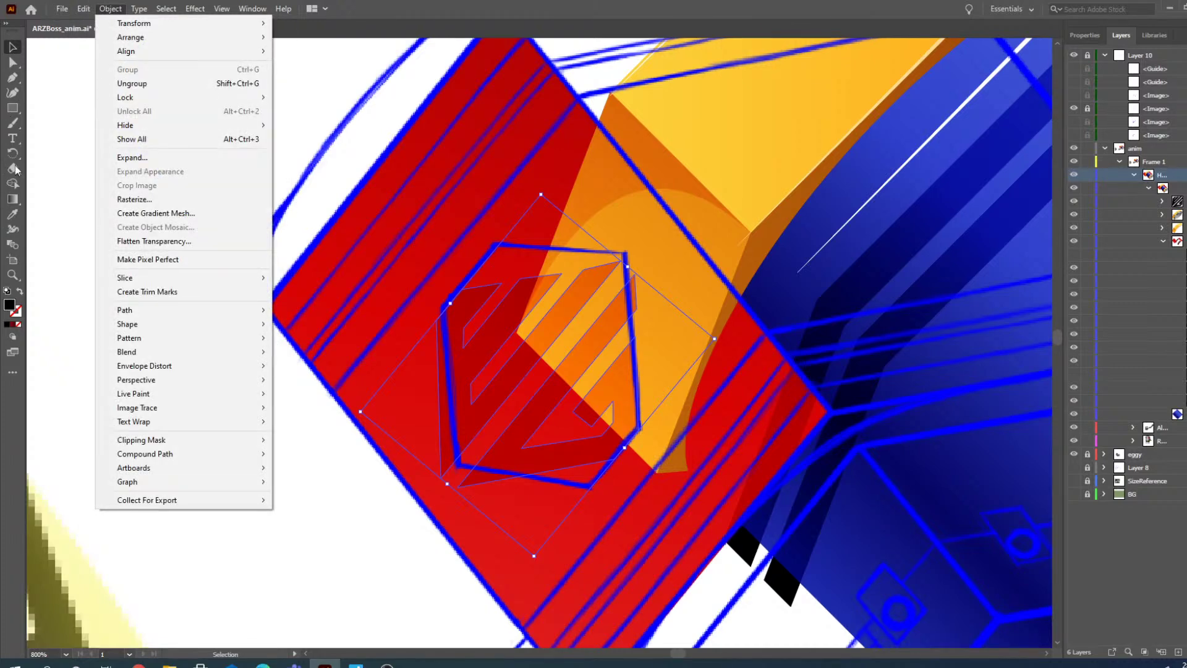
left_click(14, 169)
left_click(15, 170)
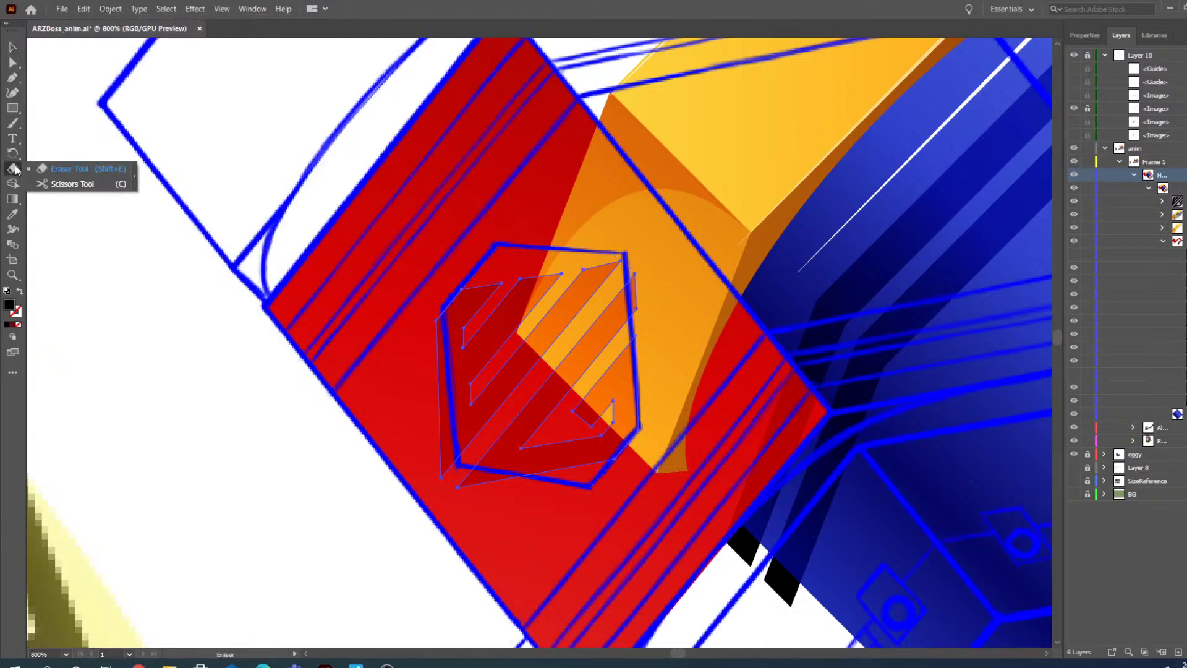
left_click(17, 125)
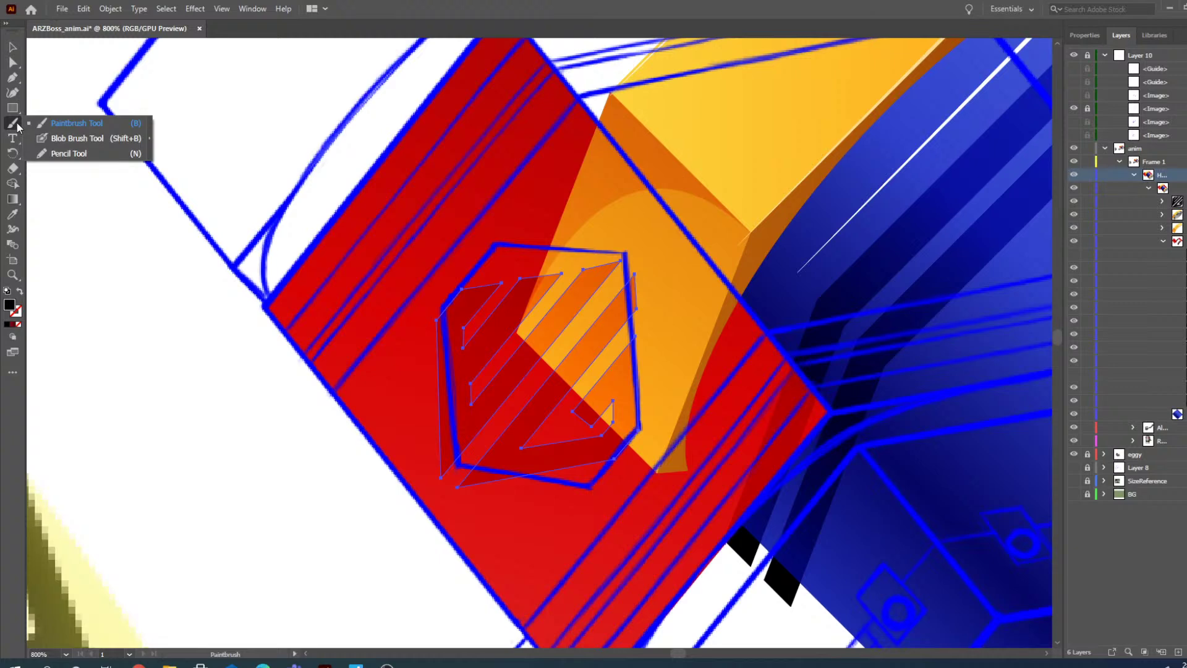
left_click(16, 201)
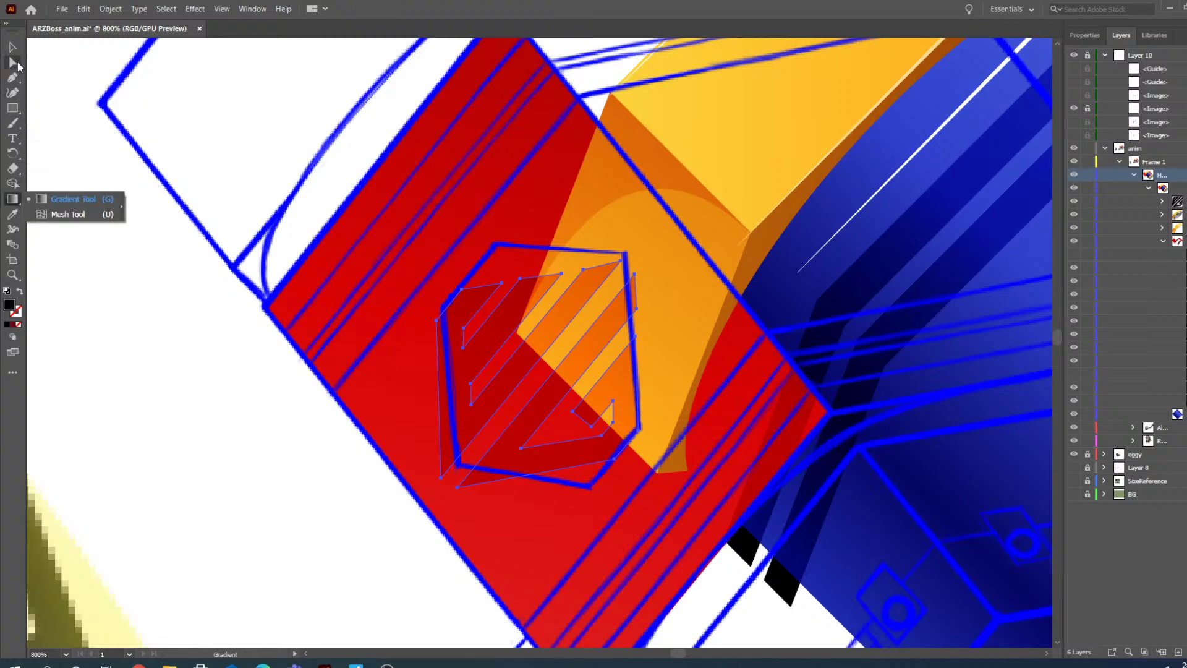
left_click(114, 9)
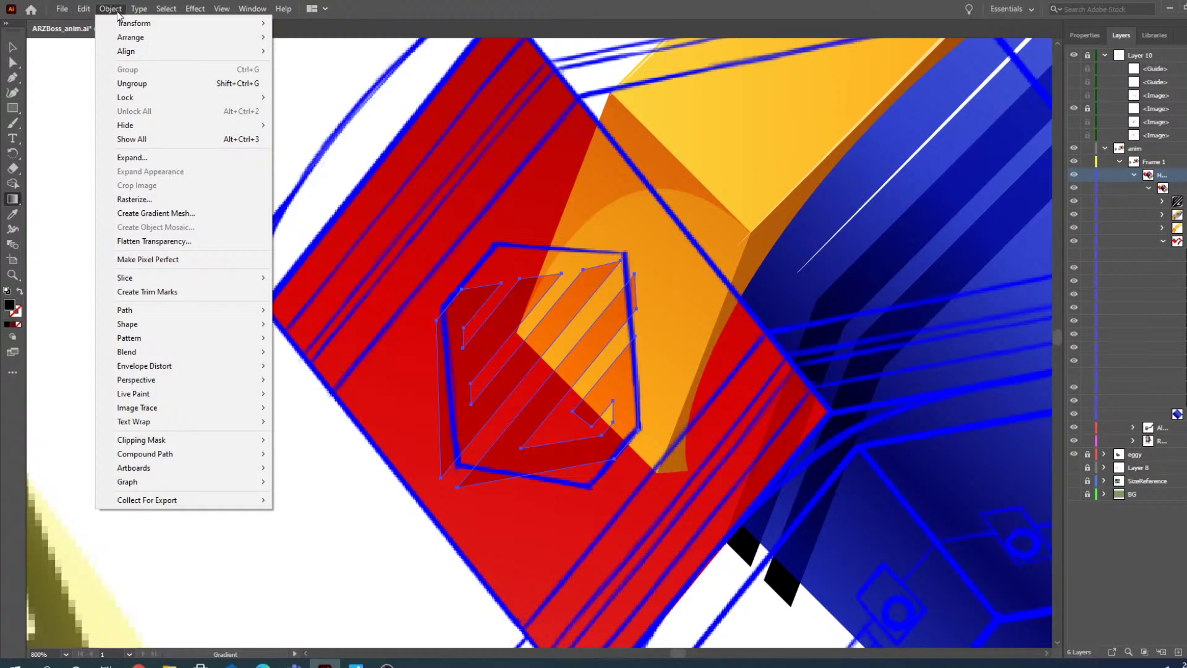
mouse_move(186, 23)
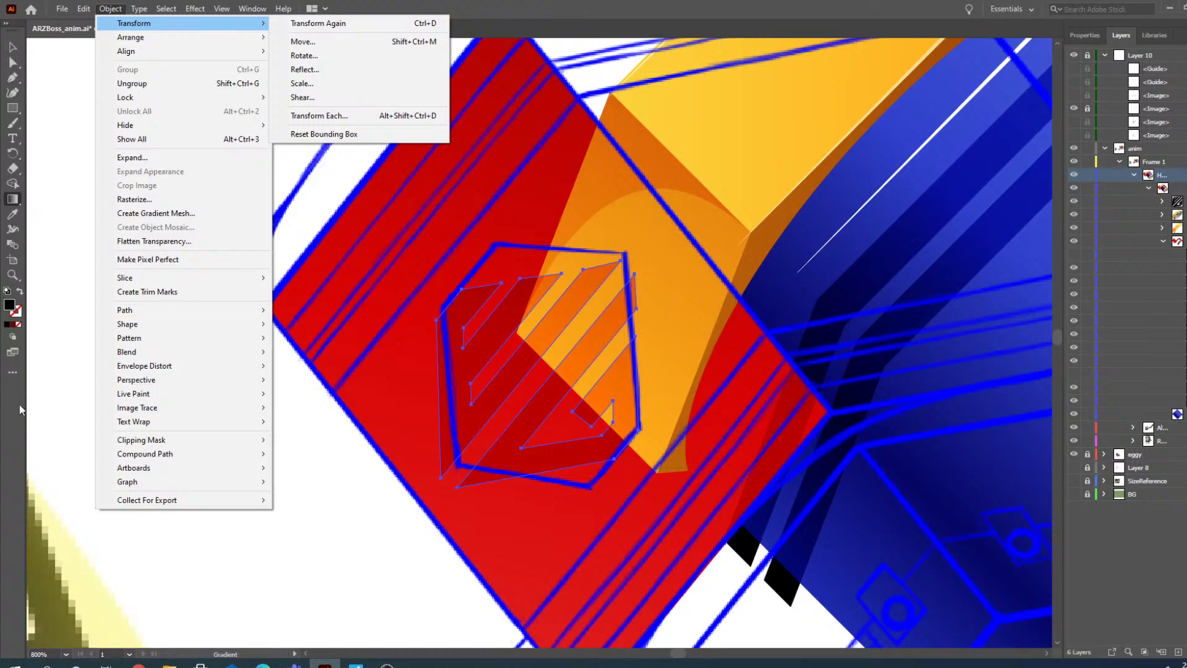
- Examine the complete list of tools, including the drawing, painting and modifying sections, for a tool that shears
left_click(12, 372)
left_click(12, 372)
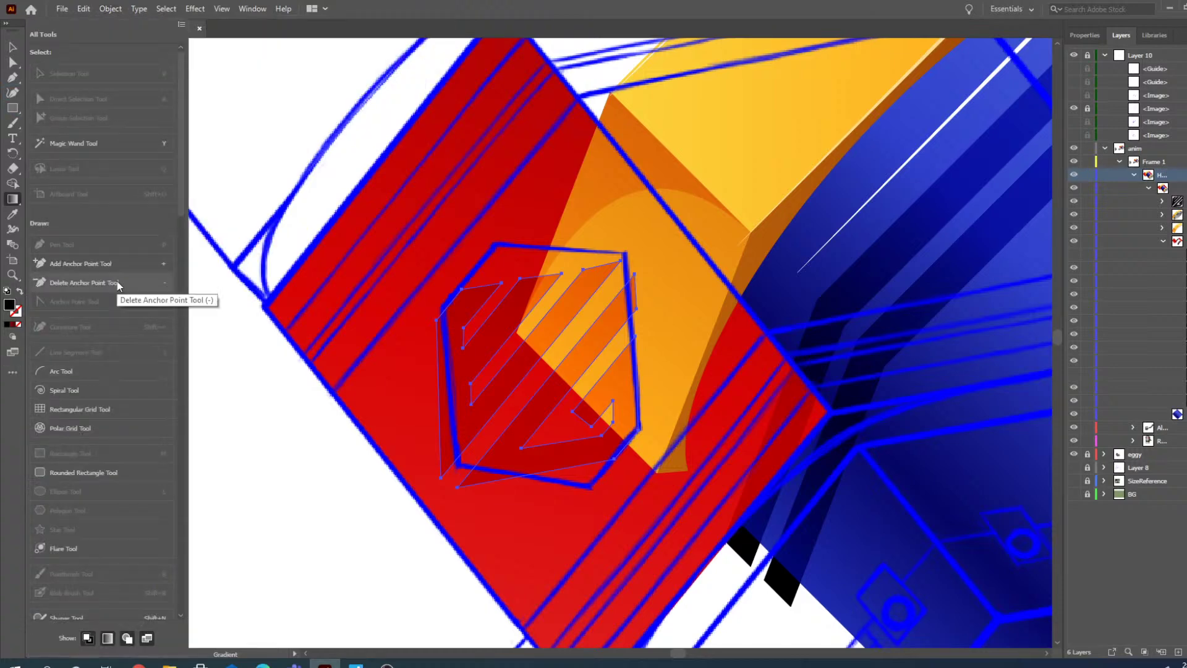
scroll(117, 281, "down", 10)
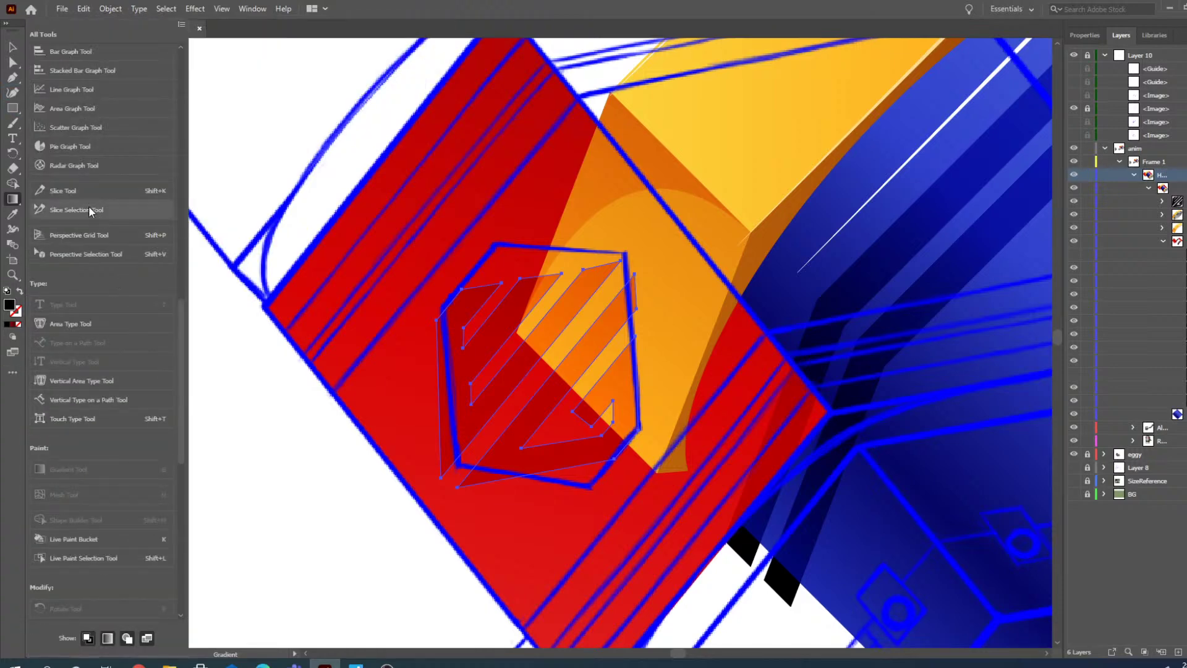
scroll(76, 258, "up", 8)
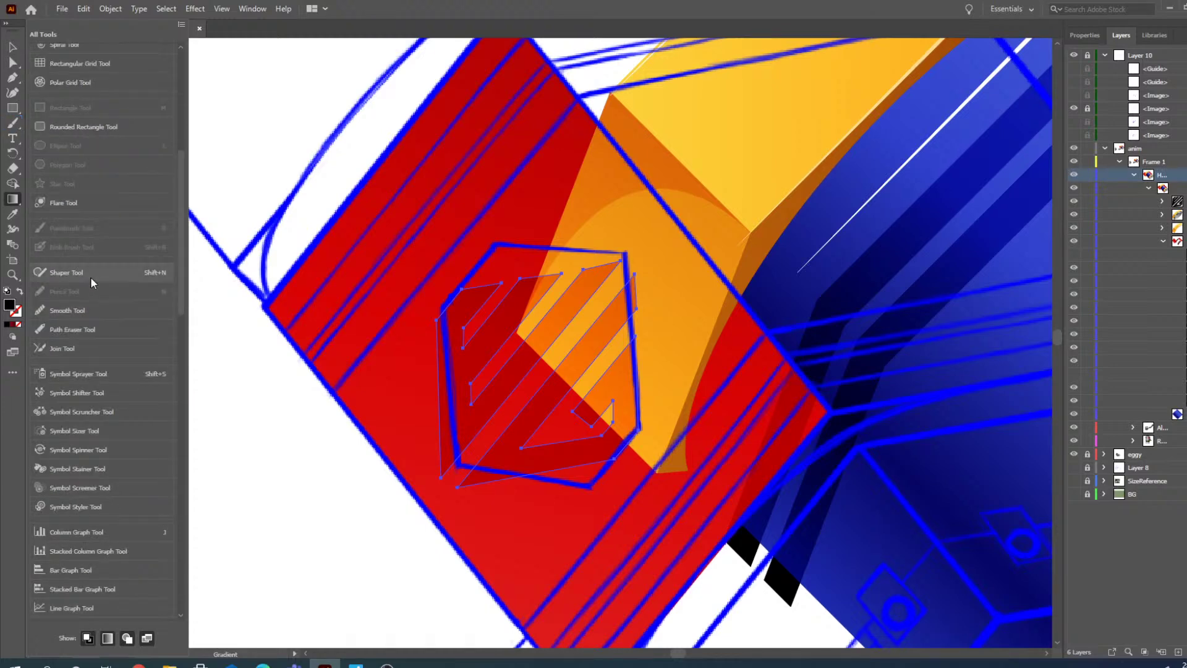
scroll(95, 295, "up", 6)
scroll(95, 295, "down", 10)
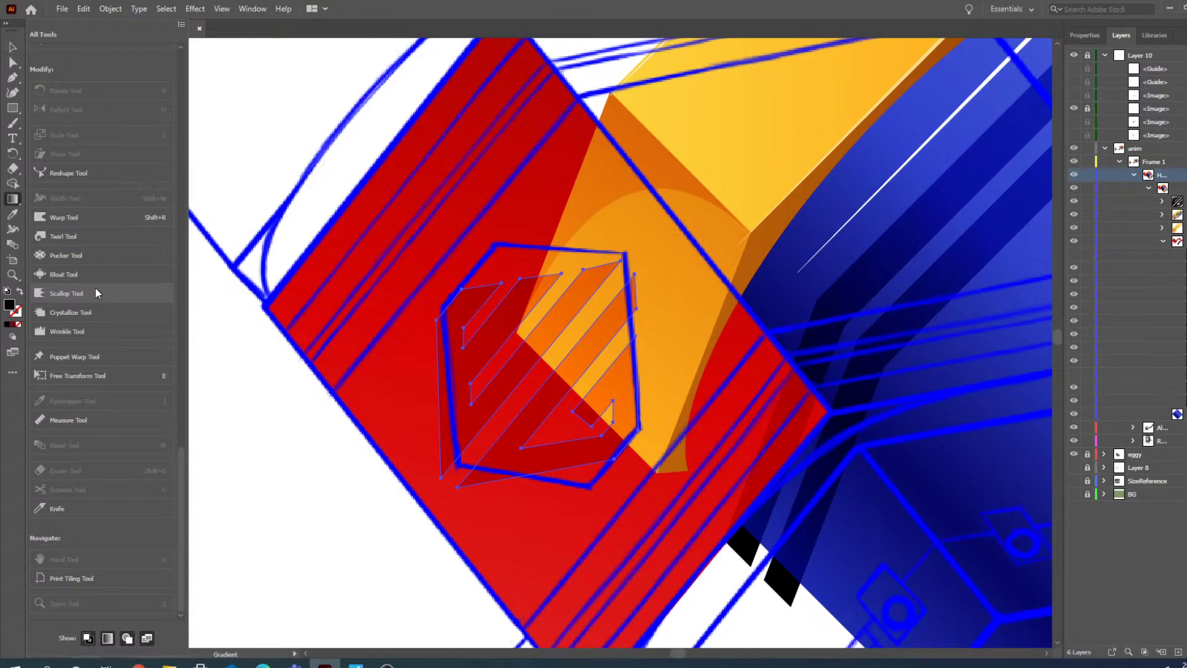
scroll(97, 424, "up", 3)
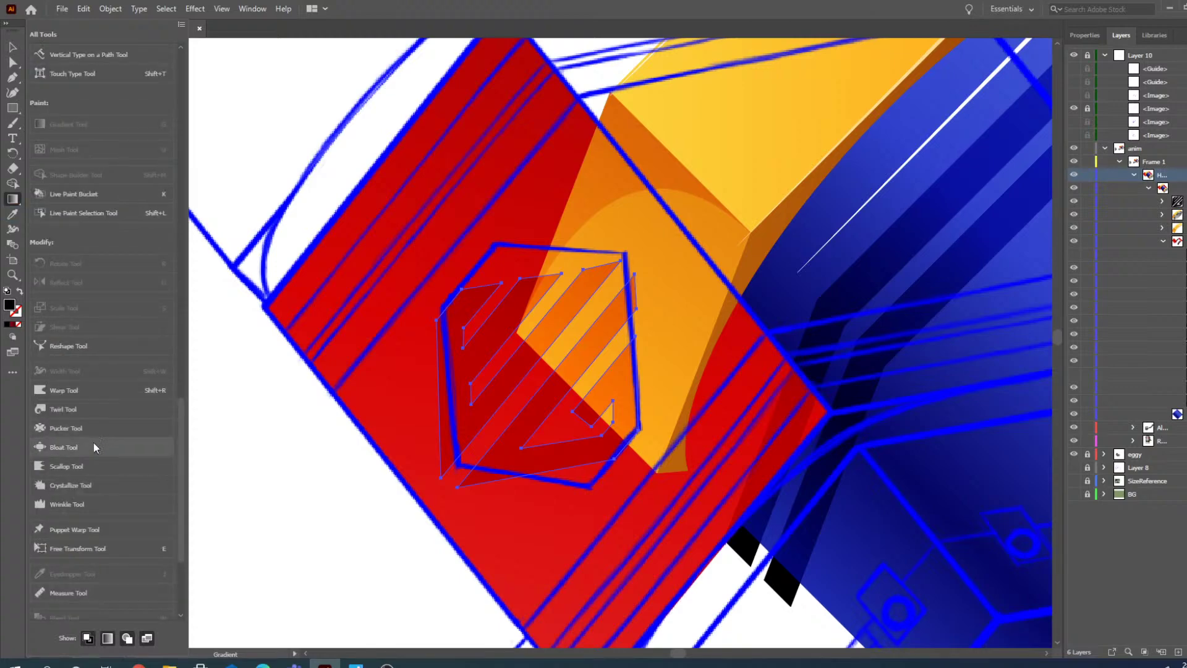
scroll(120, 438, "up", 3)
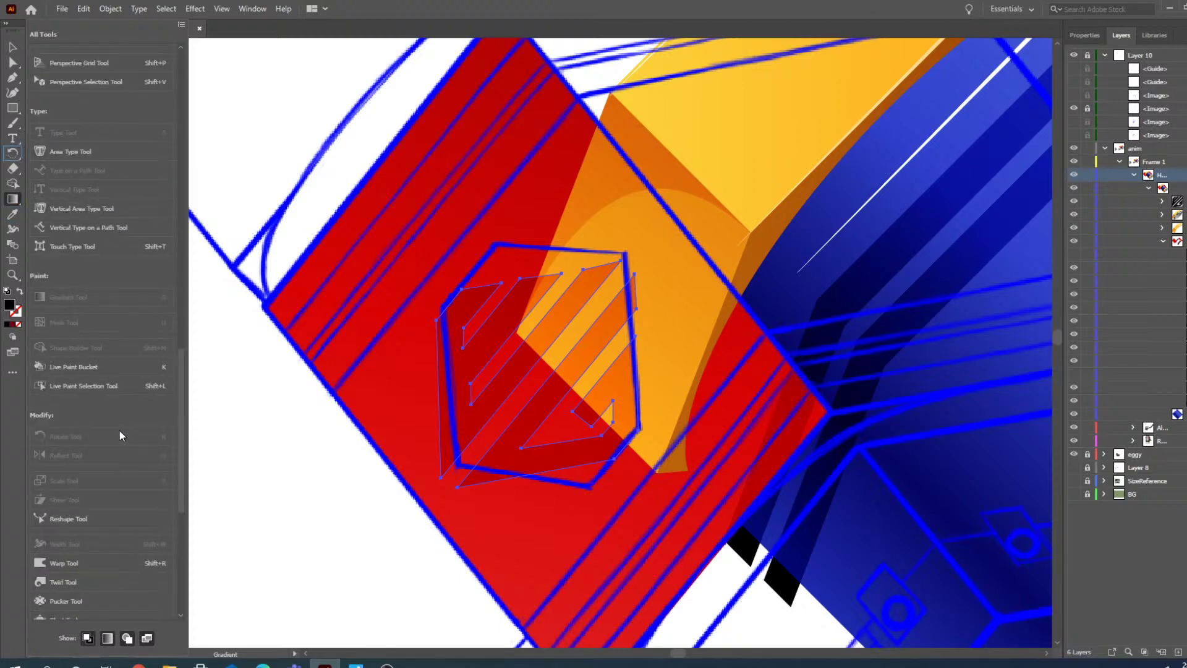
scroll(118, 426, "up", 5)
scroll(116, 423, "up", 6)
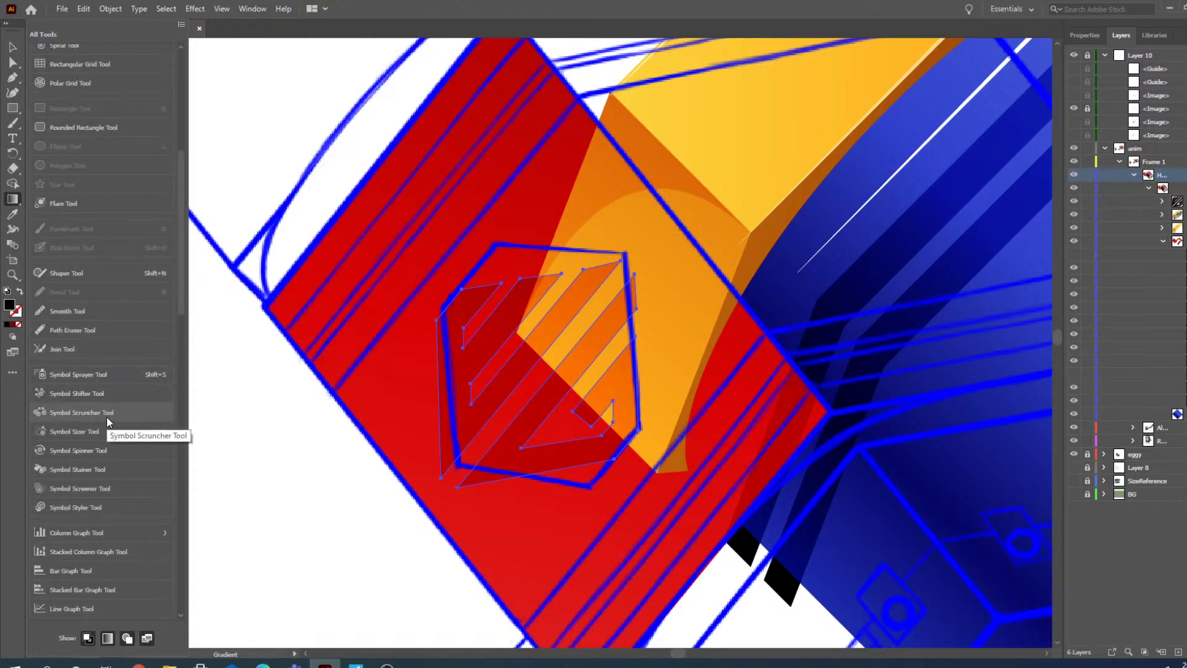
scroll(109, 485, "up", 5)
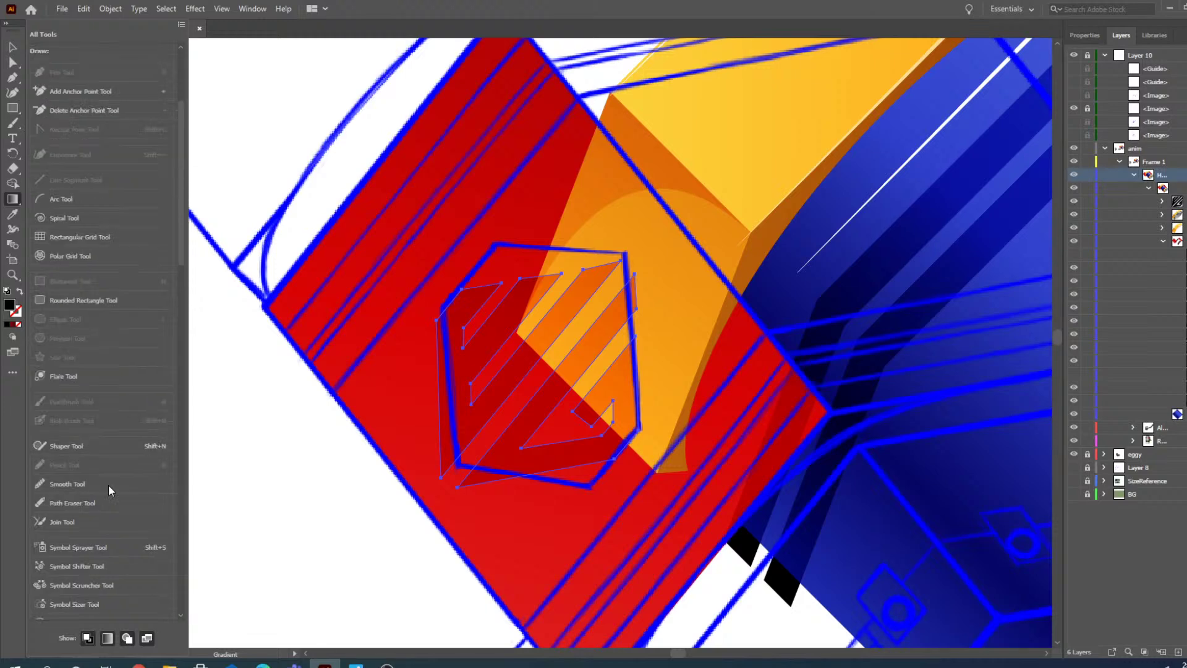
left_click(108, 412)
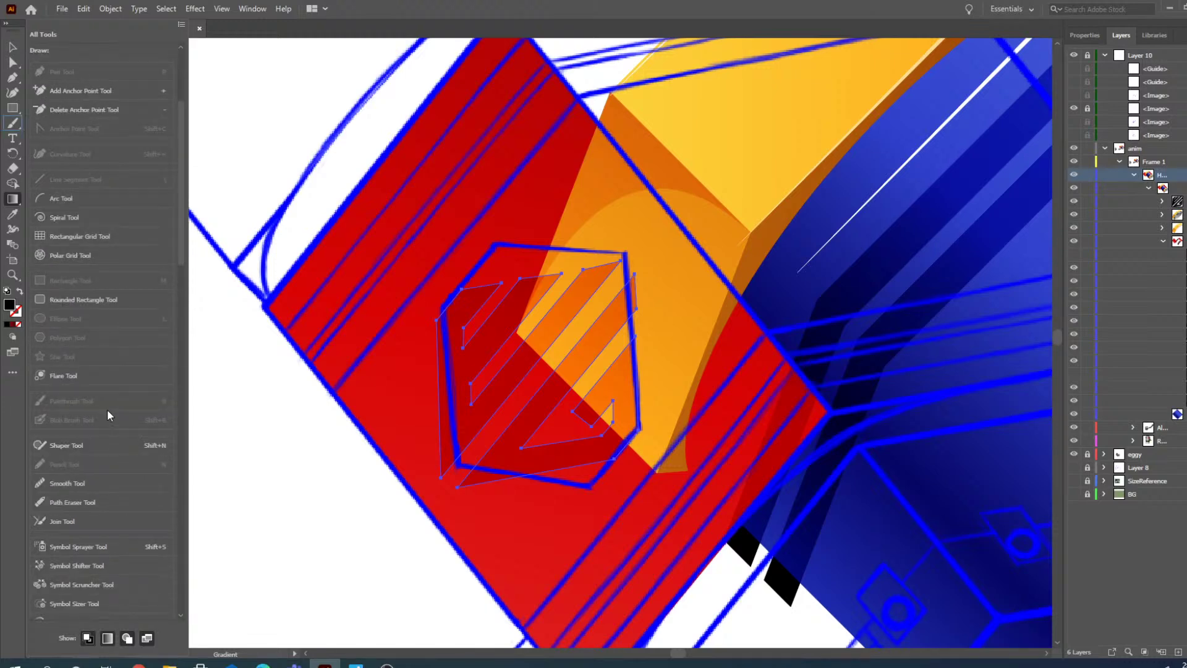
scroll(105, 379, "down", 5)
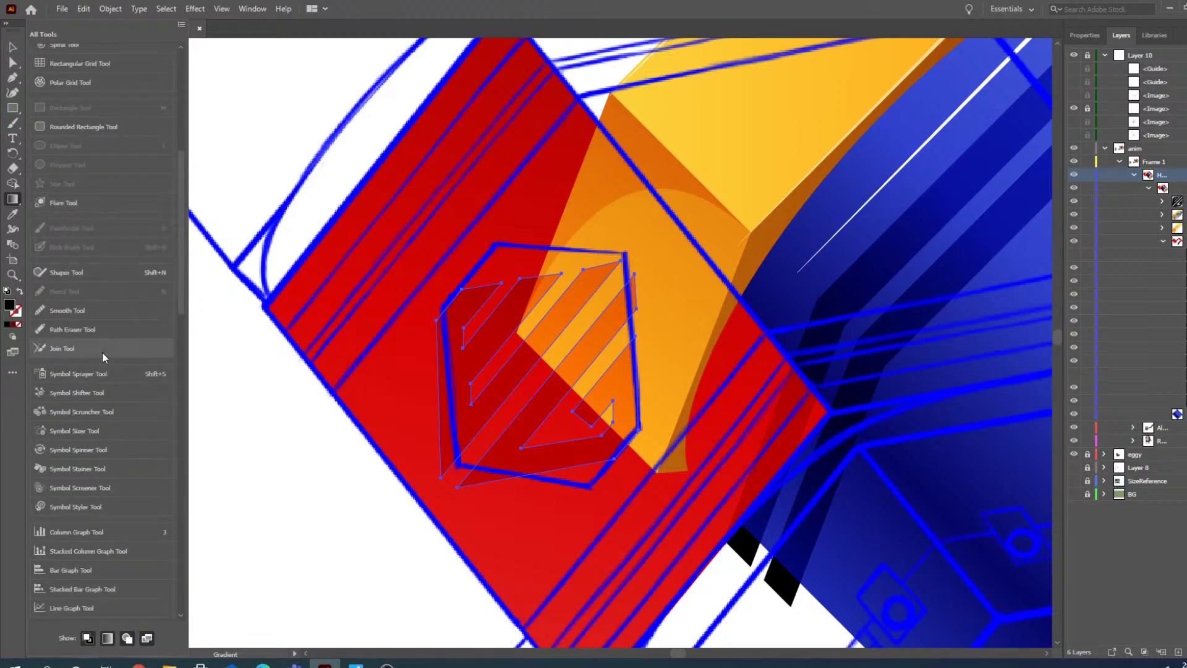
scroll(94, 360, "down", 10)
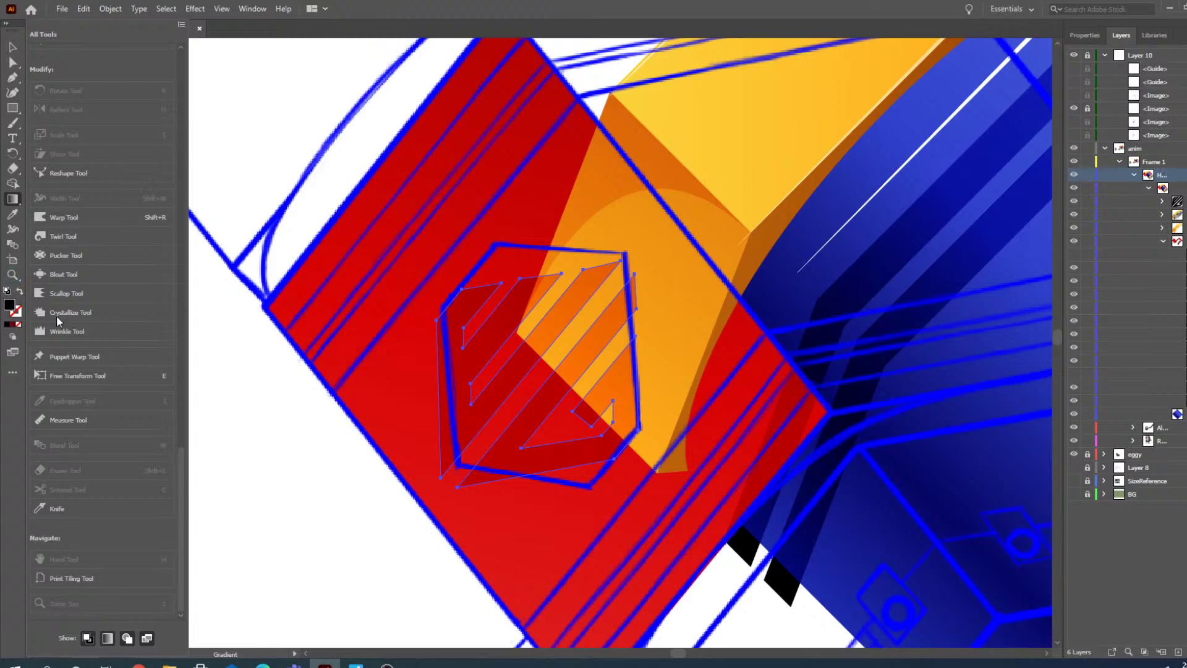
- Search Adobe Stock for "shear" and clear the search text
left_click(1077, 9)
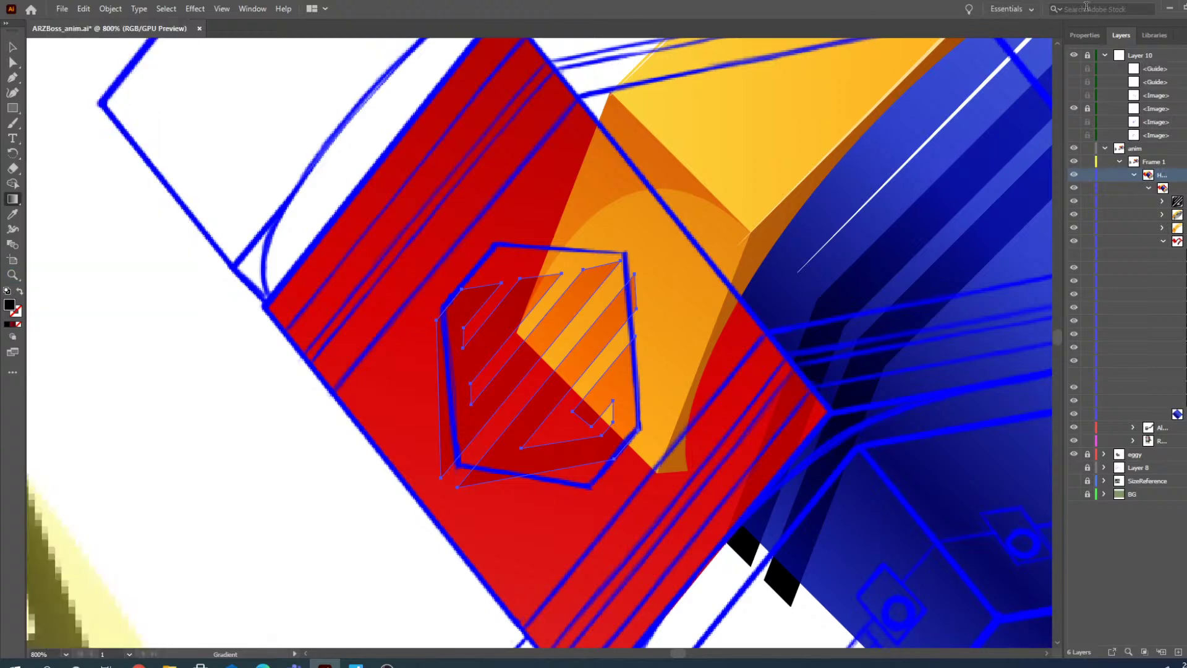
left_click(1074, 8)
type("shear")
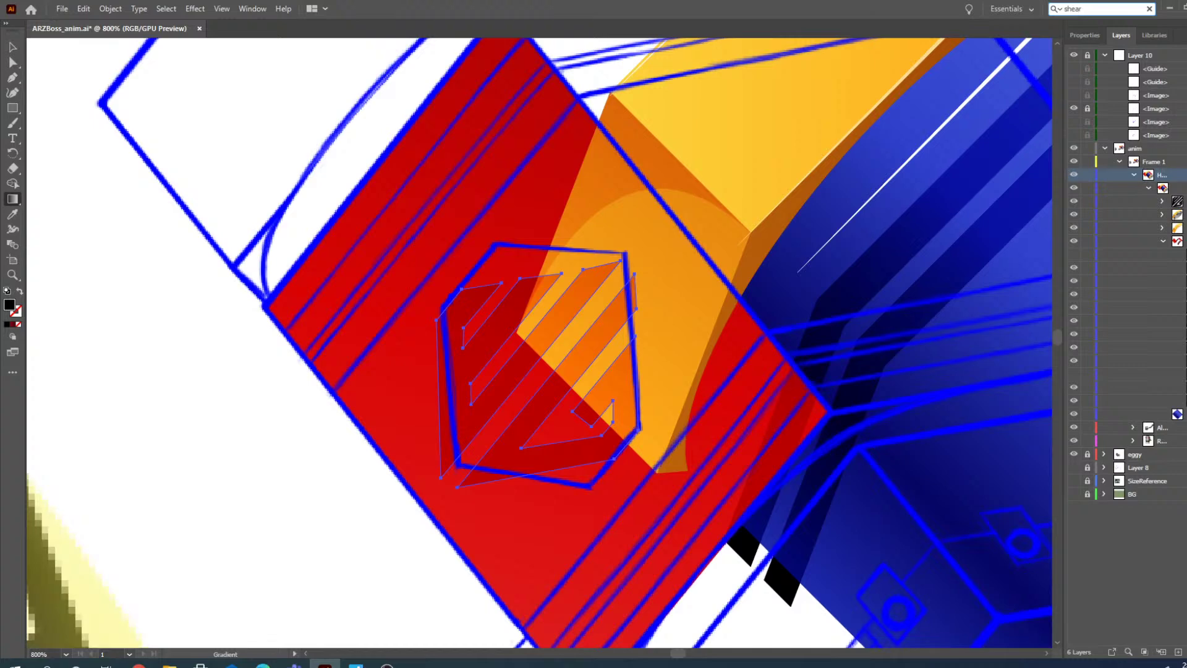
key("Return")
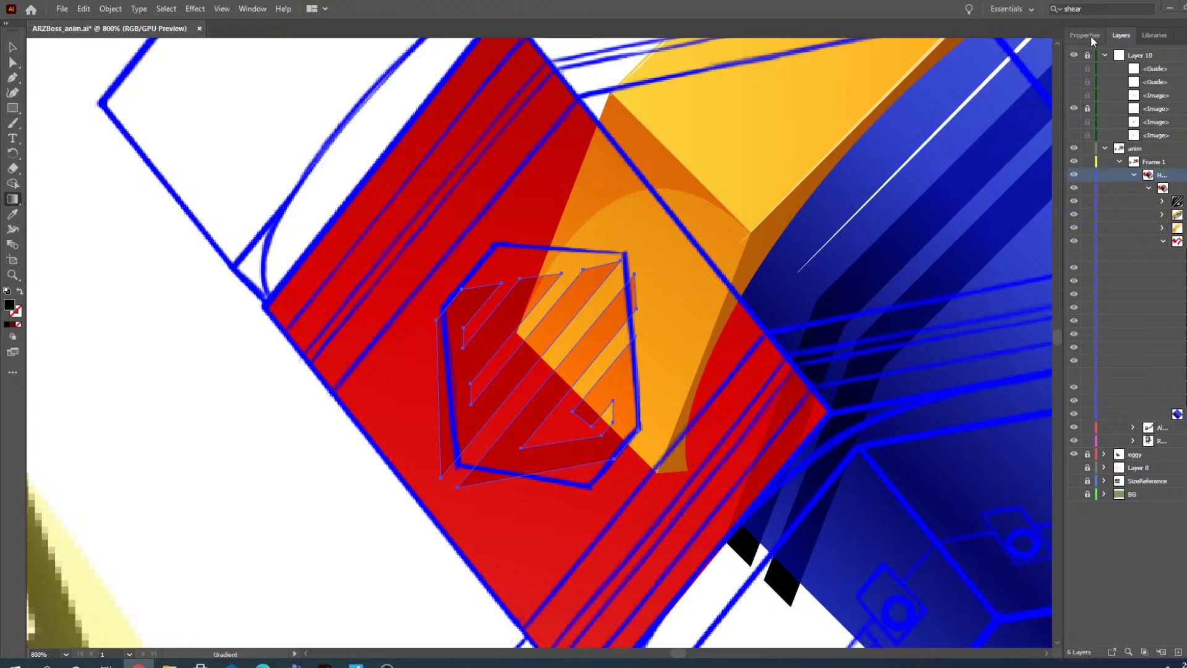
left_click(1097, 8)
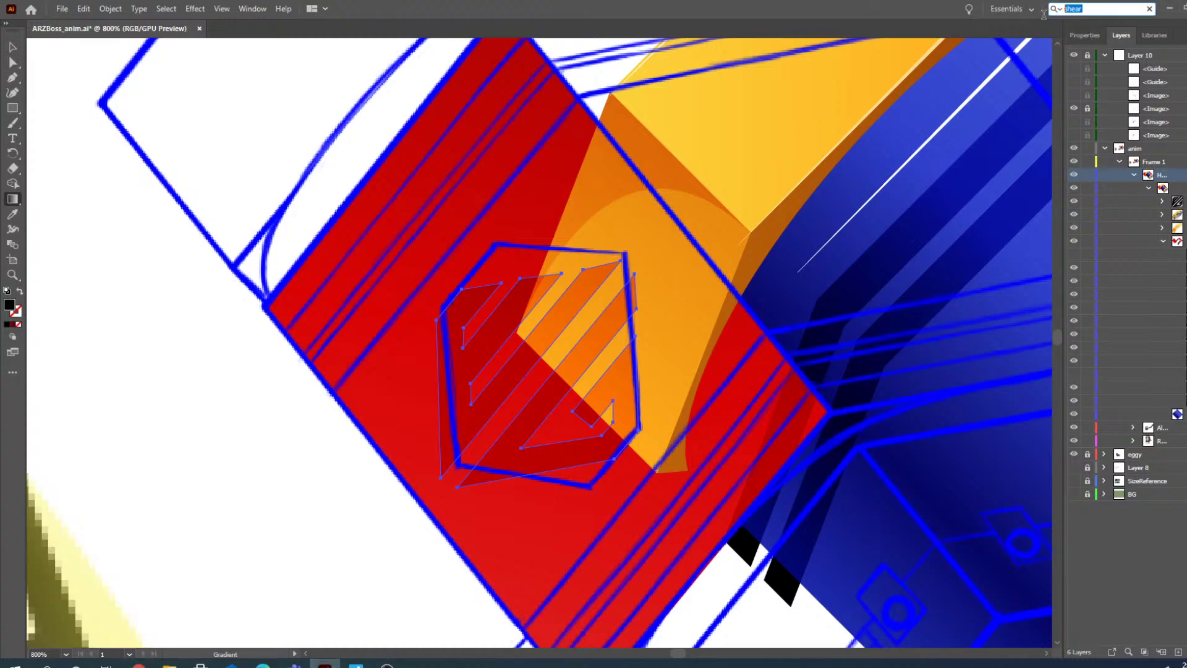
left_click(1150, 9)
- Go through the complete tool list again and locate the Shear Tool among the modifying tools
left_click(15, 374)
scroll(131, 435, "up", 5)
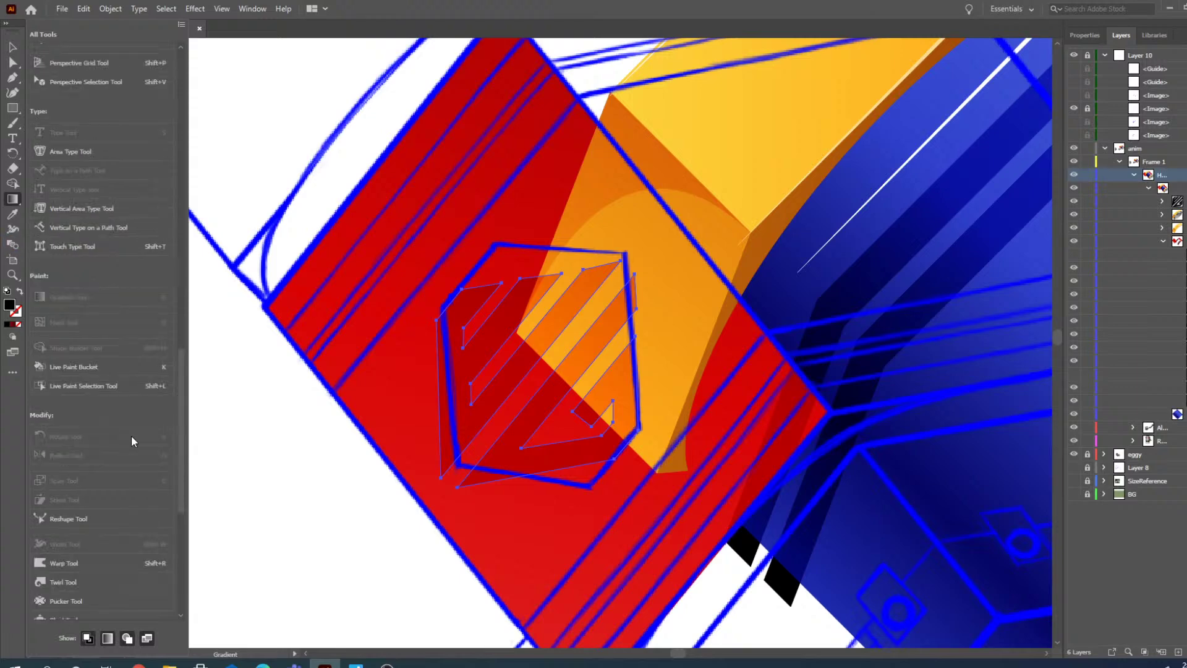
scroll(121, 421, "up", 5)
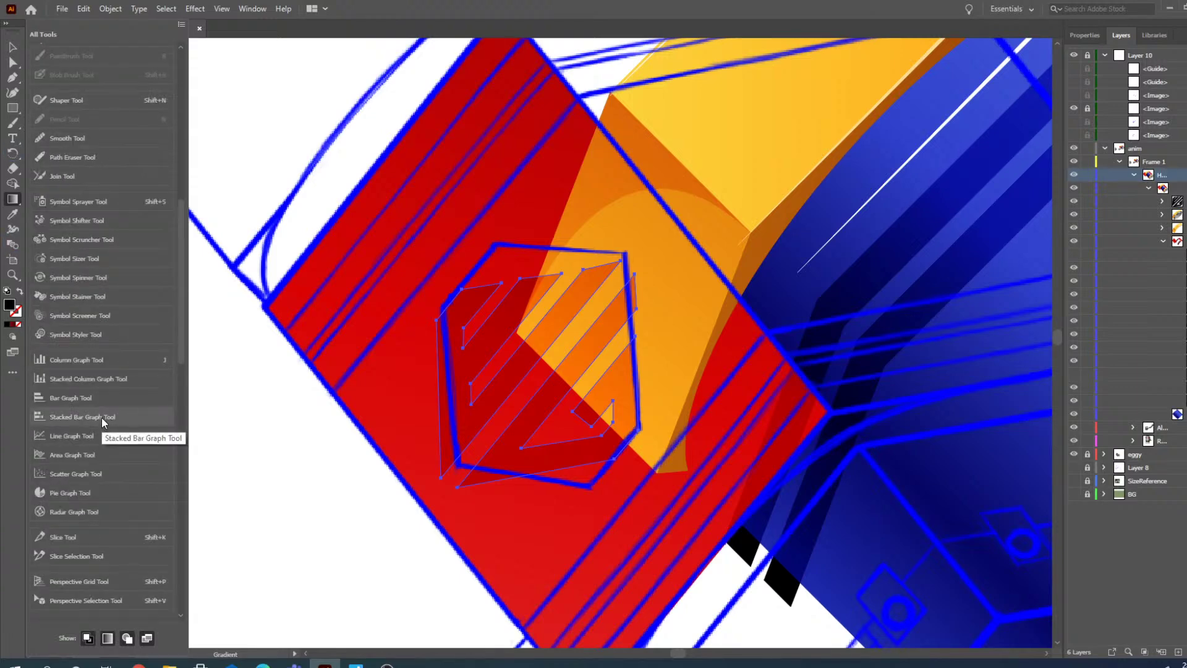
scroll(102, 417, "up", 3)
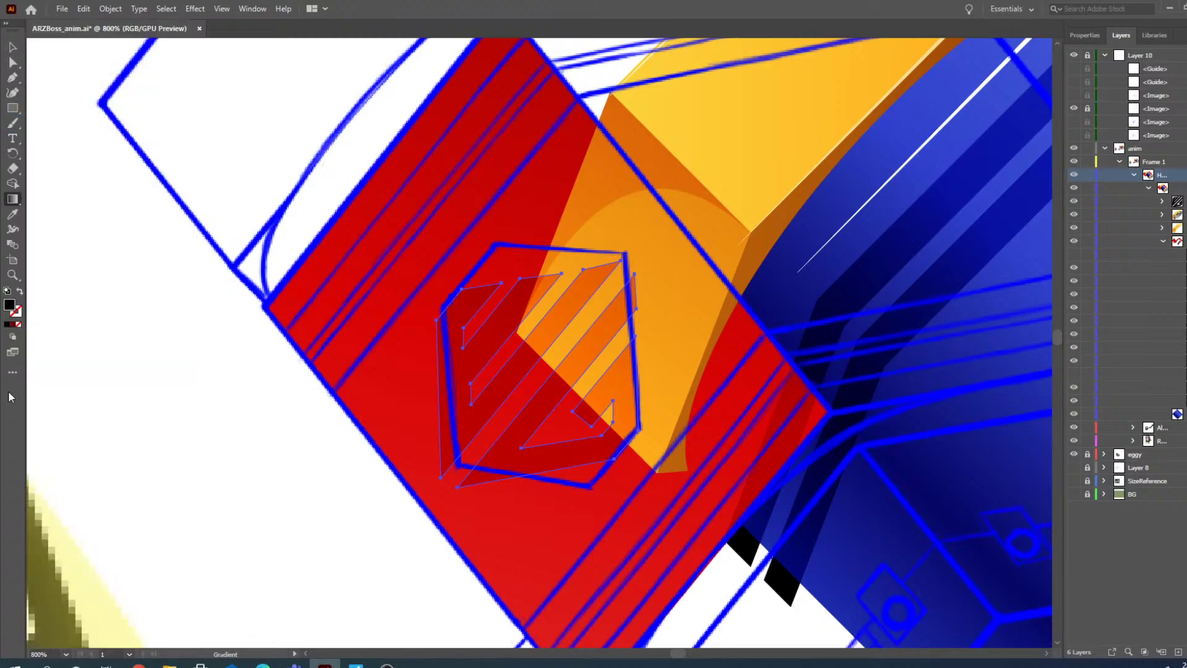
left_click(11, 373)
scroll(102, 322, "up", 6)
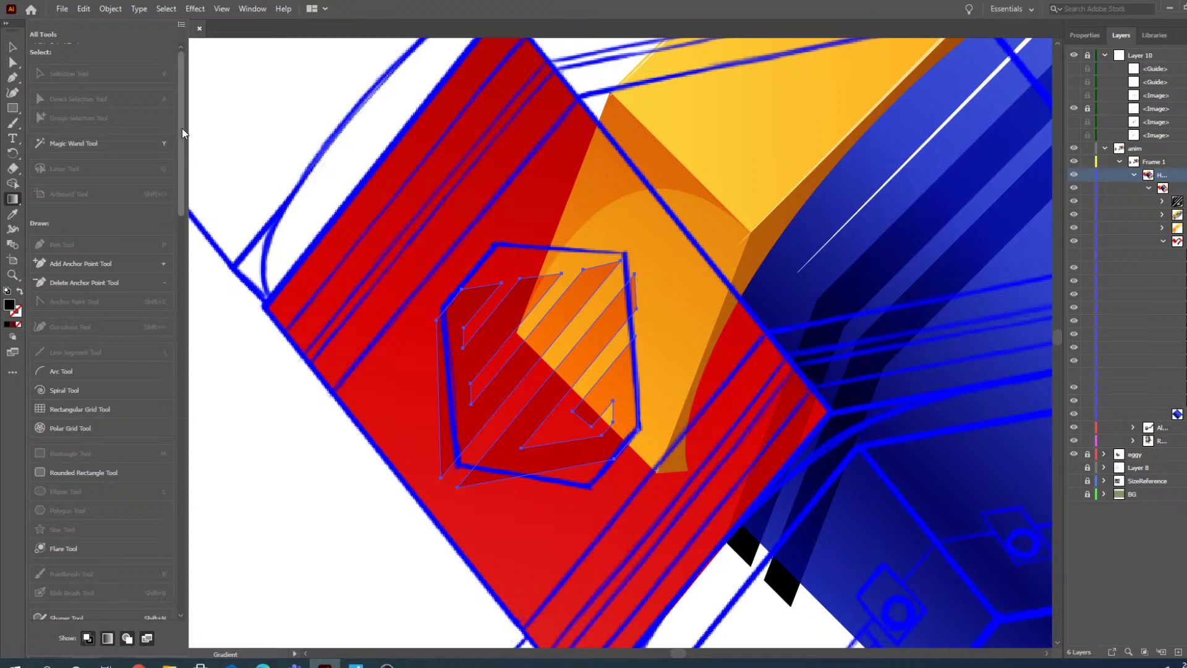
mouse_move(182, 129)
left_mouse_down()
mouse_move(182, 155)
mouse_move(183, 108)
left_mouse_up()
mouse_move(181, 99)
left_mouse_down()
mouse_move(180, 176)
mouse_move(190, 82)
mouse_move(179, 500)
mouse_move(183, 466)
left_mouse_up()
left_click_drag(183, 465, 215, 253)
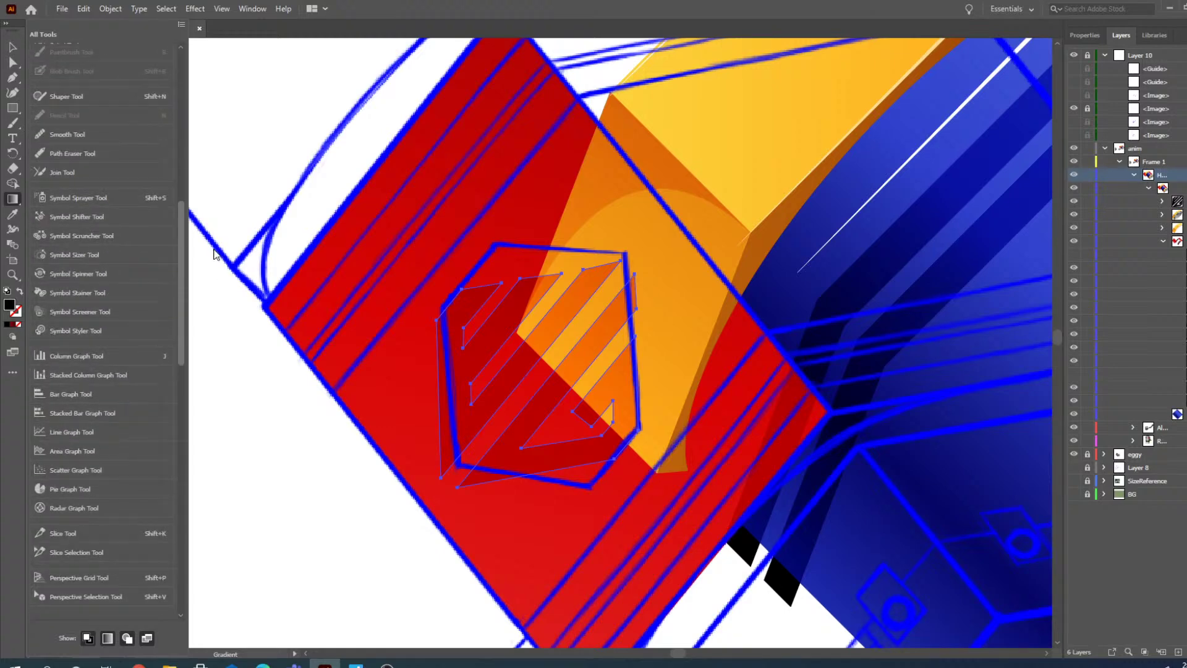
mouse_move(215, 253)
left_mouse_down()
mouse_move(210, 300)
mouse_move(199, 205)
mouse_move(174, 504)
left_mouse_up()
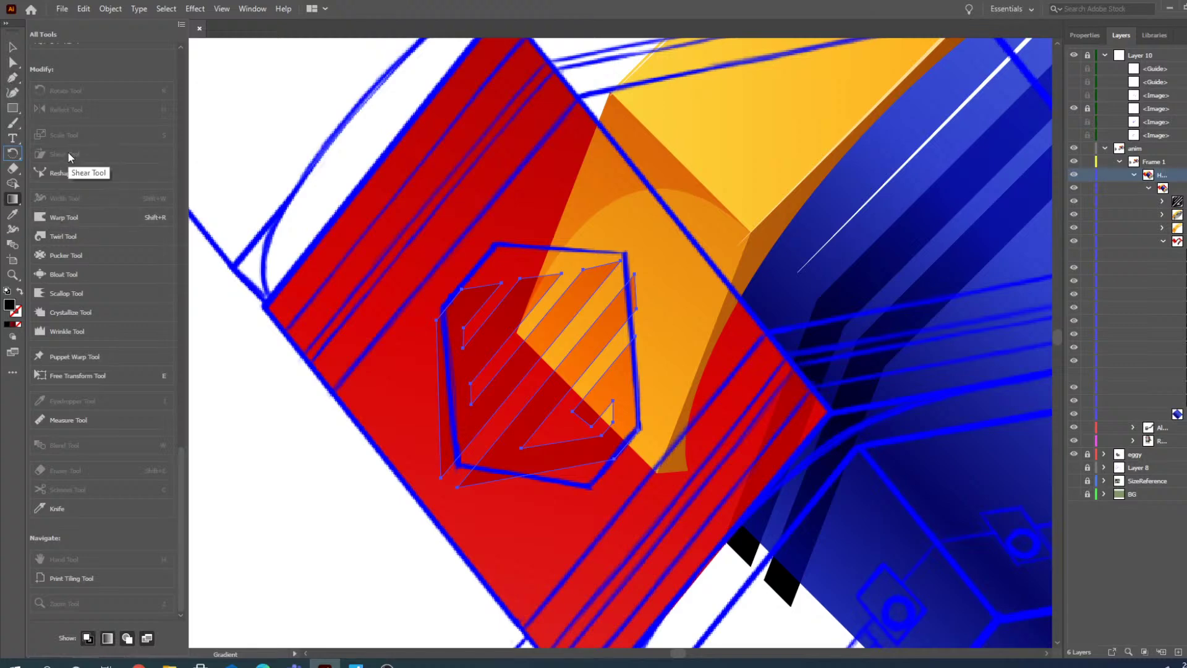
- Slant the emblem upward with the Shear Tool to follow the sketched hexagon, and move it slightly up and right into the outline
left_click(19, 168)
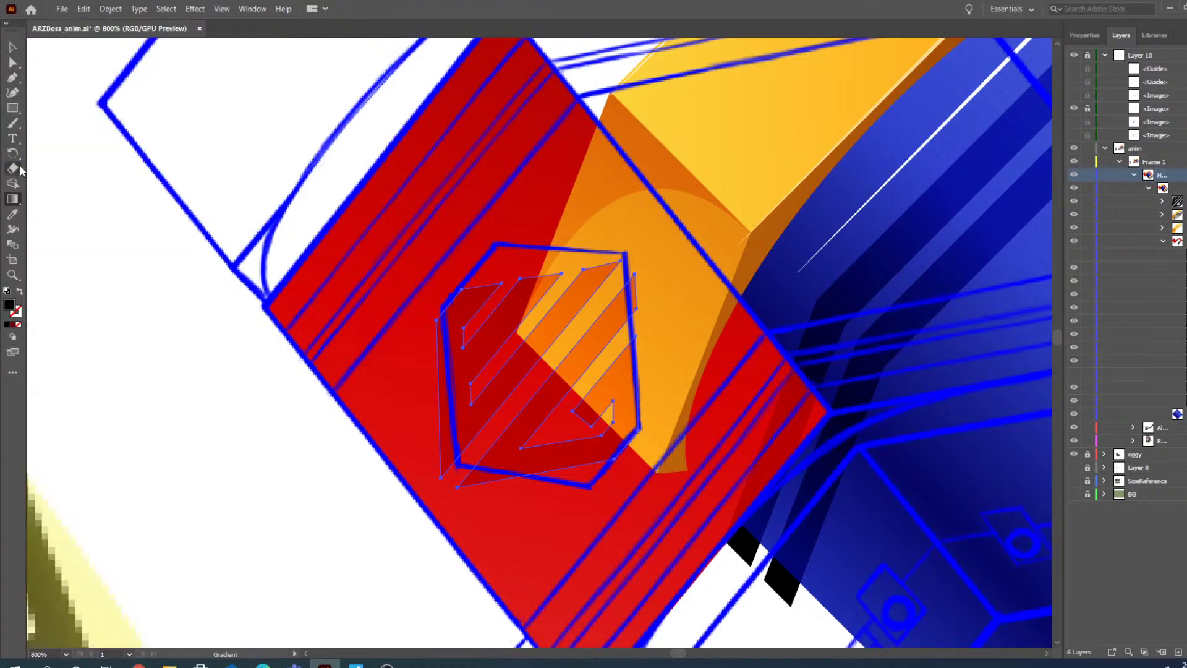
left_click(15, 275)
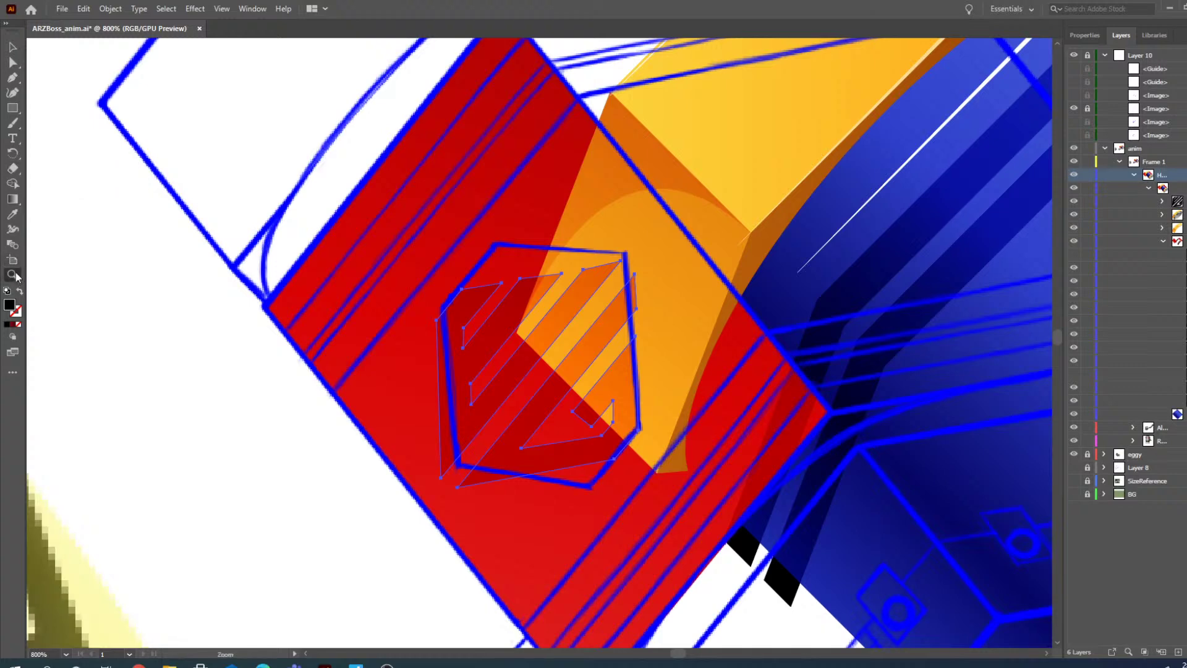
left_click(13, 140)
left_click(14, 127)
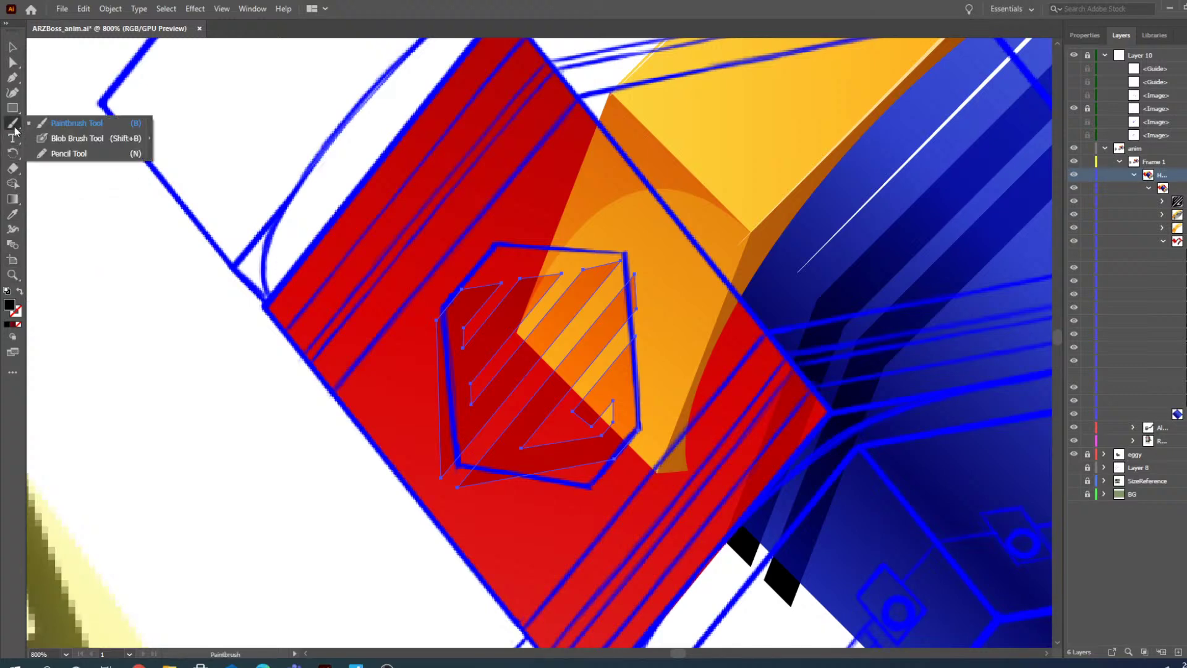
left_click(13, 110)
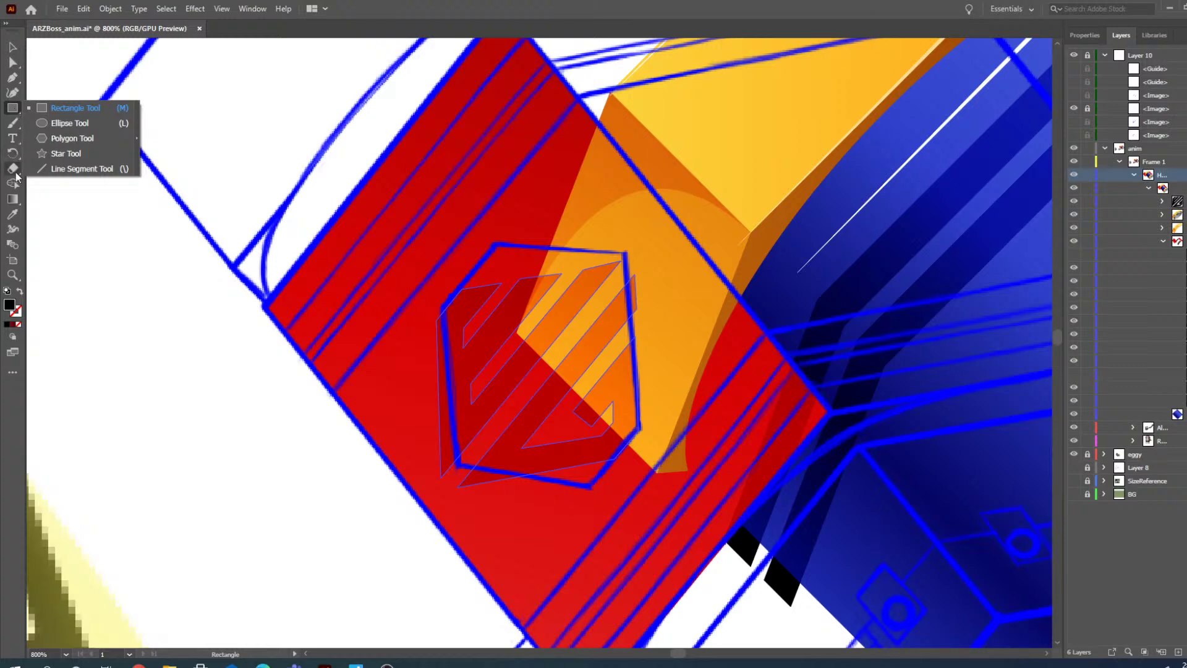
left_click(15, 173)
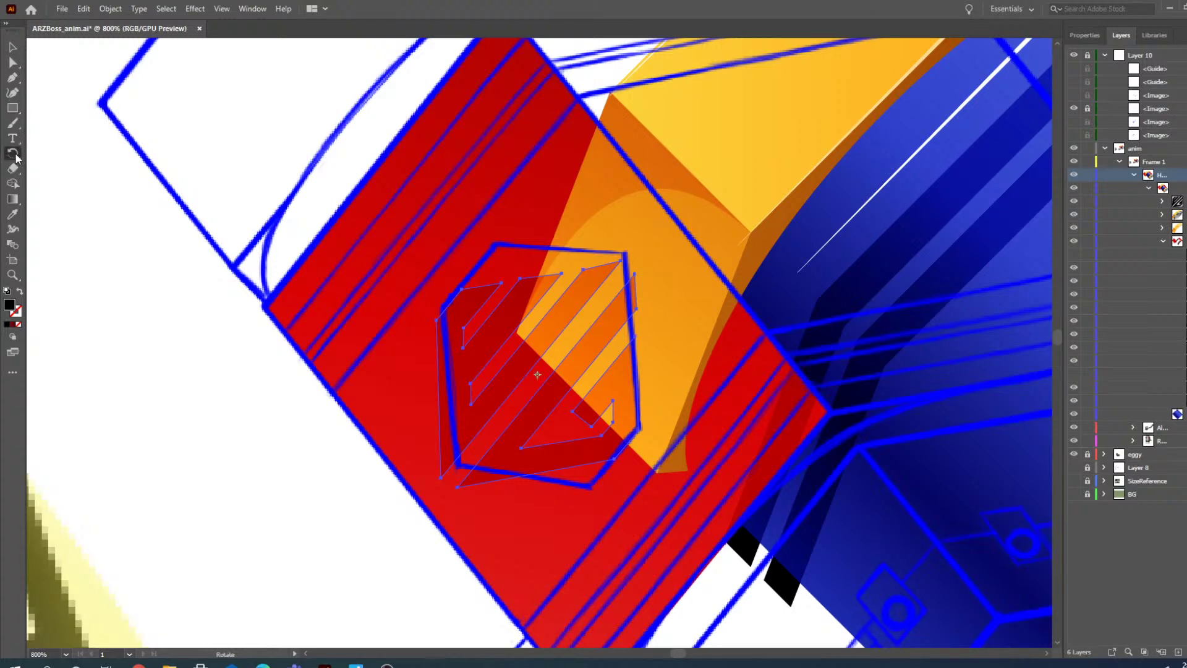
left_click(13, 152)
left_click(65, 198)
left_click_drag(483, 307, 491, 270)
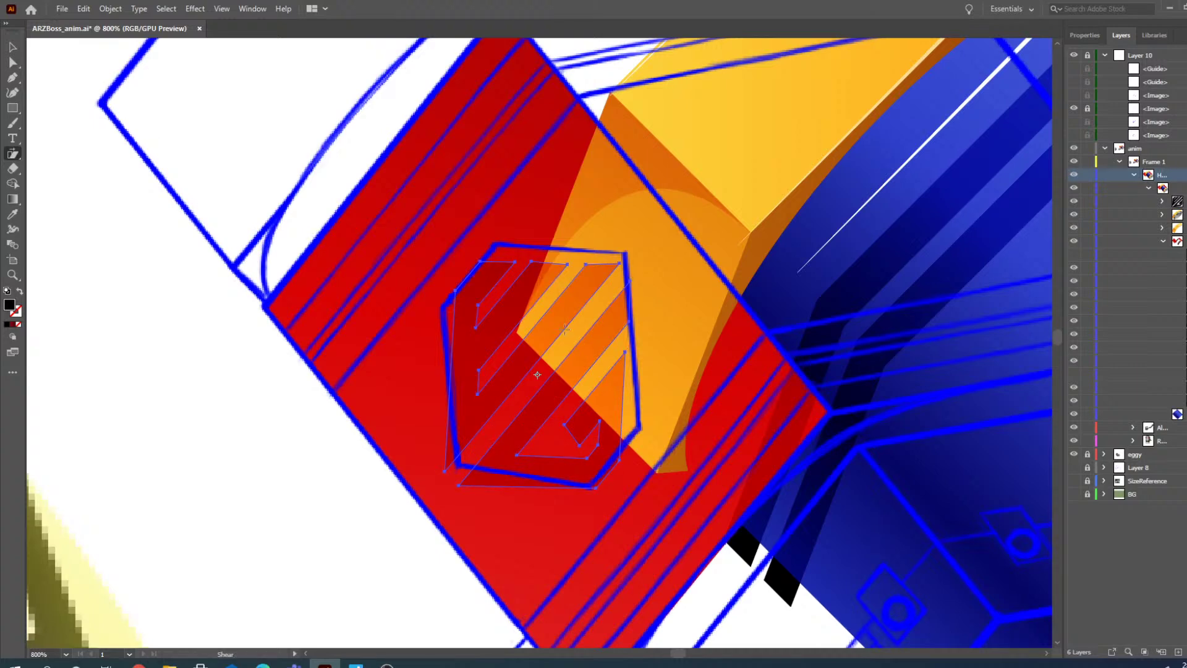
left_click(12, 47)
left_click_drag(547, 328, 552, 317)
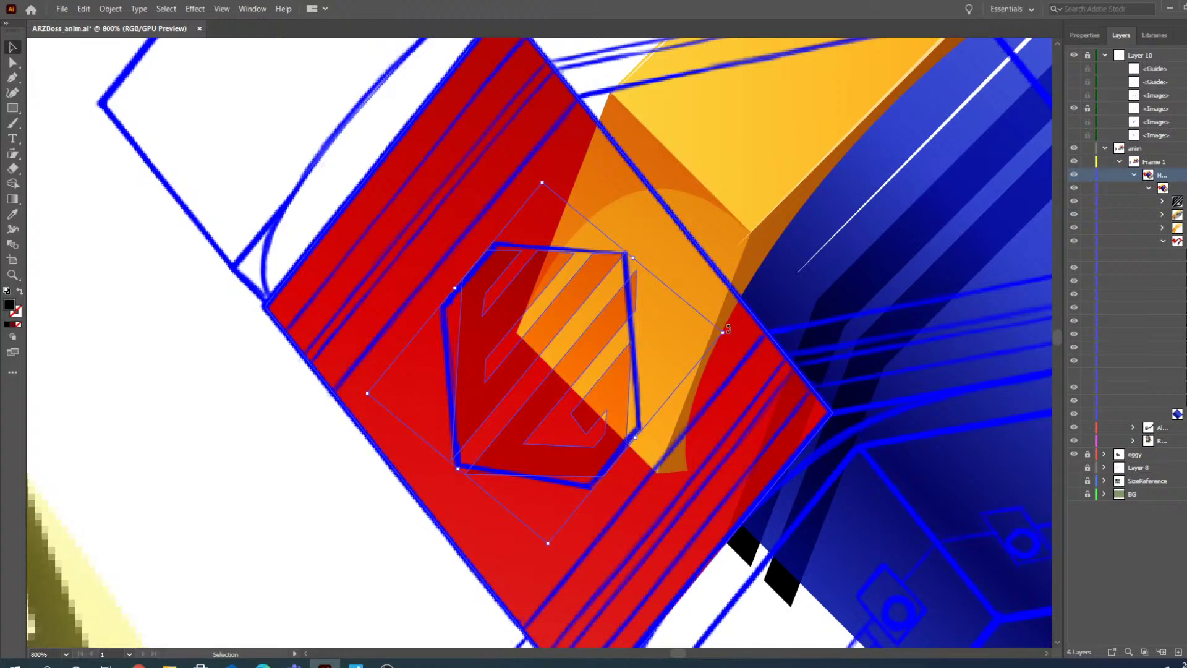
- Shear the emblem slightly further about its centre with the Shear Tool to match the sketched hexagon outline
left_click(12, 153)
mouse_move(476, 289)
left_mouse_down()
mouse_move(474, 303)
mouse_move(472, 289)
left_mouse_up()
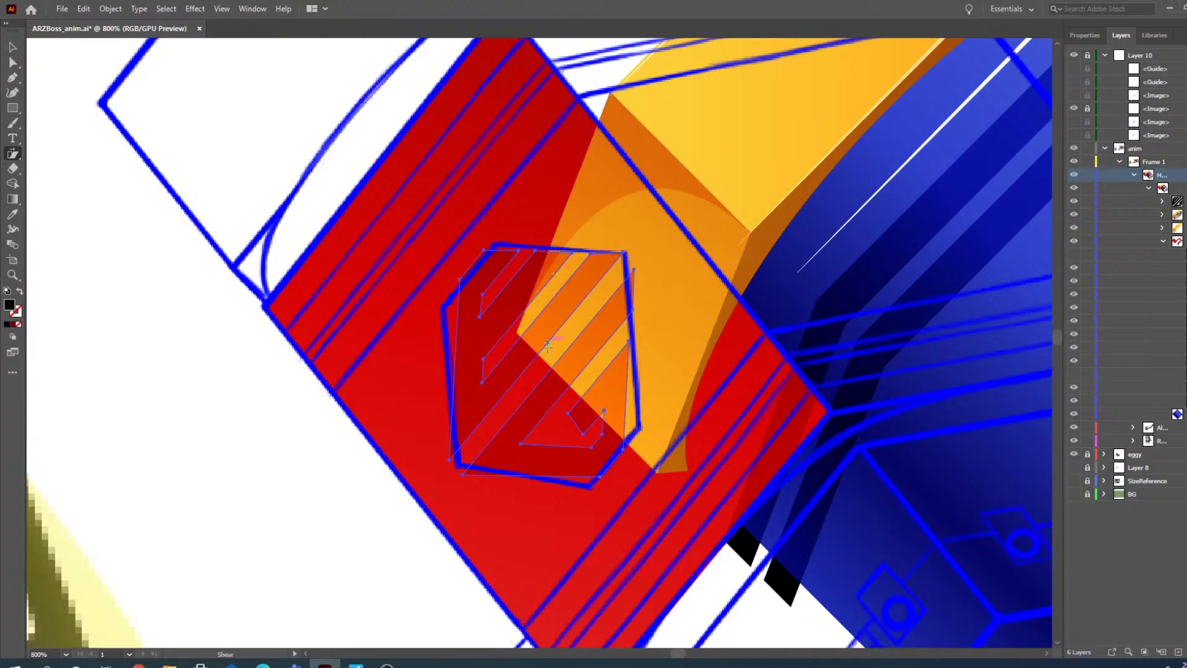
left_click(541, 364, "alt")
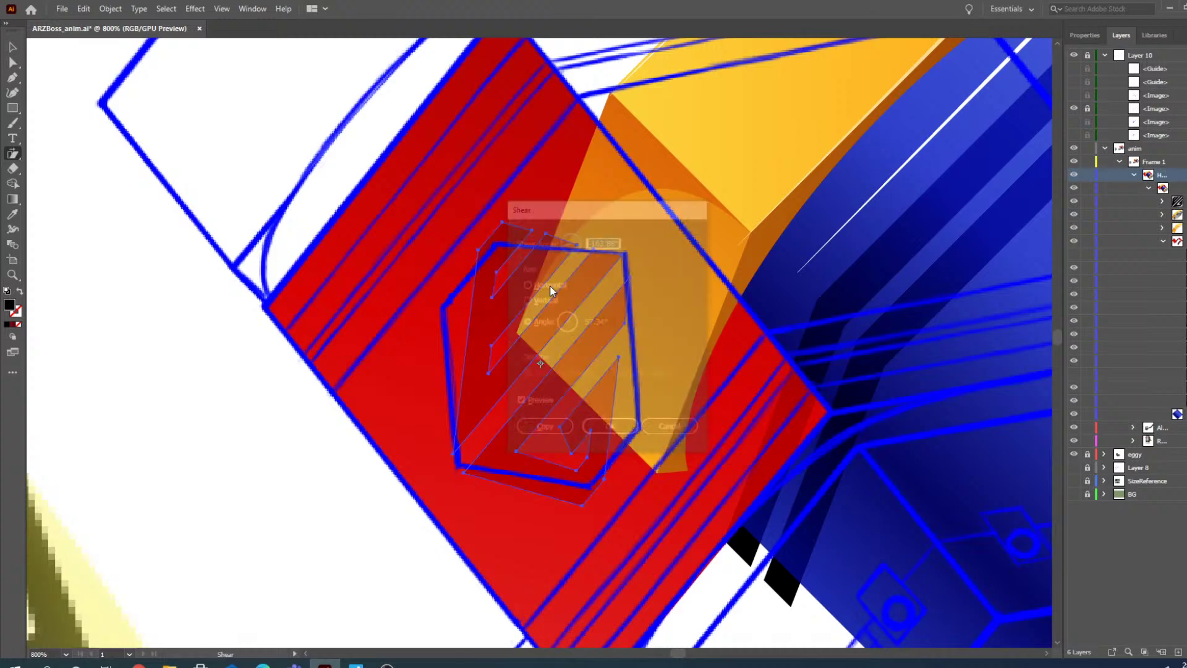
left_click(671, 429)
left_click_drag(543, 260, 546, 254)
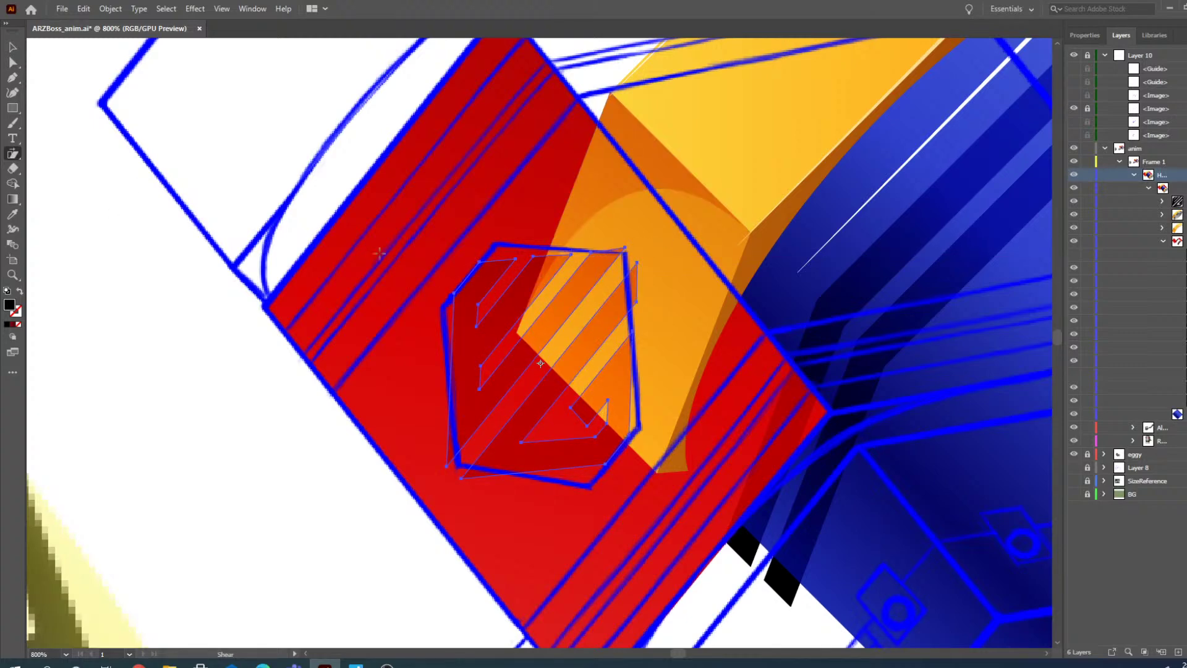
- Try moving the lower-left anchor point of the emblem's lower piece onto the hexagon outline, undoing each attempt
left_click(13, 47)
scroll(526, 463, "up", 1)
left_click(13, 275)
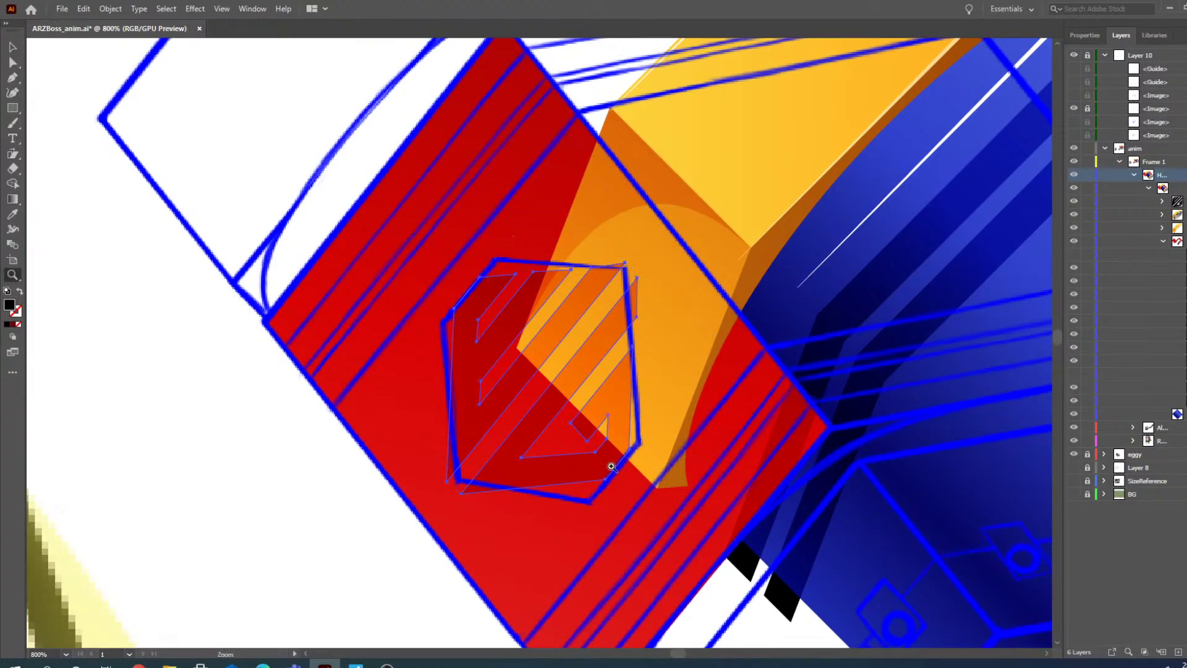
left_click(525, 454)
left_click(585, 329)
left_click(14, 50)
left_click(10, 61)
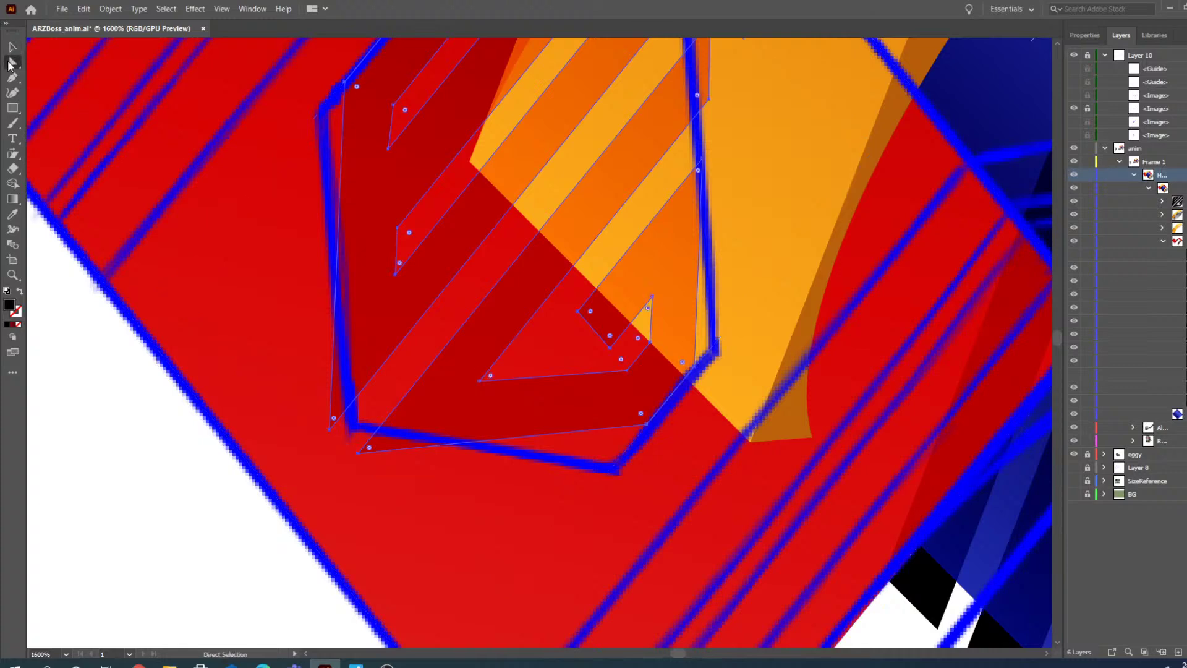
left_click(357, 453)
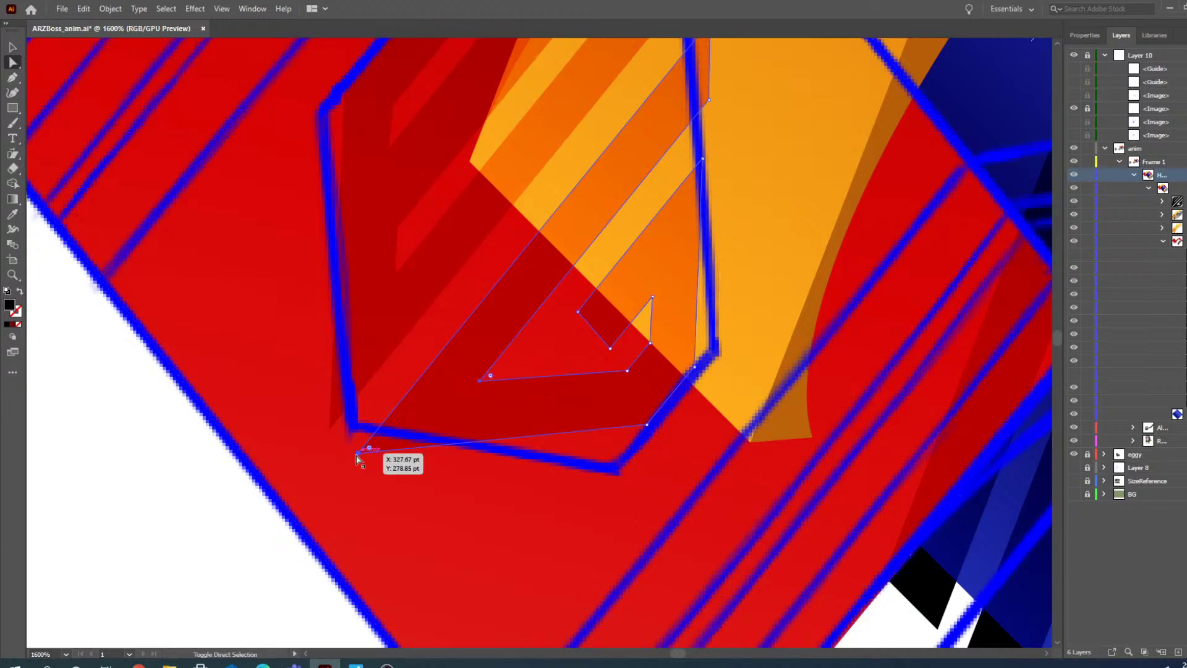
left_click_drag(358, 451, 373, 427)
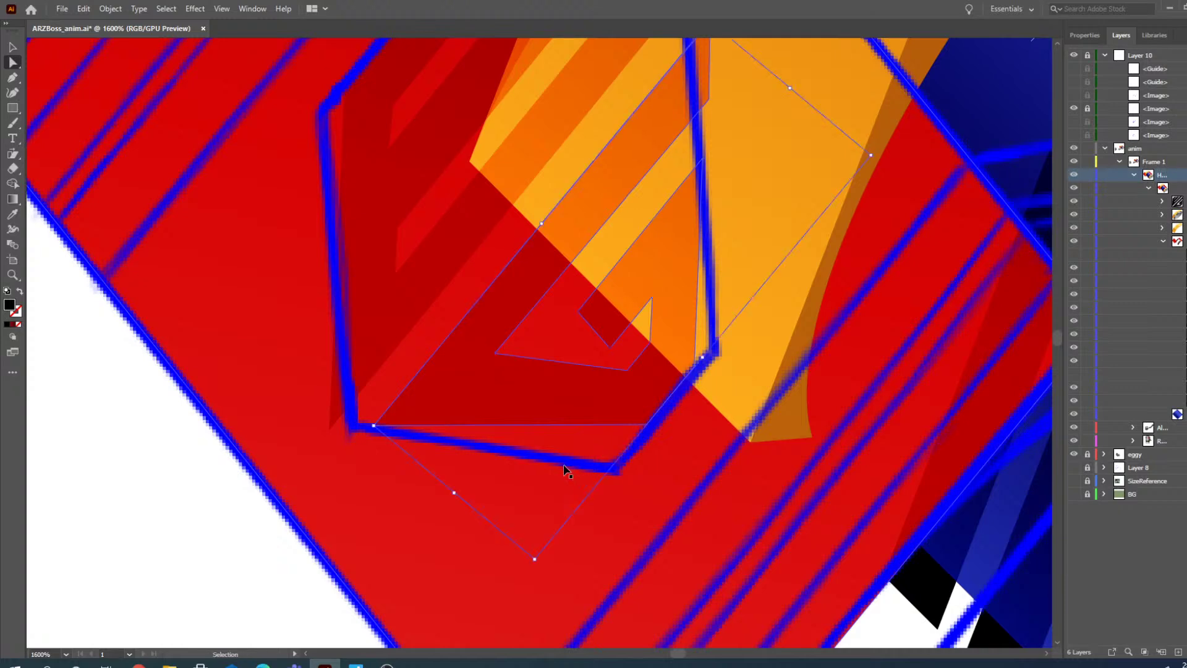
key("ctrl+z")
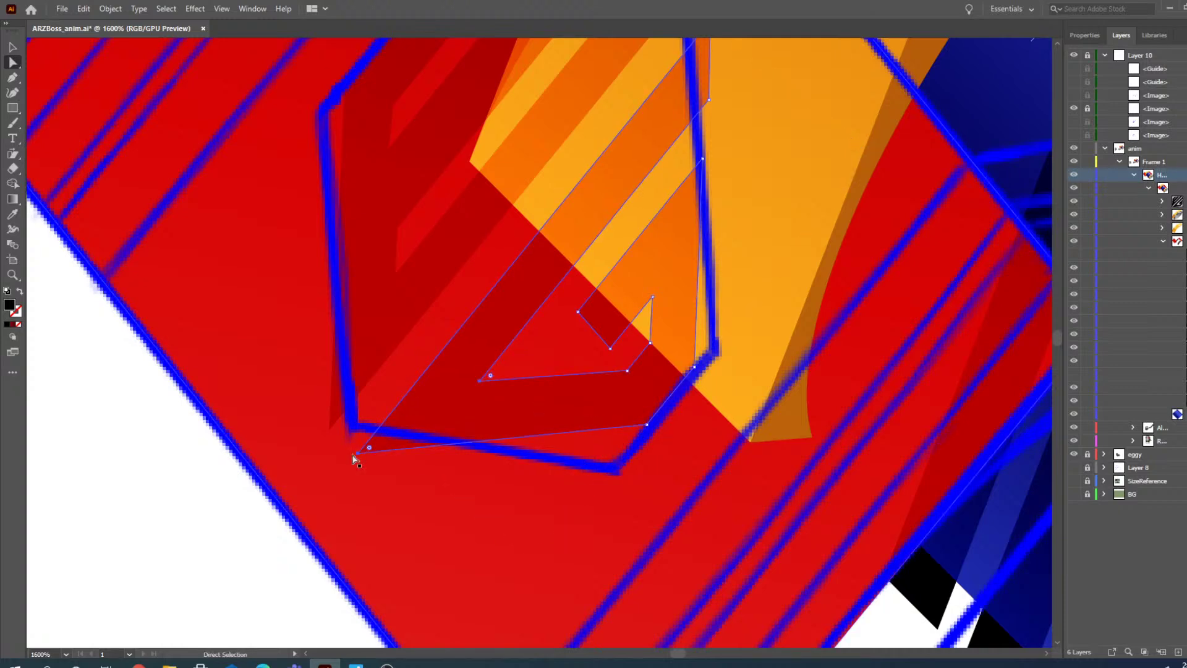
left_click_drag(358, 456, 379, 430)
key("ctrl+z")
- Move the lower-left corner points of both emblem pieces, including the lower piece's inner notch, inside the hexagon outline
left_click(366, 477)
left_click(358, 454)
mouse_move(482, 391)
left_mouse_down()
mouse_move(498, 365)
mouse_move(488, 377)
left_mouse_up()
left_click(337, 420)
left_click_drag(331, 432, 353, 408)
- Pull the emblem's protruding upper-right tips in to the right edge of the hexagon outline
scroll(425, 539, "up", 6)
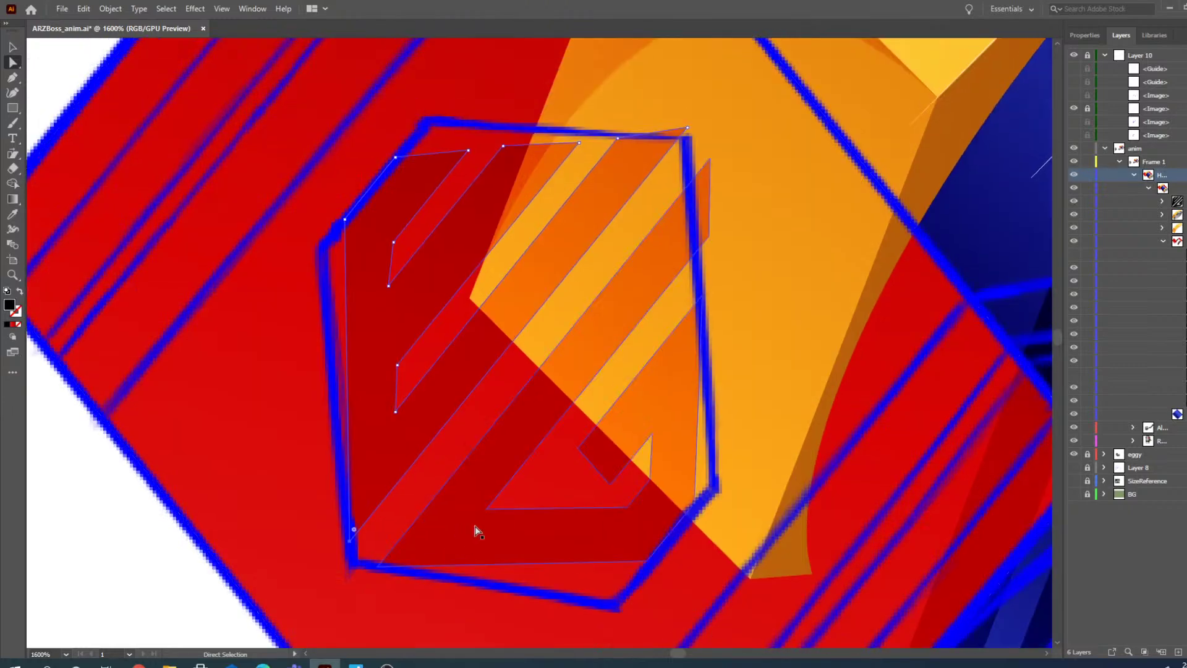
scroll(624, 266, "up", 1)
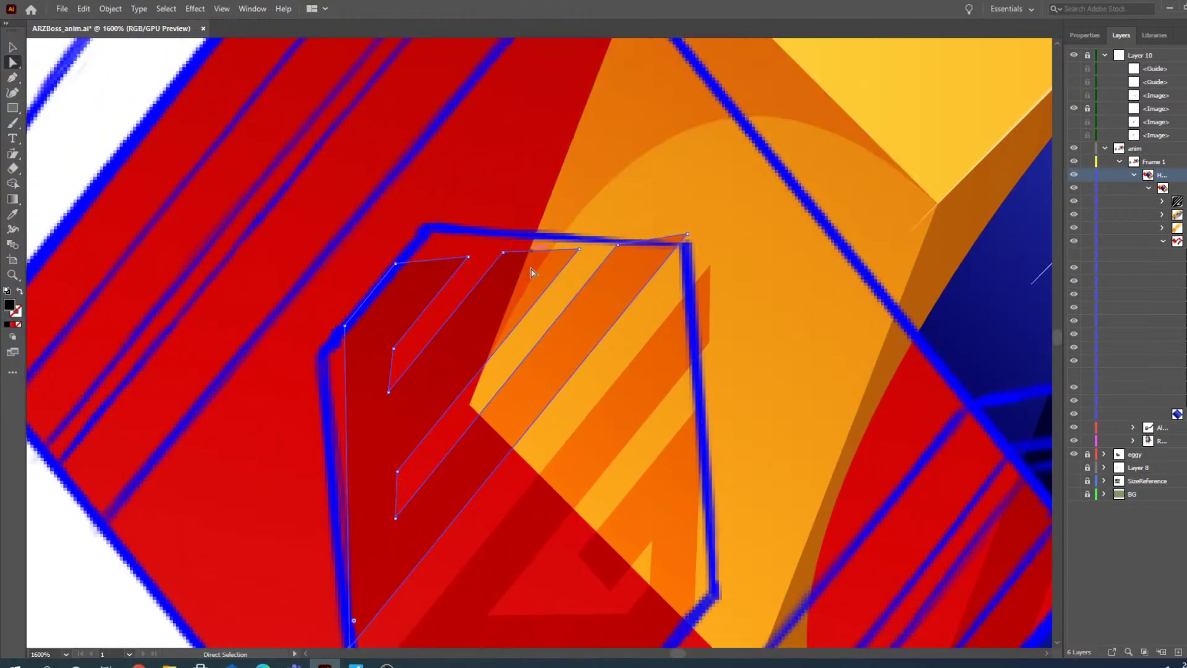
left_click(687, 235)
left_click(688, 236)
left_click_drag(687, 236, 616, 250)
key("ctrl+z")
scroll(664, 262, "down", 2)
left_click(707, 222)
left_click_drag(711, 205, 693, 226)
key("ctrl+z")
left_click(710, 205)
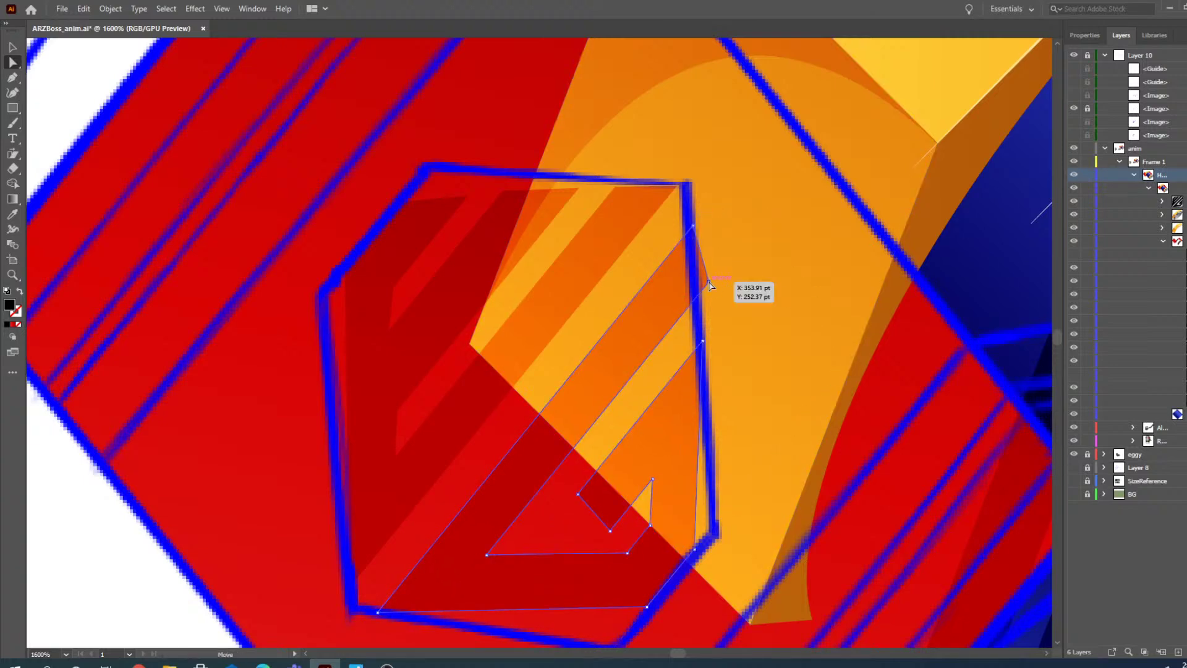
left_click_drag(709, 284, 697, 303)
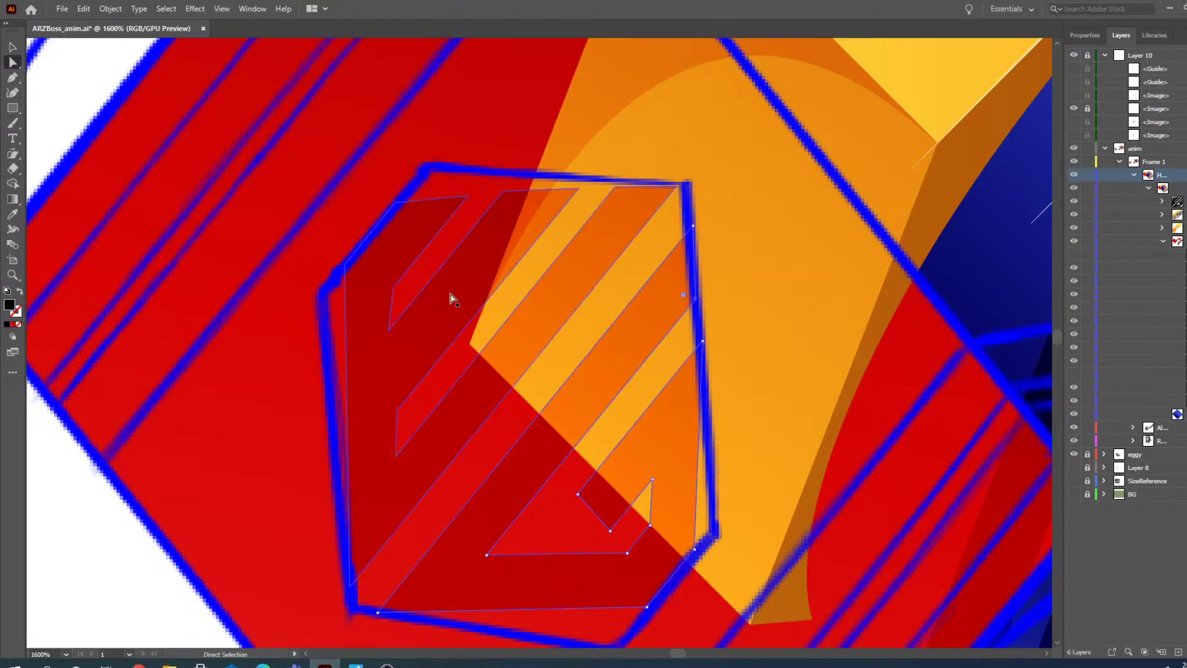
- Undo the emblem and hammer body edits all the way back to the original red hammer artwork
scroll(451, 295, "down", 1)
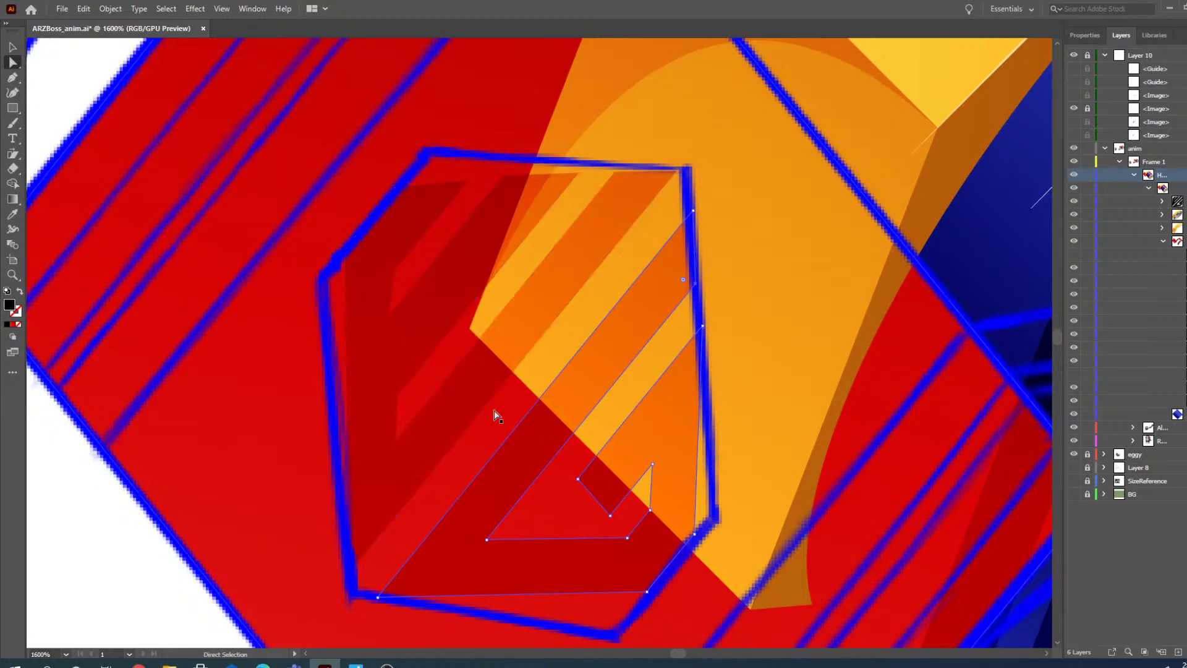
left_click(11, 278)
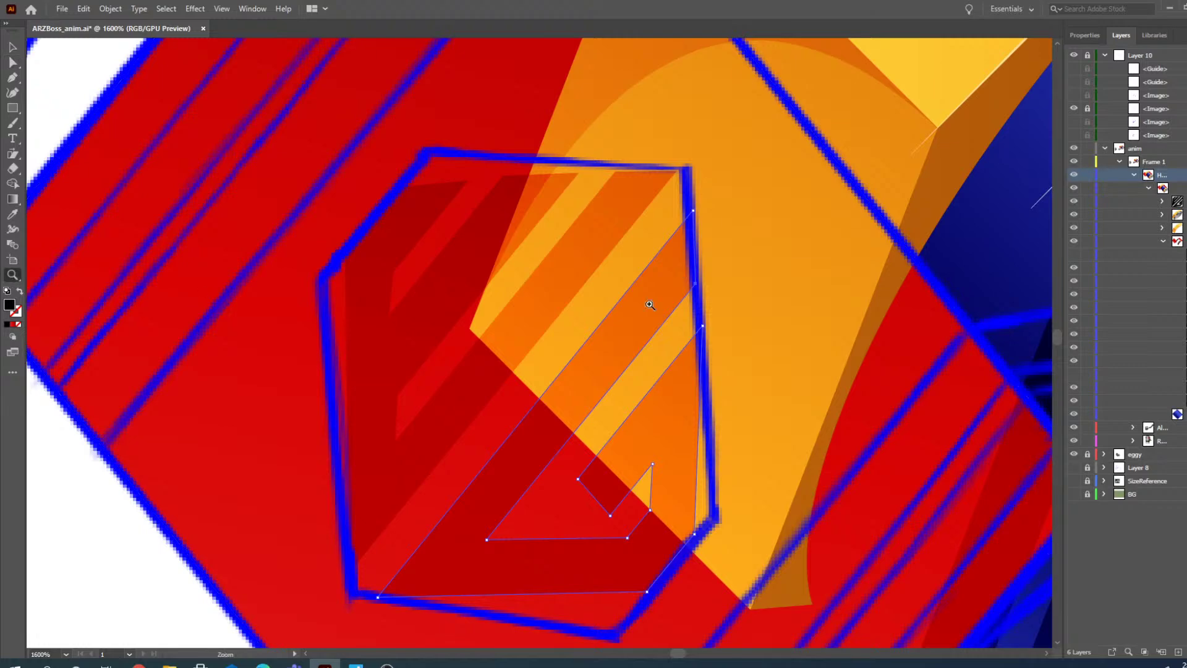
left_click(637, 266, "alt")
left_click(592, 285, "alt")
left_click(549, 300, "alt")
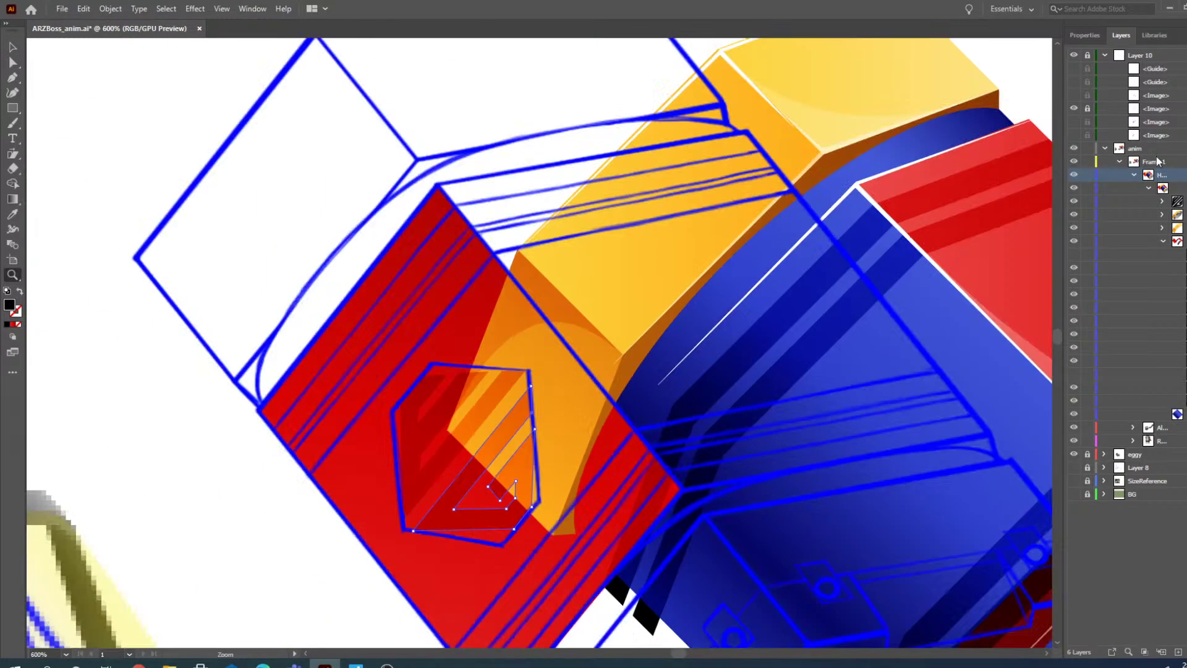
left_click(1120, 162)
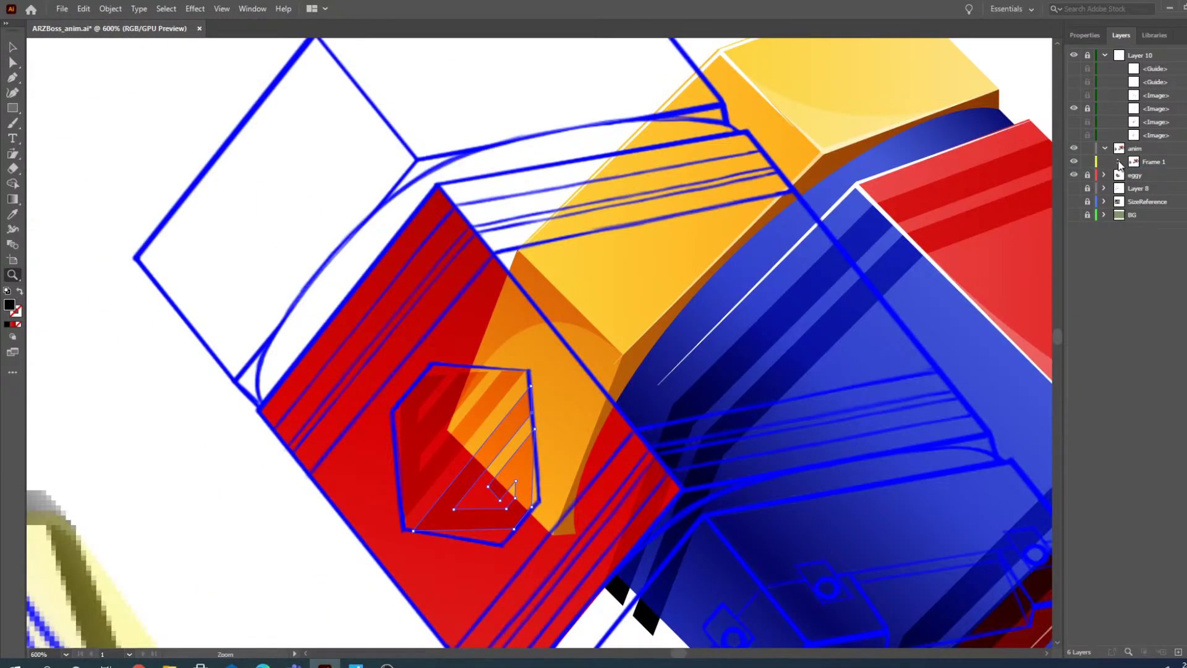
left_click(1120, 161)
scroll(491, 284, "down", 1)
key("ctrl+z")
key("ctrl+z")
key("ctrl+z")
key("ctrl+z")
key("ctrl+z")
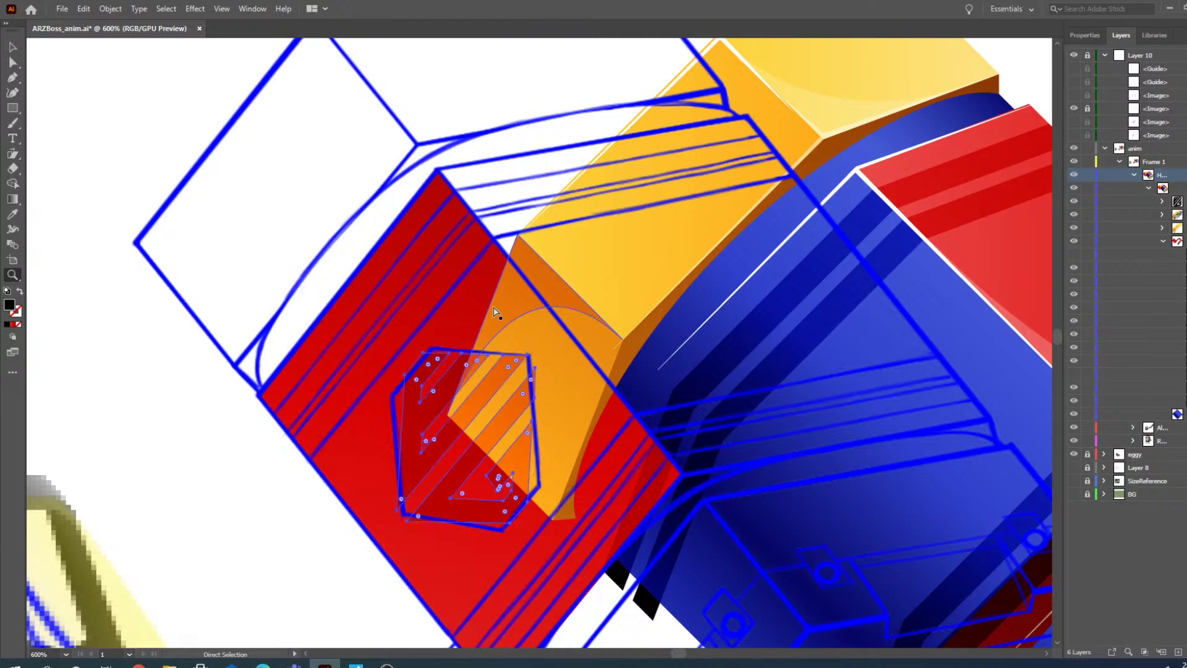
key("ctrl+z")
key("ctrl+z")
key("ctrl+z")
key("ctrl+z")
key("ctrl+z")
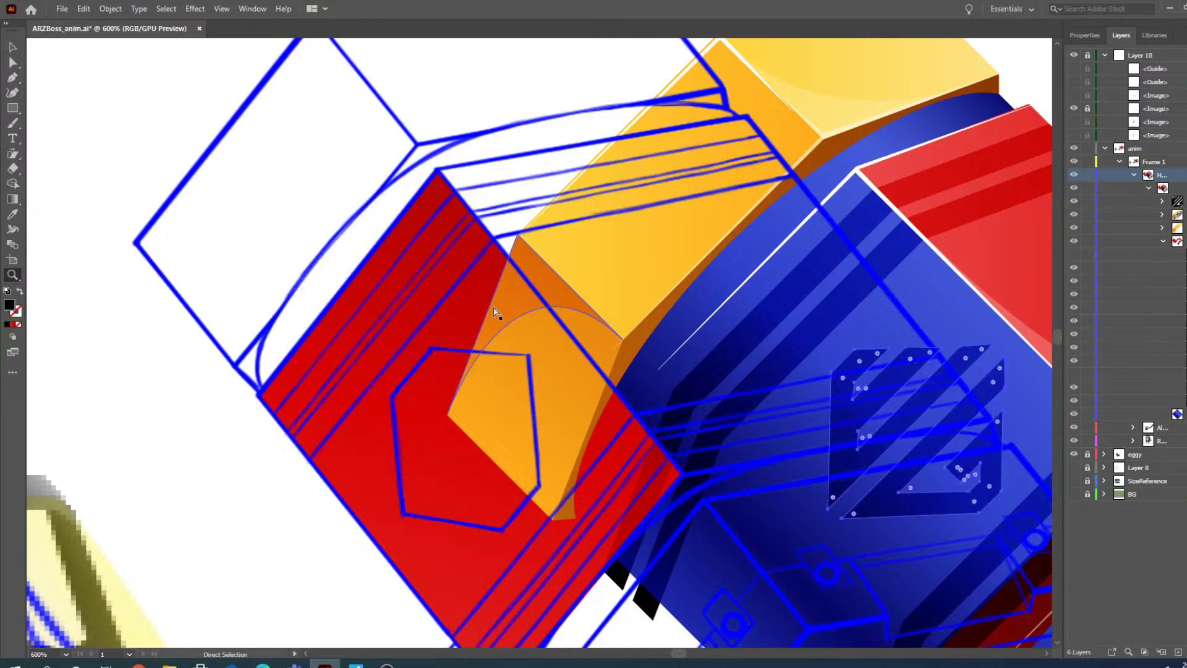
key("ctrl+z")
key("ctrl+z")
key("ctrl+z")
key("ctrl+z")
key("ctrl+z")
key("ctrl+z")
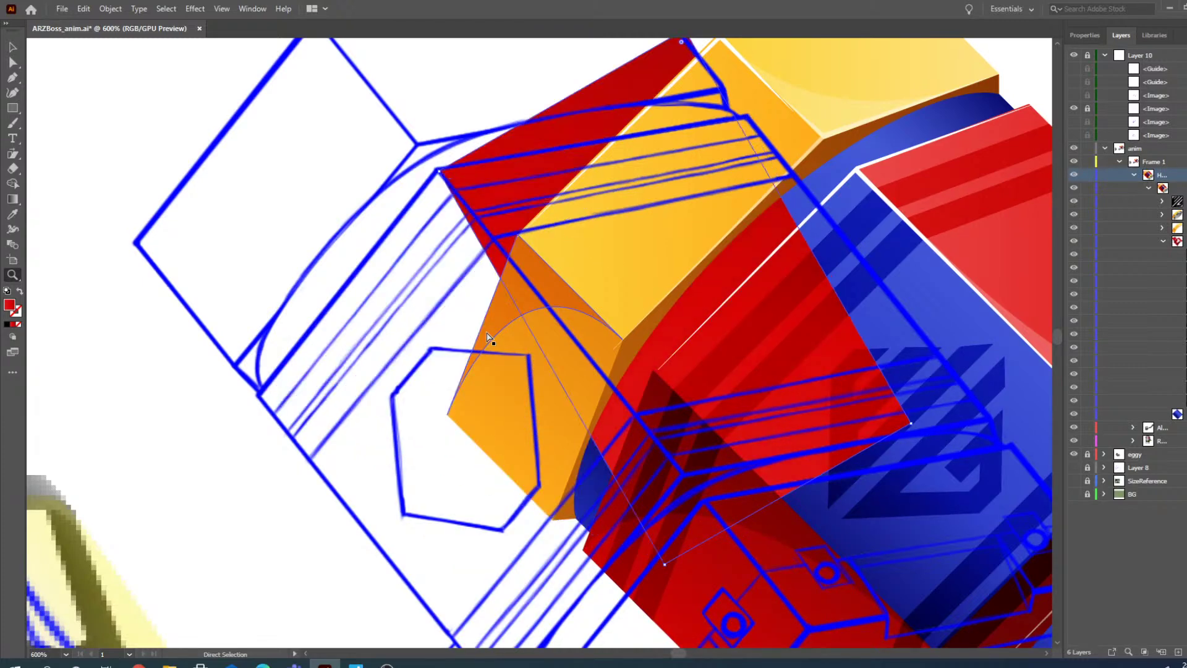
key("ctrl+z")
key("ctrl+z")
key("ctrl+z")
key("ctrl+z")
key("ctrl+z")
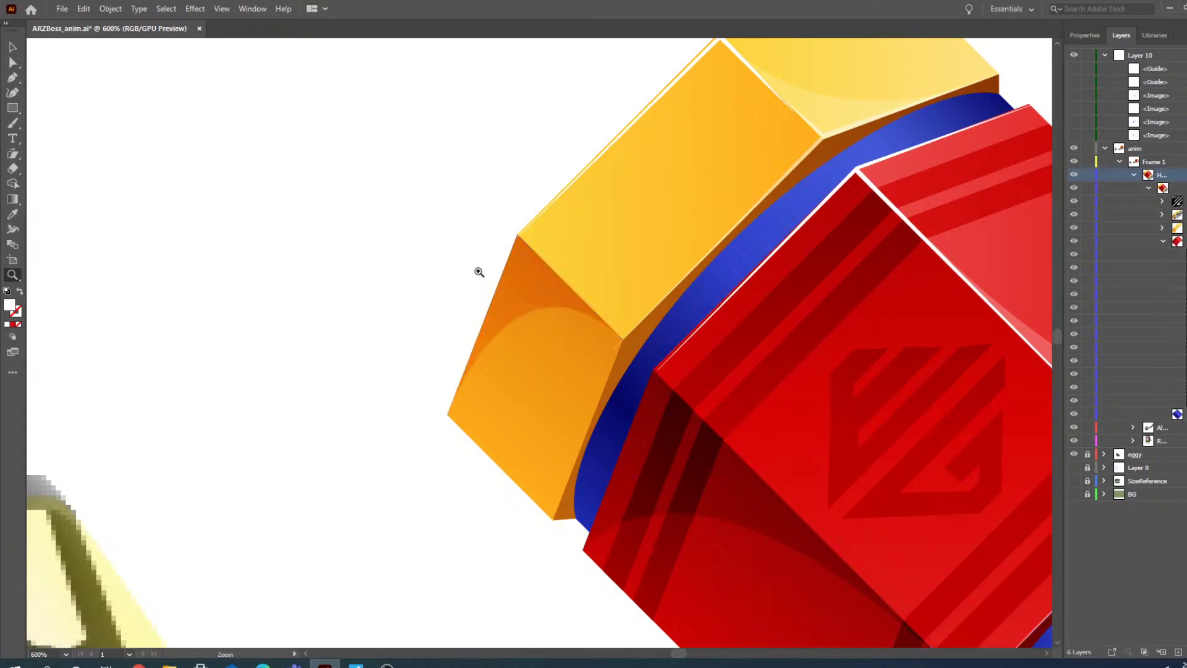
- Compare the pose sketches in Layer 10 with the hammer and leave only the second sketch image visible
left_click(266, 334, "alt")
left_click(408, 303, "alt")
left_click(685, 310, "alt")
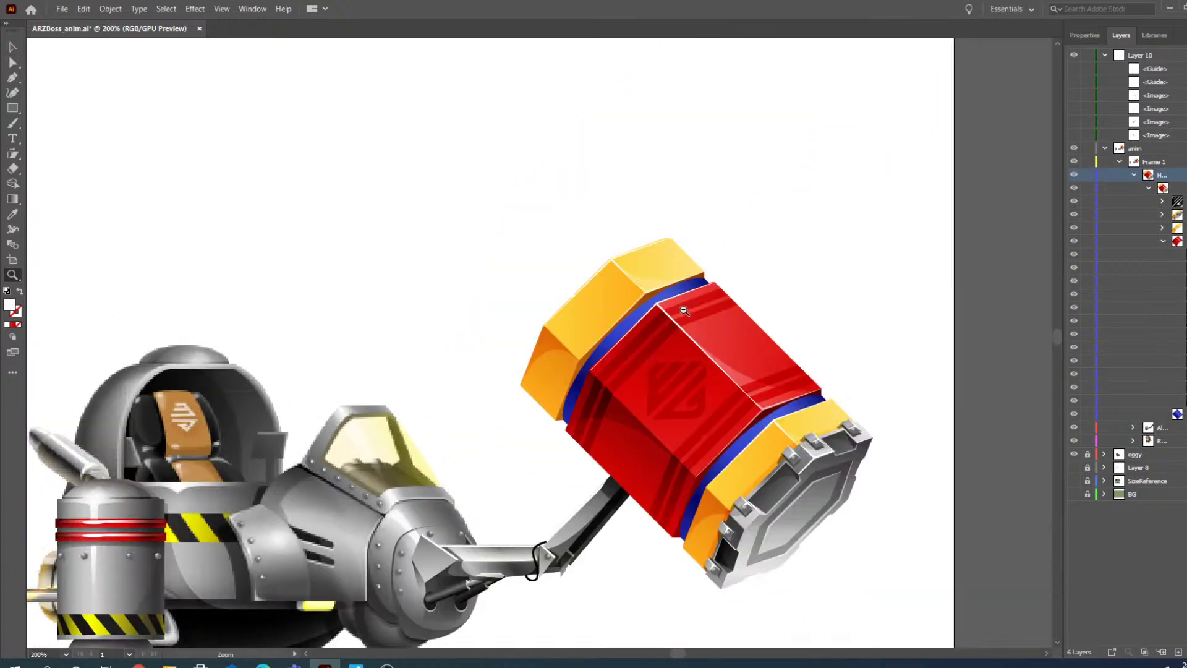
left_click(1076, 135)
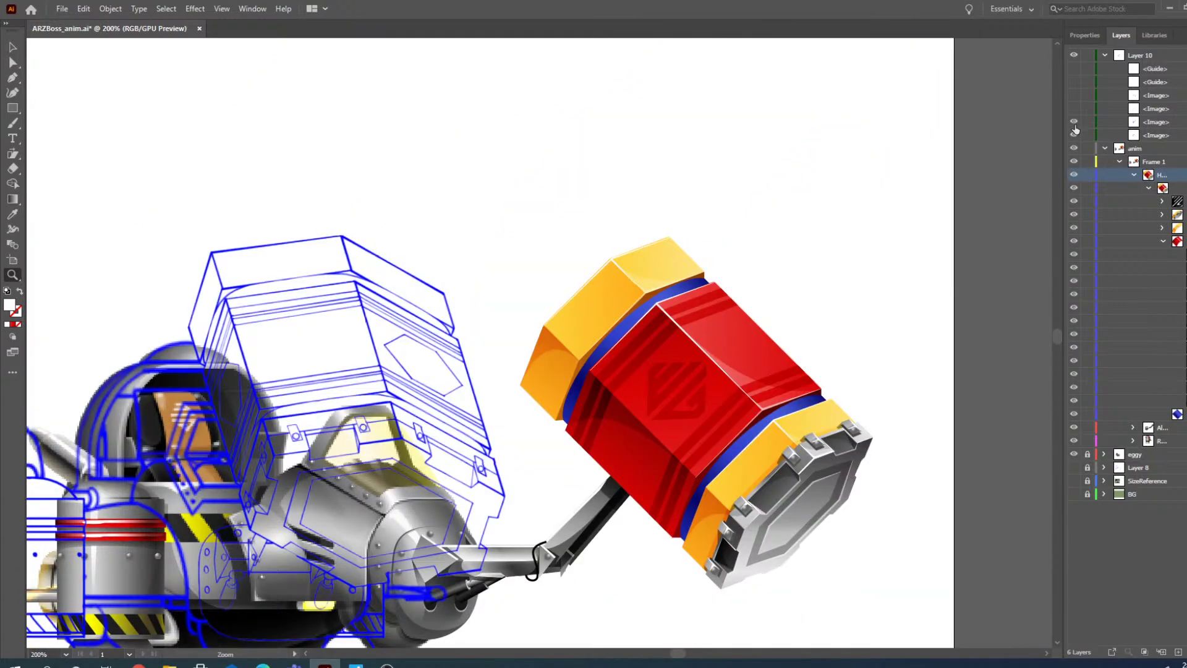
left_click(1074, 135)
left_click(1074, 136)
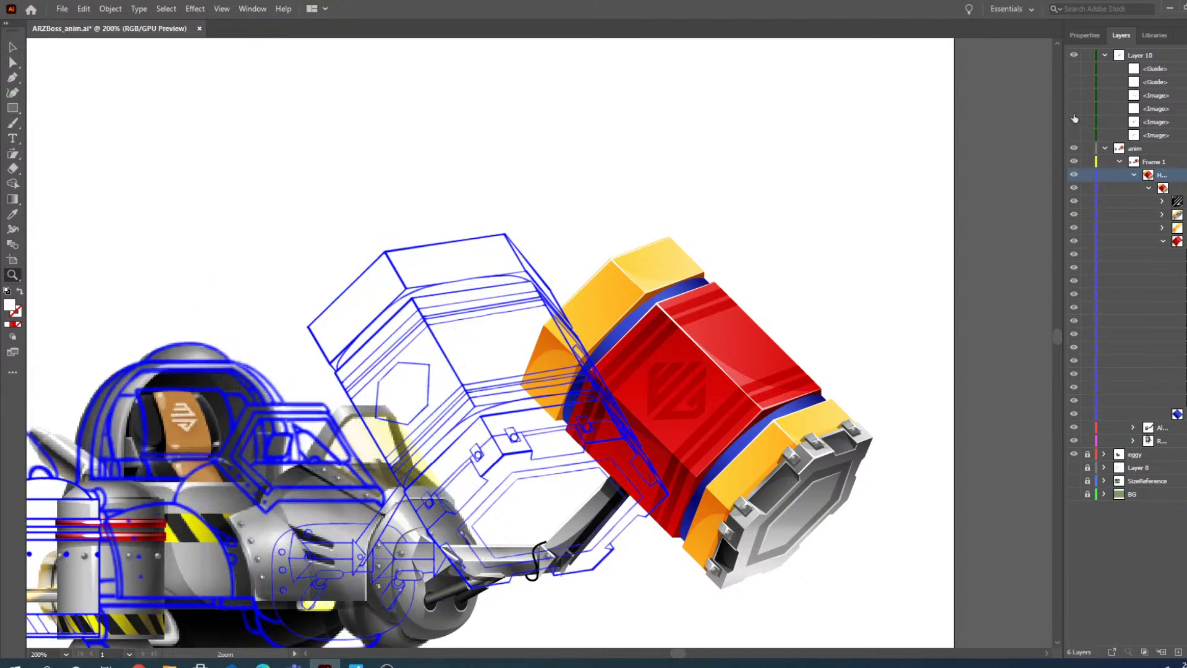
left_click(1074, 122)
left_click(1074, 99)
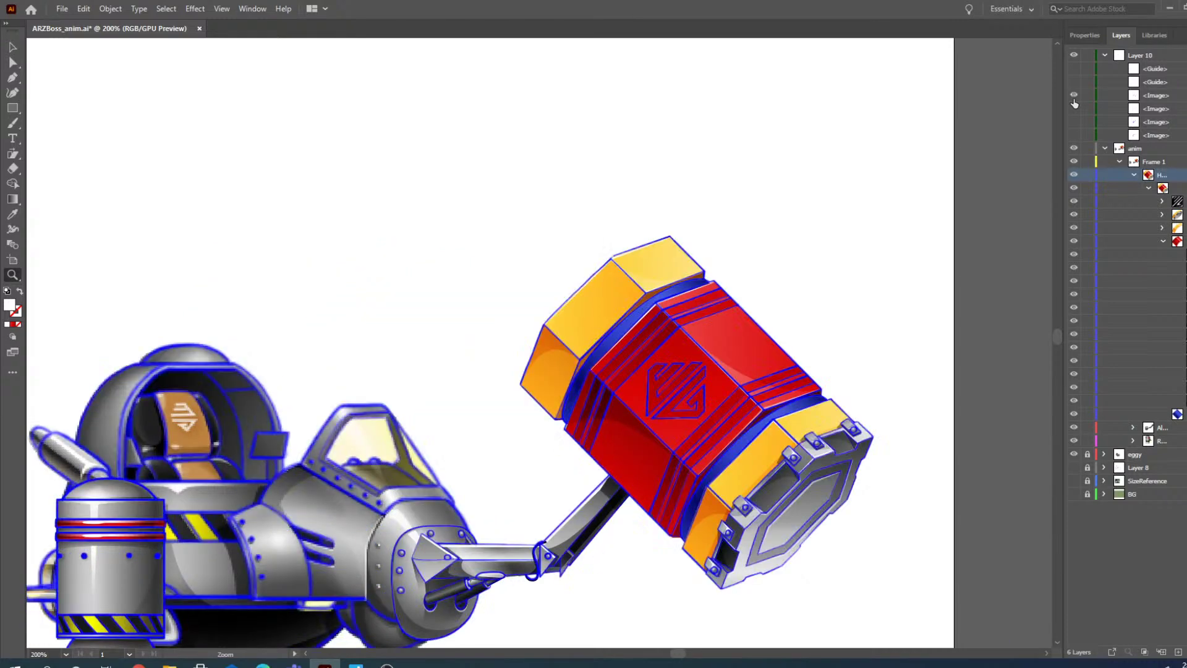
left_click(1075, 109)
left_click(1074, 94)
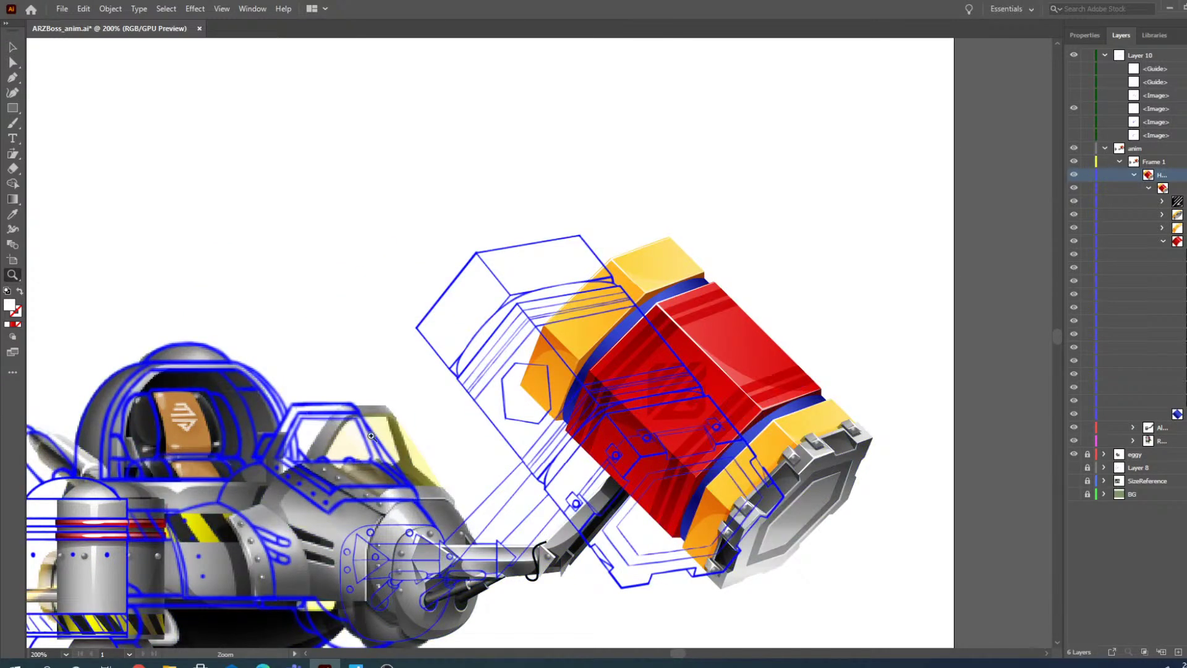
- Collapse the Frame 1 sublayer, select its artwork and duplicate the sublayer
left_click(1147, 188)
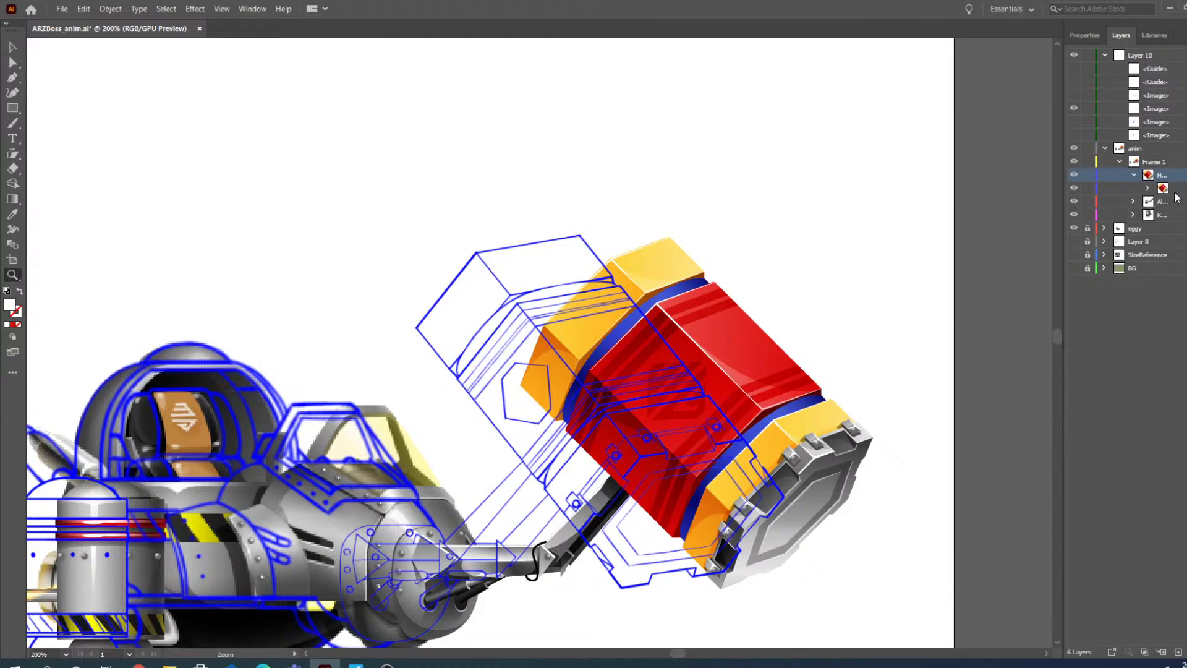
left_click(1120, 162)
left_click(1184, 162)
left_click(1153, 163)
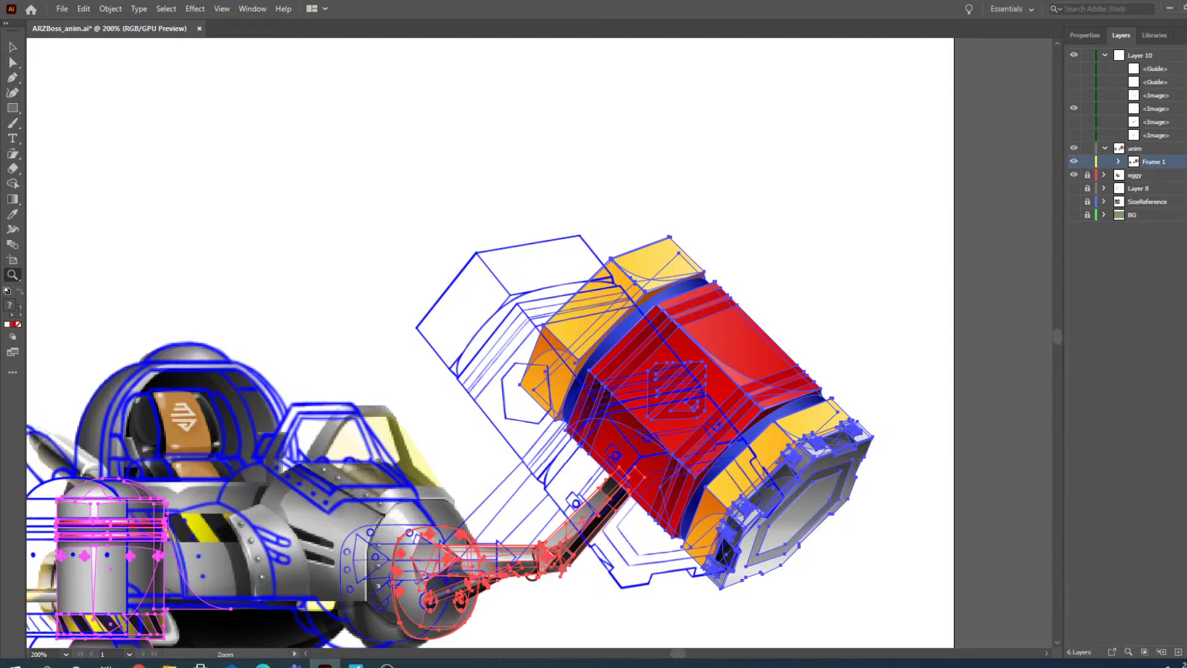
left_click(1180, 35)
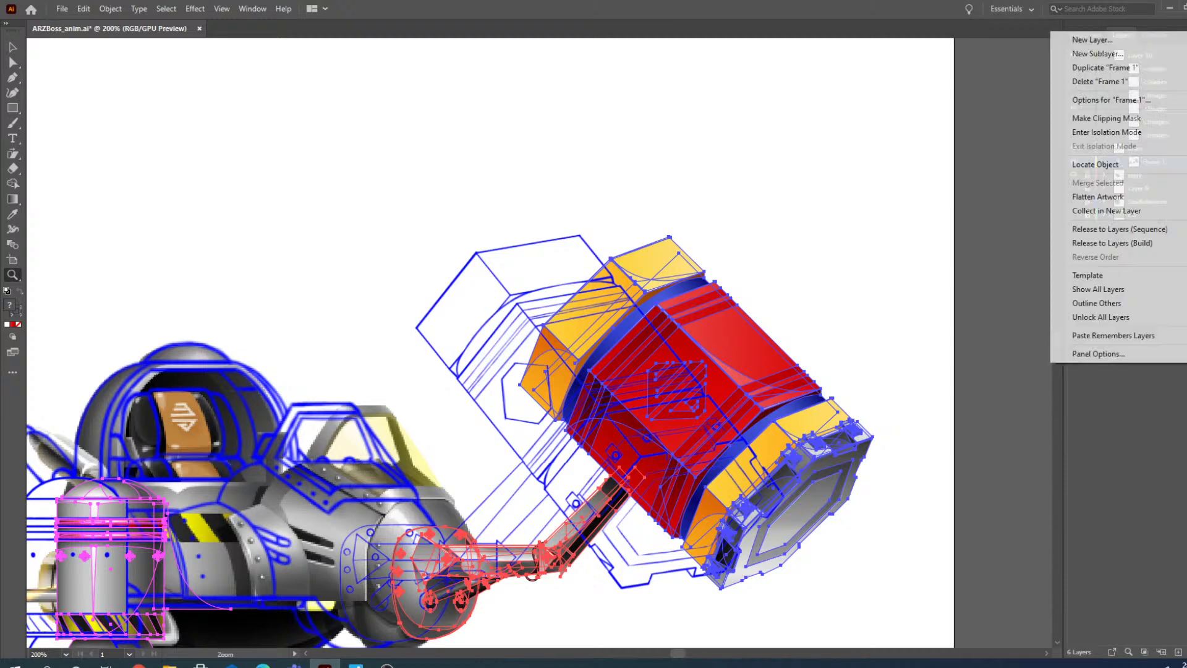
left_click(1107, 68)
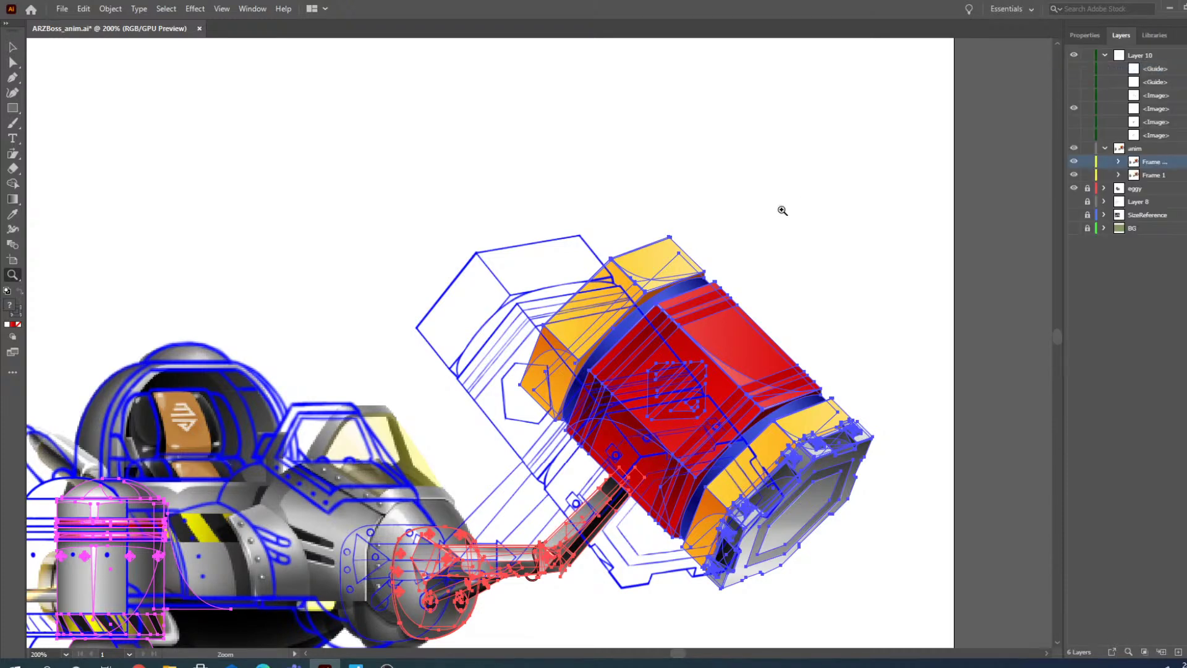
- Check both frame sublayers by toggling their visibility, leaving the original Frame 1 hidden and its copy shown
left_click(1074, 163)
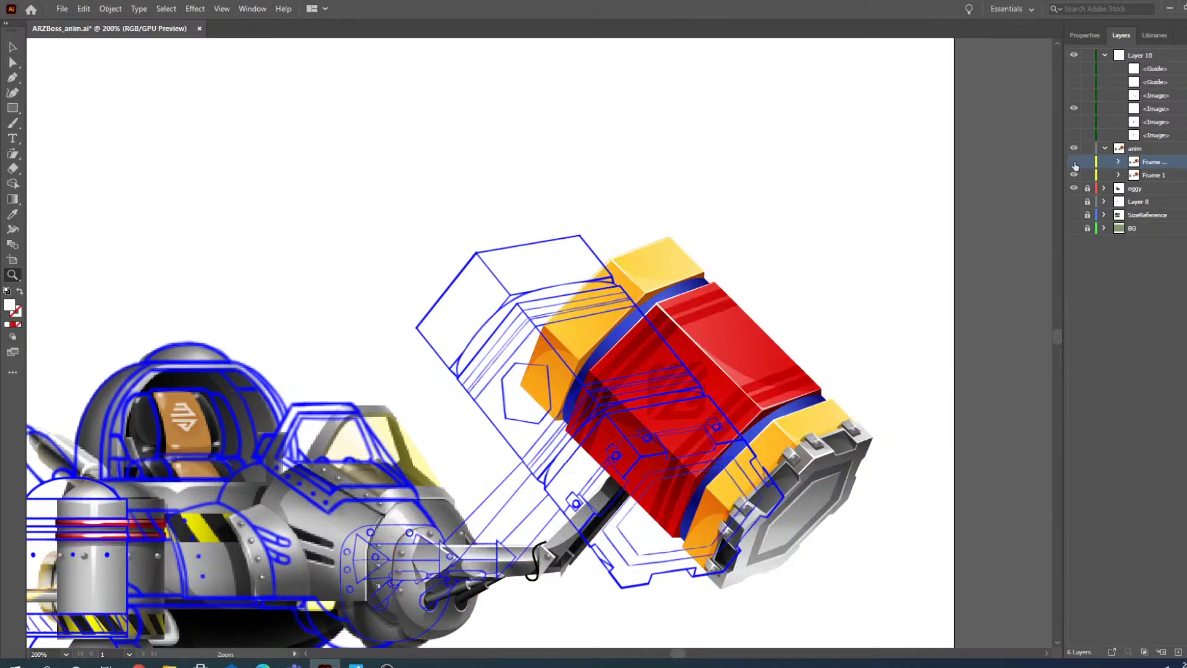
left_click(1118, 176)
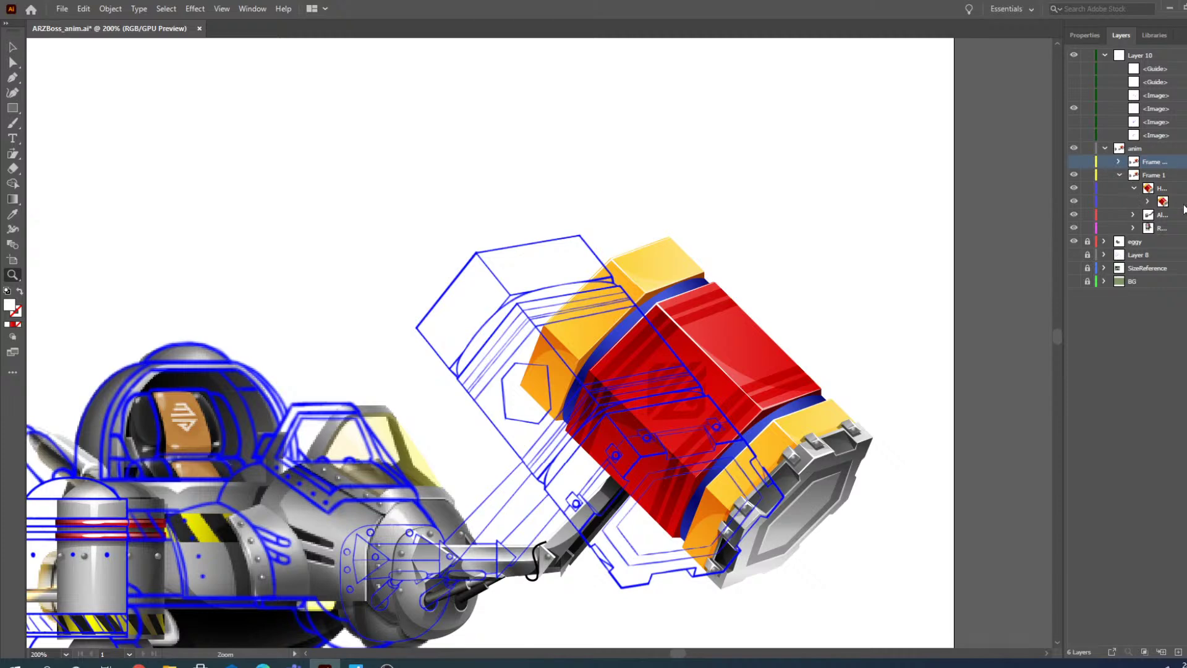
left_click(1120, 176)
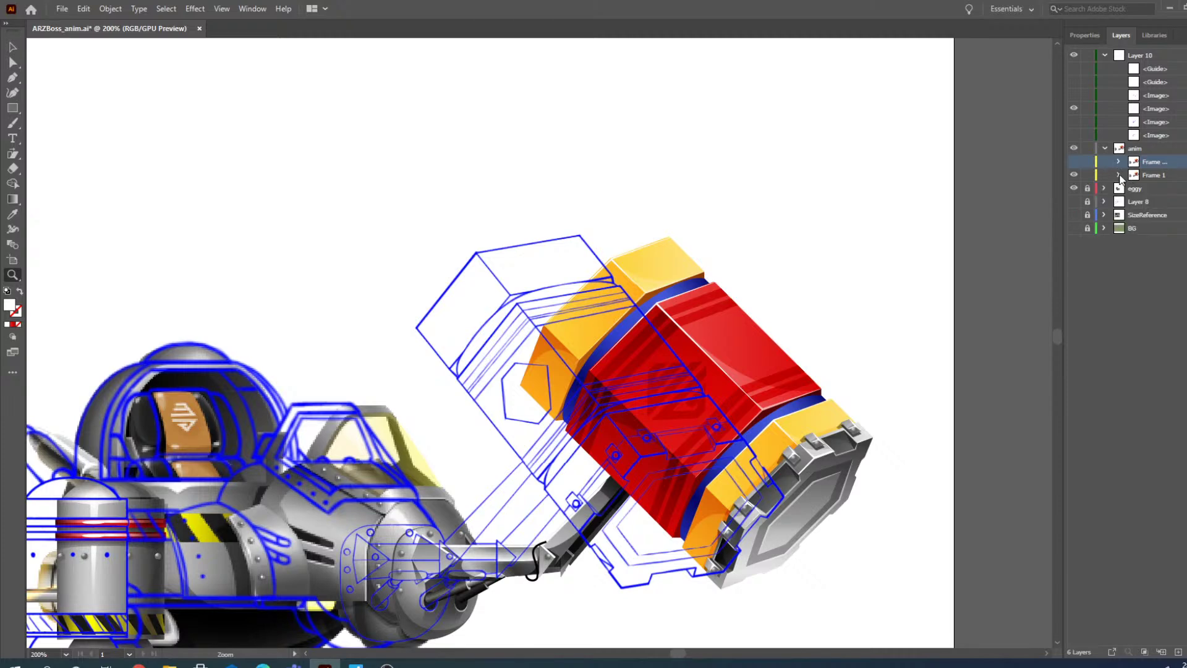
left_click(1074, 176)
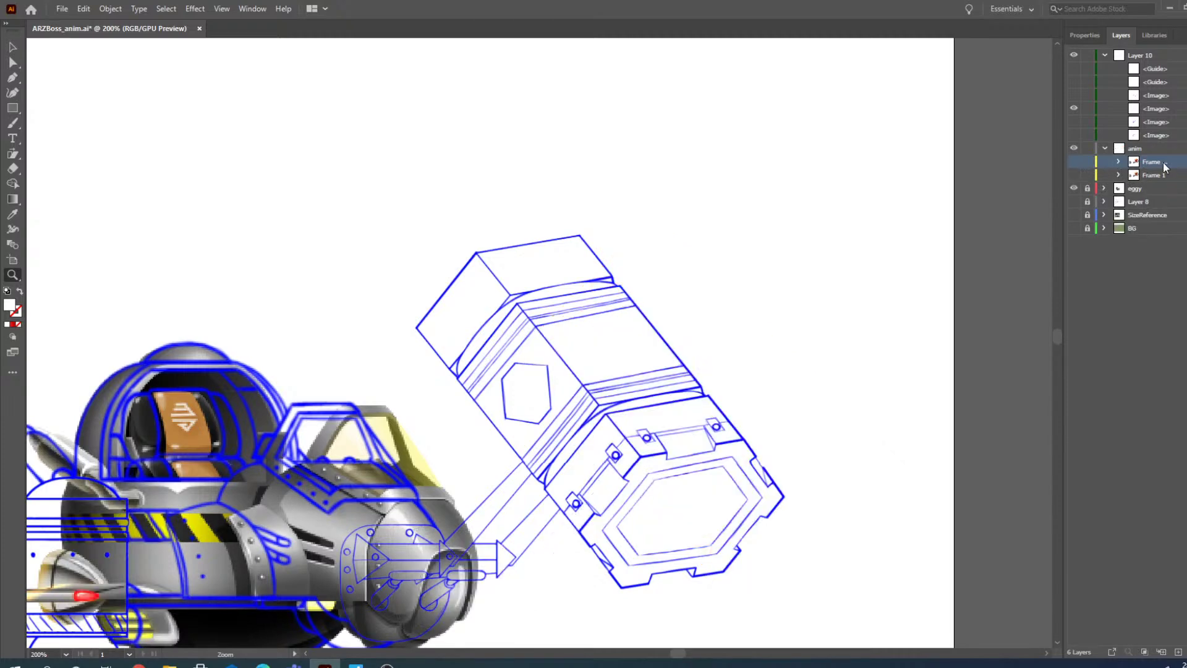
left_click(1074, 161)
- Rename the copied sublayer to Frame 2 and expand its contents
double_click(1161, 160)
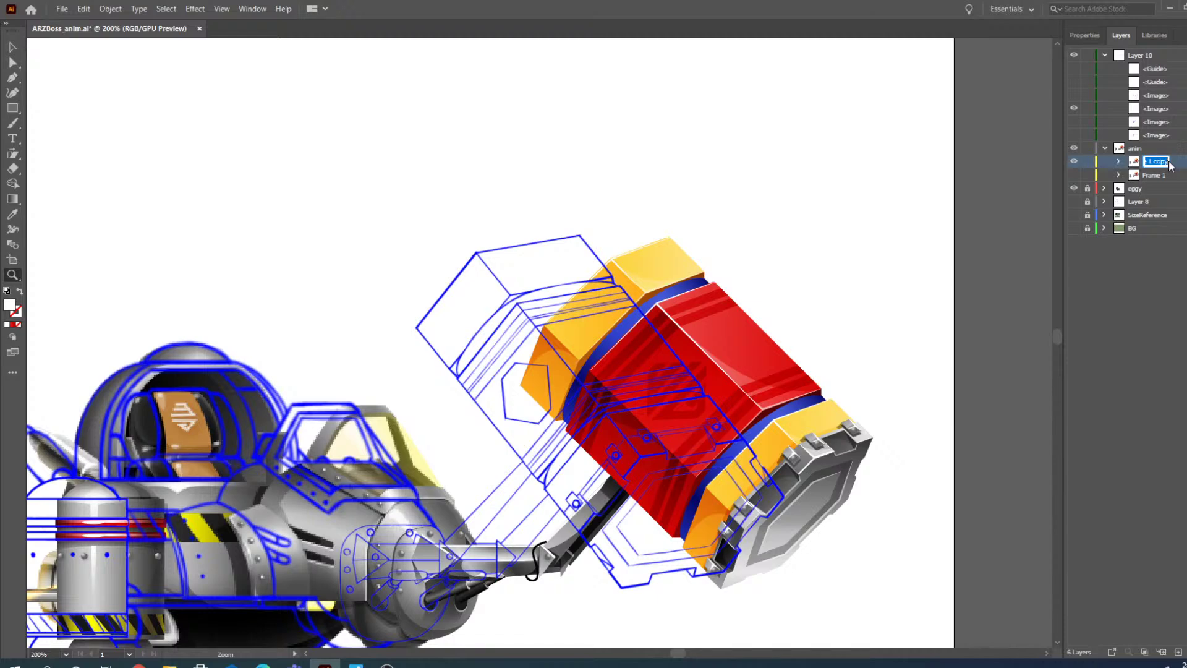
left_click_drag(1166, 160, 1152, 163)
type("2")
key("Return")
left_click(1119, 162)
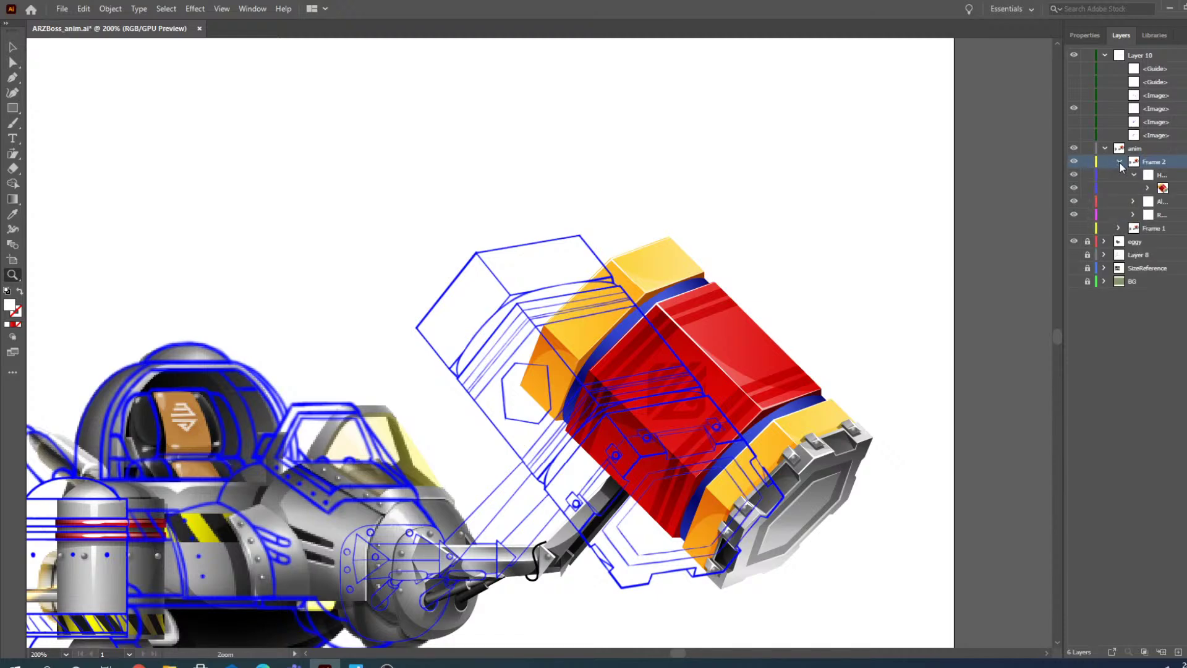
- Expand the hammer group in Frame 2 down to the individual shapes of the red head section
left_click(1149, 188)
left_click(1177, 390)
left_click(1185, 389)
- Lock the visible sketch image in Layer 10, restoring its original position if it gets moved
left_click(671, 408)
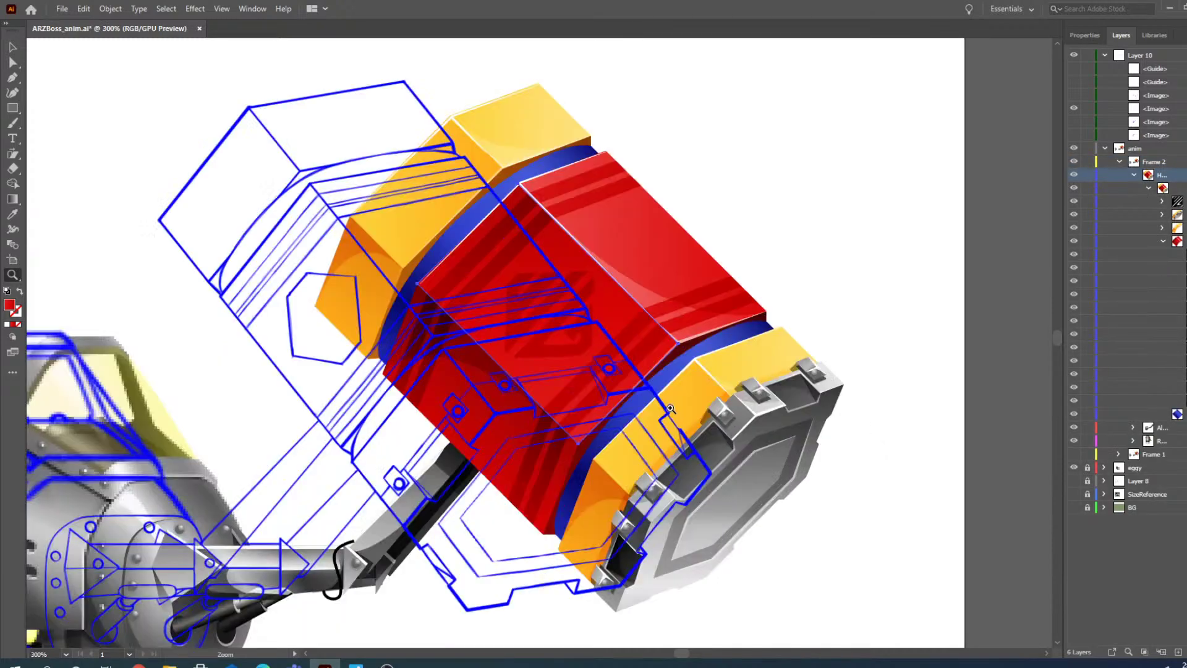
left_click(598, 290)
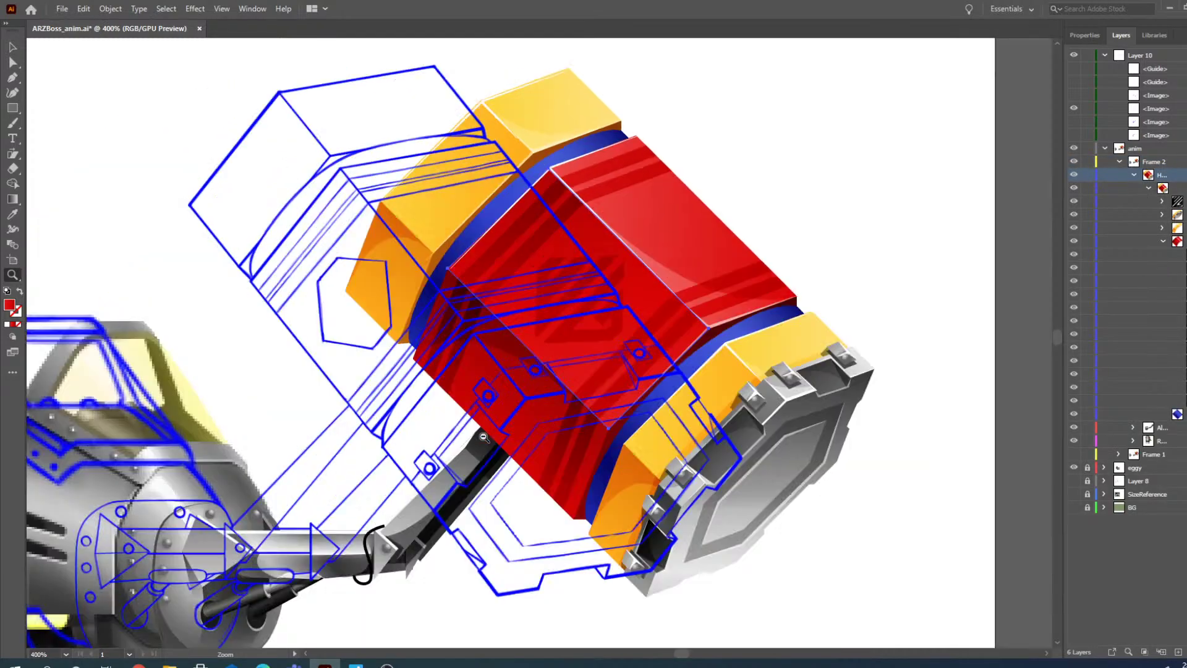
left_click(486, 436, "alt")
left_click(500, 328)
left_click(615, 325)
left_click(540, 314, "alt")
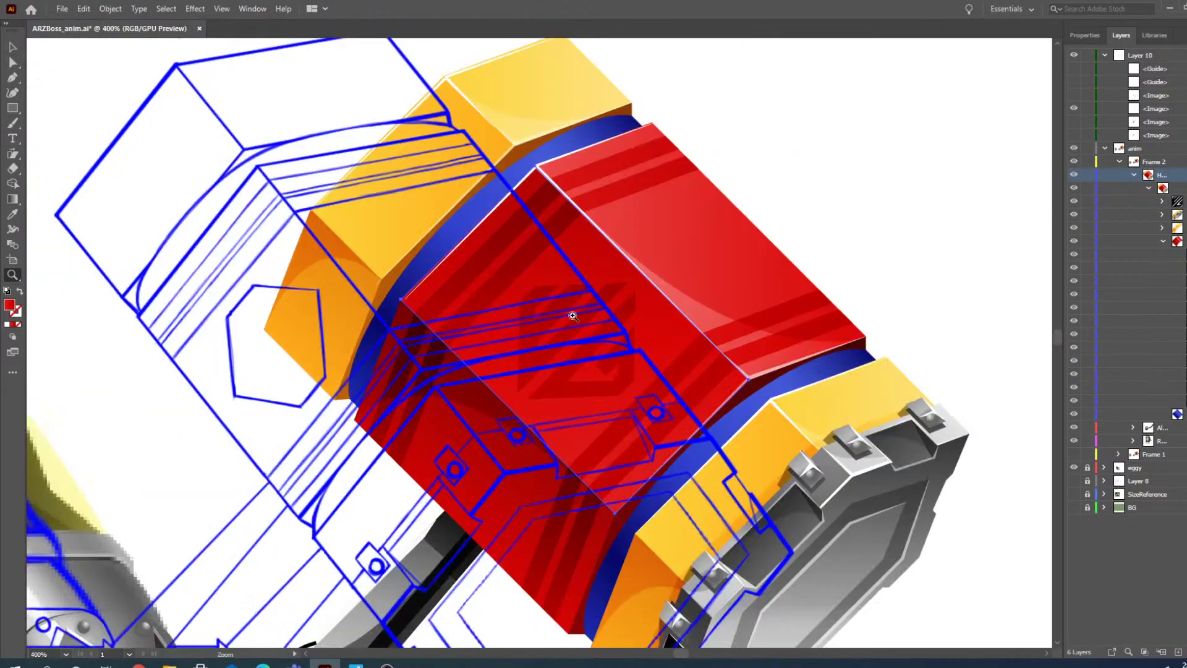
left_click(13, 47)
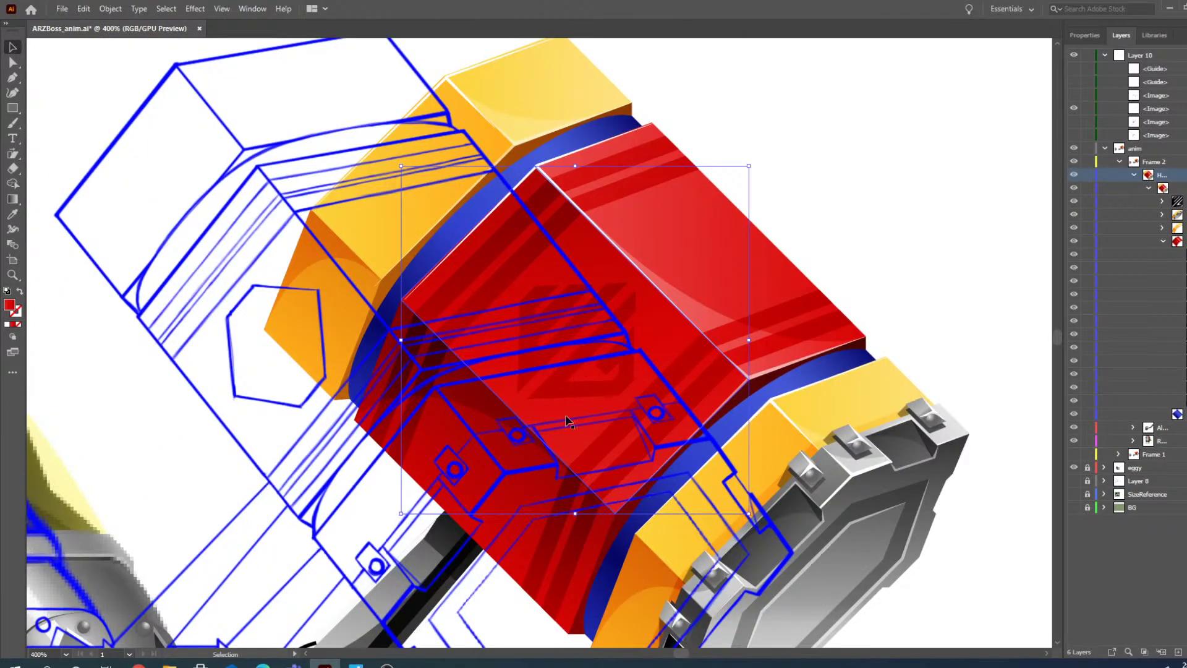
left_click_drag(561, 409, 305, 371)
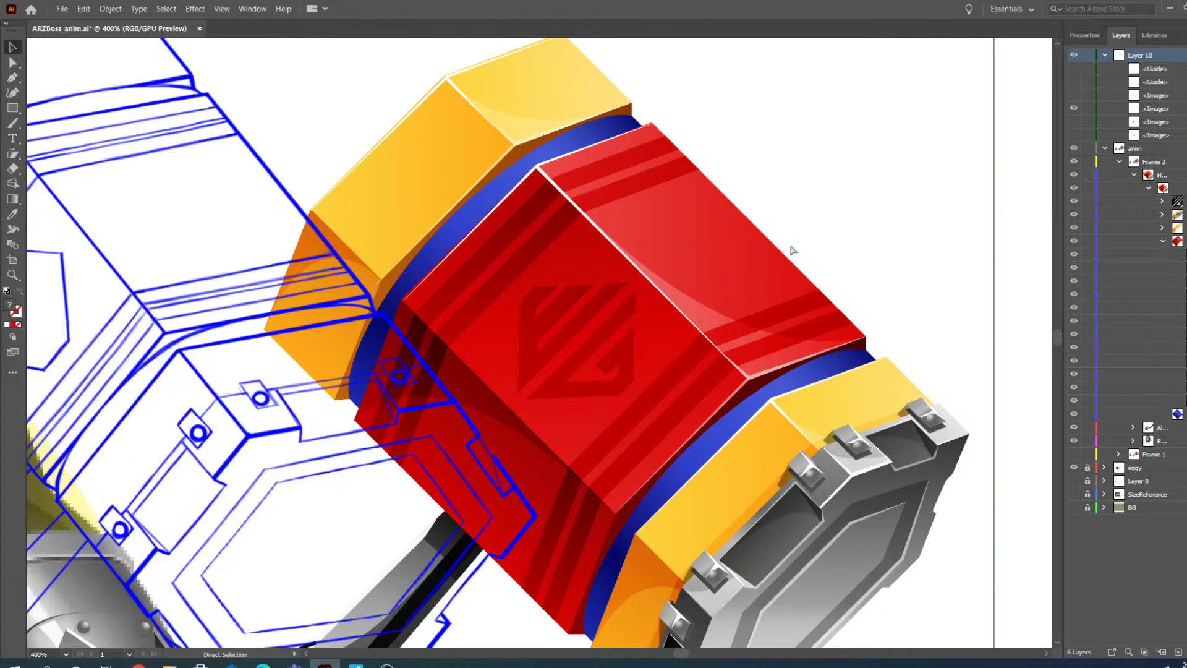
key("ctrl+z")
left_click(1089, 109)
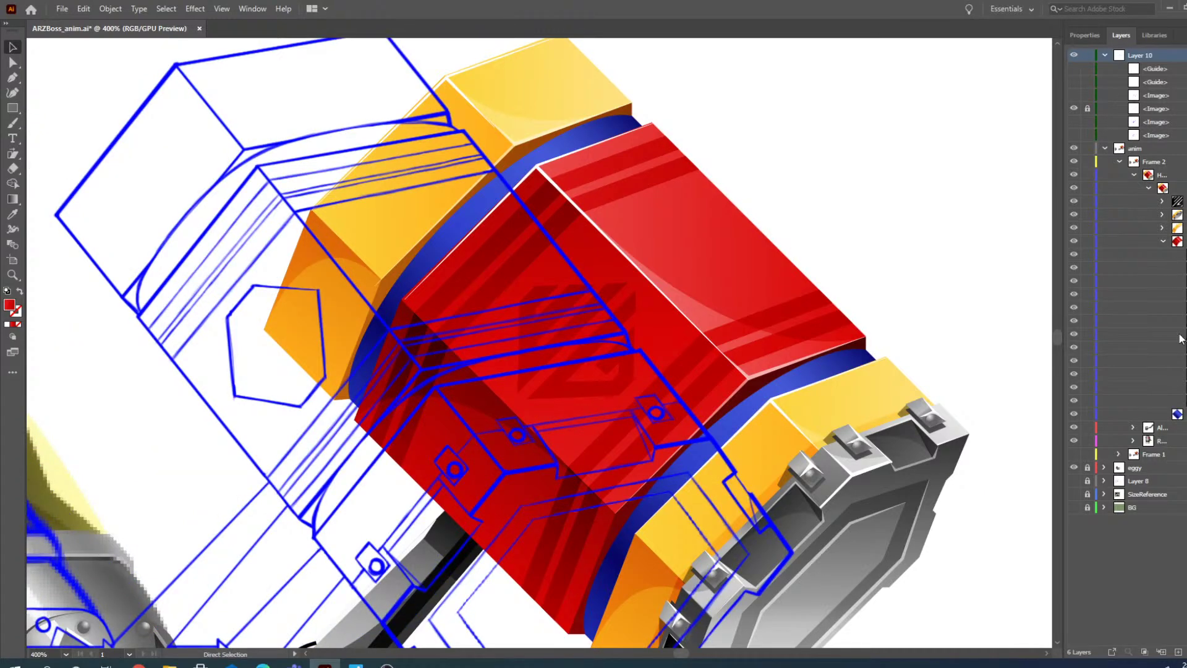
- Move the hammer head's red front face over the matching face in the blue pose sketch
left_click(508, 374)
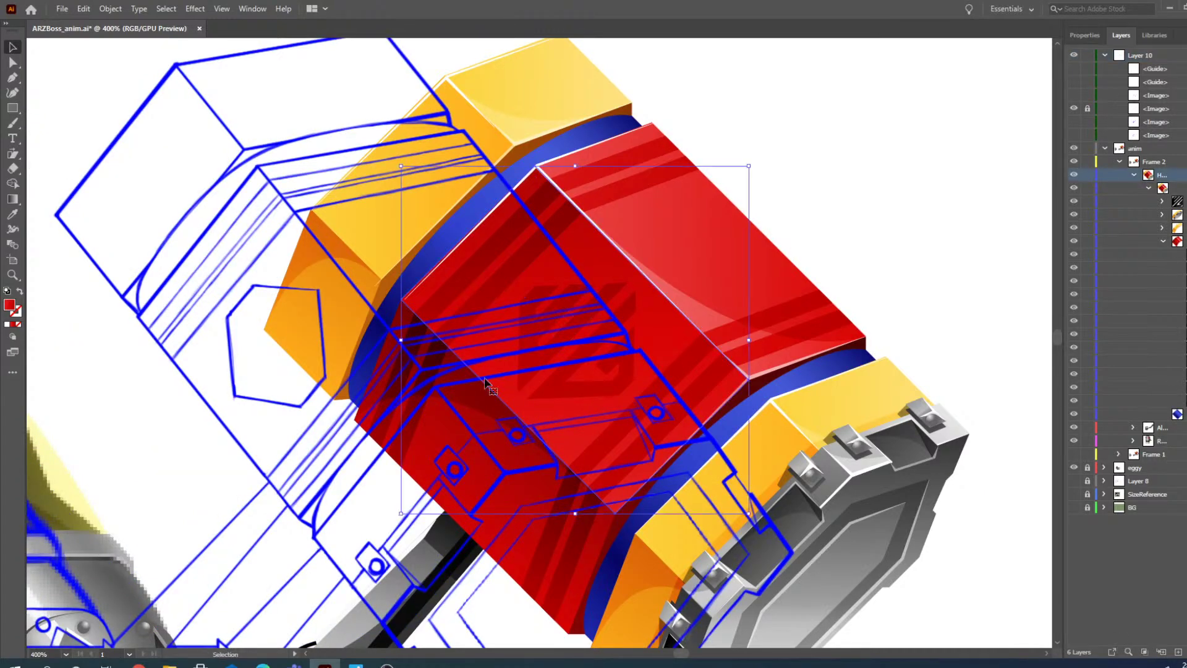
left_click_drag(508, 375, 240, 392)
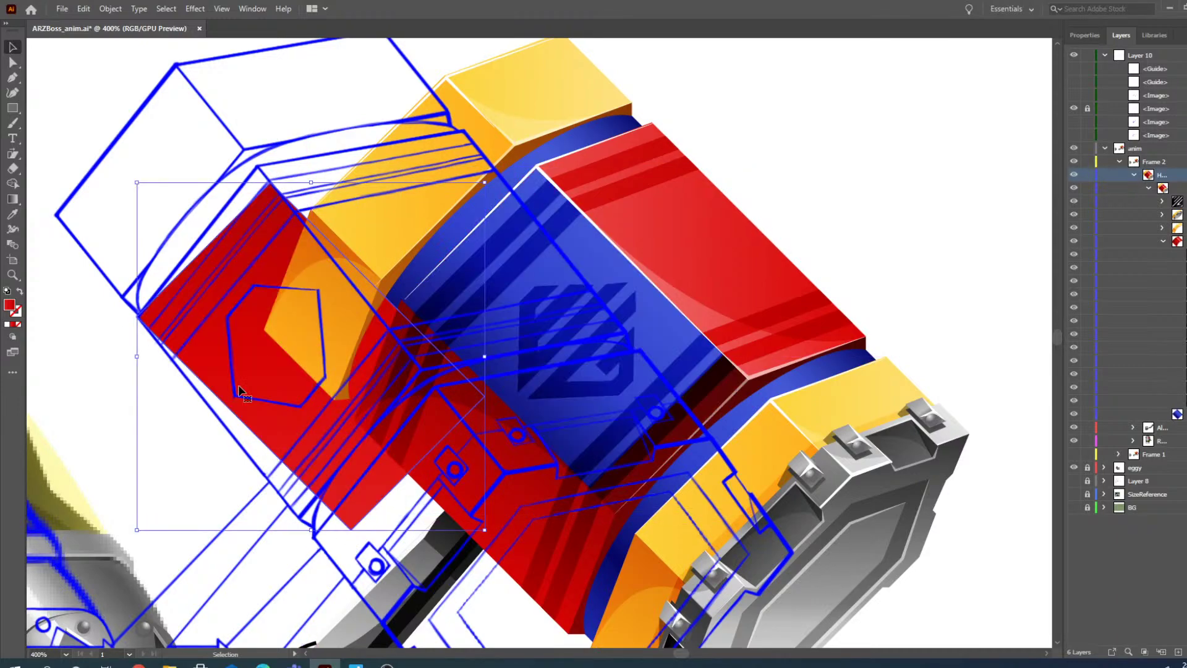
key("z")
left_click(189, 339, "alt")
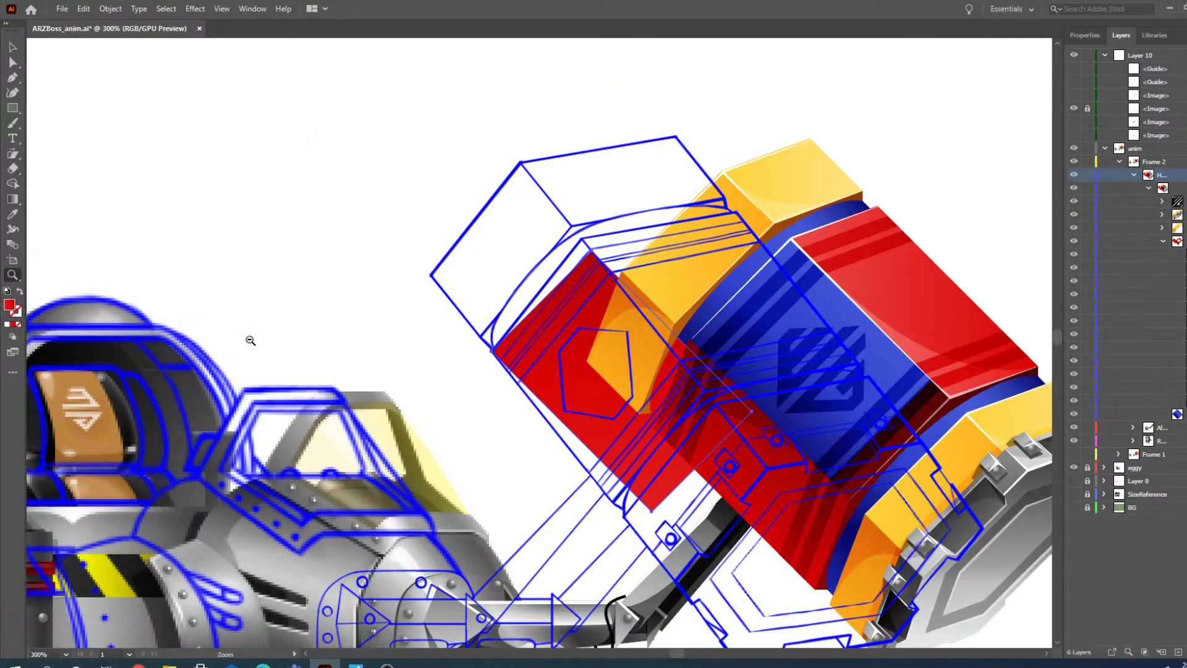
- Reshape the red front face by moving its corner points onto the corners of the sketched face
left_click(627, 404)
left_click(627, 403)
left_click(6, 64)
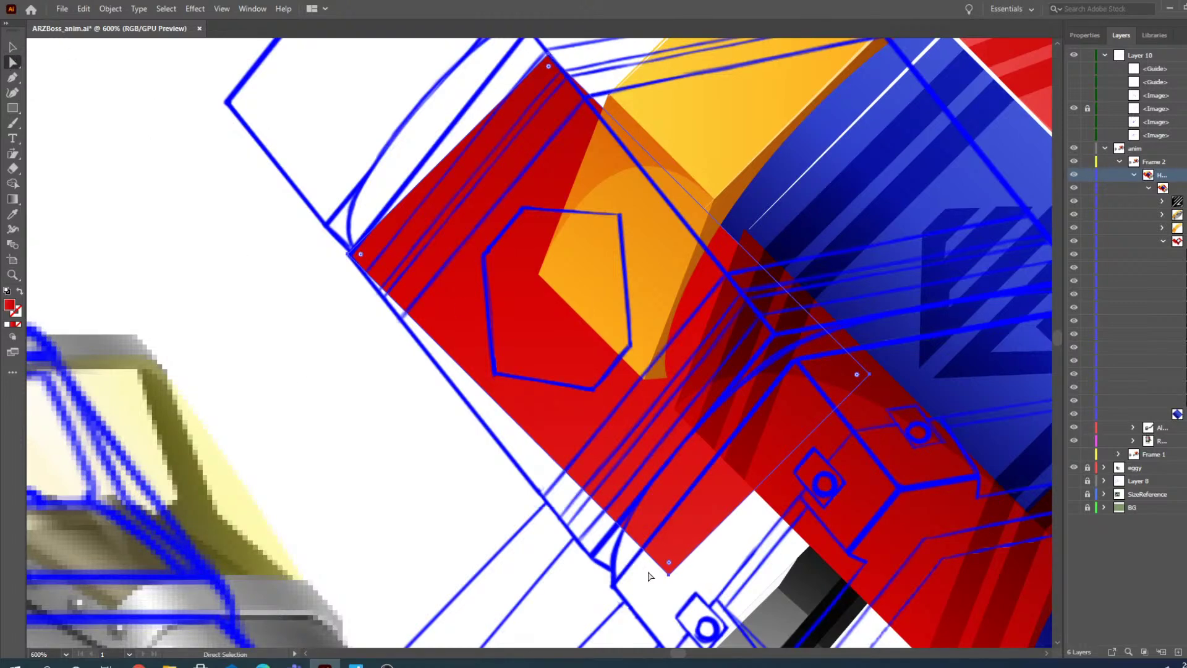
left_click_drag(669, 574, 593, 558)
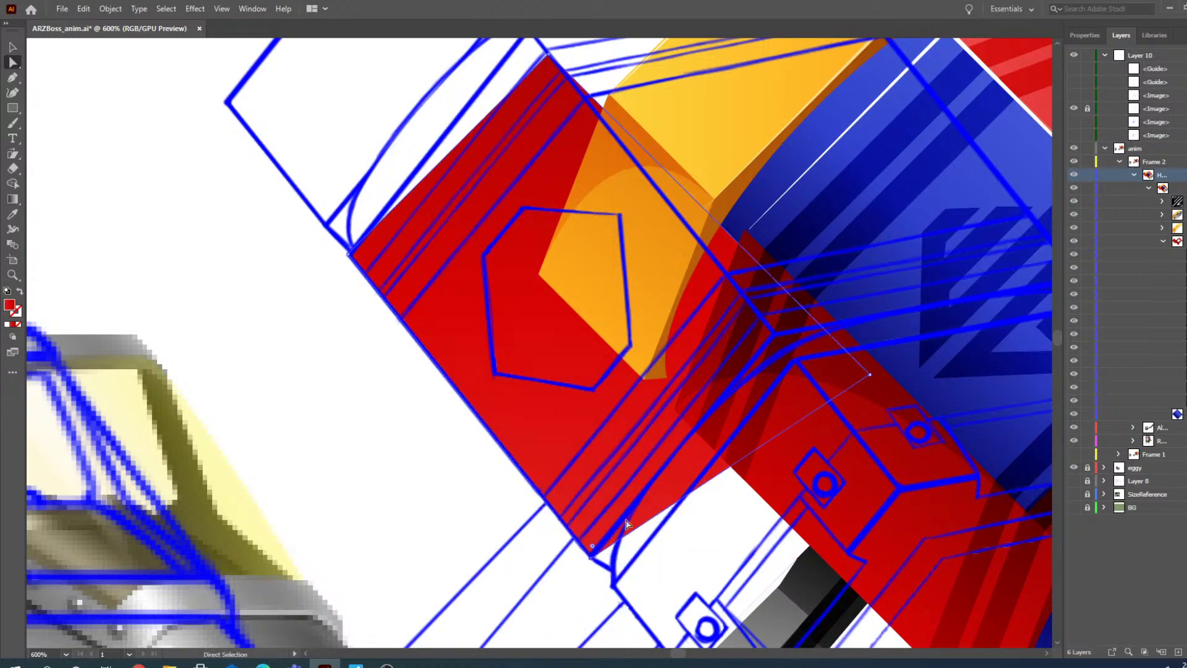
left_click_drag(870, 375, 776, 336)
left_click_drag(549, 53, 545, 62)
scroll(551, 191, "up", 5)
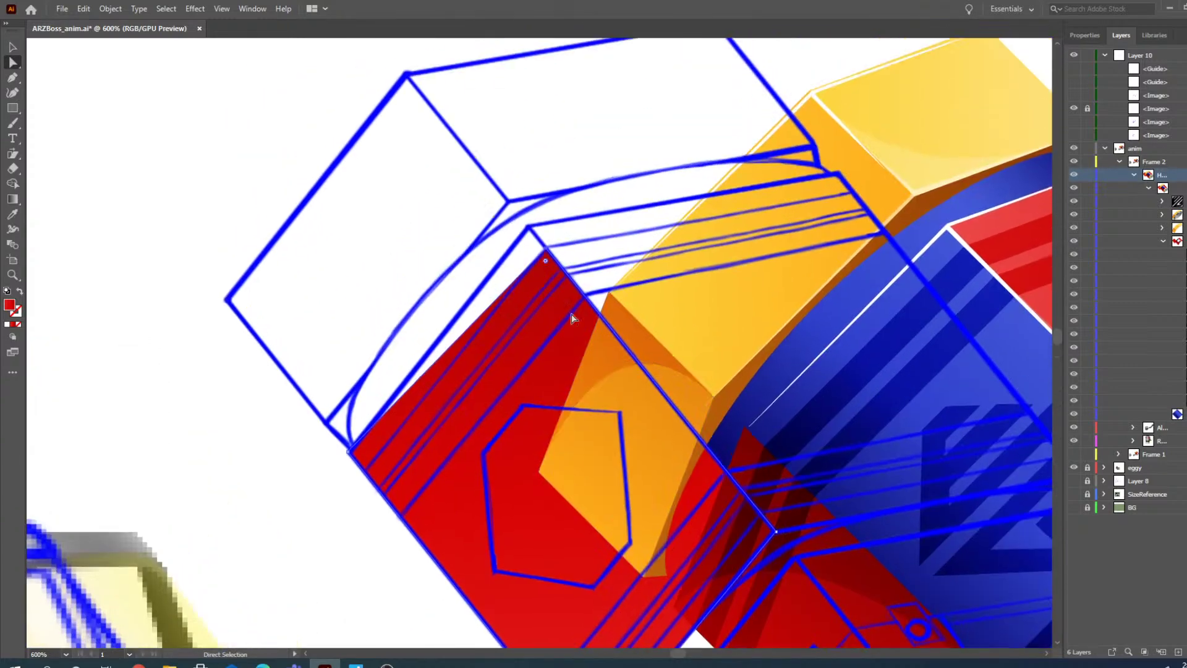
scroll(572, 319, "up", 1)
left_click_drag(546, 275, 530, 246)
scroll(469, 346, "down", 5)
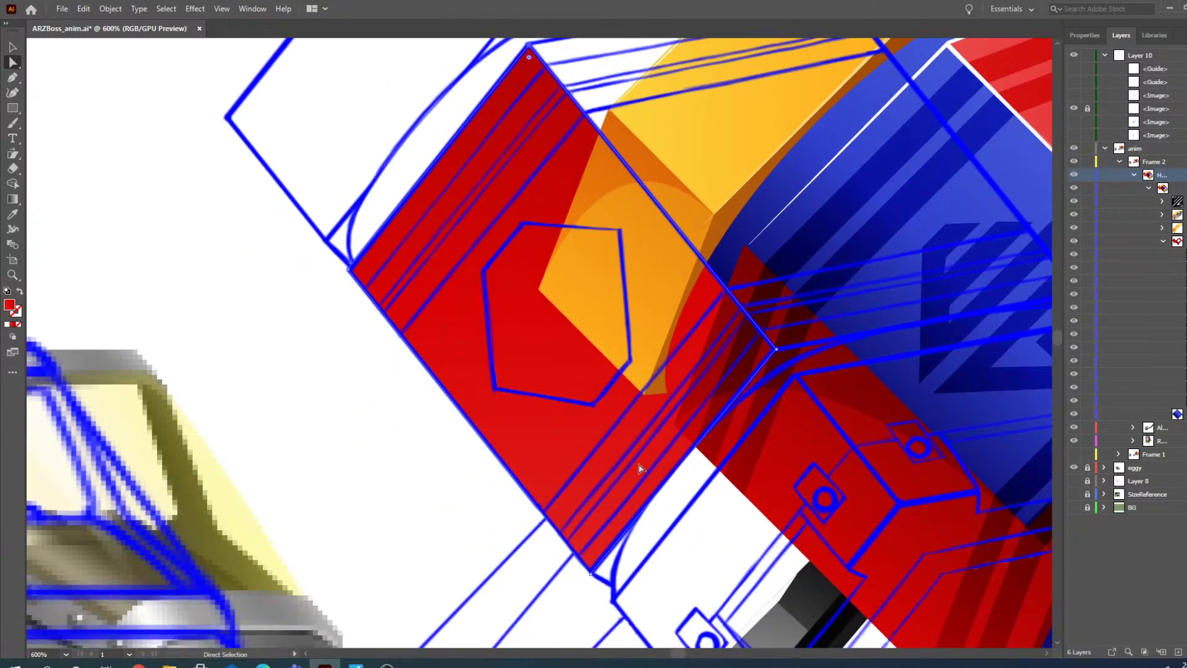
- Move the dark logo from the old face position onto the sketched hexagon on the reshaped red face
left_click(957, 345)
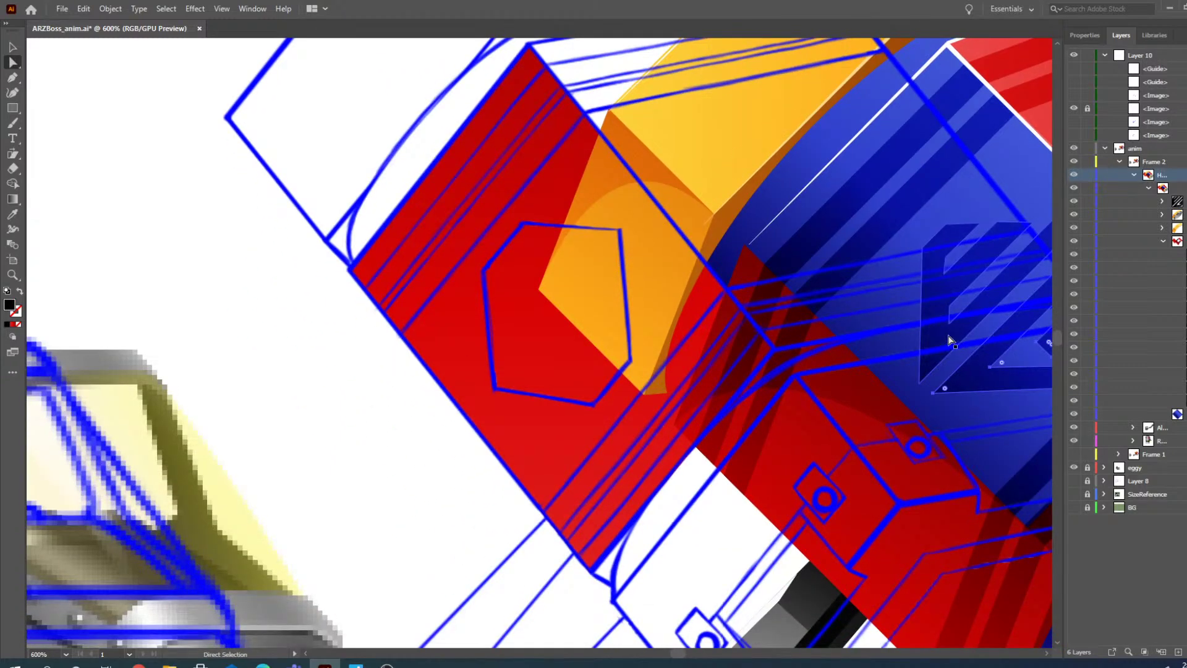
key("v")
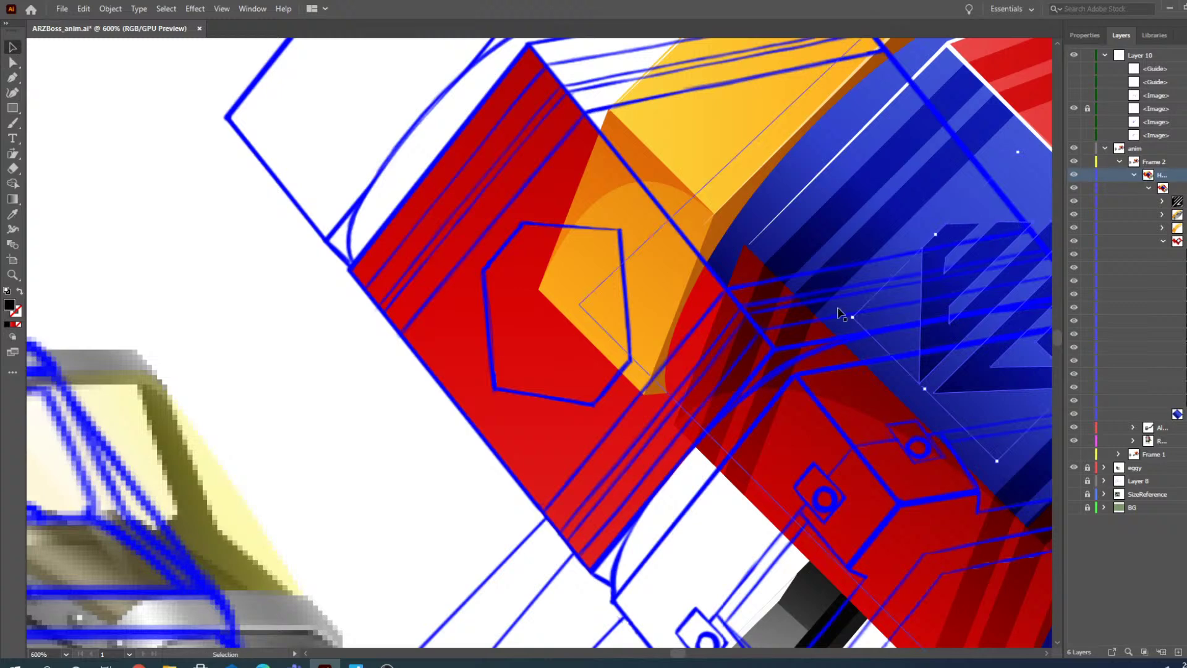
left_click_drag(841, 314, 480, 348)
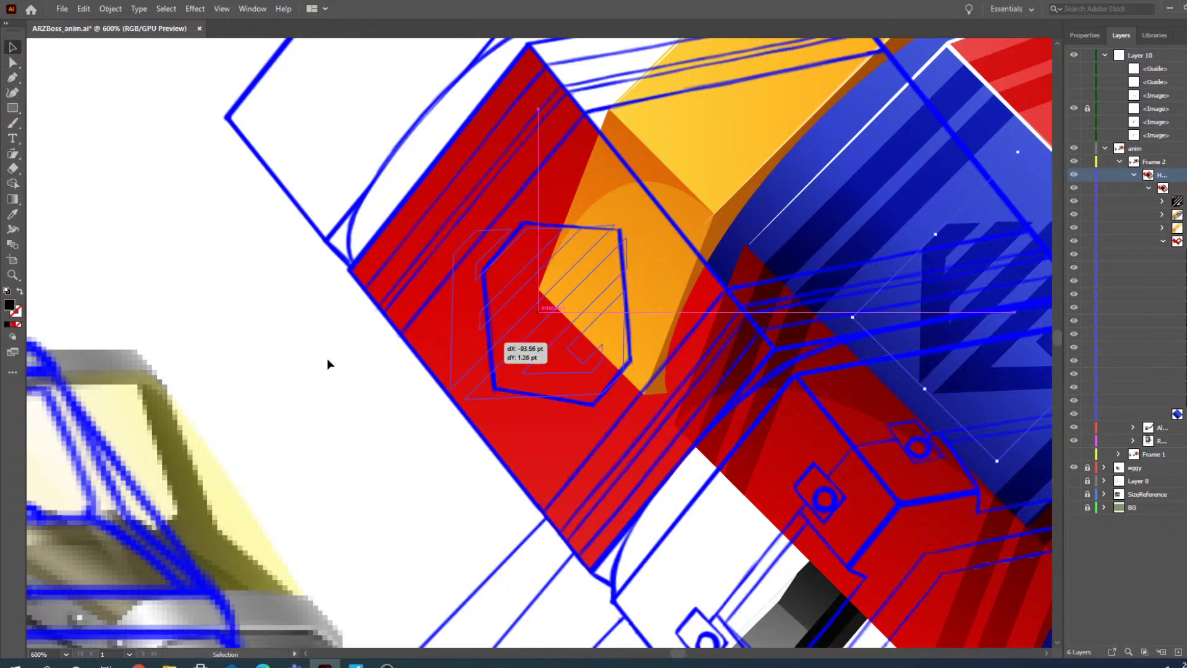
left_click_drag(328, 364, 328, 364)
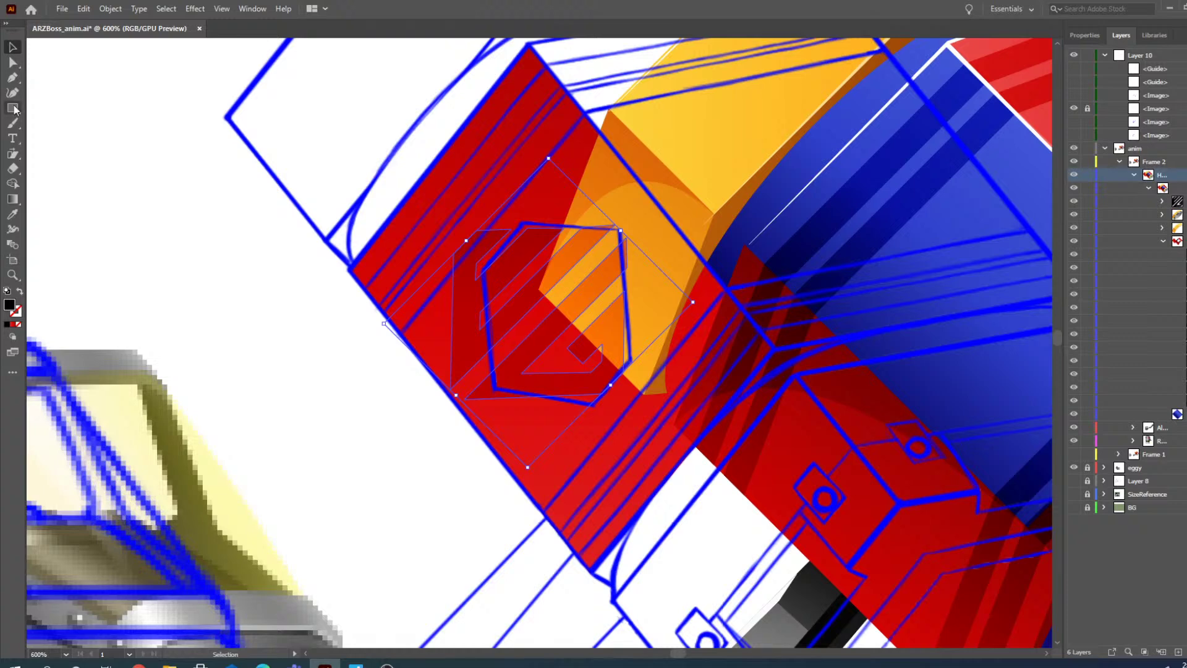
- Shear the logo to follow the face's new angle, then narrow and fit it to the sketched hexagon
left_click(12, 153)
mouse_move(460, 250)
left_mouse_down()
mouse_move(485, 267)
mouse_move(451, 263)
mouse_move(446, 310)
mouse_move(485, 264)
mouse_move(476, 267)
left_mouse_up()
key("v")
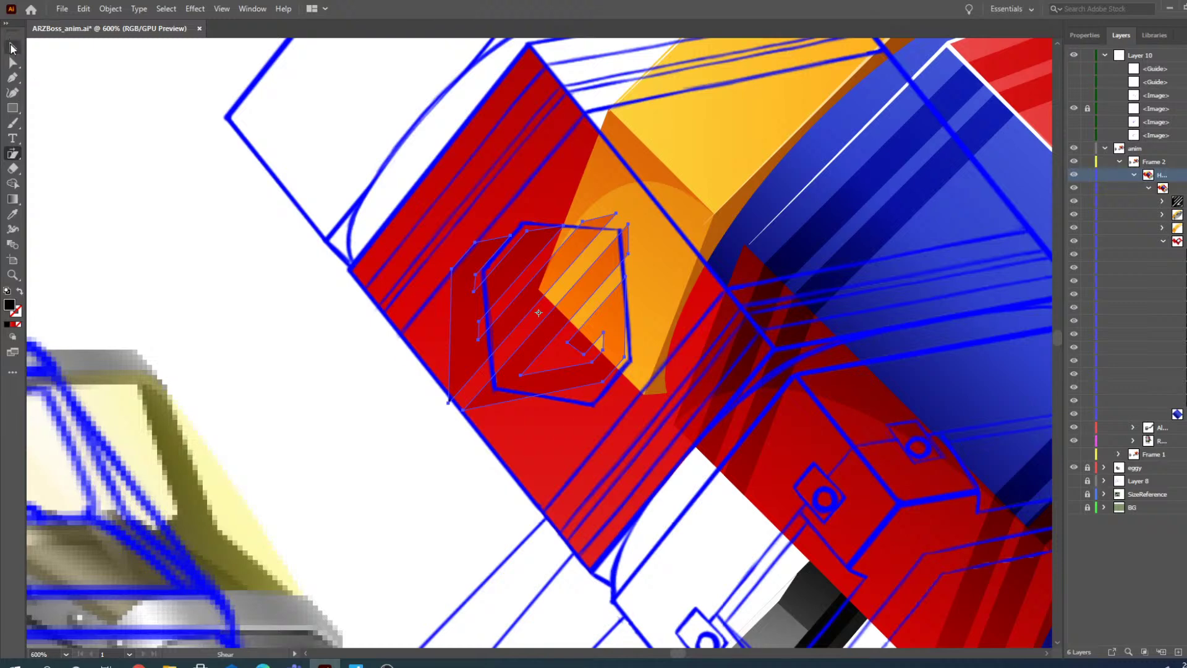
scroll(381, 381, "up", 2)
left_click_drag(379, 381, 418, 371)
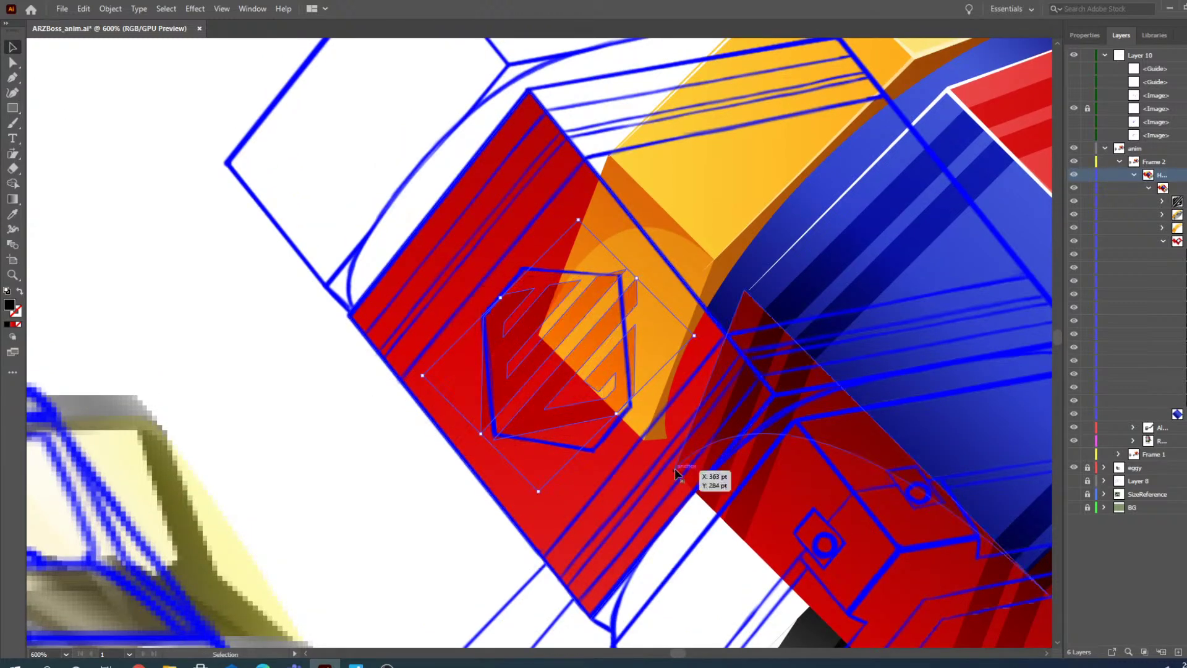
scroll(674, 467, "up", 1)
left_click_drag(563, 430, 563, 444)
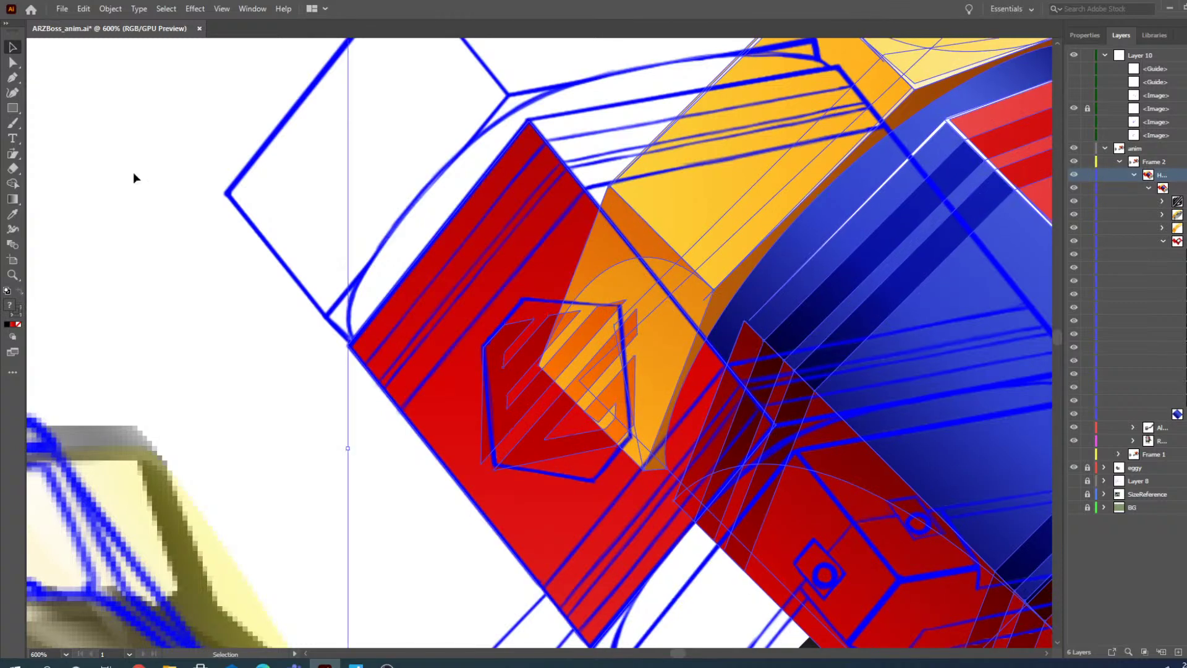
- Select the upper half of the logo on its own and compare its outline closely with the sketched hexagon
key("a")
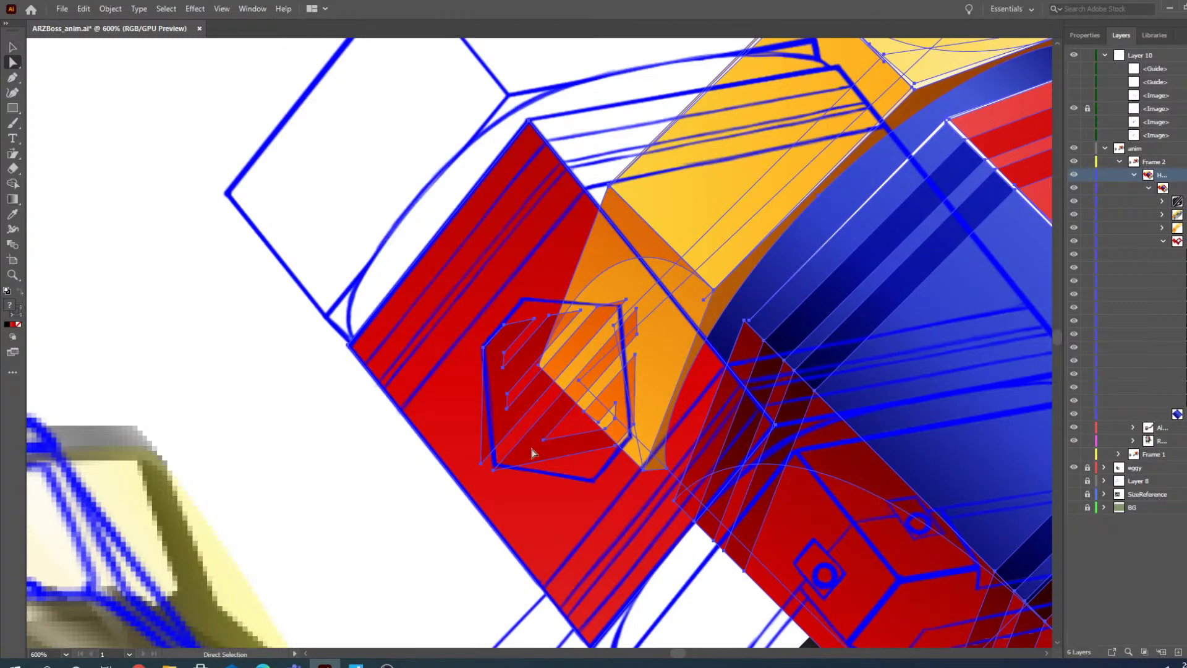
left_click(285, 457)
left_click(496, 360)
left_click(12, 275)
left_click(550, 379)
left_click(551, 326)
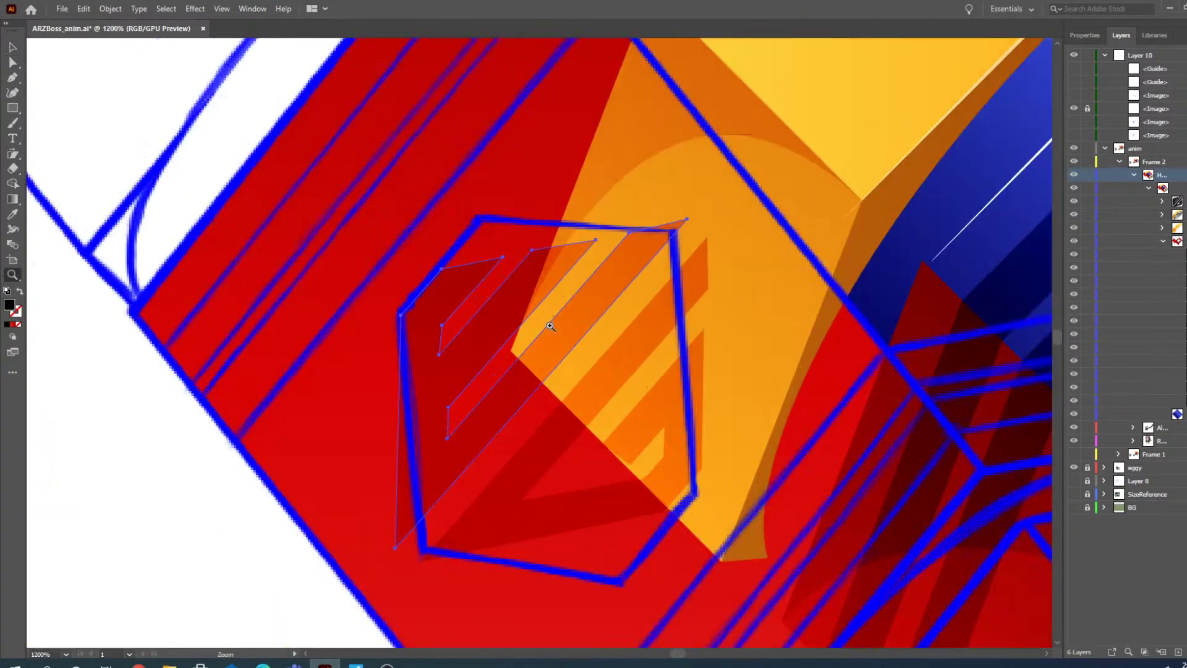
left_click(573, 364)
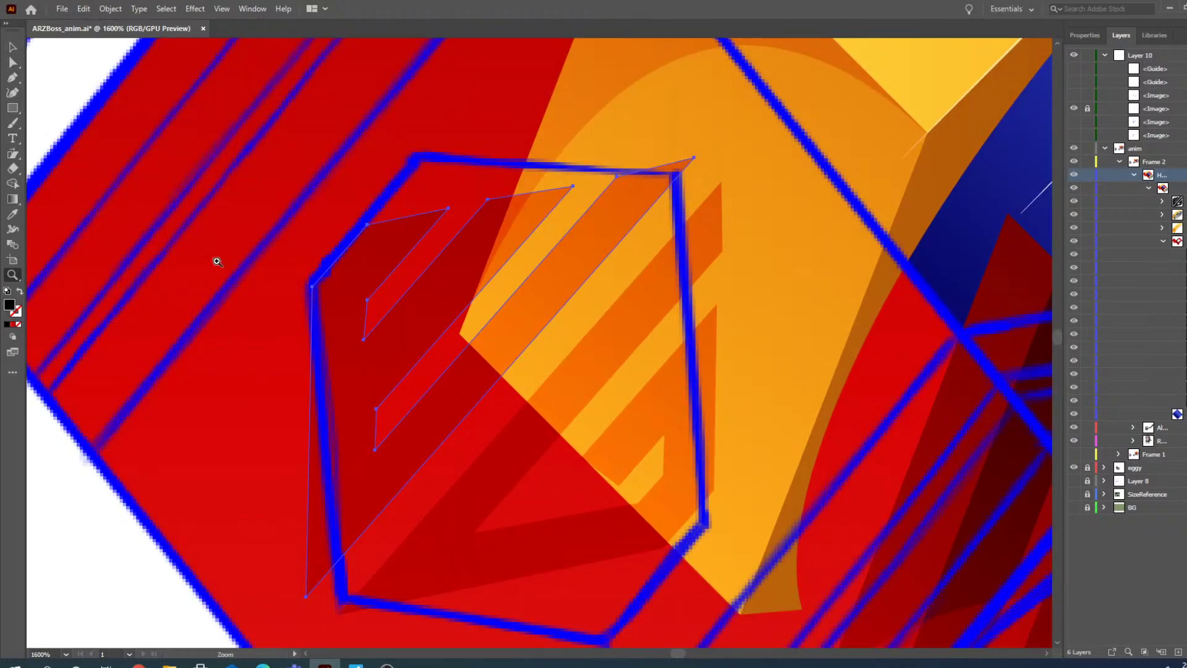
left_click(12, 48)
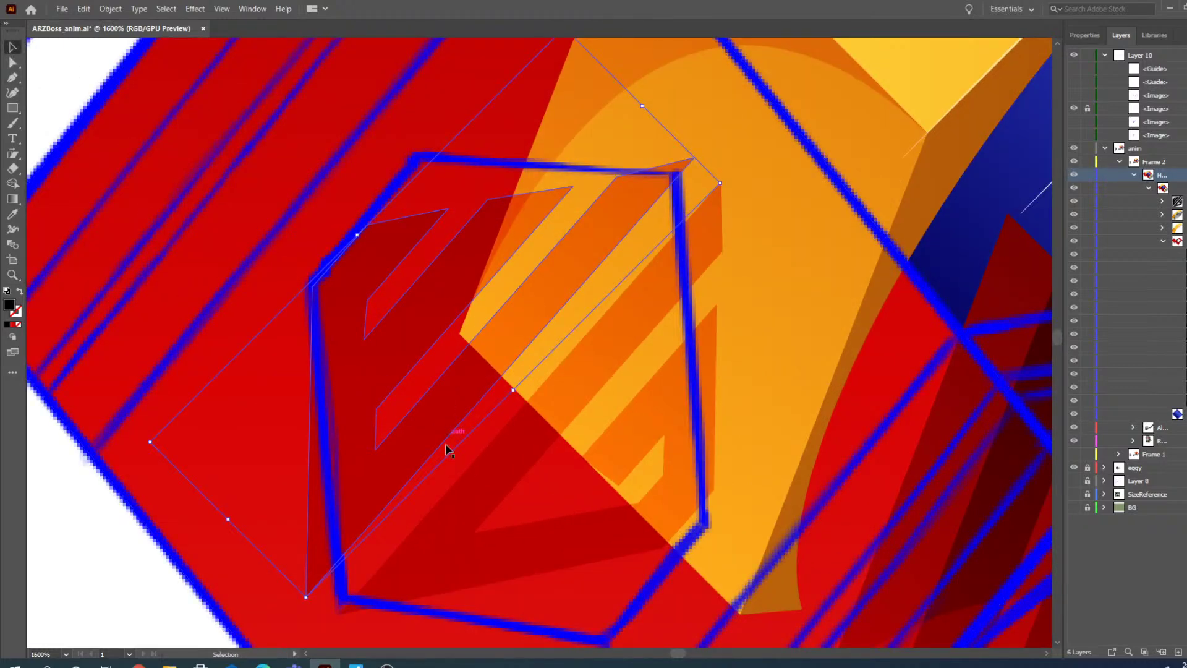
left_click(506, 471, "shift")
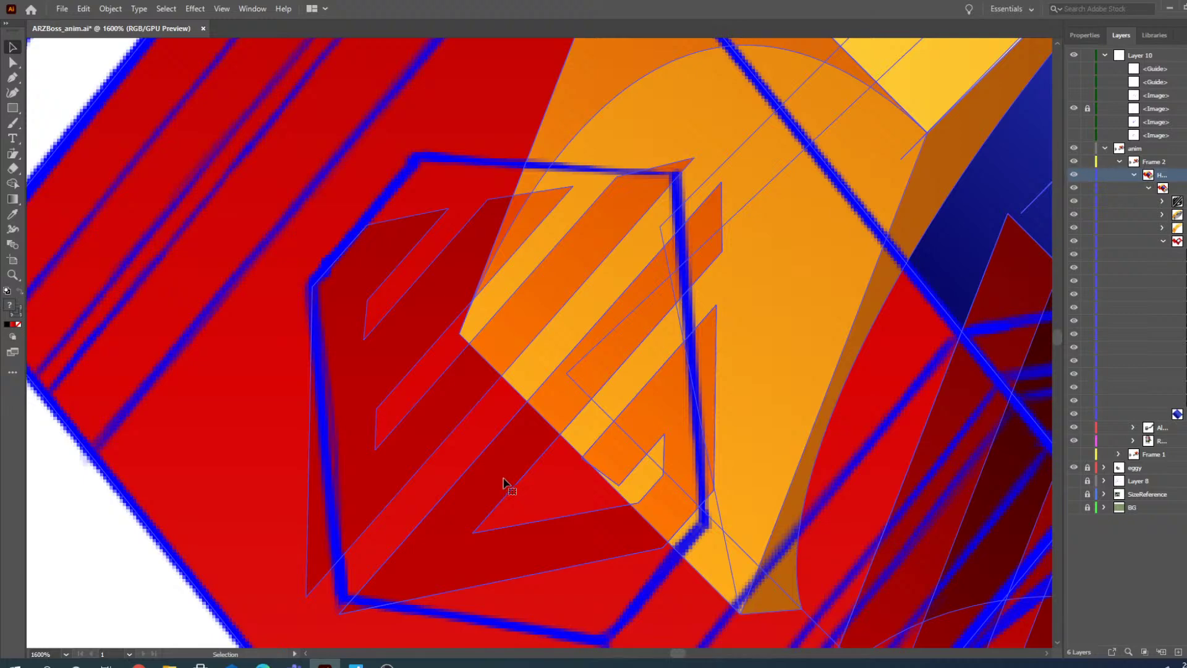
left_click_drag(523, 464, 501, 490)
key("ctrl+z")
- Select only the logo's lower half and shift it slightly down and to the left, away from the upper half
left_click(15, 62)
left_click(80, 505)
left_click(485, 504)
left_click_drag(533, 453, 525, 472)
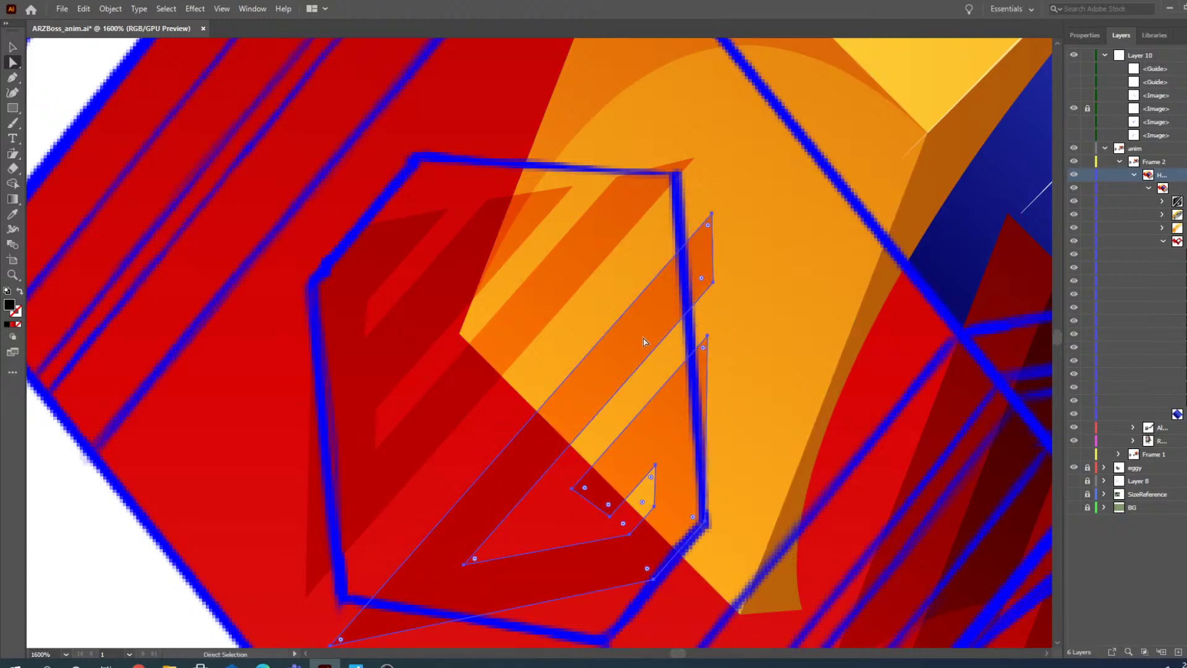
- Move the outer corner points of the logo's lower half onto the right and bottom edges of the sketched hexagon
scroll(684, 284, "down", 5)
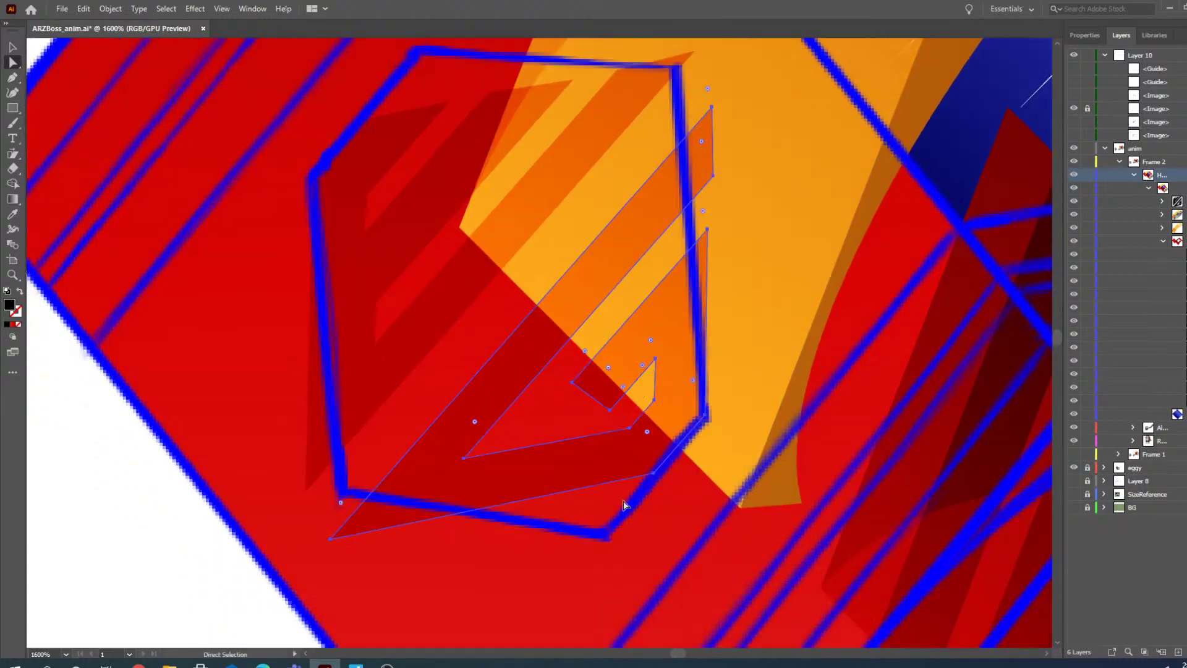
key("p")
left_click(13, 63)
left_click_drag(707, 230, 693, 250)
left_click_drag(654, 473, 604, 538)
left_click_drag(330, 540, 367, 499)
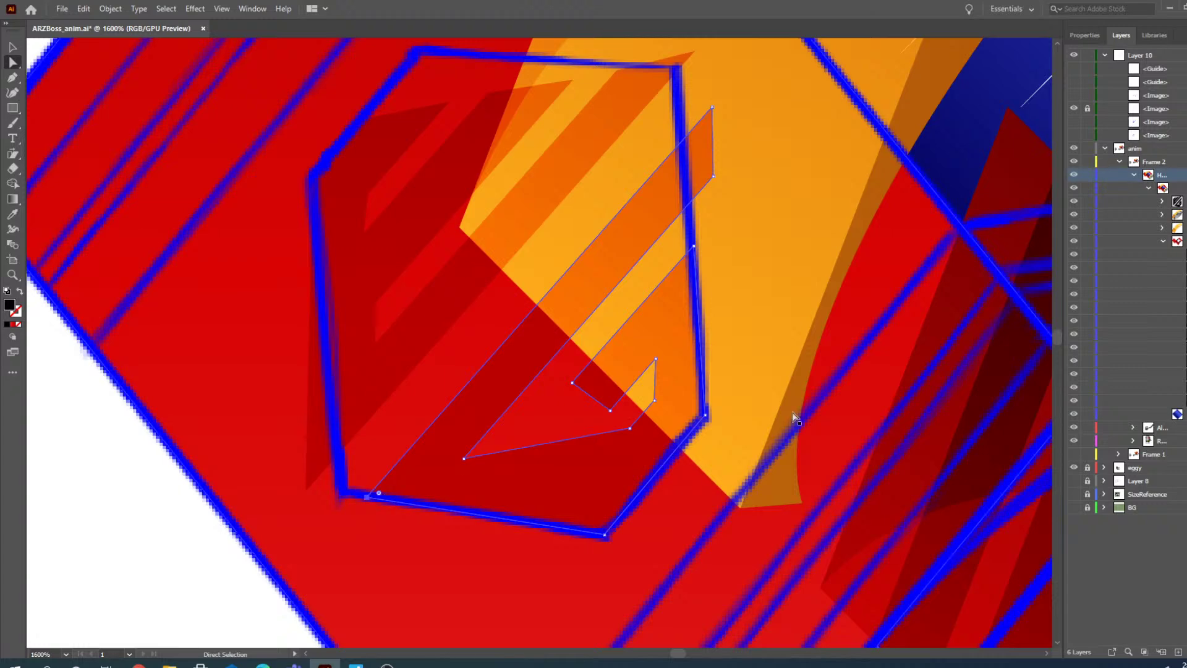
- Adjust the lower half's inner notch points and align its upper stroke end with the hexagon's right edge
left_click_drag(629, 433, 588, 481)
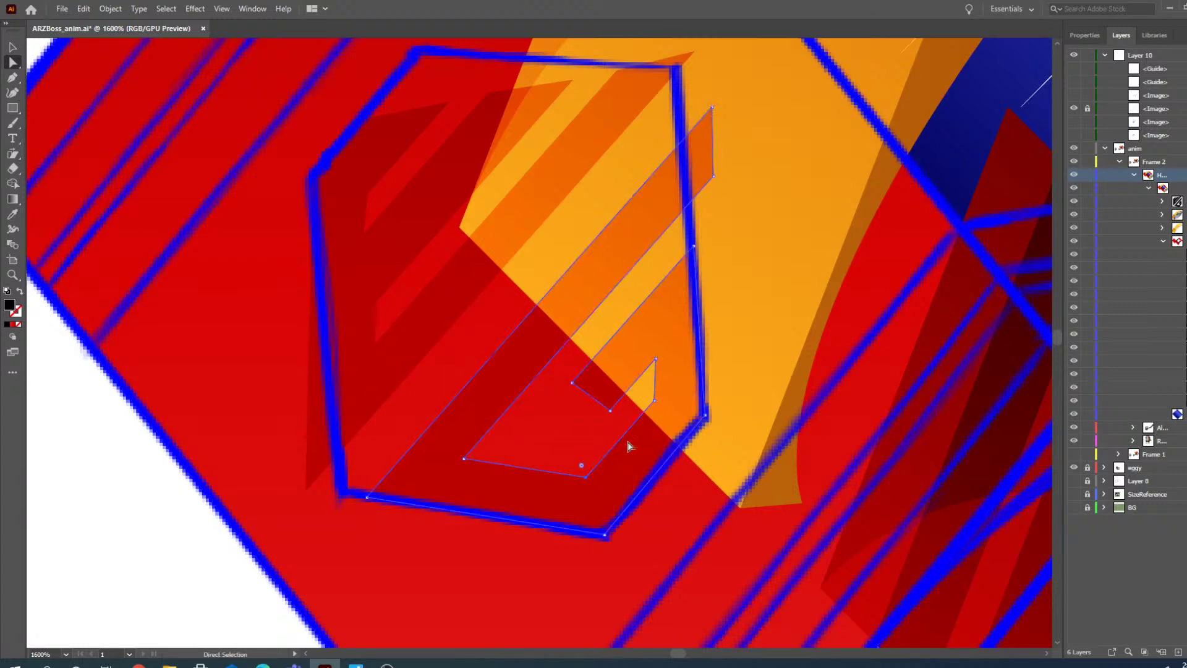
left_click(656, 360)
left_click_drag(656, 360, 651, 364)
left_click(716, 174)
left_click(715, 177)
left_click_drag(713, 177, 689, 204)
left_click_drag(713, 111, 685, 142)
left_click(610, 421)
left_click_drag(610, 422, 607, 414)
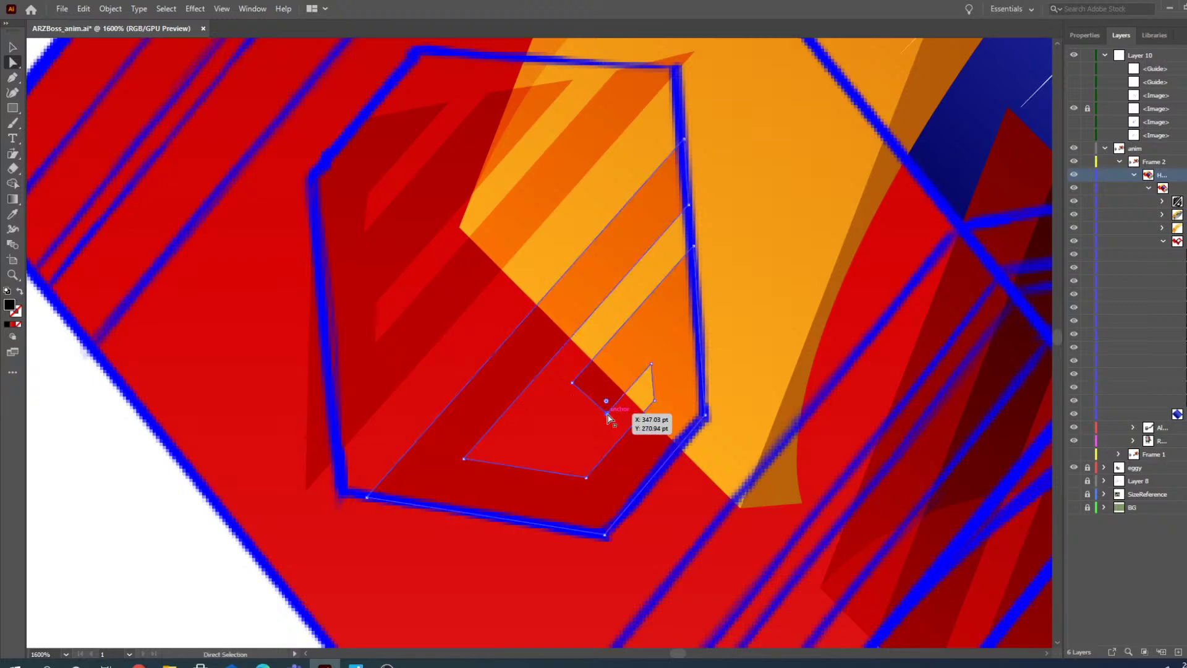
- Pull the bottom tip and the upper-right point of the logo's upper half onto the hexagon's edges
left_click(364, 384)
left_click_drag(303, 491, 340, 446)
scroll(442, 265, "up", 3)
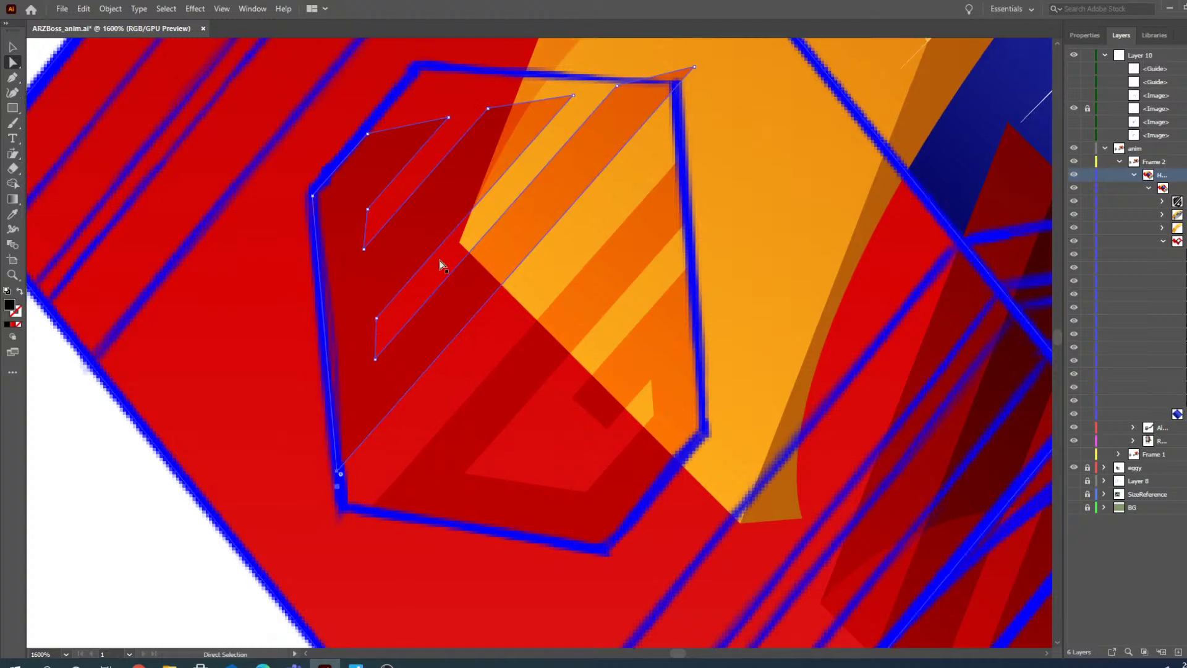
left_click_drag(695, 146, 697, 156)
left_click_drag(695, 142, 621, 156)
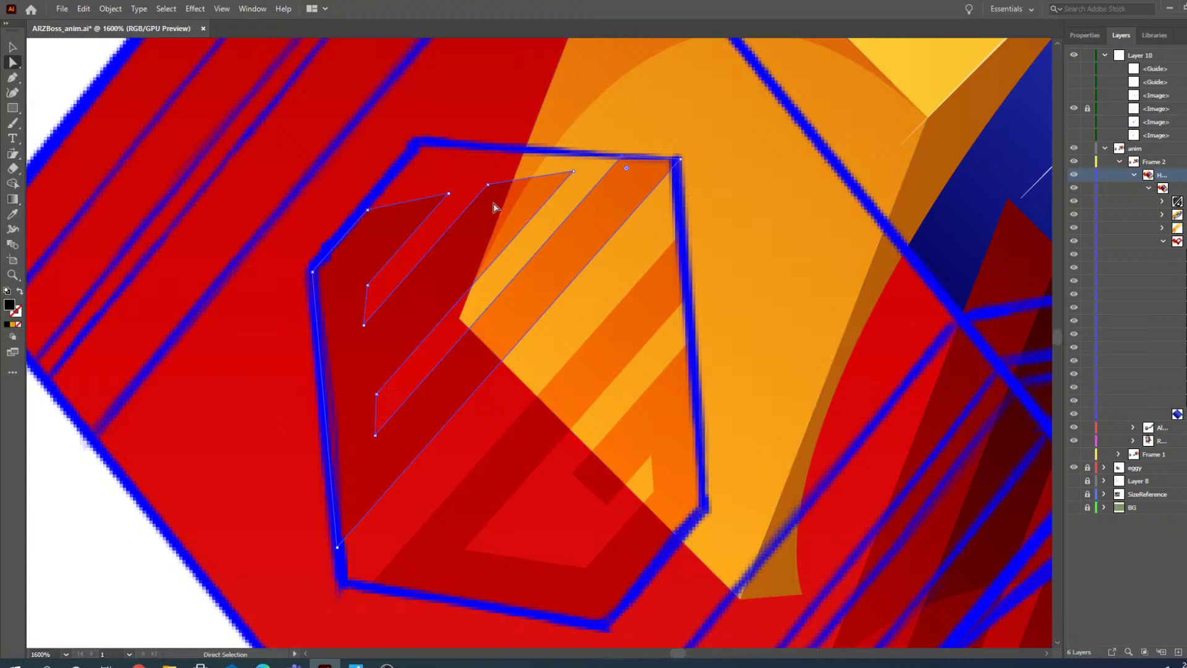
- Align the upper half's top-left corner and remaining stripe ends with the hexagon's top edge
left_click_drag(374, 210, 415, 146)
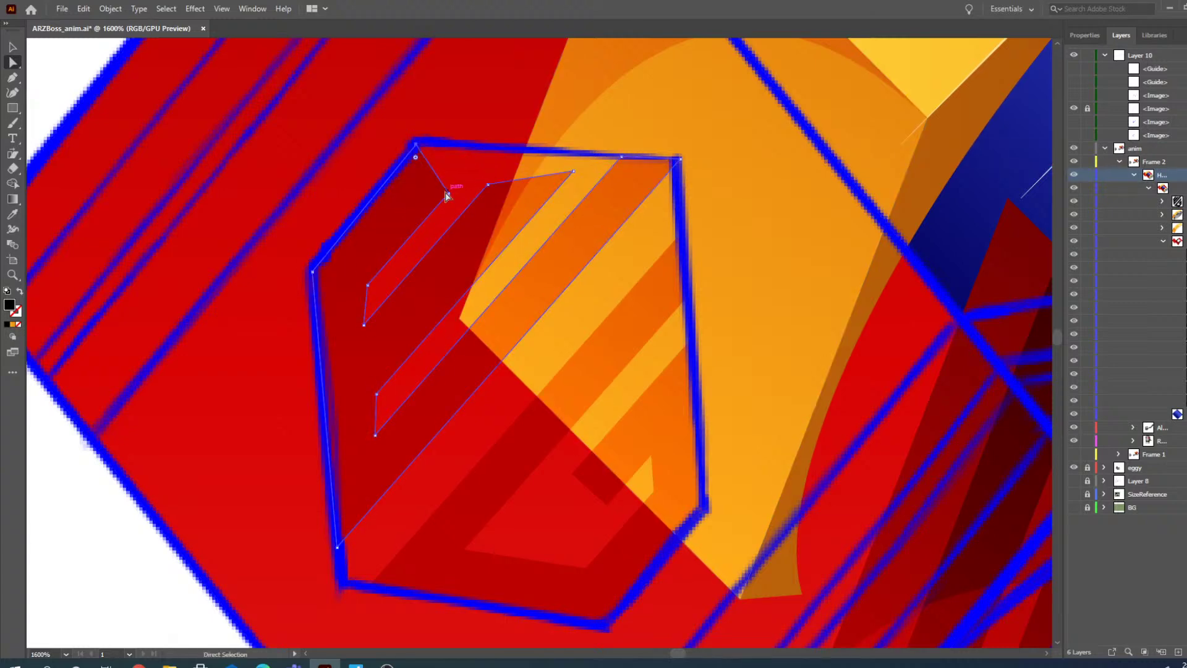
left_click_drag(449, 197, 489, 151)
left_click(572, 173)
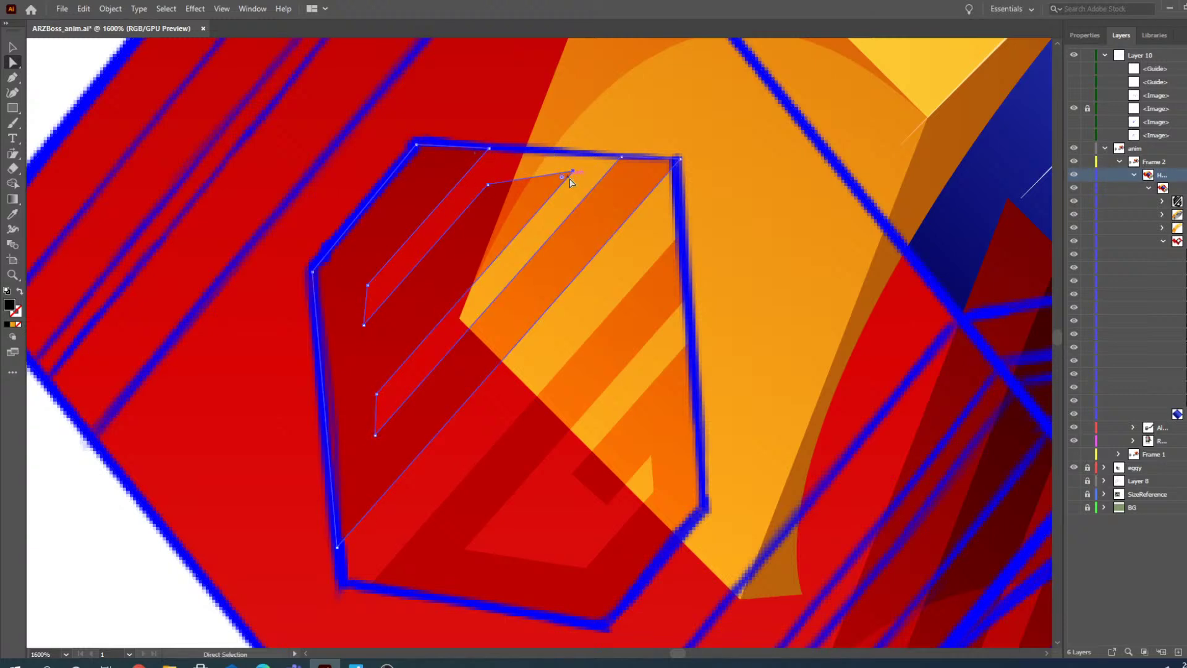
left_click_drag(574, 174, 573, 163)
left_click_drag(488, 184, 517, 149)
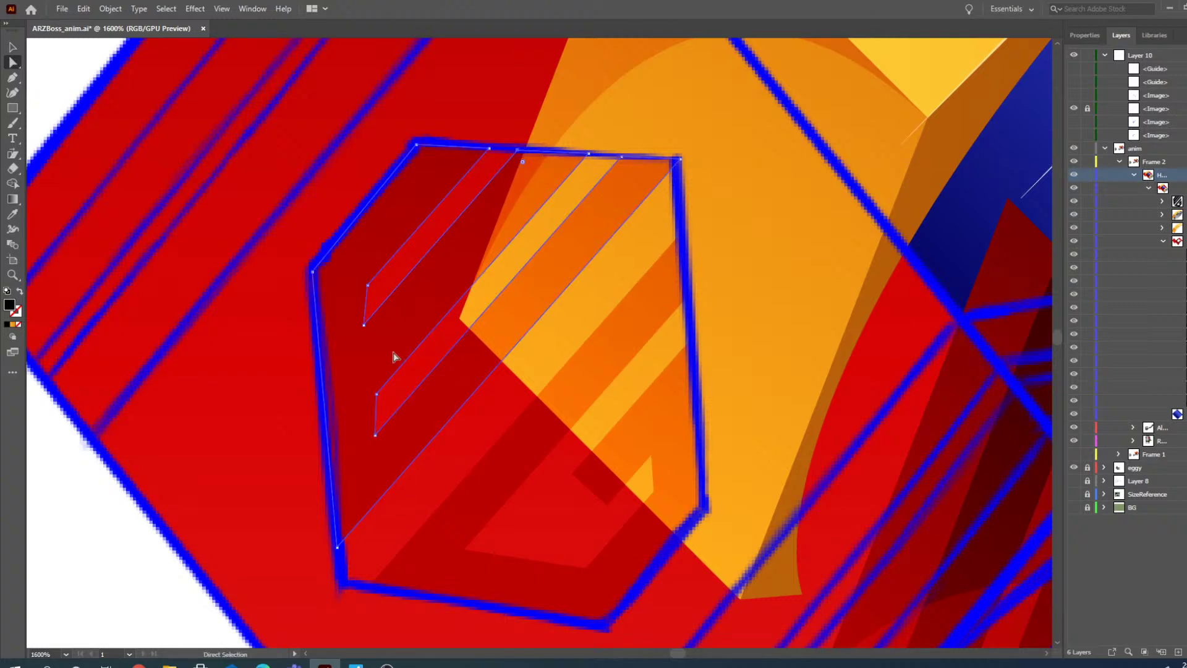
- Nudge the lower inner points of both stripe notches in the logo's upper half to tidy the slanted ends
left_click_drag(365, 326, 369, 319)
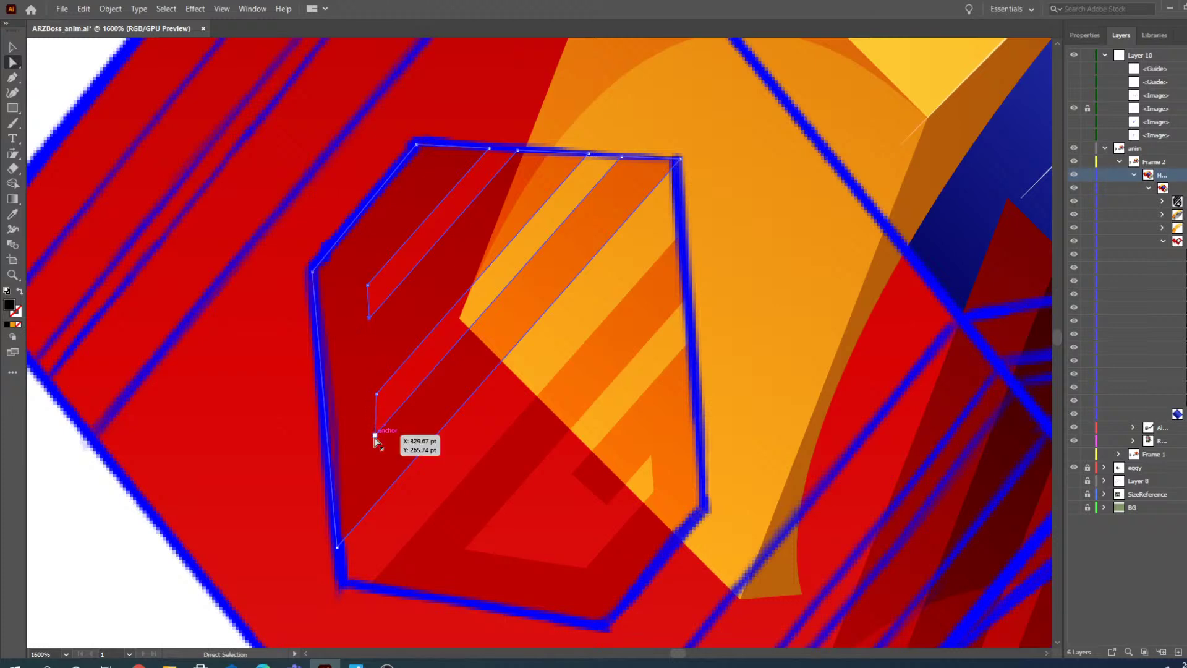
left_click_drag(375, 434, 378, 432)
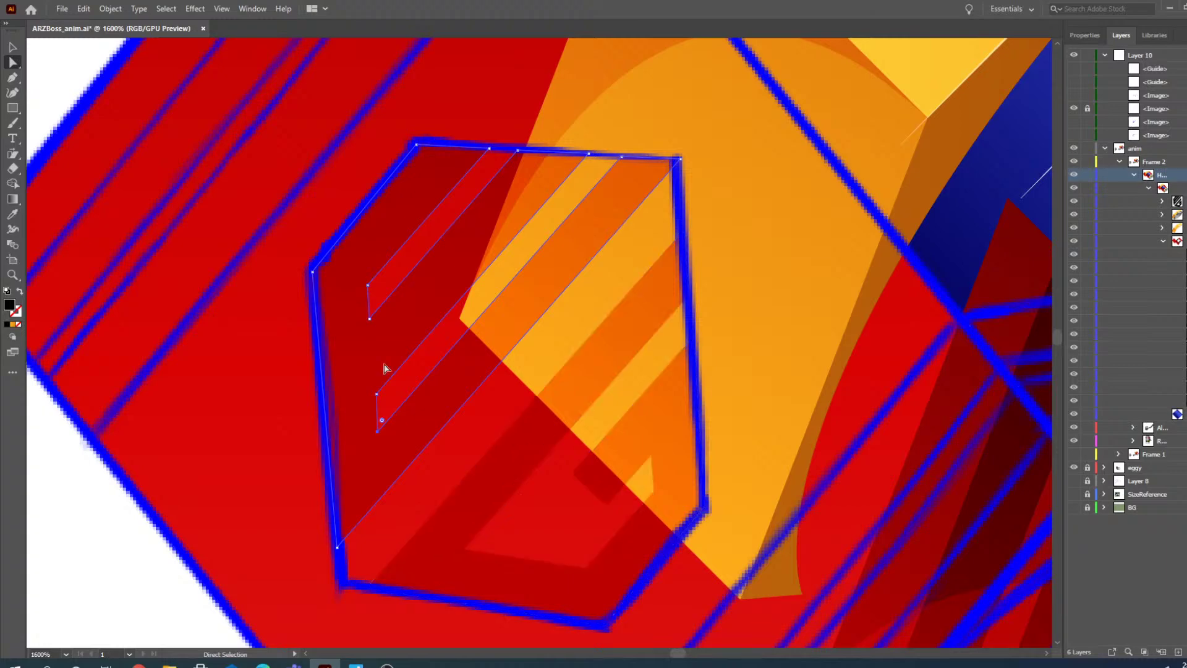
left_click(14, 275)
left_click(436, 216, "alt")
left_click(503, 241, "alt")
left_click(584, 351, "alt")
left_click(525, 371, "alt")
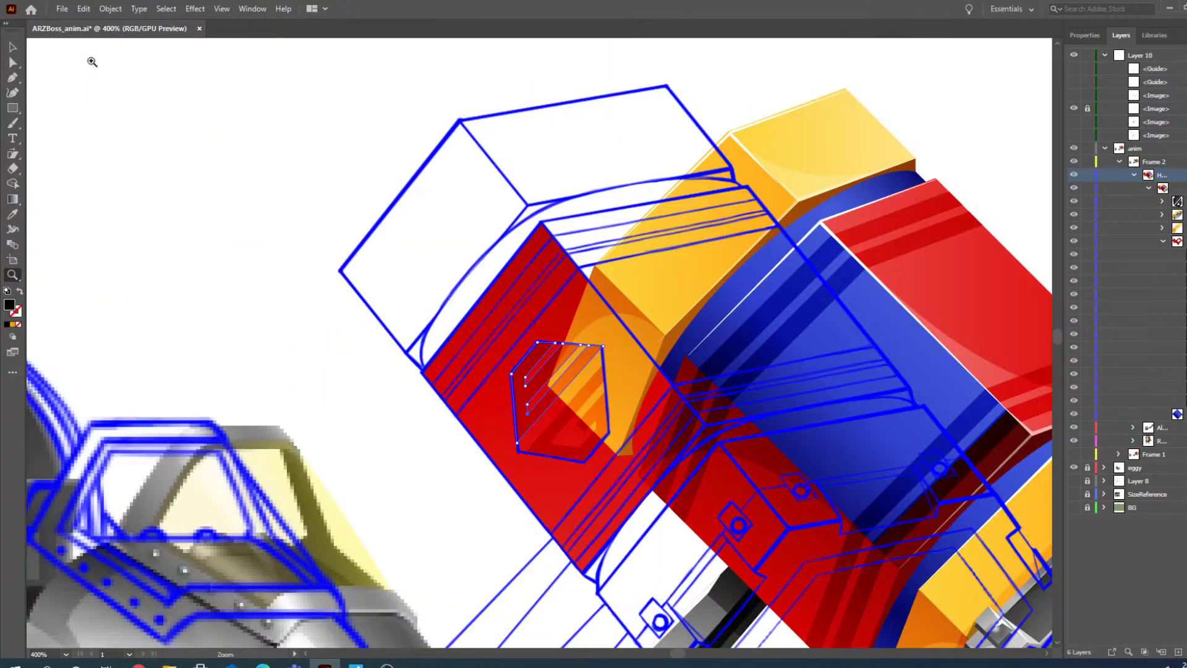
left_click(12, 47)
left_click(351, 434)
scroll(511, 464, "down", 1)
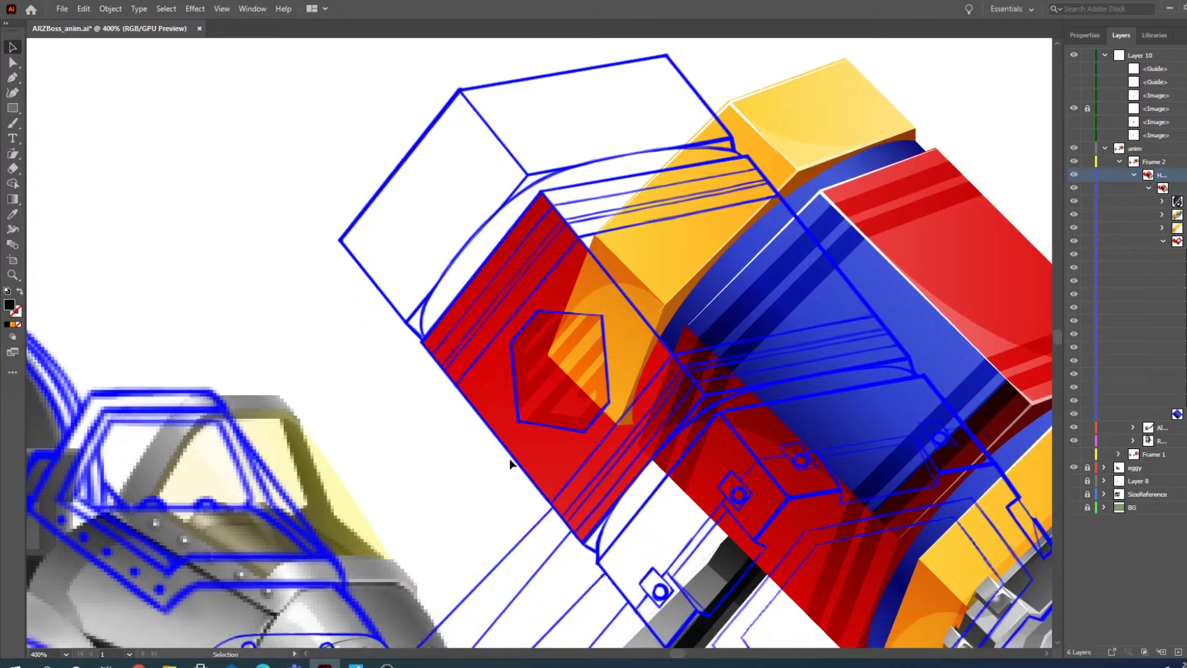
- Hide the curved shading shape and the original red front panel of the hammer's midsection
left_click_drag(682, 657, 685, 659)
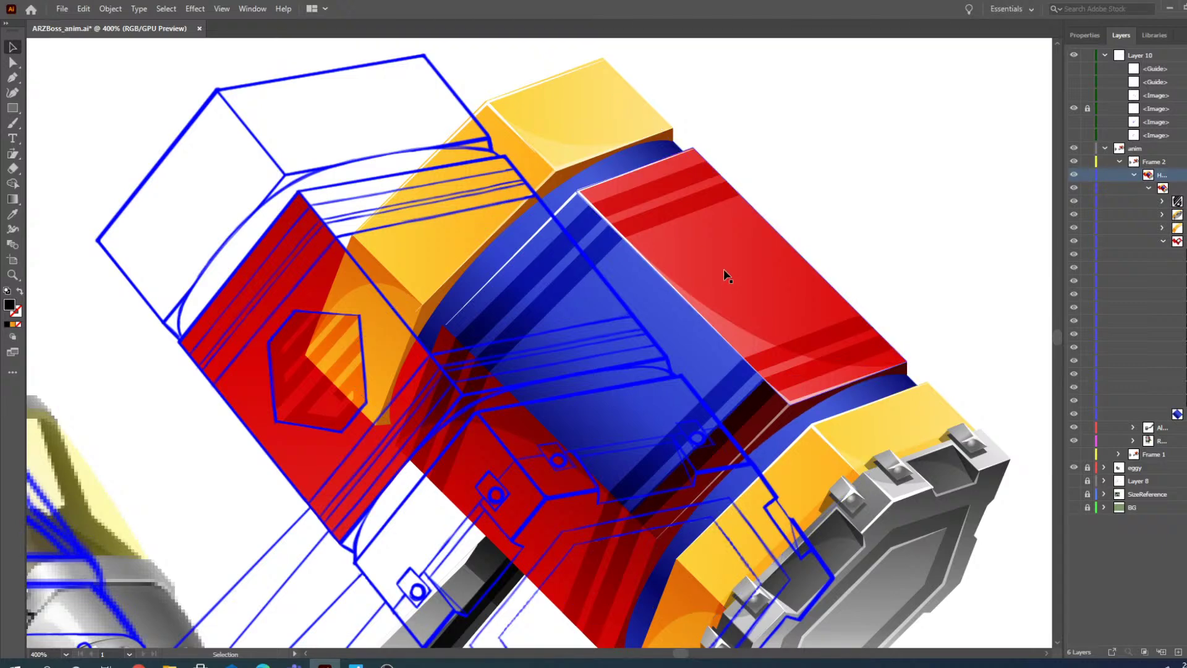
left_click(505, 420)
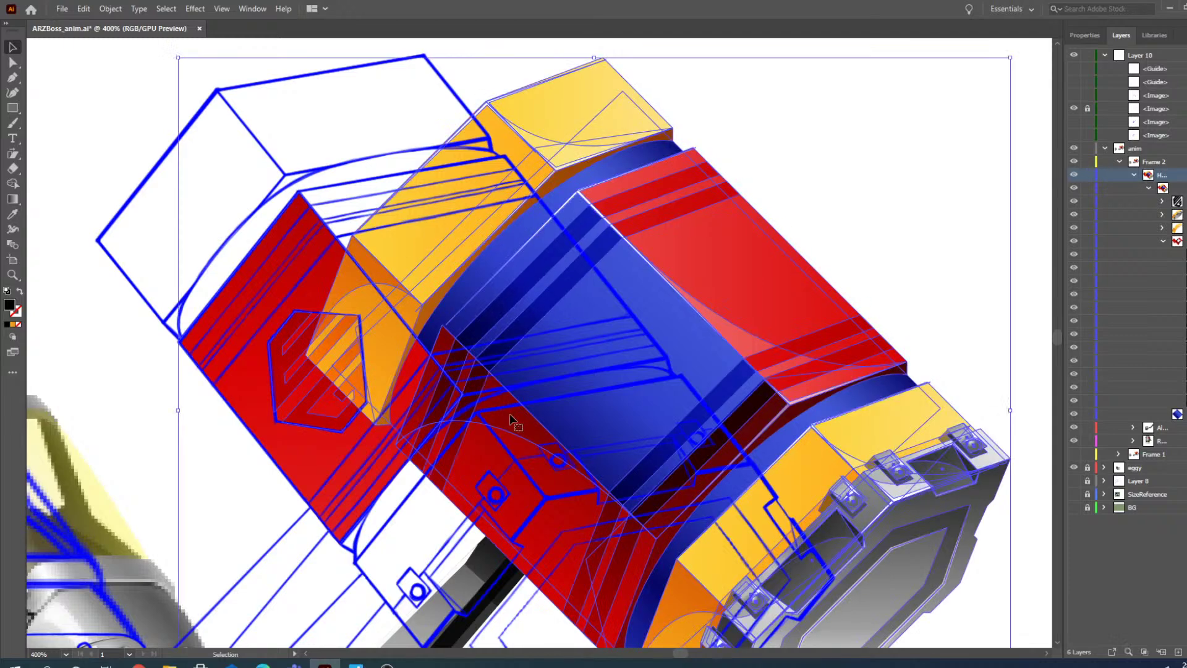
left_click(12, 63)
left_click(182, 462)
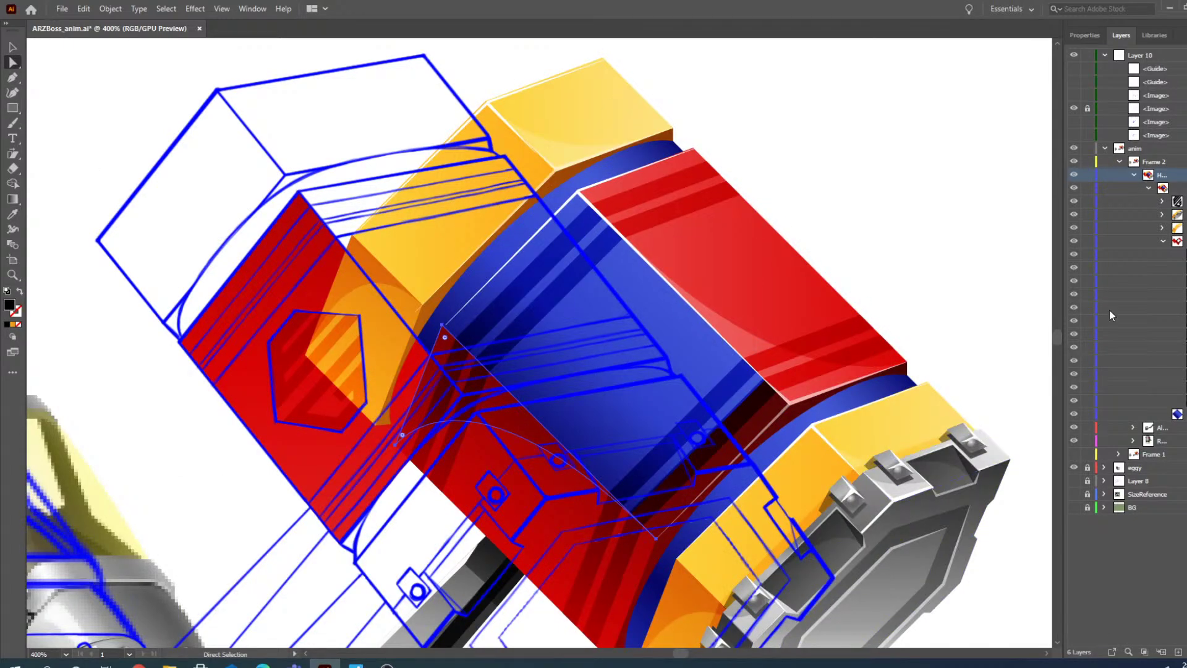
left_click(1074, 254)
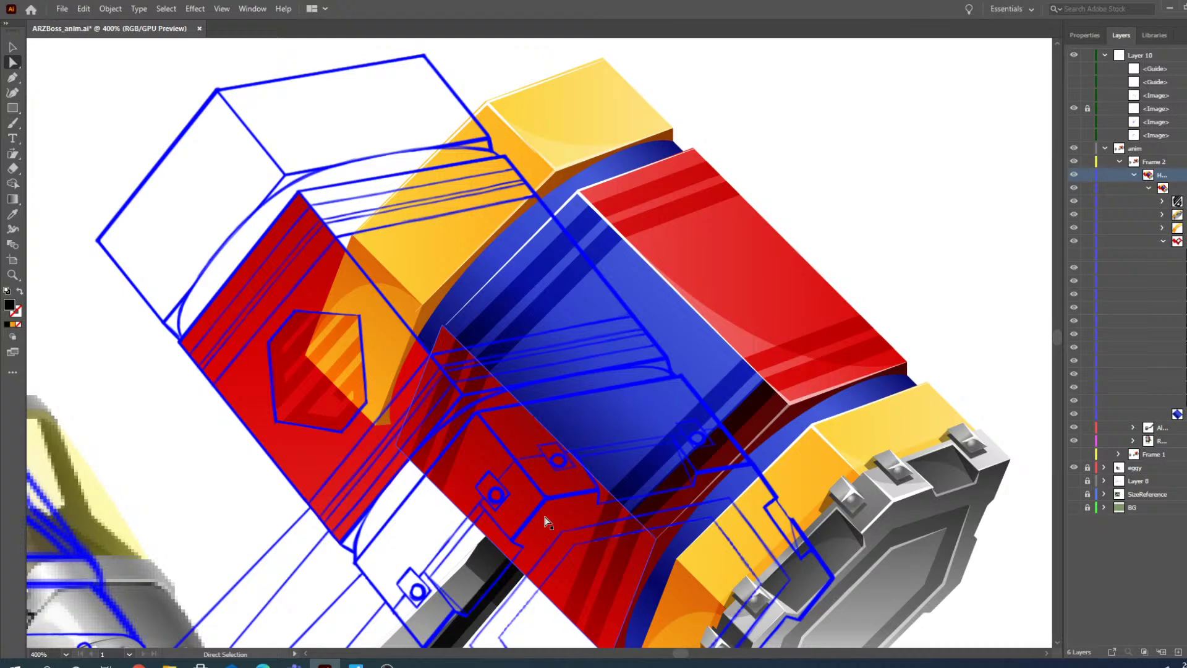
left_click(1074, 373)
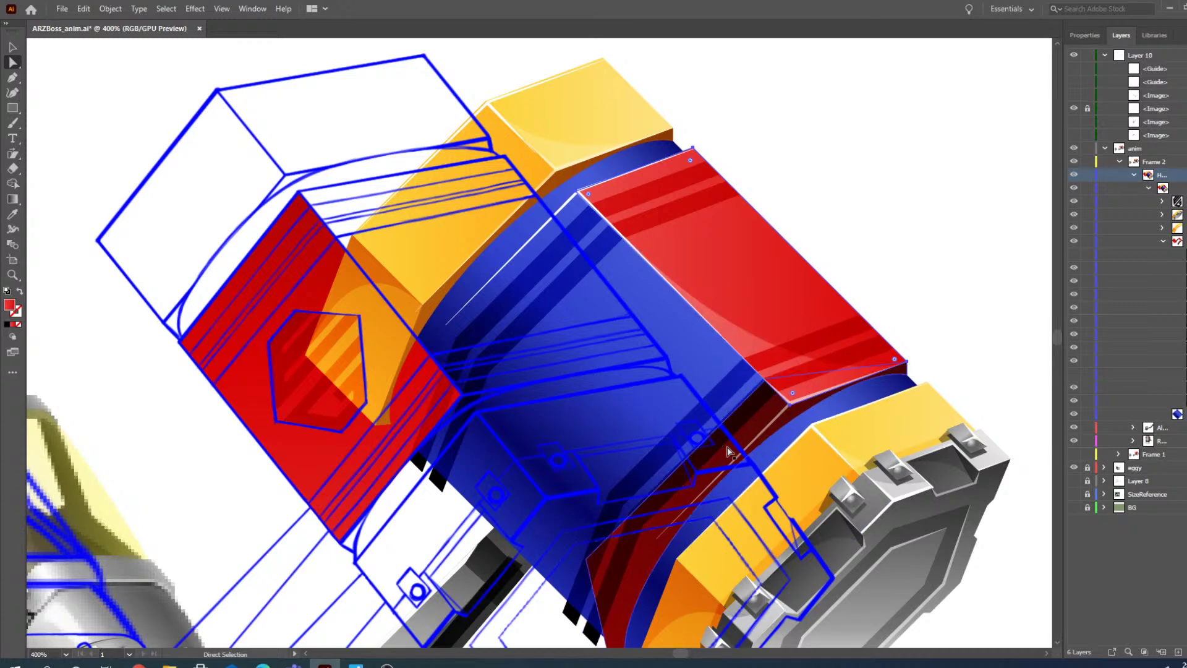
- Move the red top panel of the hammer's midsection over the sketched top face beside the reshaped red side
key("v")
left_click(760, 290)
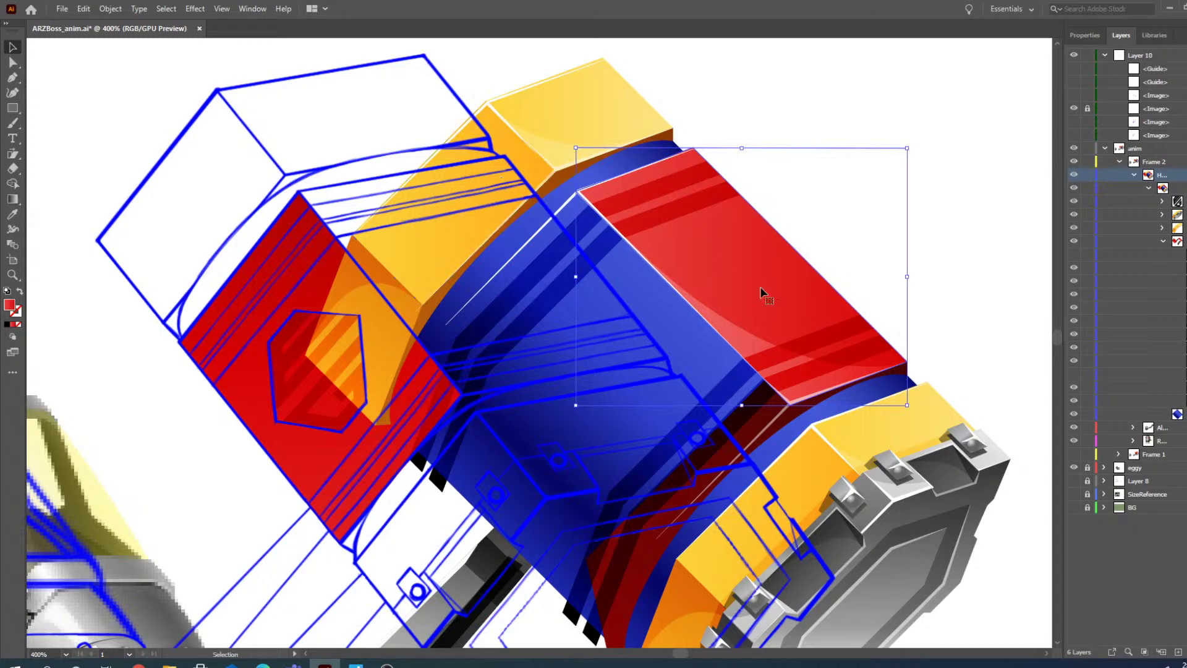
left_click_drag(758, 289, 482, 288)
- Place the red top panel's lower-left corner on the sketched corner where it meets the red side face
left_click(13, 275)
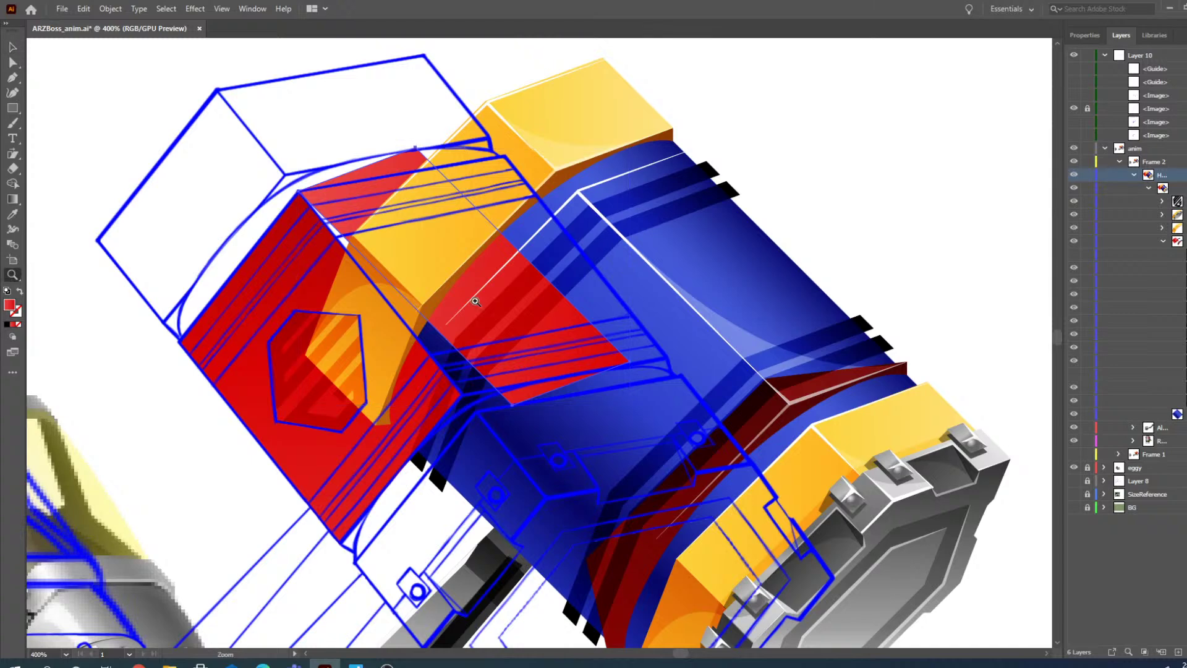
left_click(580, 368)
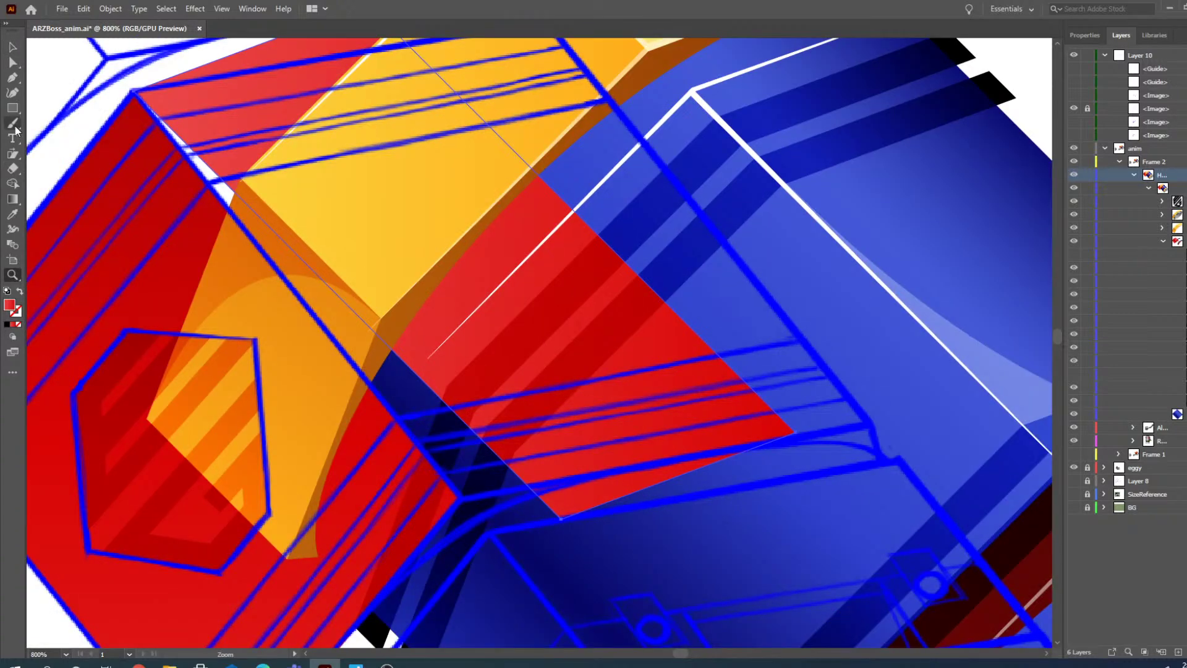
left_click(7, 77)
left_click(12, 62)
left_click(506, 513)
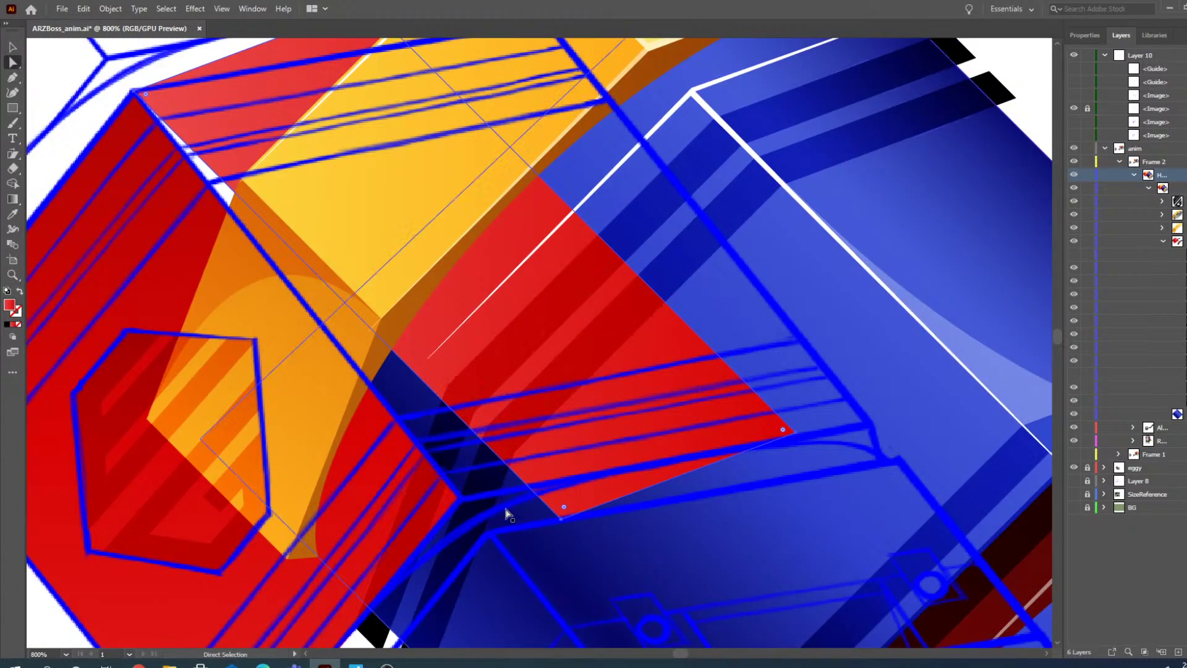
left_click_drag(561, 518, 502, 496)
key("ctrl+z")
left_click_drag(561, 523, 464, 499)
- Fit the red top panel's upper-left, upper-right and lower-right corners to the sketched top face
scroll(137, 133, "up", 3)
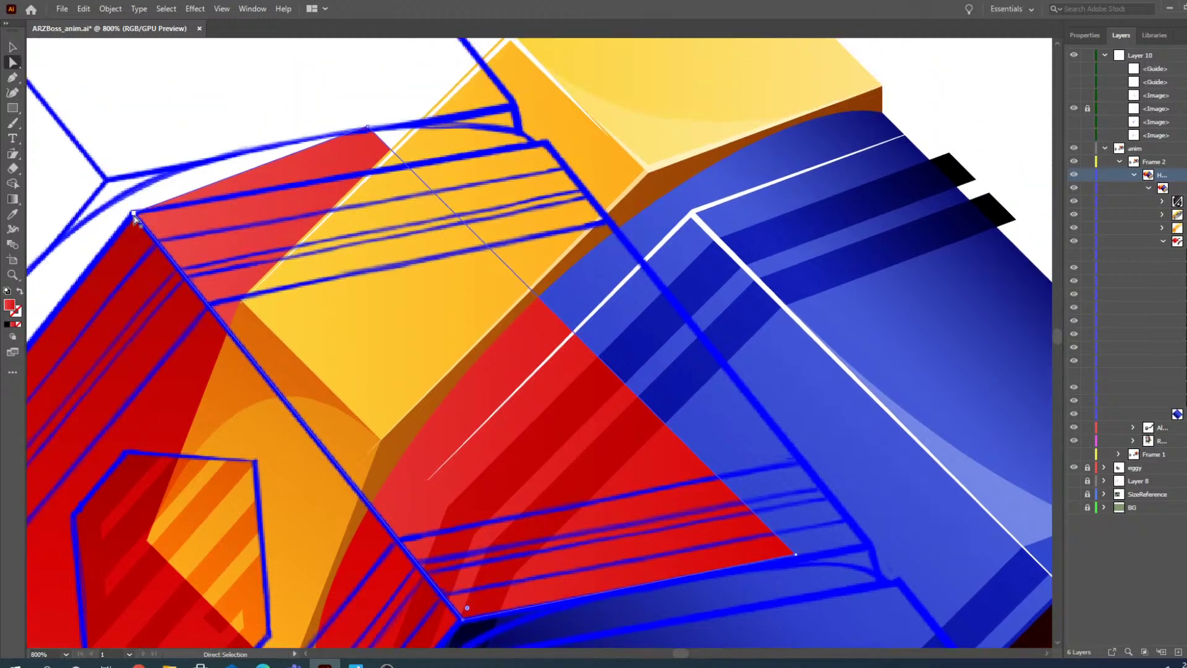
mouse_move(134, 218)
left_mouse_down()
mouse_move(146, 194)
mouse_move(133, 216)
left_mouse_up()
left_click_drag(368, 127, 544, 146)
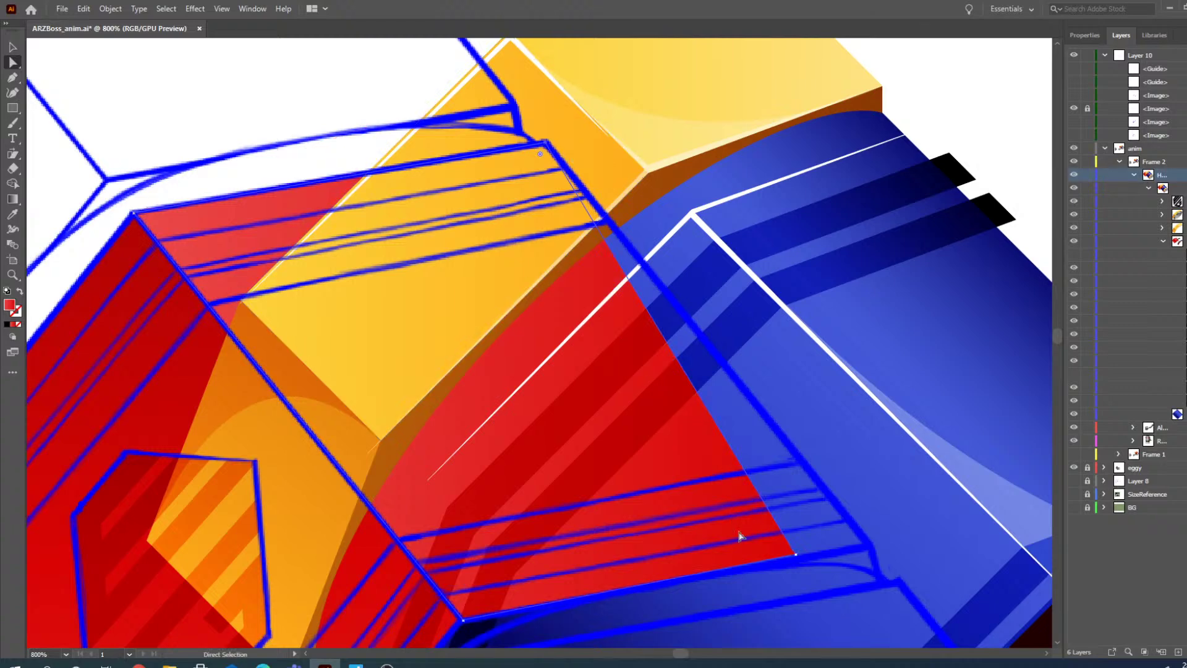
left_click_drag(796, 555, 871, 545)
left_click(12, 275)
left_click(518, 286, "alt")
left_click(484, 230, "alt")
scroll(379, 305, "down", 2)
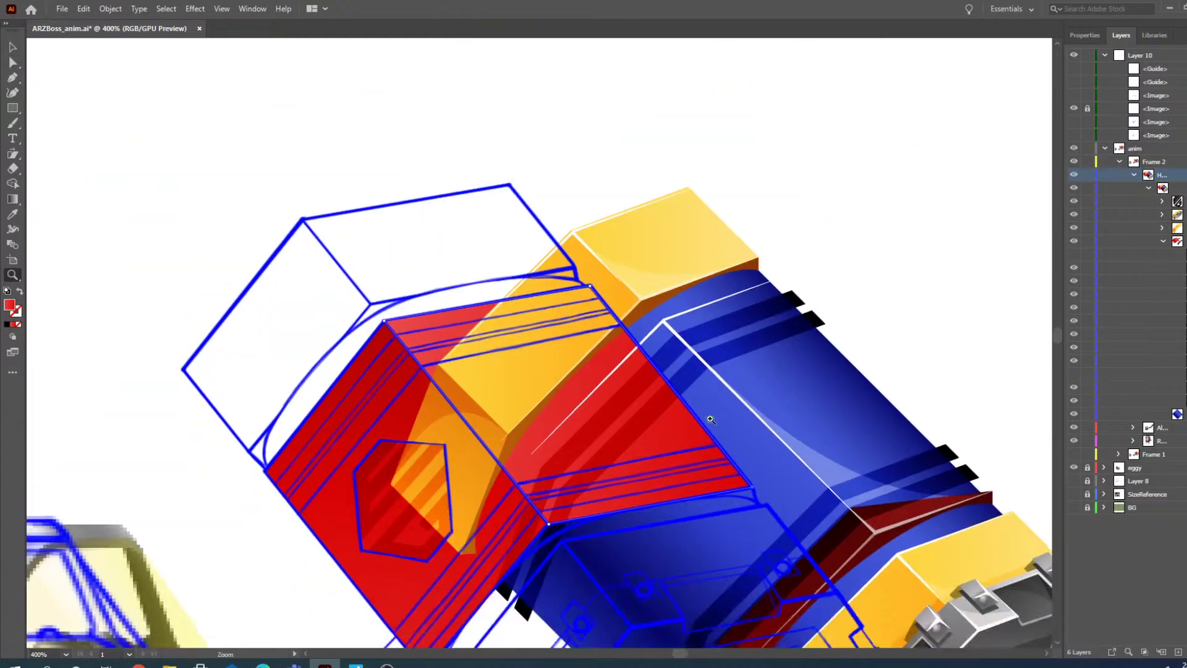
- Select the white edge highlight path at the upper corner of the blue midsection
left_click(9, 48)
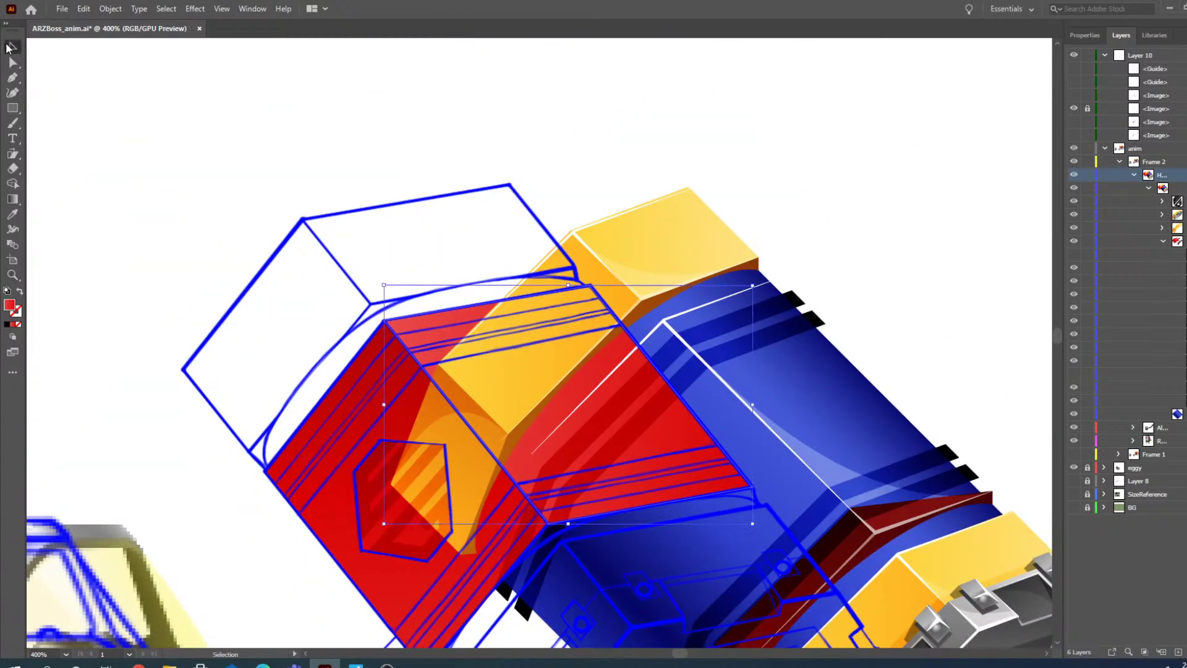
left_click(954, 185)
left_click(693, 322)
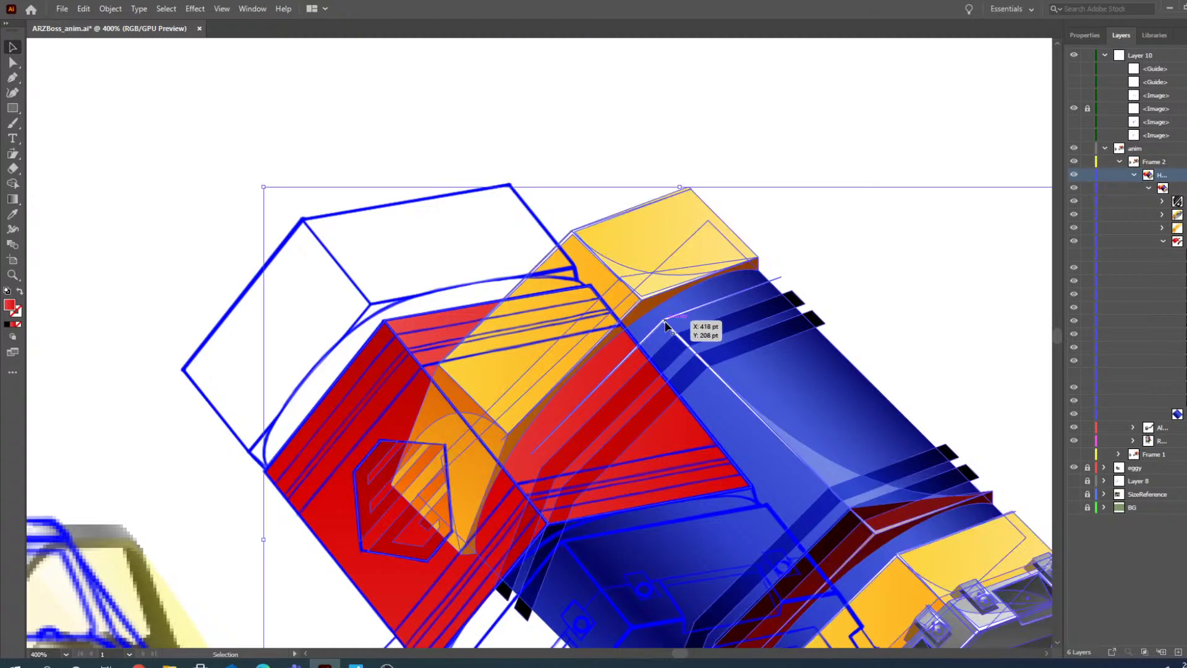
left_click(12, 63)
left_click(445, 87)
left_click(665, 316)
left_click(701, 330)
left_click(826, 379)
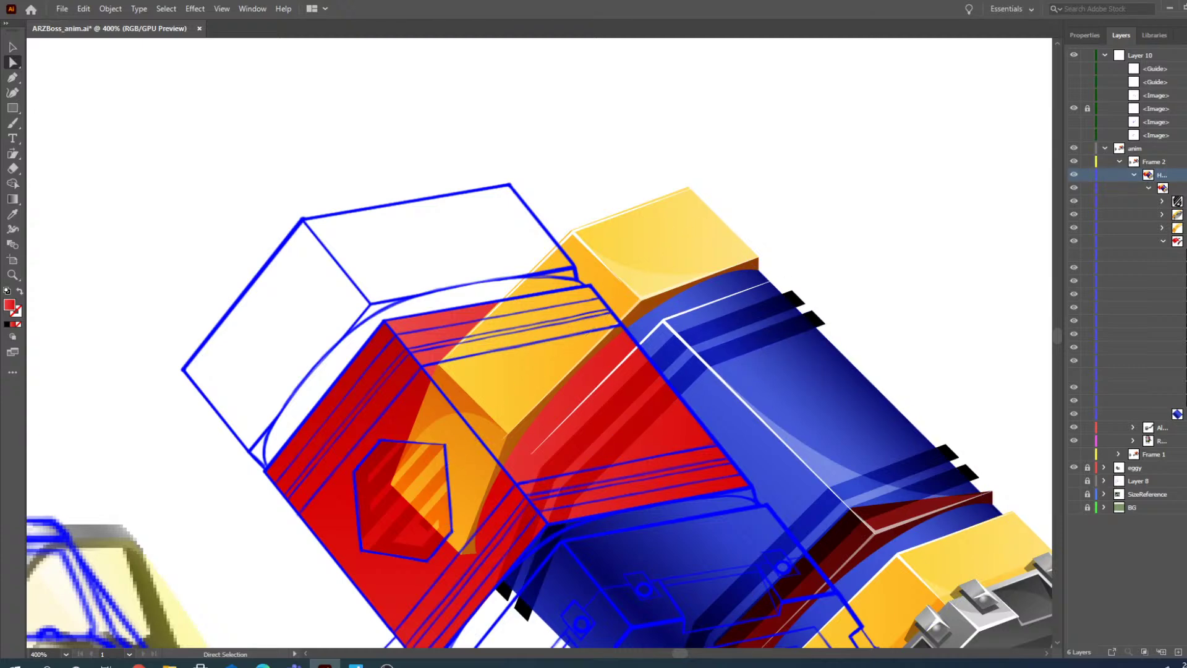
left_click(668, 323)
left_click(10, 274)
left_click(690, 305)
left_click(483, 386)
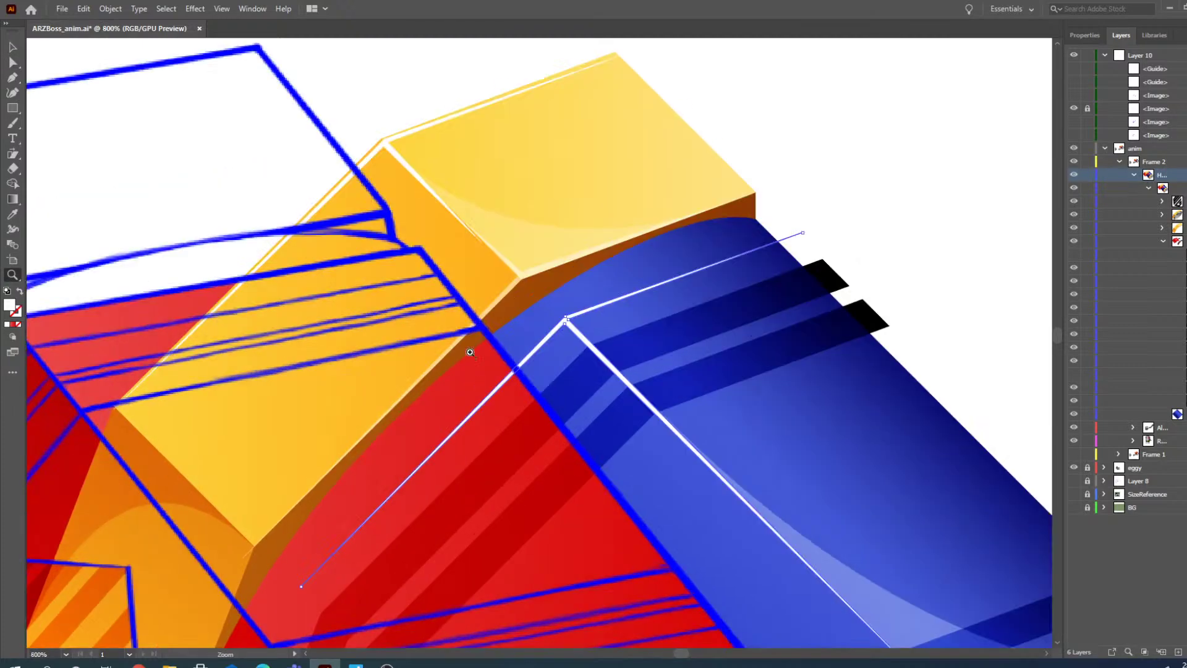
left_click(11, 41)
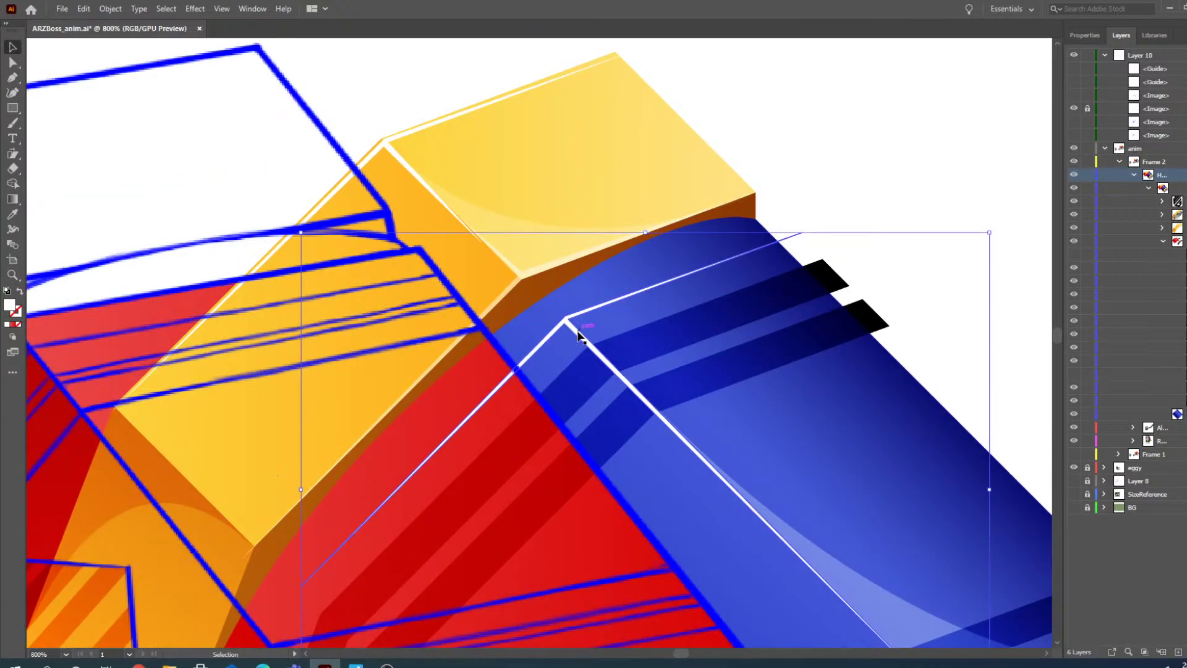
left_click_drag(576, 331, 536, 332)
key("ctrl+z")
- Move the white edge highlight so its corner sits on the upper corner shared by the two reshaped red faces
left_click(12, 63)
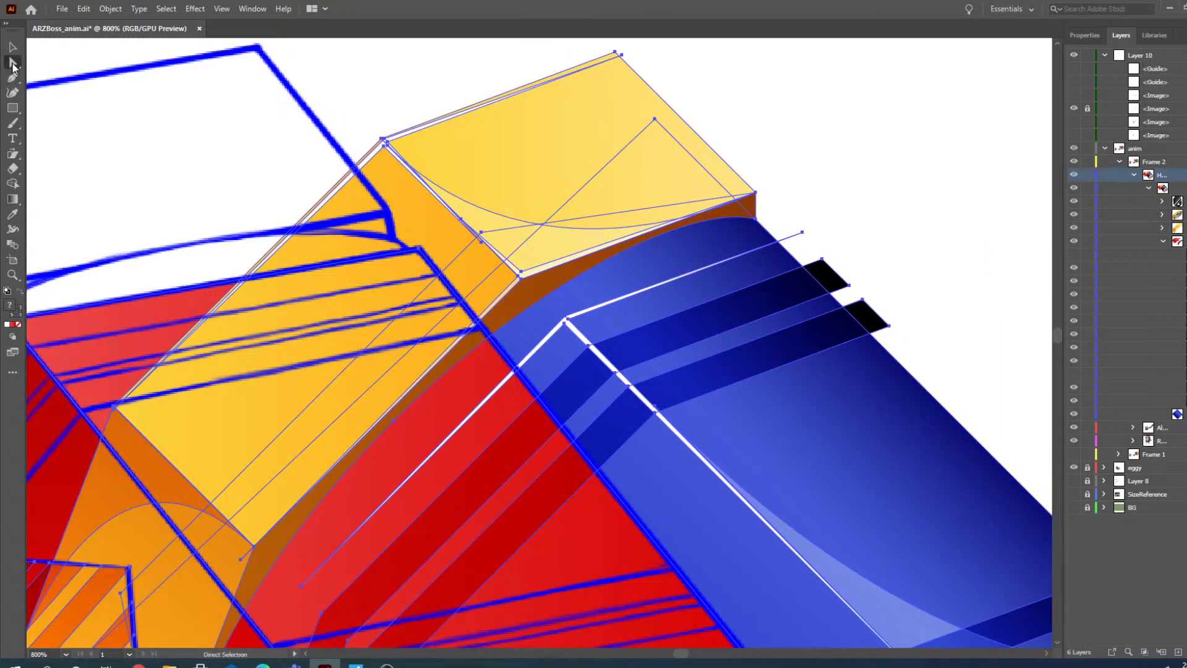
left_click(642, 322)
left_click(569, 322)
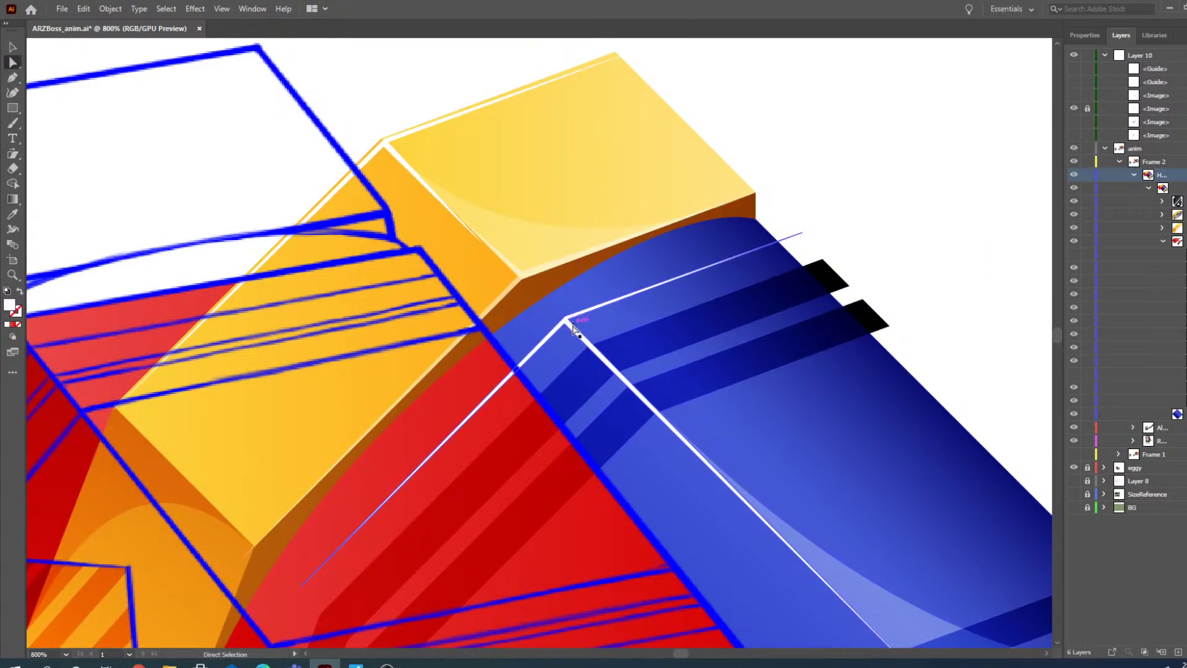
left_click_drag(573, 332, 63, 334)
mouse_move(681, 653)
left_mouse_down()
mouse_move(670, 651)
mouse_move(685, 653)
left_mouse_up()
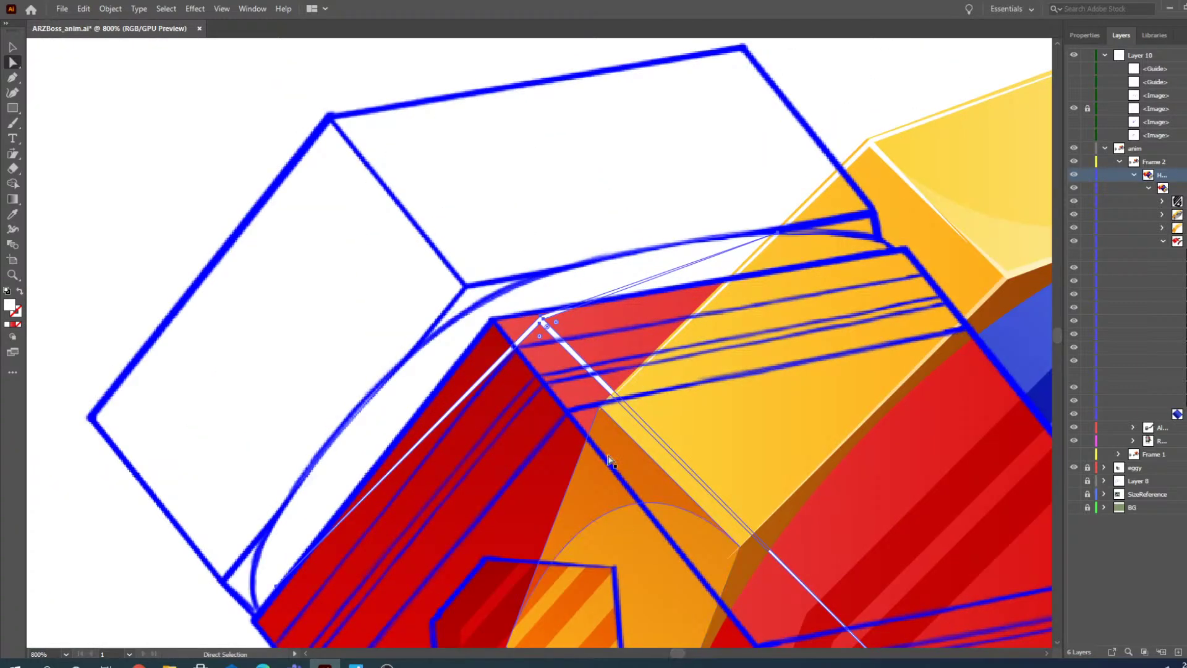
left_click_drag(554, 337, 507, 342)
scroll(504, 342, "down", 7)
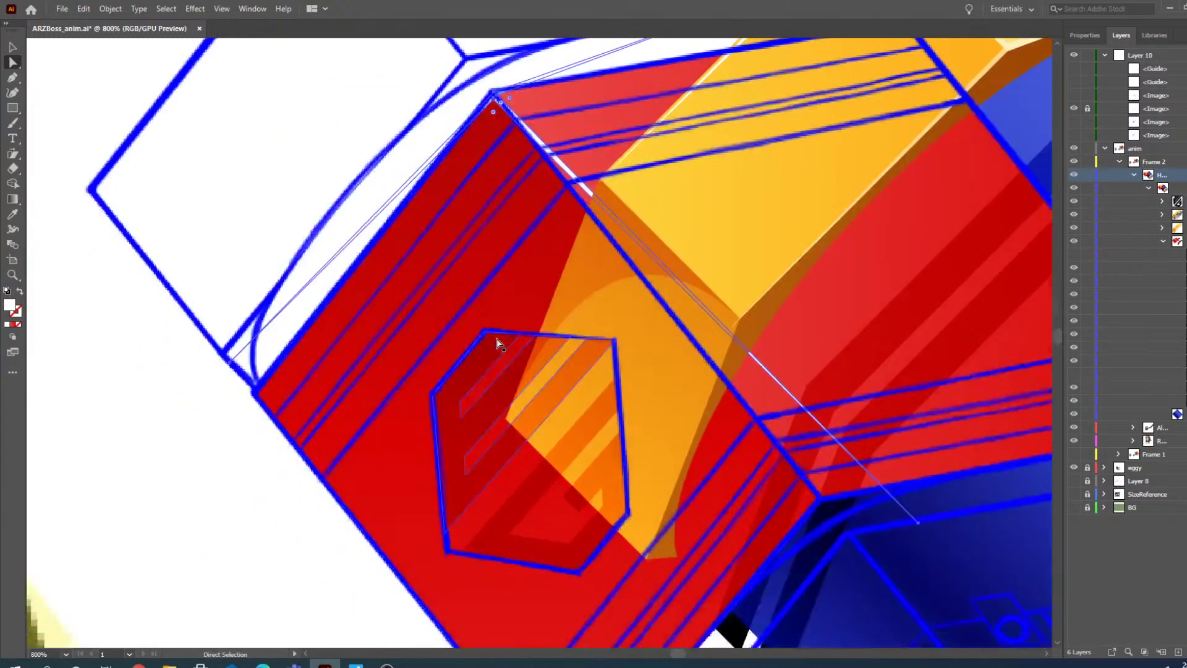
- Pull the highlight's lower-left end onto the red side face's outer left corner in the sketch
scroll(500, 344, "up", 1)
scroll(447, 298, "up", 1)
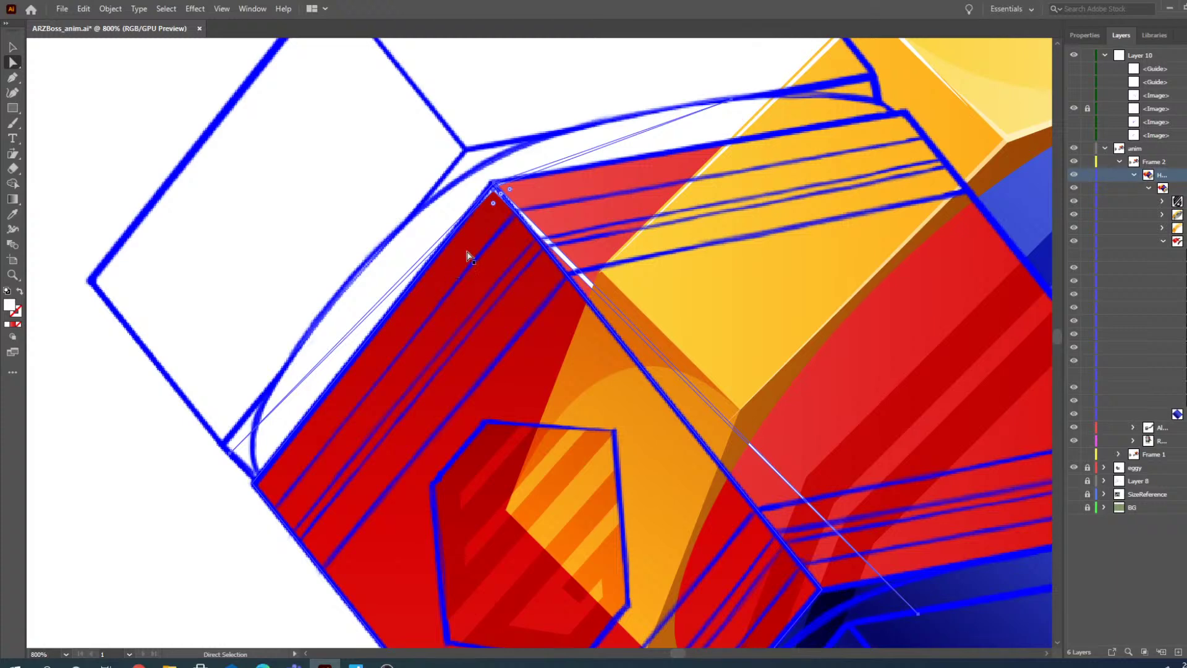
left_click(238, 415)
left_click(11, 80)
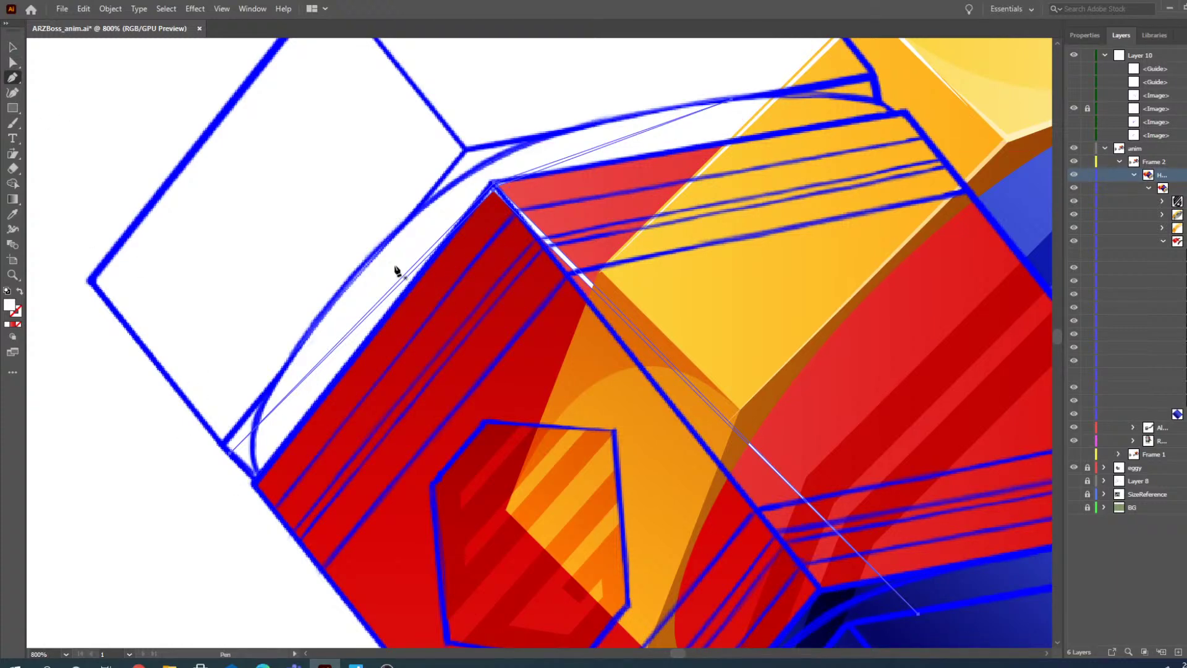
left_click(12, 63)
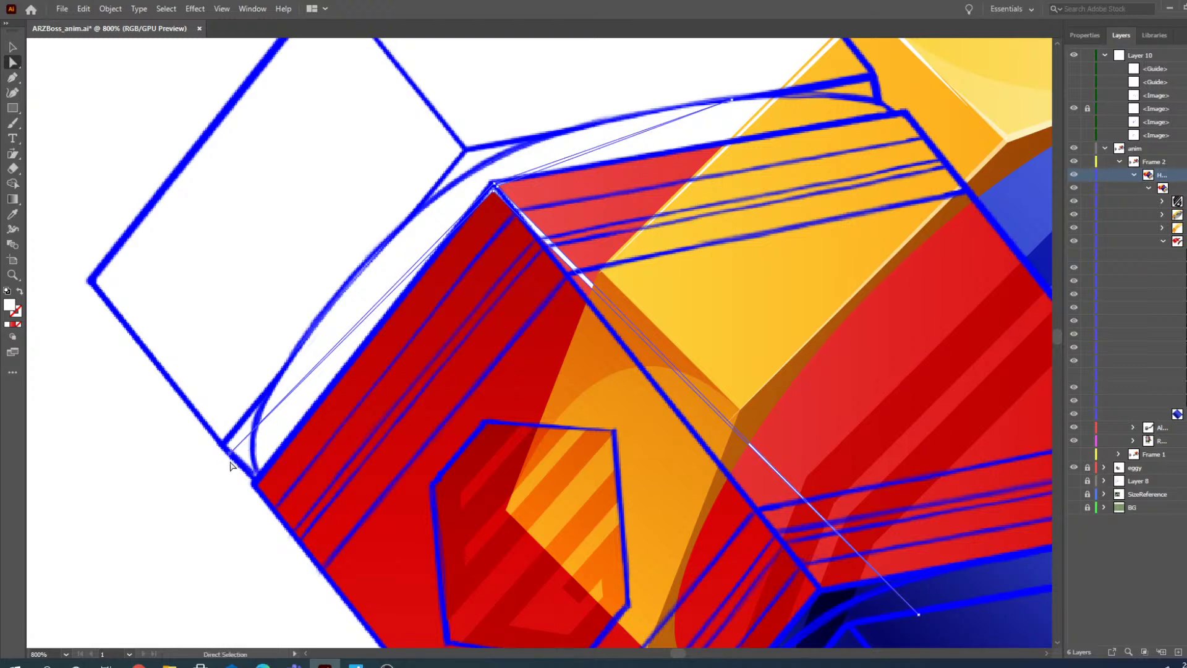
left_click_drag(234, 463, 258, 487)
- Examine how the white highlight's corner fits the sketched corner shared by the two red faces
left_click(12, 274)
left_click(456, 202)
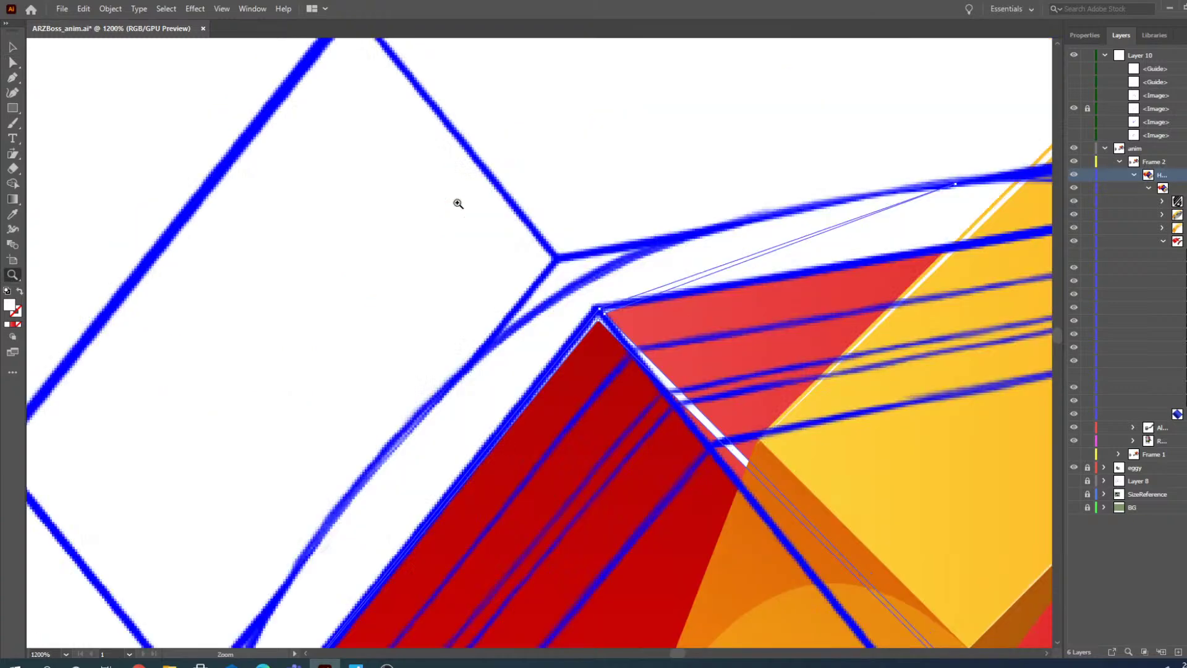
left_click(543, 341)
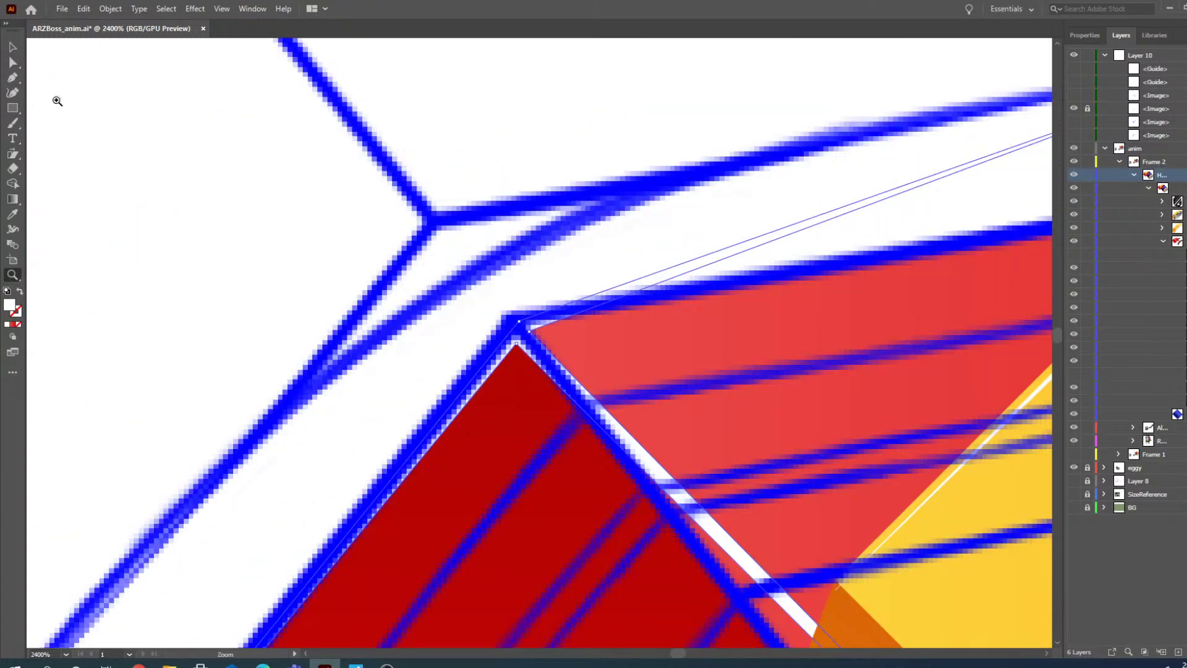
left_click(13, 61)
left_click(12, 274)
left_click(404, 313, "alt")
left_click(410, 318, "alt")
left_click(411, 334, "alt")
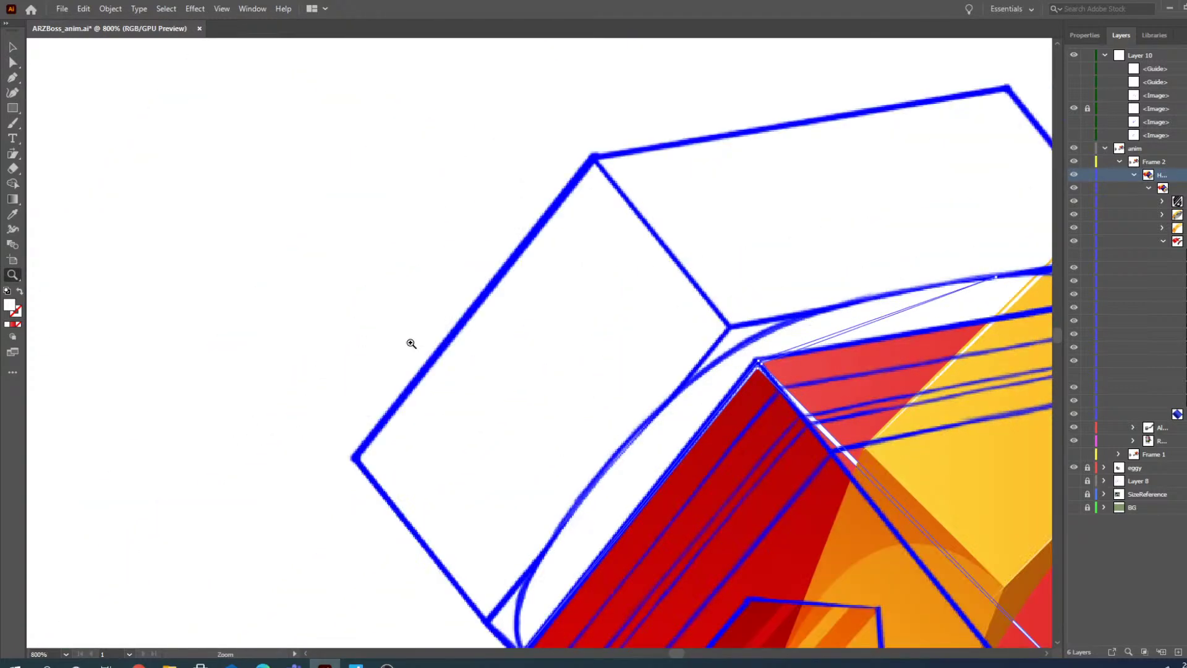
- Pull the highlight's upper-right end onto the red top panel's upper-right corner
left_click(909, 359, "alt")
left_click(627, 317)
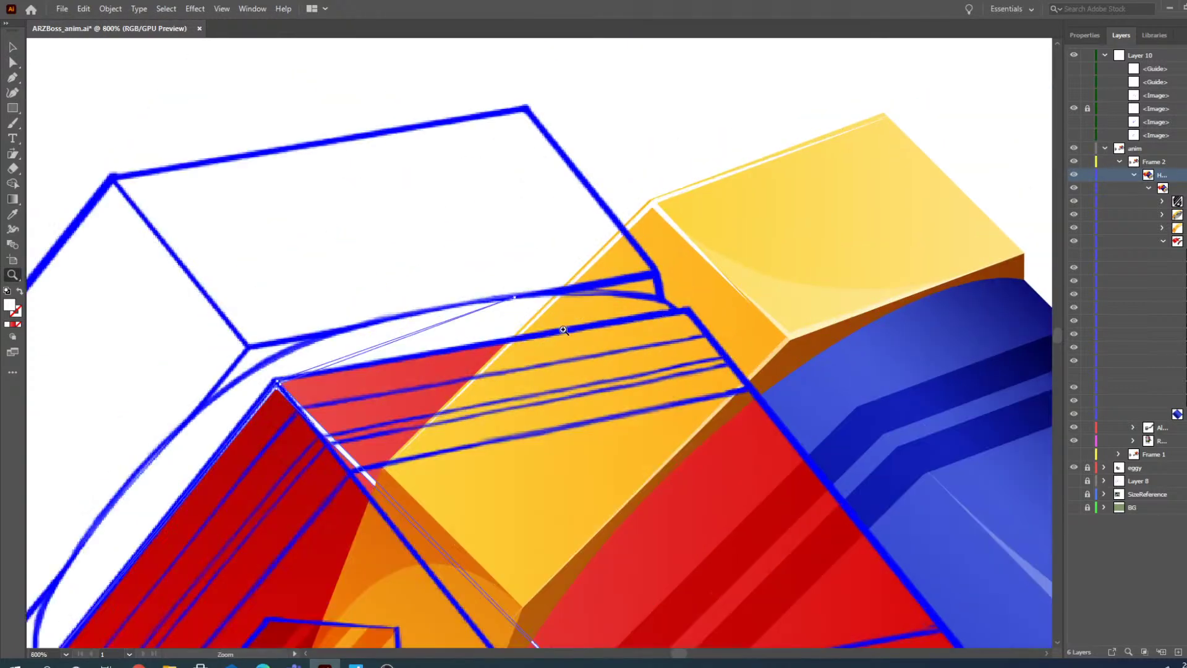
left_click(563, 330)
left_click(12, 46)
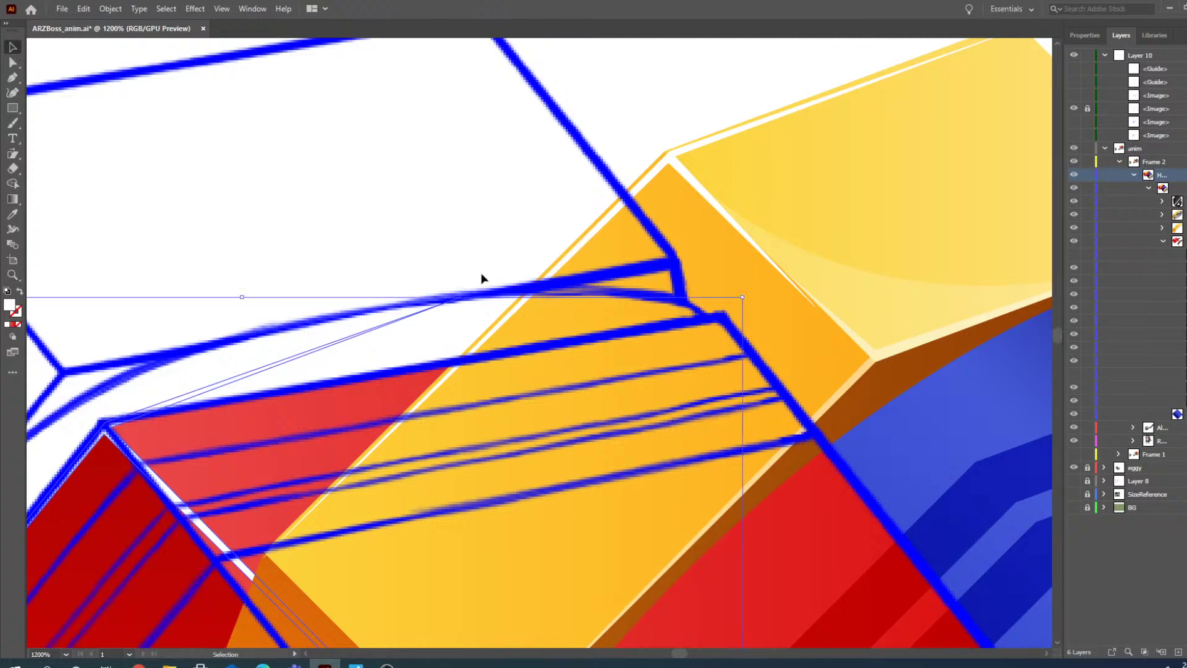
left_click(13, 62)
left_click_drag(462, 297, 721, 319)
scroll(238, 353, "down", 5)
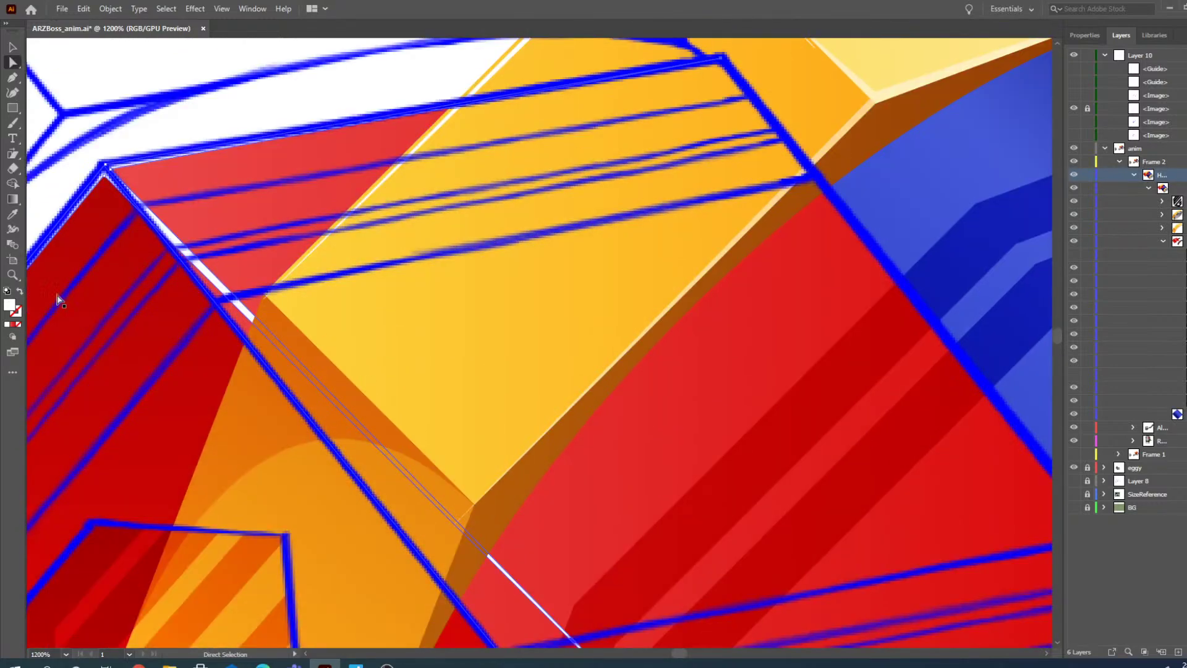
key("z")
left_click(541, 334, "alt")
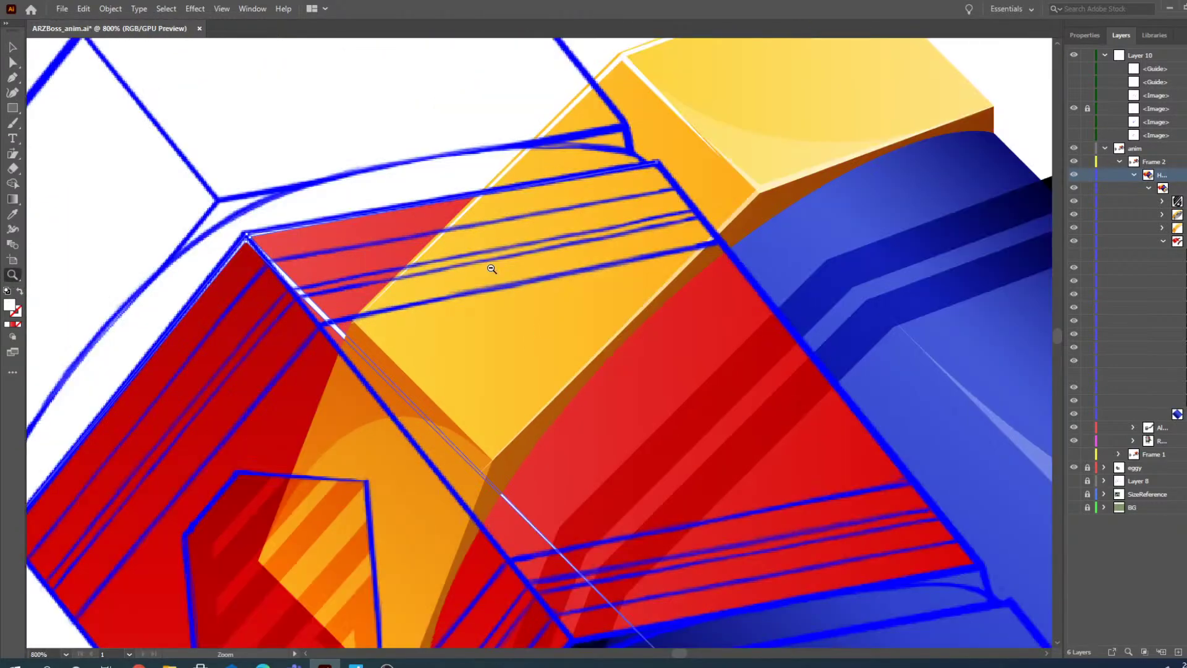
- Pull the white highlight's lower-right end onto the lower corner shared by the two red faces in the sketch
scroll(494, 328, "down", 2)
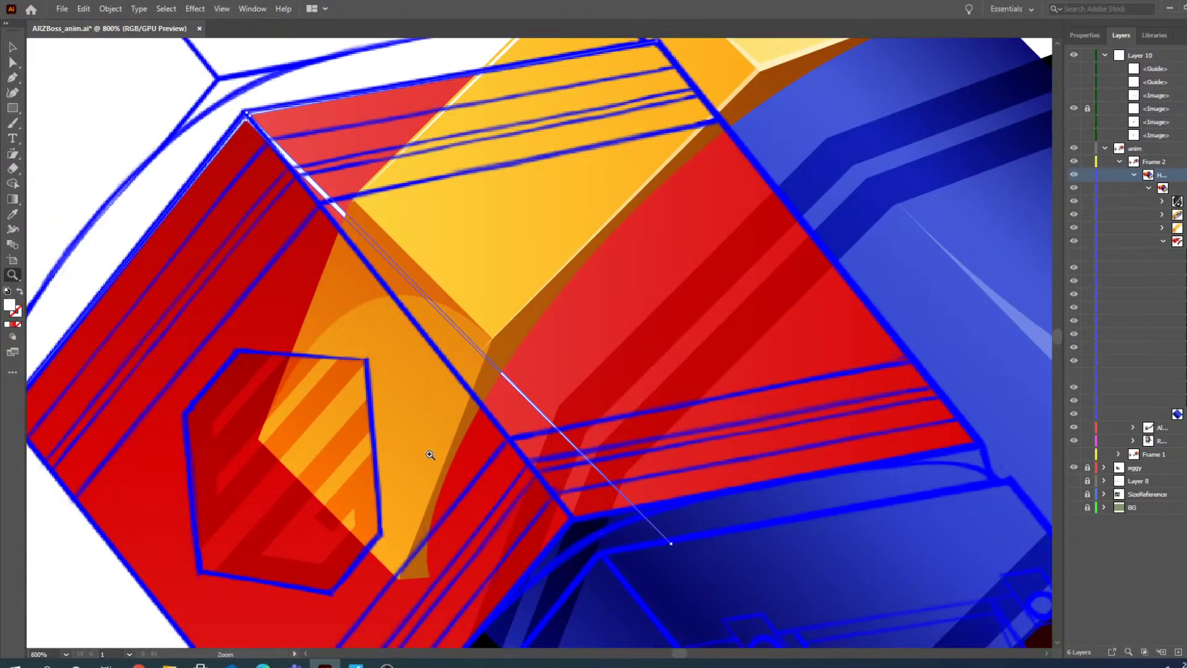
left_click(445, 467)
key("a")
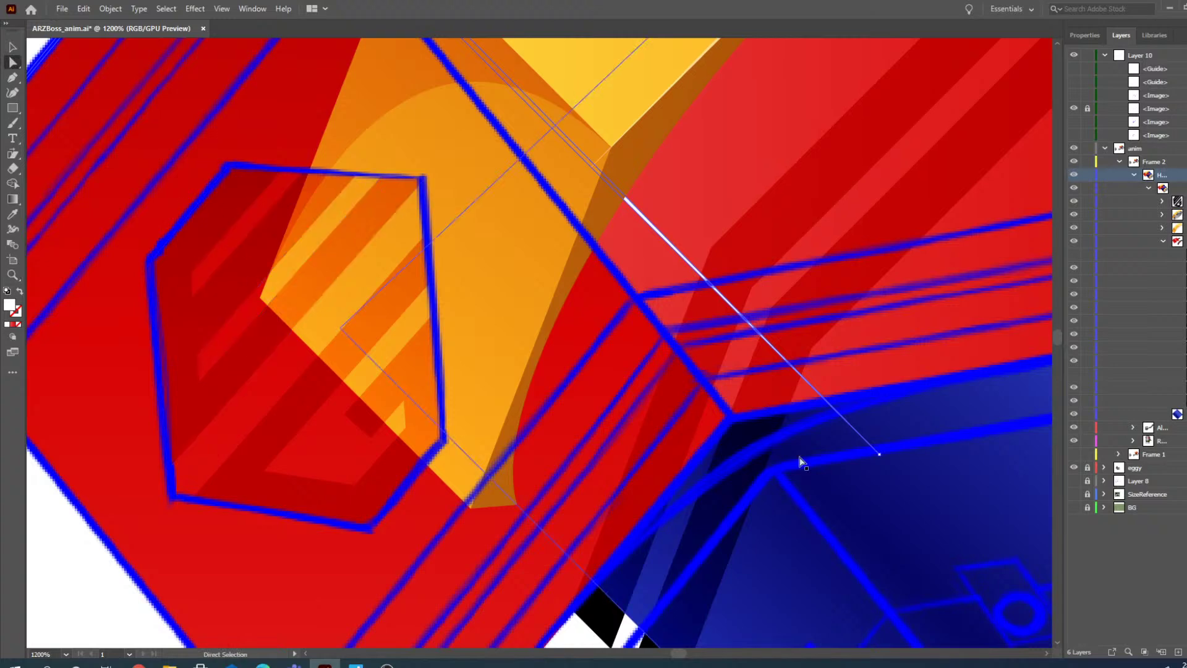
left_click_drag(874, 462, 734, 418)
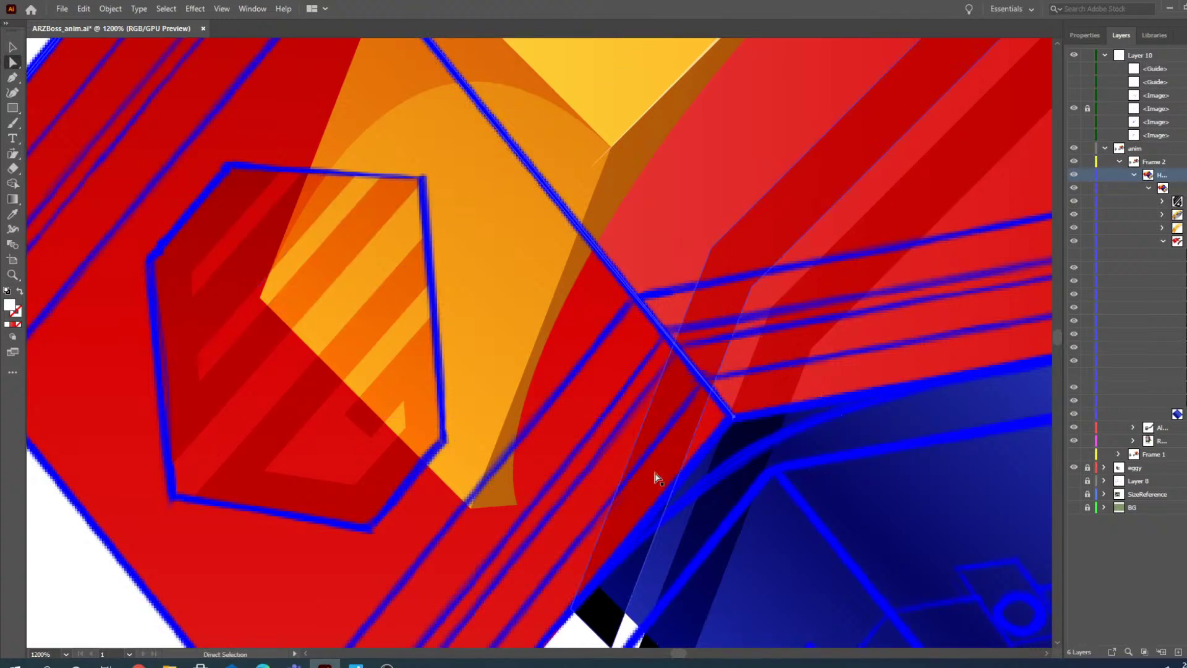
- Examine how the reshaped white edge highlight follows the sketched edges of the two red faces across the hammer head
key("z")
left_click(527, 339, "alt")
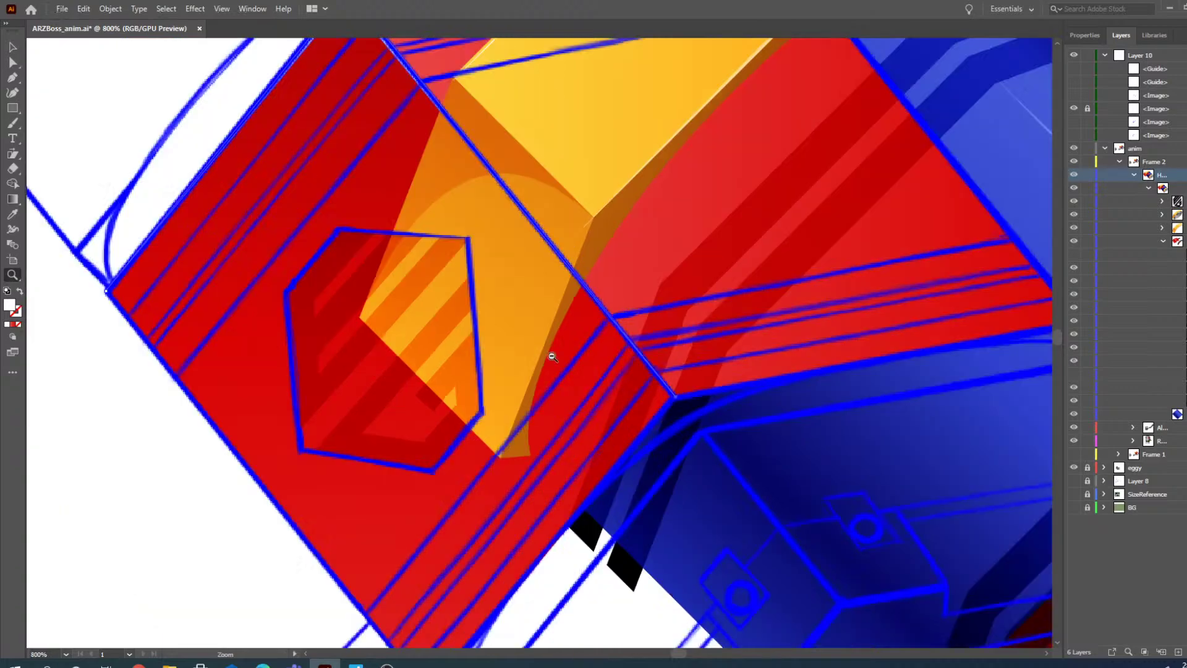
left_click(551, 352, "alt")
scroll(585, 362, "up", 3)
scroll(561, 370, "up", 1)
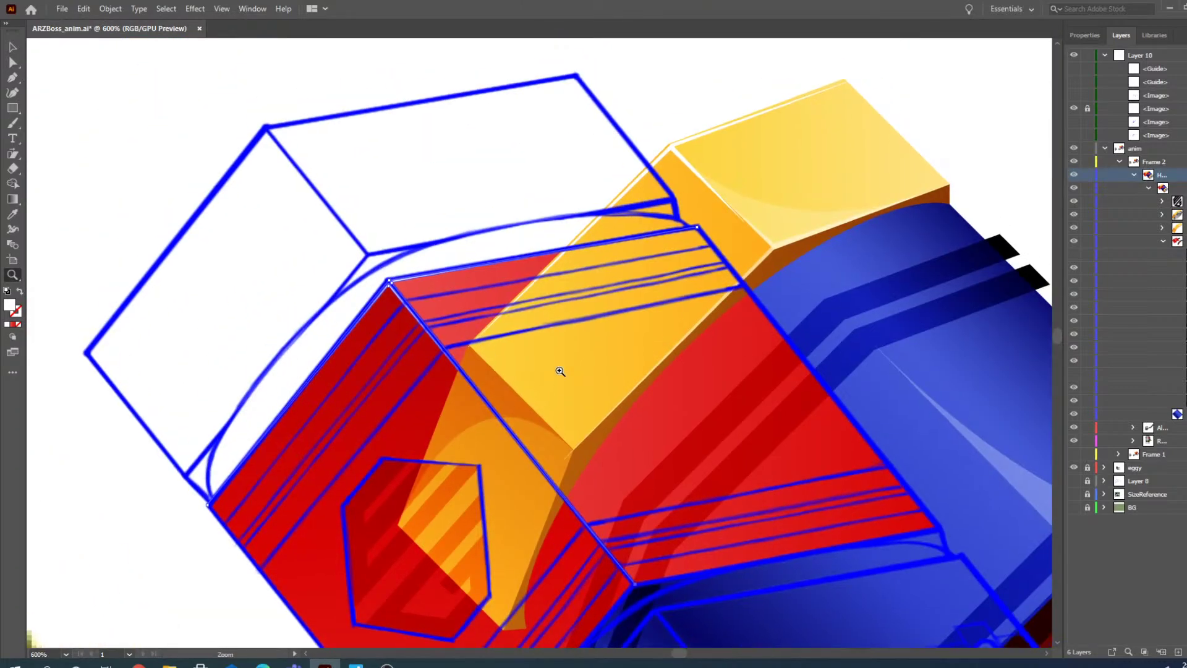
left_click(12, 62)
left_click(13, 47)
scroll(290, 242, "down", 5)
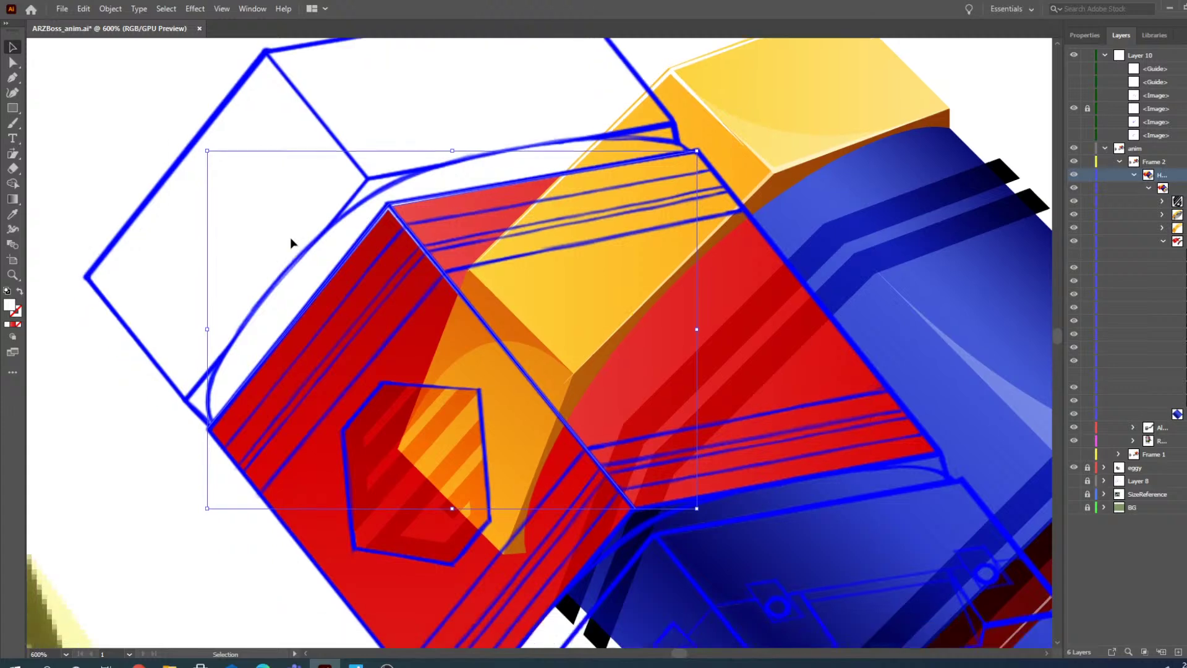
scroll(290, 243, "down", 3)
left_click(12, 274)
left_click(432, 257, "alt")
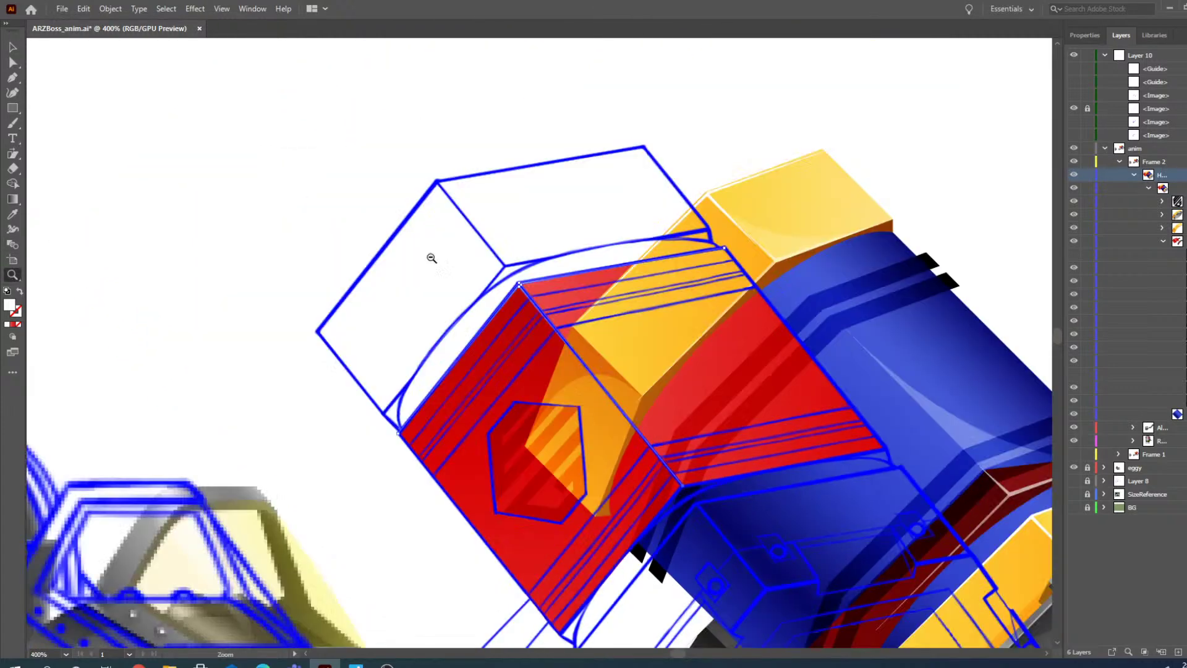
left_click(703, 331, "alt")
left_click(560, 370)
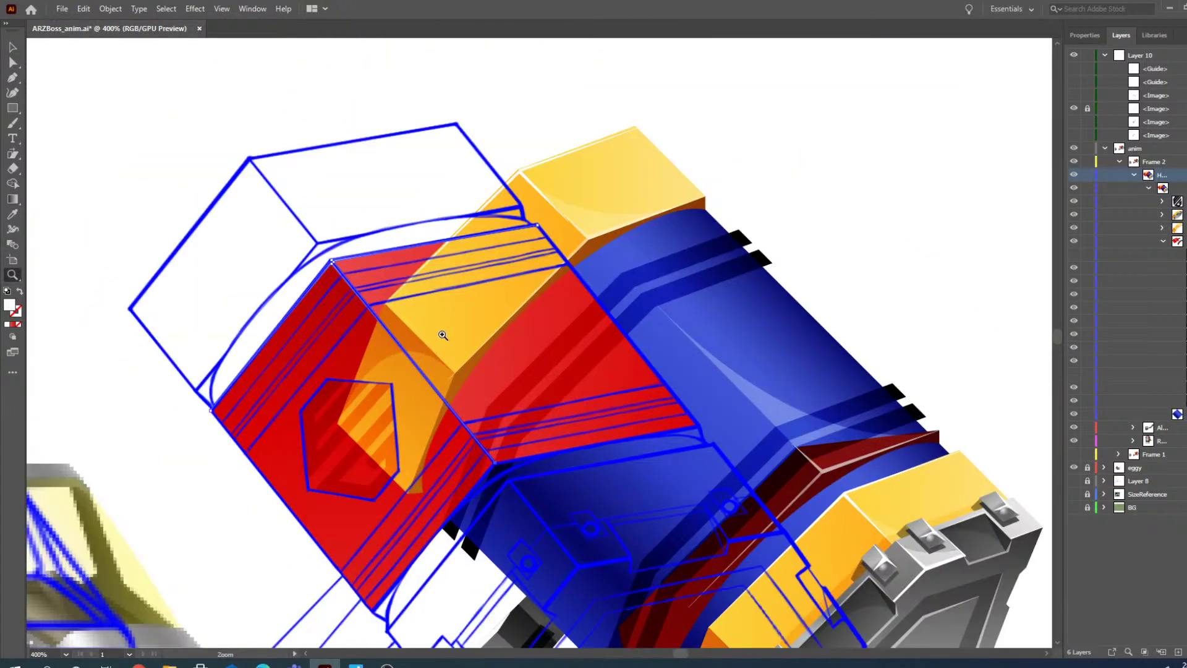
left_click(12, 49)
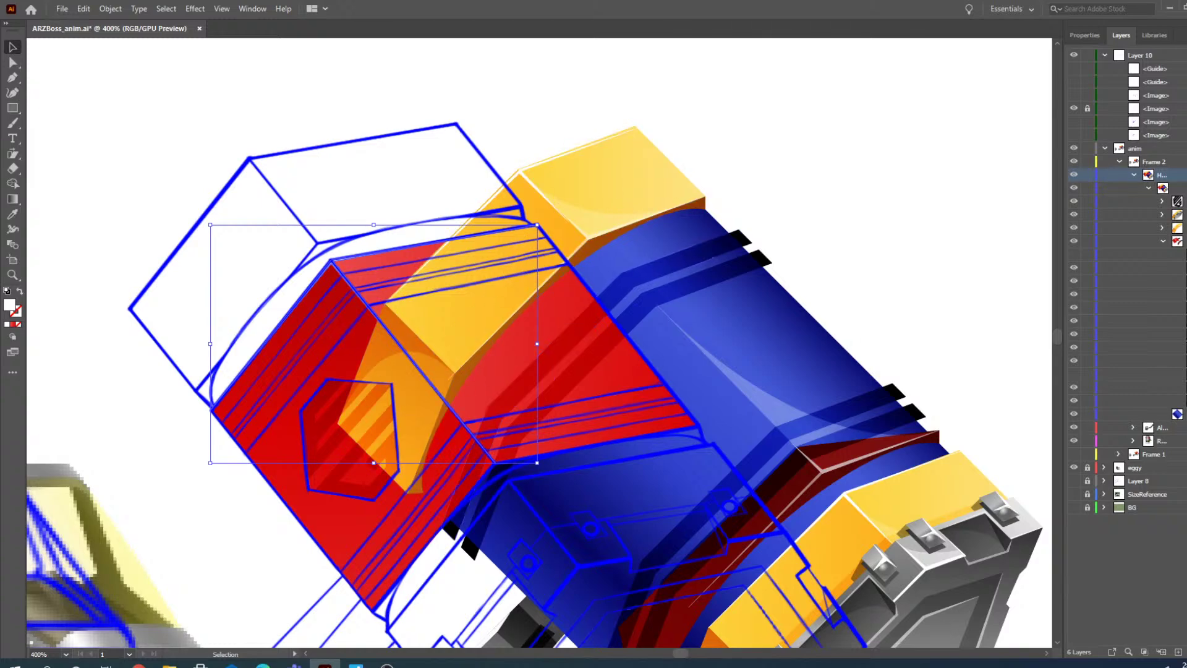
key("alt+Tab")
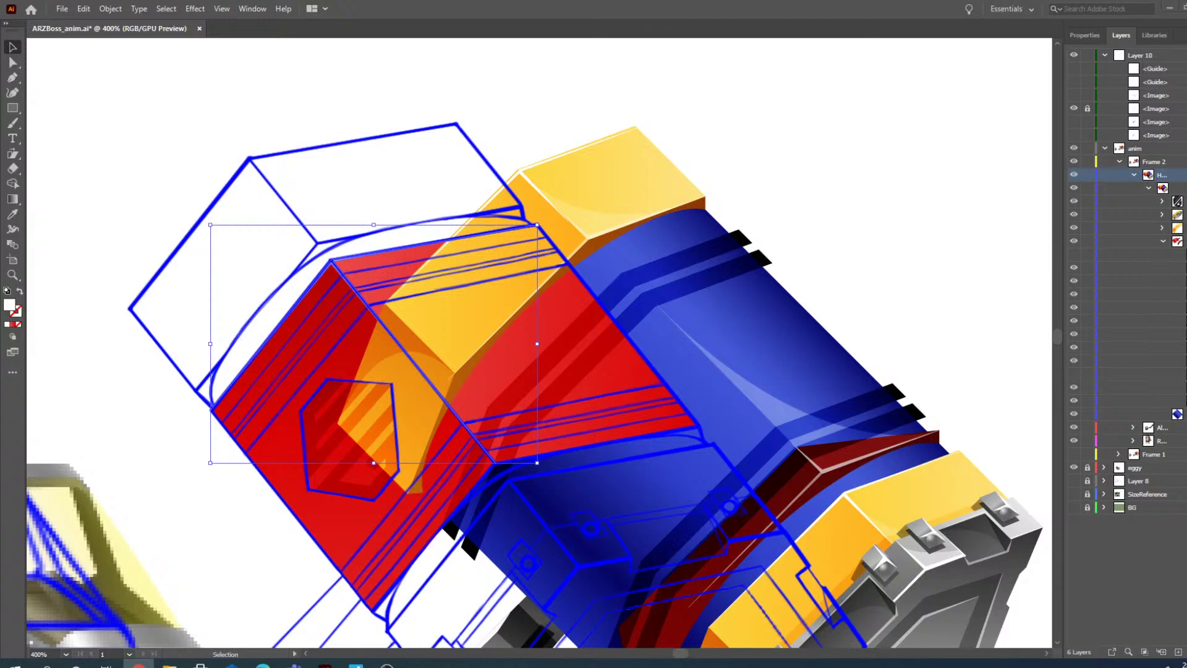
- Move the outer dark stripe off the blue body so it lies across the two red faces near their upper-left edges
key("z")
left_click(552, 360)
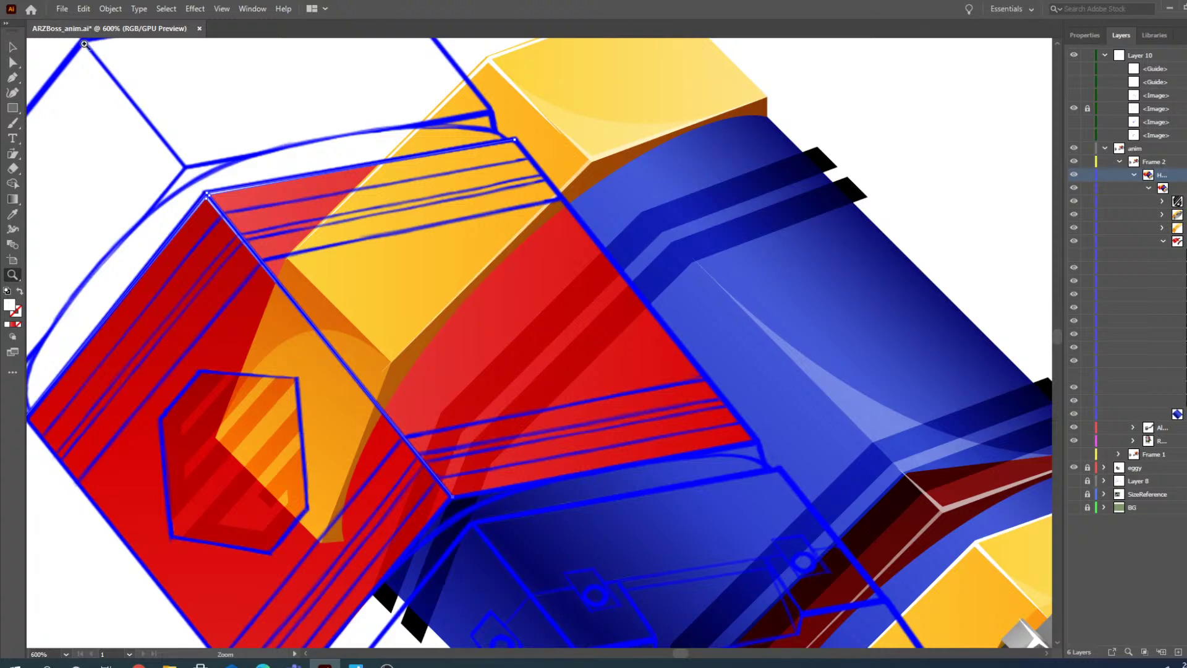
left_click(12, 62)
left_click(532, 340)
left_click(532, 340)
left_click_drag(507, 374, 217, 239)
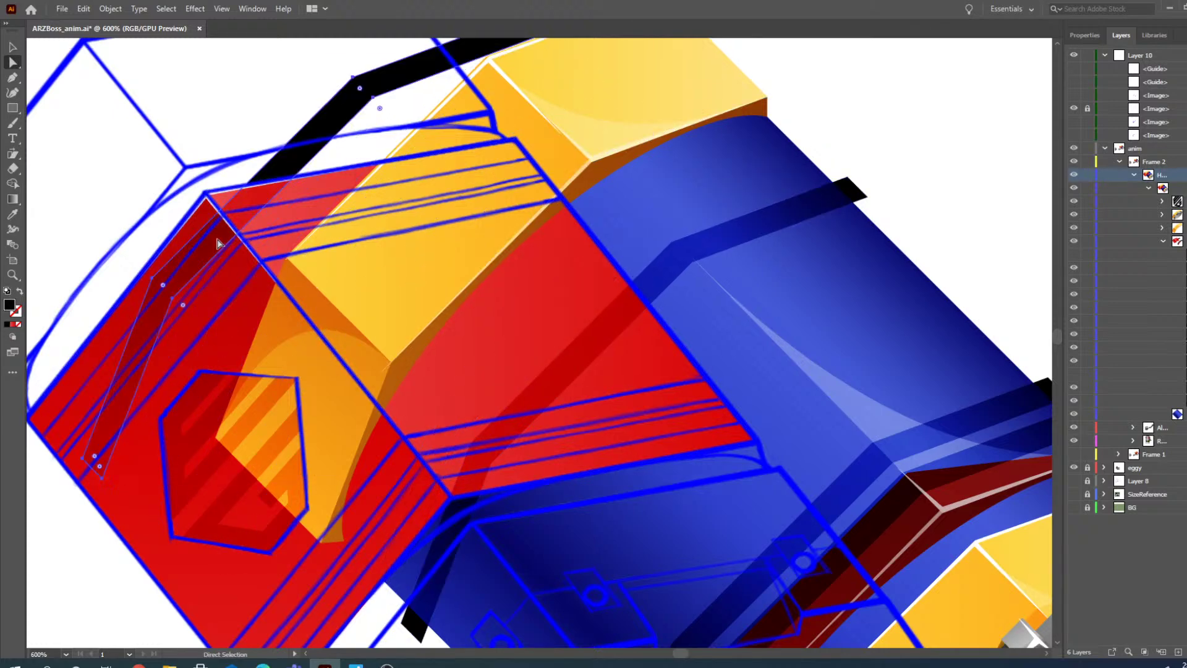
- Pull the two lower end corners of the dark stripe onto the sketched stripe lines at the red side face's outer edge
scroll(223, 297, "up", 3)
key("z")
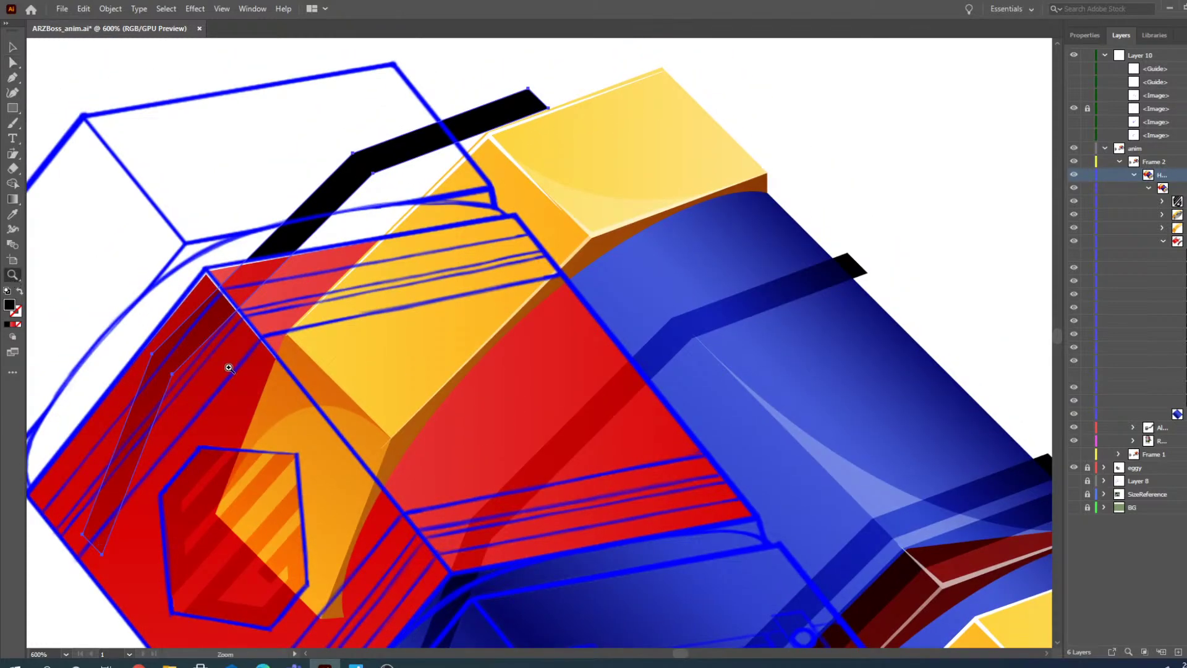
left_click(229, 367)
left_click(439, 532)
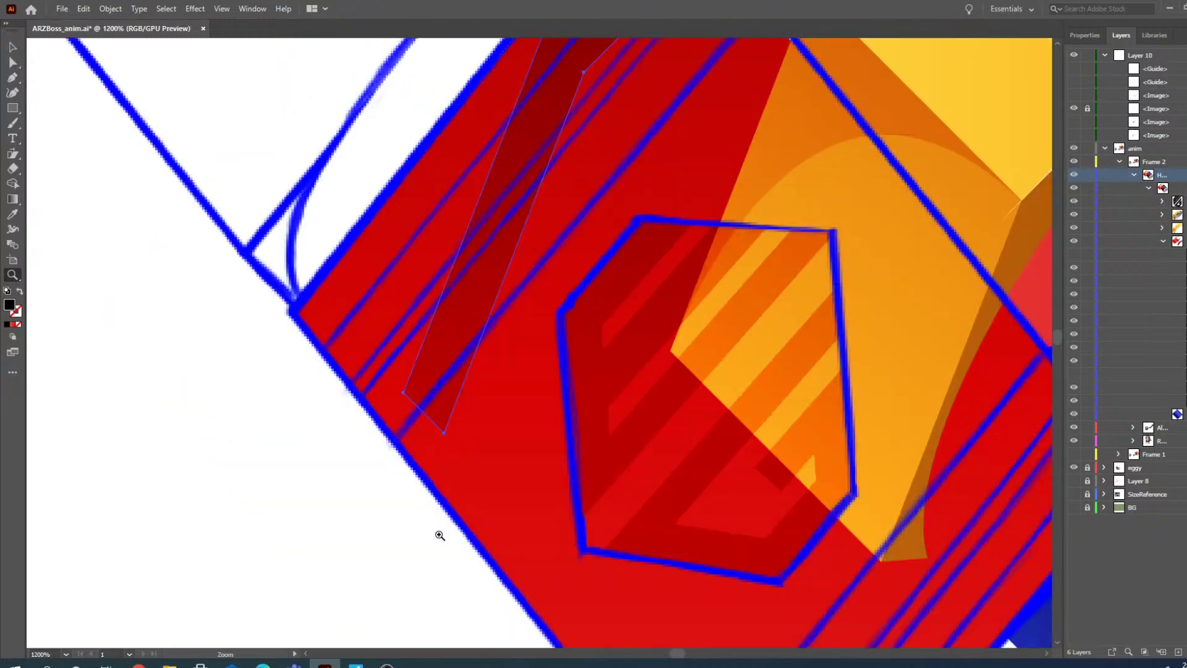
left_click(12, 62)
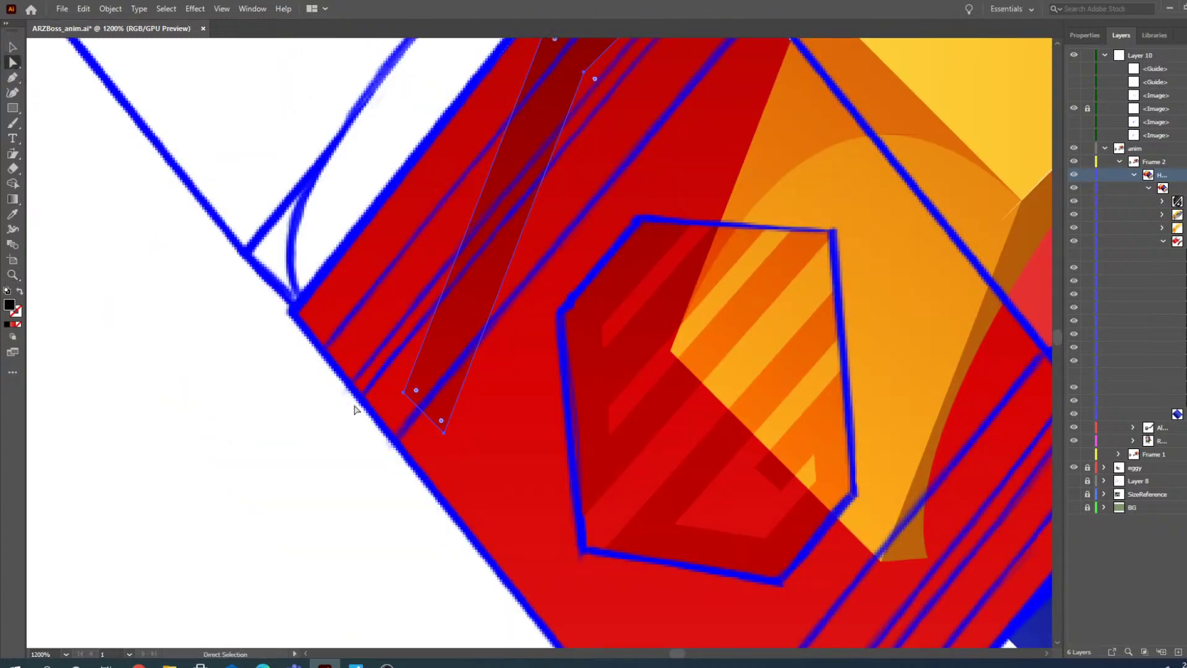
left_click_drag(403, 394, 332, 350)
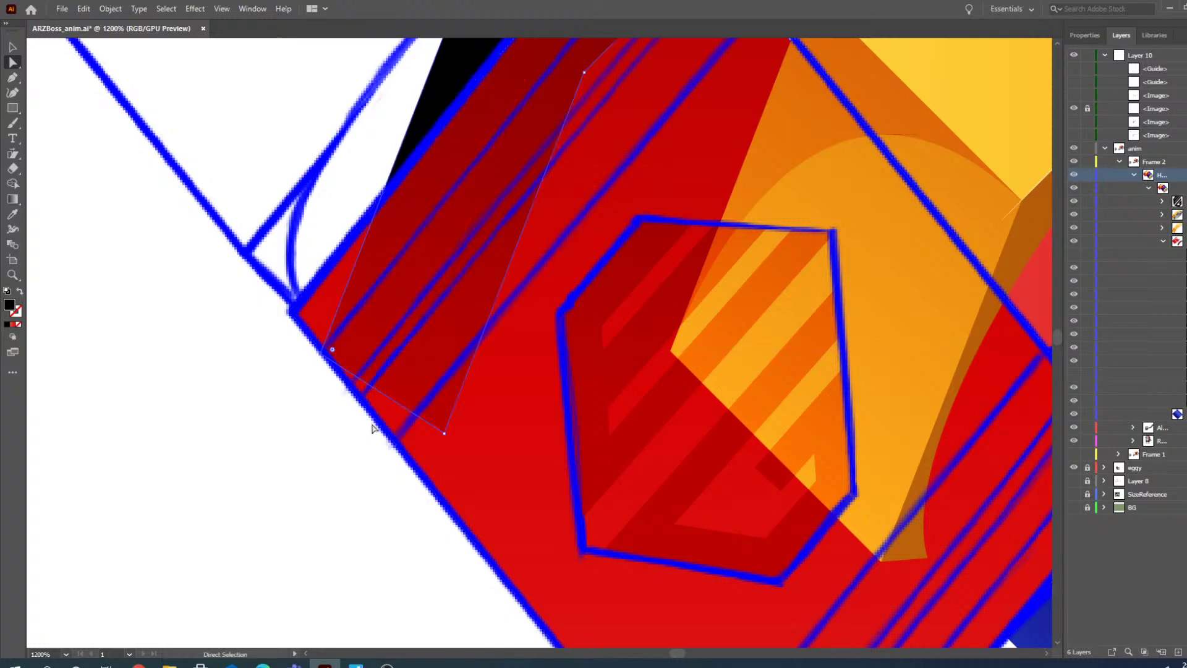
left_click(13, 274)
left_click(351, 347)
key("a")
mouse_move(517, 350)
left_mouse_down()
mouse_move(536, 342)
mouse_move(513, 354)
left_mouse_up()
left_click_drag(673, 462, 544, 394)
- Move the dark stripe's two lower bend points onto the sketched stripe lines at the edge shared by the red faces
key("z")
left_click(405, 400, "alt")
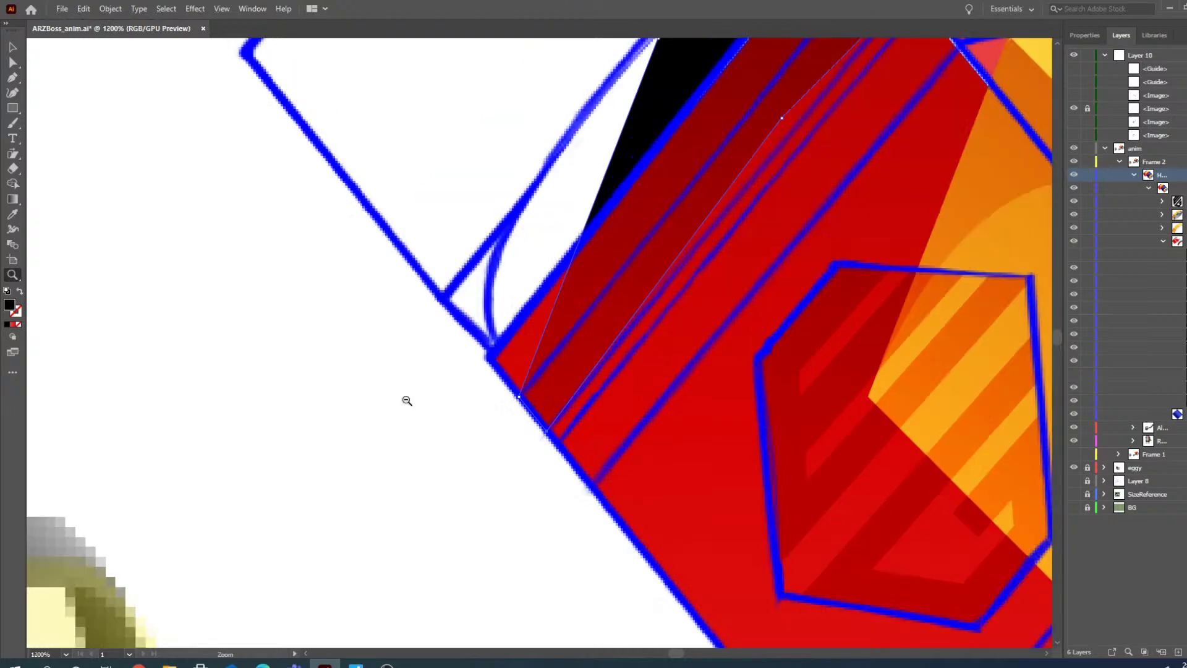
left_click(879, 207, "alt")
left_click(490, 256)
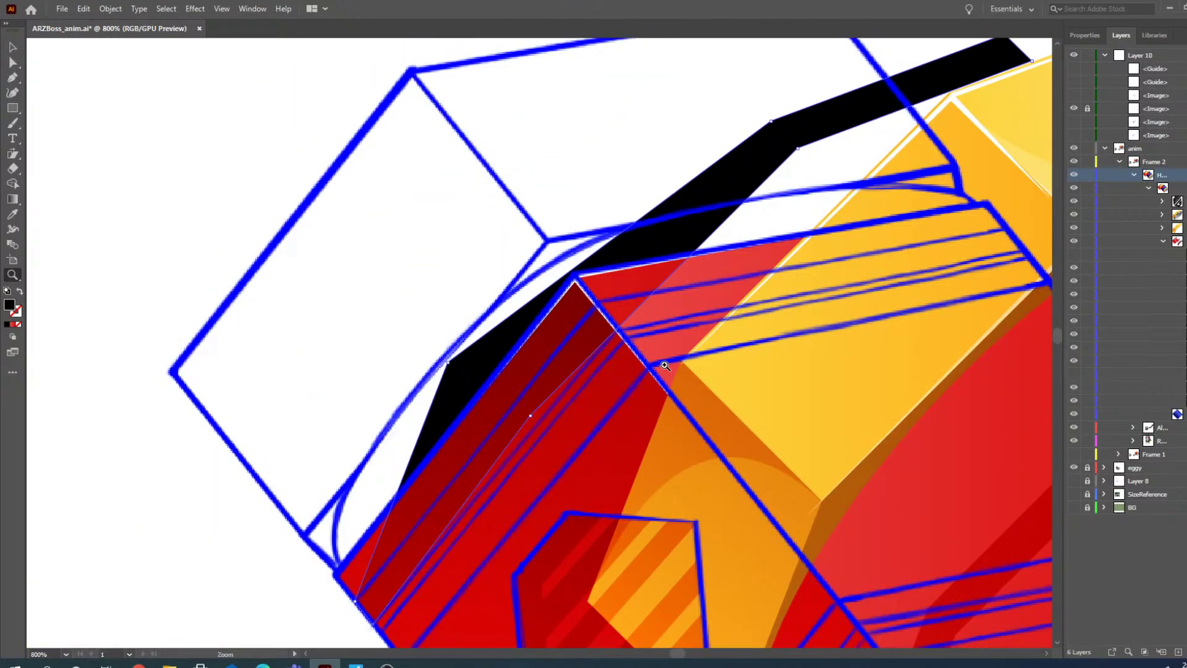
key("v")
left_click(13, 63)
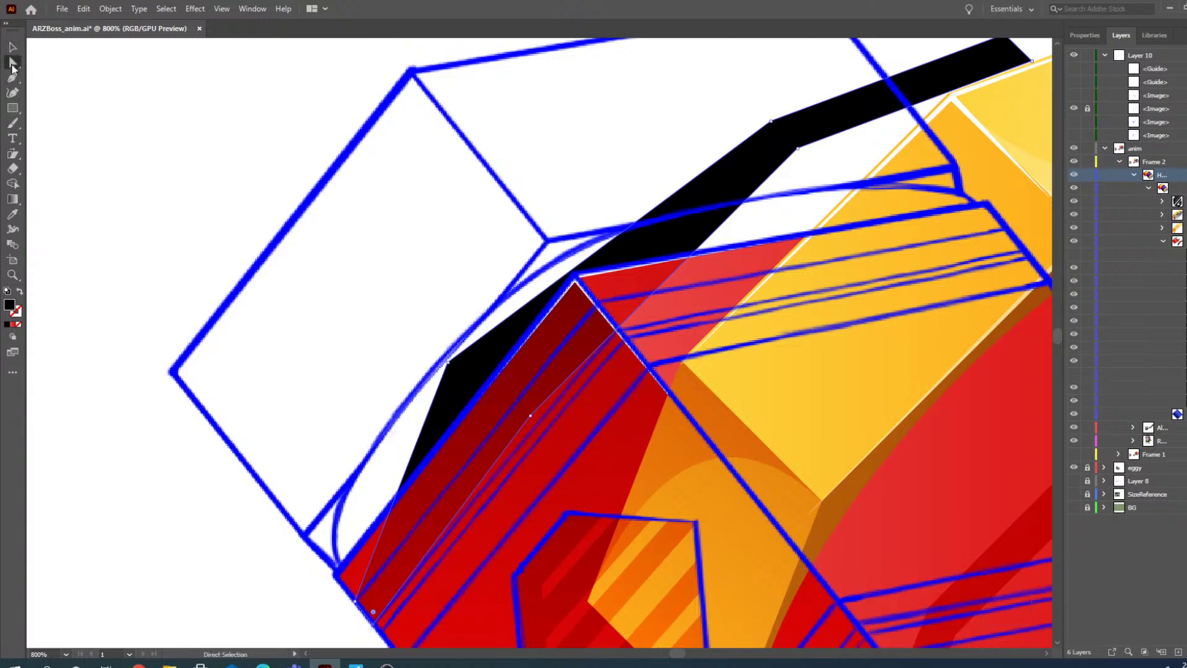
left_click_drag(538, 420, 621, 334)
left_click_drag(450, 367, 600, 302)
- Delete the stripe's two surplus far-end anchors and pull its remaining end corners onto the sketched stripe lines at the red top panel's right edge
left_click(13, 275)
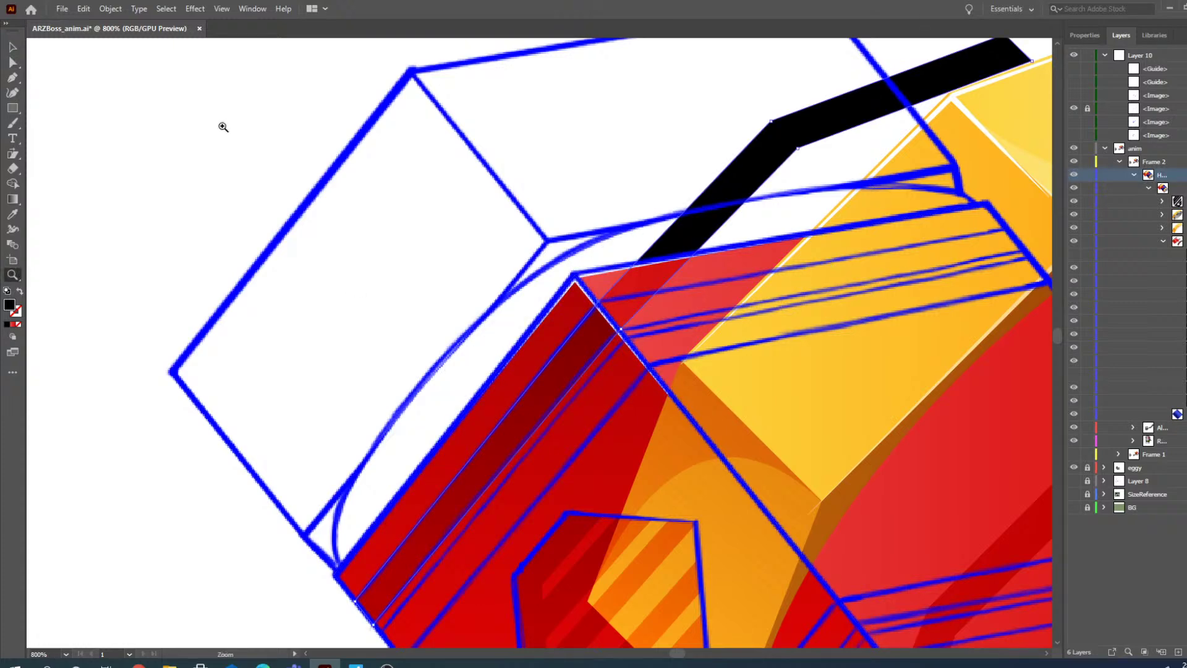
left_click(930, 246)
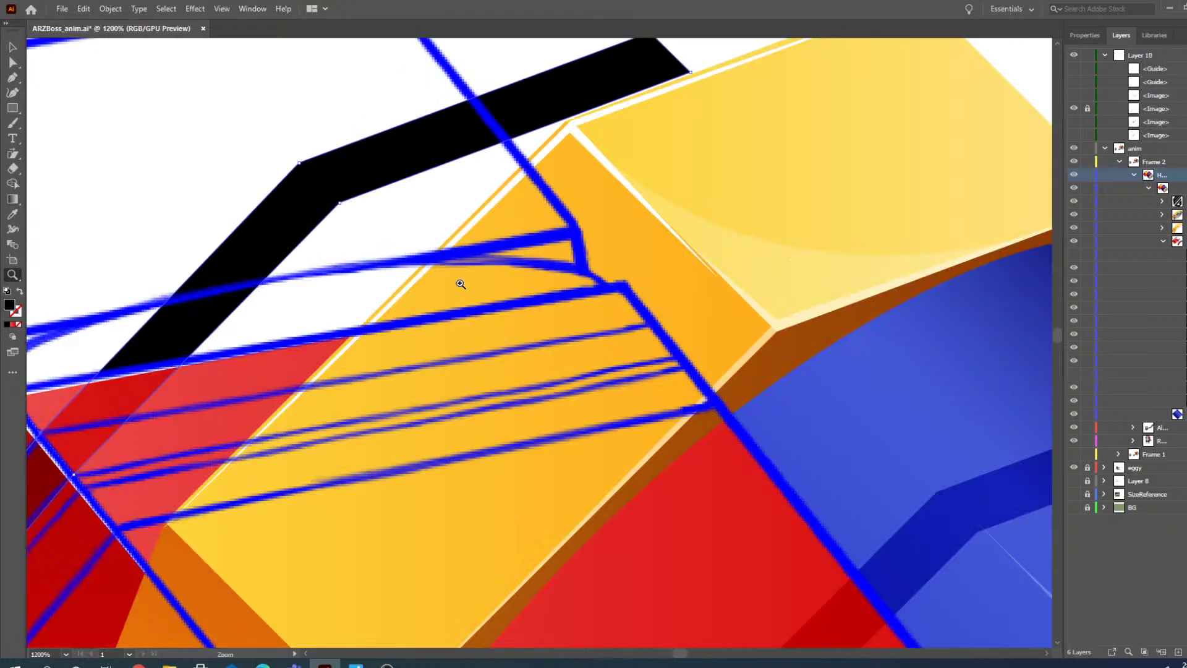
left_click(12, 63)
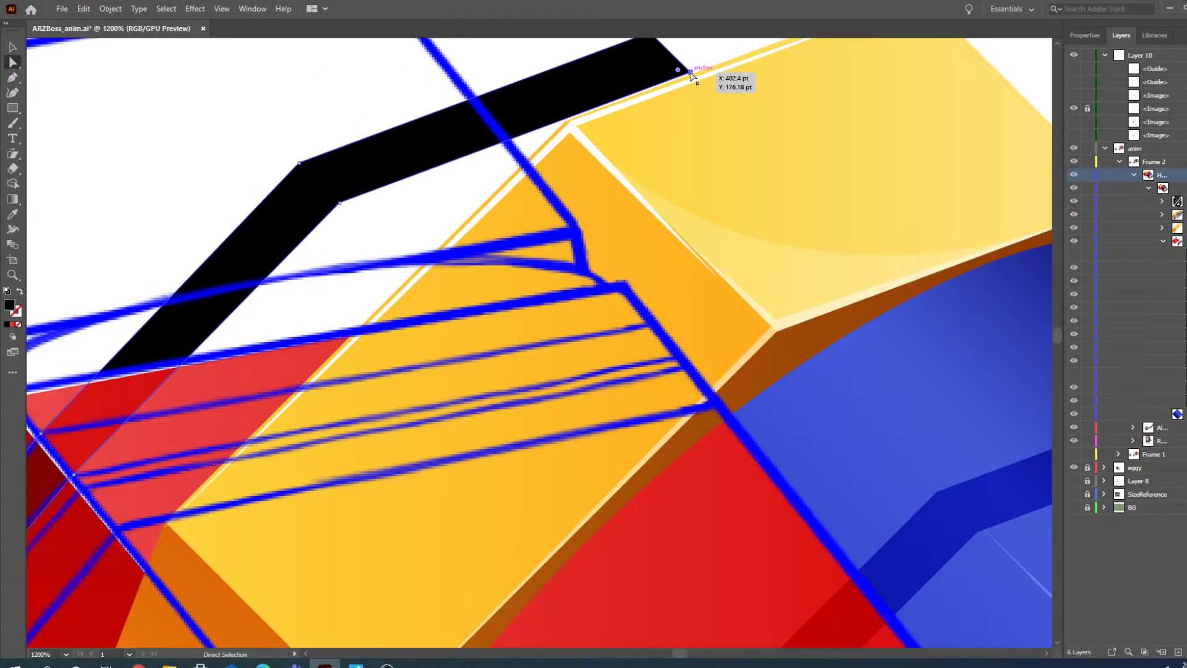
key("Delete")
scroll(659, 217, "up", 1)
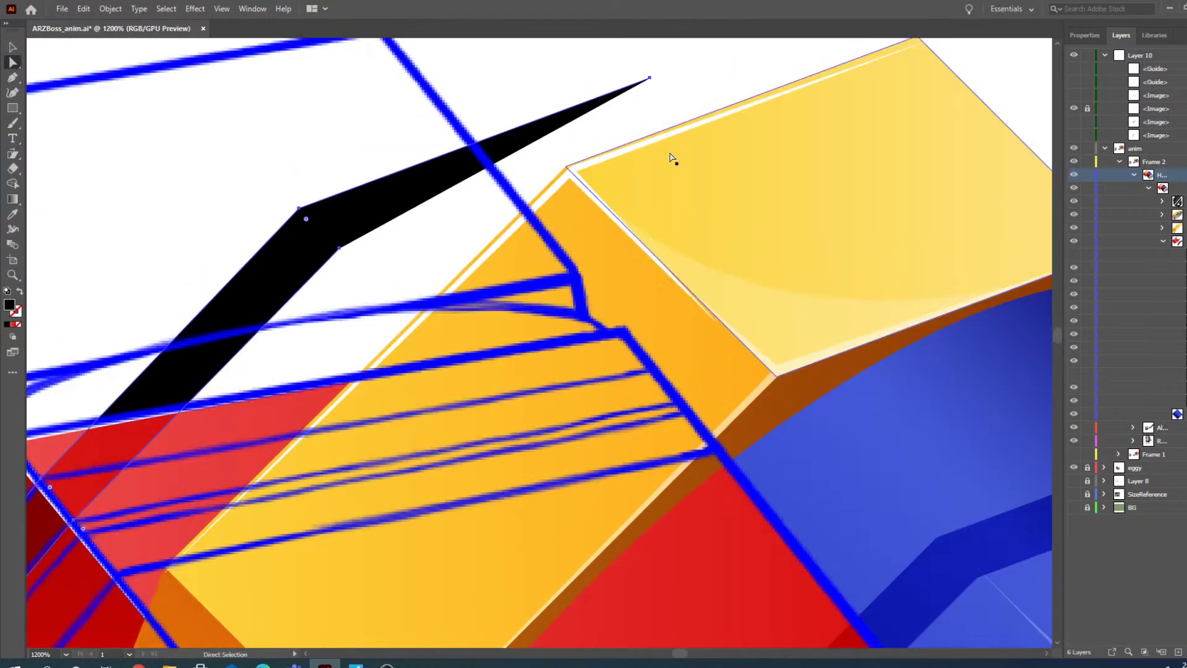
left_click(650, 78)
key("Delete")
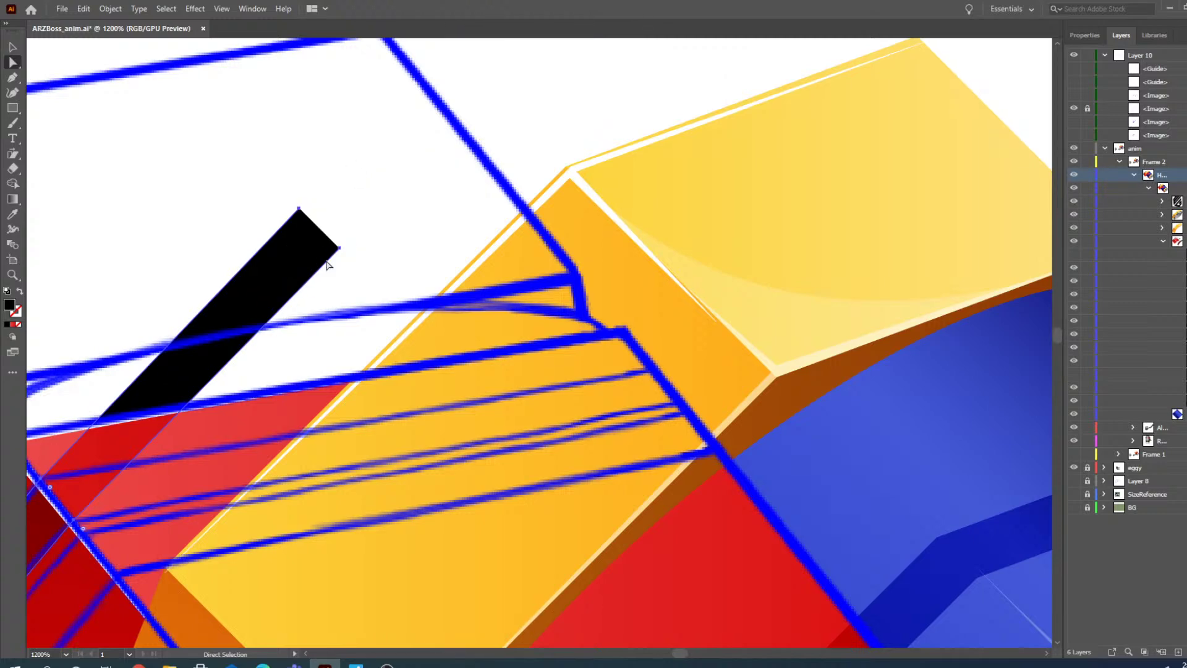
left_click_drag(344, 250, 679, 406)
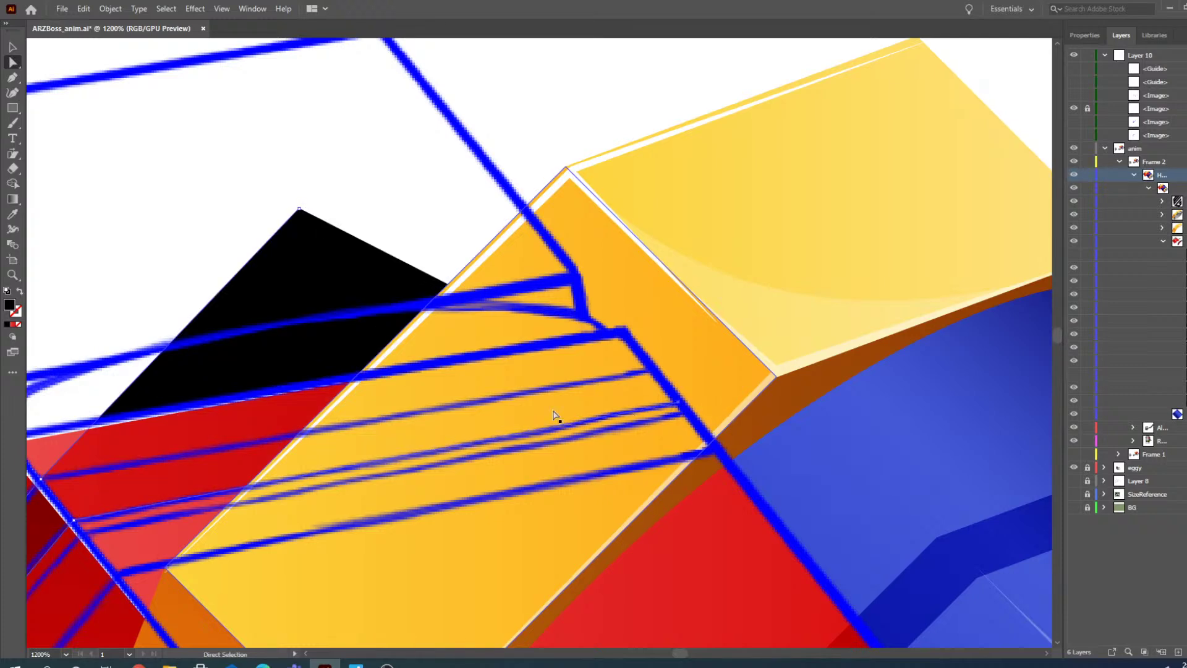
left_click_drag(299, 210, 651, 369)
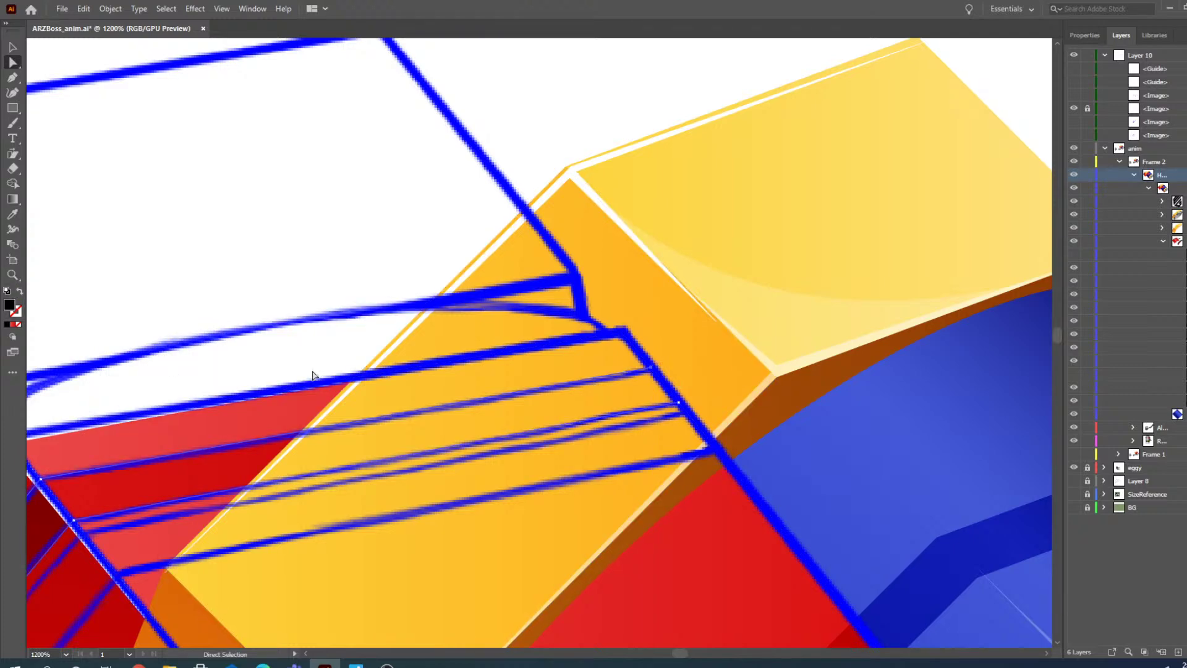
- Move the second dark stripe off the blue body onto the red side face, meeting the edge shared with the top panel
left_click(12, 274)
left_click(415, 292, "alt")
left_click(549, 332, "alt")
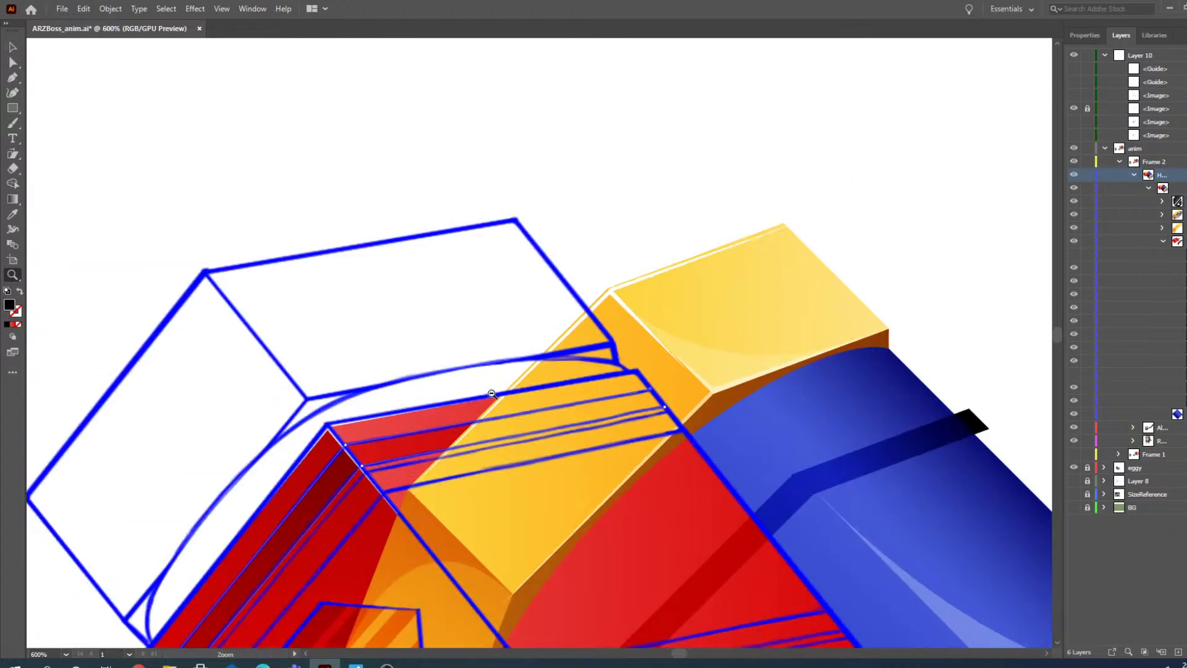
scroll(264, 279, "down", 3)
scroll(322, 319, "down", 1)
left_click(13, 47)
left_click(291, 201)
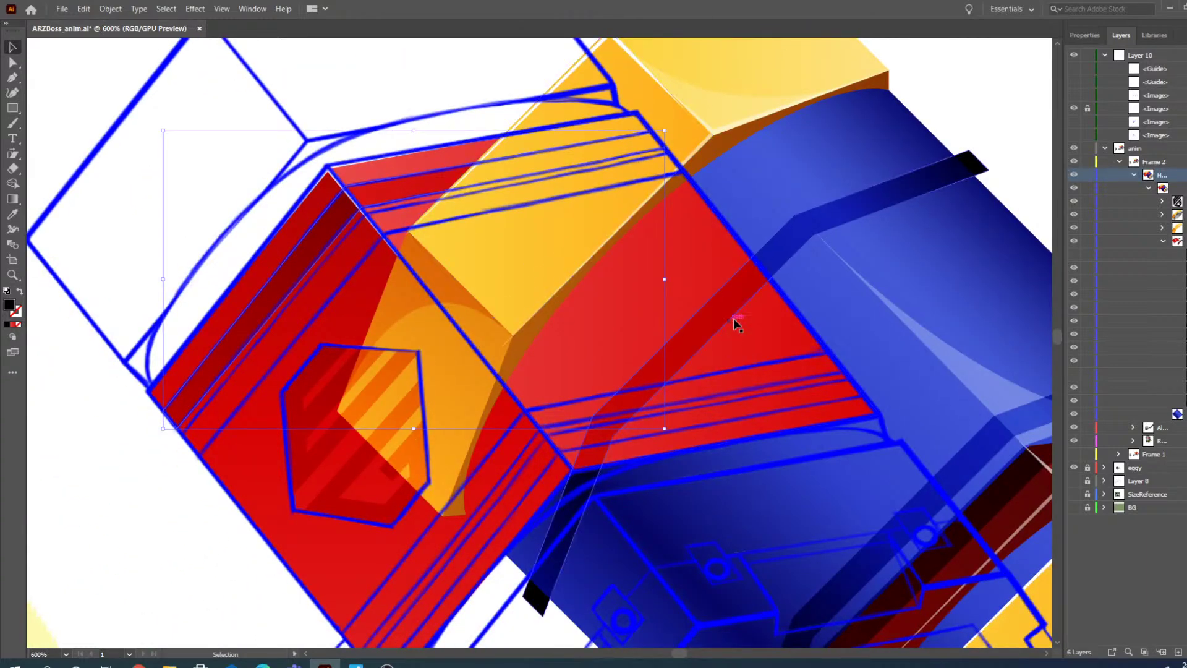
left_click(807, 244)
left_click(12, 63)
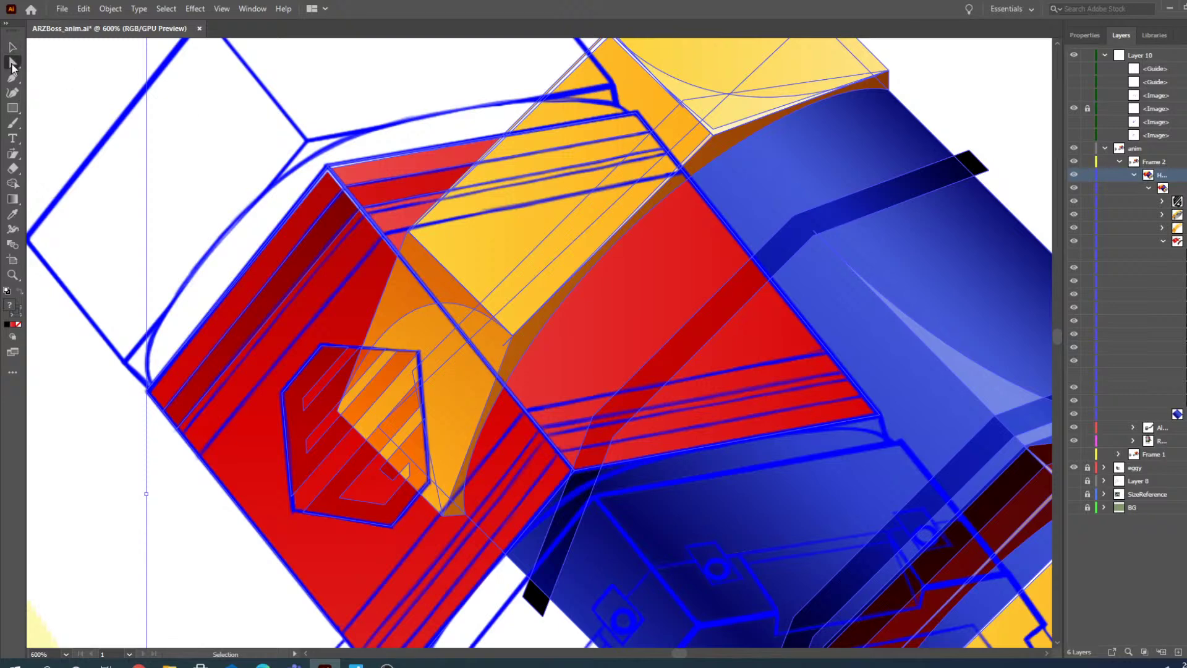
left_click(1005, 119)
left_click(827, 212)
left_click_drag(776, 265, 392, 240)
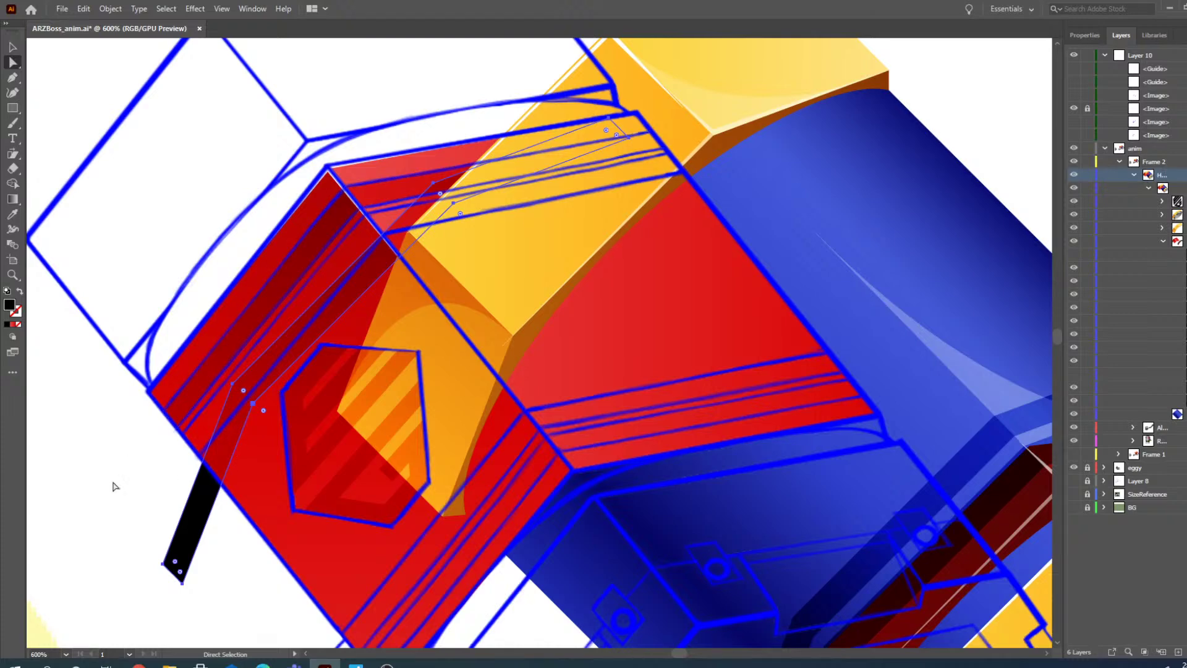
left_click_drag(303, 349, 397, 285)
key("z")
left_click(326, 429)
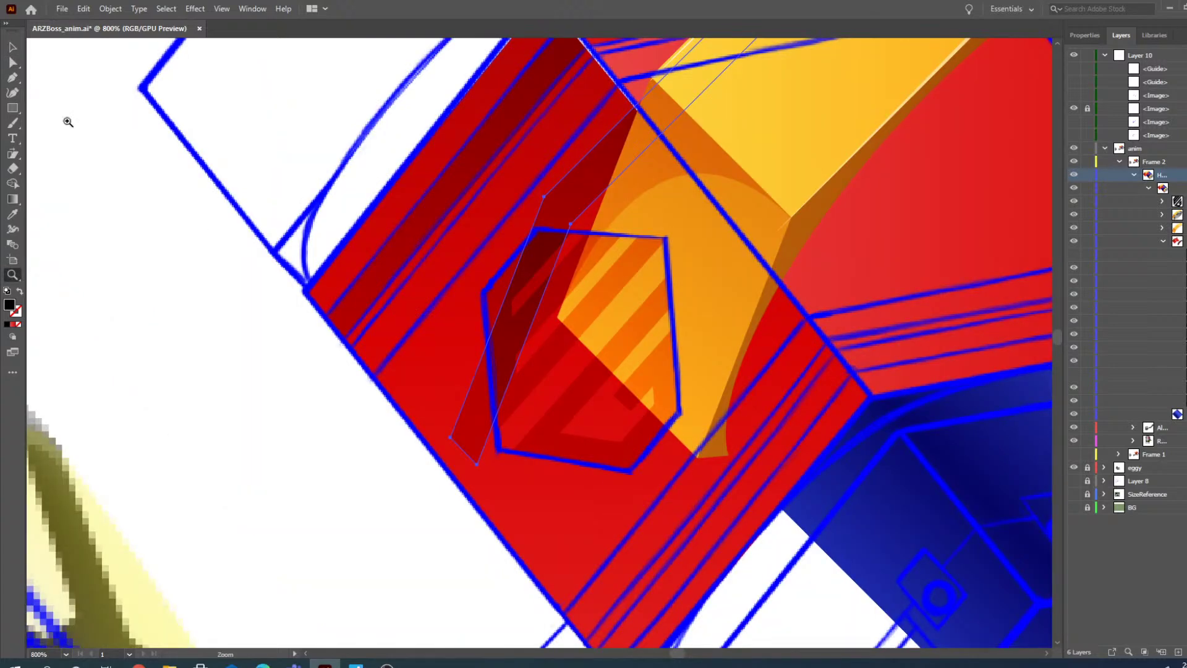
- Move the dark stripe's lower end and bend points onto the blue sketch lines of the red block's side face
left_click(14, 77)
left_click(12, 62)
left_click_drag(450, 444, 373, 378)
scroll(575, 470, "up", 5)
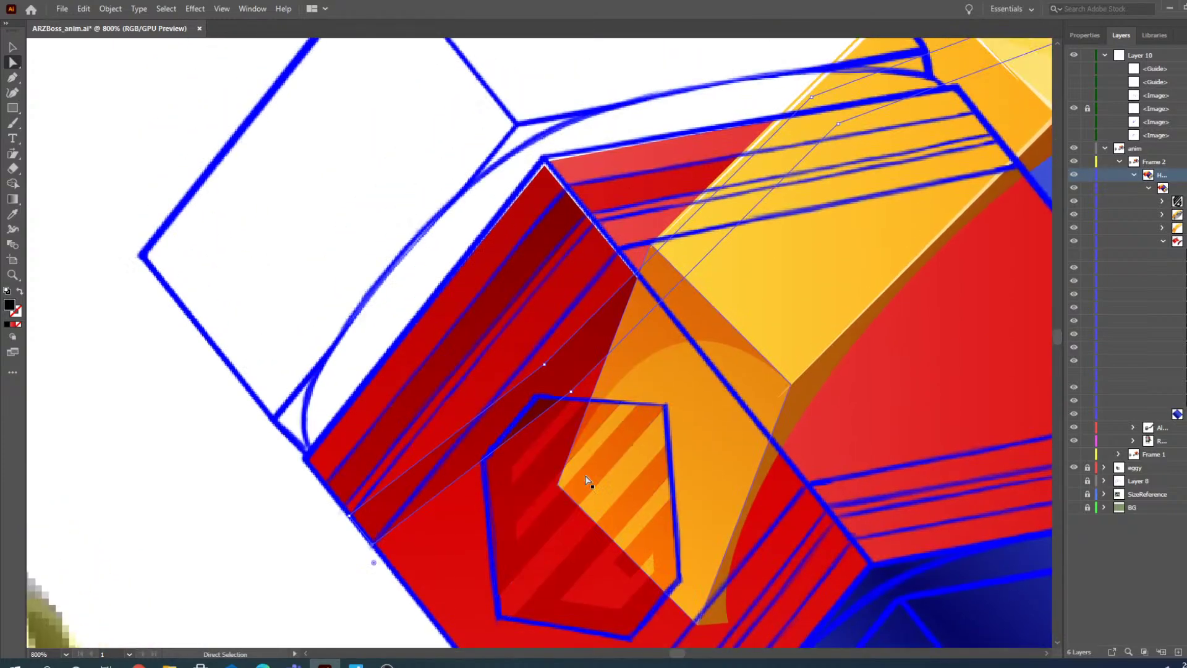
left_click_drag(546, 381, 622, 268)
- Delete the two surplus anchor points at the far upper end of the dark stripe
left_click_drag(675, 652, 681, 651)
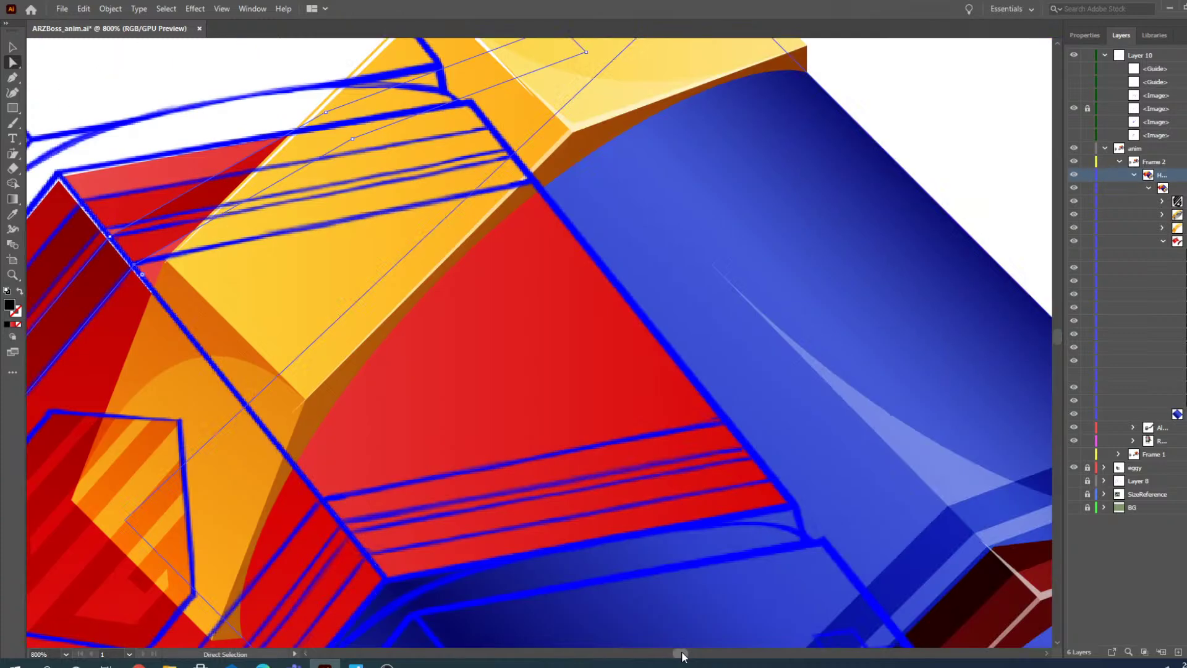
scroll(329, 365, "up", 3)
left_click(586, 175)
key("Delete")
left_click(560, 148)
key("Delete")
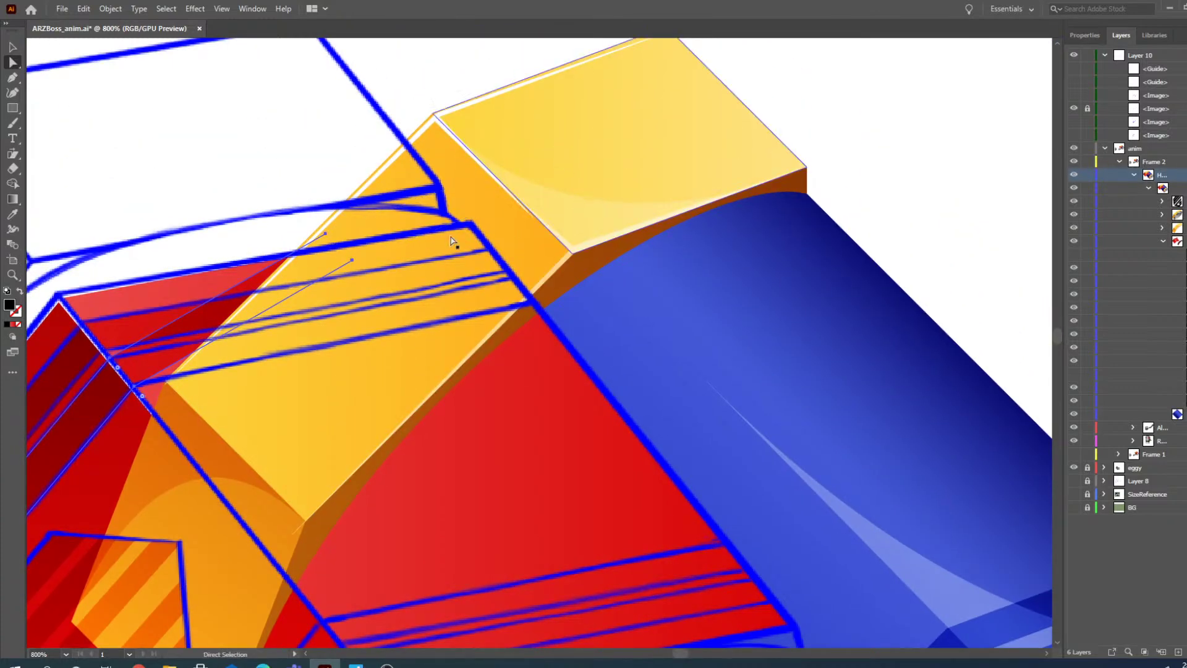
- Move the dark stripe's two remaining upper anchors to the sketch line ends on the far edge of the red top face
left_click(352, 261)
left_click_drag(351, 260, 529, 312)
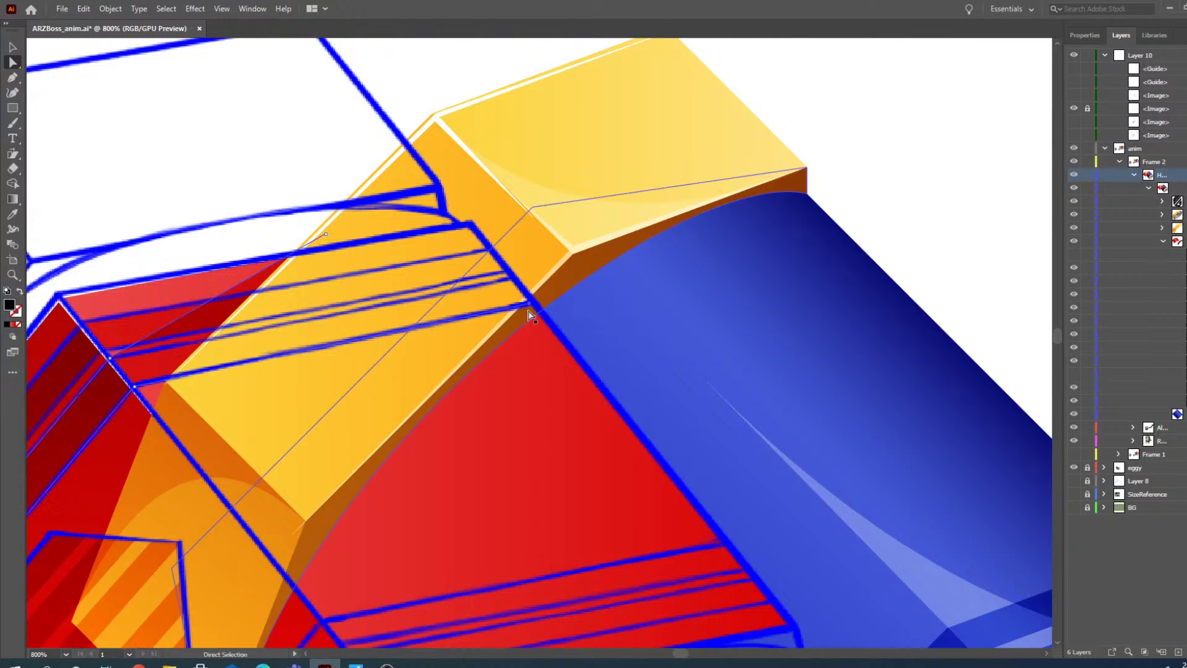
key("z")
left_click(557, 313)
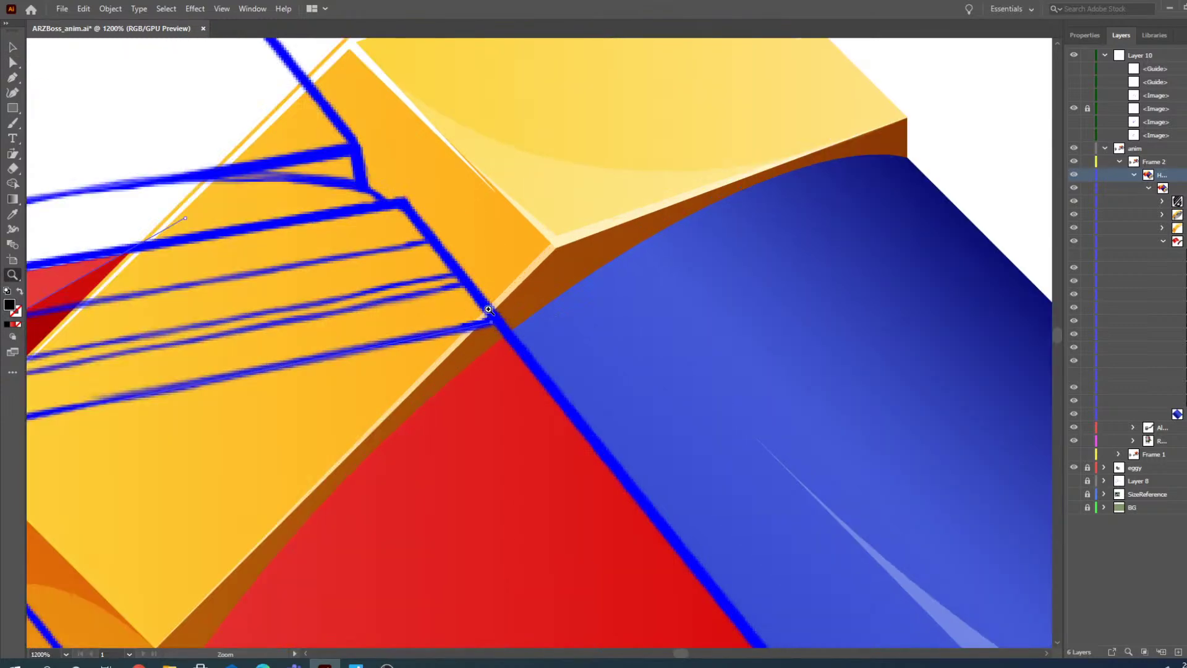
left_click(489, 309)
key("a")
left_click_drag(561, 358, 572, 345)
left_click(158, 213)
left_click_drag(158, 208, 534, 299)
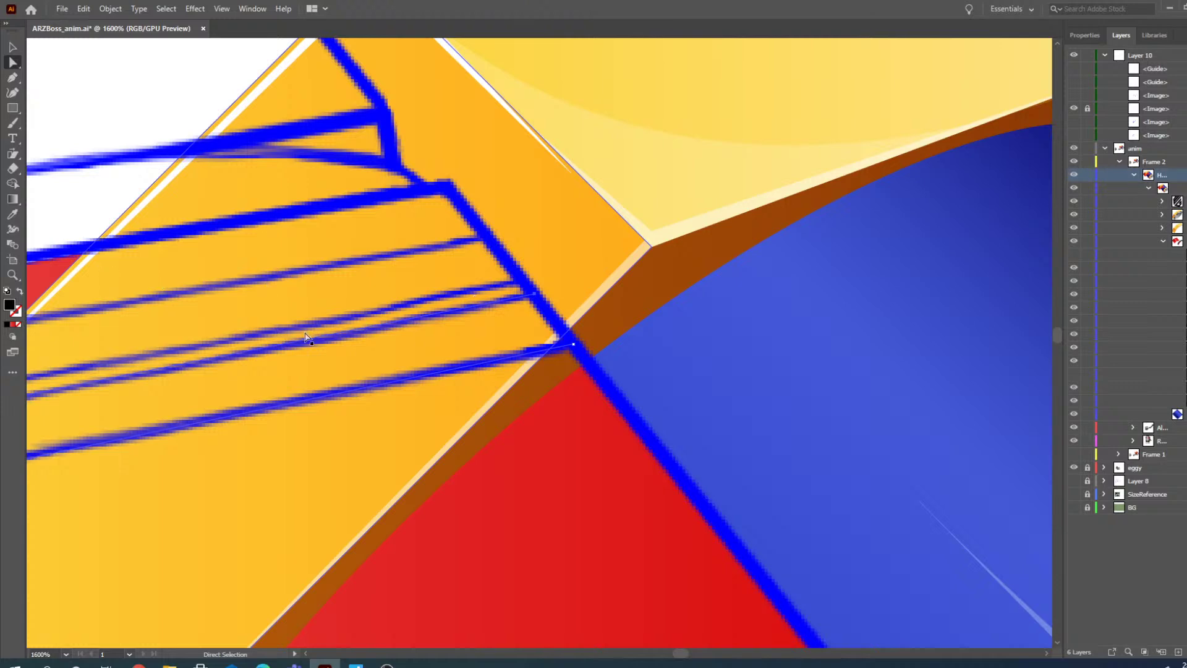
- Deselect the stripe and move the pale curved highlight from the blue cylinder onto the red block's top face
left_click(20, 274)
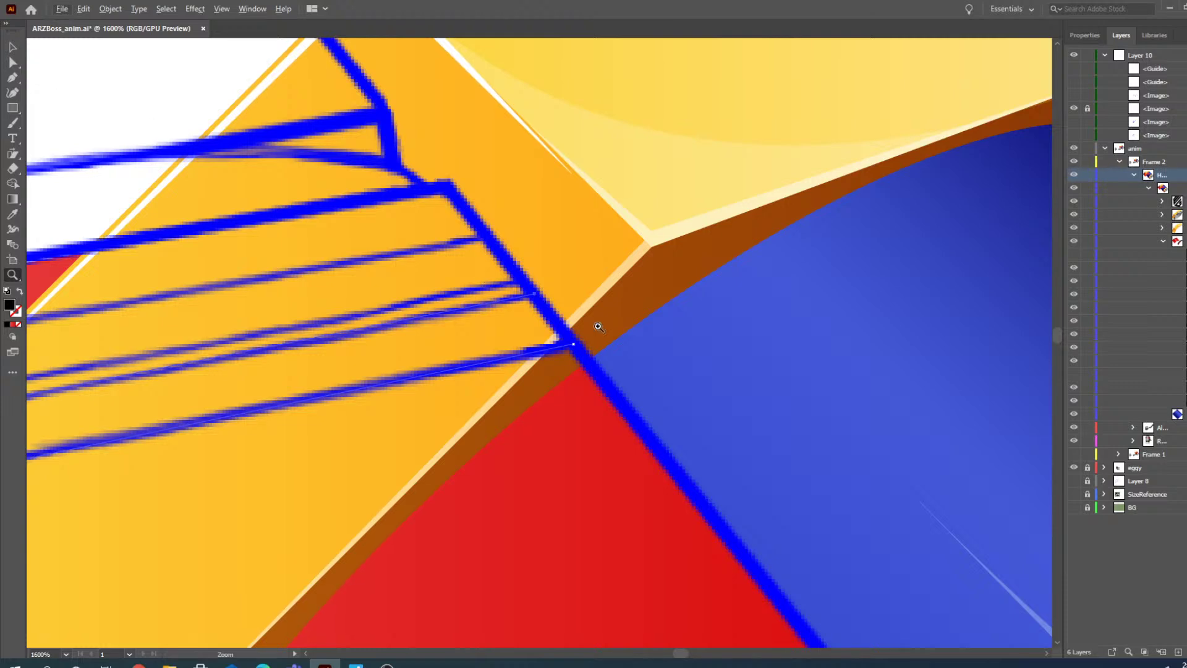
left_click(521, 320, "alt")
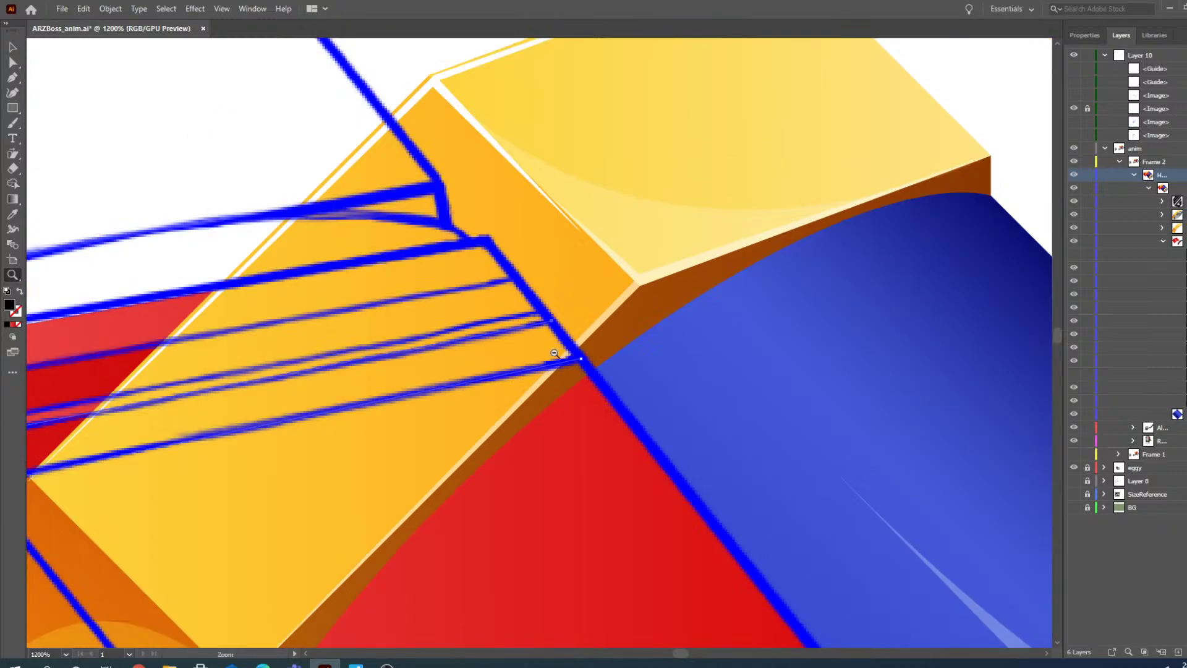
left_click(548, 346, "alt")
left_click(535, 346)
left_click(570, 338, "alt")
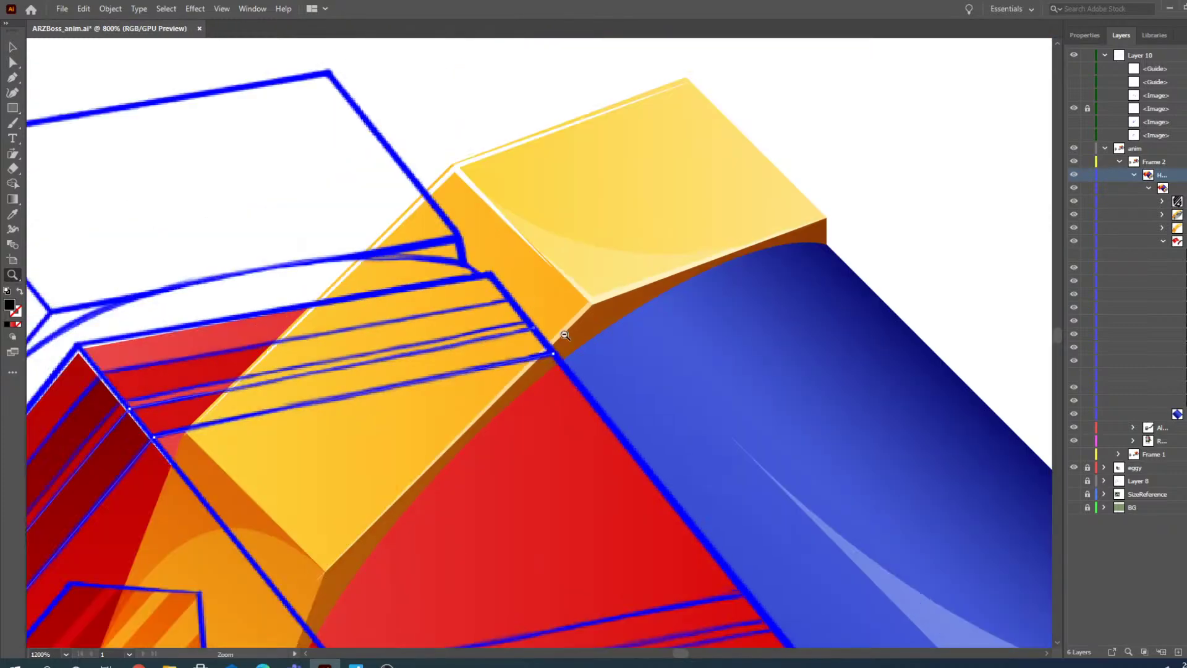
left_click(528, 299, "alt")
scroll(504, 488, "down", 4)
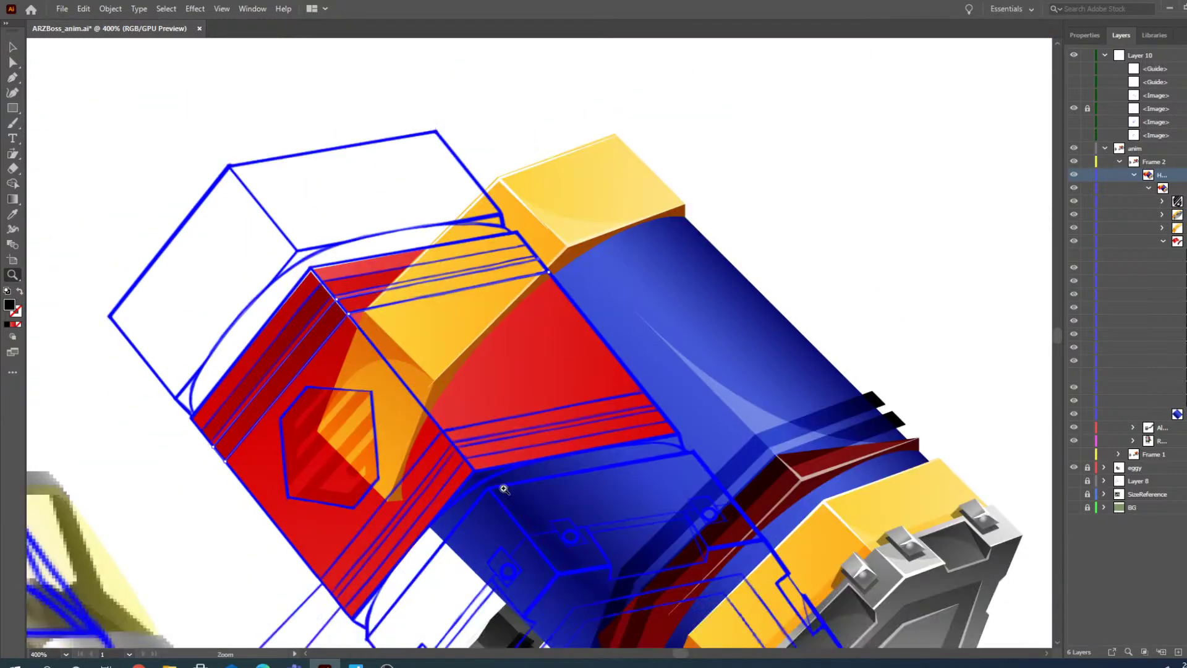
left_click(12, 49)
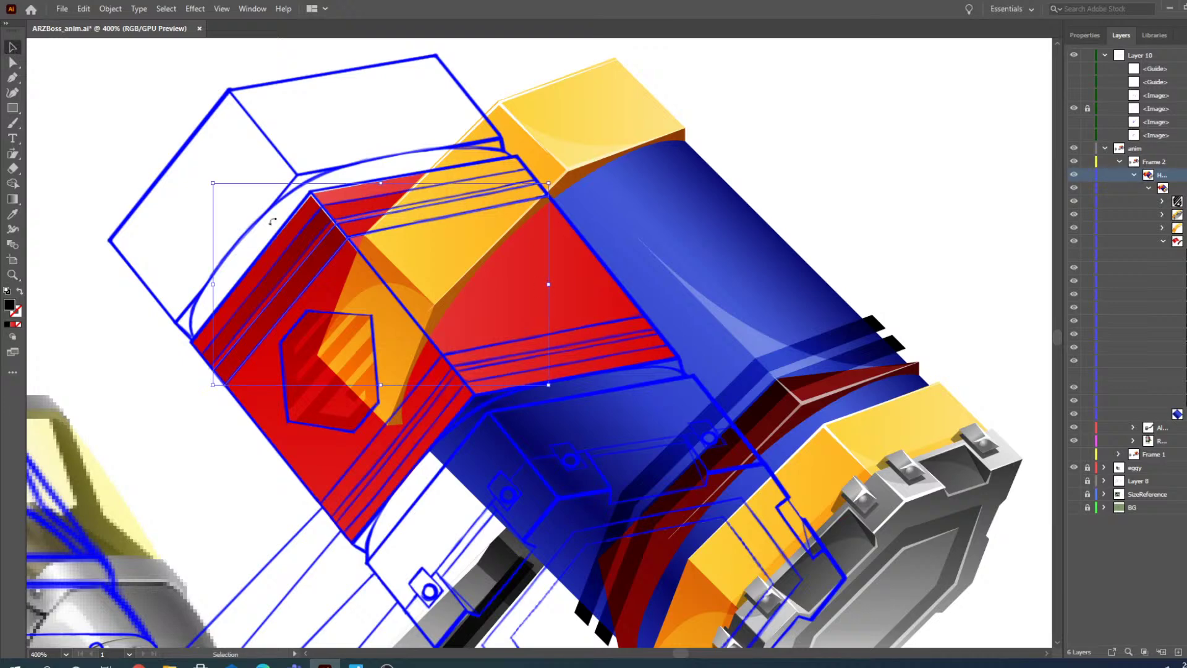
left_click(190, 484)
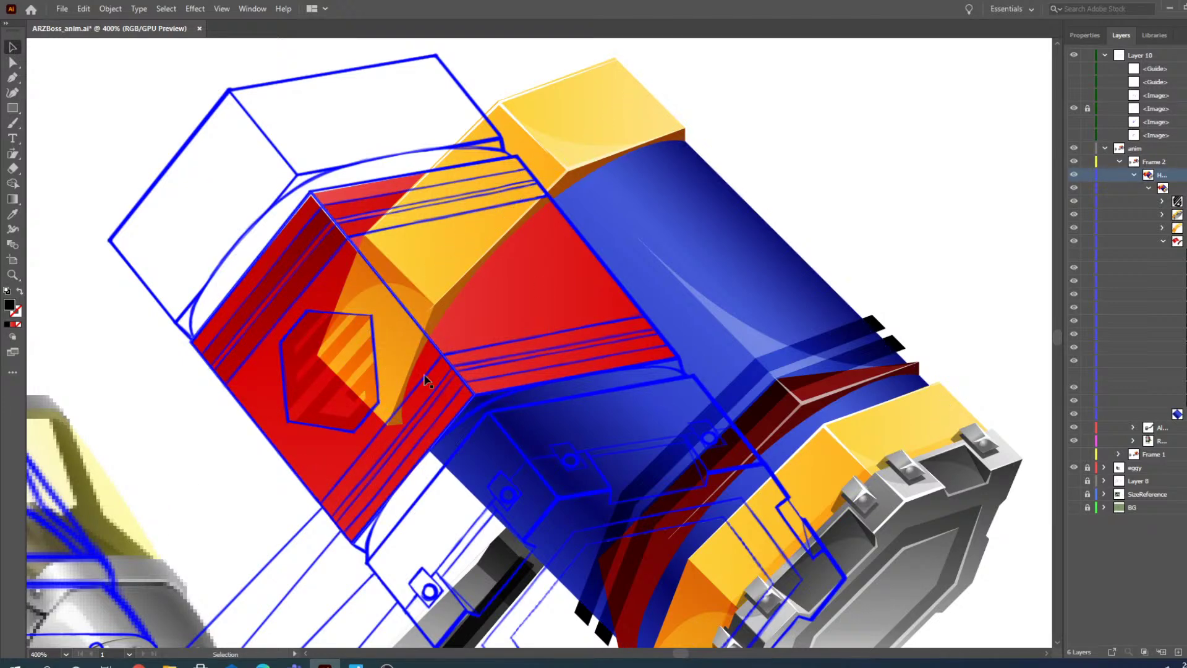
scroll(598, 443, "down", 1)
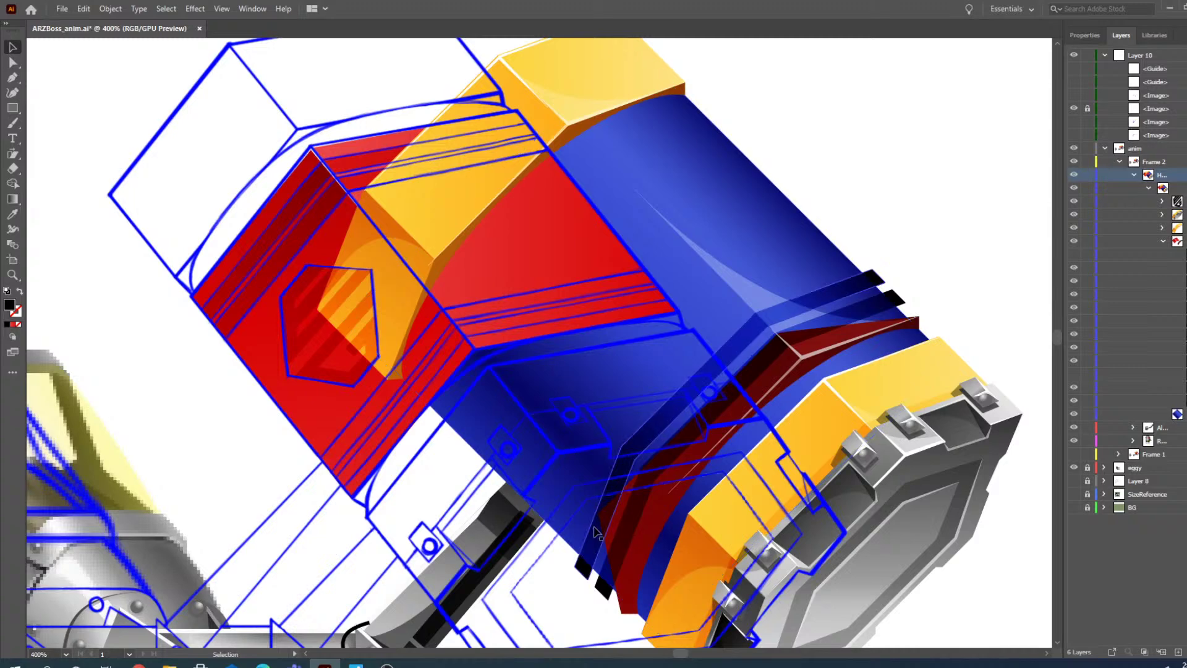
left_click(749, 292)
left_click(13, 62)
left_click(872, 226)
left_click_drag(766, 303, 468, 294)
scroll(468, 294, "up", 2)
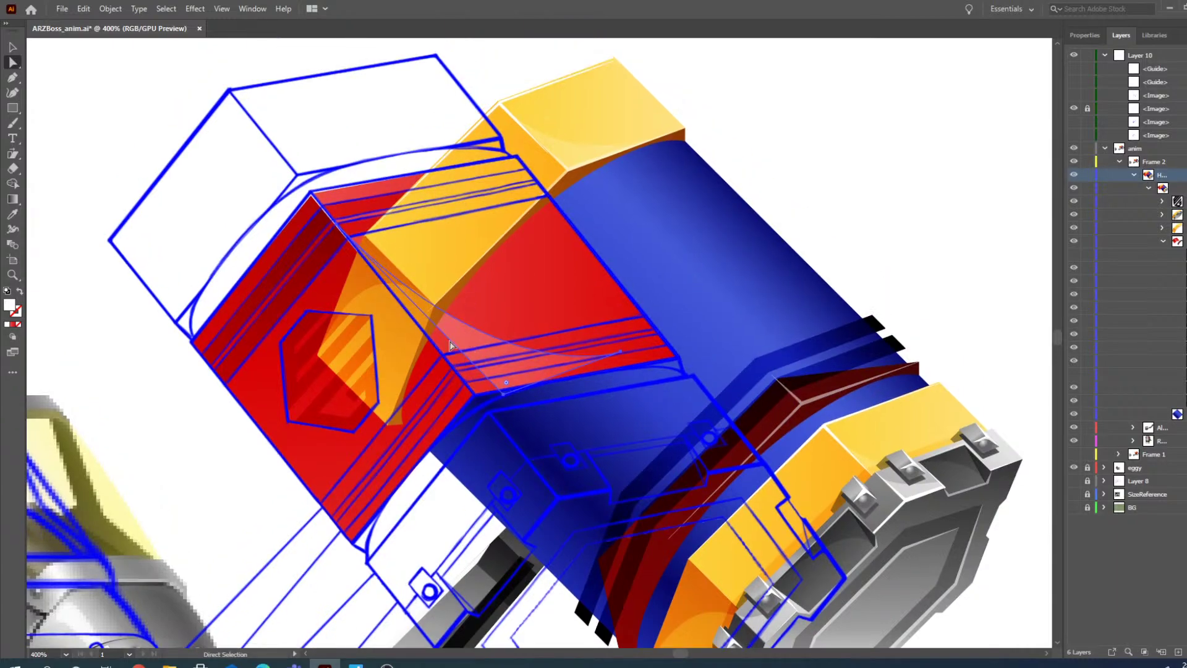
- Move the highlight's lower corner anchor onto the near corner of the red top face
left_click(12, 275)
left_click(479, 353)
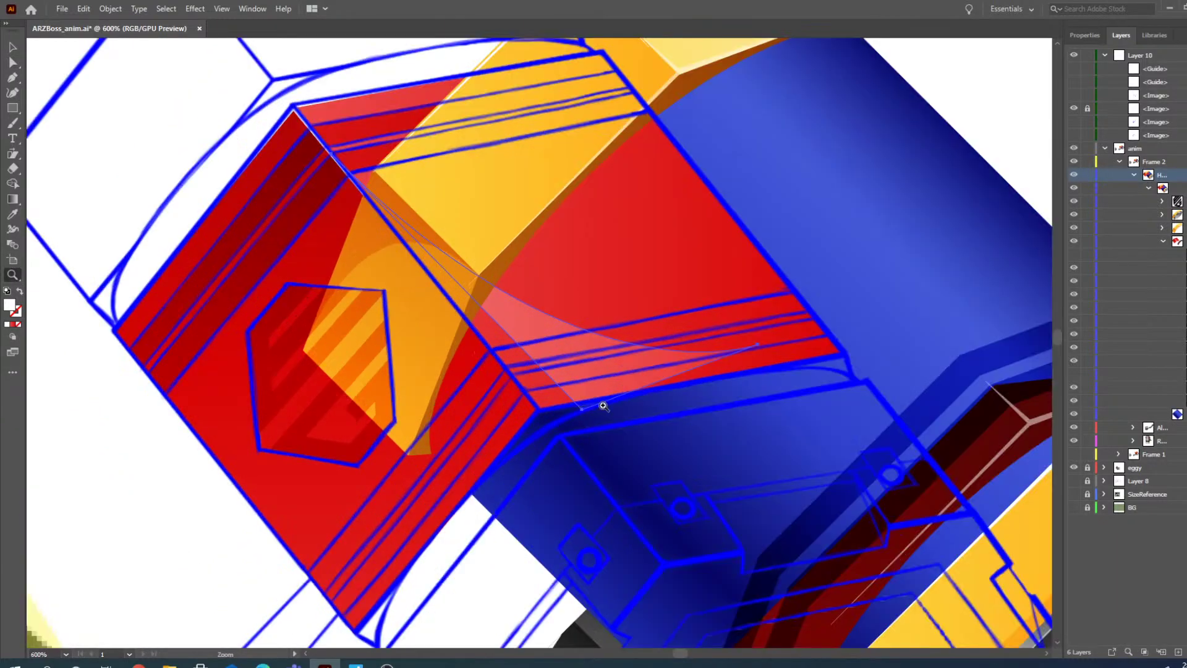
left_click(603, 405)
left_click(518, 331)
left_click(14, 64)
left_click_drag(570, 375, 485, 383)
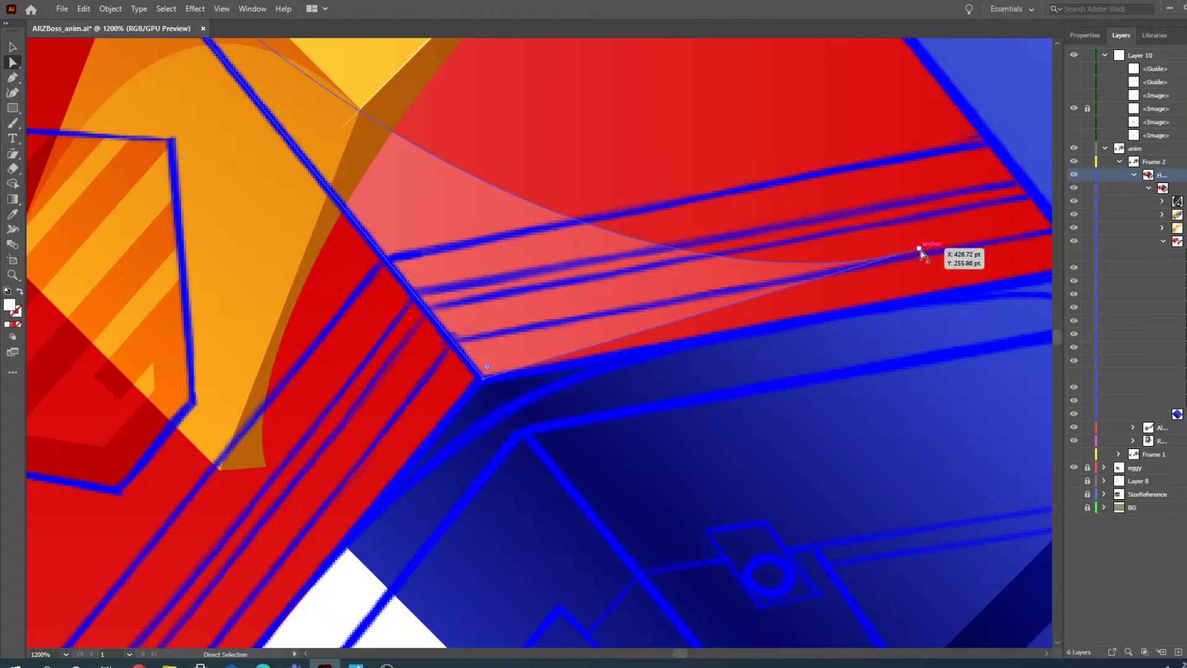
- Stretch the highlight's tip to the far lower corner of the red top face
scroll(588, 446, "up", 1)
scroll(589, 447, "up", 2)
left_click_drag(683, 650, 686, 651)
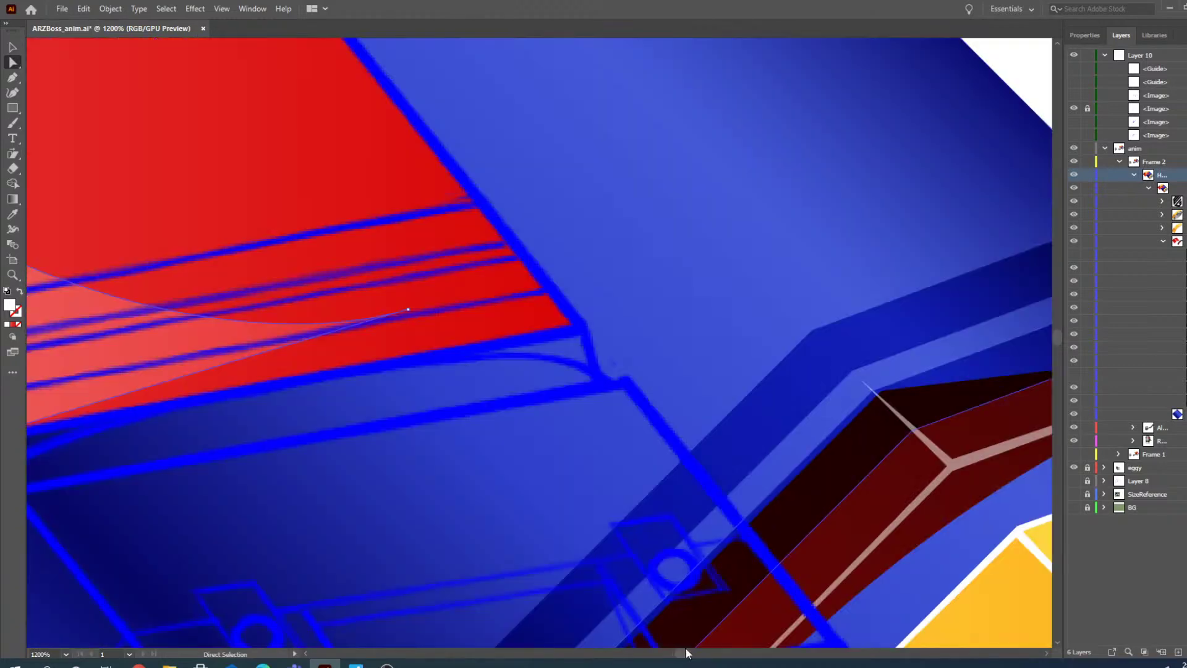
left_click_drag(408, 312, 584, 328)
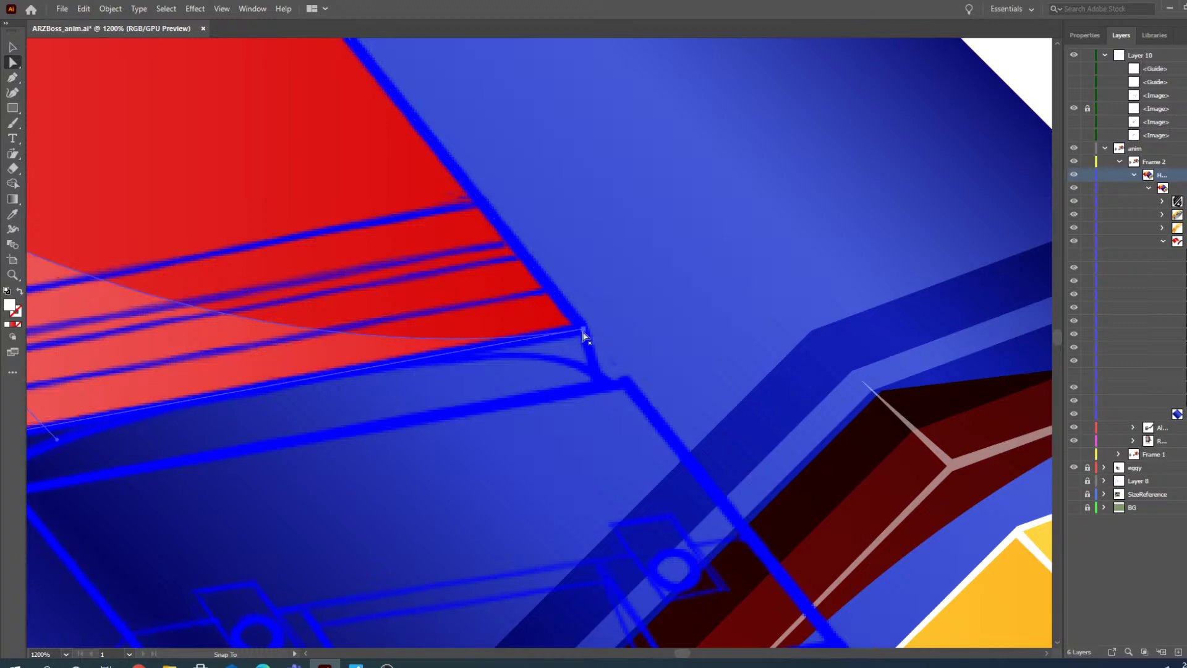
- Move the highlight's upper anchor to the upper corner of the ridge between the red block's two faces
key("shift+o")
left_click(12, 275)
left_click(361, 279, "alt")
left_click(580, 335, "alt")
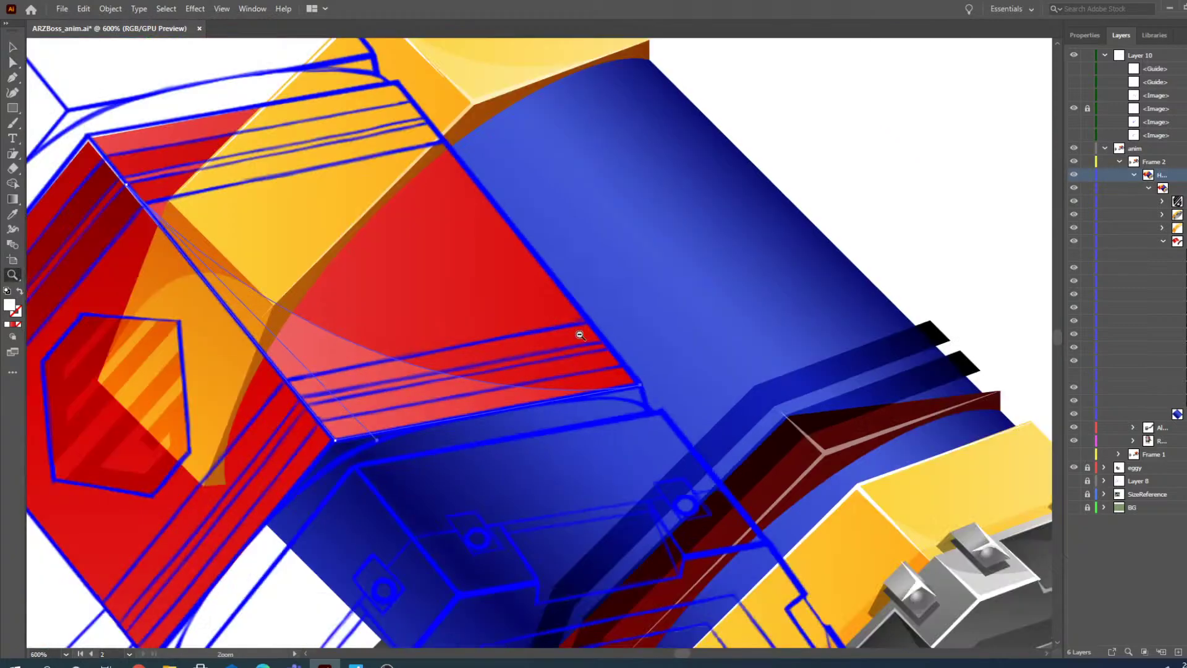
left_click(181, 251)
left_click(647, 394, "alt")
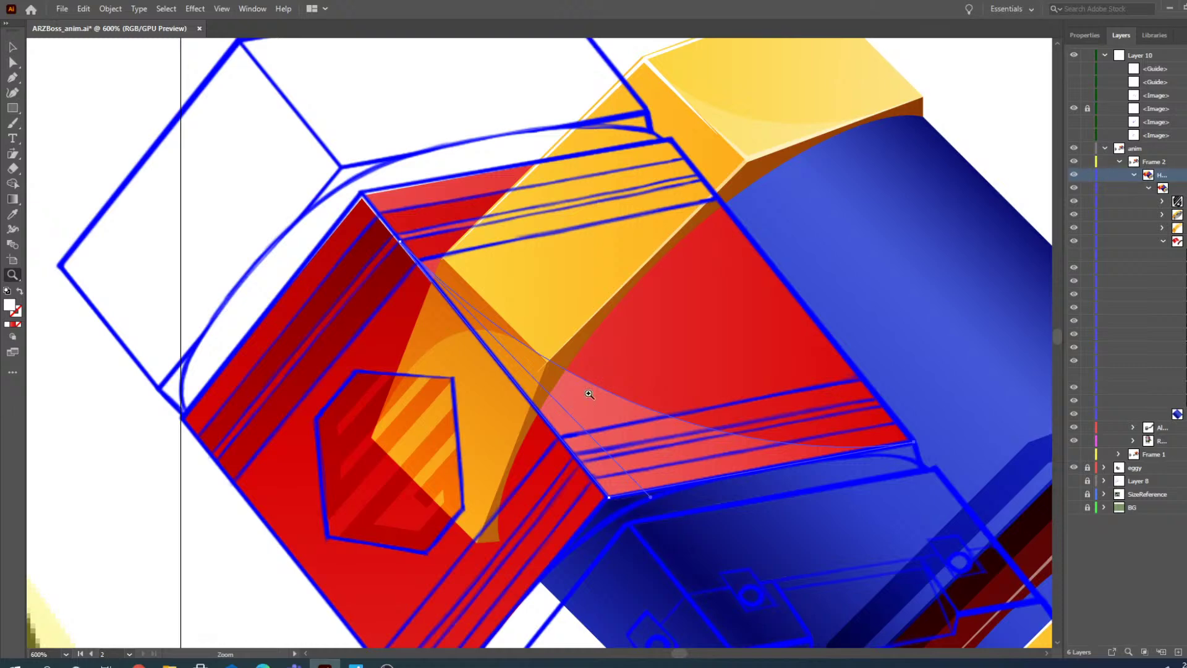
left_click(655, 482)
scroll(559, 374, "up", 6)
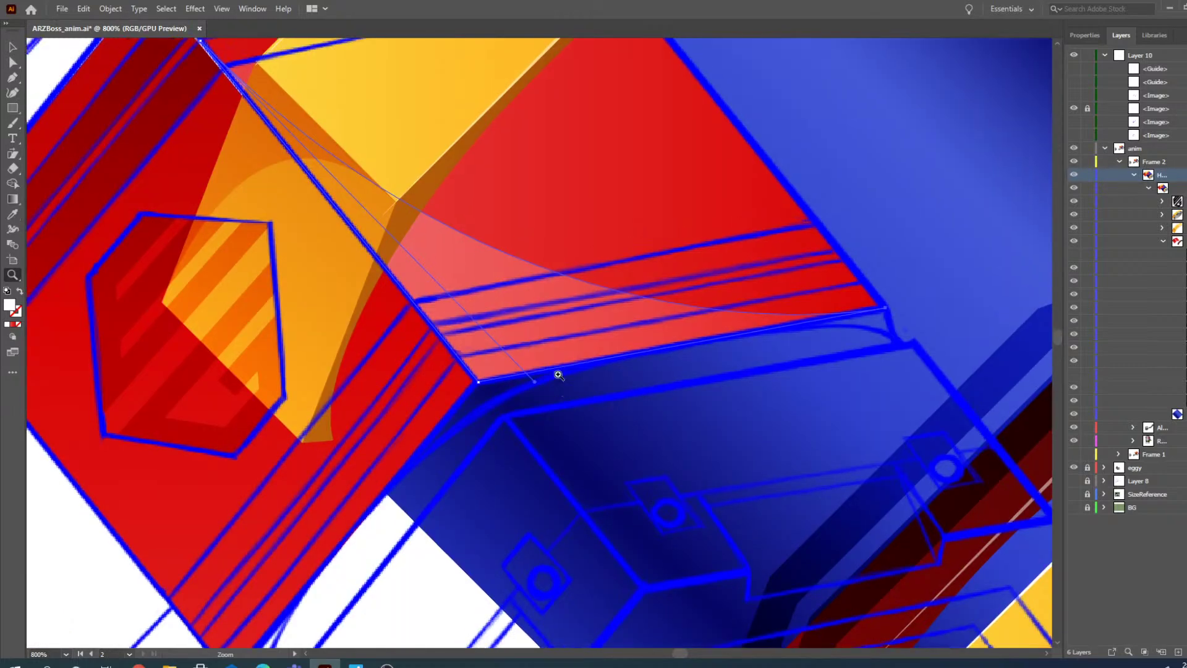
scroll(433, 303, "up", 2)
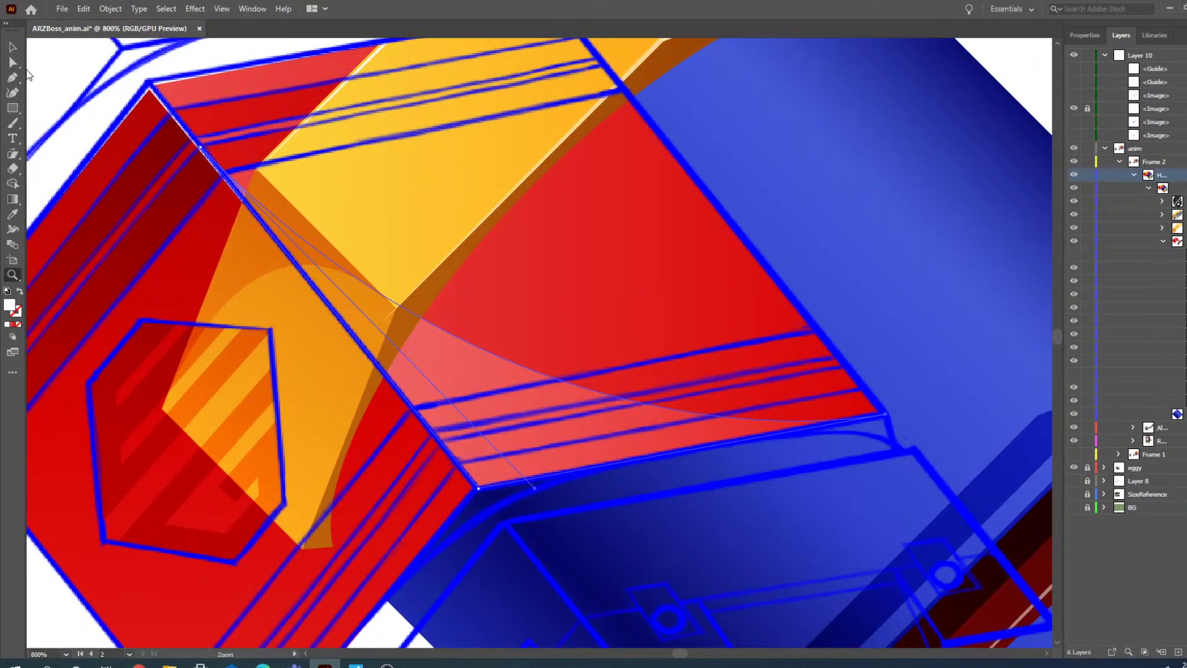
left_click(422, 251, "alt")
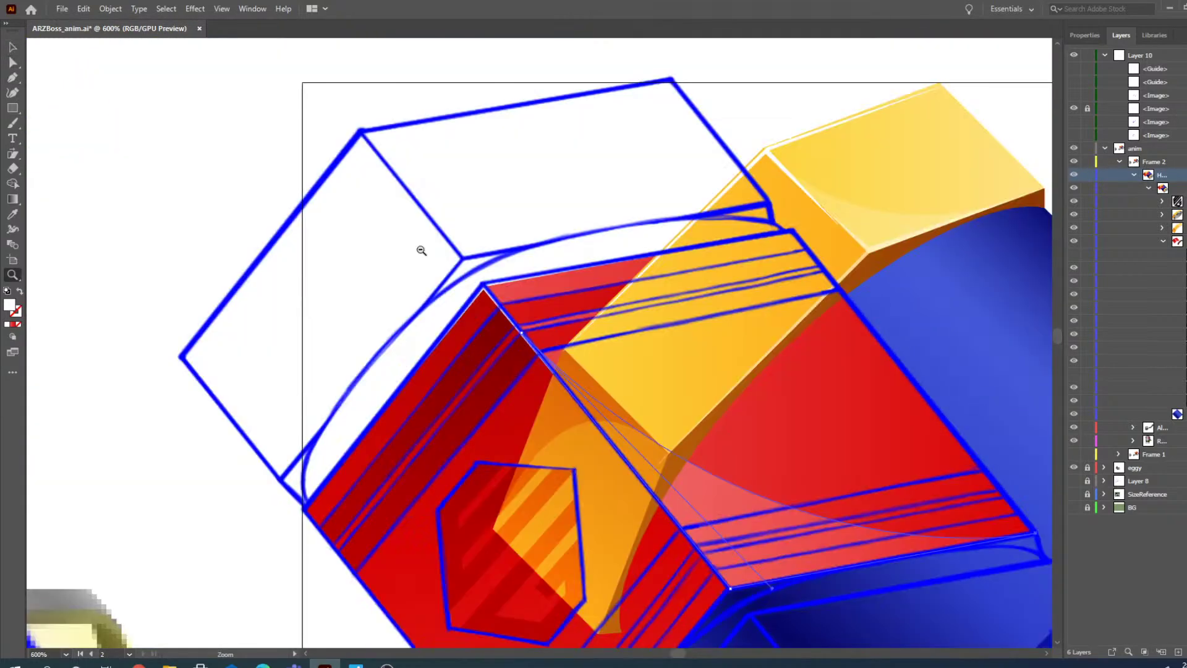
left_click(512, 345)
left_click(518, 344)
left_click(526, 341)
left_click(12, 62)
left_click_drag(536, 313, 438, 178)
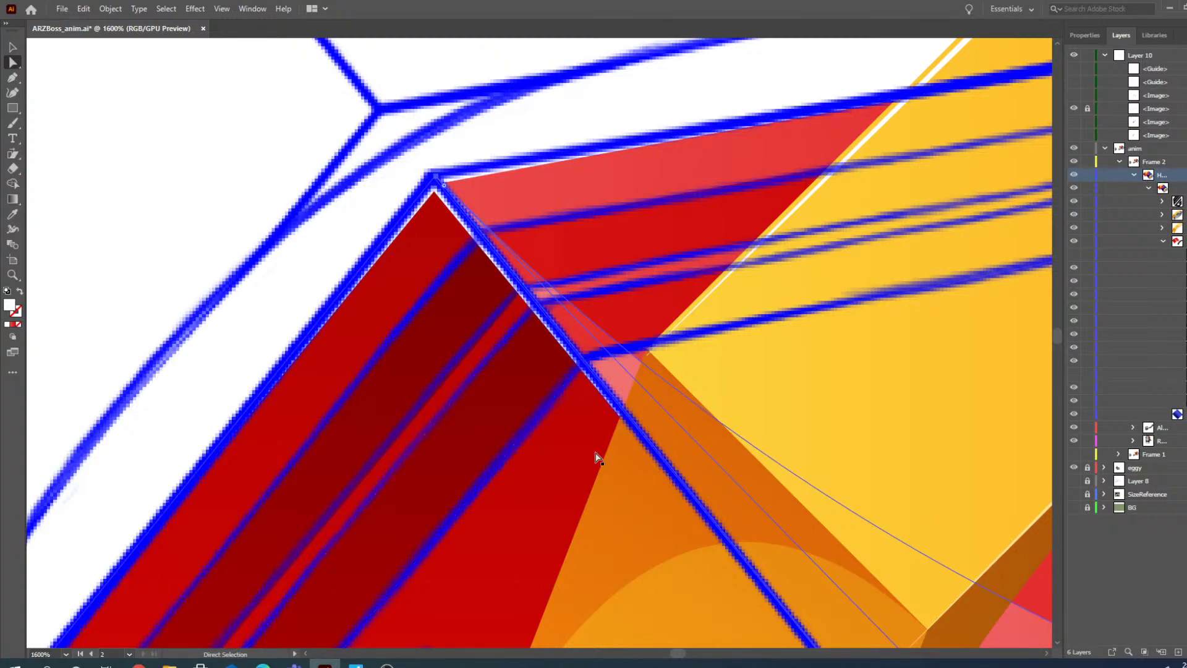
- Adjust the highlight's curve handle so its inner edge follows the ridge of the red block
left_click(11, 276)
scroll(484, 257, "down", 5)
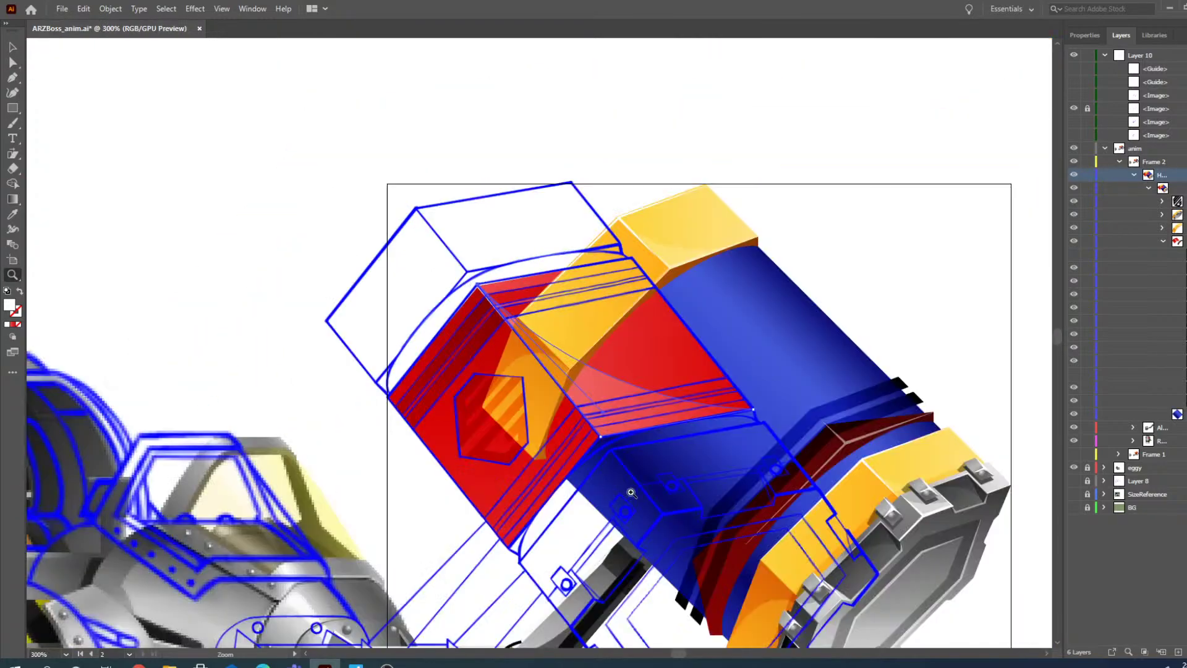
scroll(628, 486, "up", 1)
left_click(624, 474)
left_click(623, 474)
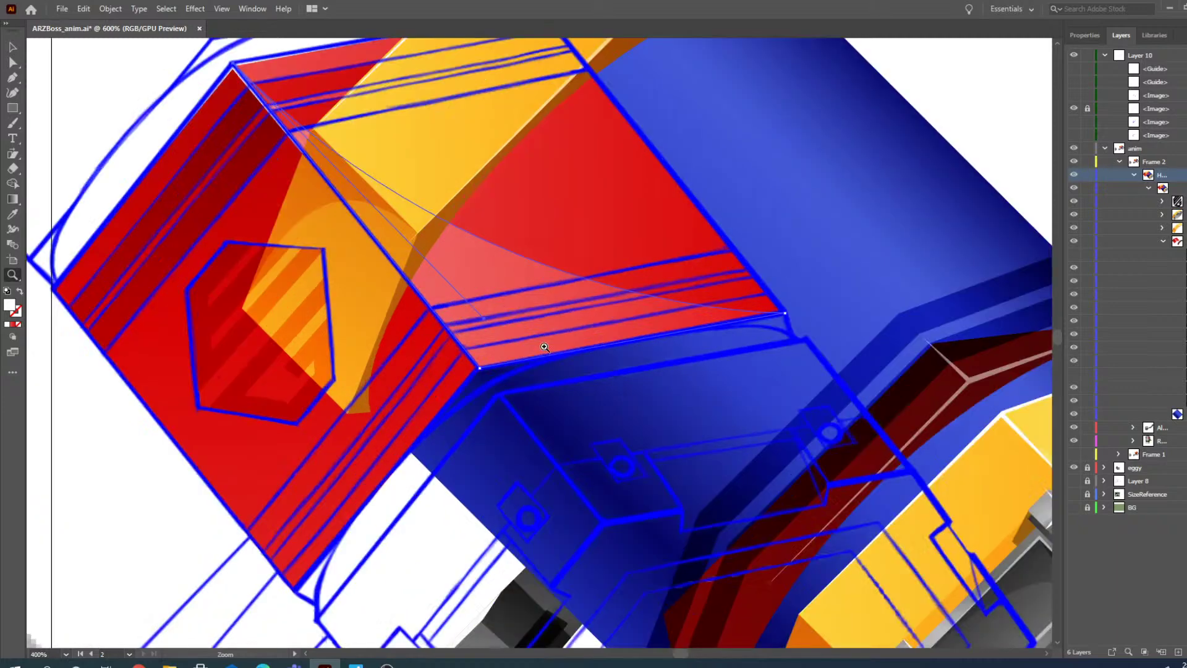
left_click(11, 64)
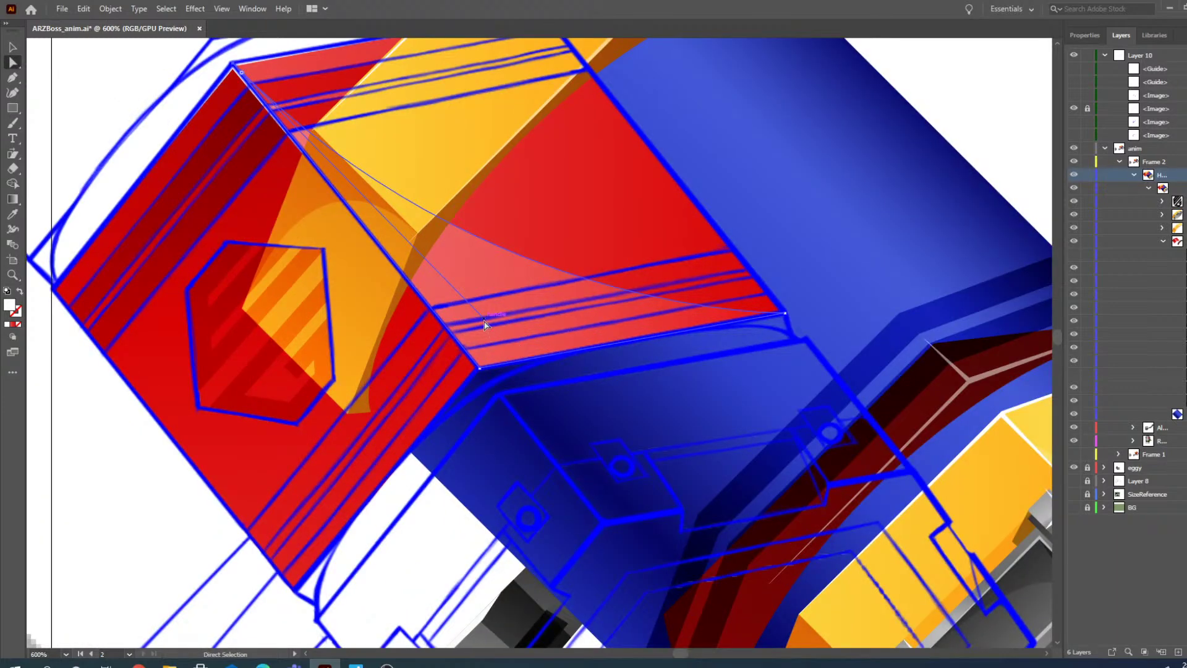
left_click_drag(485, 325, 467, 352)
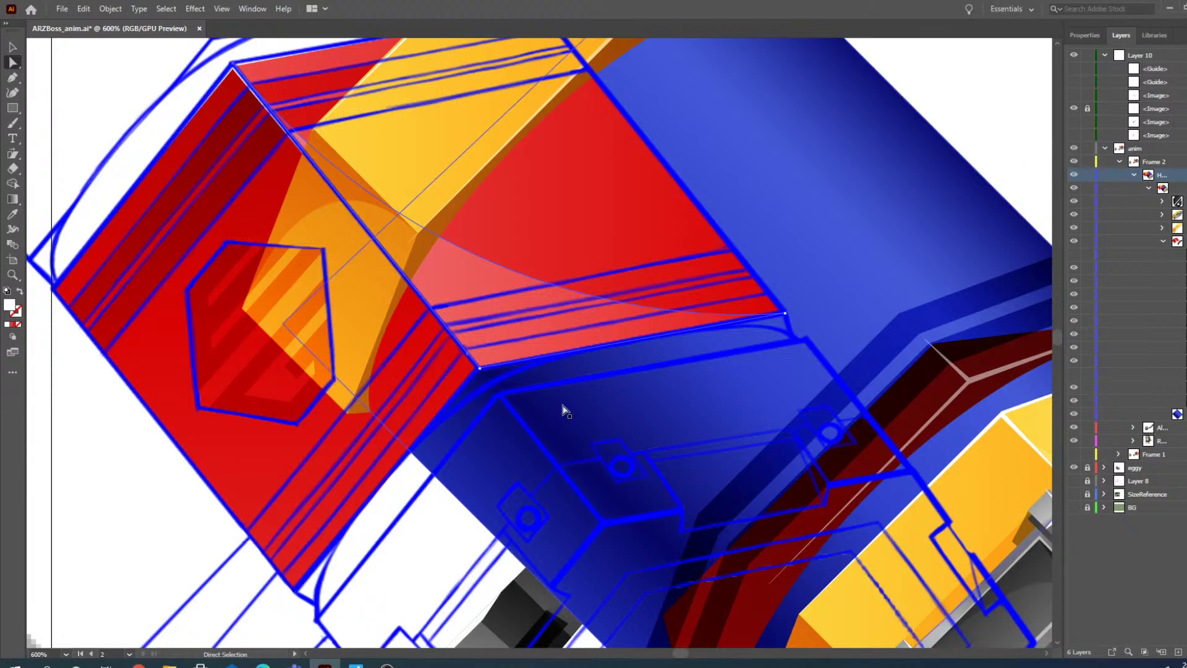
- Select the upper dark band on the blue cylinder alone and move it onto the red block beside the lower sketch stripes
key("z")
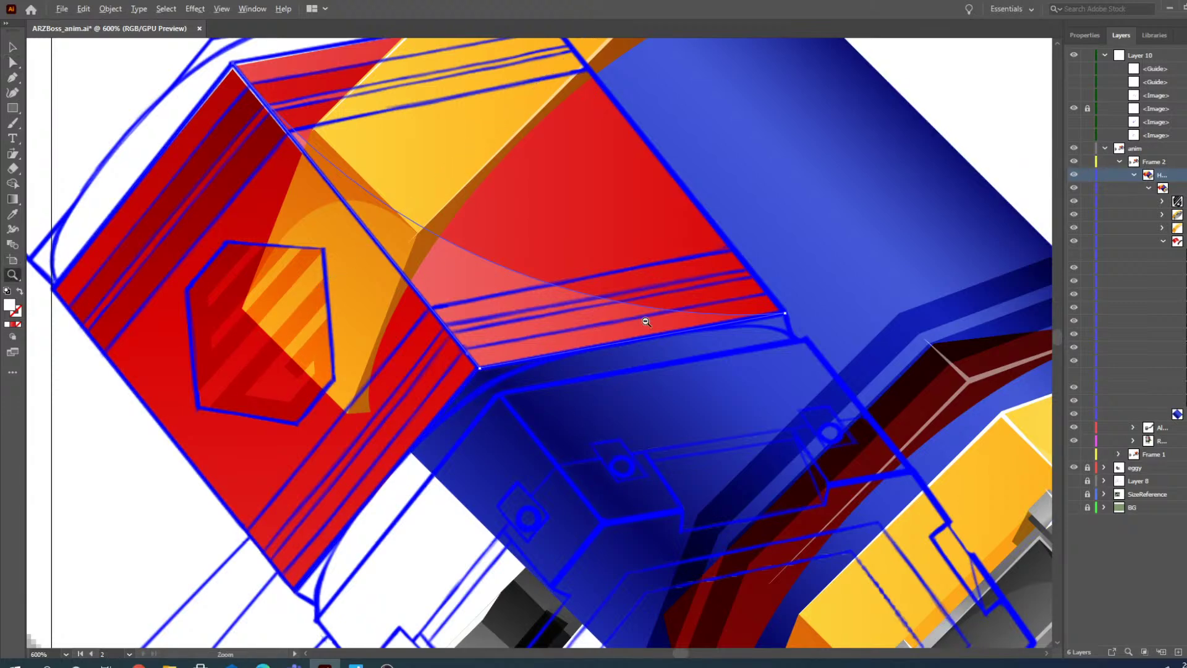
left_click(537, 293, "alt")
left_click(547, 301, "alt")
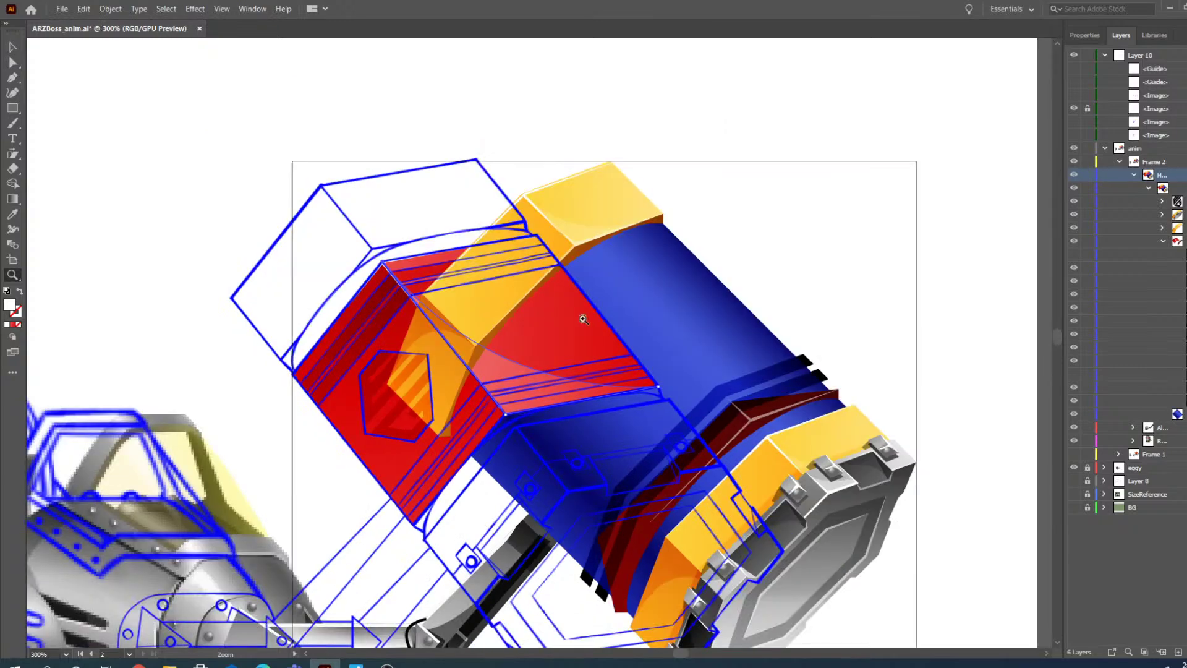
left_click(592, 341)
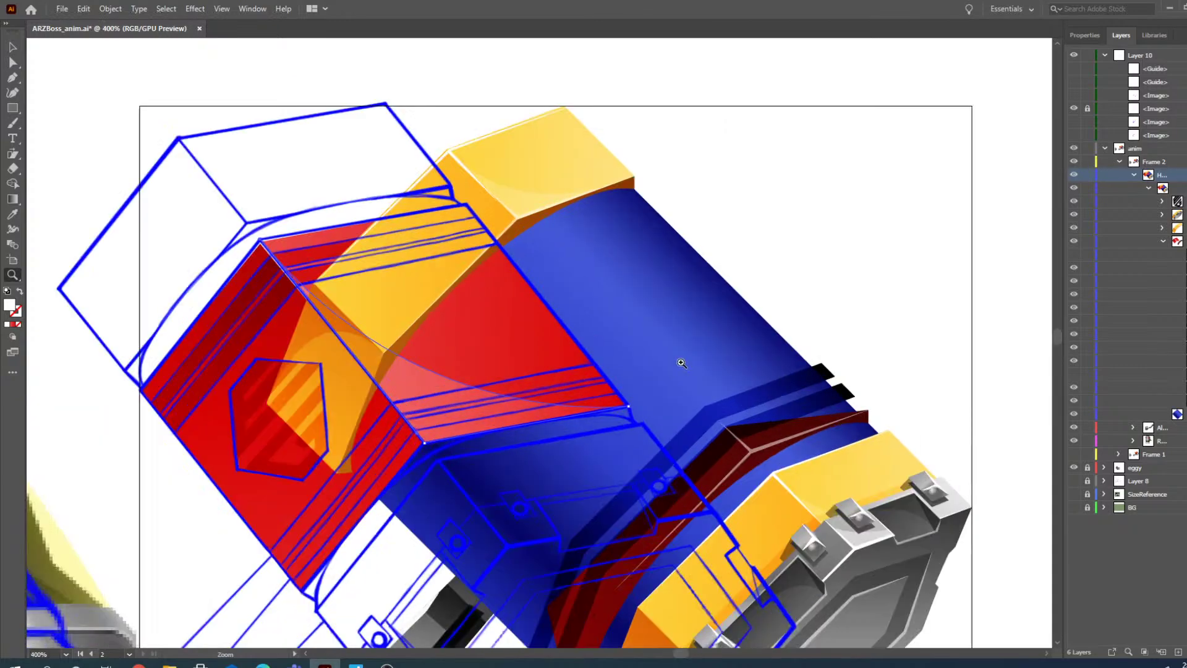
left_click(630, 489)
left_click(251, 283, "alt")
key("v")
left_click(592, 441)
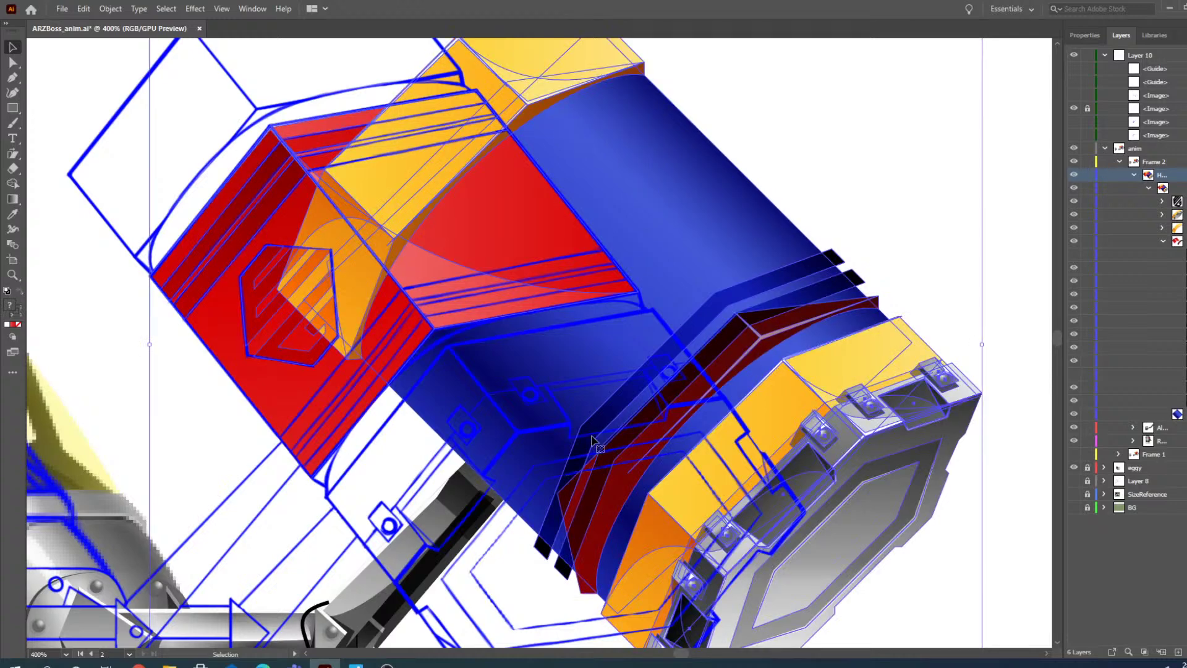
left_click(14, 63)
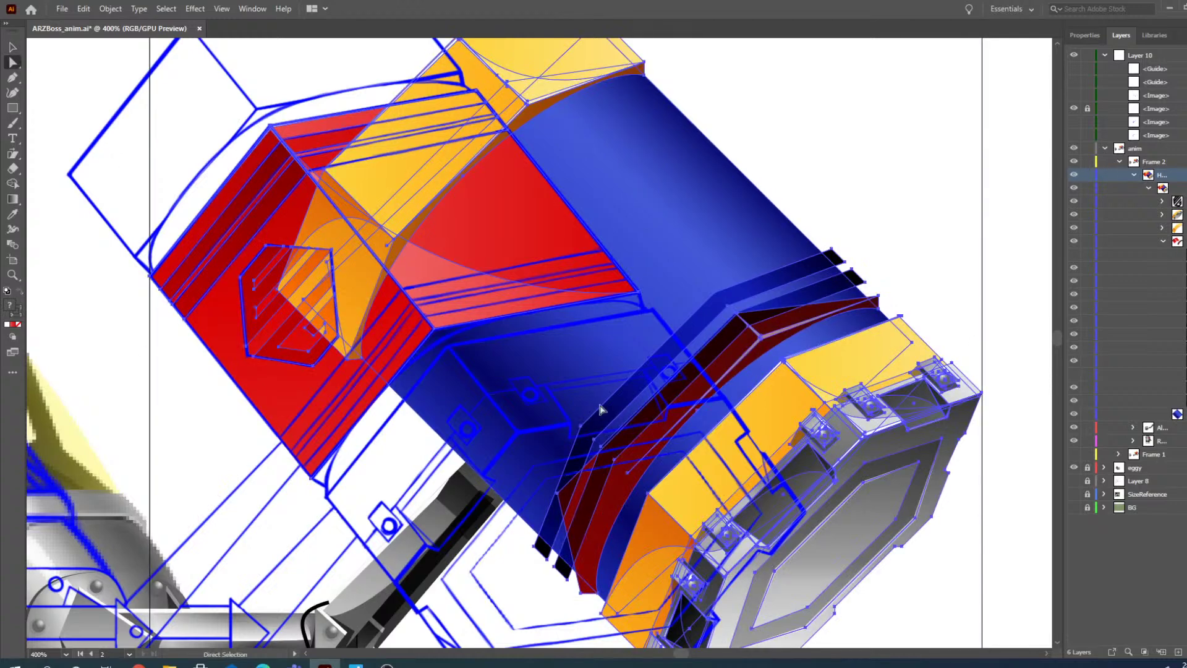
left_click(1017, 299)
left_click(661, 358)
left_click_drag(640, 383, 408, 295)
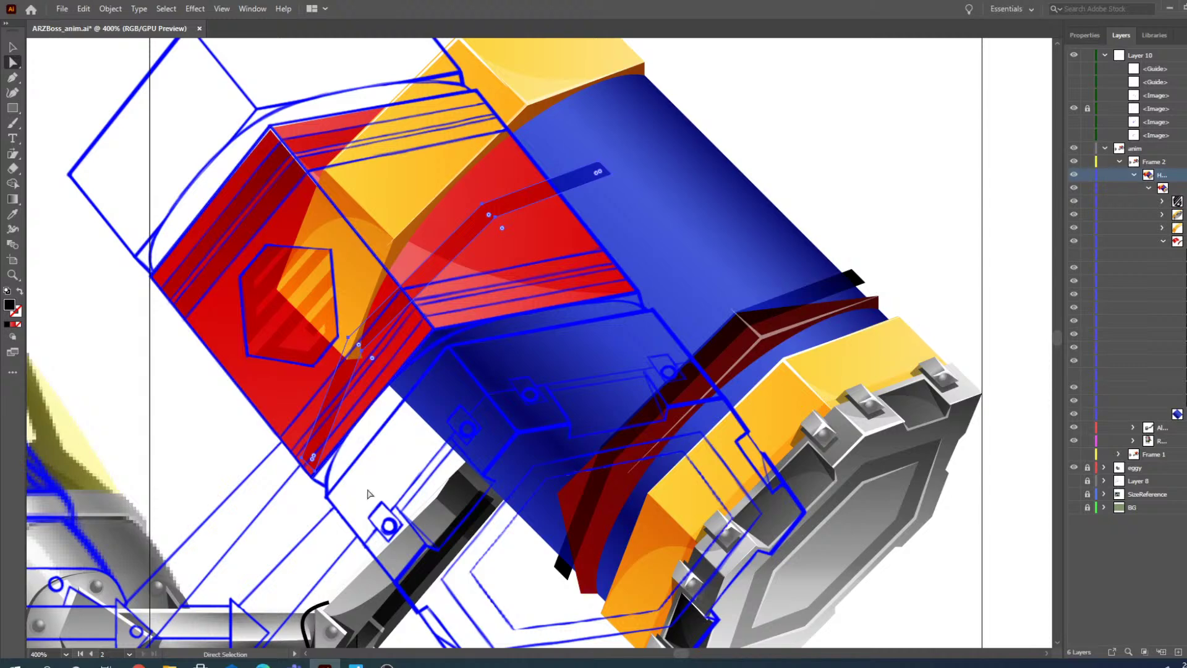
- Move the outer corner of the dark band's lower end to the upper stripe line on the red block's lower-left edge
left_click(12, 276)
left_click(448, 437)
left_click(401, 310)
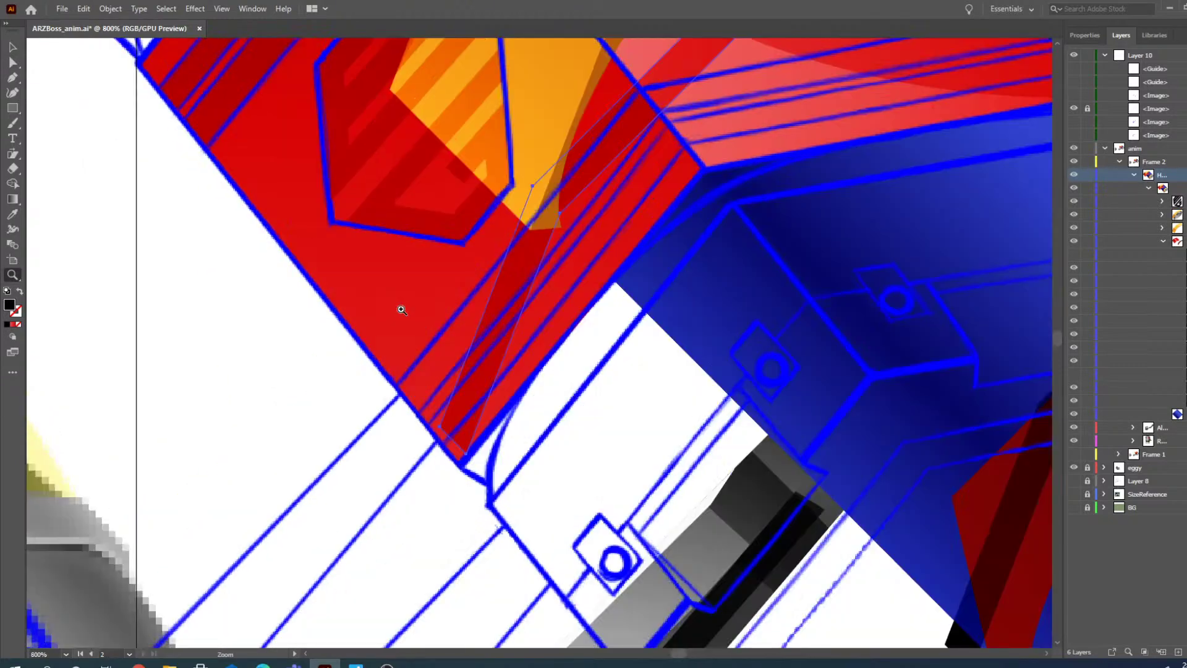
left_click(12, 62)
left_click_drag(436, 433, 438, 434)
left_click(440, 426)
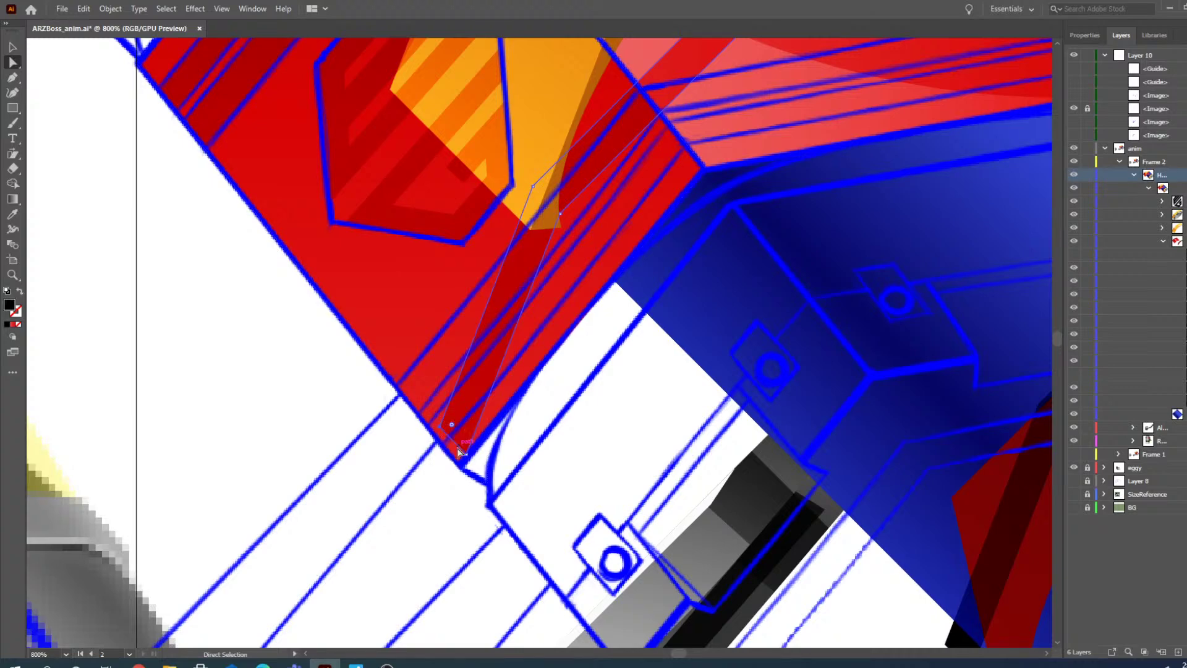
left_click_drag(432, 423, 397, 392)
- Adjust the inner corner of the band's lower end so it sits on the red block's outer edge at the sketched stripe line
left_click(12, 275)
left_click(440, 379)
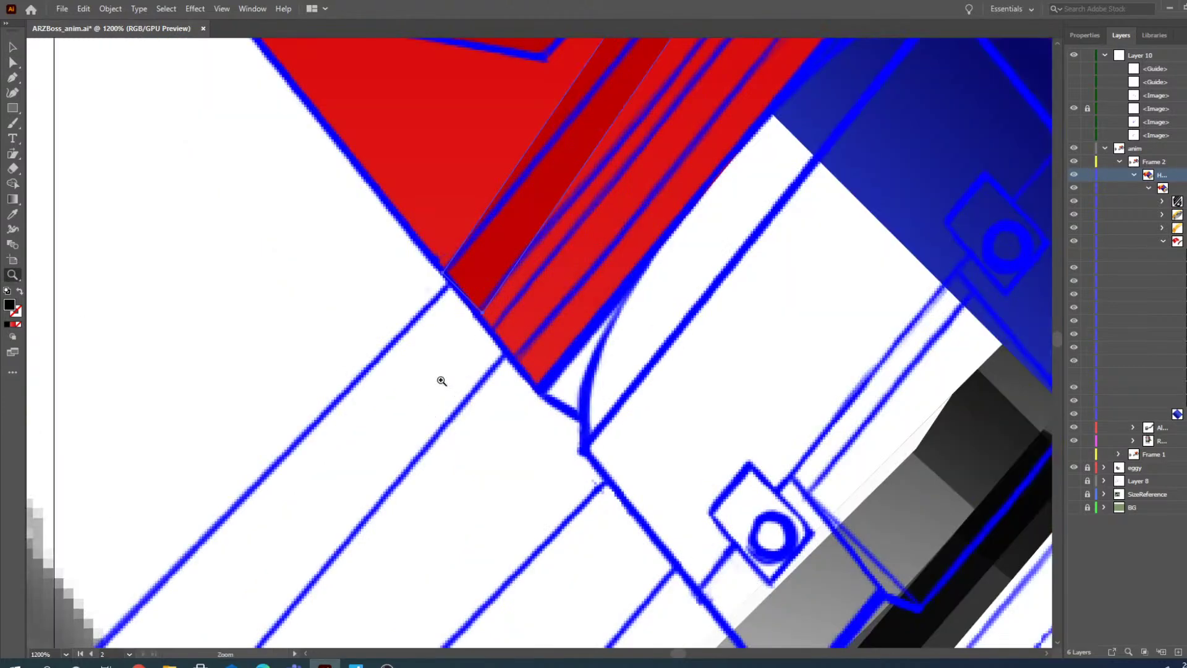
left_click(484, 323)
left_click(13, 62)
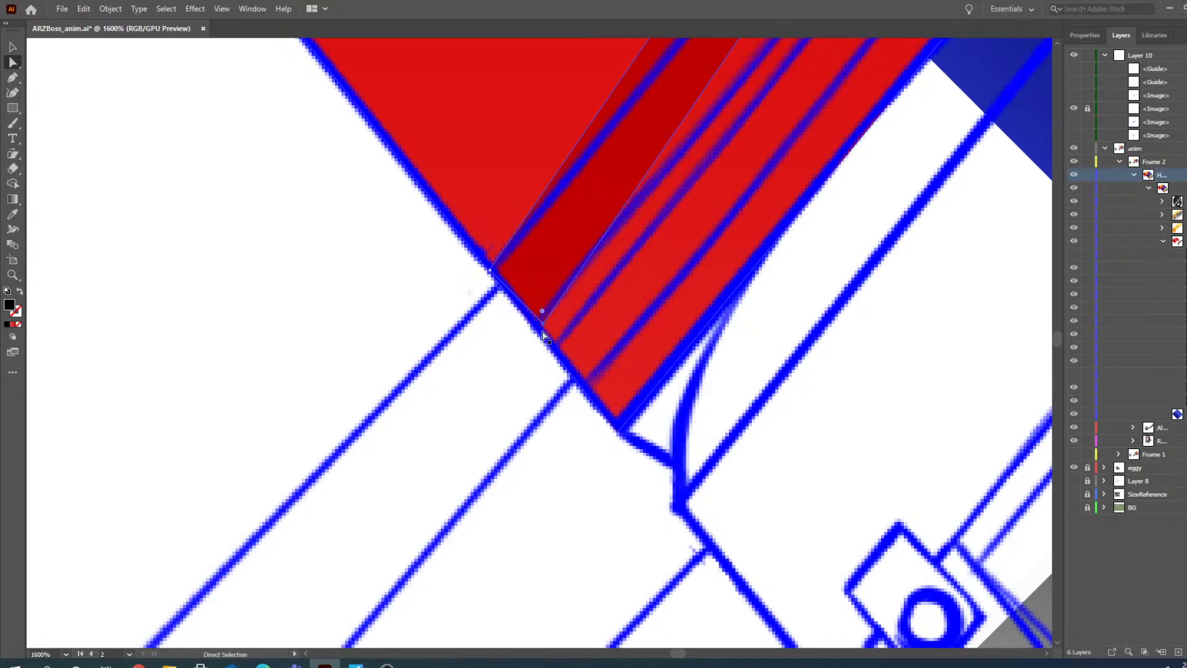
mouse_move(544, 324)
left_mouse_down()
mouse_move(533, 335)
mouse_move(533, 318)
left_mouse_up()
- Move the band's lower bend anchors onto the ridge between the red block's two faces, following the sketched stripe lines
left_click(13, 274)
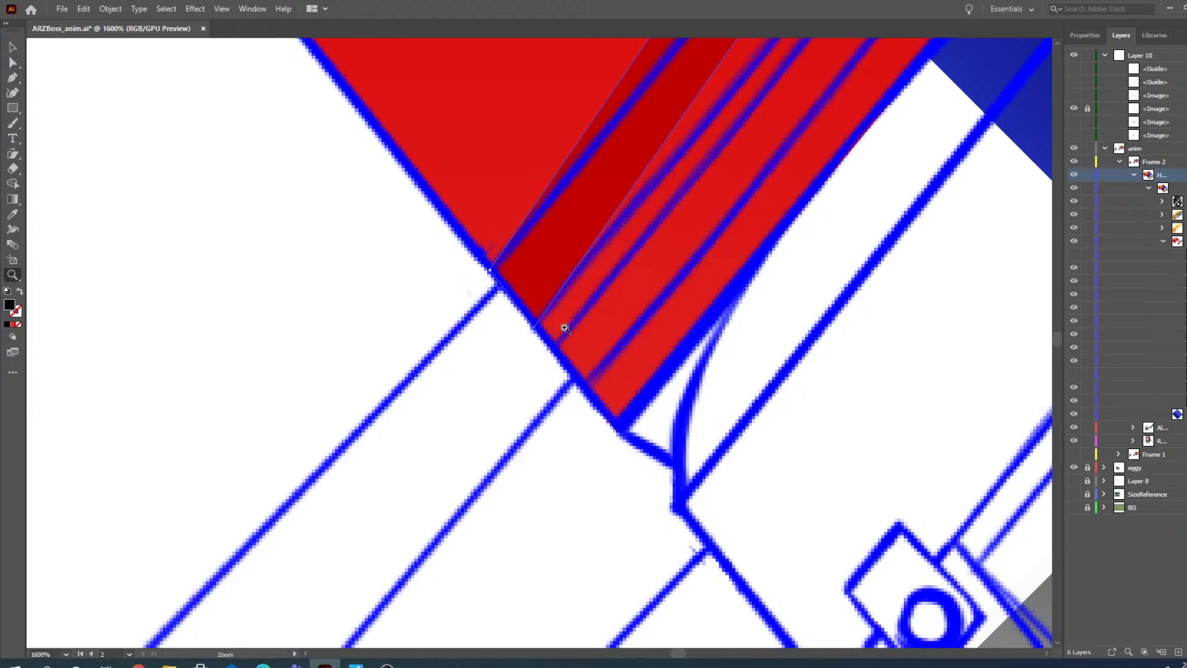
left_click(533, 326, "alt")
left_click(464, 371, "alt")
scroll(871, 294, "up", 3)
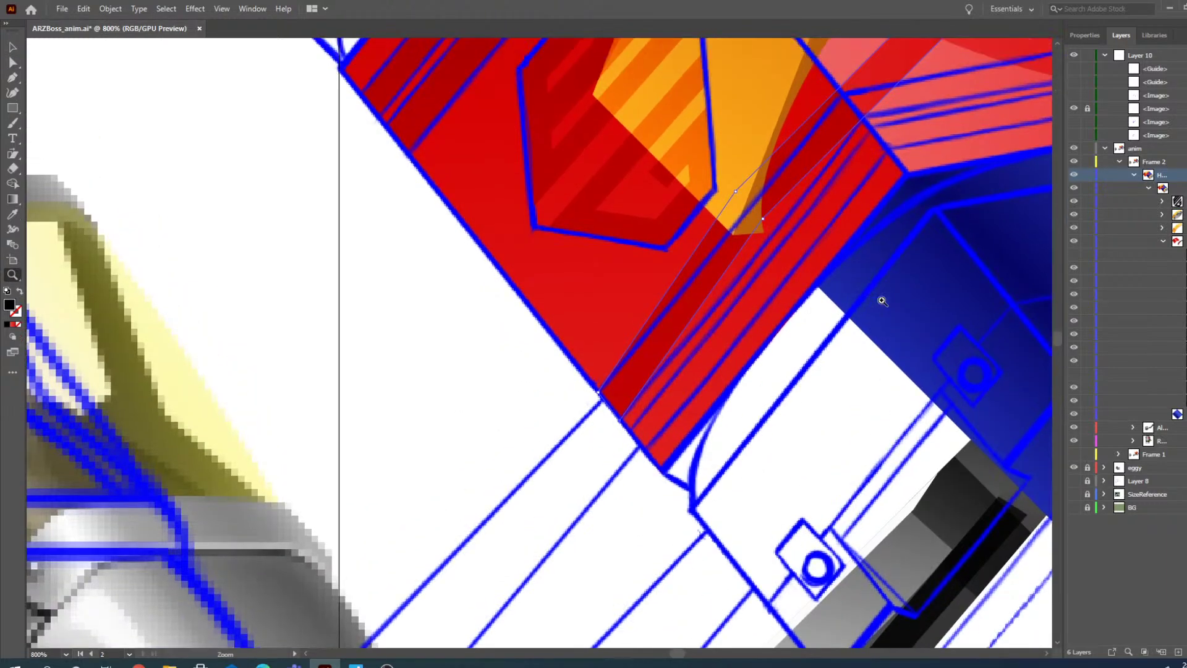
left_click(903, 201)
left_click(12, 62)
left_click(318, 416)
left_click_drag(358, 457, 267, 377)
key("ctrl+z")
left_click(365, 399)
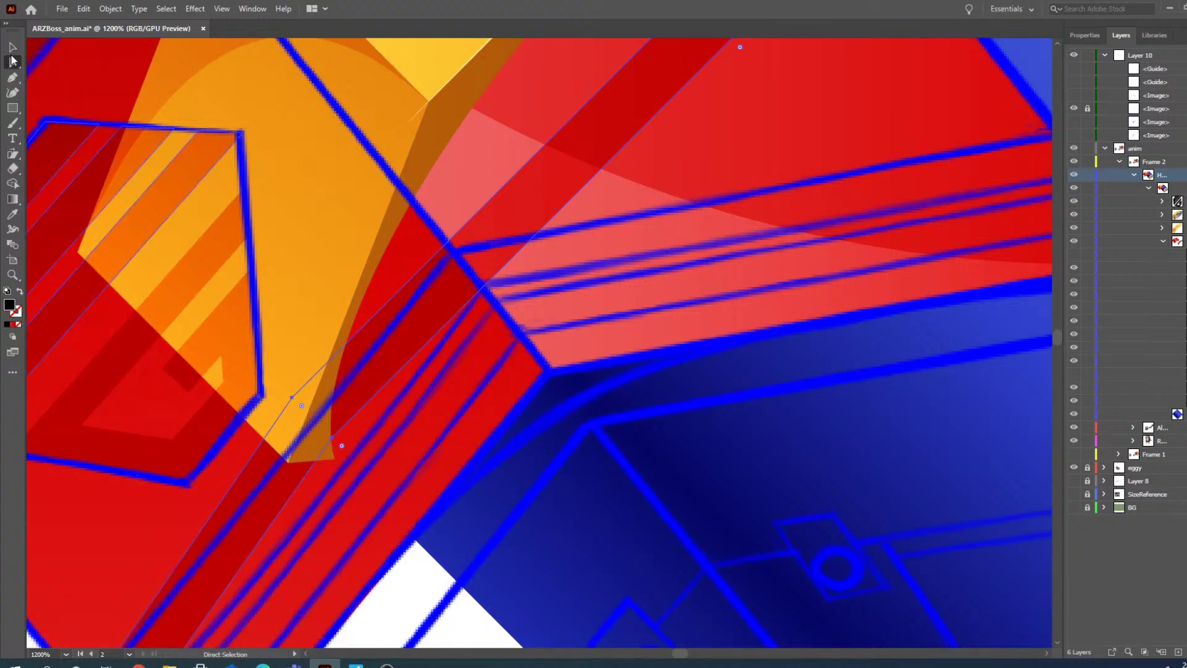
left_click(318, 439)
left_click_drag(318, 439, 486, 291)
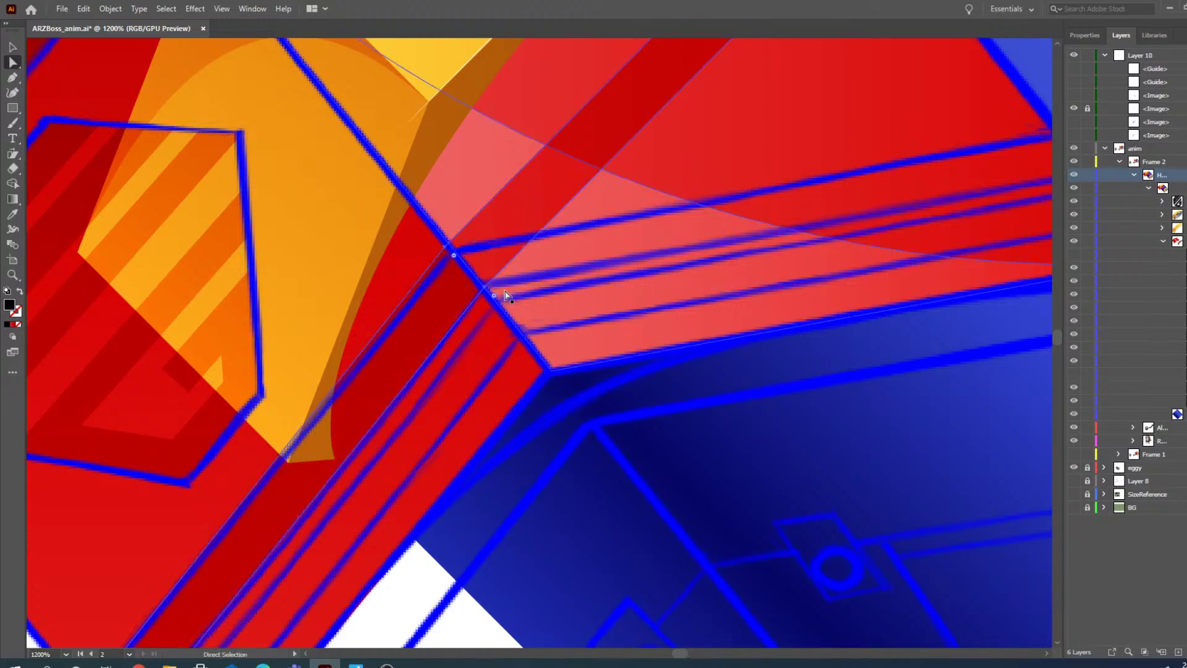
- Fine-tune the band's outer bend anchor so it lies on the ridge where the upper stripe line meets it
left_click(418, 326)
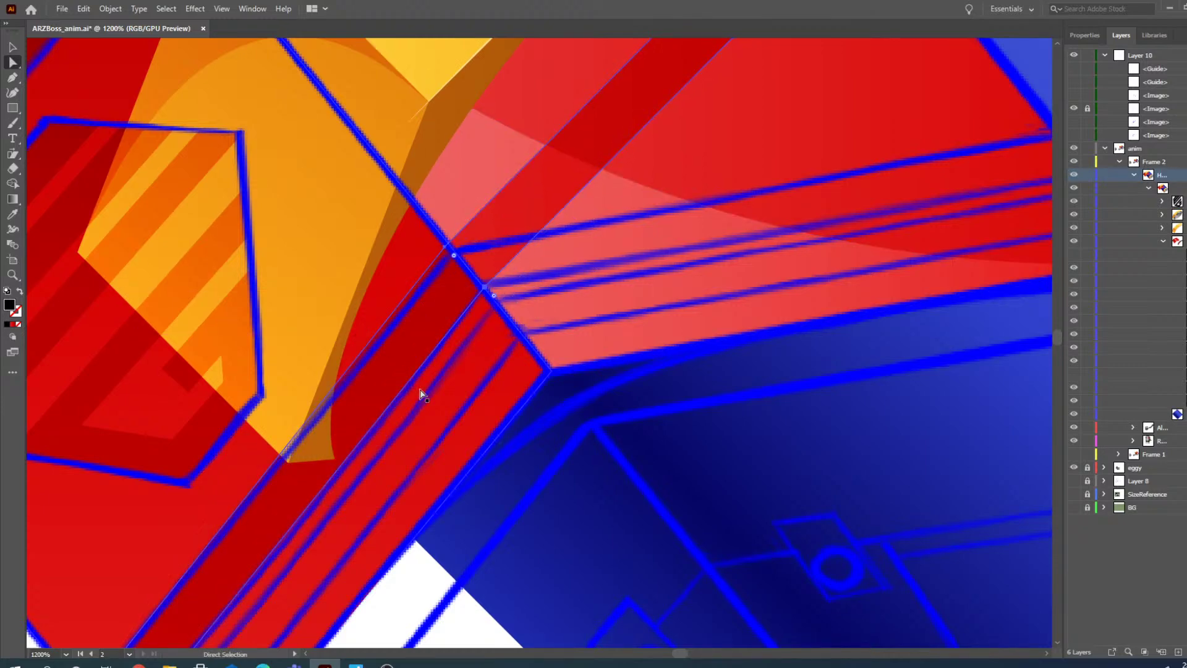
scroll(419, 393, "down", 3)
scroll(417, 375, "up", 4)
scroll(427, 350, "up", 1)
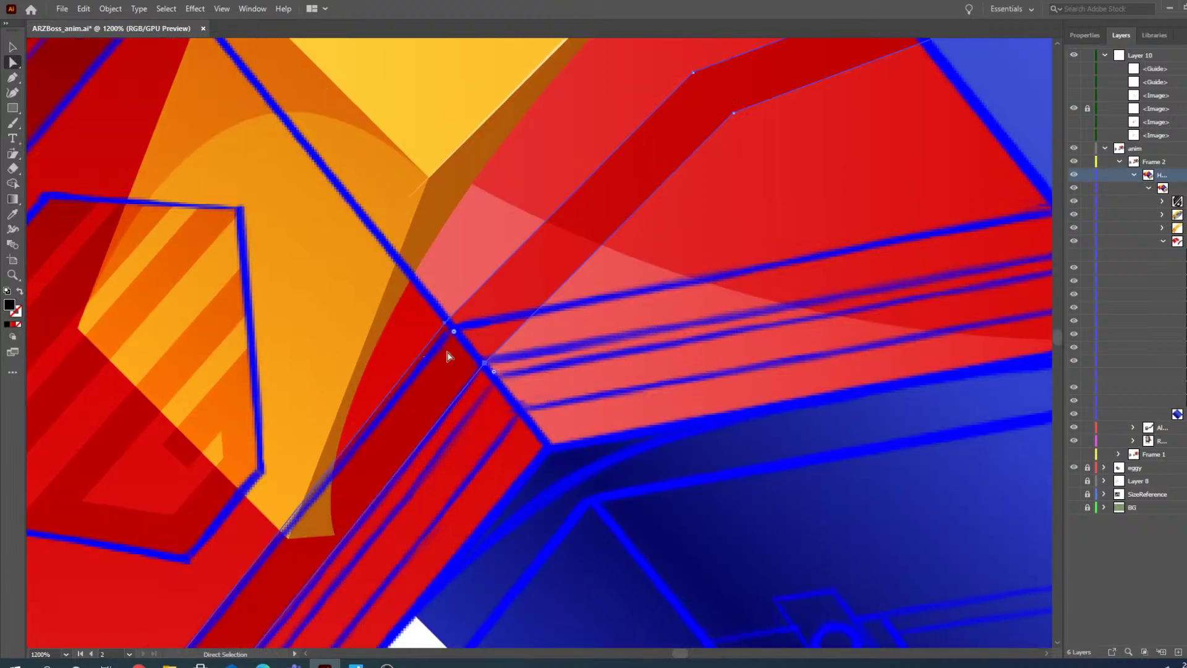
scroll(468, 314, "down", 4)
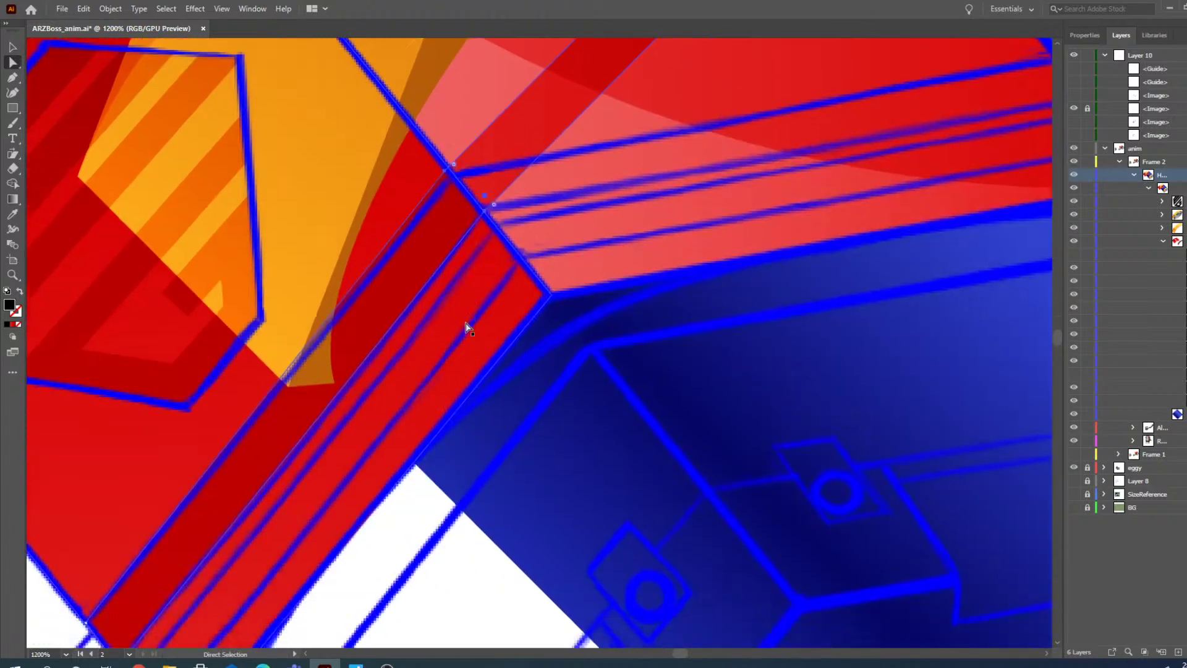
left_click_drag(452, 163, 455, 165)
- Move the band's two upper bend anchors to the far edge of the red top face, at the ends of the sketched stripe lines
scroll(573, 347, "up", 8)
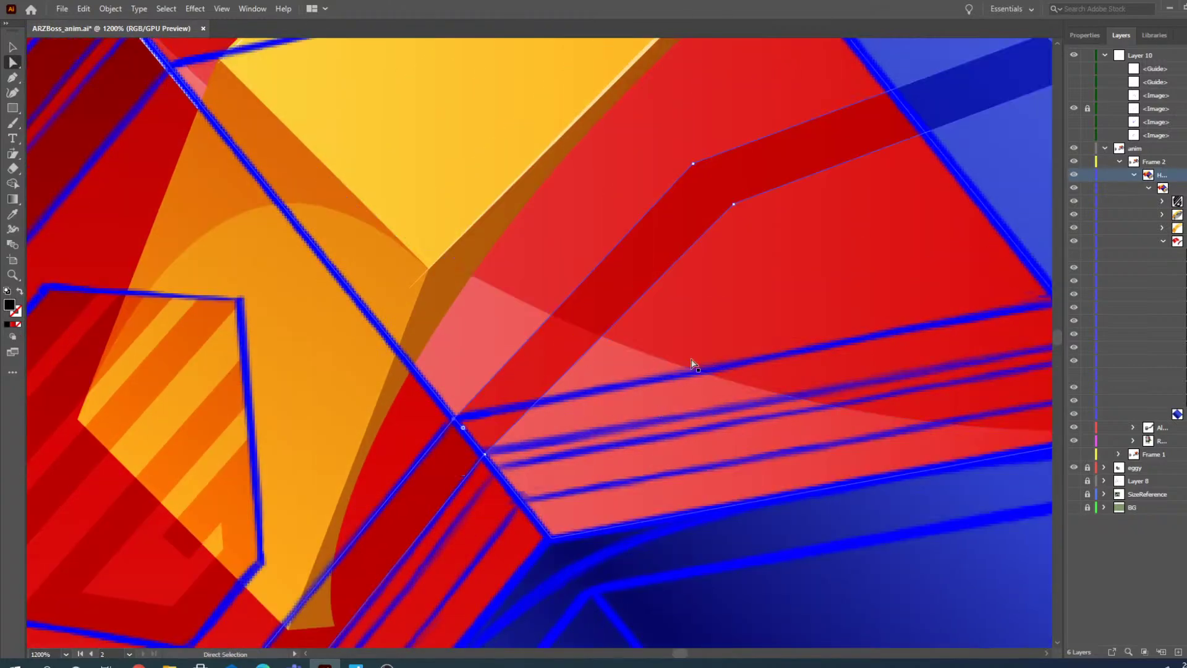
scroll(680, 653, "right", 5)
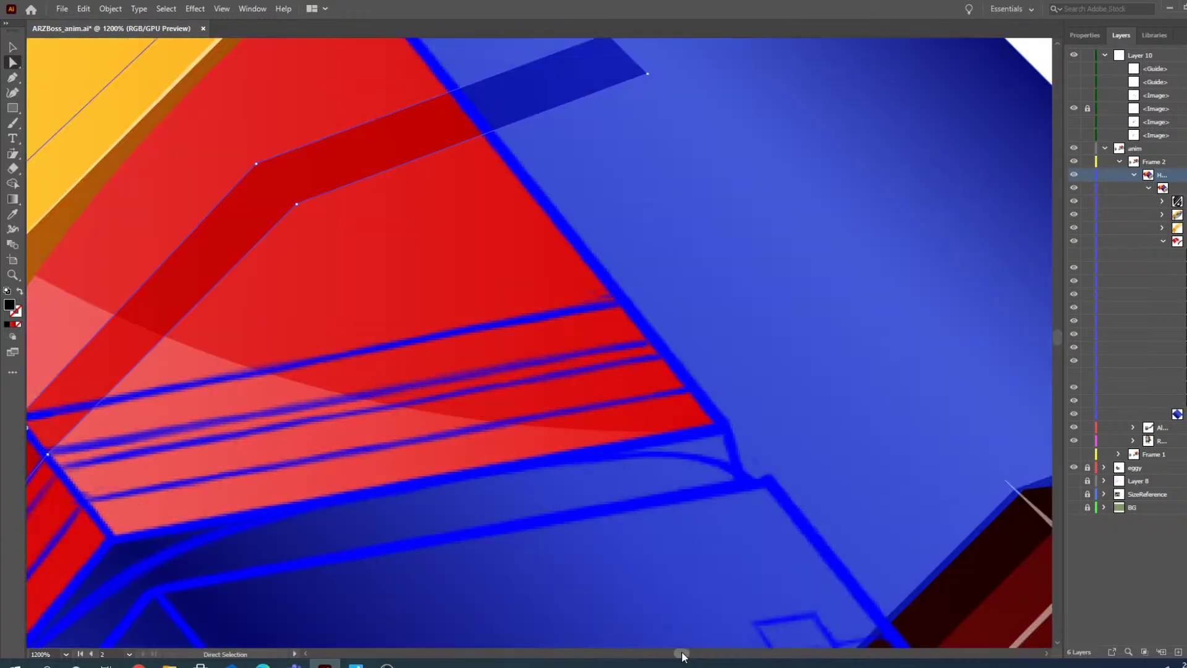
scroll(680, 653, "left", 4)
left_click(588, 205)
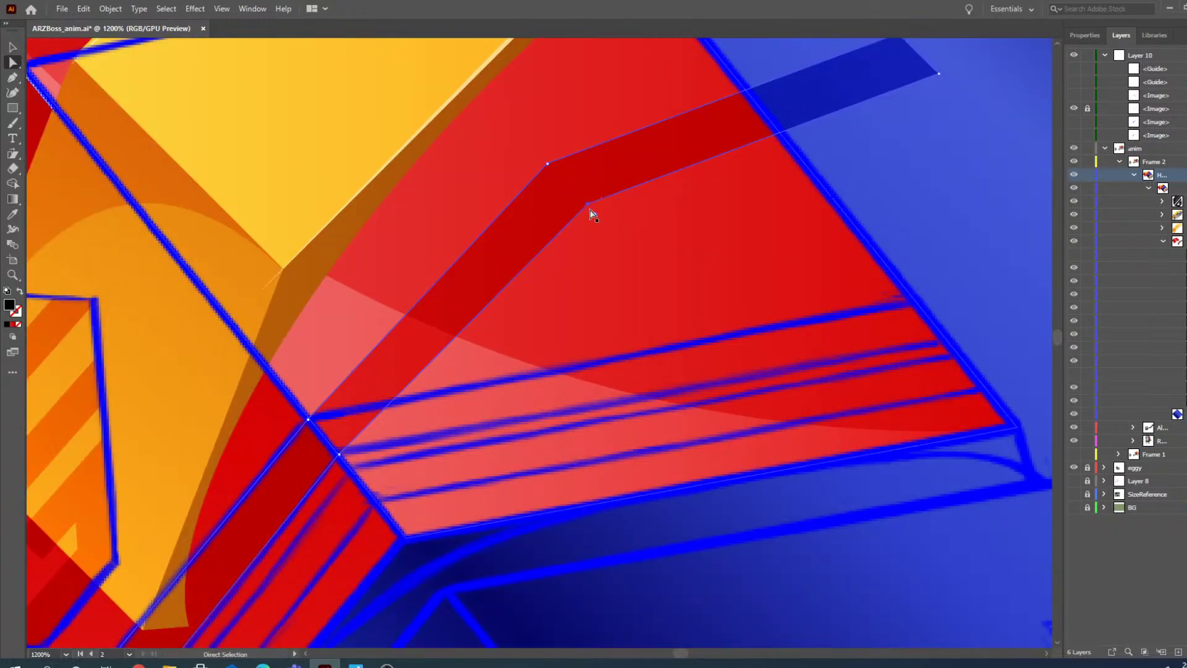
left_click_drag(589, 205, 947, 342)
left_click(548, 164)
left_click_drag(552, 171, 920, 309)
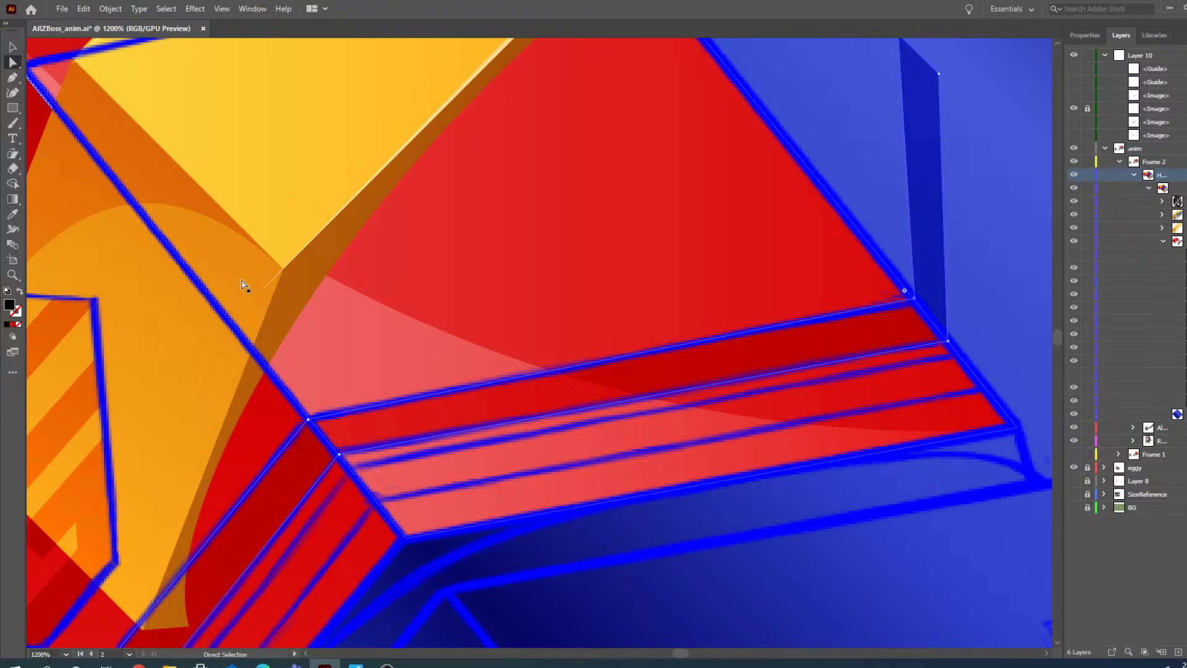
- Nudge the band's upper anchor into line with the stripe line's end on the top face's far edge
left_click(12, 275)
left_click(953, 329)
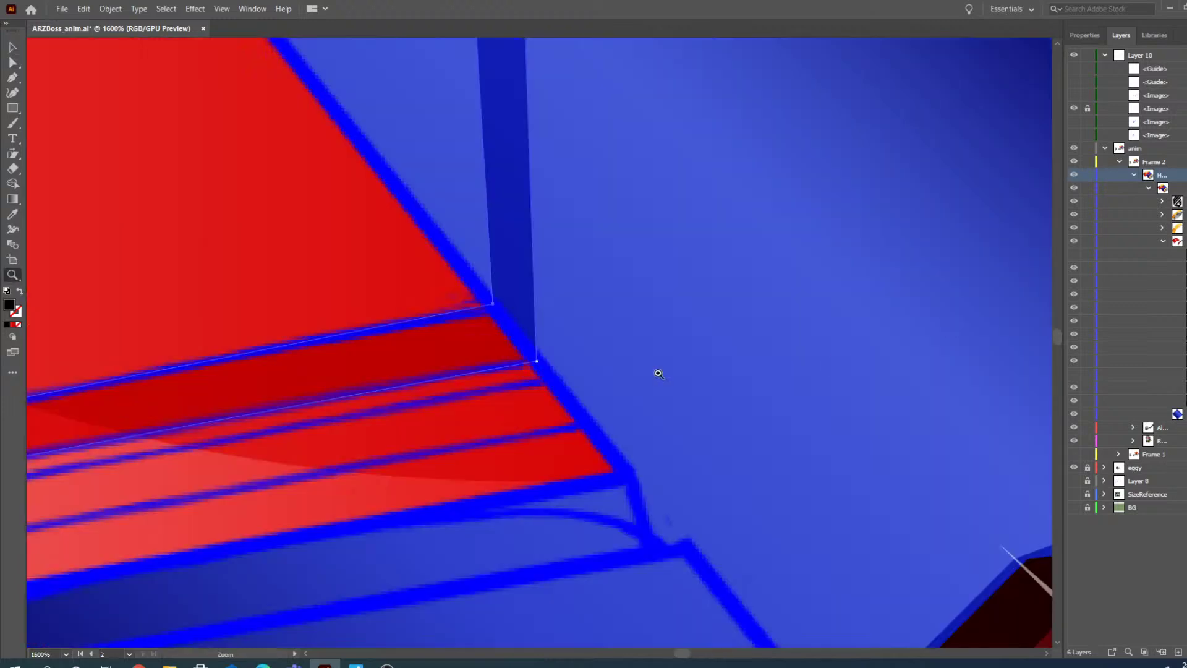
left_click(12, 62)
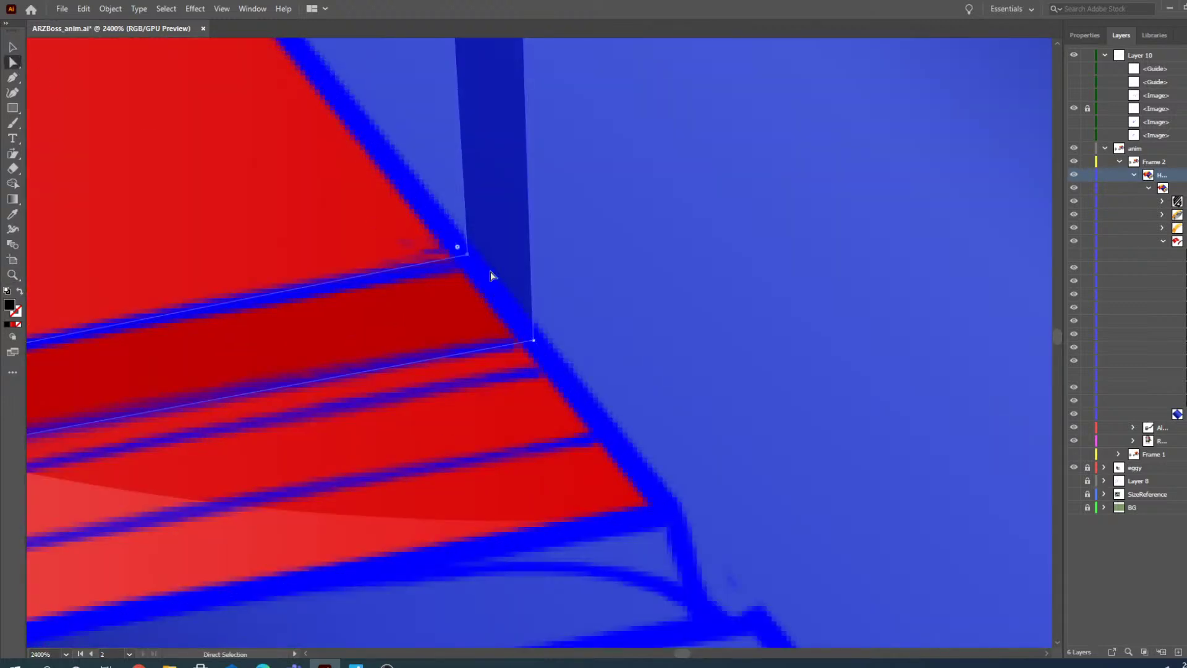
left_click_drag(466, 255, 468, 258)
- Remove the band's leftover end anchors from the blue cylinder so the band stops at the red top face's edge
left_click(11, 276)
left_click(462, 269, "alt")
left_click(561, 320, "alt")
left_click(565, 320, "alt")
left_click(523, 224)
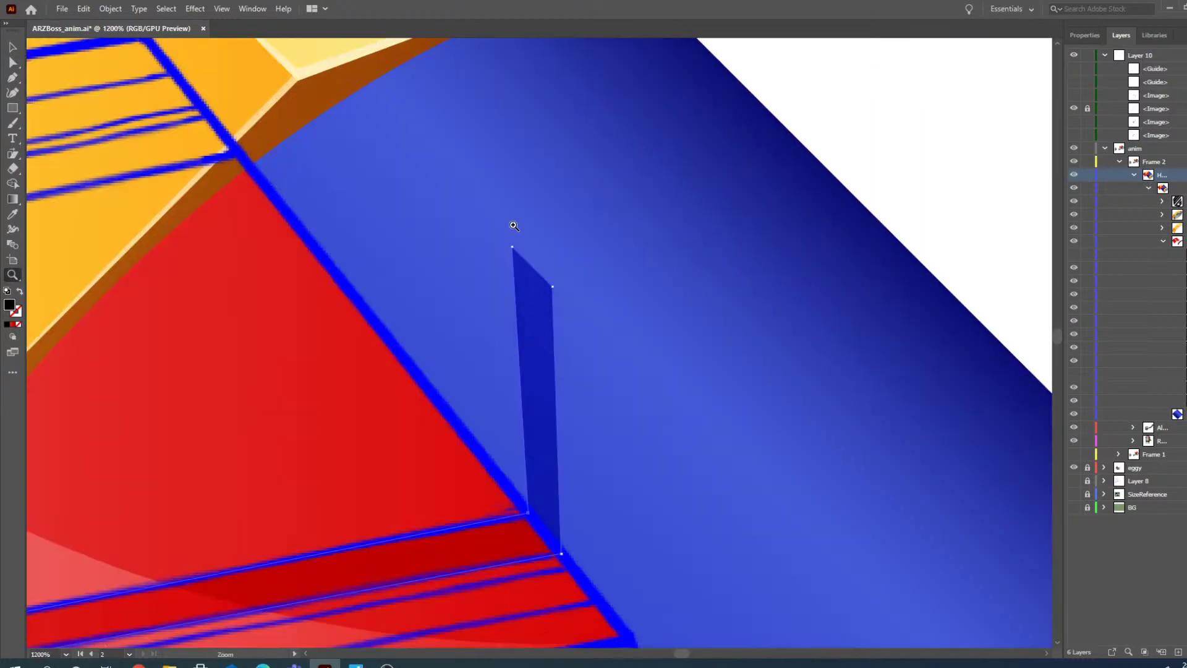
left_click(13, 62)
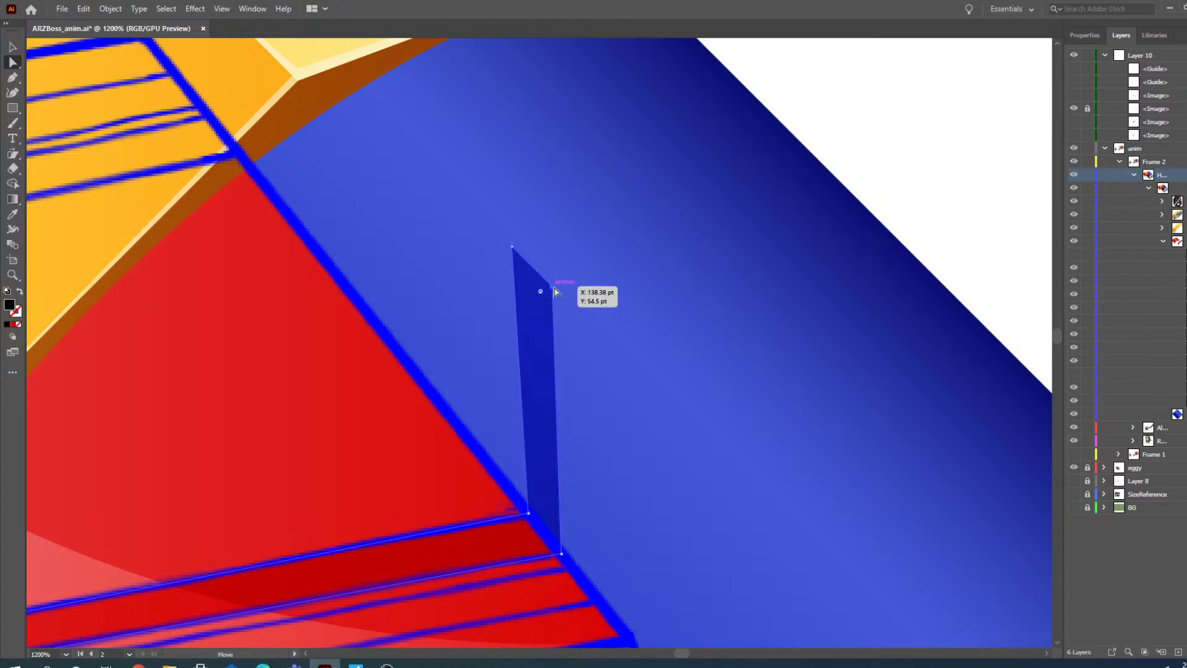
left_click_drag(552, 290, 514, 256)
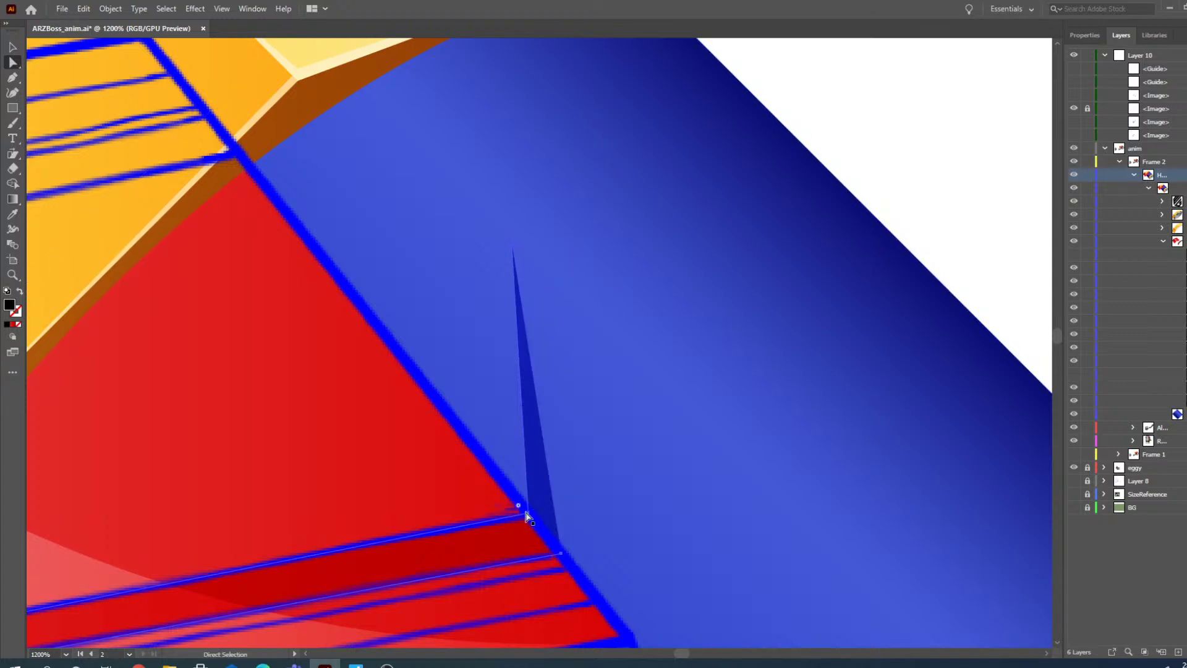
key("Delete")
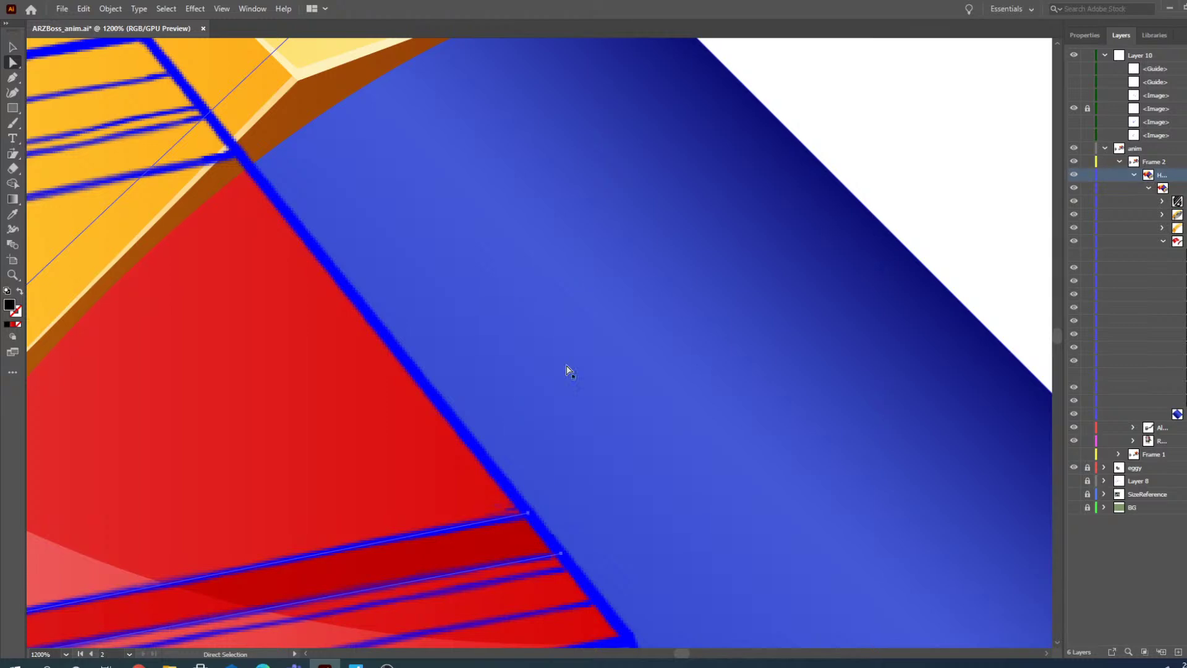
left_click(12, 275)
left_click(417, 326, "alt")
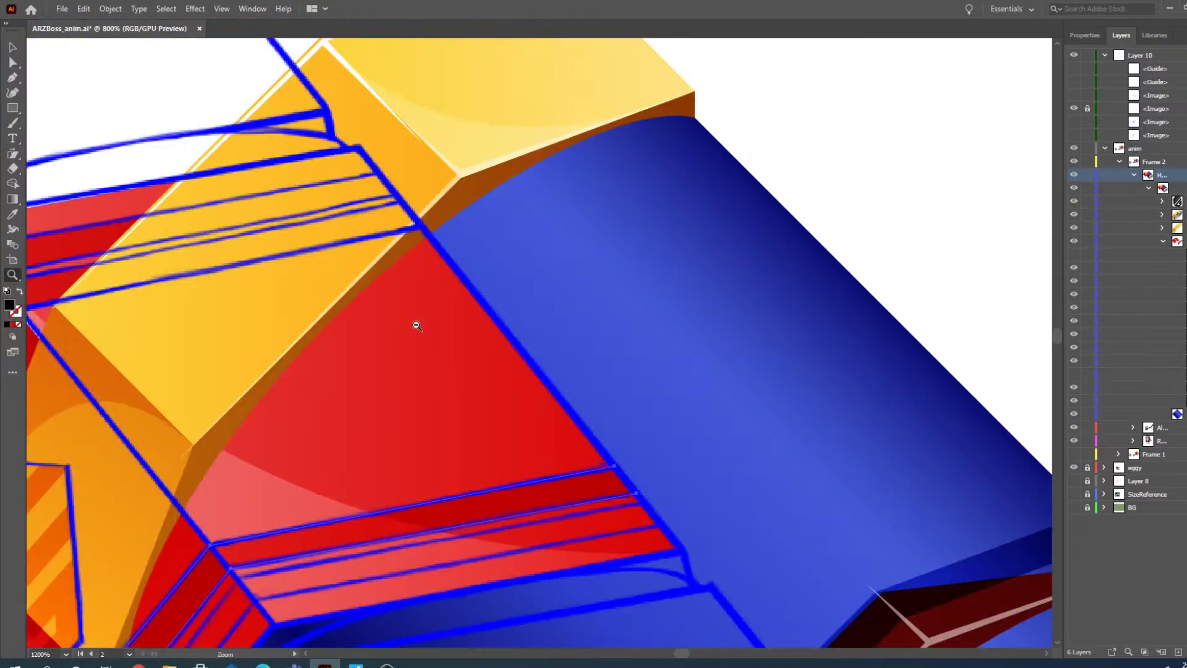
left_click(503, 309, "alt")
left_click(499, 310, "alt")
scroll(499, 312, "down", 10)
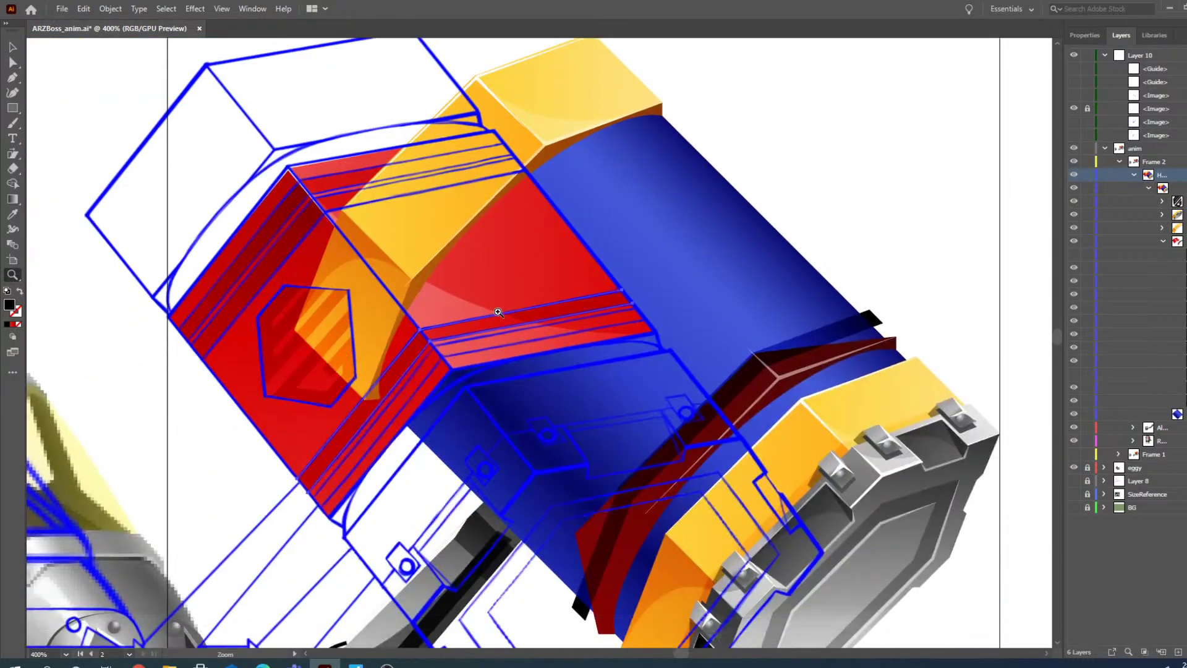
left_click(15, 48)
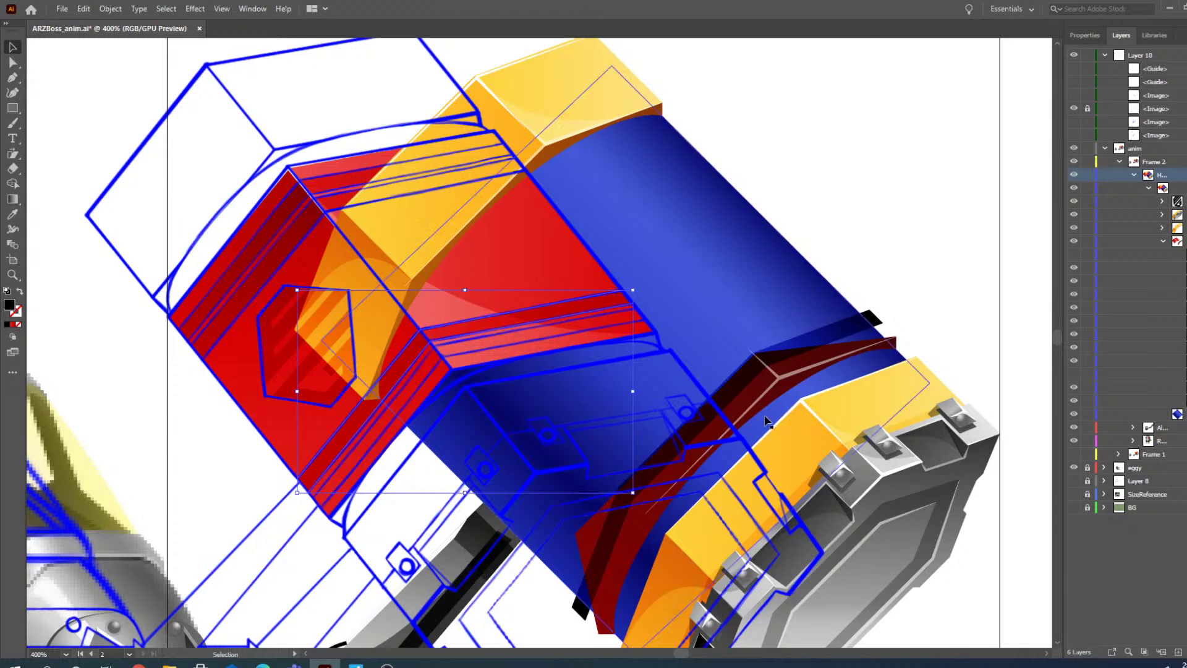
left_click_drag(772, 405, 778, 382)
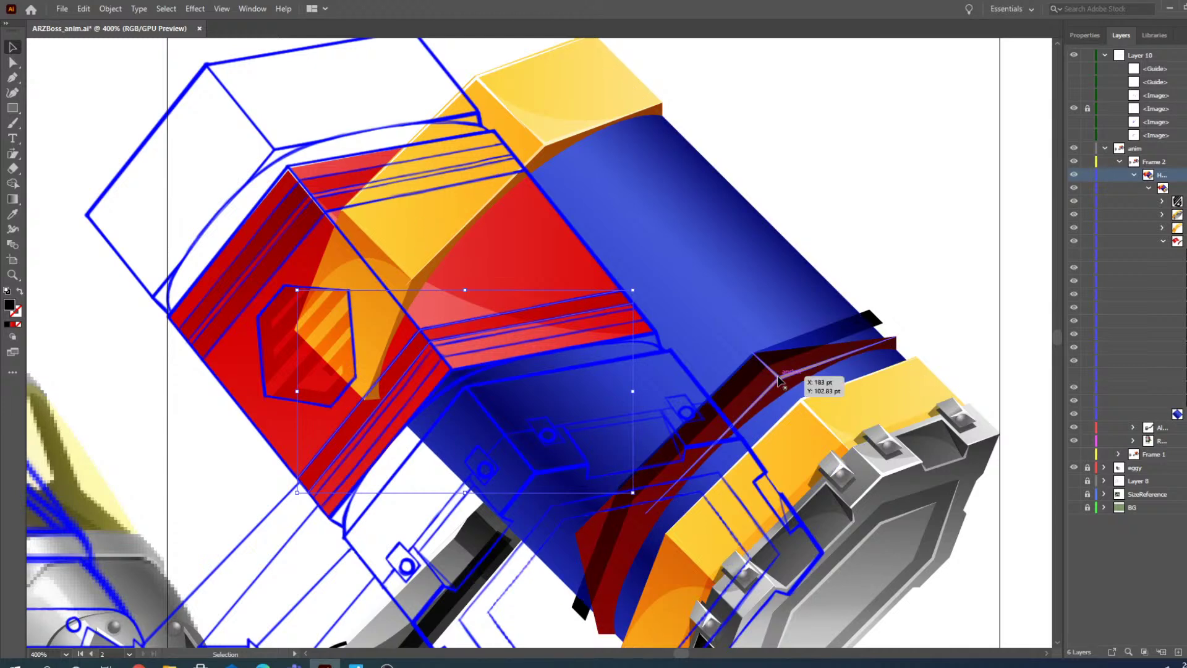
left_click_drag(779, 381, 780, 383)
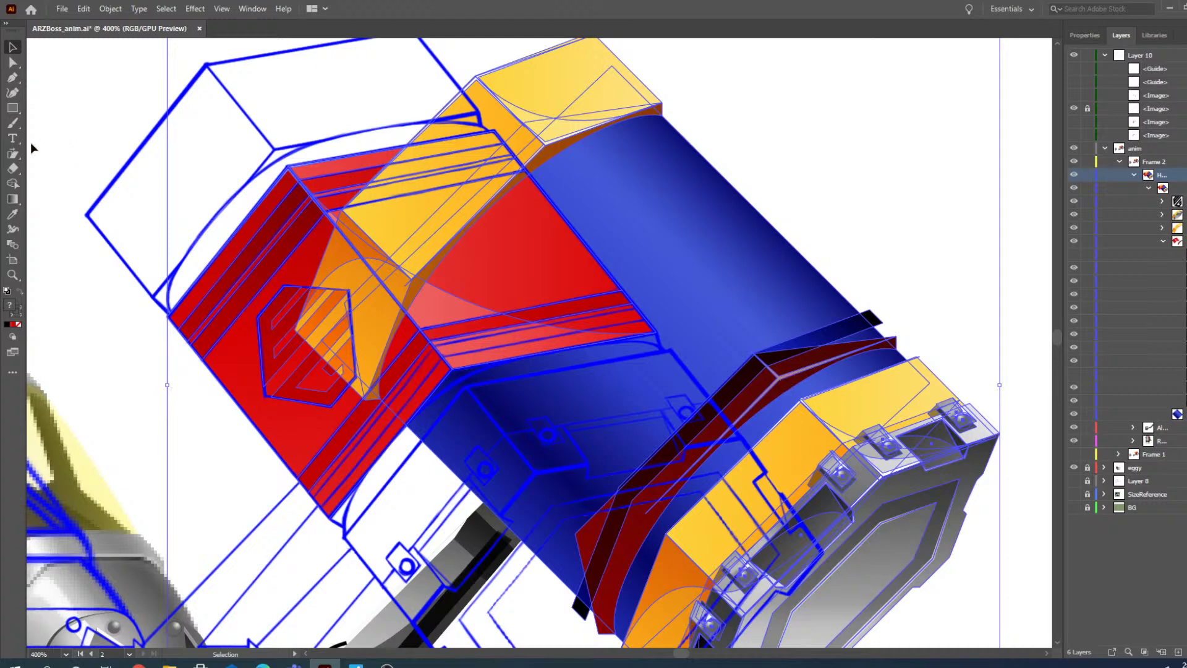
left_click(12, 274)
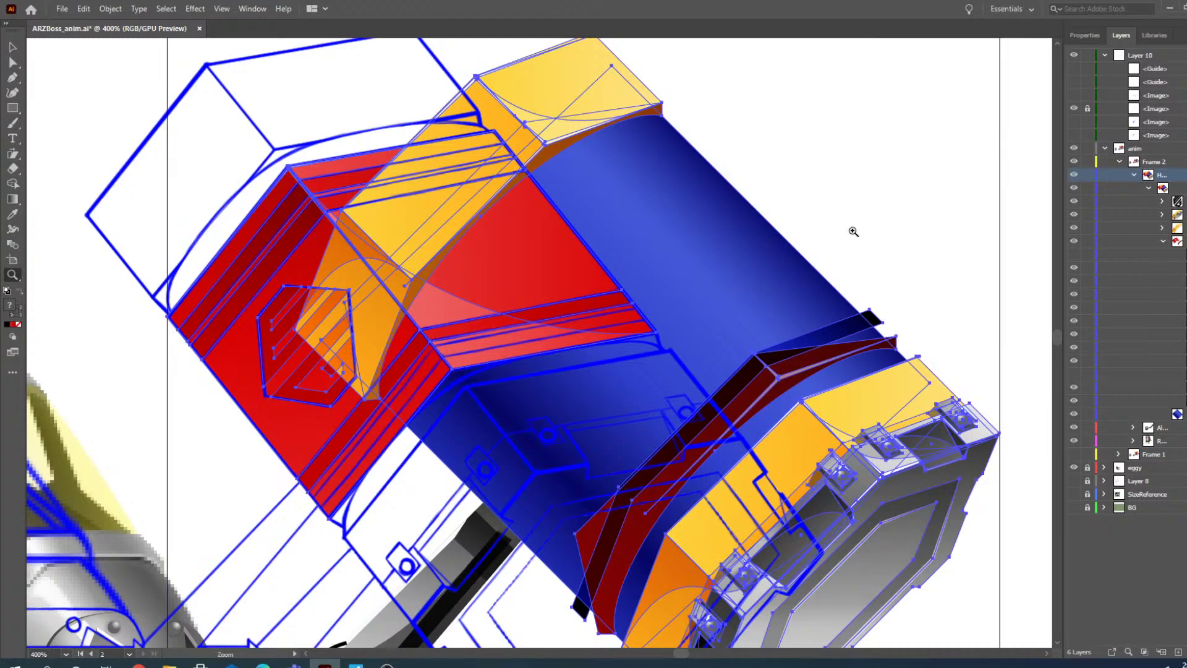
left_click(13, 62)
left_click(1025, 260)
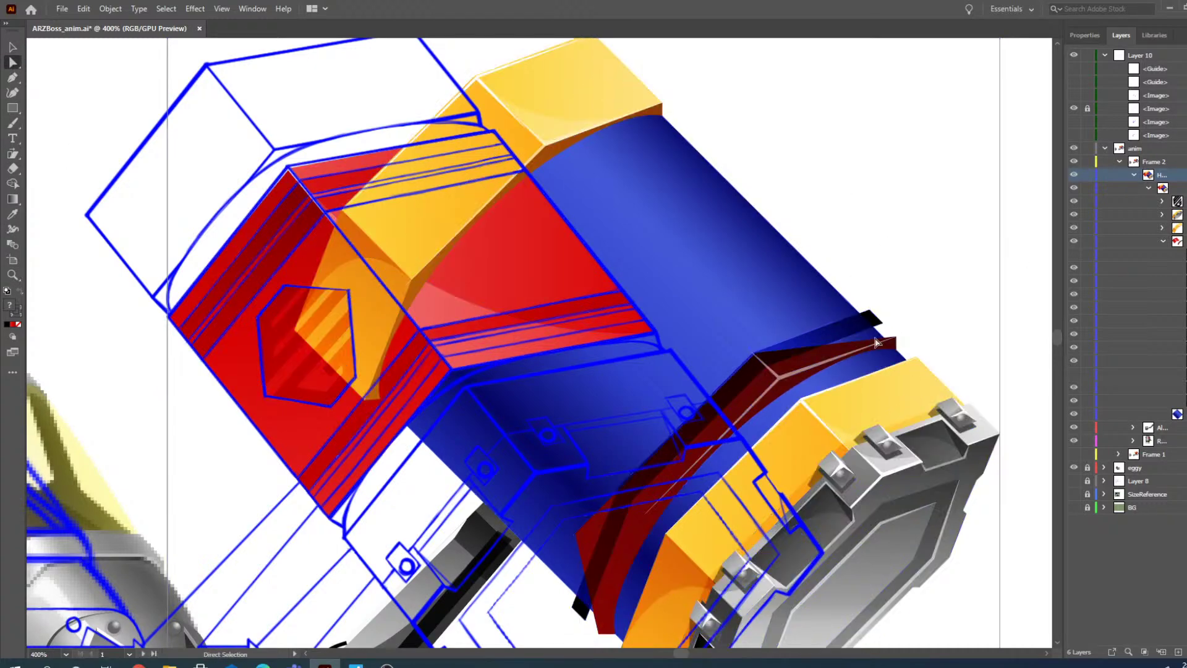
left_click_drag(776, 382, 547, 389)
key("ctrl+z")
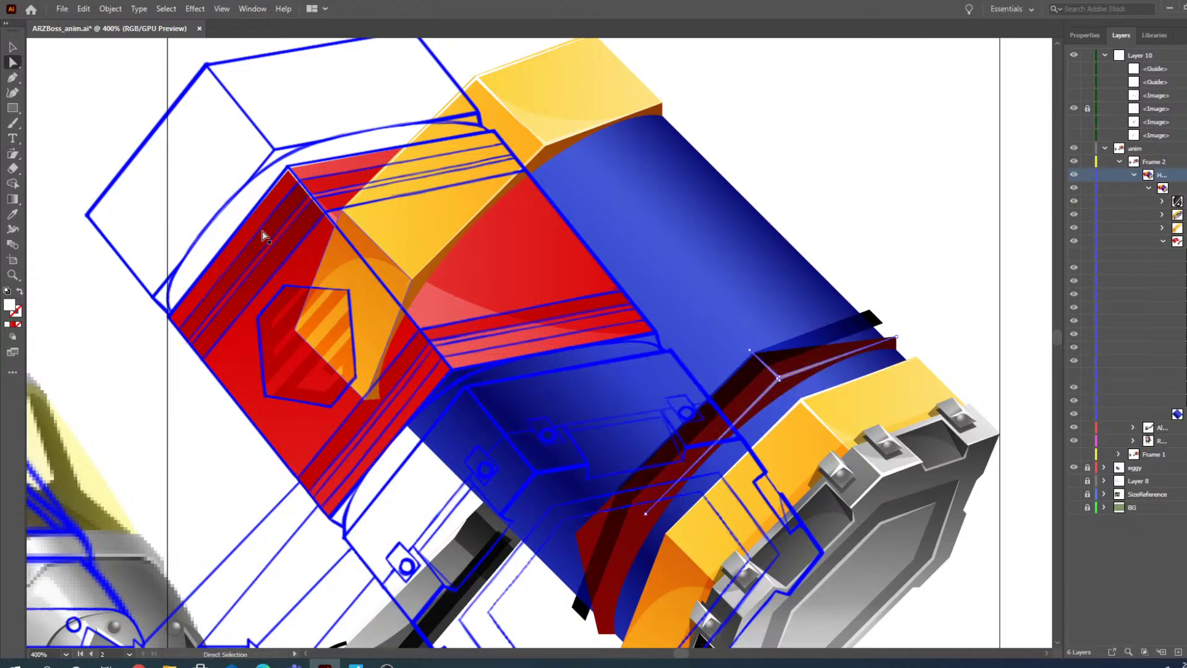
left_click(14, 50)
left_click_drag(766, 401, 675, 381)
- Select the pale highlight on the dark red trim alone and move it left onto the red block's lower ridge corner
key("a")
left_click(989, 306)
left_click(792, 380)
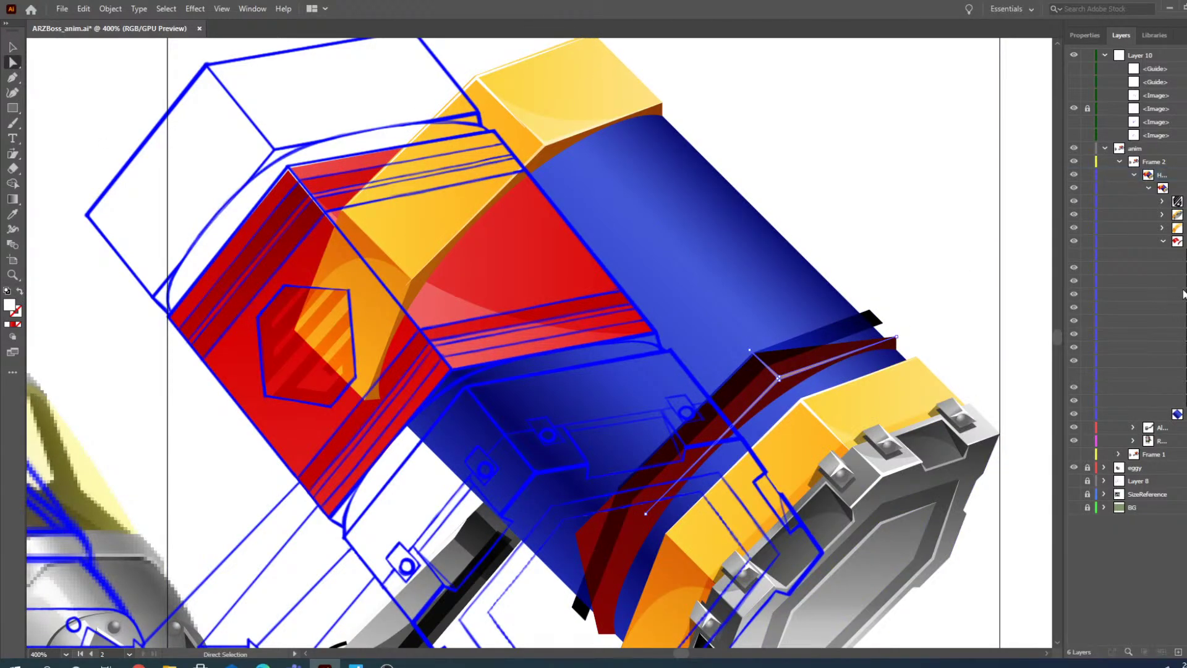
key("shift+Left")
key("shift+Left")
key("shift+Left")
key("shift+Left")
key("shift+Left")
key("shift+Left")
key("shift+Left")
key("shift+Left")
key("shift+Left")
key("shift+Left")
key("shift+Left")
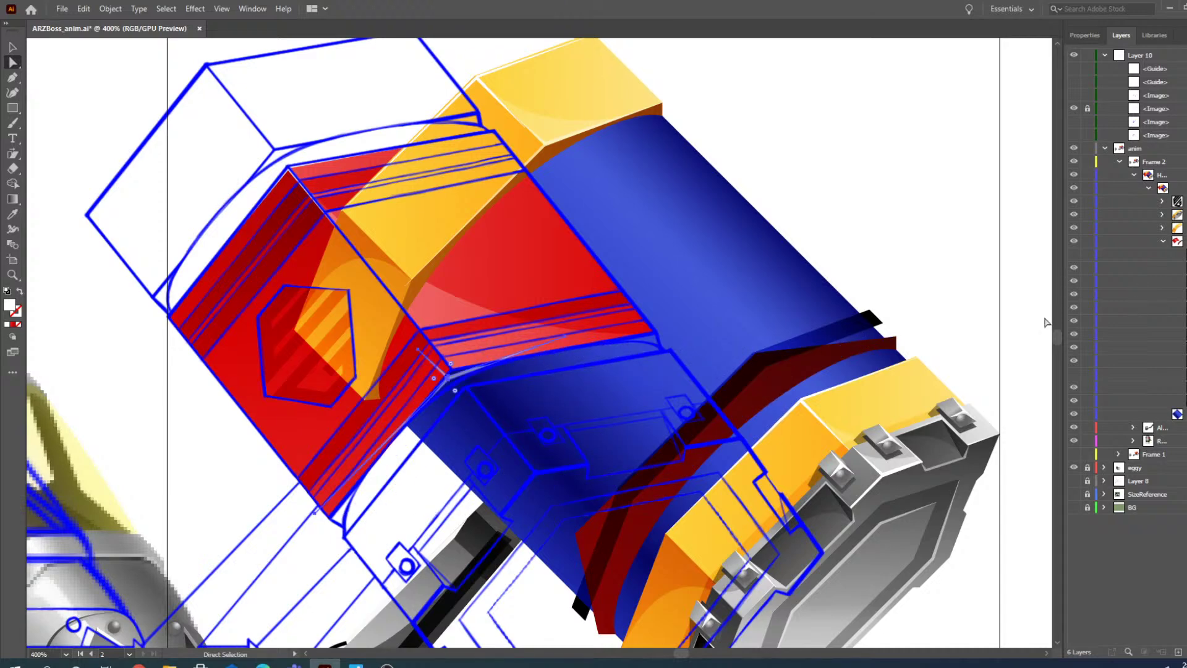
- Move the pale highlight's lower tip to the bottom corner of the red block
left_click(13, 274)
left_click(460, 371)
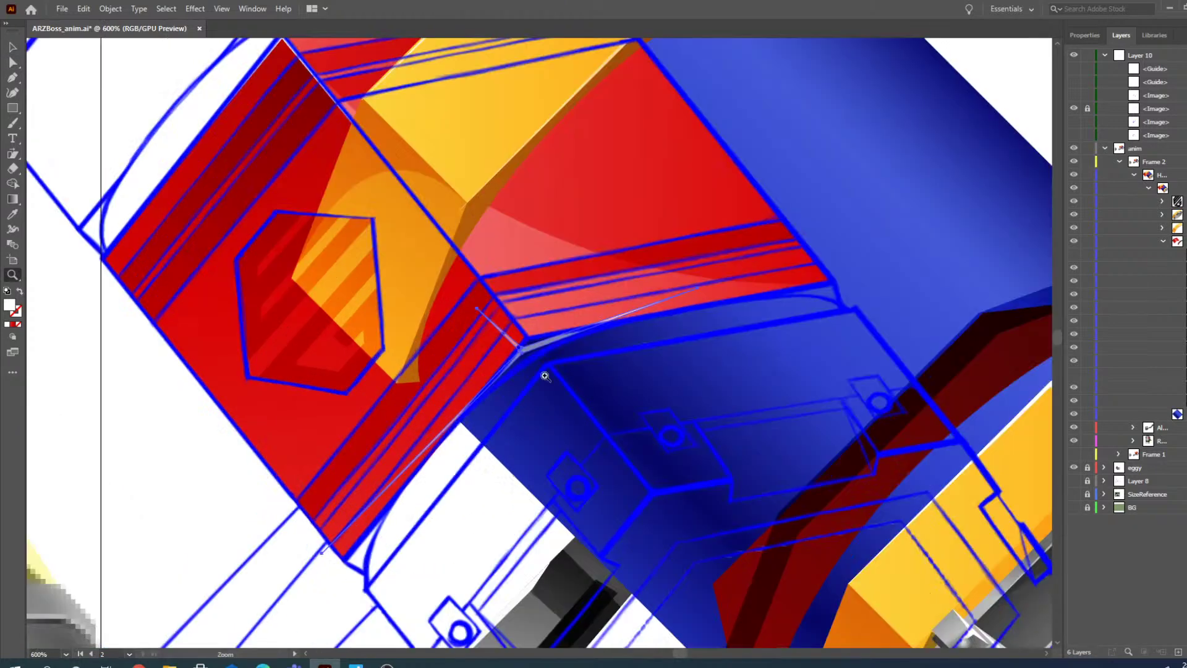
left_click(543, 359)
left_click(13, 64)
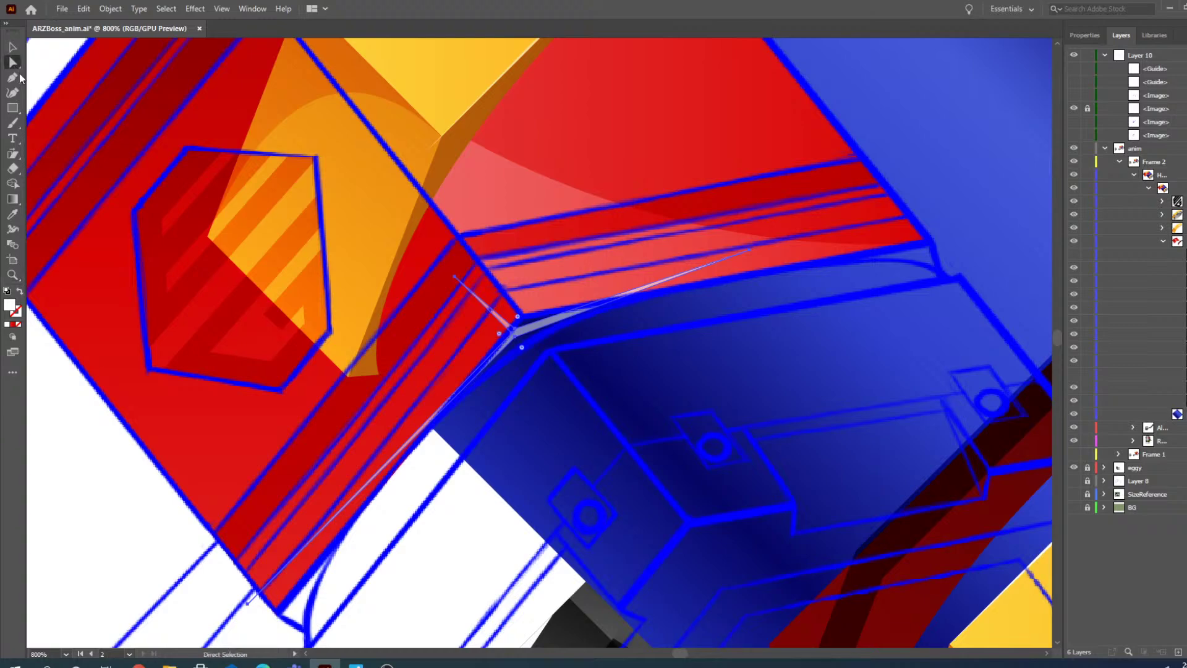
left_click_drag(248, 605, 277, 616)
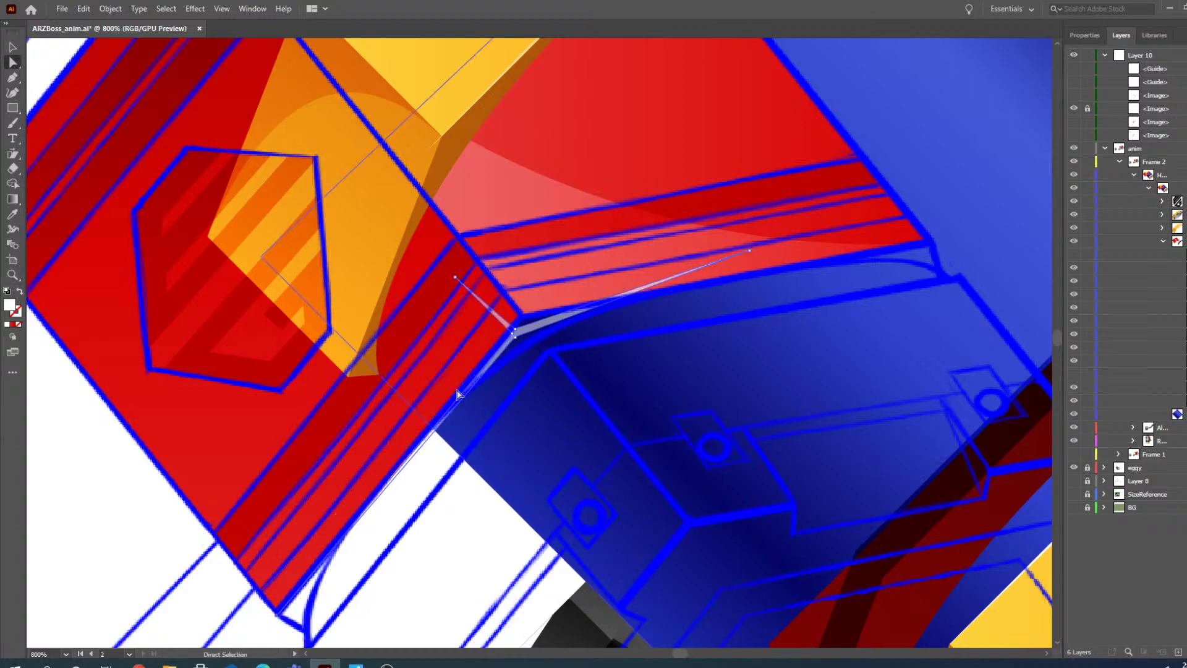
scroll(459, 395, "up", 1)
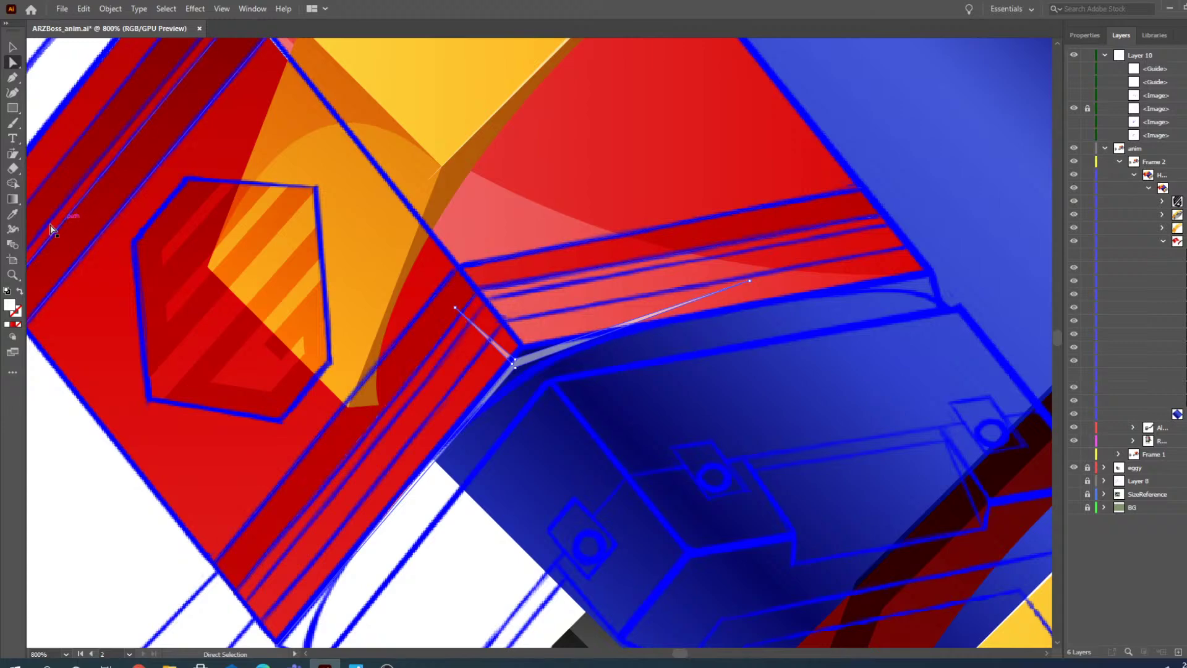
- Fit the pale highlight's upper tip, inner corner anchors and right tip to the red block's ridge, front corner and far lower corner
left_click(12, 275)
left_click(518, 344)
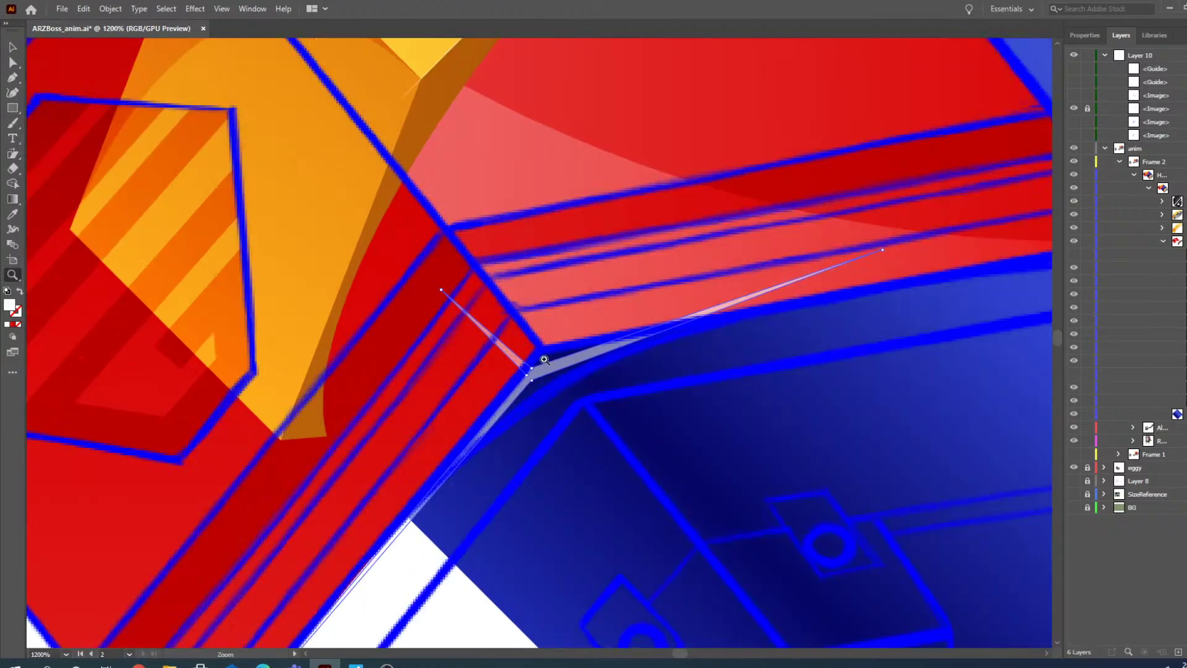
left_click(14, 63)
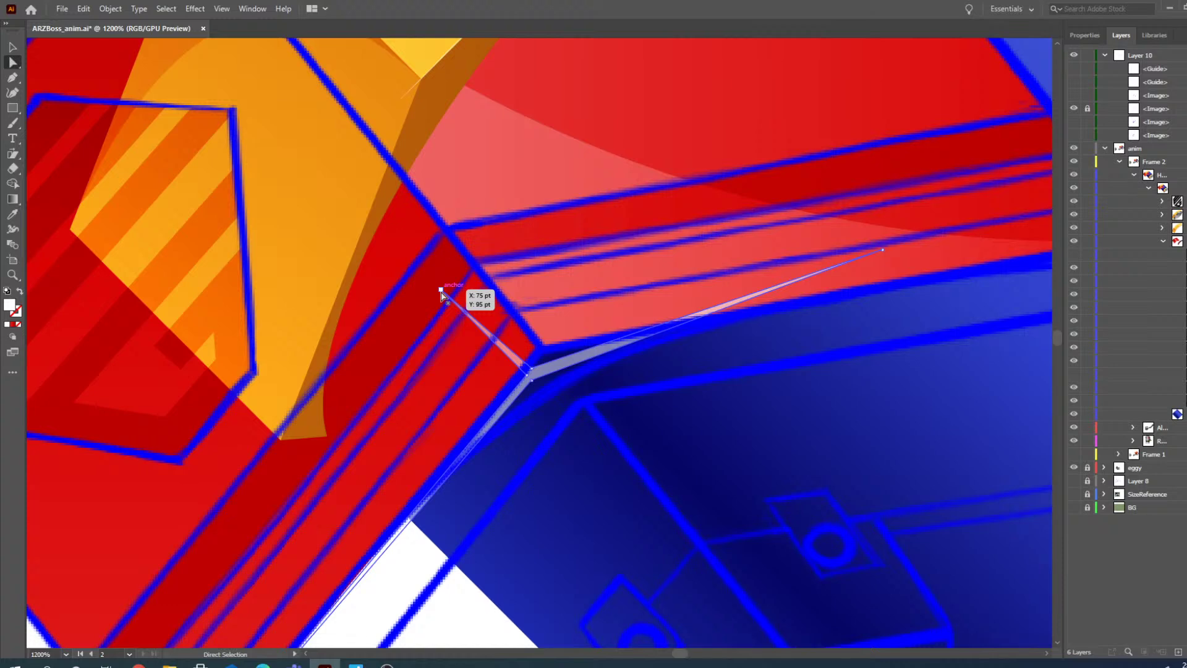
left_click_drag(441, 291, 409, 179)
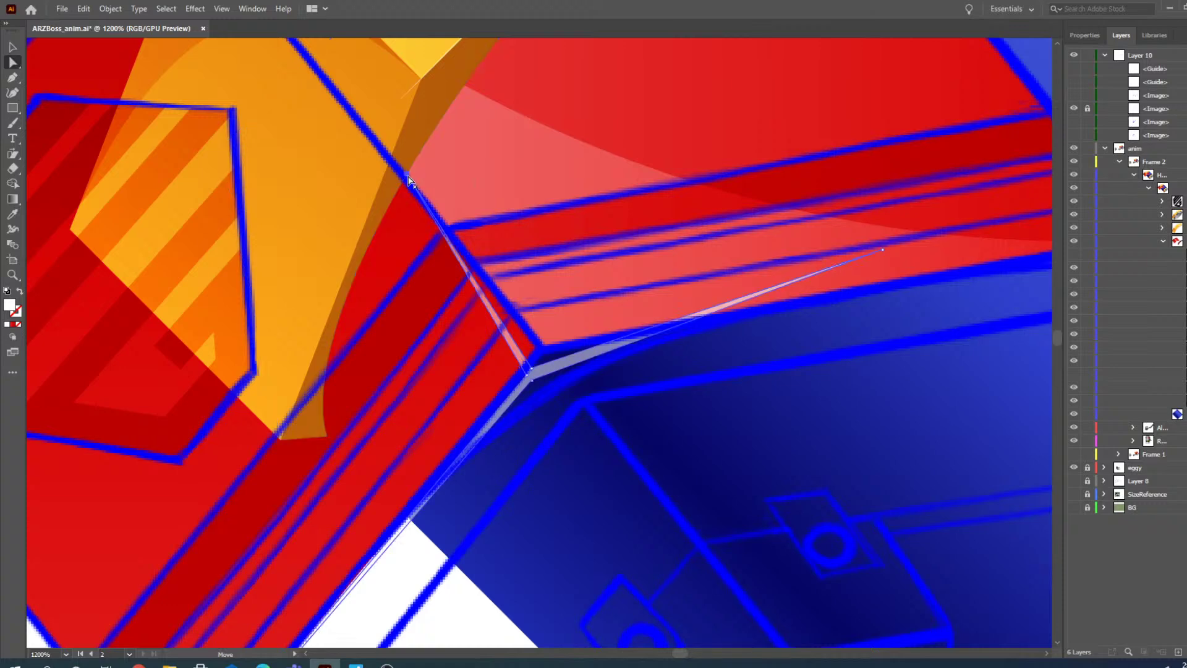
left_click_drag(530, 379, 548, 340)
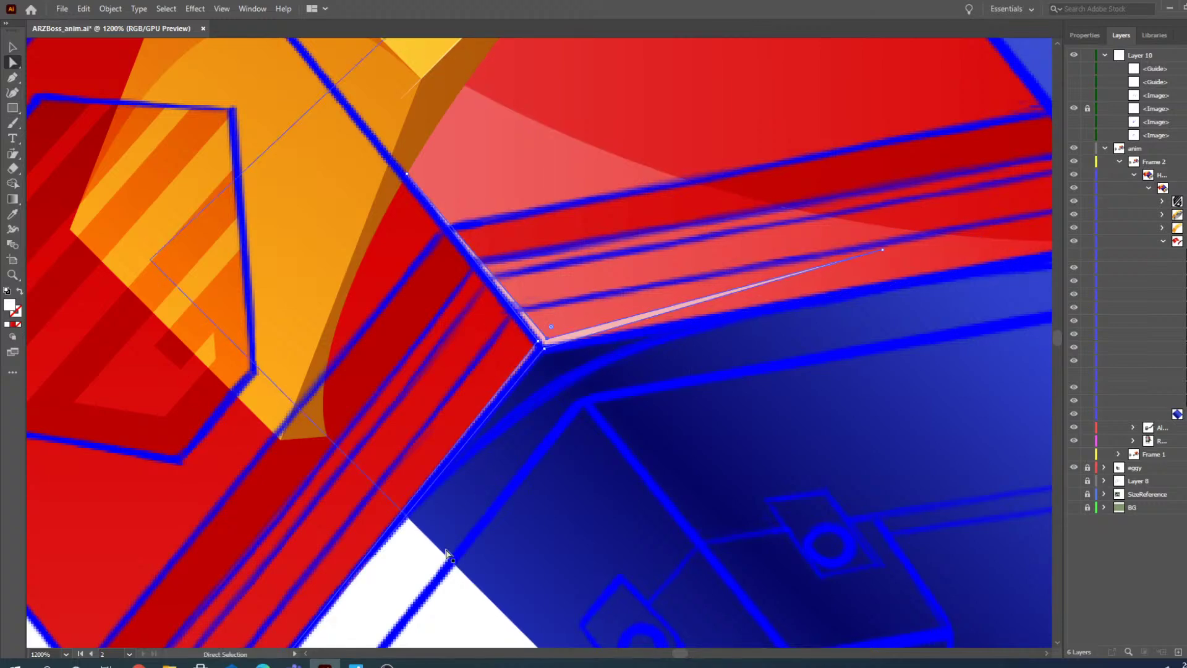
scroll(678, 652, "right", 5)
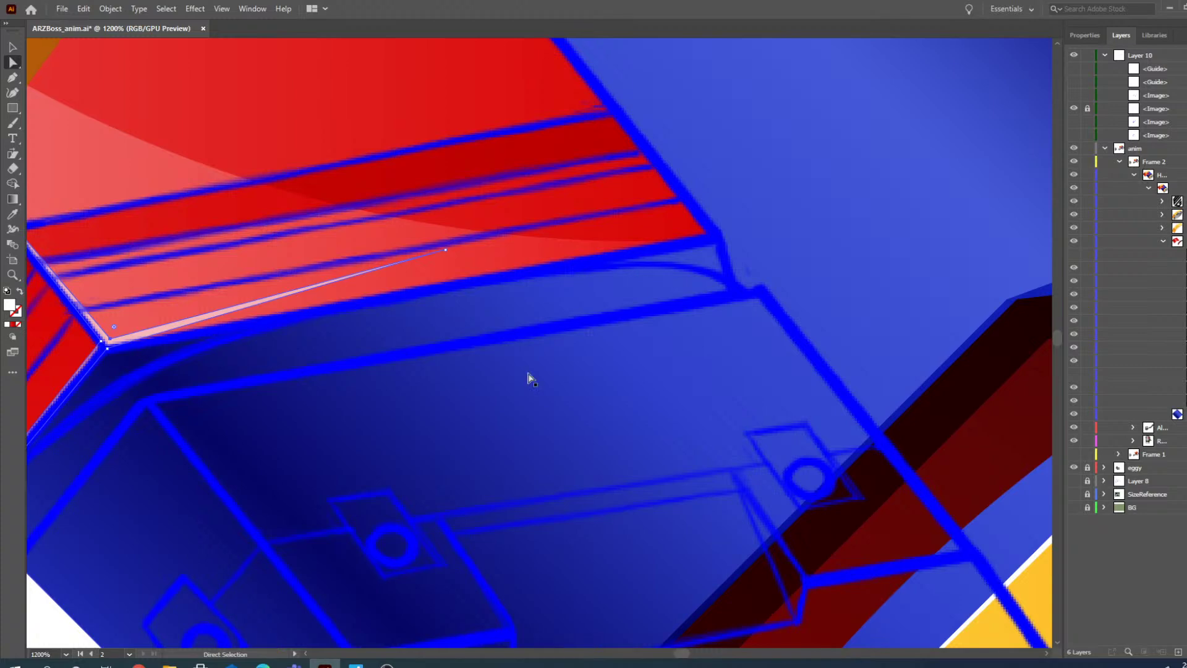
left_click_drag(445, 246, 719, 239)
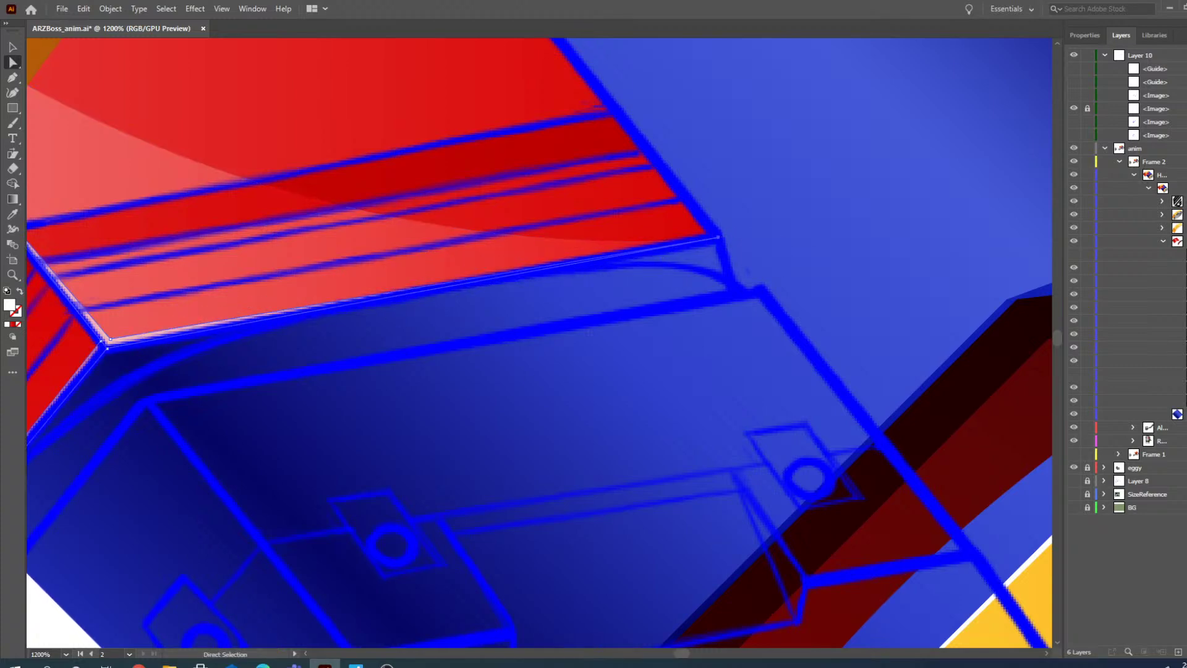
- Select the black band beside the dark red trim alone and move it left across the red block's lower stripes
left_click(12, 275)
left_click(398, 257, "alt")
left_click(545, 280, "alt")
left_click(530, 295, "alt")
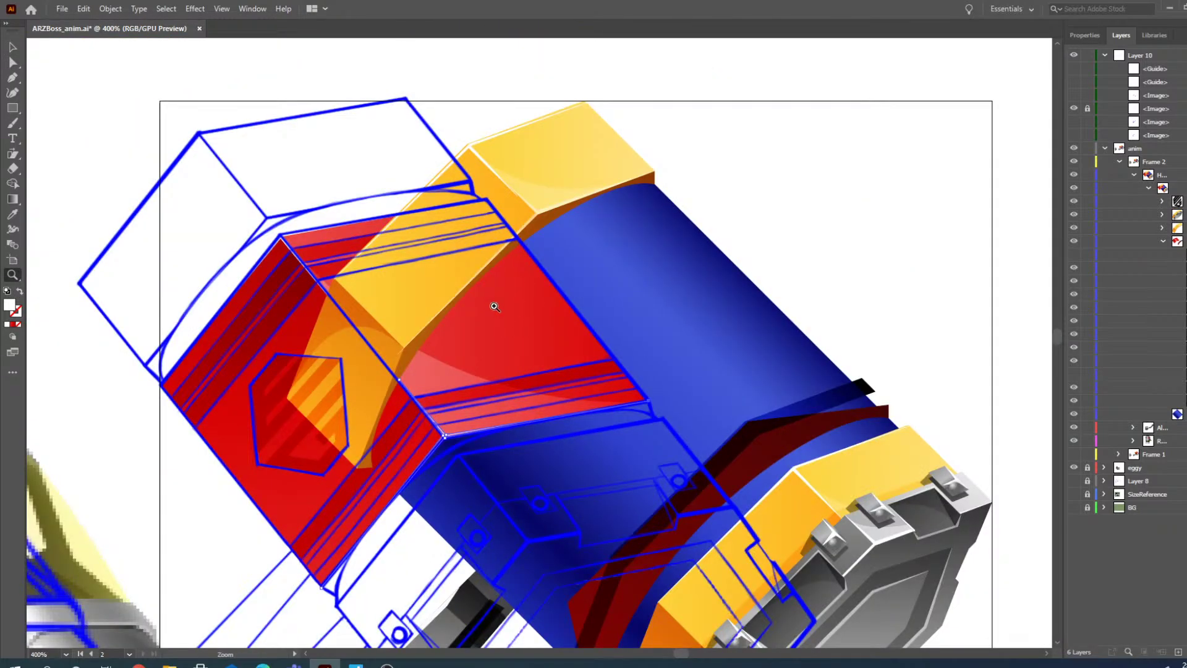
scroll(494, 306, "down", 1)
left_click(13, 47)
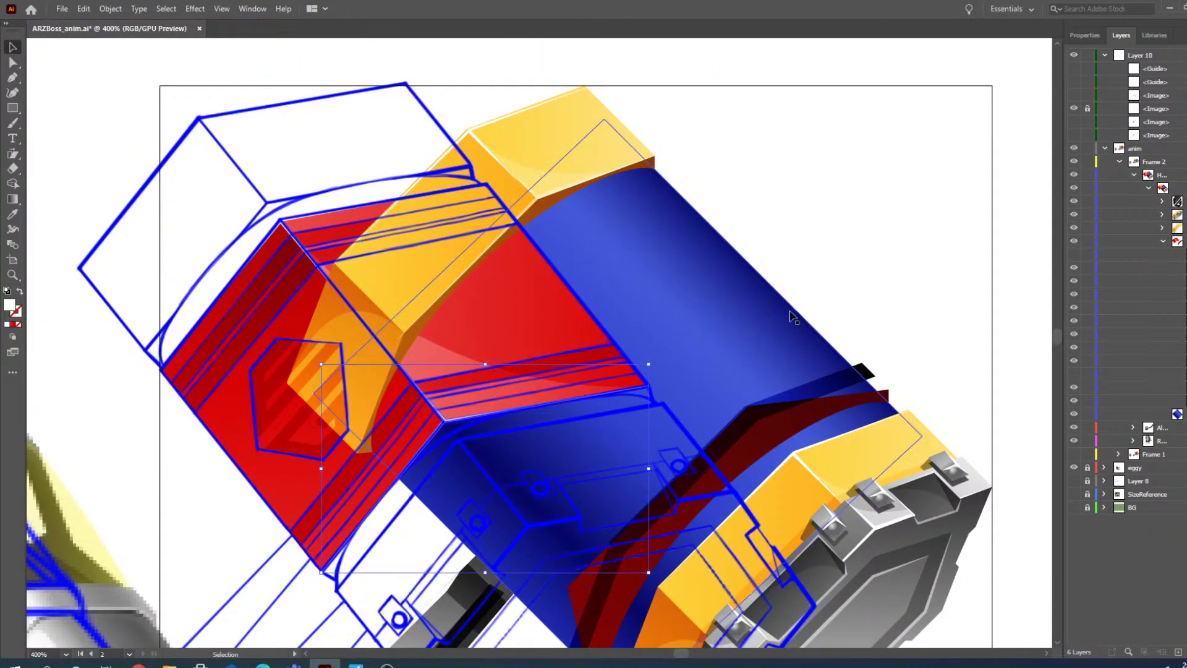
scroll(773, 309, "down", 5)
left_click(810, 319)
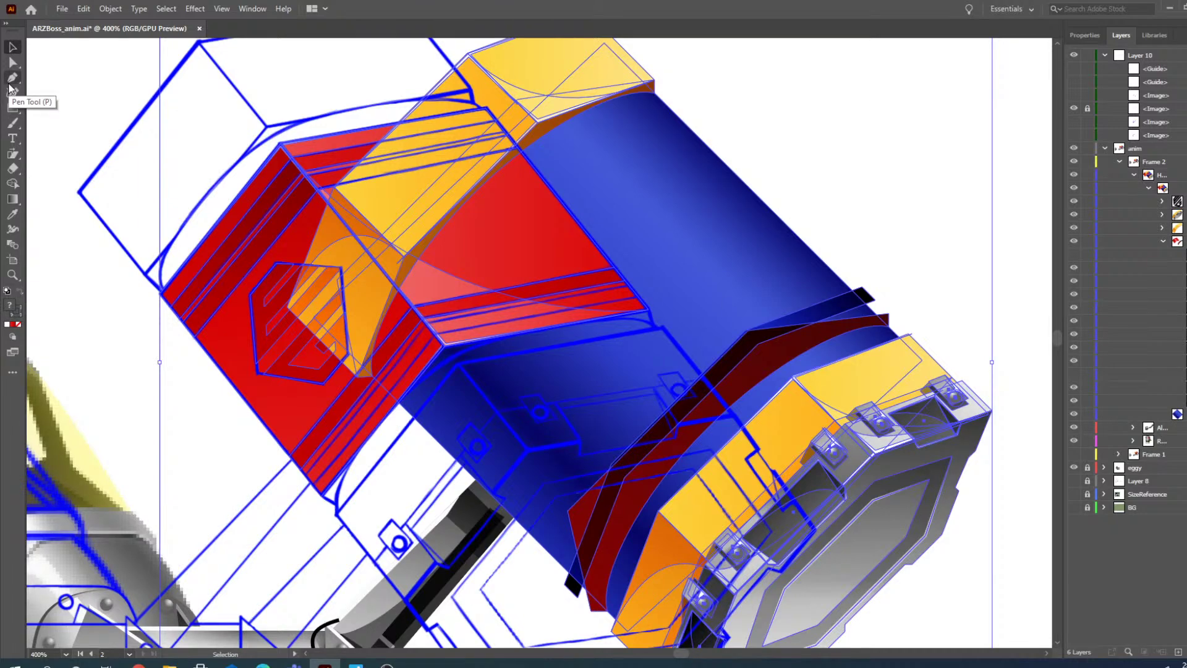
left_click(13, 62)
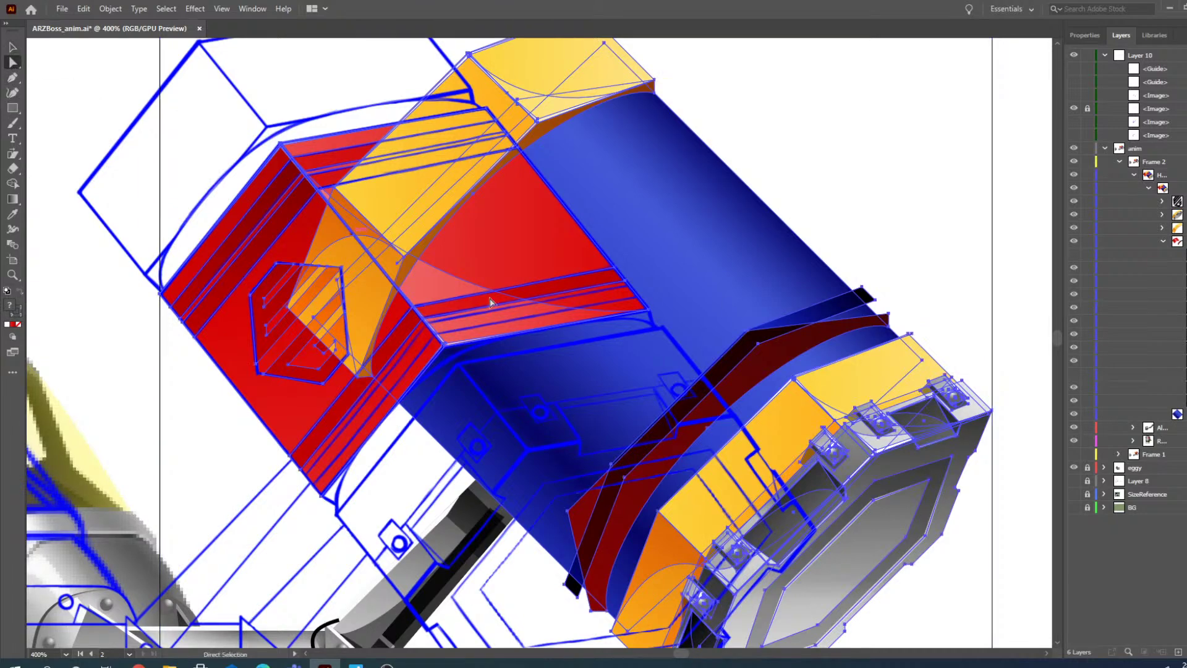
left_click(988, 250)
left_click_drag(848, 305, 595, 260)
- Move the two lower end anchors of the black band up to the red side face's lower-left edge
left_click(11, 276)
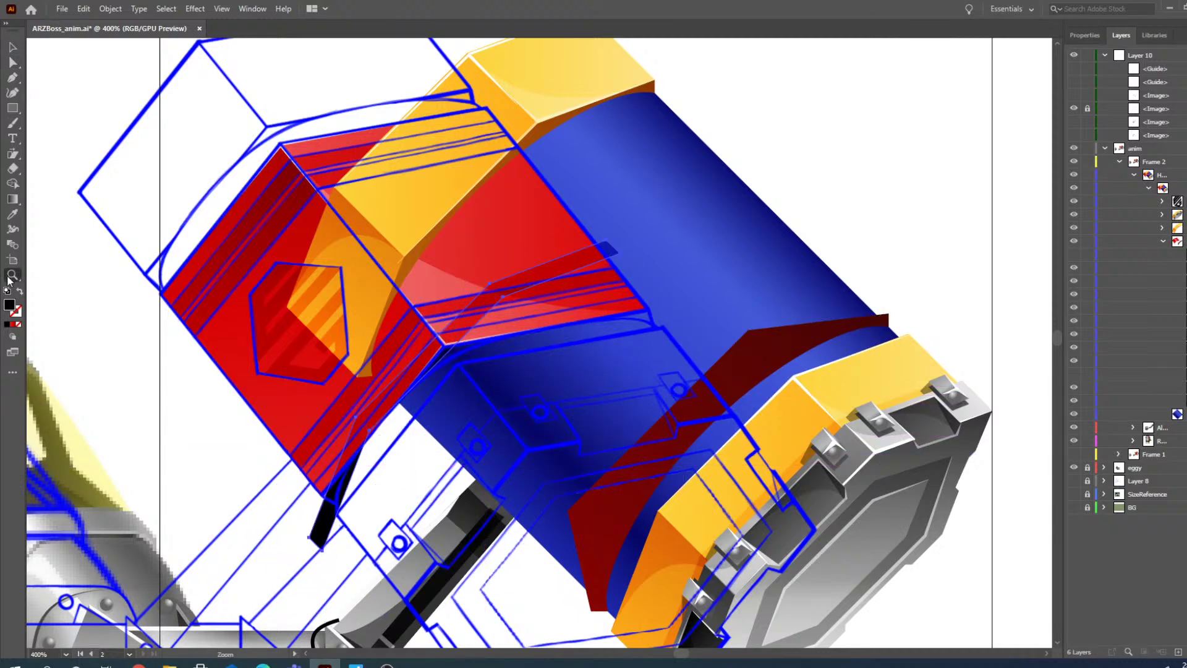
left_click(329, 443)
left_click(635, 346)
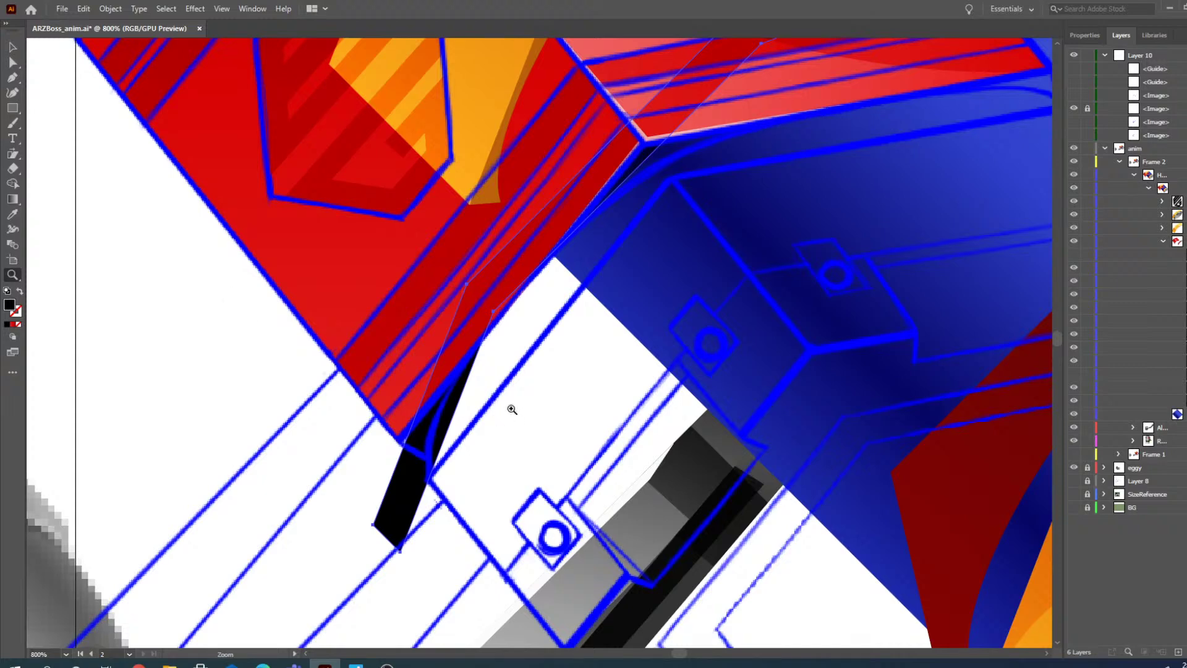
left_click(474, 404)
left_click(518, 342, "alt")
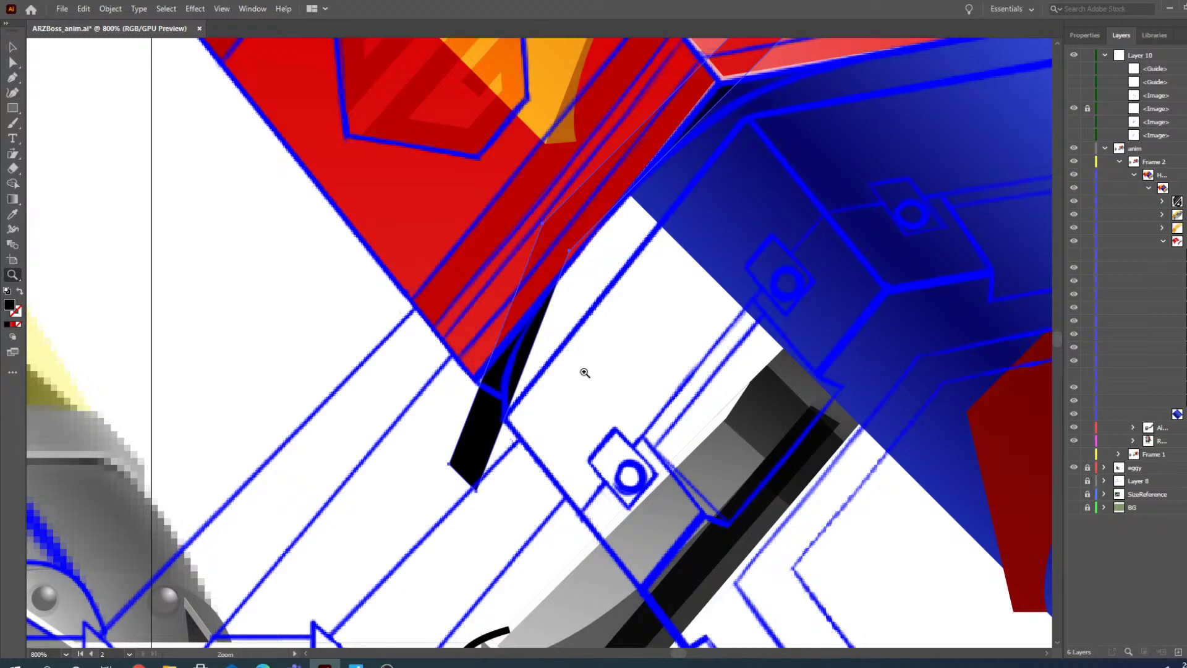
left_click(544, 365)
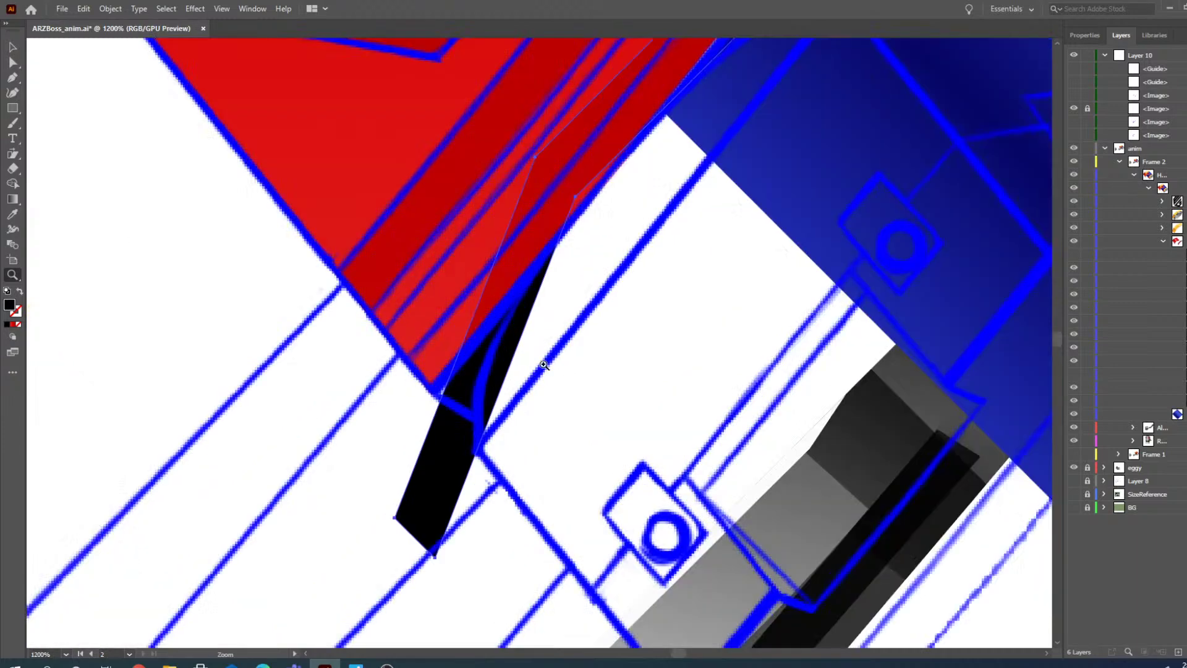
left_click(12, 77)
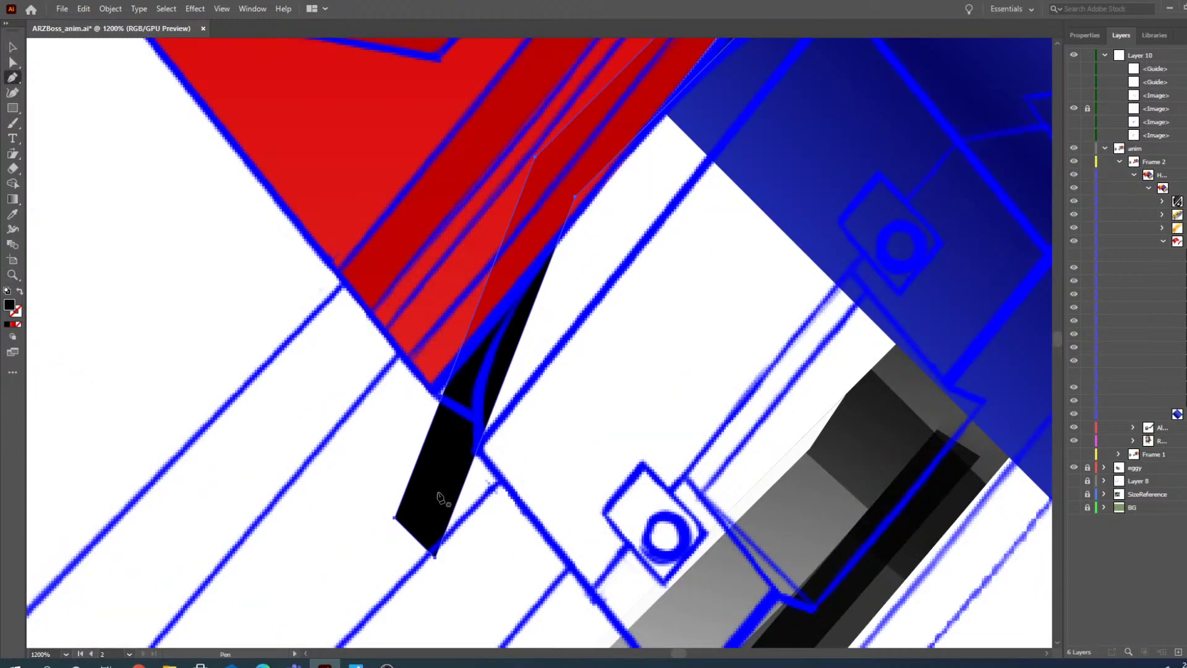
left_click(12, 62)
left_click_drag(469, 587, 365, 473)
left_click_drag(392, 517, 384, 338)
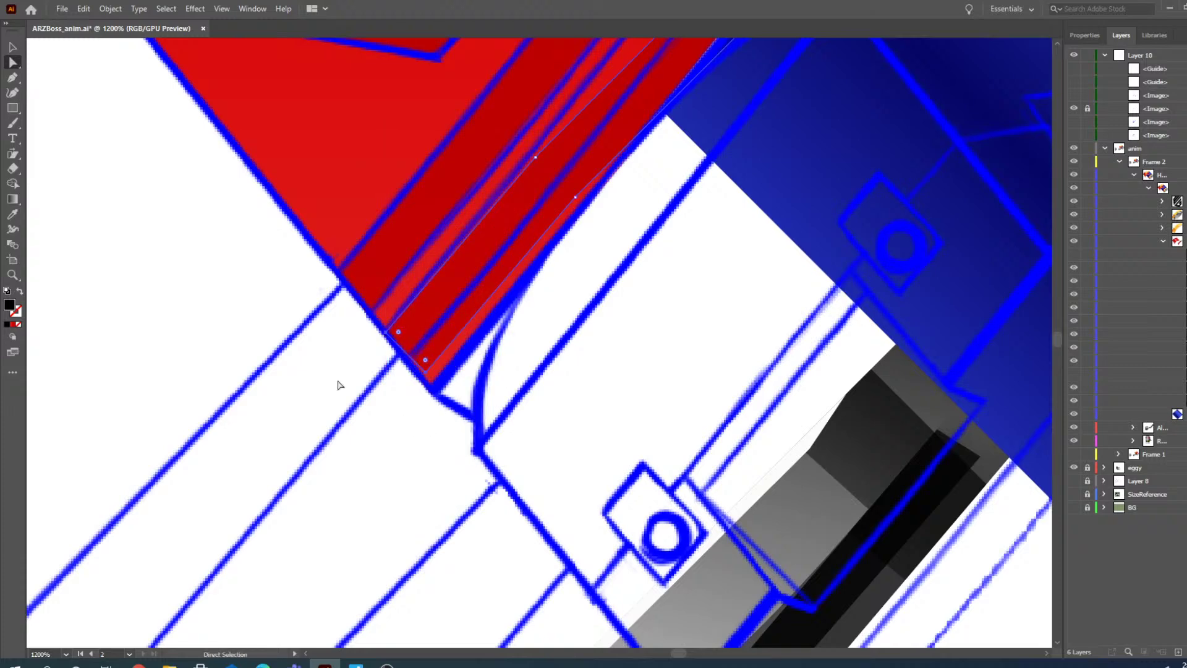
- Align the band's two lower end anchors with the sketched stripe lines where they meet the side face's outer edge
left_click(18, 277)
left_click(499, 344)
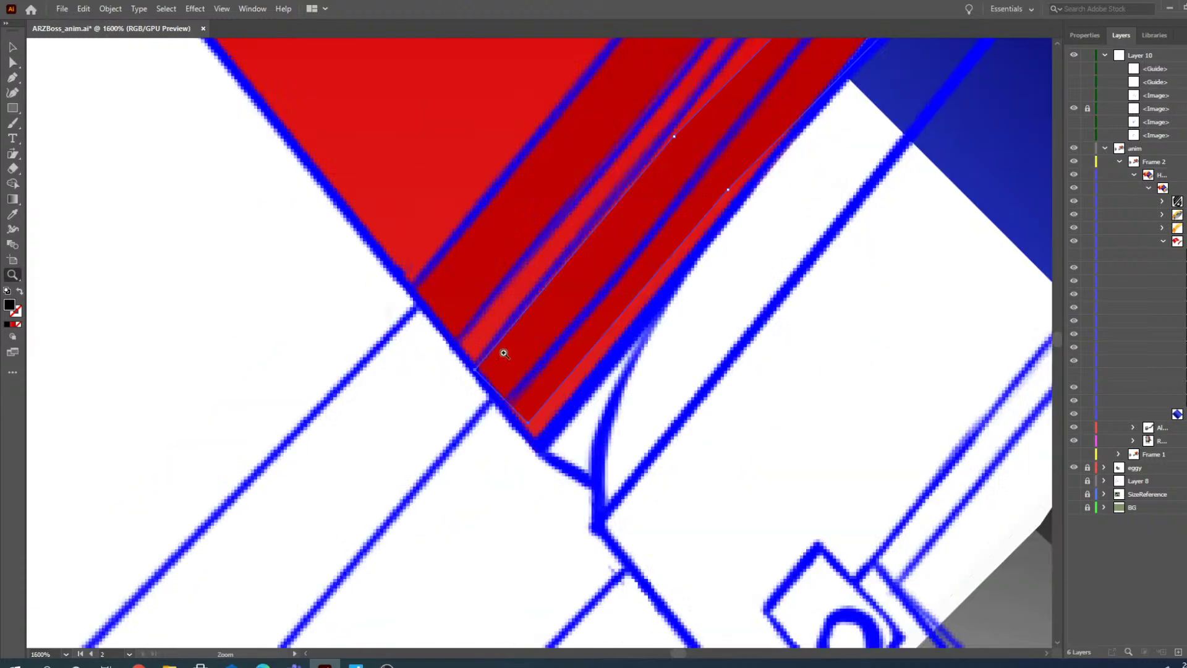
left_click(536, 365)
left_click(13, 62)
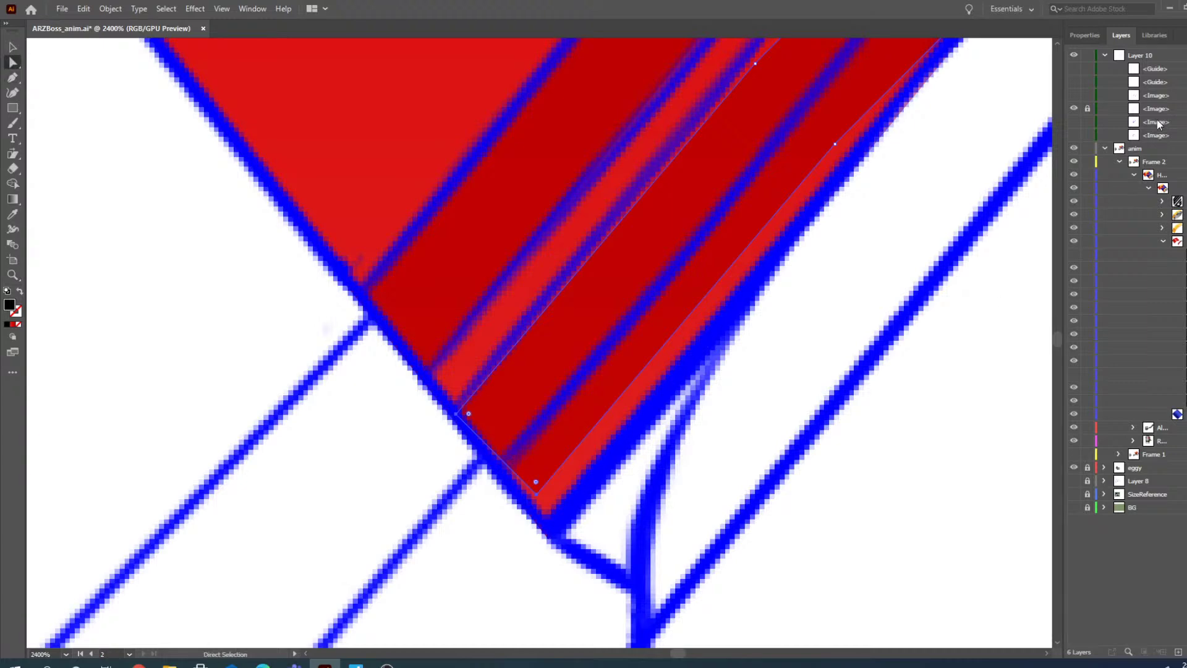
left_click_drag(457, 415, 459, 420)
left_click(458, 416)
left_click(537, 495)
left_click_drag(468, 431, 450, 419)
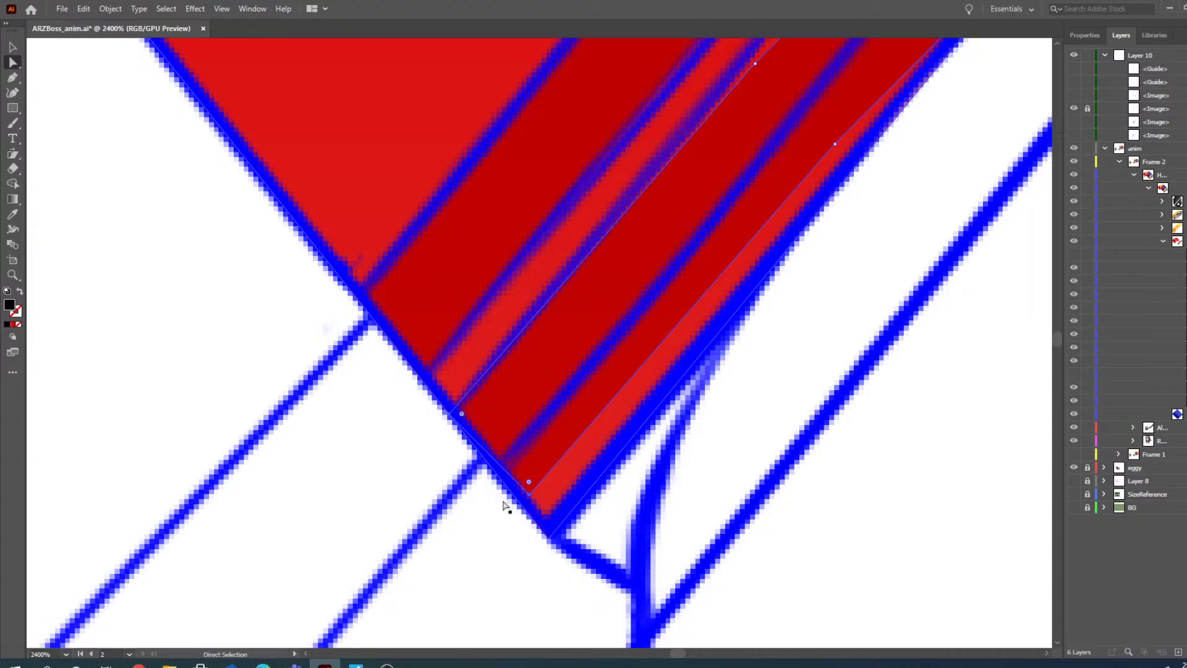
left_click_drag(531, 497, 495, 476)
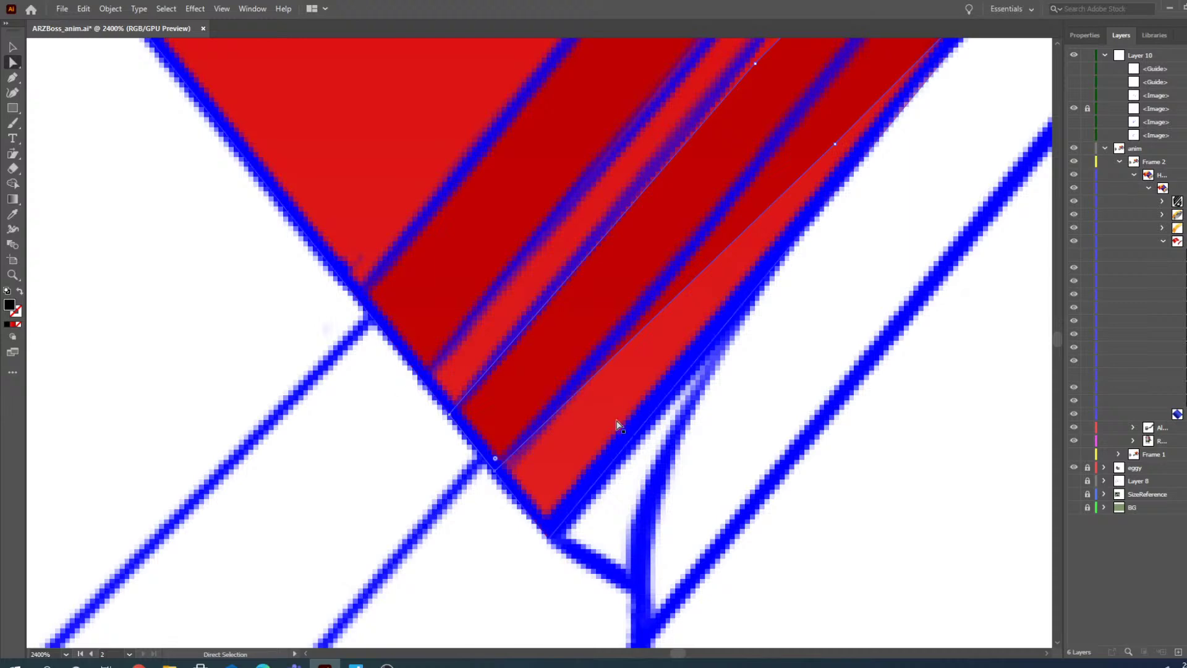
- Move the band's two lower bend anchors together up to the ridge between the red side and top faces
left_click(13, 275)
left_click(602, 264, "alt")
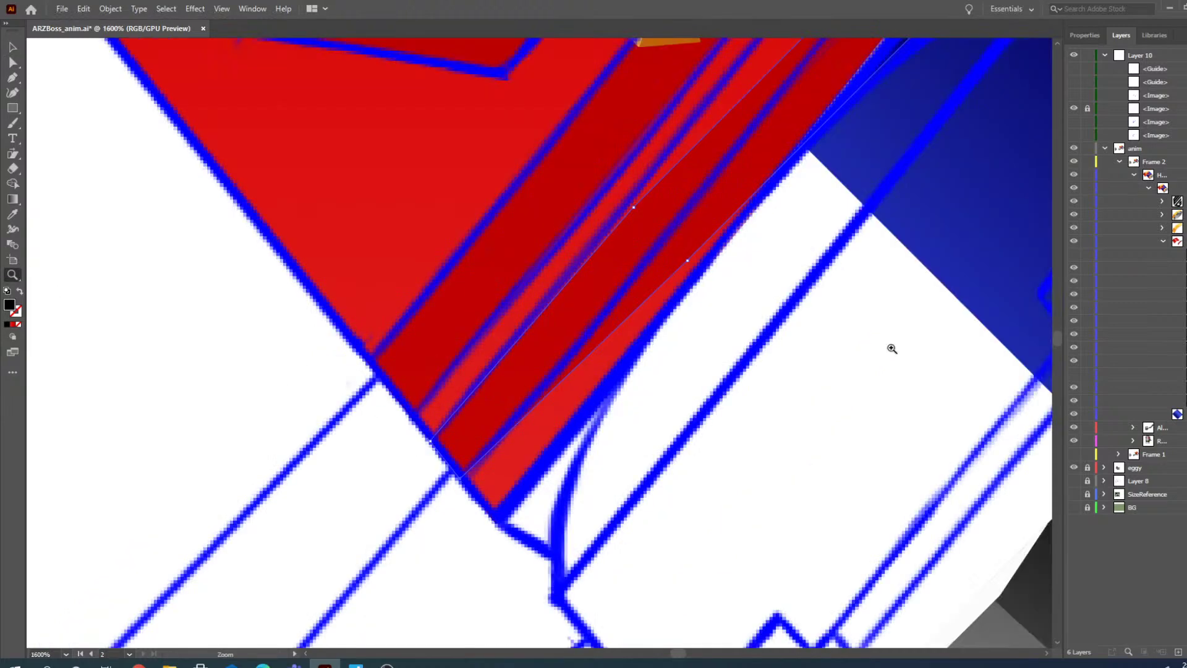
left_click(798, 215, "alt")
left_click(713, 140)
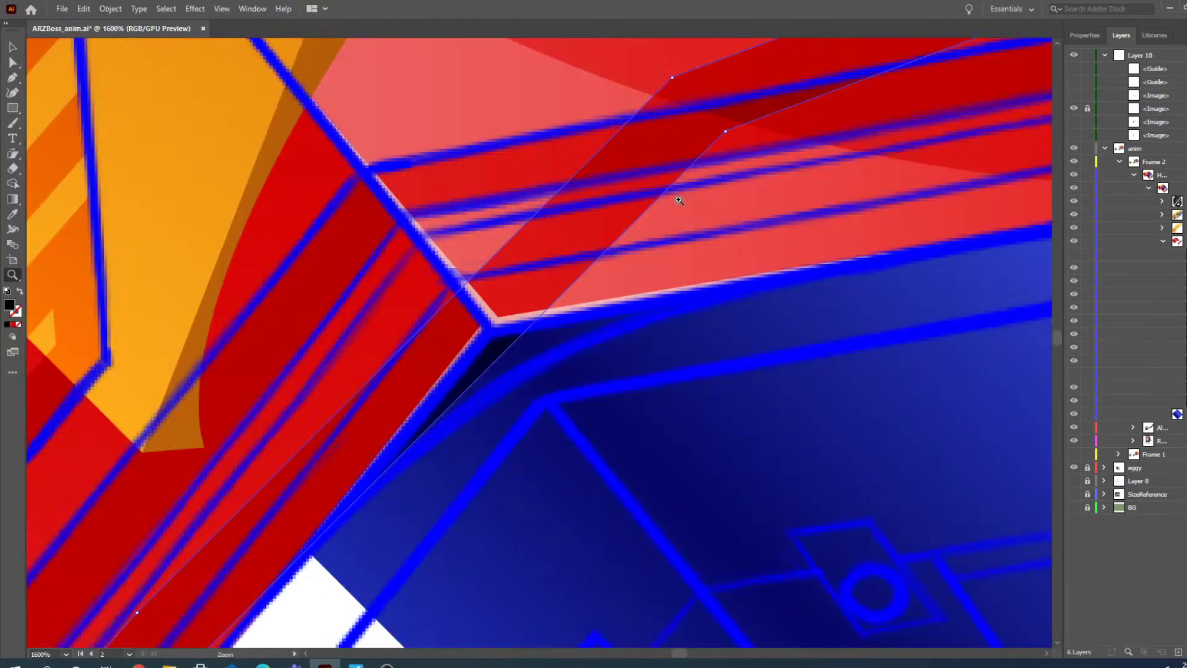
scroll(369, 384, "down", 2)
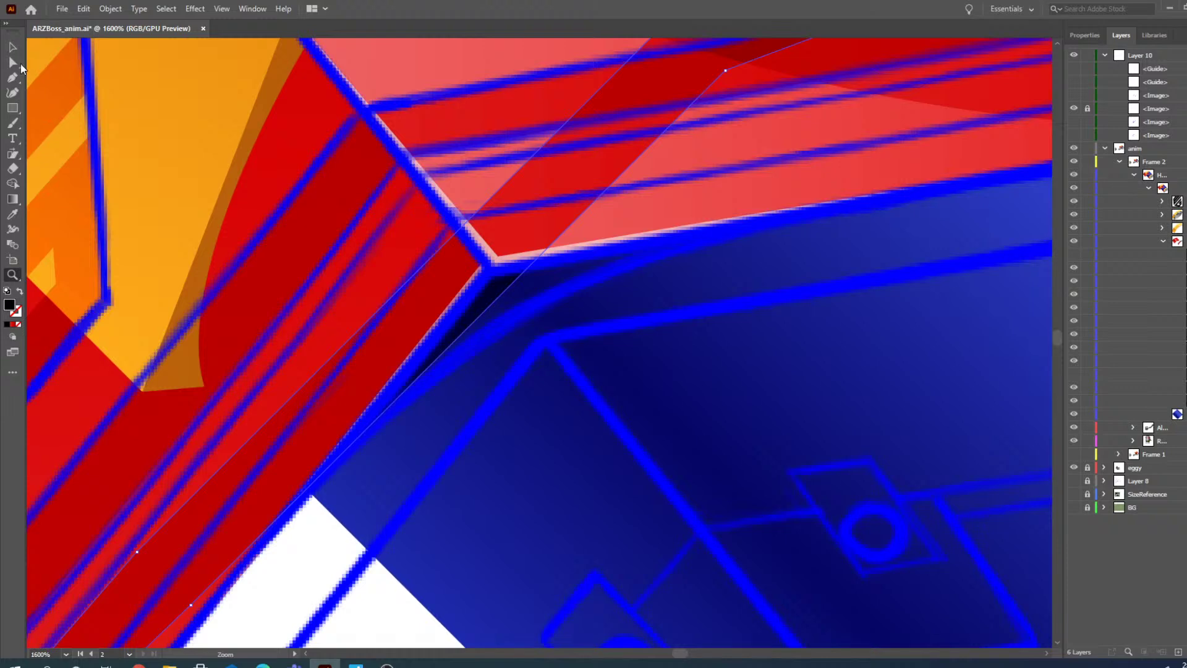
left_click(14, 62)
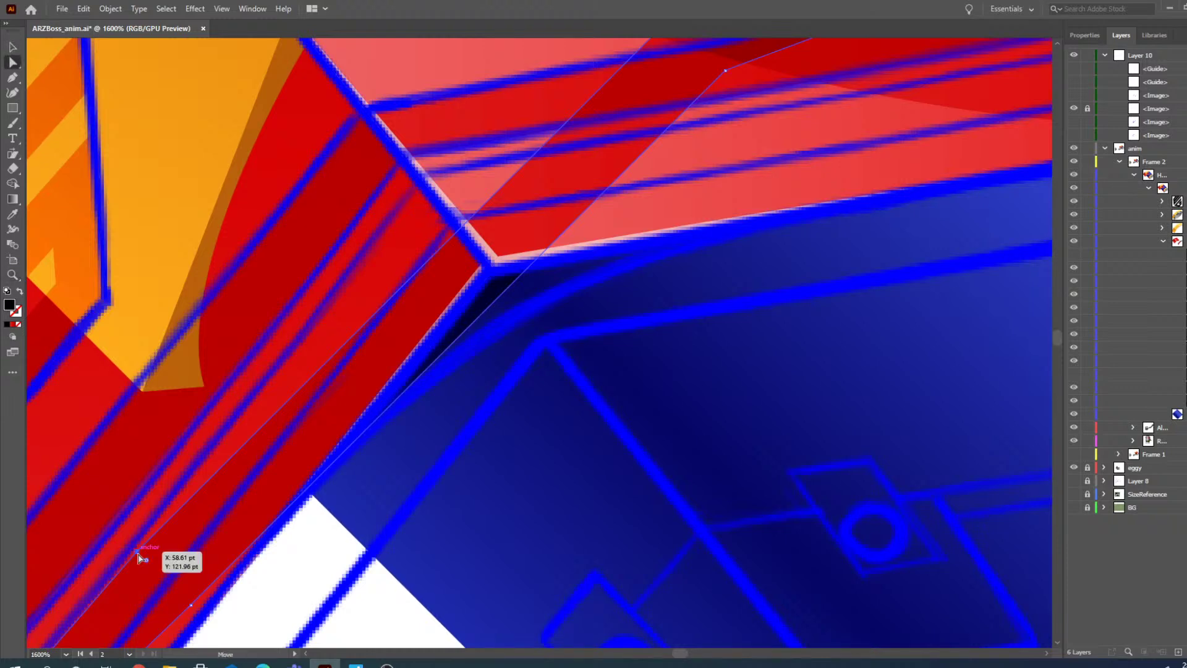
left_click_drag(191, 604, 455, 225)
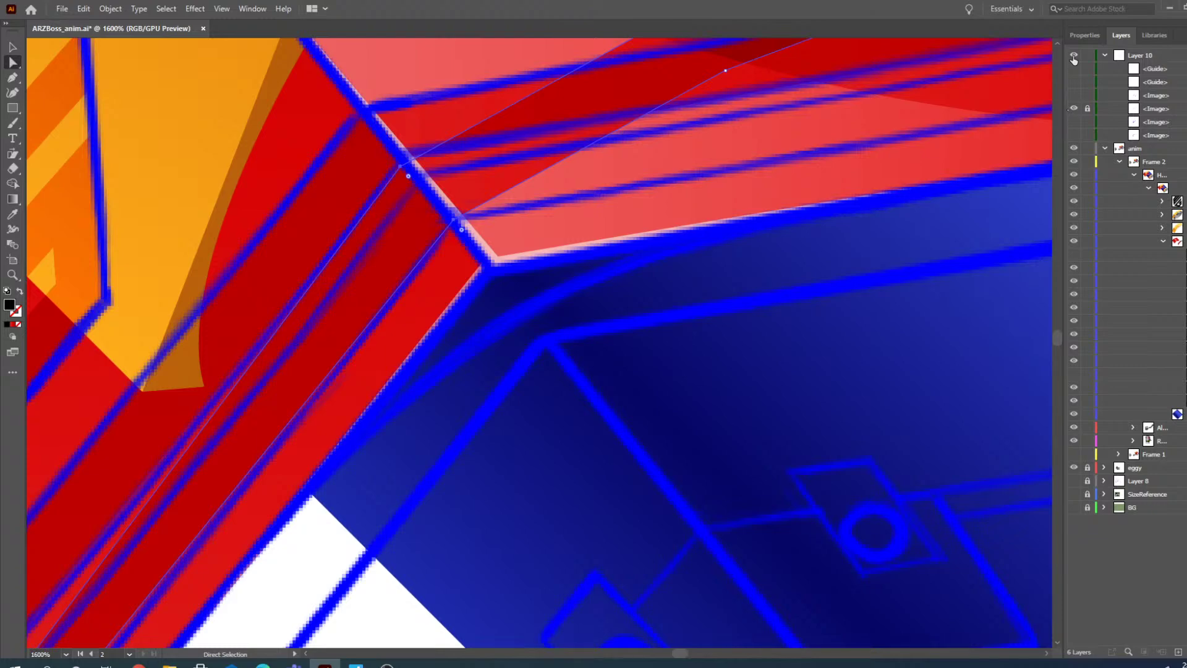
- Check the band with the sketch hidden, show the sketch again, and shift the band's upper ridge anchor down to its stripe line
left_click(1074, 57)
left_click(12, 274)
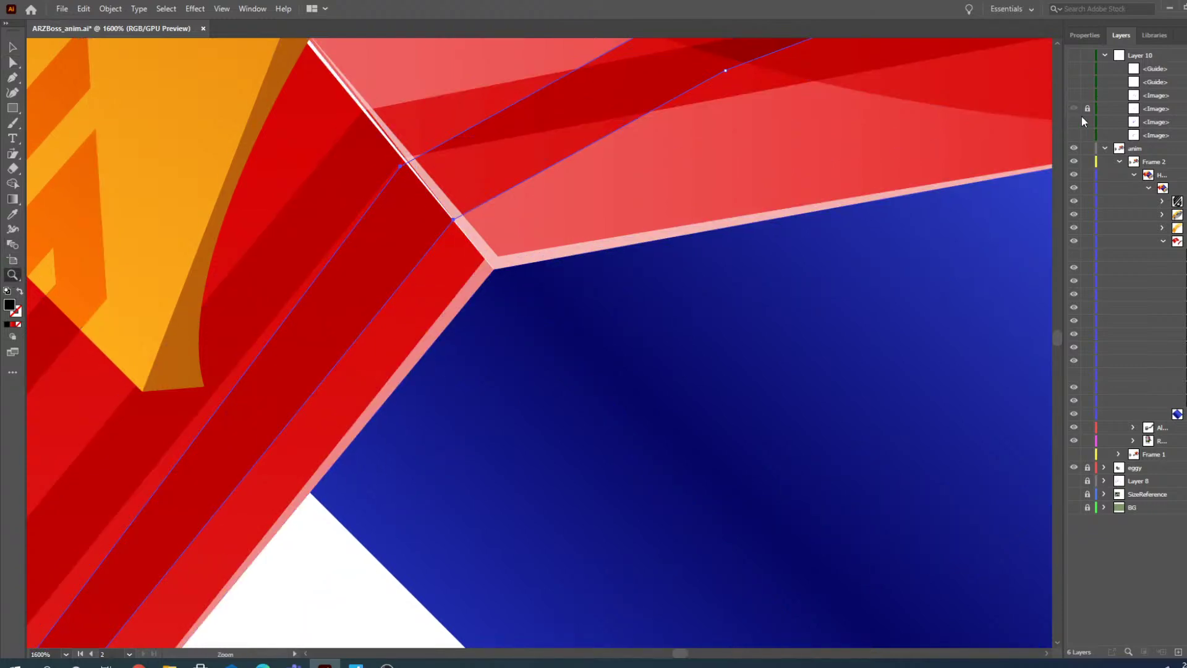
left_click(1074, 57)
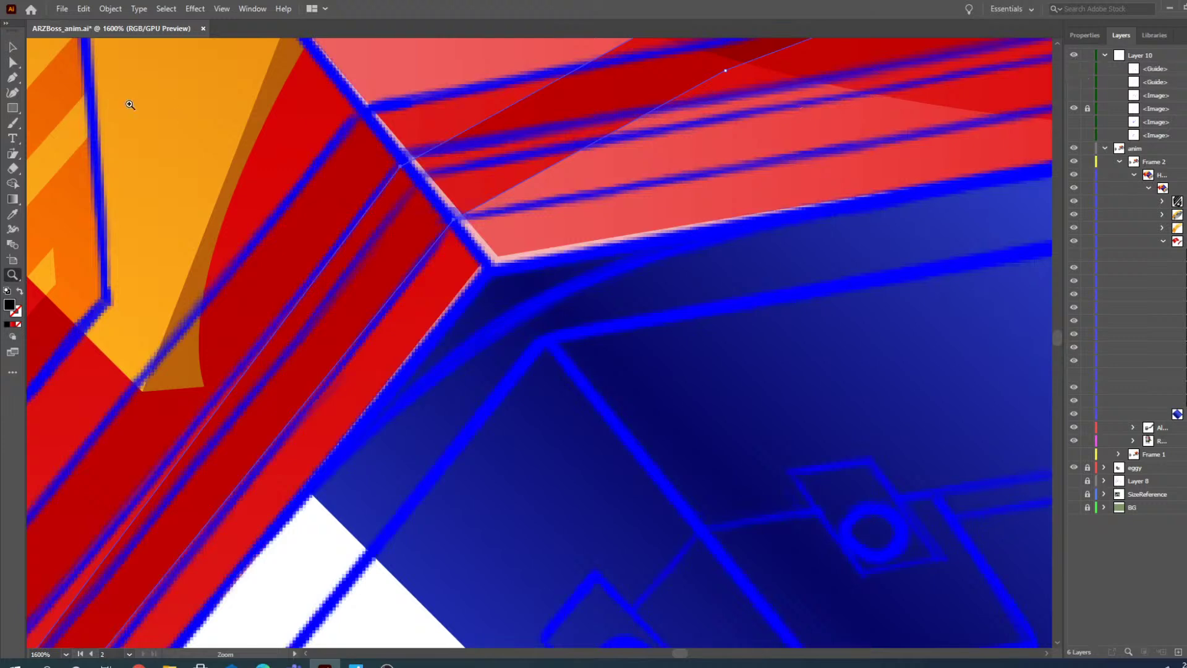
left_click(12, 47)
left_click(12, 62)
left_click(396, 176)
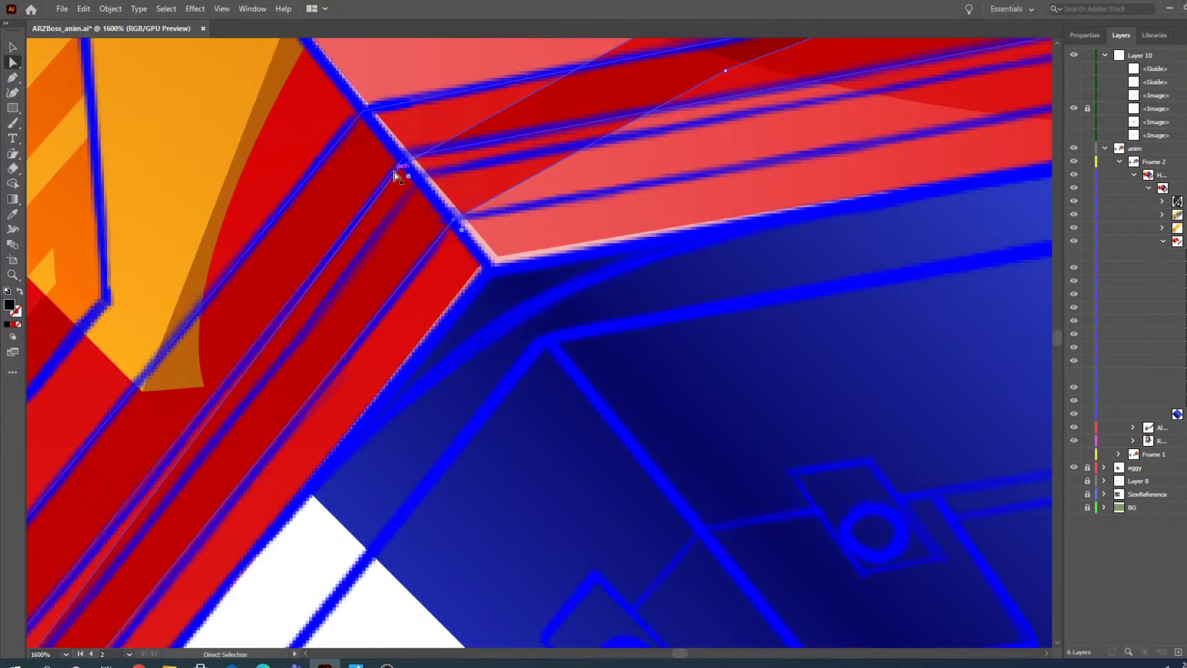
left_click(401, 167)
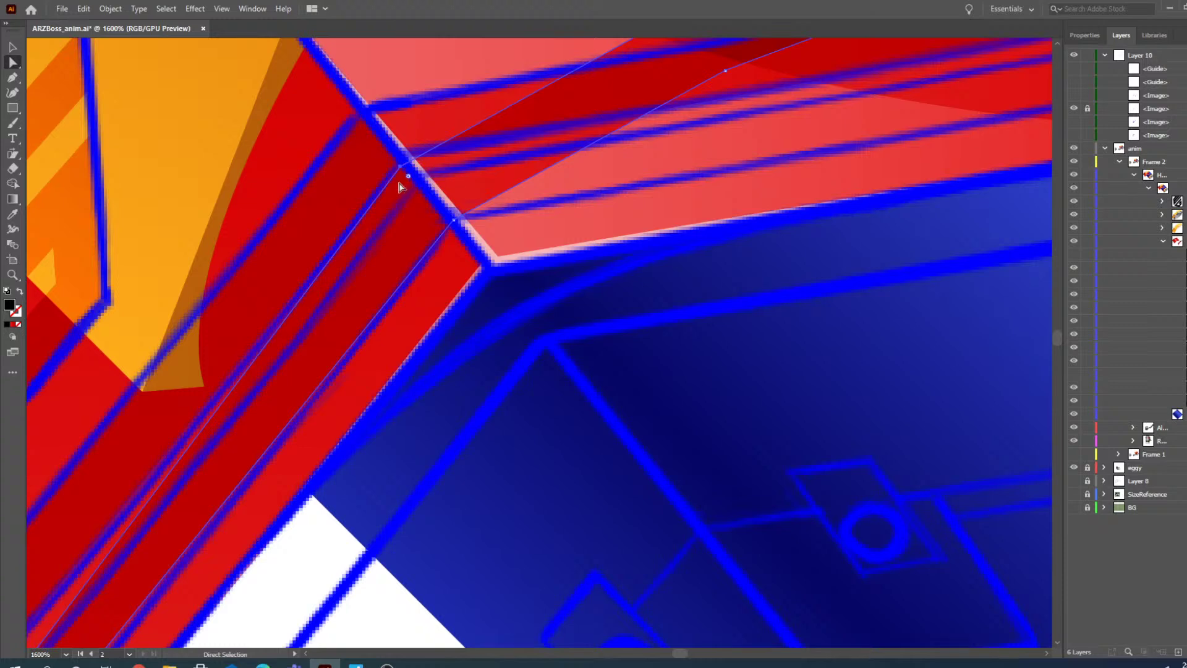
left_click_drag(402, 169, 421, 182)
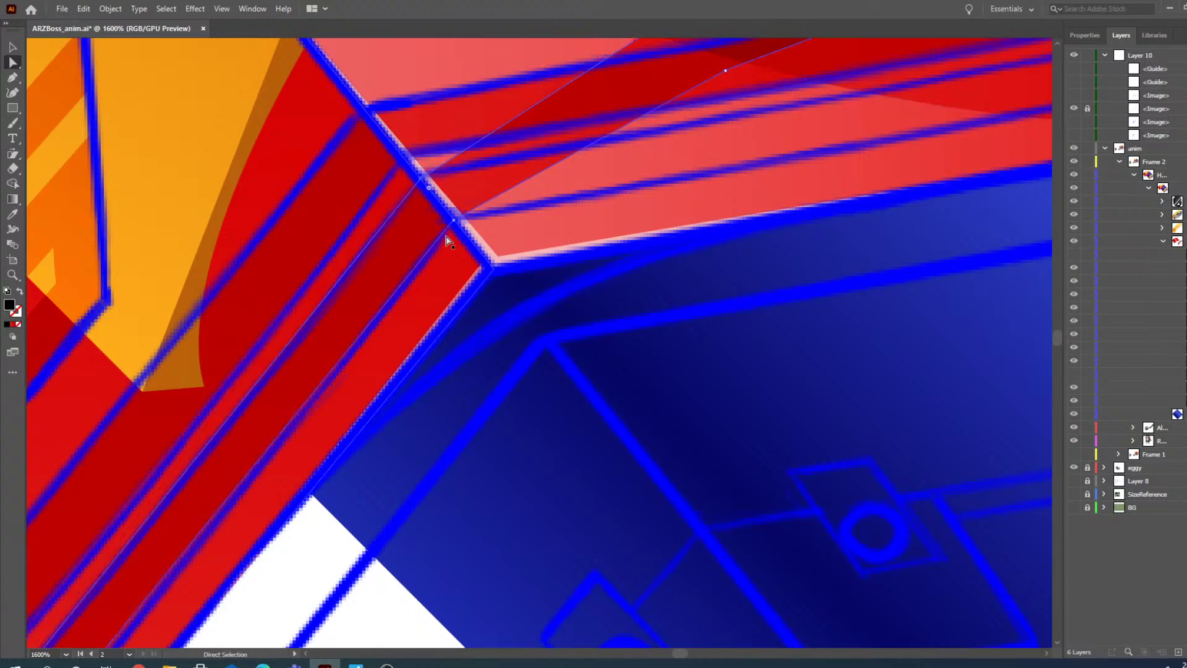
- Move the band's two bend anchors on the top face out to where the sketched stripe lines meet its outer edge
left_click(13, 275)
left_click(511, 224, "alt")
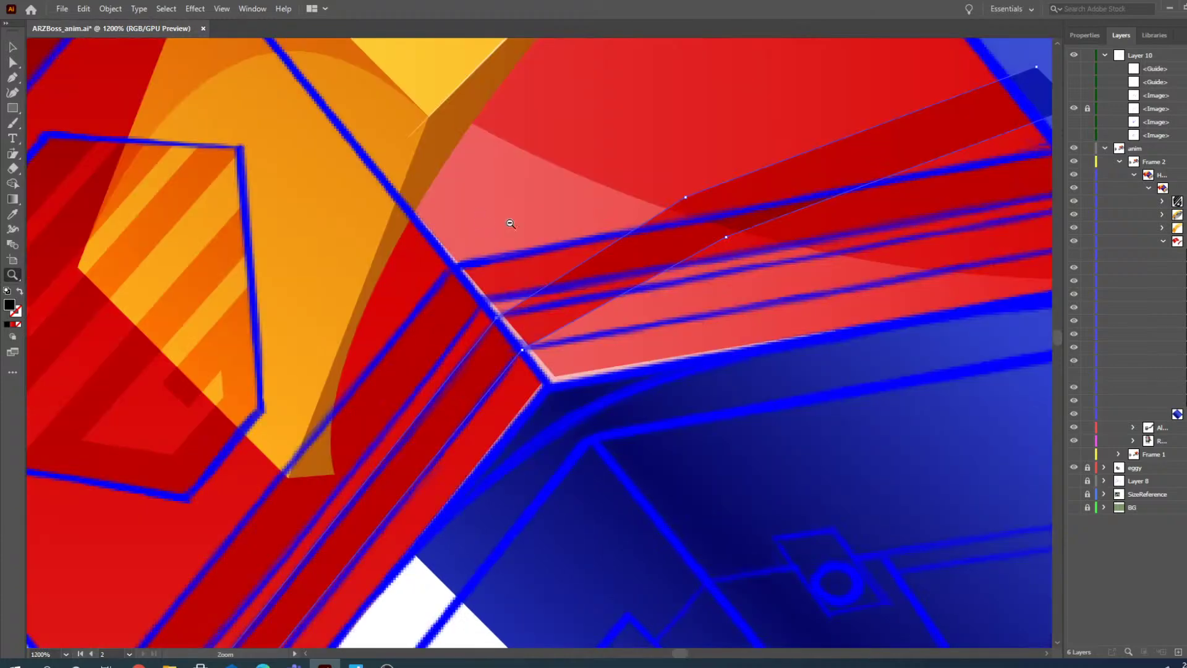
left_click(996, 229)
left_click(13, 62)
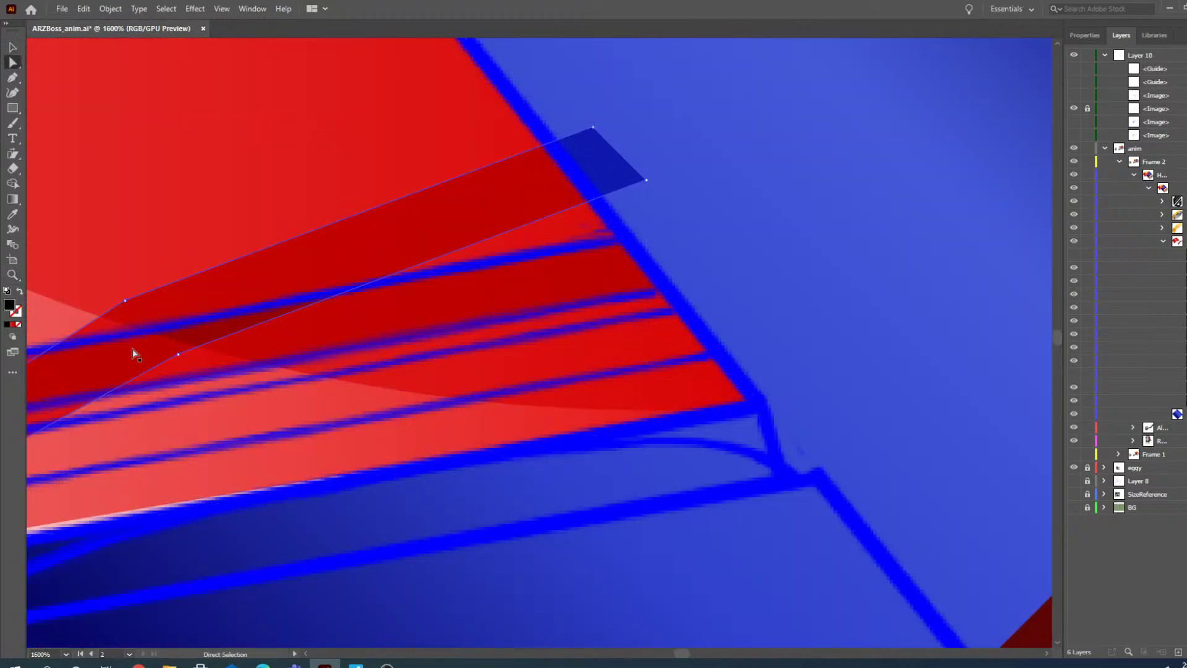
left_click_drag(178, 354, 720, 356)
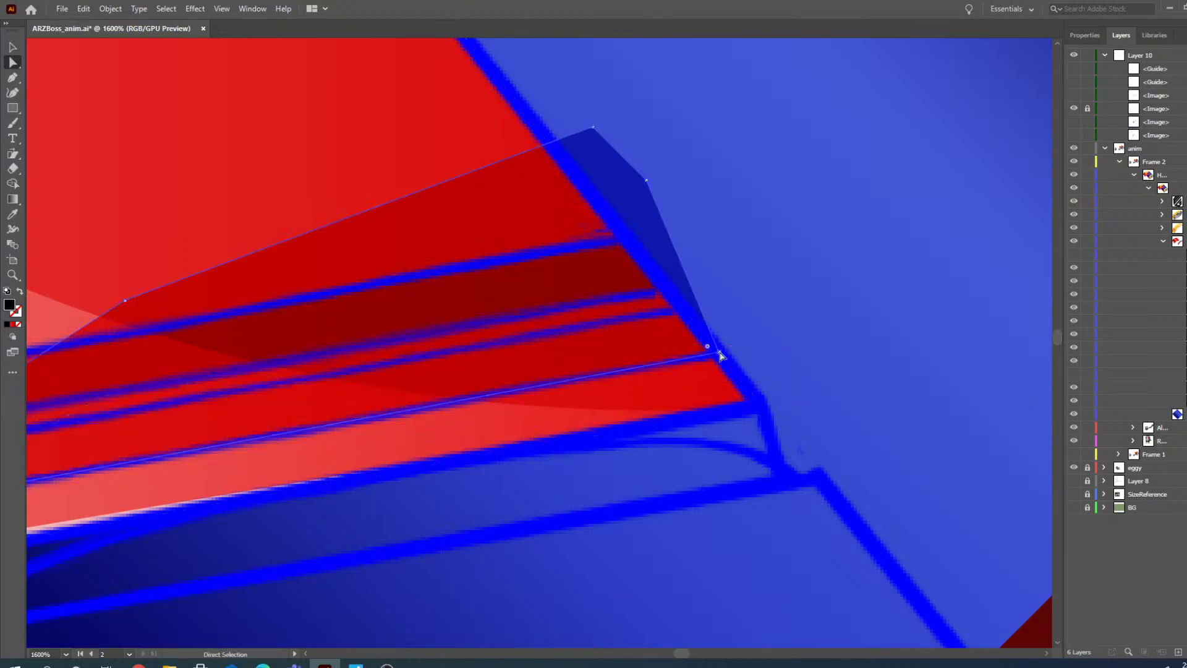
left_click_drag(125, 302, 685, 308)
key("z")
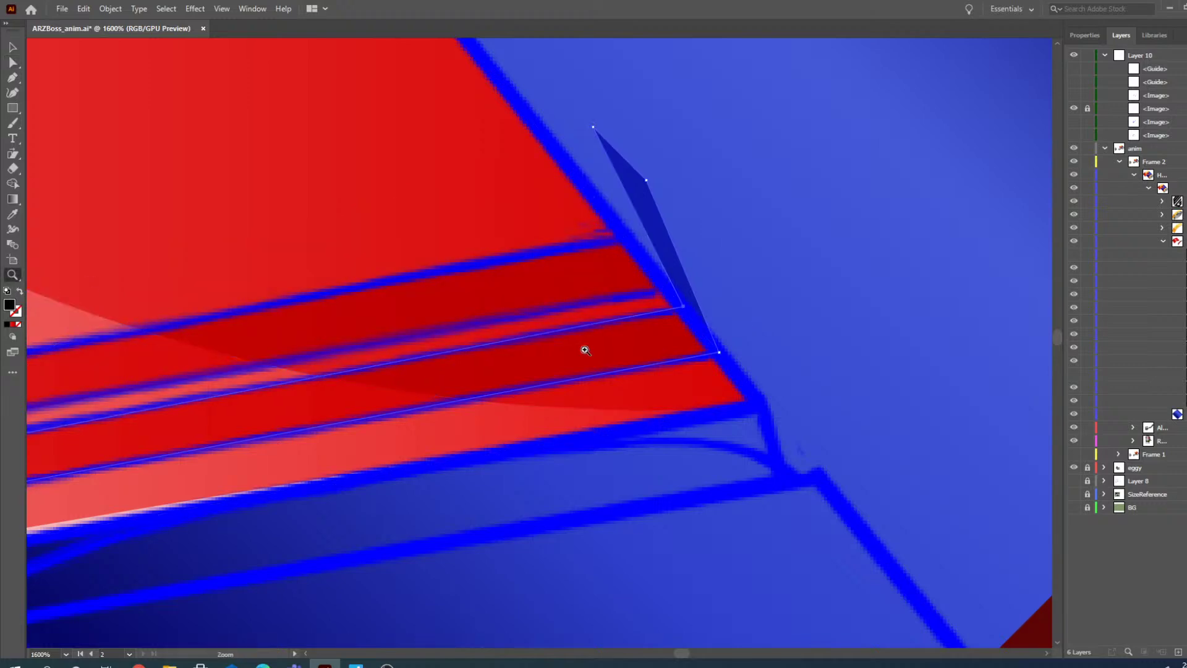
left_click(695, 333)
left_click(570, 342)
key("a")
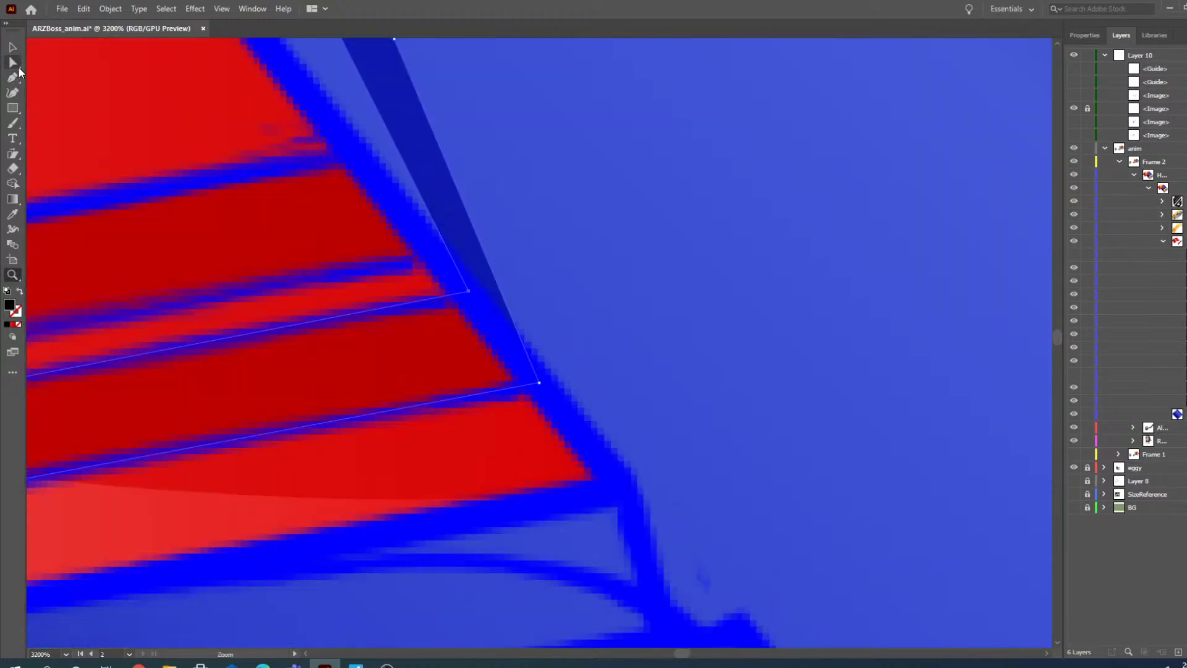
left_click_drag(468, 291, 466, 294)
- Remove the band's two leftover end anchors that stick out beyond the red top face's outer edge
key("z")
left_click(497, 273, "alt")
left_click(497, 273, "alt")
key("a")
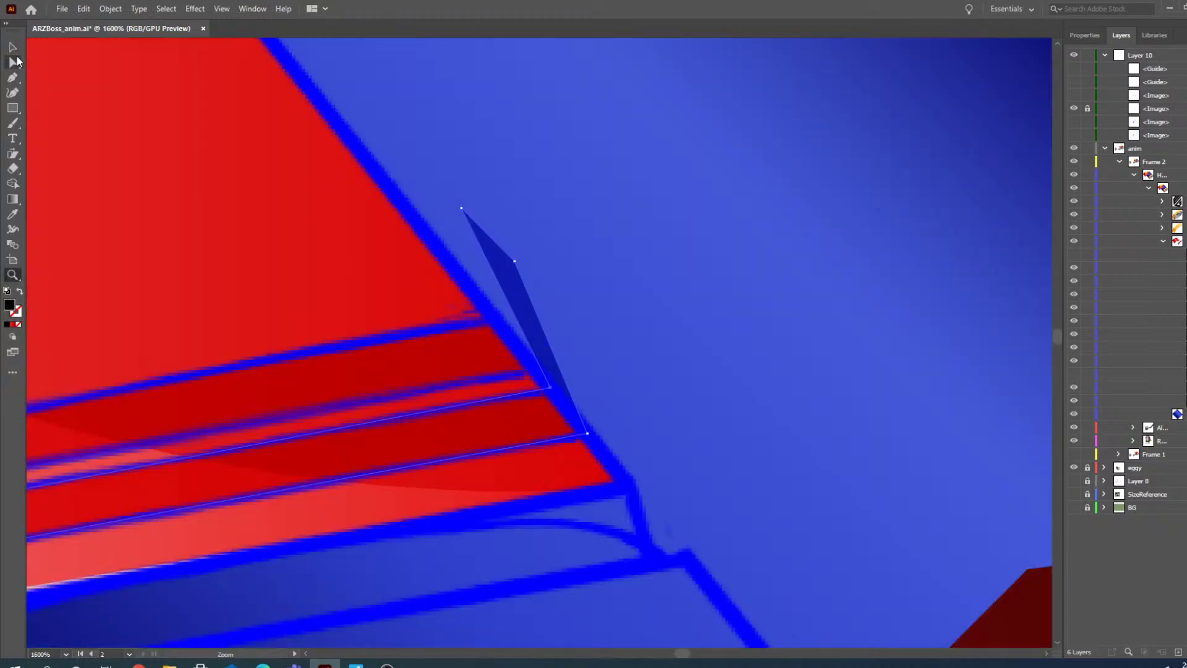
left_click_drag(516, 266, 465, 215)
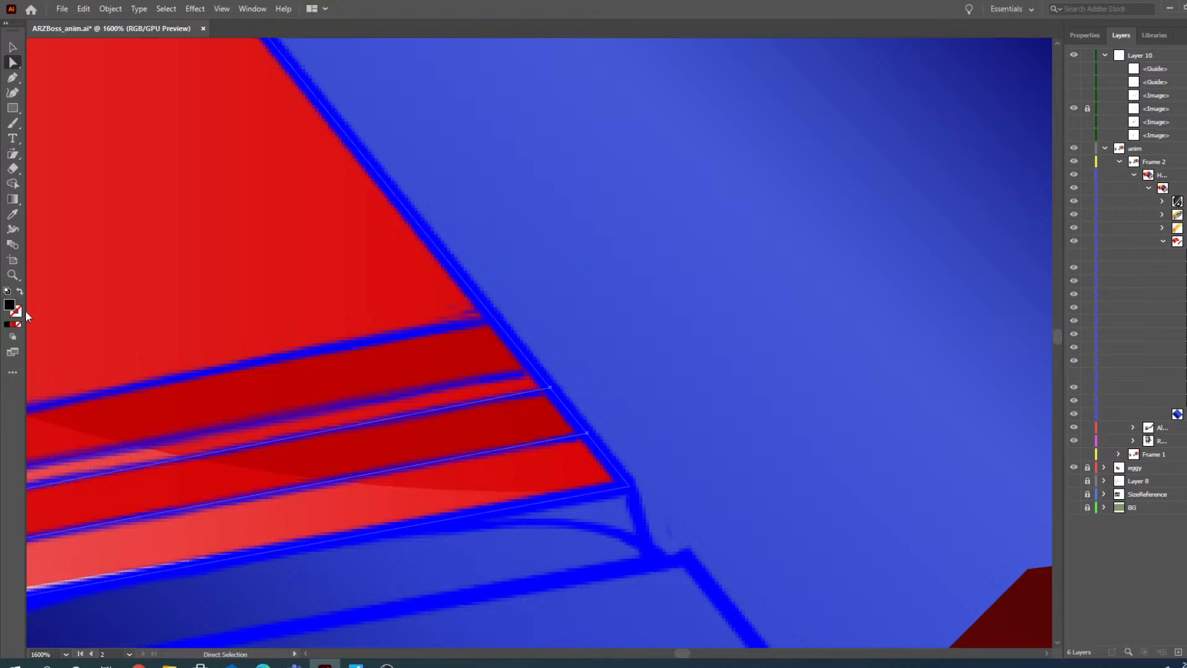
- Hide the blue sketch and check the dark bands across both faces of the red block
left_click(13, 275)
left_click(498, 365, "alt")
left_click(498, 365, "alt")
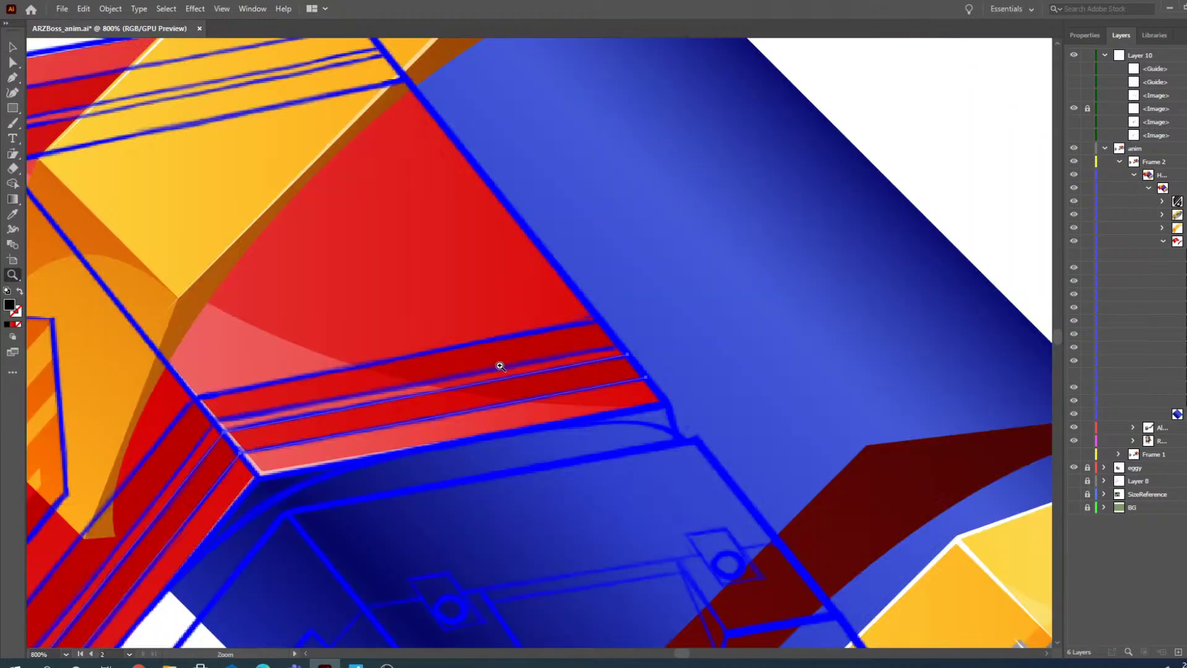
left_click(1074, 55)
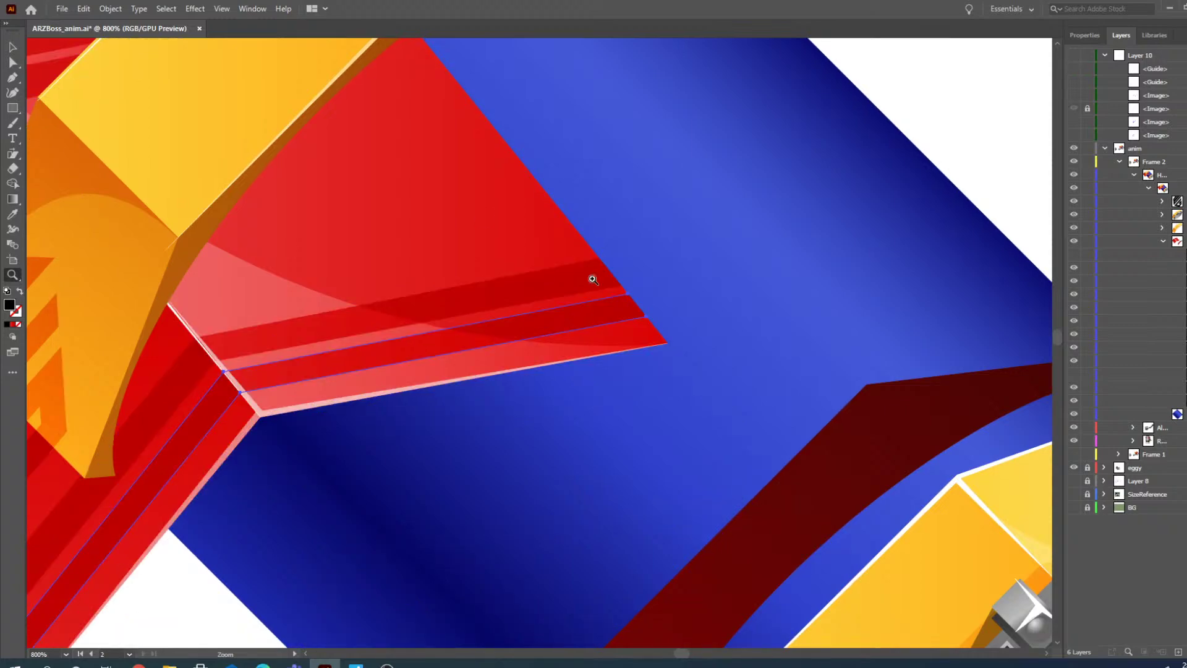
left_click(309, 289, "alt")
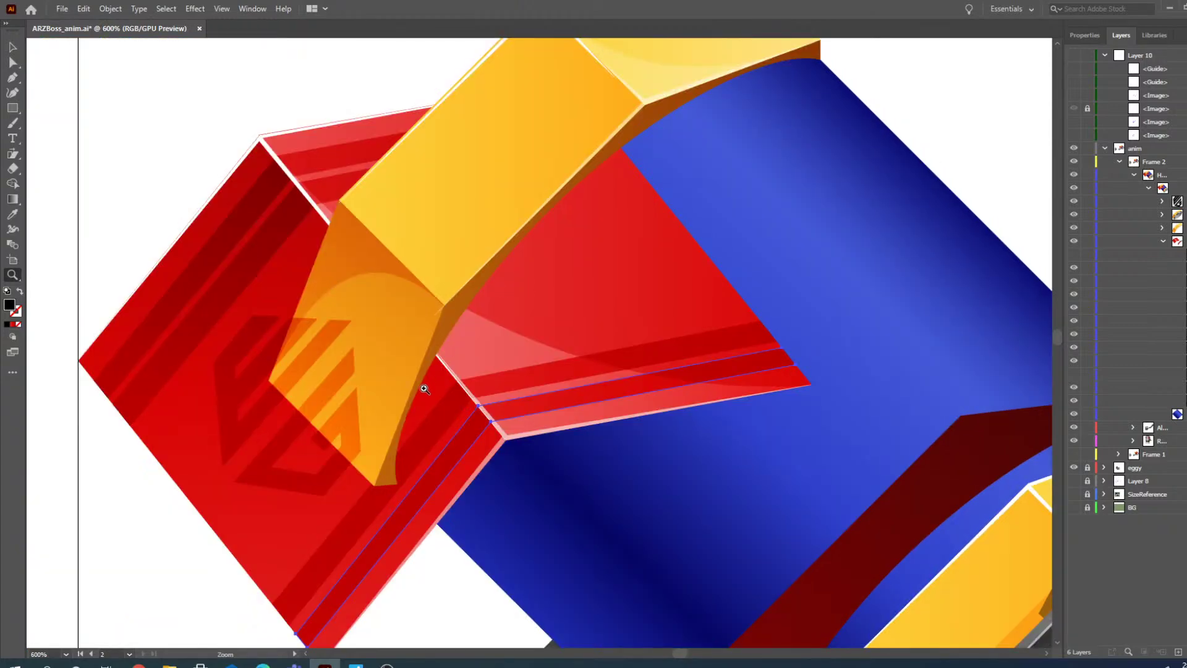
left_click(424, 363)
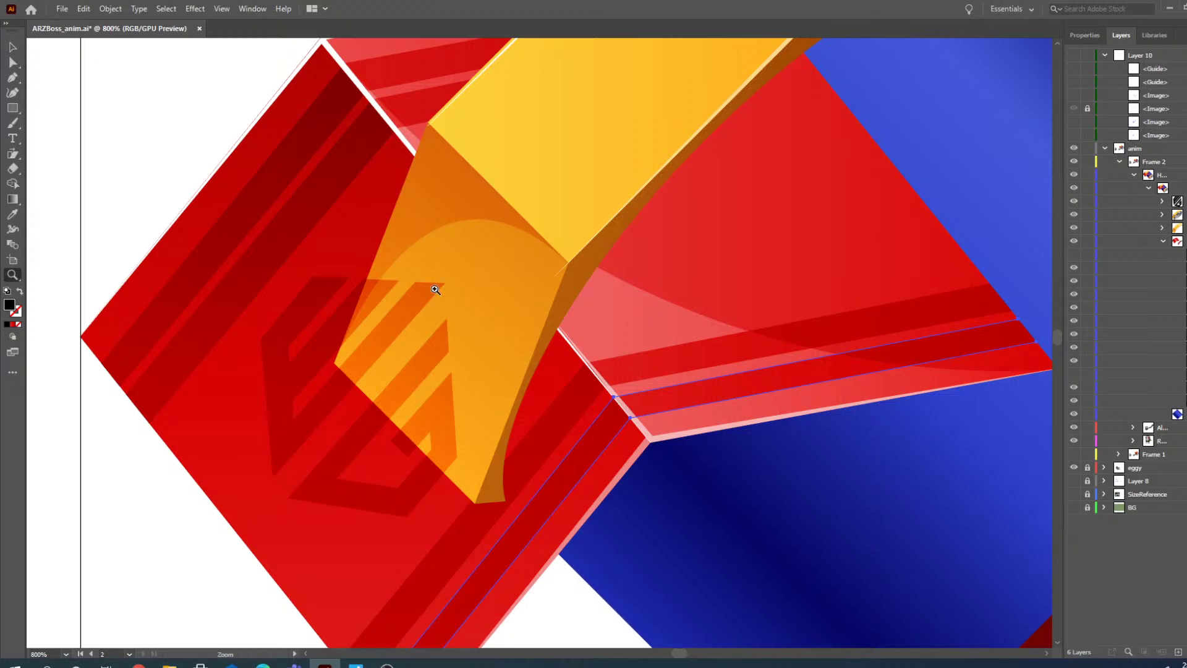
left_click(12, 62)
left_click(624, 375)
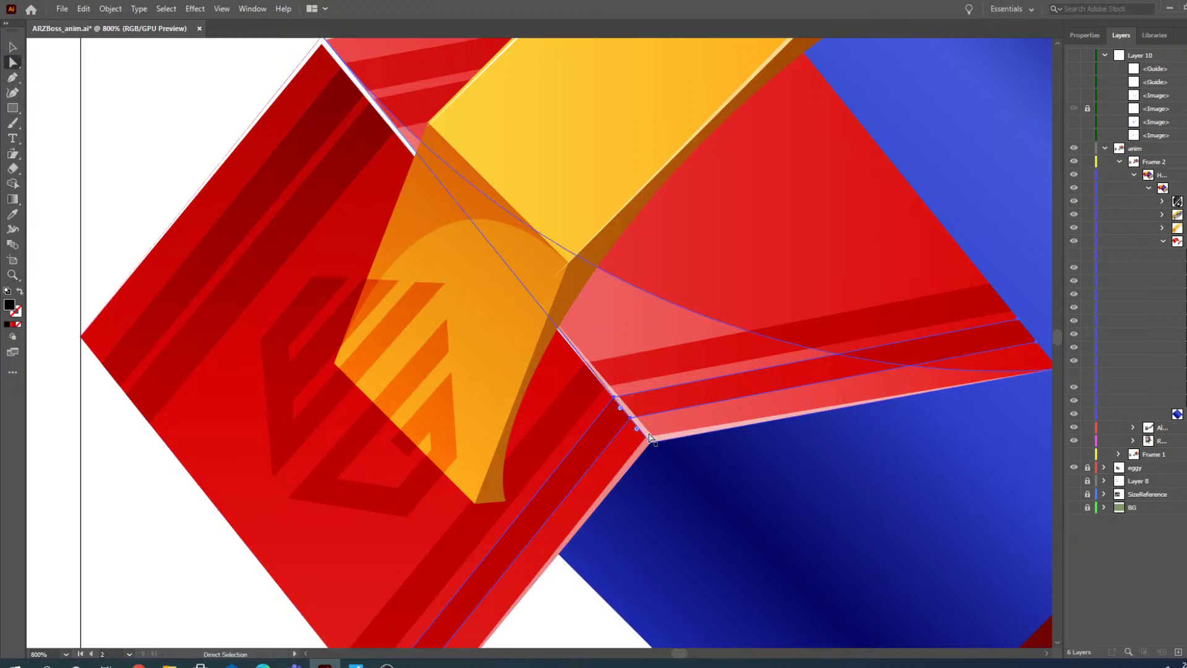
left_click(12, 47)
left_click(330, 309)
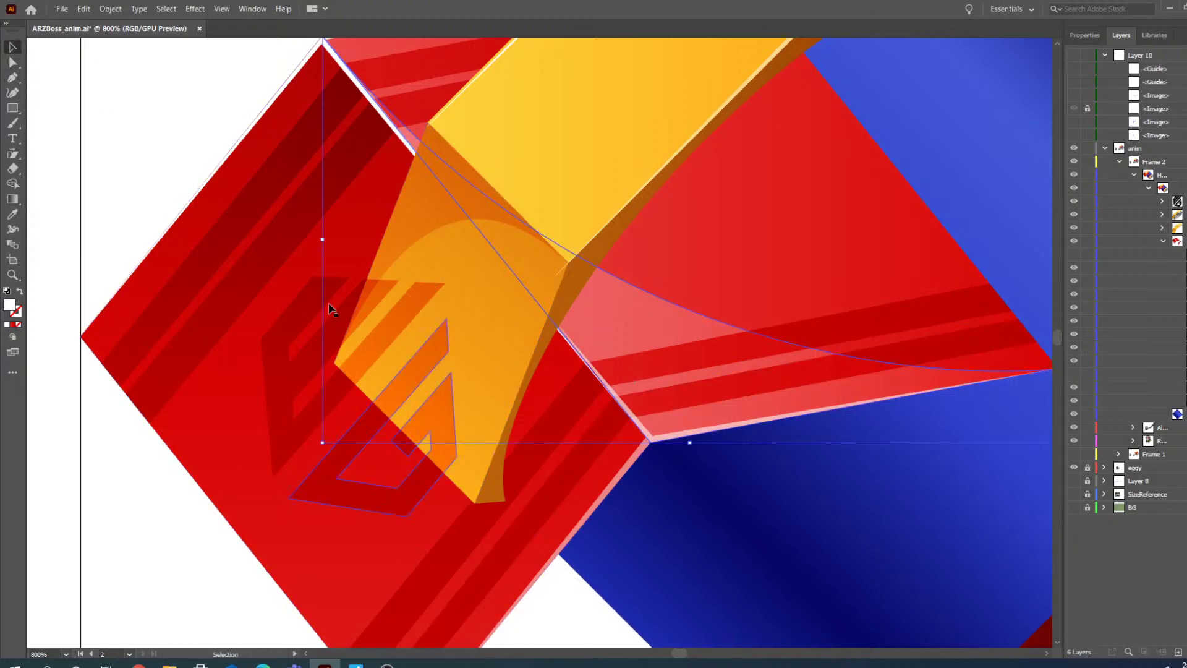
left_click(138, 185)
- Extend the pale edge highlight's end anchor up along the ridge between the red faces so it reaches beneath the yellow strap
left_click(13, 62)
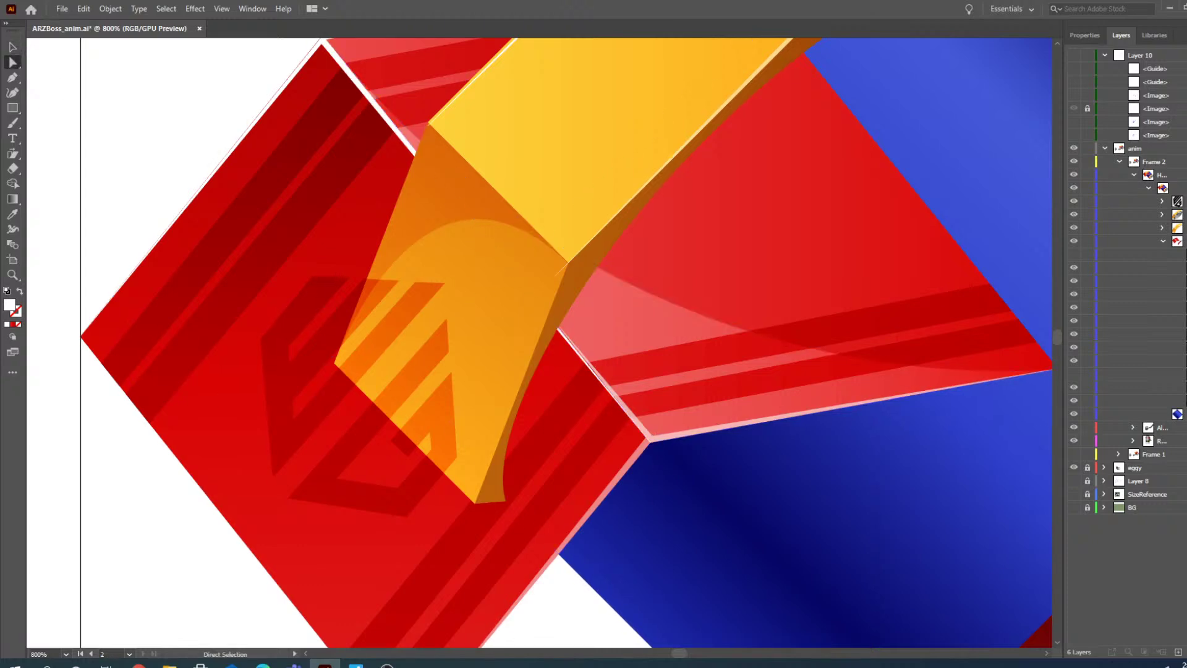
key("z")
left_click(668, 427)
left_click(562, 403)
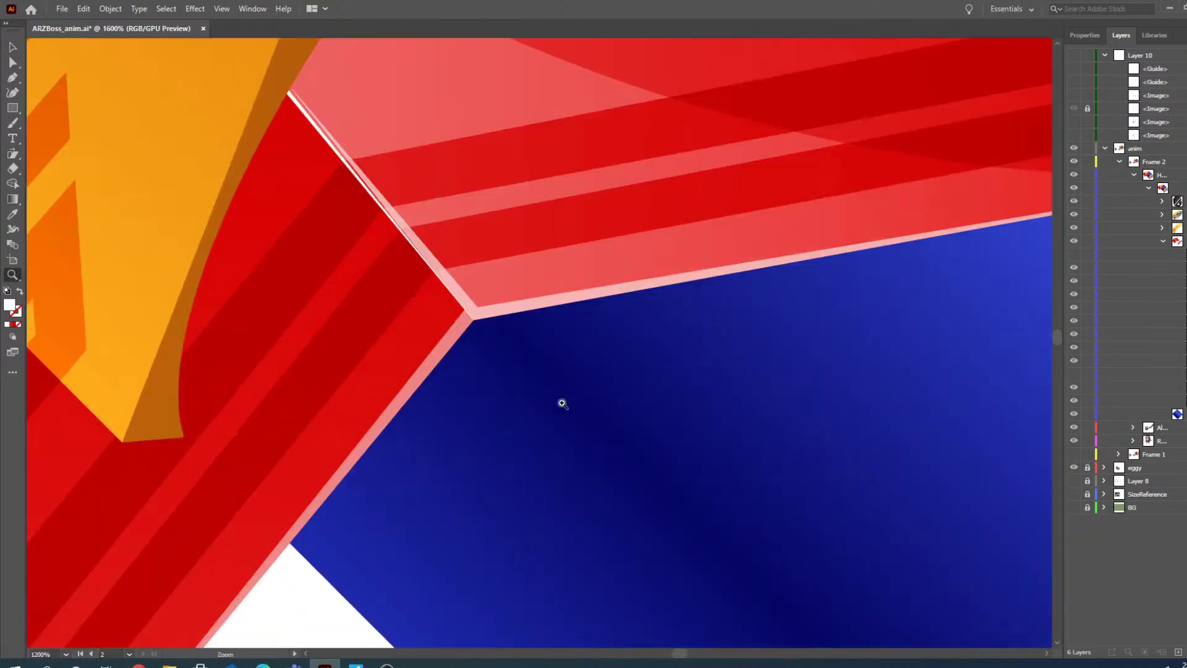
left_click(13, 47)
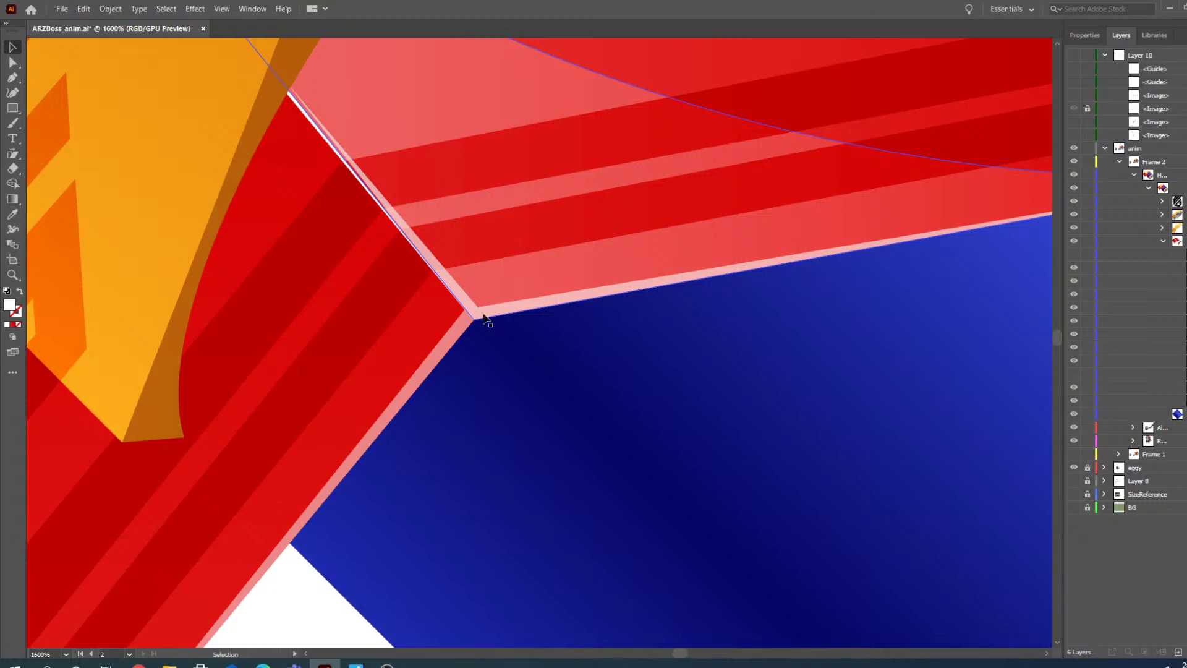
left_click(486, 319)
left_click(12, 62)
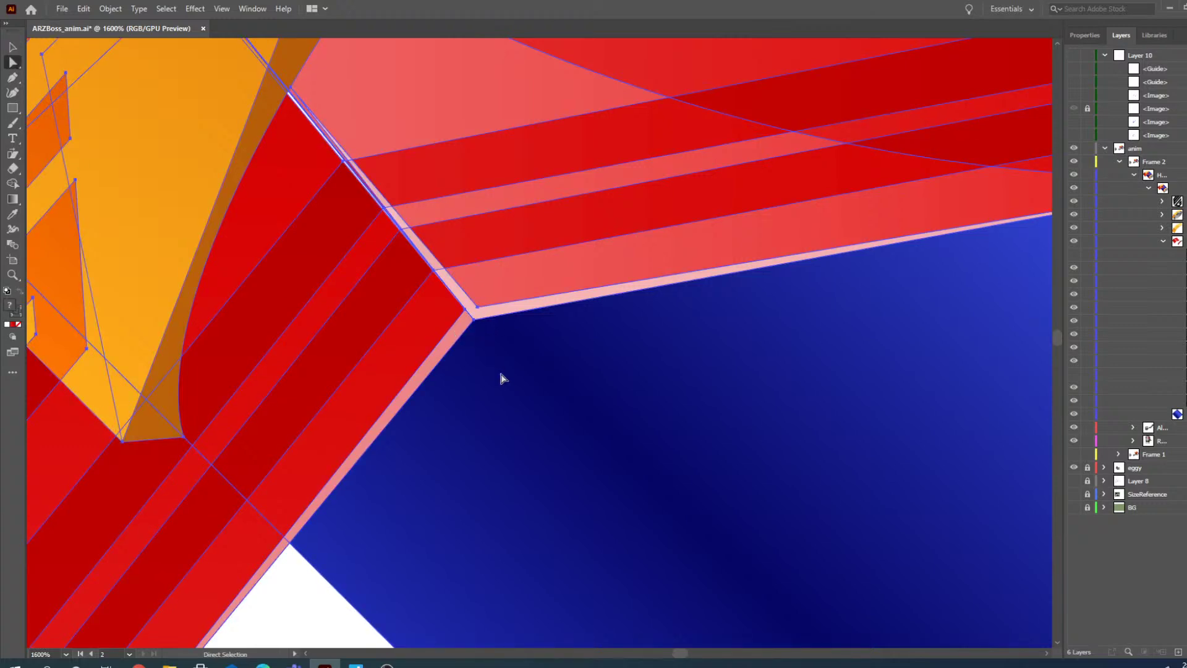
left_click(295, 577)
left_click(496, 309)
scroll(569, 388, "up", 1)
scroll(569, 389, "up", 1)
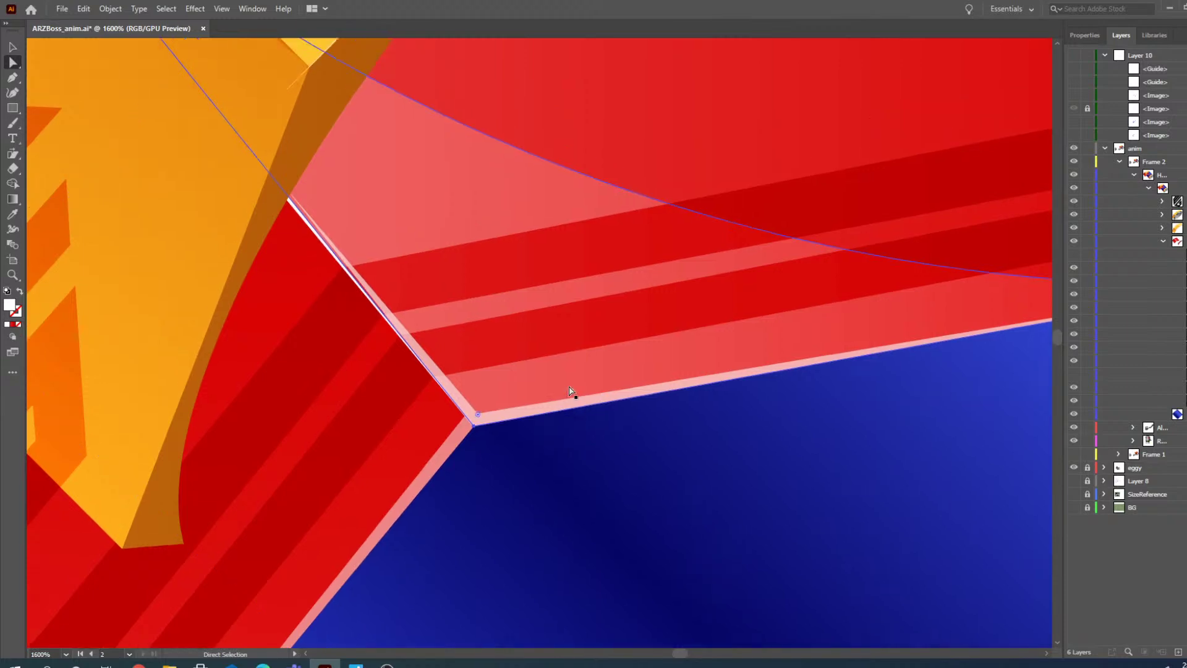
scroll(557, 395, "down", 1)
left_click(459, 376)
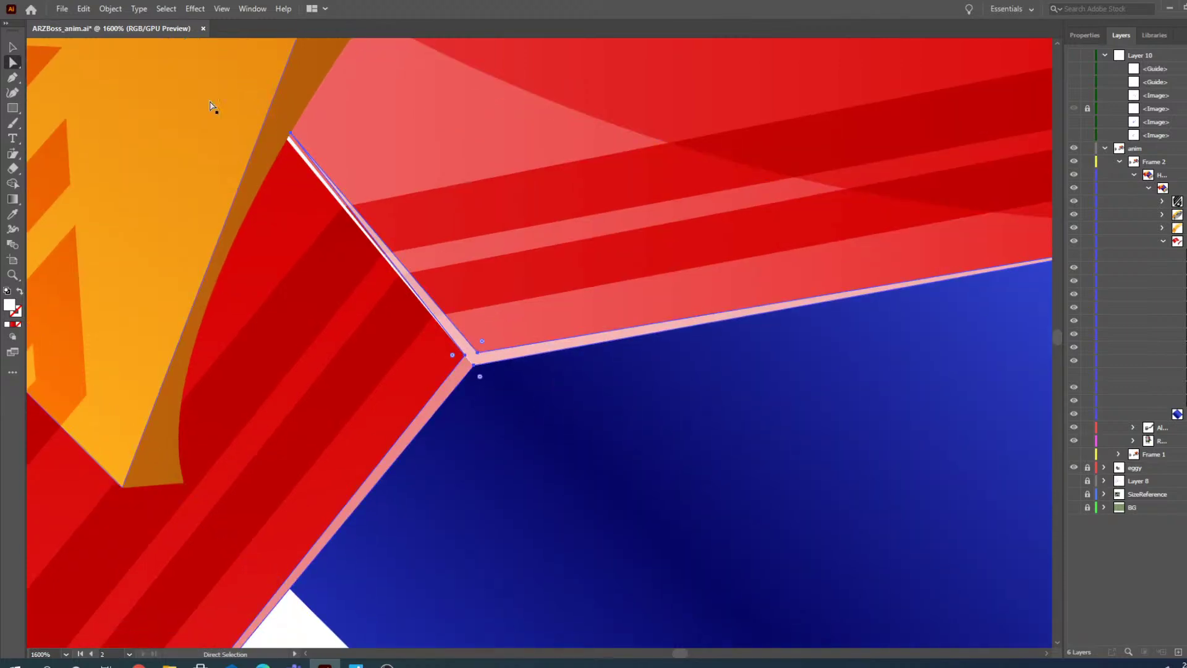
left_click_drag(289, 133, 251, 95)
key("ctrl+z")
left_click_drag(289, 133, 247, 86)
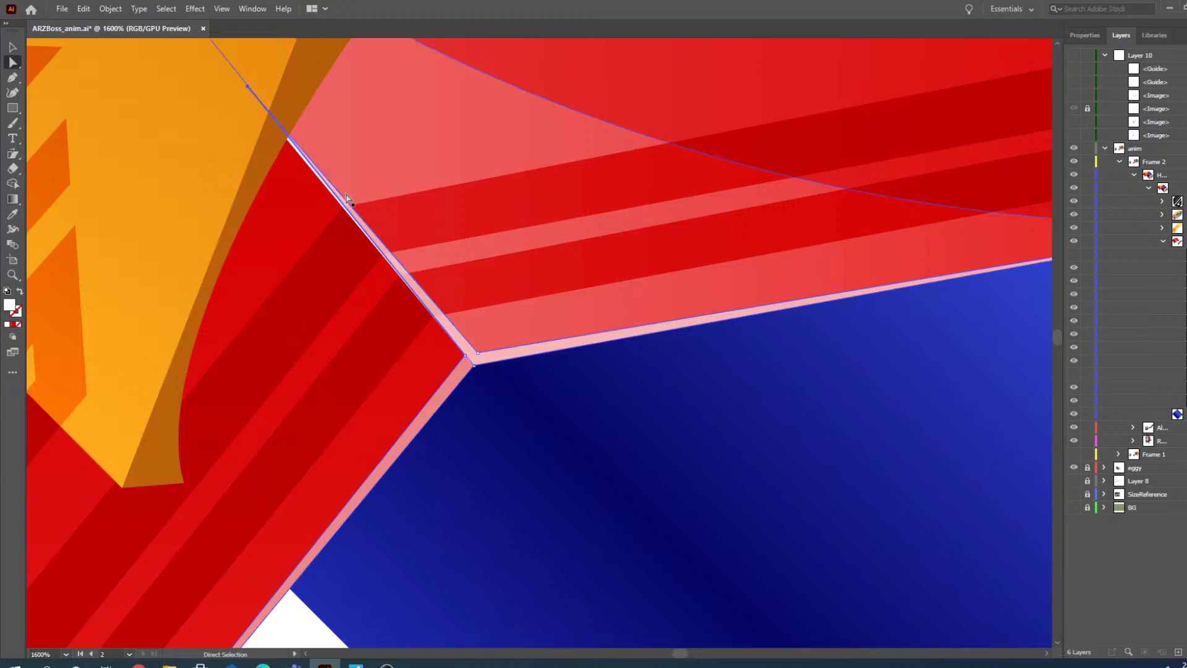
- Deselect the edge highlight, review the whole red block, and show the sketch over the hammer again
left_click(15, 274)
left_click(417, 276, "alt")
left_click(444, 279, "alt")
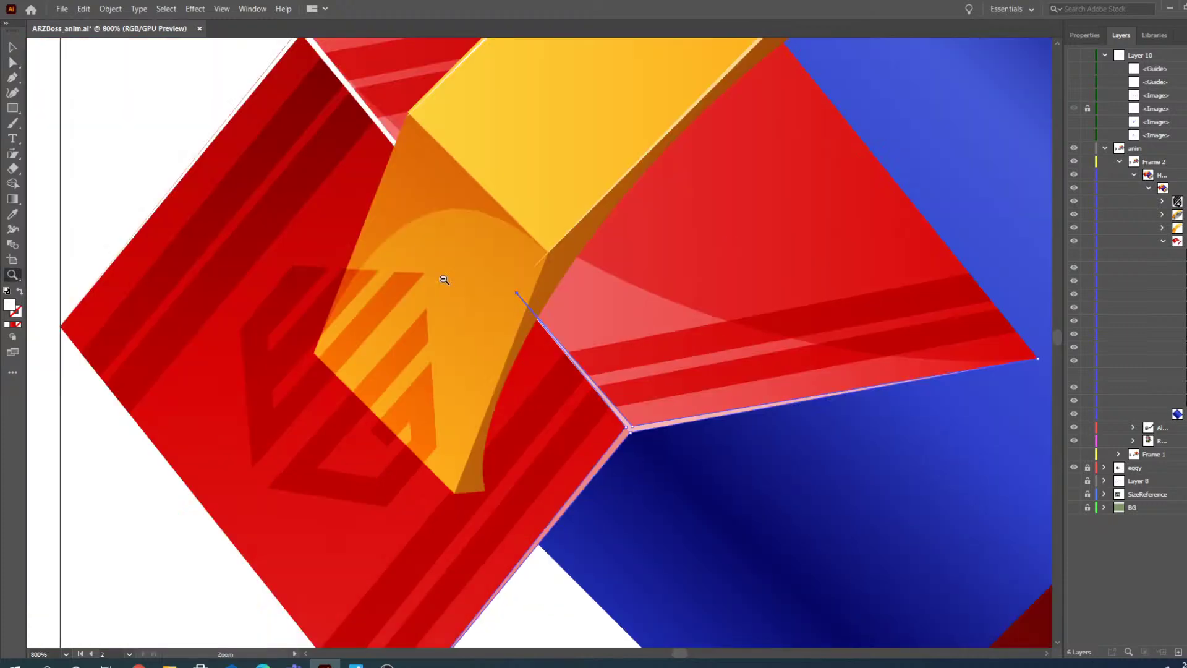
left_click(12, 46)
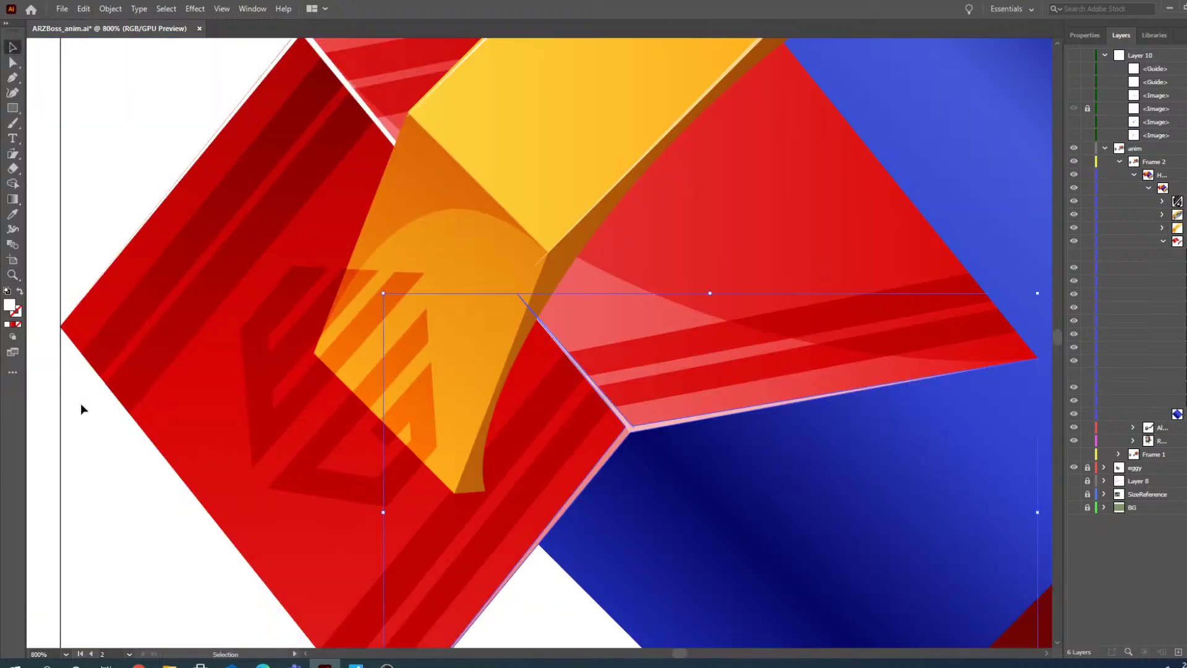
scroll(233, 360, "down", 2)
left_click(555, 277)
left_click(111, 133)
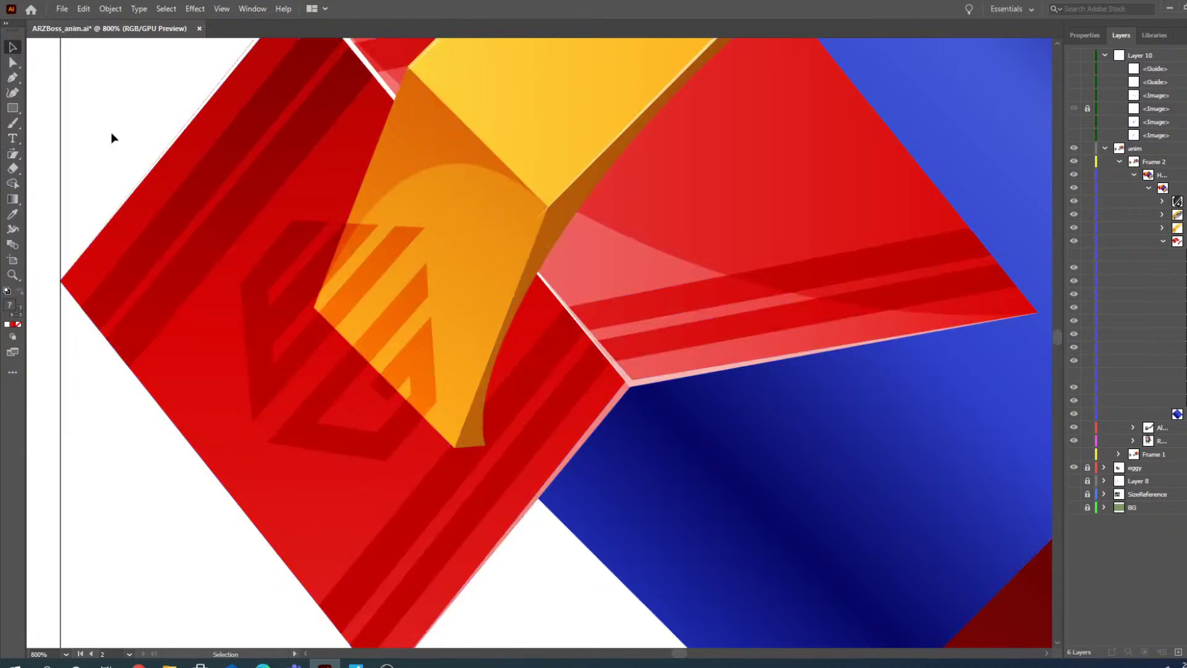
left_click(12, 274)
left_click(435, 294, "alt")
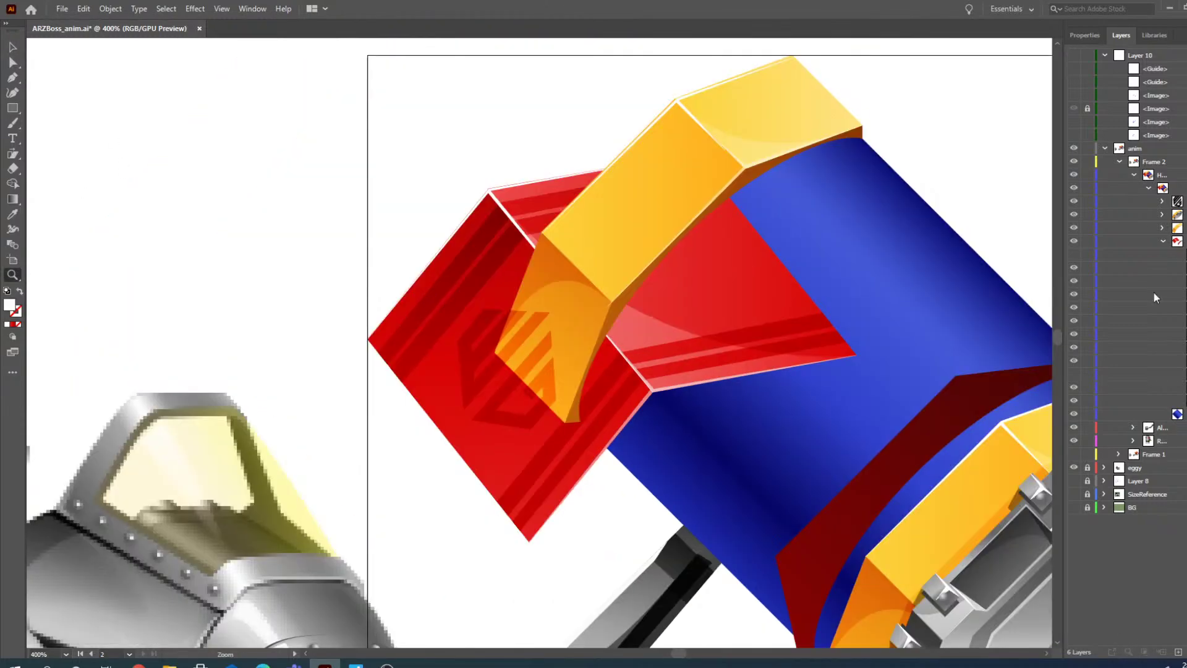
left_click(1074, 55)
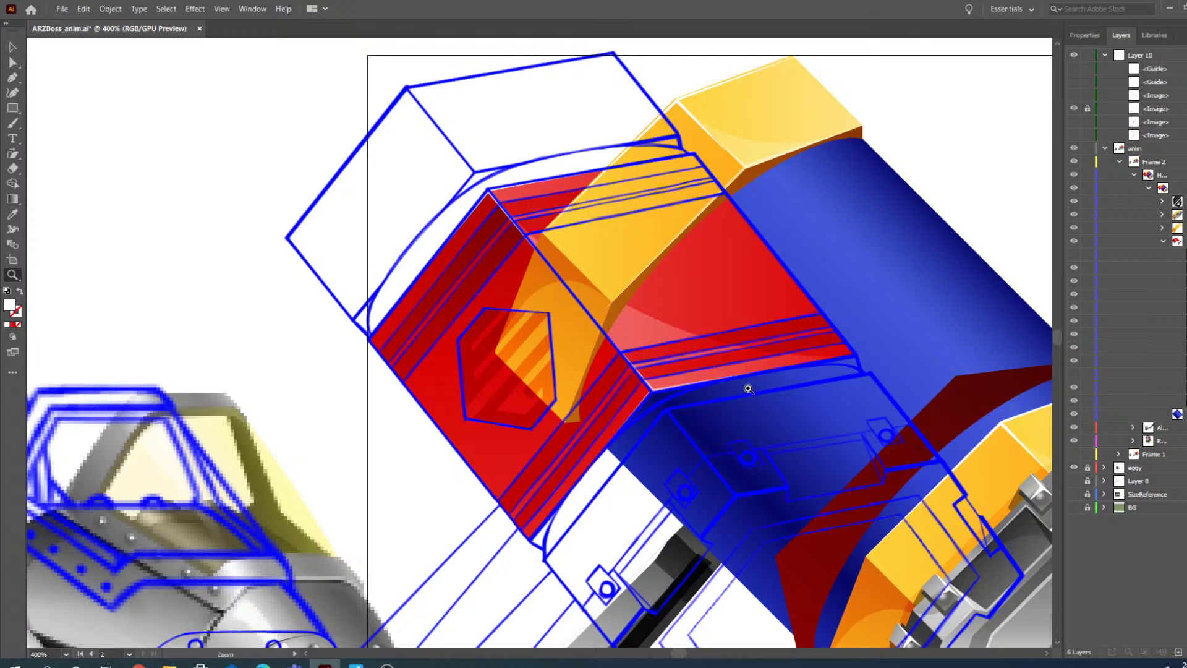
scroll(657, 254, "down", 2)
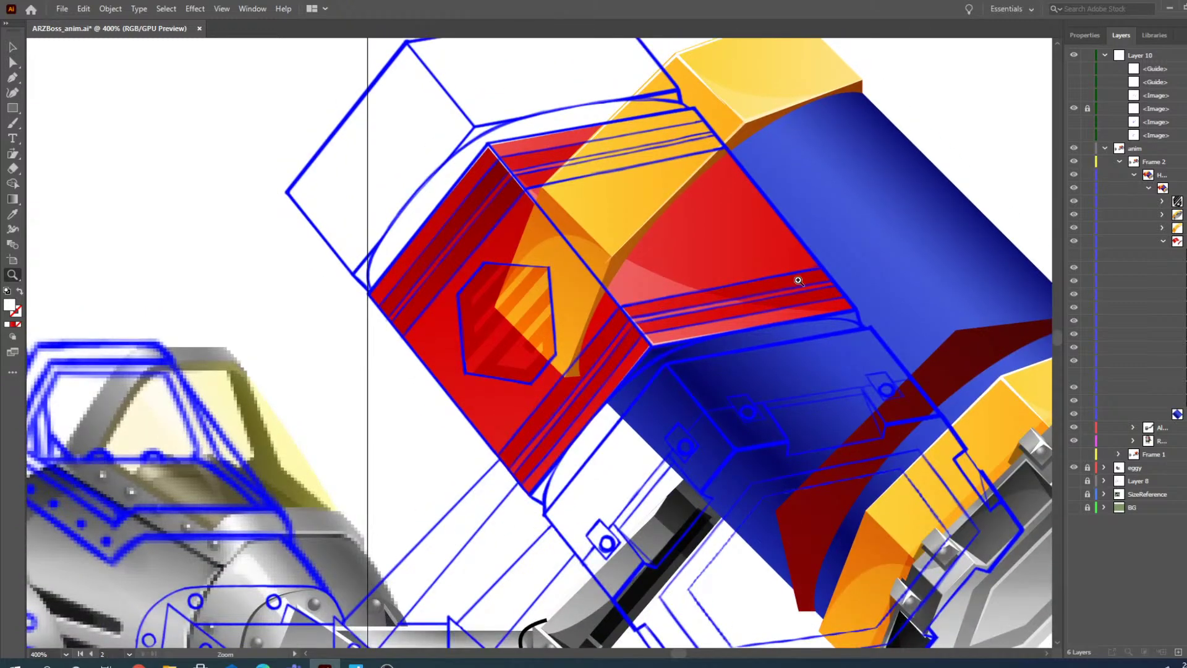
- Try to move the blue cylinder body back behind the red block to match the sketch
left_click(13, 50)
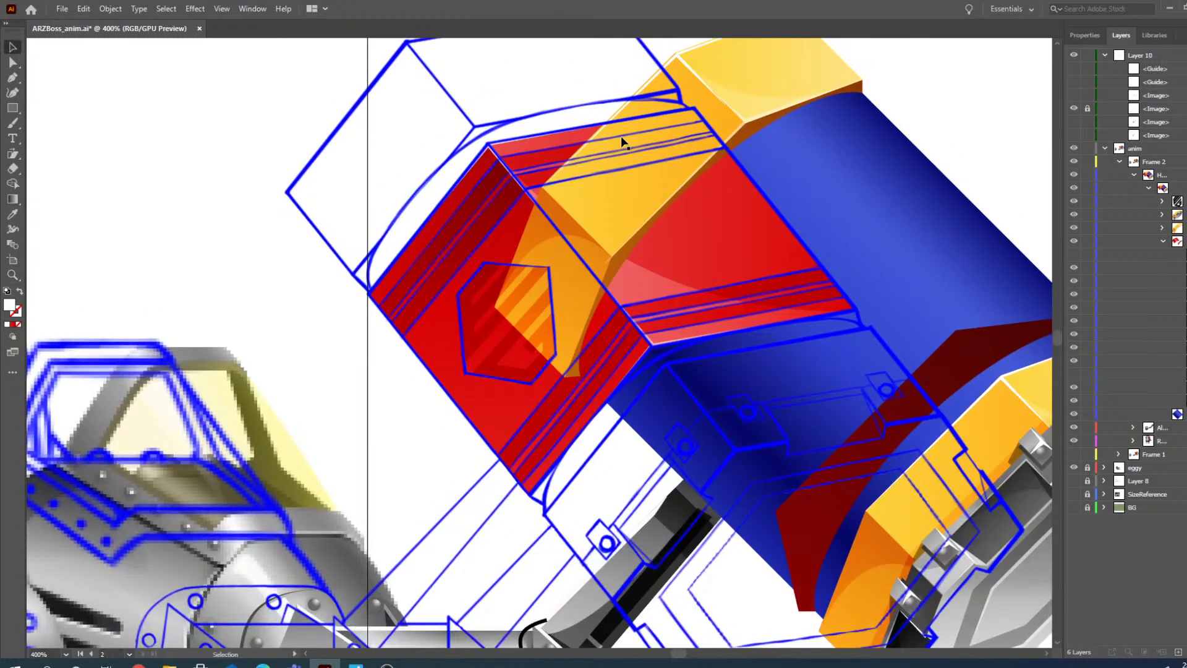
left_click(814, 146)
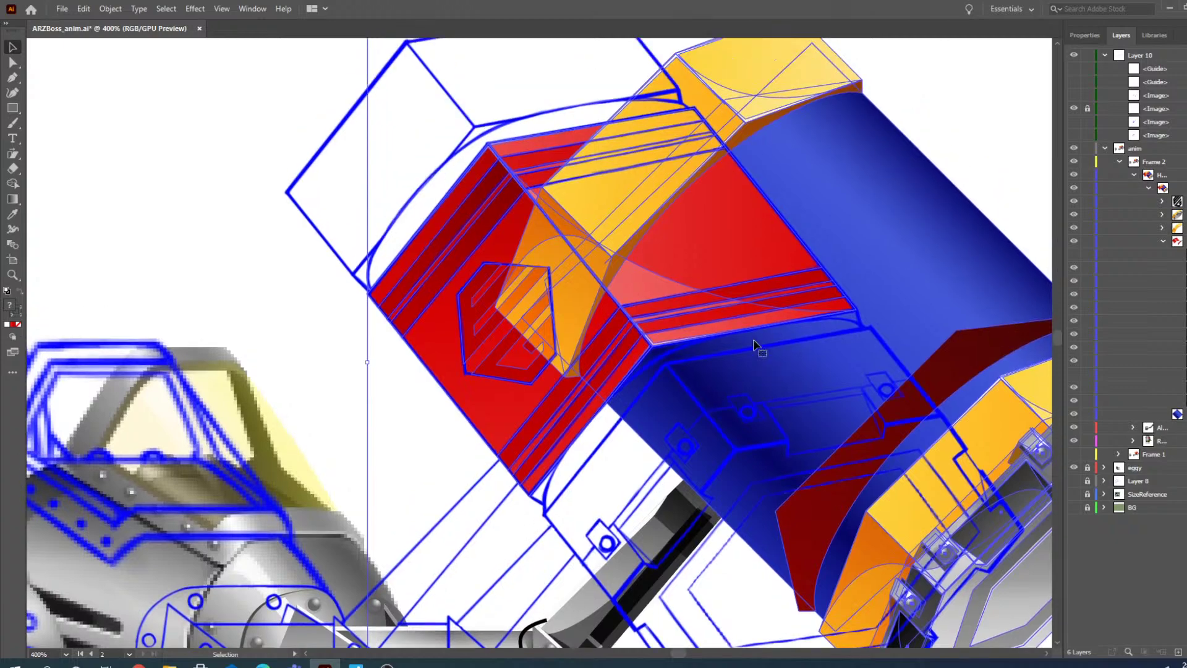
left_click_drag(674, 657, 675, 657)
left_click(12, 63)
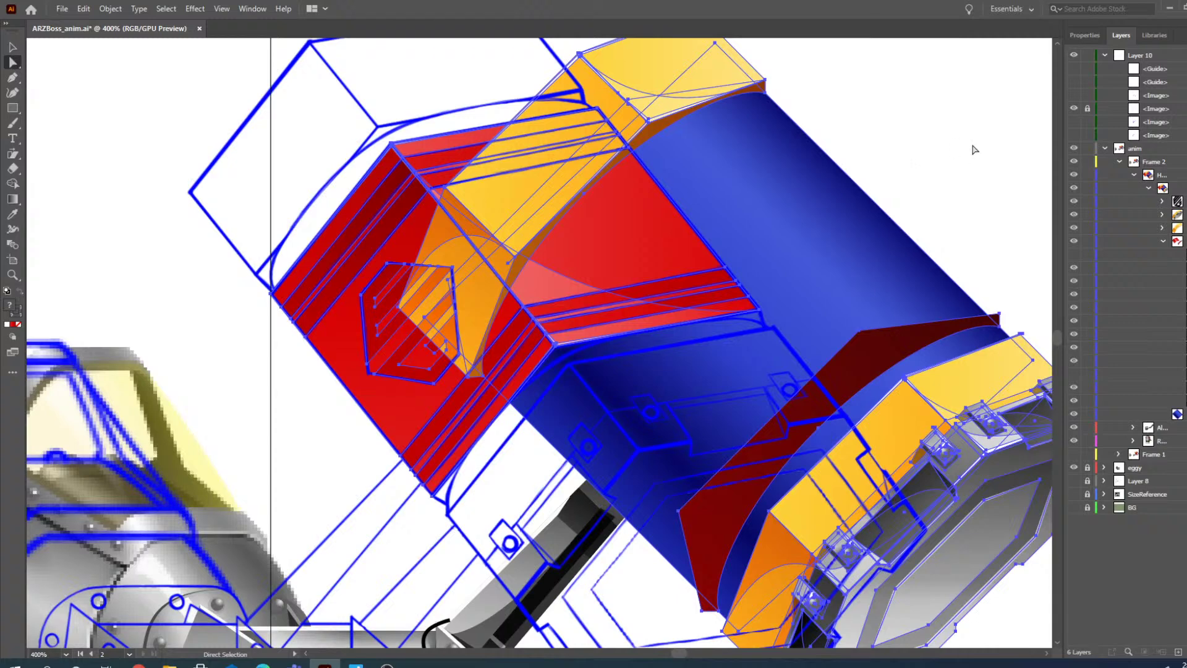
left_click(975, 149)
left_click_drag(808, 256, 590, 266)
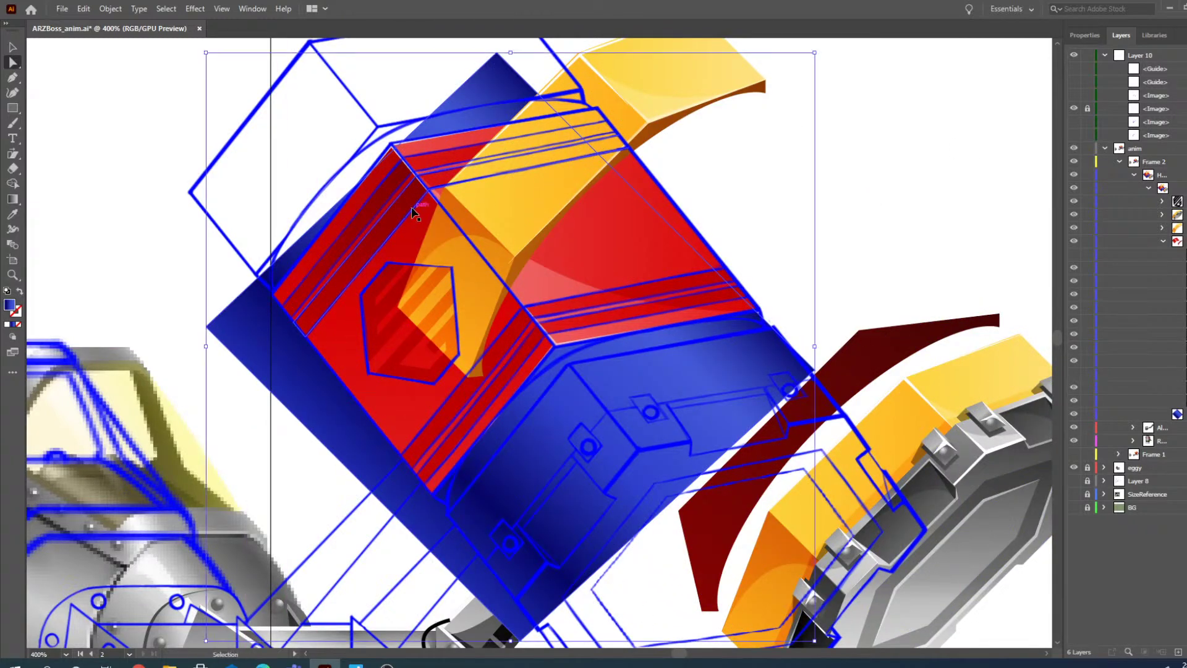
key("ctrl+z")
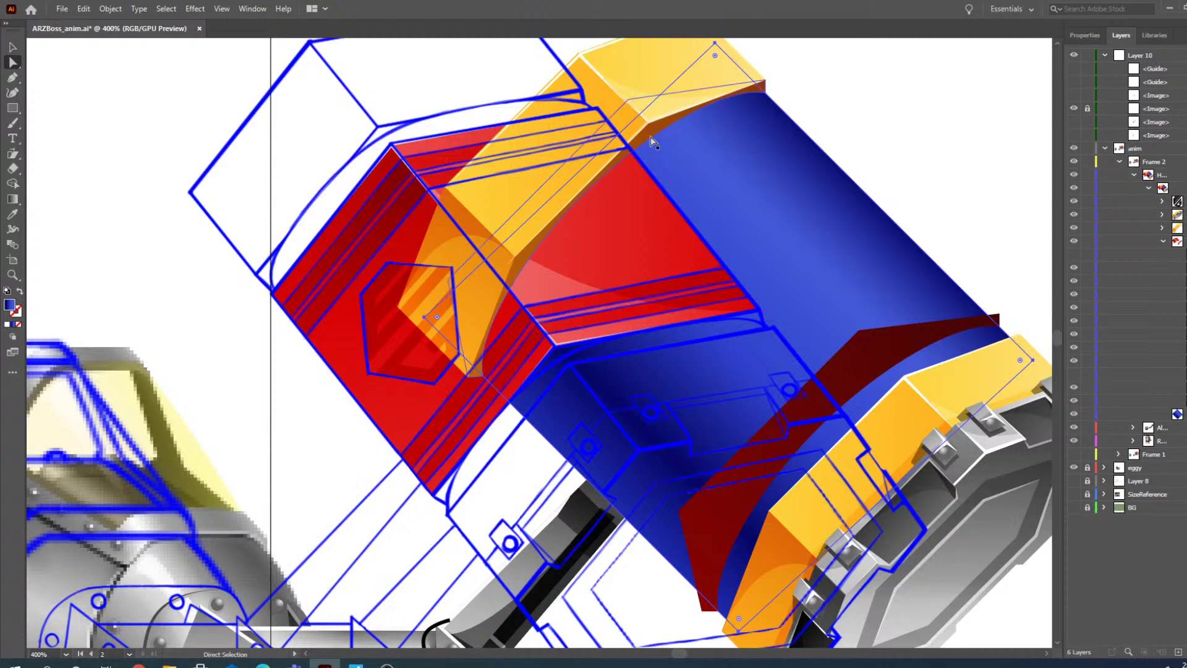
- Move the dark red shadow shape from beside the lower yellow ring up against the red block's lower edges
left_click(746, 511)
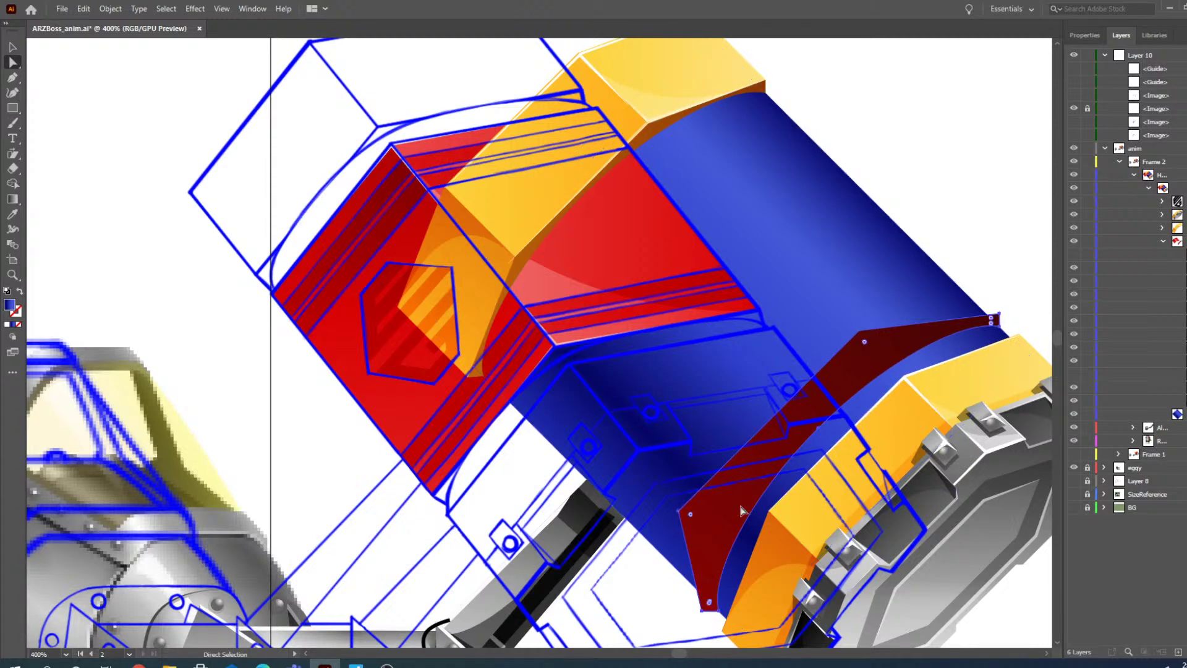
left_click_drag(737, 515, 493, 493)
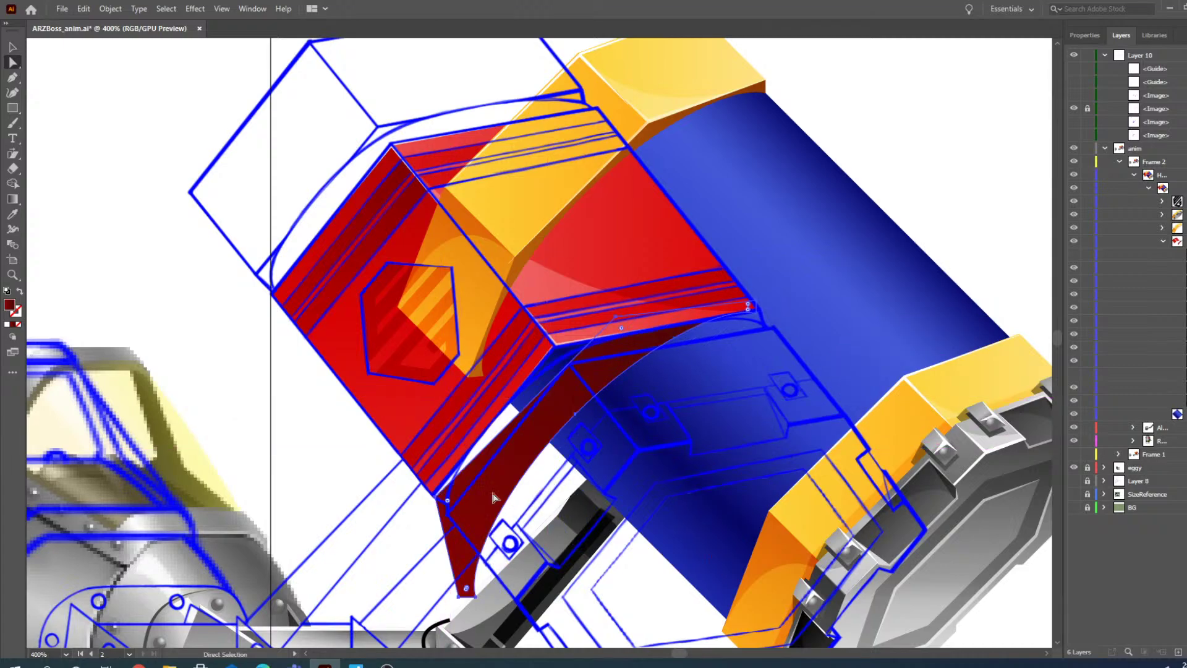
left_click(12, 275)
left_click(585, 450)
left_click(392, 415)
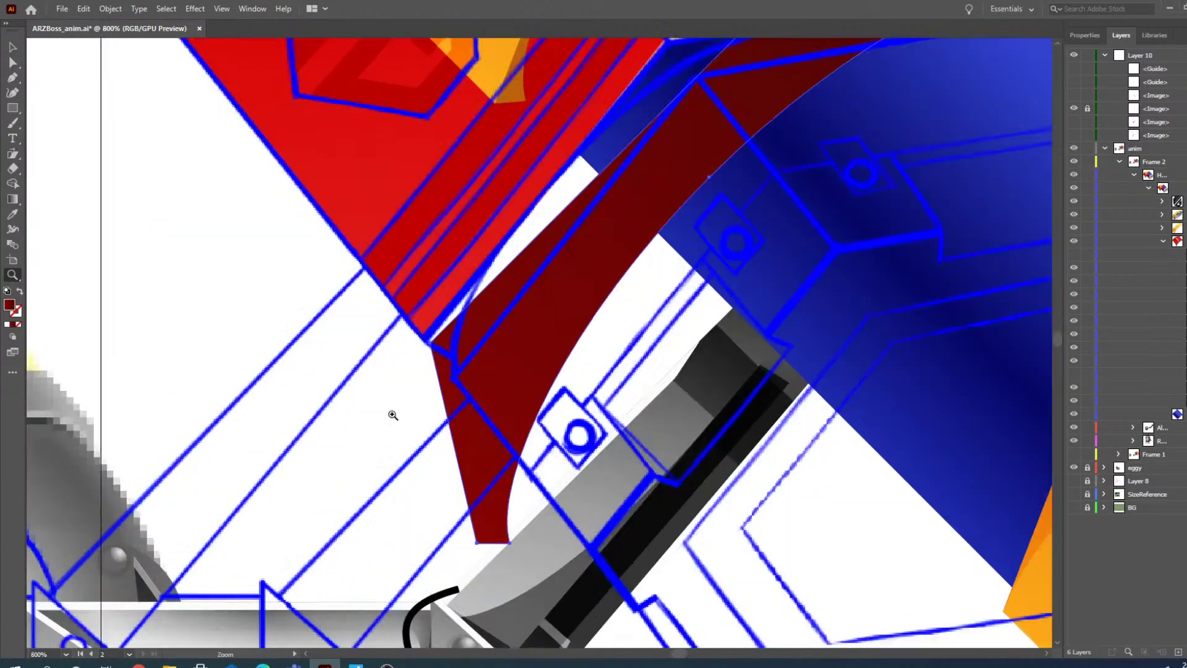
left_click(605, 297, "alt")
left_click(538, 337)
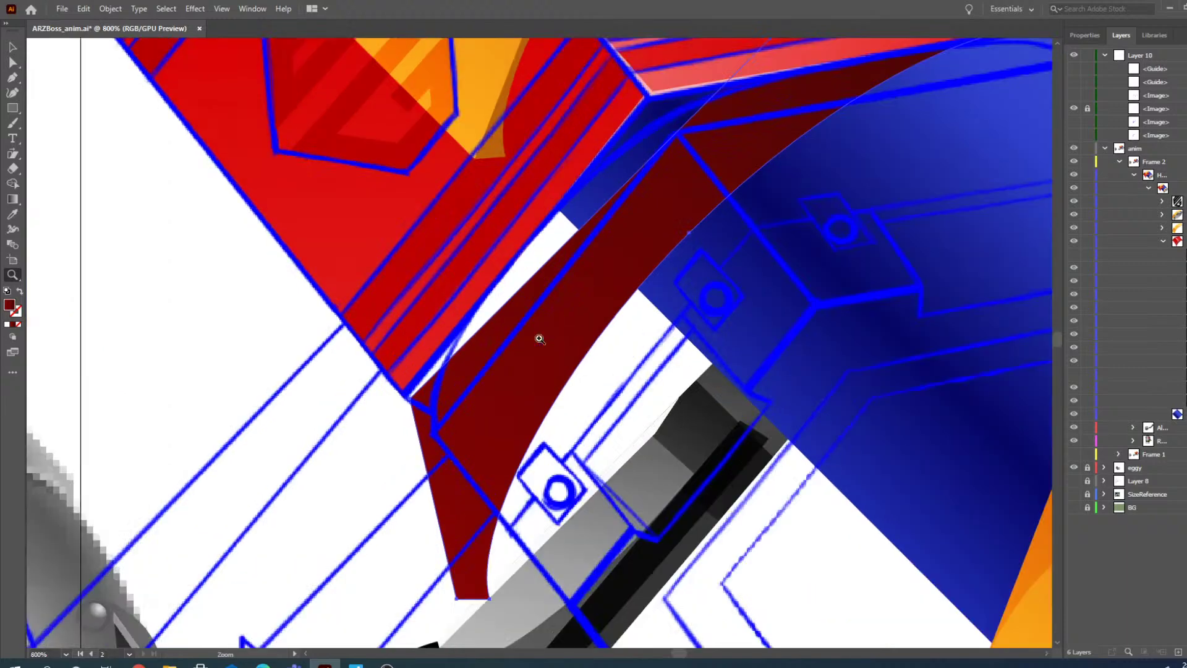
- Snap the dark red shadow's left corner anchor to the red block's lowest corner and delete its extra bottom-left anchor
left_click(587, 351)
scroll(358, 412, "down", 2)
scroll(395, 403, "up", 2)
left_click(11, 63)
mouse_move(268, 426)
left_mouse_down()
mouse_move(263, 407)
mouse_move(258, 422)
left_mouse_up()
scroll(306, 451, "down", 5)
left_click_drag(338, 588, 249, 450)
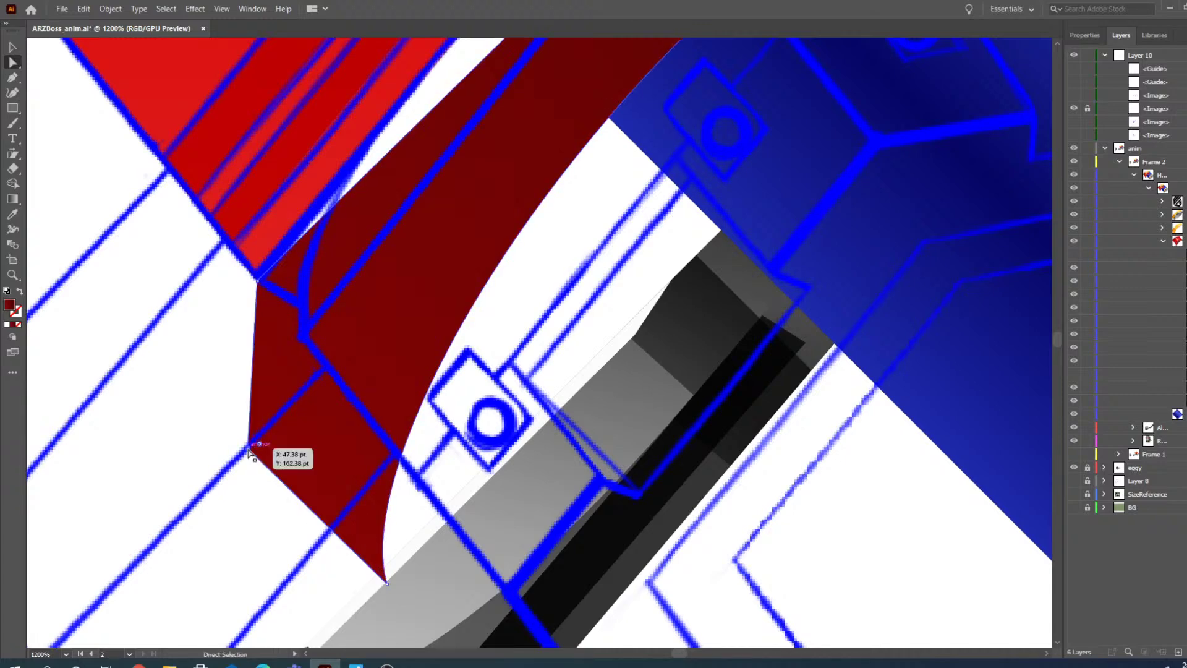
key("Delete")
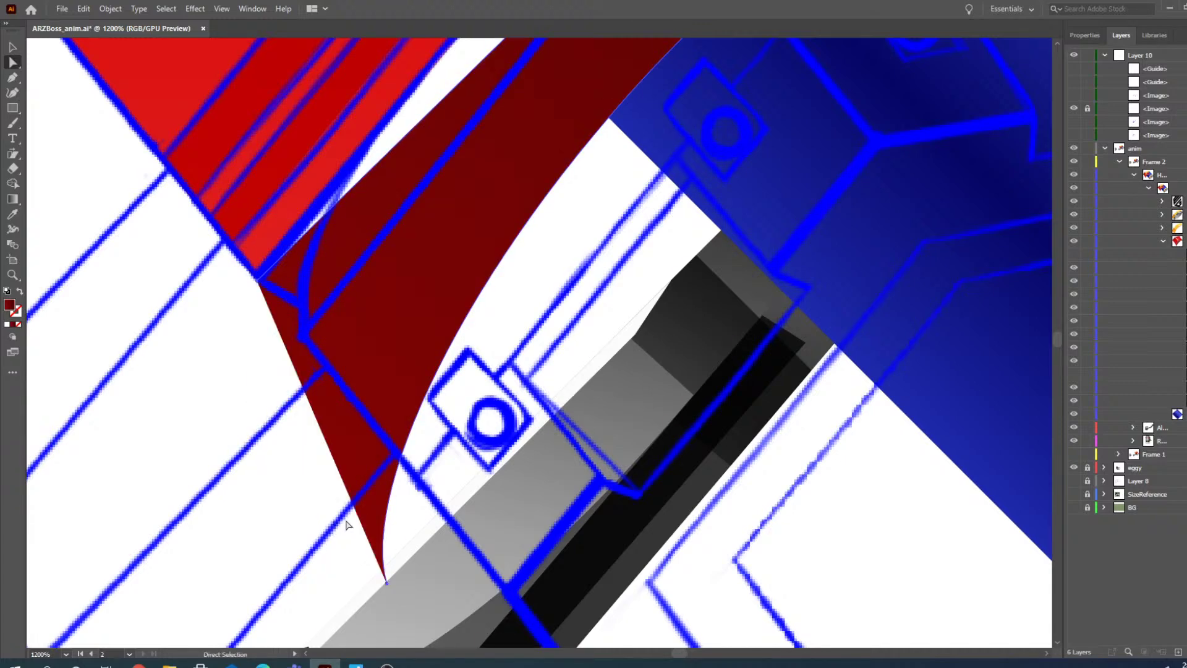
- Move the shadow's remaining bottom tip anchor up to the sketch's line junction just below the red block's lowest corner
left_click_drag(387, 582, 296, 322)
key("ctrl+z")
left_click_drag(387, 582, 309, 317)
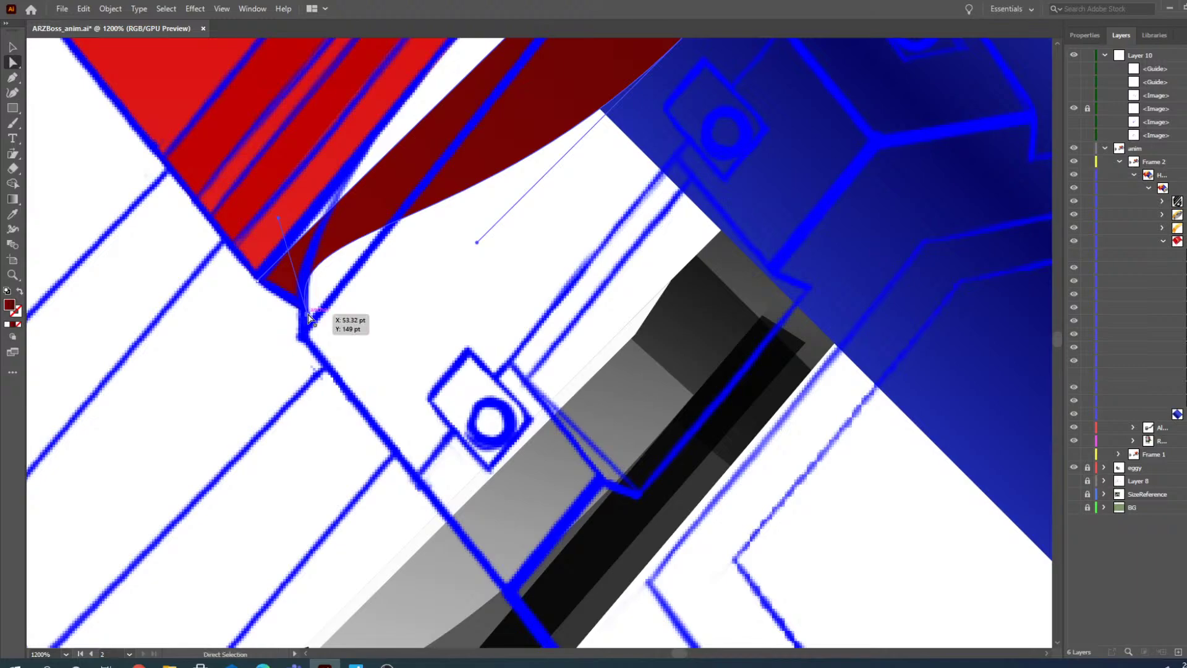
- Move the shadow's upper corner anchor to the red block's front corner where the two lower edges meet
scroll(379, 536, "up", 10)
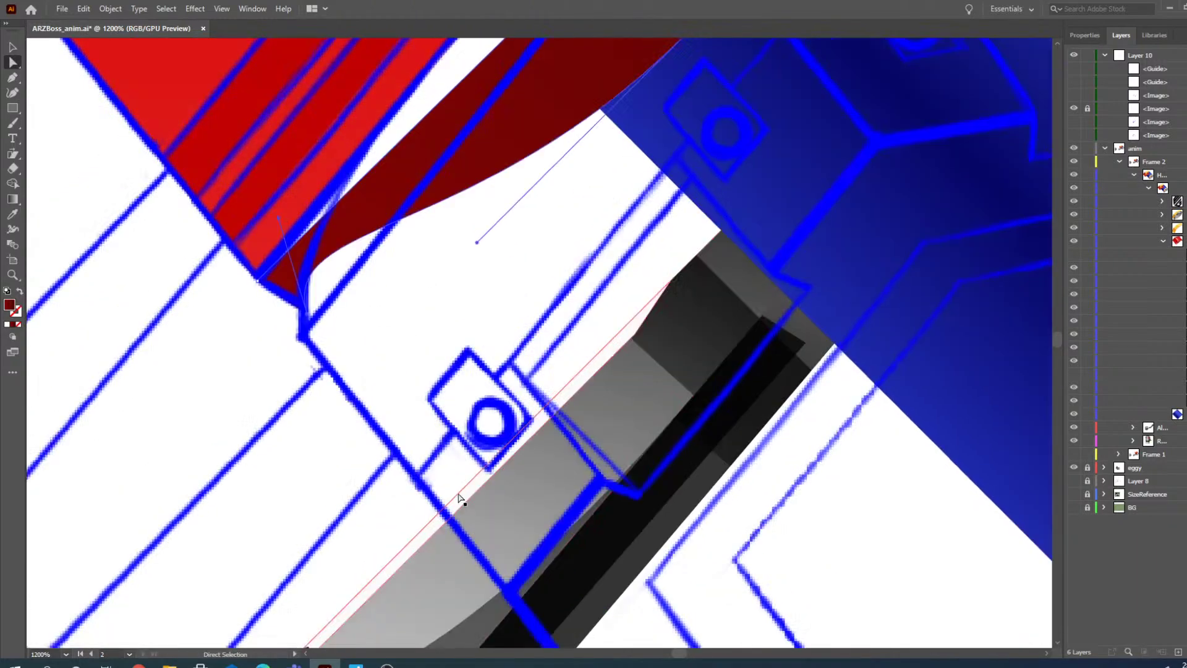
scroll(575, 509, "up", 2)
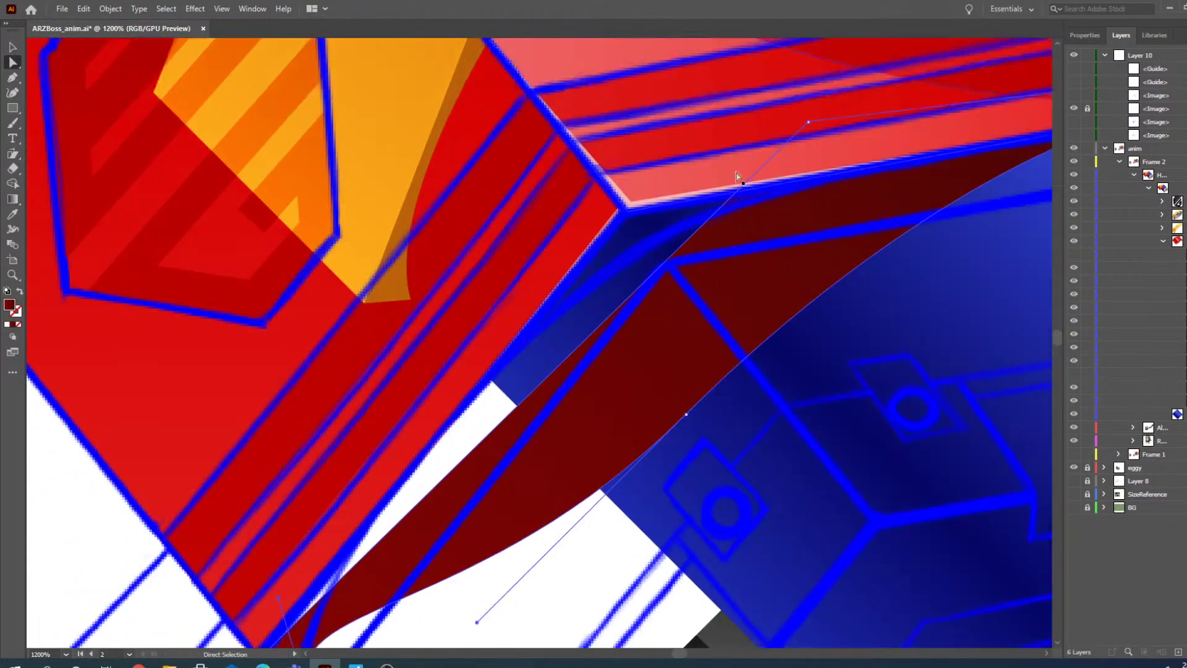
left_click_drag(805, 121, 633, 221)
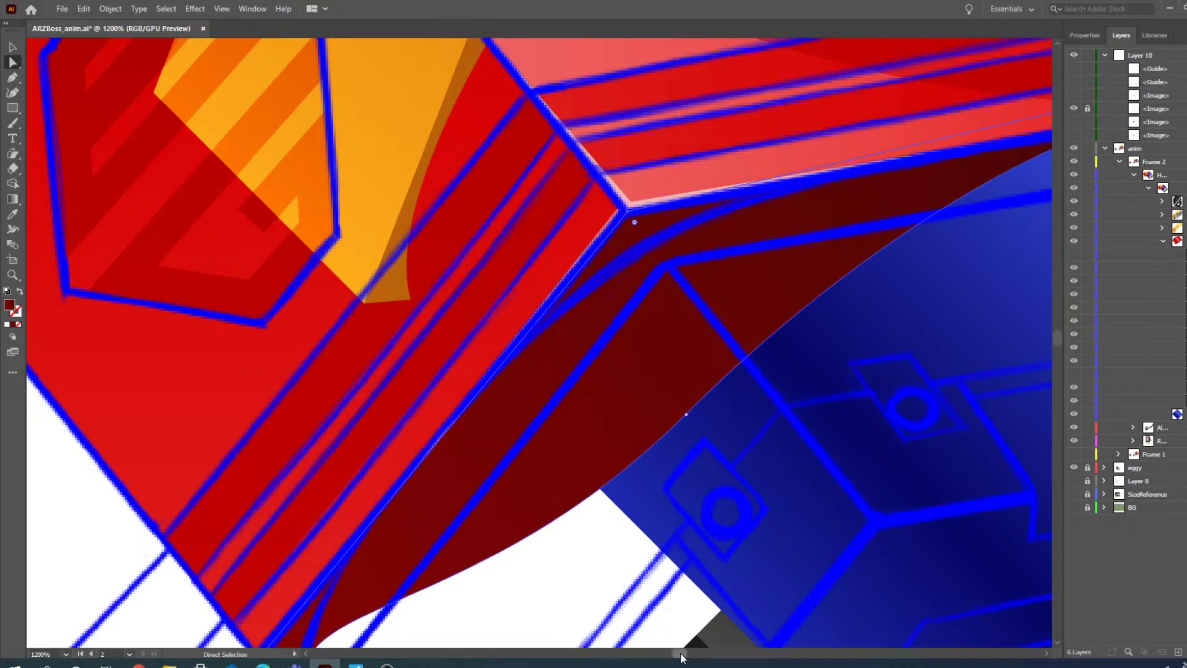
- Fit the two anchors at the shadow's right end to the red block's right corner and the sketch's point just below it
left_click_drag(680, 652, 683, 651)
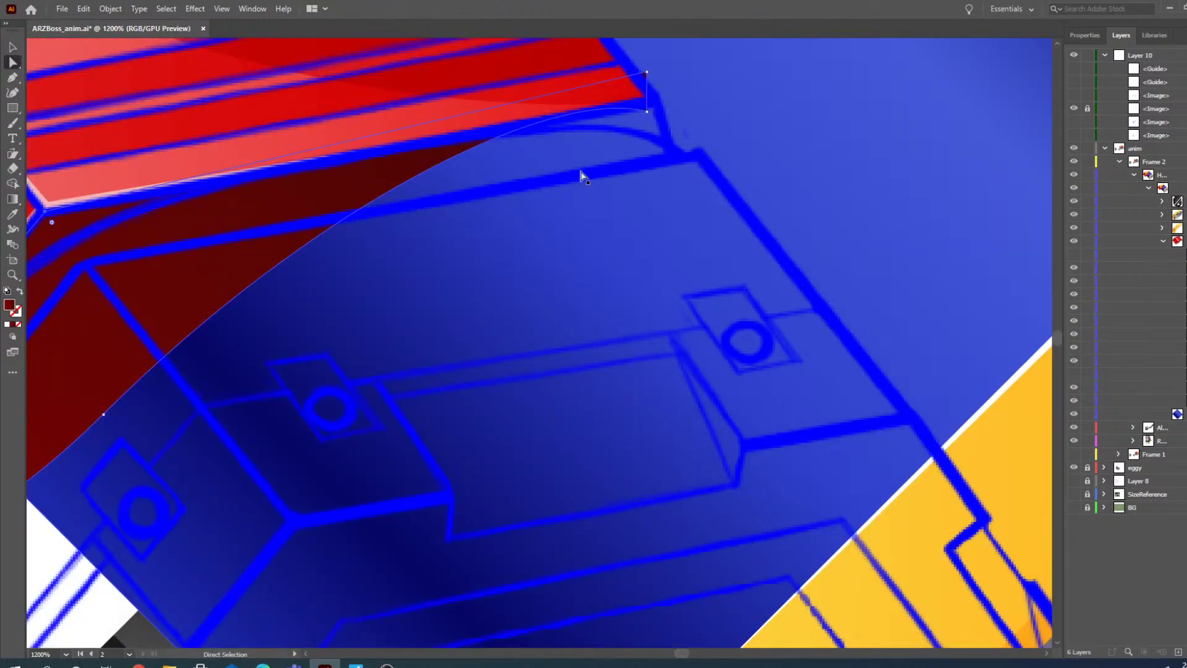
left_click(647, 73)
left_click_drag(648, 114, 675, 163)
left_click_drag(646, 72, 657, 102)
scroll(539, 341, "down", 3)
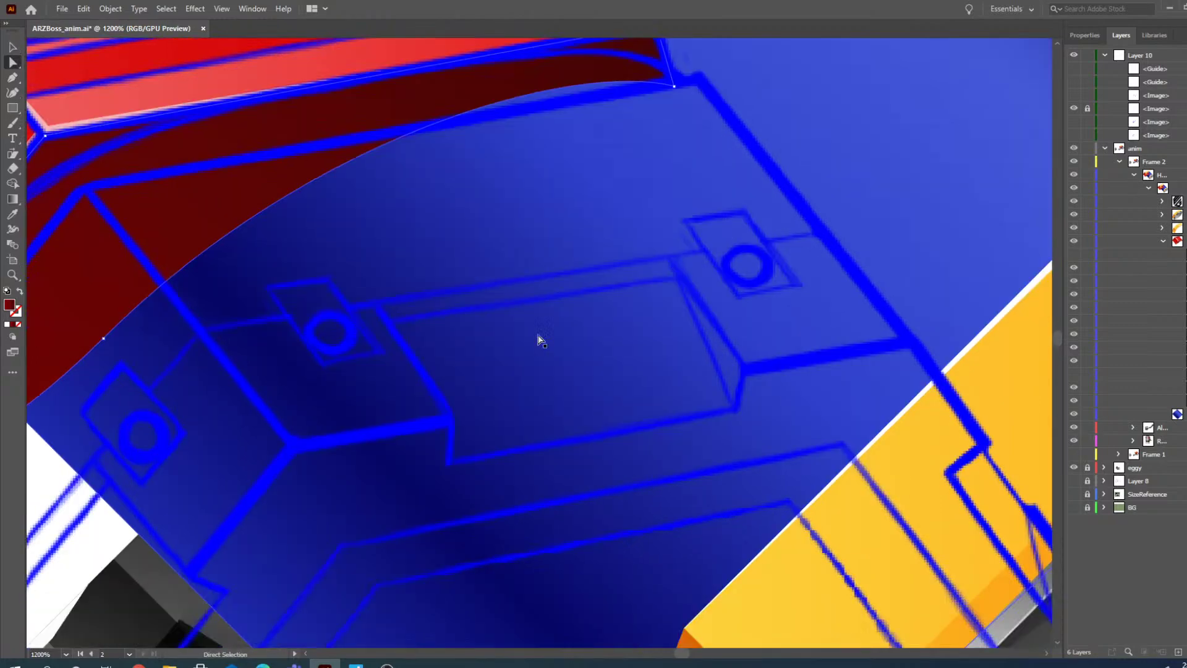
- Move the shadow's middle curve anchor up to the sketched arc below the block's front corner and shorten its lower direction handle
left_click_drag(683, 655, 681, 655)
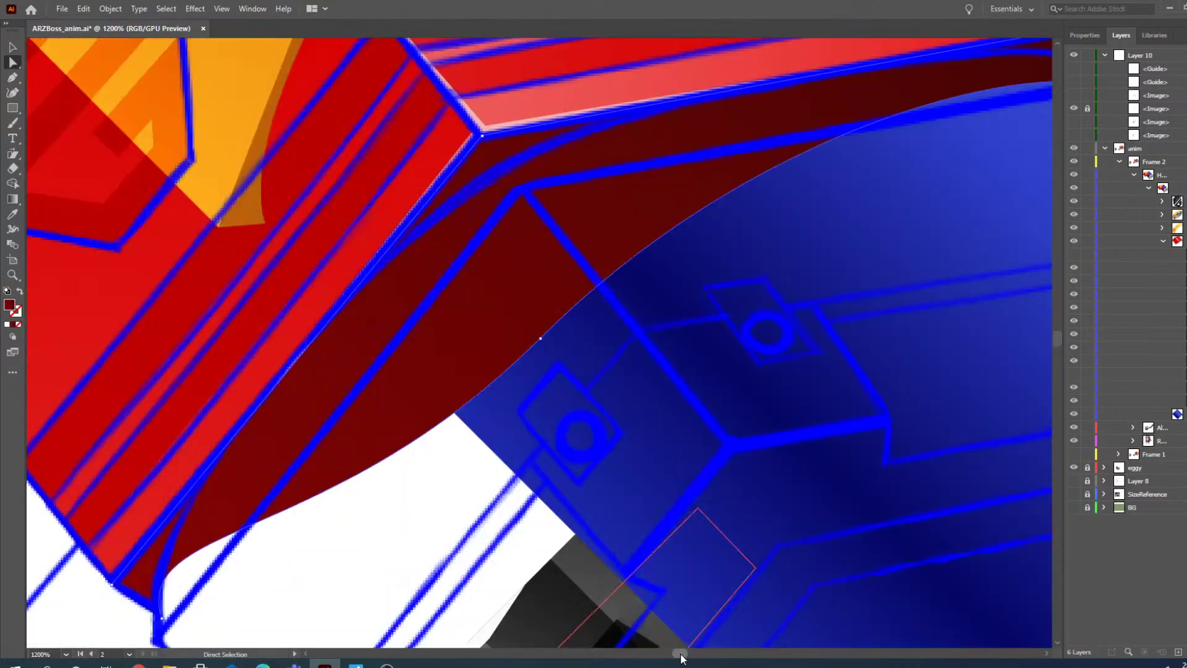
left_click(541, 339)
left_click_drag(540, 339, 493, 180)
scroll(505, 331, "down", 1)
scroll(506, 331, "up", 3)
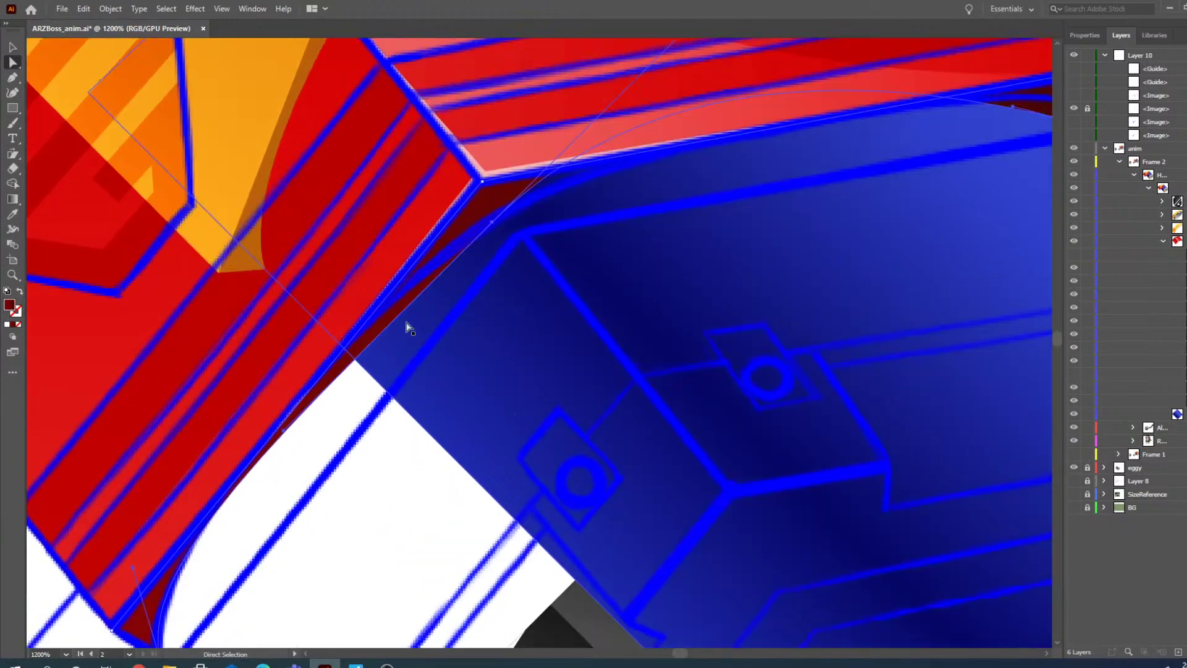
scroll(377, 349, "down", 3)
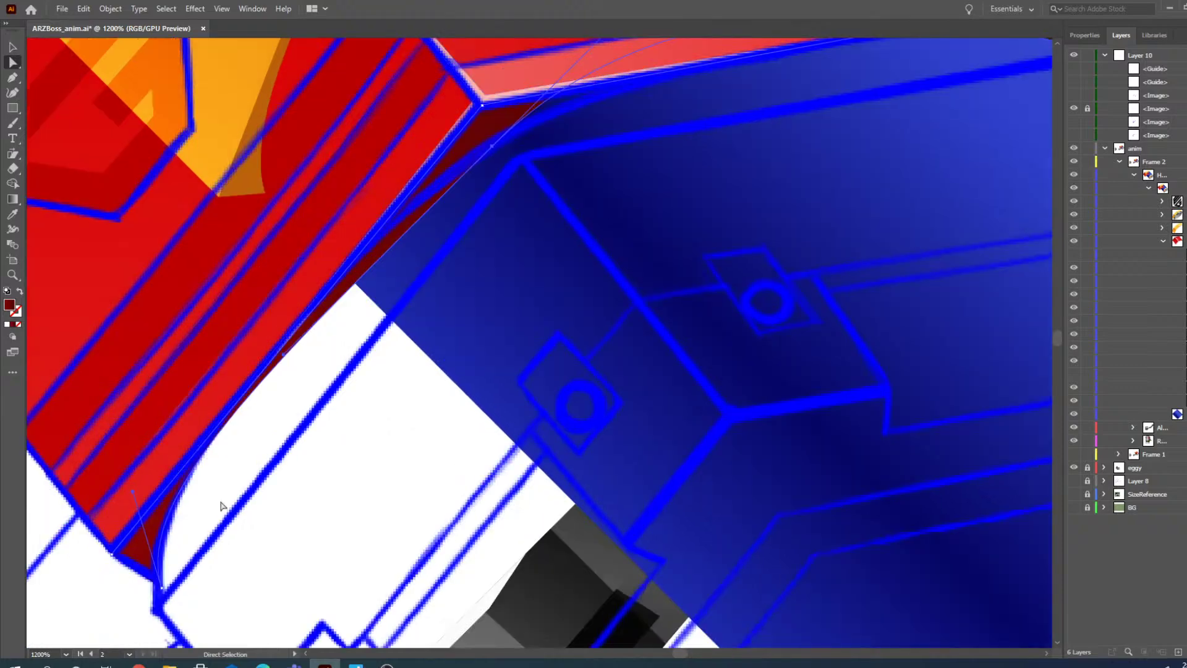
left_click_drag(285, 355, 373, 223)
scroll(345, 432, "up", 3)
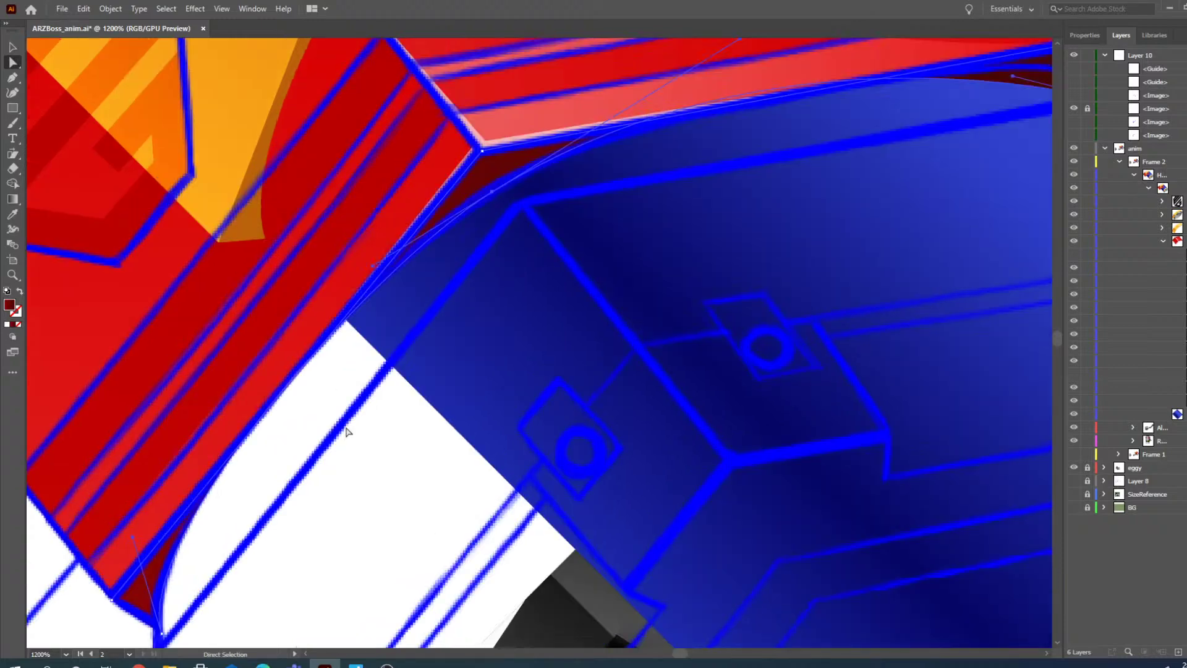
- Adjust the direction handles of the shadow's right-hand curve so its lower edge follows the sketched arc under the block
left_click_drag(683, 654, 684, 642)
left_click_drag(869, 155, 924, 135)
key("ctrl+z")
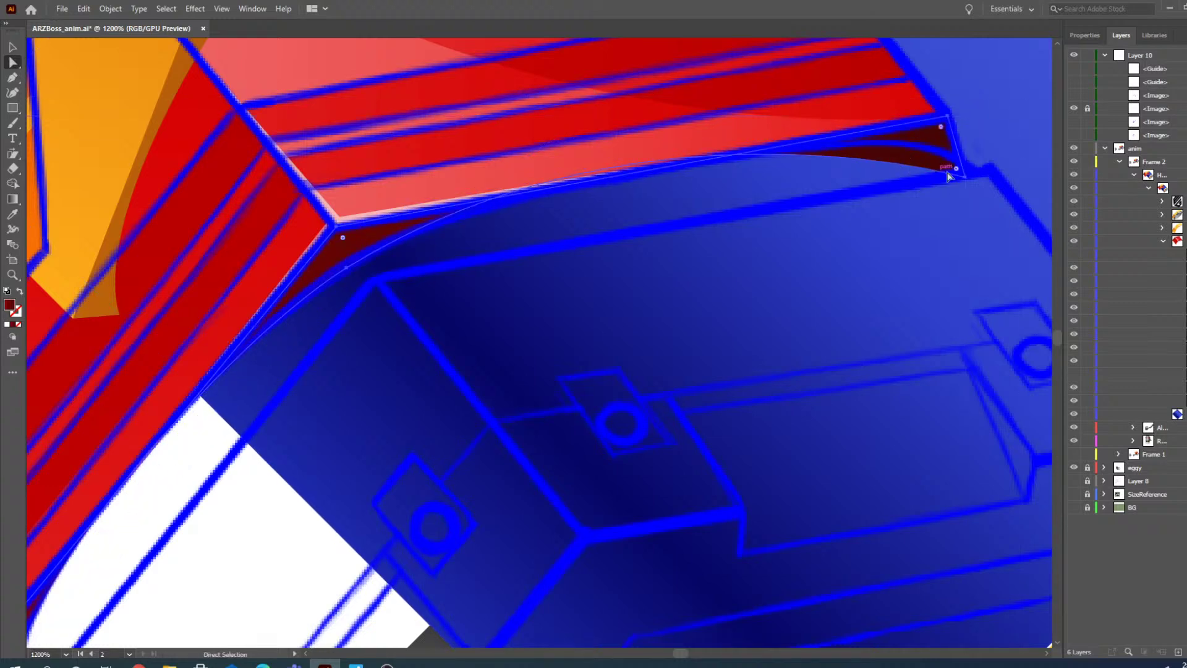
left_click_drag(868, 157, 948, 115)
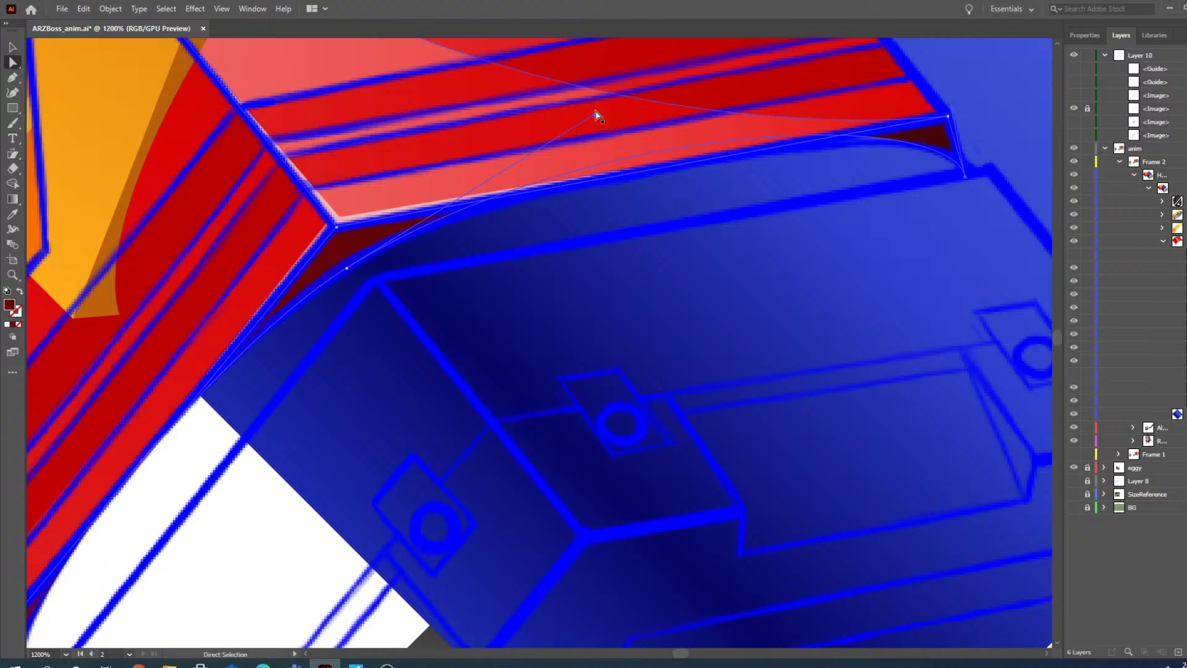
left_click_drag(592, 114, 511, 165)
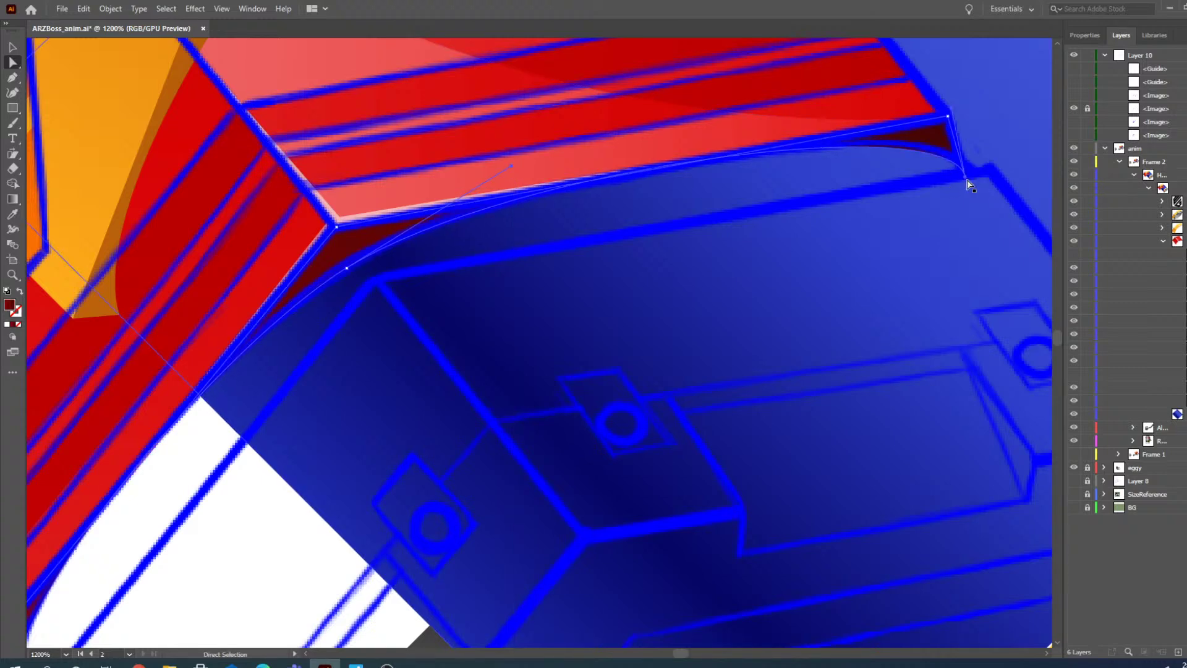
left_click(953, 111)
left_click(956, 102)
left_click(951, 111)
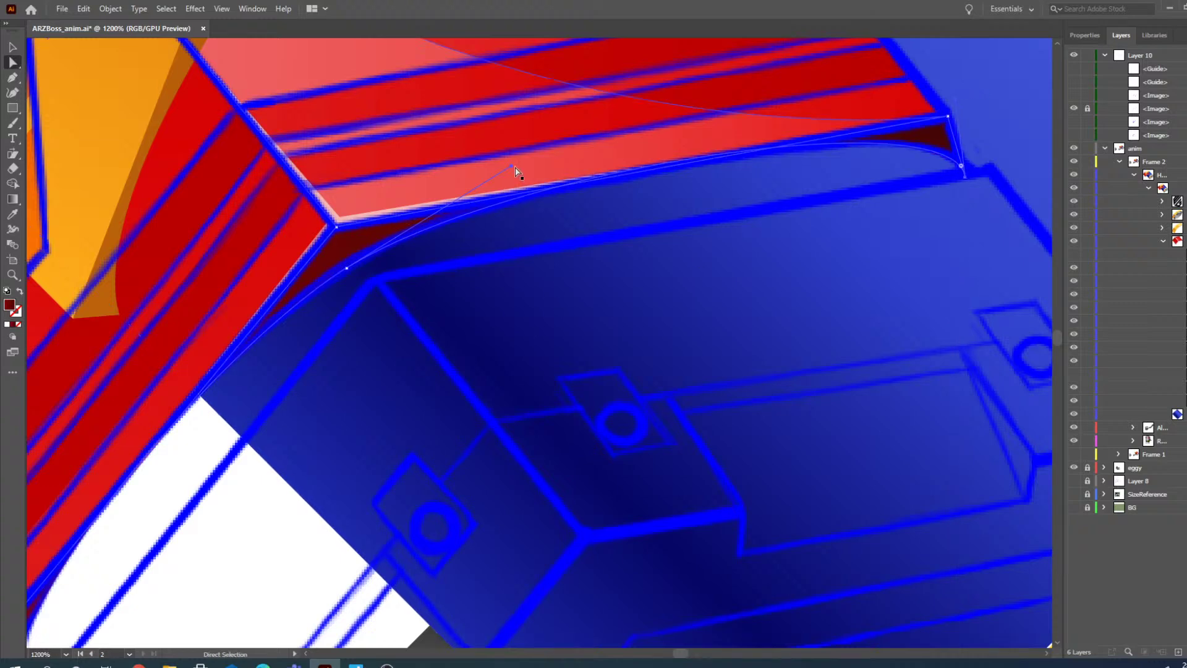
left_click_drag(510, 165, 486, 187)
- Fine-tune the middle anchor's lower handle along the shadow's left-hand curve and deselect the shadow shape
scroll(379, 289, "down", 2)
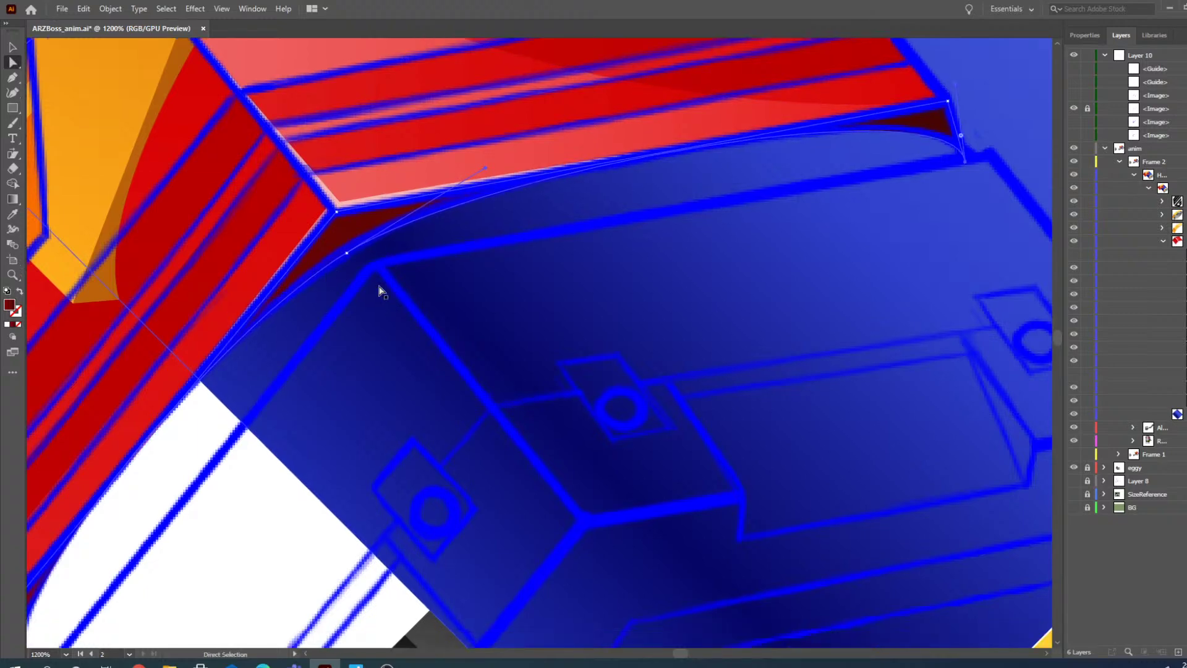
scroll(299, 396, "down", 2)
left_click_drag(685, 657, 683, 657)
left_click(598, 590)
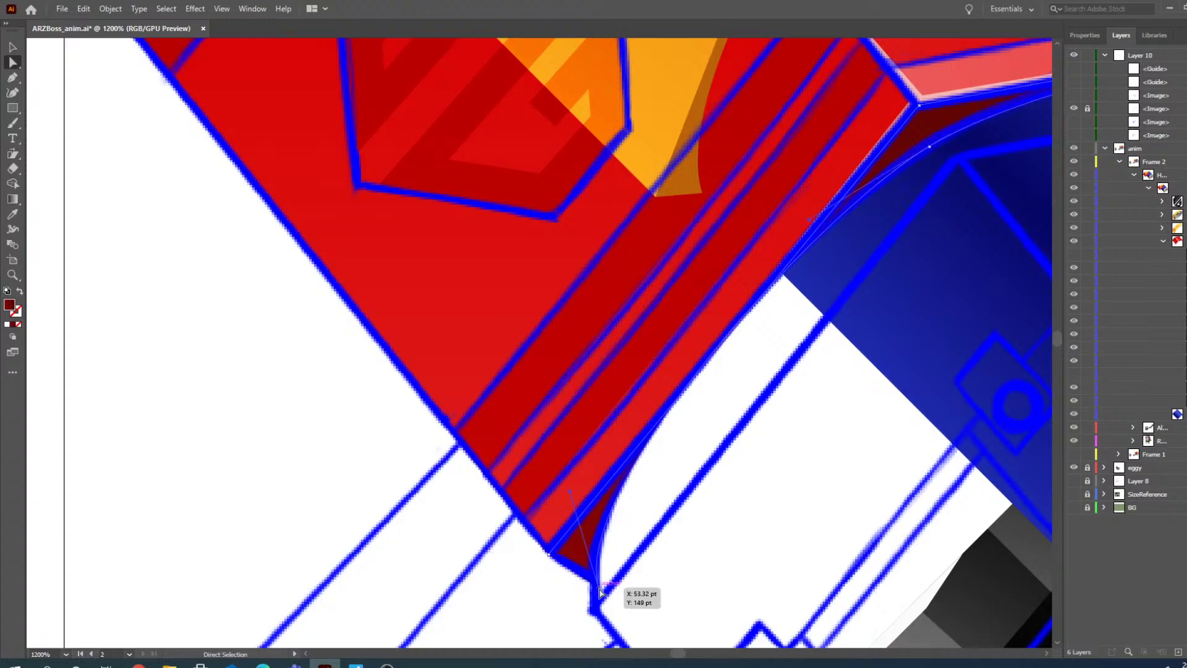
left_click_drag(809, 224, 815, 220)
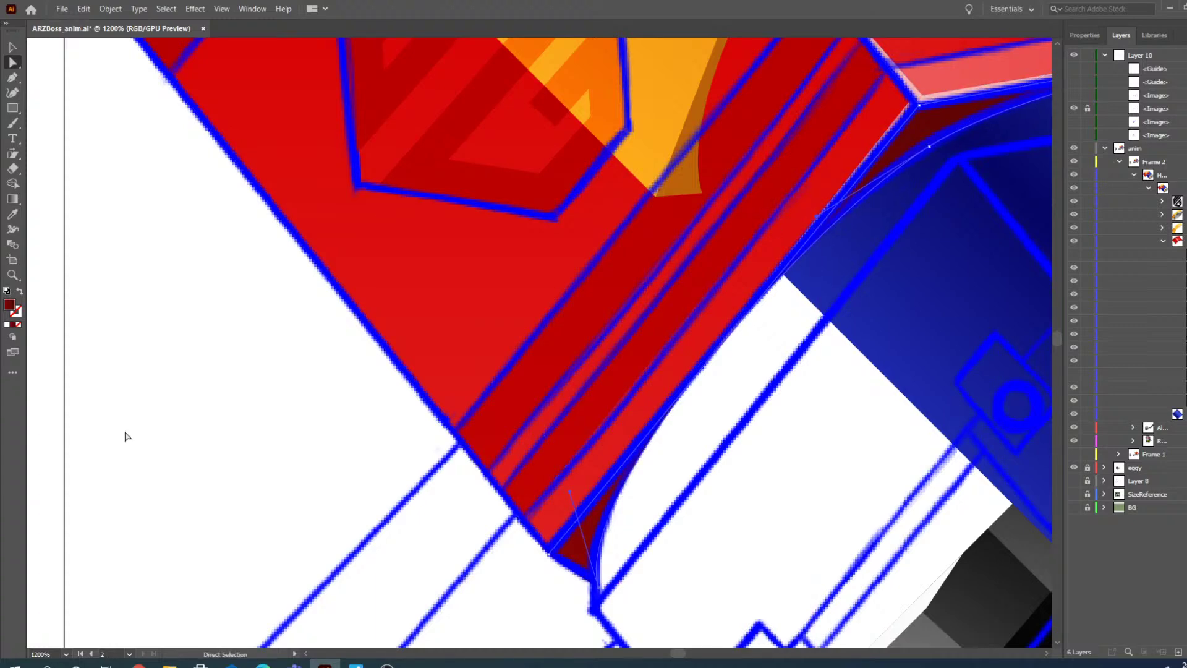
left_click(11, 275)
left_click(525, 309, "alt")
left_click(776, 321, "alt")
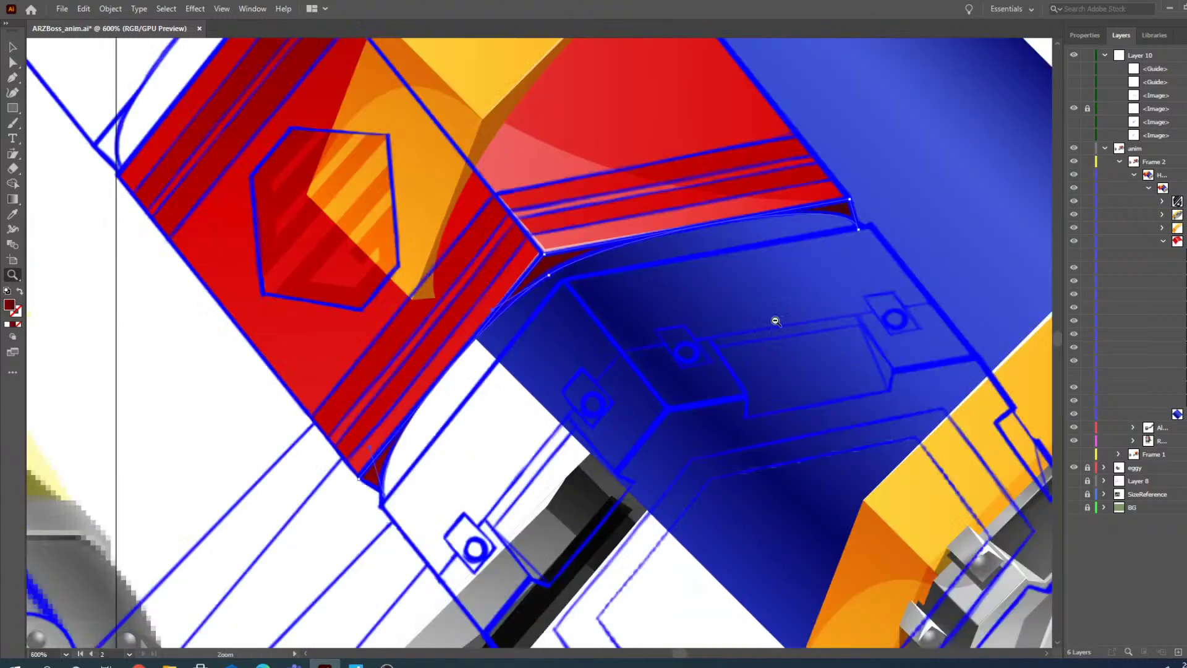
key("v")
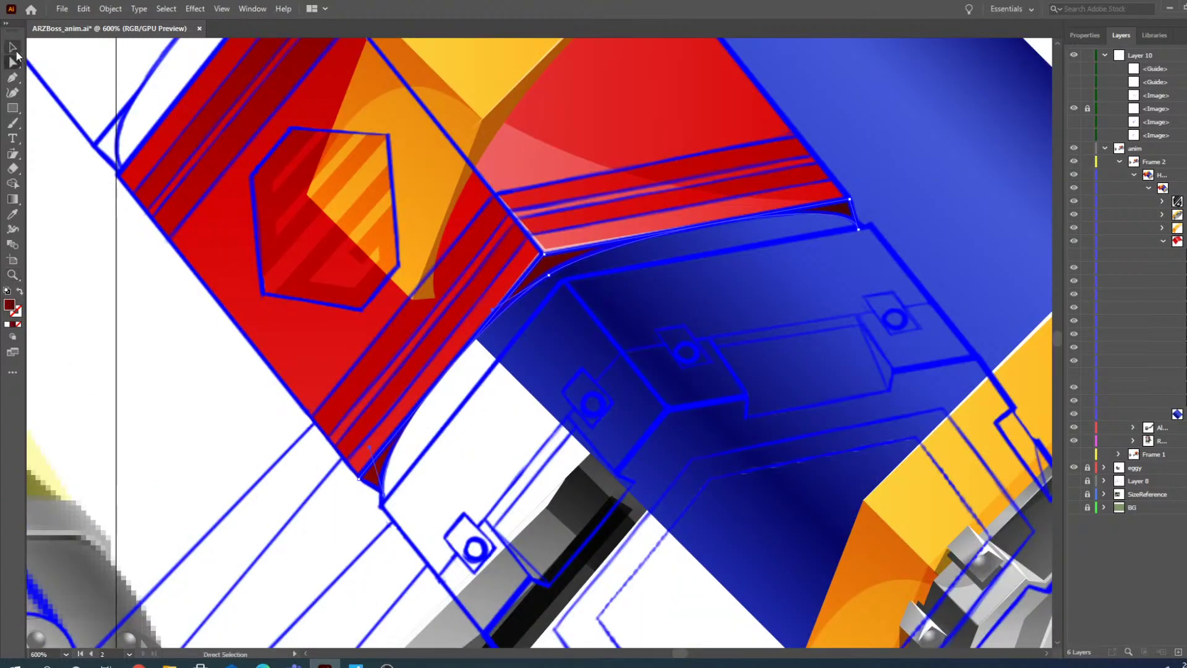
left_click(259, 483)
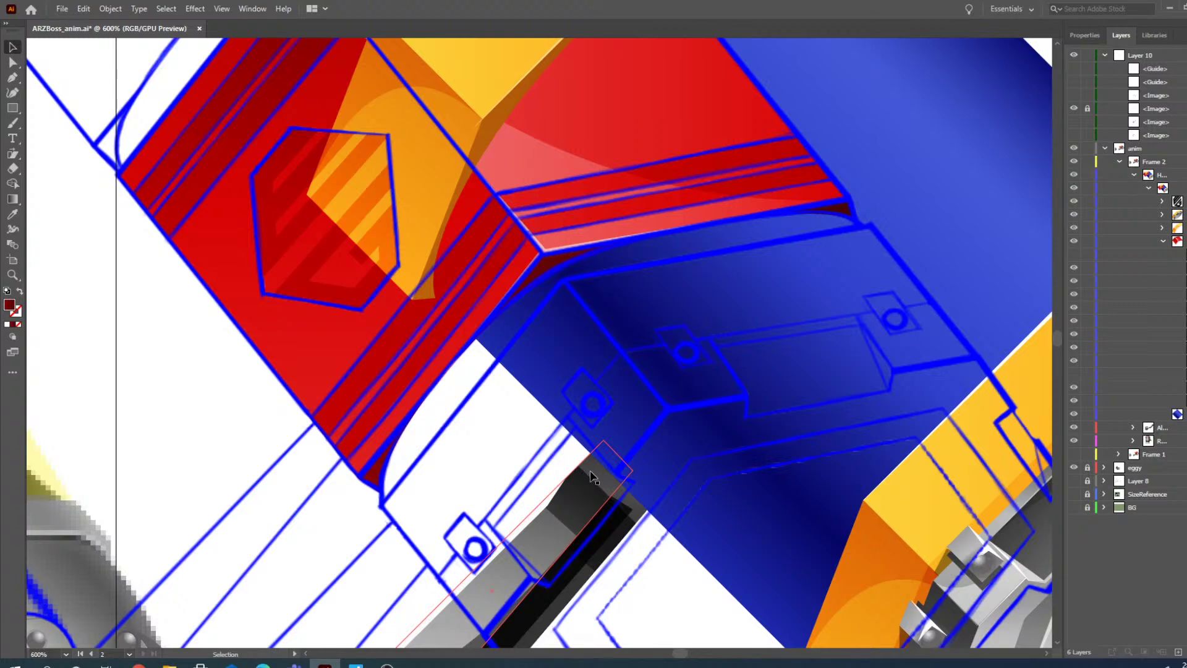
- Move the yellow strap's brown shadow shape out to the upper-left side of the red block, near the sketched end cap
scroll(581, 376, "up", 8)
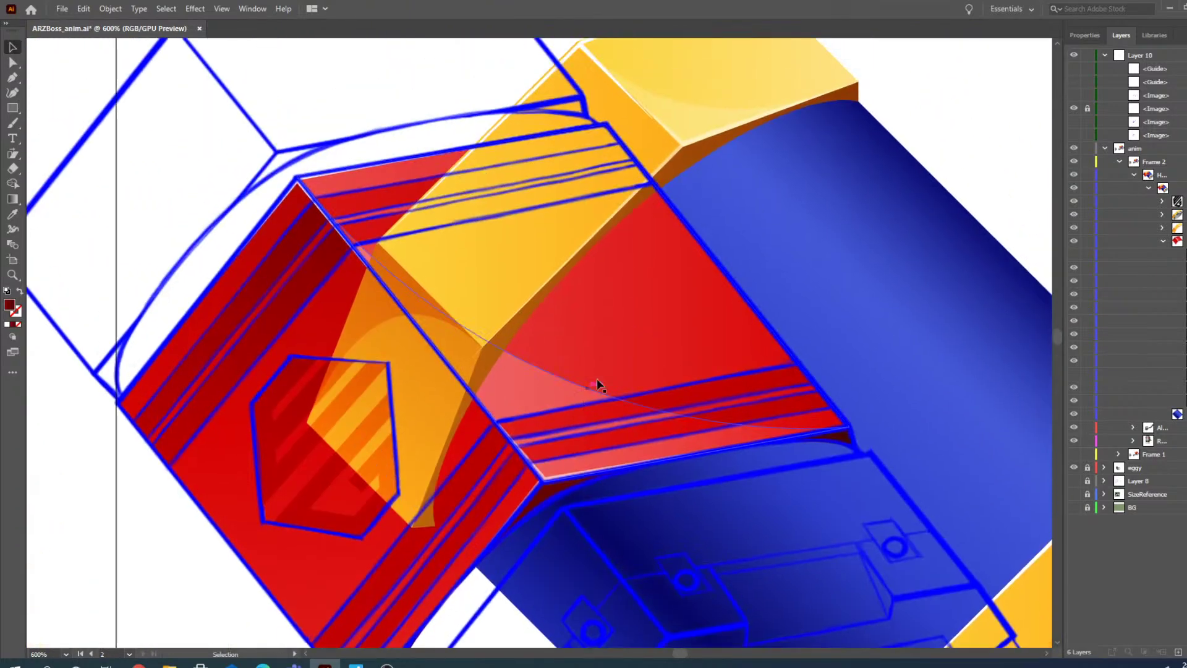
left_click(680, 170)
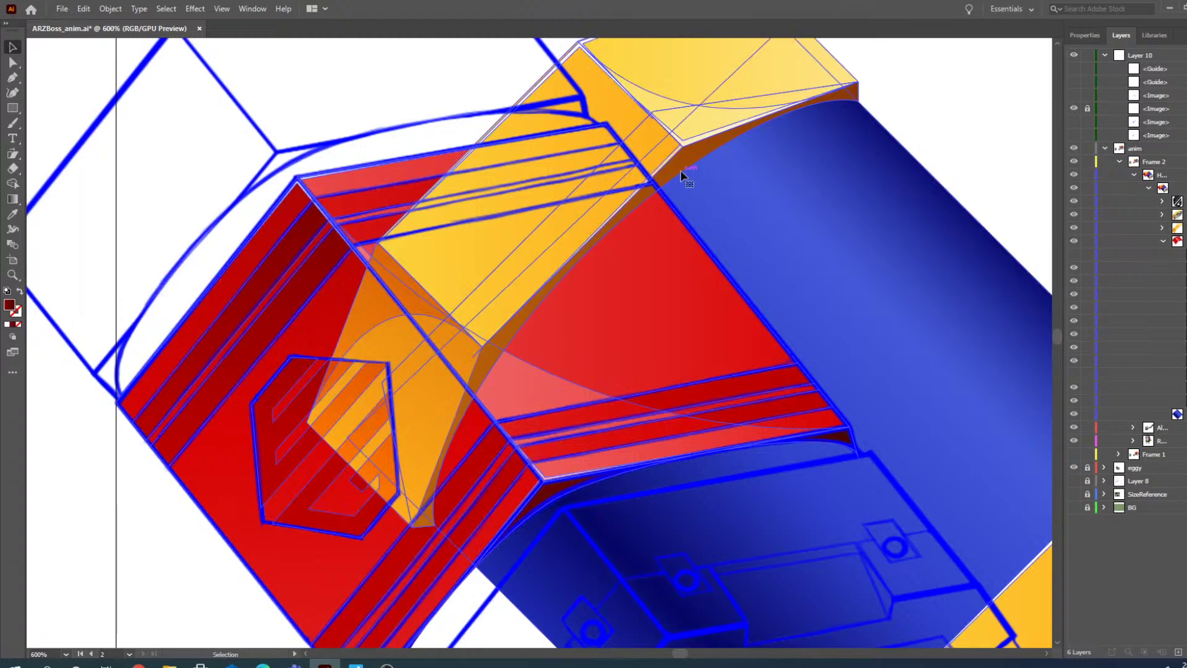
left_click(13, 62)
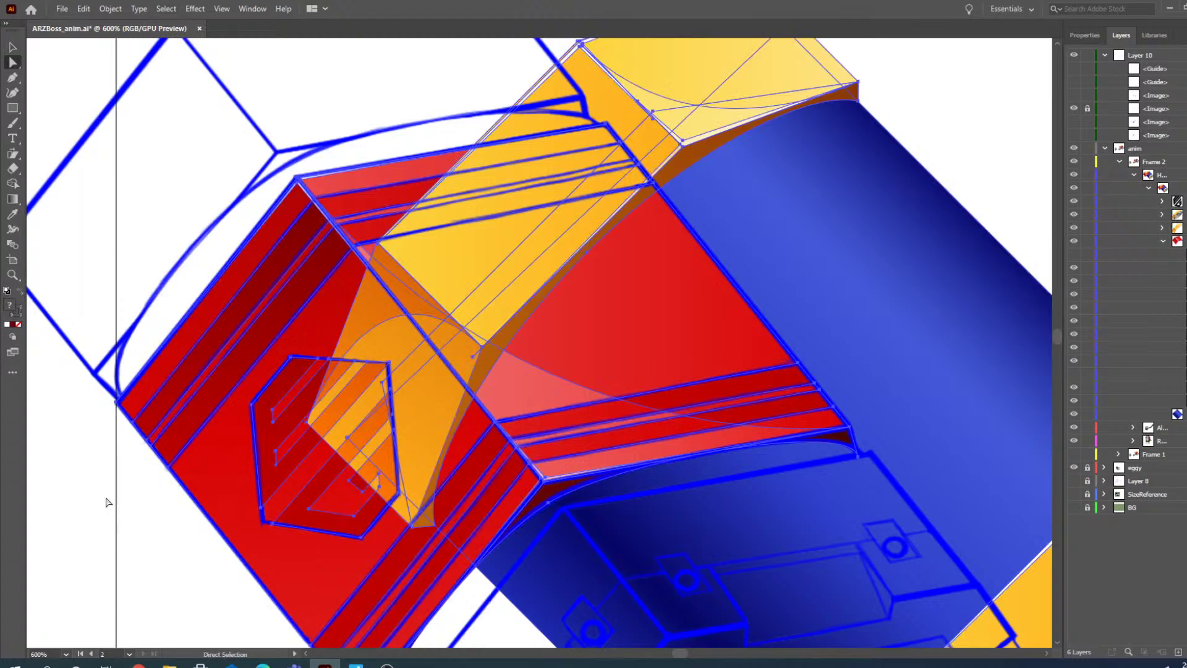
left_click(58, 496)
left_click_drag(692, 166, 355, 126)
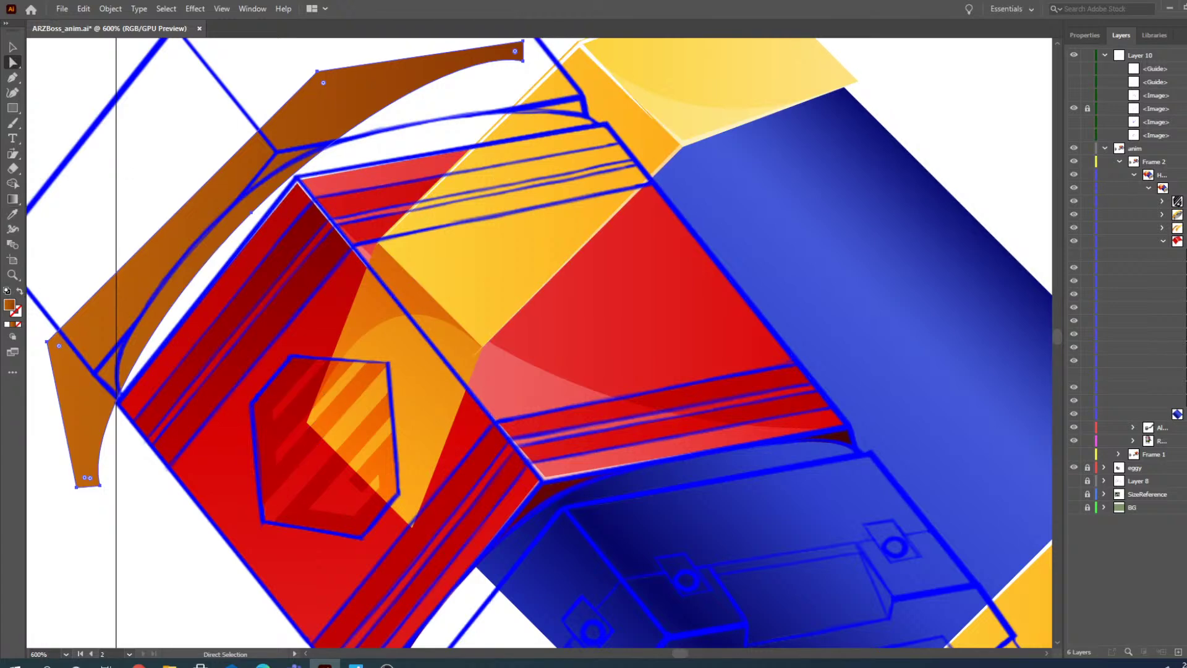
- Move the two anchors at the brown shadow's right end onto the sketched end cap's lower-right corner and the point below it
left_click(13, 276)
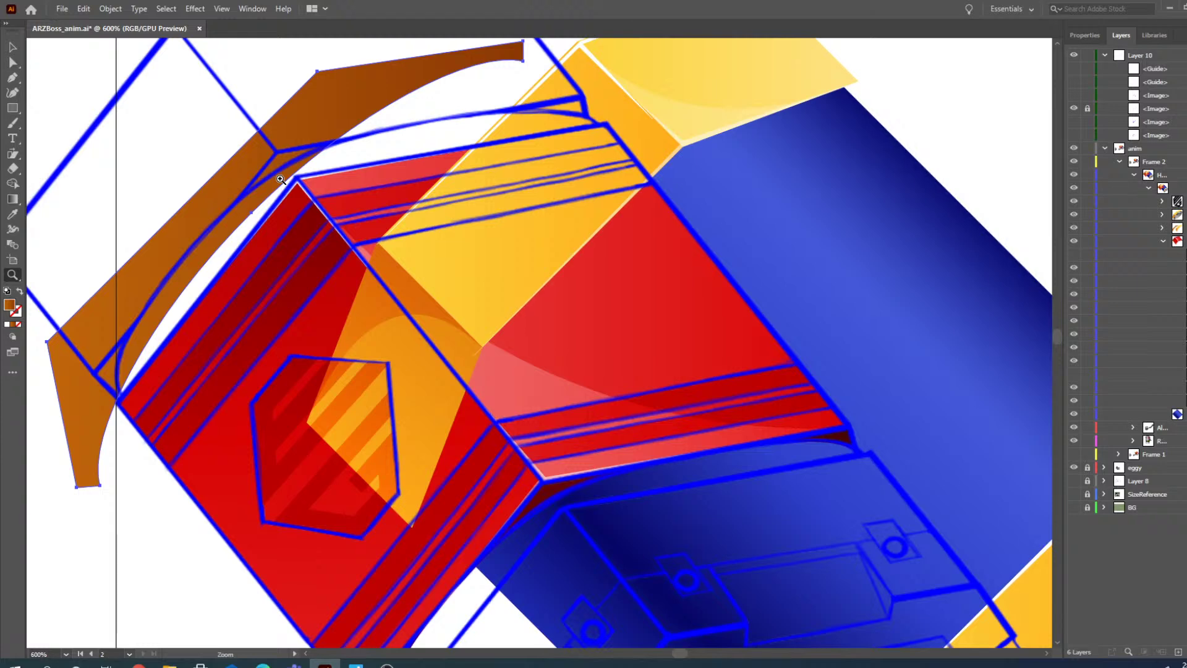
left_click(321, 154)
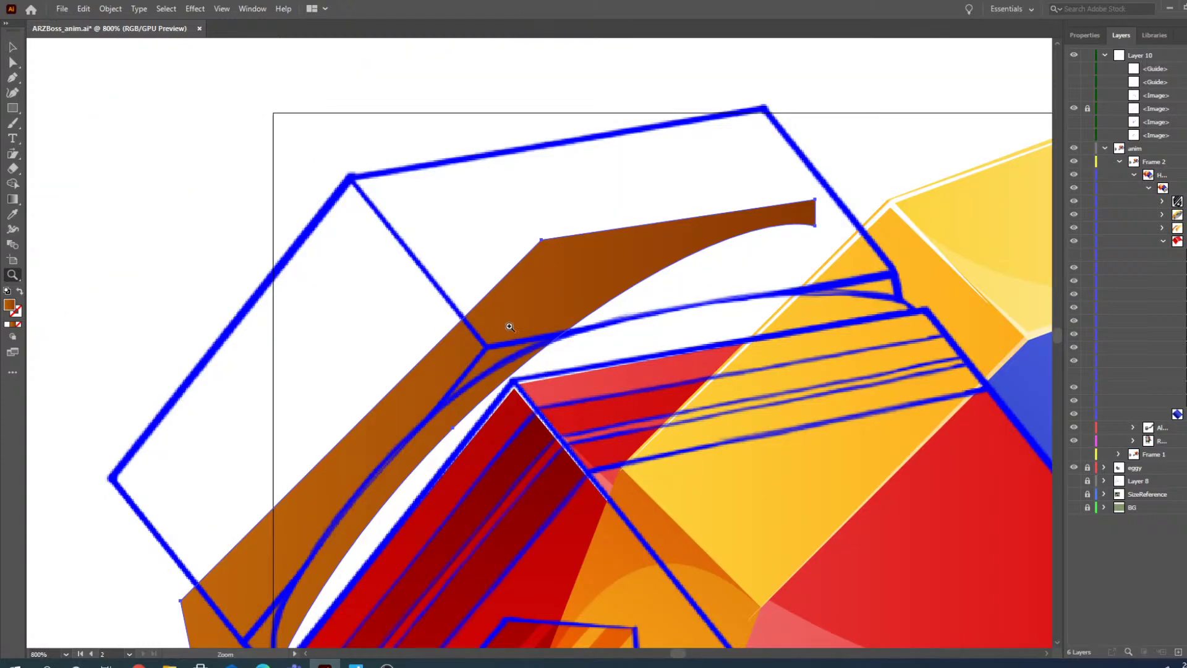
left_click(12, 47)
left_click(401, 325)
left_click(12, 275)
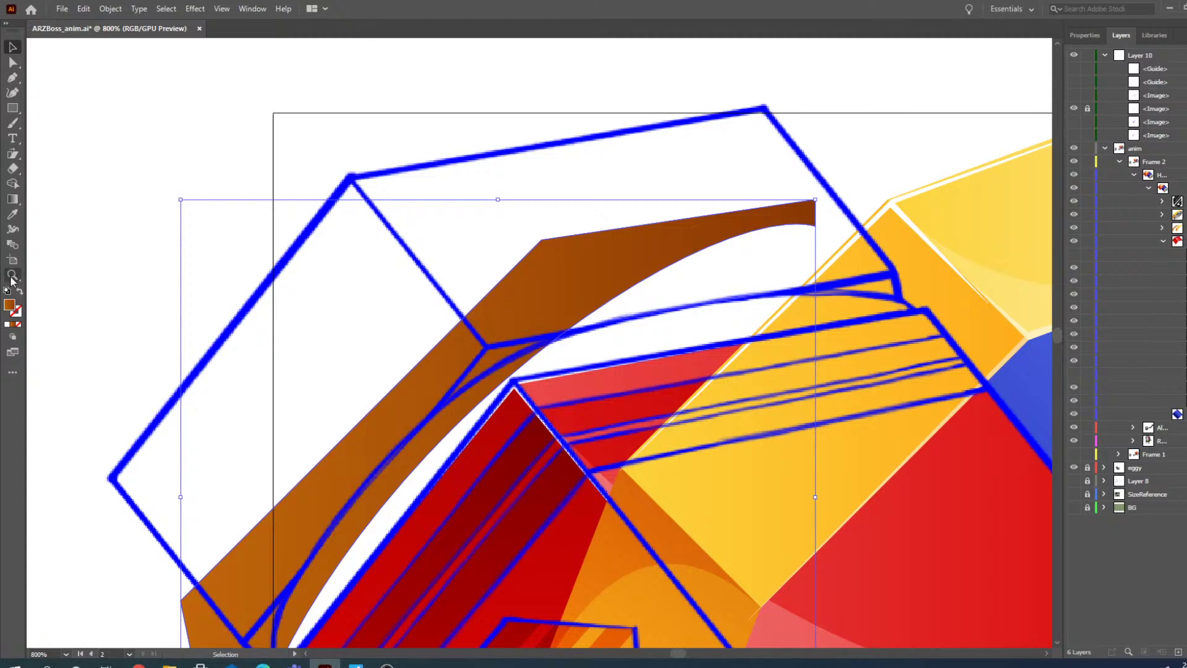
left_click(681, 350)
left_click(12, 62)
left_click_drag(739, 162, 775, 217)
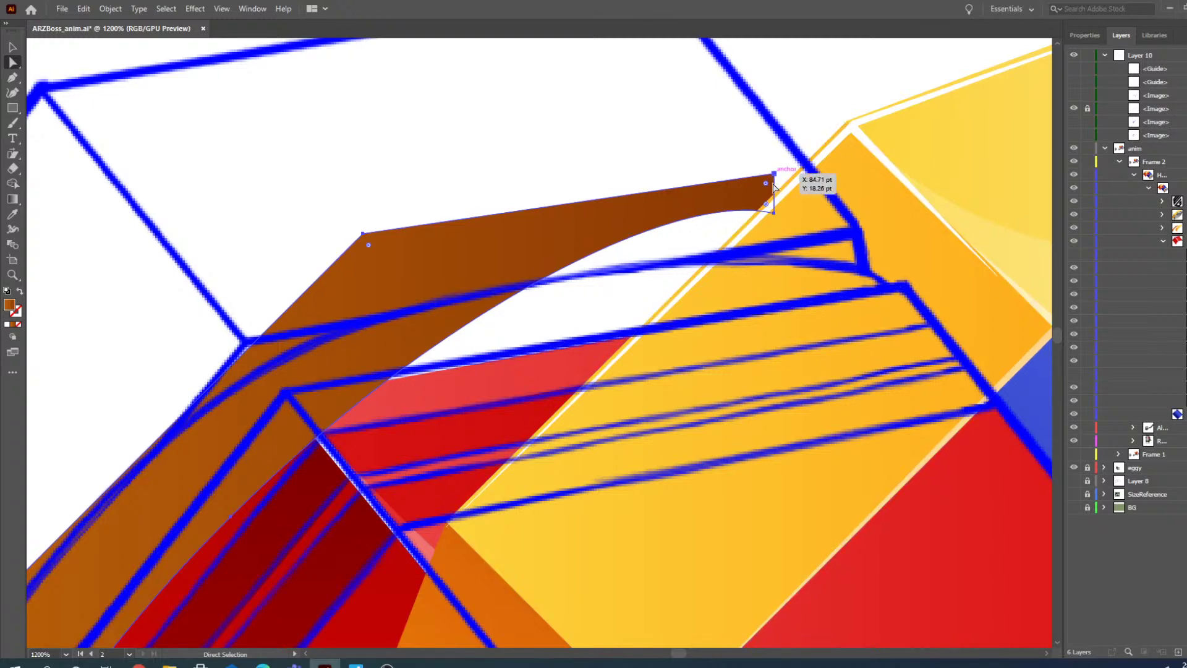
left_click_drag(775, 214, 866, 276)
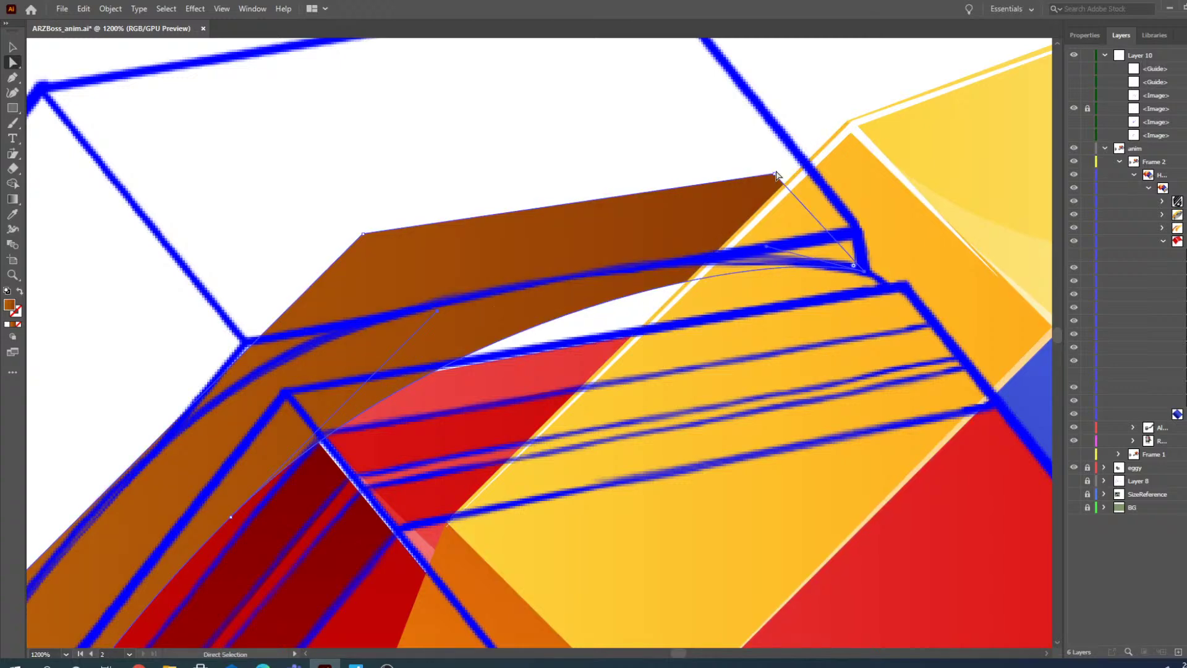
left_click_drag(775, 177, 860, 237)
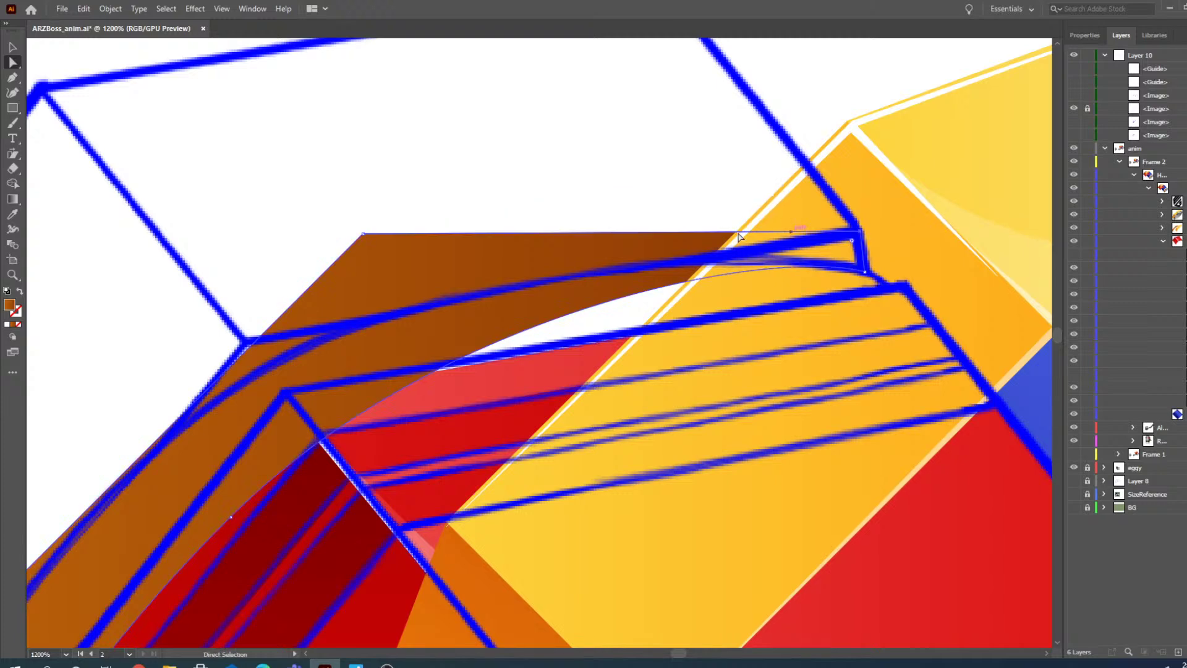
- Move the brown shadow's peak anchor down to the sketched end cap's front corner above the red block
left_click_drag(367, 235, 245, 343)
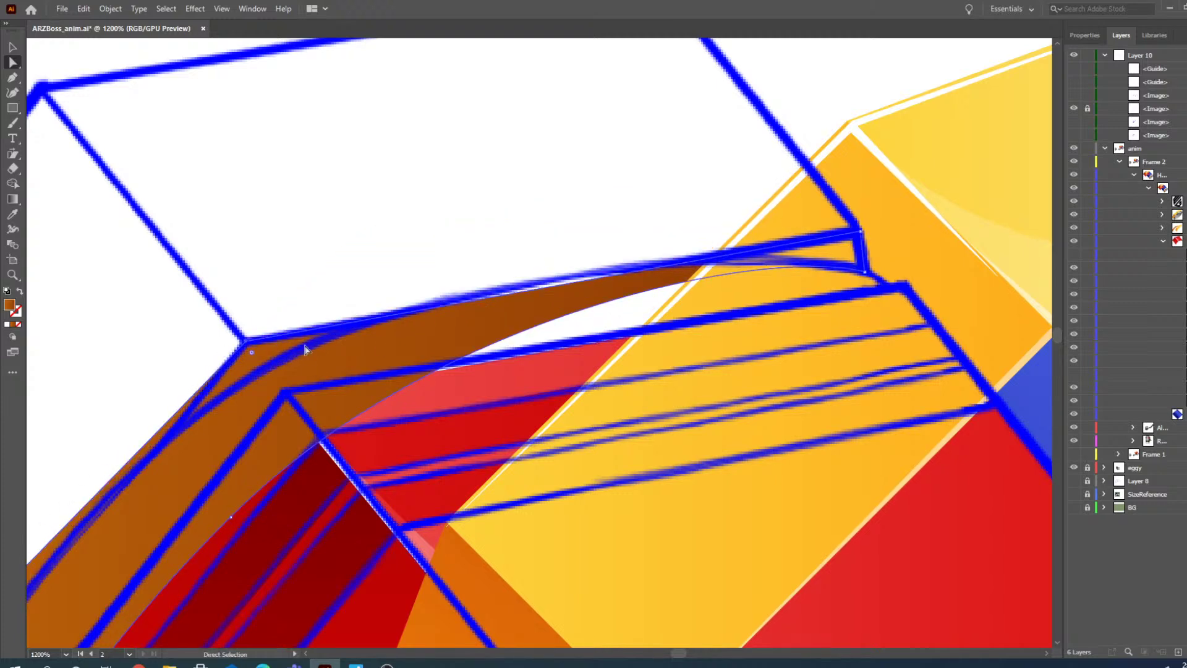
scroll(717, 278, "down", 5)
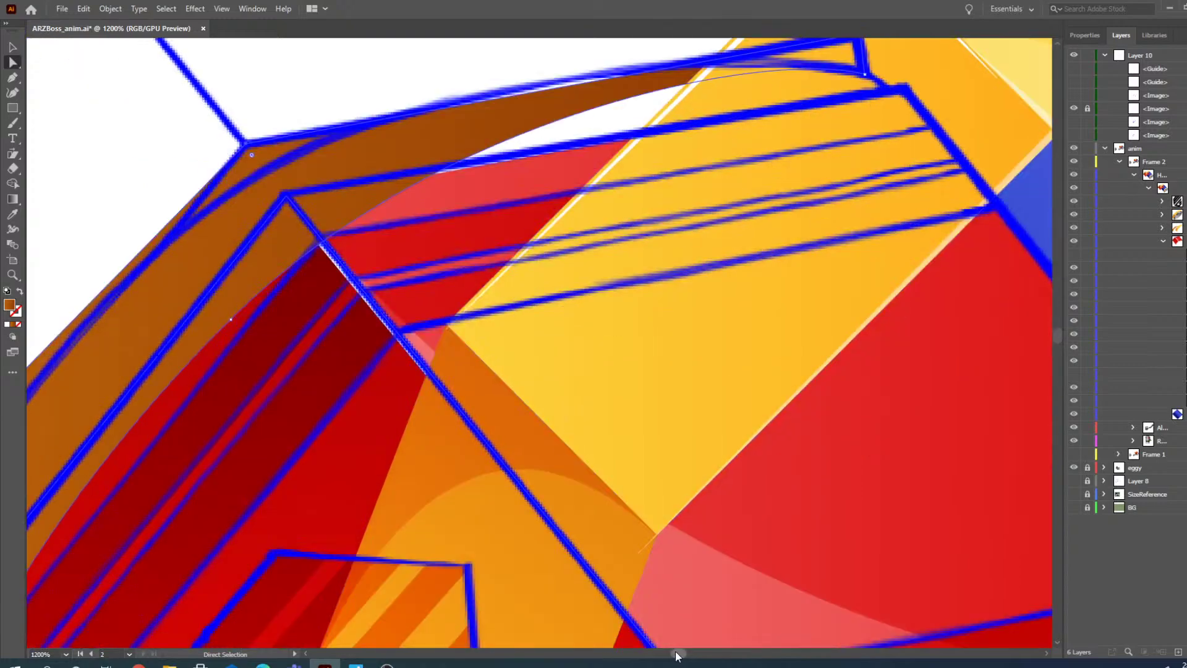
left_click_drag(676, 652, 674, 653)
scroll(547, 238, "down", 1)
scroll(433, 396, "down", 5)
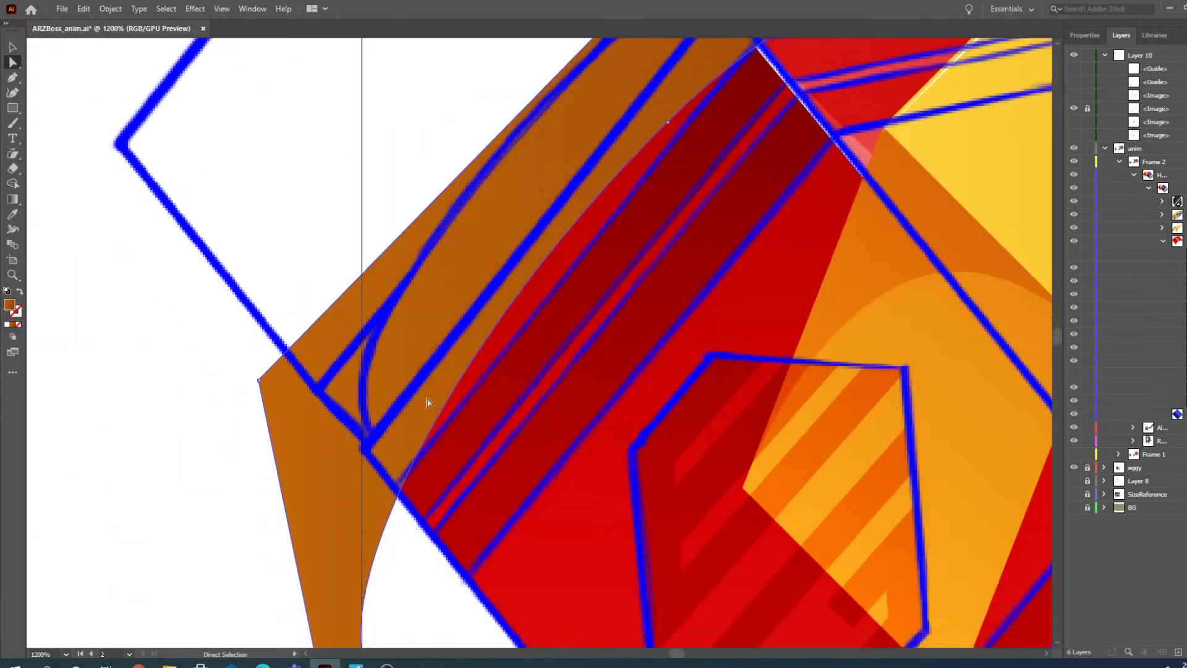
- Move the brown shadow's two left-end anchors onto the sketched end cap's lower-left corner points and its middle lower anchor onto the sketched arc
left_click_drag(258, 353, 318, 359)
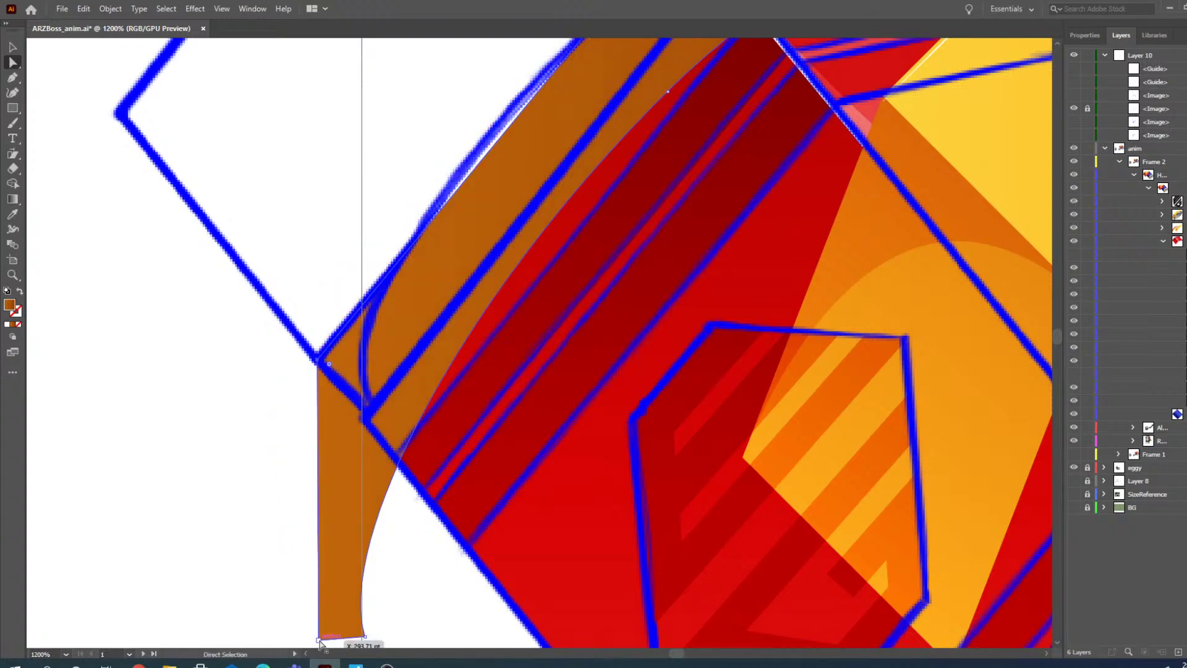
left_click_drag(318, 641, 369, 420)
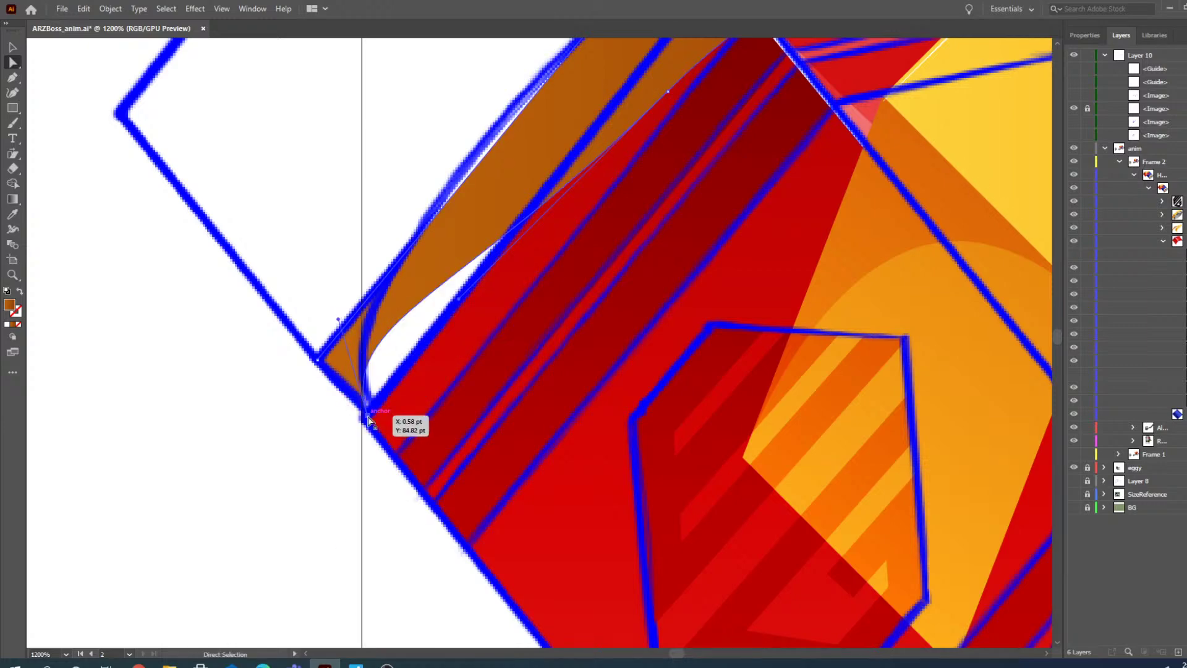
scroll(450, 411, "up", 5)
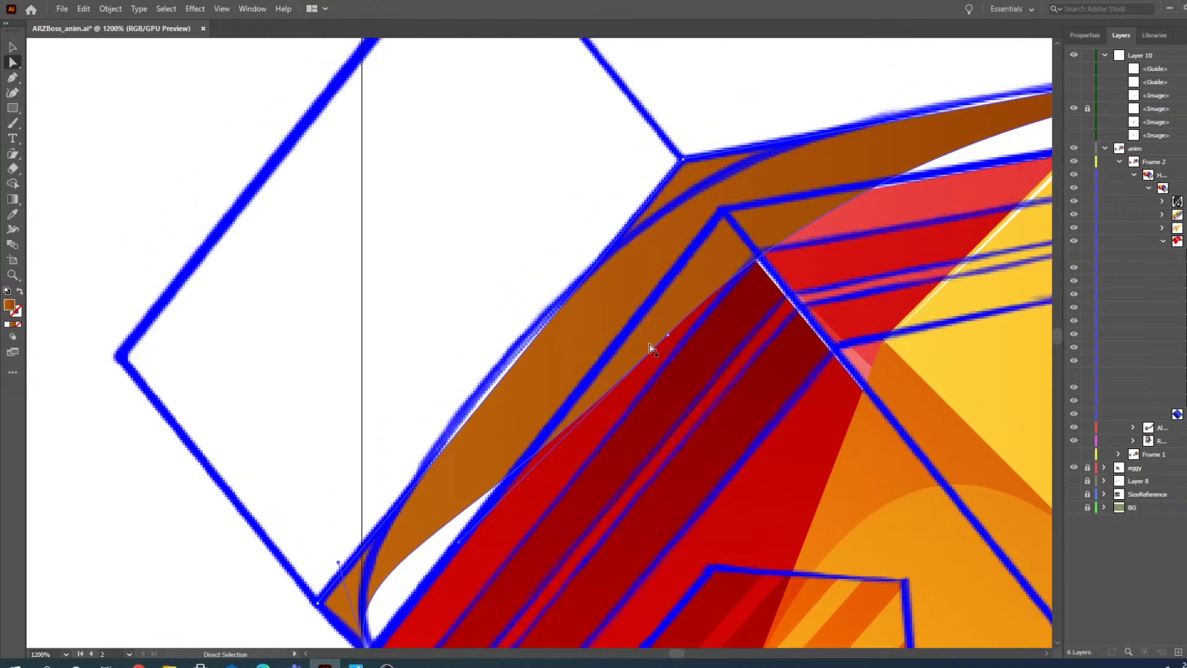
left_click(669, 335)
left_click_drag(670, 338, 692, 190)
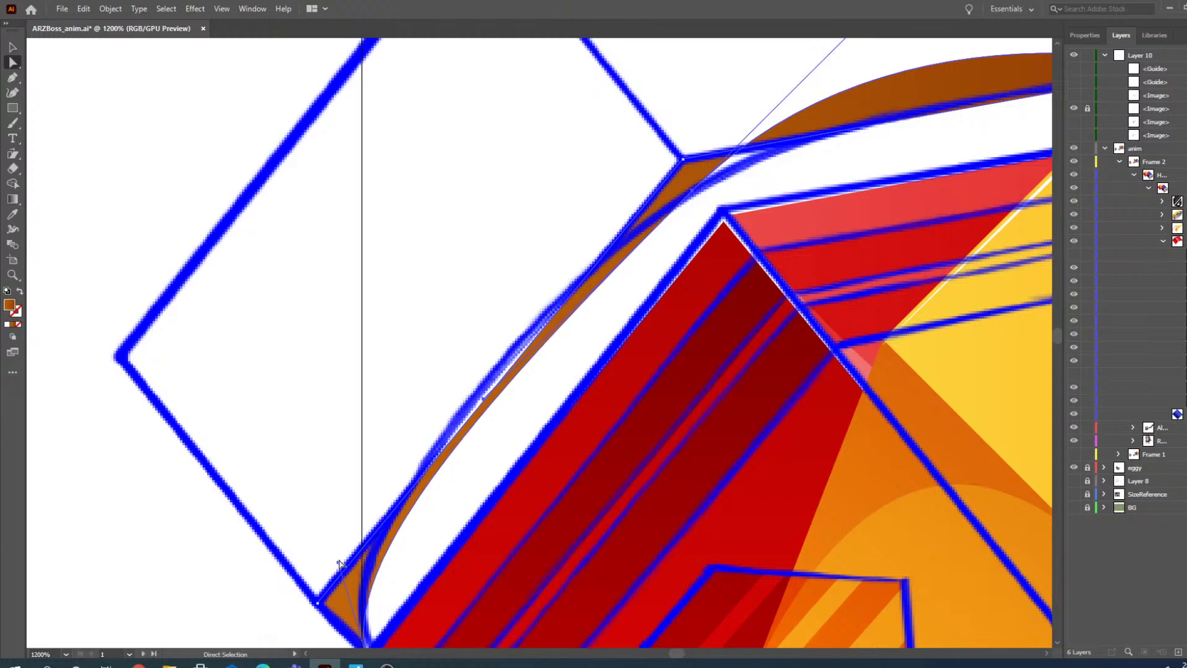
- Lengthen the lower-left end anchor's handle and reshape the middle anchor's left handle to bring the brown shadow's curve onto the sketched arc
left_click(345, 527)
left_click_drag(363, 595, 363, 534)
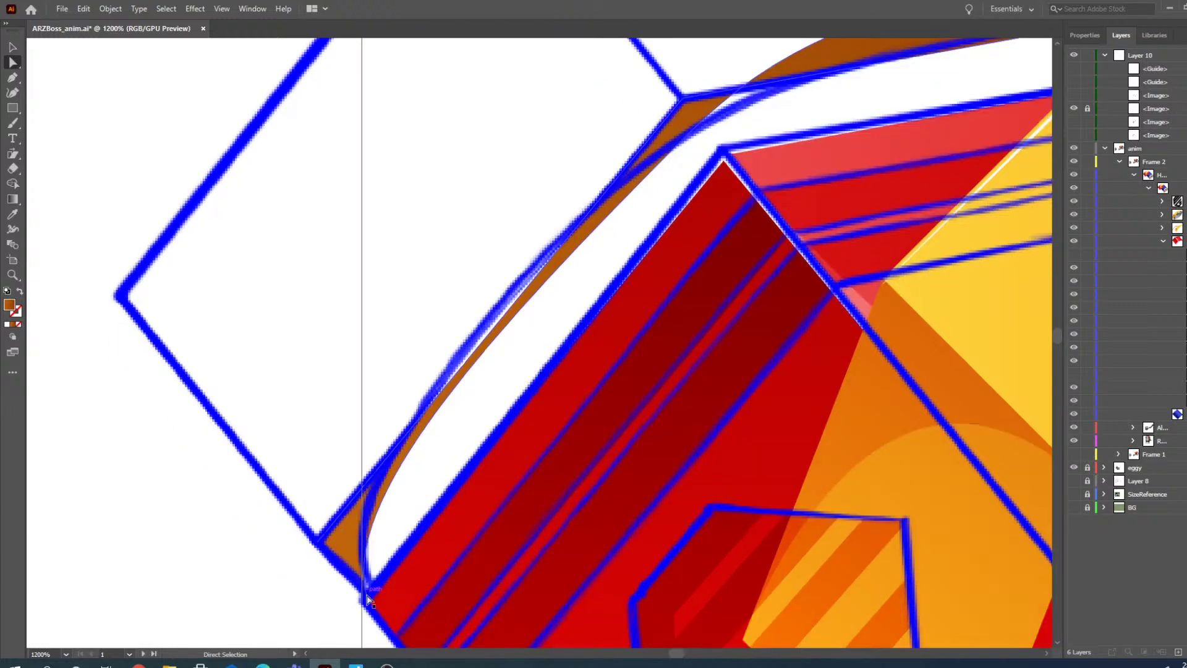
left_click(368, 599)
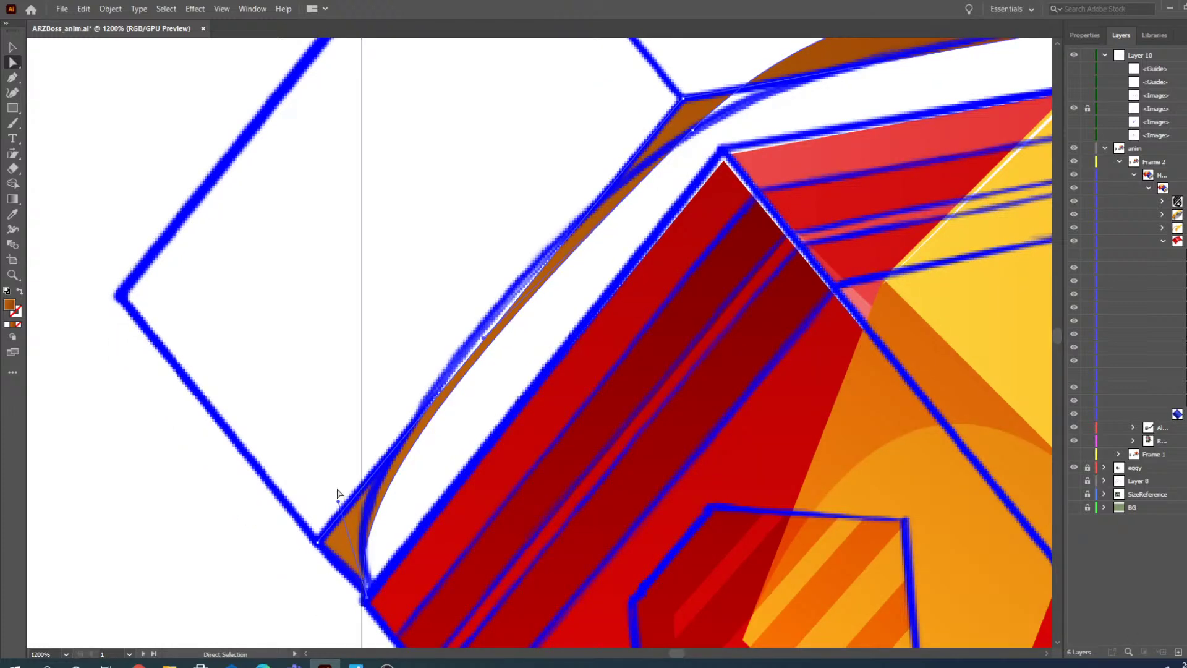
left_click(366, 600)
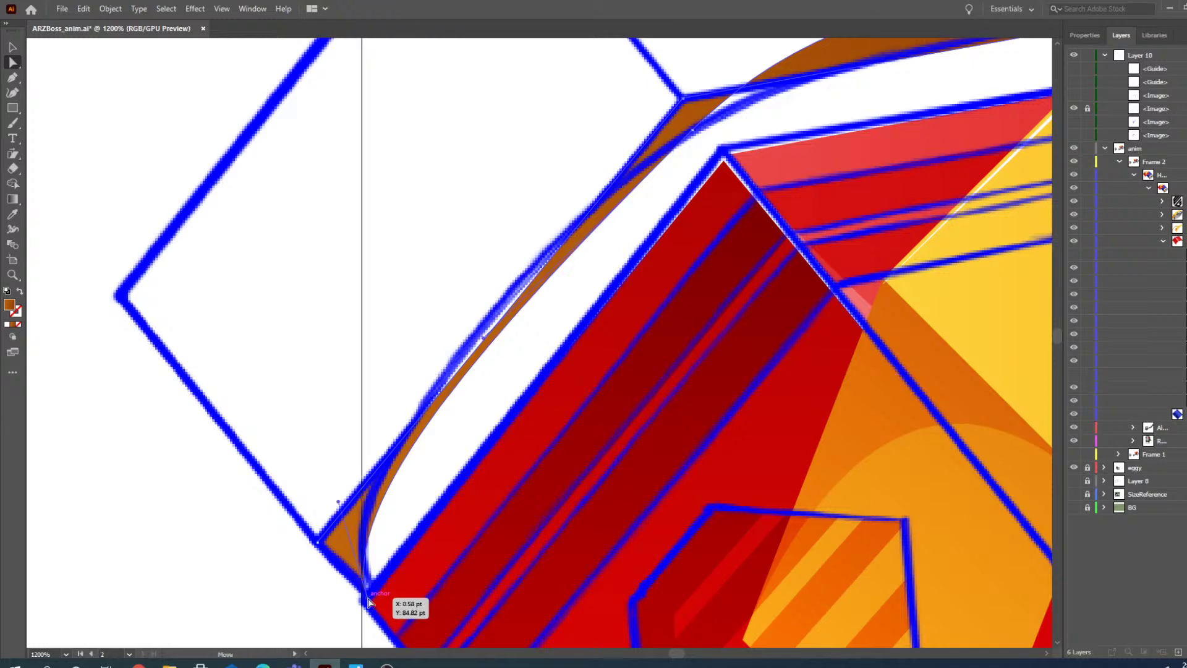
left_click_drag(338, 501, 338, 442)
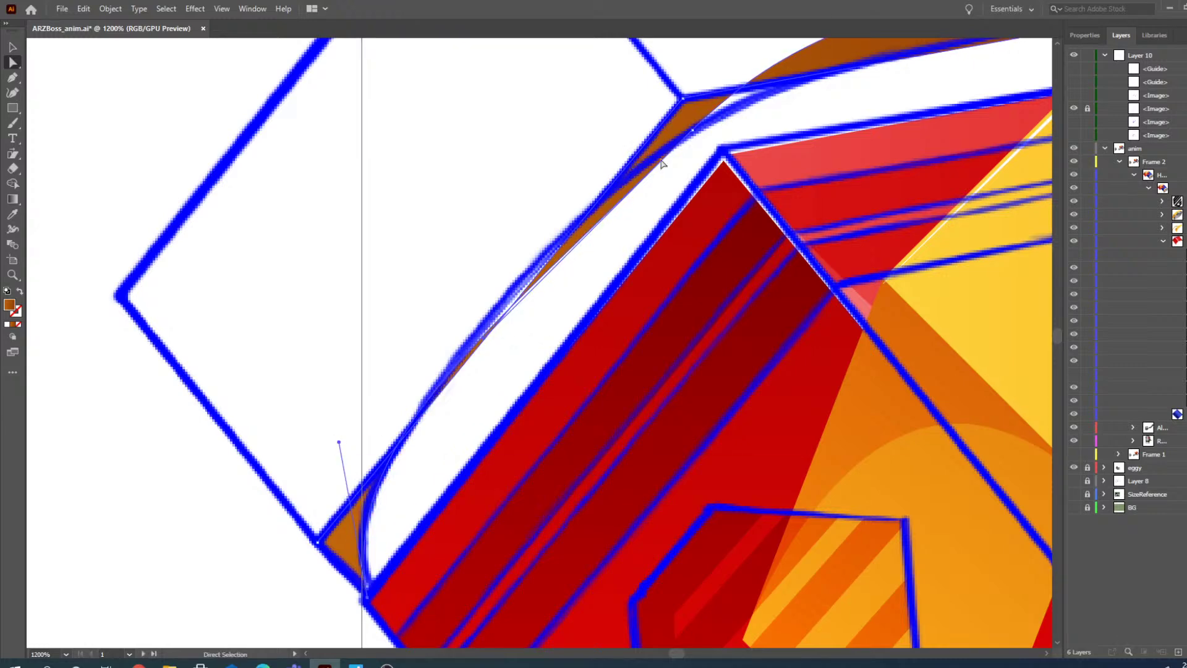
scroll(592, 309, "up", 1)
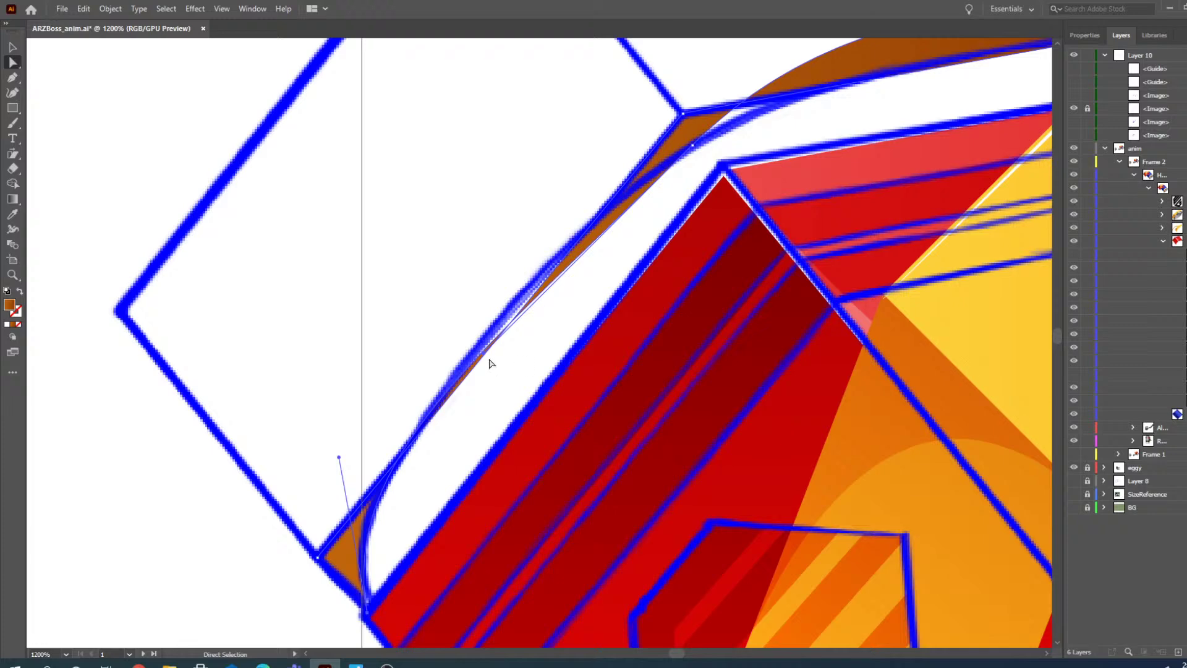
left_click_drag(483, 358, 594, 209)
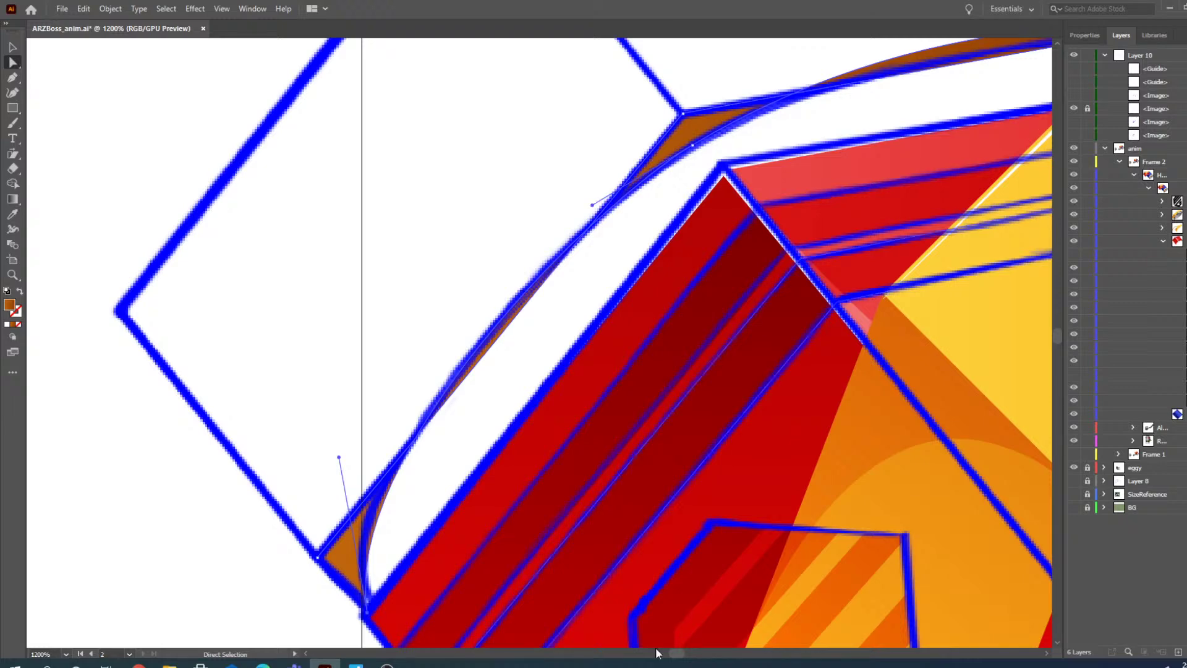
- Try moving the hammer's blue cylinder shape over behind the red block, and undo the move
left_click_drag(674, 653, 676, 654)
scroll(613, 405, "up", 2)
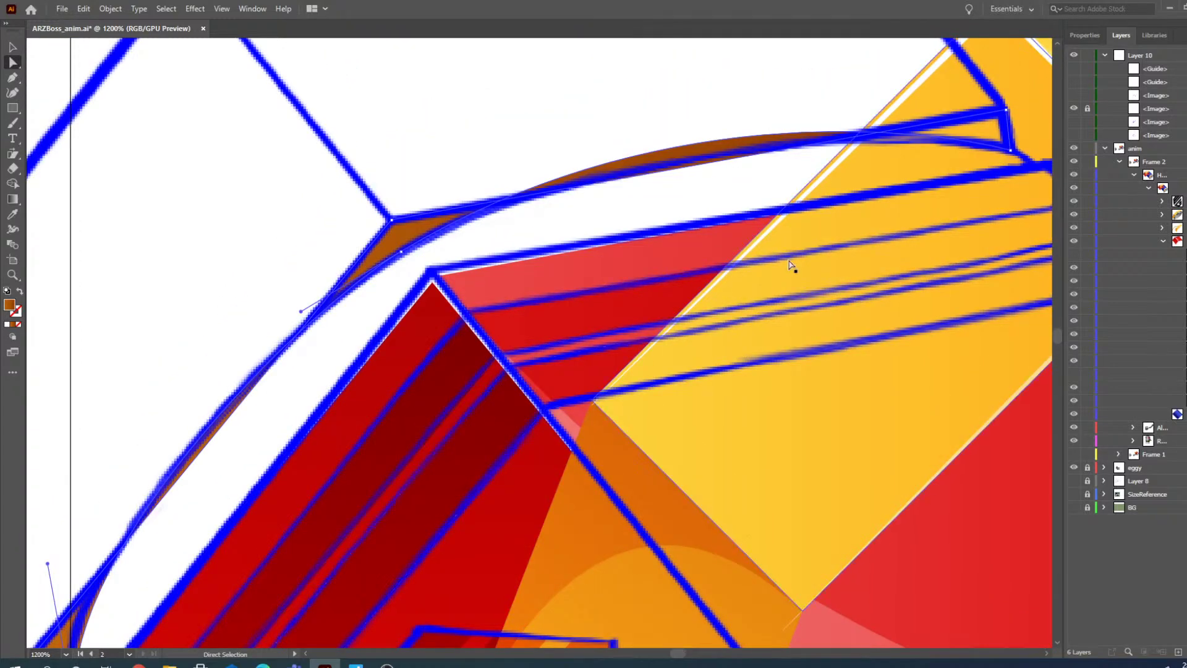
left_click(14, 276)
left_click(527, 265, "alt")
left_click(526, 242, "alt")
left_click(525, 244, "alt")
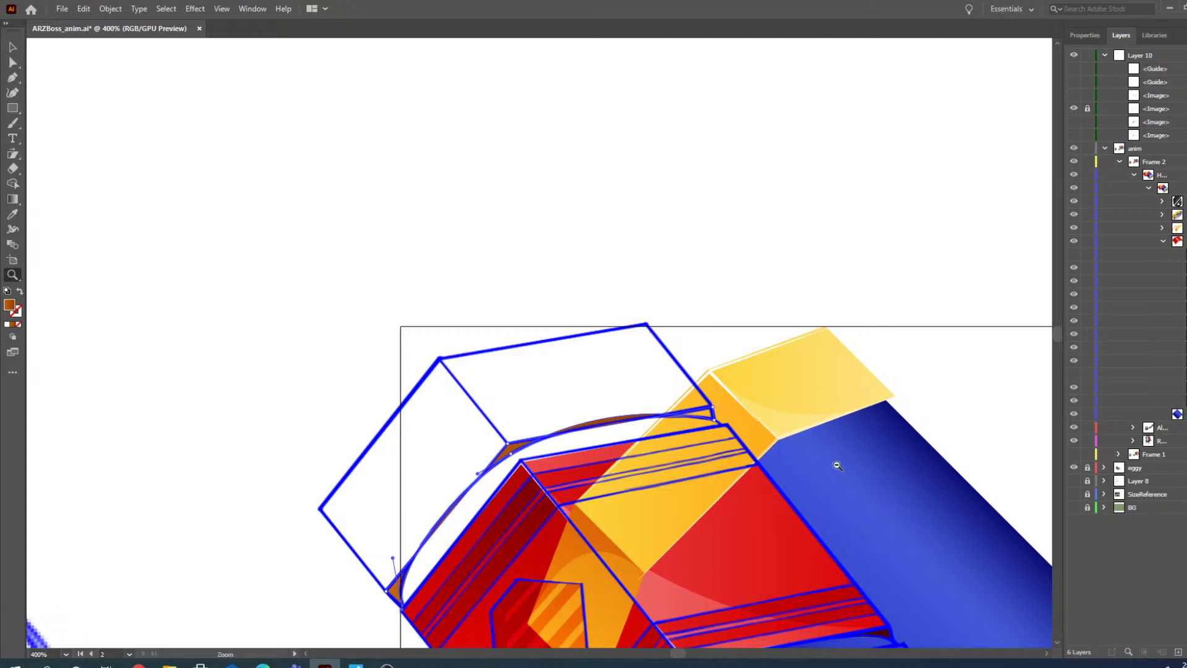
left_click(752, 420, "alt")
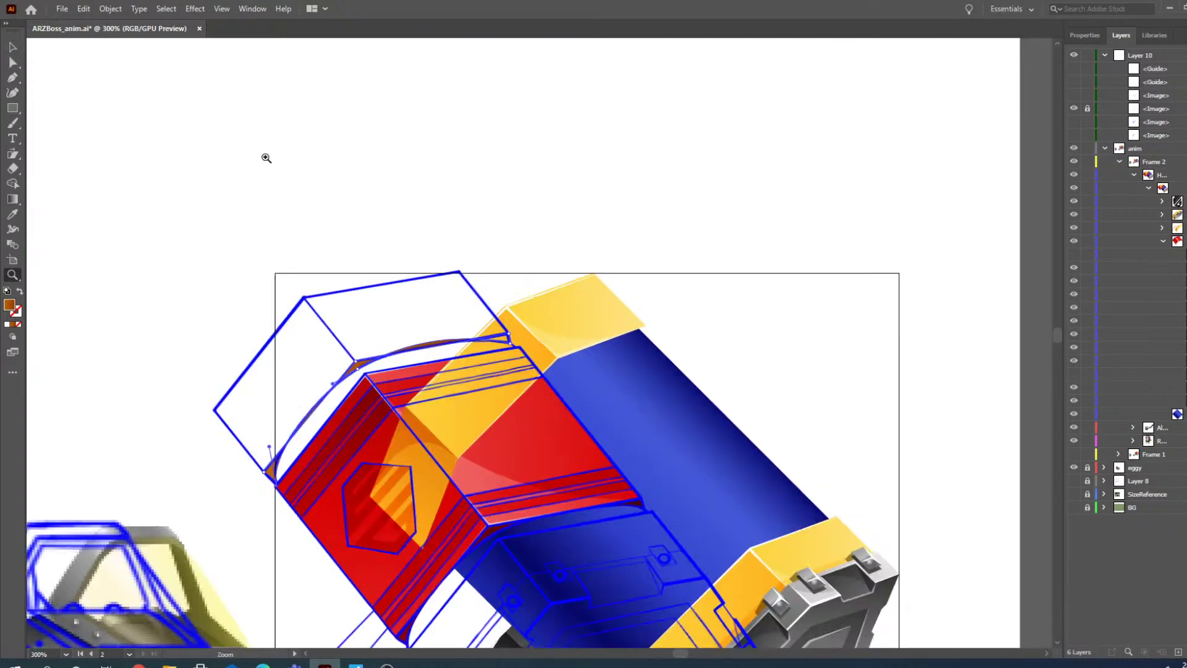
left_click(12, 47)
left_click(698, 459)
key("a")
left_click(691, 456)
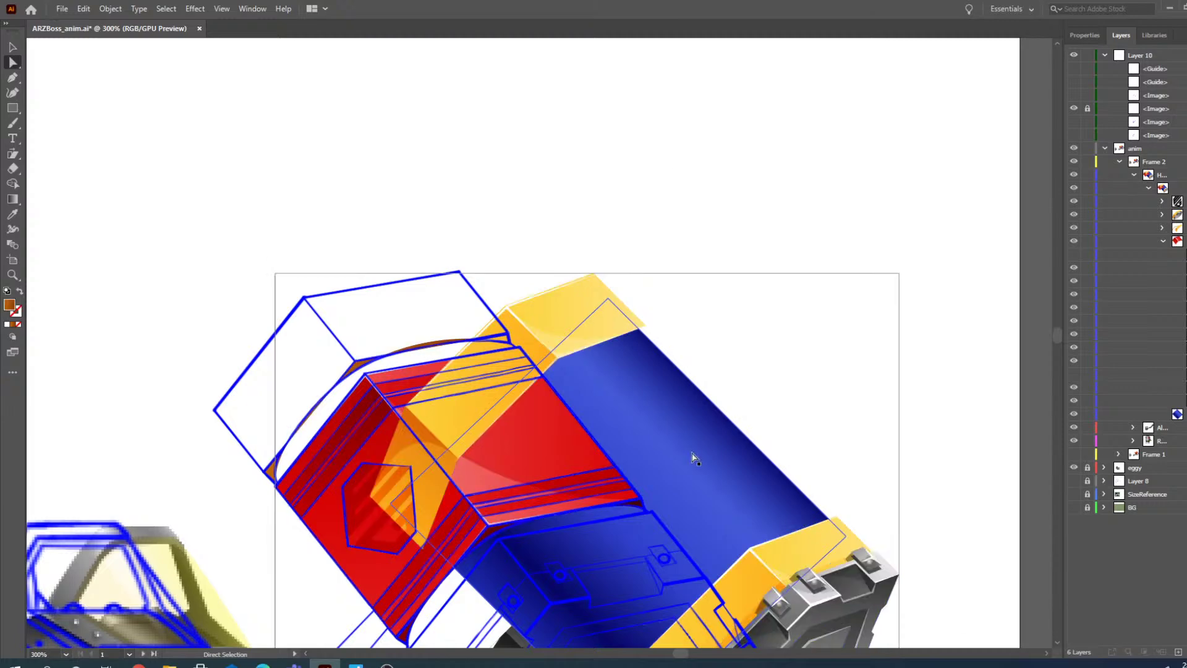
left_click_drag(699, 465, 556, 458)
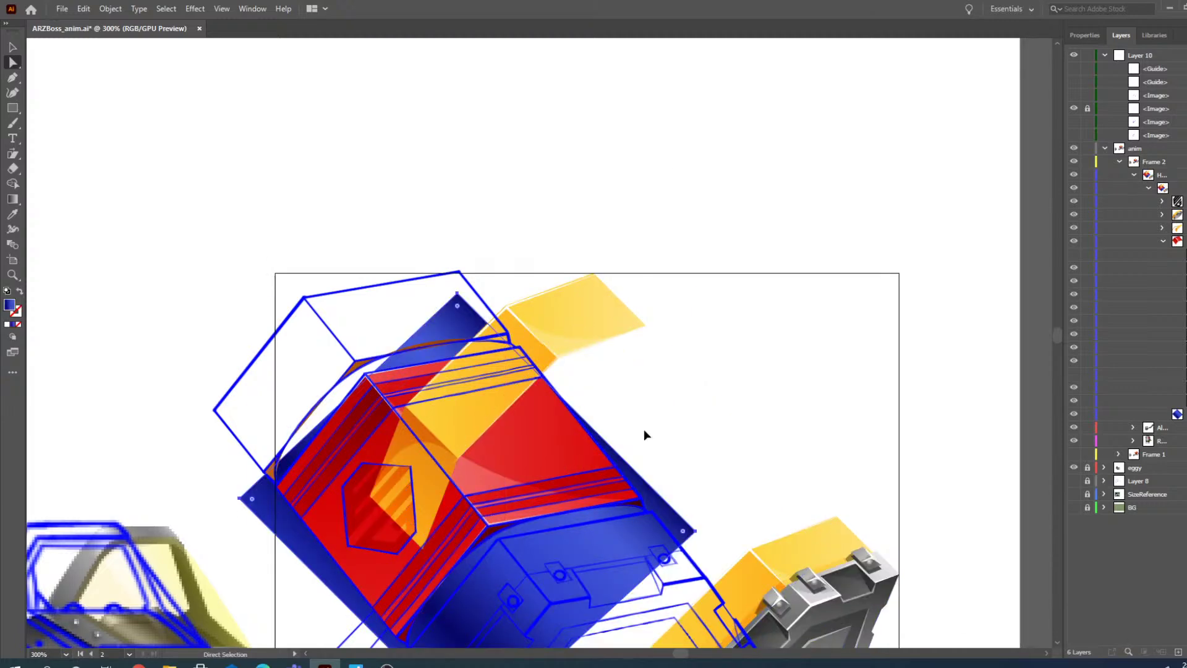
key("ctrl+z")
- Reselect the brown shadow and shorten the middle anchor's right handle so its right-hand curve follows the sketched arc
left_click(12, 275)
left_click(417, 339)
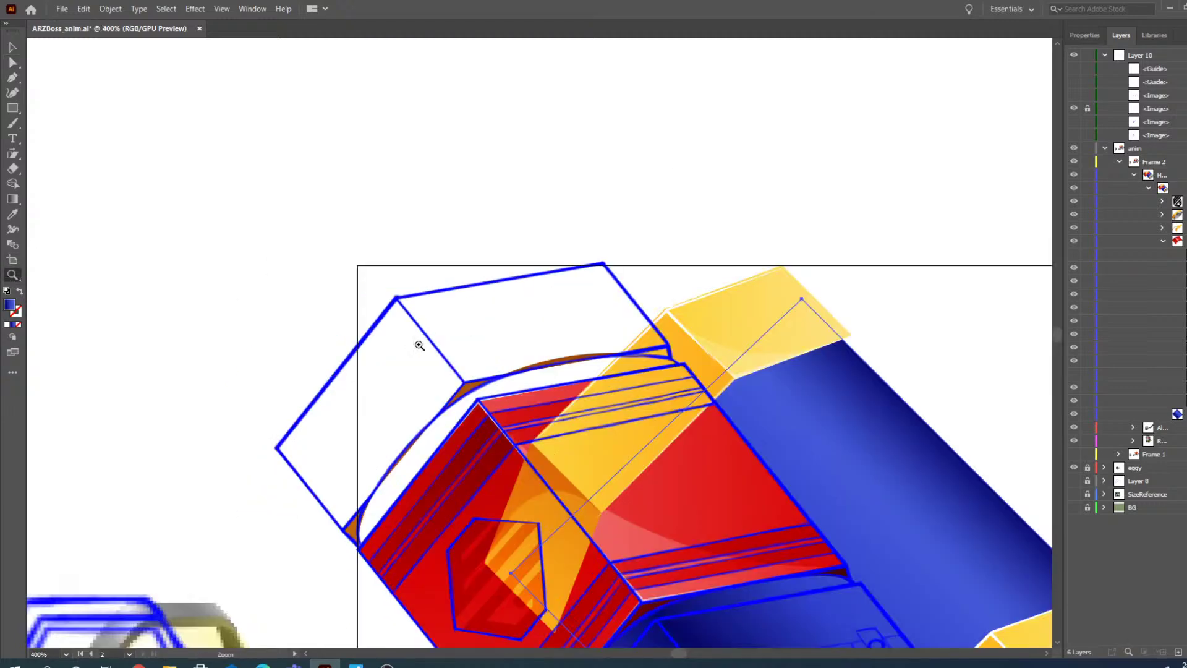
left_click(661, 383)
left_click(467, 307)
left_click(538, 343)
key("v")
left_click(258, 284)
key("a")
left_click(222, 128)
left_click(269, 290)
scroll(544, 355, "down", 1)
scroll(544, 354, "up", 1)
left_click(13, 77)
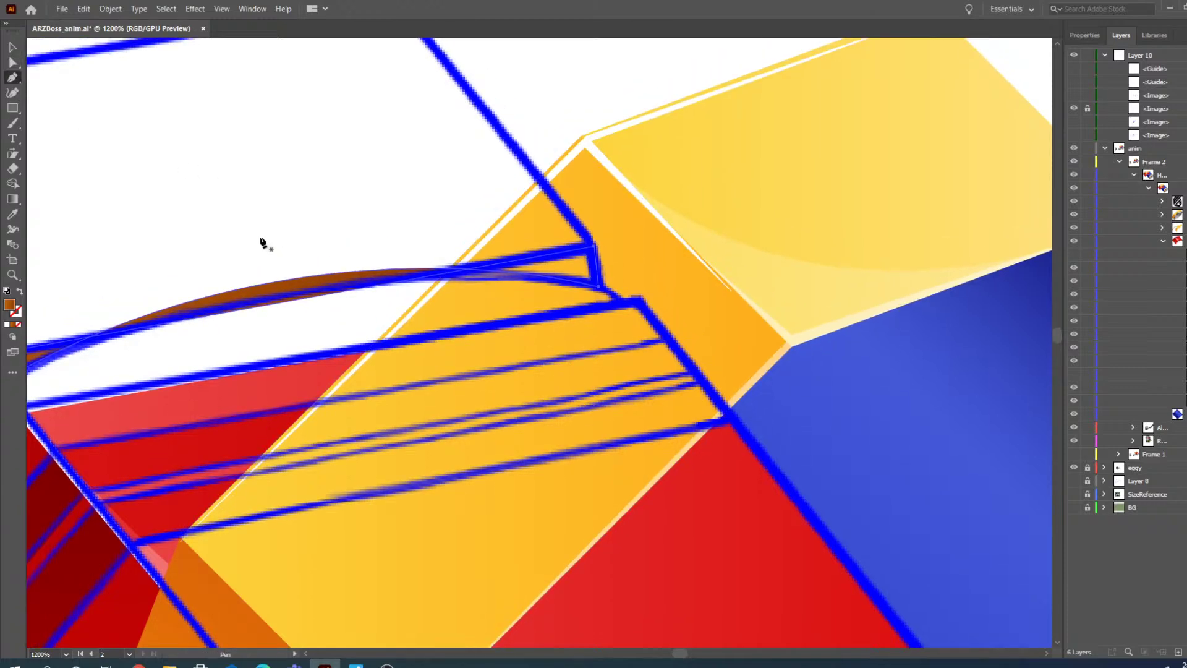
left_click(13, 62)
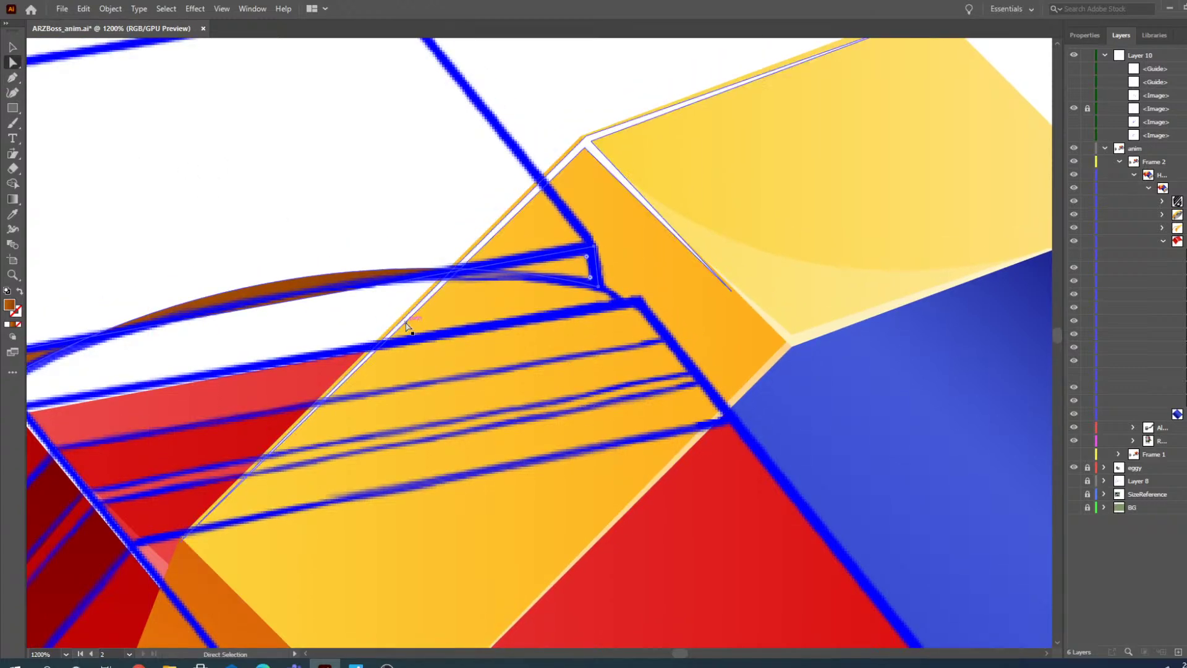
left_click_drag(686, 654, 685, 655)
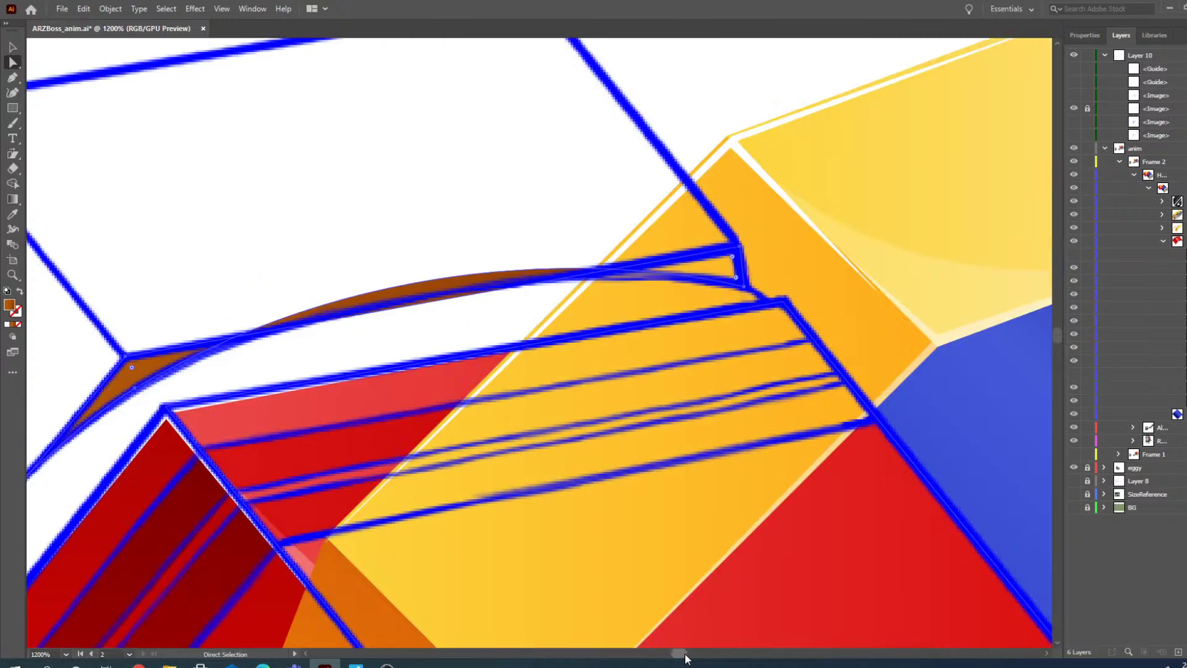
left_click(742, 286)
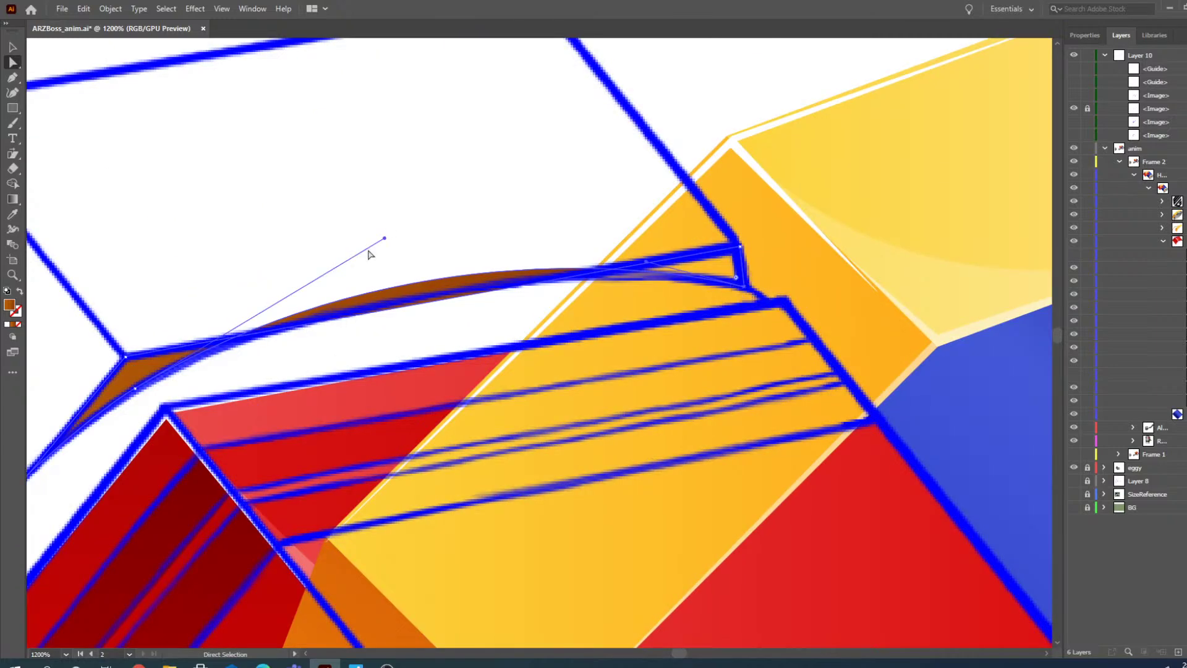
left_click_drag(385, 237, 316, 289)
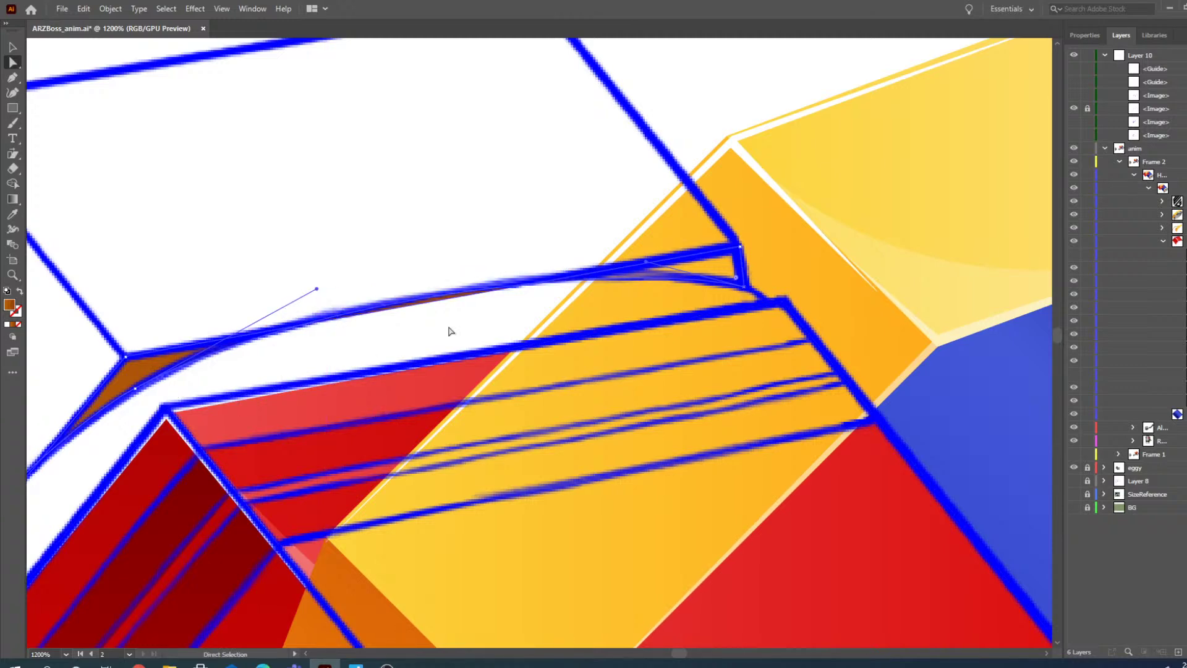
- Fine-tune the right-end lower anchor's handle and nudge the middle anchor beneath the sketched end cap's front corner
mouse_move(646, 263)
left_mouse_down()
mouse_move(668, 265)
mouse_move(644, 264)
left_mouse_up()
left_click_drag(132, 392, 138, 393)
left_click_drag(677, 652, 670, 652)
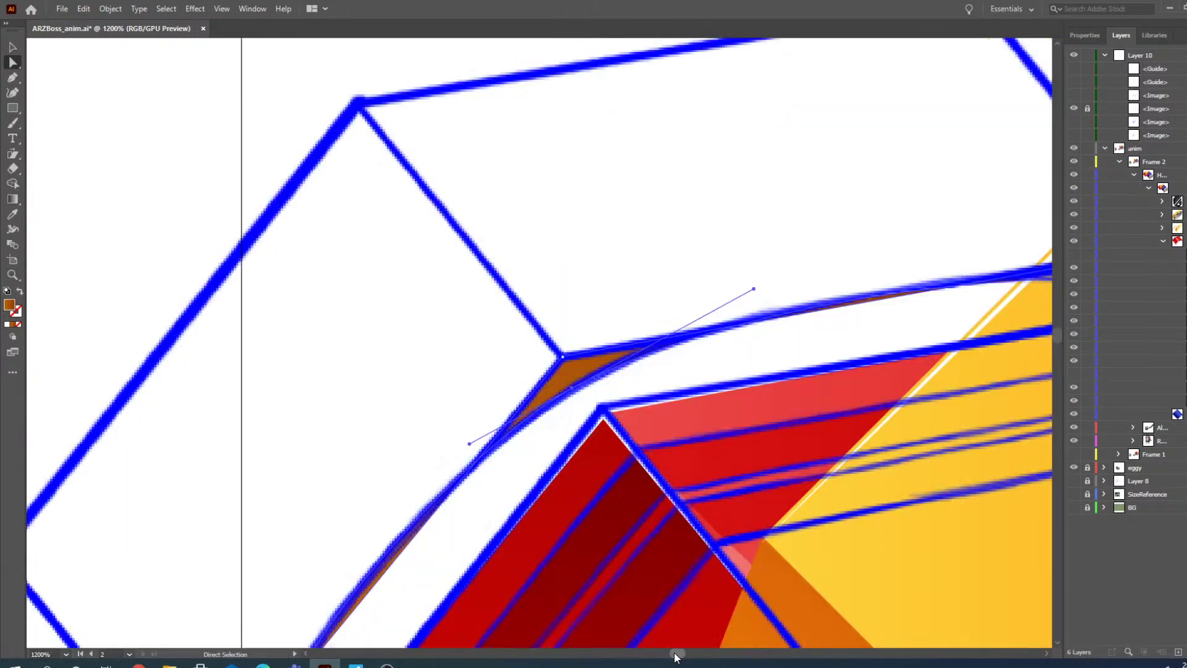
left_click_drag(571, 393, 575, 390)
- Refine the opposing handles of the middle and lower-left anchors along the left-hand curve to fit the sketched arc more closely
scroll(352, 373, "down", 5)
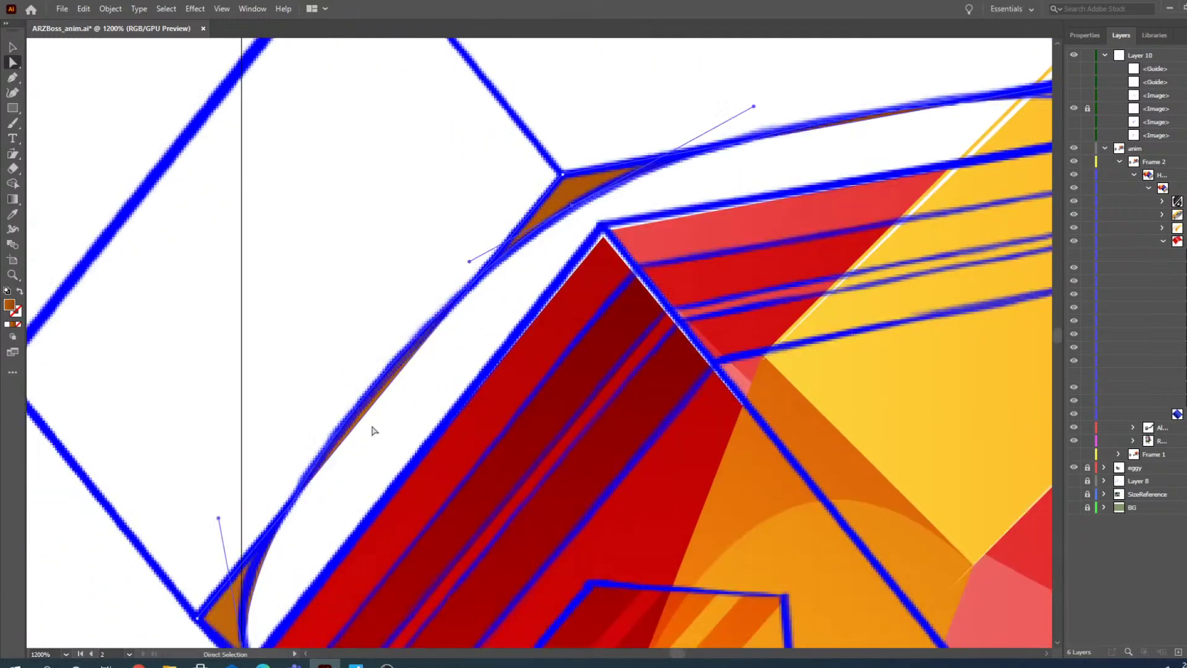
scroll(374, 431, "down", 1)
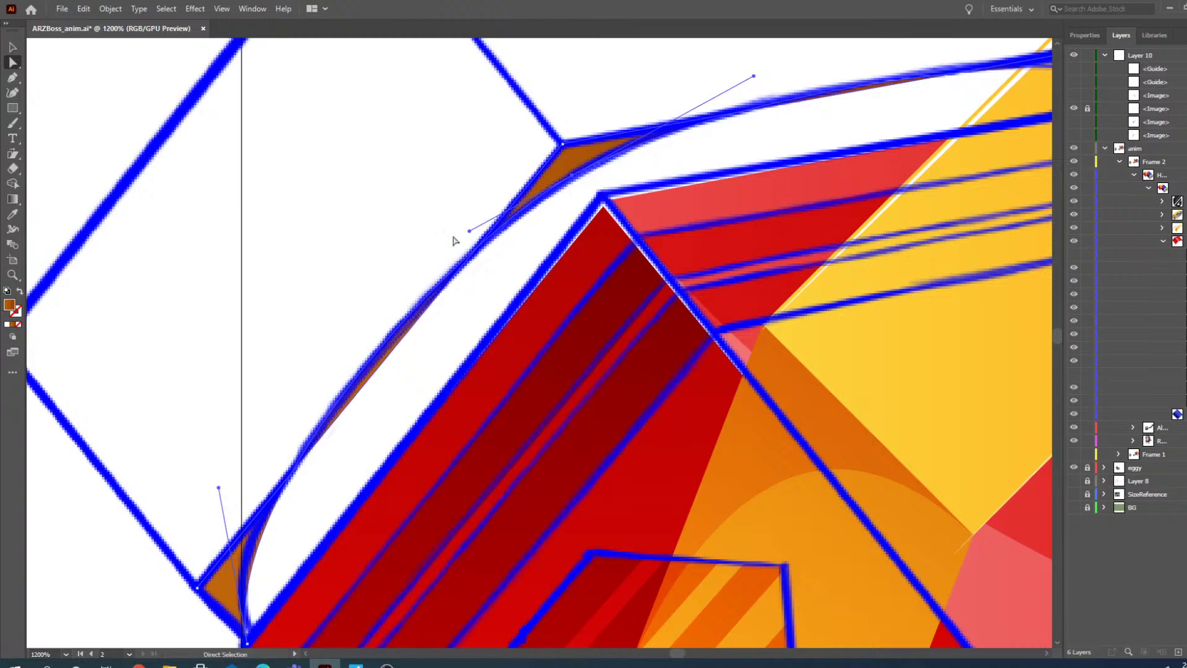
left_click_drag(471, 231, 443, 268)
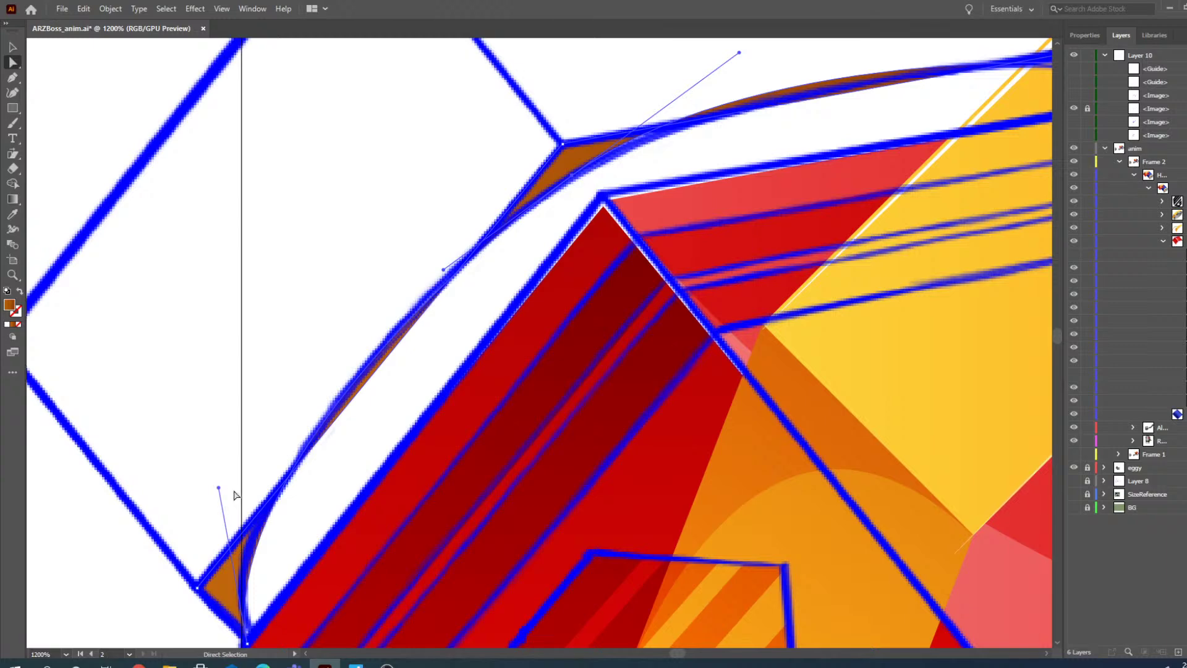
left_click_drag(219, 489, 214, 460)
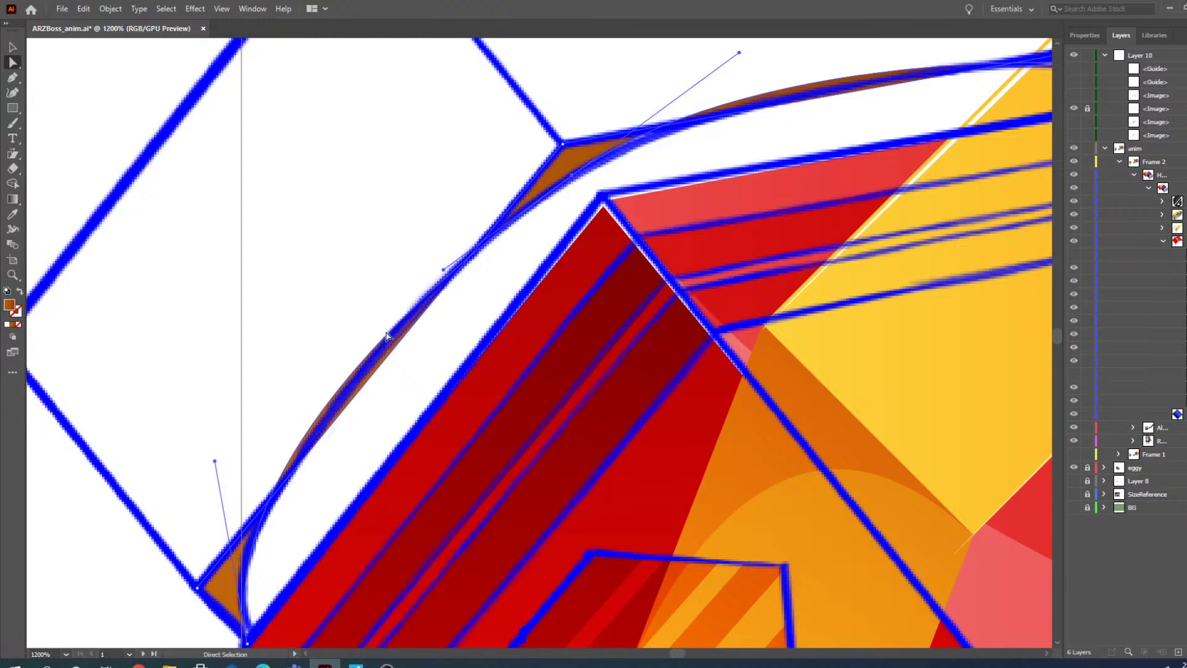
left_click_drag(444, 269, 499, 225)
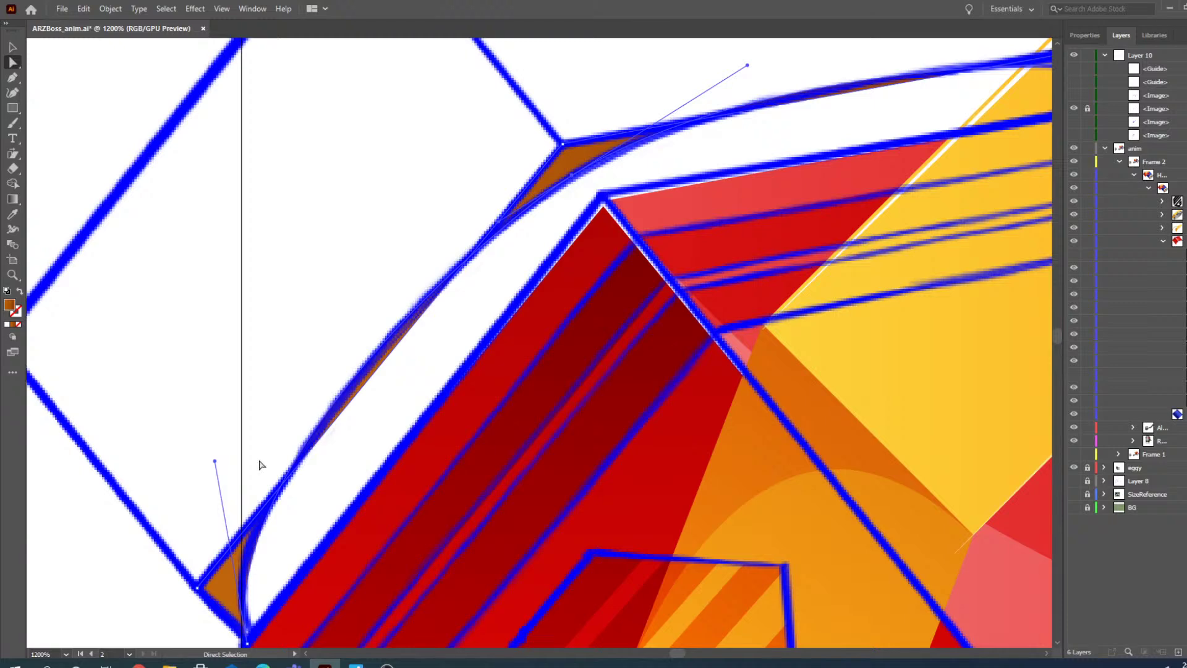
left_click_drag(215, 461, 197, 498)
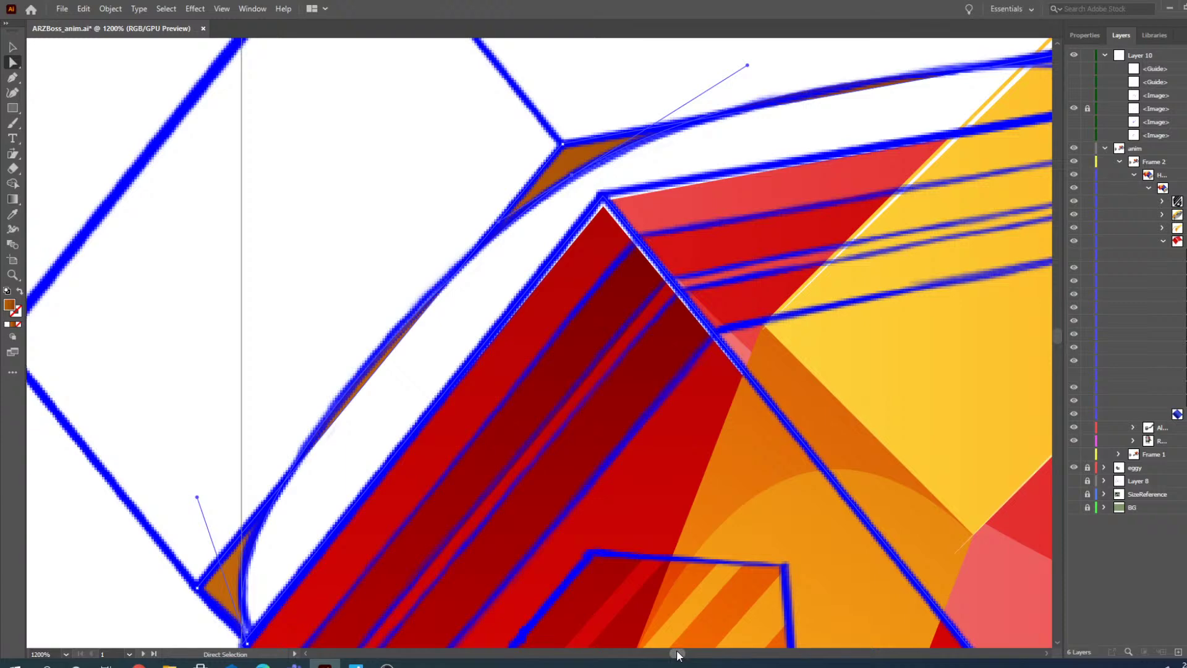
- Check the brown shadow without the sketch, add an anchor midway along its left-hand curve, and nudge it slightly inward
left_click(1076, 58)
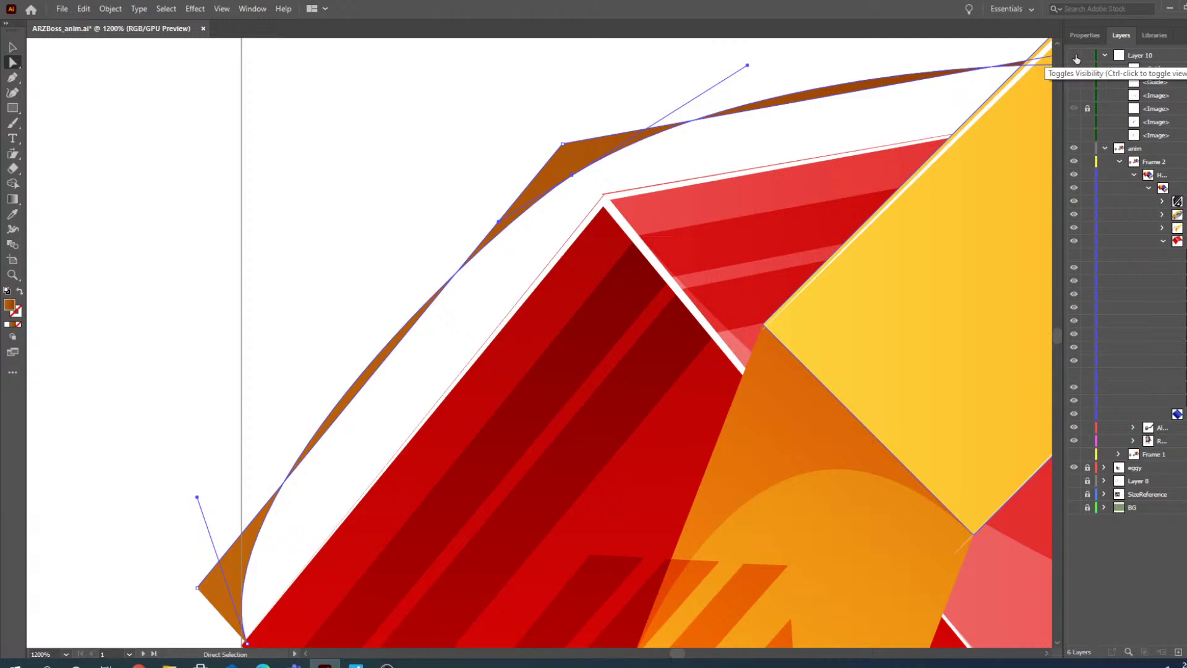
left_click(1076, 58)
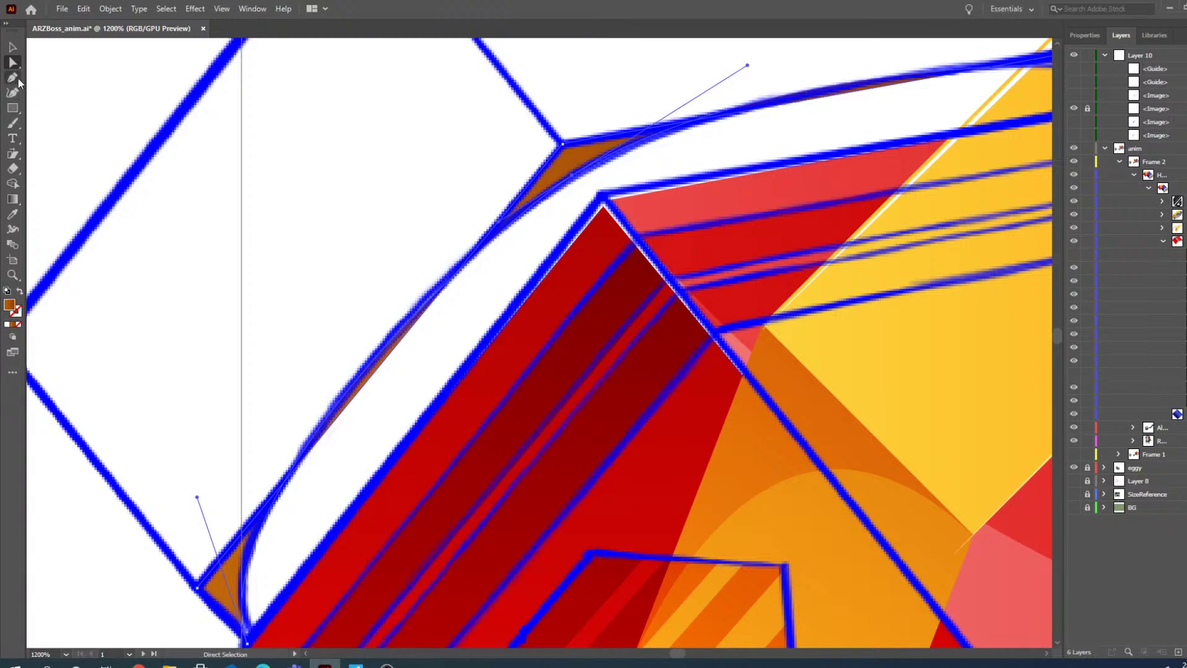
left_click(372, 366)
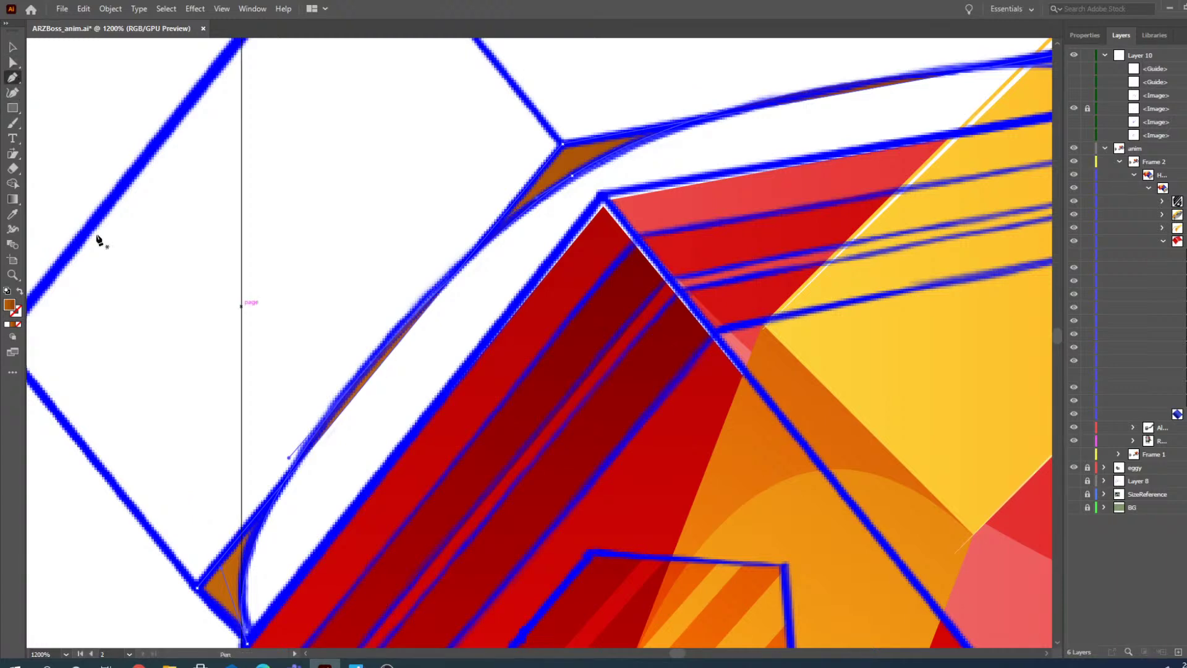
left_click(13, 61)
left_click_drag(372, 364, 382, 372)
left_click_drag(381, 367, 378, 366)
- Add an anchor midway along the brown shadow's right-hand curve, nudge it slightly down, and hide the Layer 10 sketch to review the shape
left_click_drag(673, 653, 674, 652)
scroll(517, 356, "up", 3)
scroll(221, 214, "up", 2)
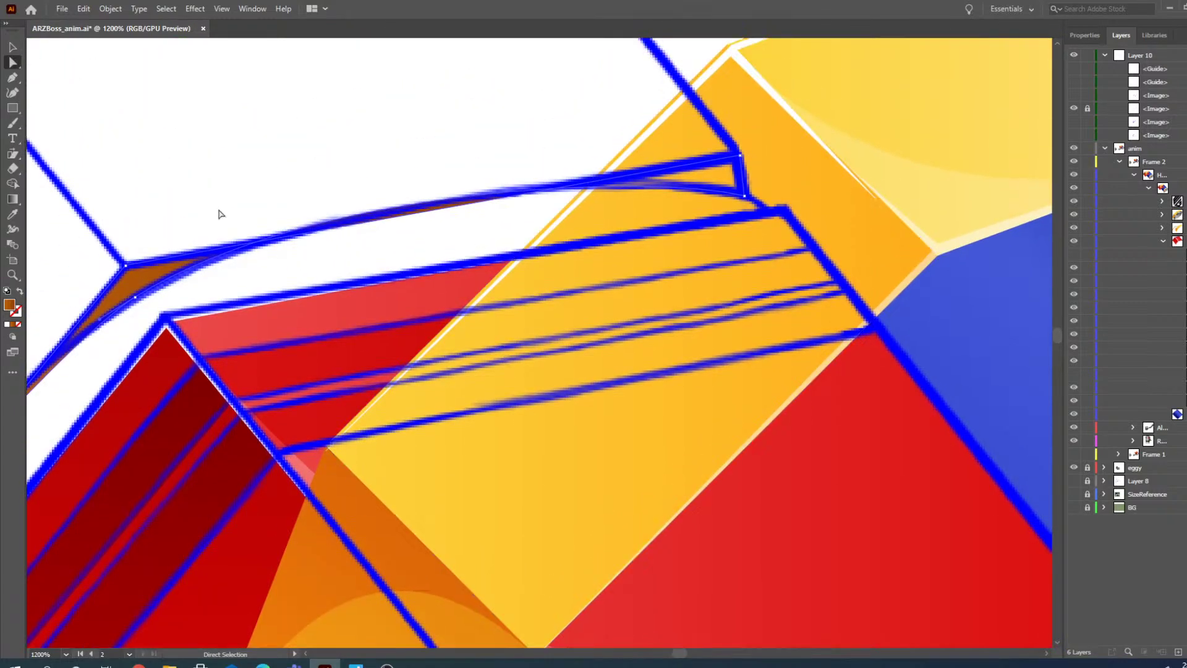
left_click(14, 81)
key("a")
left_click(423, 205)
left_click_drag(423, 209, 423, 216)
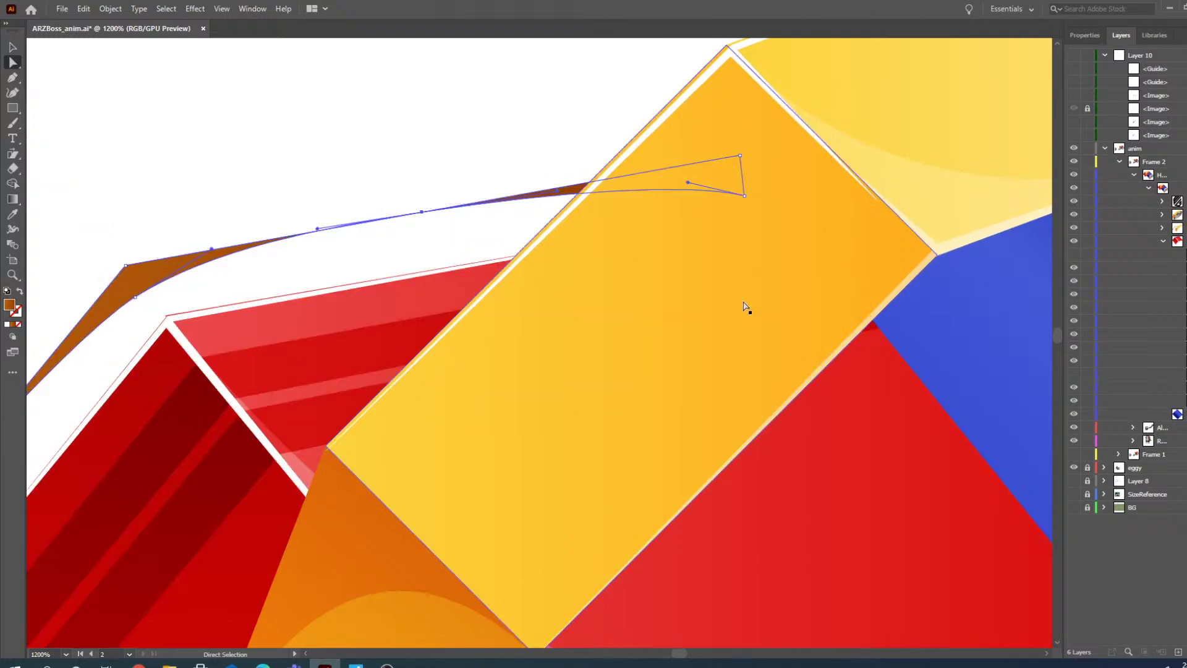
left_click(13, 275)
left_click(423, 273, "alt")
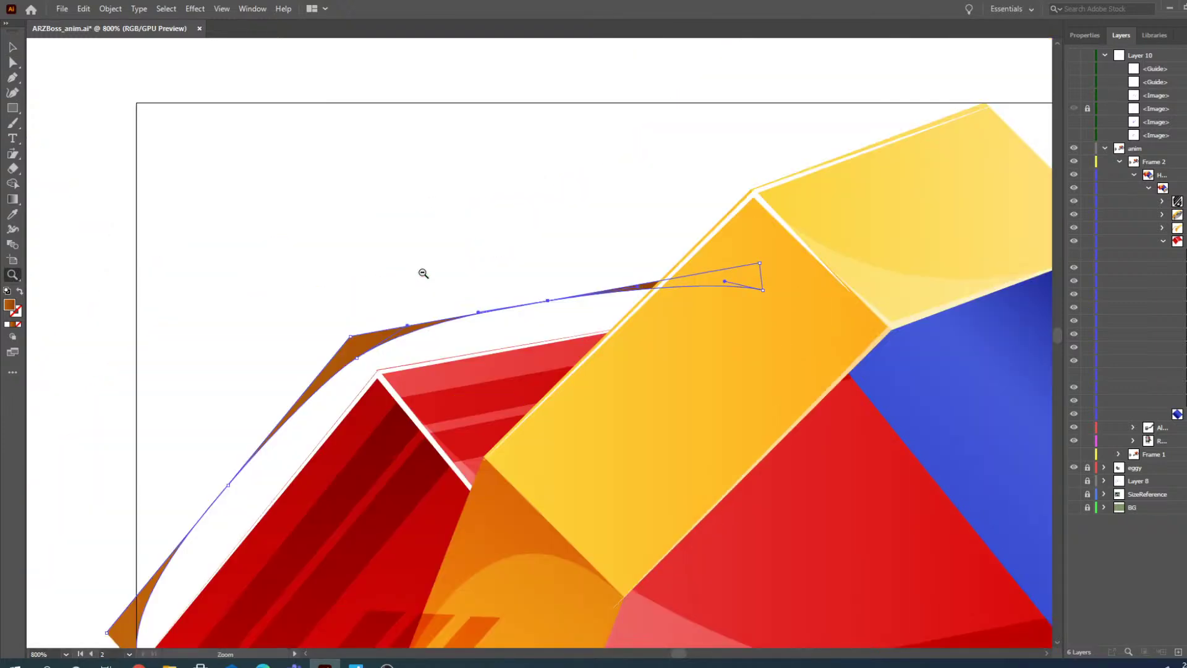
scroll(477, 353, "down", 2)
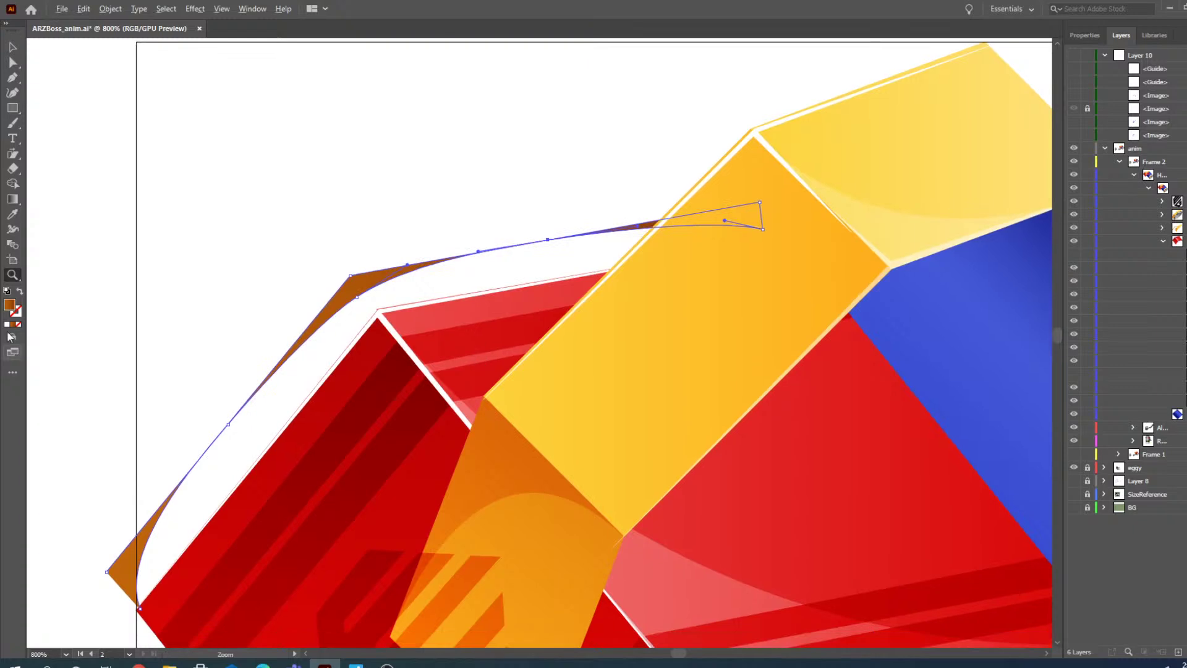
- Deselect the brown shadow and examine the whole hammer head without the sketch overlay
left_click(527, 310, "alt")
left_click(12, 47)
left_click(476, 248)
scroll(441, 332, "down", 2)
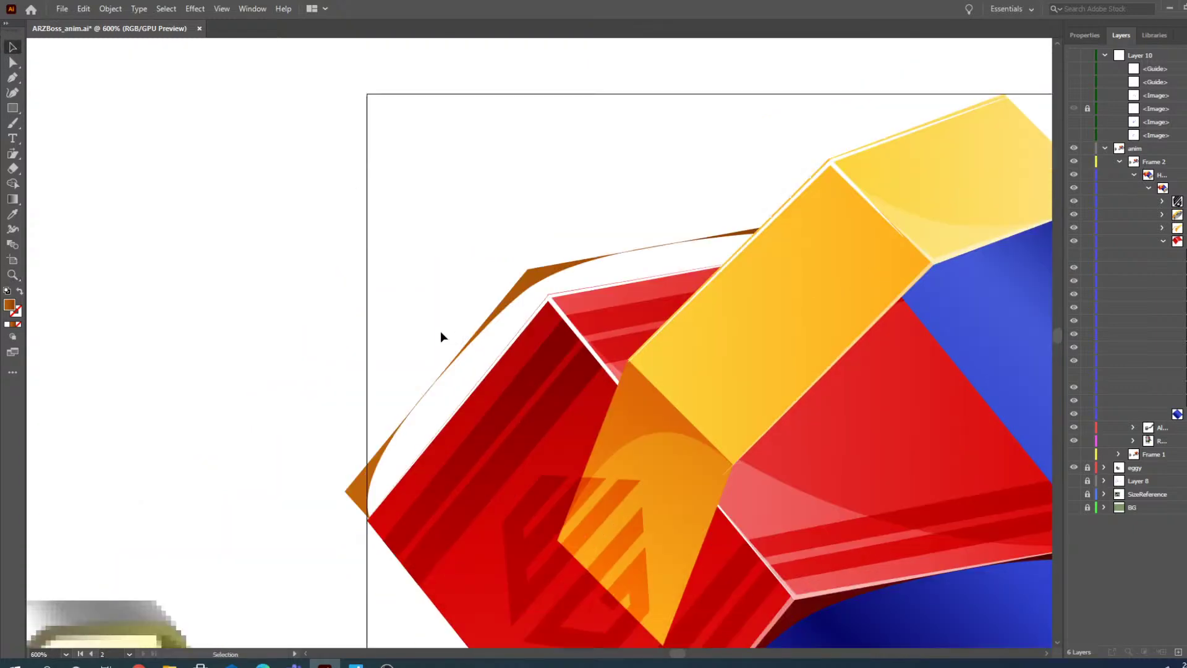
left_click(13, 275)
left_click(16, 63)
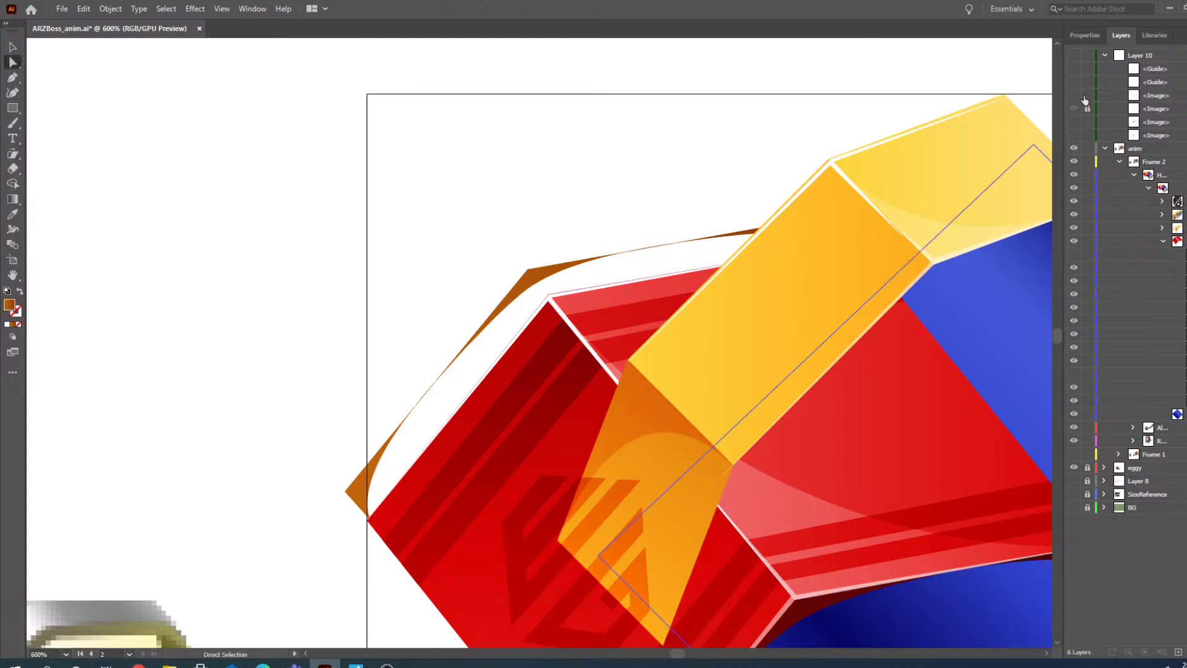
left_click_drag(13, 275, 46, 275)
left_click(528, 290, "alt")
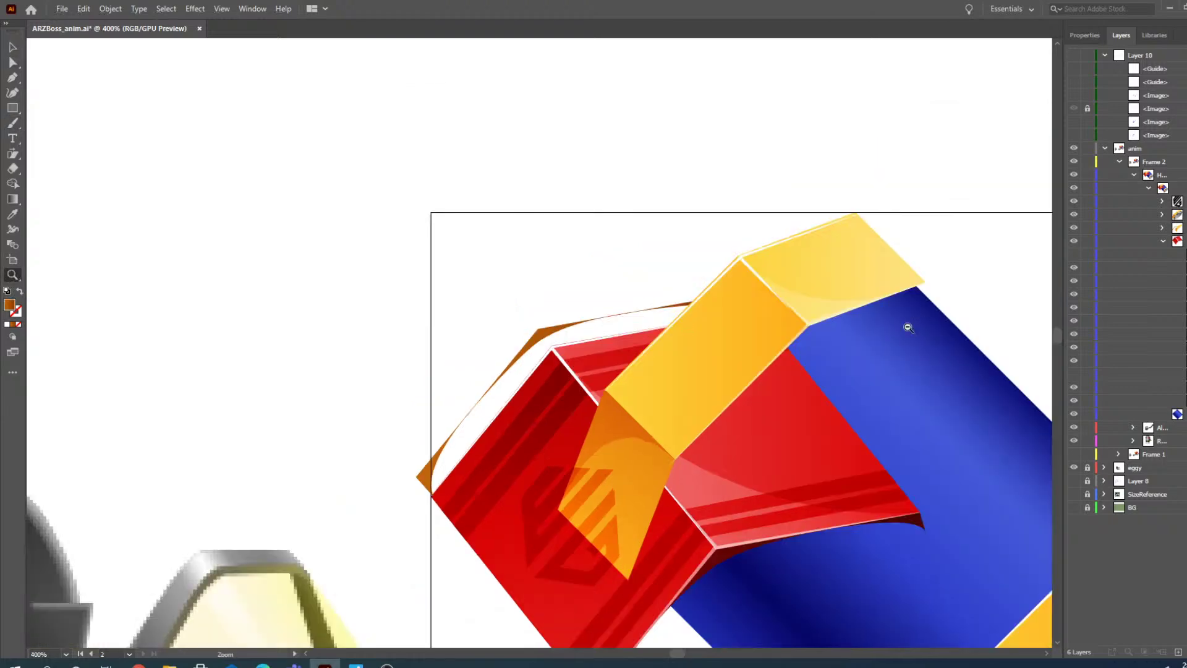
left_click(778, 339, "alt")
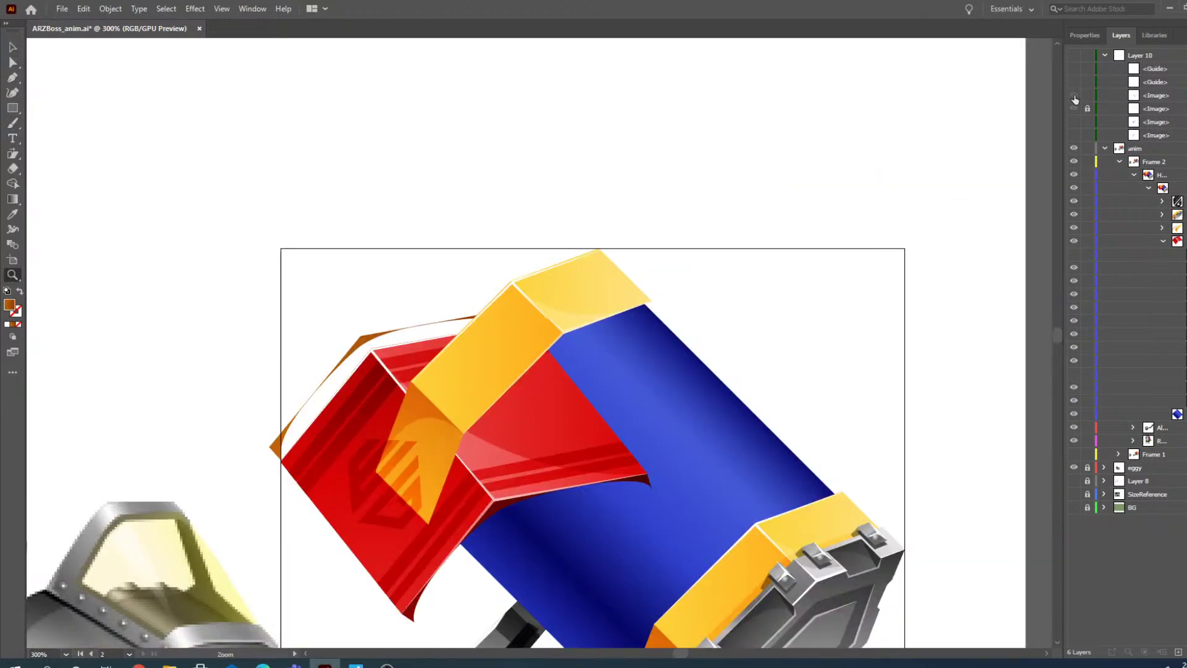
- Show Layer 10 and compare its different blue sketch images with the hammer artwork, ending on the locked sketch image
left_click(1074, 55)
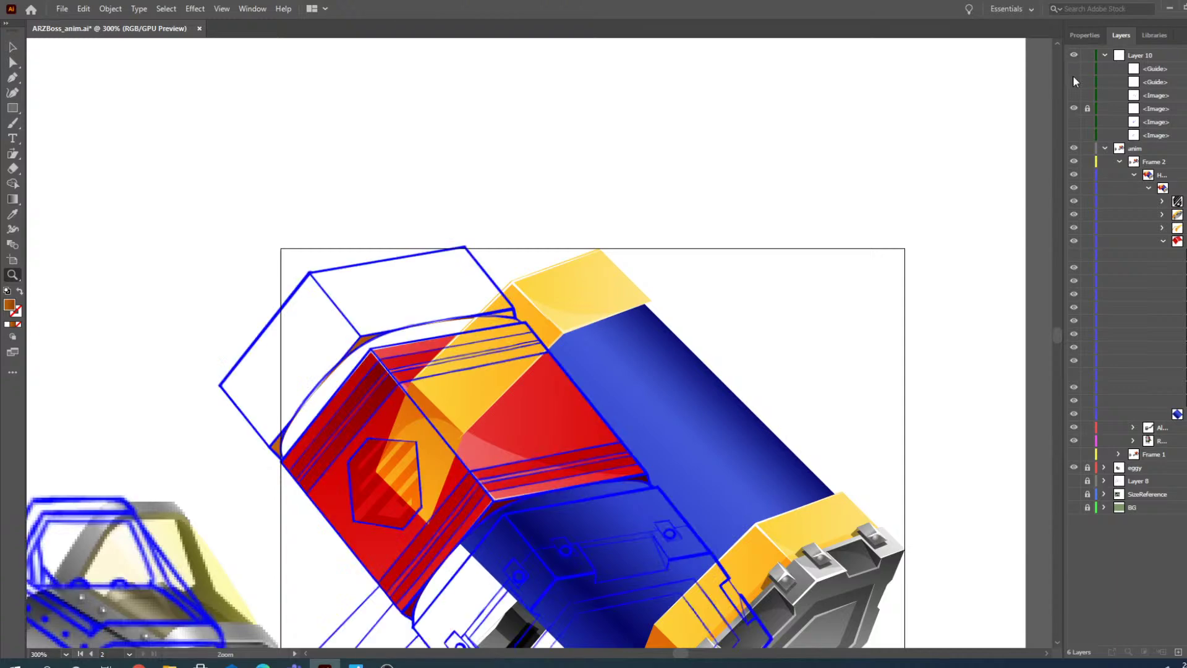
left_click(1074, 108)
left_click(1073, 98)
left_click(1074, 99)
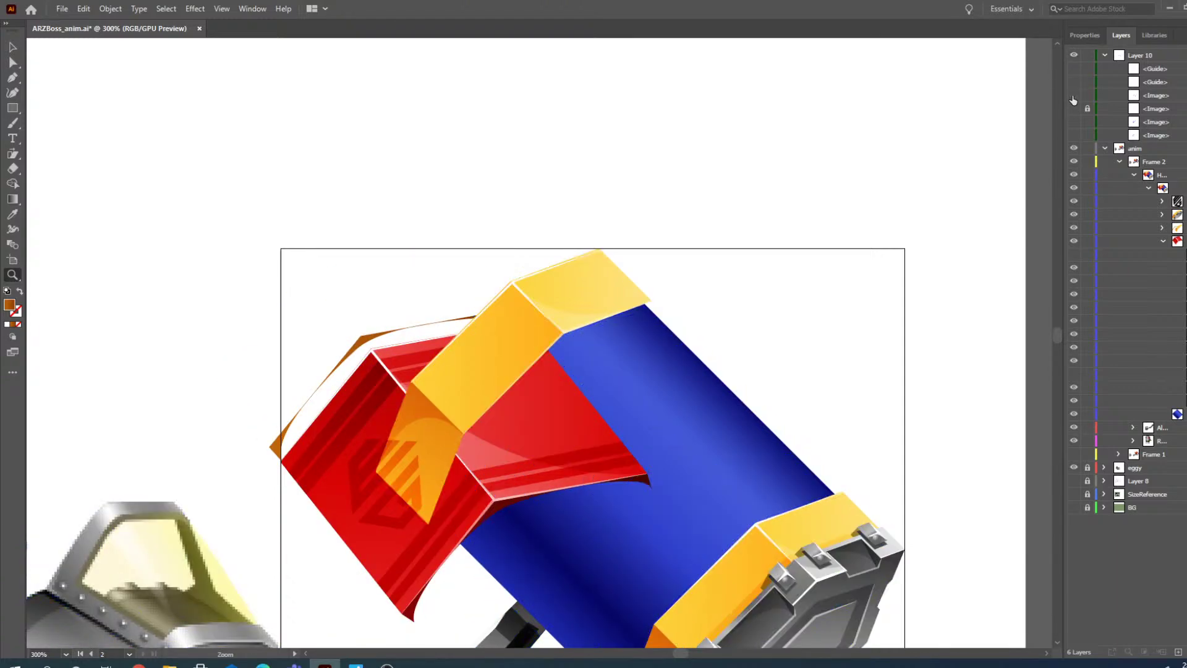
left_click(1074, 121)
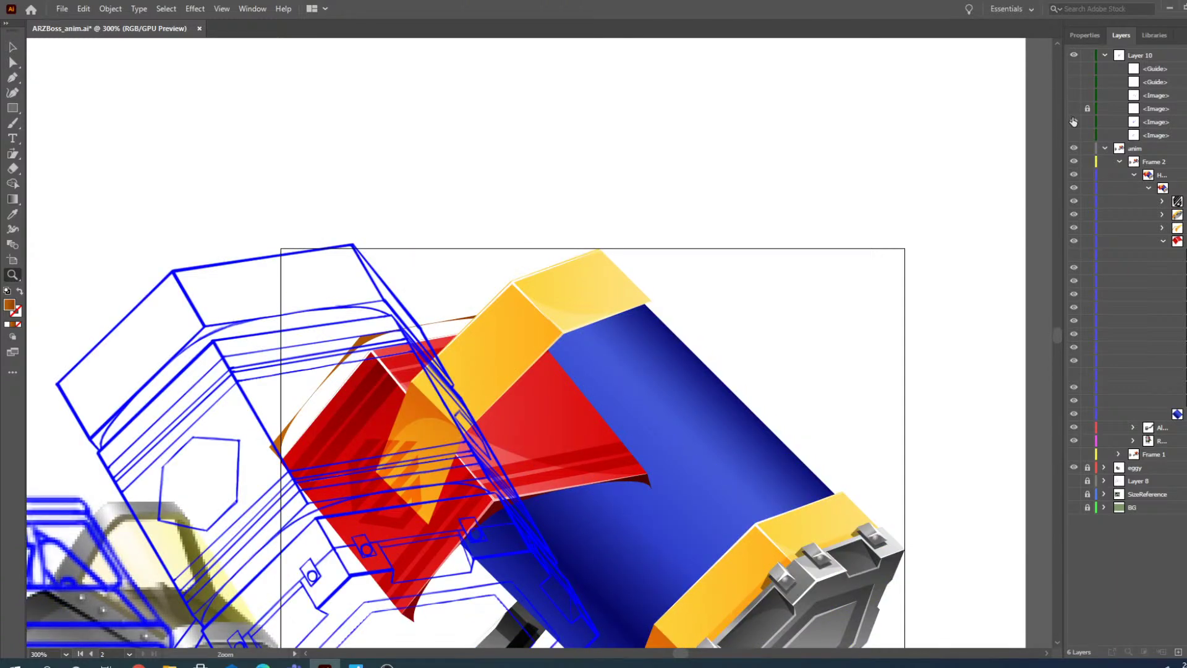
left_click(1074, 122)
left_click(1074, 135)
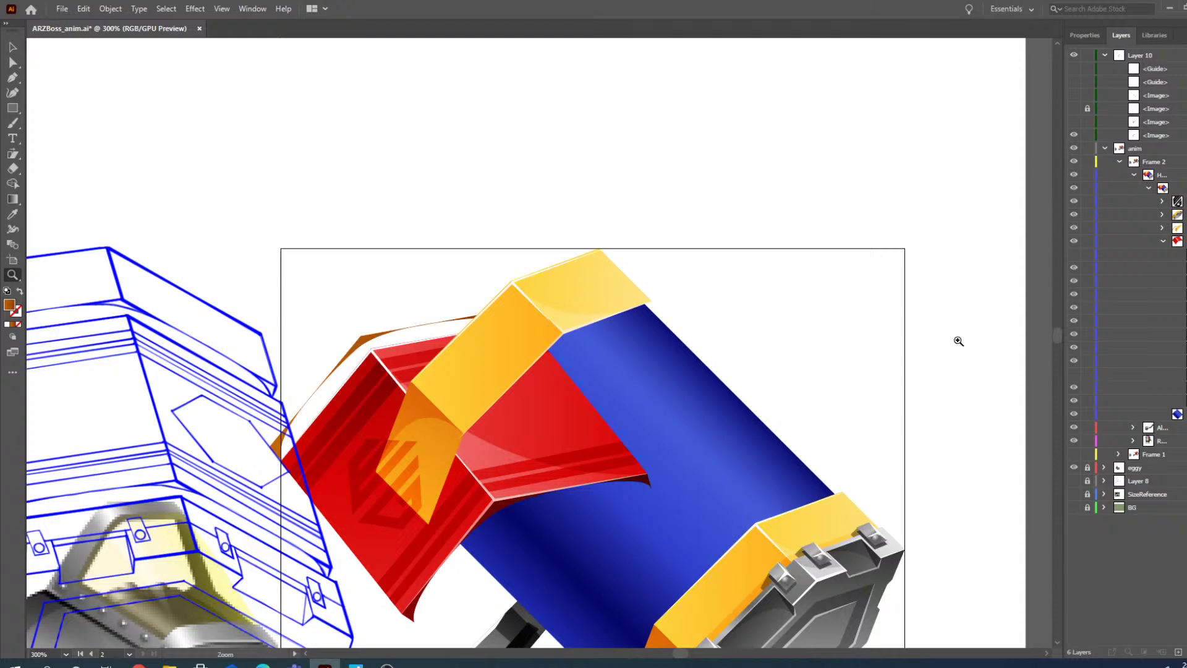
left_click_drag(687, 654, 678, 659)
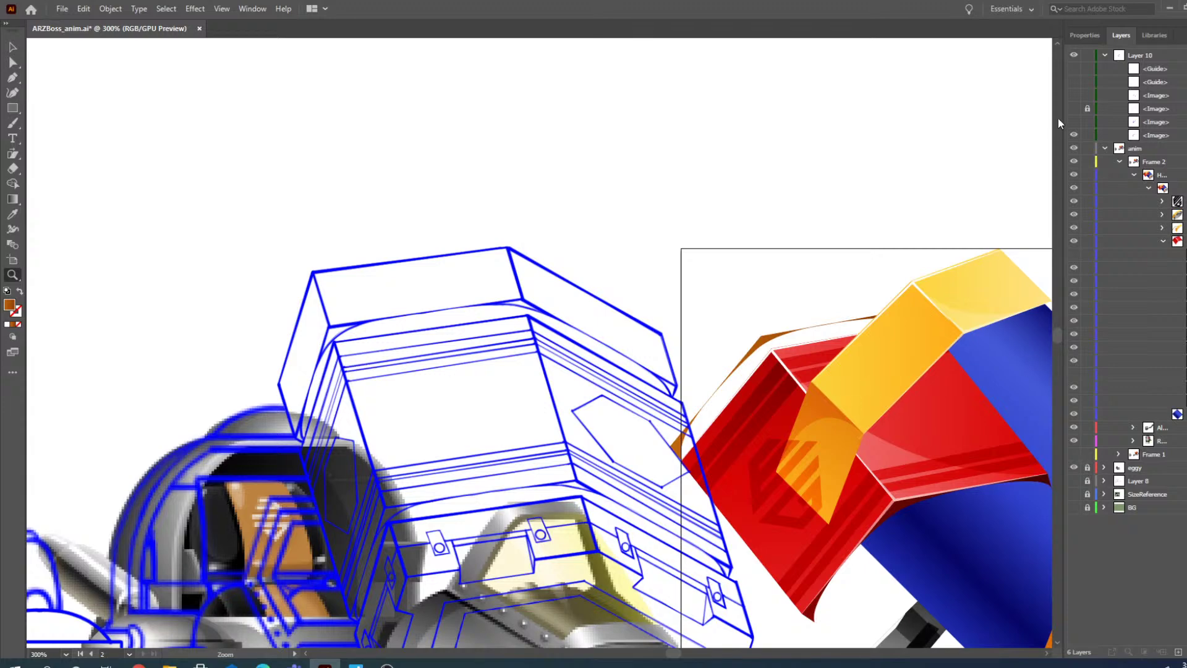
left_click(1075, 135)
left_click(1074, 108)
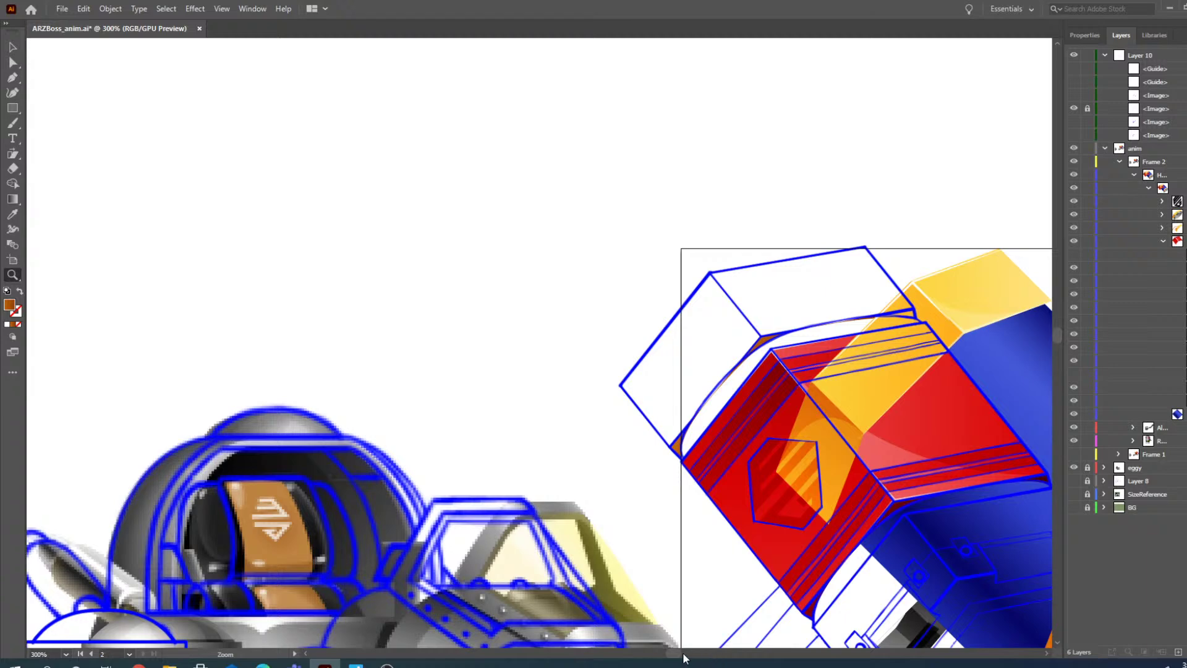
- Select only the blue cylinder body and move it behind the red section to line up with the sketch
scroll(684, 658, "right", 6)
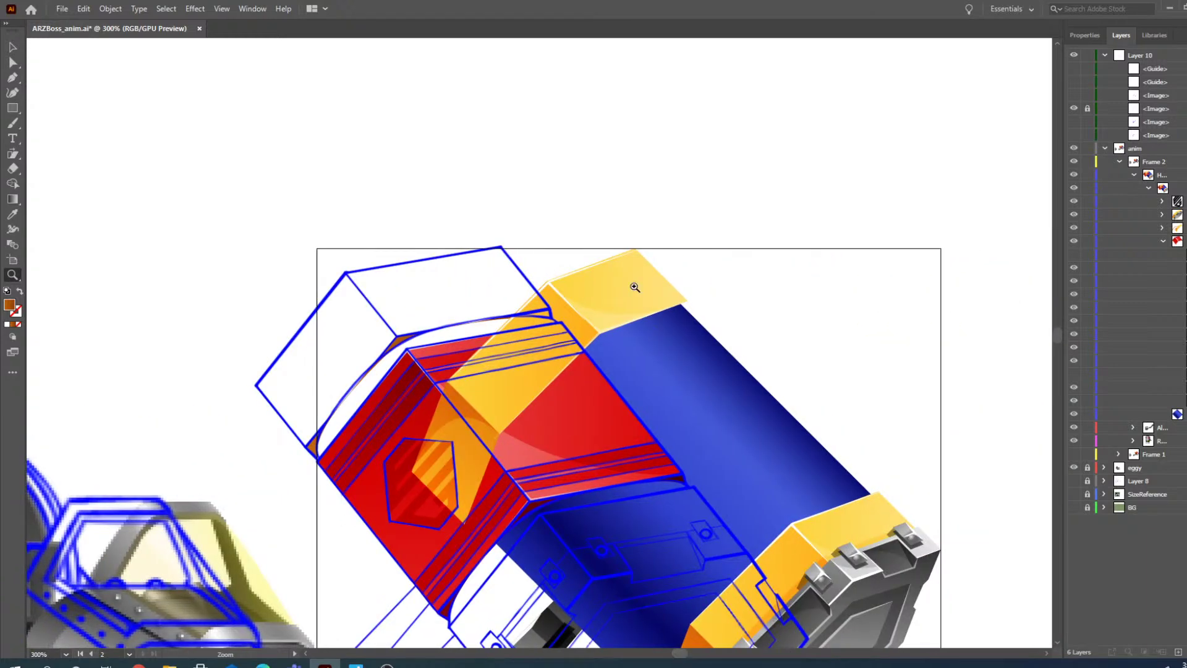
left_click(13, 47)
left_click(699, 410)
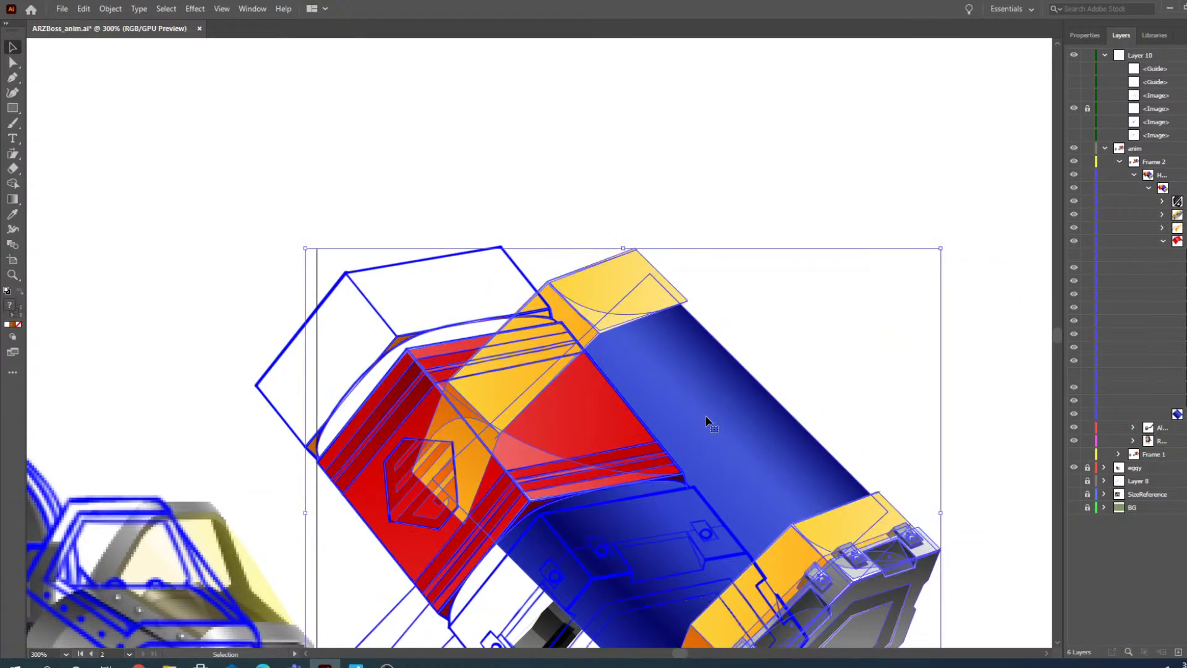
left_click(12, 62)
left_click(705, 238)
left_click(718, 447)
left_click_drag(739, 457, 595, 452)
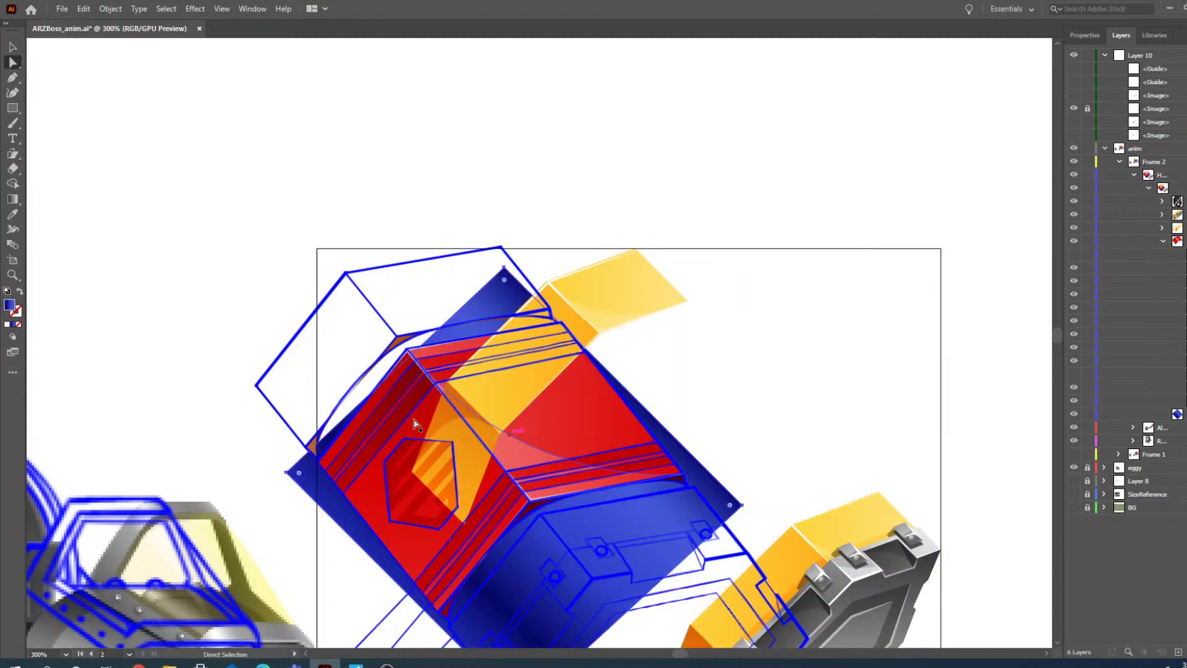
- Move the blue body's left corner anchor to the sketched end cap's lower-left corner
left_click(12, 276)
left_click(459, 381)
left_click(566, 354)
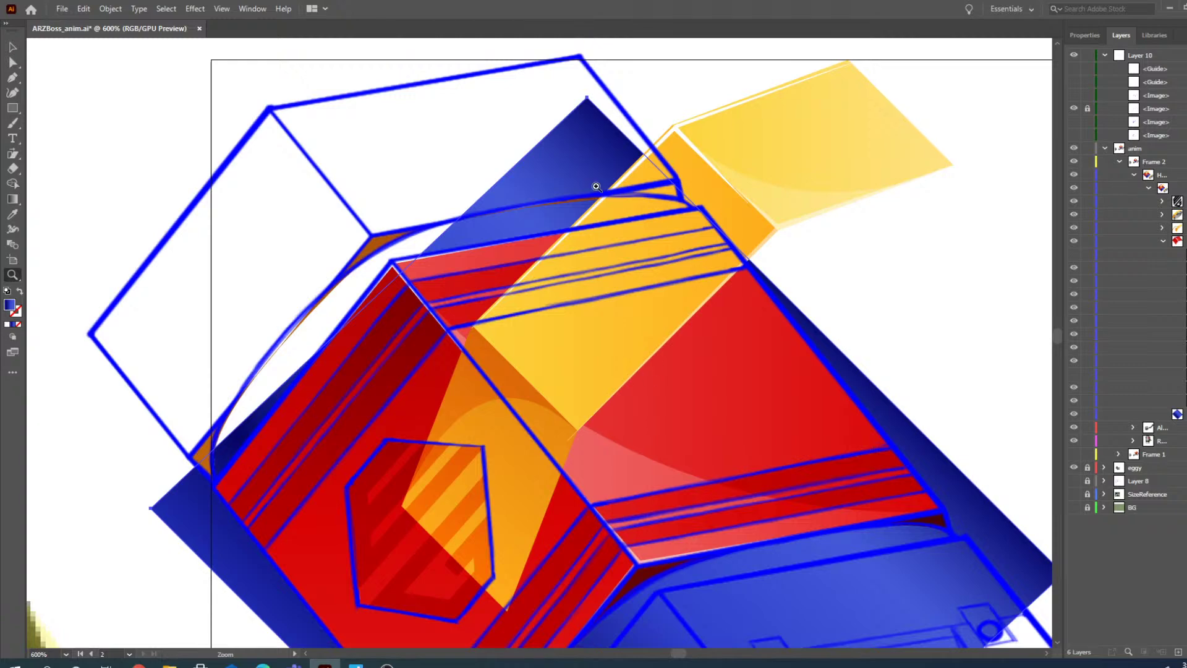
scroll(588, 244, "down", 3)
left_click(12, 62)
left_click_drag(151, 388, 183, 323)
- Pull the blue body's bottom corner anchor up to just below the red section's lower-left tip, along the sketched edge
scroll(446, 413, "down", 5)
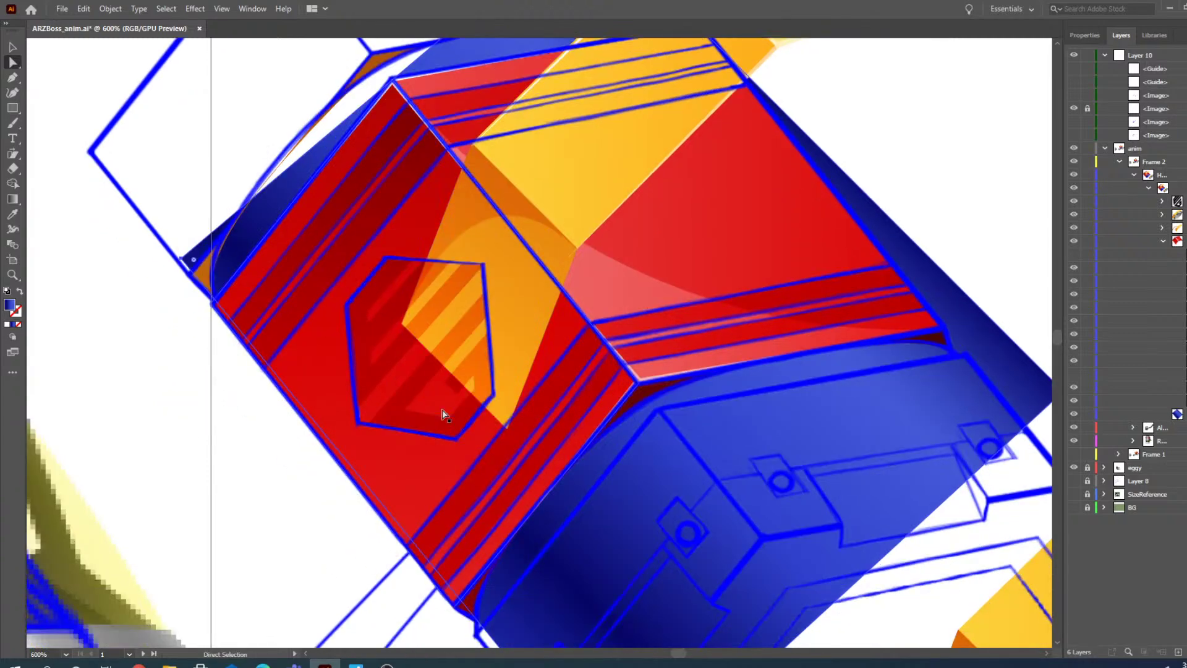
scroll(442, 421, "down", 4)
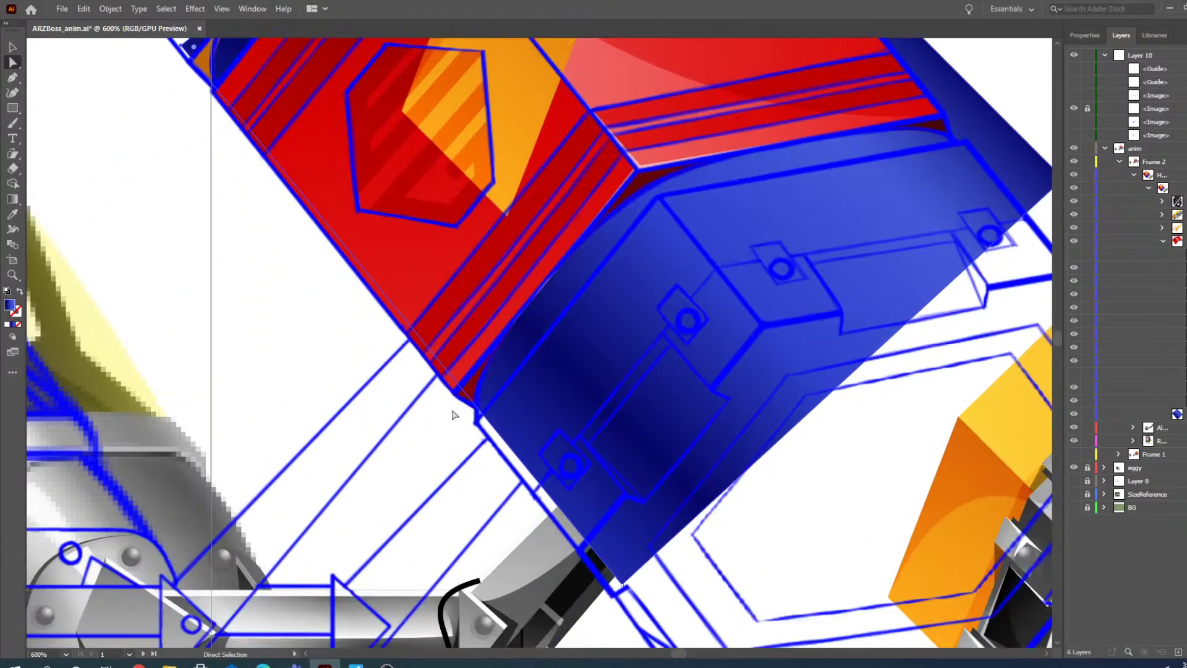
left_click(624, 586)
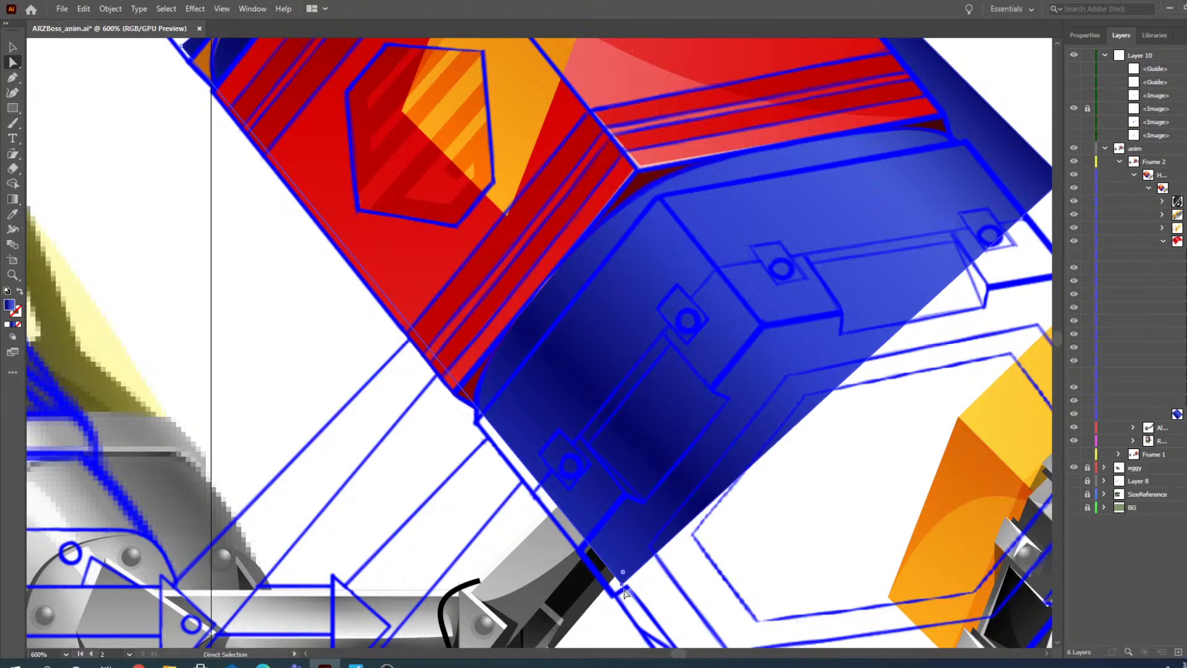
left_click_drag(624, 586, 501, 438)
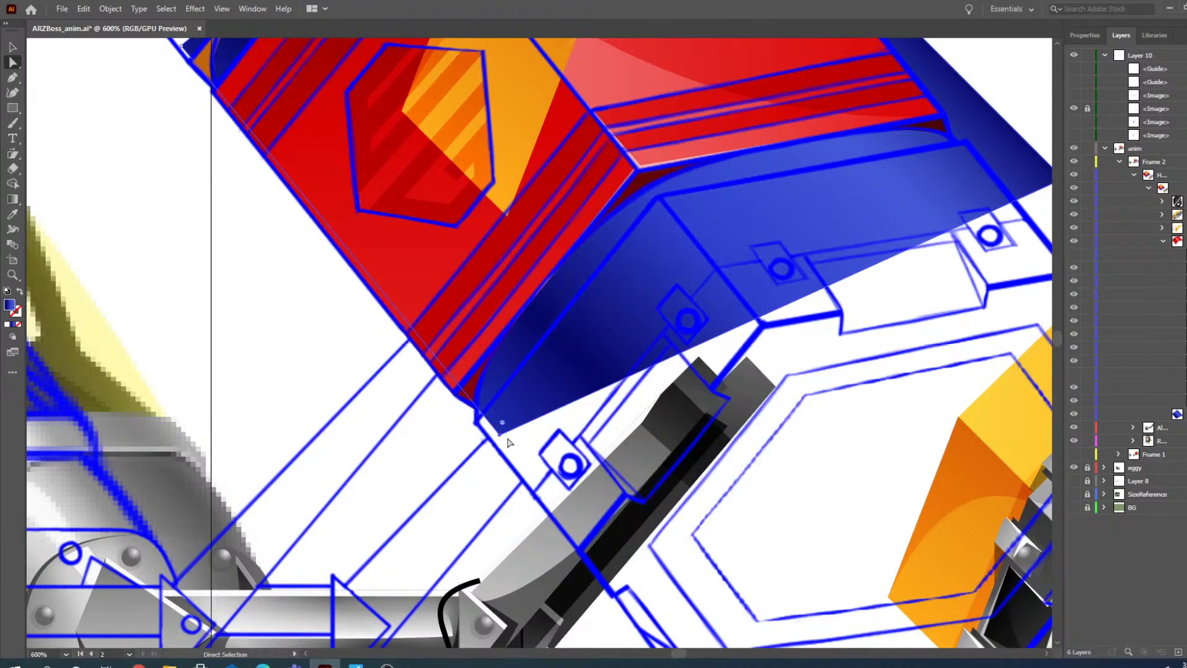
- Hide the Layer 10 sketch and pull the blue body's right corner anchor in to just below the dark red lip's right tip
scroll(553, 449, "up", 2)
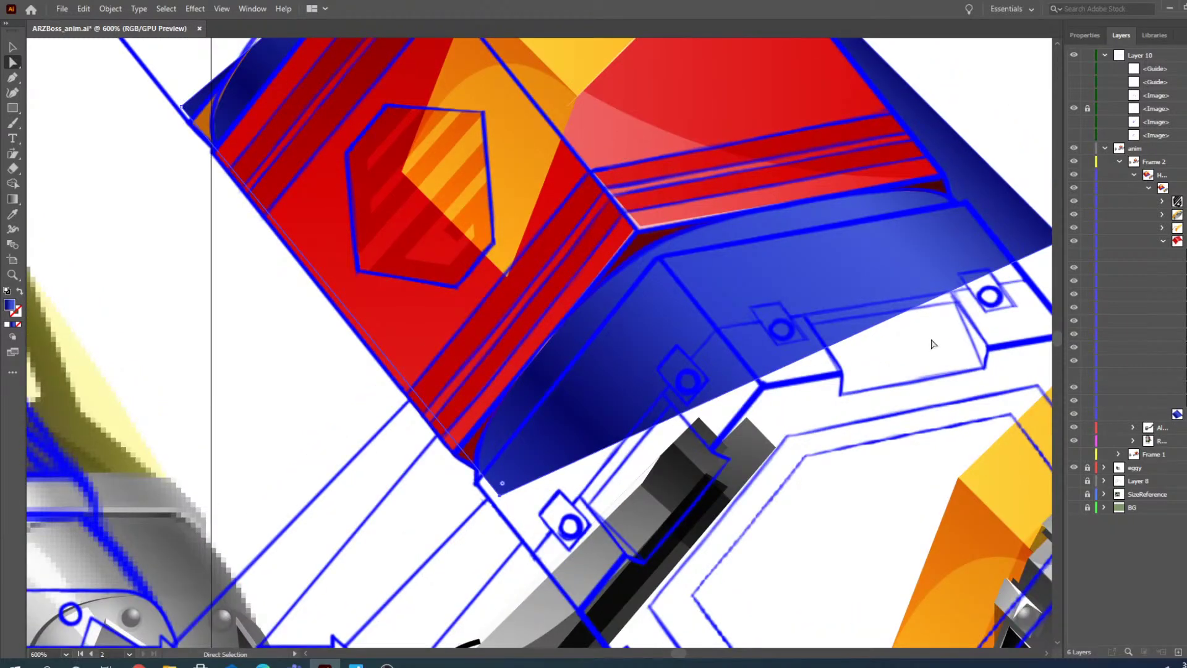
left_click_drag(684, 657, 688, 656)
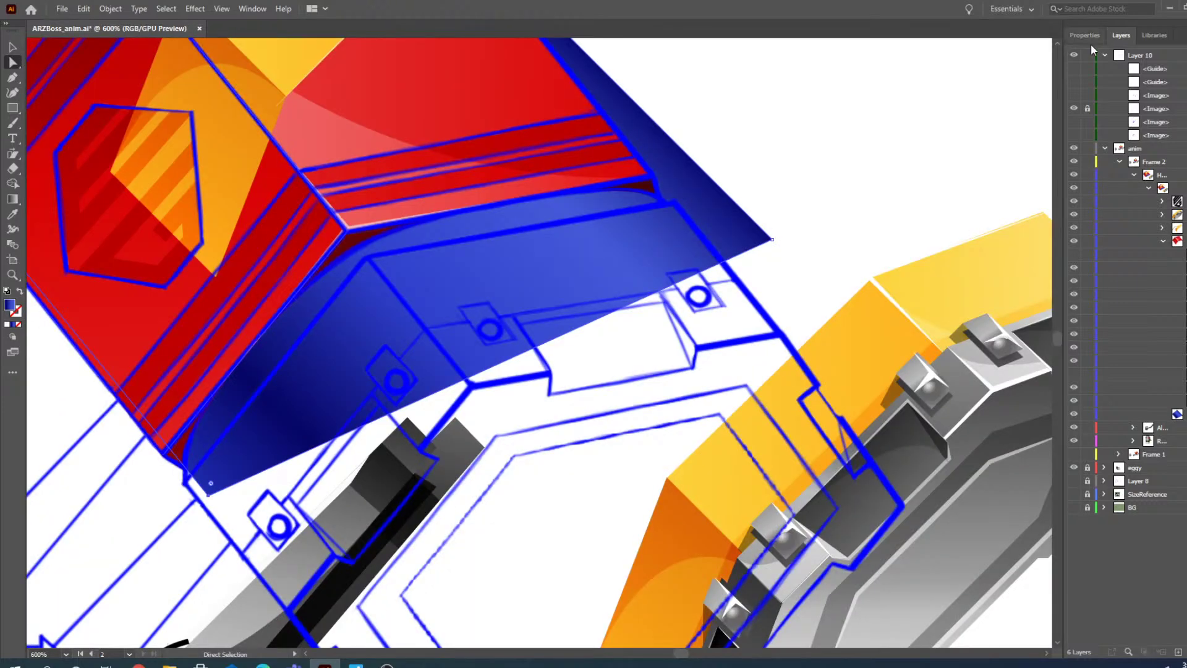
left_click(1073, 57)
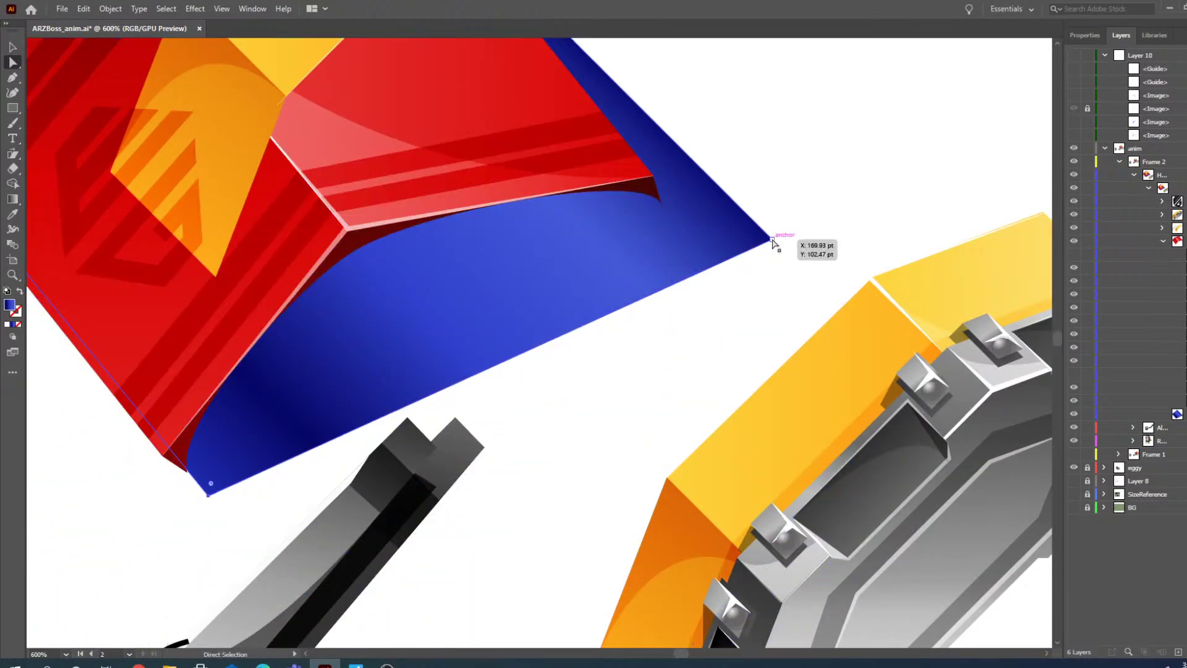
left_click_drag(771, 241, 668, 212)
- Add an anchor on the blue body's right edge at the dark red lip's tip, and align it and the corner below with the lip
key("z")
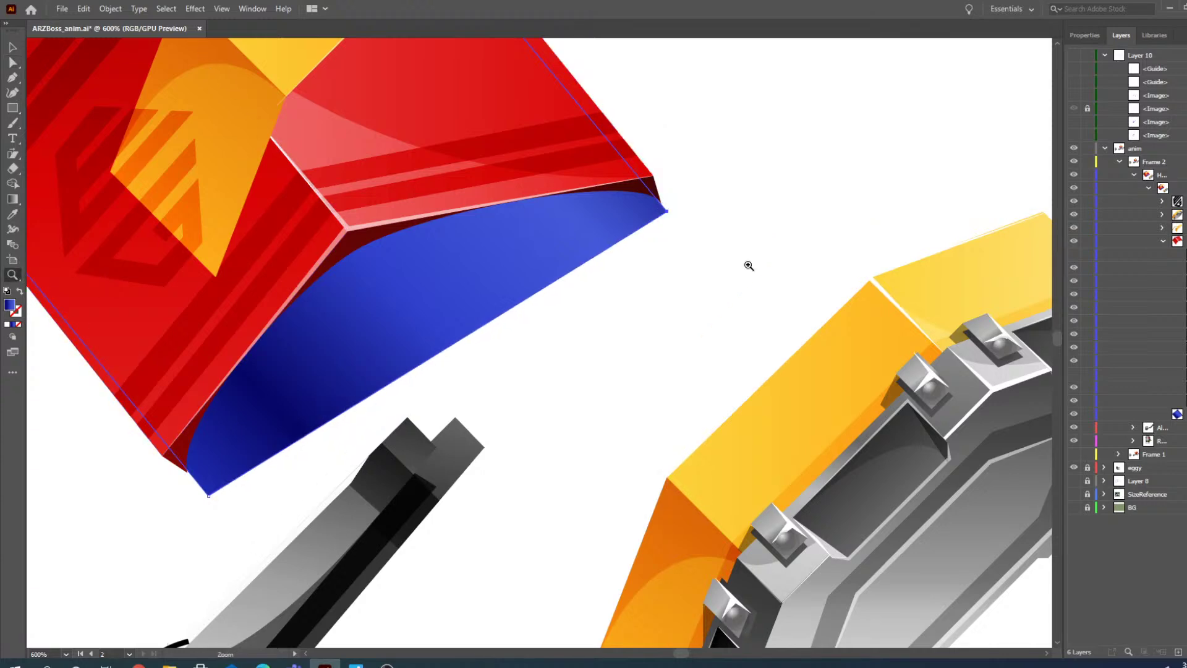
left_click(749, 265)
left_click(410, 267)
left_click(513, 348)
left_click(616, 371)
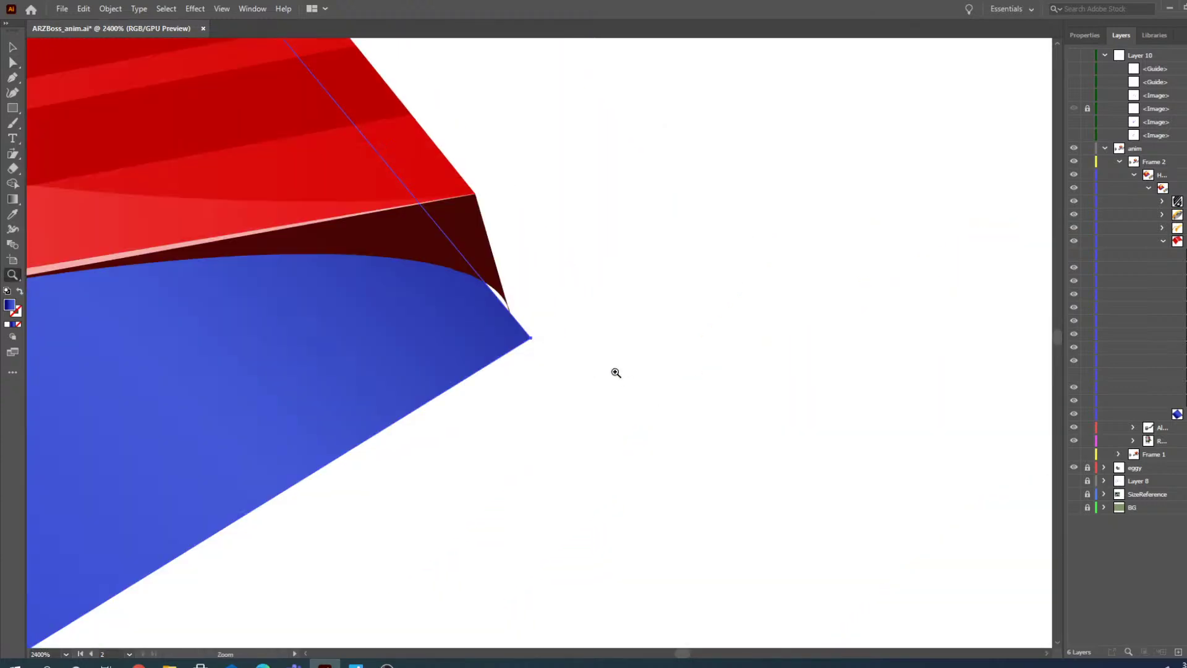
left_click(12, 78)
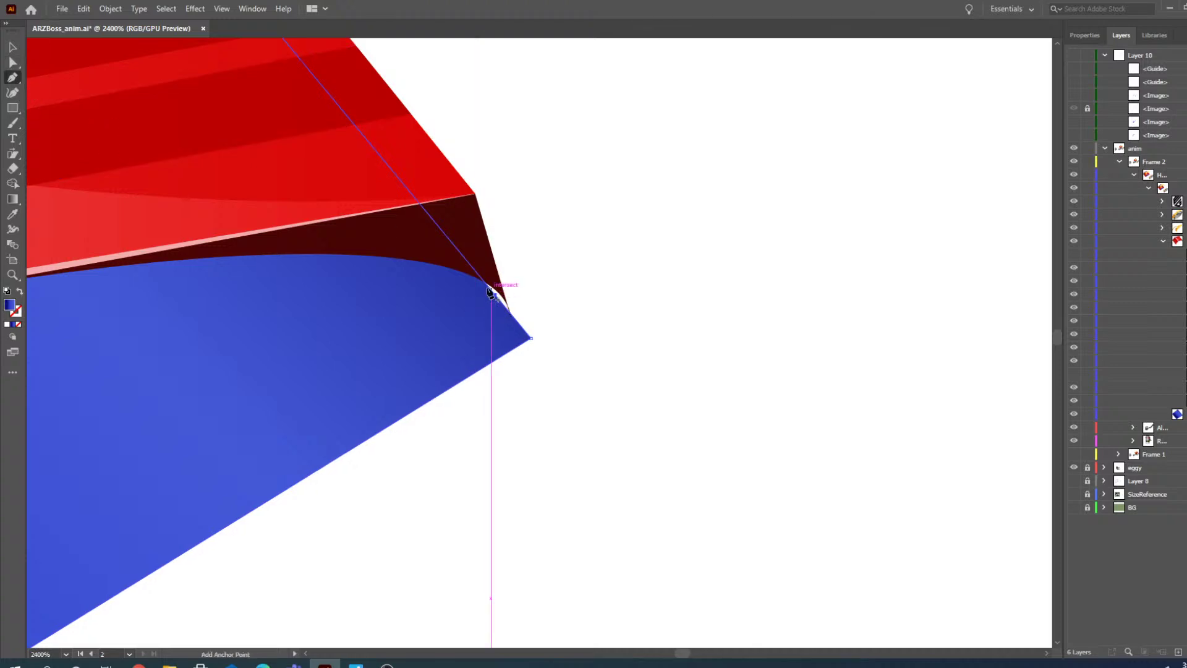
left_click(13, 62)
left_click_drag(493, 301, 498, 288)
mouse_move(529, 336)
left_mouse_down()
mouse_move(538, 339)
mouse_move(520, 345)
mouse_move(531, 338)
left_mouse_up()
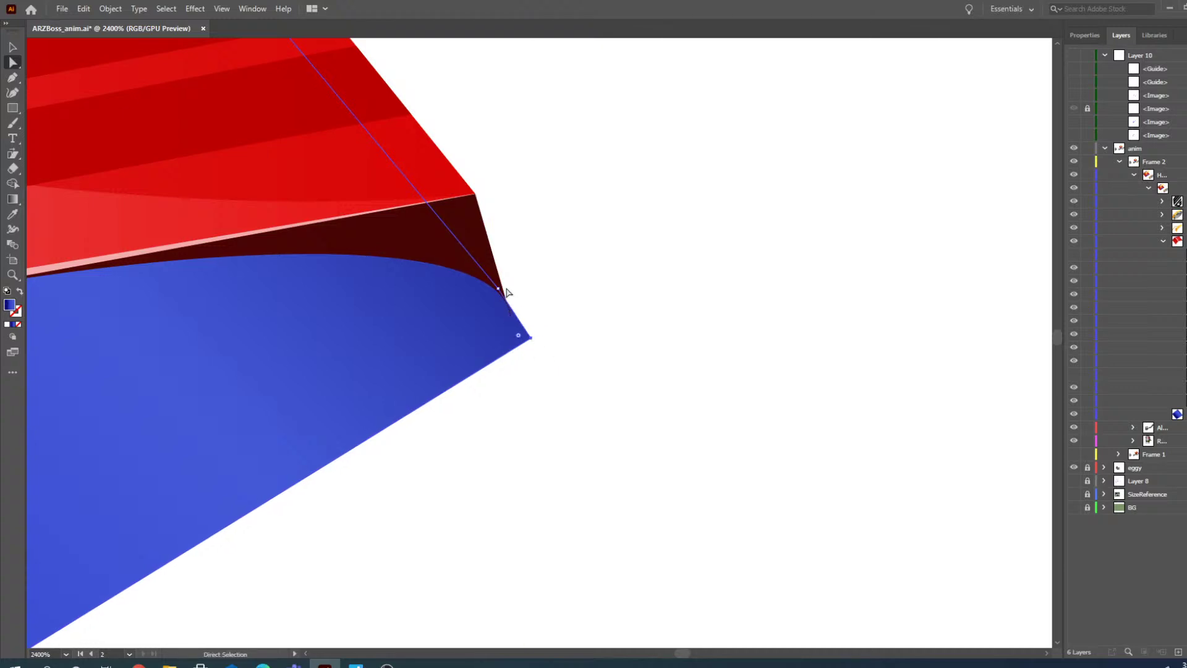
left_click_drag(500, 291, 522, 344)
- Add an anchor on the blue body's left edge near the dark red lip's lower-left tip and fit it to that tip
left_click(13, 275)
left_click(481, 349, "alt")
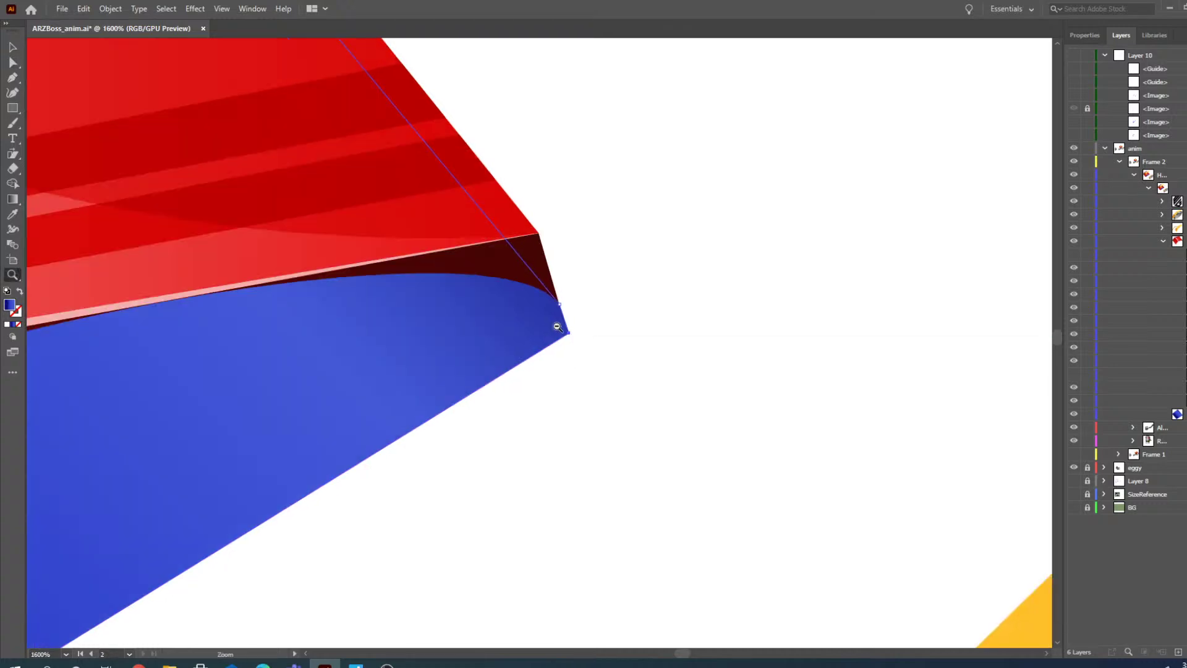
left_click(556, 326, "alt")
left_click(556, 327, "alt")
left_click(539, 402, "alt")
scroll(582, 367, "down", 1)
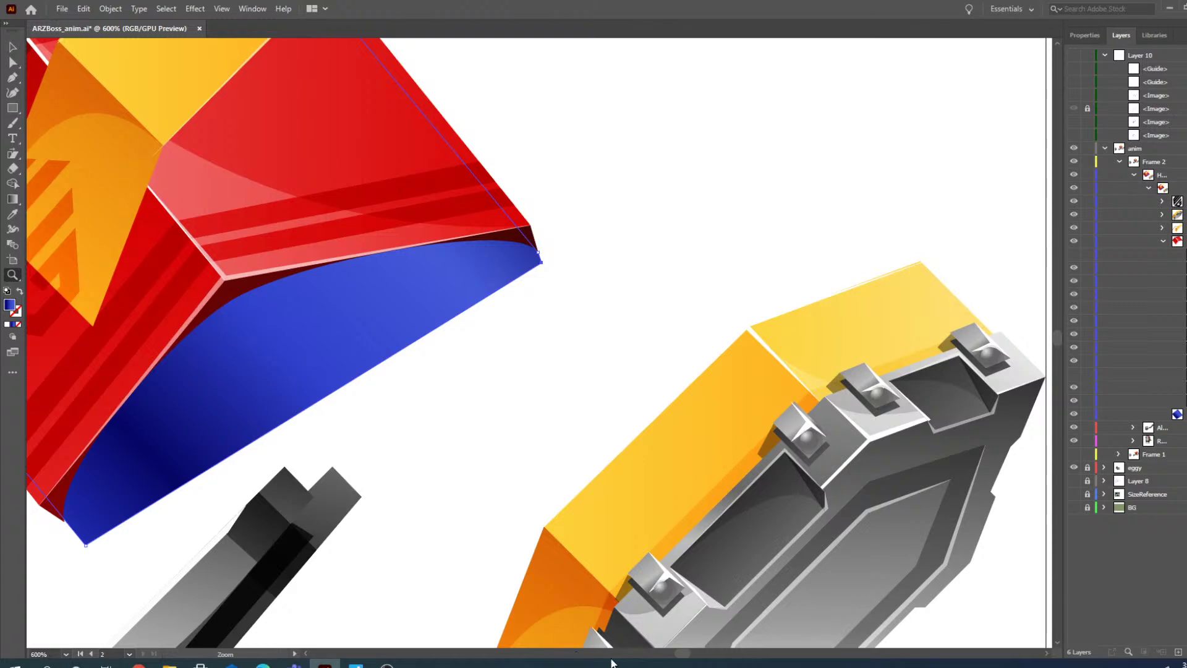
left_click_drag(683, 656, 679, 655)
left_click(407, 507)
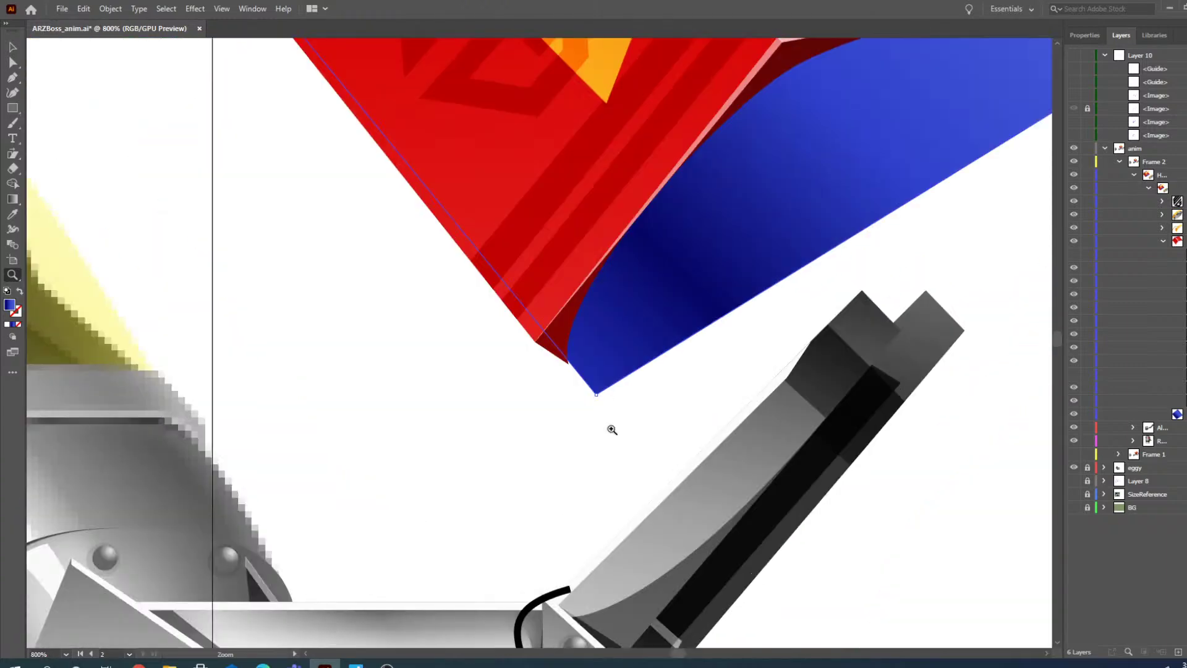
left_click(582, 371)
left_click(524, 287)
left_click(605, 366)
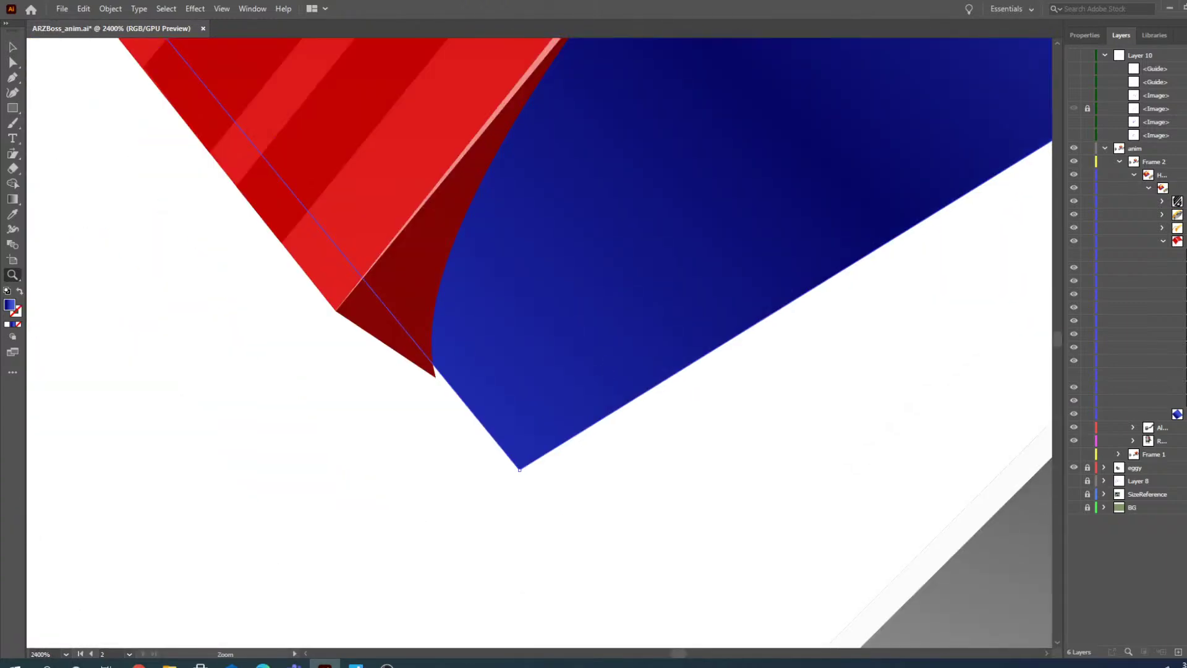
left_click(12, 77)
left_click(440, 374)
left_click(12, 62)
left_click_drag(440, 374, 436, 376)
- Move the blue body's upper-left corner anchor inward behind the brown shadow's left corner so it no longer sticks out
left_click(13, 275)
left_click(375, 320, "alt")
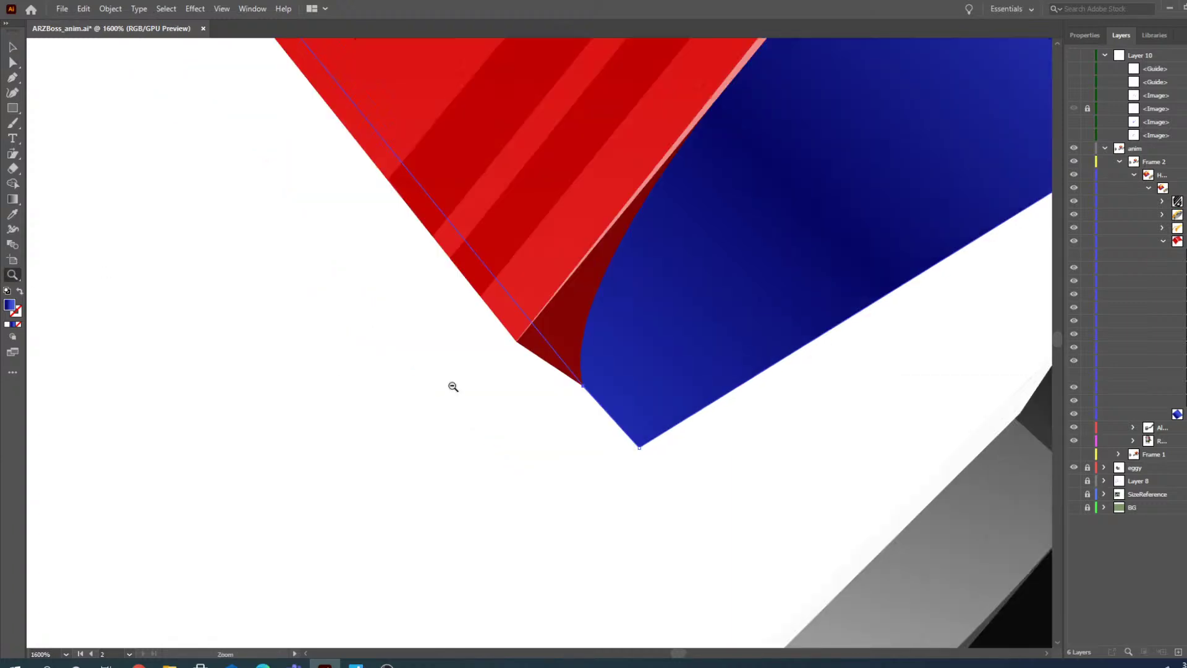
left_click(470, 392, "alt")
left_click(549, 407, "alt")
scroll(539, 441, "up", 10)
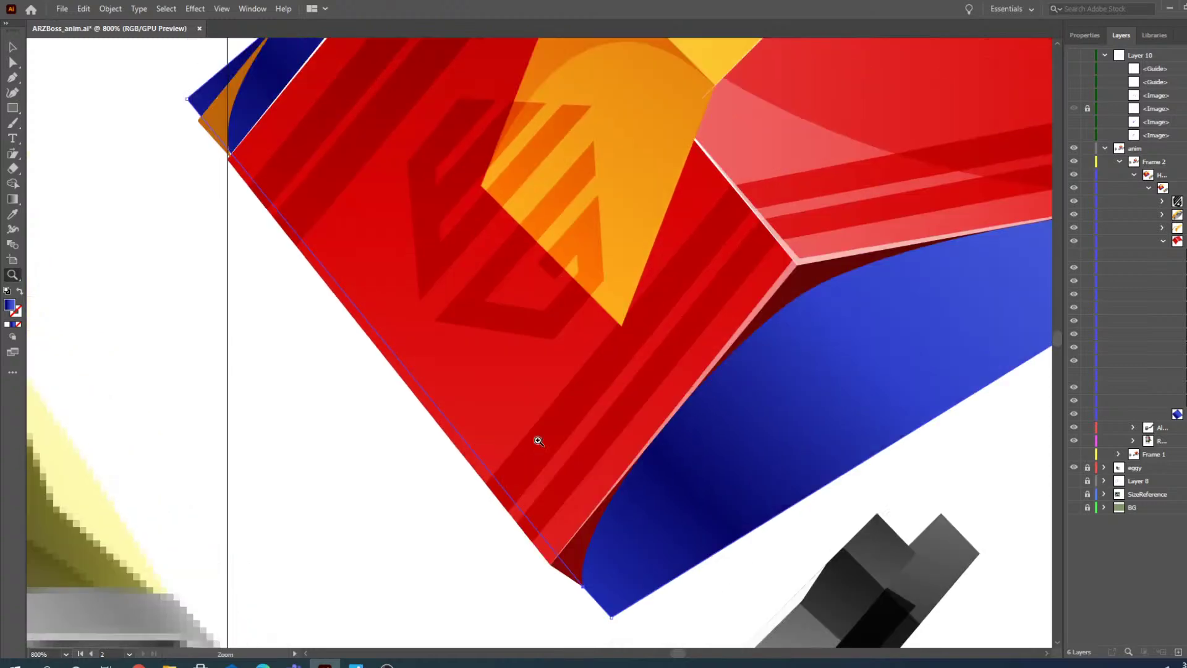
scroll(342, 414, "up", 5)
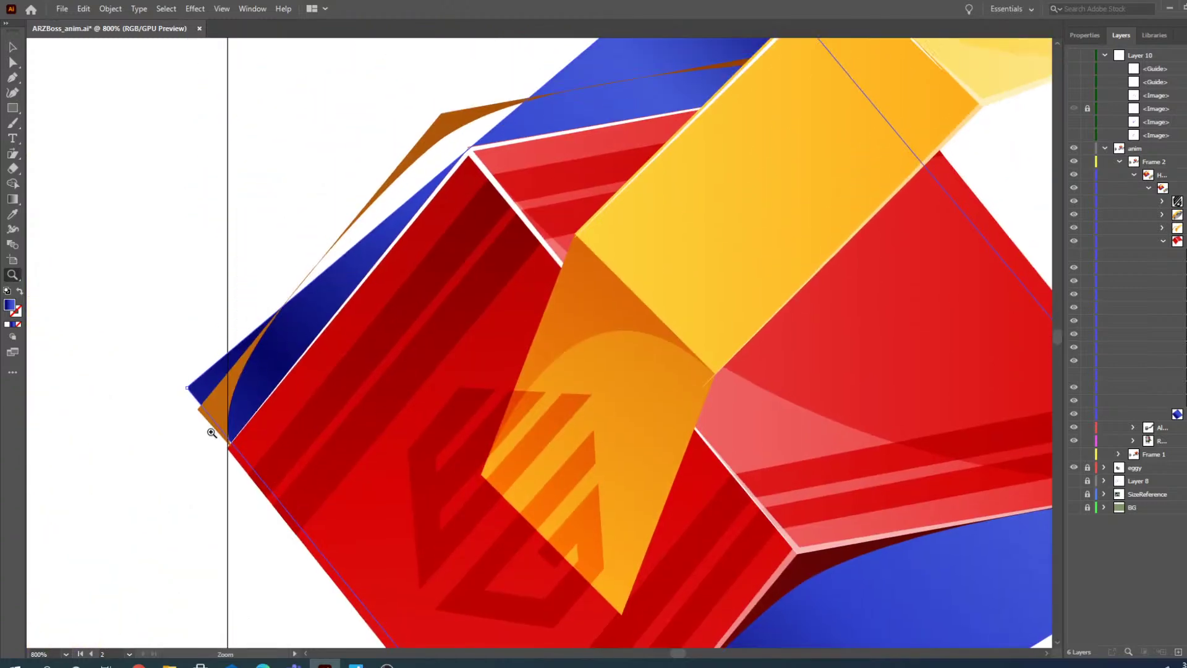
left_click(212, 424)
left_click(605, 305)
left_click(15, 63)
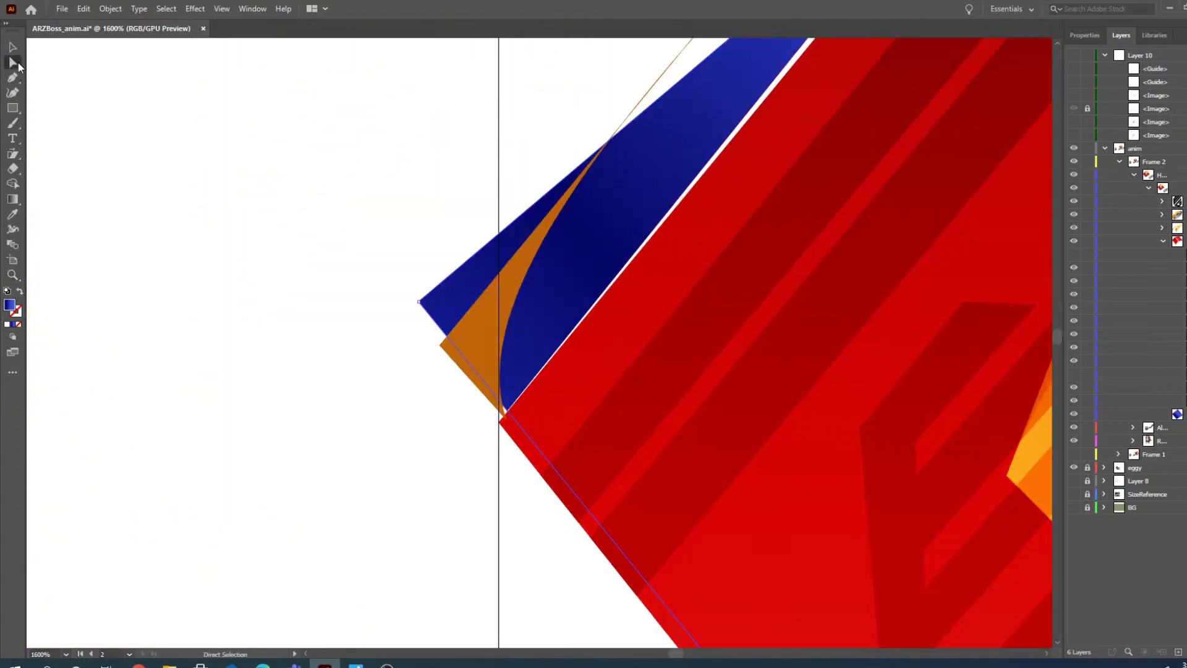
left_click_drag(417, 304, 447, 344)
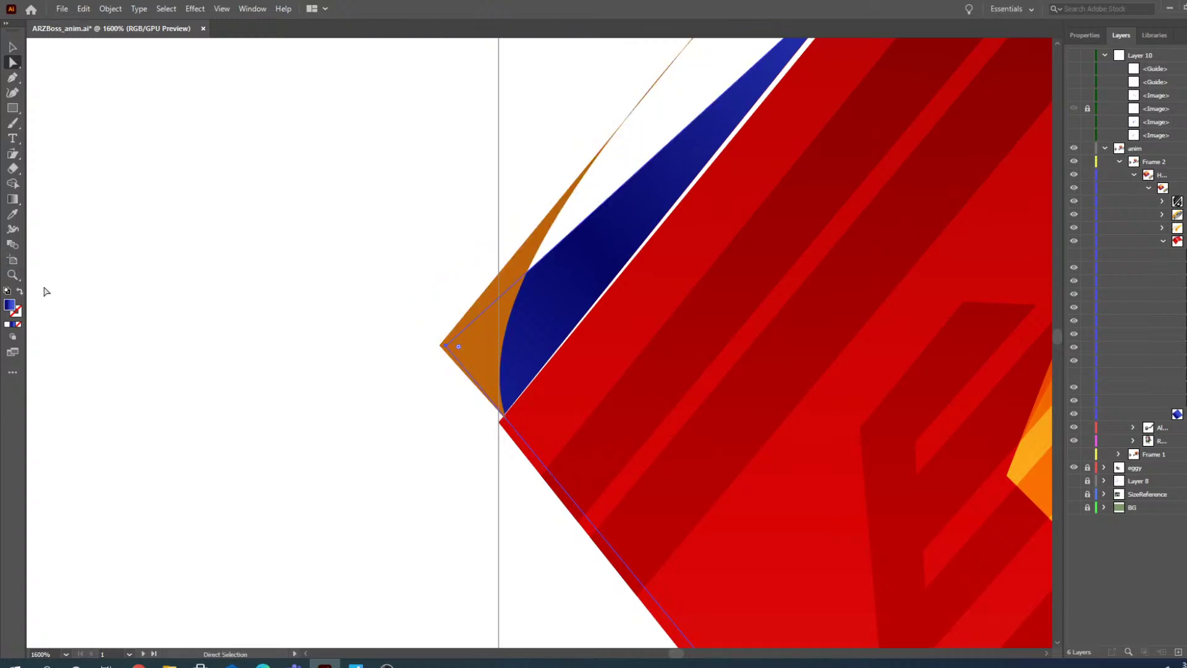
left_click(12, 275)
left_click(403, 304, "alt")
left_click(328, 357, "alt")
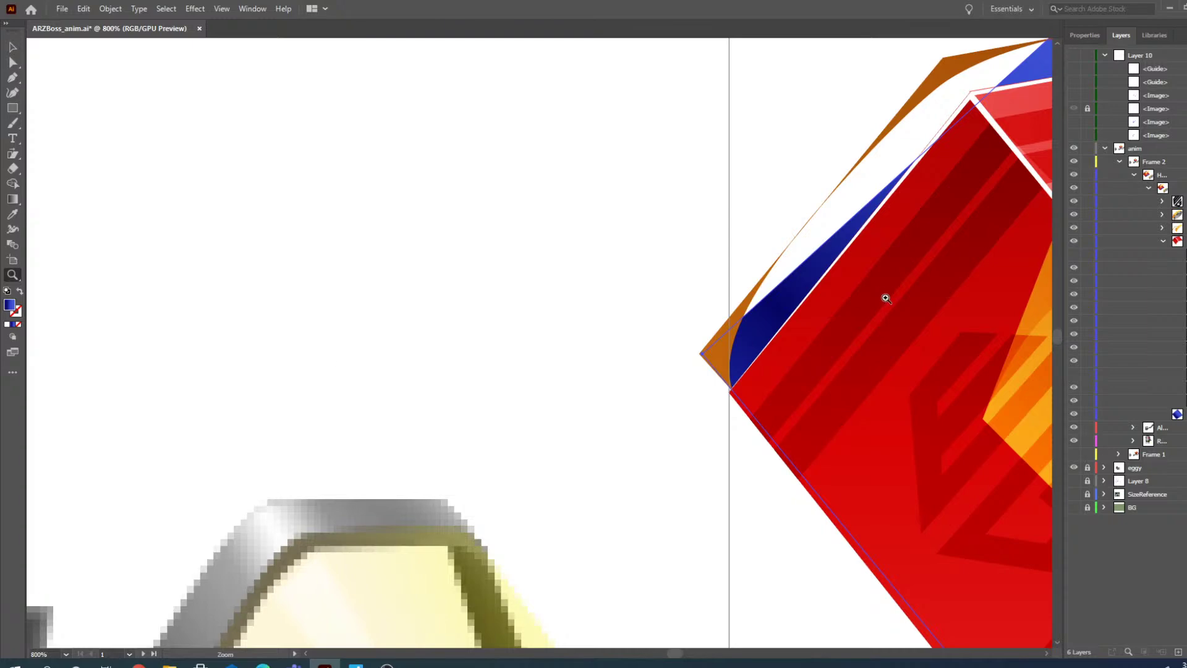
- Add an anchor on the blue body's upper-left edge and pull it outward past the brown shadow's upper corner, filling the white gap
left_click_drag(674, 653, 678, 654)
scroll(531, 323, "up", 2)
scroll(526, 323, "up", 3)
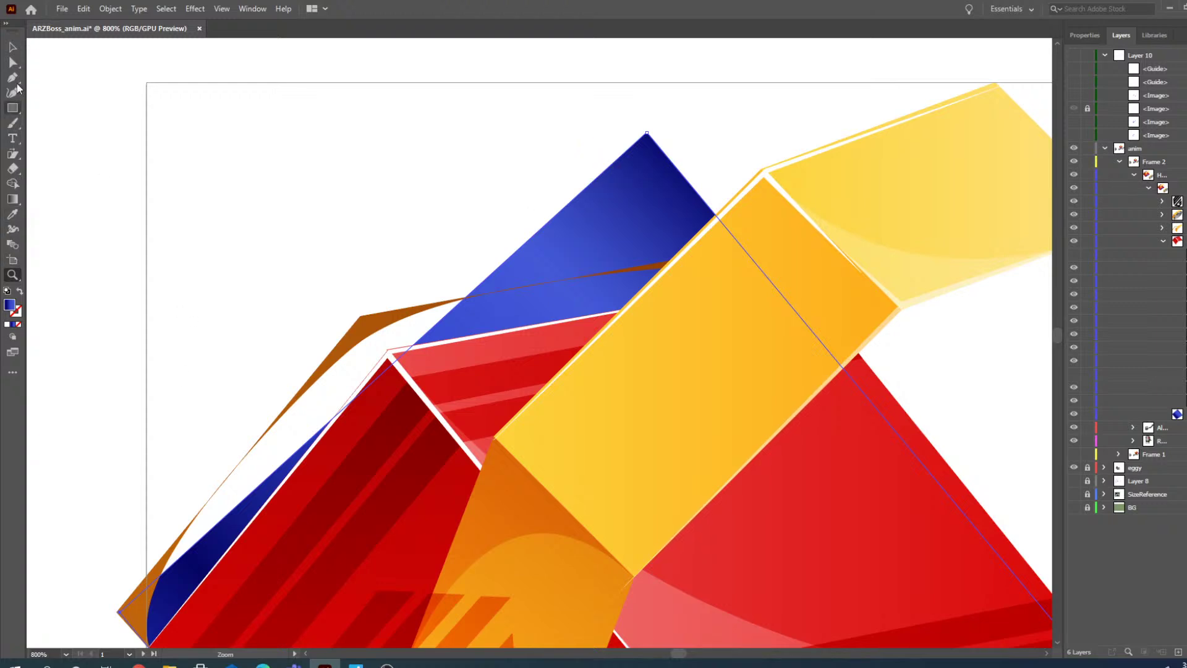
left_click(12, 78)
left_click(362, 392)
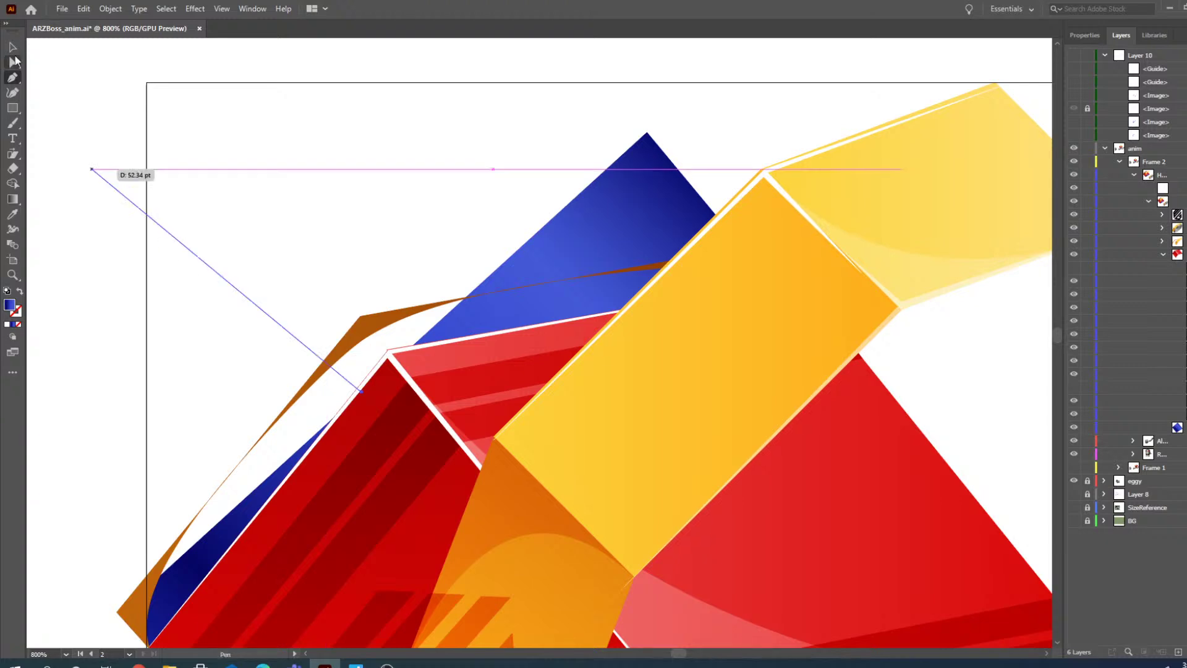
key("ctrl+z")
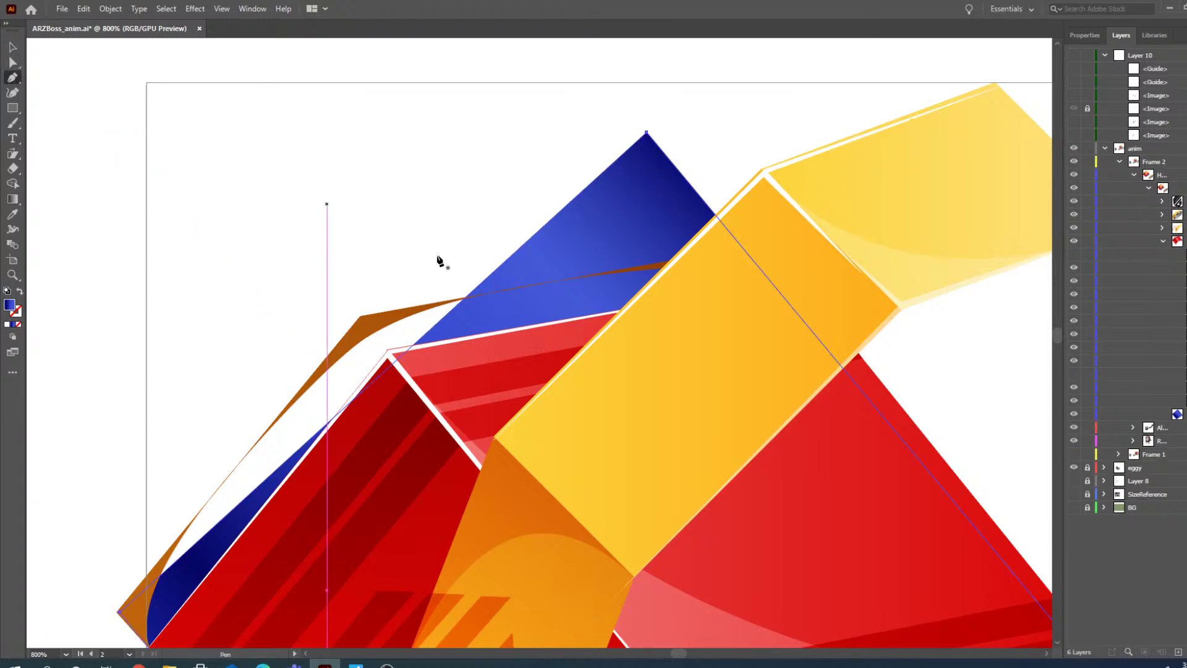
left_click(431, 328)
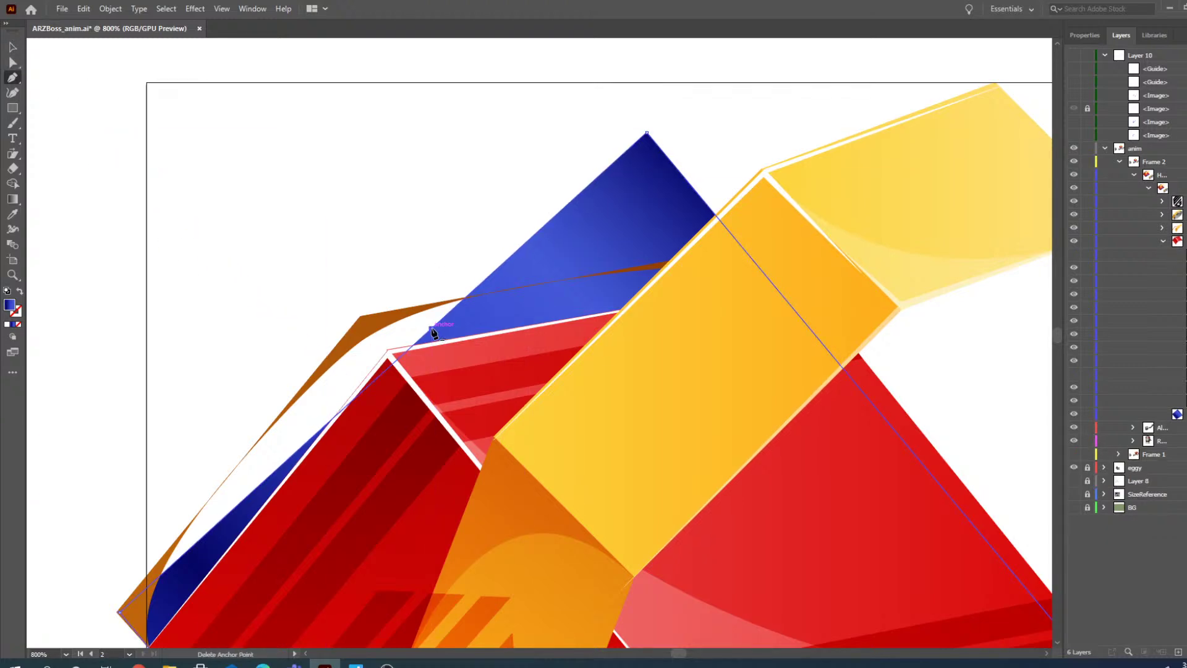
left_click(13, 62)
left_click_drag(431, 329, 329, 306)
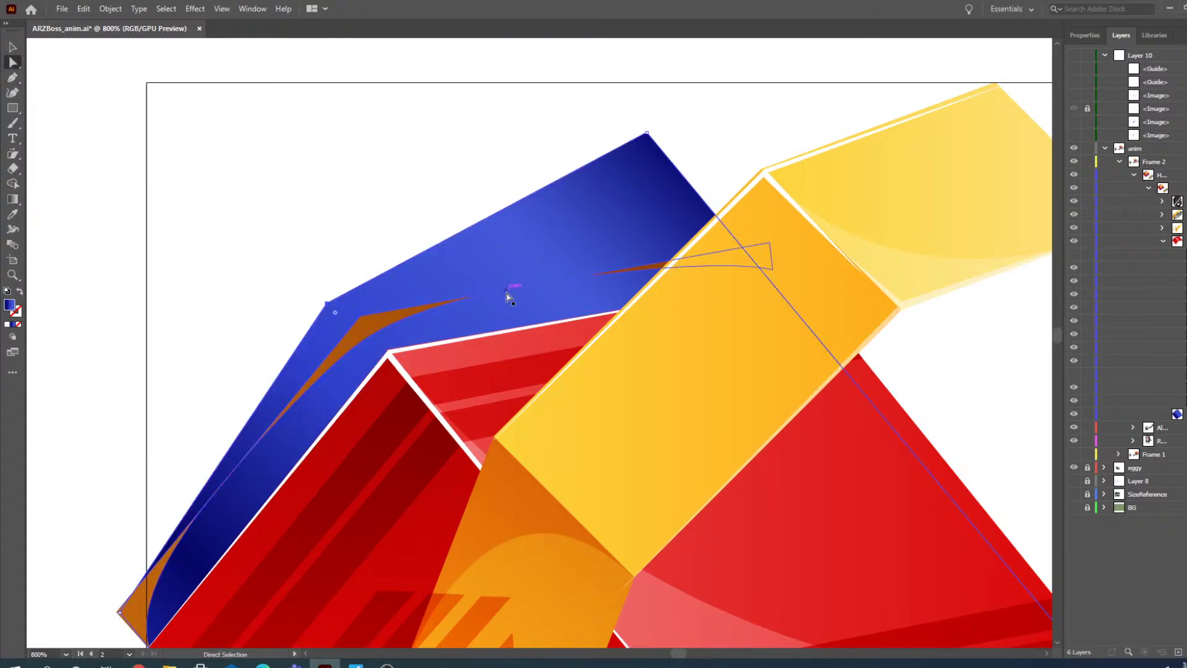
- Inspect the blue body's edges around the red section and the whole Frame 2 hammer with nothing selected
scroll(504, 334, "down", 3)
scroll(468, 321, "down", 12)
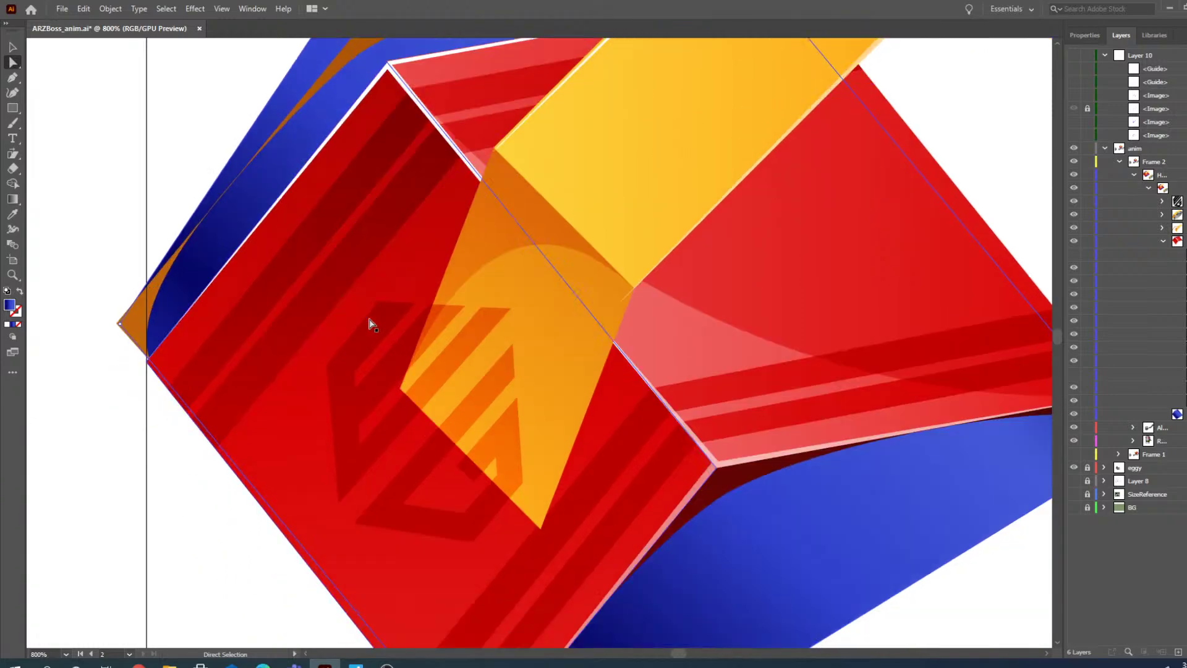
scroll(364, 364, "down", 1)
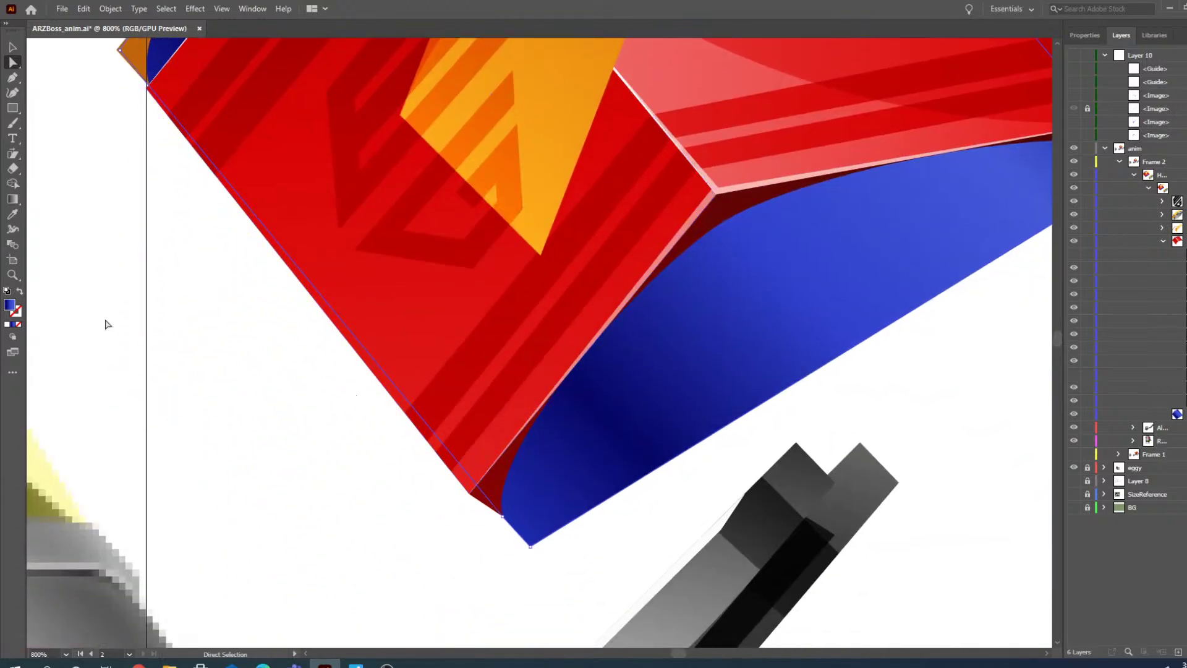
left_click(12, 274)
left_click(550, 296, "alt")
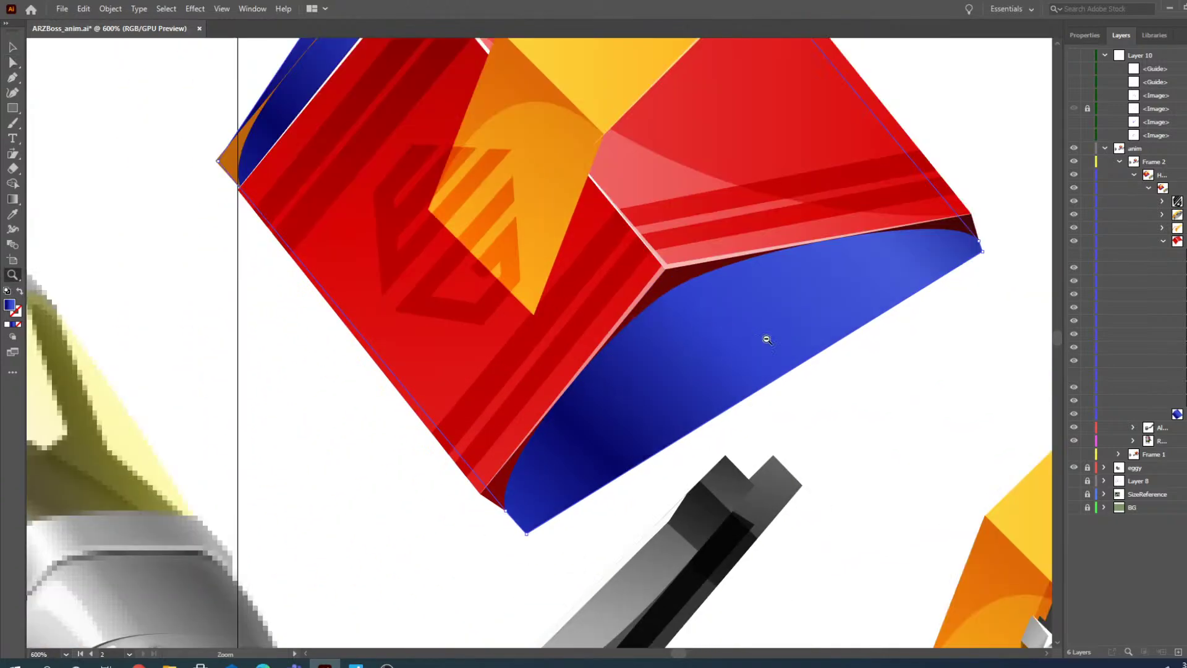
left_click(683, 281, "alt")
left_click(626, 285)
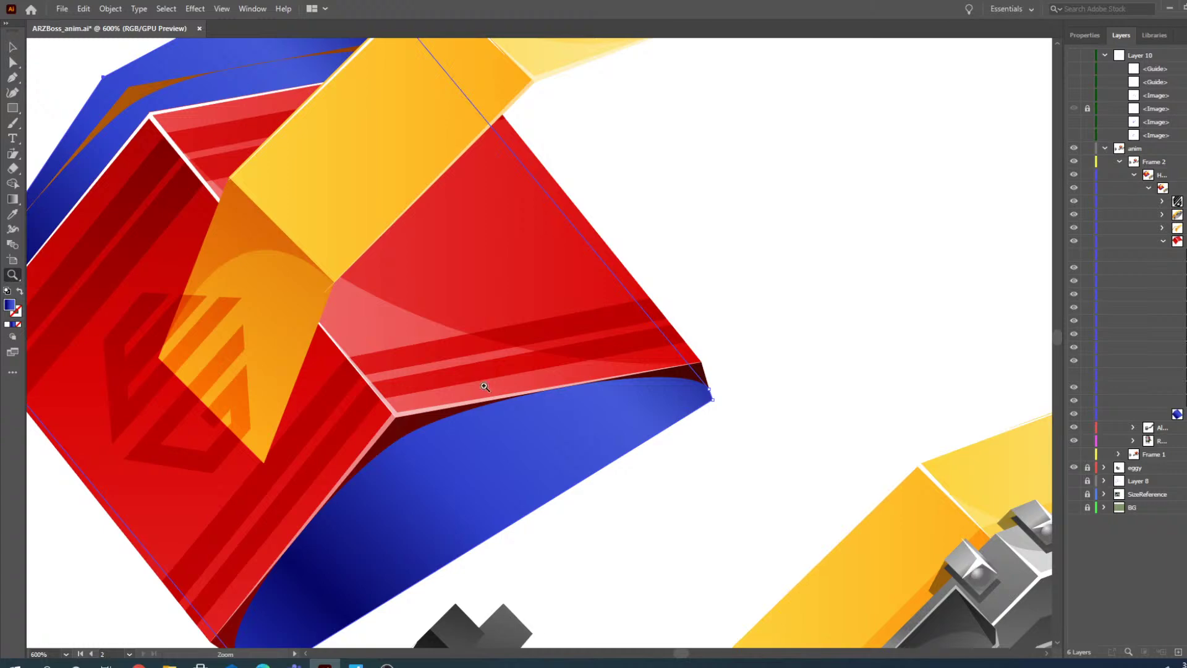
scroll(464, 337, "down", 4)
left_click(530, 361, "alt")
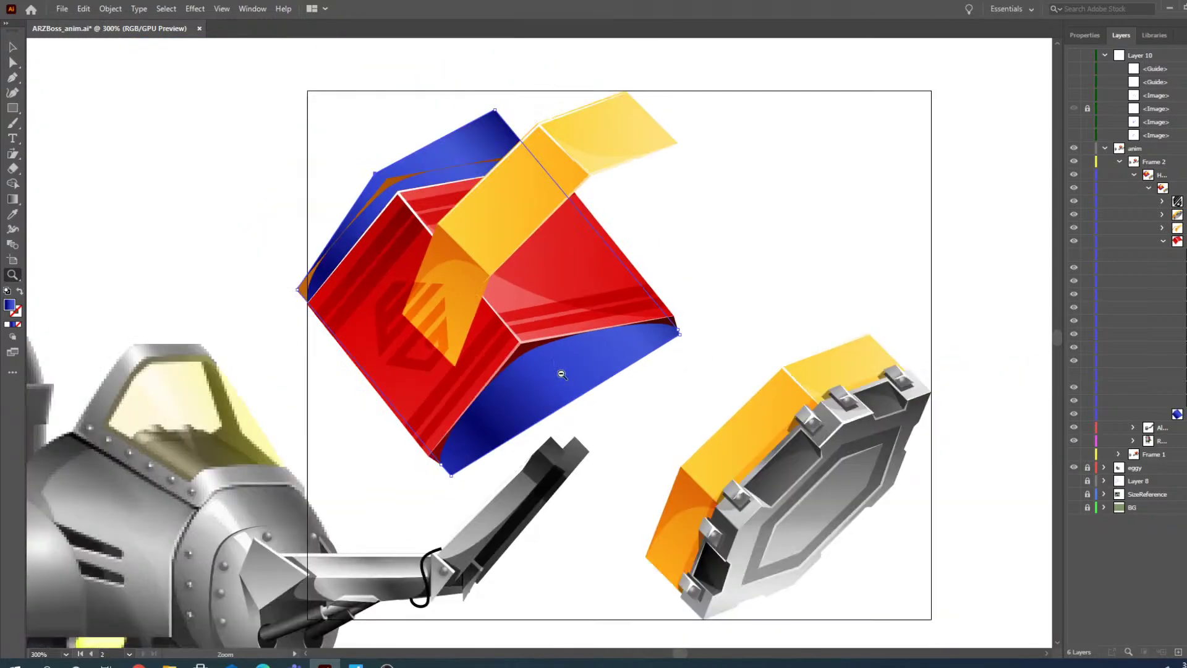
left_click(10, 48)
left_click(331, 84)
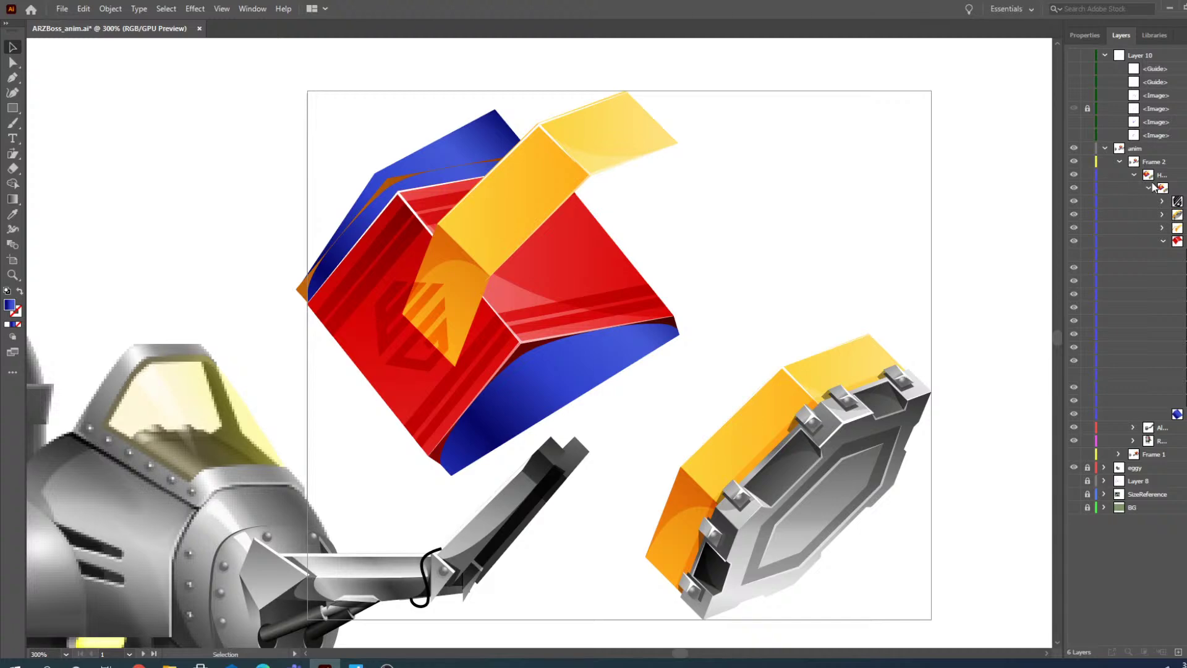
- Show the Layer 10 sketch over the hammer artwork and leave the hammer group deselected
left_click(1088, 109)
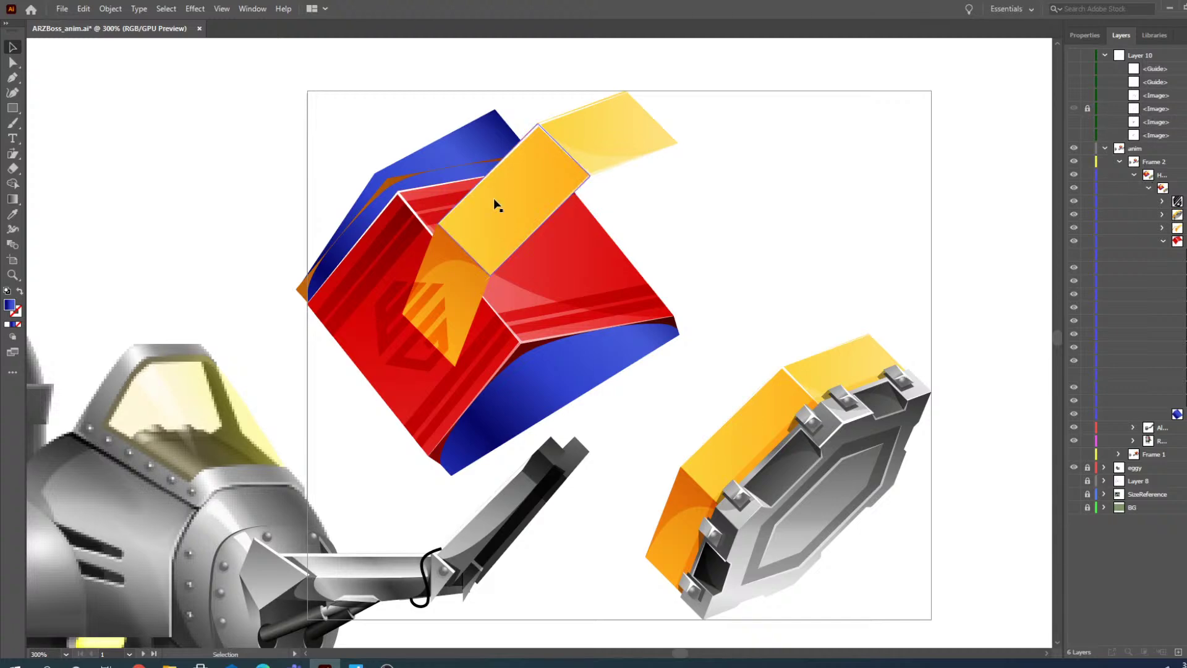
left_click(609, 141)
left_click(13, 62)
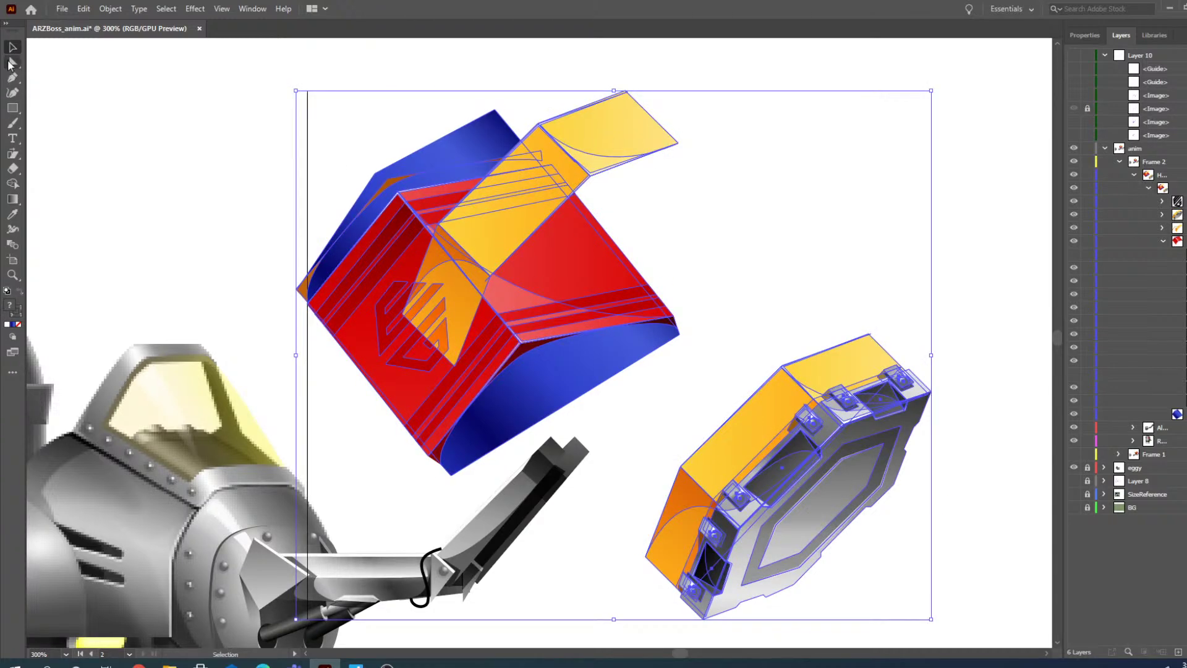
left_click(1074, 55)
left_click(12, 274)
left_click(444, 210)
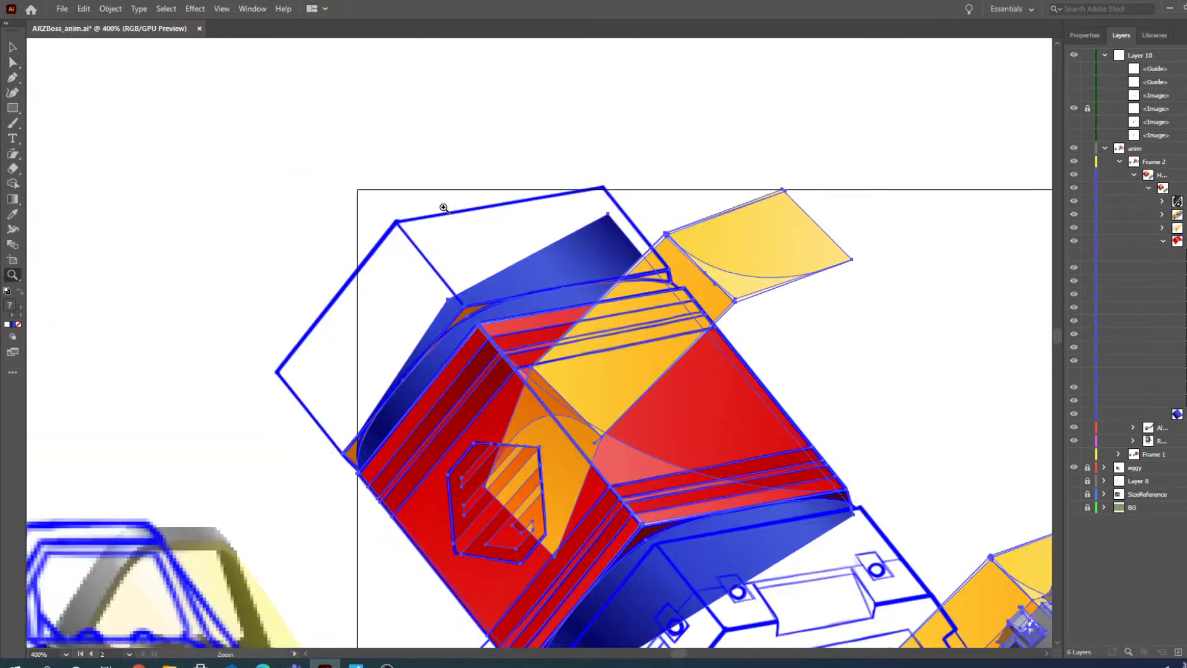
left_click(594, 411, "alt")
left_click(567, 391)
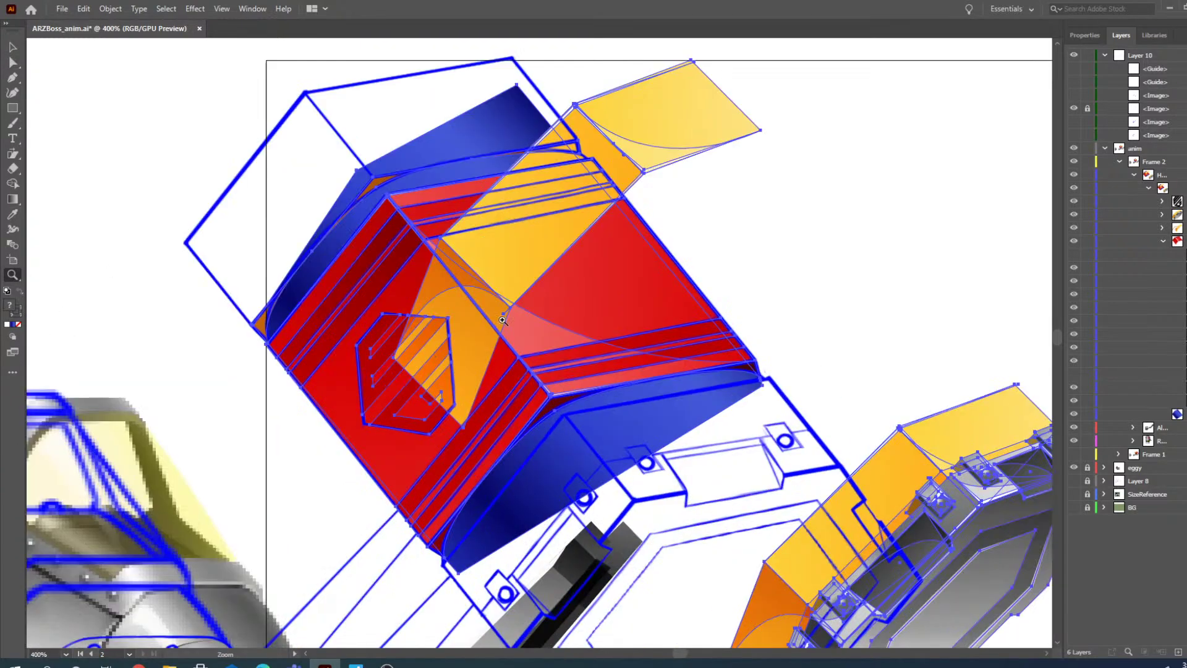
left_click(485, 355, "alt")
left_click(530, 358)
left_click(516, 313)
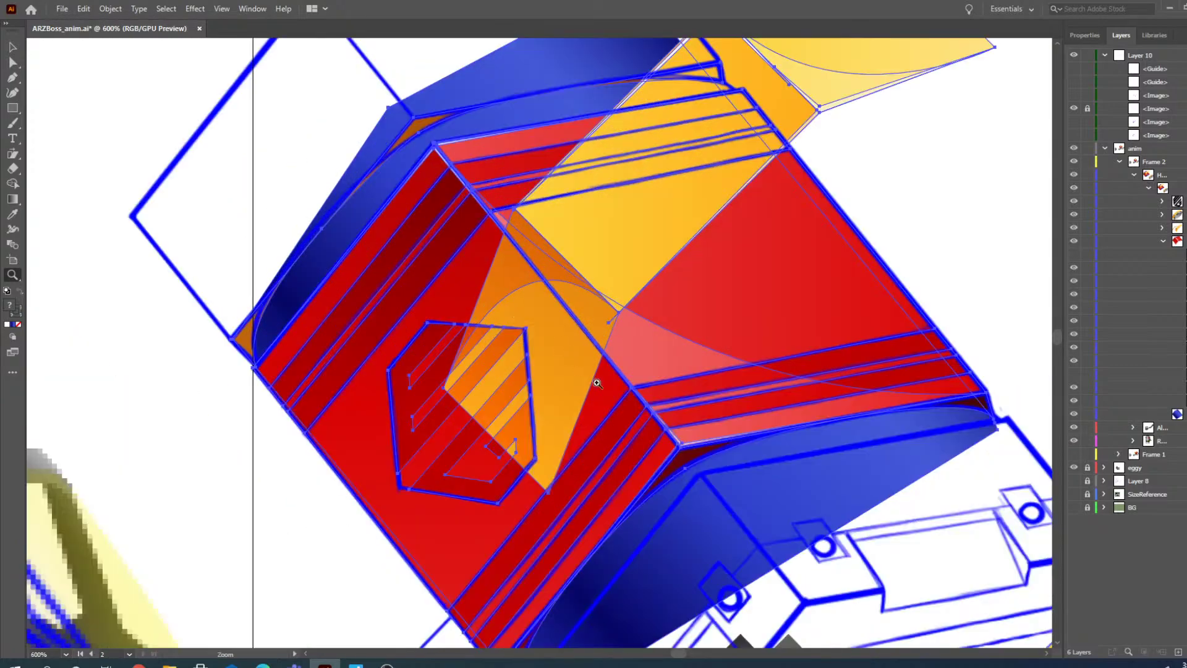
key("v")
left_click(197, 403)
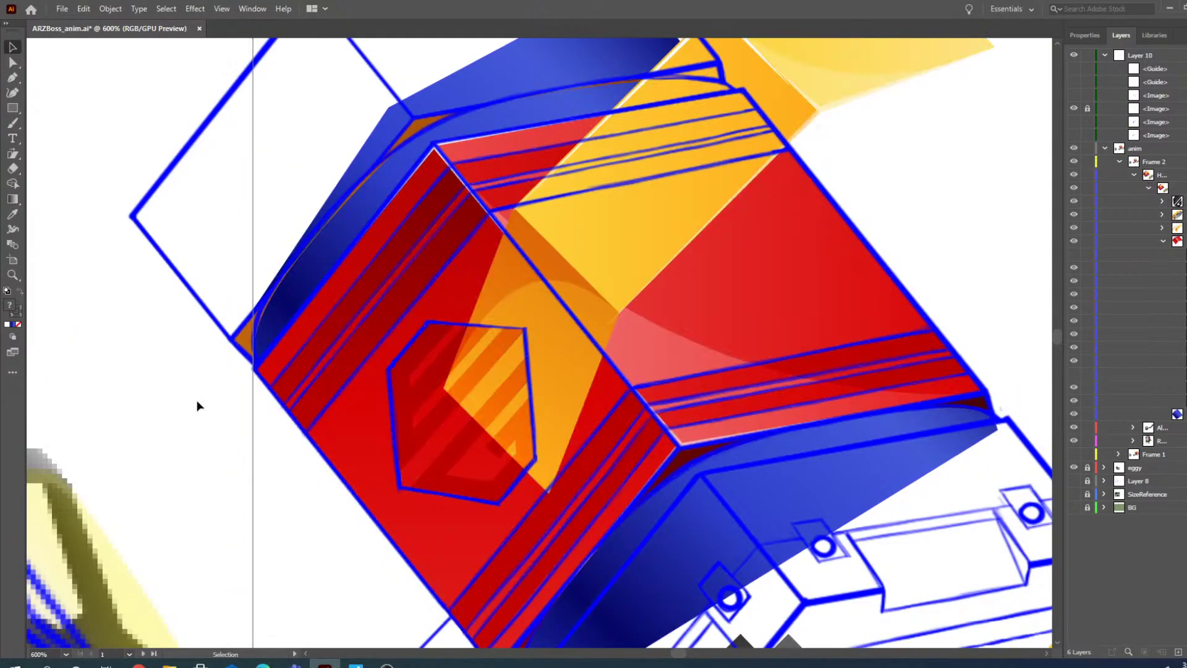
- Delete the curved shading and the orange face of the yellow band lying over the red hexagon emblem
left_click(523, 269)
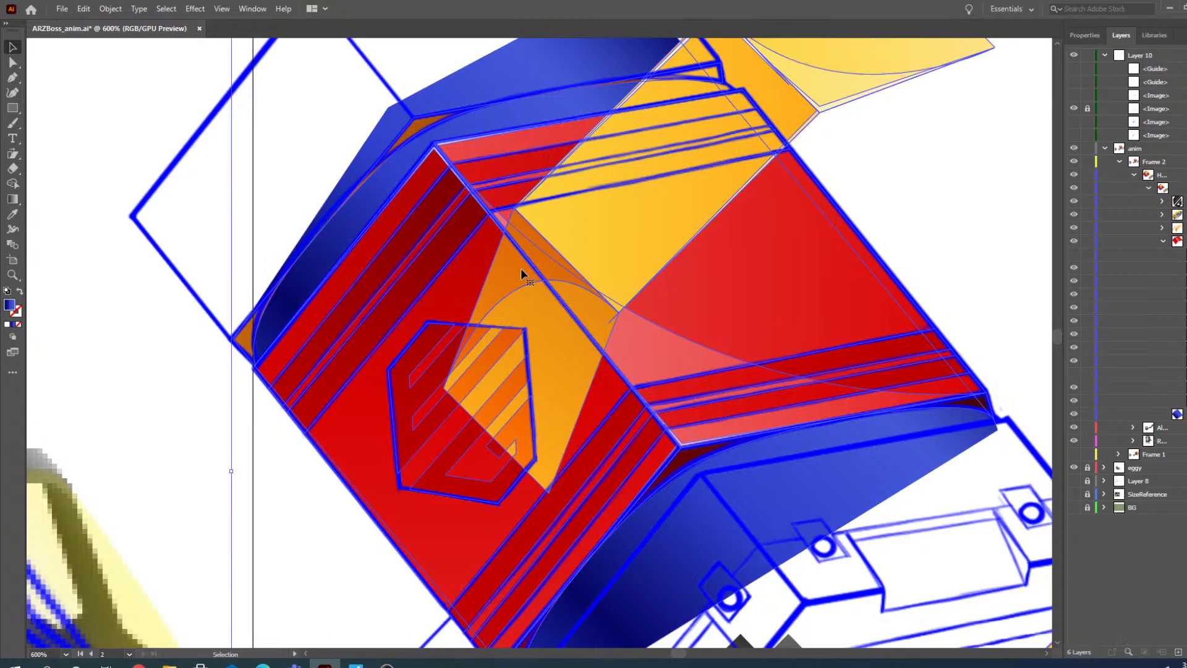
left_click(11, 62)
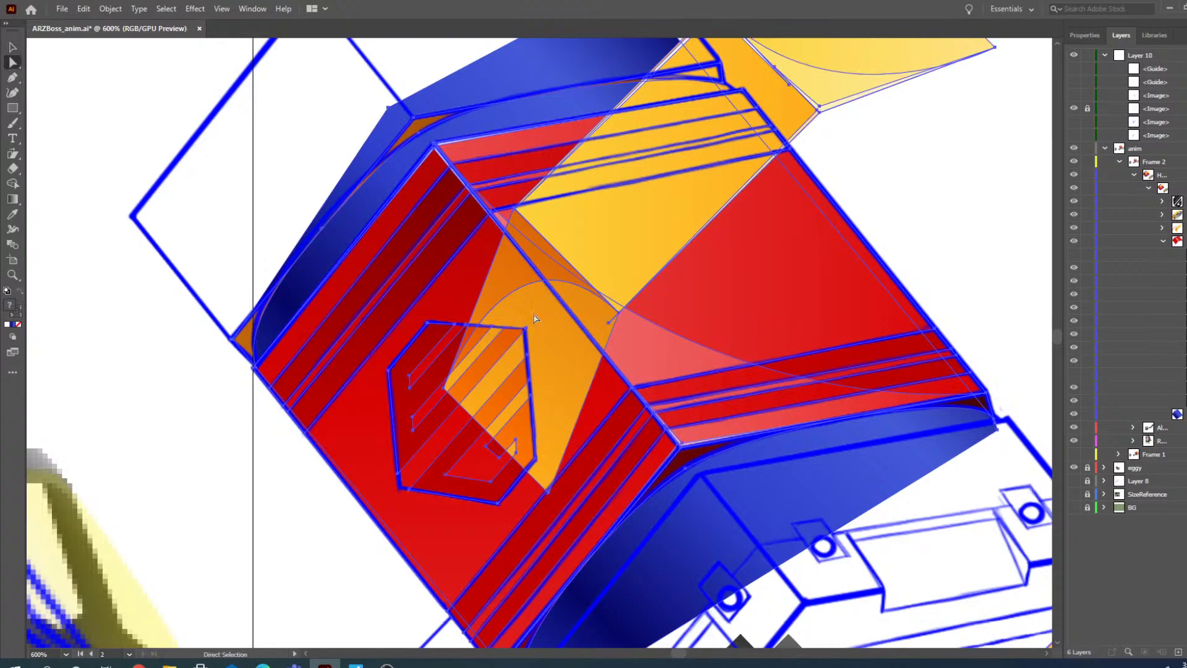
left_click(106, 433)
left_click(521, 266)
key("Delete")
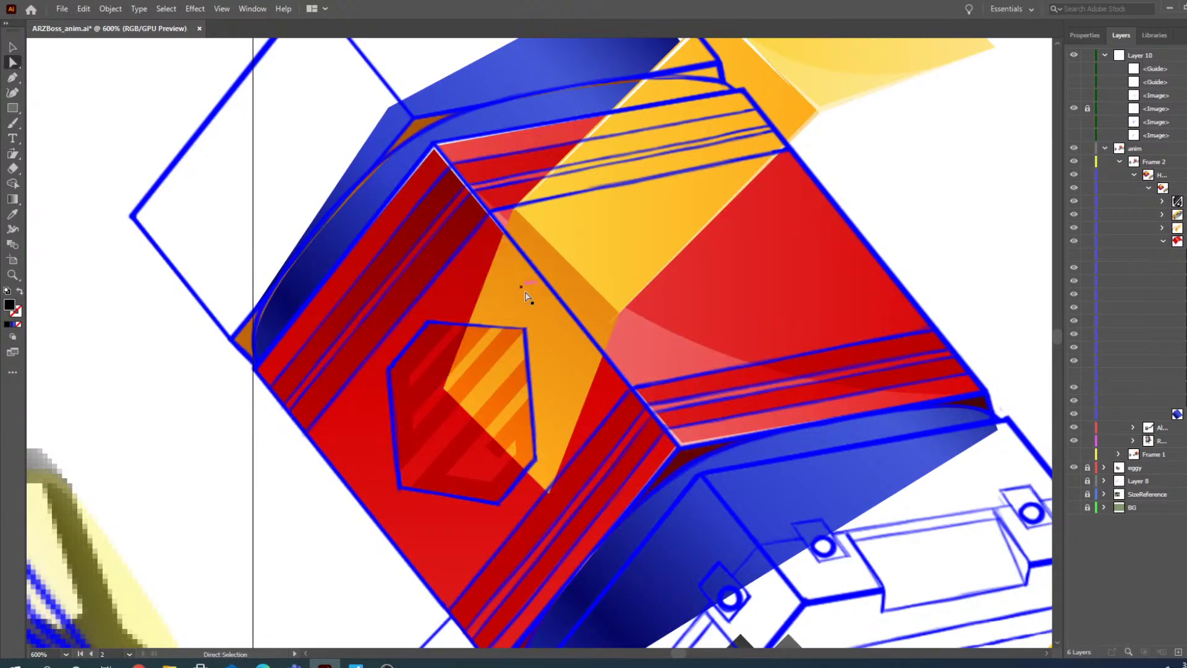
left_click(539, 312)
key("Delete")
- Move the yellow band's main face from the red section onto the left face of the sketch's upper block
scroll(646, 278, "up", 3)
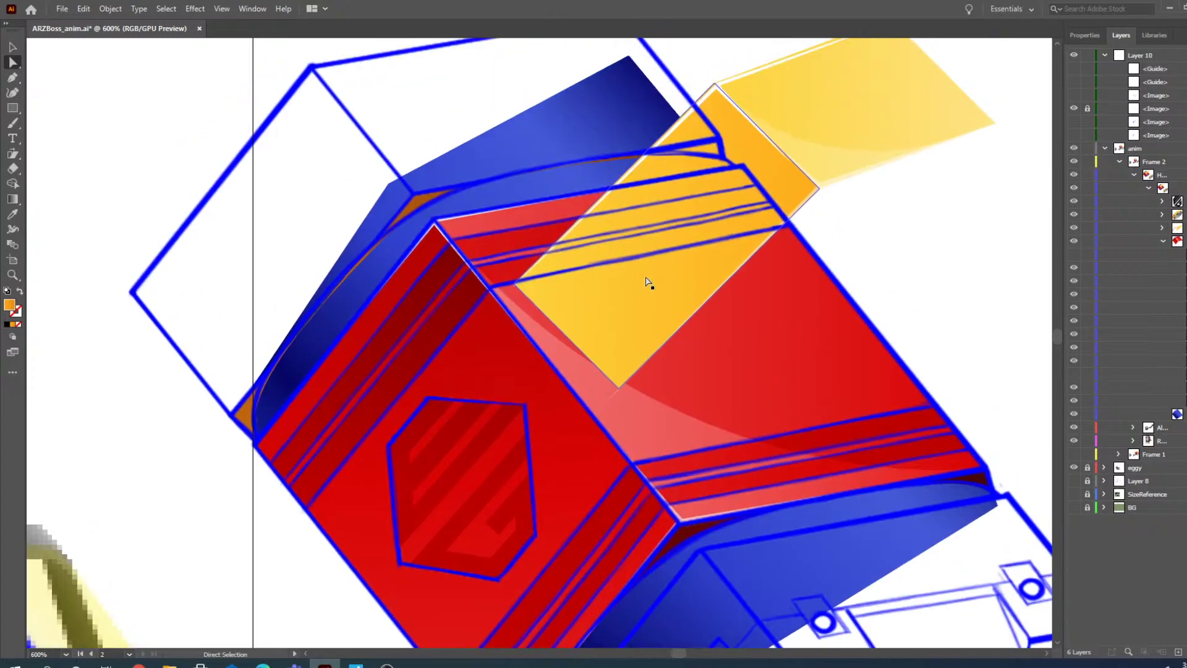
scroll(649, 297, "up", 1)
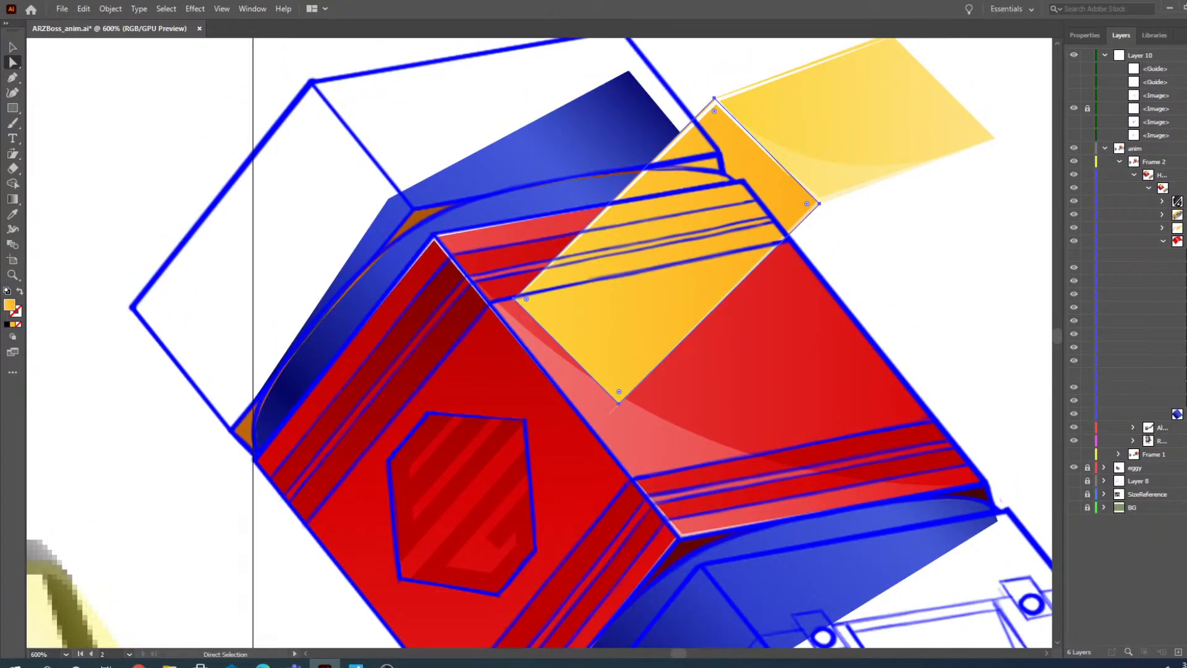
left_click(14, 48)
left_click_drag(644, 317, 253, 323)
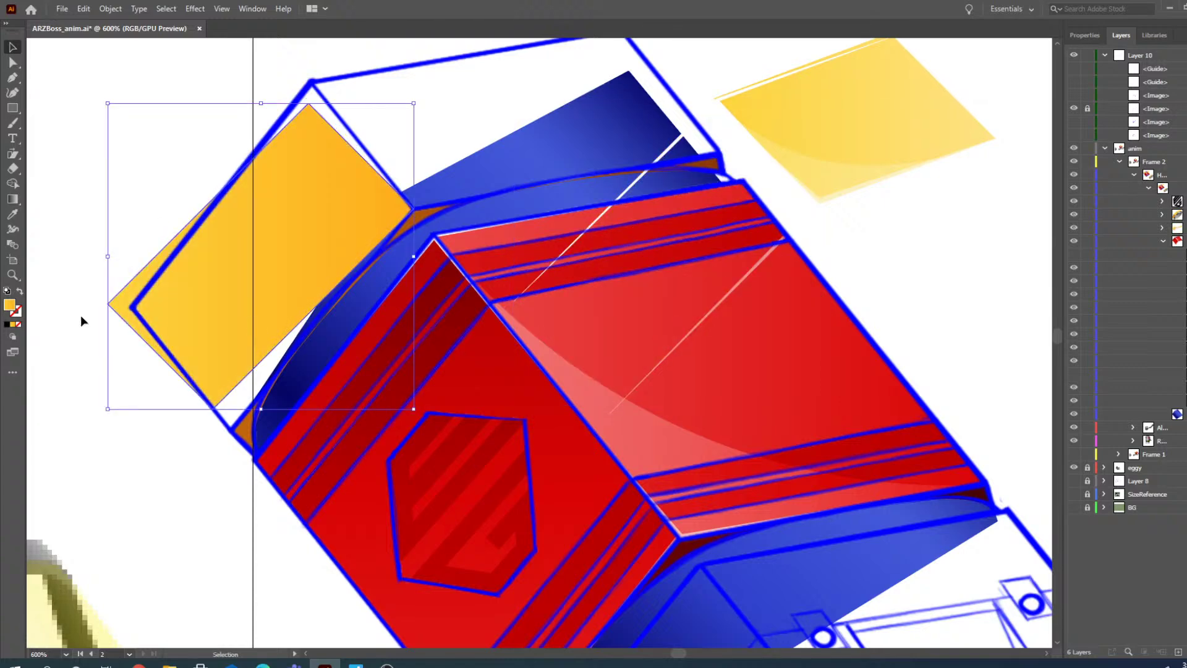
- Fit the yellow face's top and right corner anchors to the sketch's upper block, meeting the brown shadow's corner
left_click(13, 276)
left_click(392, 200)
left_click(548, 365)
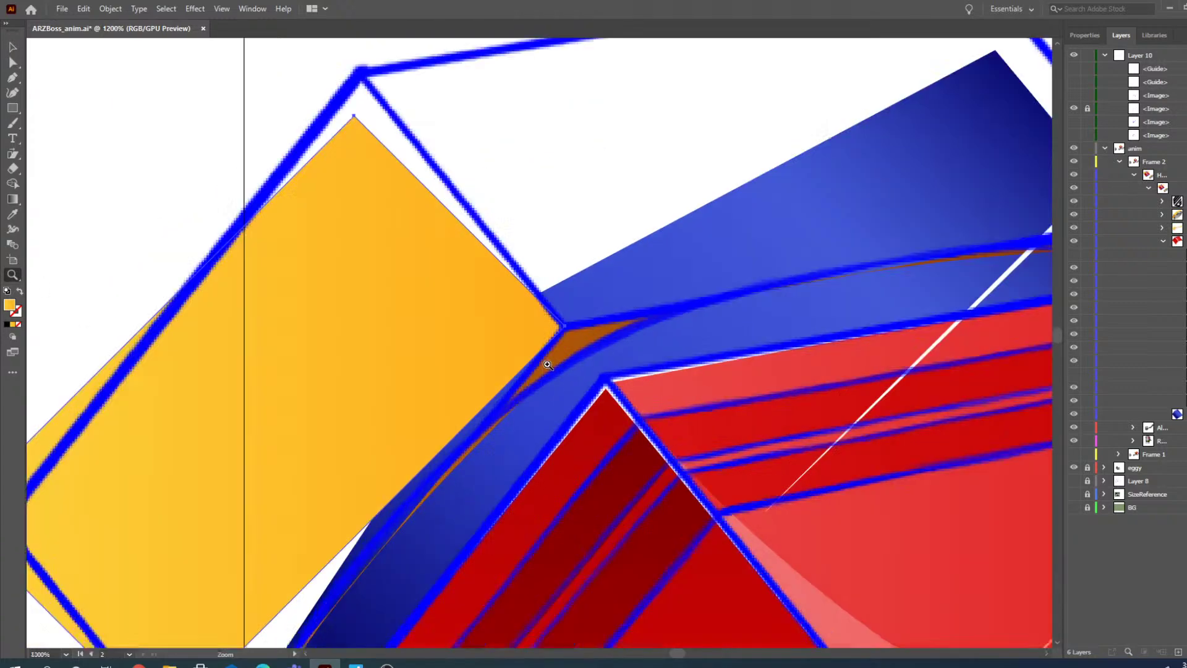
left_click(12, 62)
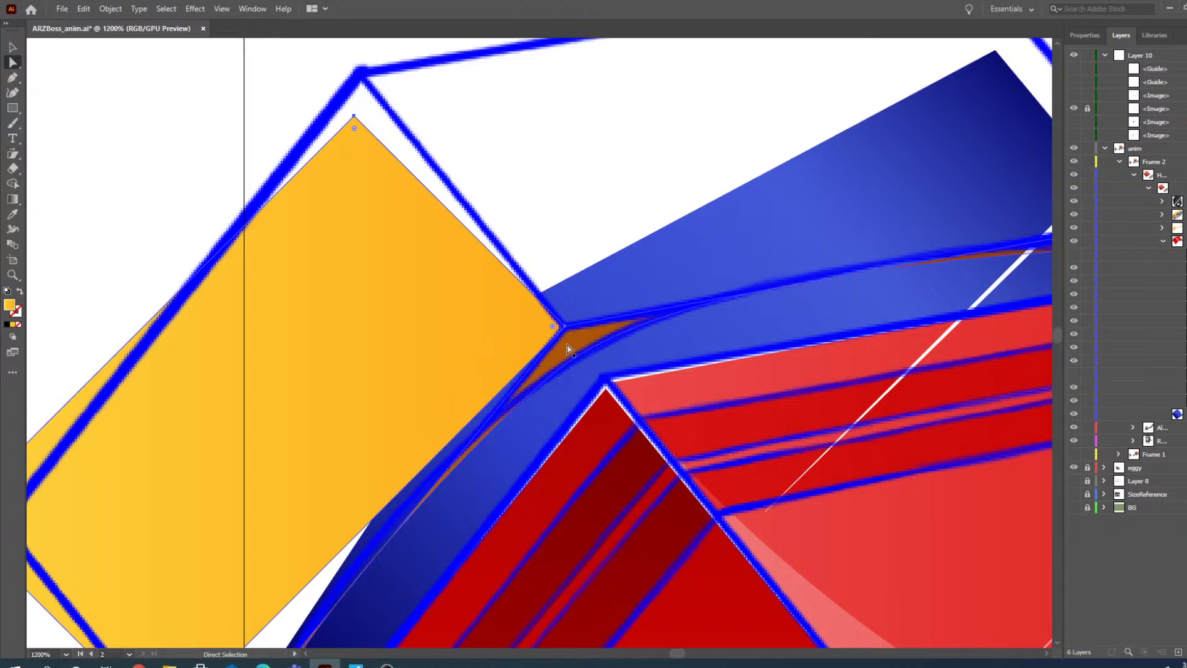
left_click_drag(354, 116, 361, 73)
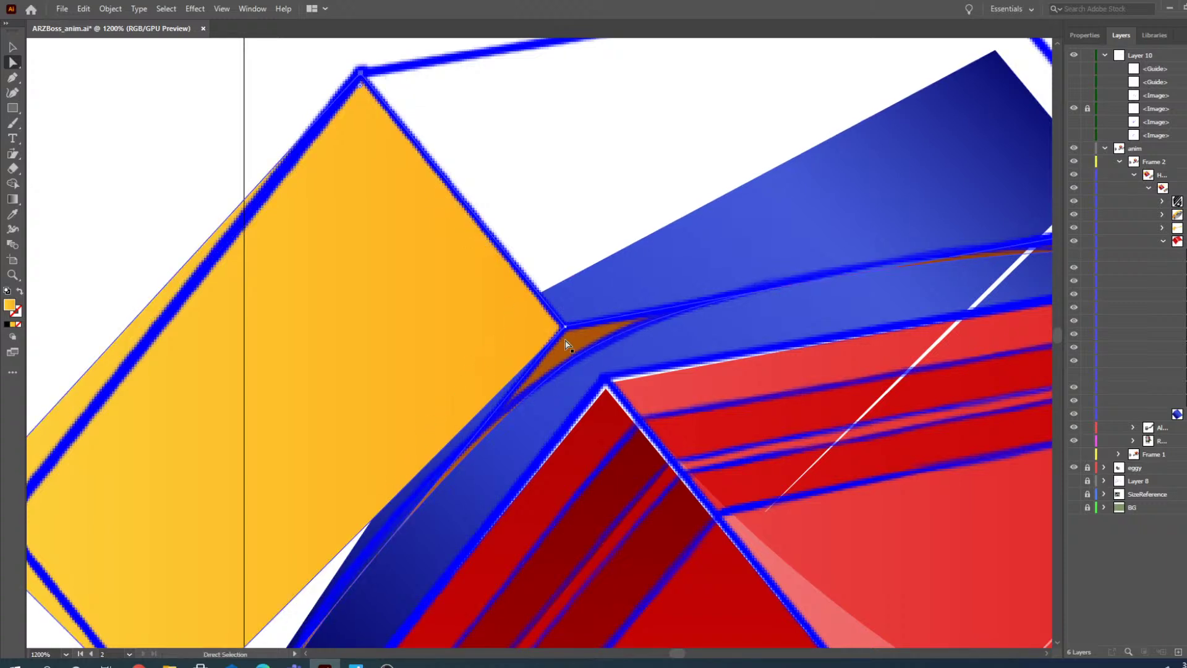
mouse_move(567, 331)
left_mouse_down()
mouse_move(530, 310)
mouse_move(556, 326)
left_mouse_up()
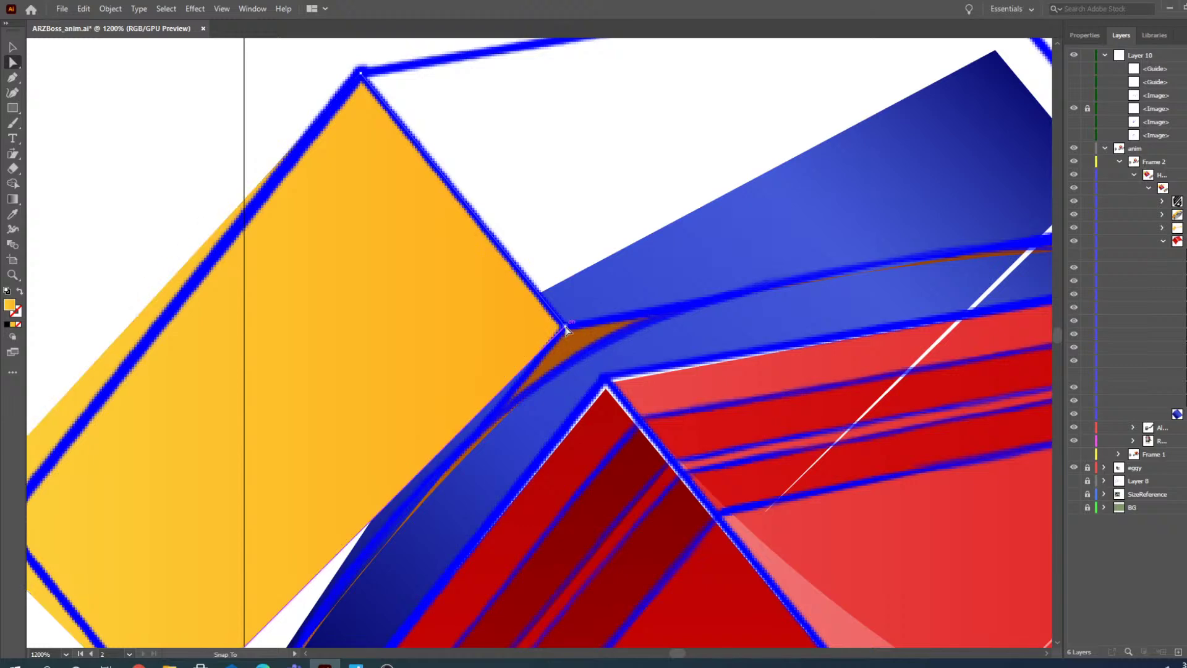
- Align the yellow face's bottom and left corner anchors with the matching corners of the sketch
scroll(497, 283, "down", 5)
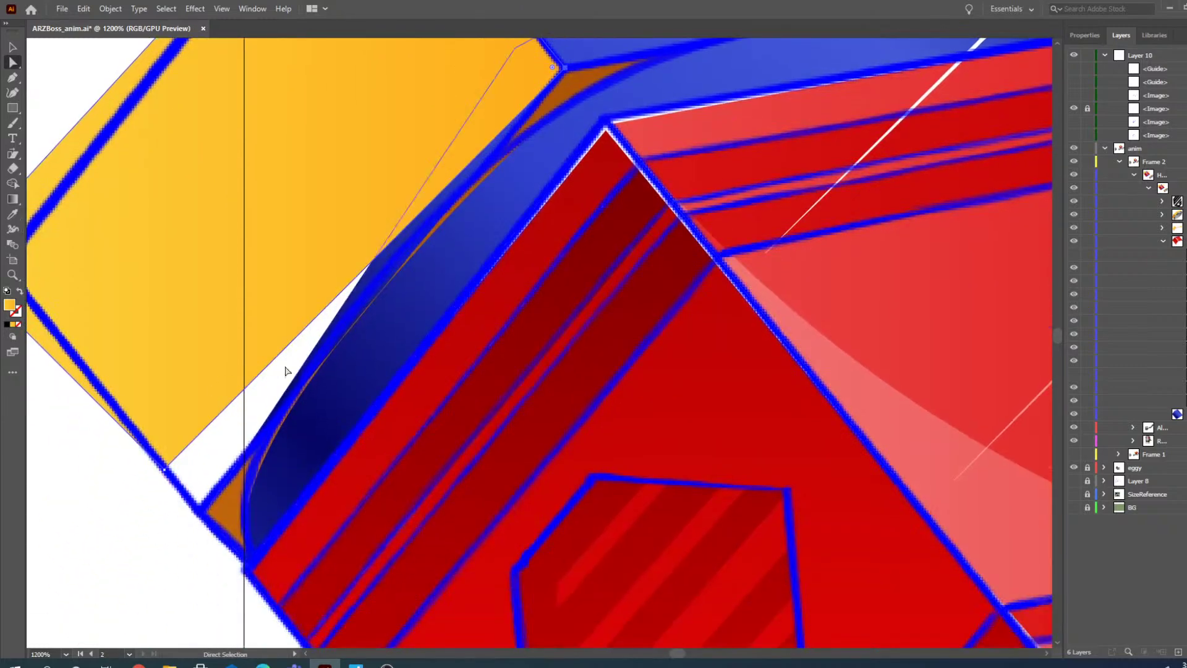
left_click(166, 471)
left_click_drag(166, 472, 199, 502)
left_click_drag(672, 654, 671, 654)
left_click_drag(390, 256, 438, 266)
- Examine the yellow face's fit along the brown shadow and blue body with the Layer 10 sketch on and off
scroll(563, 331, "up", 5)
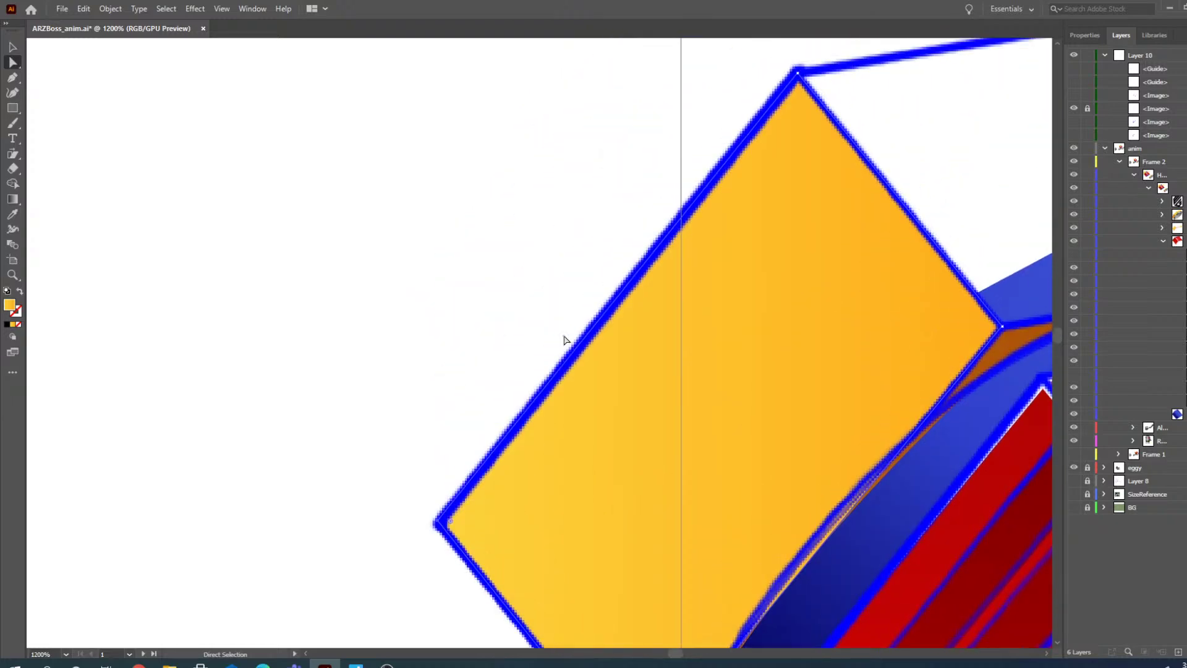
scroll(564, 339, "up", 1)
scroll(677, 654, "right", 5)
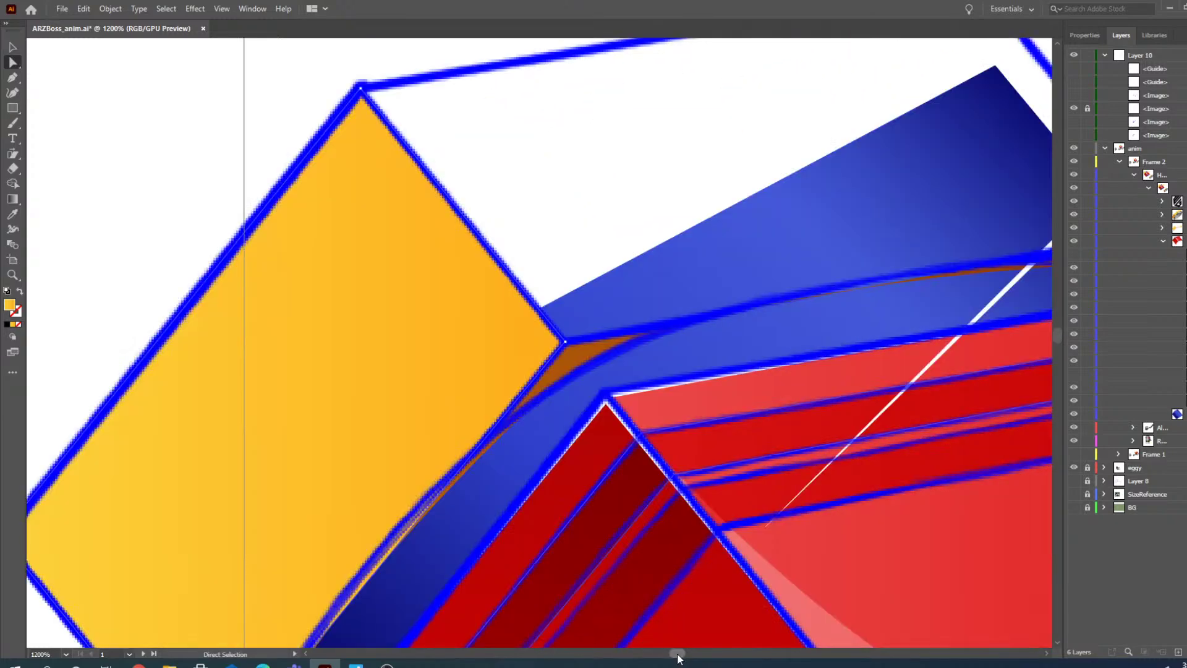
scroll(444, 431, "down", 1)
scroll(443, 431, "down", 3)
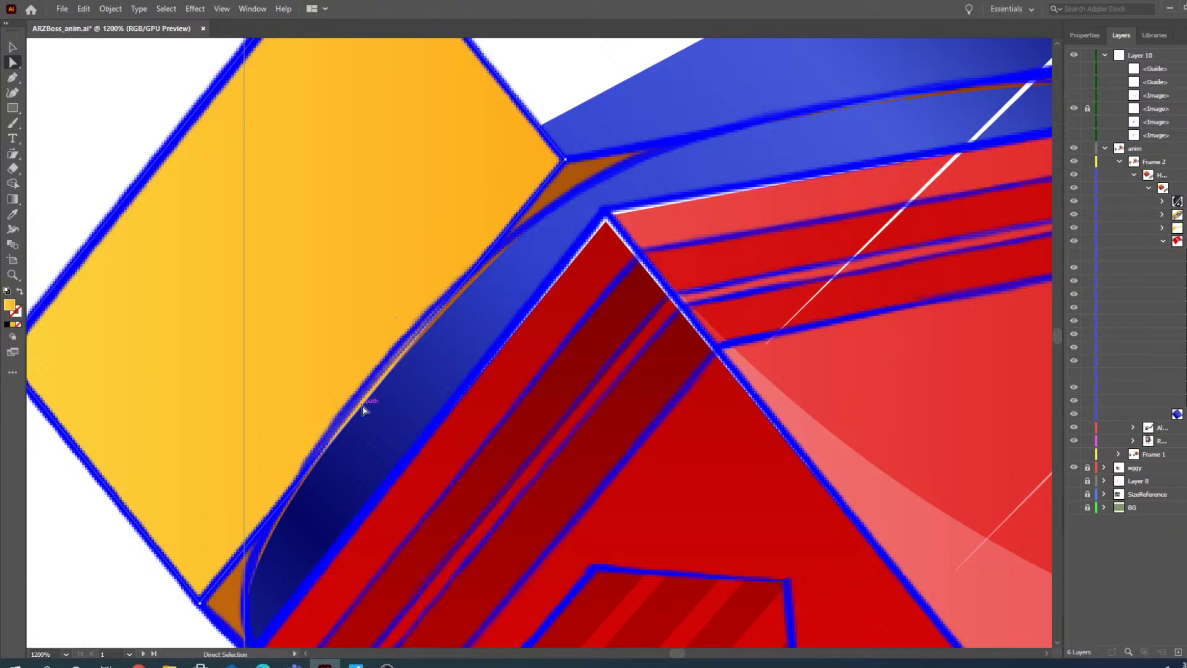
left_click(1074, 57)
left_click(1075, 57)
left_click(1075, 59)
left_click(1074, 59)
left_click(1074, 59)
left_click(1074, 60)
- Try to move the upper white edge highlight of the loose light yellow face to the sketch block's upper-left corner
scroll(776, 305, "up", 5)
key("z")
left_click(527, 252, "alt")
left_click(502, 326, "alt")
left_click(466, 323, "alt")
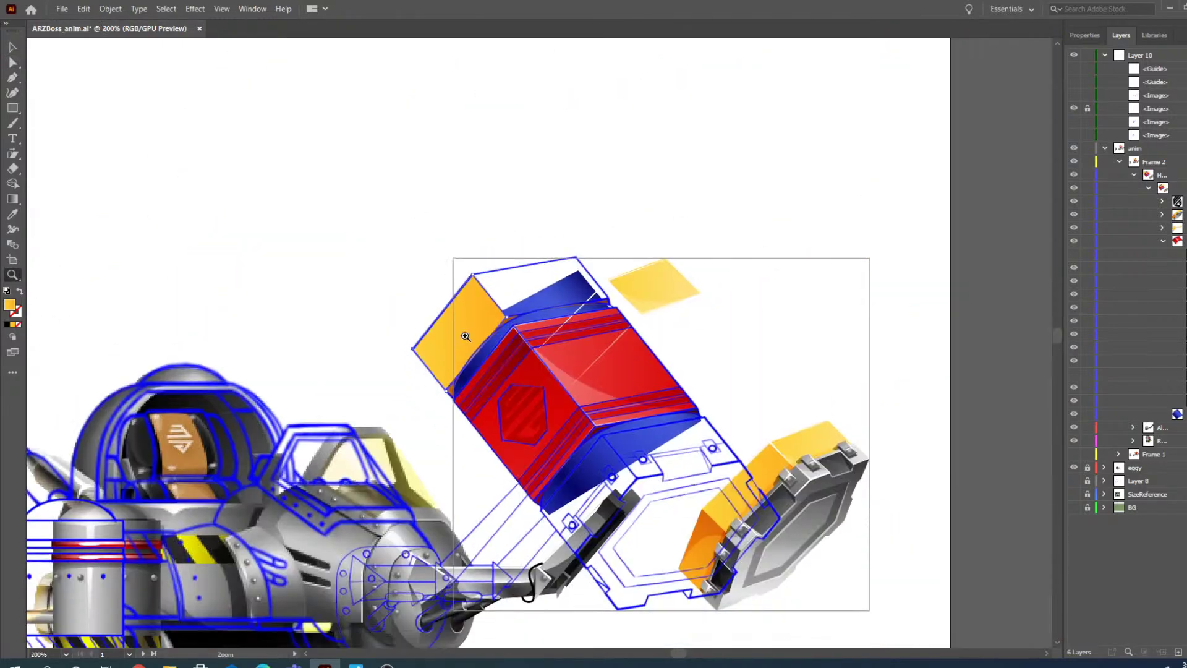
left_click(592, 301)
left_click(543, 334)
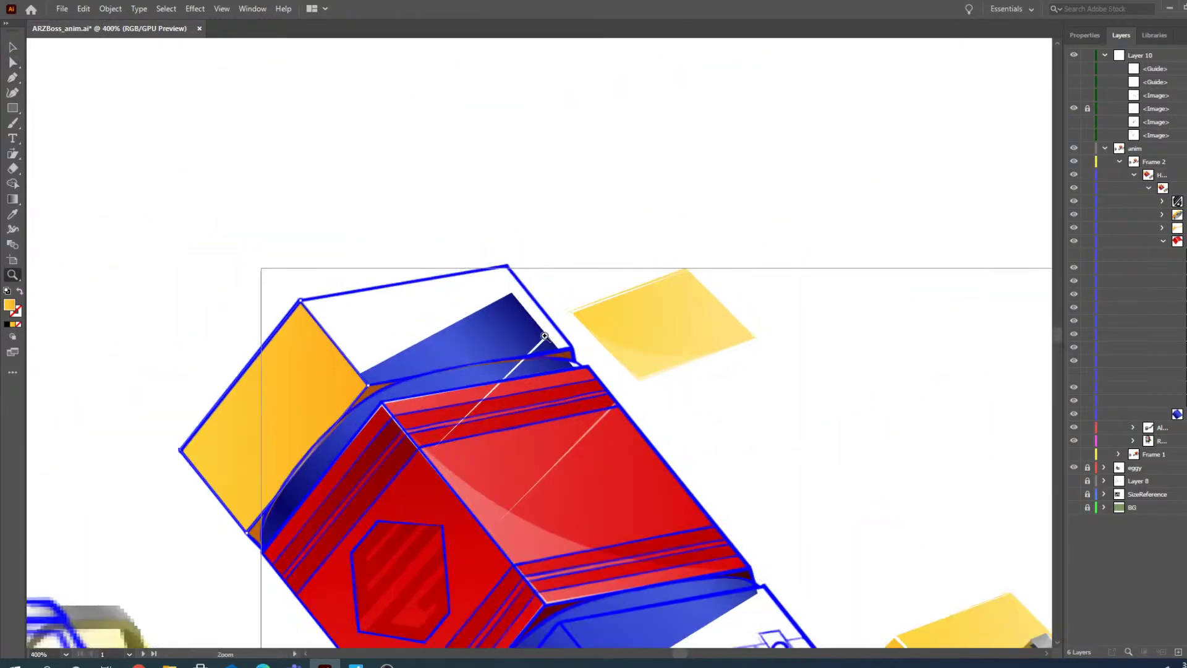
left_click(436, 375)
left_click(12, 48)
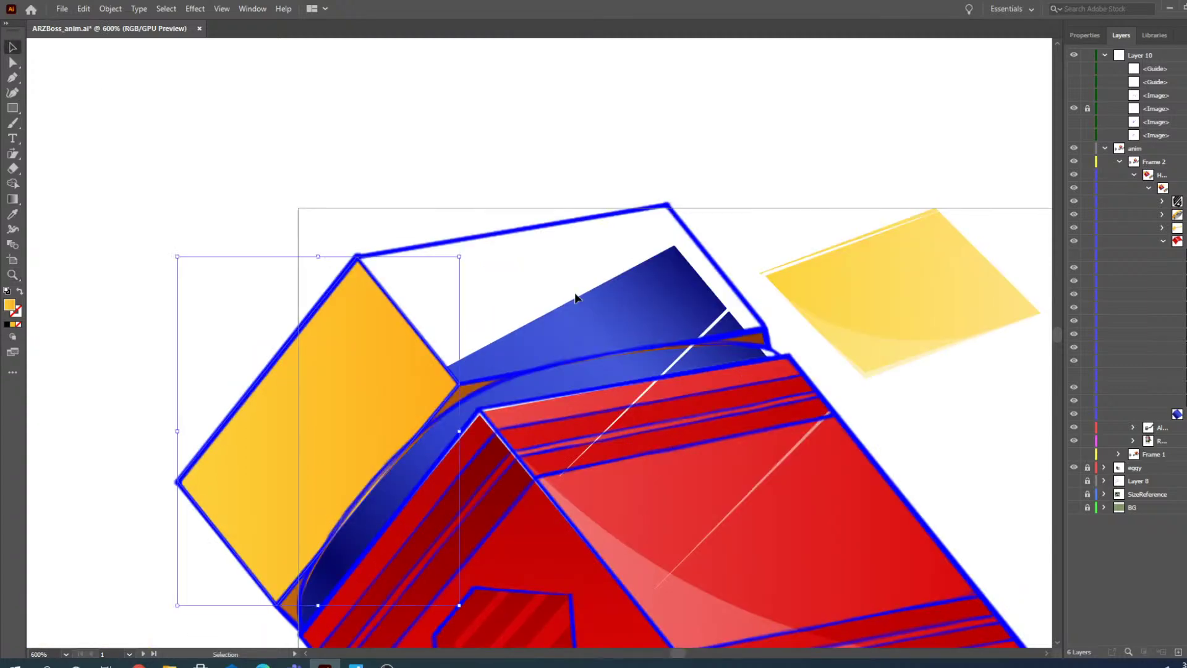
left_click(725, 316)
left_click(12, 62)
left_click(762, 273)
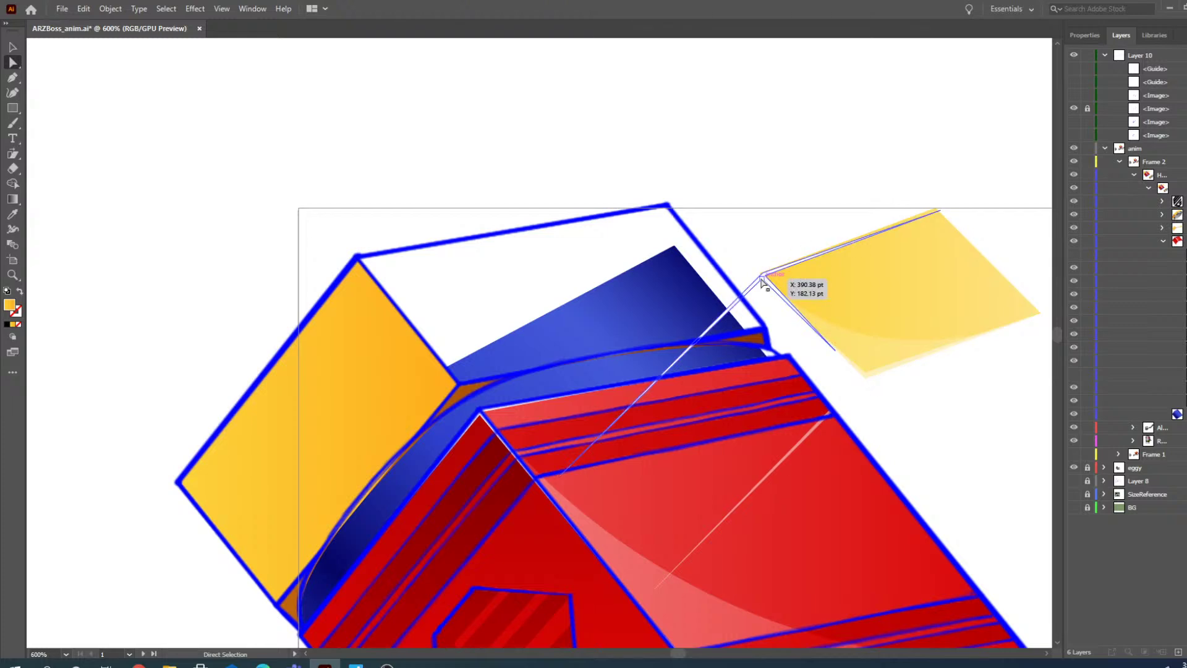
left_click(764, 277)
left_click(13, 47)
left_click_drag(764, 278, 357, 255)
key("ctrl+z")
- Move the loose yellow face's upper white edge highlight so its corner meets the top corner of the fitted orange-yellow face
left_click(13, 63)
left_click_drag(762, 275, 766, 282)
left_click(13, 274)
left_click(760, 299)
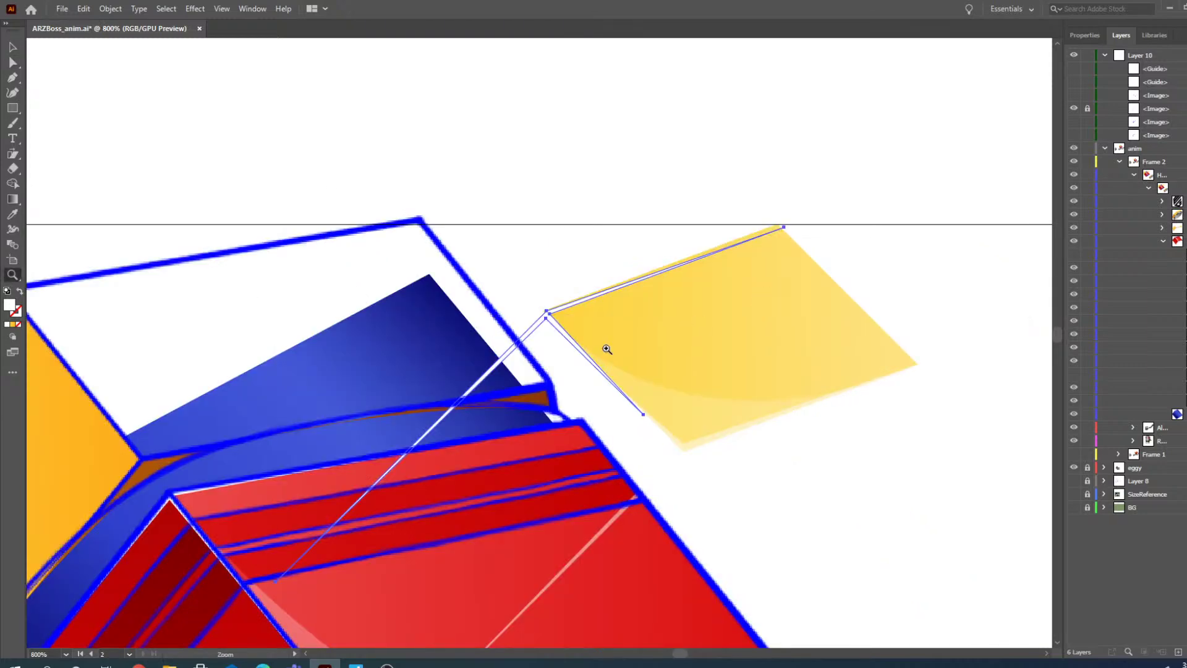
left_click(12, 47)
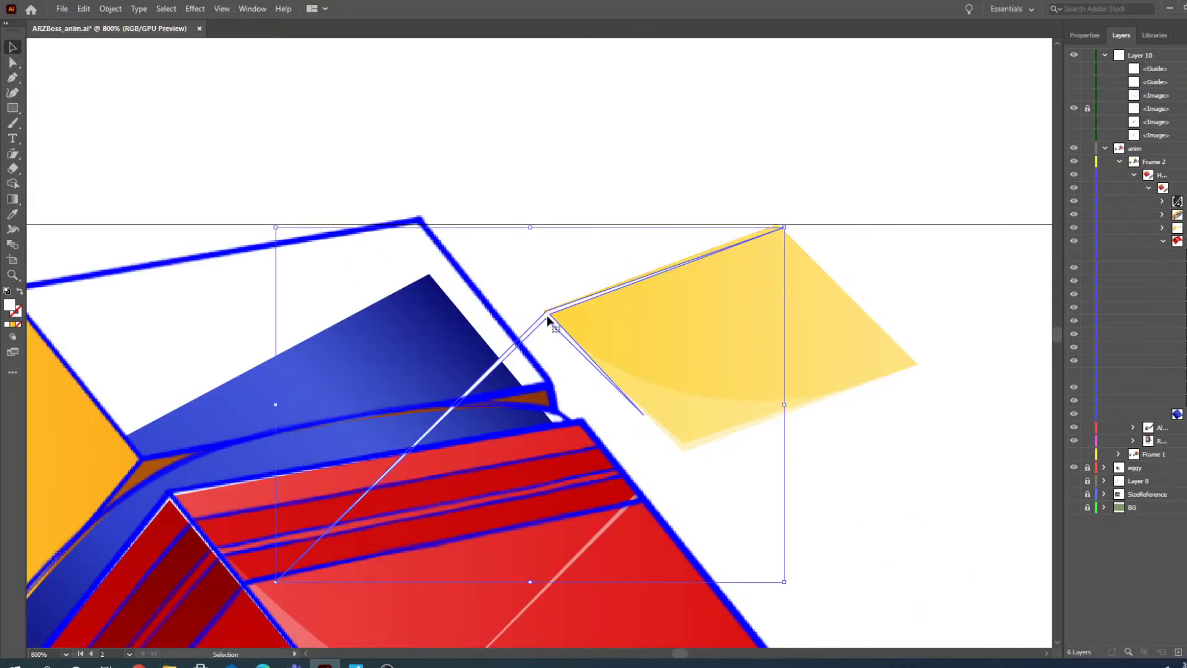
left_click_drag(548, 314, 166, 257)
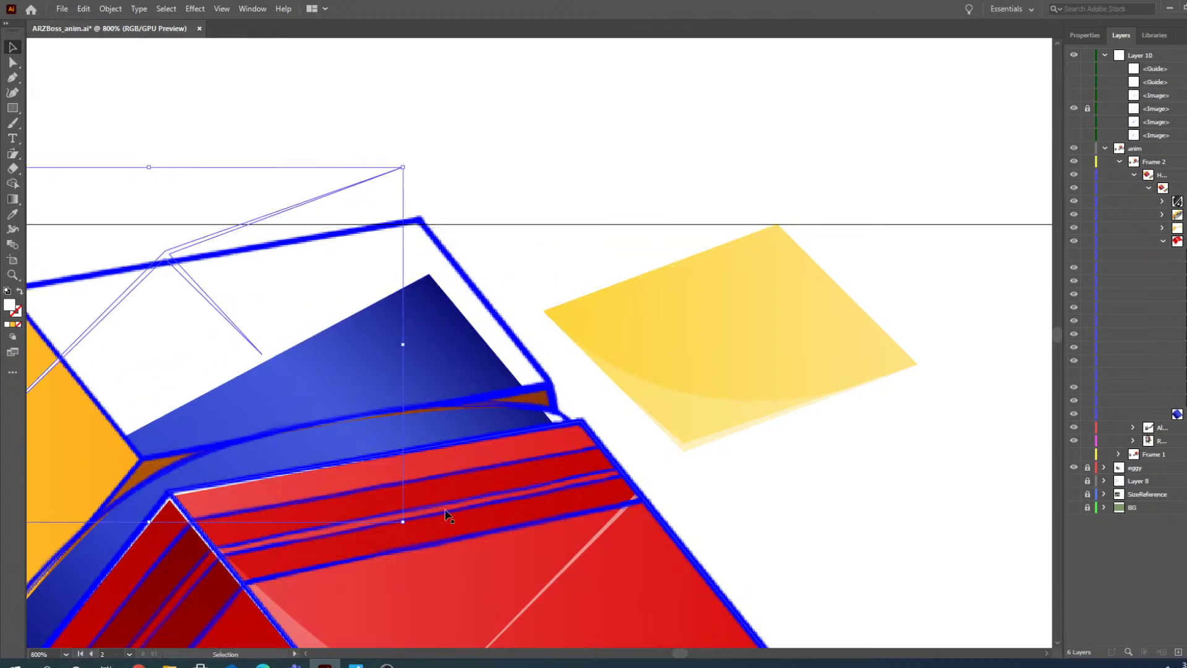
left_click_drag(680, 653, 677, 655)
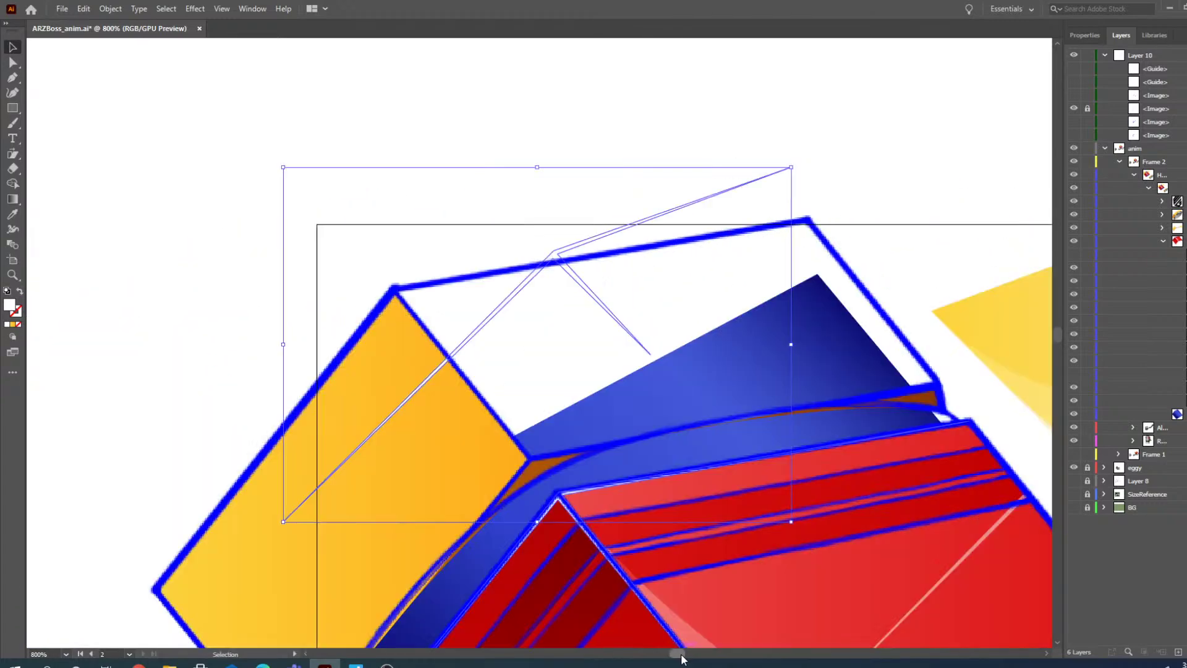
left_click_drag(569, 274, 417, 310)
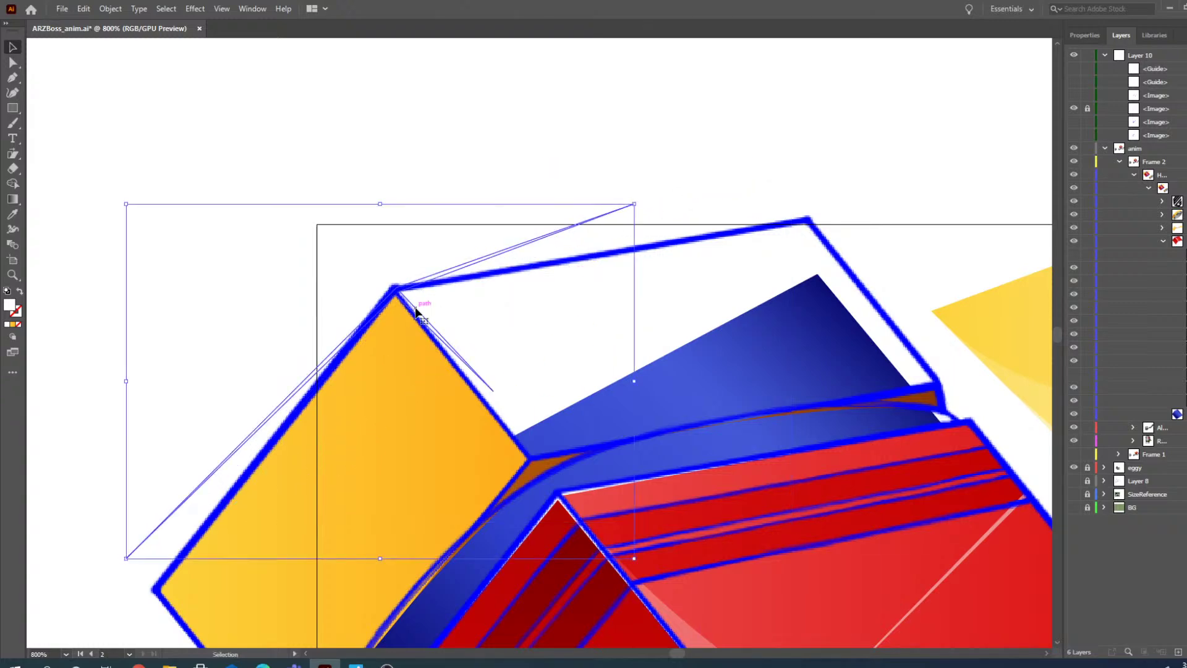
- Try to reposition the white highlight at the loose yellow face's lower corner, and undo the edits made to it
left_click_drag(673, 652, 676, 653)
left_click(784, 444, "shift")
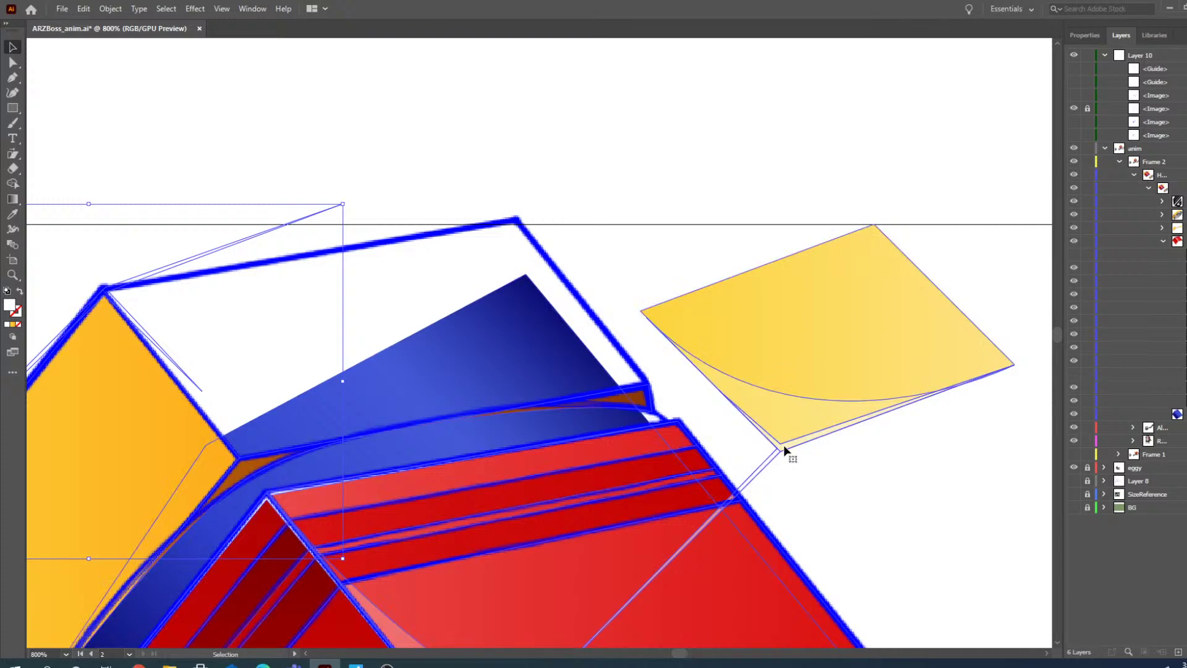
left_click(12, 62)
left_click(691, 92)
mouse_move(781, 446)
left_mouse_down()
mouse_move(538, 474)
mouse_move(784, 447)
left_mouse_up()
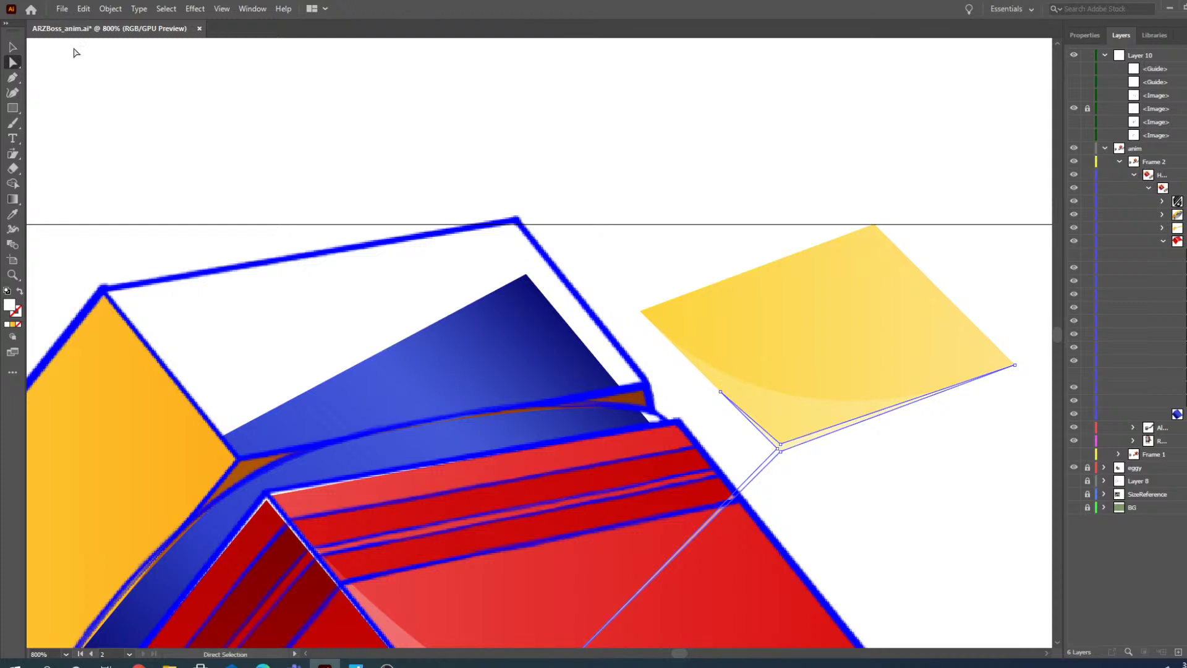
left_click(13, 48)
key("ctrl+z")
key("ctrl+z")
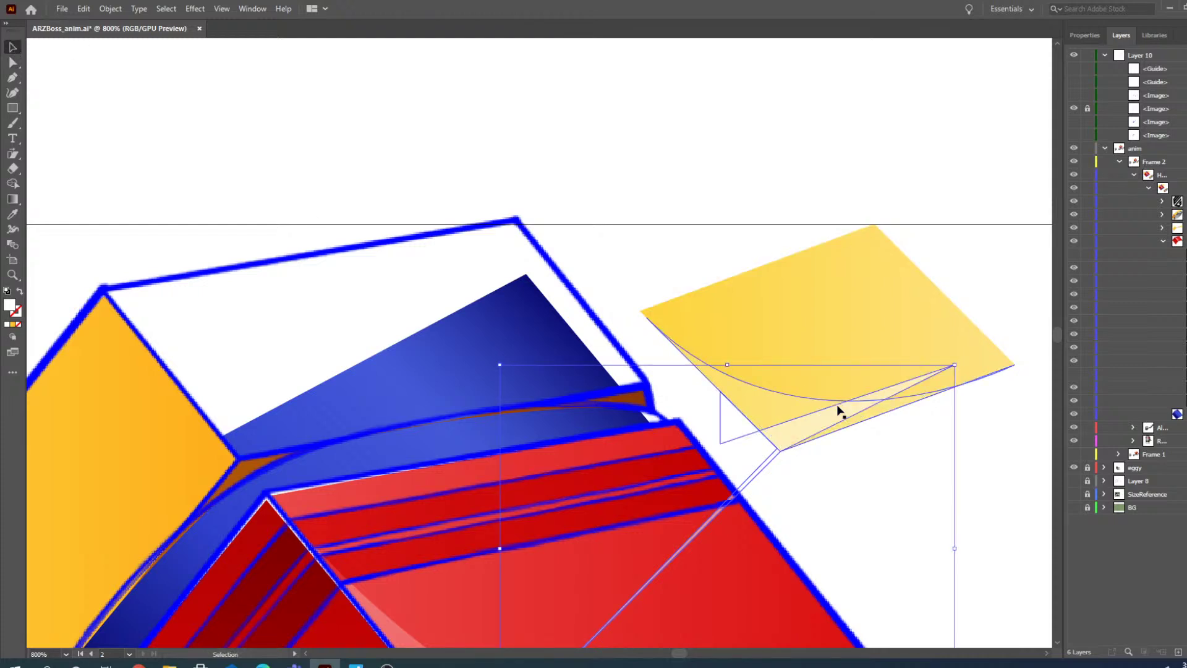
key("ctrl+z")
key("ctrl+z")
key("ctrl+z")
key("ctrl+z")
key("ctrl+z")
key("ctrl+z")
key("ctrl+z")
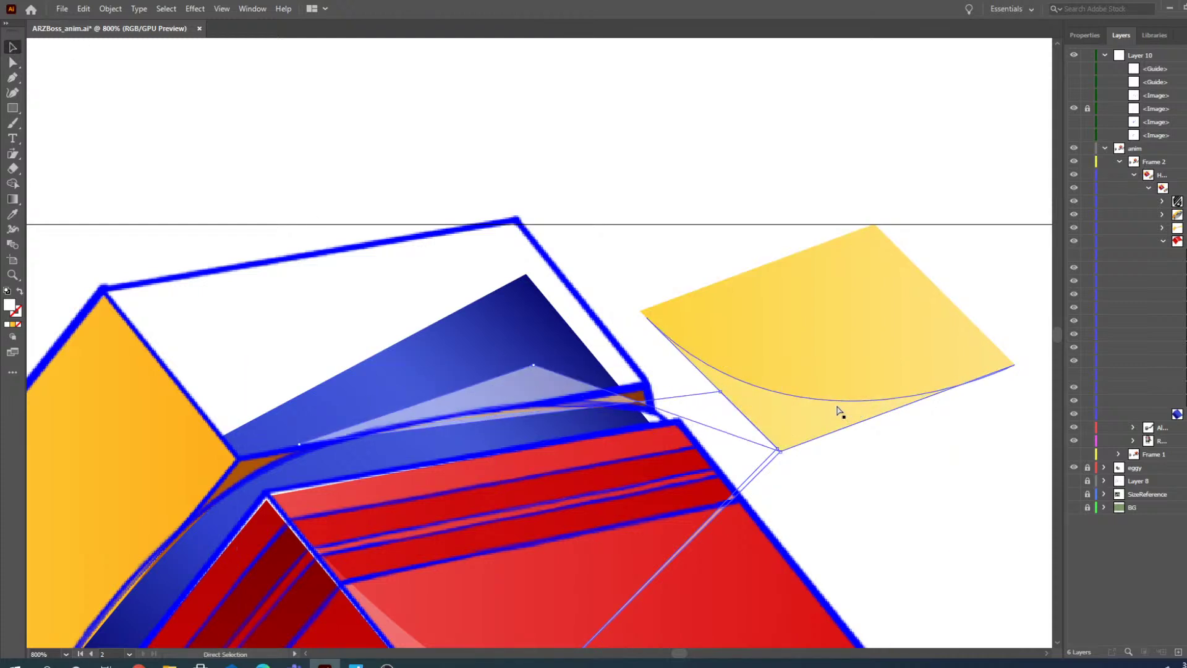
key("ctrl+z")
key("ctrl+z")
key("ctrl+z")
key("ctrl+z")
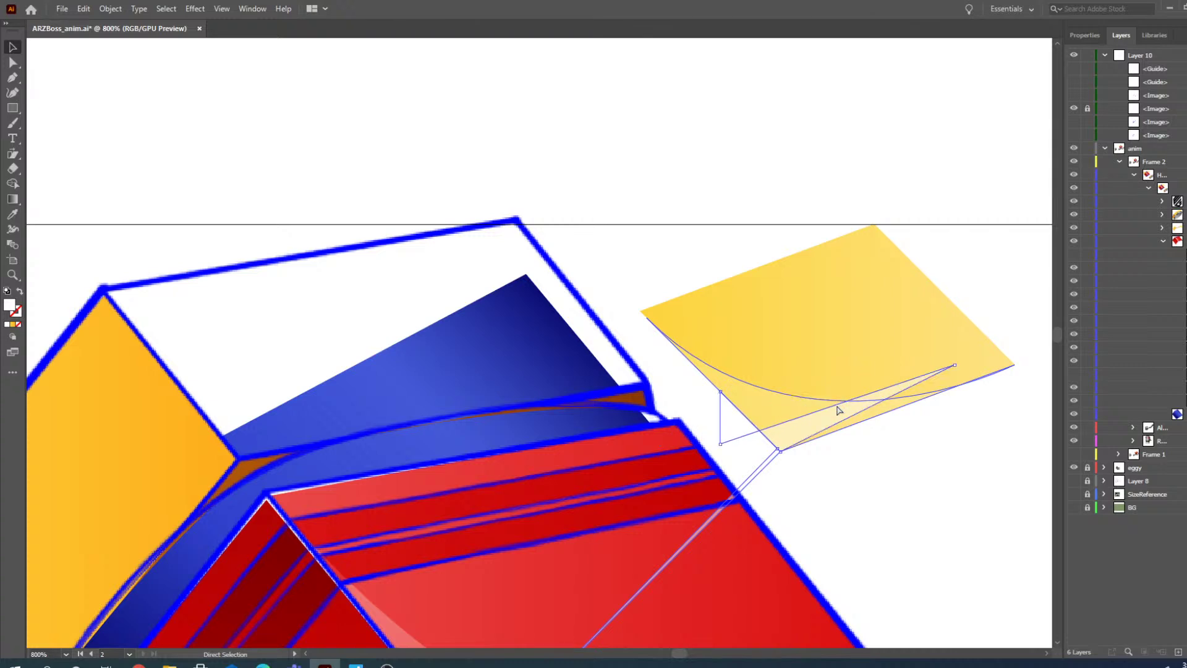
left_click(19, 62)
left_click(654, 190)
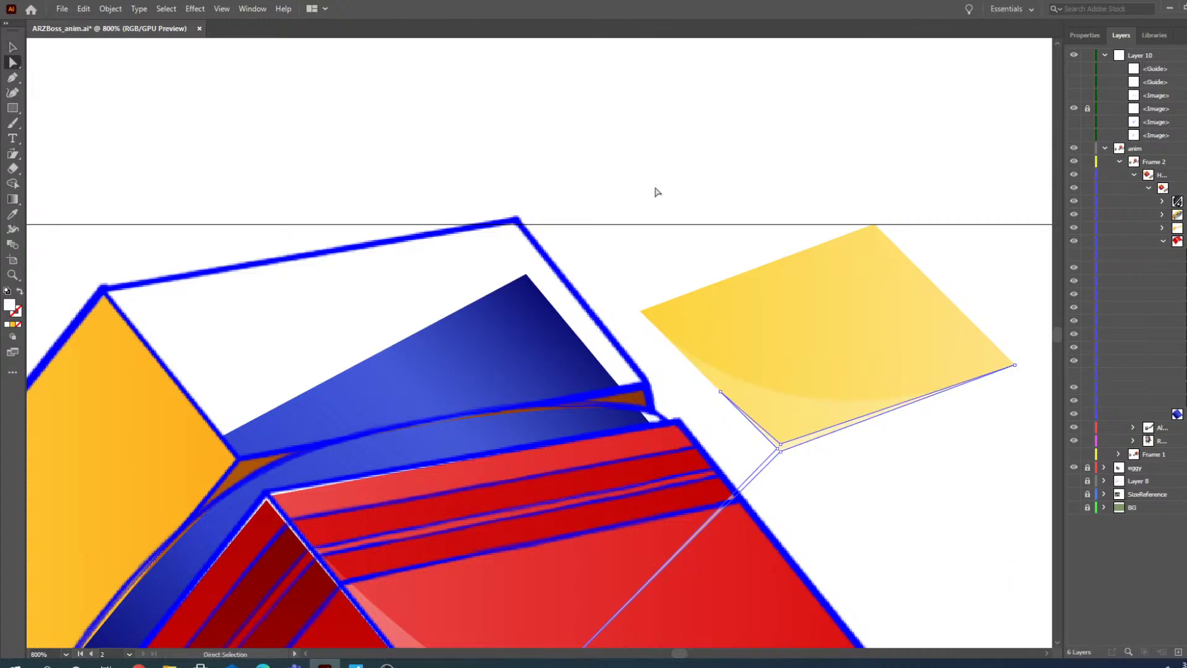
key("v")
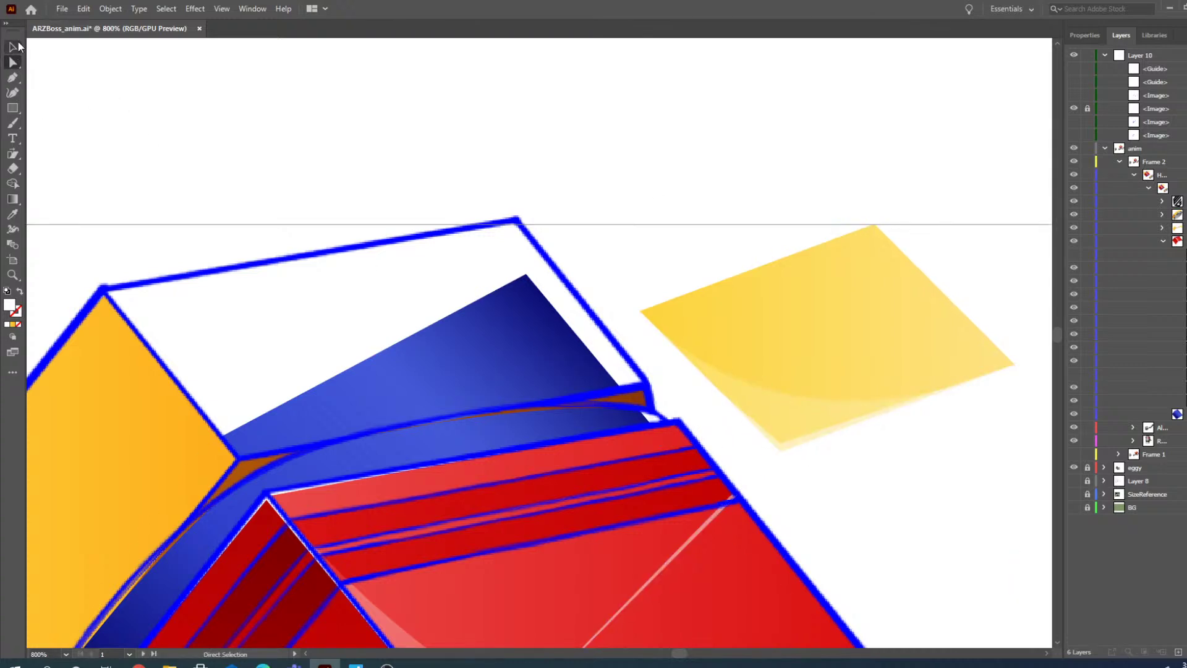
- Move the loose yellow face's lower white highlight to the sketch corner where the orange-yellow face meets the brown shadow
left_click(798, 447)
left_click(12, 63)
left_click(810, 438)
left_click(806, 440)
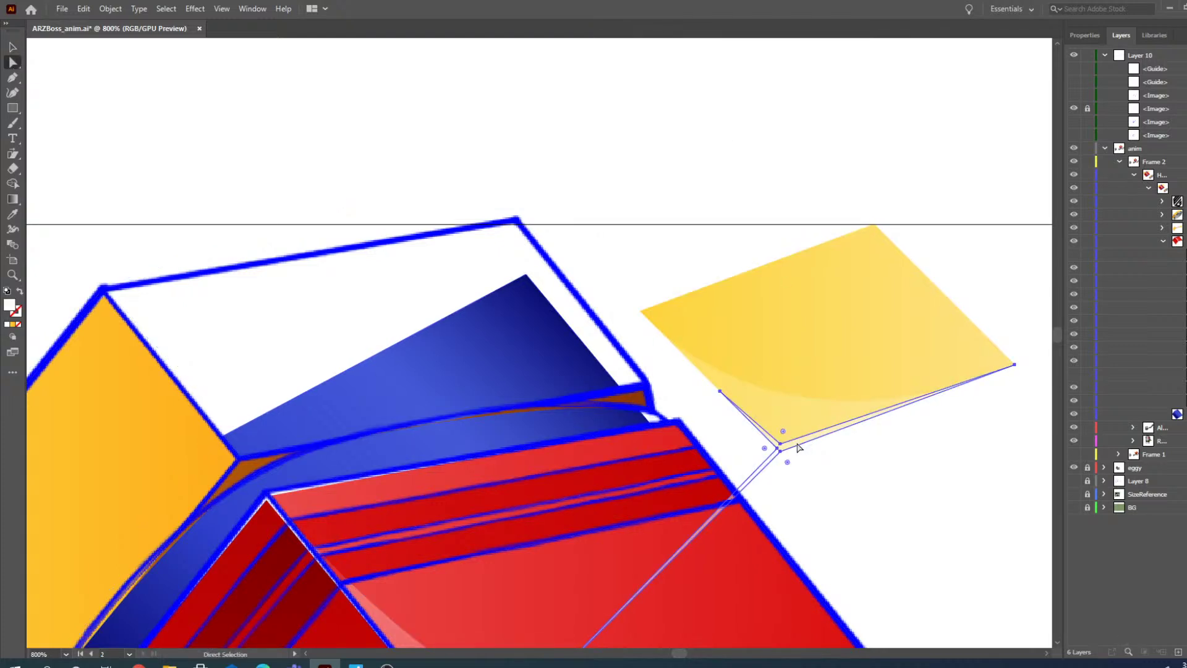
left_click_drag(797, 445, 258, 455)
- Move the loose light yellow face, without its gloss, over the empty top face of the sketch's upper block
left_click(888, 346)
left_click(903, 345)
left_click(13, 48)
left_click(662, 124)
left_click(859, 348)
left_click(13, 63)
left_click(623, 119)
left_click_drag(822, 315, 421, 233)
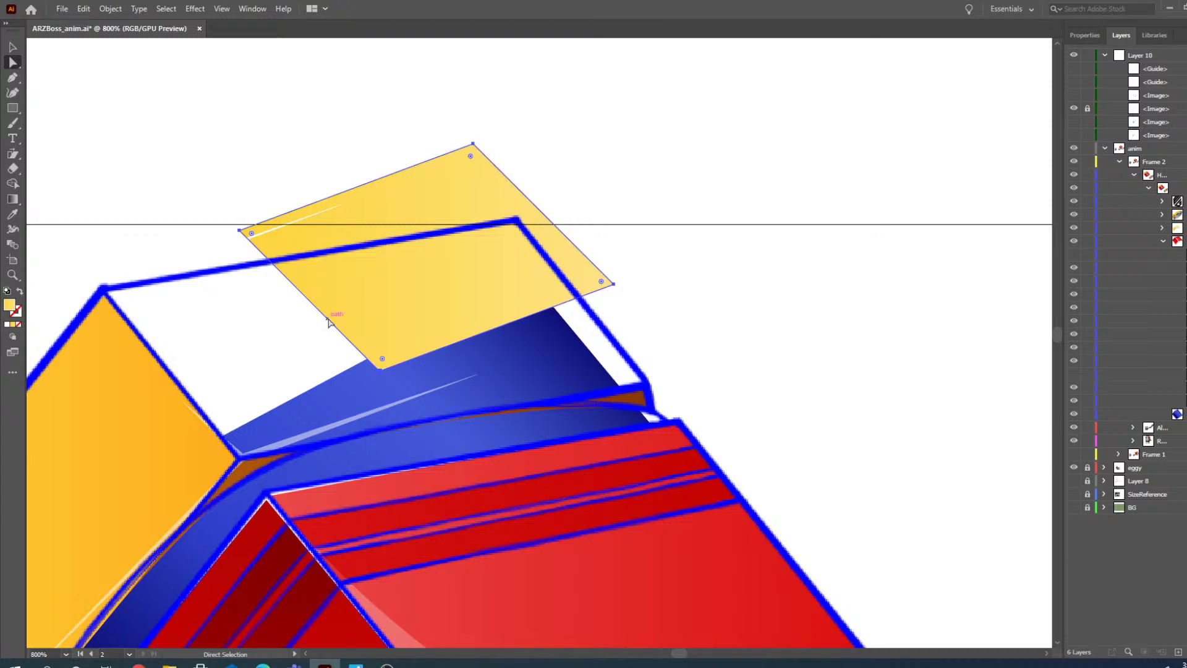
- Snap the light yellow face's two left corner anchors to the shared edge with the orange-yellow face
key("z")
left_click(332, 334)
left_click(12, 62)
left_click(391, 140)
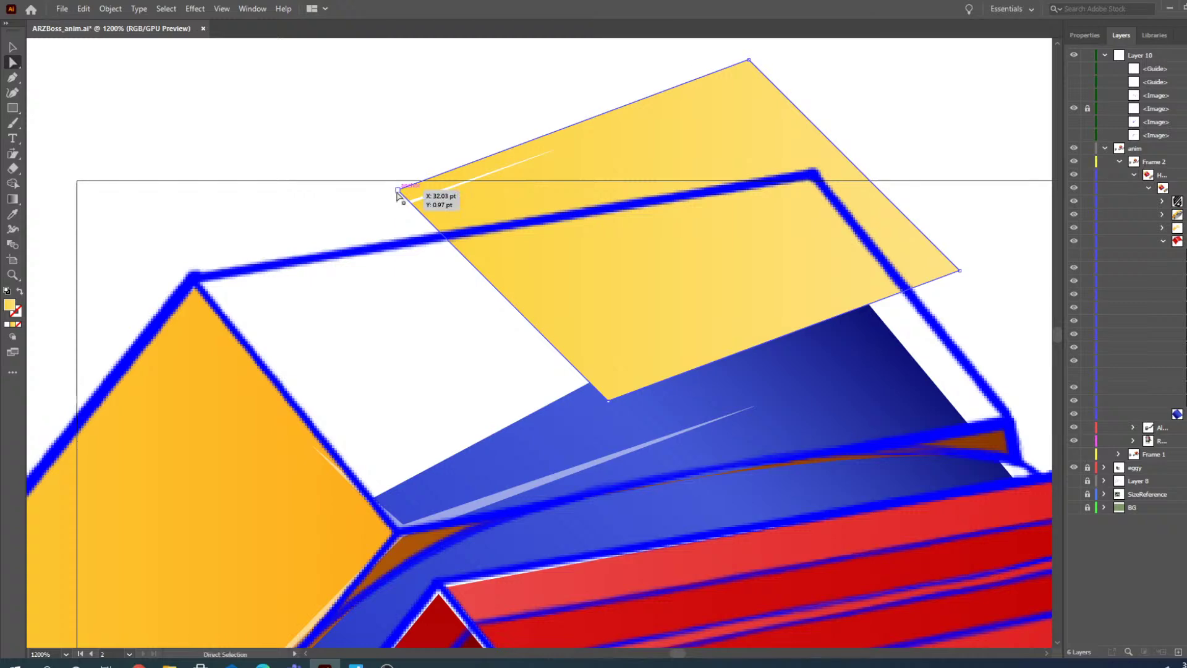
left_click_drag(402, 192, 195, 281)
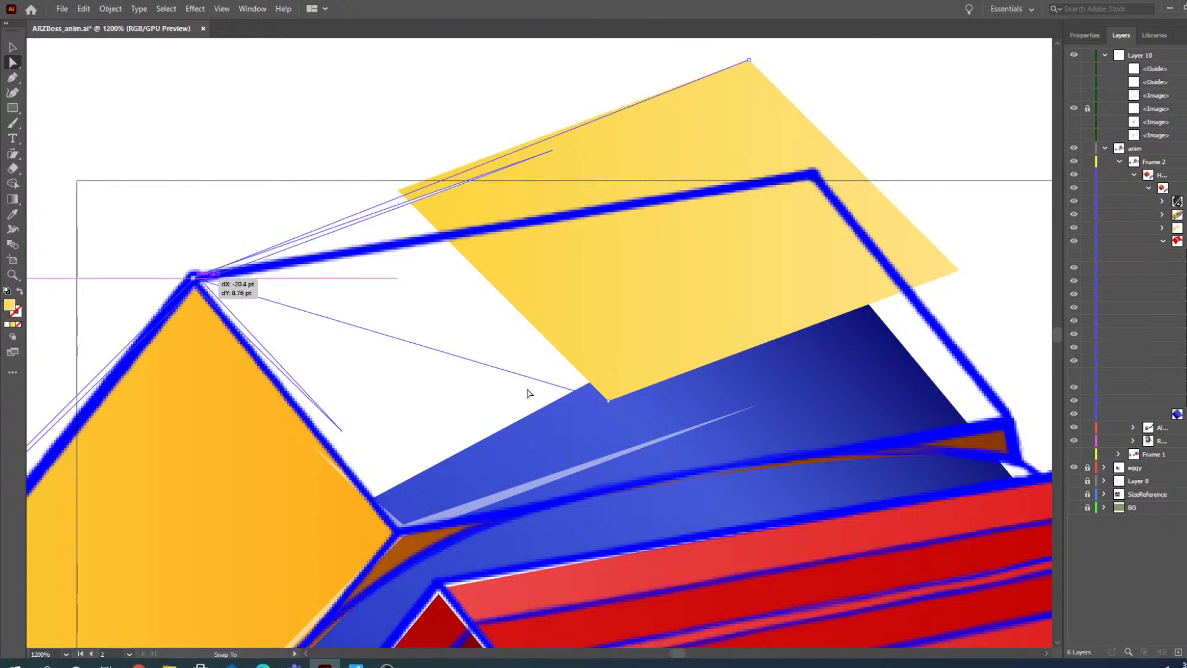
left_click_drag(608, 401, 401, 520)
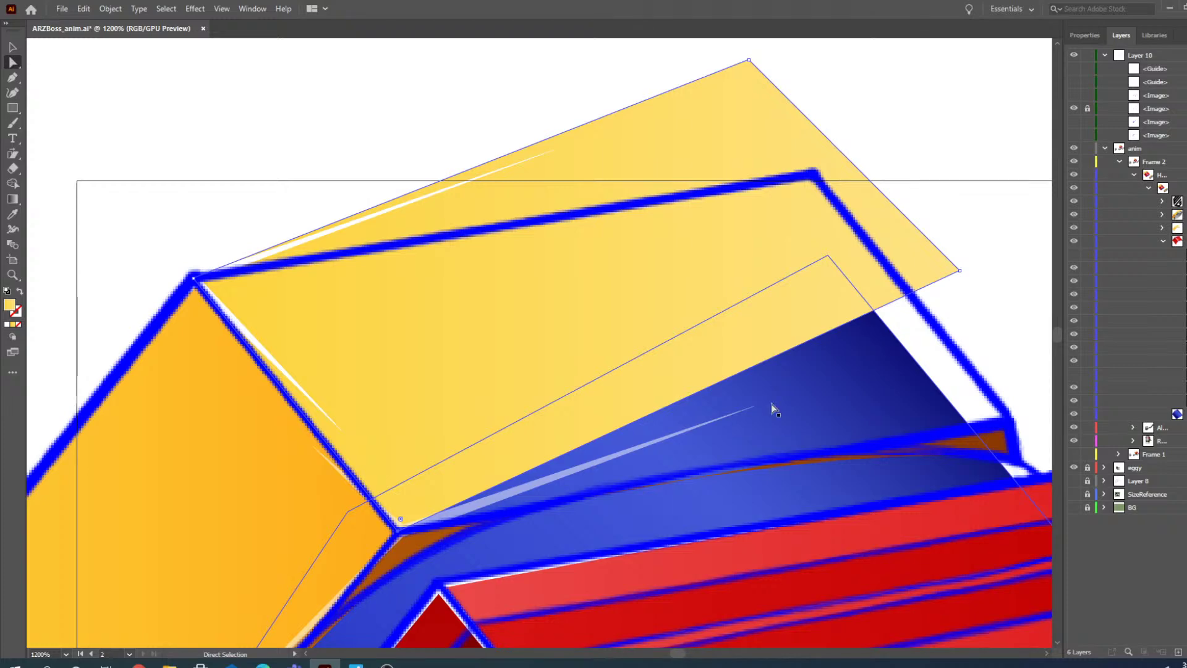
- Fit the light yellow face's two right corner anchors to the right corners of the sketch's upper block
left_click_drag(678, 656, 680, 655)
left_click_drag(669, 272, 722, 426)
left_click_drag(458, 60, 523, 176)
left_click_drag(523, 177, 521, 178)
left_click_drag(680, 655, 678, 656)
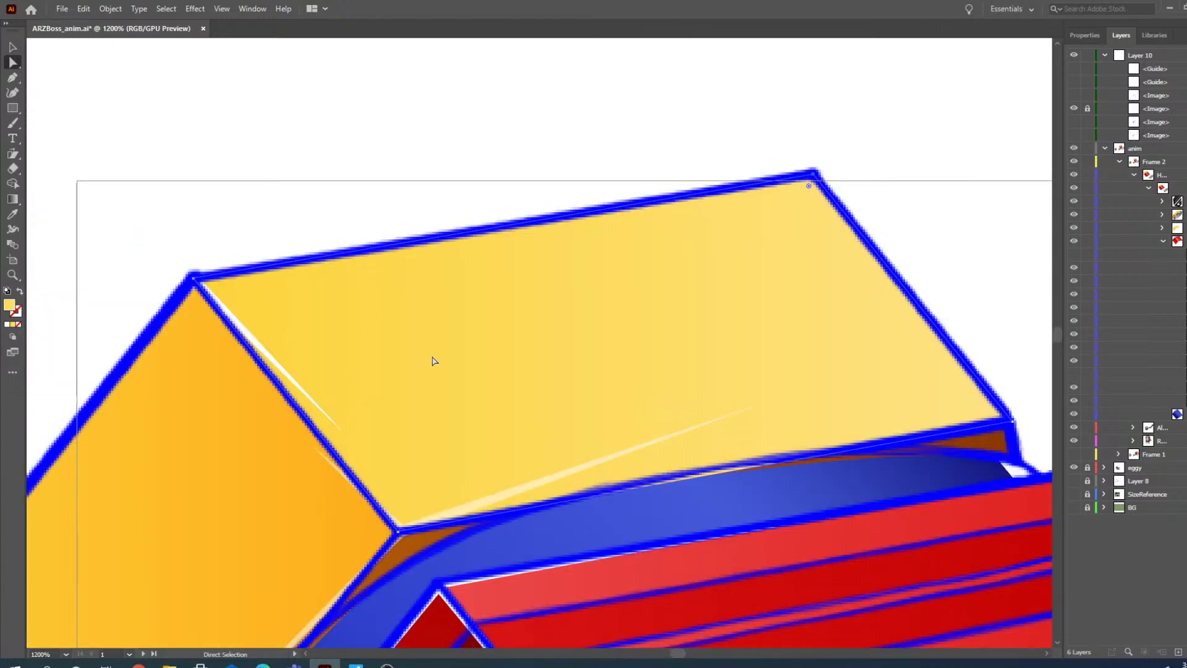
scroll(425, 379, "down", 3)
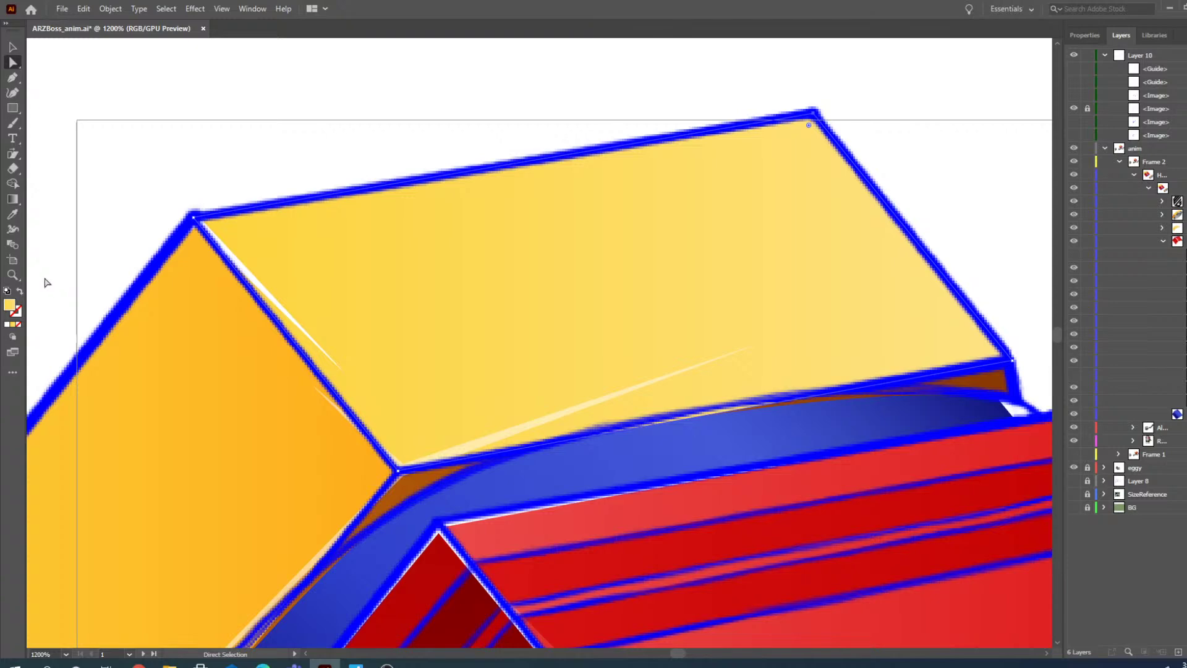
left_click(13, 274)
left_click(414, 376, "alt")
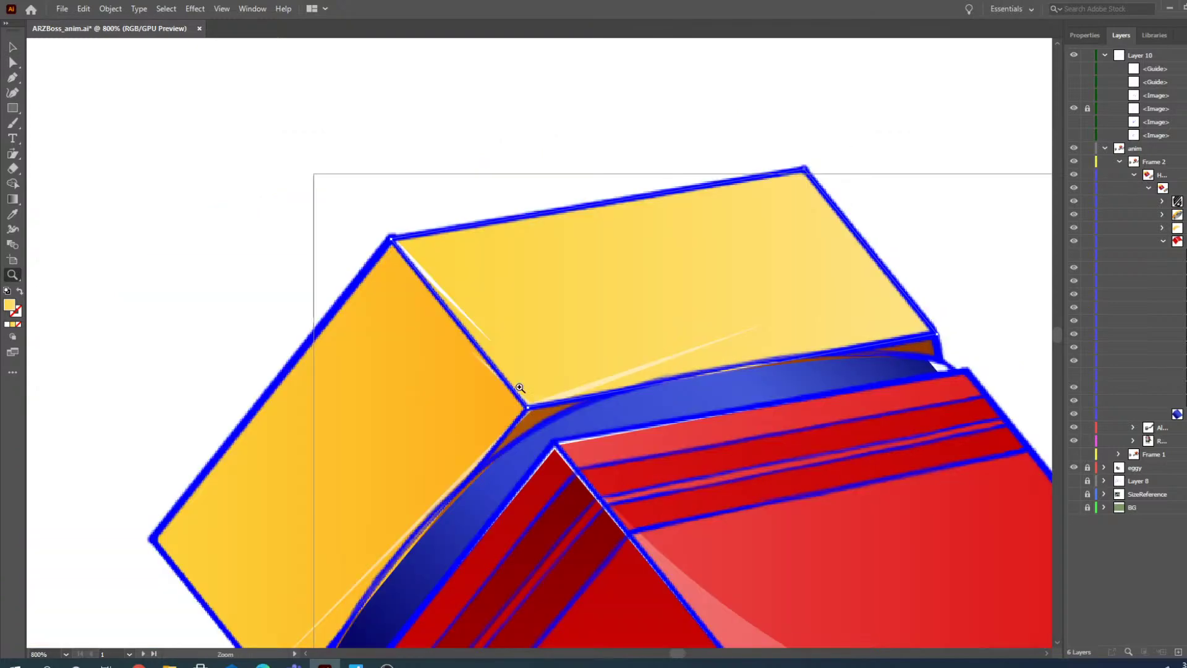
left_click(12, 47)
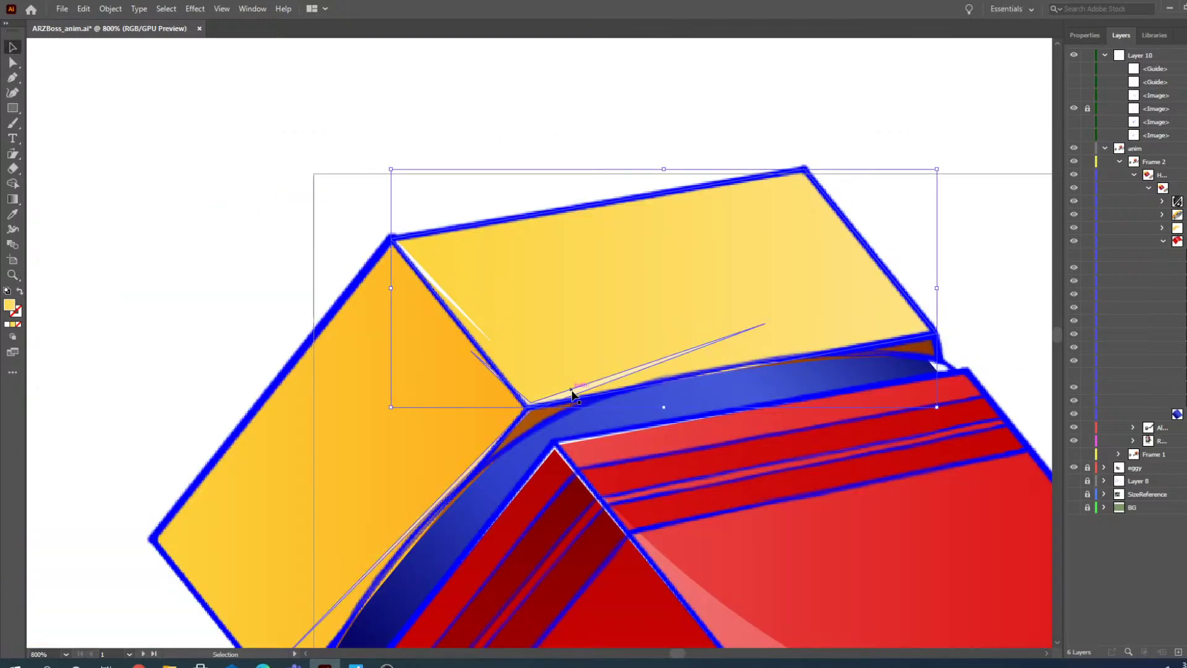
left_click(572, 392)
left_click(13, 62)
left_click(314, 75)
left_click(571, 397)
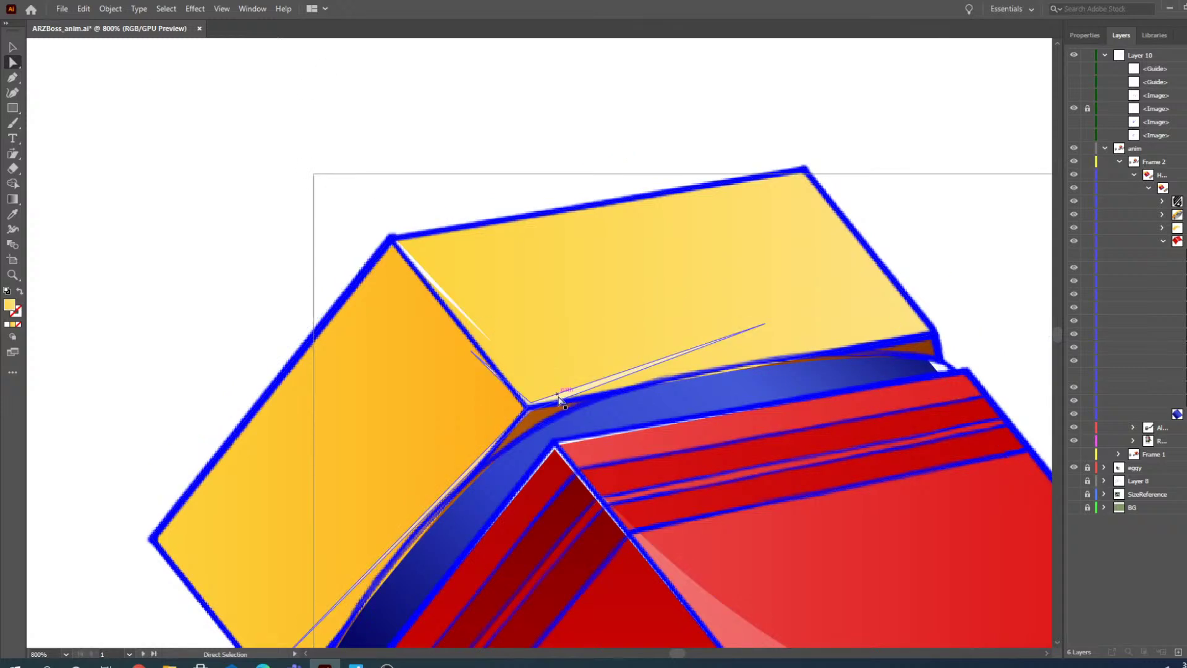
left_click(556, 402)
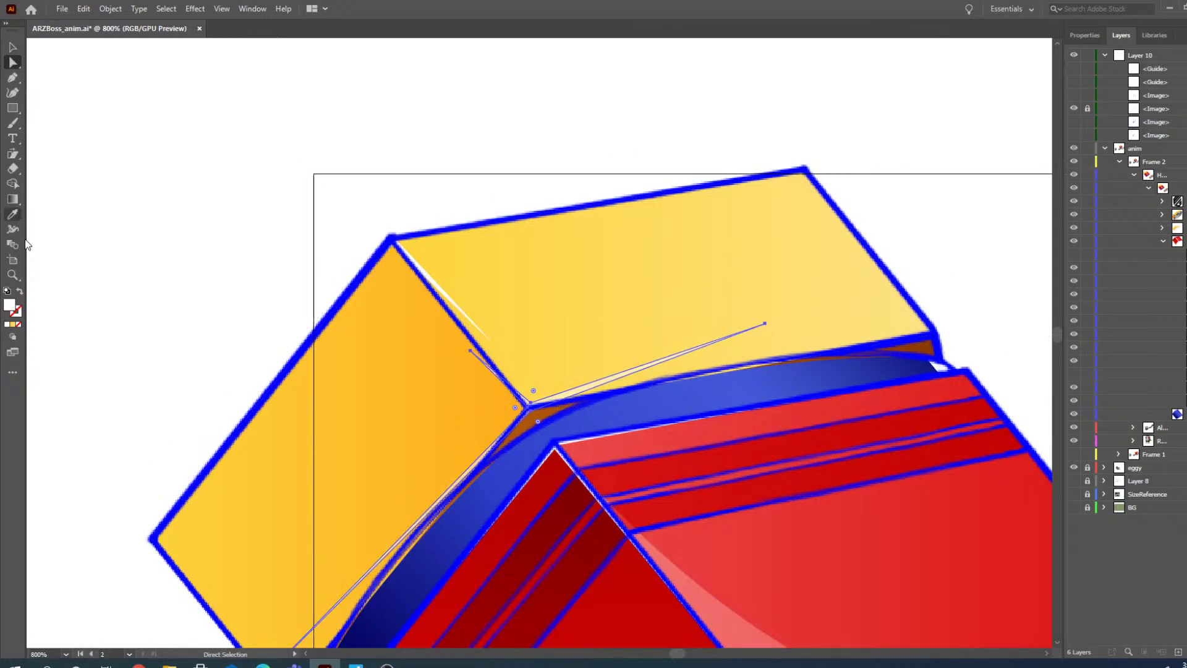
- Move the curved translucent gloss shape onto the light yellow top face, near its left edge
left_click_drag(665, 655, 679, 653)
left_click(375, 360)
left_click_drag(412, 366, 169, 299)
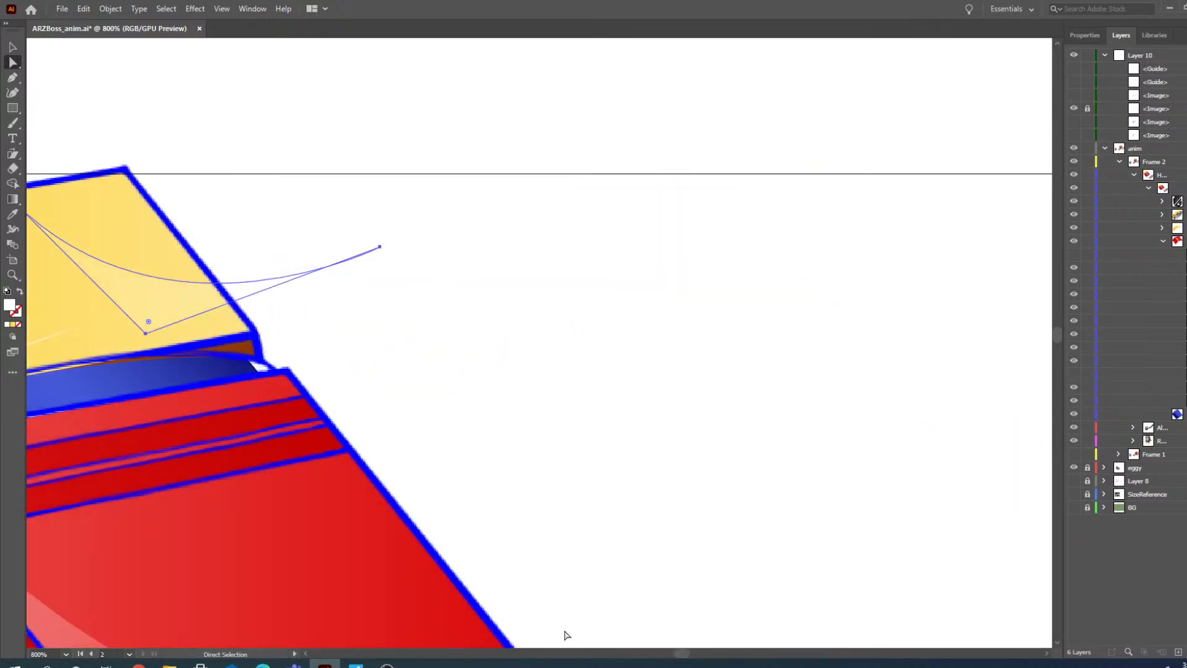
left_click_drag(683, 656, 675, 652)
left_click_drag(742, 332, 472, 366)
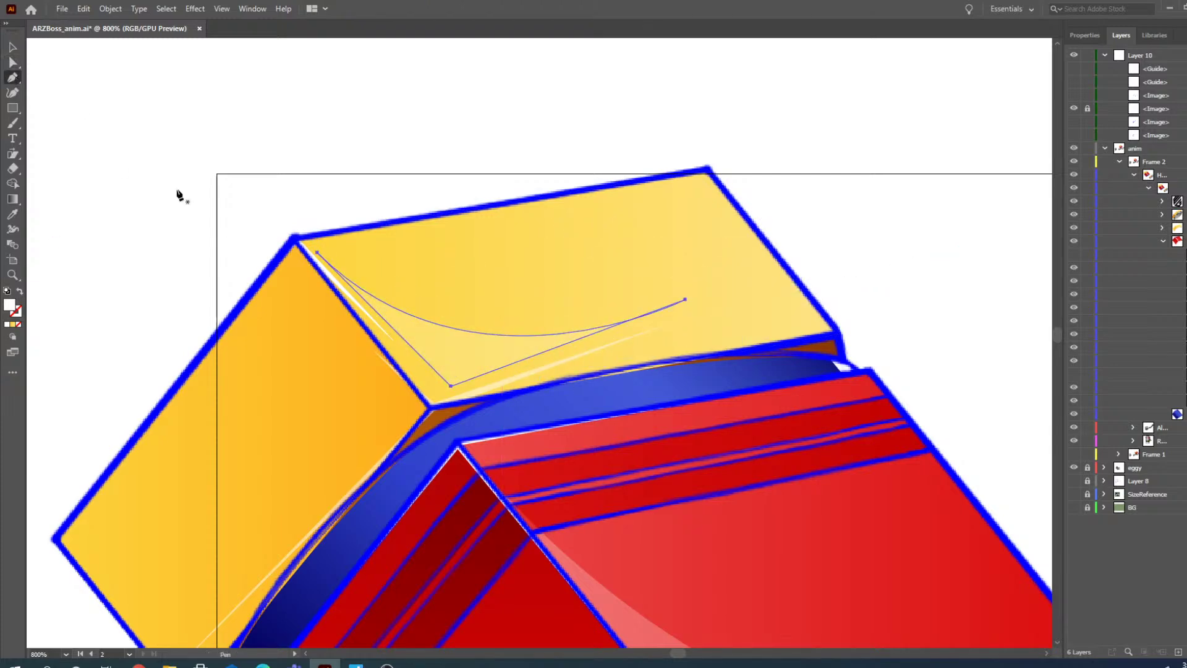
- Snap the gloss shape's upper-left and bottom corner anchors to the two left corners of the light yellow face
scroll(170, 188, "up", 2)
left_click(12, 275)
left_click(393, 352)
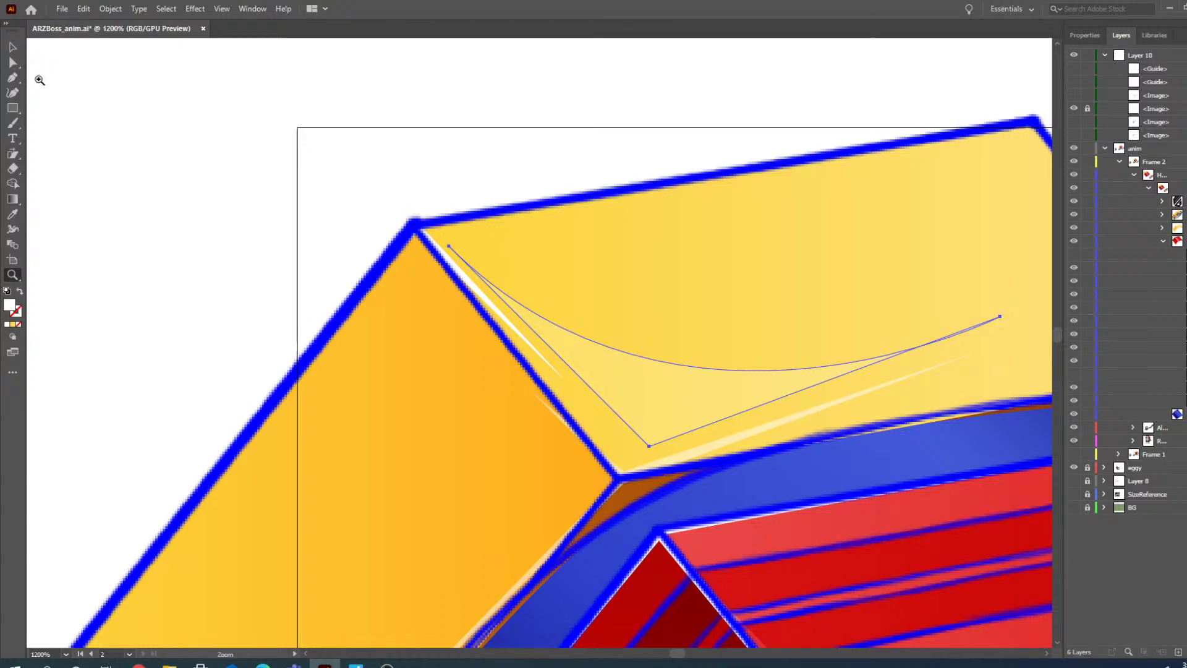
left_click(12, 62)
left_click_drag(447, 247, 414, 226)
left_click_drag(644, 455, 618, 480)
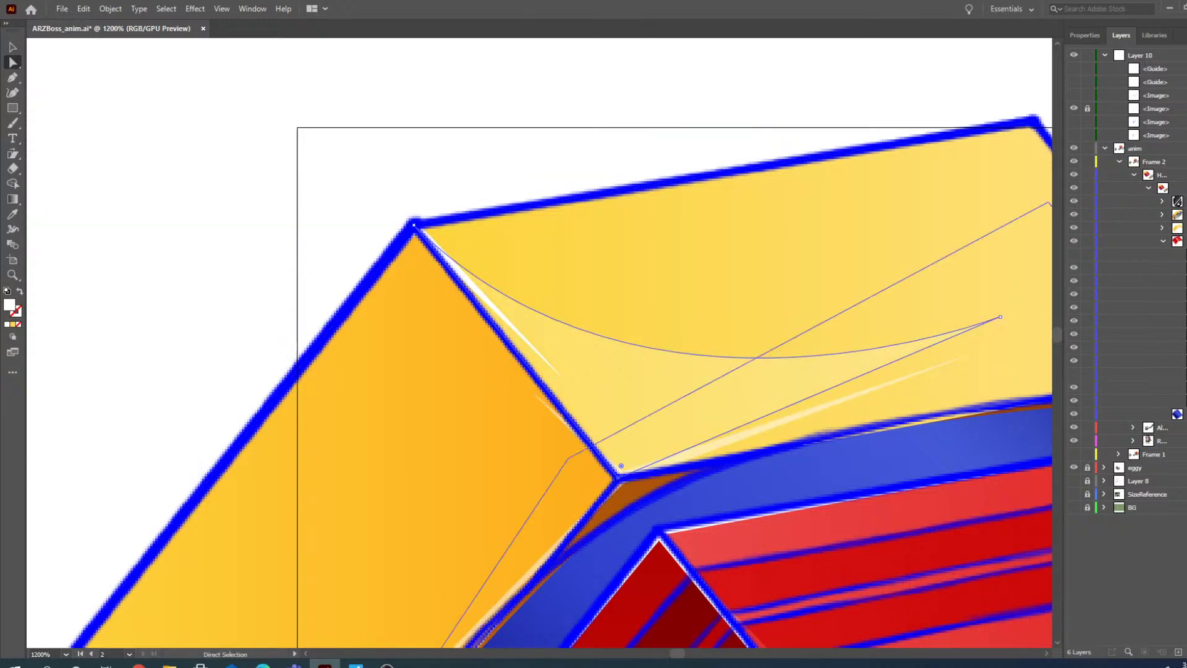
- Extend the gloss shape's right anchor to the light yellow face's lower-right corner
left_click_drag(677, 657, 679, 656)
left_click(564, 318)
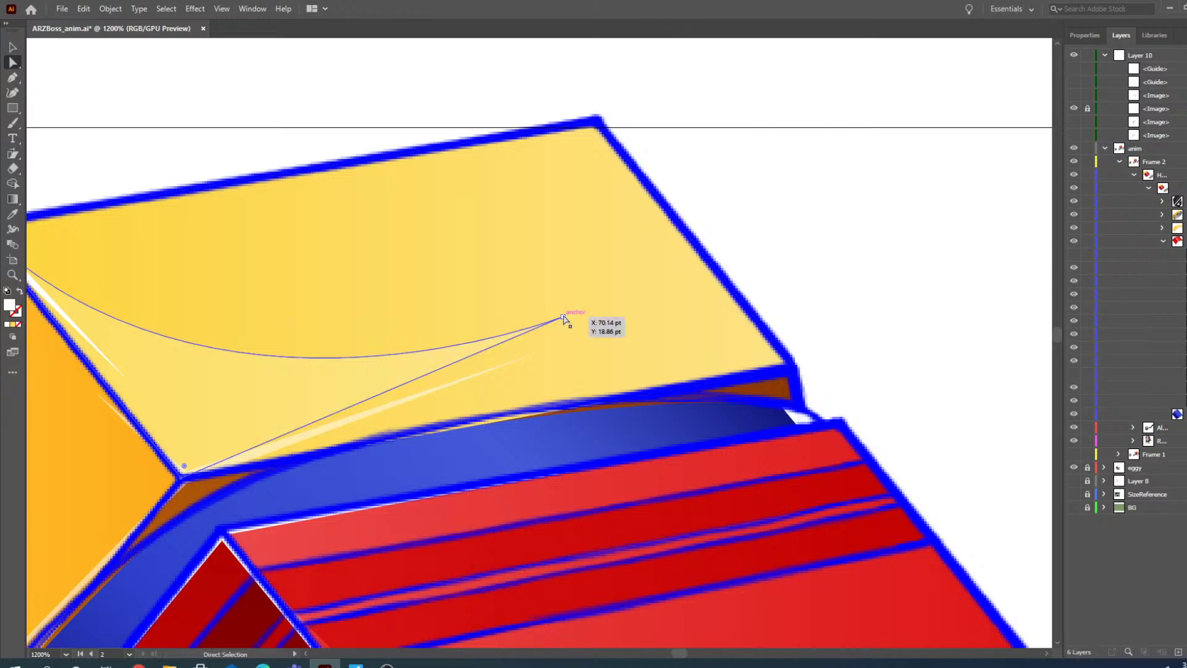
left_click_drag(563, 317, 796, 370)
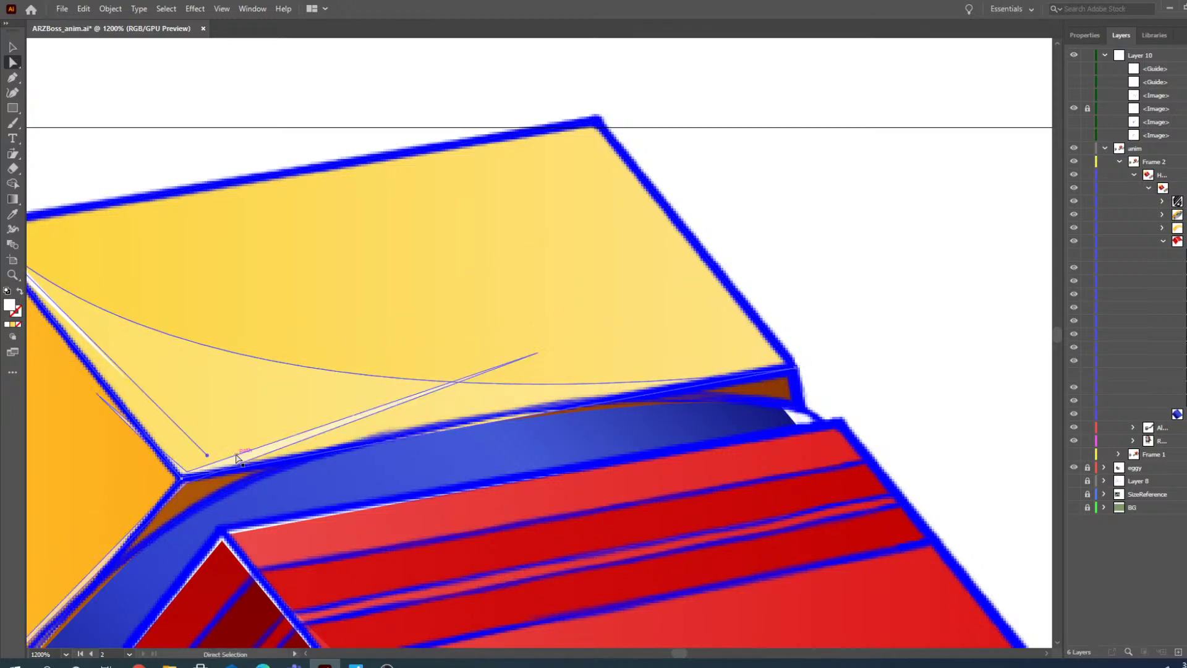
key("z")
left_click(420, 299, "alt")
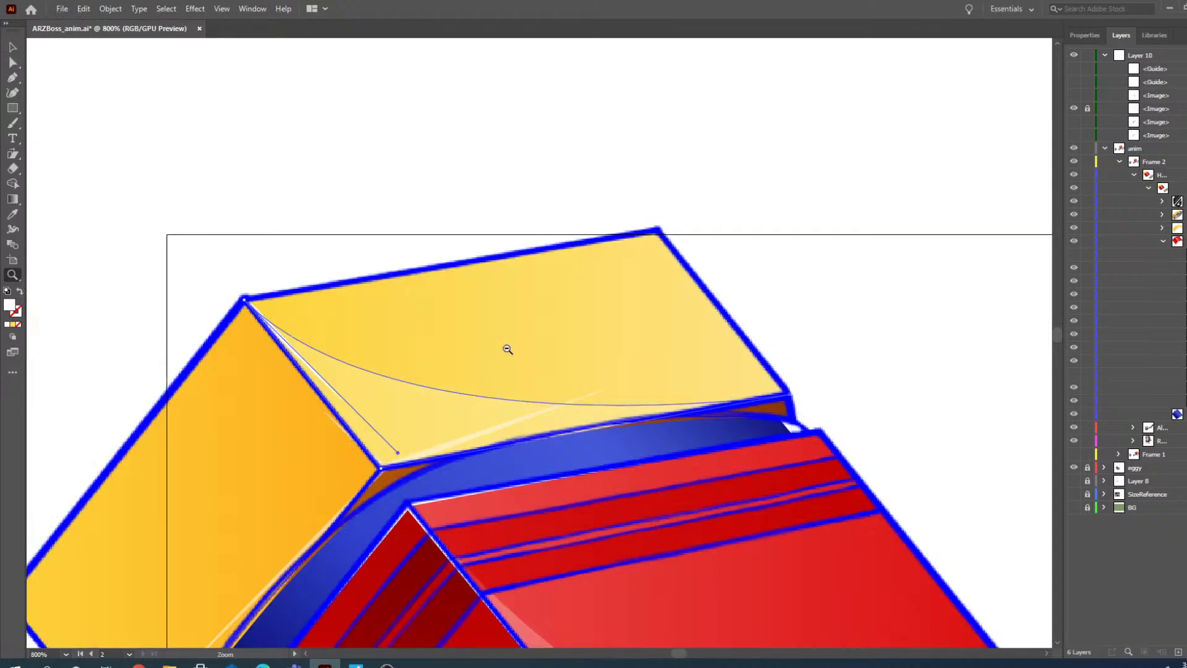
left_click(508, 349, "alt")
left_click(508, 393)
left_click(601, 334, "alt")
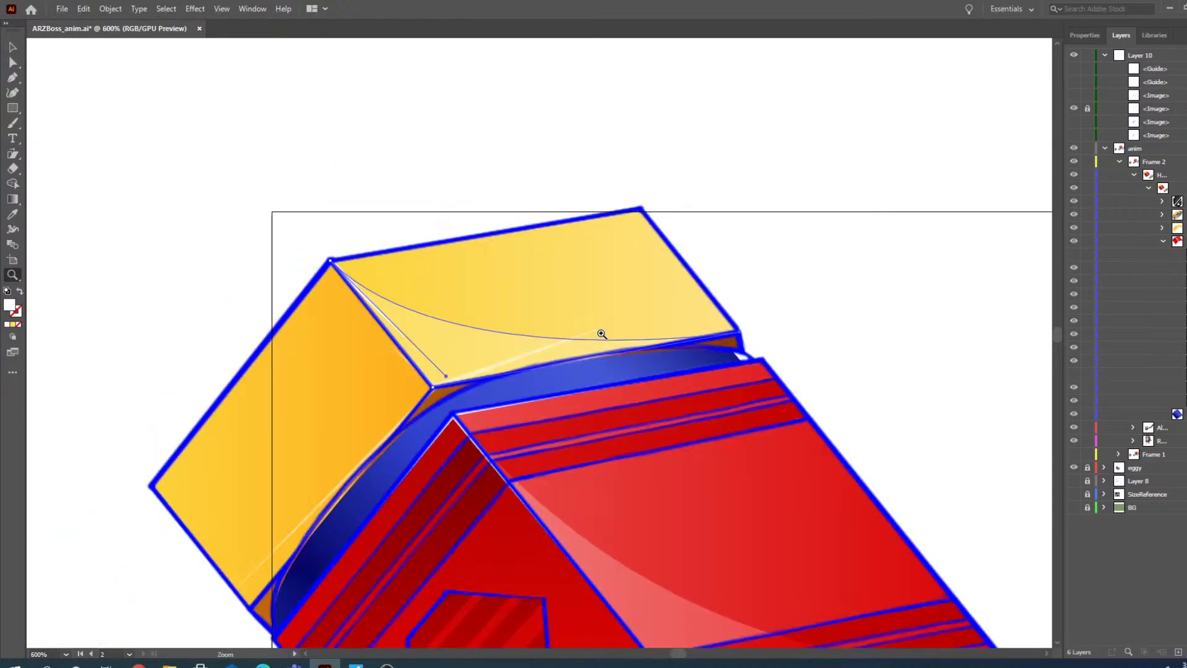
- Extend the white front-edge highlight's right tip to the lower-right corner of the light yellow face
left_click(532, 313)
left_click(557, 376)
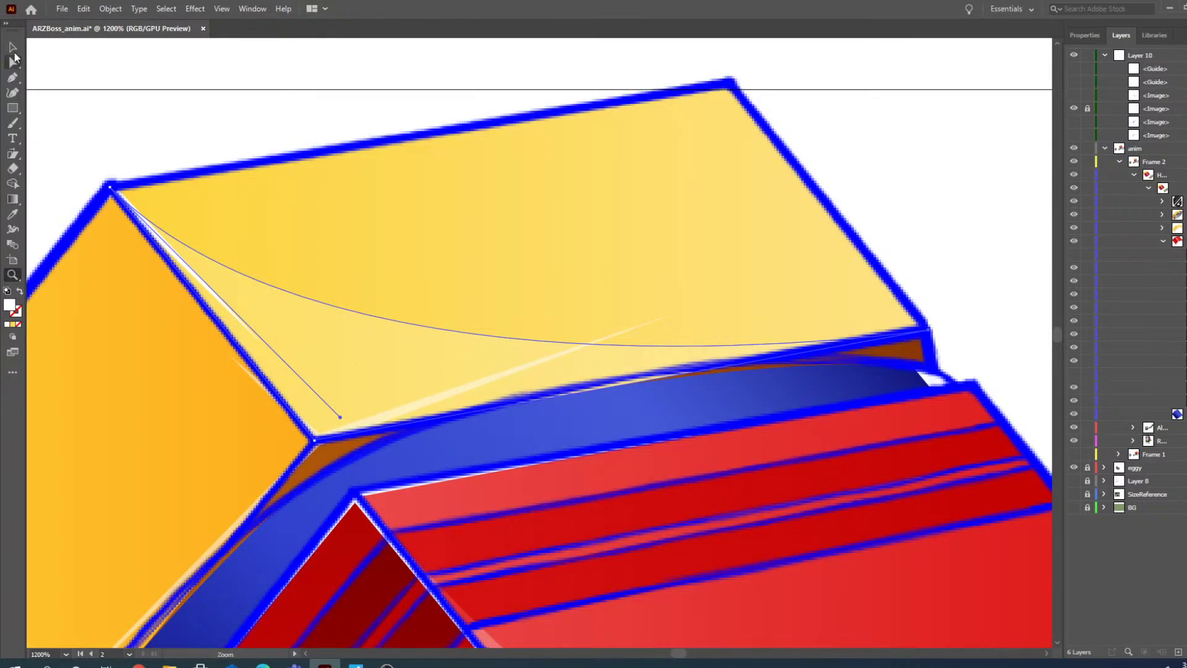
left_click(13, 61)
left_click(292, 75)
left_click(412, 406)
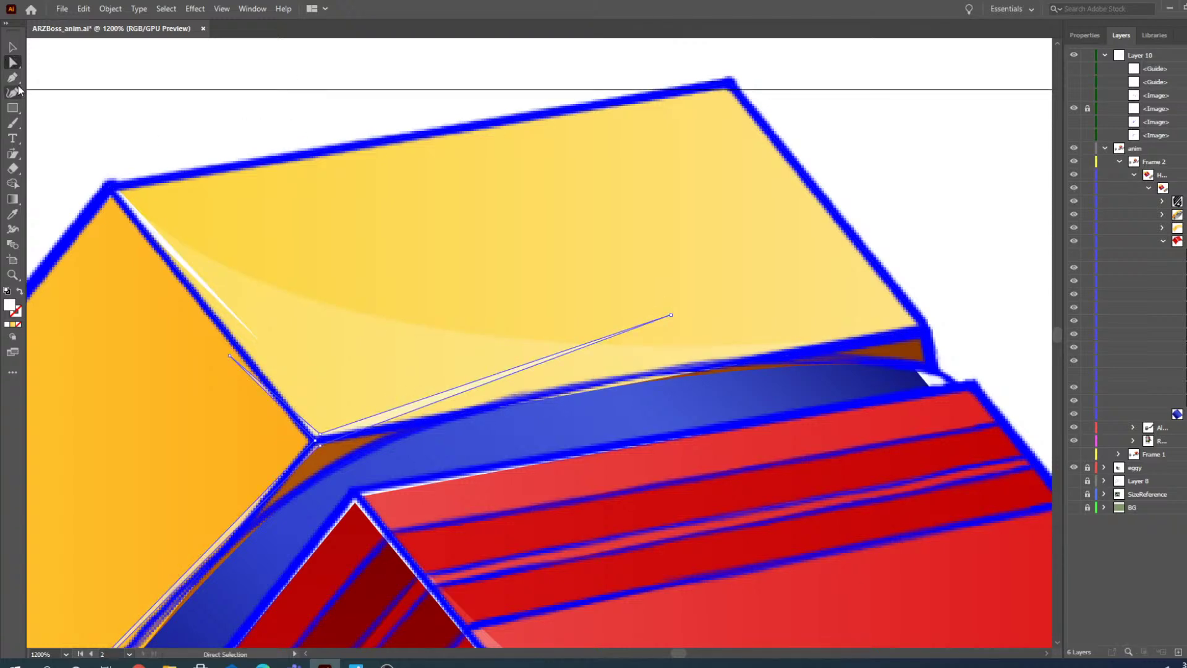
left_click_drag(673, 317, 929, 333)
- Nudge the front-edge highlight's inner anchor onto the lower corner where the two yellow faces meet
left_click_drag(323, 449, 317, 447)
key("z")
left_click(331, 439)
left_click(13, 62)
mouse_move(525, 340)
left_mouse_down()
mouse_move(521, 316)
mouse_move(523, 346)
left_mouse_up()
- Fit the front-edge highlight's lower-left tip to the bottom corner of the orange face
scroll(511, 411, "down", 5)
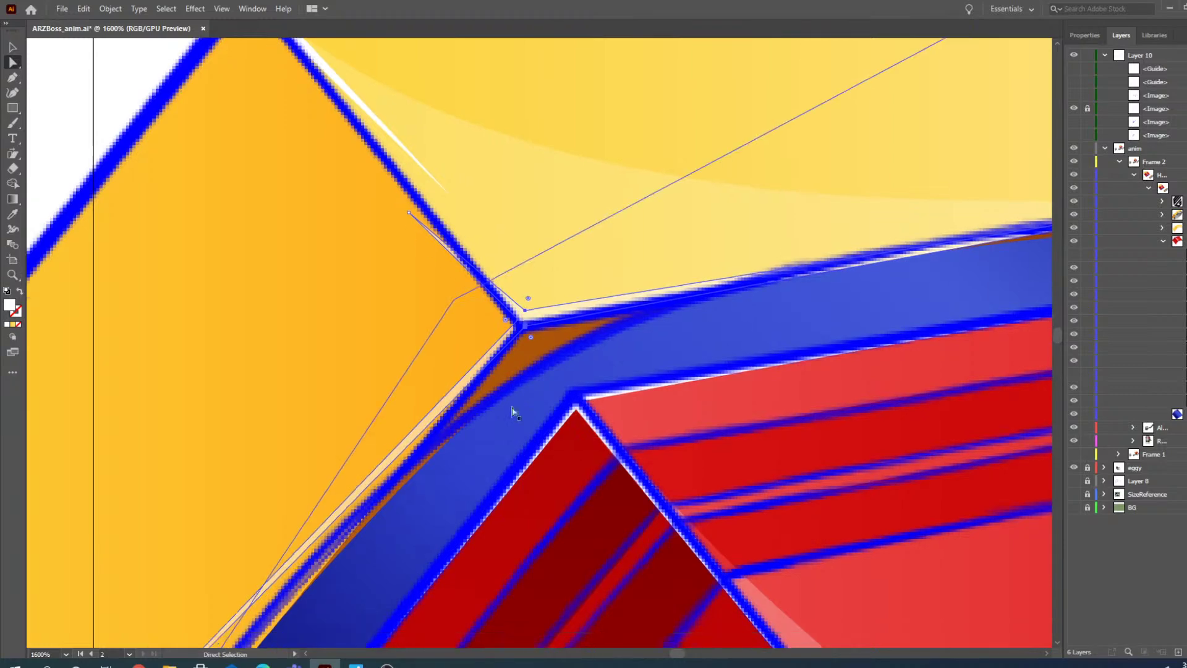
left_click_drag(679, 654, 678, 656)
scroll(400, 428, "down", 3)
left_click_drag(161, 589, 228, 617)
- Snap the front-edge highlight's upper tip to the ridge's top corner and the upper highlight's lower tip to the ridge's bottom corner
left_click(13, 274)
left_click(478, 339, "alt")
left_click(658, 293, "alt")
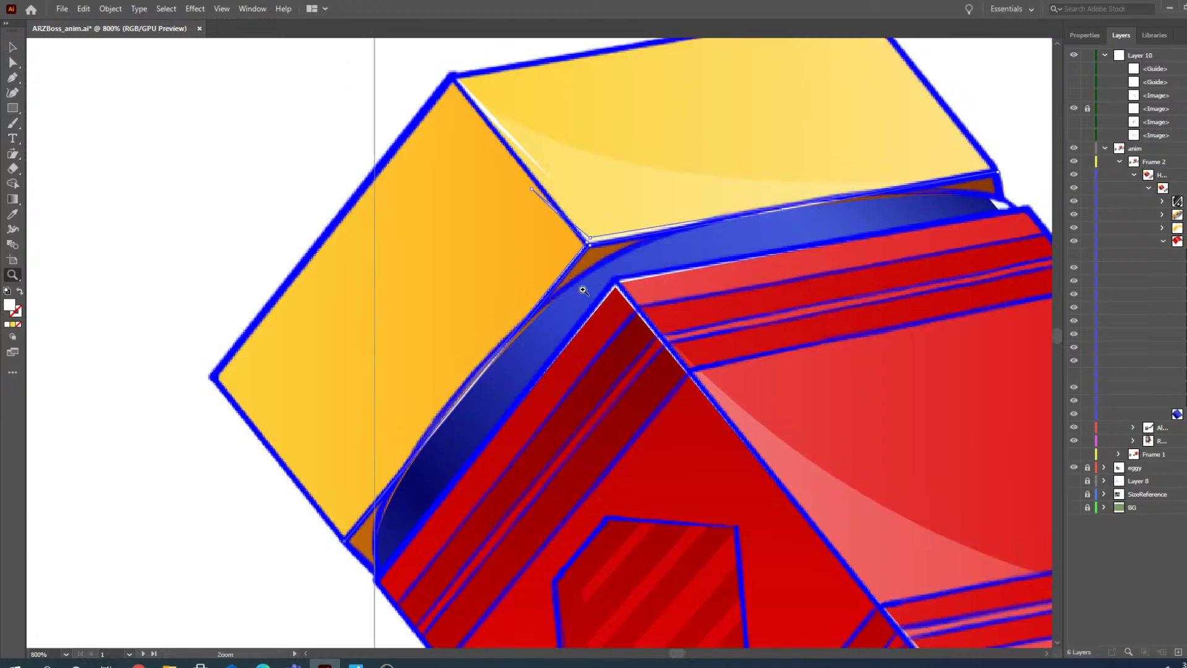
left_click(583, 257)
left_click(529, 306)
key("a")
left_click_drag(440, 330, 280, 107)
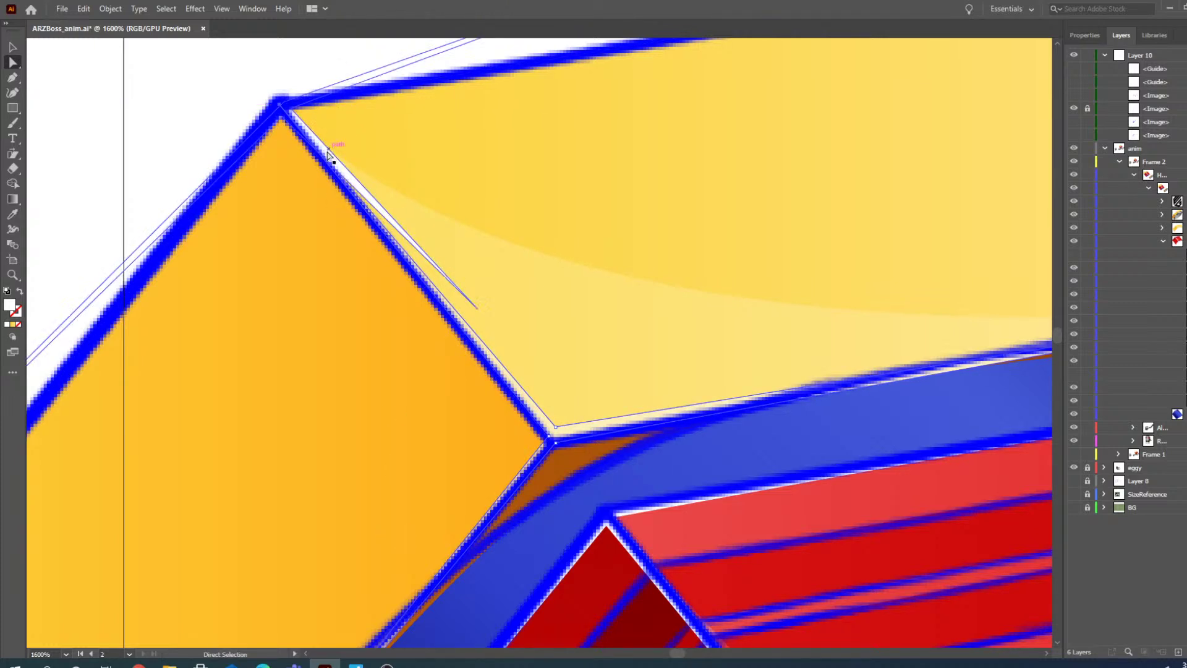
left_click_drag(478, 311, 547, 440)
- Hide the Layer 10 sketch and align the upper white highlight's corner anchors with the top corner joining the two yellow faces
scroll(343, 328, "up", 2)
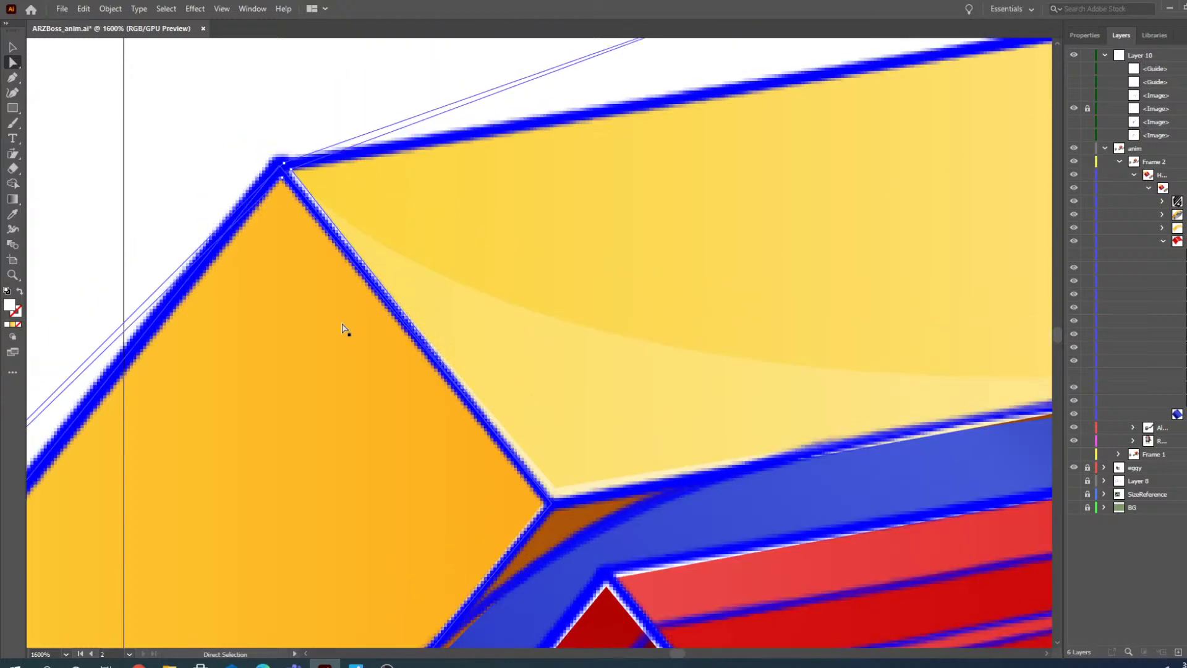
scroll(344, 330, "up", 2)
left_click_drag(295, 241, 297, 243)
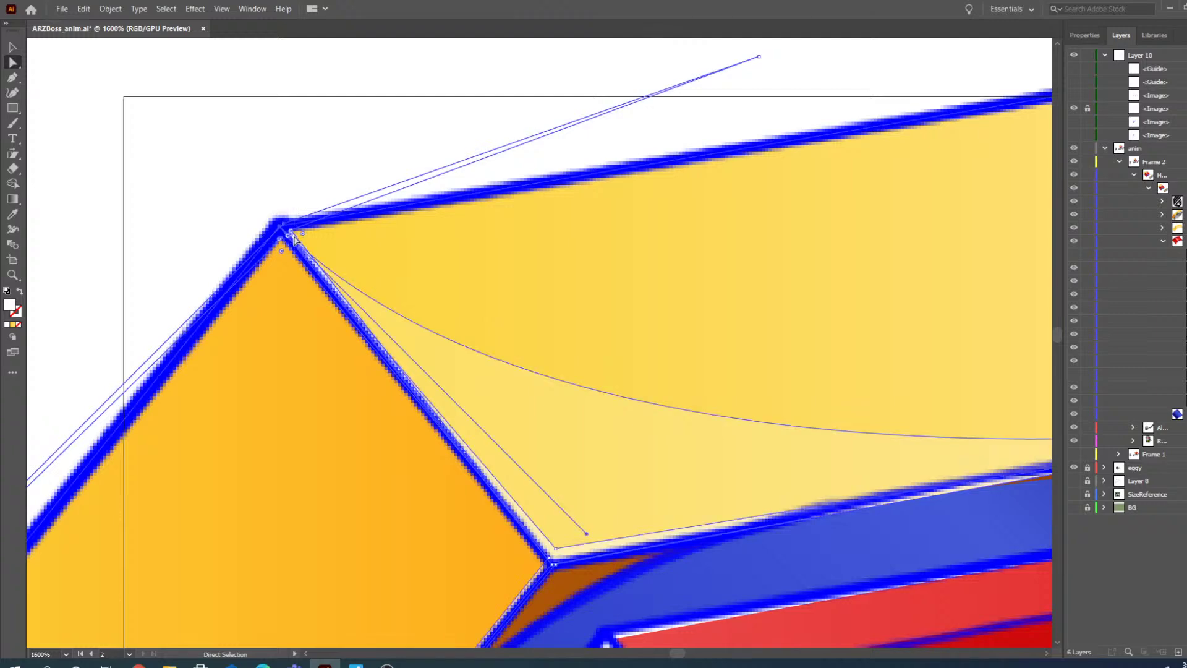
left_click(251, 197)
left_click(291, 229)
left_click(282, 237, "shift")
key("z")
left_click(252, 217)
left_click(568, 343)
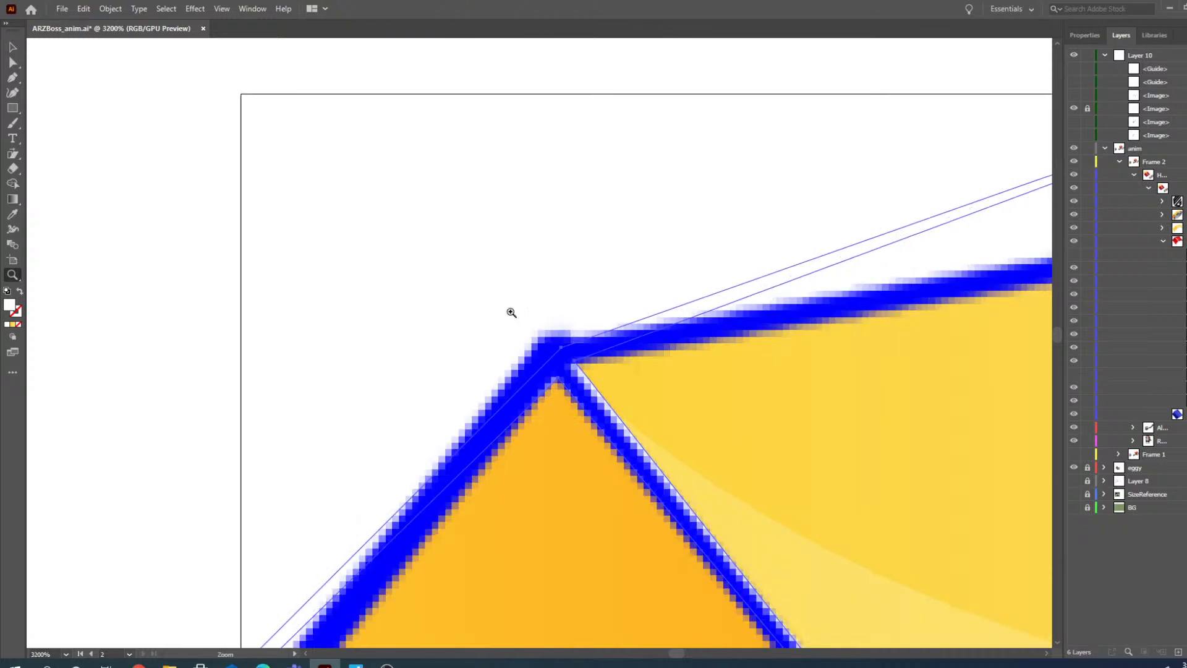
left_click(19, 65)
left_click_drag(559, 355, 548, 374)
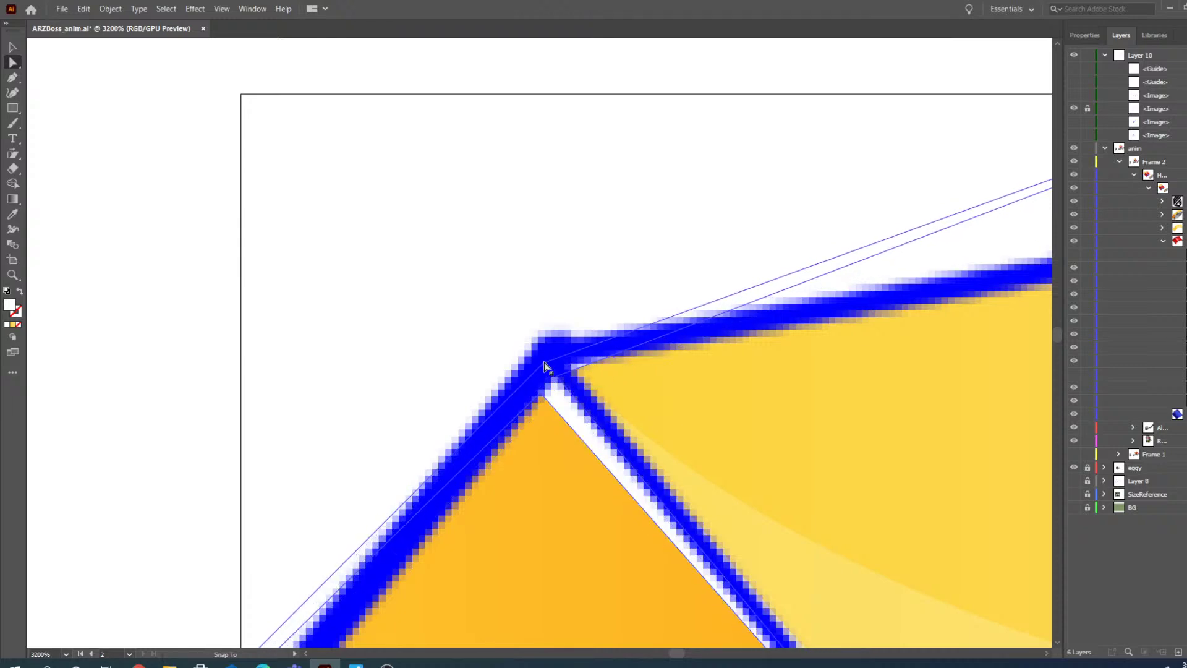
left_click(1074, 56)
left_click_drag(547, 367, 552, 358)
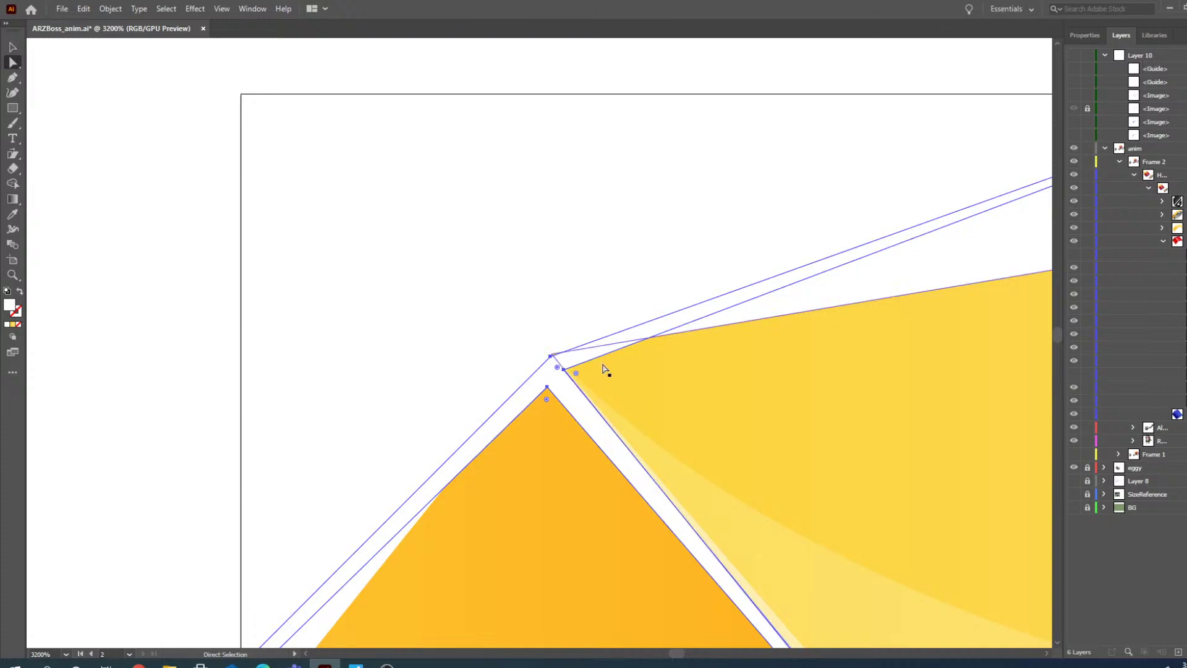
- Extend the upper highlight's right tip along the top edge to the light yellow face's upper-right corner
left_click(13, 275)
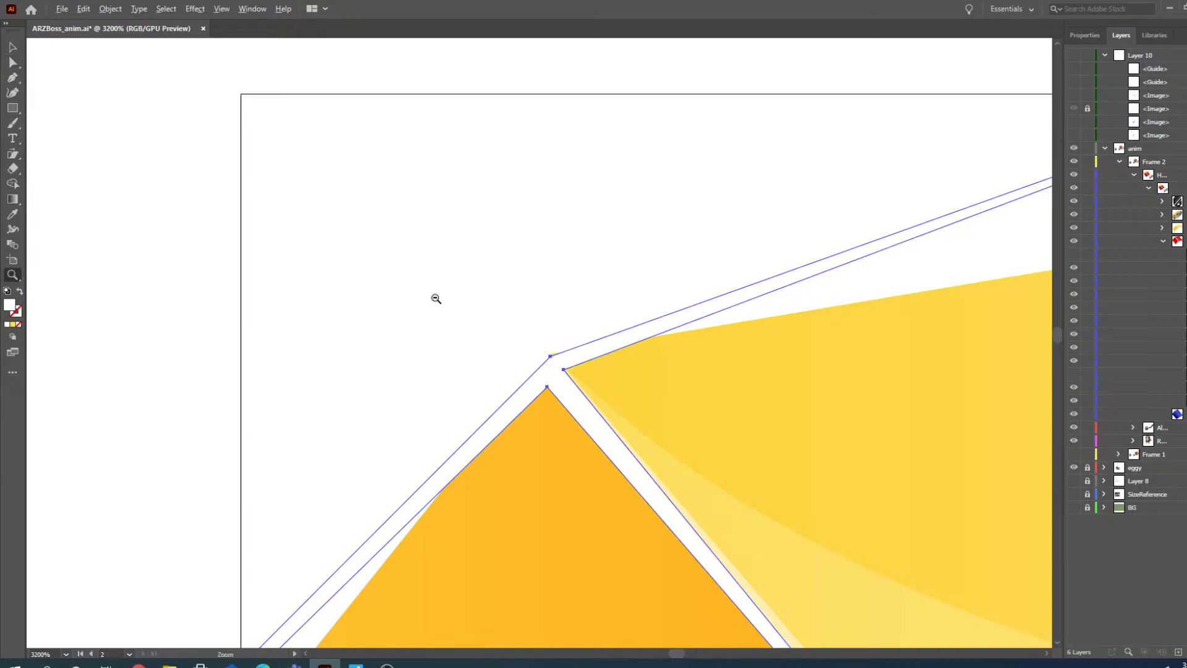
left_click(436, 299, "alt")
left_click(755, 320, "alt")
left_click(534, 317, "alt")
left_click(747, 328)
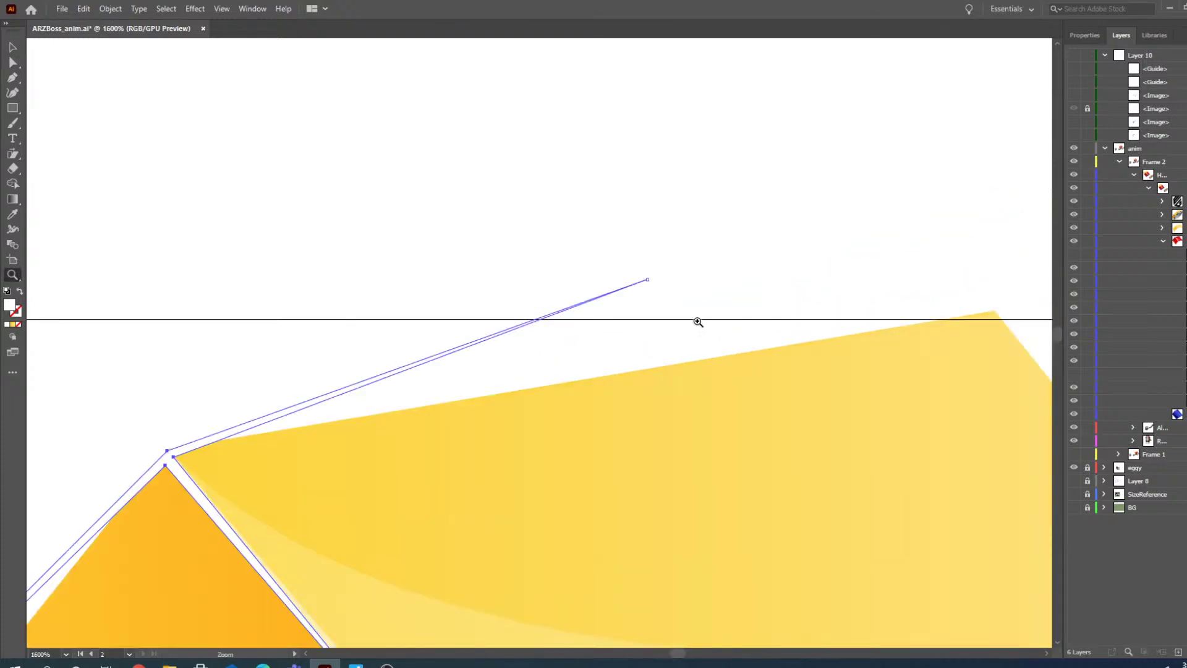
left_click(12, 62)
left_click(680, 288)
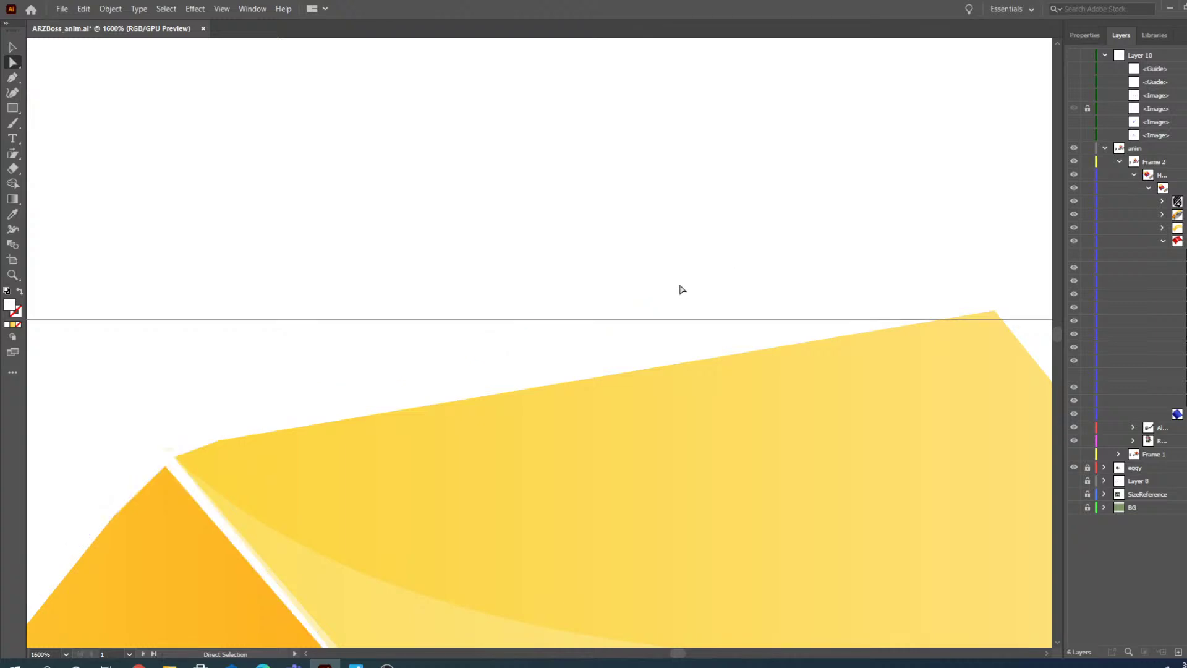
left_click_drag(649, 285, 995, 312)
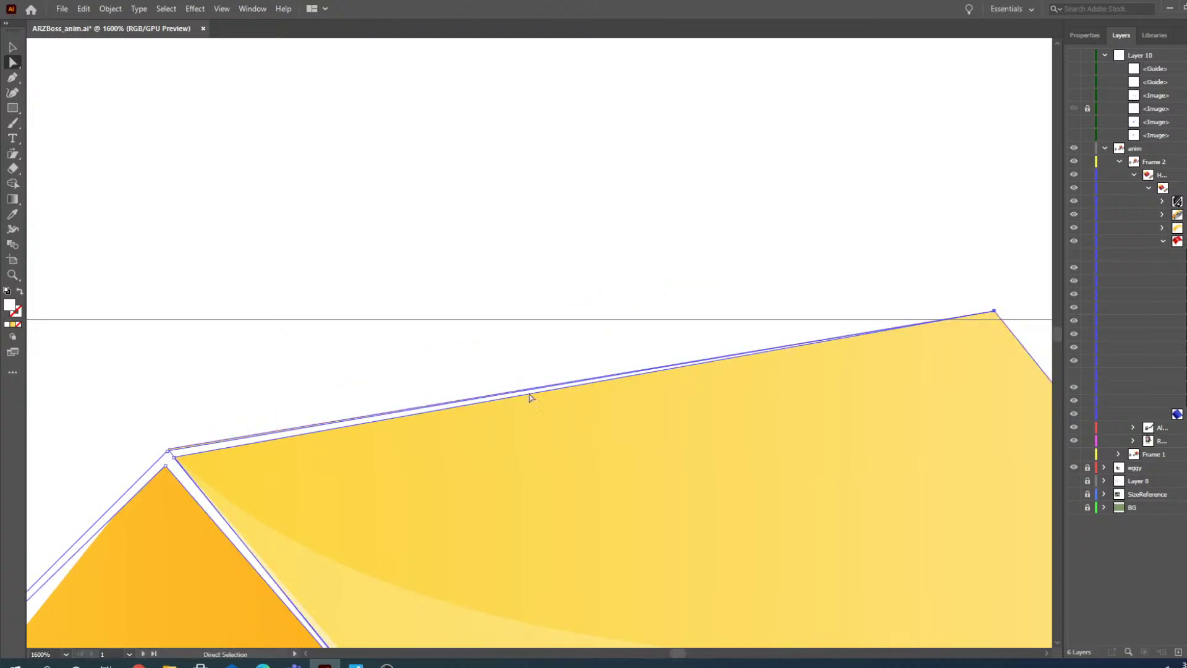
- Raise the upper highlight's outer corner anchor slightly to cover the light yellow sliver at the block's top corner
left_click(12, 275)
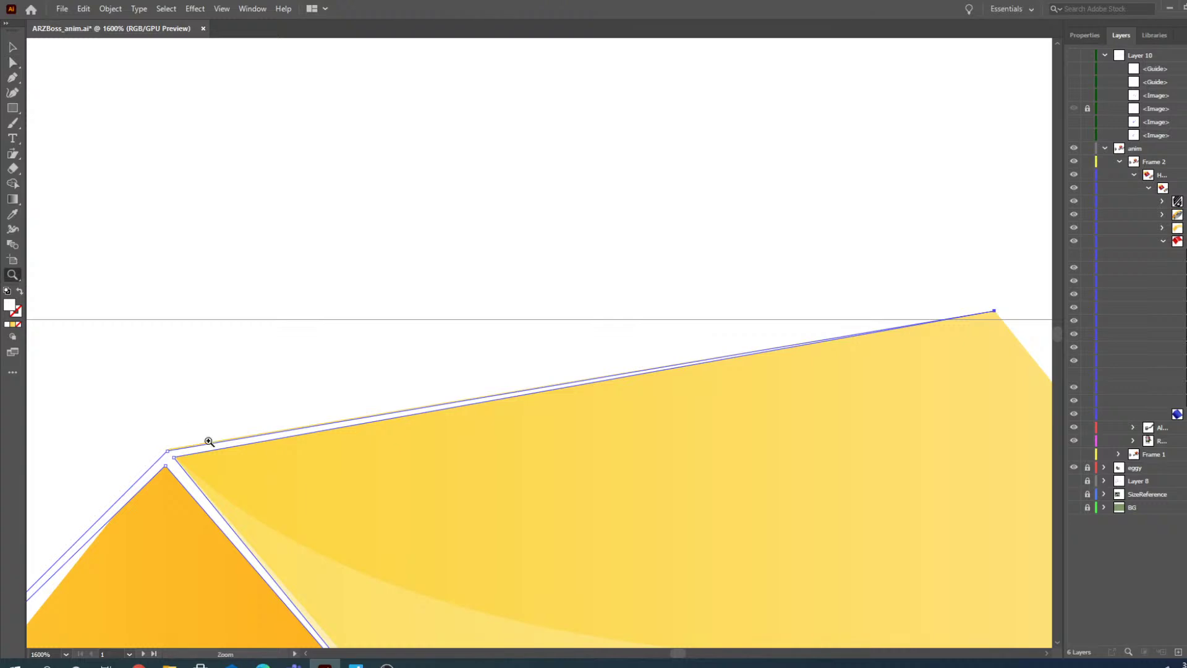
left_click(207, 445)
left_click(574, 313)
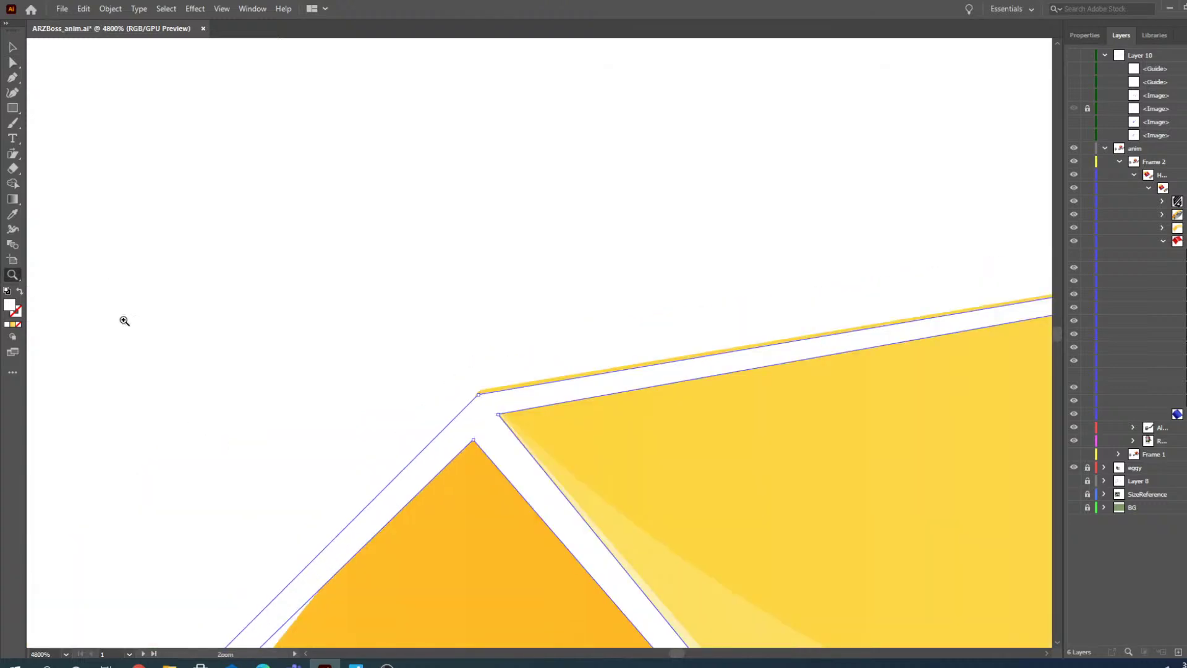
left_click(15, 67)
left_click_drag(482, 402, 483, 392)
- Move the upper highlight's left tip onto the far-left corner of the orange face
key("z")
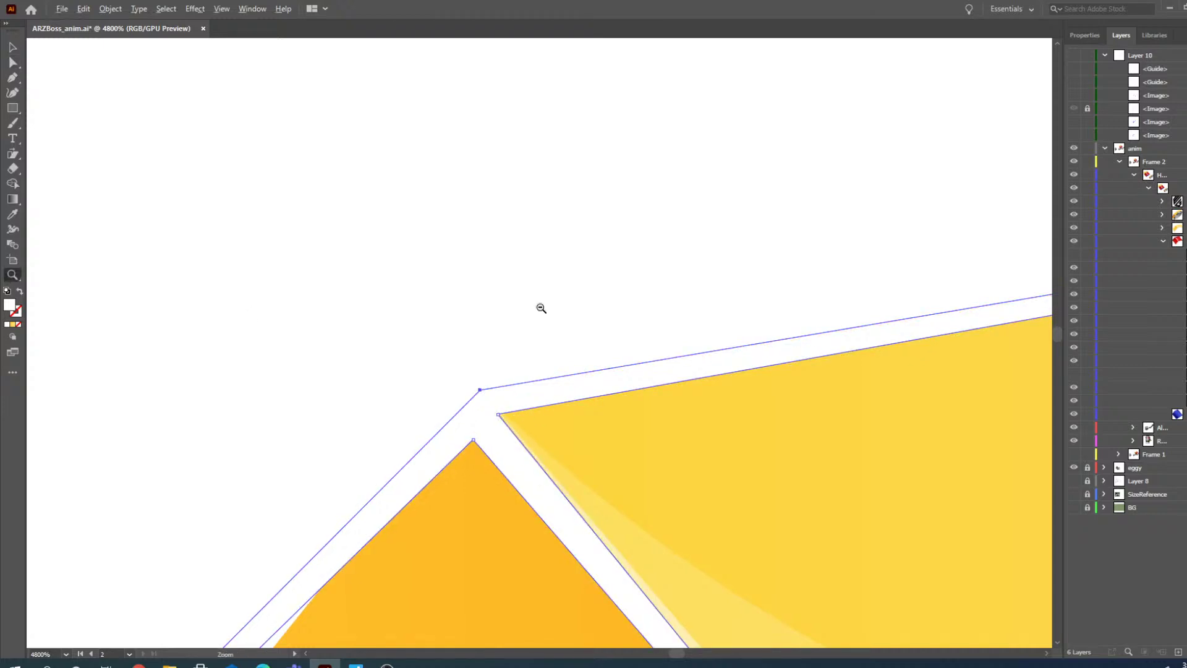
left_click(452, 329, "alt")
left_click(458, 353, "alt")
scroll(467, 418, "down", 3)
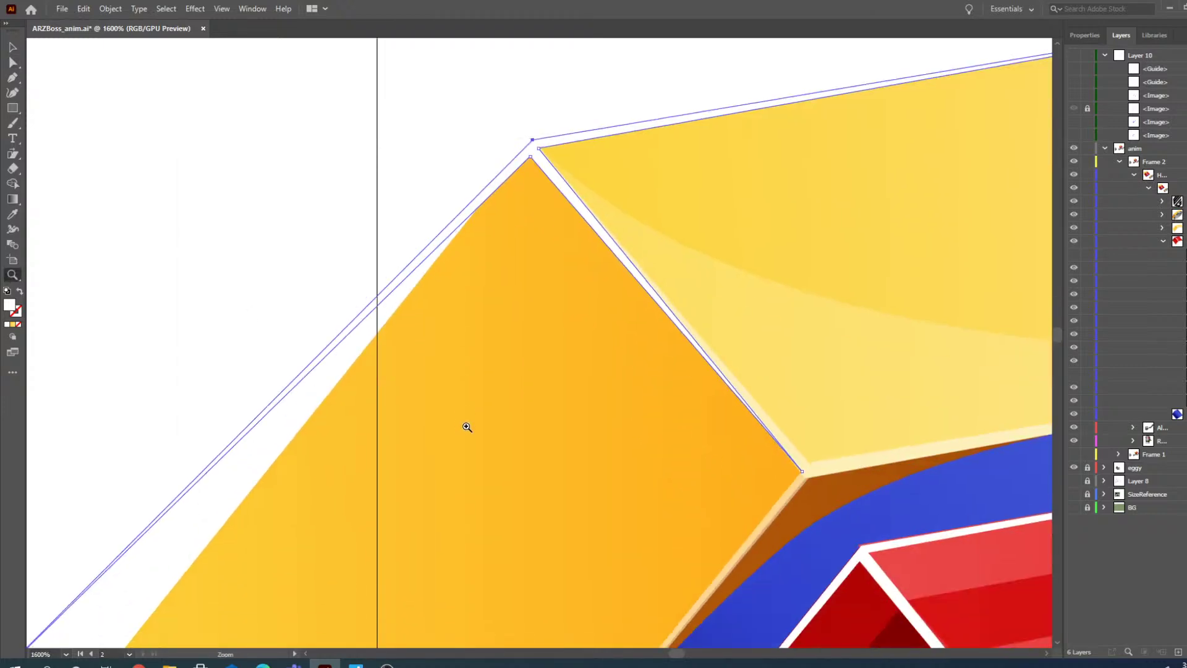
left_click(408, 351, "alt")
left_click(309, 597)
left_click(498, 381)
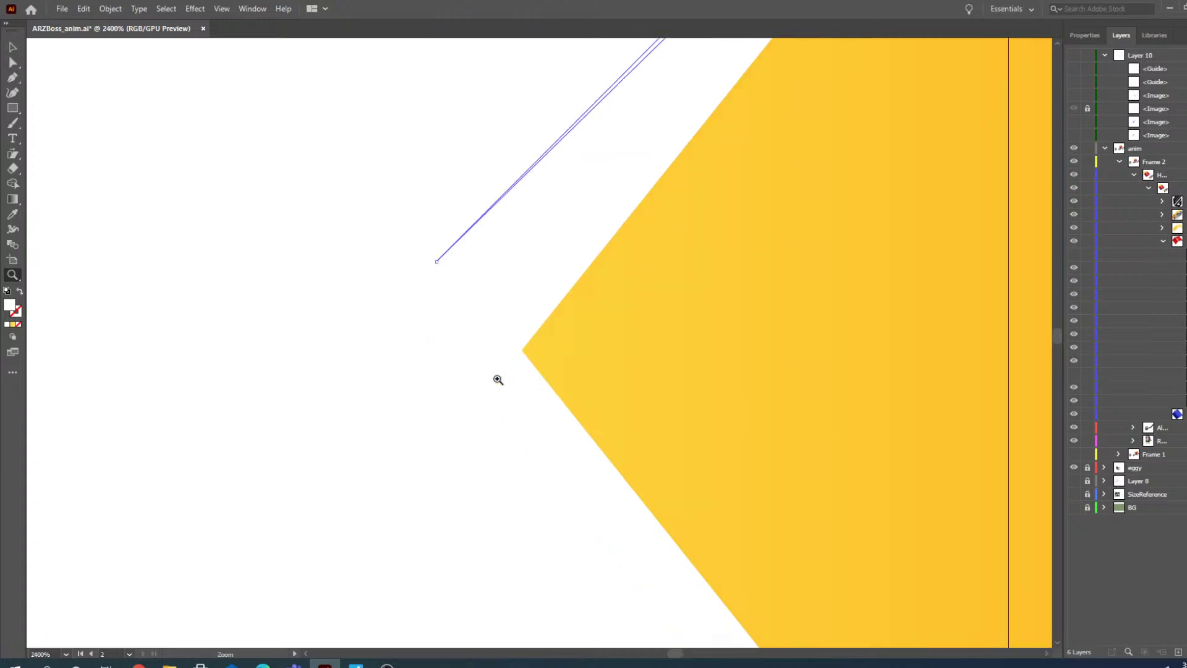
left_click(12, 62)
left_click_drag(437, 262, 523, 349)
- Deselect the highlight and examine the yellow block and the red faces below it
left_click(13, 276)
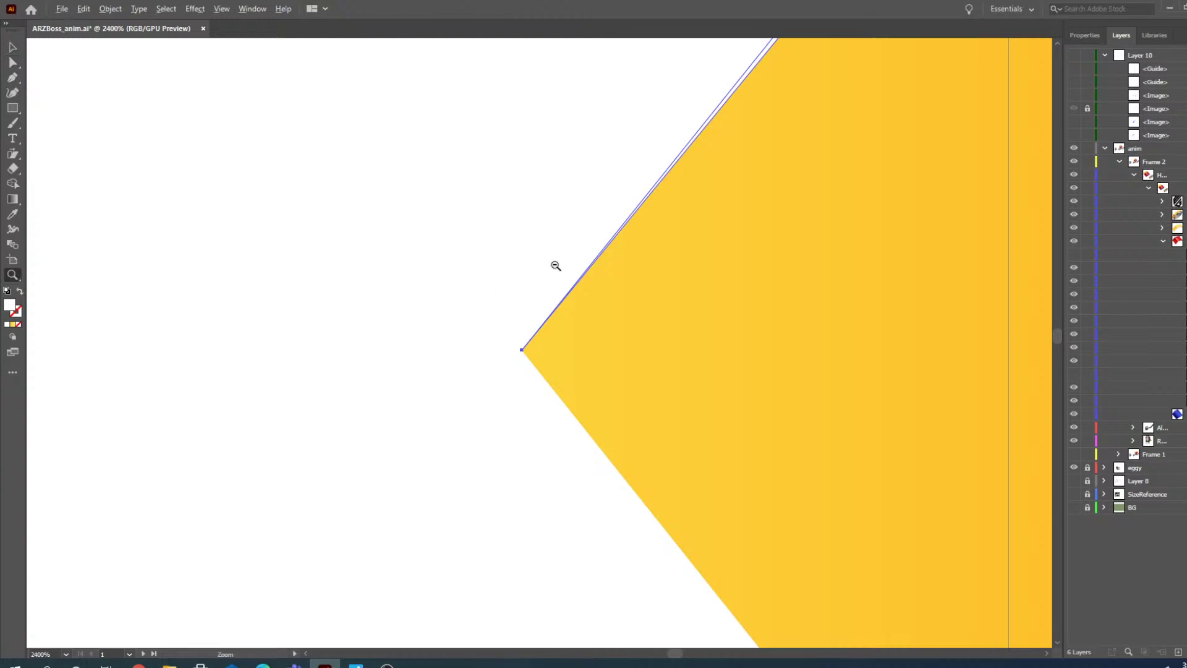
left_click(556, 266, "alt")
left_click(547, 309, "alt")
left_click(546, 309, "alt")
left_click(542, 310, "alt")
left_click(596, 308, "alt")
left_click(722, 313)
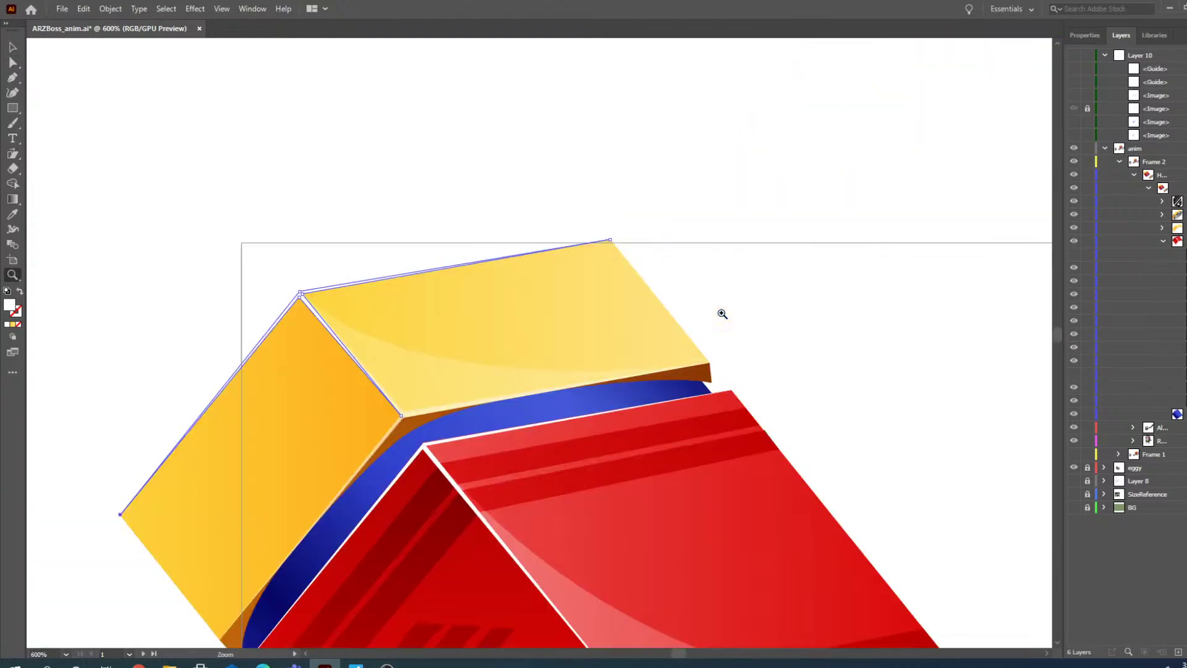
left_click(13, 47)
left_click(443, 170)
scroll(644, 366, "down", 2)
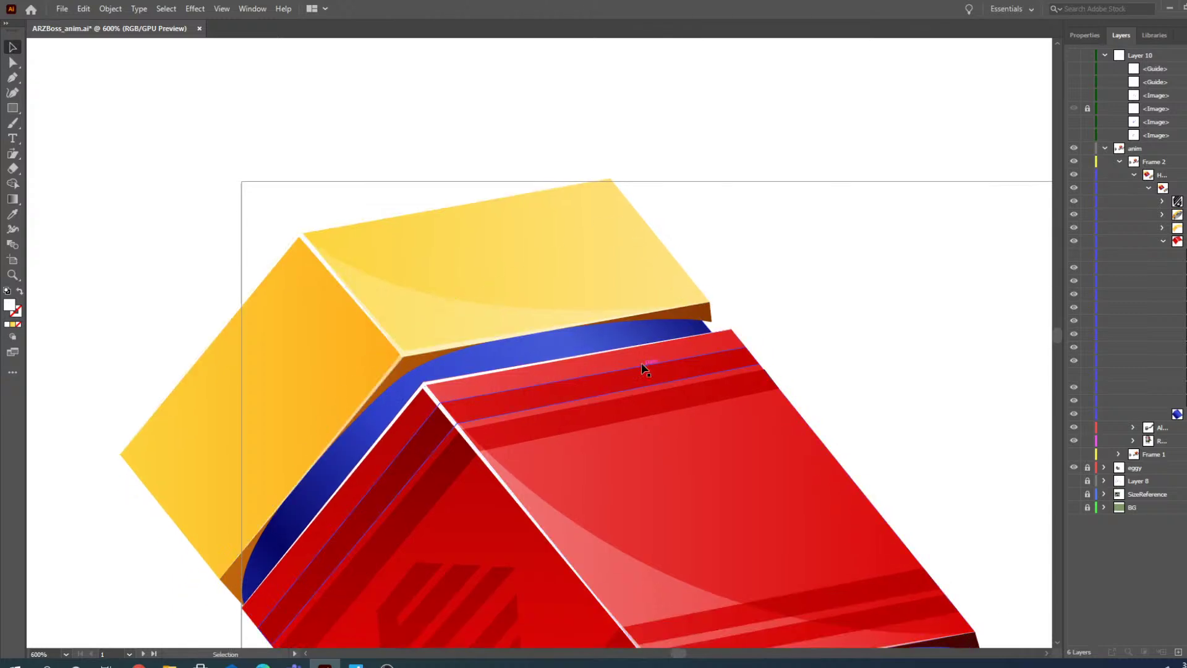
- Try to move the blue body's upper-right anchor slightly up and outward behind the light yellow face
left_click(13, 275)
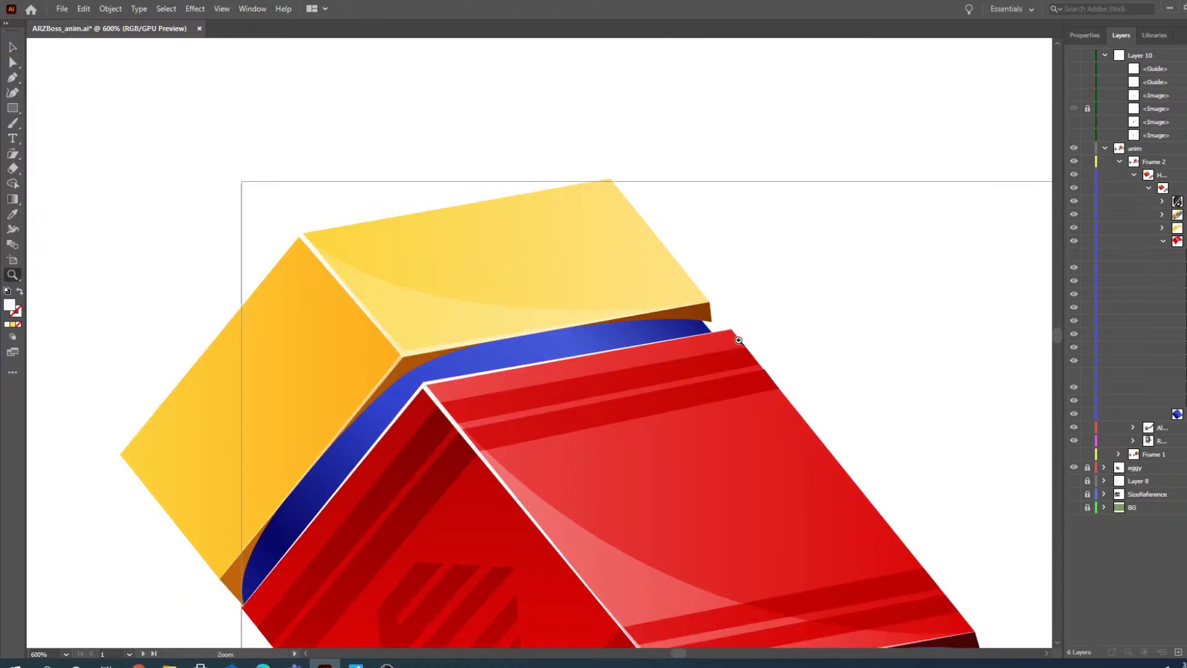
left_click(682, 325)
left_click(580, 341)
left_click(483, 355)
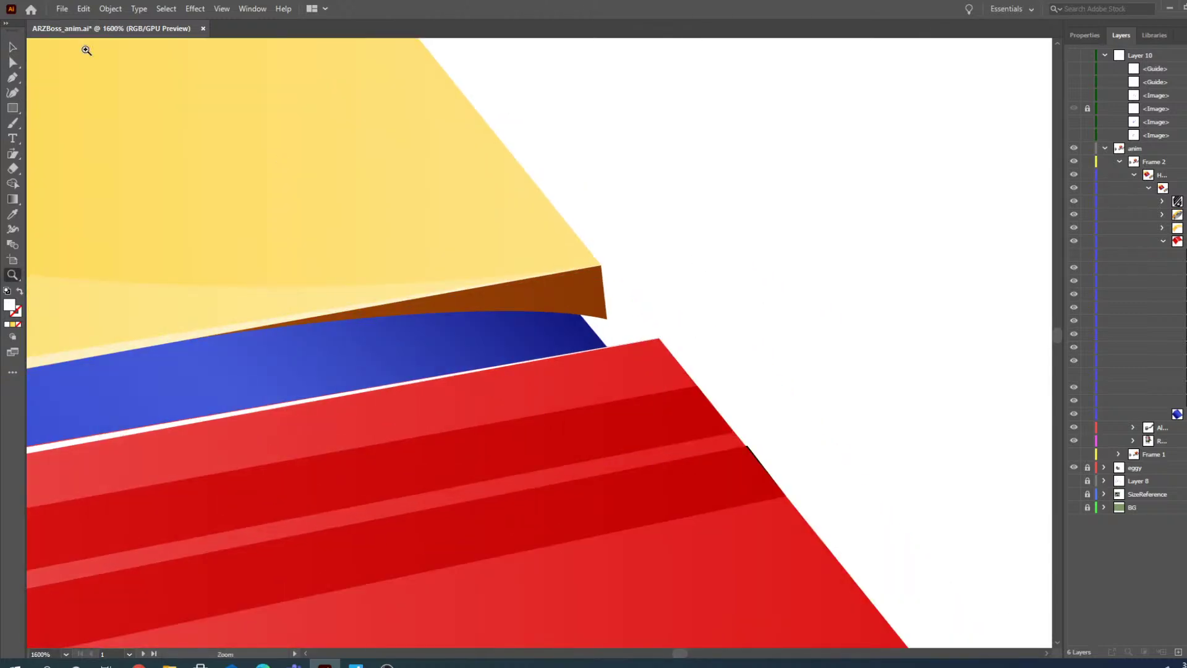
left_click(12, 47)
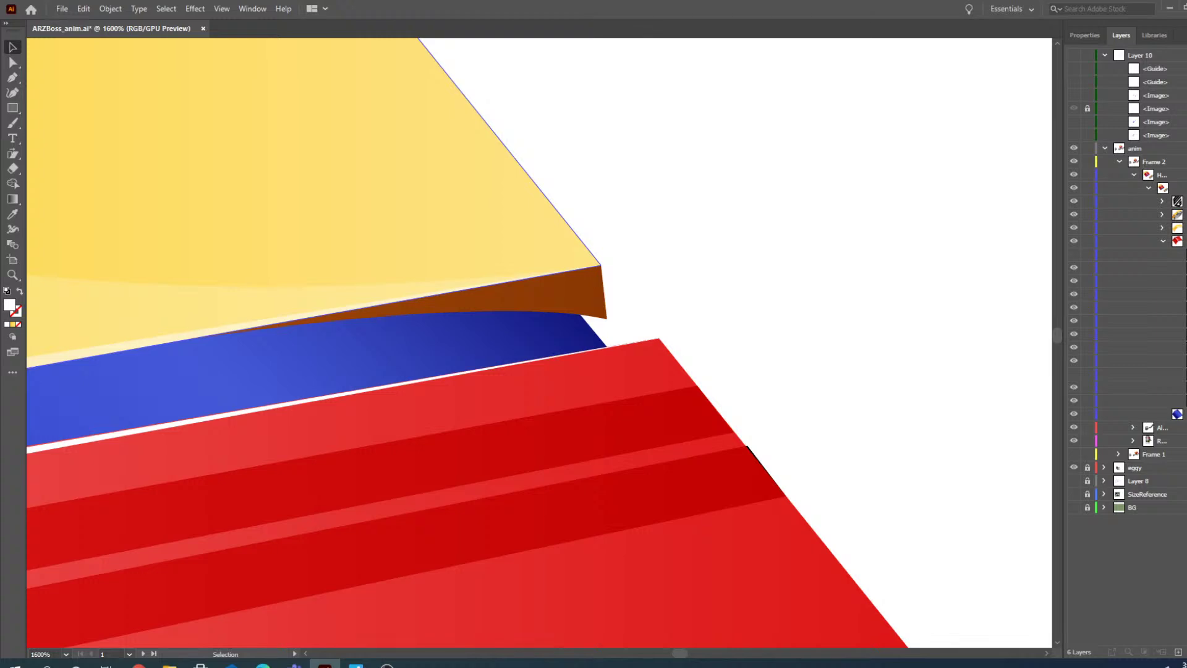
left_click(12, 62)
left_click(493, 337)
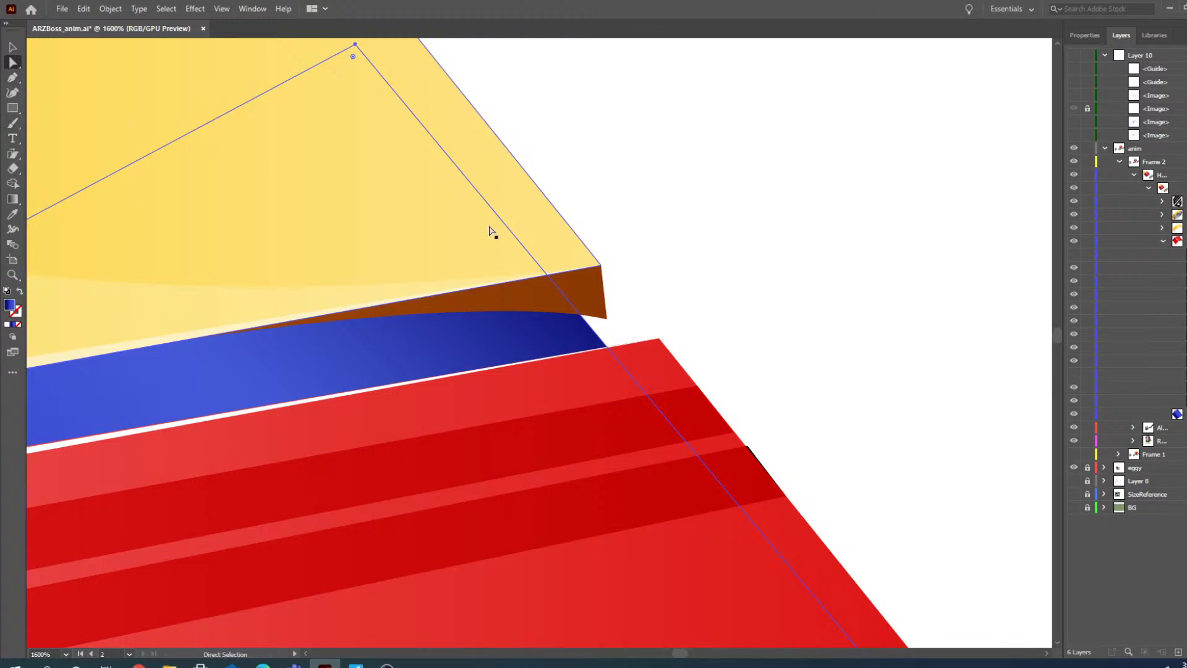
scroll(488, 232, "up", 4)
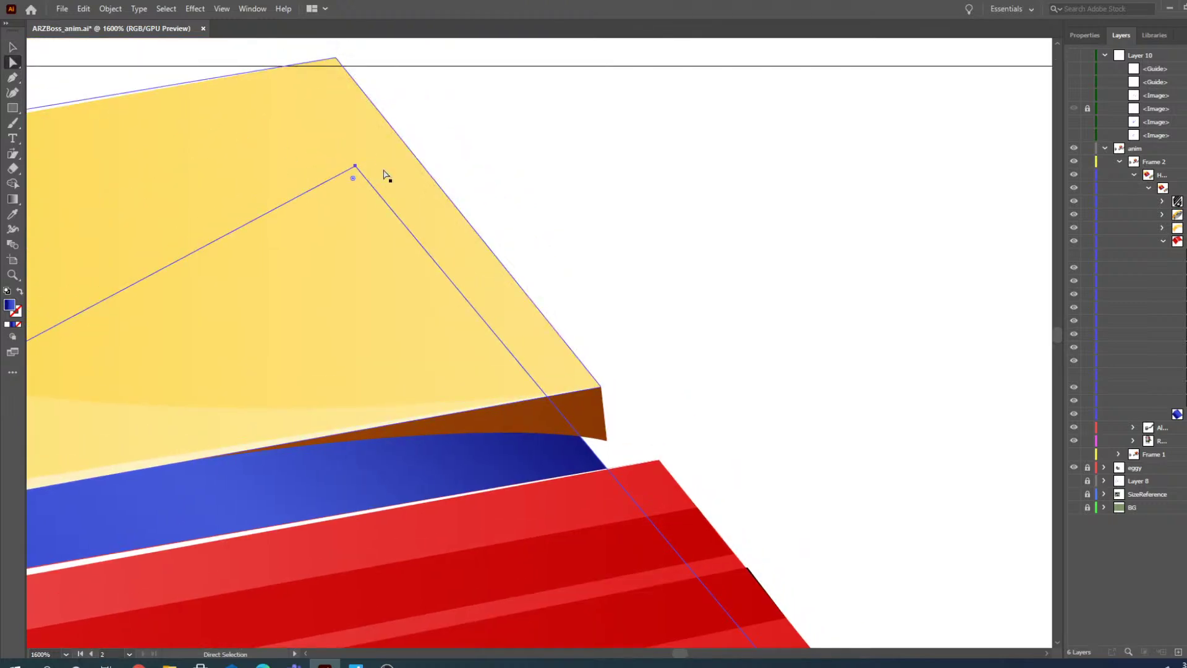
left_click_drag(358, 170, 379, 159)
- Try to adjust the lower dark stripe's upper-right corner, and undo the recent anchor edits
scroll(572, 449, "down", 3)
scroll(572, 450, "down", 2)
left_click(723, 454)
left_click_drag(748, 416, 747, 417)
key("ctrl+z")
key("ctrl+z")
key("ctrl+z")
key("ctrl+z")
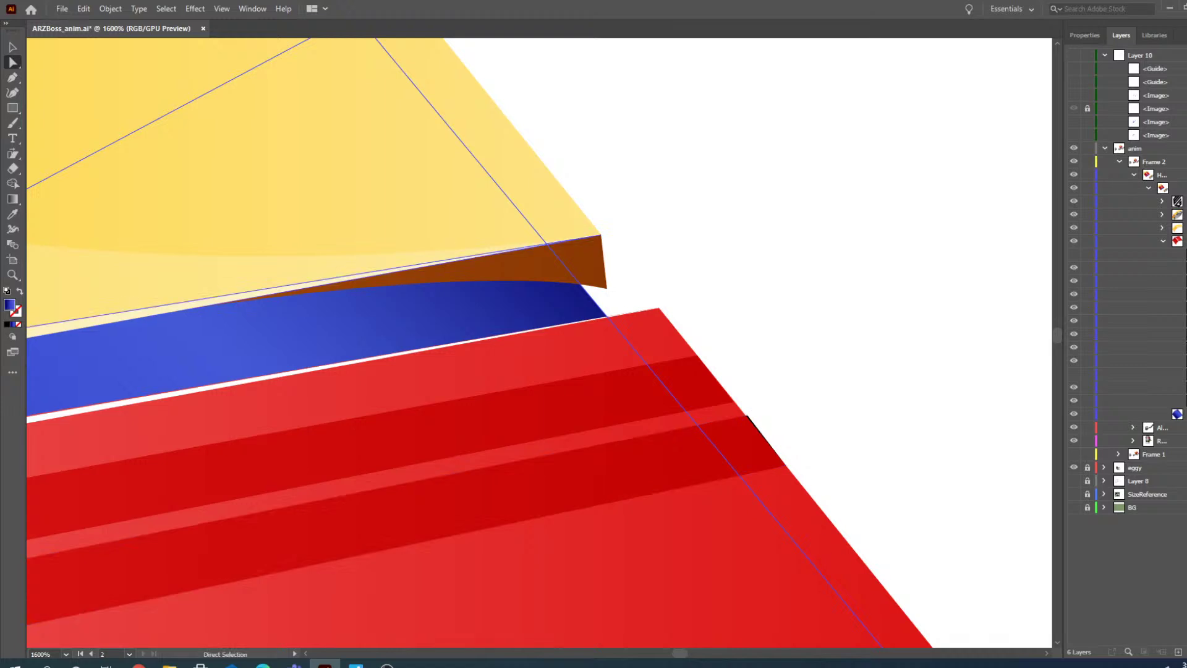
- Move the lower dark stripe's upper-right anchor inward onto the red face's right edge, removing the black sliver
key("z")
left_click(773, 432, "alt")
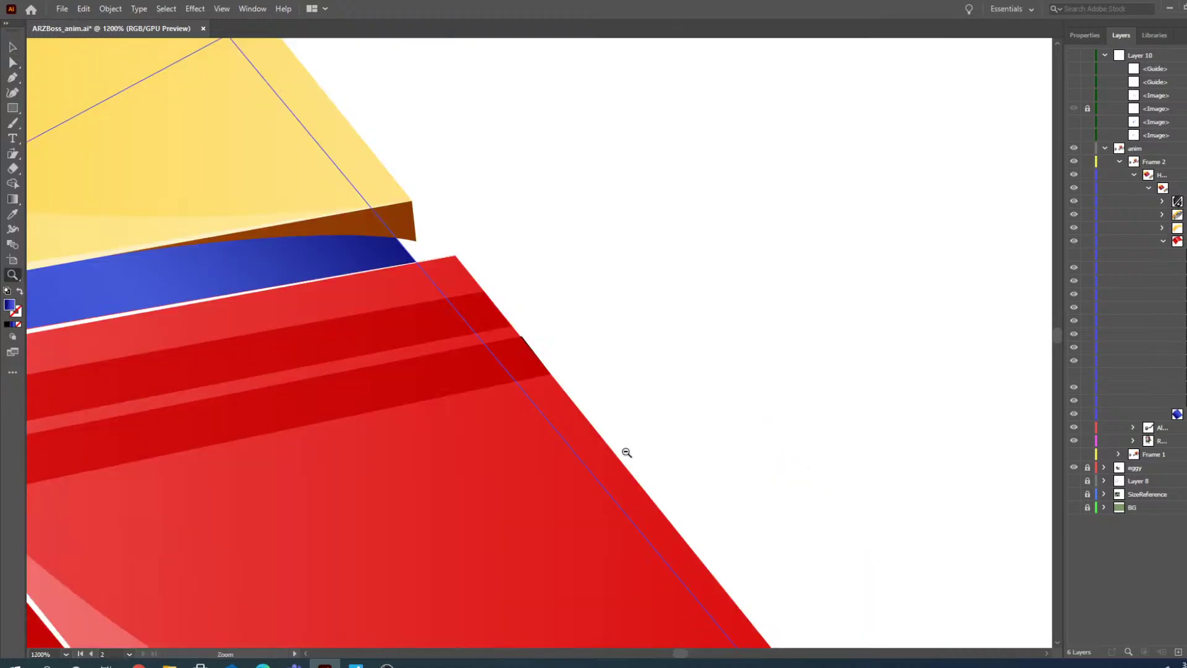
left_click(627, 449, "alt")
left_click(470, 287)
left_click(528, 331)
left_click(527, 331)
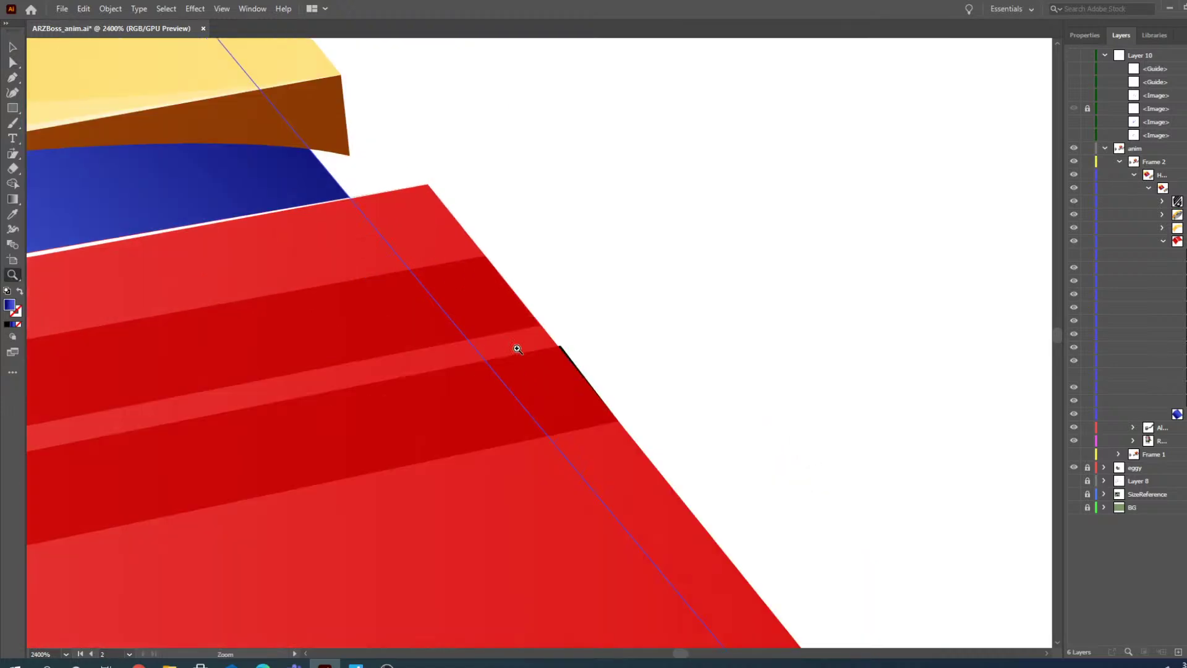
left_click(13, 62)
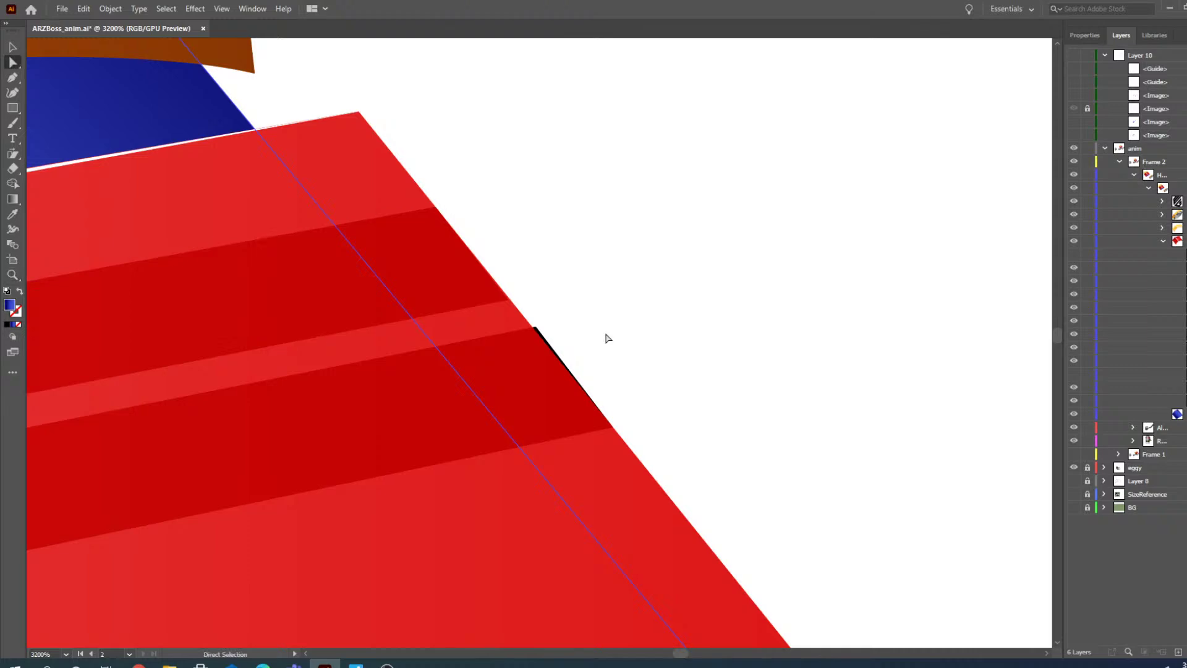
left_click_drag(540, 331, 532, 327)
left_click(13, 275)
left_click(501, 245, "alt")
left_click(502, 291, "alt")
left_click(495, 363, "alt")
left_click(496, 363, "alt")
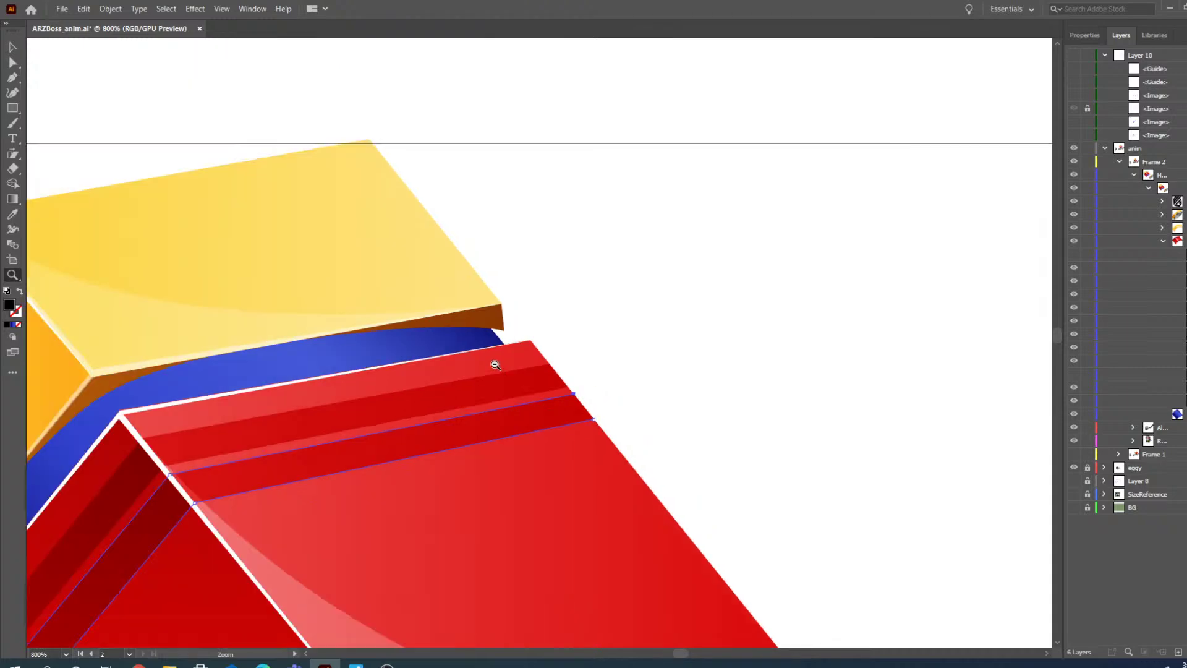
- Deselect the stripe shape and check the stripes across the whole red block
left_click(497, 365, "alt")
left_click(454, 363, "alt")
left_click(13, 47)
left_click(888, 391)
scroll(644, 336, "down", 3)
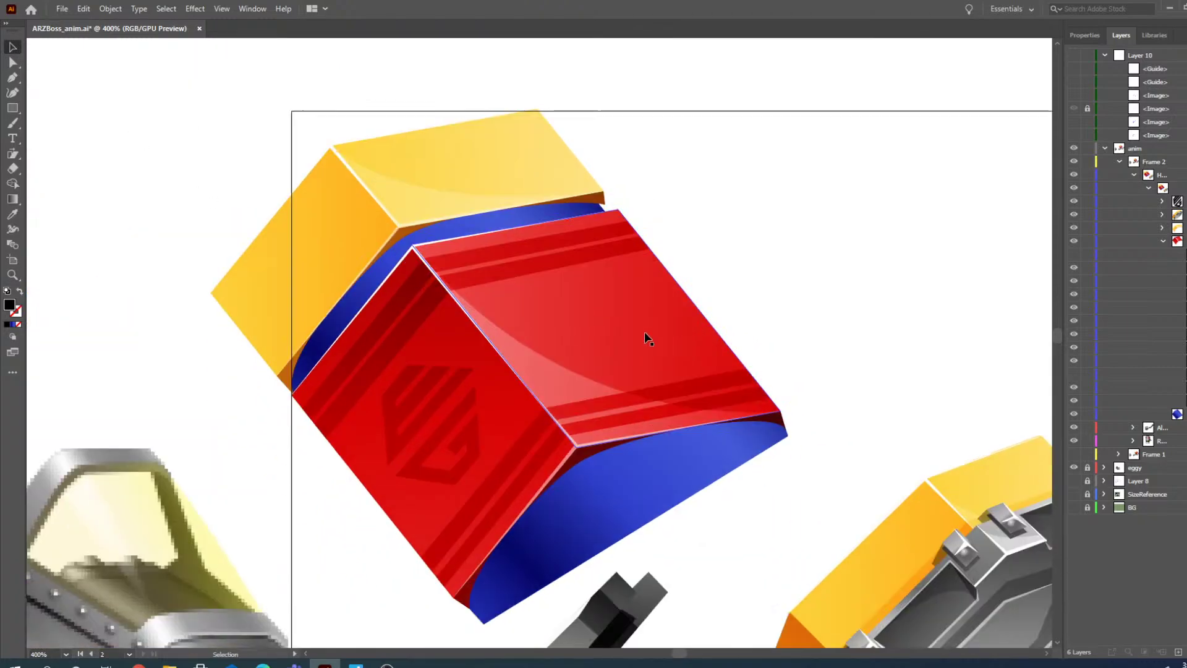
scroll(644, 334, "down", 2)
scroll(620, 369, "down", 3)
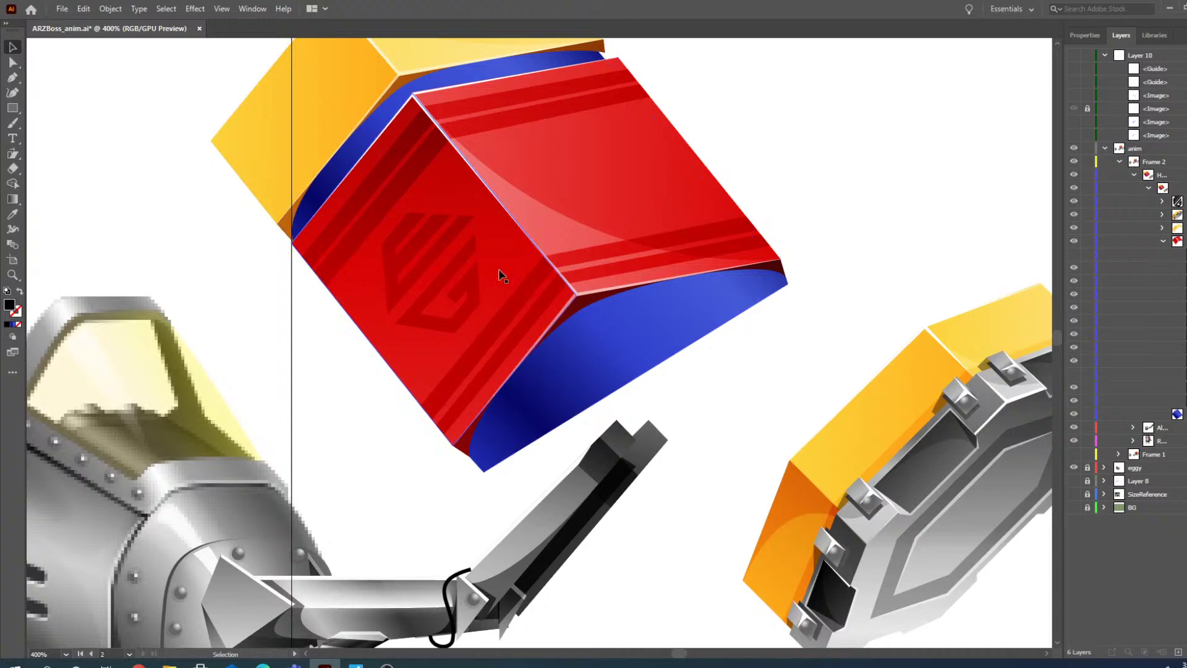
- Adjust the end anchor of the blue band where it meets the yellow cap's brown edge and the red block
left_click(9, 278)
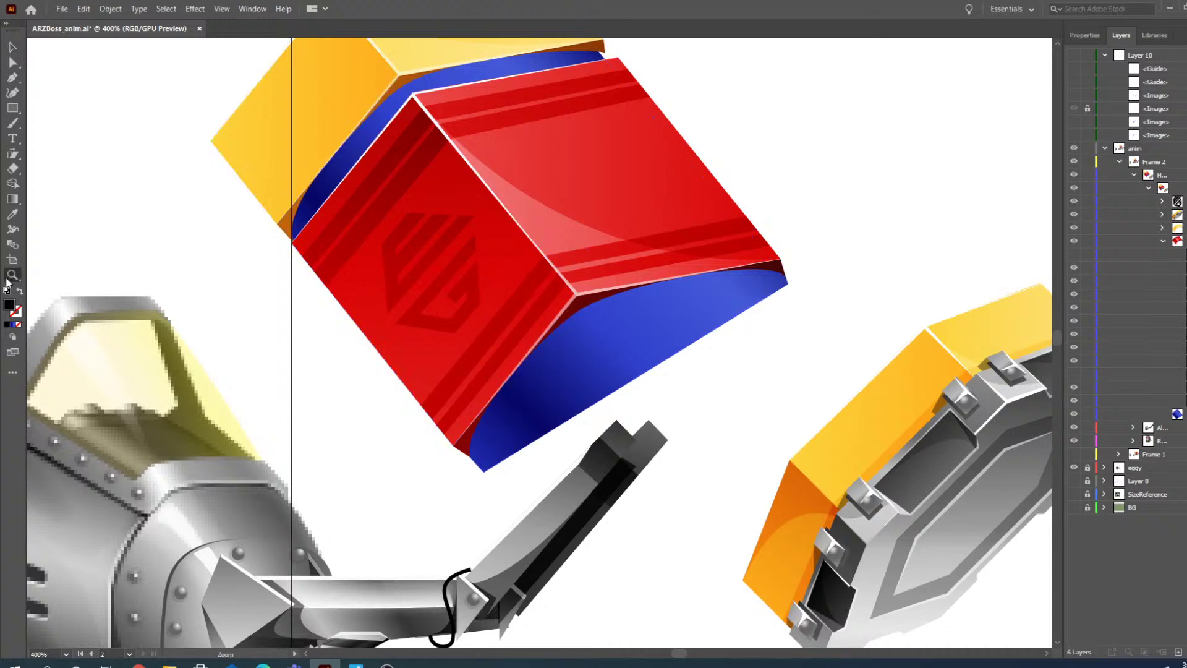
left_click(524, 230, "alt")
left_click(594, 233)
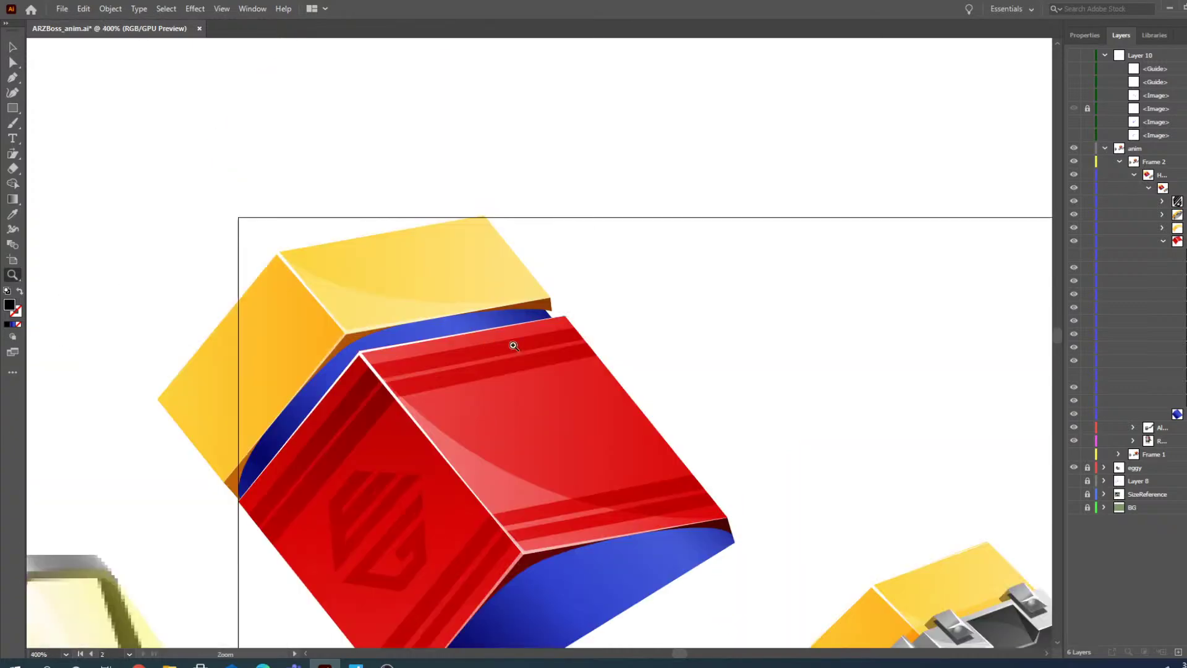
left_click(512, 344)
left_click(597, 306)
key("v")
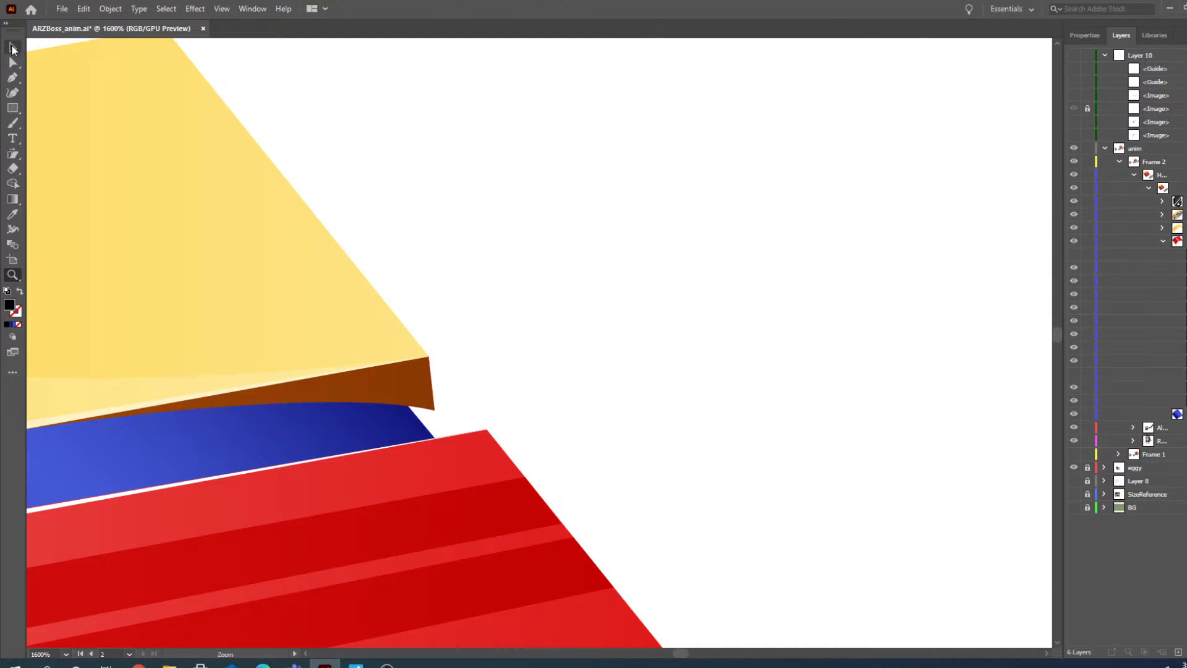
left_click(378, 427)
key("a")
left_click_drag(182, 140, 207, 128)
left_click(417, 207)
- Check the adjusted blue band against the yellow cap and red block at several magnifications
left_click(12, 275)
left_click(430, 244, "alt")
left_click(431, 245, "alt")
left_click(425, 243, "alt")
scroll(407, 300, "down", 7)
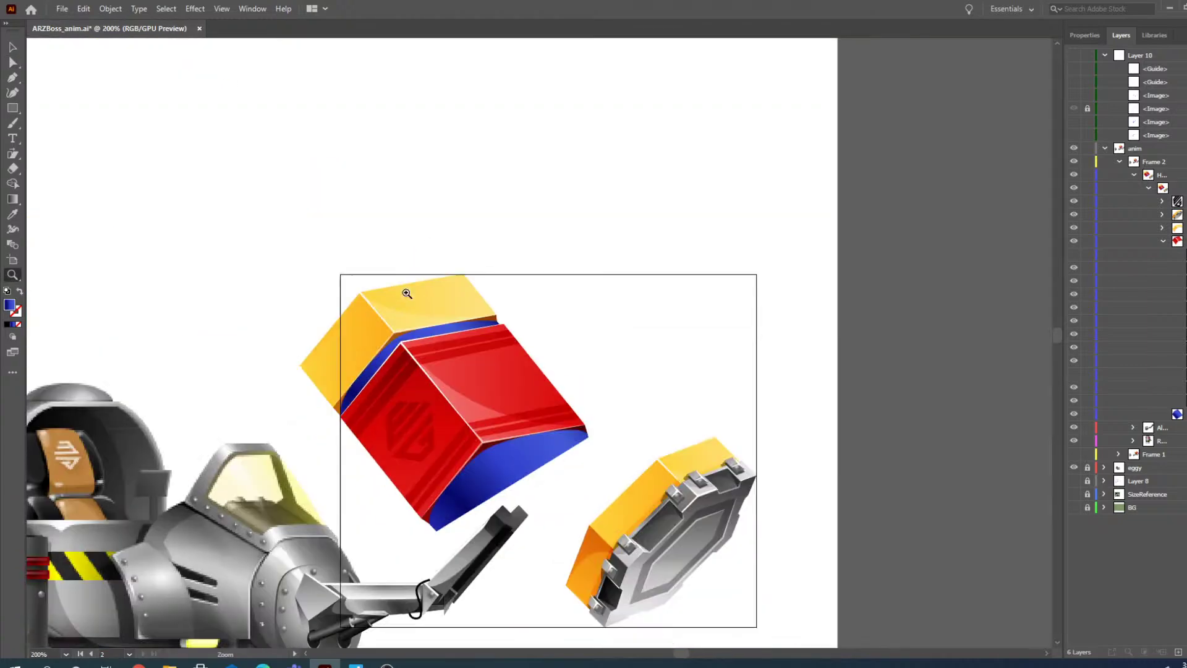
left_click(489, 357)
left_click(562, 323)
left_click(495, 325, "alt")
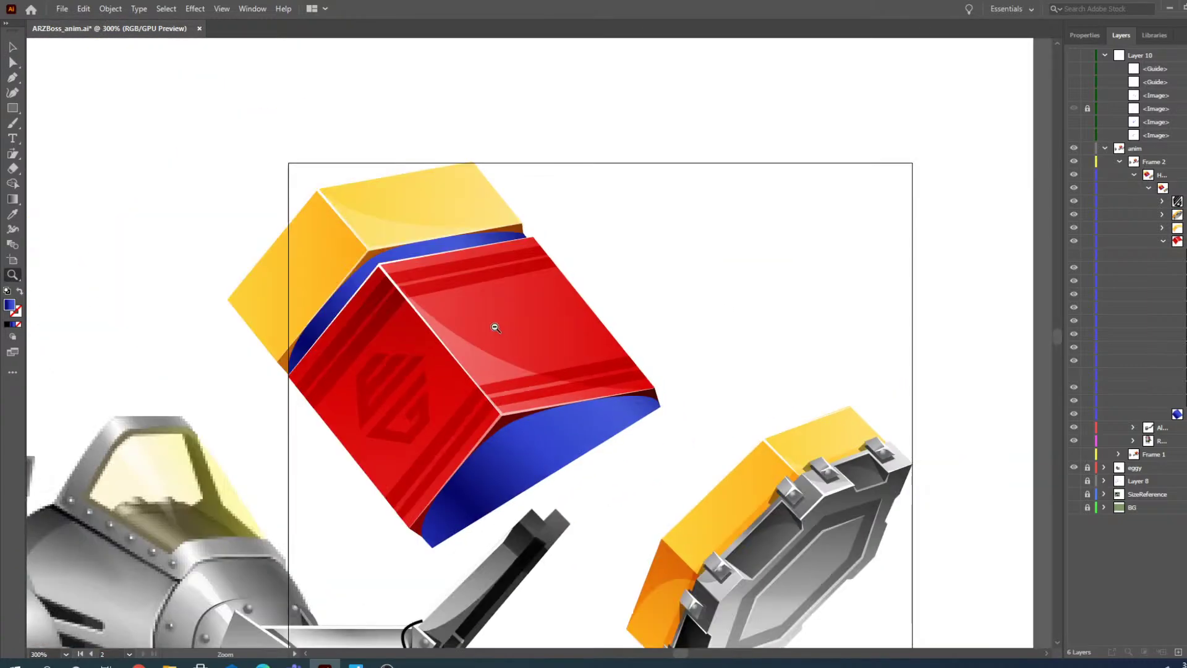
left_click(540, 393)
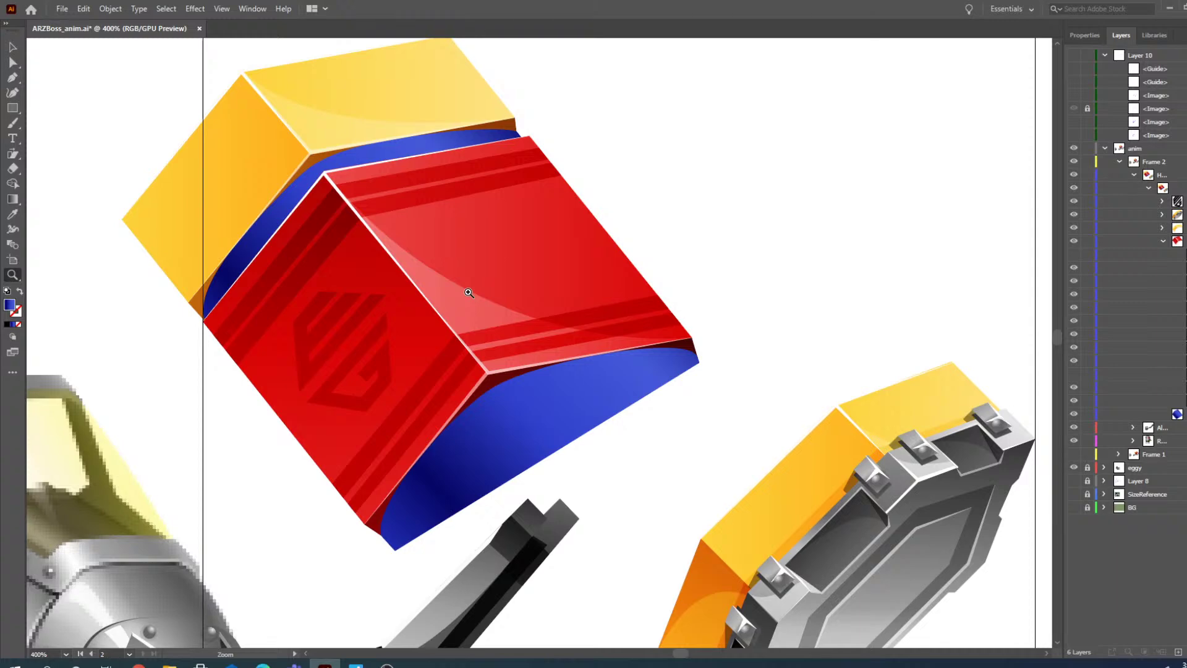
left_click(457, 307, "alt")
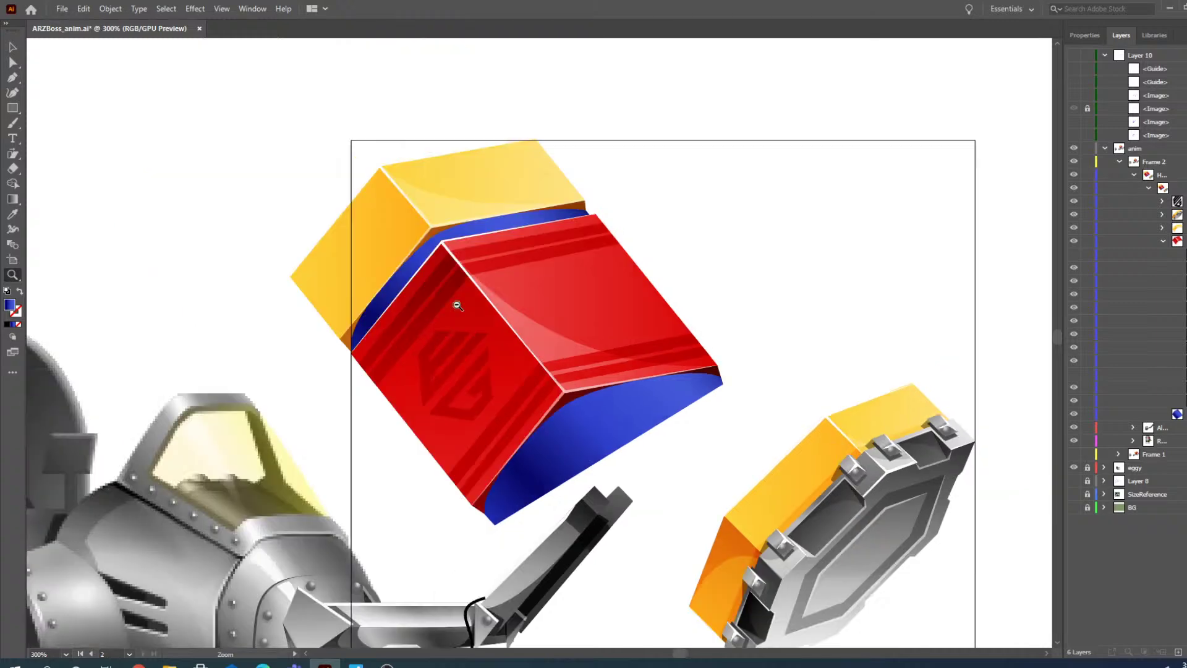
left_click(493, 338, "alt")
left_click(578, 344)
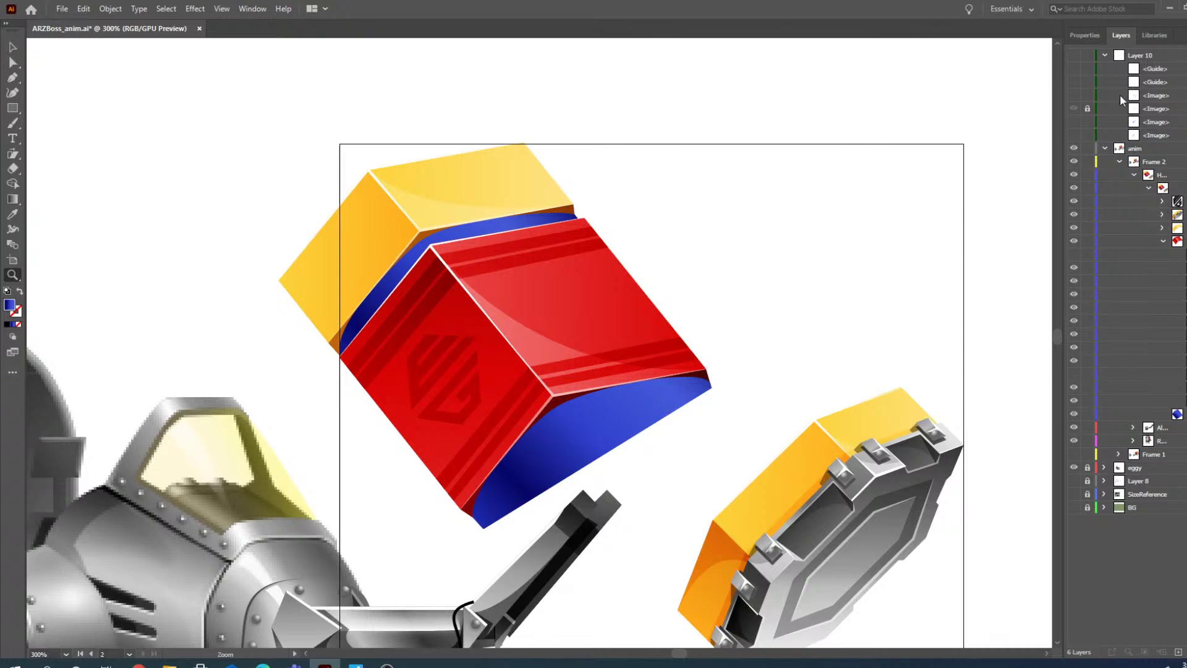
- Show Layer 10 to overlay the blue line sketch on the artwork around the grey lid
left_click(1074, 55)
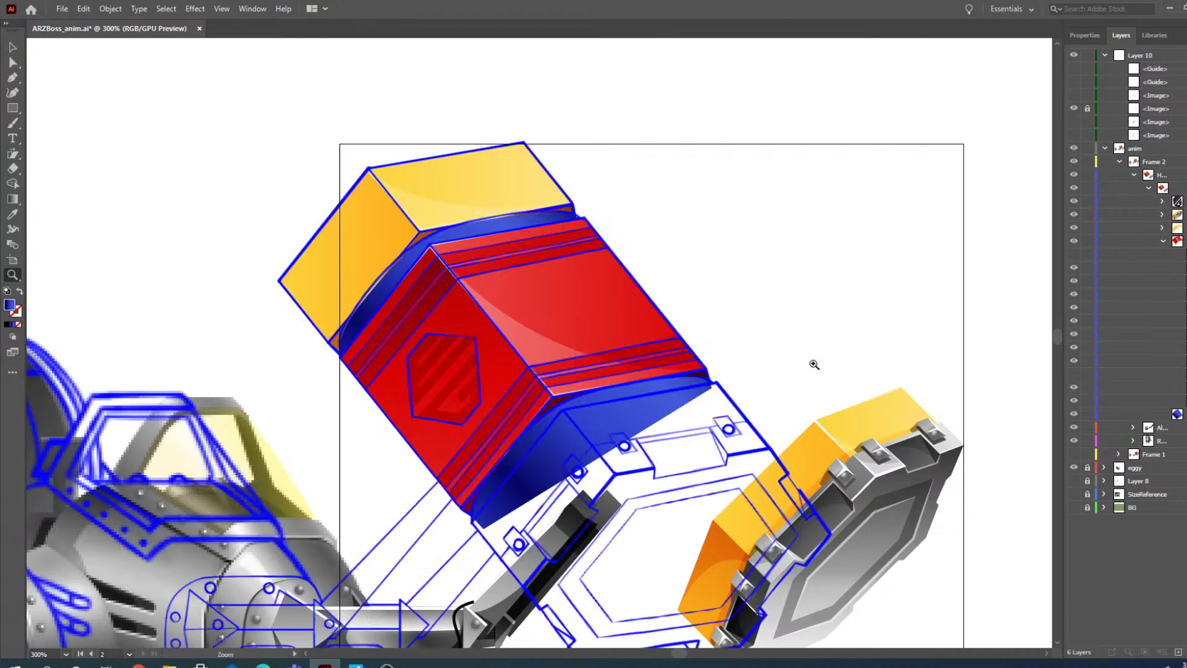
scroll(621, 316, "down", 3)
left_click(644, 351)
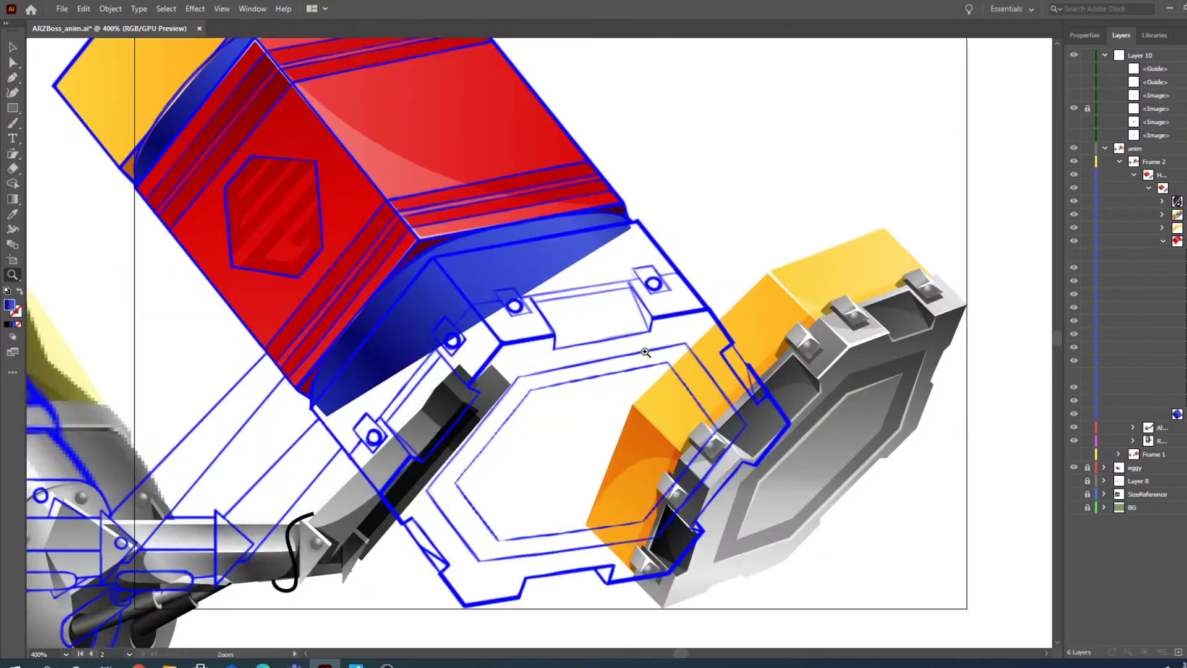
left_click(638, 314)
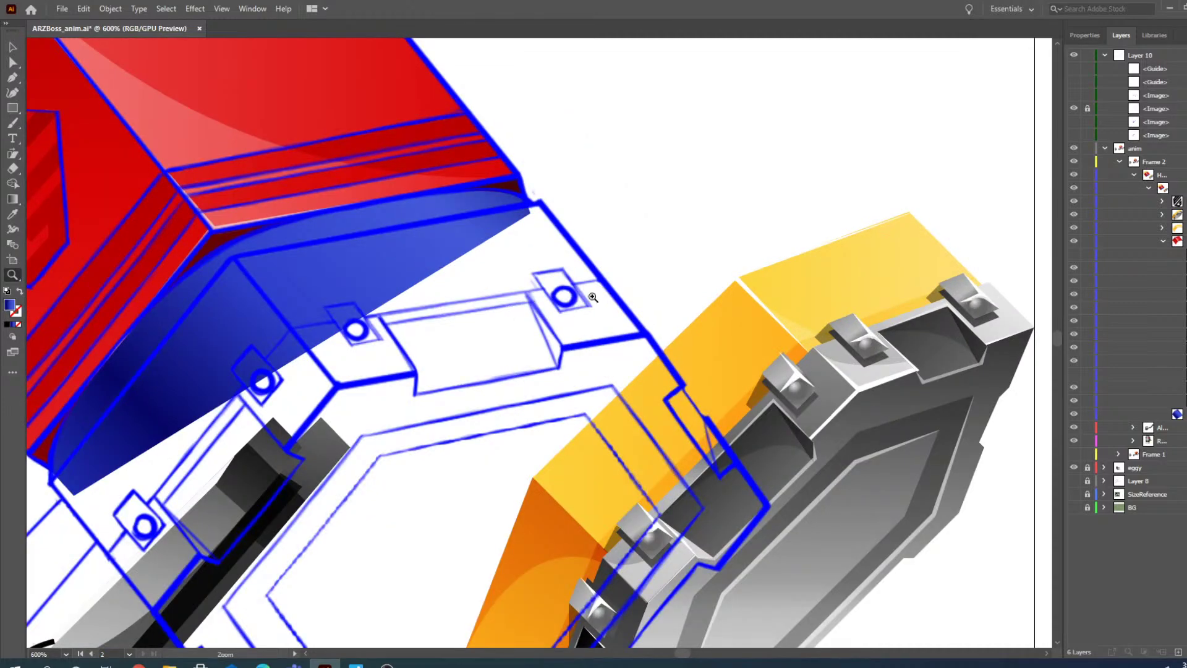
- Compare the blue sketch with the red block, yellow cap and separate yellow-and-grey part
scroll(535, 301, "down", 2)
key("v")
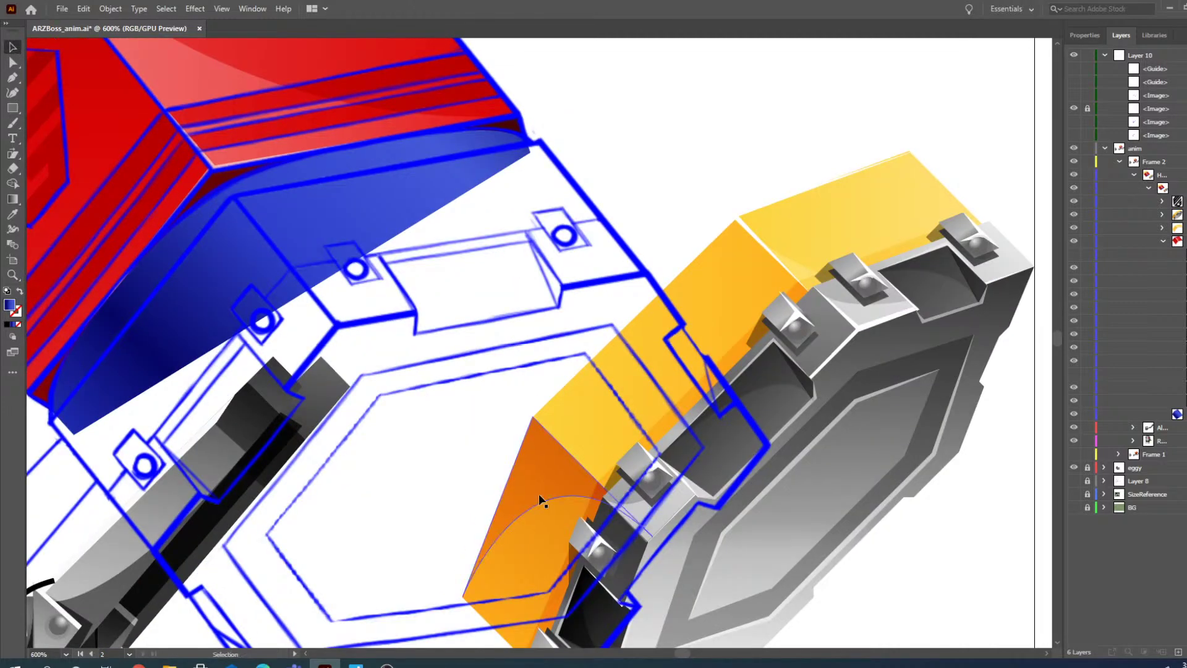
key("z")
left_click(422, 267, "alt")
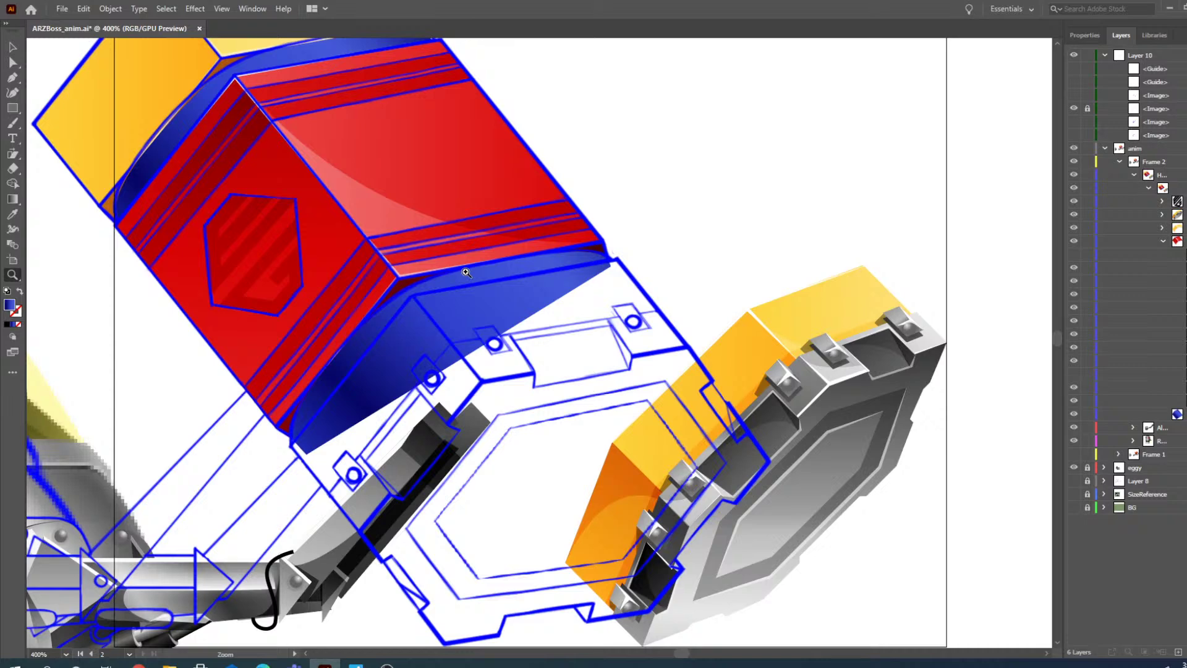
scroll(674, 660, "left", 3)
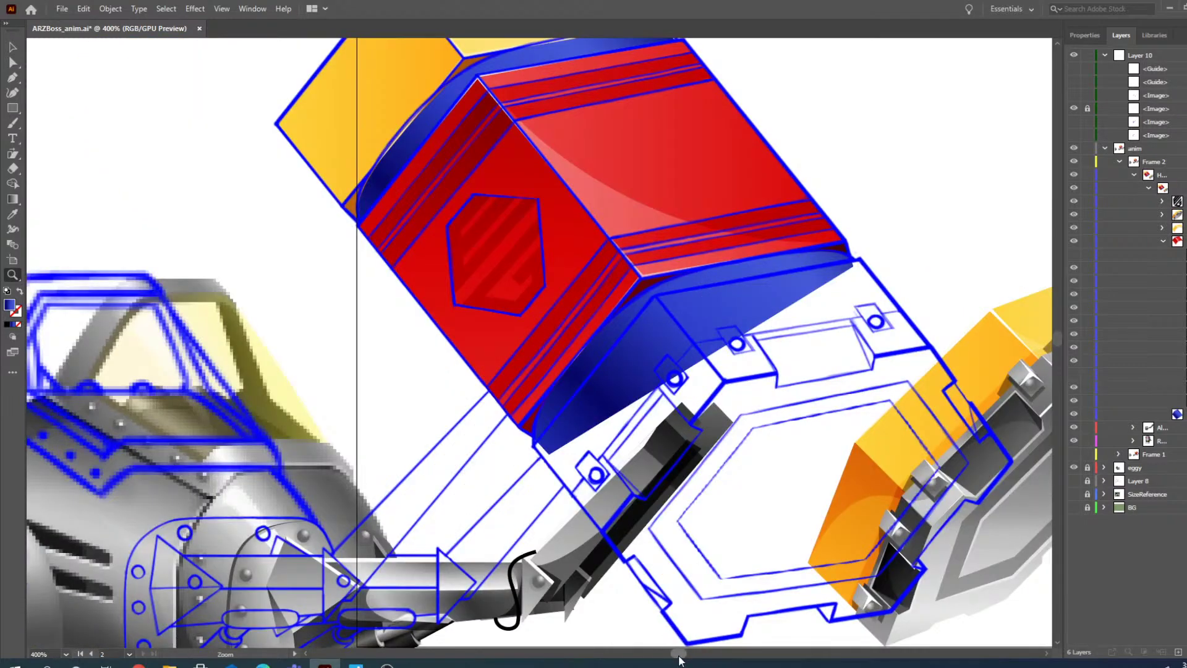
scroll(649, 455, "up", 3)
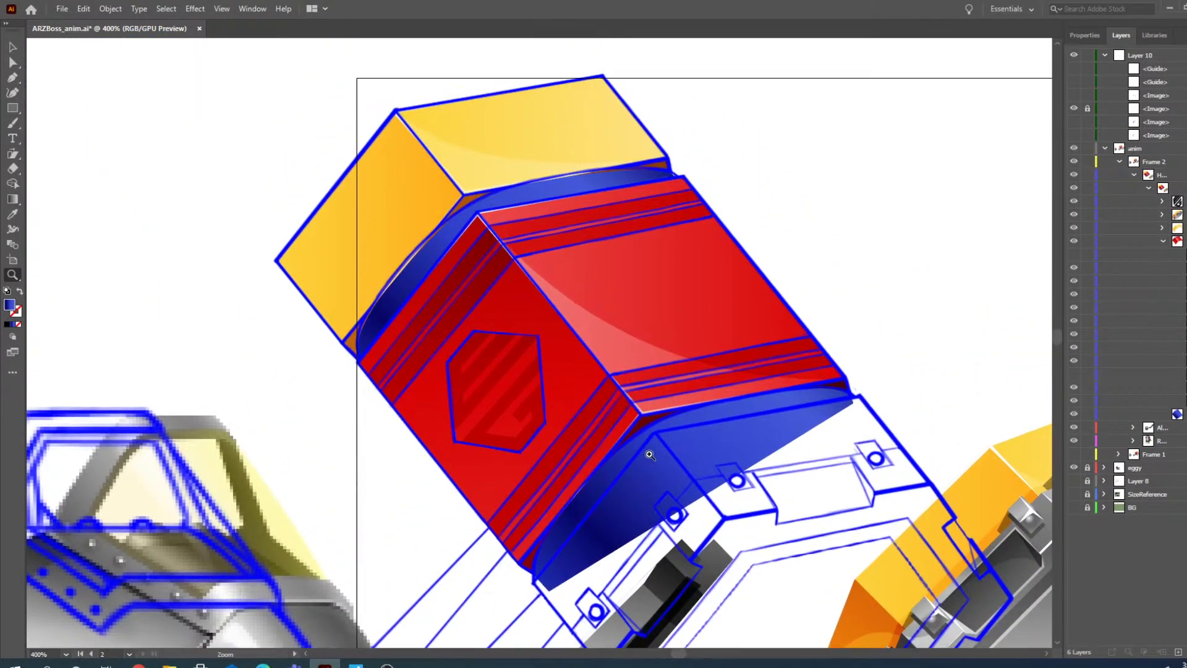
scroll(649, 455, "down", 4)
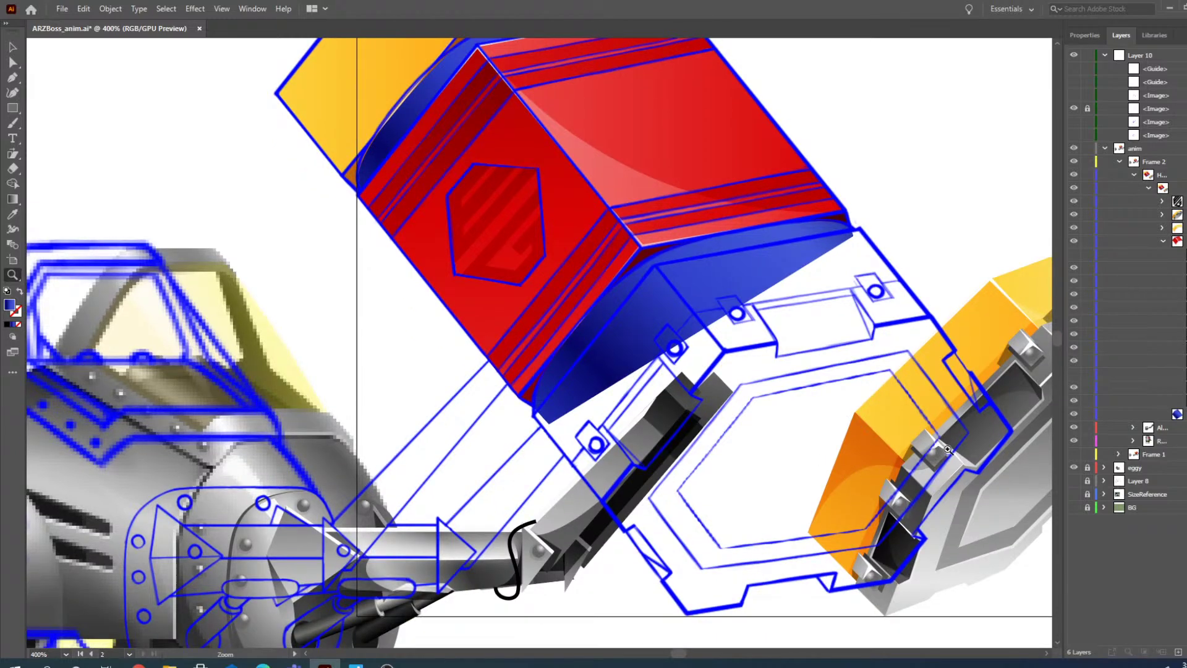
left_click(12, 47)
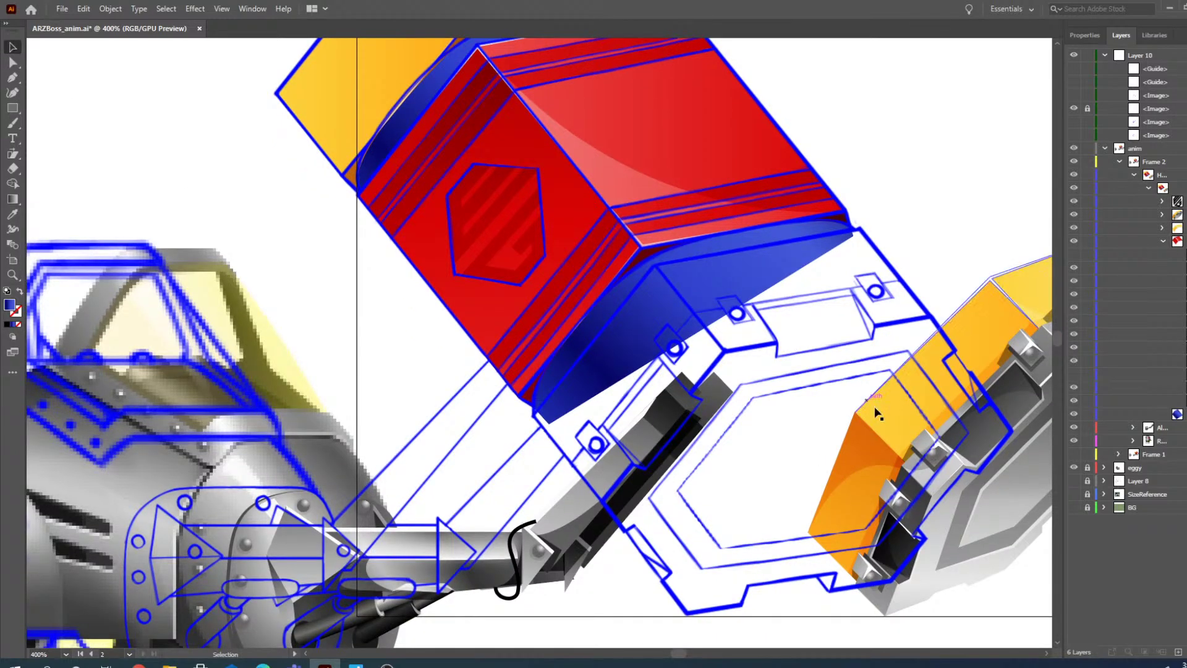
left_click_drag(678, 655, 684, 654)
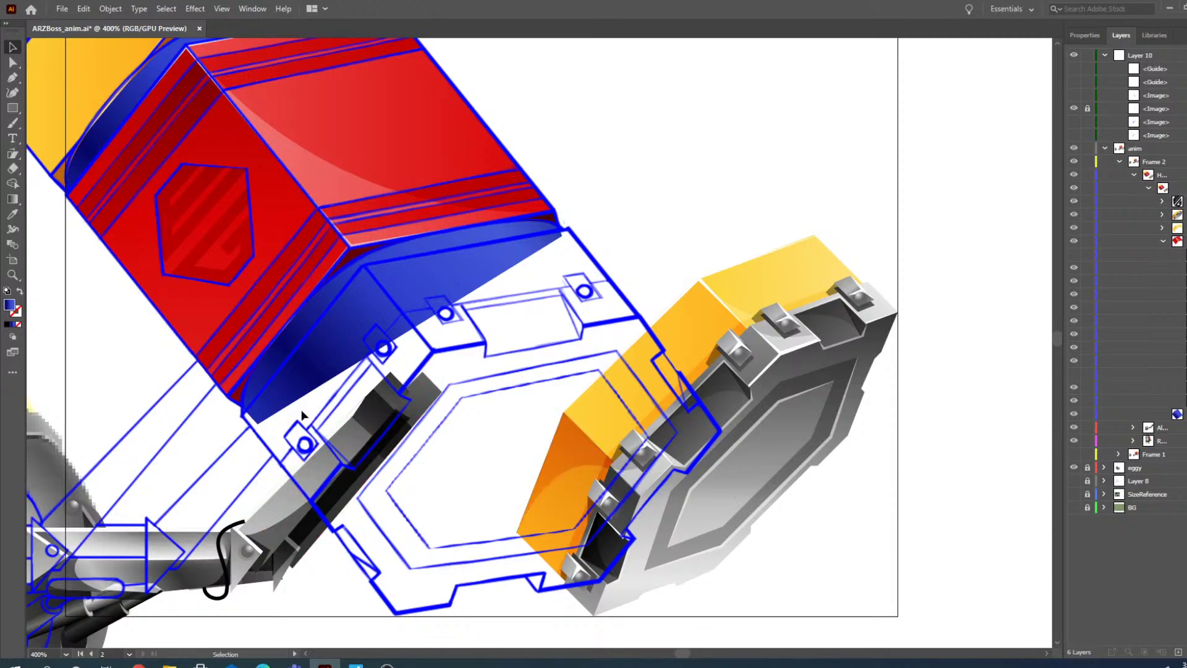
scroll(302, 415, "up", 5)
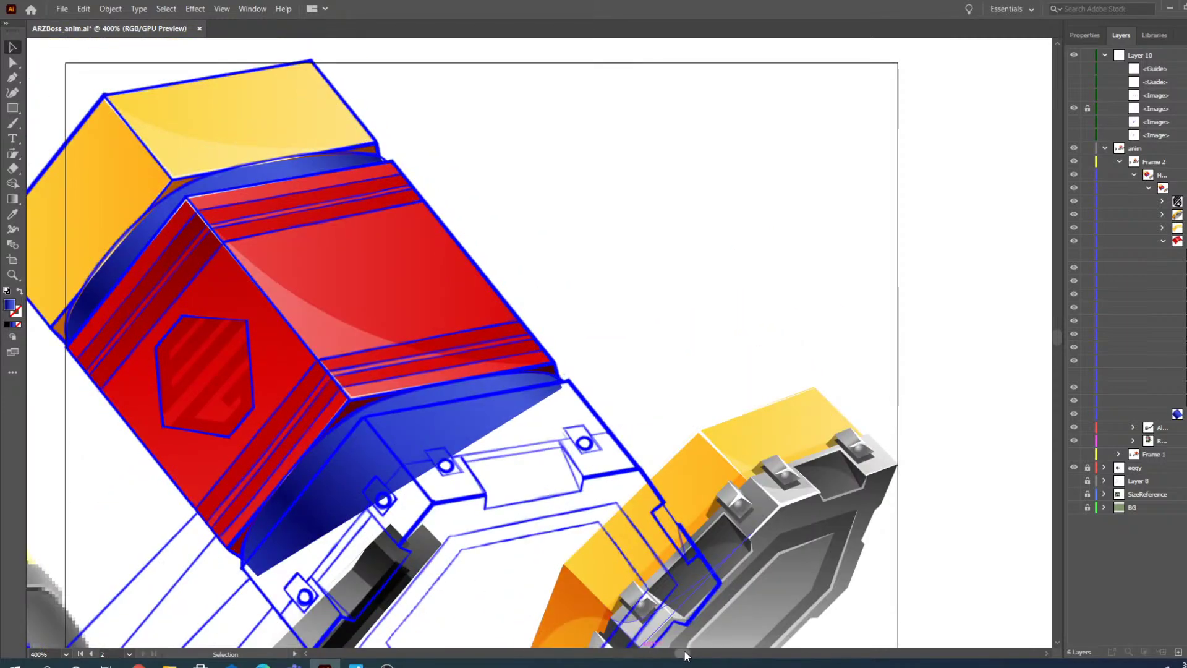
left_click_drag(684, 656, 681, 655)
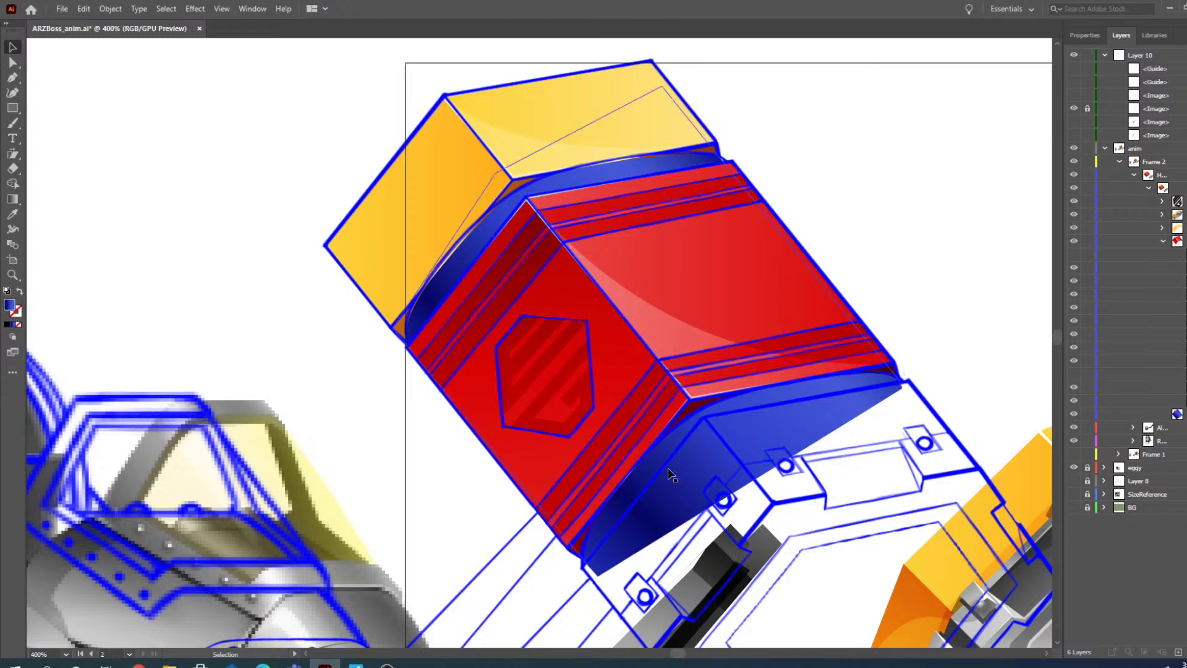
scroll(672, 475, "down", 3)
- Copy the curved orange shading from the separate yellow-and-grey part onto the darker side face of the yellow cap
key("ctrl+a")
key("ctrl+semicolon")
key("a")
left_click(939, 240)
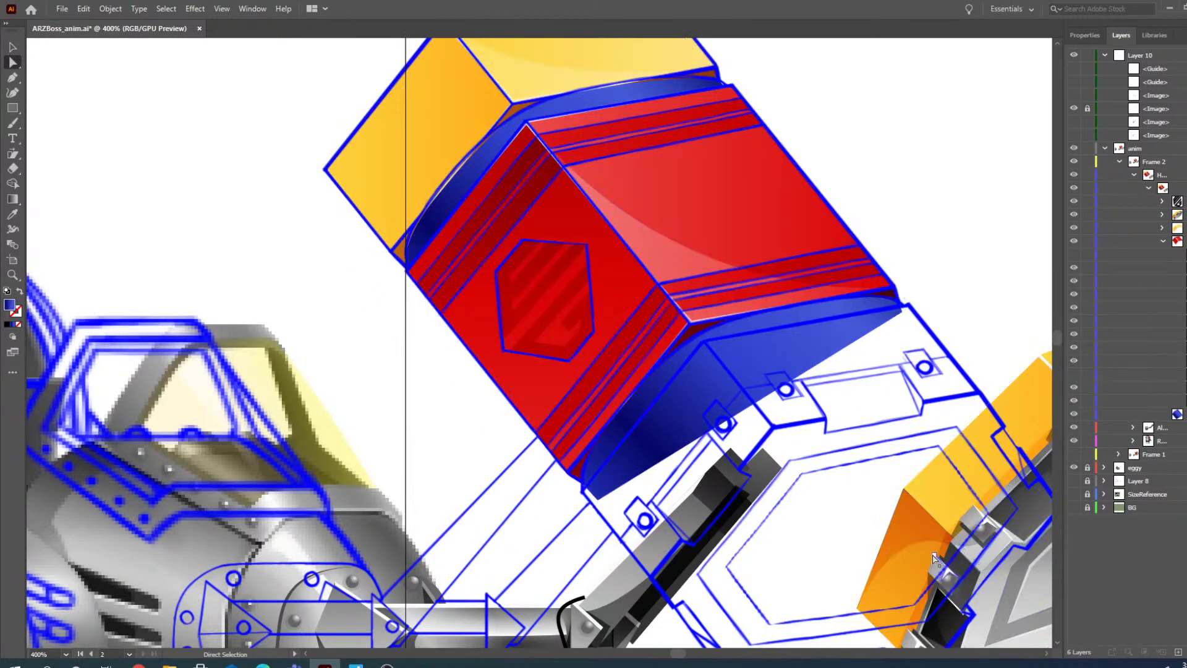
left_click(914, 529, "ctrl")
left_click(498, 362)
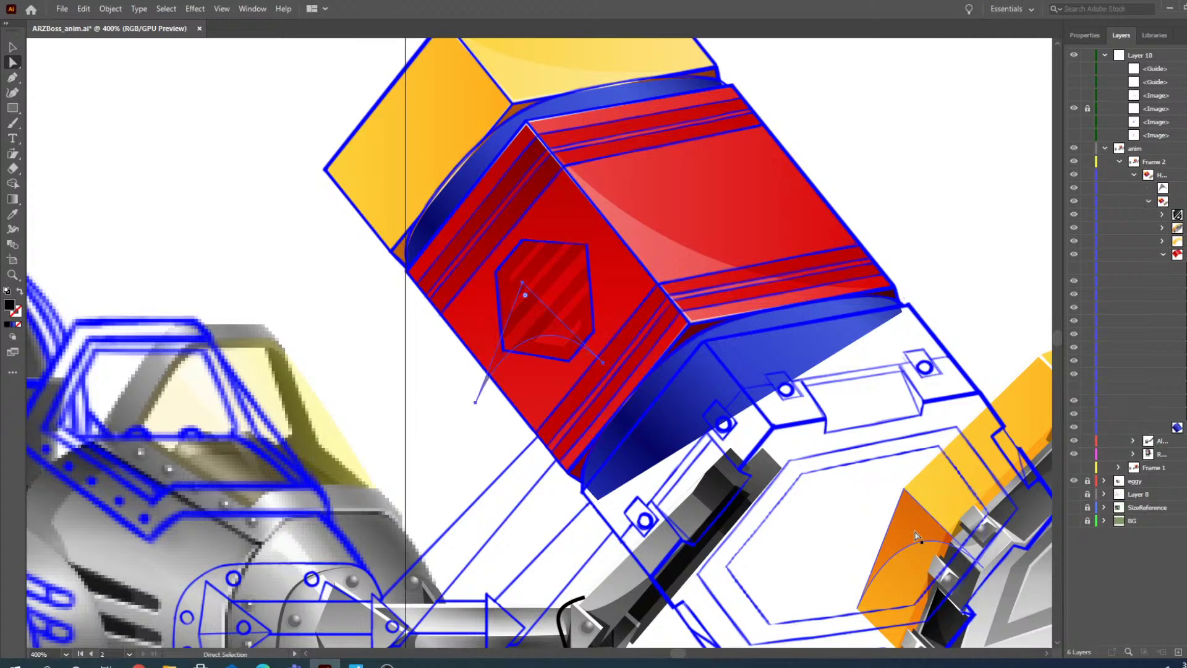
scroll(498, 362, "up", 3)
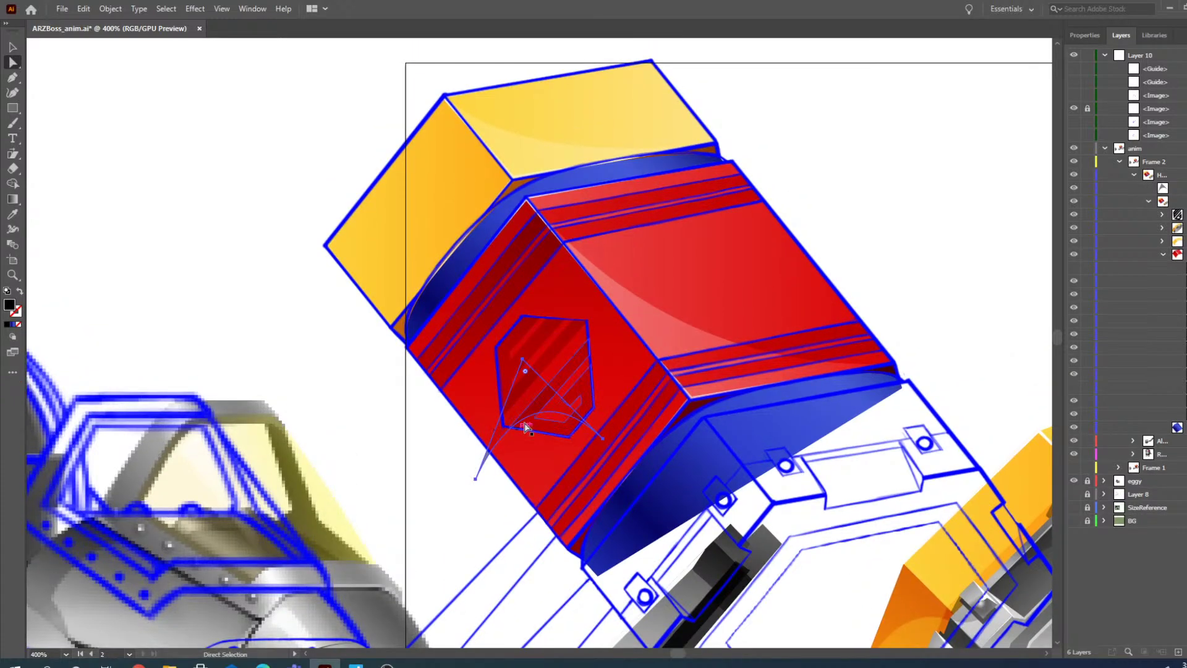
left_click_drag(562, 415, 452, 191)
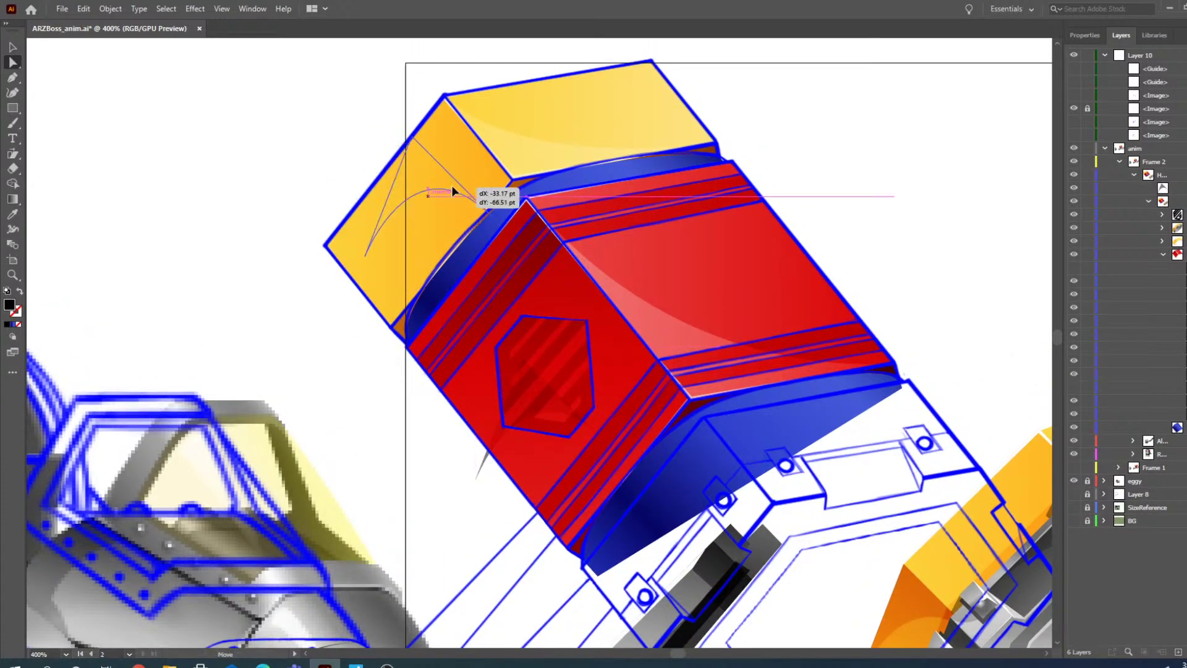
- Move the peak anchor of the copied orange shading to the upper corner of the yellow cap's side face
left_click(12, 274)
left_click(510, 206)
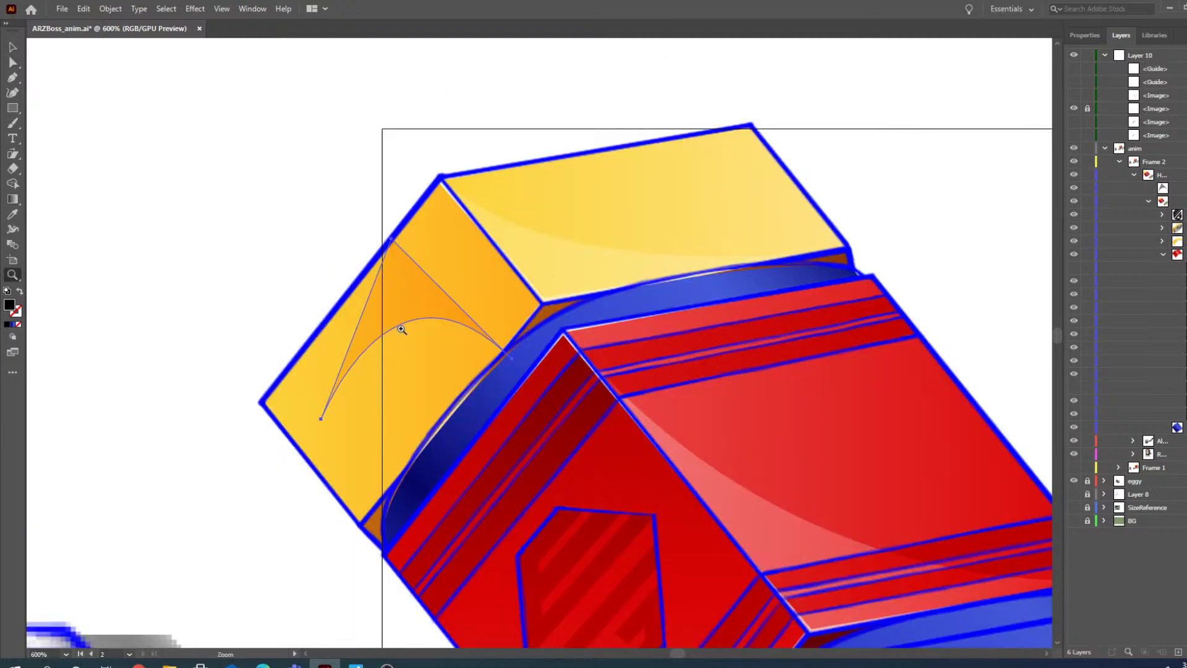
left_click_drag(678, 653, 682, 654)
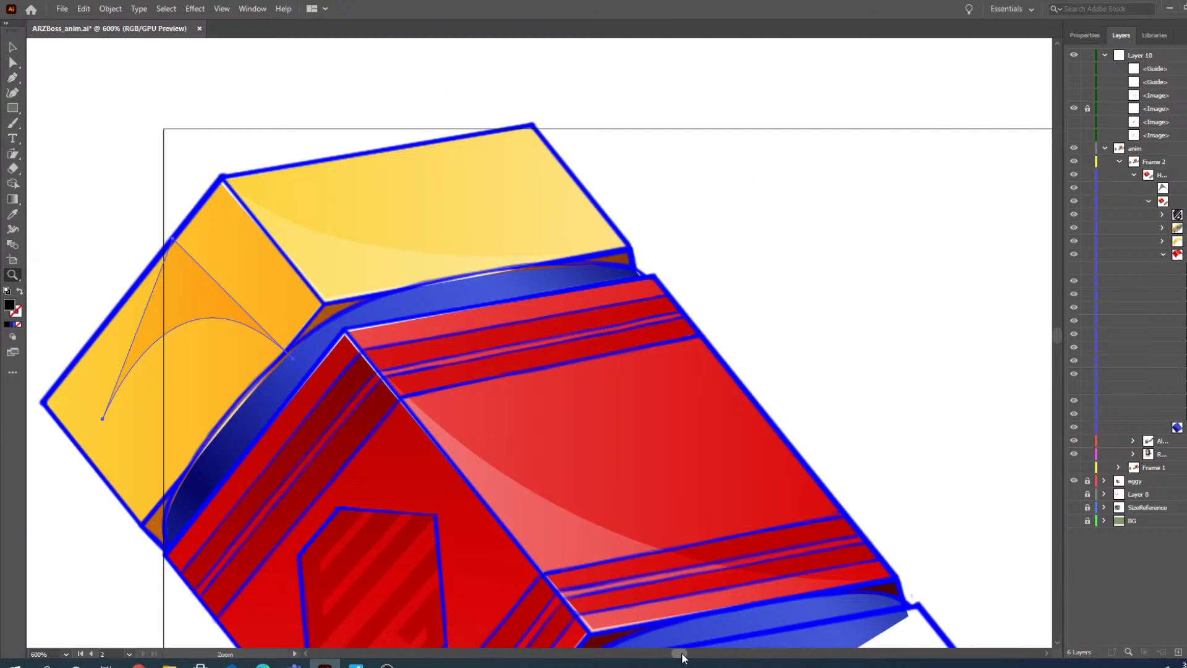
left_click(250, 300)
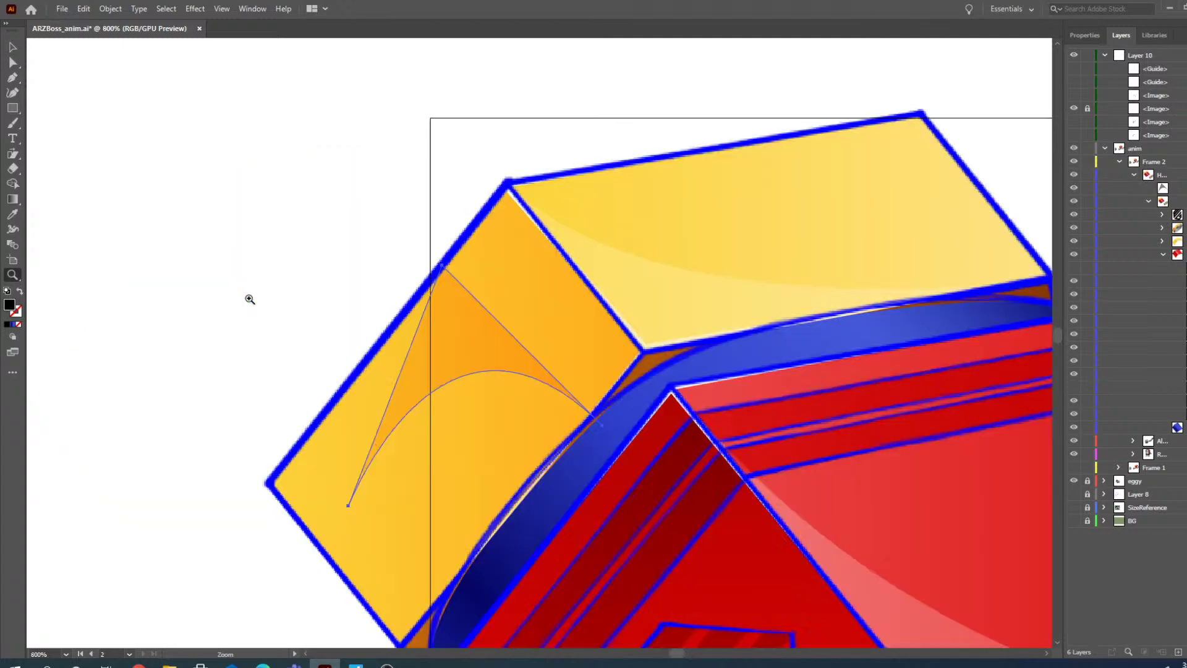
key("a")
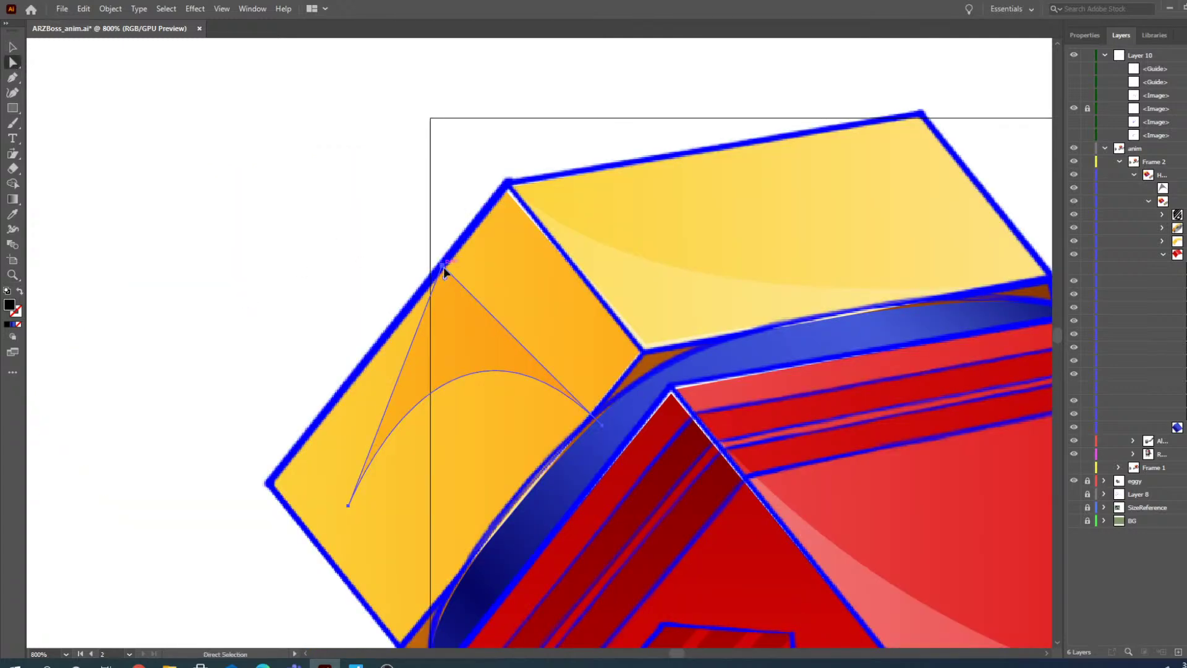
left_click_drag(444, 267, 502, 198)
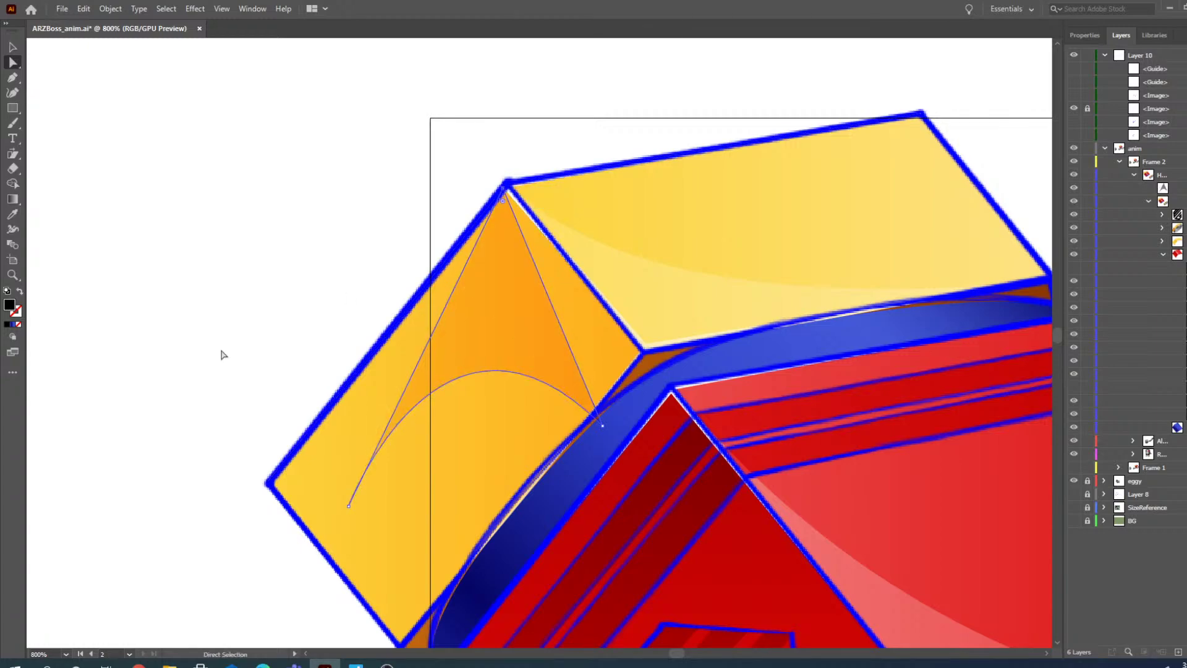
- Fit the orange shading to the side face by moving its two end anchors to the cap's inner and outer corners
left_click(13, 274)
left_click(555, 307)
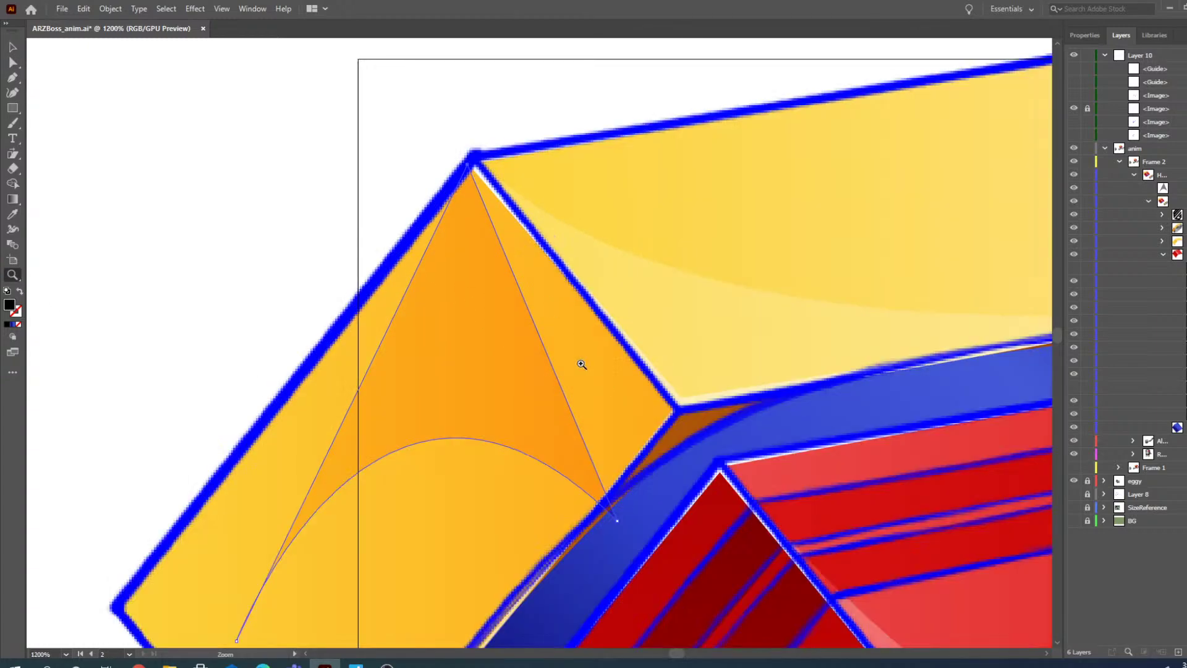
left_click(13, 62)
left_click_drag(472, 166, 476, 173)
left_click_drag(623, 522, 673, 415)
scroll(405, 408, "down", 1)
scroll(405, 410, "down", 1)
left_click_drag(236, 534, 116, 498)
- Examine the fitted orange shading on the yellow cap together with the whole block and the sketch
left_click(13, 276)
left_click(463, 206, "alt")
left_click(645, 381, "alt")
scroll(519, 346, "down", 3)
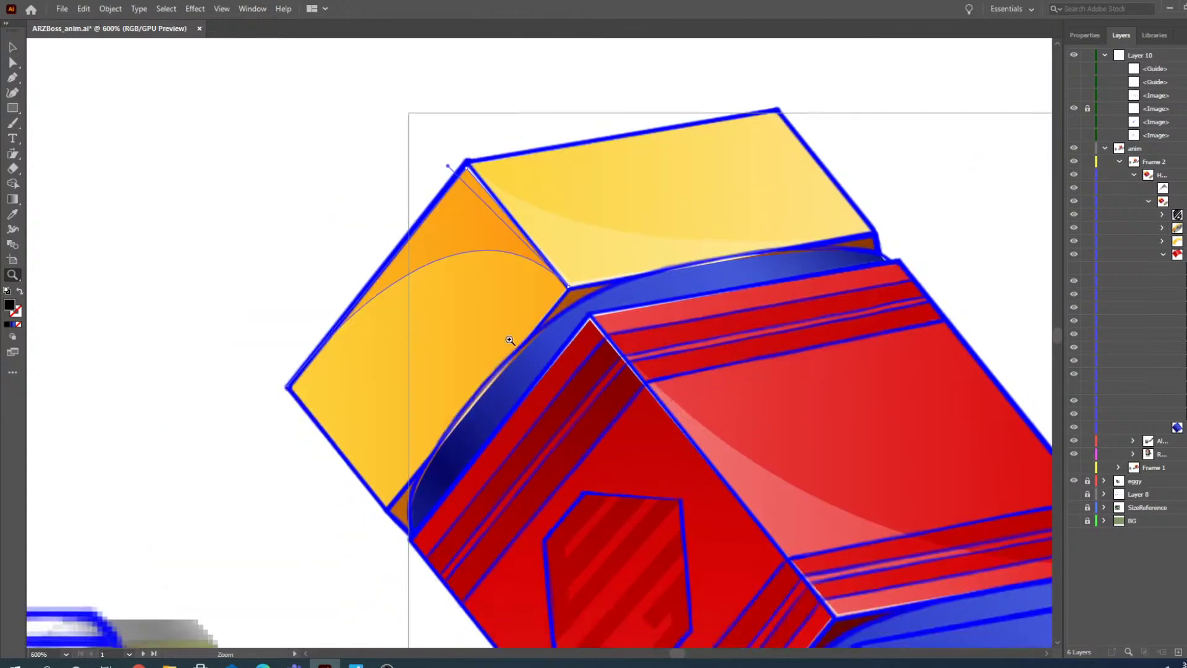
left_click(445, 260, "alt")
left_click(532, 330, "alt")
scroll(544, 346, "down", 3)
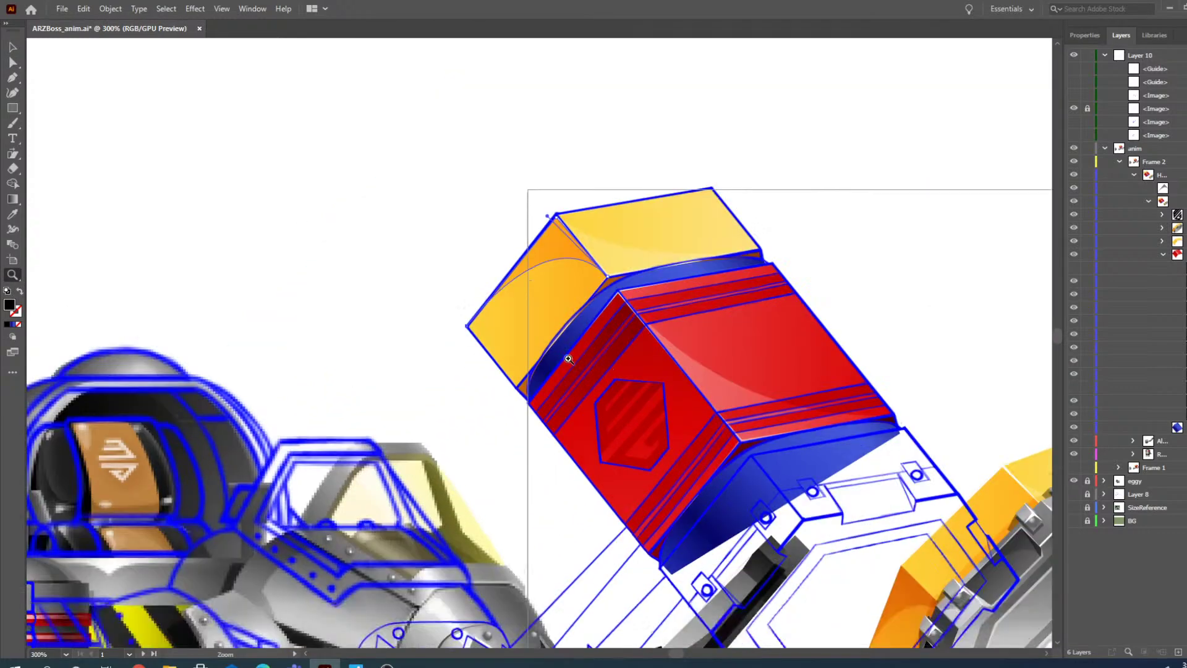
left_click_drag(675, 653, 677, 654)
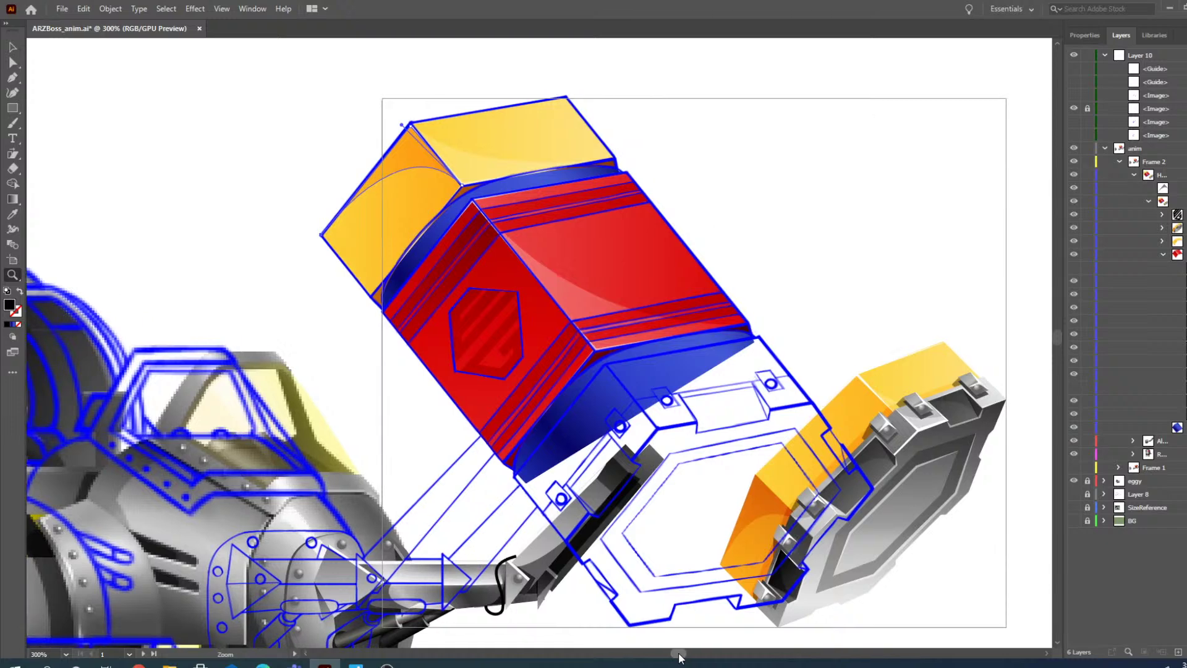
- Make the hidden dark curved shading shape in the red block's group visible, leaving nothing selected
left_click(13, 47)
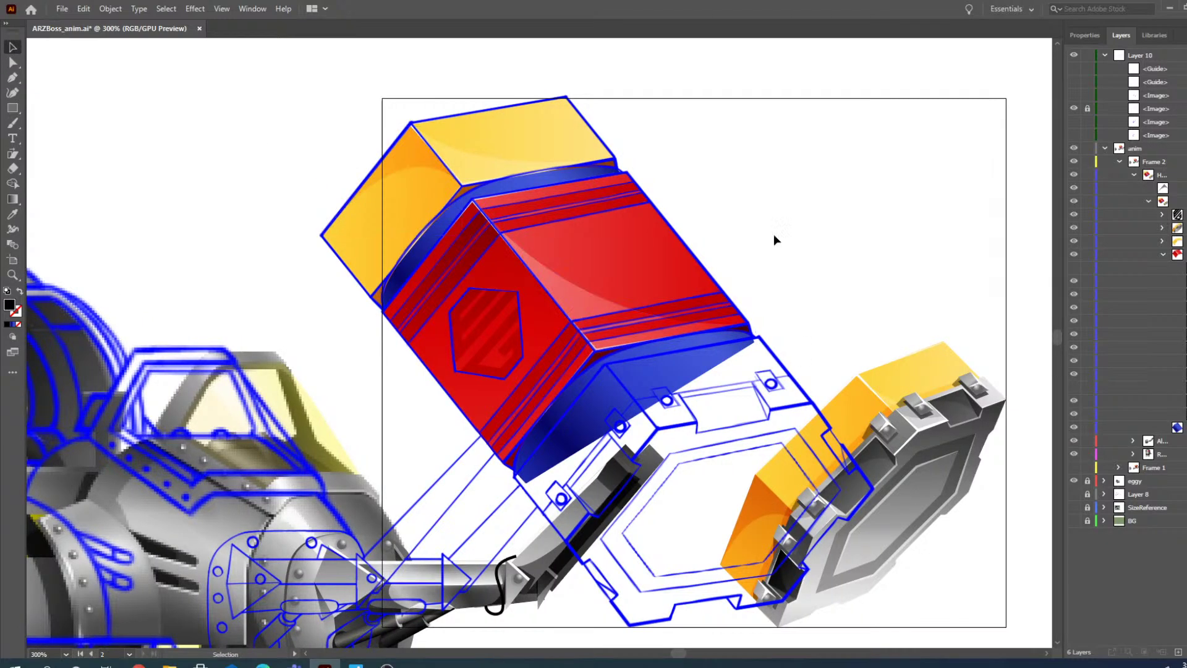
left_click(759, 497)
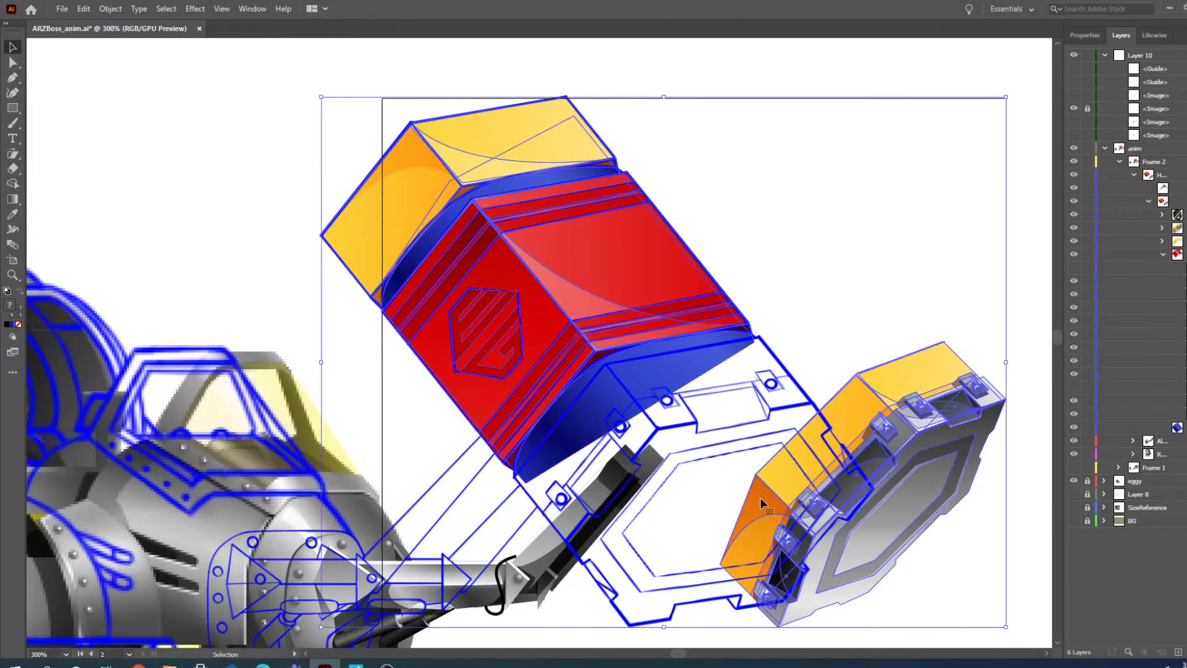
left_click(1079, 269)
left_click(13, 63)
left_click(795, 239)
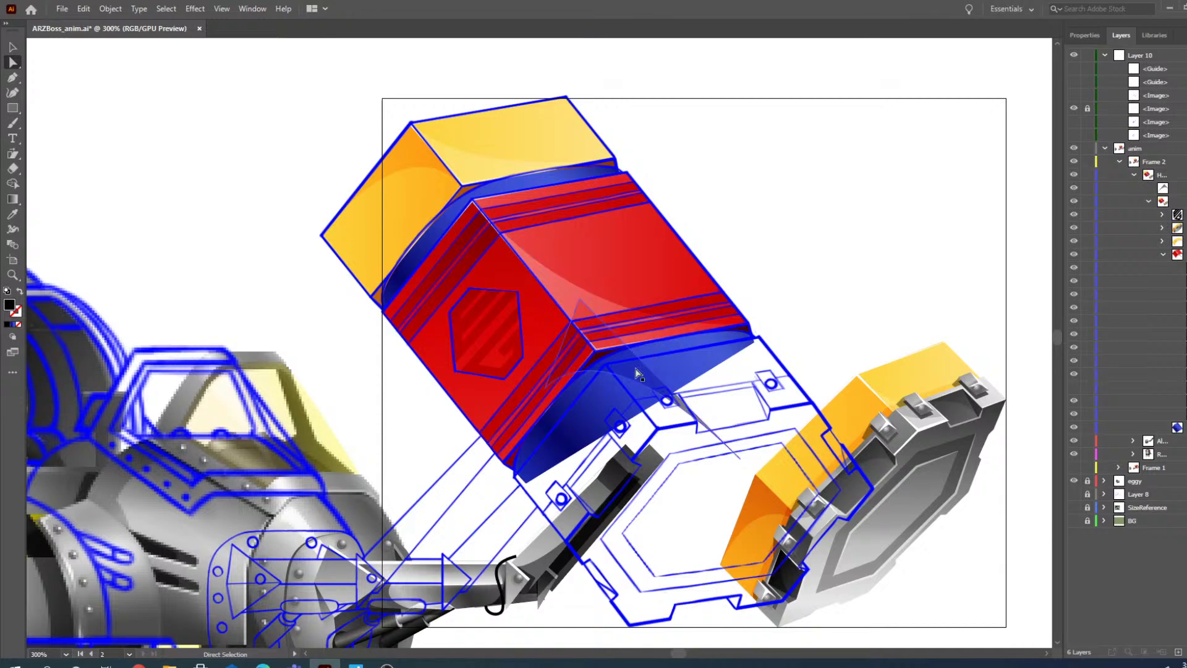
- Move the outer end anchor of the orange shading up along the outer edge of the yellow cap's side face
left_click(13, 274)
left_click(429, 180)
left_click(505, 301)
left_click(565, 367)
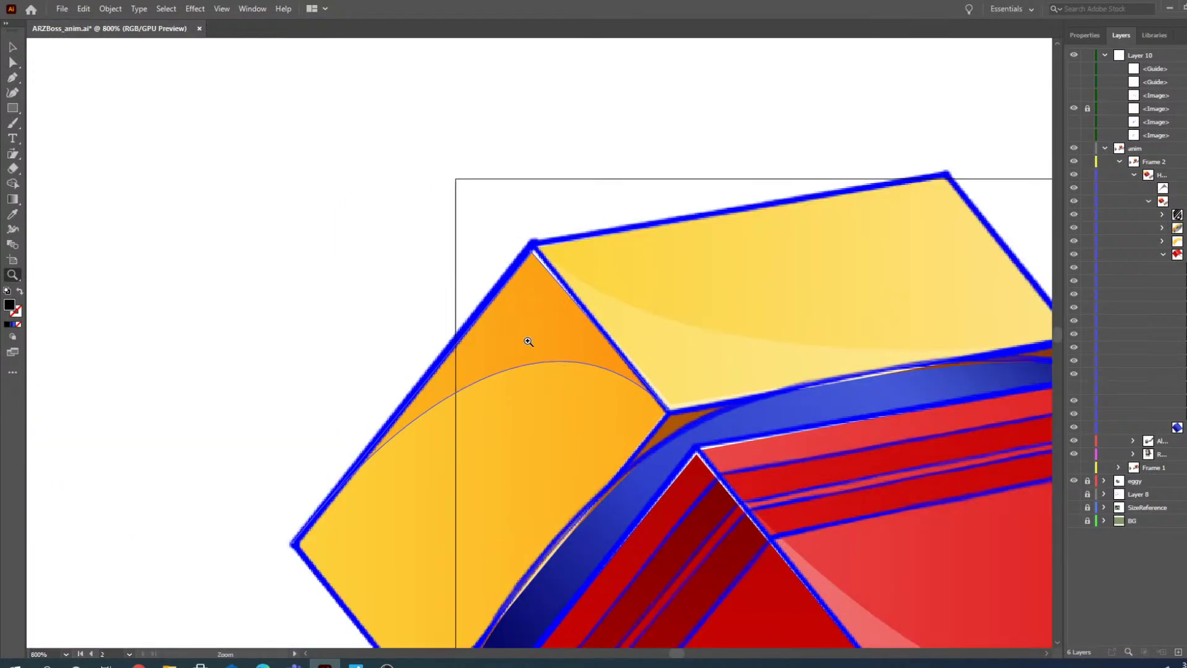
left_click(13, 63)
left_click_drag(297, 544, 425, 380)
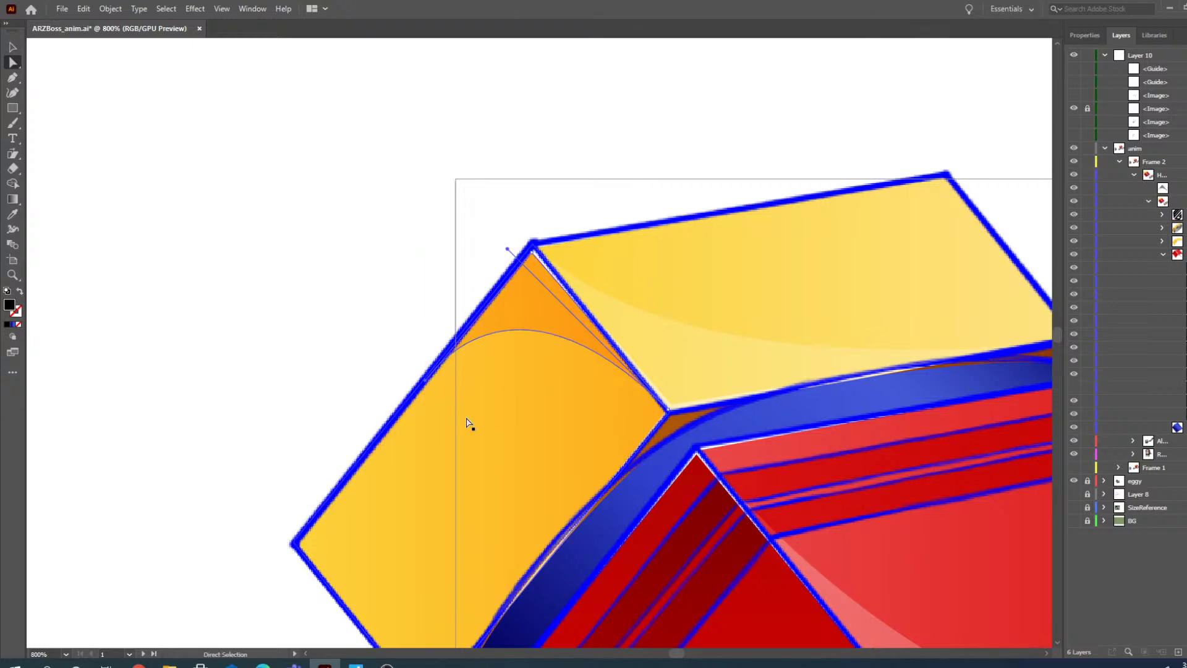
- Shorten the orange shading along the cap's ridge by moving its inner end anchor upward and adjusting the curve handle
scroll(321, 299, "down", 4)
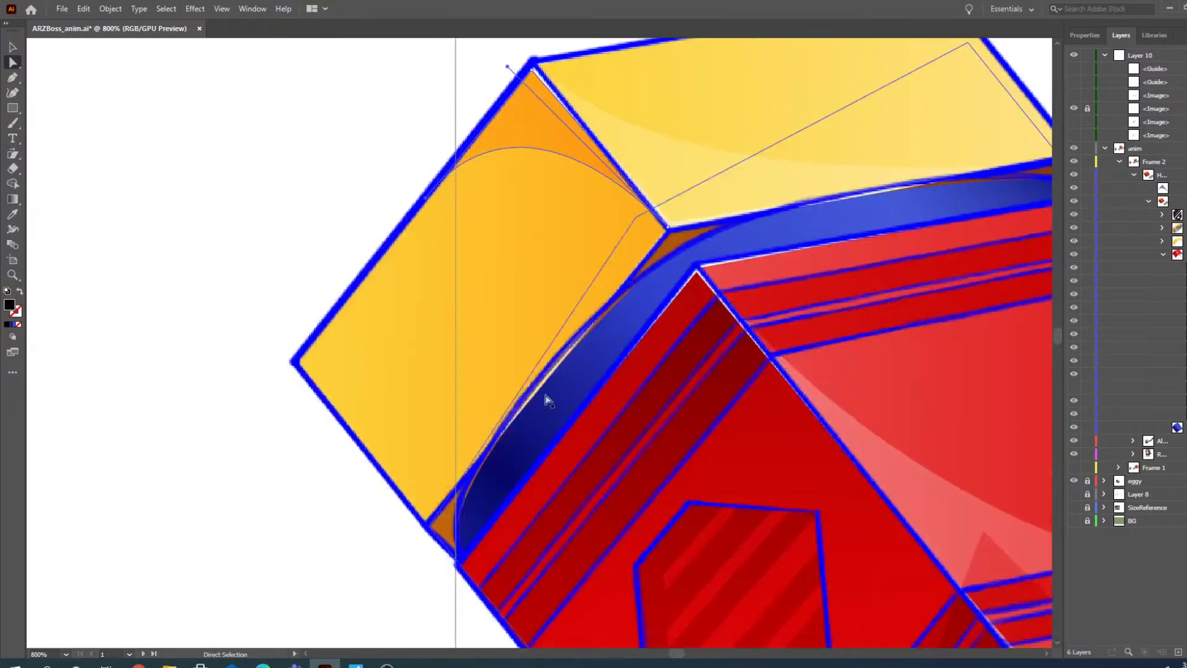
scroll(545, 401, "down", 2)
left_click(10, 275)
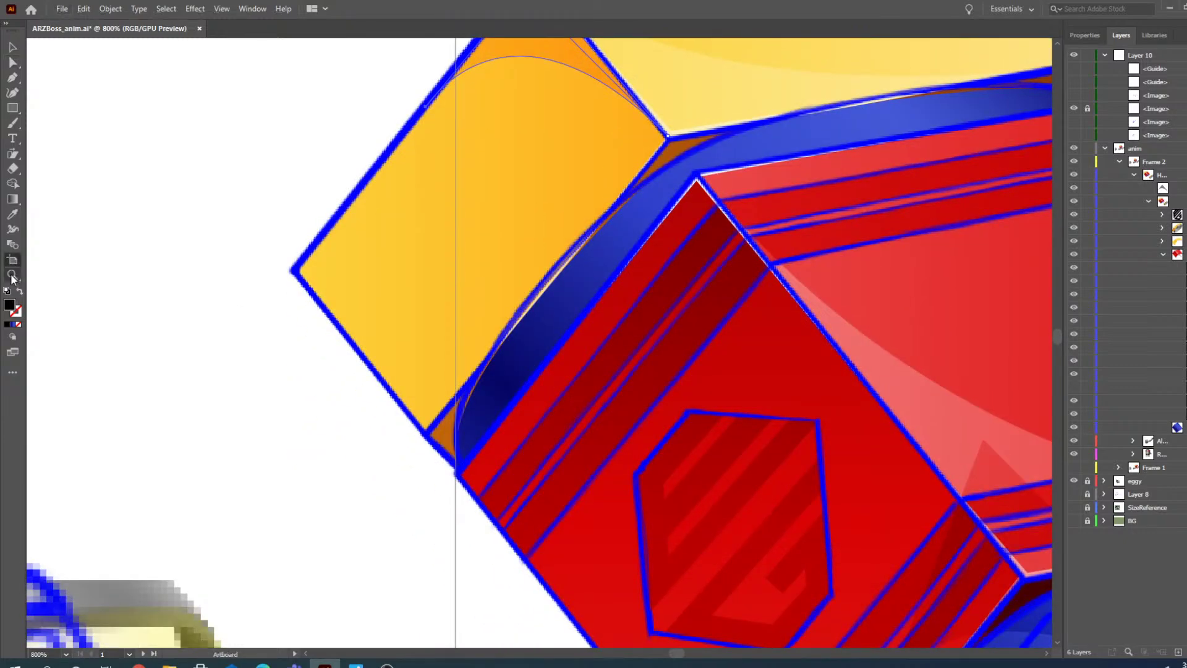
left_click(488, 235, "alt")
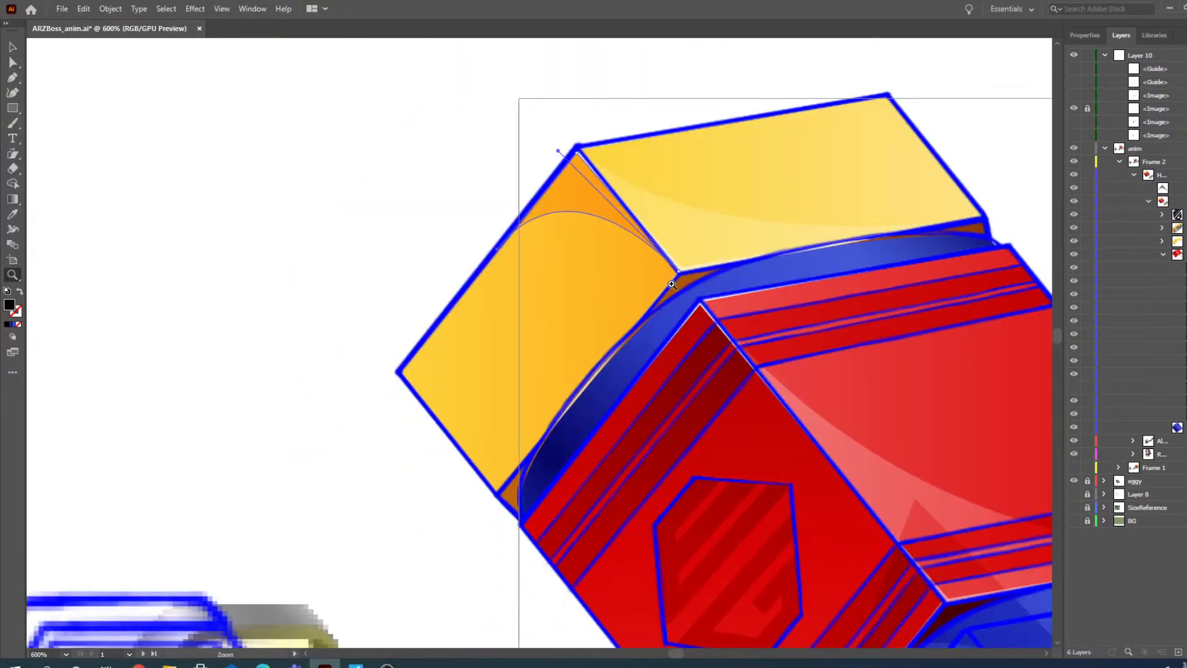
scroll(674, 285, "up", 1)
left_click(668, 310)
key("a")
left_click_drag(550, 355, 504, 301)
left_click_drag(349, 148, 404, 190)
- Move the dark curved shading shape from the blue section onto the red block's side face above the hexagon emblem
scroll(477, 387, "down", 3)
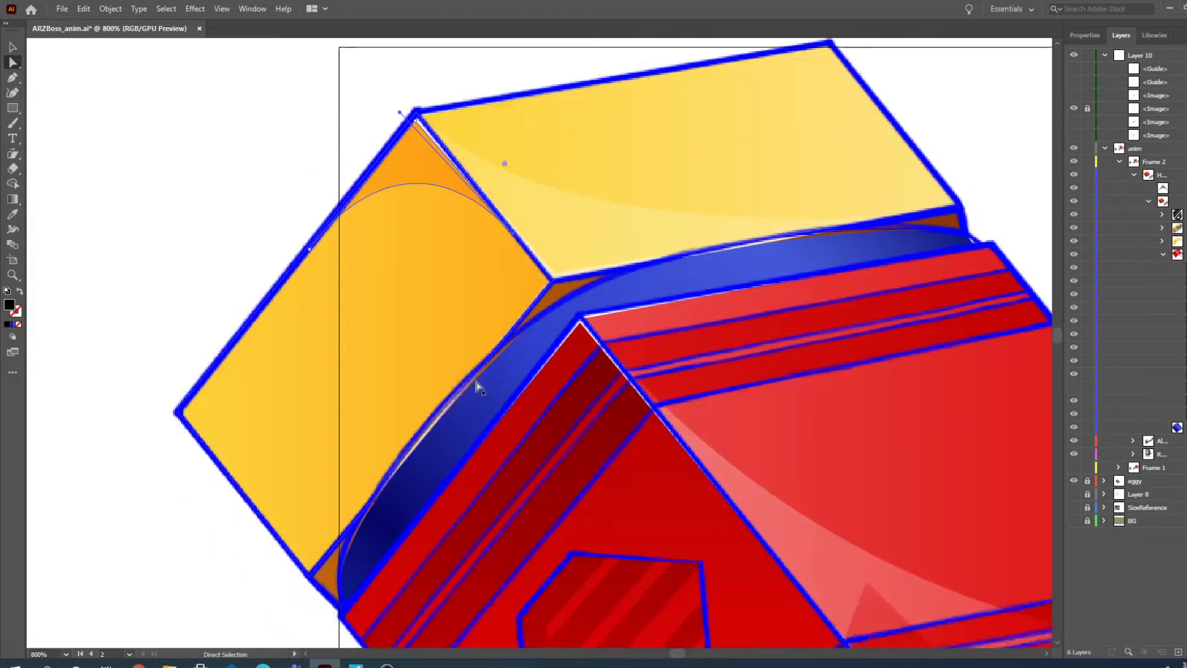
scroll(478, 386, "down", 3)
left_click(12, 275)
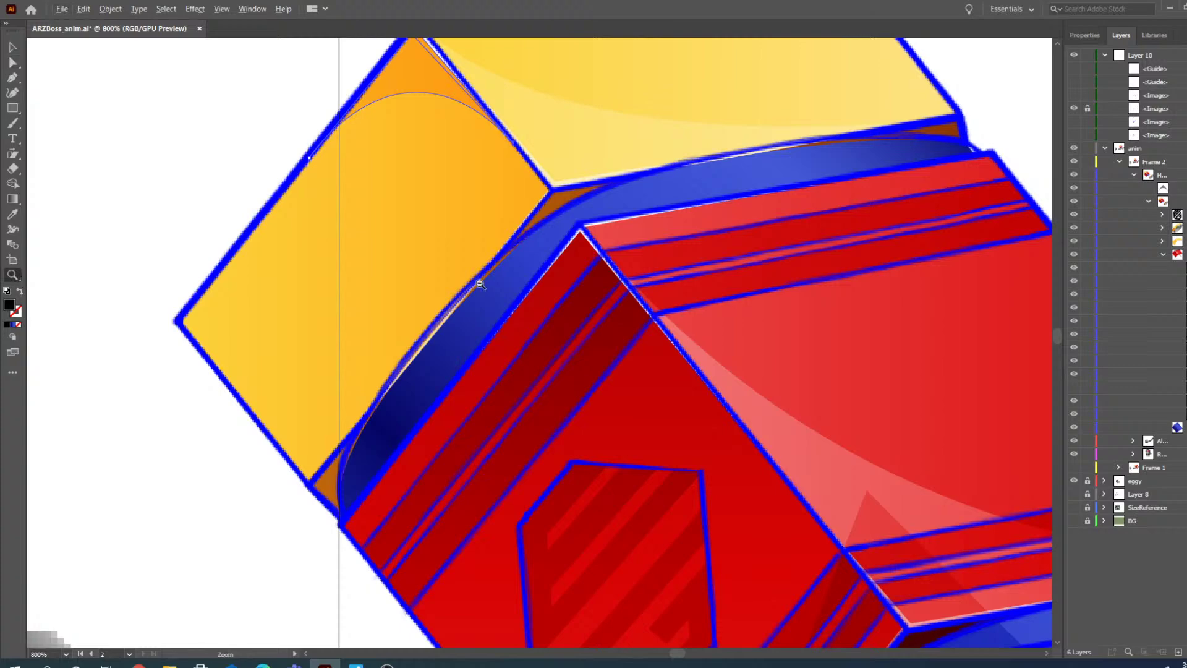
left_click(480, 283, "alt")
scroll(715, 416, "down", 4)
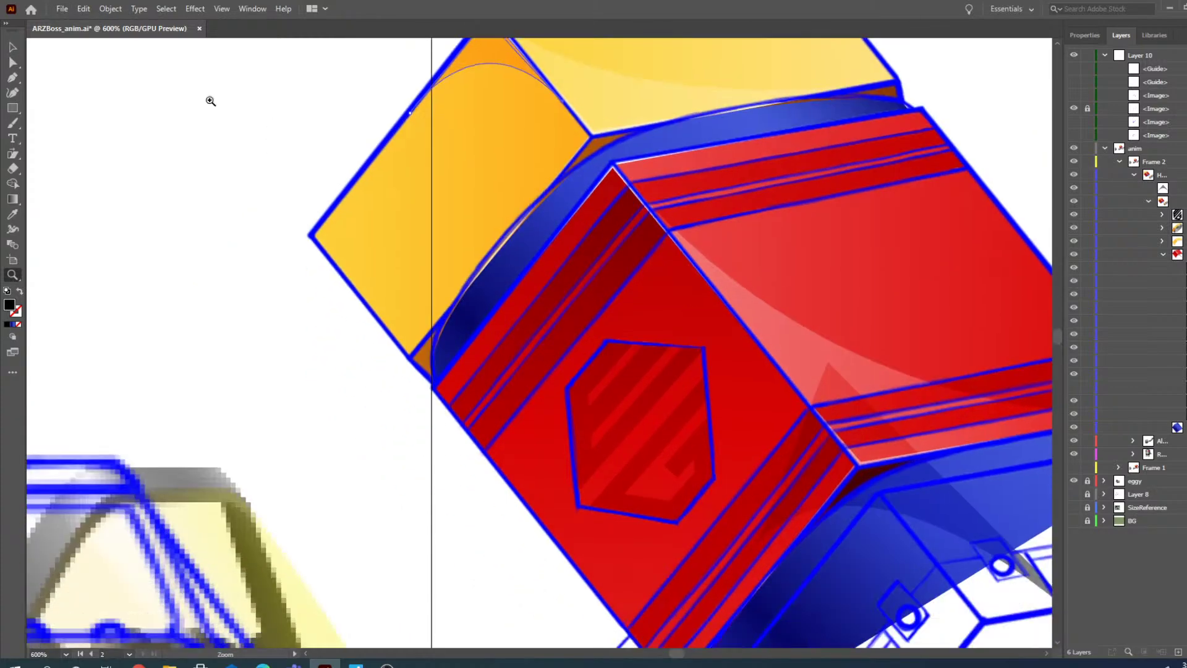
left_click(13, 47)
left_click(917, 487)
left_click_drag(938, 507, 896, 496)
left_click(14, 65)
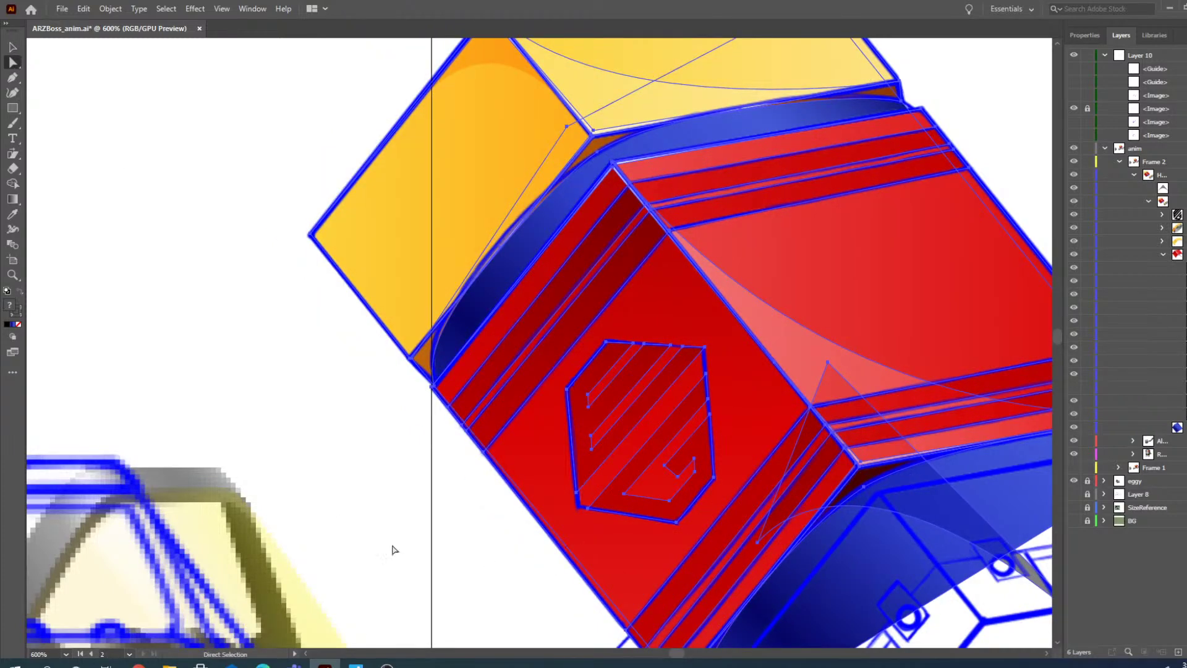
left_click(334, 512)
left_click_drag(946, 516, 691, 387)
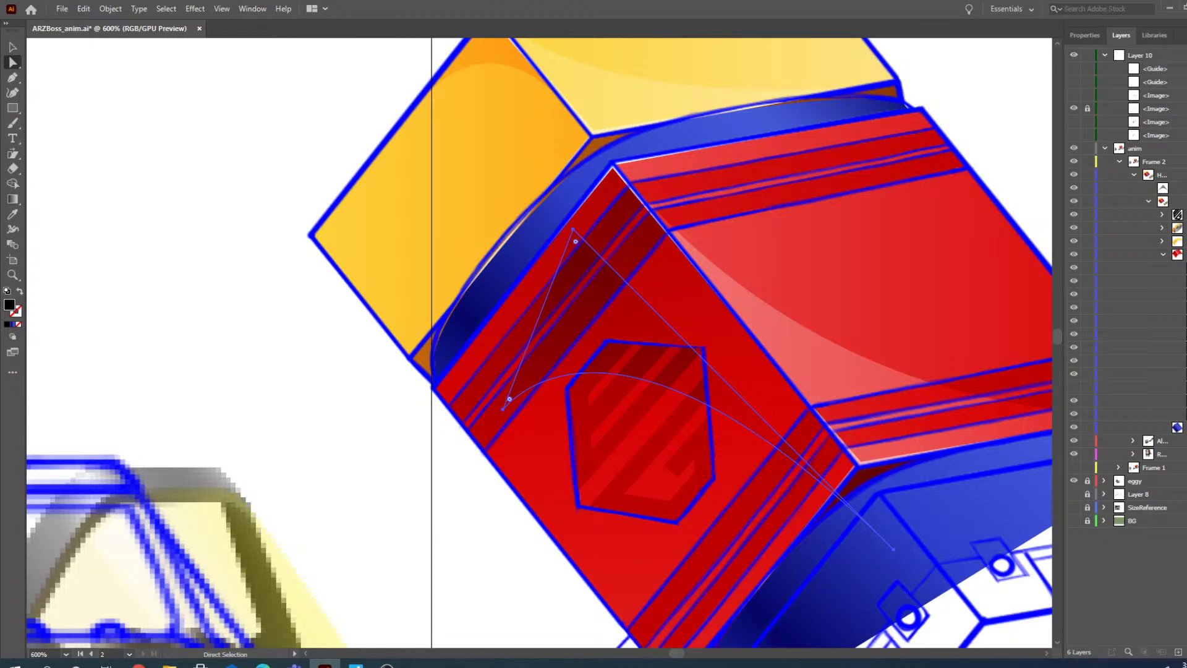
- Move the peak anchor of the dark shading to the upper corner of the red side face
left_click(11, 274)
left_click(621, 291)
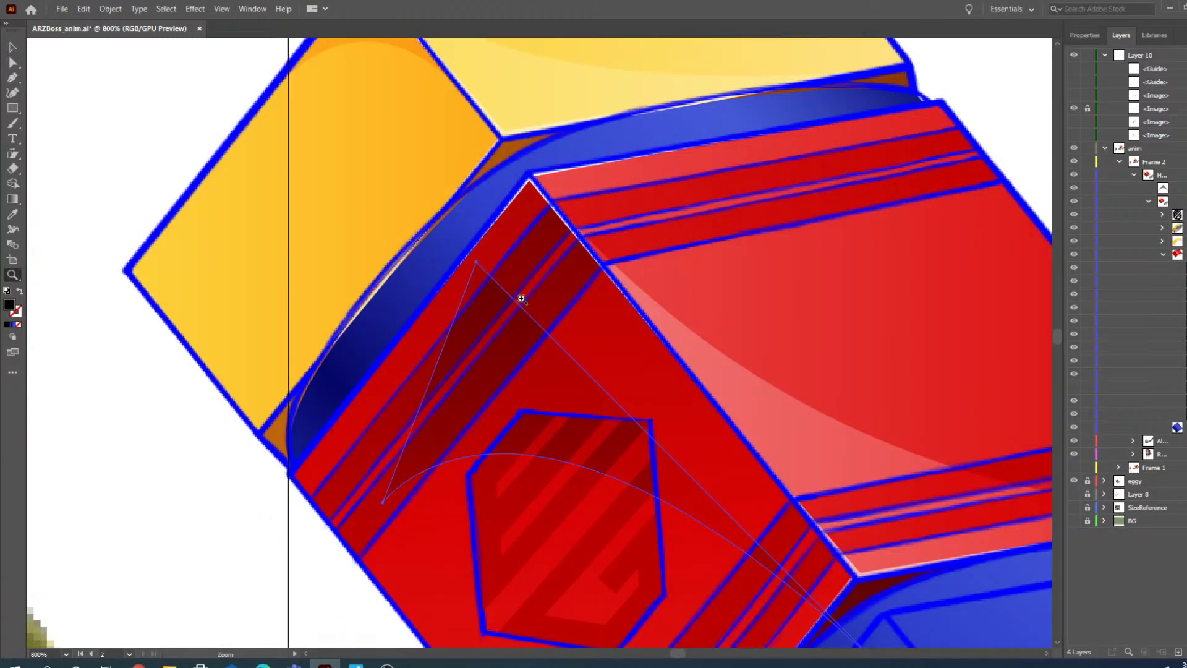
left_click(521, 299)
left_click(12, 62)
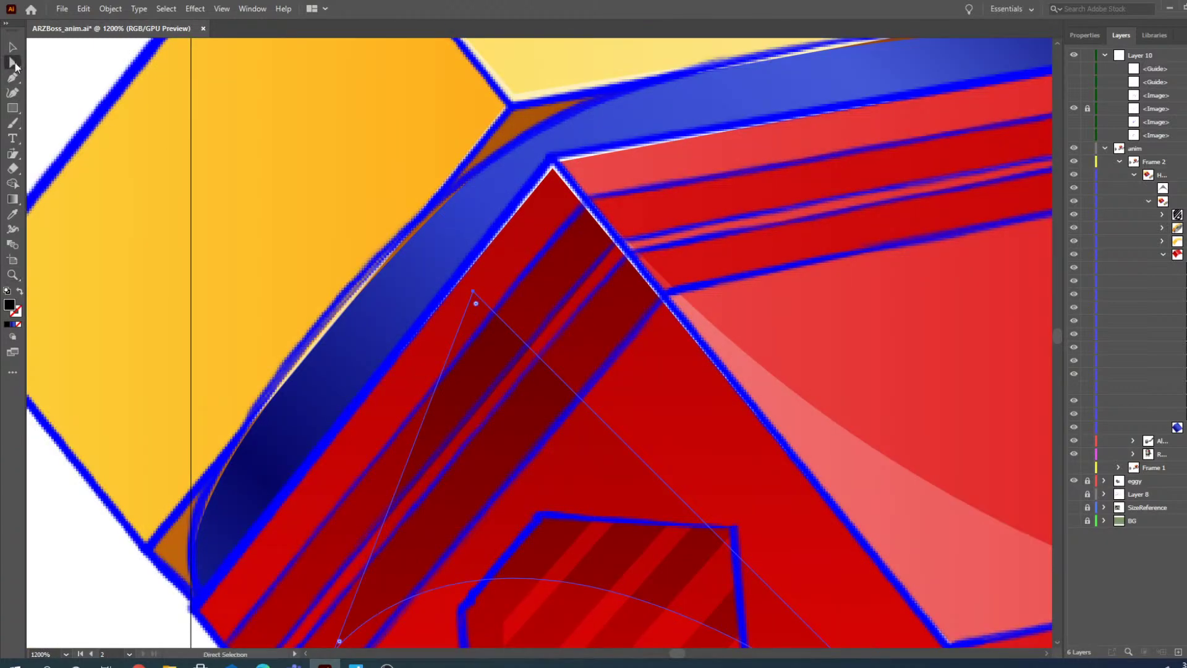
left_click_drag(474, 292, 552, 170)
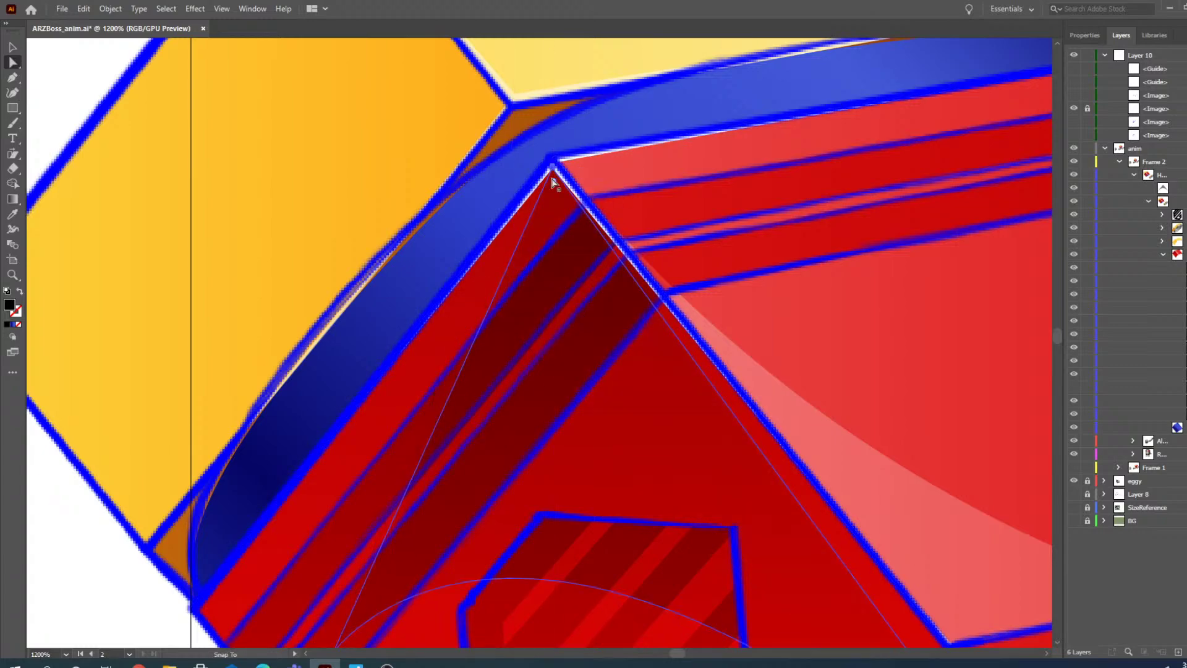
- Place the dark shading's two end anchors on the red side face's edges, one beside the blue band and one along the ridge
scroll(491, 445, "down", 3)
left_click_drag(333, 534, 367, 271)
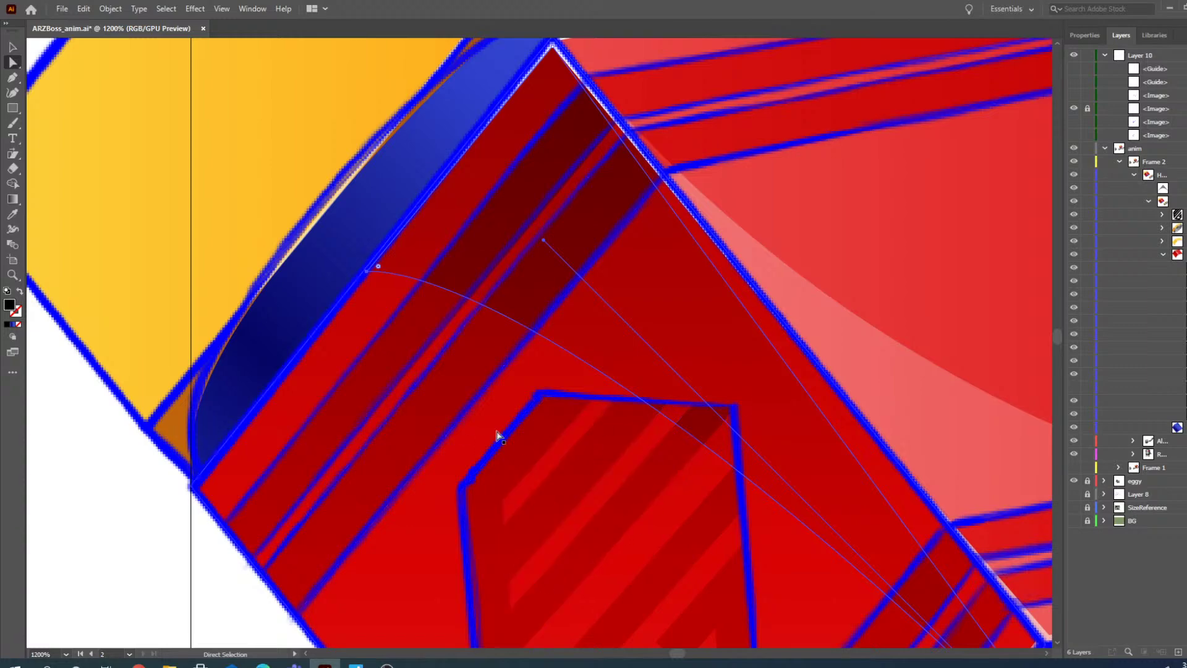
scroll(498, 433, "down", 2)
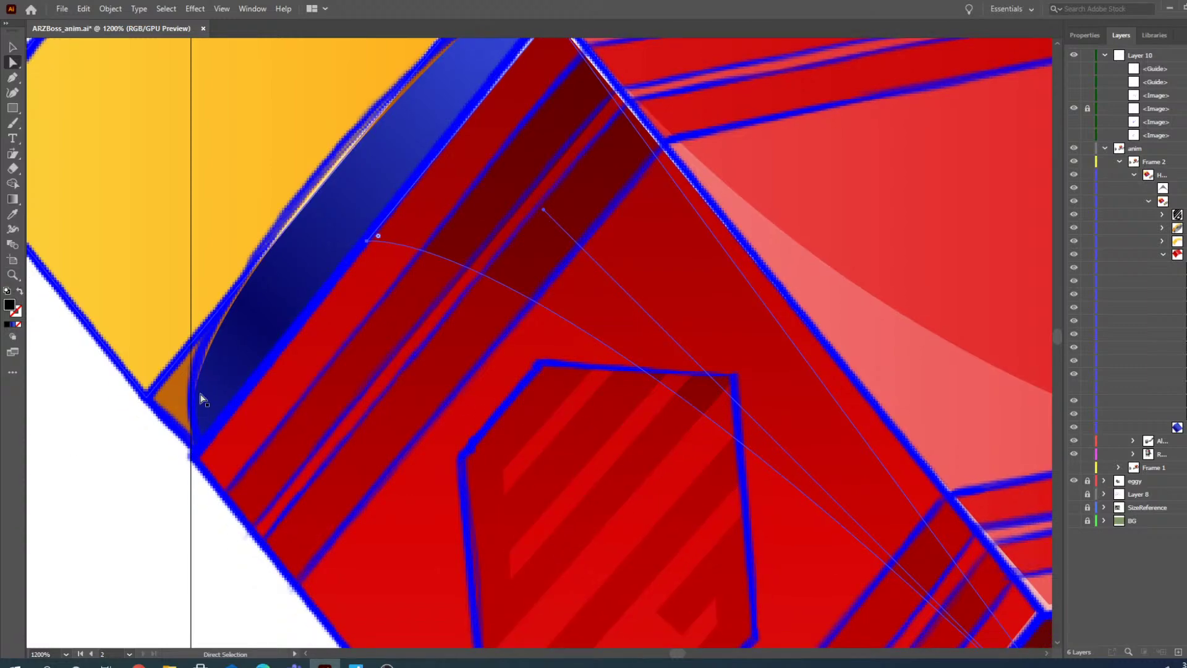
left_click_drag(680, 654, 679, 653)
scroll(680, 484, "down", 5)
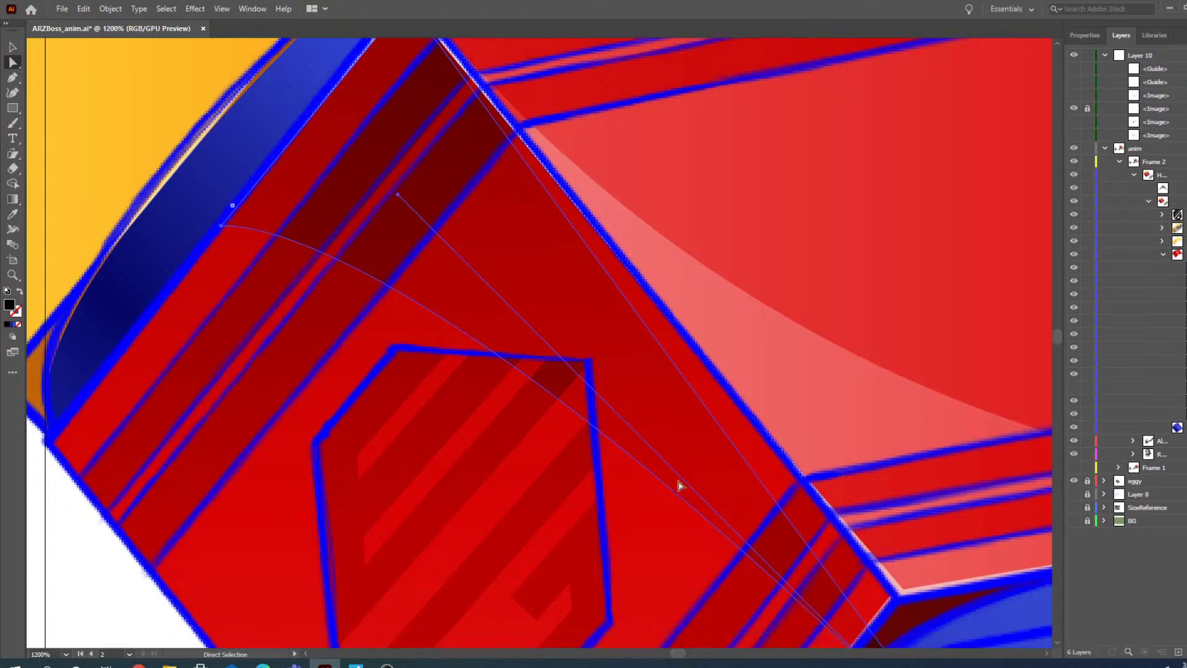
scroll(780, 557, "down", 8)
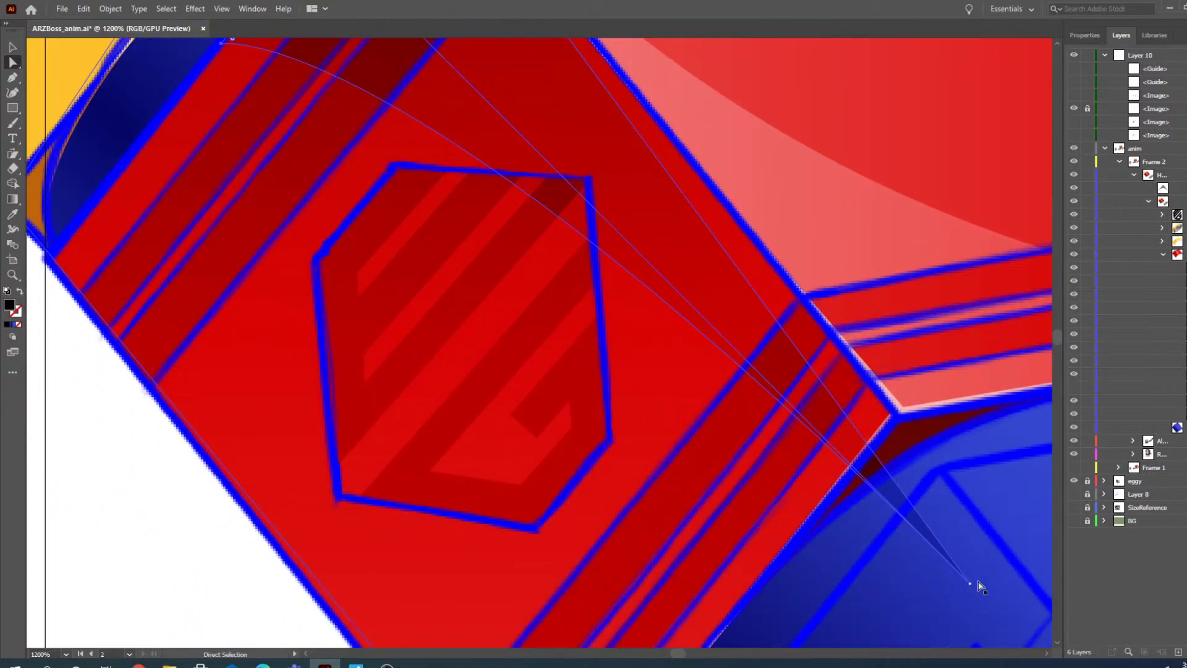
left_click_drag(970, 587, 676, 147)
- Pull in the overlong curve handle of the dark shading so it arcs smoothly across the red side face
scroll(657, 324, "up", 9)
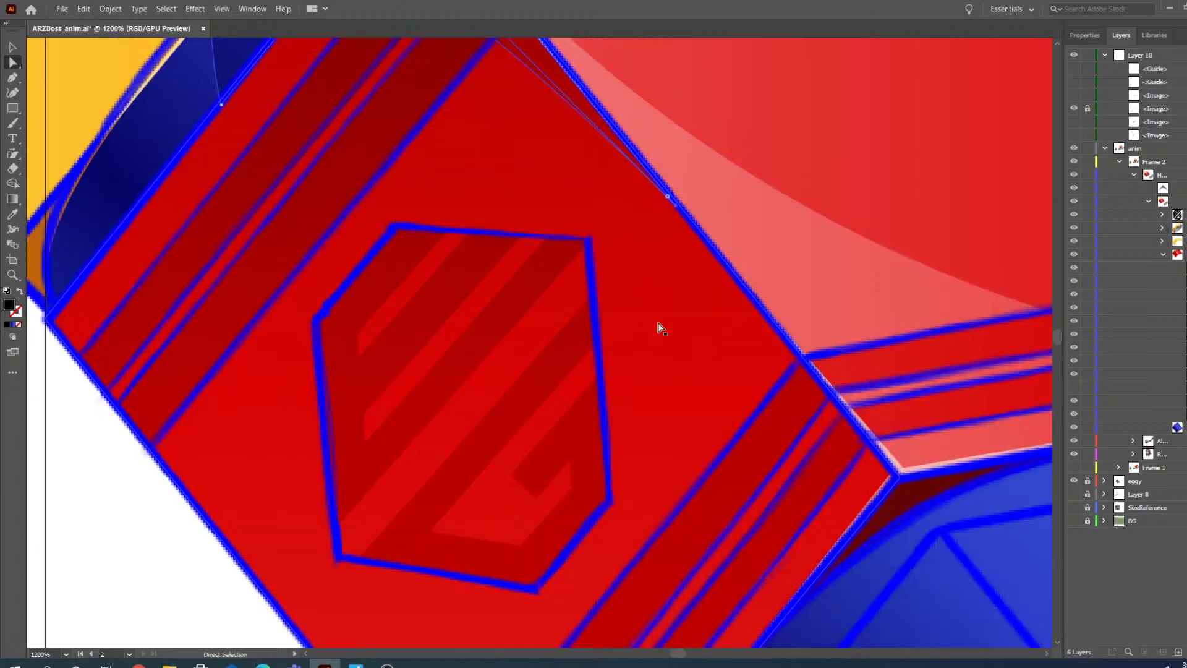
scroll(660, 328, "up", 19)
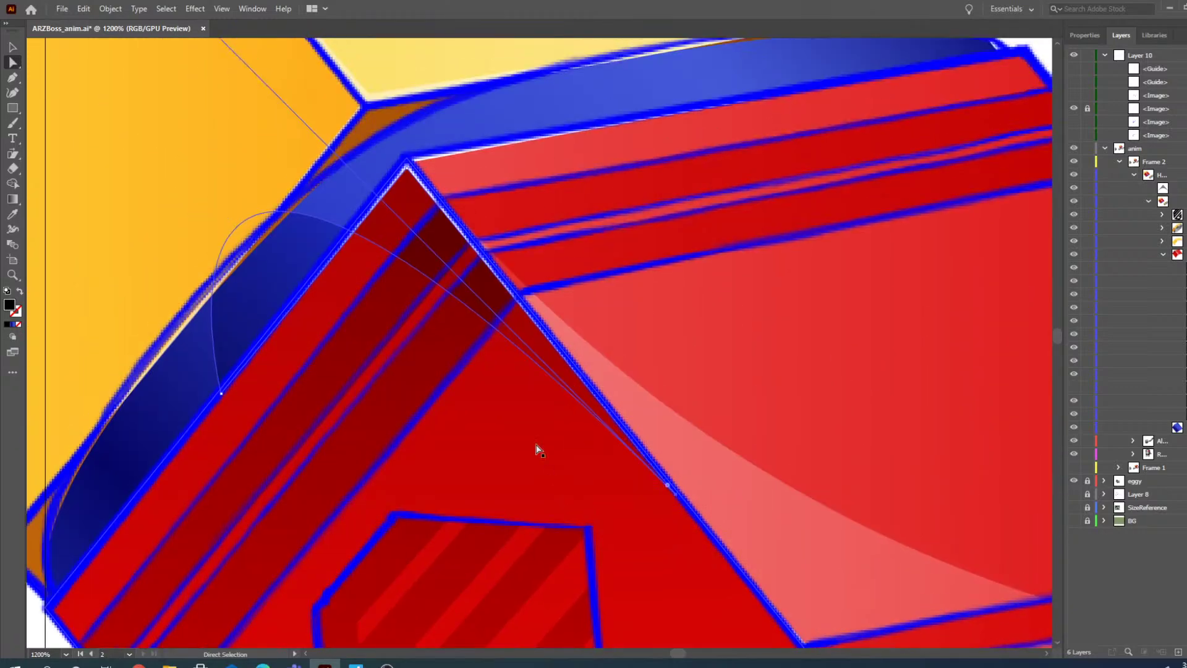
scroll(554, 530, "up", 6)
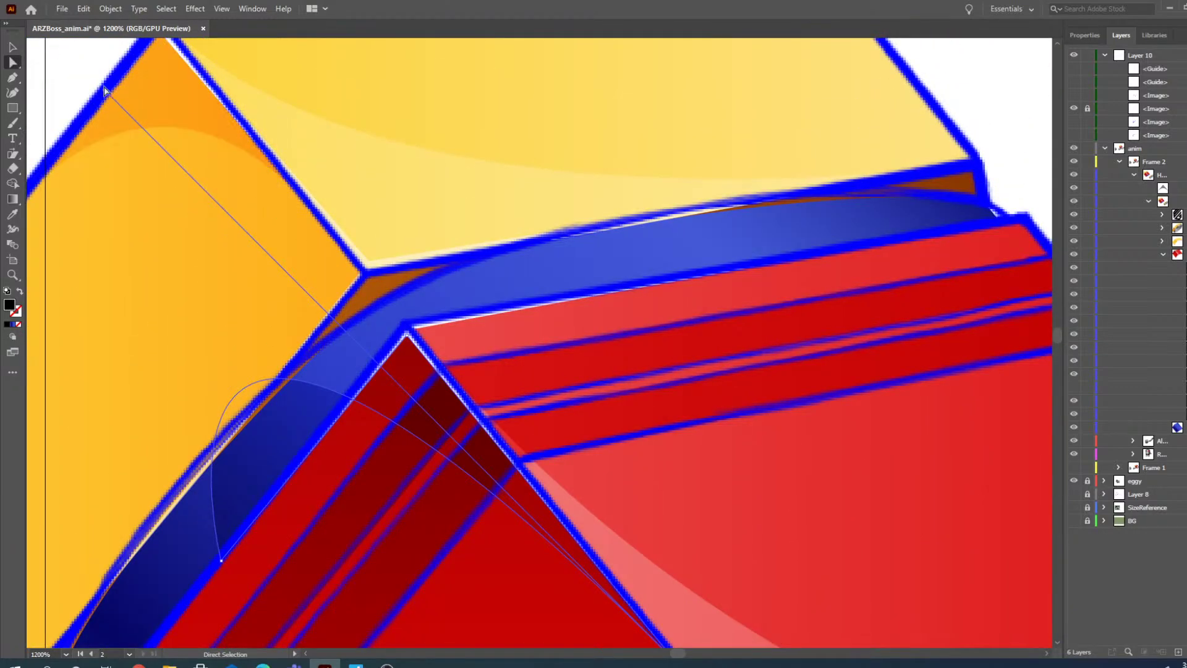
left_click_drag(110, 94, 418, 341)
- Examine the fitted dark shading on the red side face together with the whole block and the sketch
scroll(402, 327, "down", 6)
key("z")
left_click(420, 261, "alt")
left_click(493, 350, "alt")
scroll(493, 421, "down", 10)
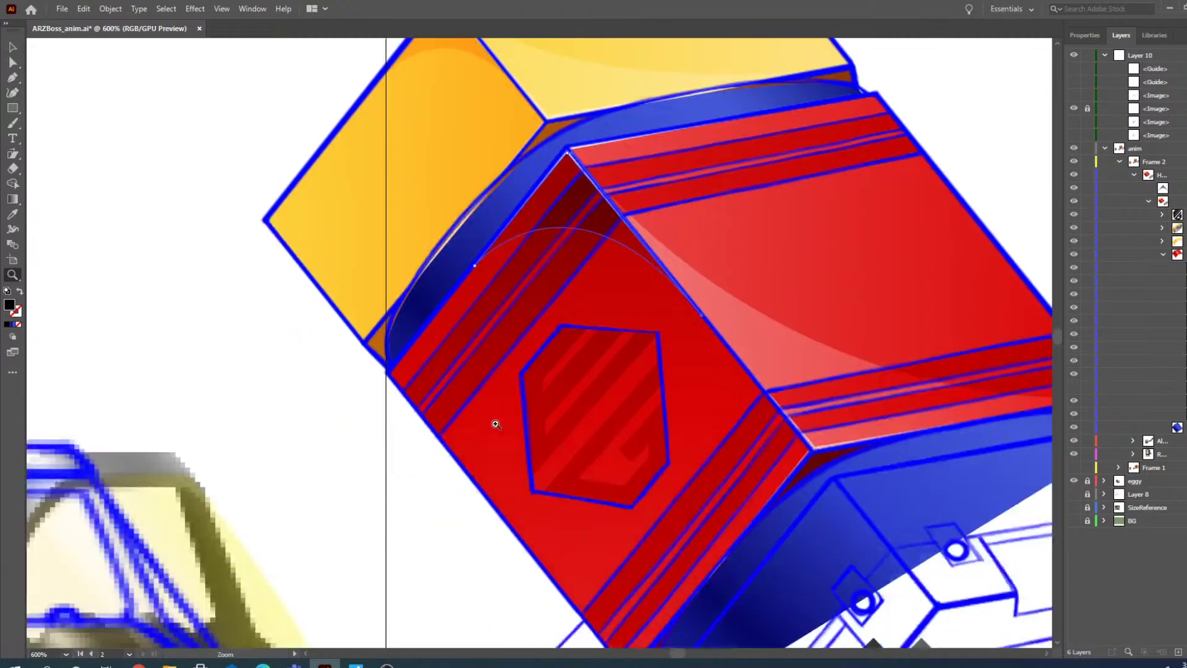
scroll(500, 428, "down", 3)
left_click(505, 262, "alt")
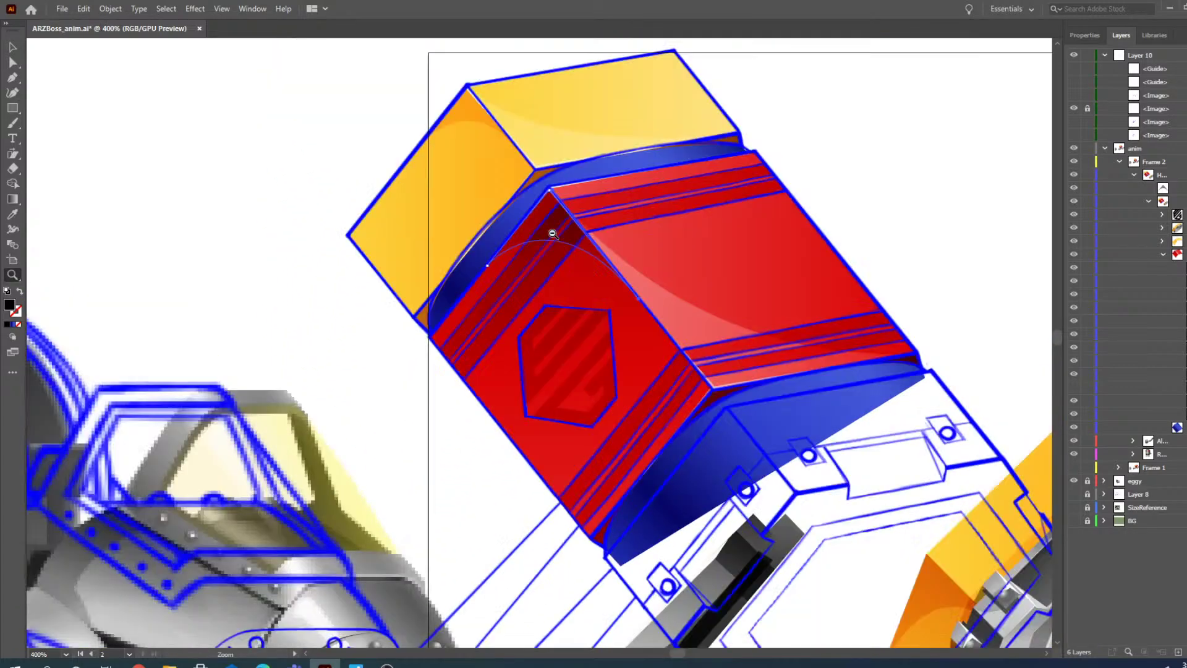
left_click(554, 234, "alt")
left_click(12, 49)
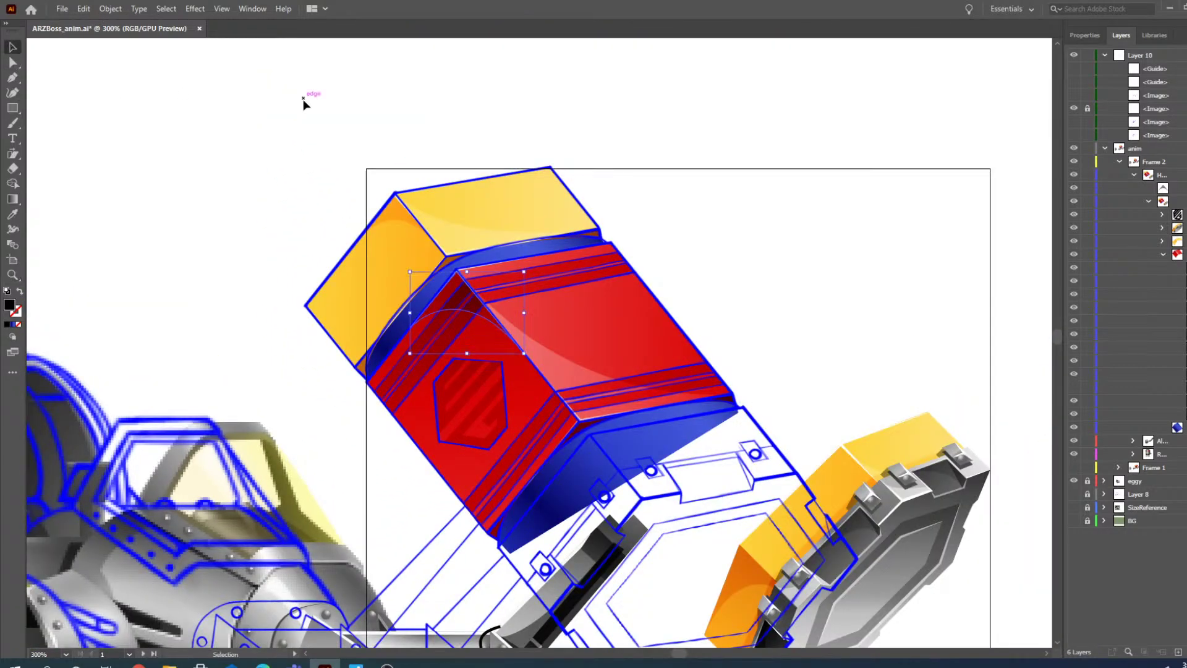
- Move the middle yellow face of the separate yellow-and-grey part onto the sketched end cap below the blue section
scroll(491, 278, "down", 5)
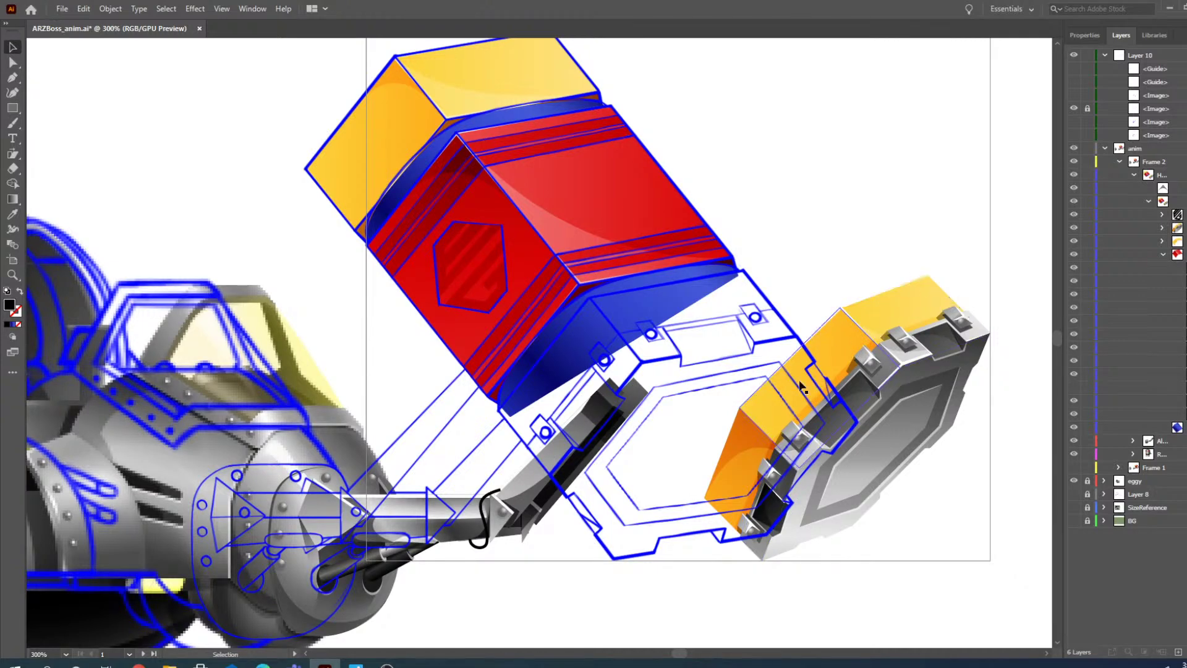
left_click(12, 275)
left_click(847, 351)
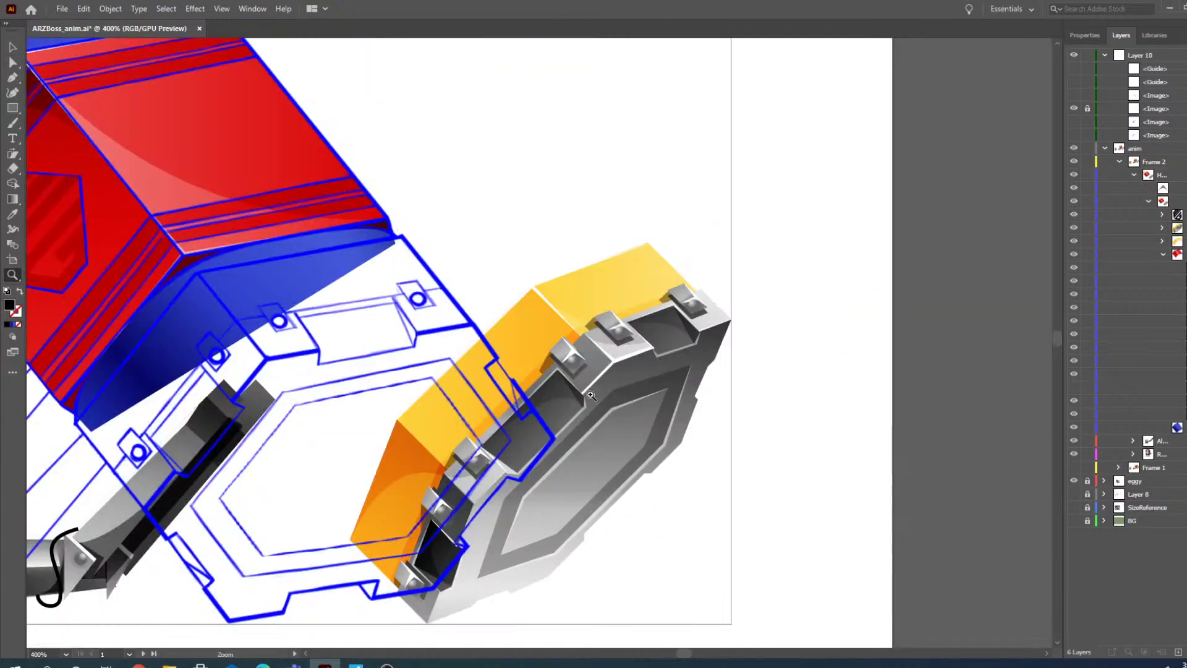
left_click(9, 50)
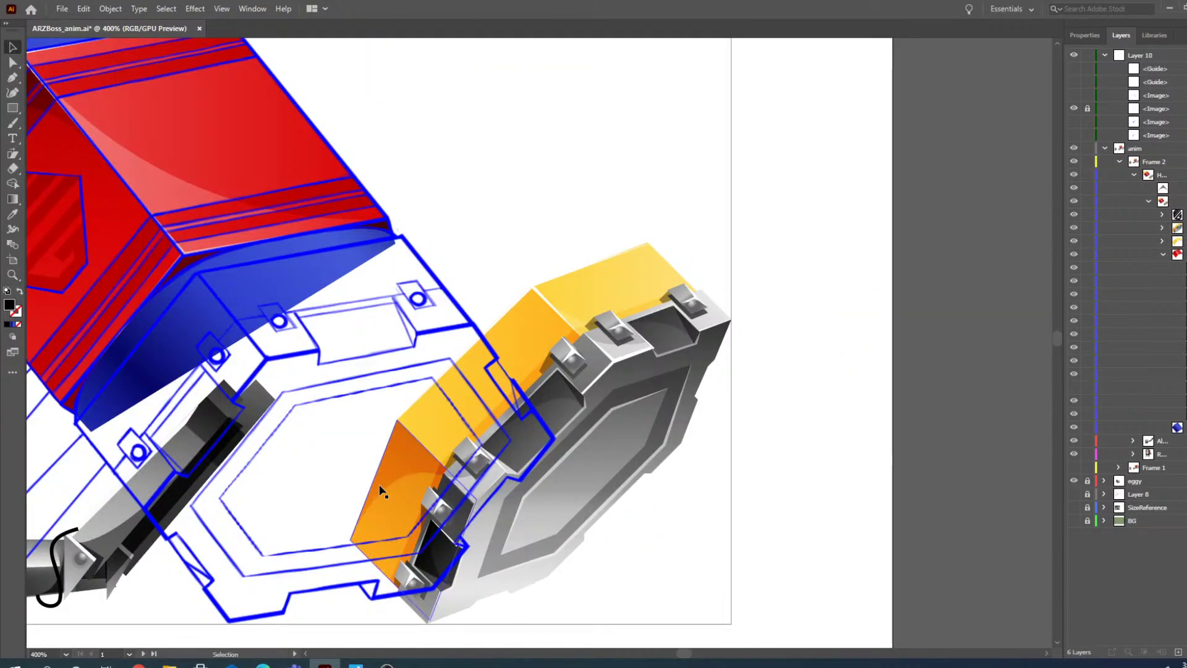
left_click(510, 351)
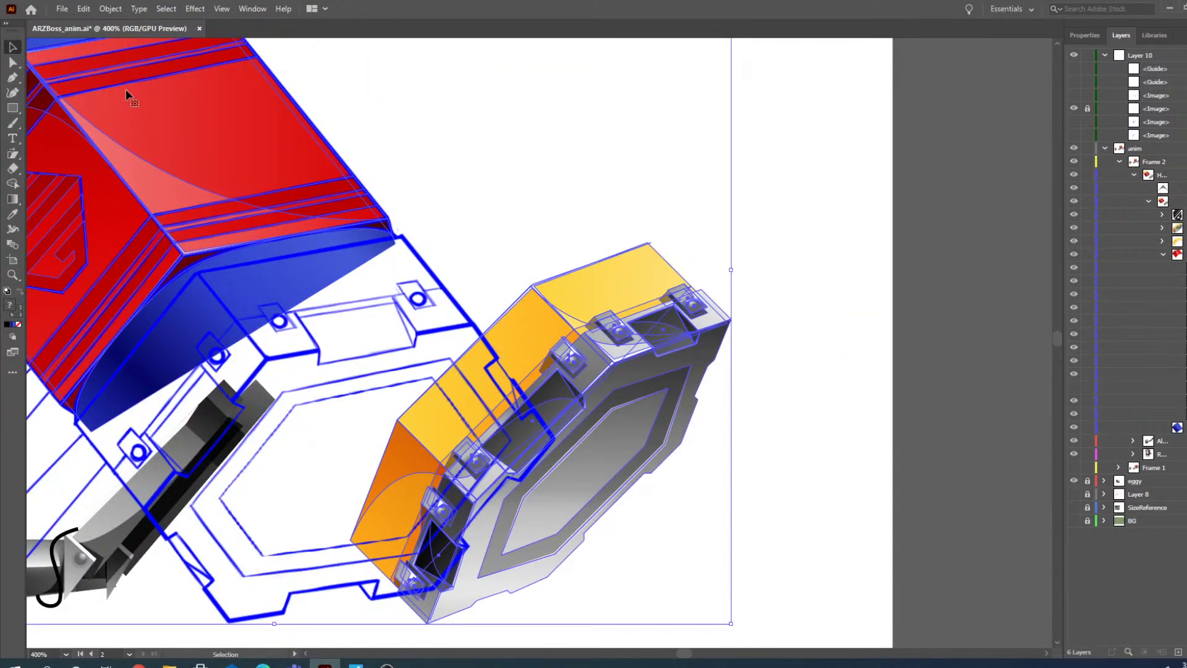
left_click(13, 62)
left_click(499, 357)
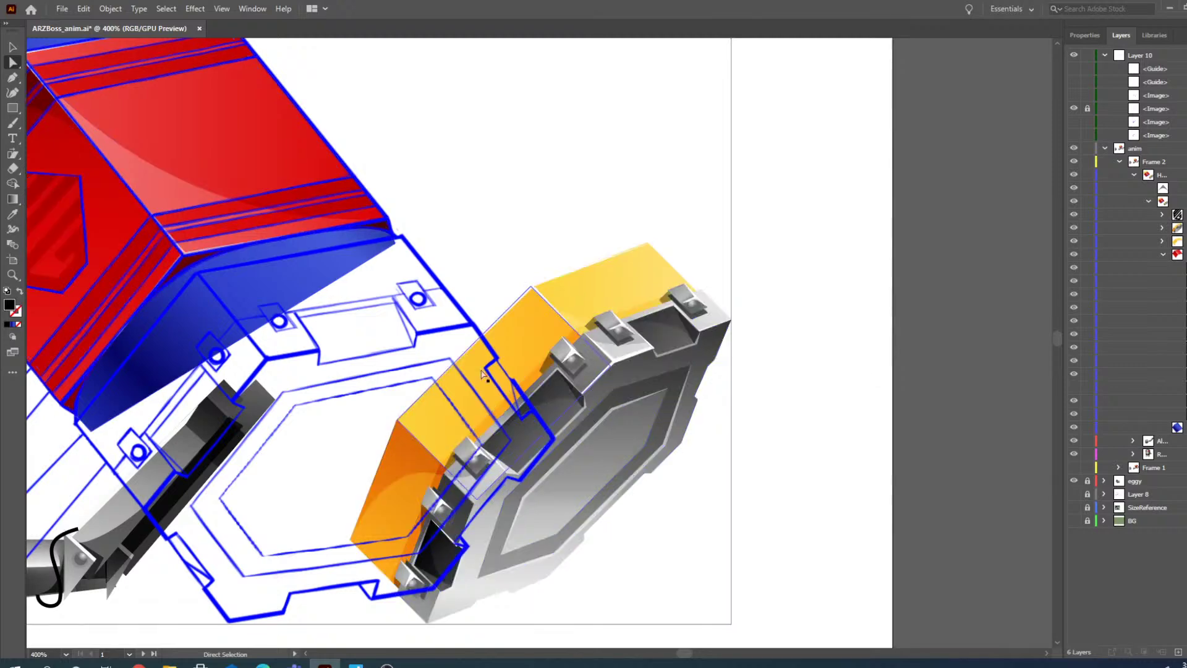
left_click_drag(514, 366, 246, 351)
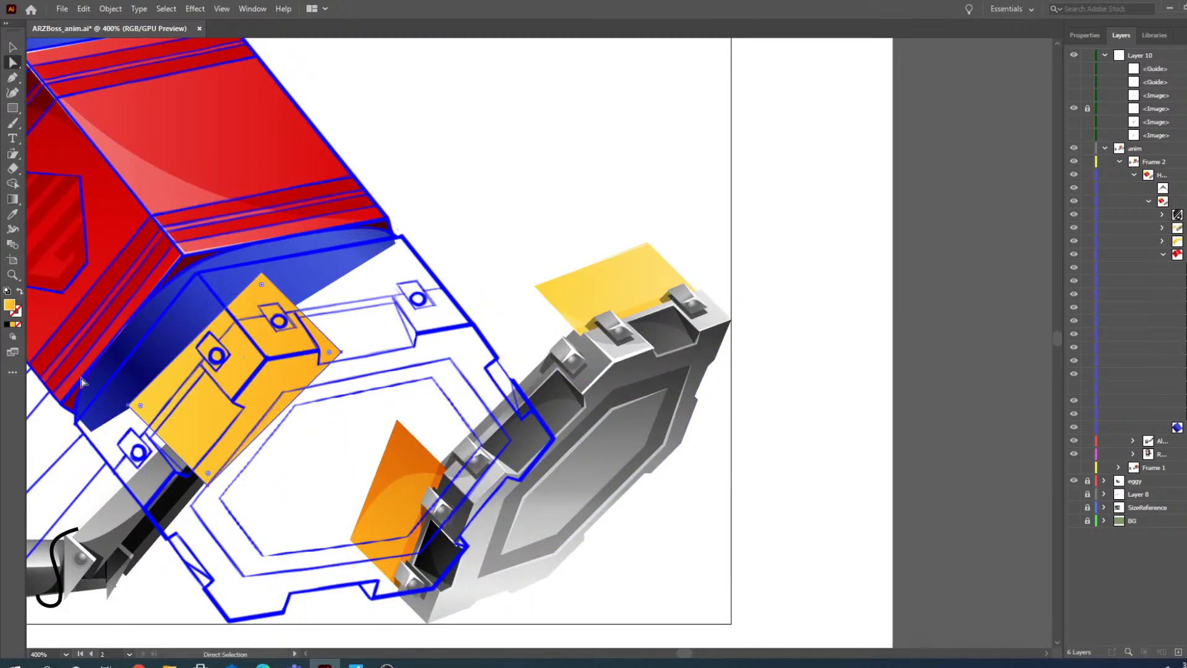
- Fit the moved yellow face to the end cap's sketched side band by placing its four corner anchors on the sketch corners
left_click(12, 274)
left_click(191, 412)
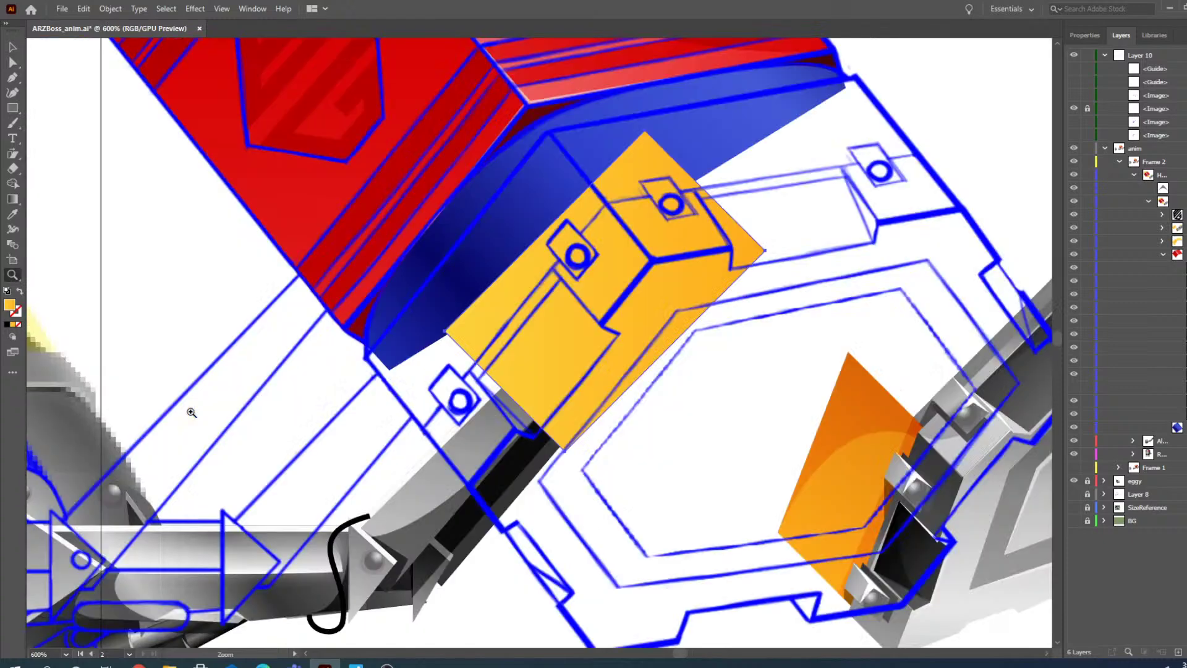
left_click(618, 334)
left_click(13, 61)
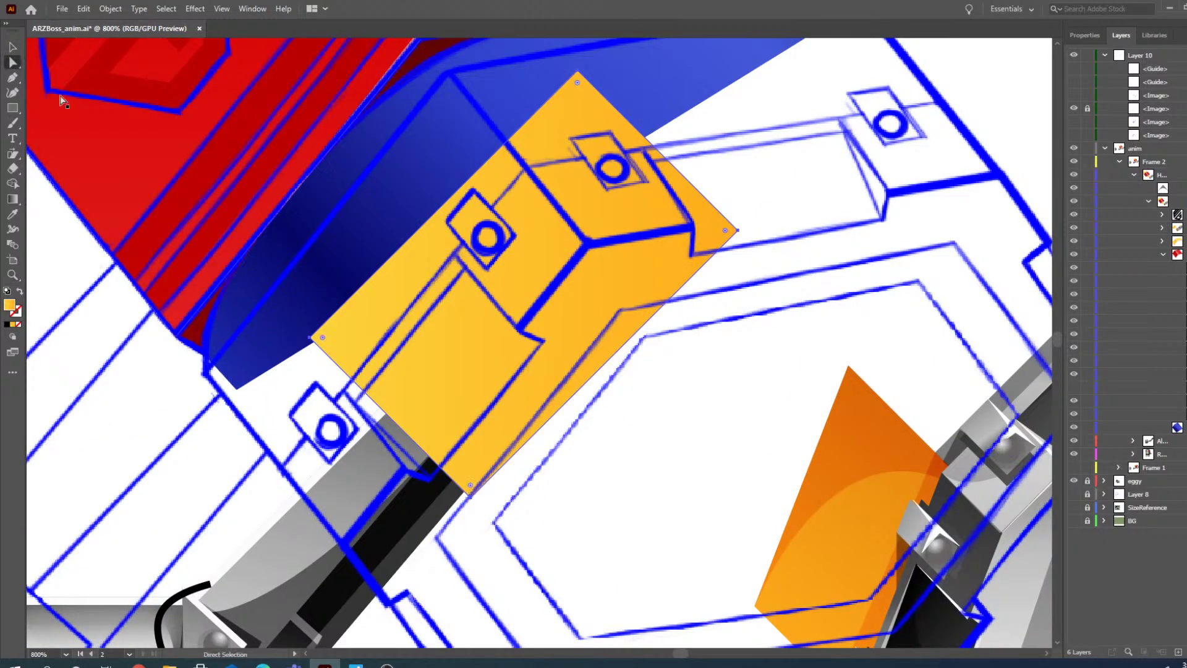
left_click_drag(311, 338, 204, 375)
left_click_drag(577, 72, 447, 74)
left_click_drag(738, 230, 527, 168)
left_click_drag(470, 495, 281, 456)
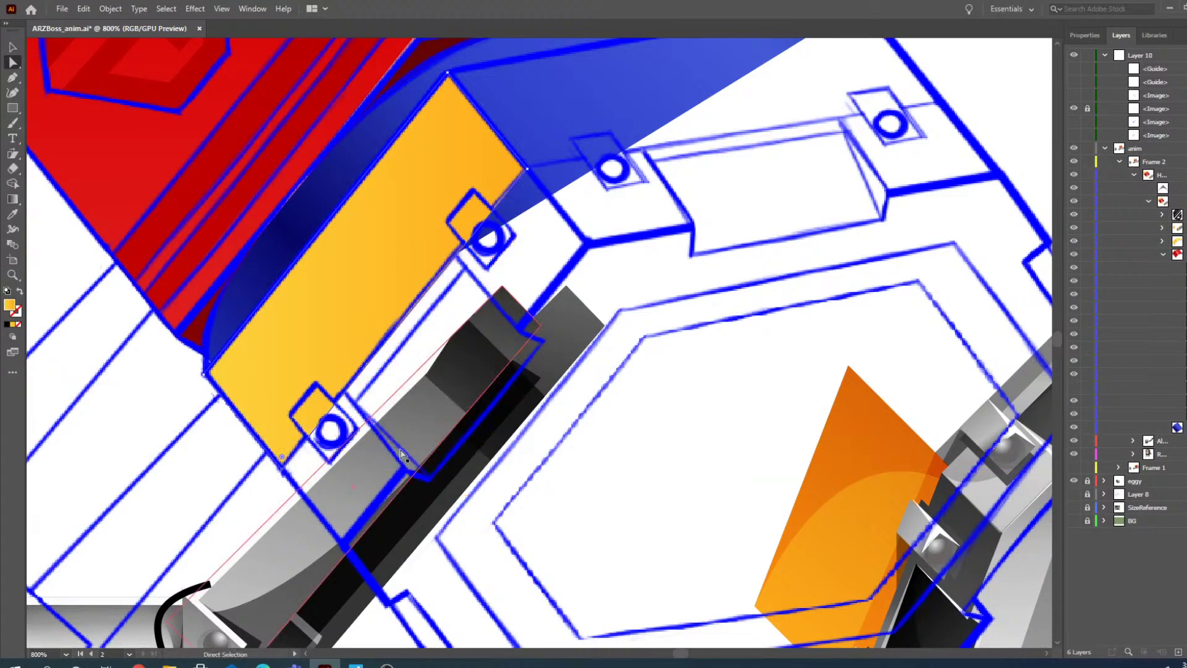
- Move the thin white edge highlight from the separate grey part onto the end cap's peak corner, above the orange-yellow side face
left_click(855, 485)
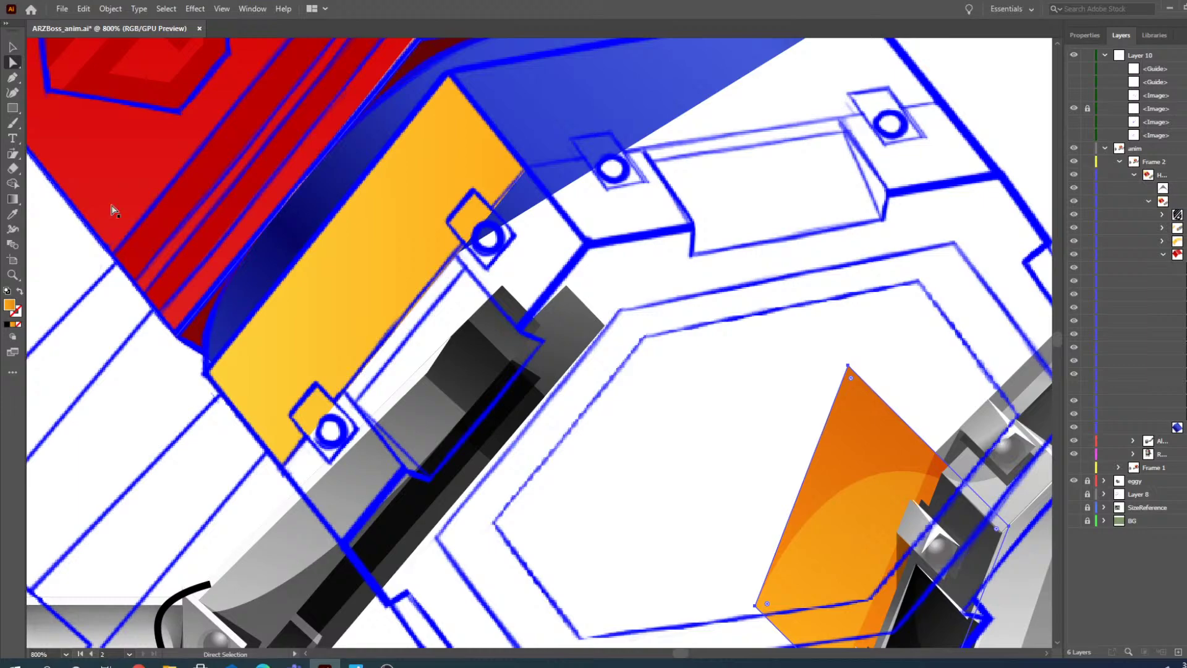
left_click(13, 275)
left_click(649, 362, "alt")
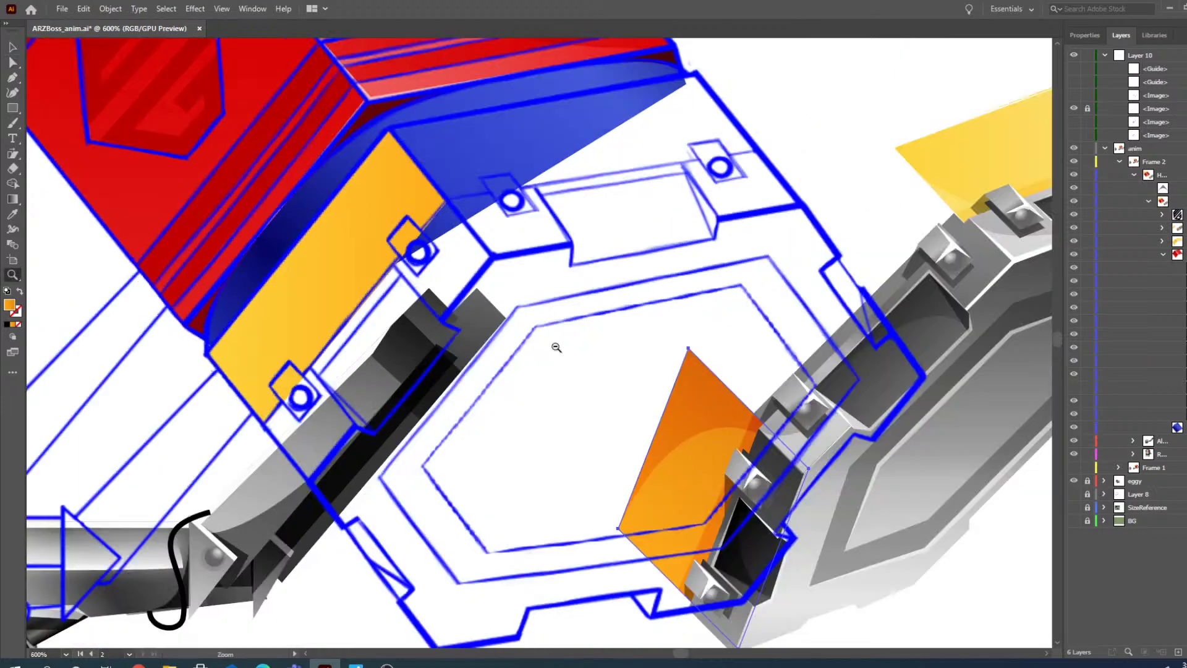
left_click(913, 325, "alt")
left_click(628, 255)
left_click(397, 348, "alt")
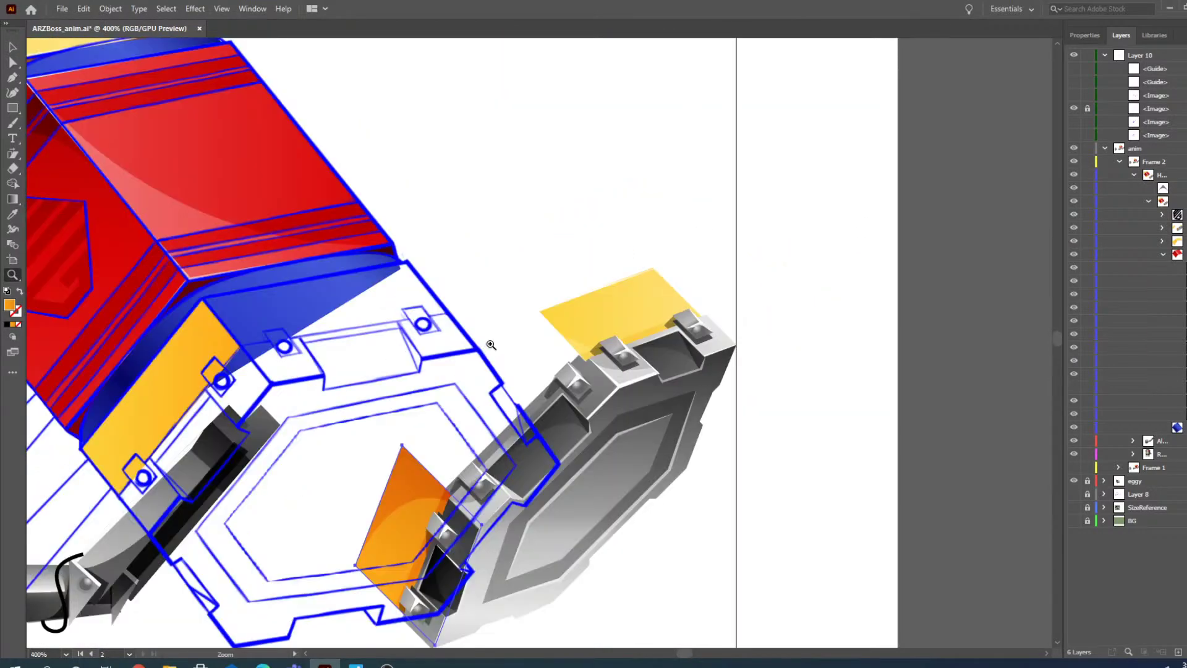
left_click(491, 344)
key("v")
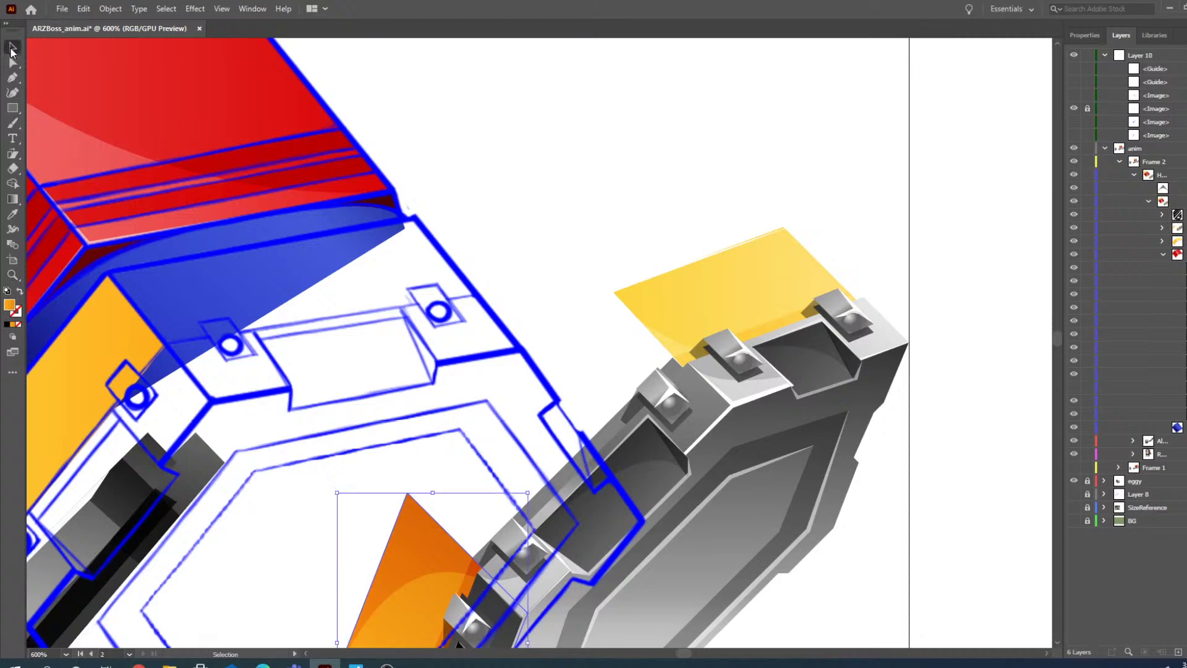
left_click(714, 325)
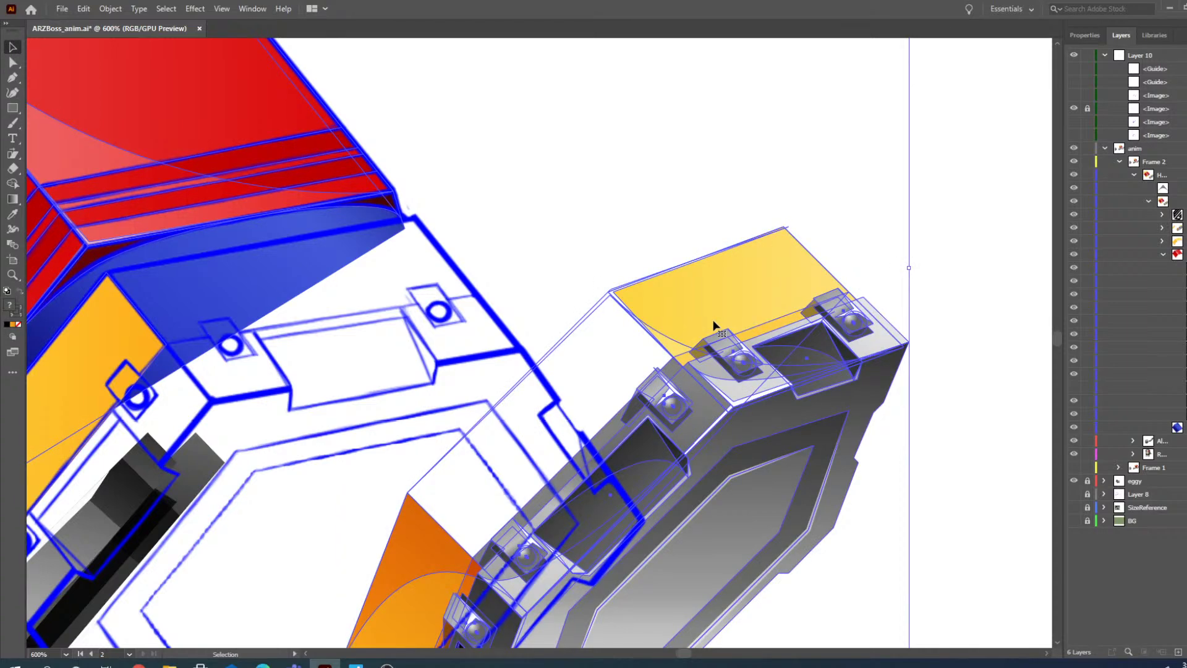
left_click(11, 62)
left_click(690, 297)
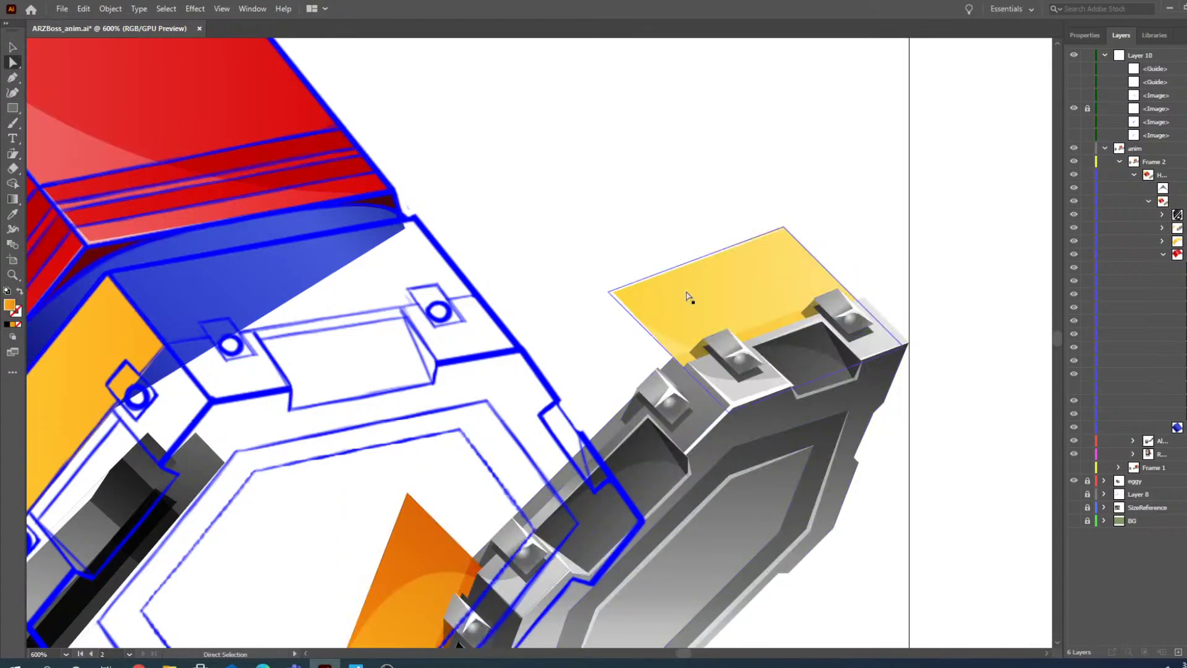
left_click_drag(609, 291, 115, 284)
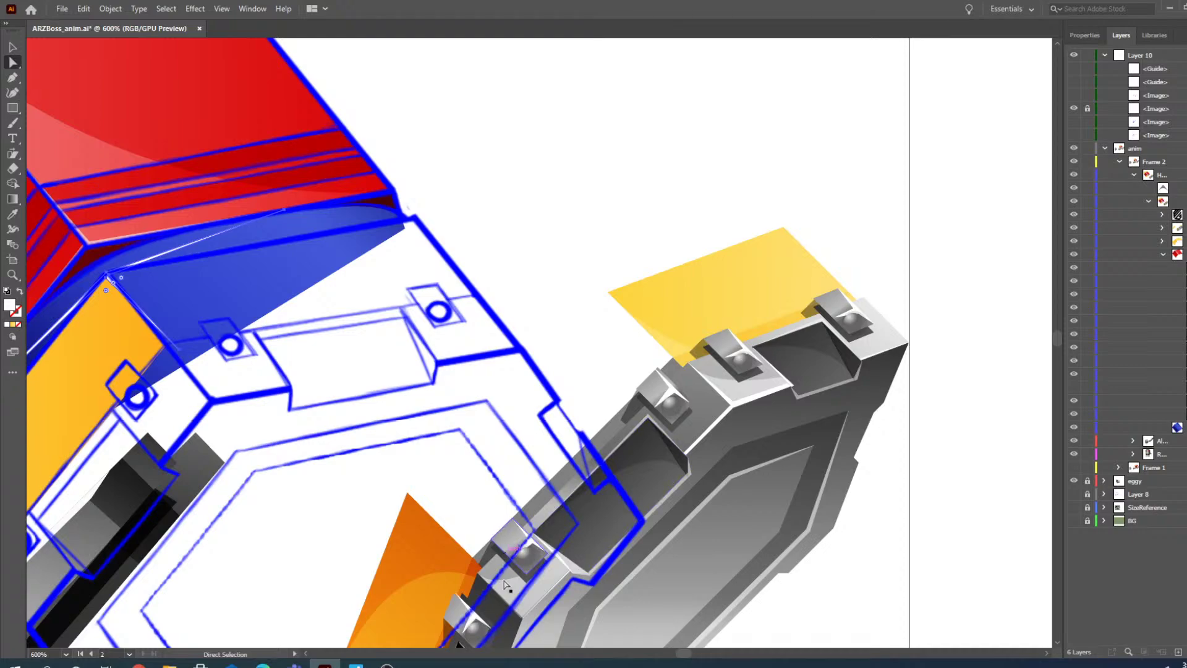
- Place the white highlight's lower outer anchor on the outer corner of the orange-yellow side face, along the blue section's edge
left_click_drag(687, 653, 685, 652)
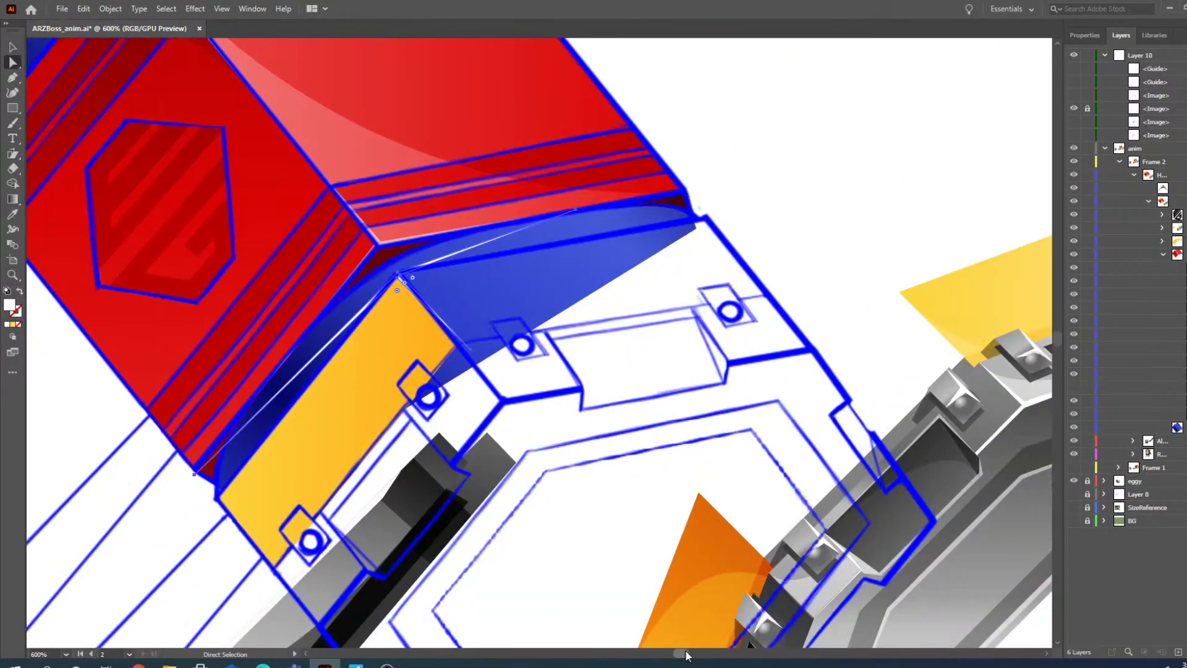
left_click(12, 273)
left_click(403, 337)
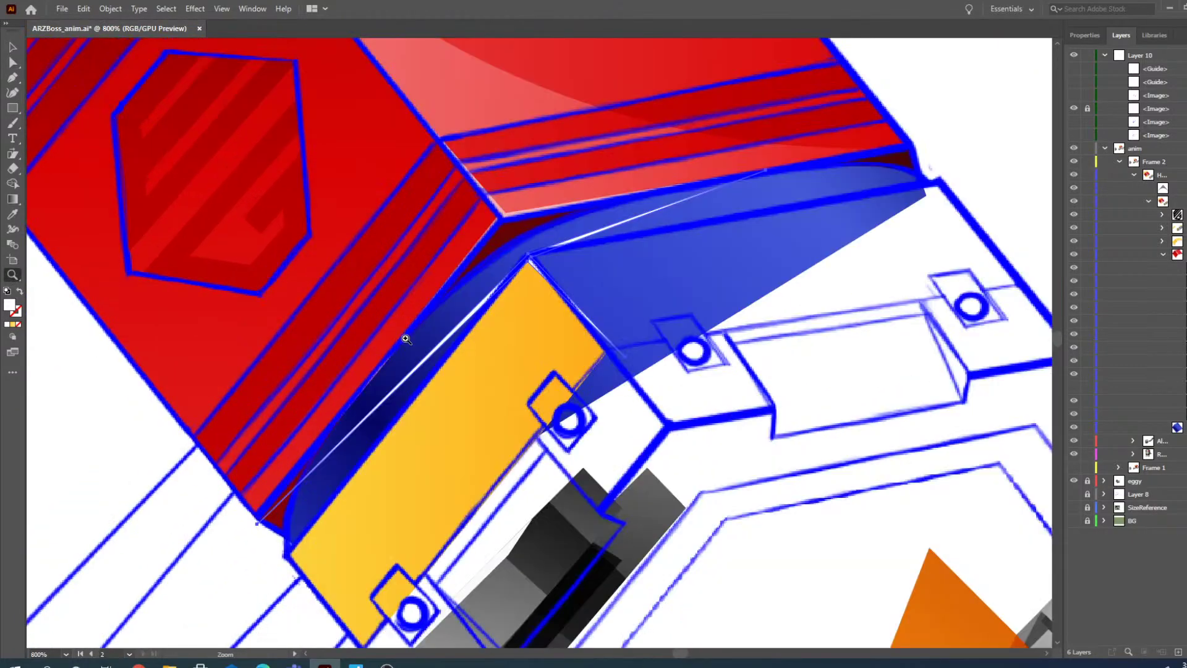
left_click(555, 369)
scroll(414, 386, "down", 3)
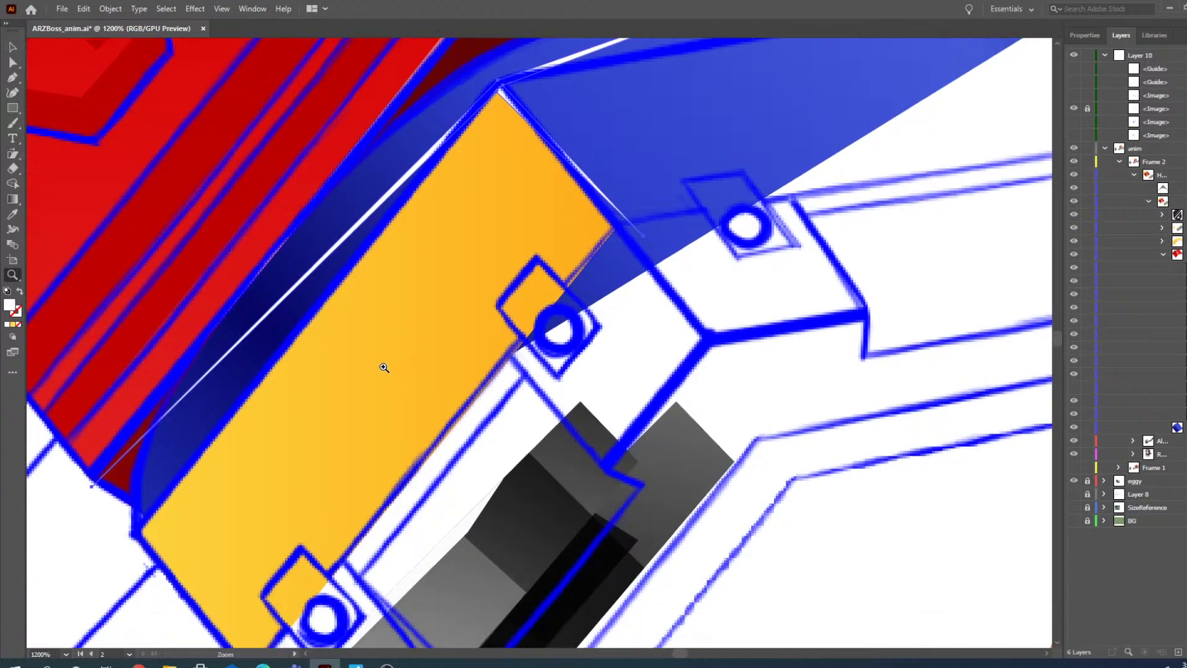
left_click(12, 62)
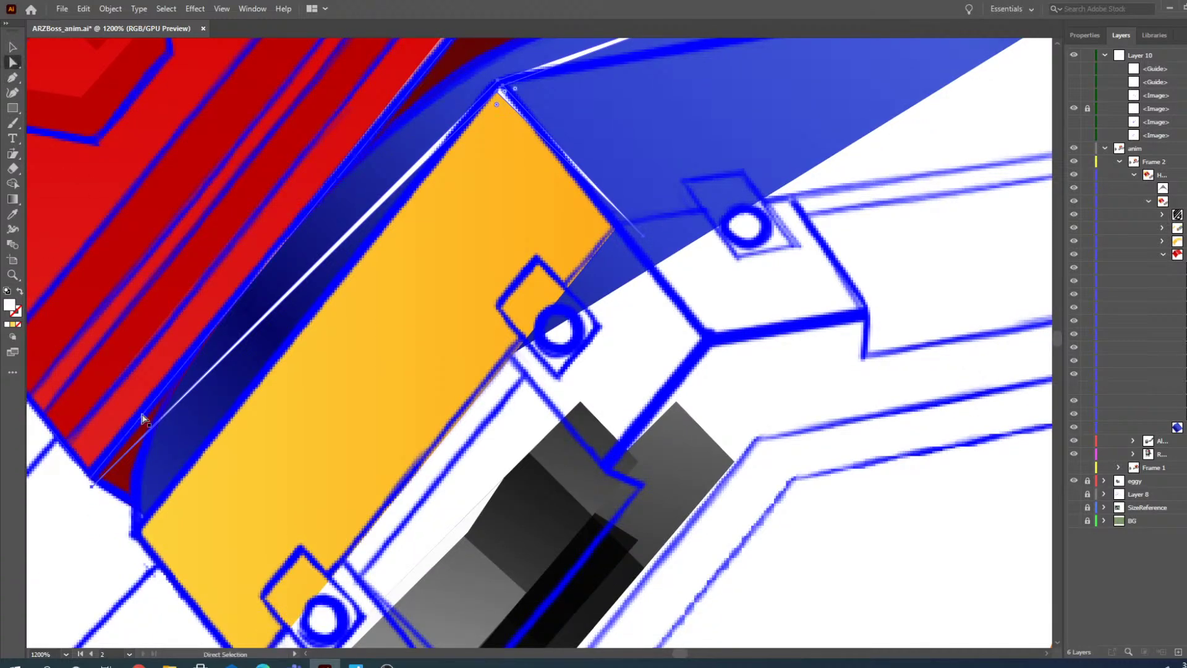
left_click_drag(93, 490, 132, 535)
- Place the white highlight's far anchor on the end cap's opposite corner and its short branch on the lower end of the fold
scroll(493, 265, "up", 2)
scroll(495, 264, "up", 4)
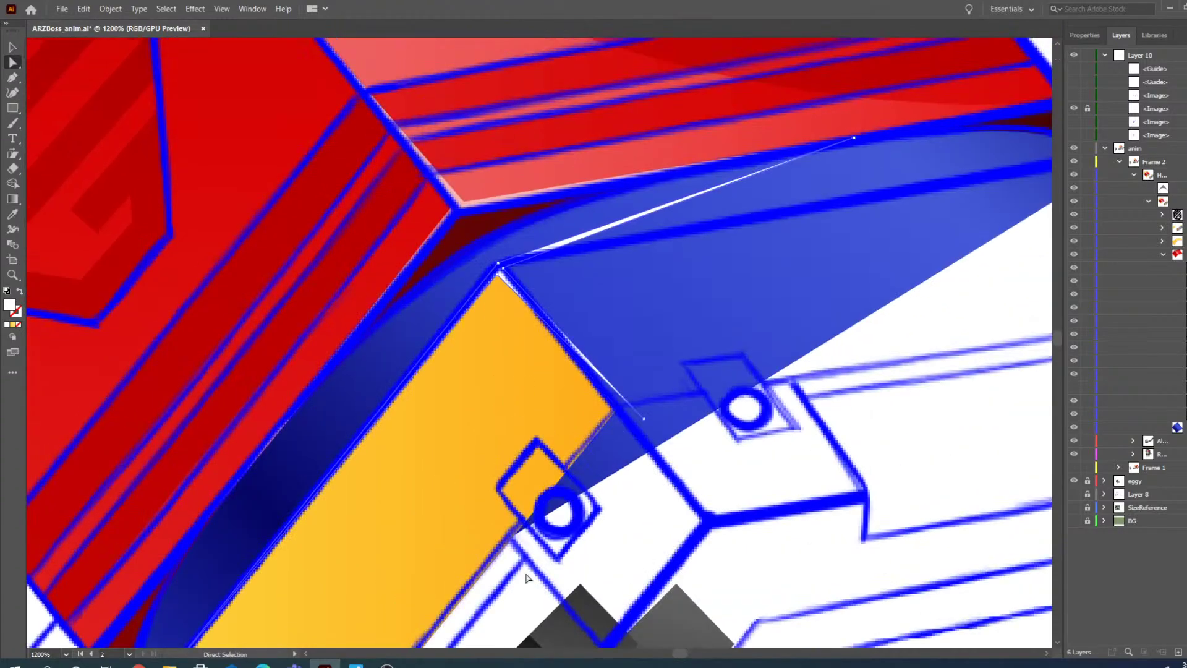
left_click_drag(679, 653, 680, 653)
left_click_drag(564, 137, 824, 157)
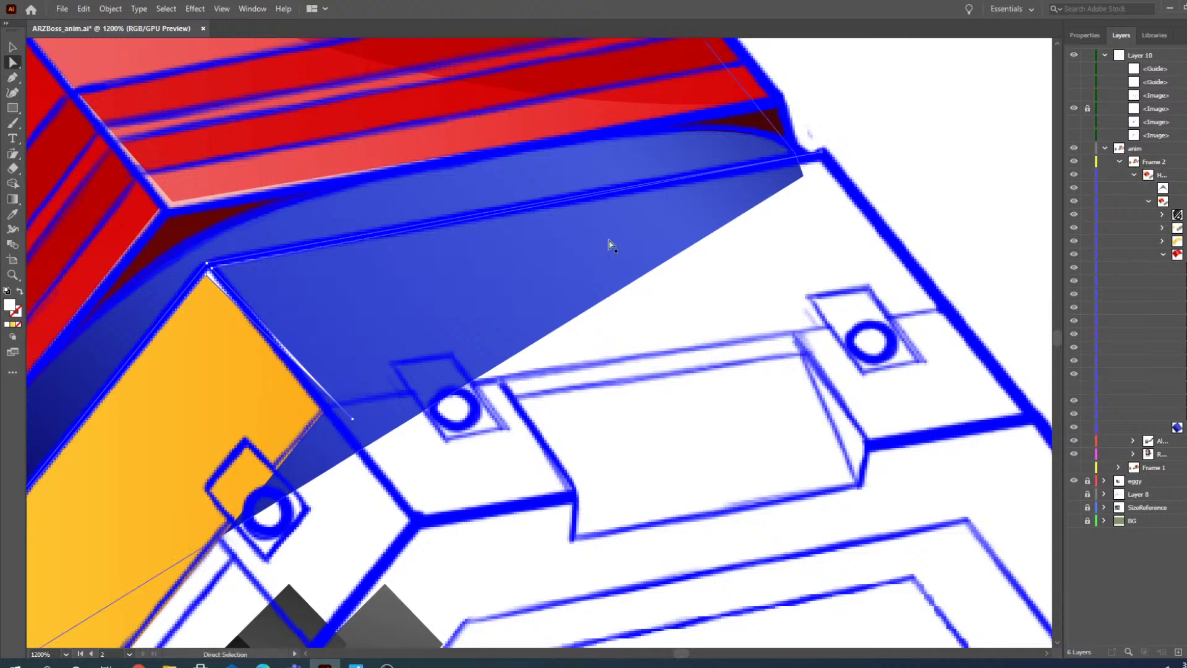
left_click_drag(353, 418, 327, 412)
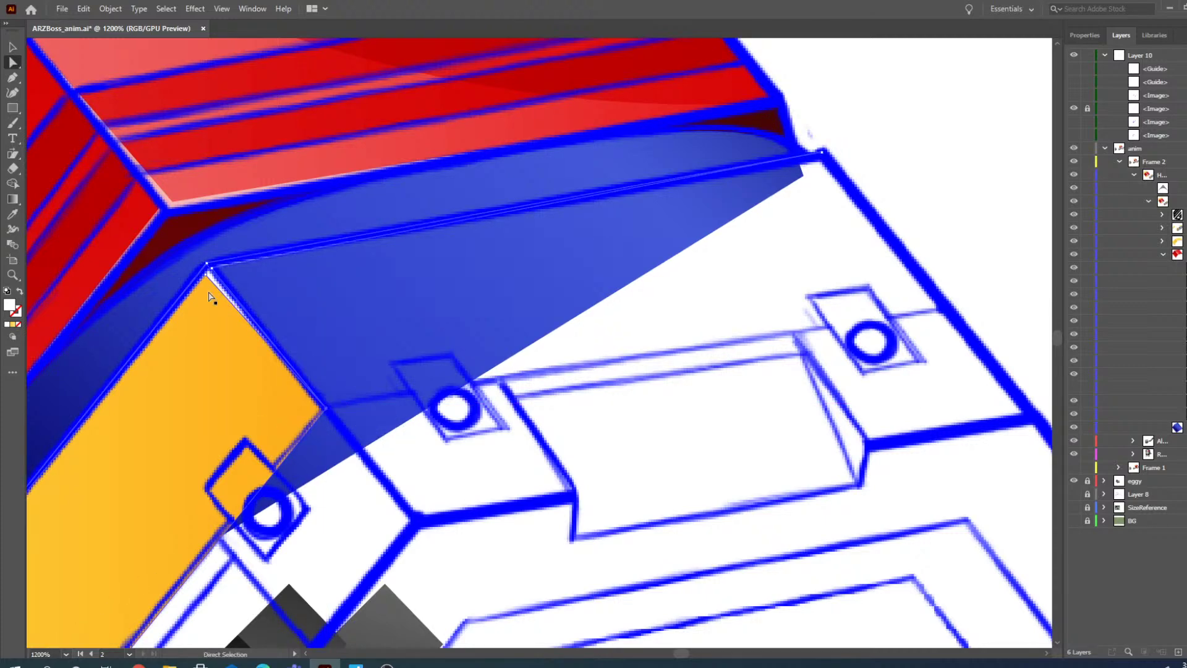
- Fine-tune the white highlight's anchor at the peak corner so its lines follow the sketched edges closely
scroll(206, 286, "up", 2)
key("z")
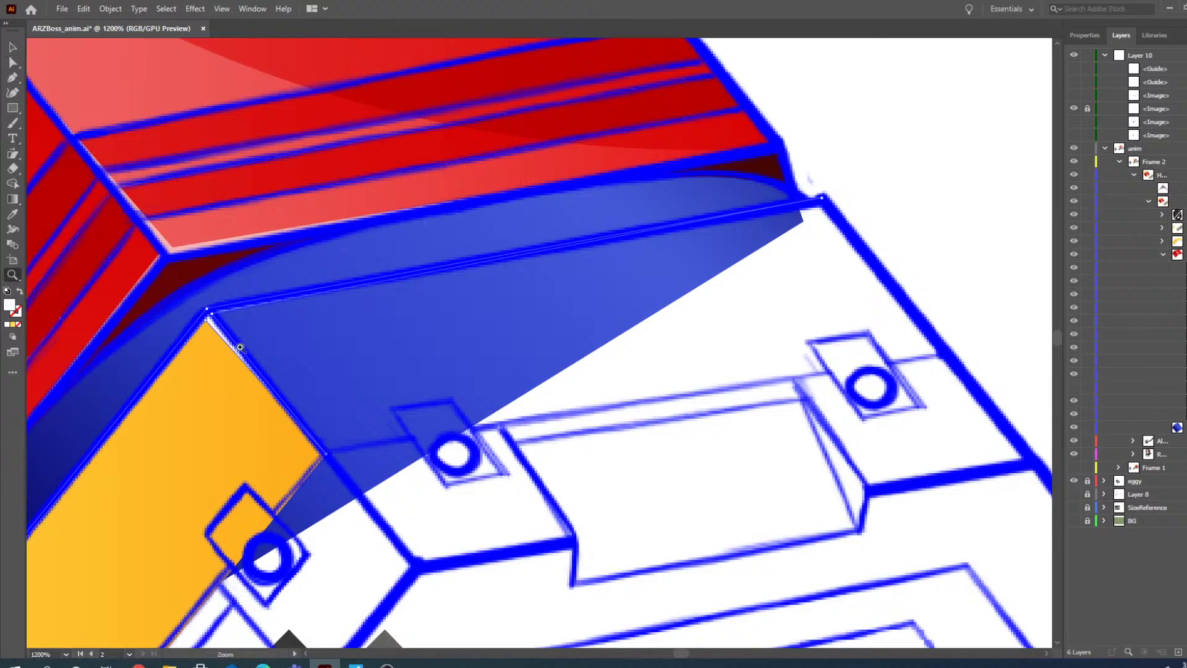
left_click(241, 348)
left_click(517, 333)
left_click(11, 61)
mouse_move(513, 278)
left_mouse_down()
mouse_move(499, 260)
mouse_move(514, 277)
left_mouse_up()
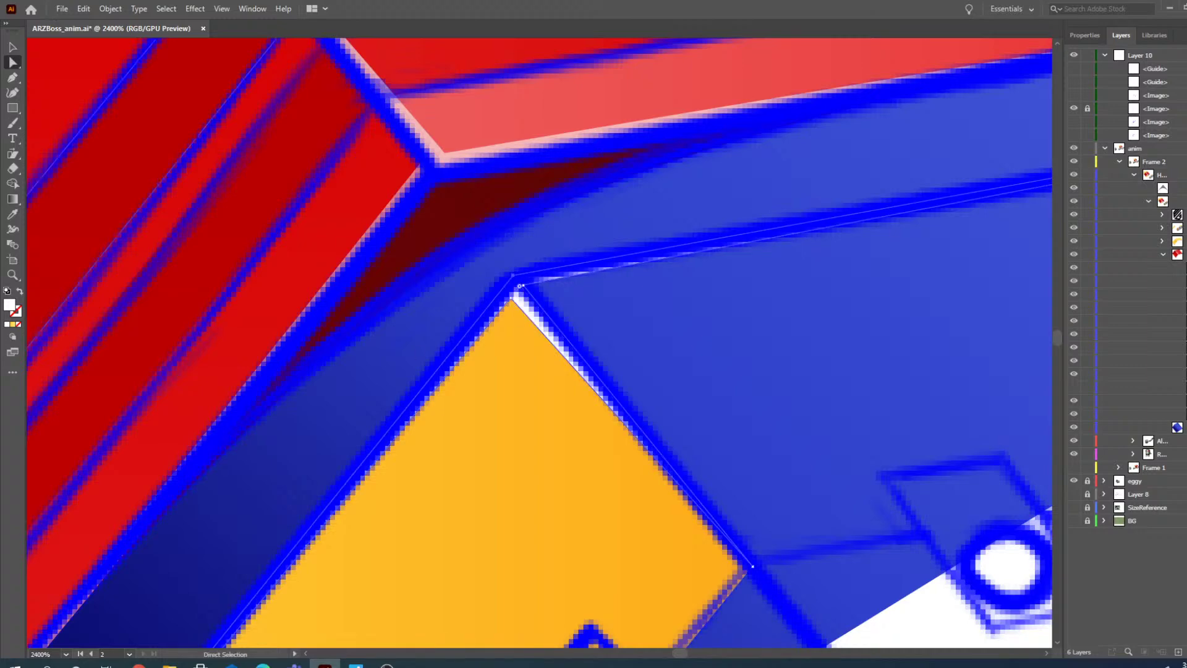
- Move the light yellow face of the separate part onto the end cap's upper band below the blue section
left_click(13, 275)
left_click(439, 313, "alt")
left_click(465, 325, "alt")
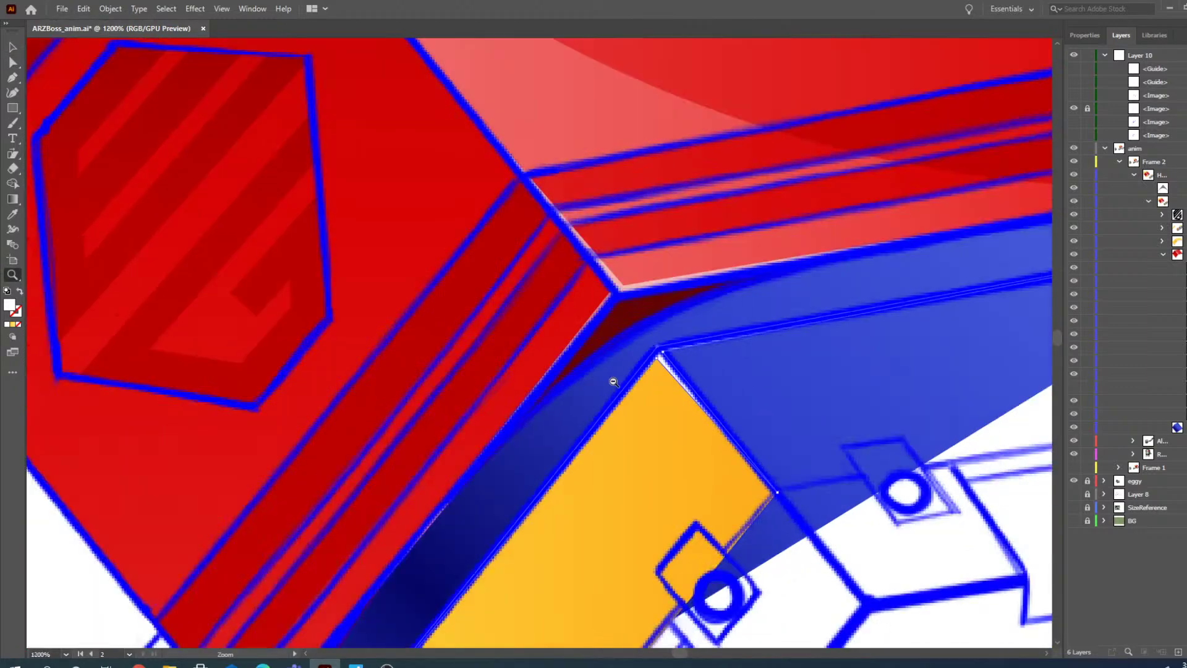
left_click(648, 401, "alt")
left_click(648, 402, "alt")
left_click(628, 333, "alt")
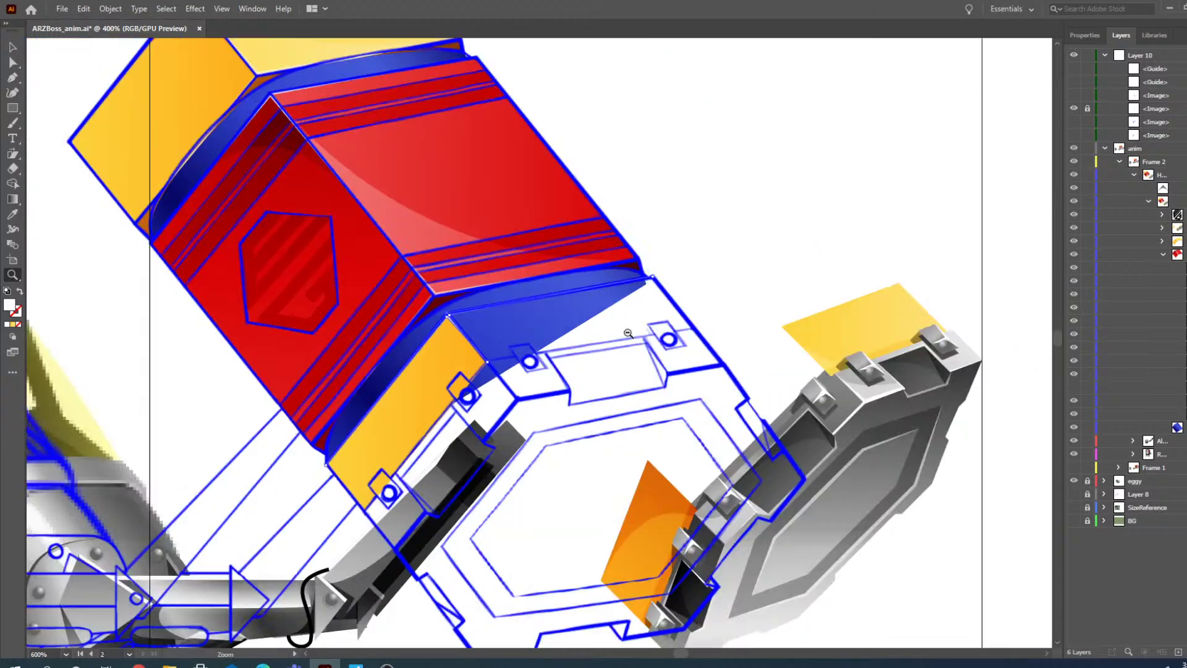
left_click(13, 47)
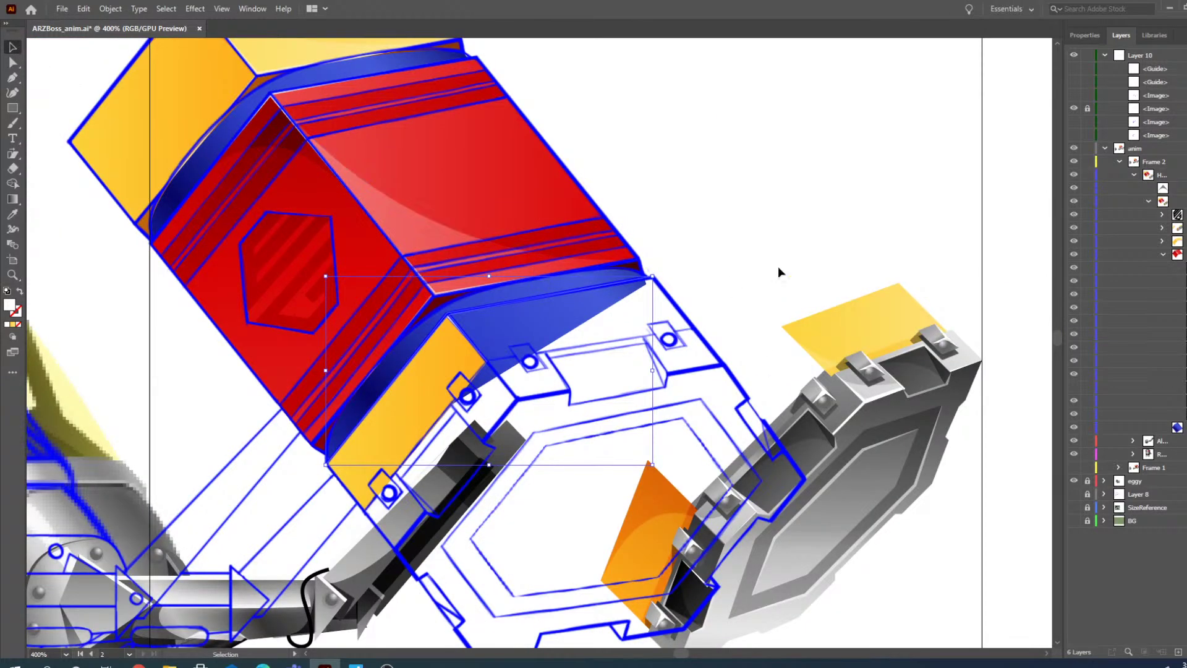
left_click(13, 62)
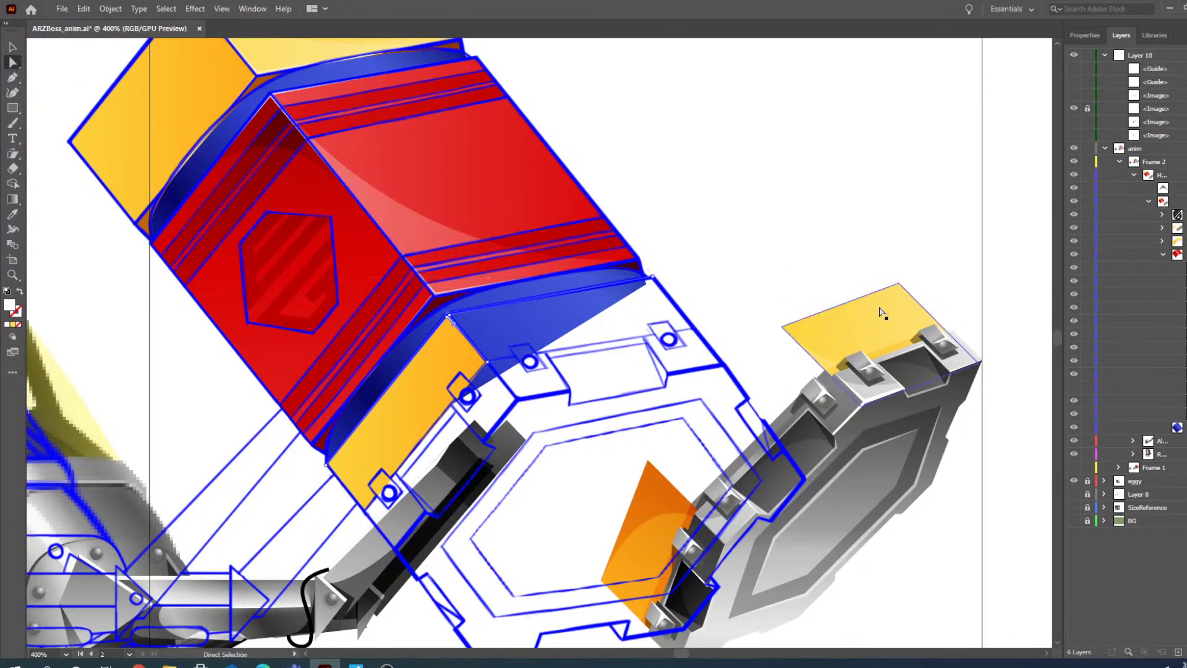
left_click(883, 327)
left_click_drag(875, 328, 569, 337)
- Fit the light yellow face to the upper sketched band by placing its four corner anchors on the sketch corners
left_click(12, 273)
left_click(522, 321)
left_click(608, 349)
left_click(554, 339)
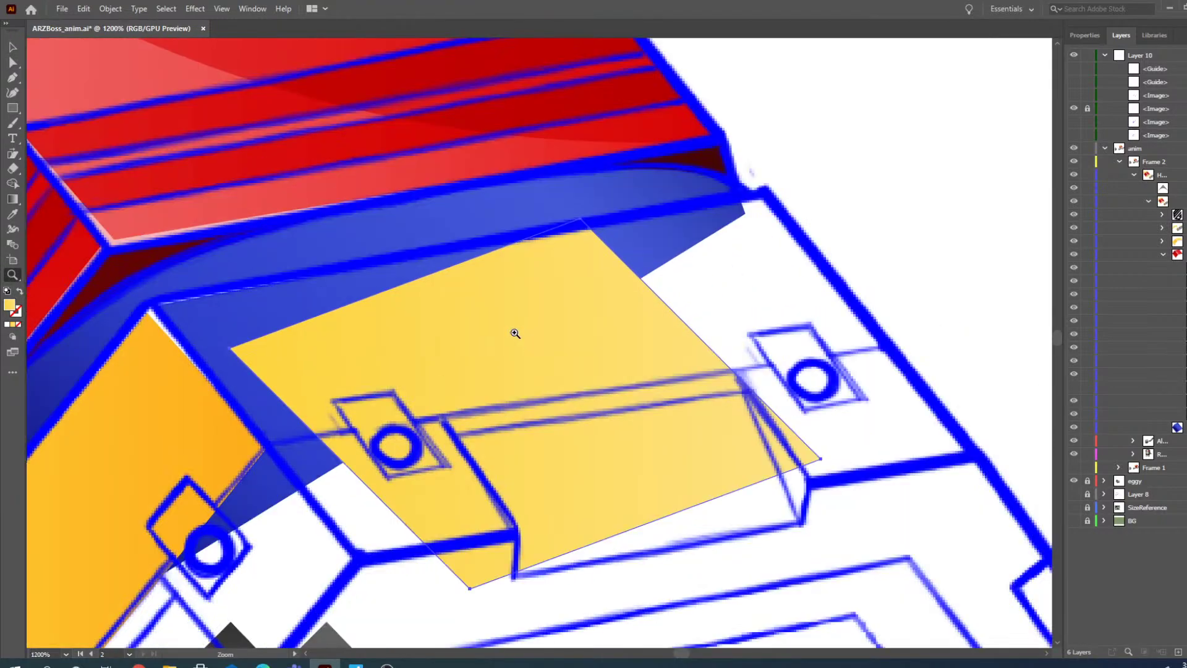
left_click(12, 62)
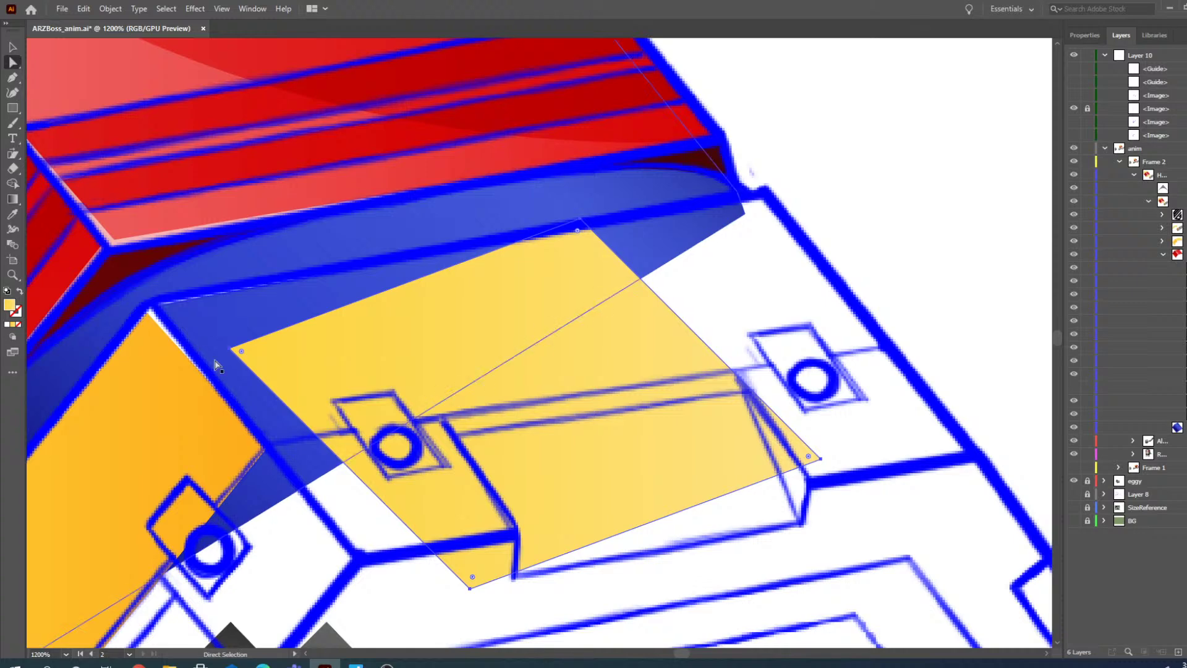
left_click_drag(232, 349, 149, 303)
left_click_drag(471, 589, 273, 434)
left_click_drag(821, 464, 891, 350)
left_click_drag(580, 218, 766, 191)
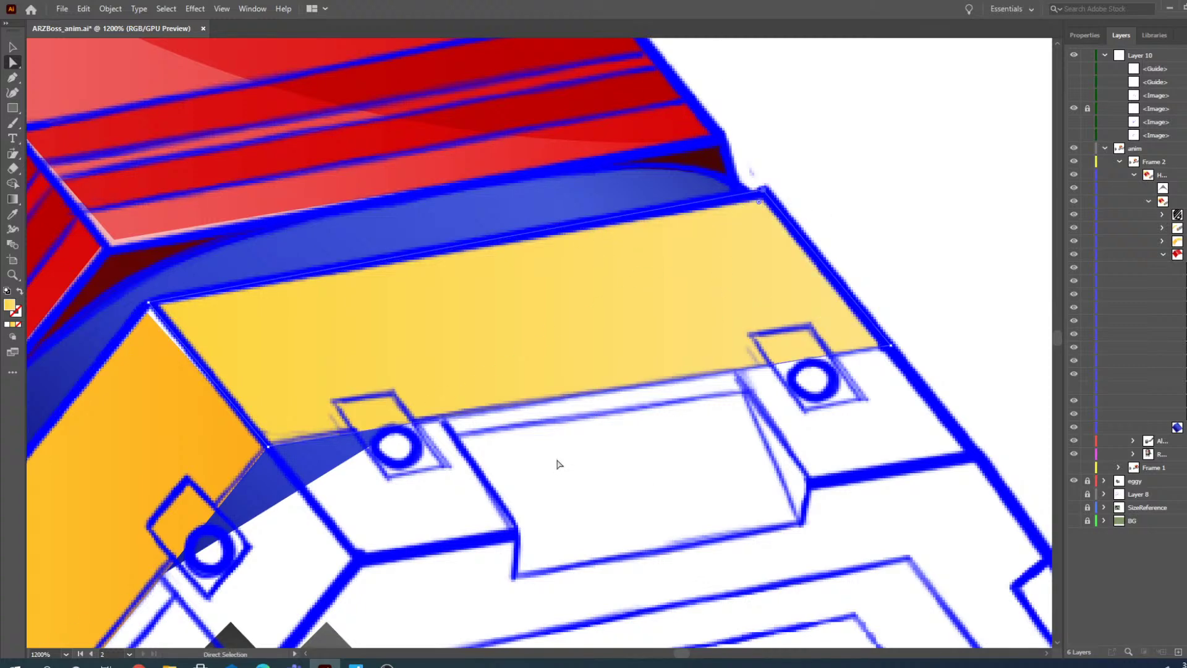
- Move the curved gloss shape from the separate grey part onto the light yellow face of the end cap
key("z")
left_click(422, 280, "alt")
scroll(505, 389, "down", 2)
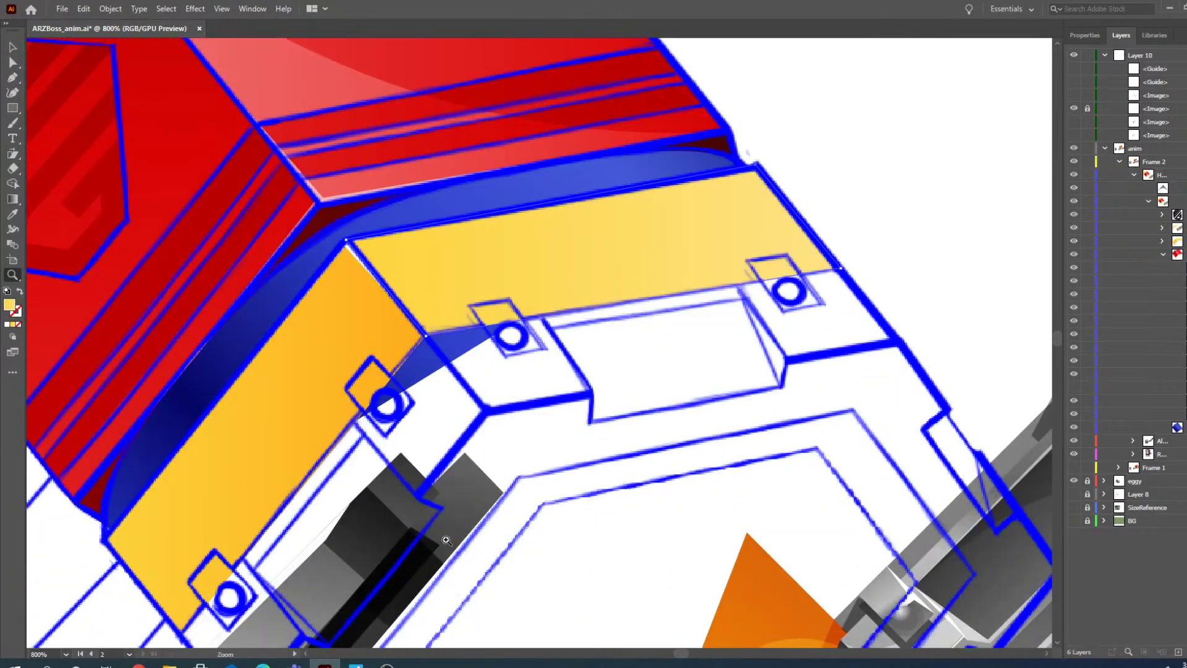
left_click_drag(684, 659, 686, 659)
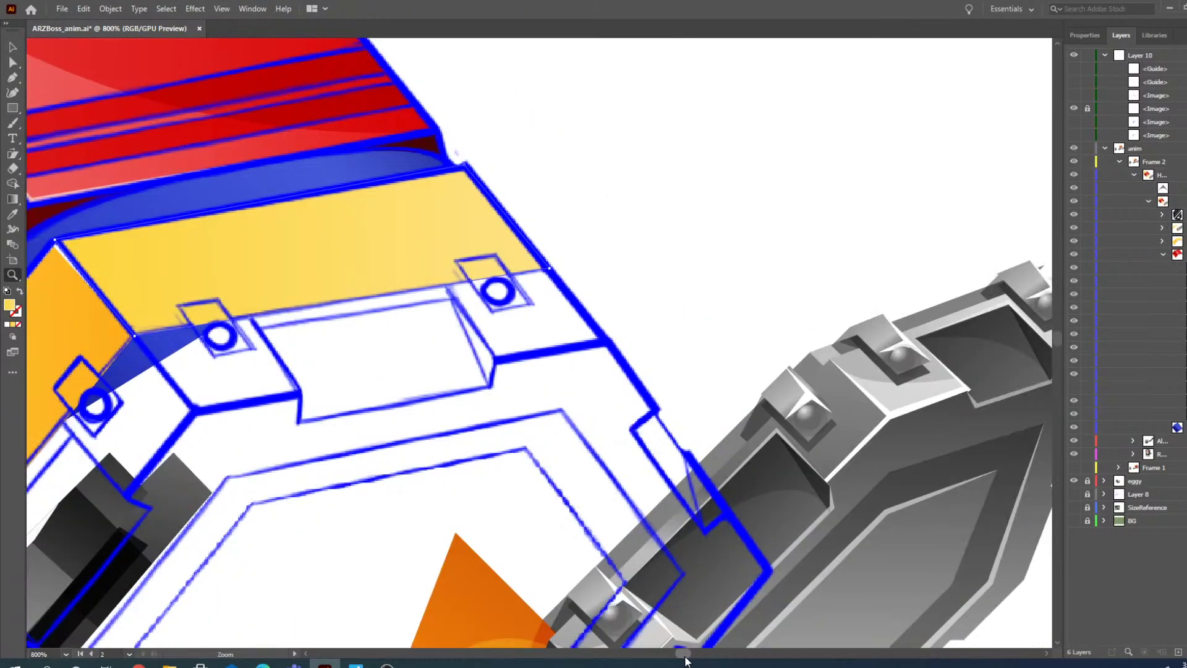
left_click(12, 49)
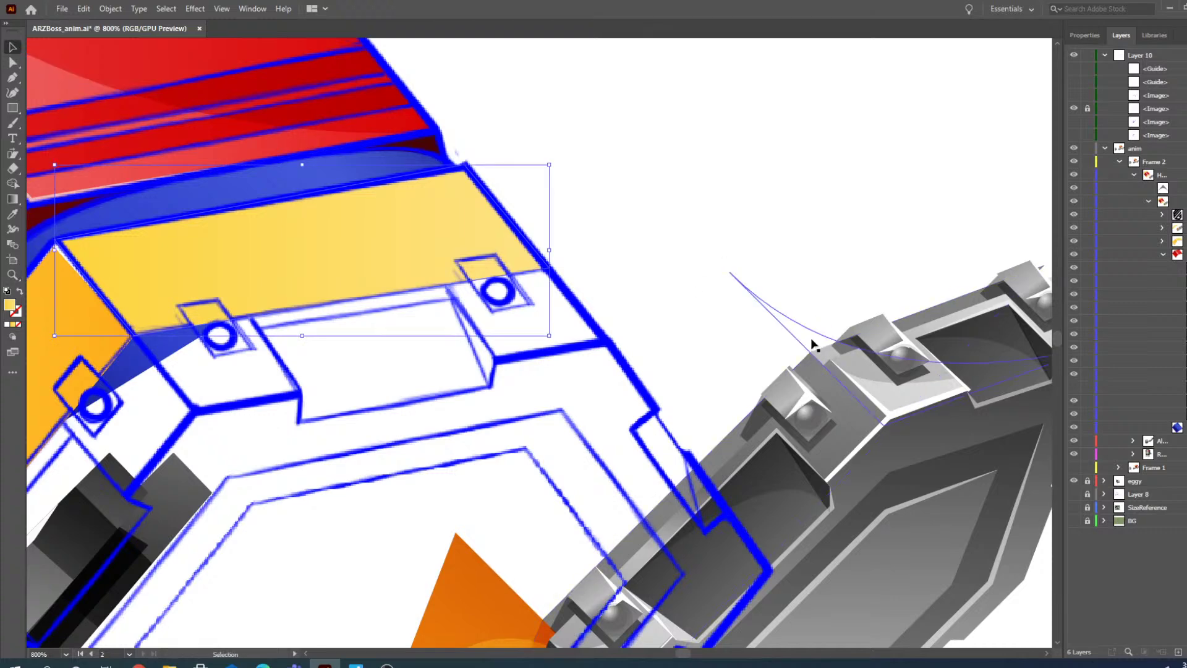
left_click(810, 343)
left_click(13, 62)
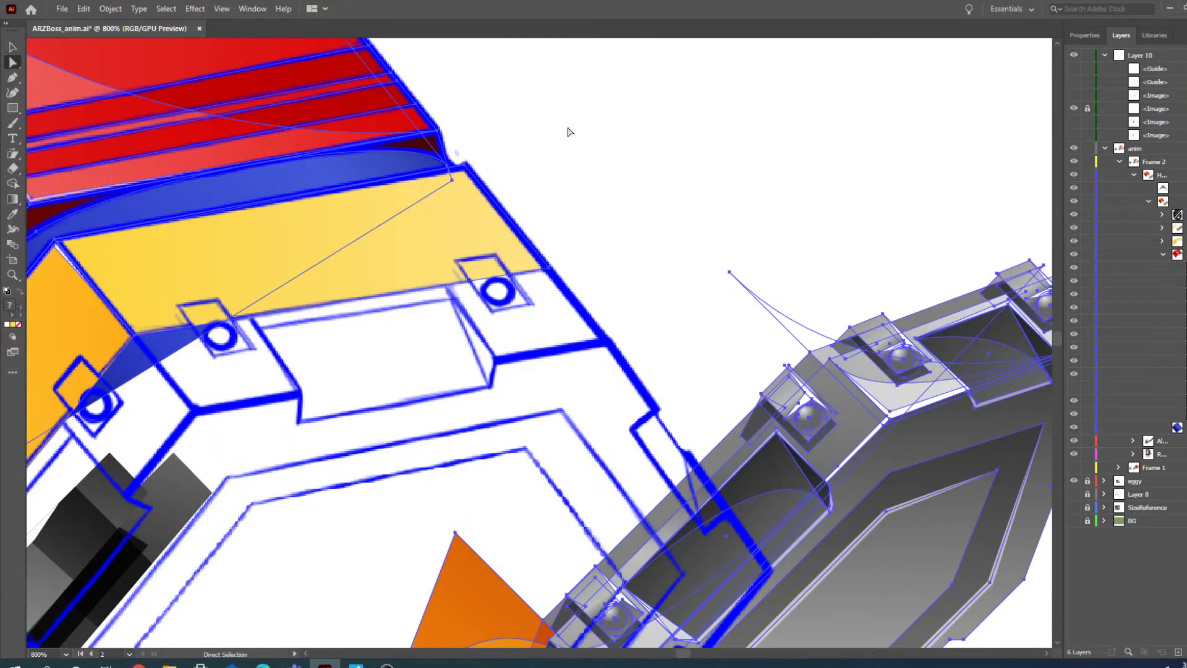
left_click(800, 315)
left_click_drag(811, 345, 177, 301)
- Align the curved gloss with the fold by placing its two near anchors on the light yellow face's lower and upper fold corners
left_click(12, 275)
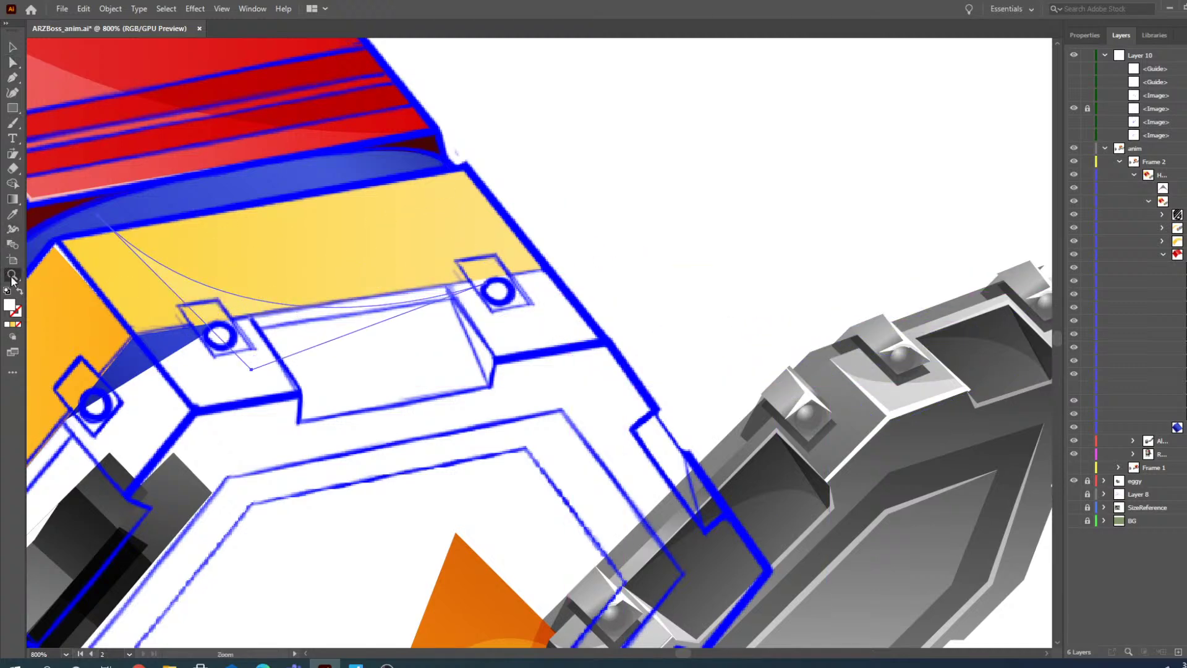
left_click(182, 289)
left_click(13, 63)
left_click(641, 467)
left_click_drag(642, 468, 465, 418)
left_click_drag(411, 237, 345, 277)
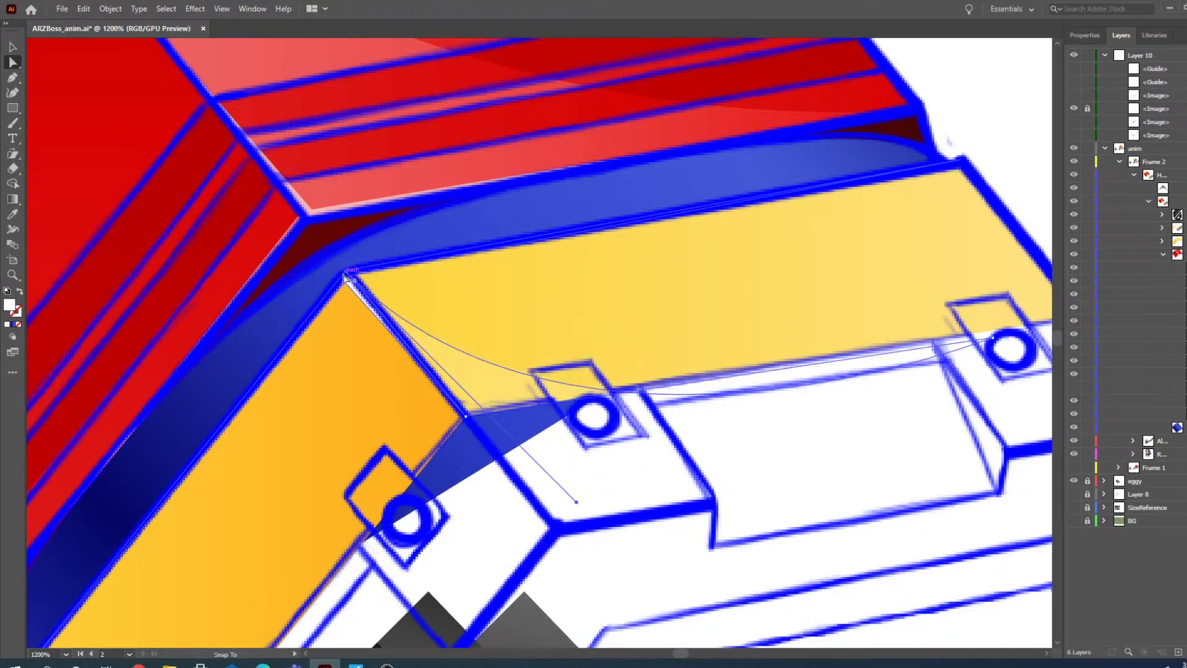
- Extend the gloss's far tip to the light yellow face's outer lower corner and pull in its curve handle for a shallower arc
left_click_drag(684, 654, 685, 654)
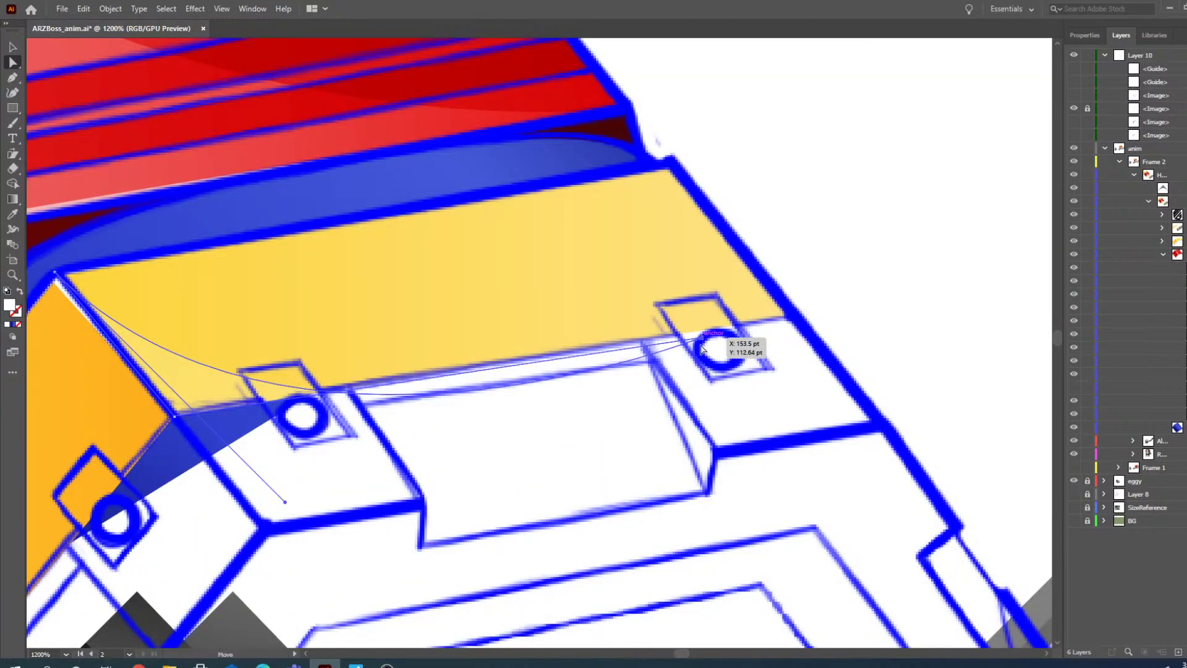
left_click_drag(722, 340, 794, 316)
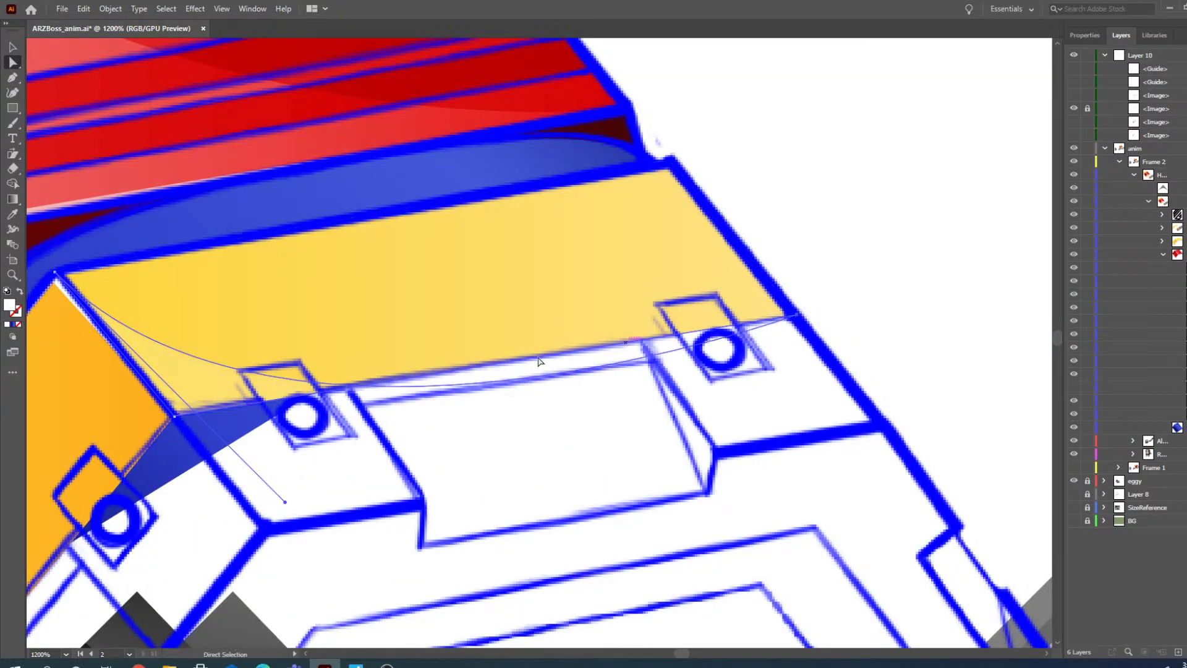
left_click_drag(284, 502, 208, 459)
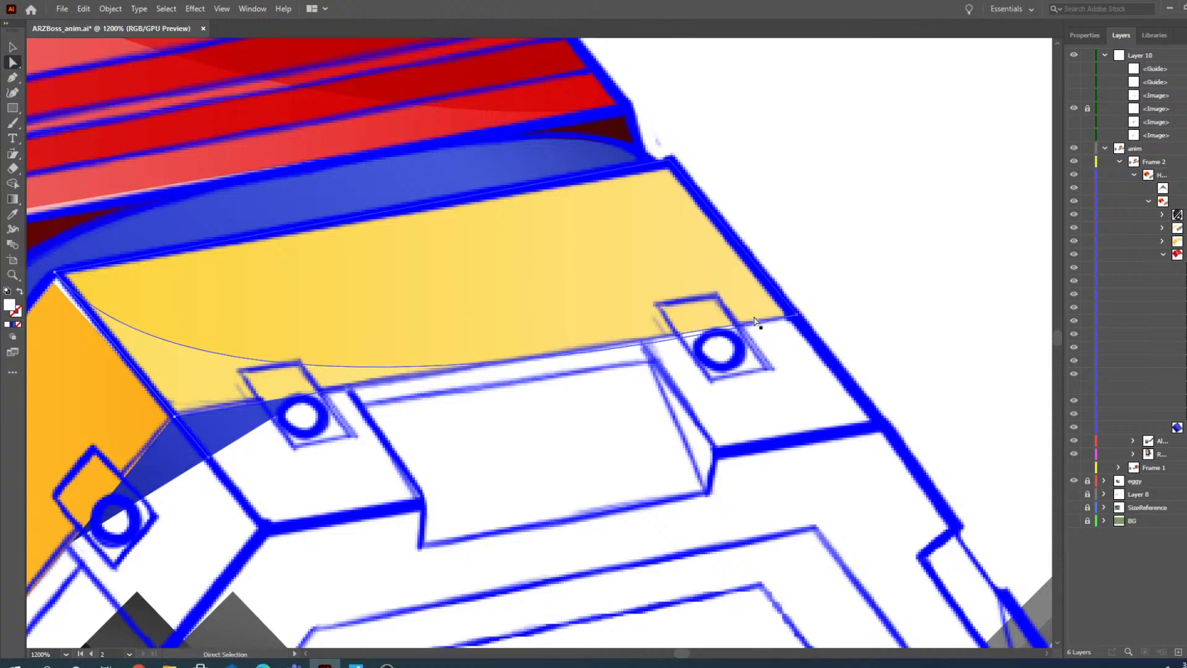
key("z")
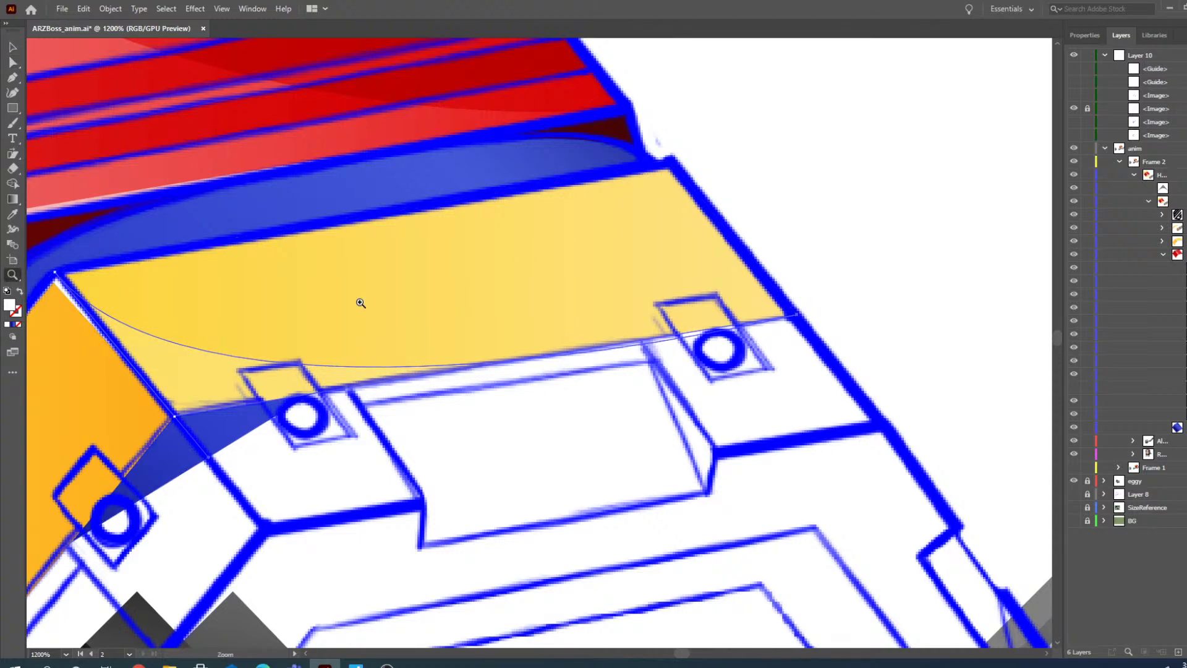
left_click(412, 307, "alt")
left_click(747, 346)
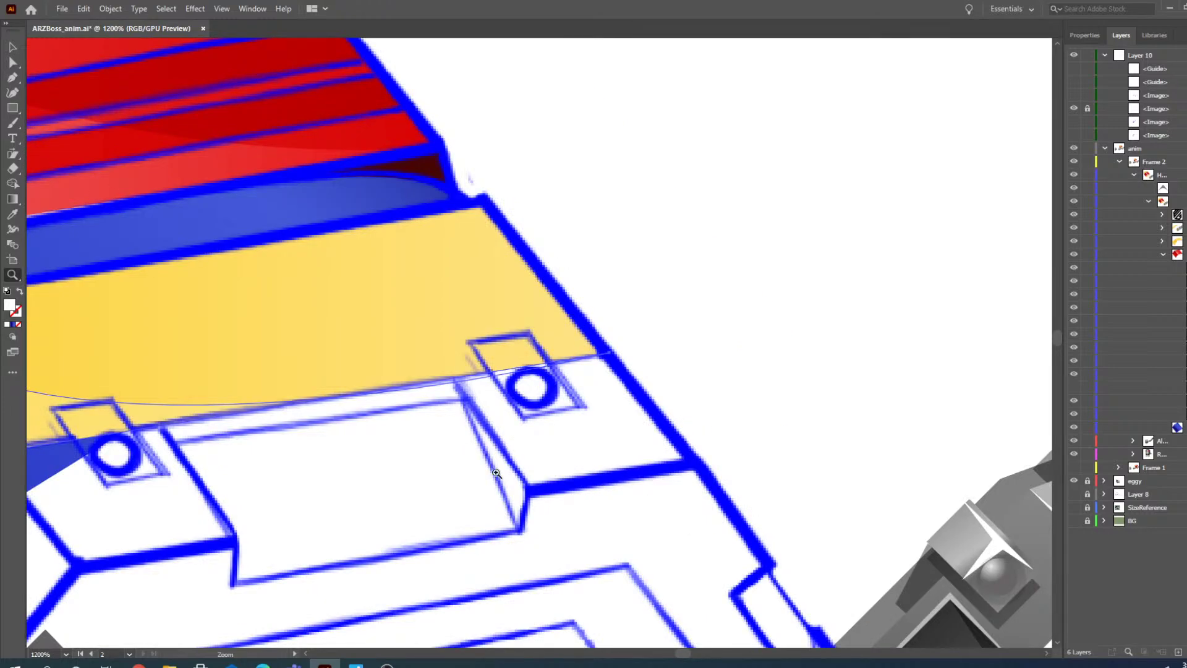
left_click_drag(690, 654, 688, 654)
left_click(13, 62)
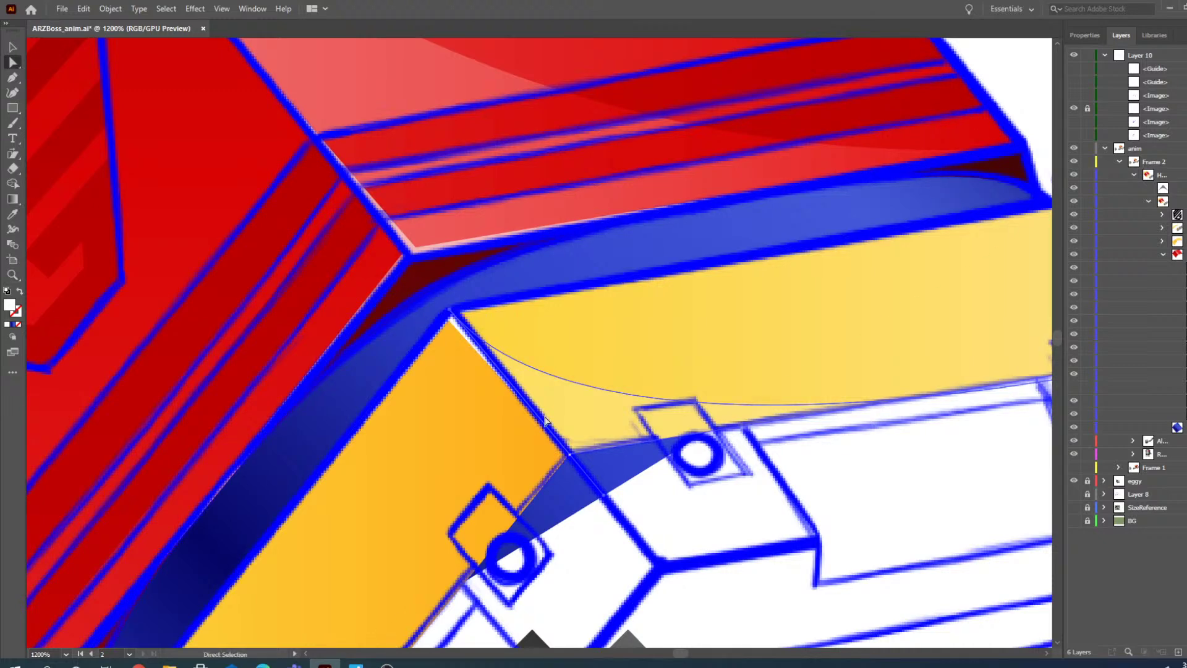
- Place the light yellow gloss's lower near anchor on the face's lower fold corner and check how its arc meets the far end
left_click_drag(605, 499, 569, 456)
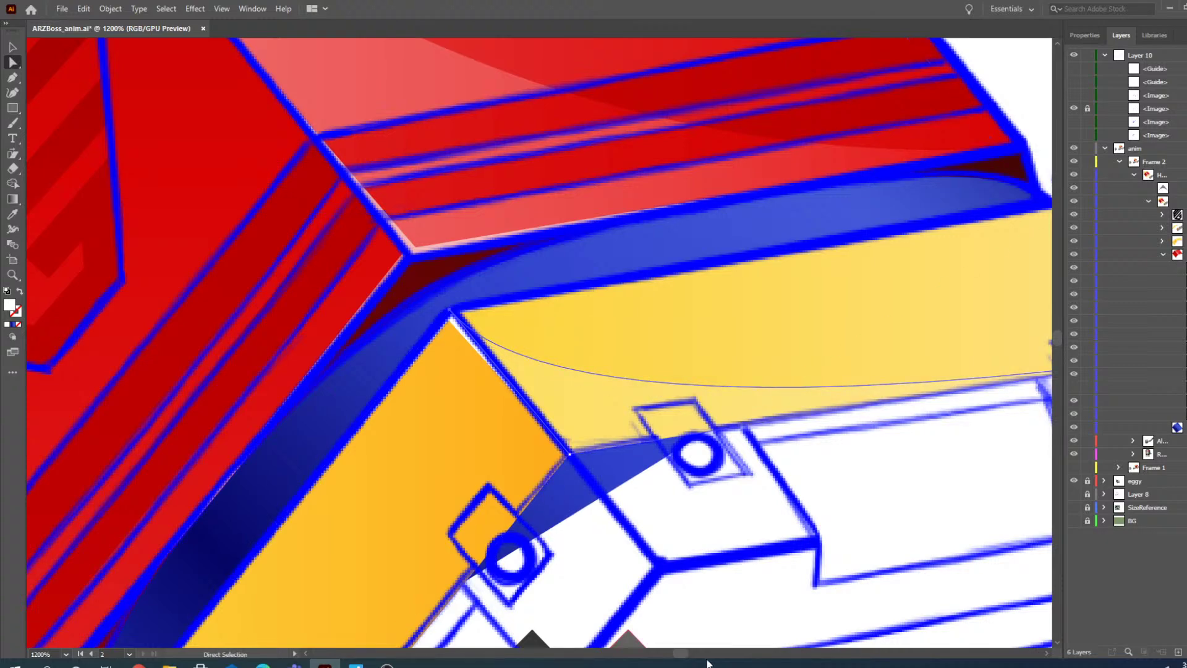
left_click_drag(680, 651, 682, 651)
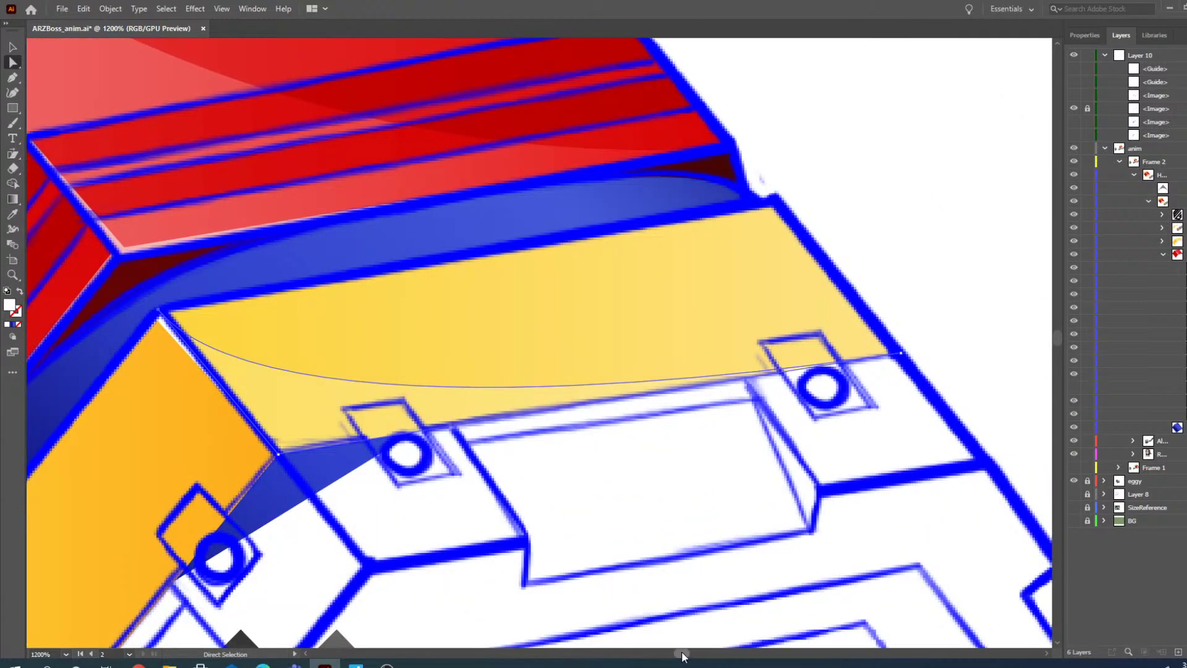
- Move the curved darker orange gloss shape from the separate grey part onto the orange face of the end cap
left_click(13, 275)
left_click(411, 306, "alt")
left_click(488, 320, "alt")
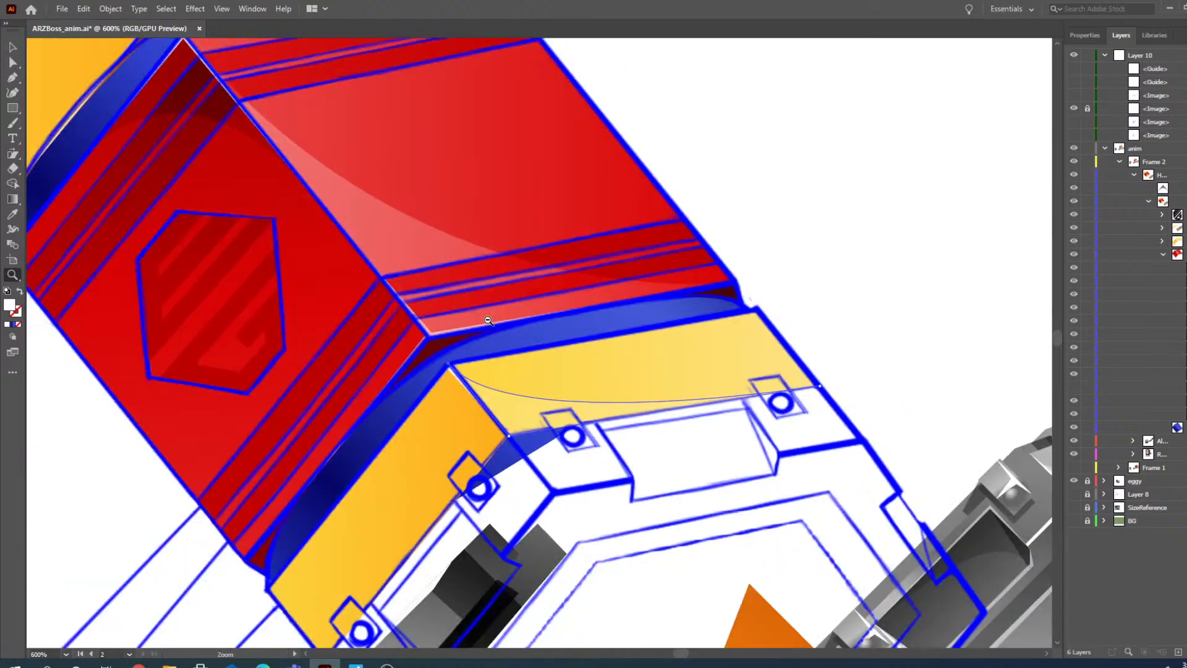
scroll(478, 415, "down", 3)
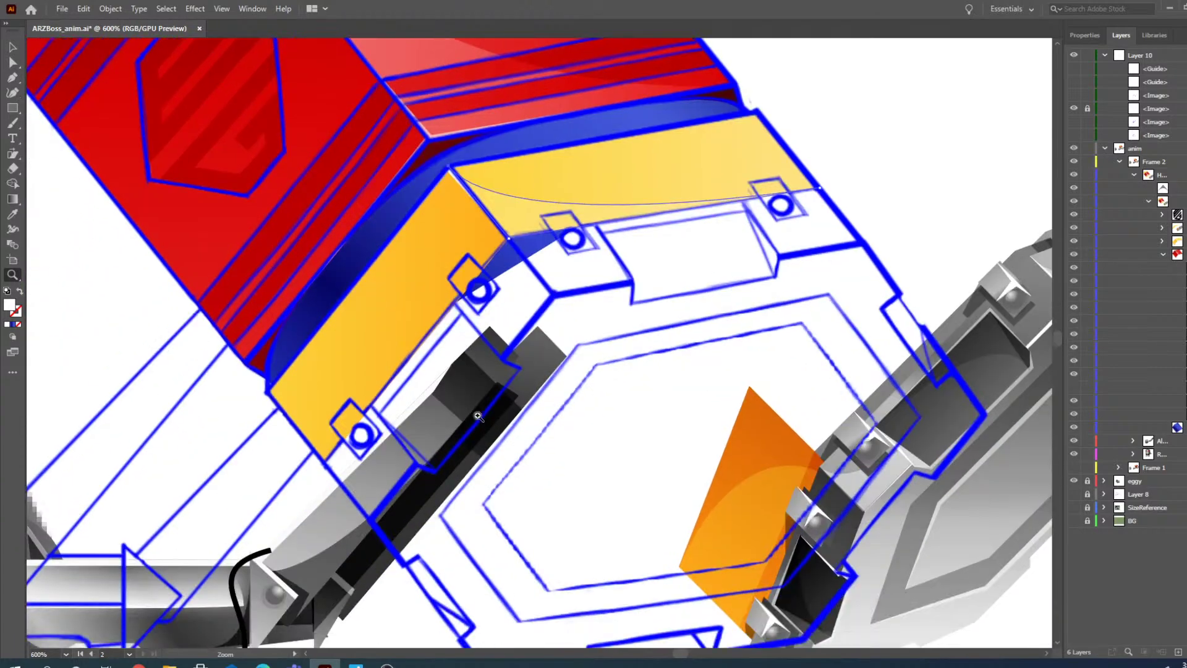
key("a")
left_click_drag(755, 454, 456, 249)
- Align the orange gloss with the fold by placing its two near anchors on the orange face's upper and lower fold corners
key("z")
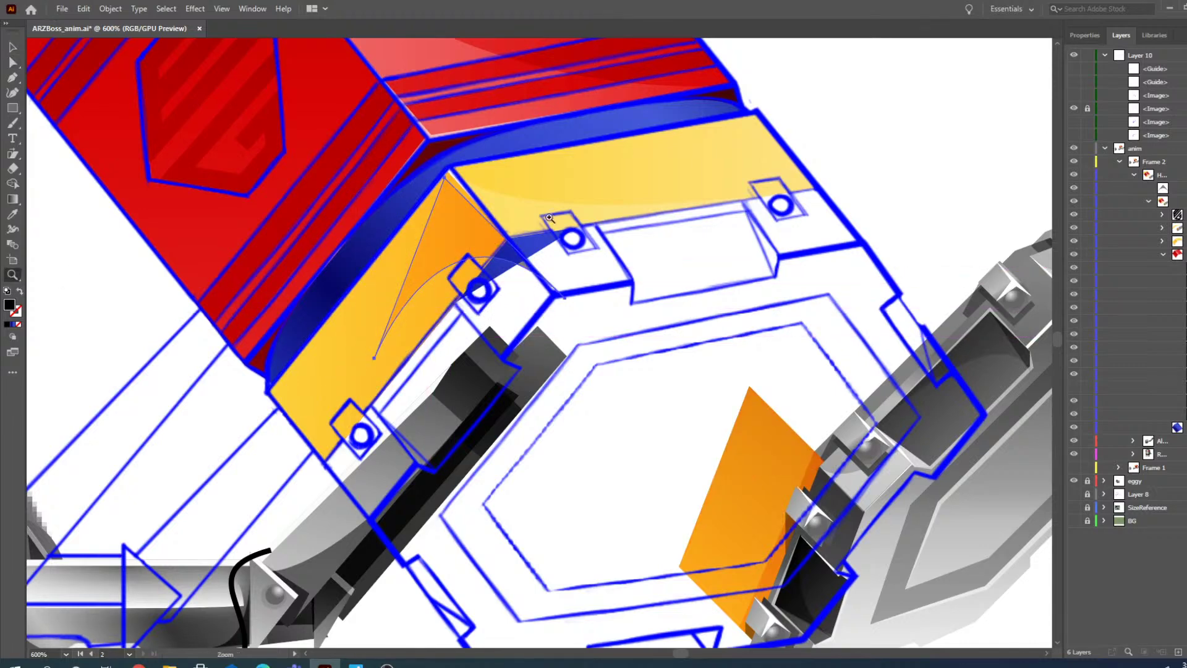
left_click(467, 208)
left_click(461, 208)
key("a")
left_click_drag(489, 331, 499, 303)
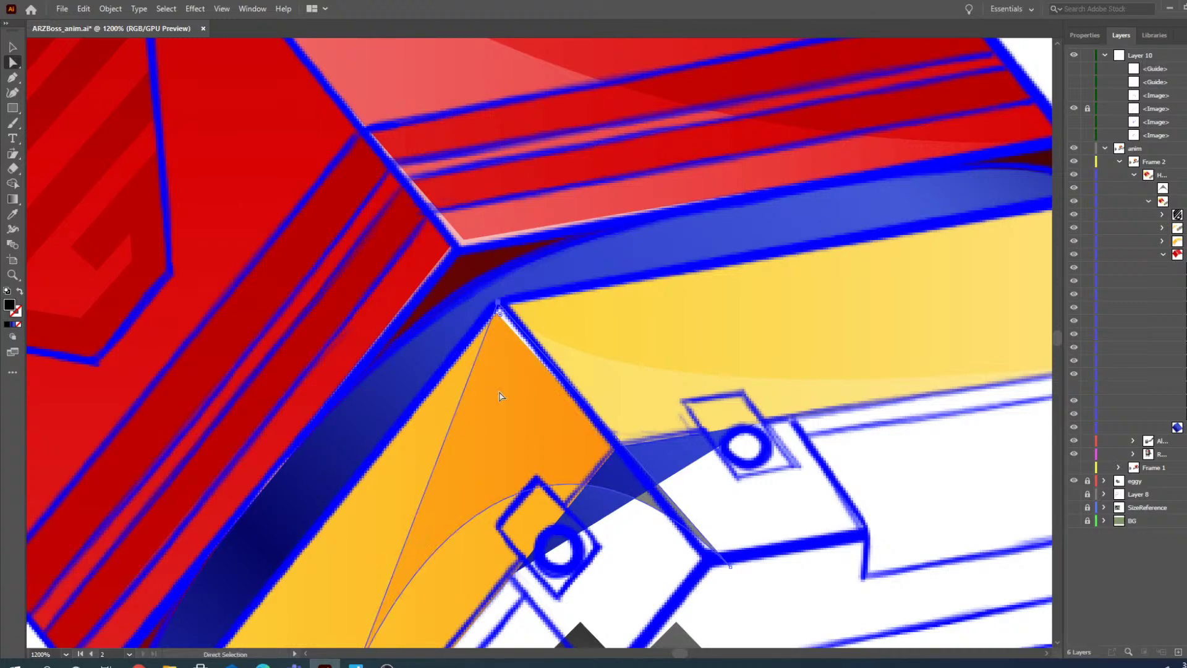
scroll(491, 380, "down", 1)
left_click_drag(730, 506, 617, 388)
- Bring the orange gloss's far tip onto the face's upper edge and set its top anchor on the upper fold corner
left_click(350, 628)
left_click_drag(350, 628, 365, 408)
left_click_drag(378, 148, 499, 243)
key("z")
left_click(432, 332, "alt")
left_click(476, 312, "alt")
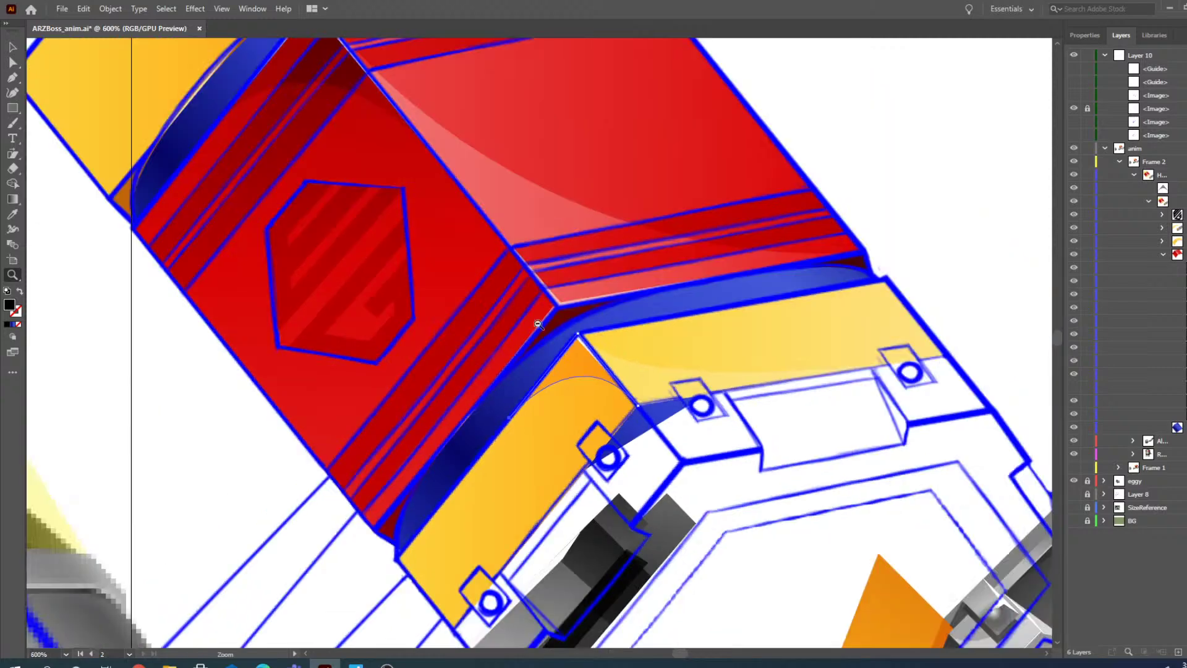
- Select the leftover orange face still attached to the separate grey part
left_click(672, 380, "alt")
key("v")
left_click(887, 220)
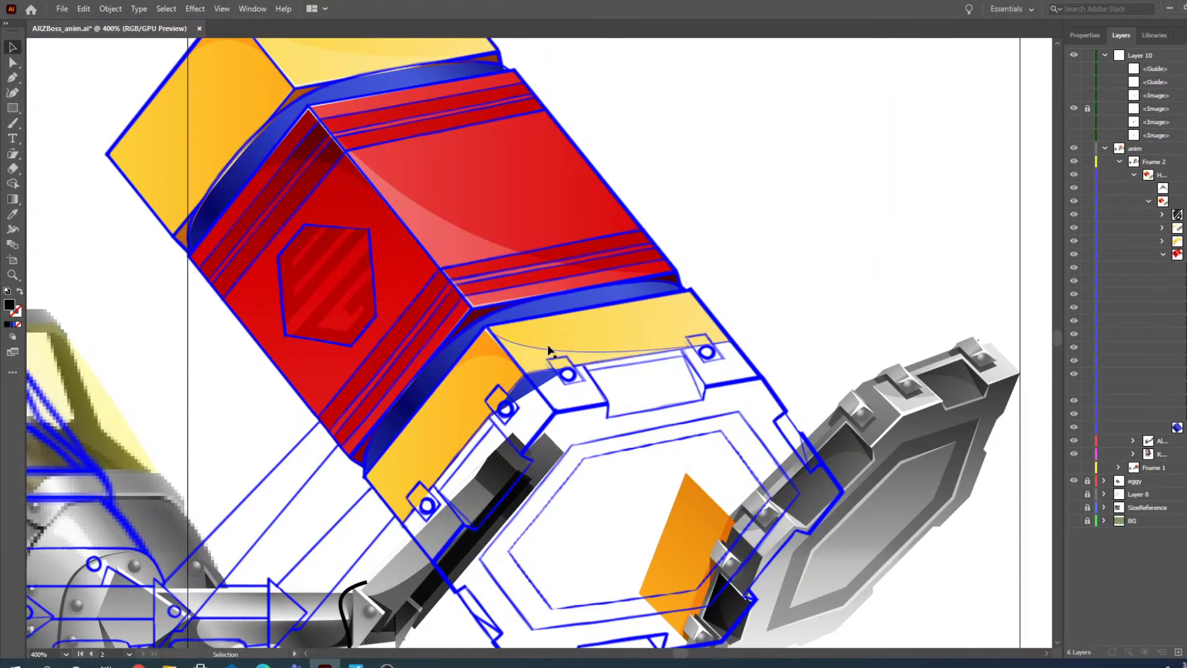
scroll(547, 348, "down", 2)
left_click(716, 455)
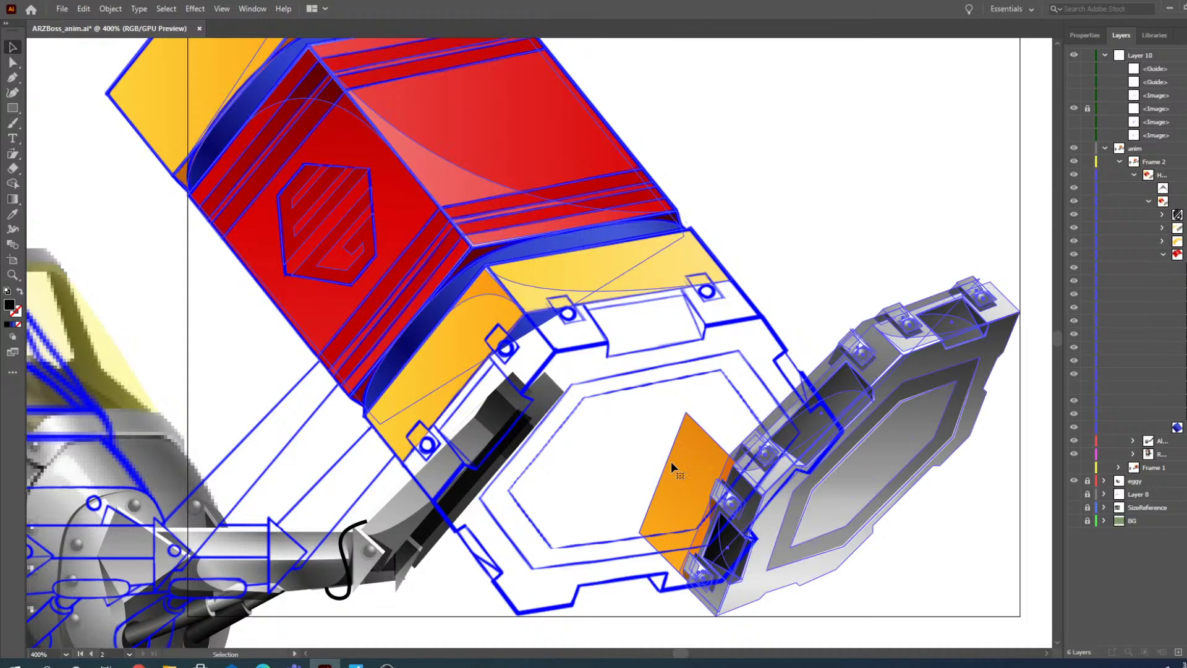
left_click(12, 64)
left_click(677, 471)
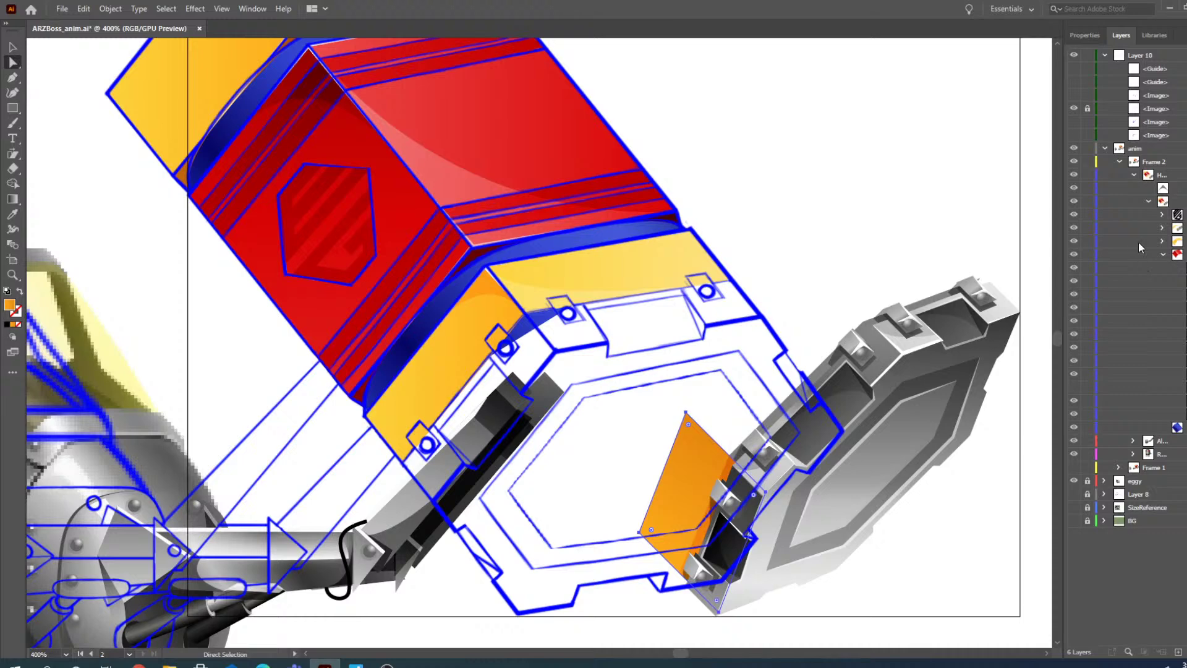
- Examine the hammer's nested groups, selecting objects and toggling group visibility, to locate the sublayer holding the leftover orange face
left_click(1163, 254)
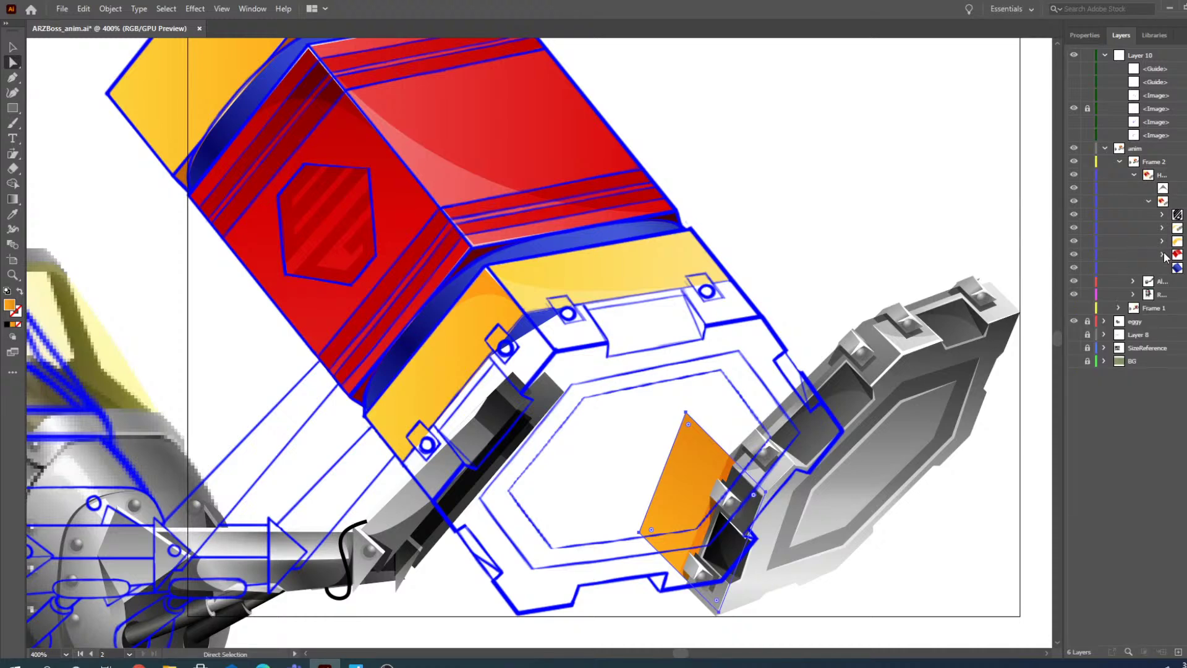
left_click(1163, 241)
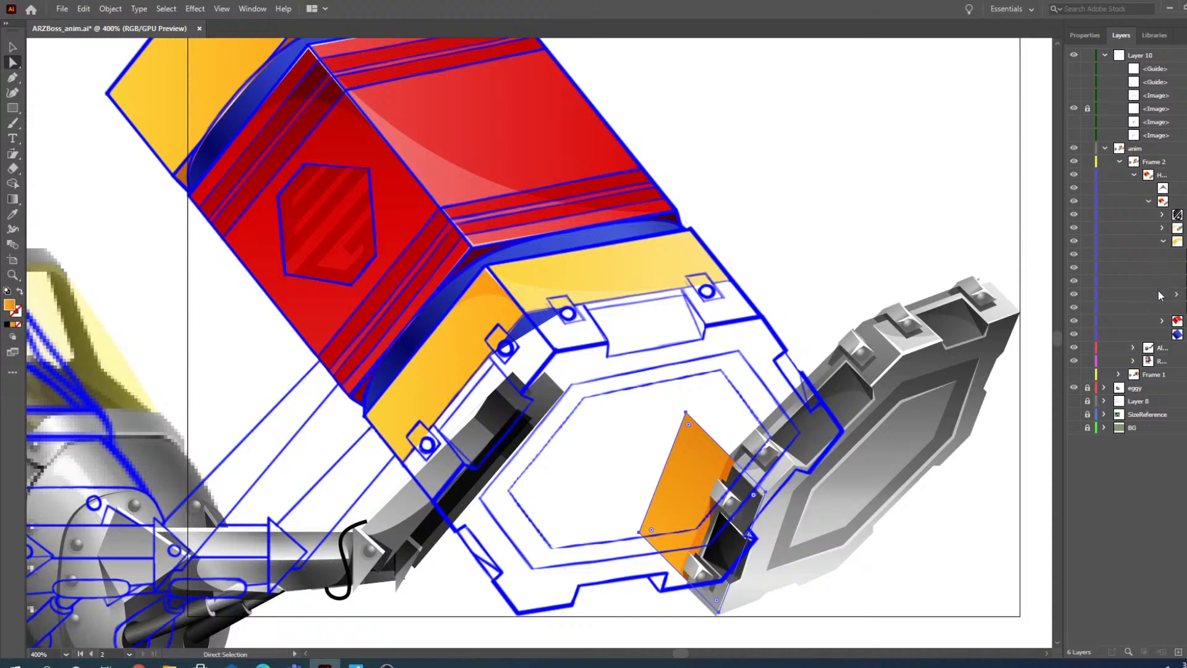
left_click(1074, 295)
left_click(1073, 295)
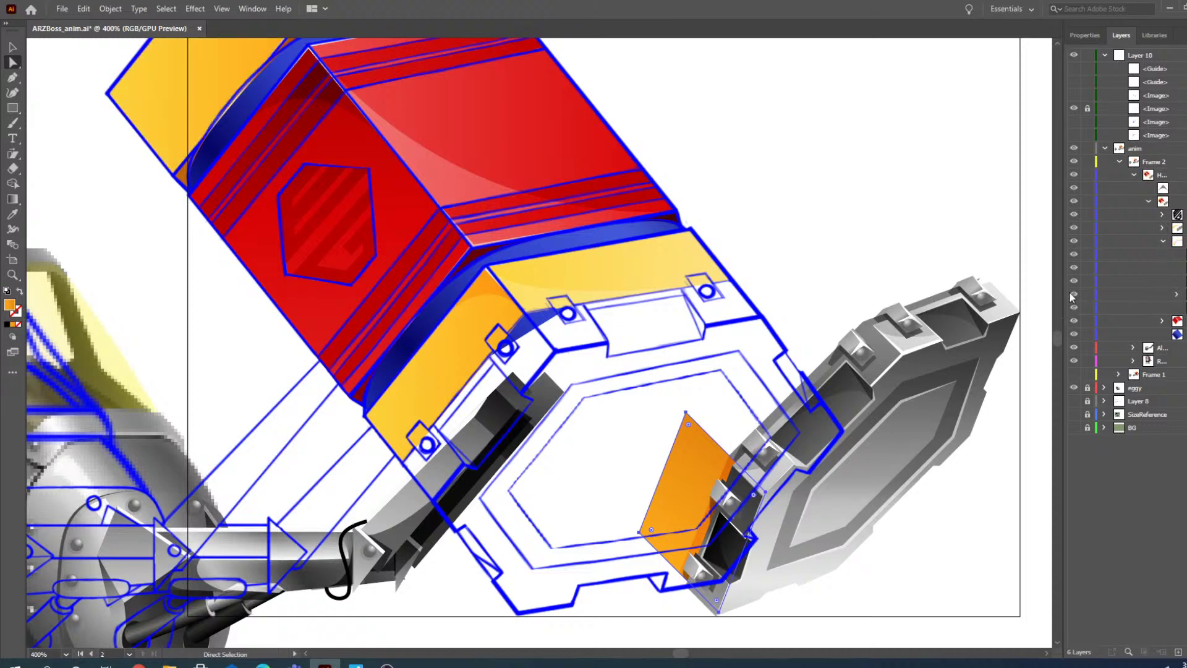
left_click(1163, 228)
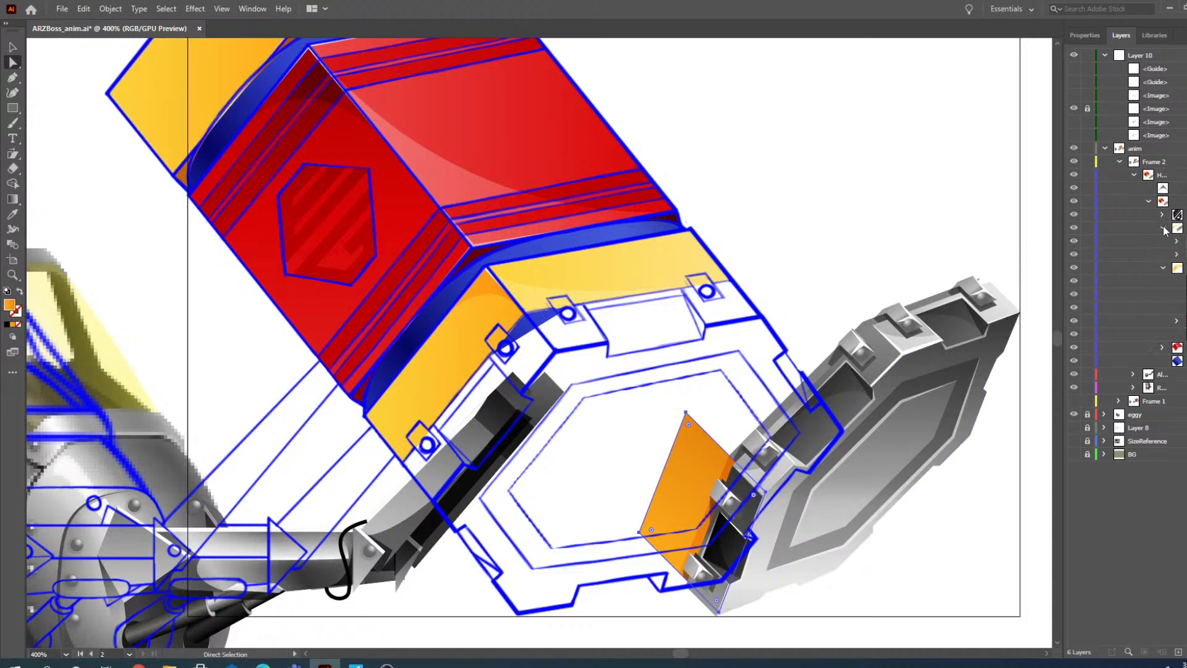
left_click(1176, 255)
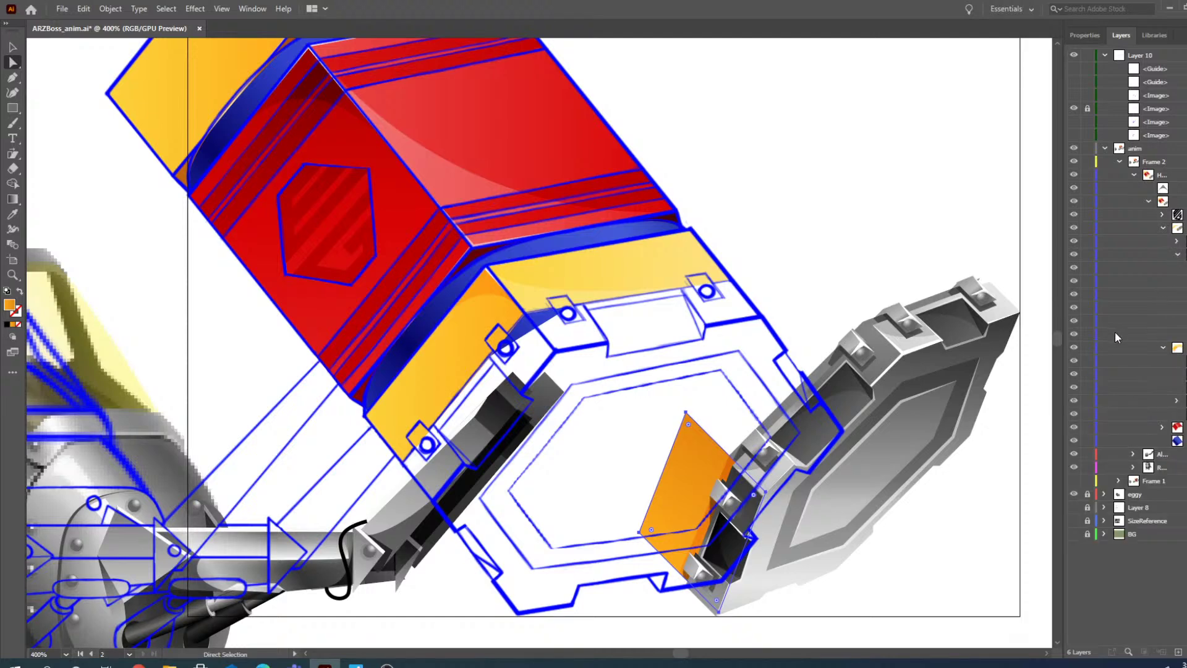
left_click(1186, 308)
left_click(1186, 321)
left_click(1186, 334)
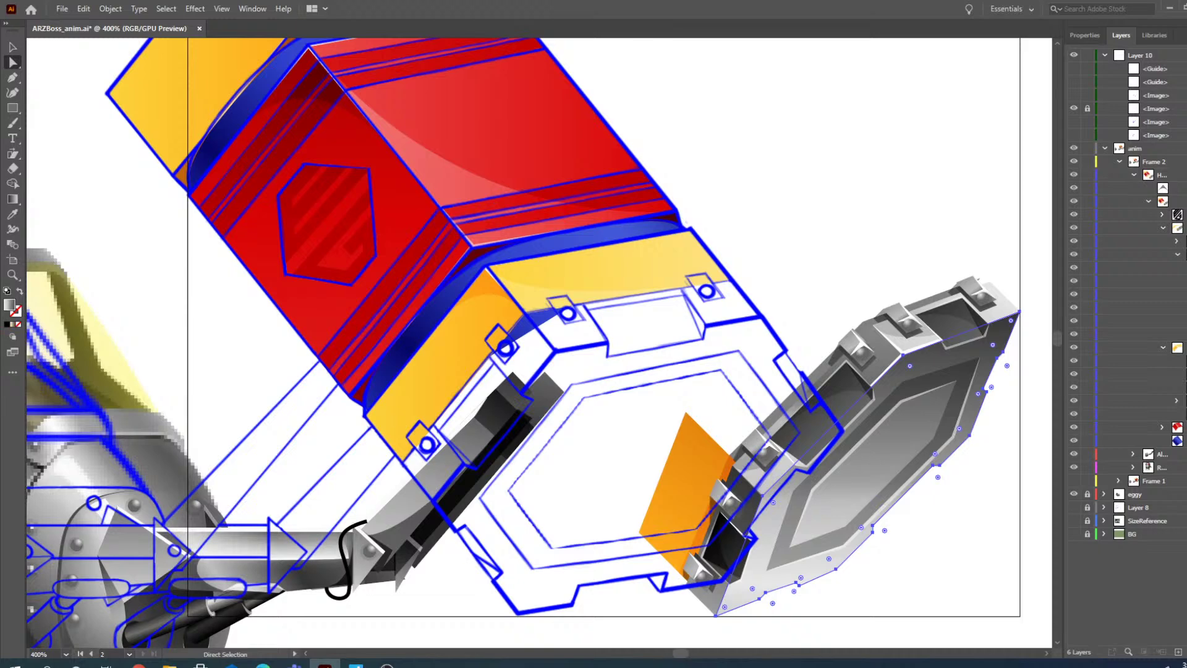
left_click(1186, 281)
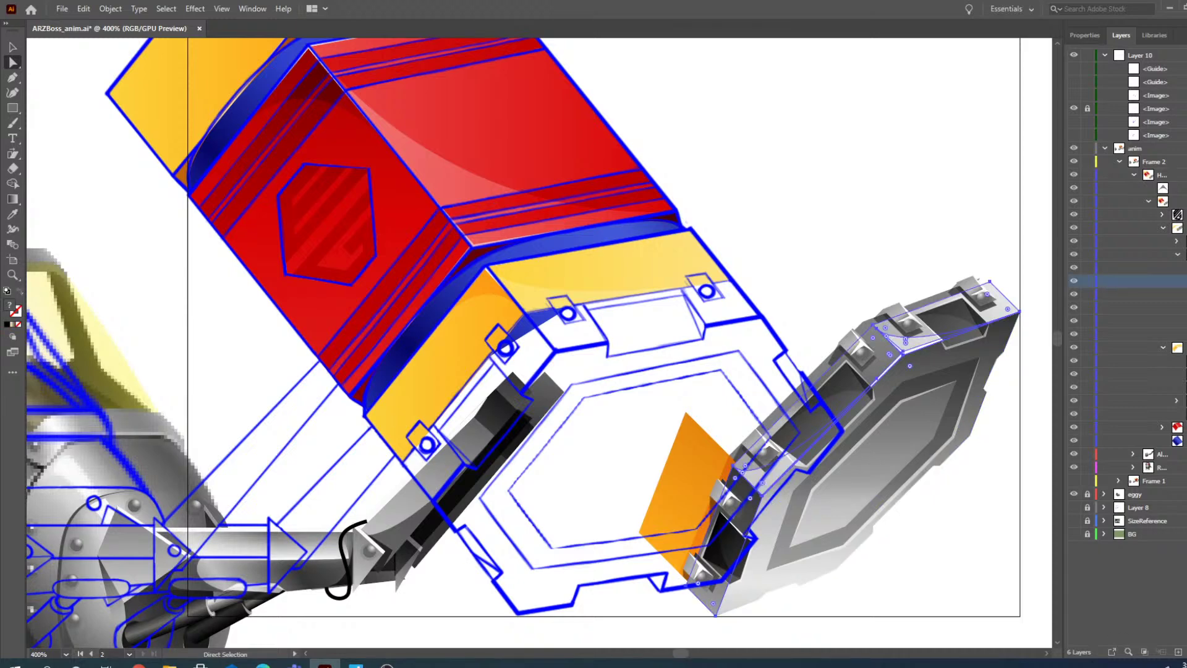
left_click(1186, 268)
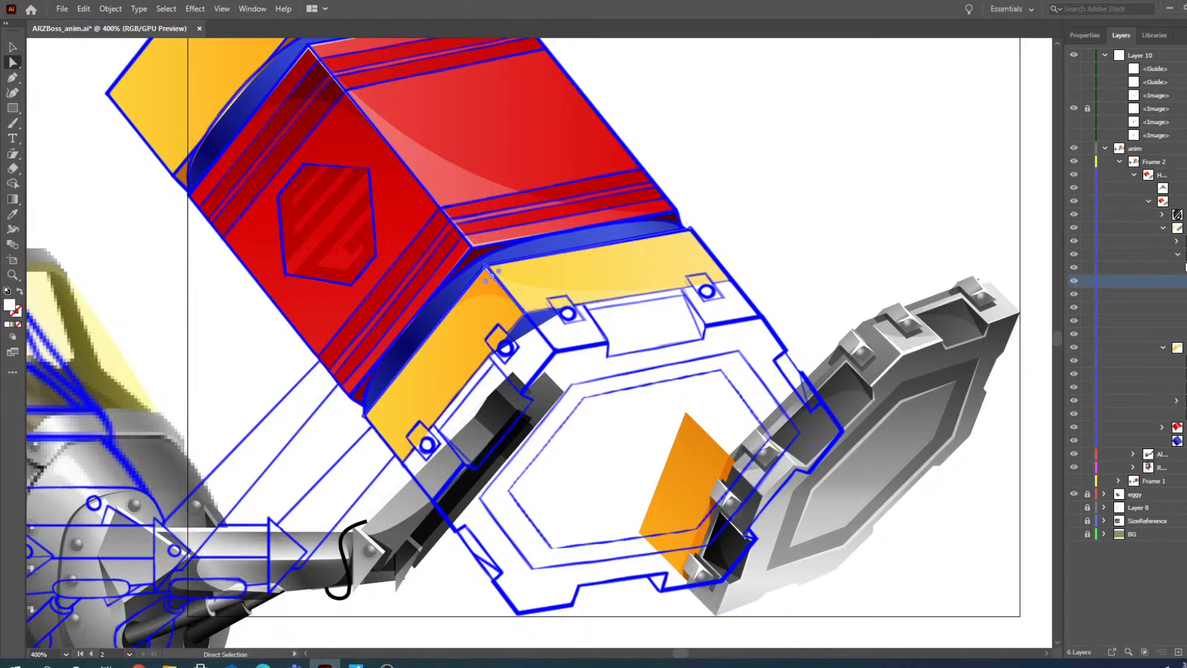
left_click(1177, 256)
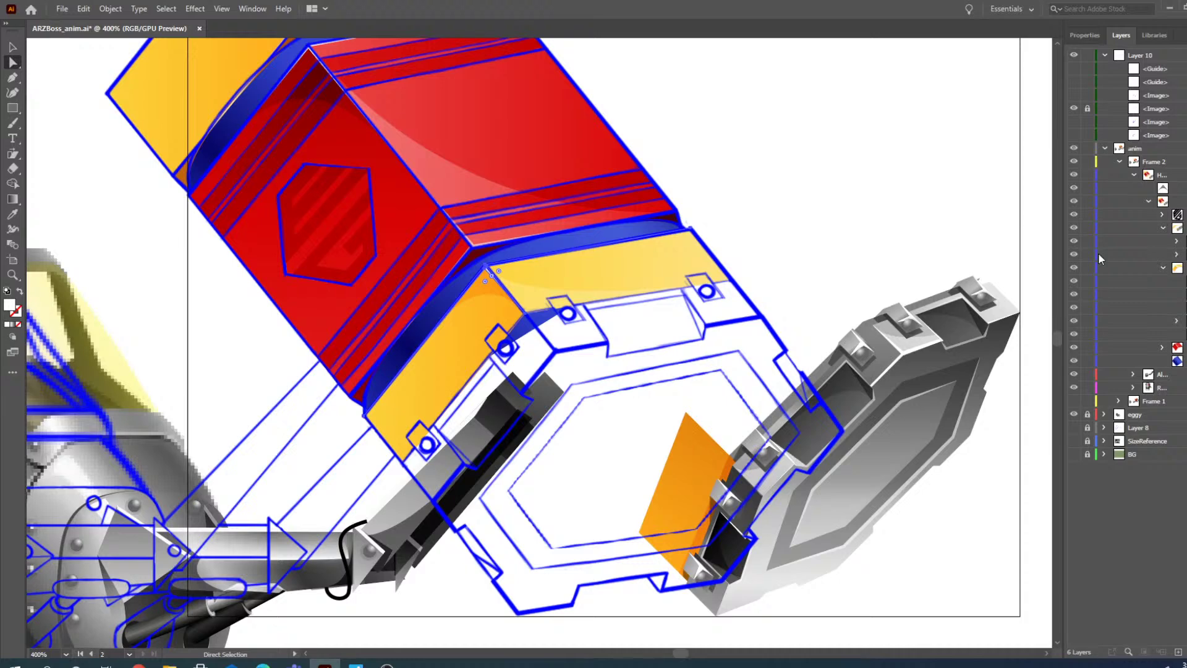
left_click(1076, 256)
left_click(1076, 256)
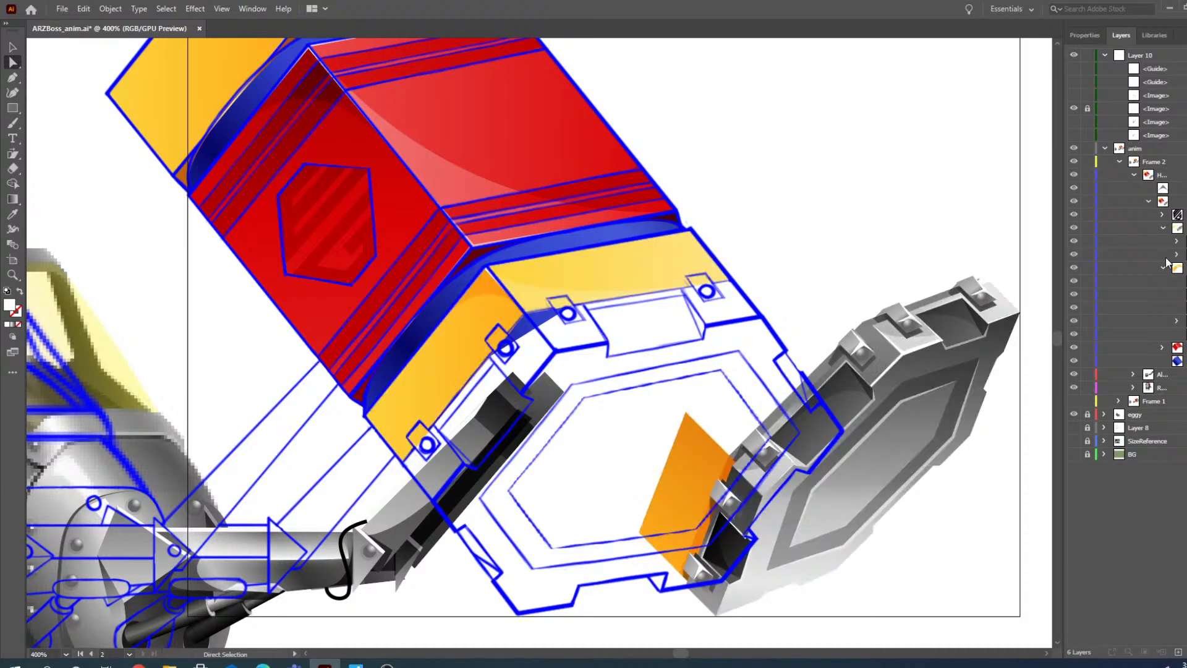
left_click(1178, 256)
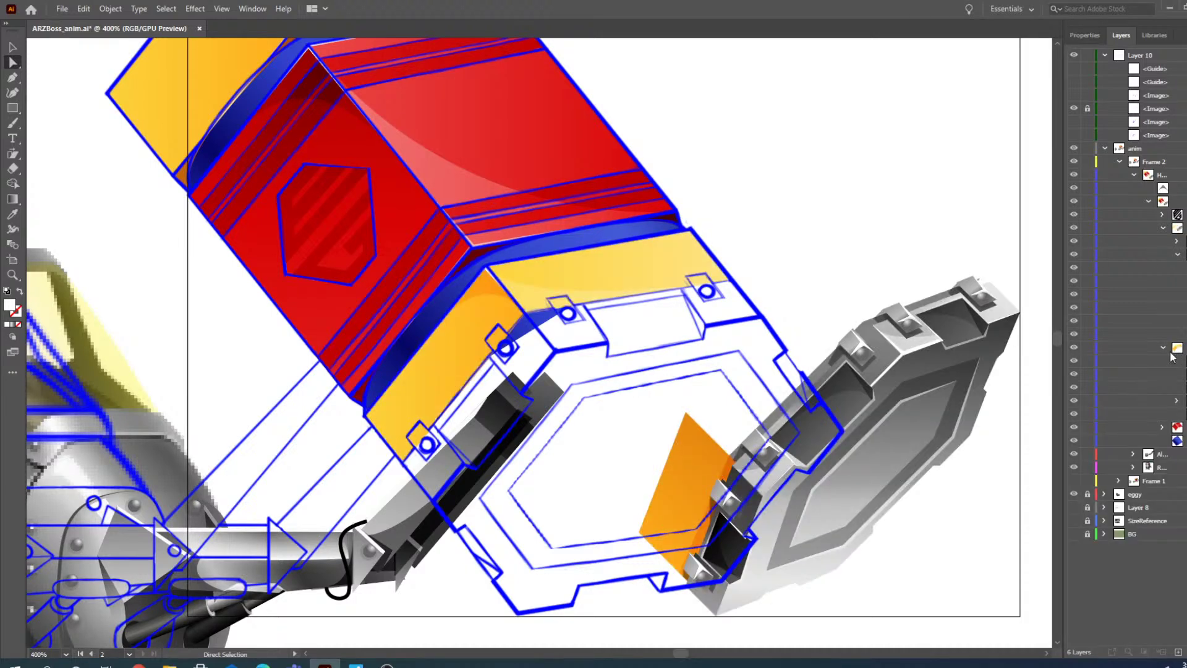
- Reselect the leftover orange face and widen the layer list to show the nested object names
left_click(705, 480)
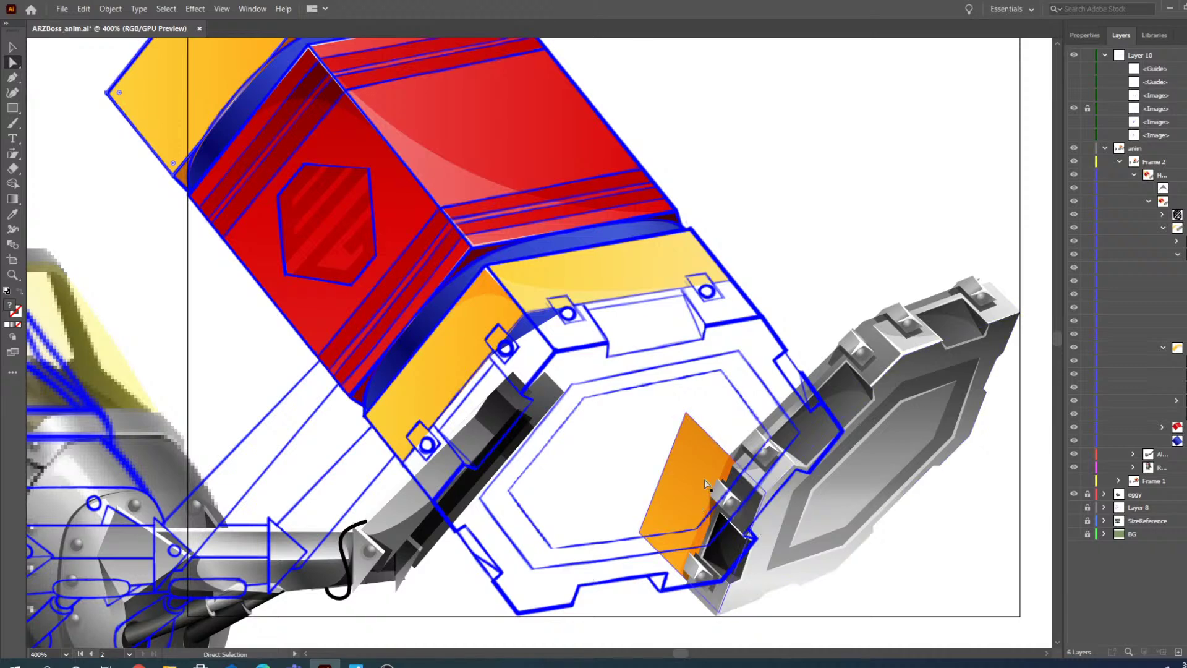
left_click(1177, 402)
left_click(1177, 402)
left_click(1075, 349)
left_click(1075, 348)
left_click_drag(1062, 317, 1014, 317)
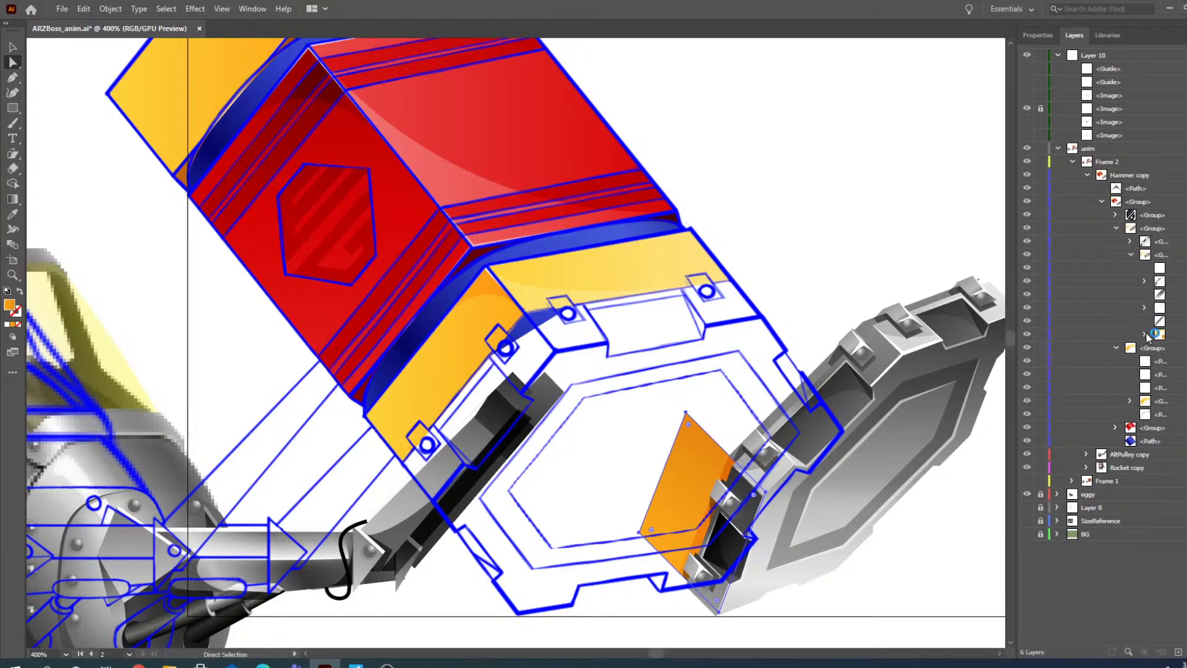
- Expand the group holding the leftover orange face, identify its paths and hide the leftover face
left_click(1144, 334)
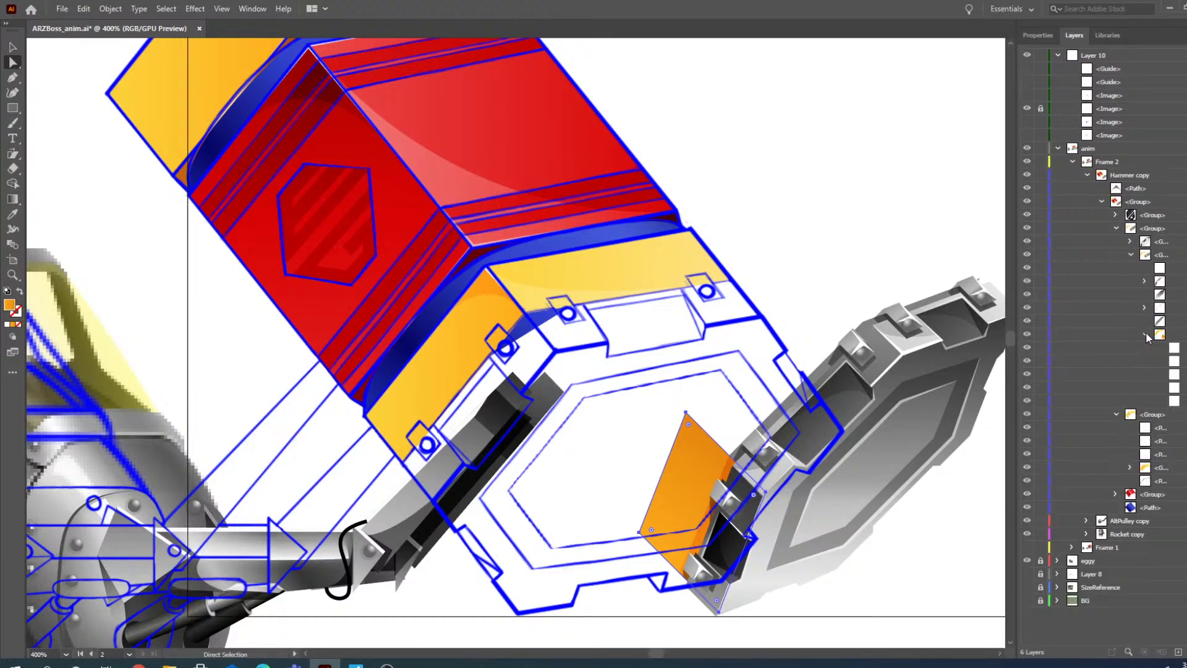
left_click(1179, 402)
left_click(1185, 401)
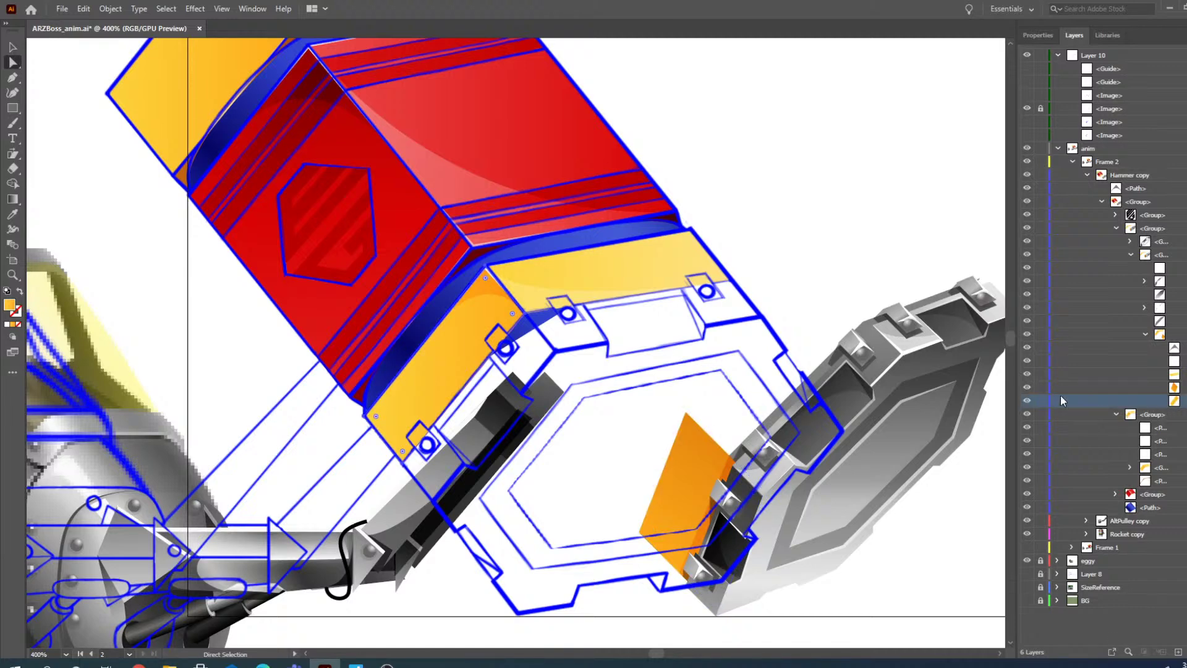
left_click(1025, 401)
left_click(1026, 401)
left_click(1027, 387)
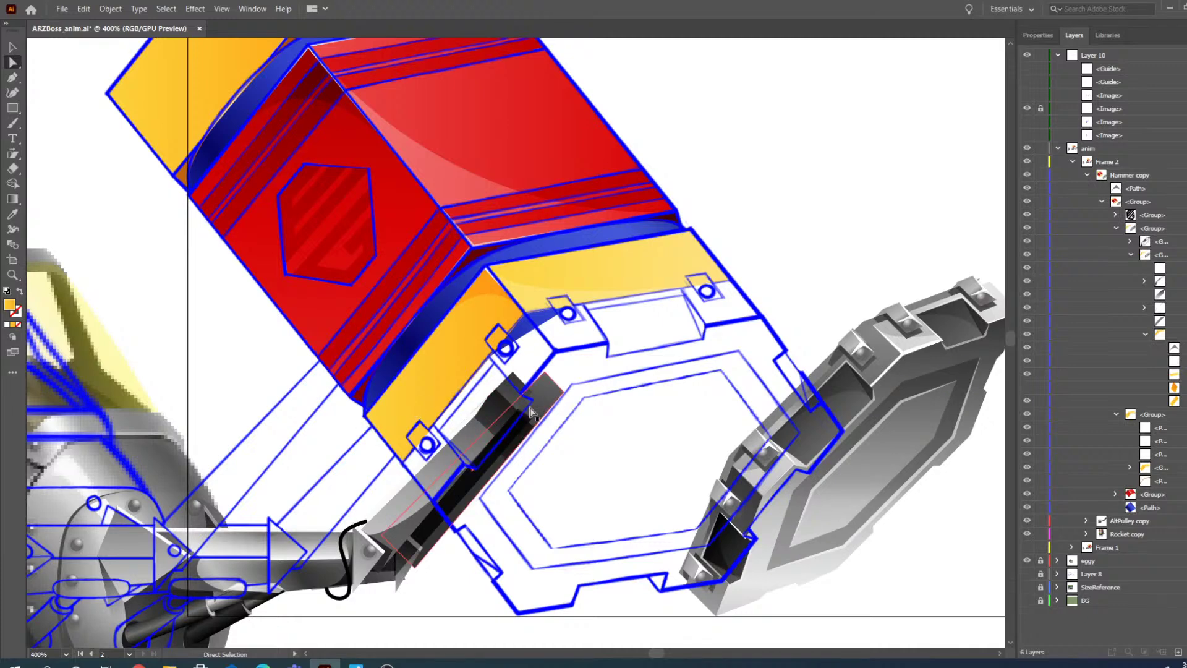
- Examine the separate grey end plate, its recesses and bolts against the blue sketched outline of the end cap
scroll(642, 421, "down", 4)
scroll(642, 421, "up", 3)
left_click(13, 277)
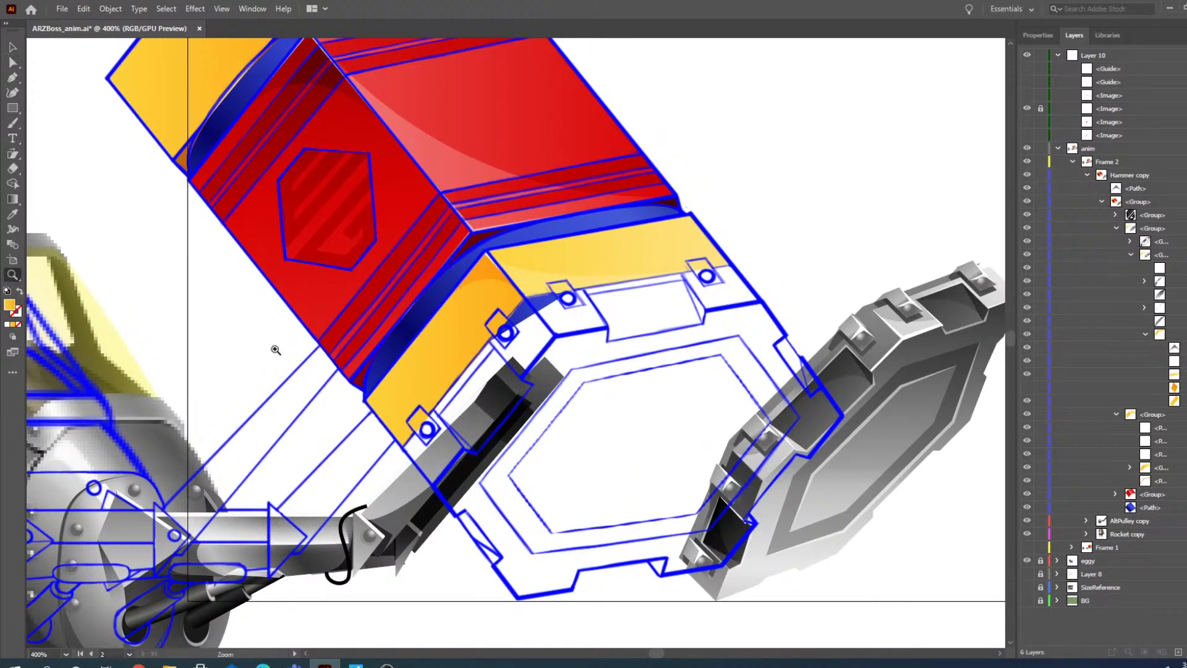
left_click(774, 405, "alt")
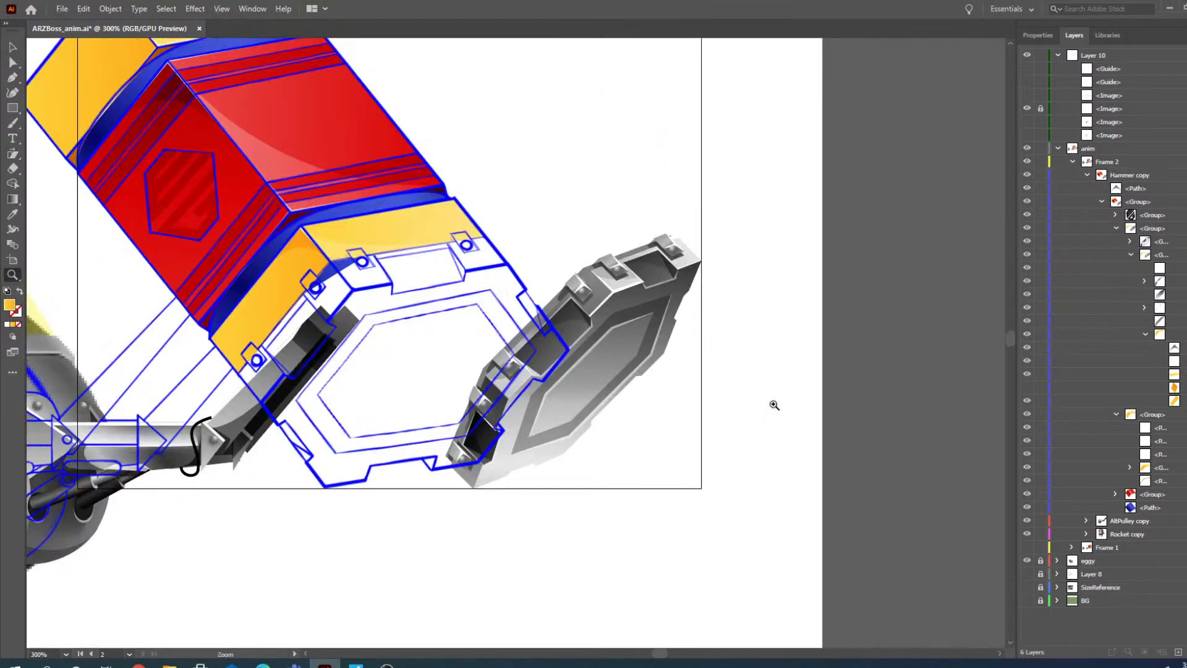
left_click(524, 321)
left_click(521, 419)
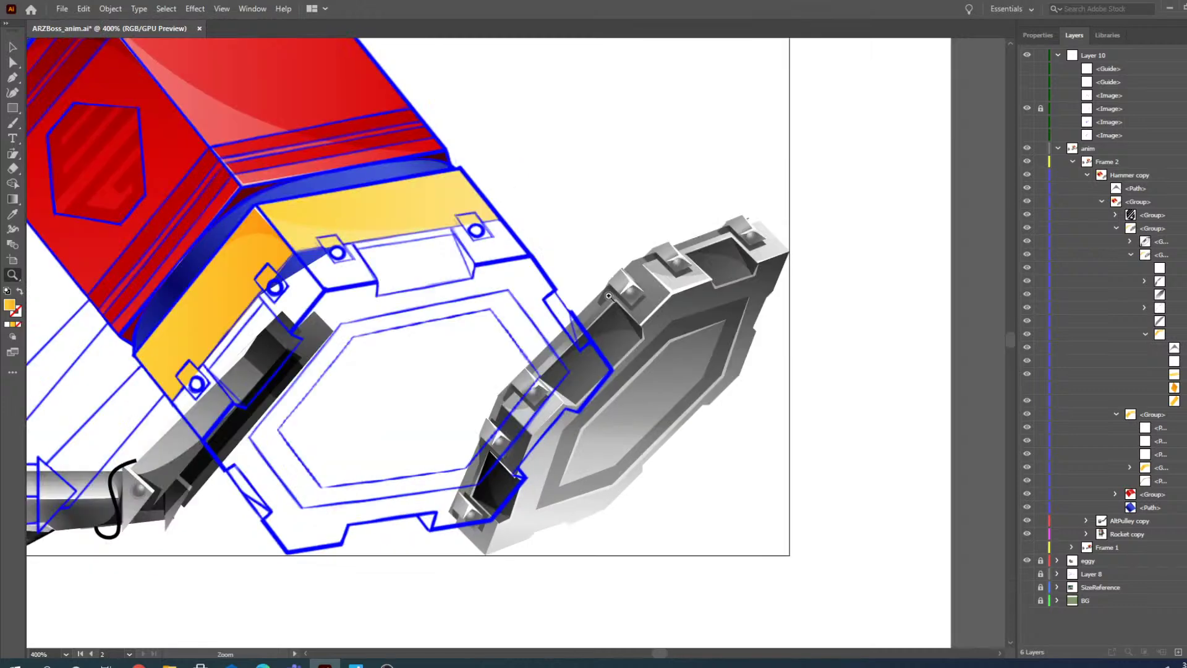
left_click(625, 523, "alt")
left_click(19, 63)
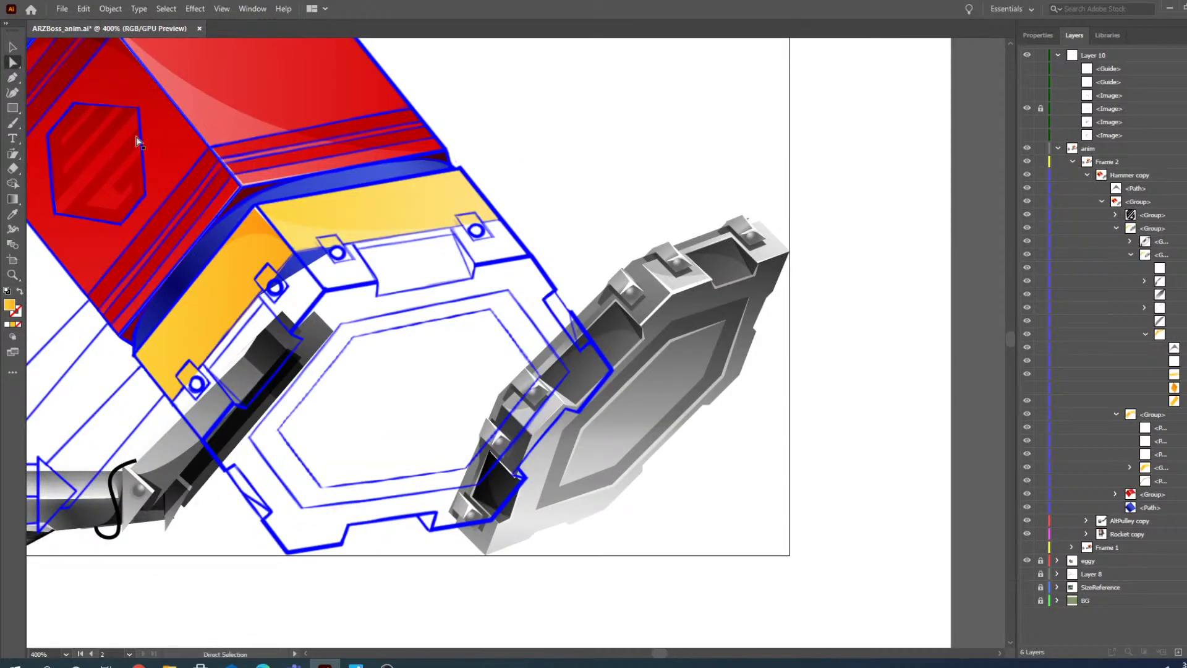
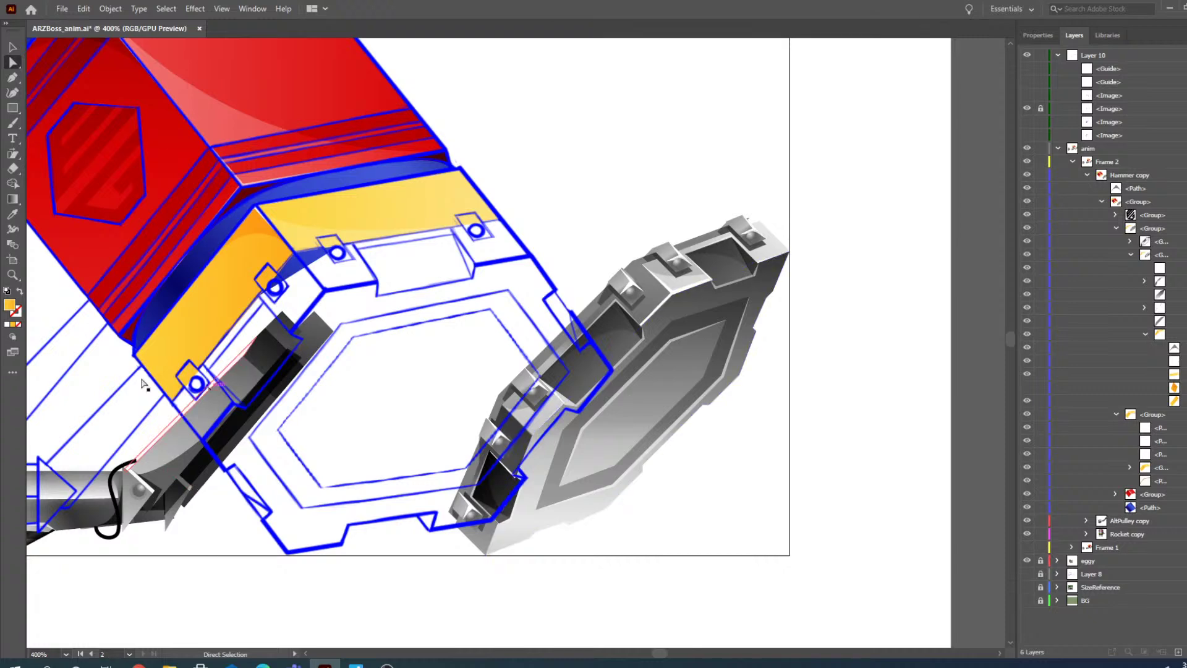
left_click(13, 274)
left_click(569, 359)
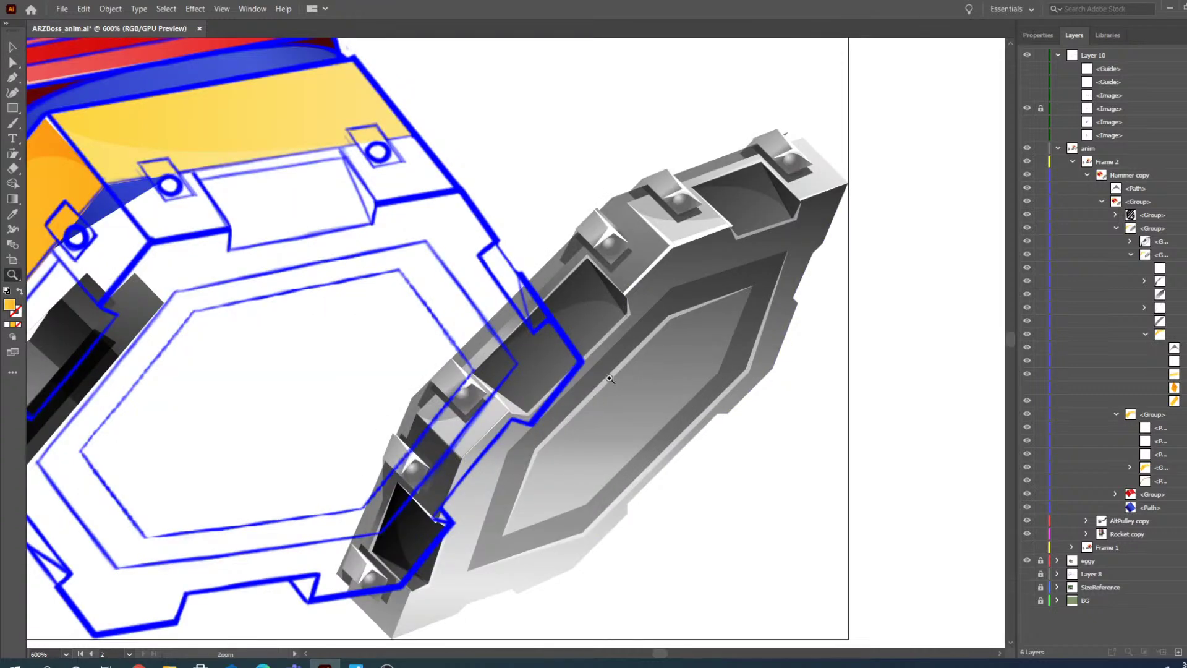
left_click_drag(668, 656, 662, 654)
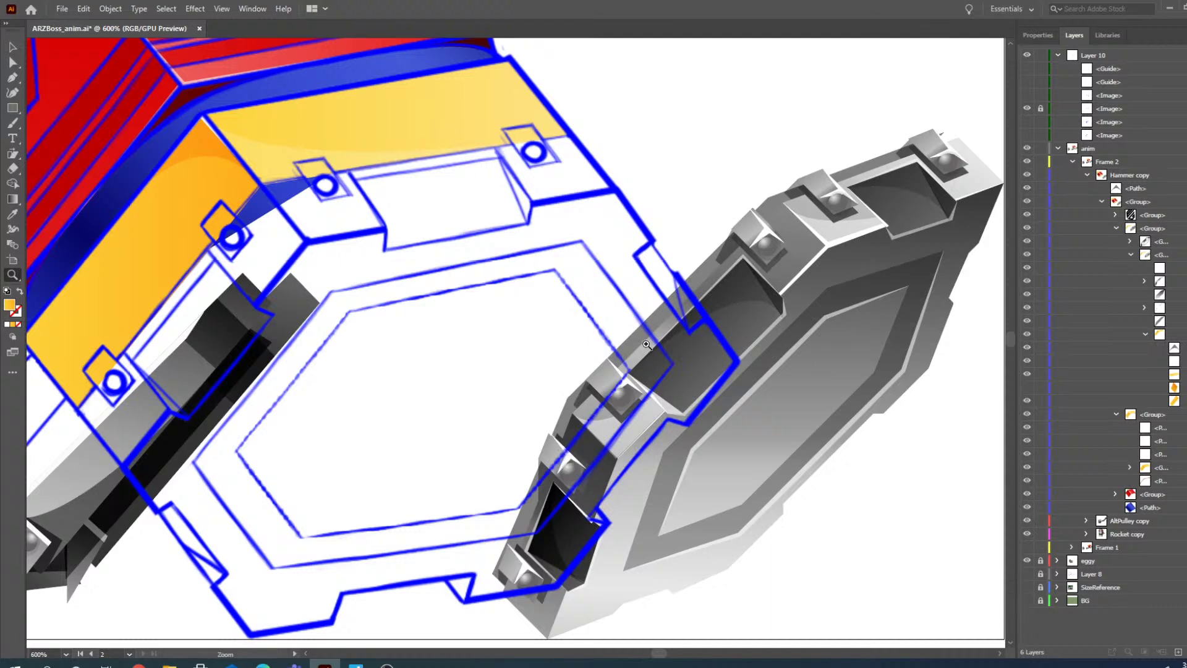
left_click(13, 46)
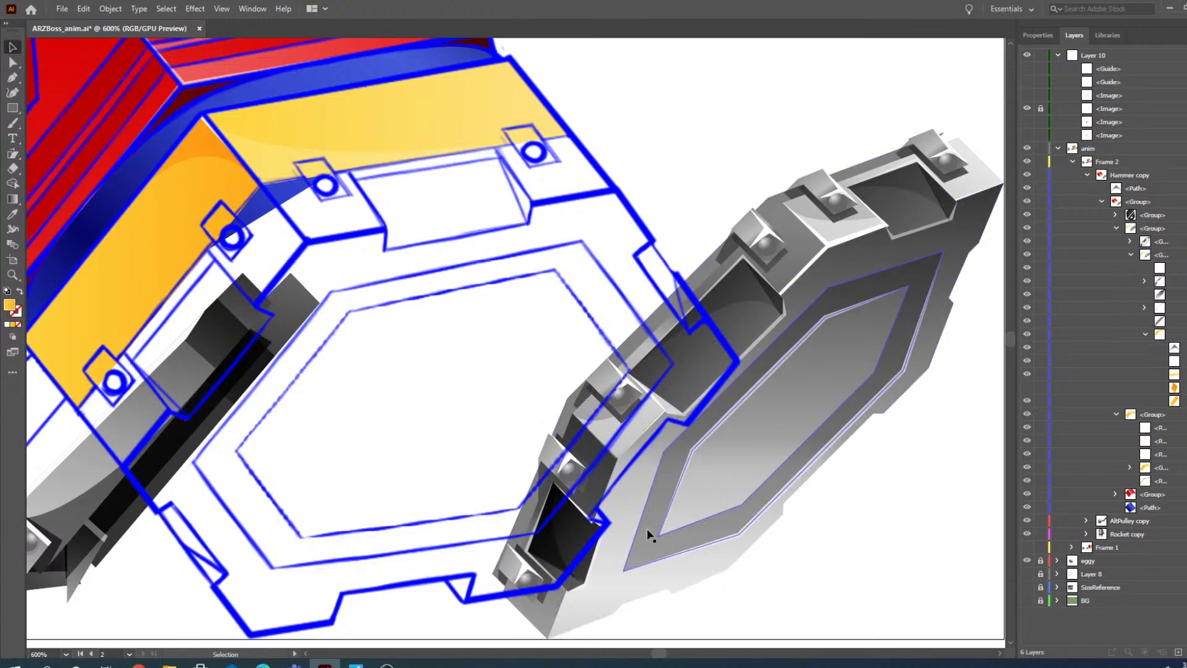
left_click_drag(648, 653, 660, 654)
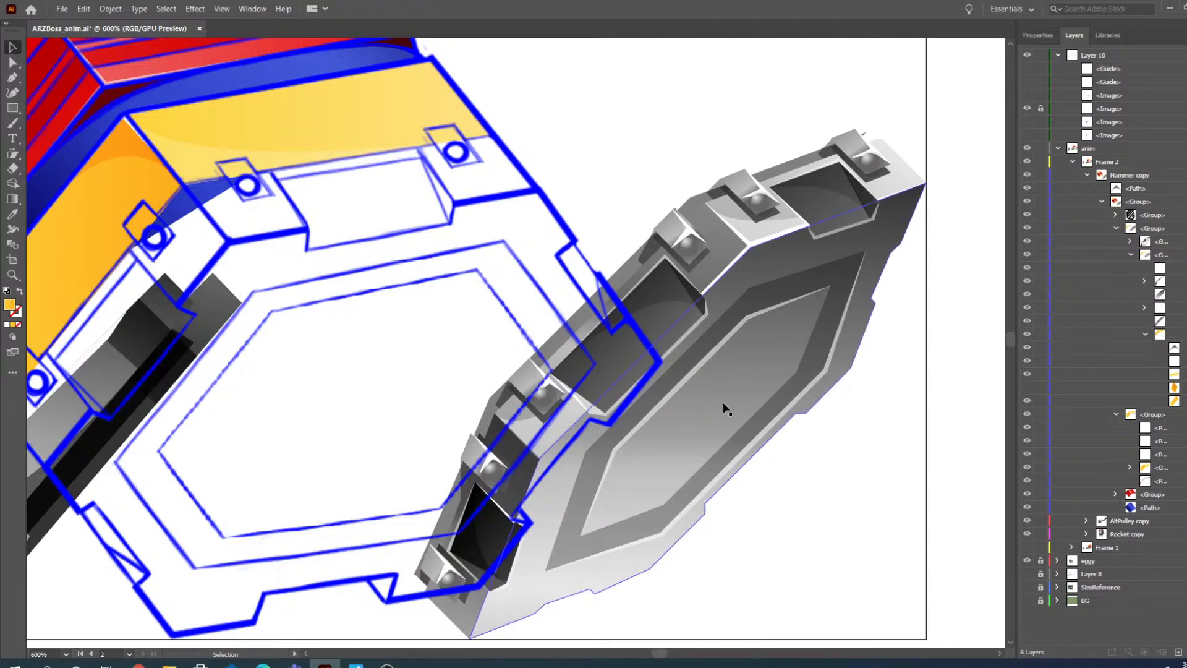
- Try to move the end plate's grey hexagonal ring onto the inner hexagon of the blue sketch
left_click(12, 62)
left_click(755, 293)
left_click_drag(756, 299, 430, 321)
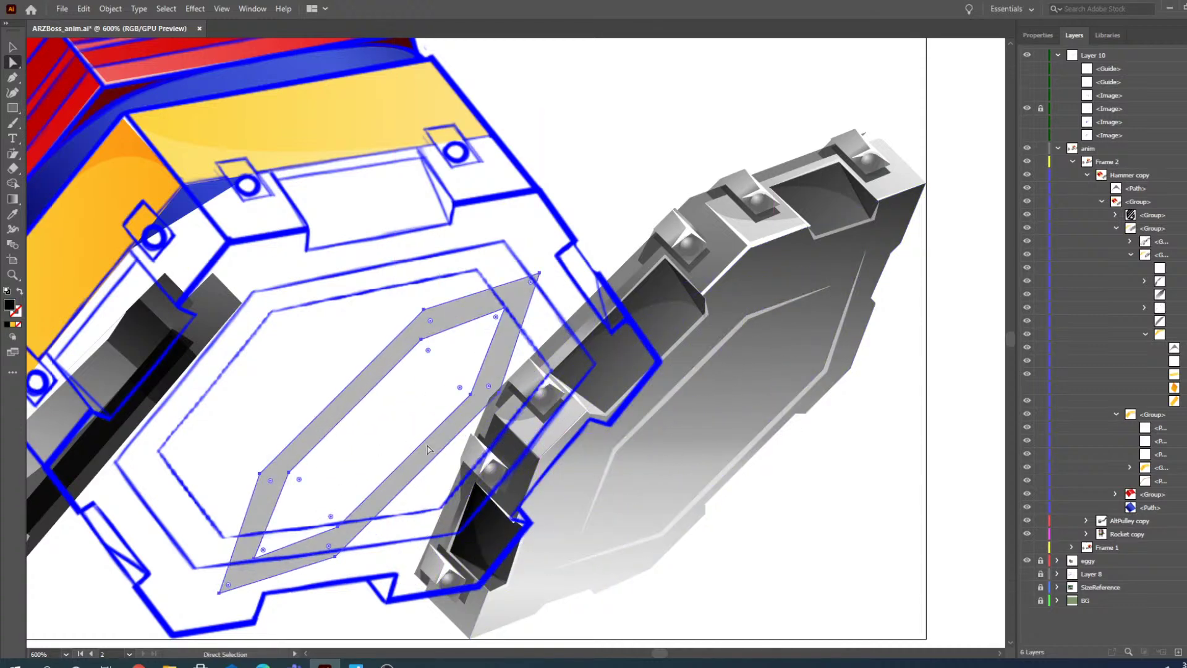
key("ctrl+z")
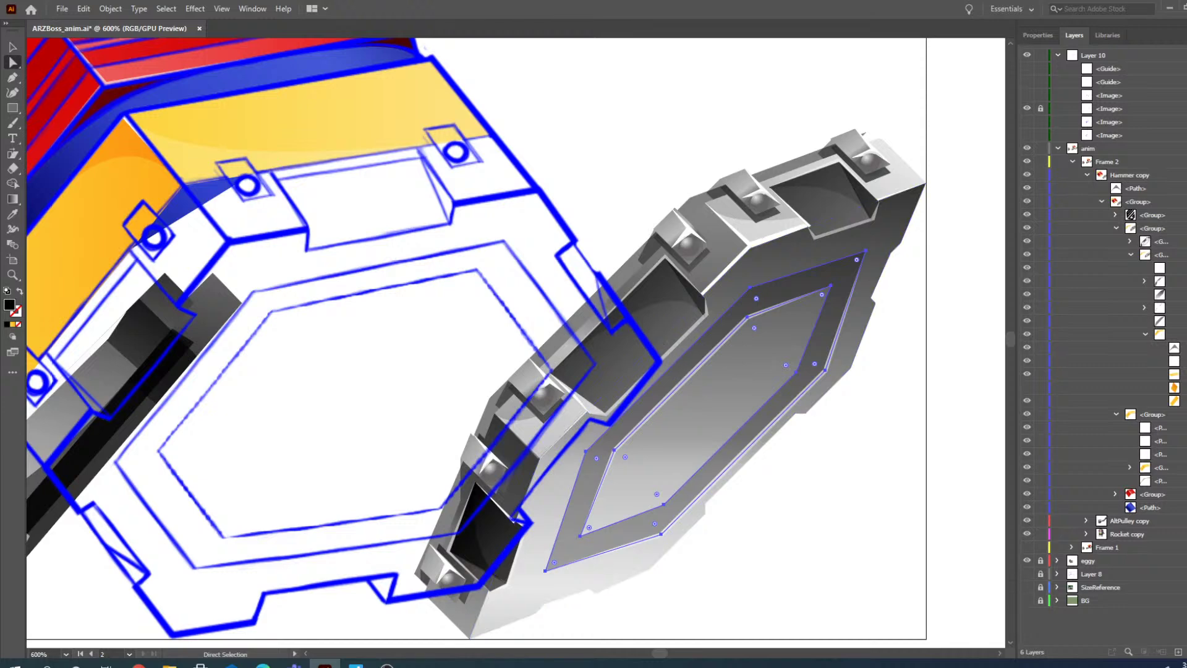
left_click(13, 47)
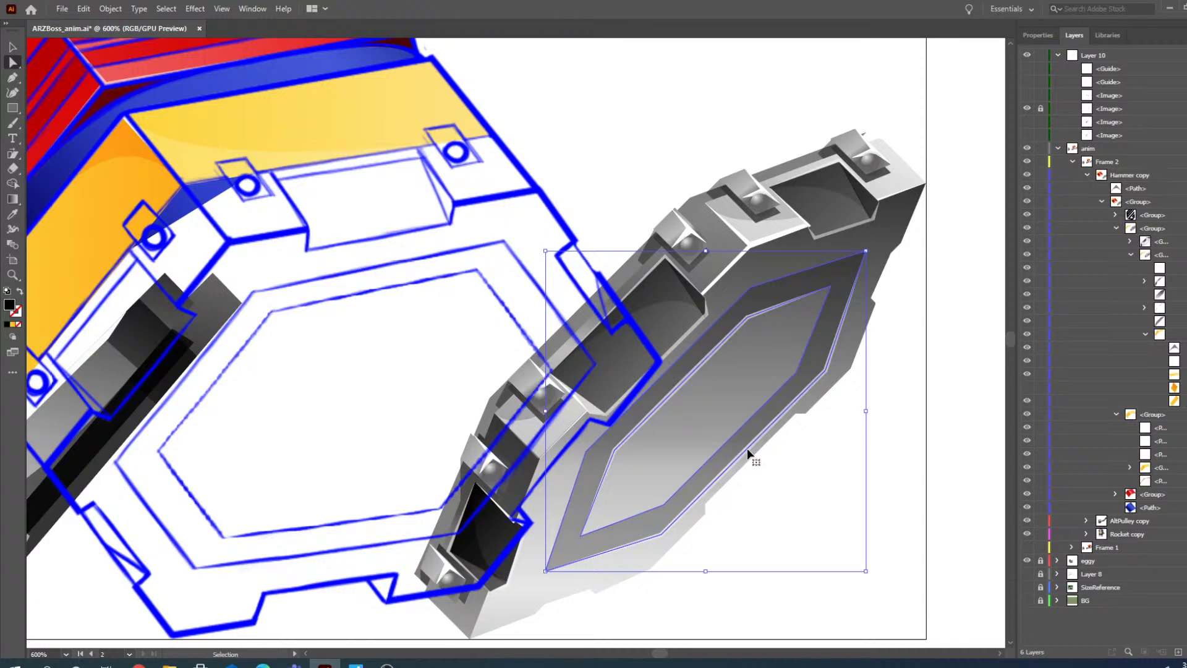
left_click_drag(820, 335, 458, 357)
key("ctrl+z")
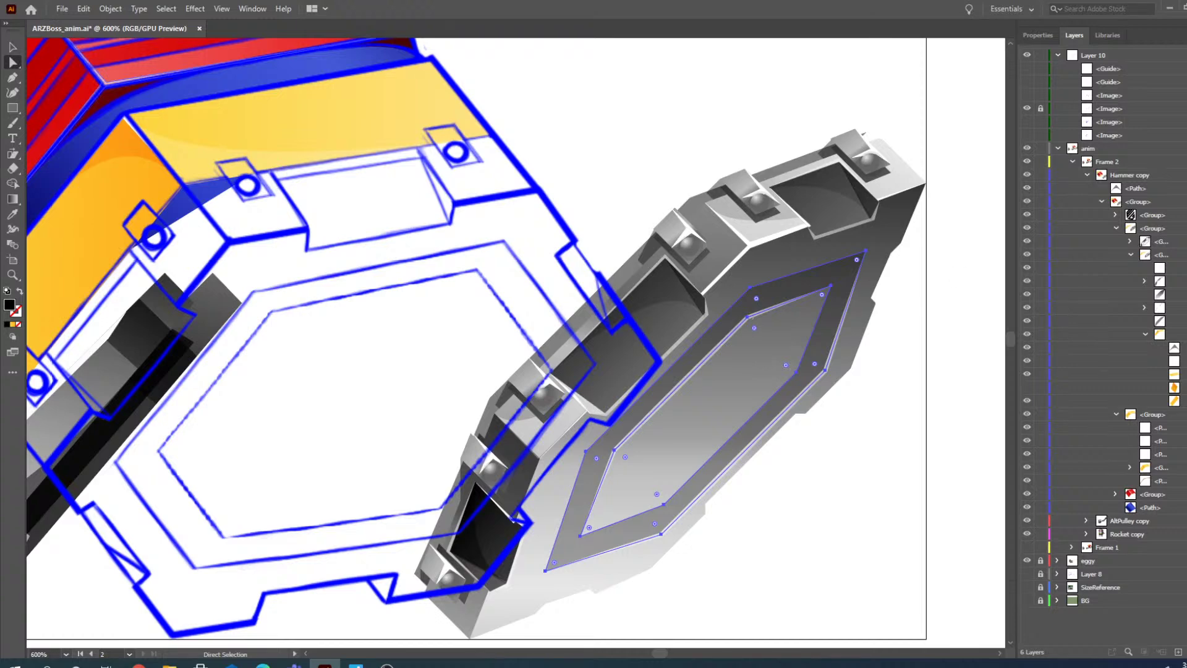
- Select the hexagonal ring together with the two light highlight lines along its edges
left_click(13, 275)
left_click(844, 402)
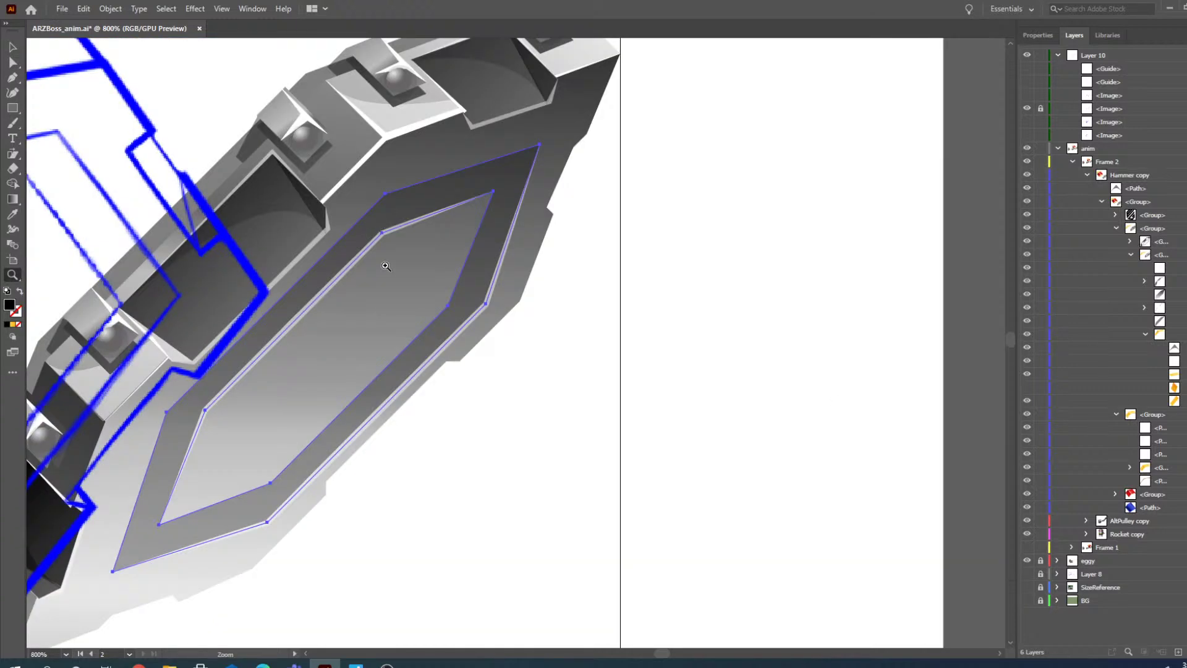
left_click(385, 268)
left_click(13, 47)
left_click(528, 335)
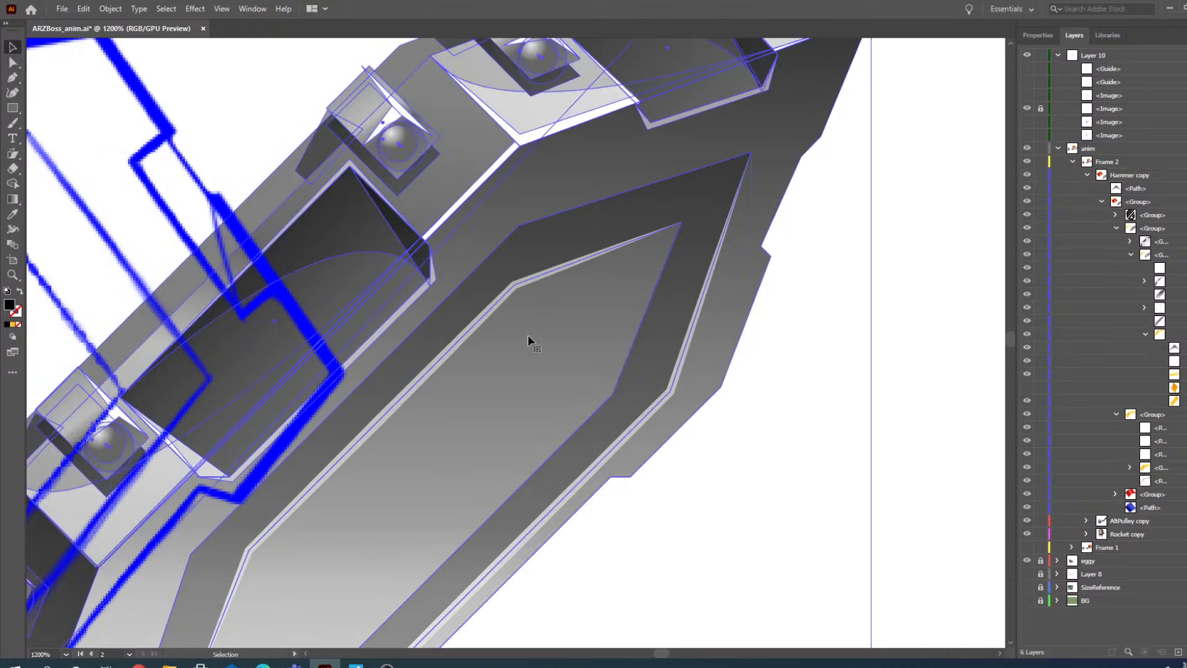
left_click(974, 417)
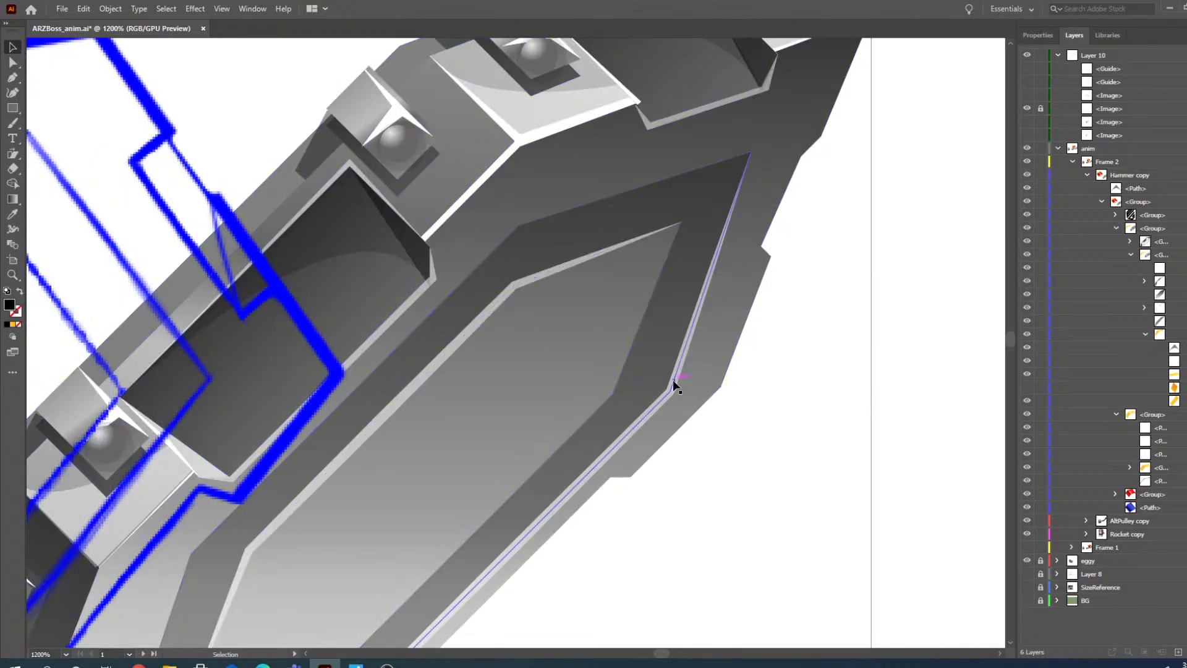
left_click(673, 381)
left_click(12, 62)
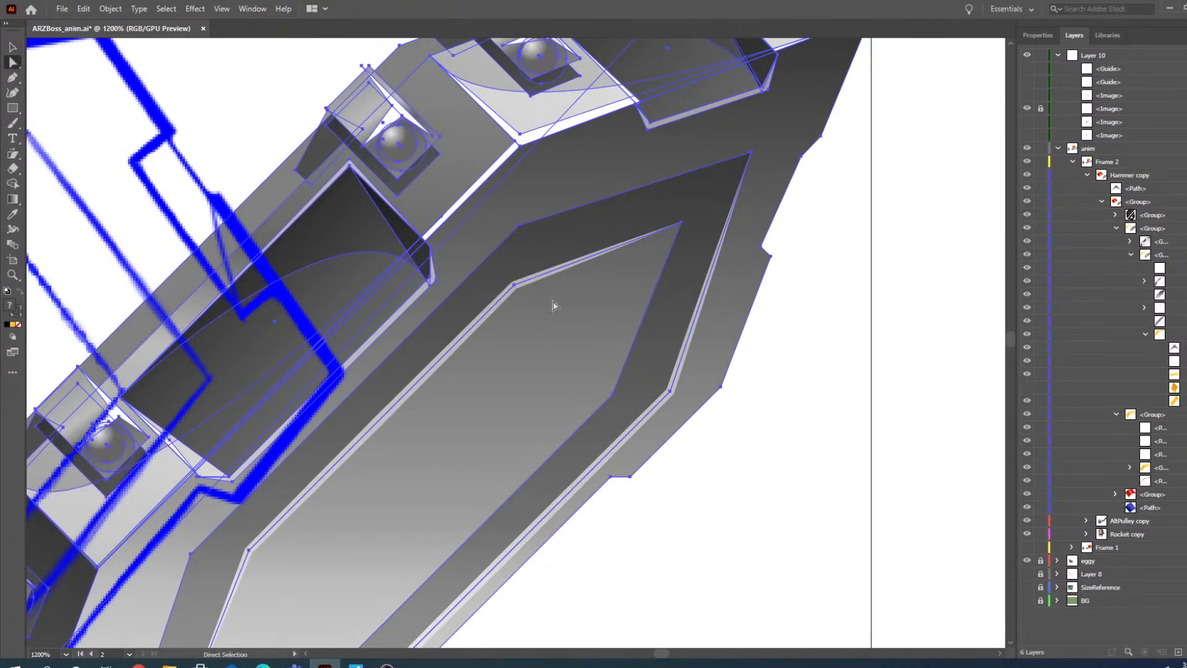
left_click(674, 384)
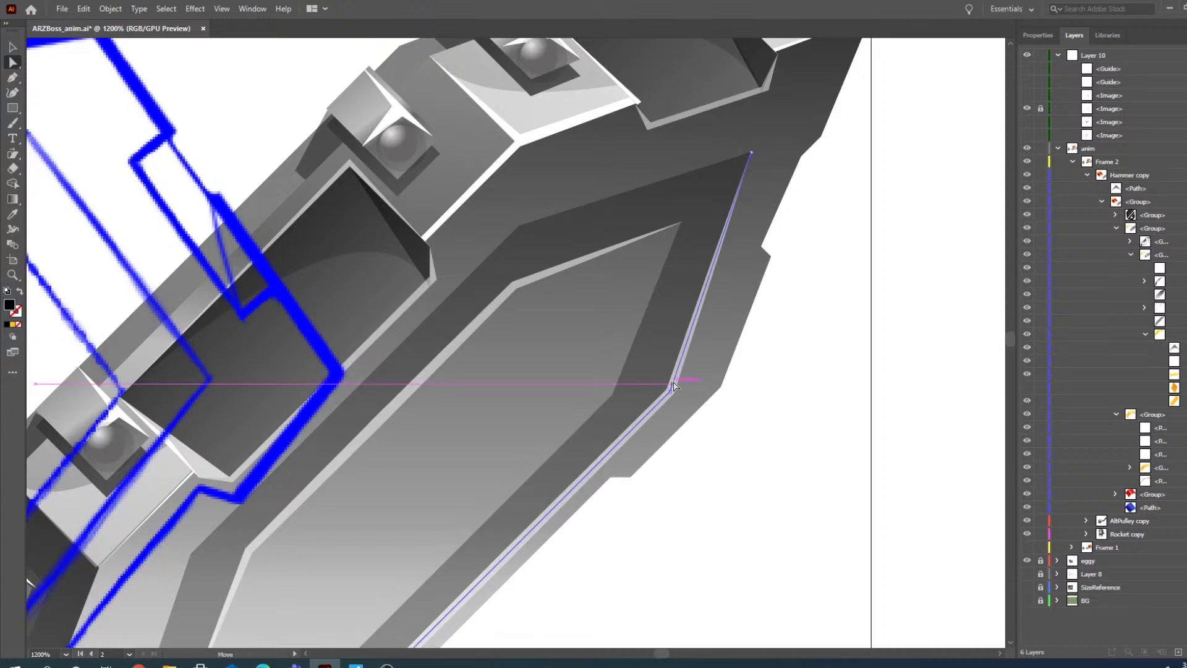
left_click(560, 290, "shift")
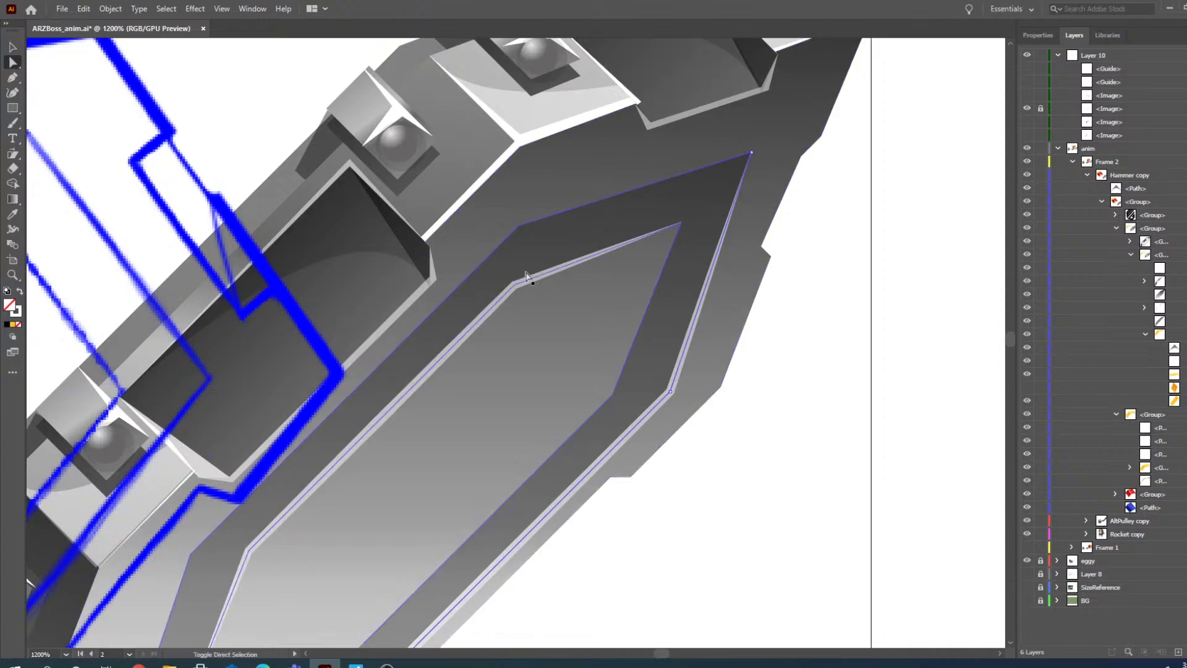
left_click(563, 230, "shift")
- Try to move the selected ring and its highlight lines together onto the blue sketch's hexagon
left_click(12, 274)
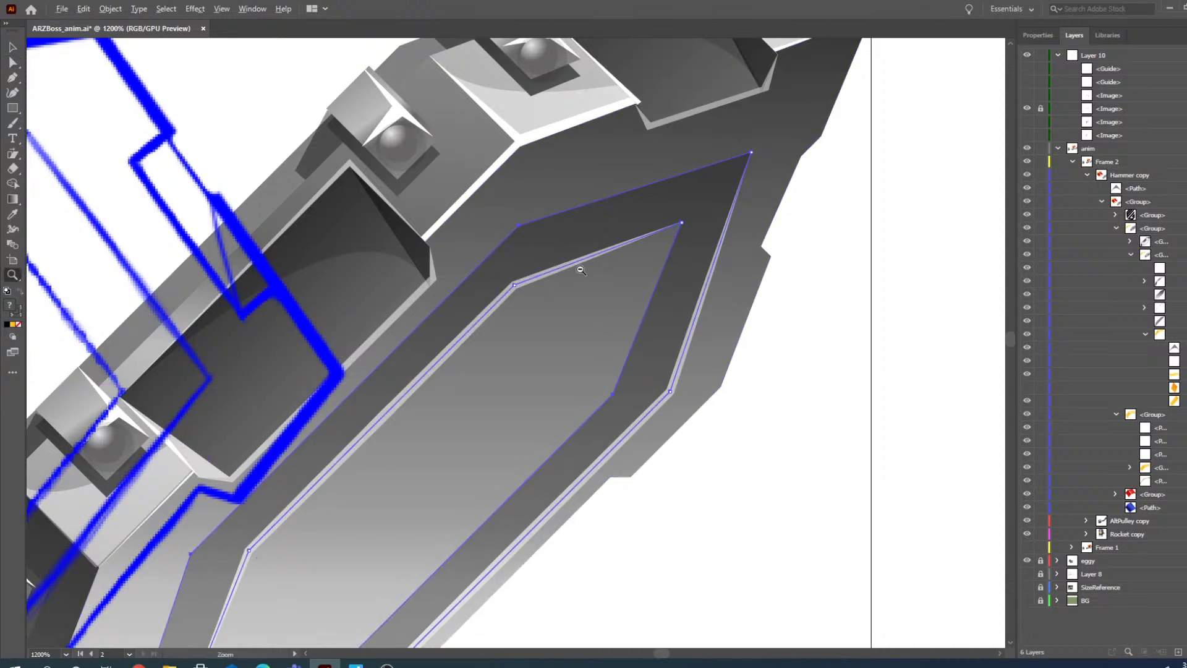
left_click(581, 270, "alt")
left_click(641, 265, "alt")
left_click(431, 417, "alt")
left_click(398, 365)
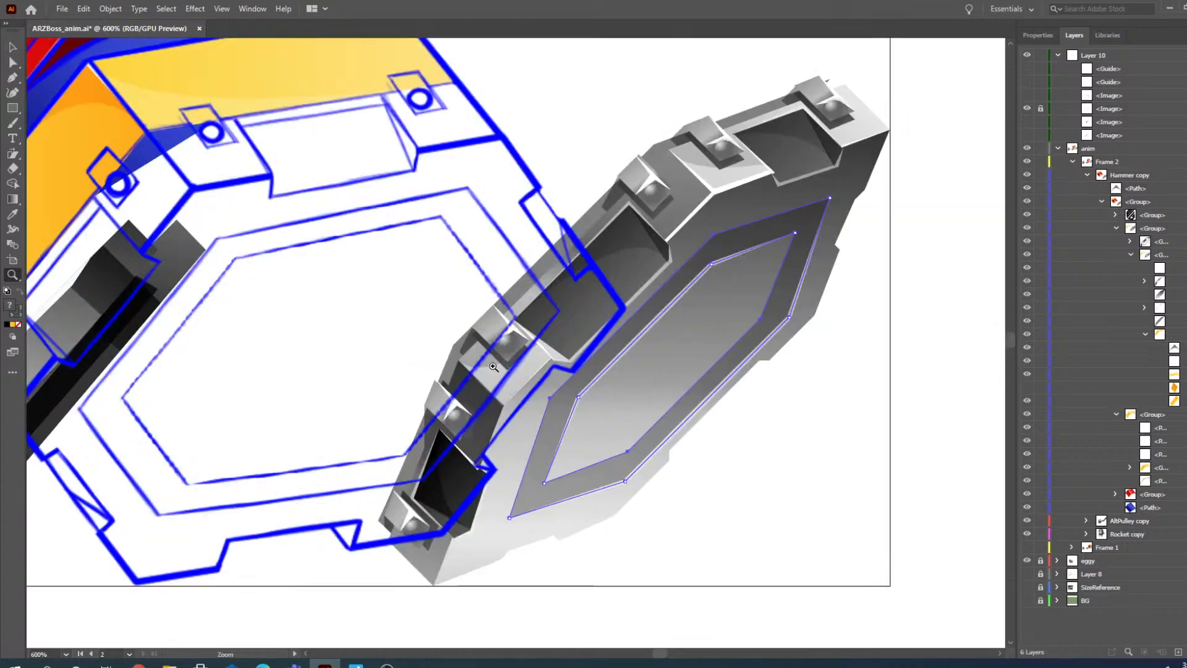
left_click(13, 62)
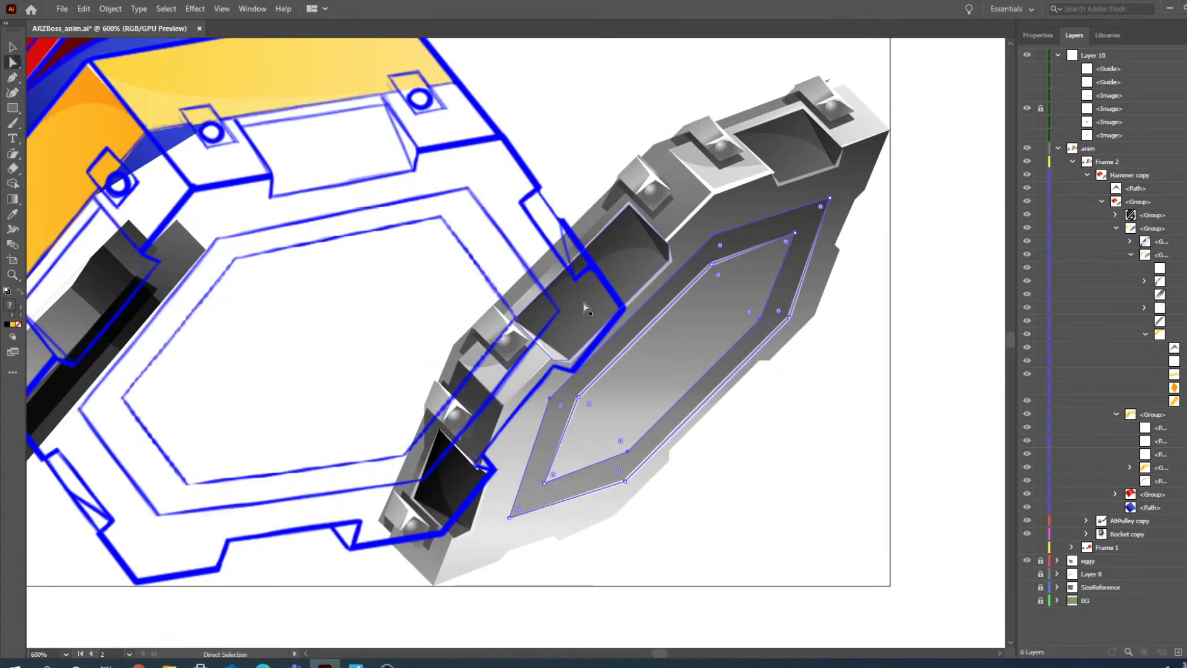
left_click_drag(675, 231, 417, 235)
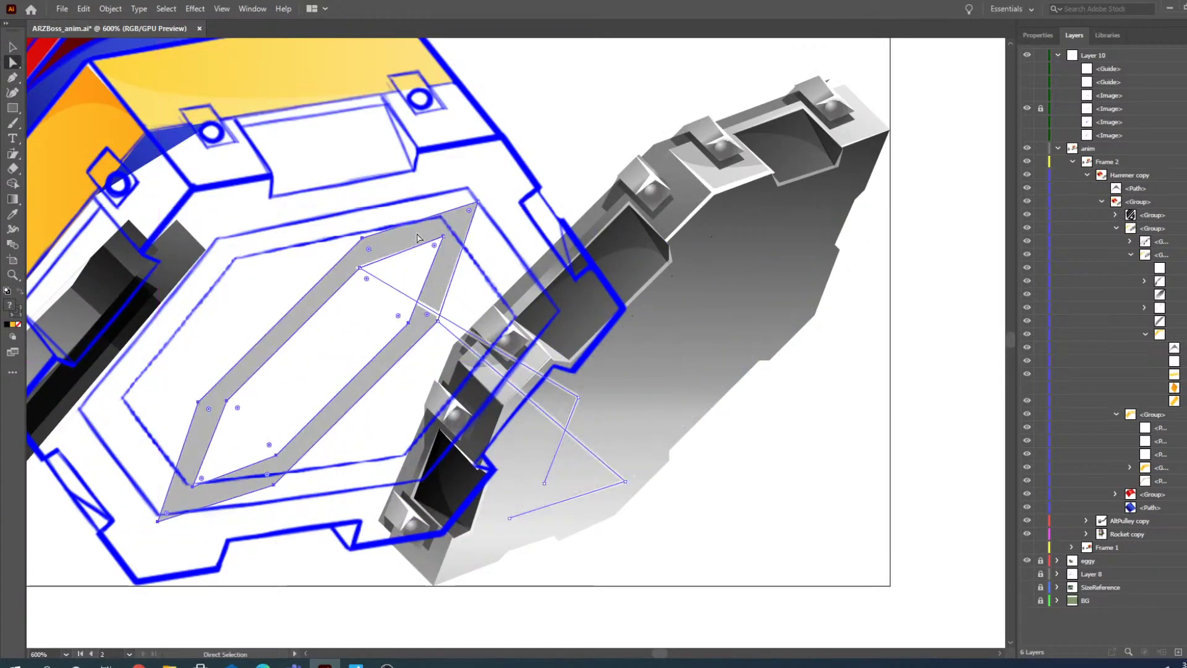
key("ctrl+z")
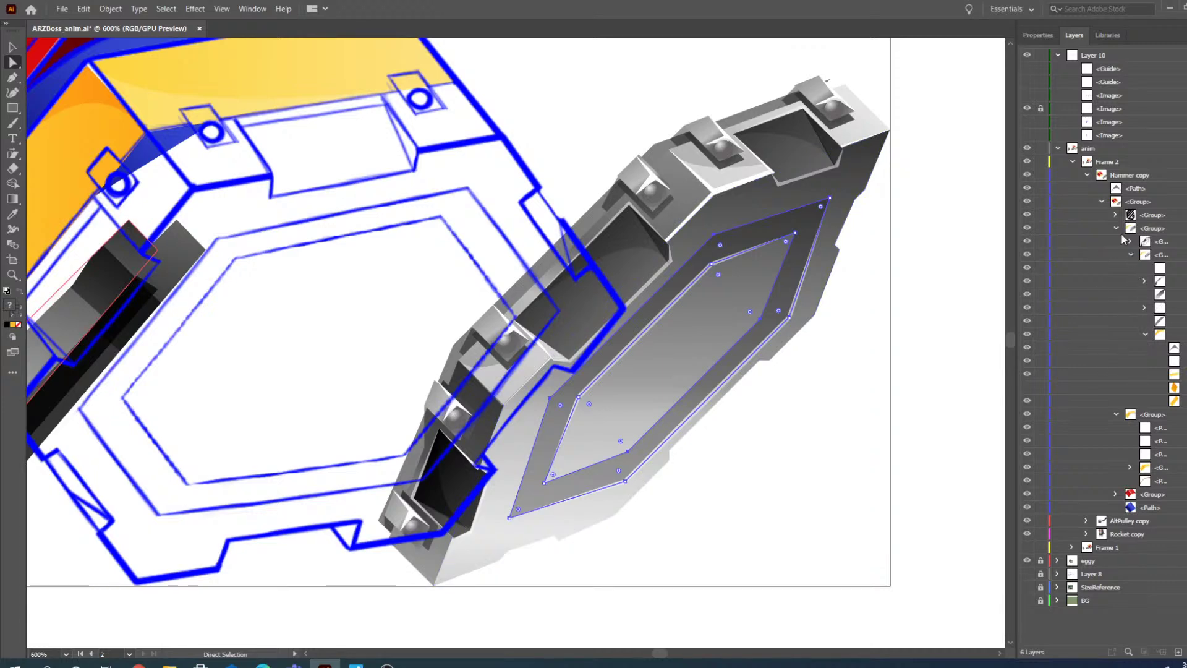
- Expand the end plate's detail group and toggle the visibility of its sublayers to identify the ring and plate parts
key("ctrl+shift+a")
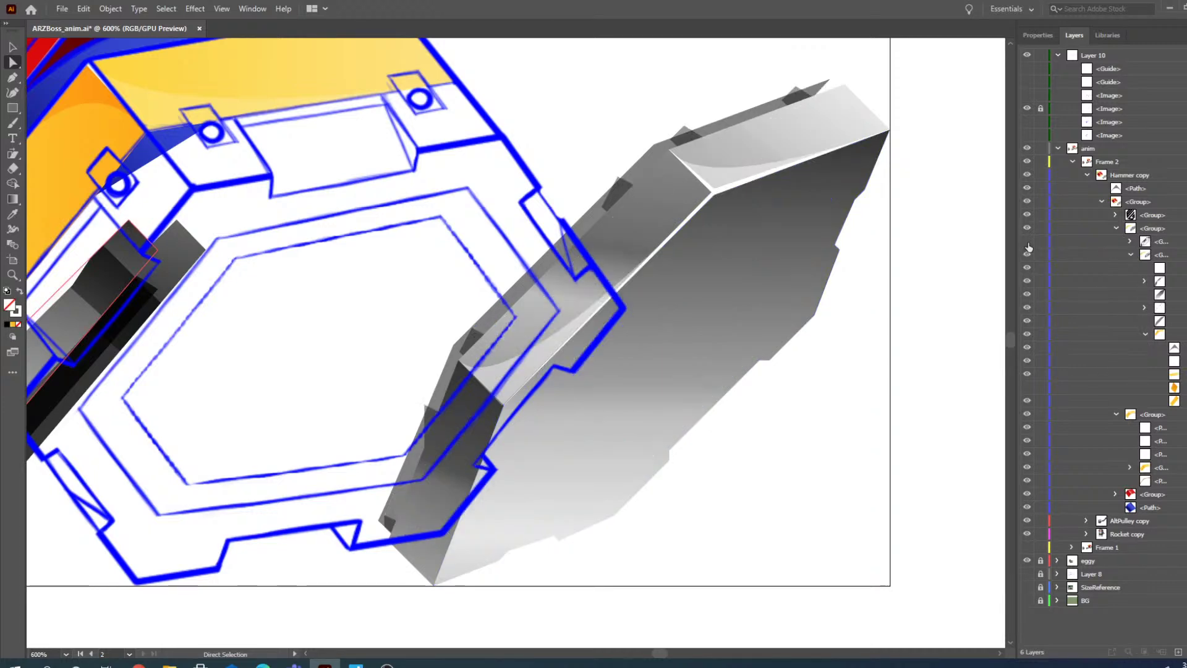
left_click(1131, 241)
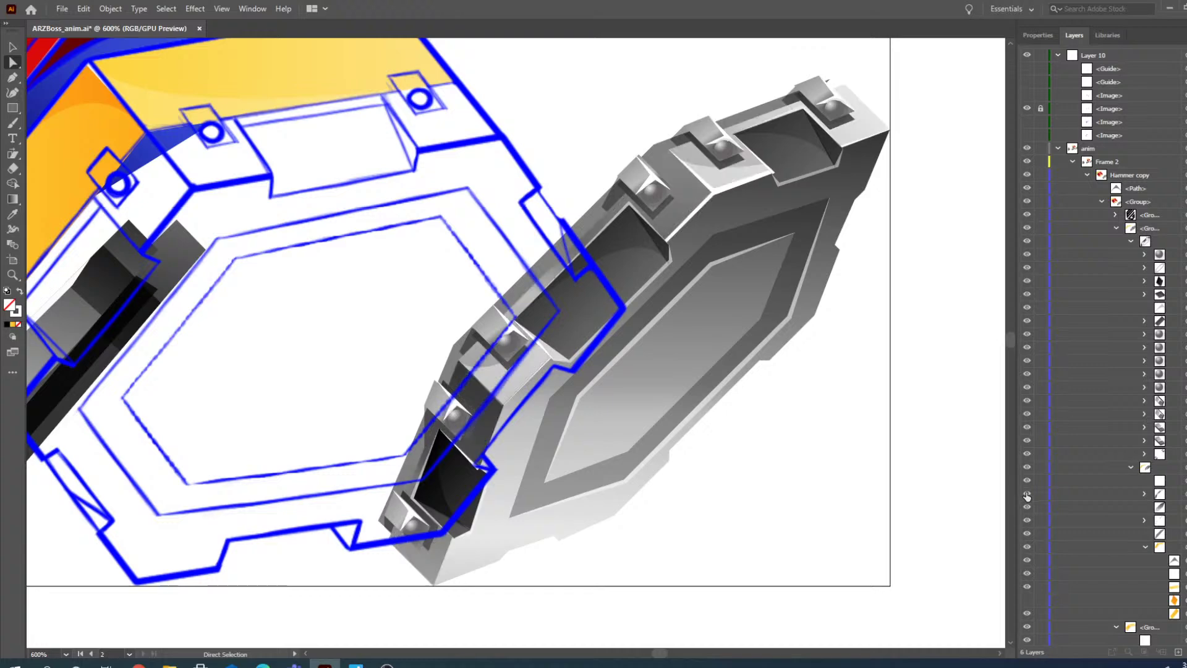
left_click(1027, 535)
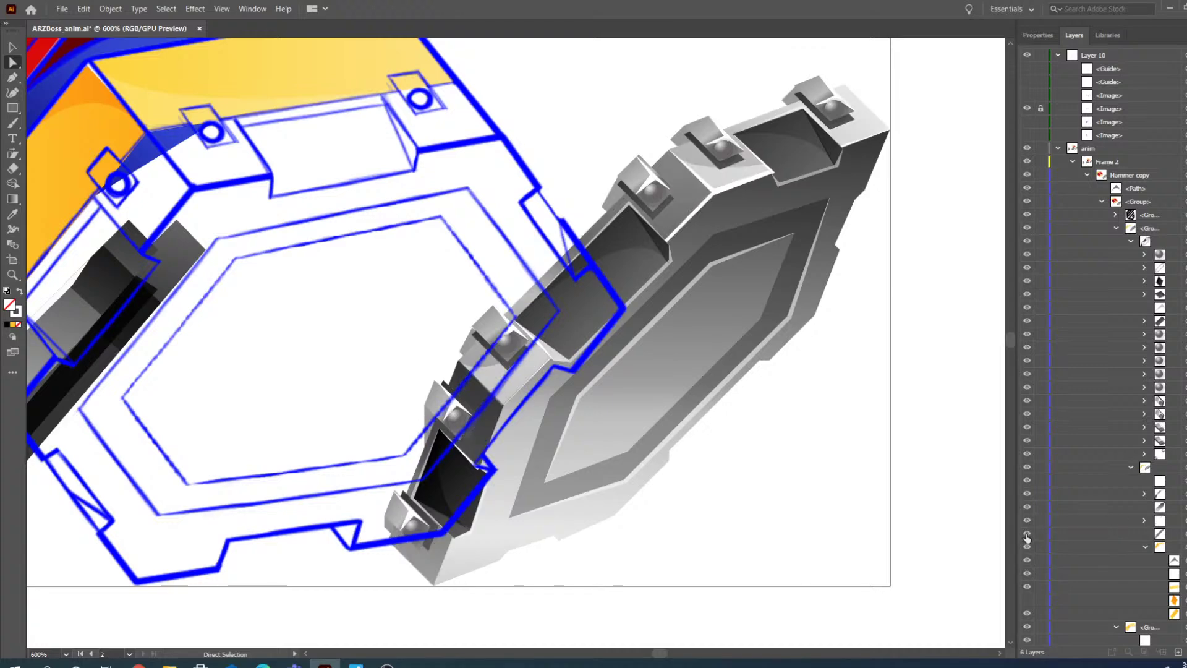
left_click(1027, 535)
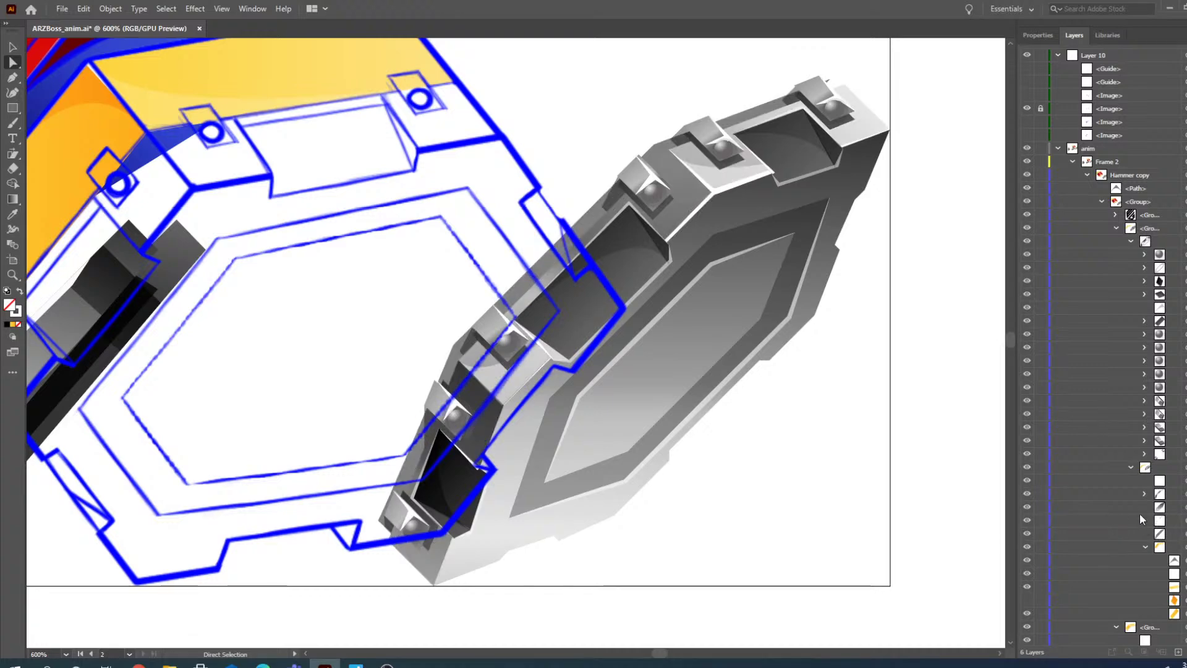
left_click(1027, 467)
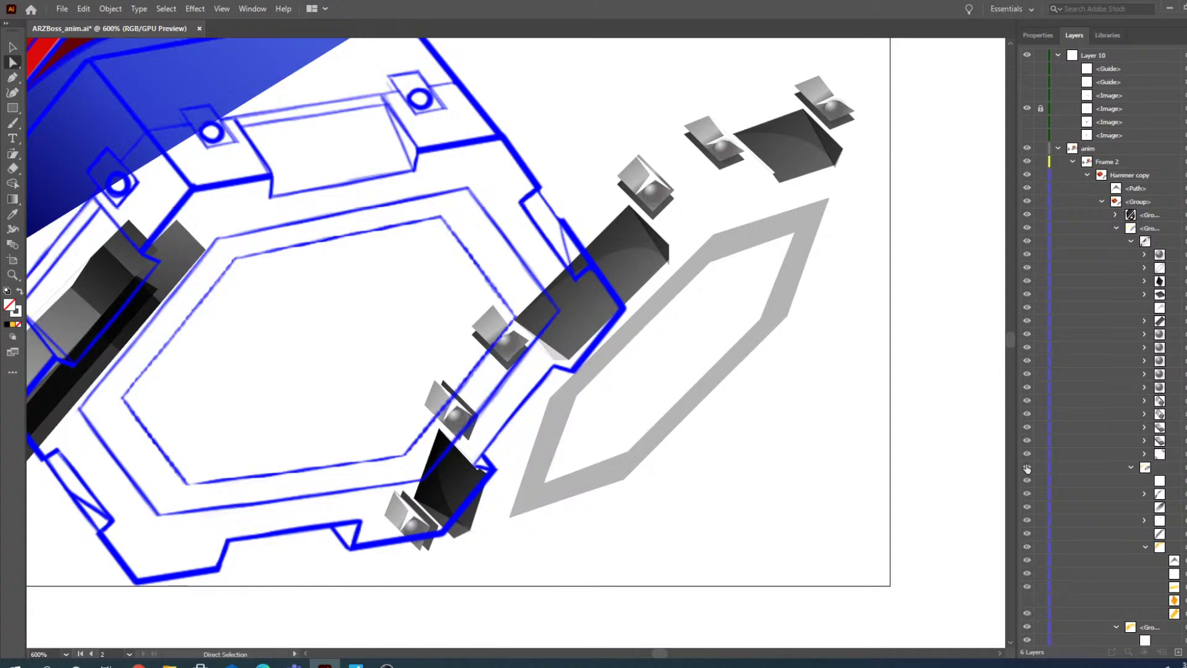
left_click(1027, 467)
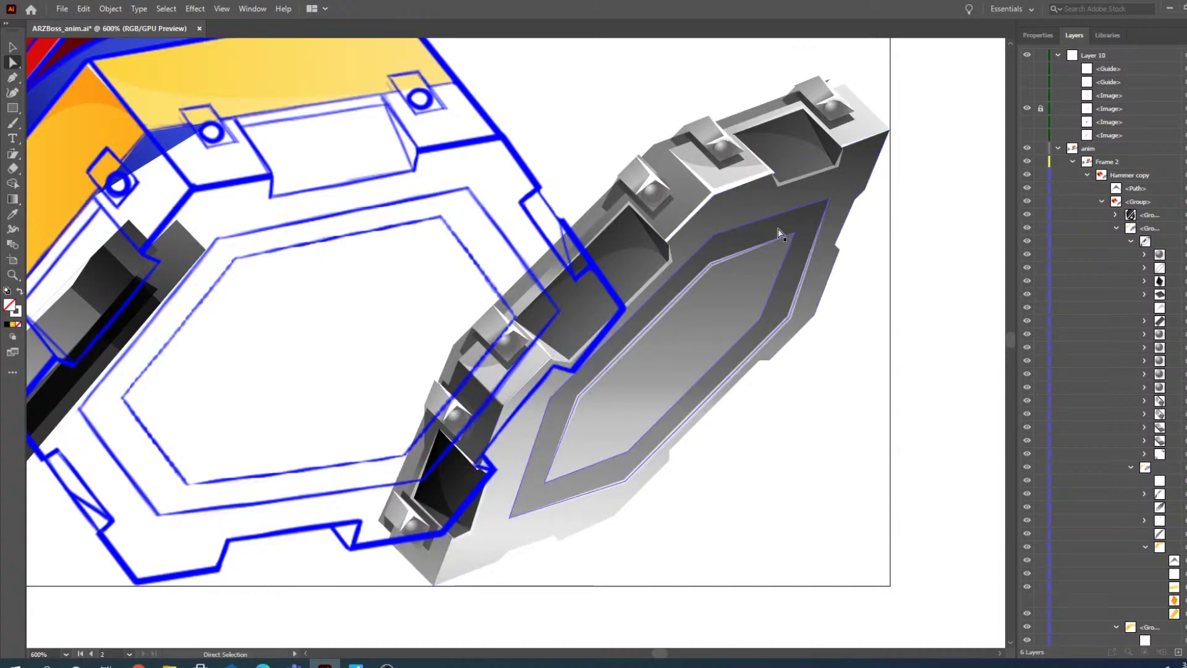
- Move the hexagonal ring onto the blue sketch and fit its outer corners to the inner hexagon outline
left_click_drag(780, 235, 388, 247)
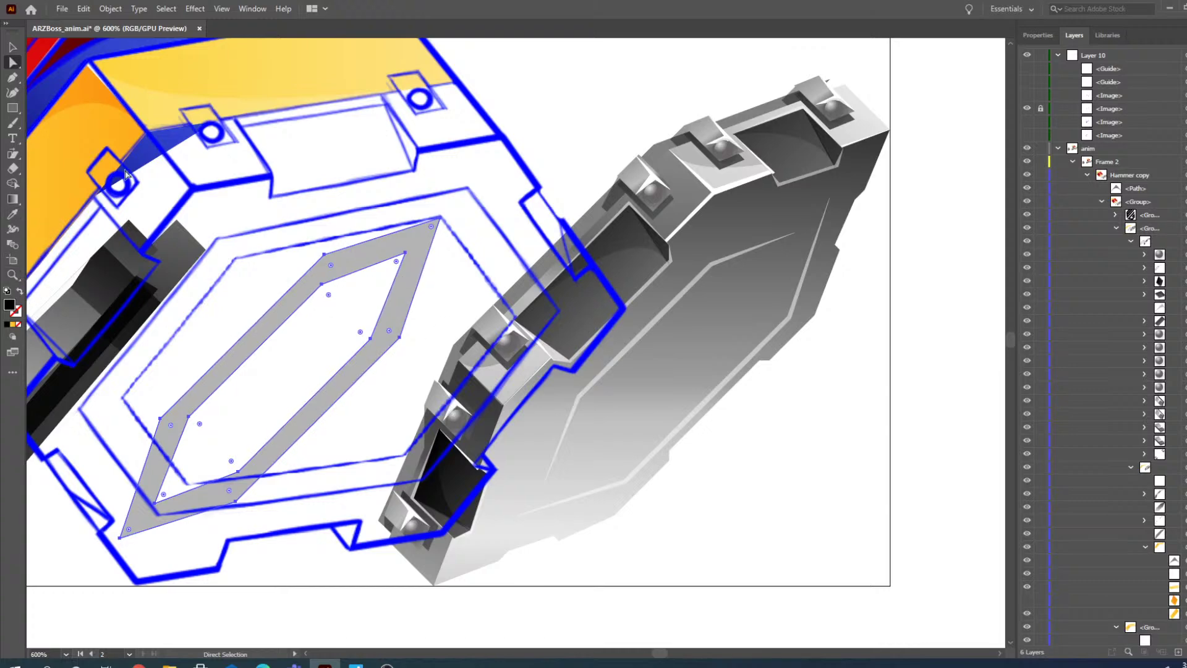
left_click_drag(340, 307, 239, 262)
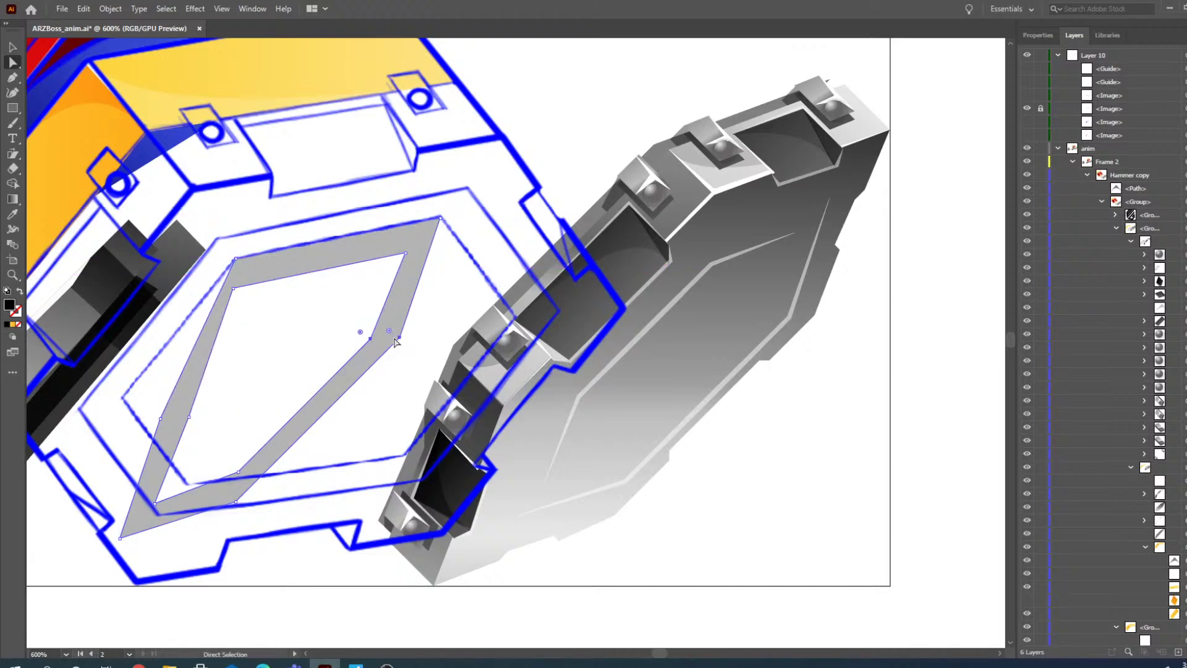
left_click_drag(401, 337, 515, 319)
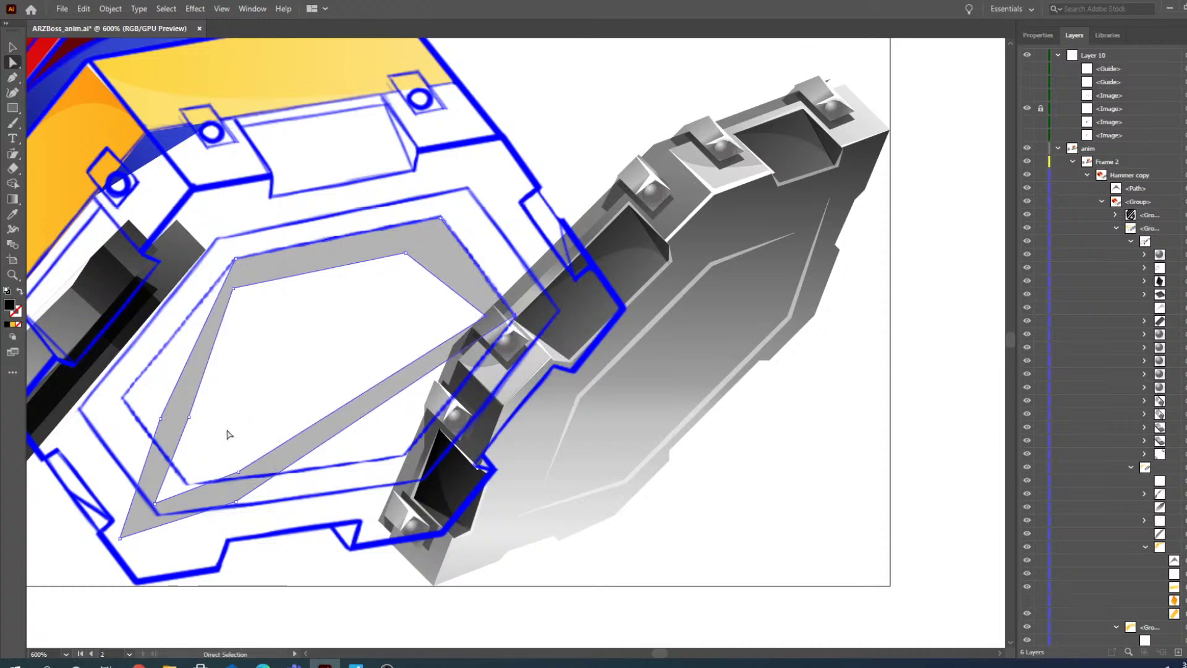
left_click_drag(160, 418, 123, 401)
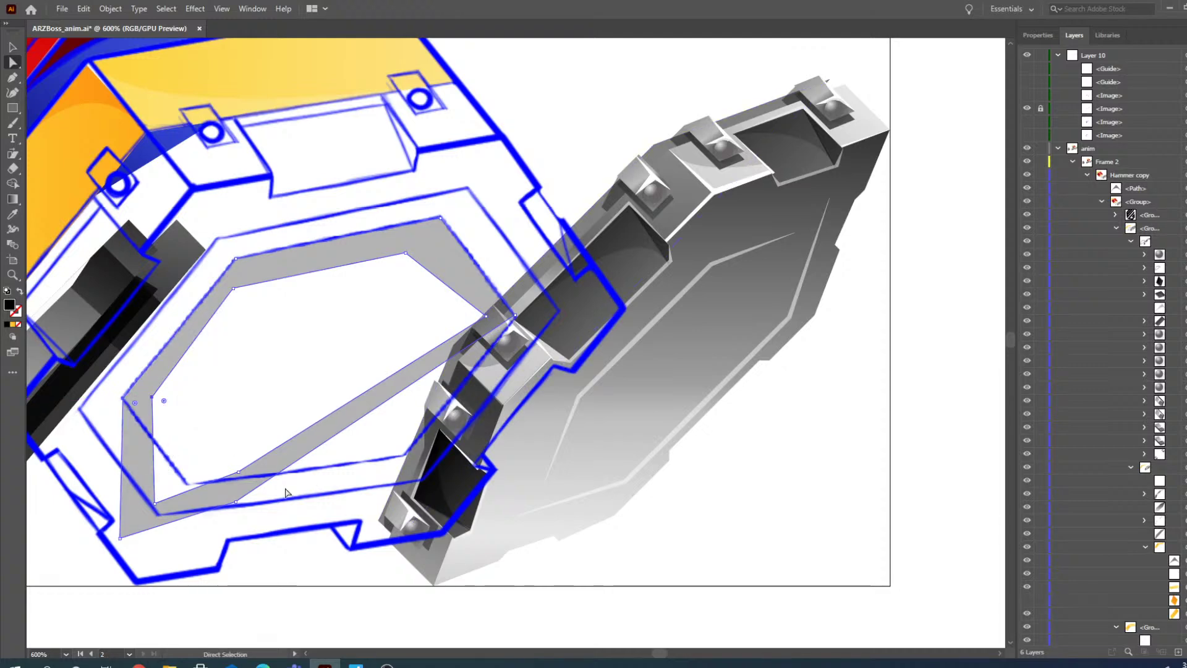
left_click_drag(237, 471, 405, 425)
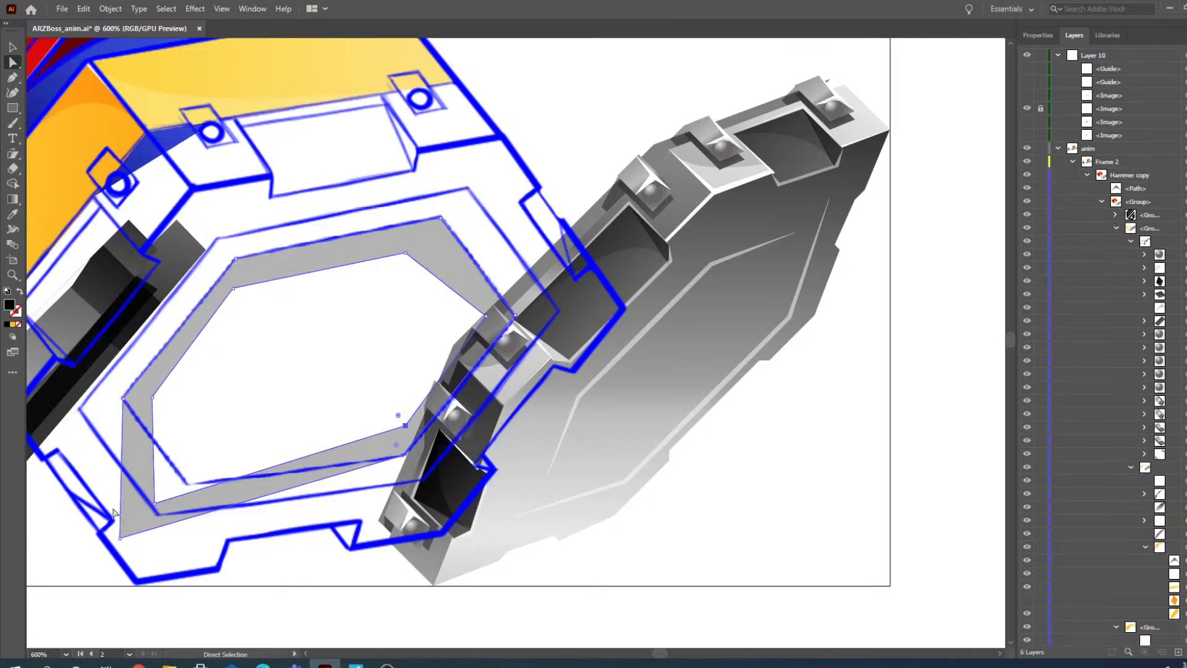
left_click_drag(155, 503, 224, 448)
- Reposition the upper and lower corners of the ring's inner opening to follow its outer hexagon more evenly
left_click(414, 285)
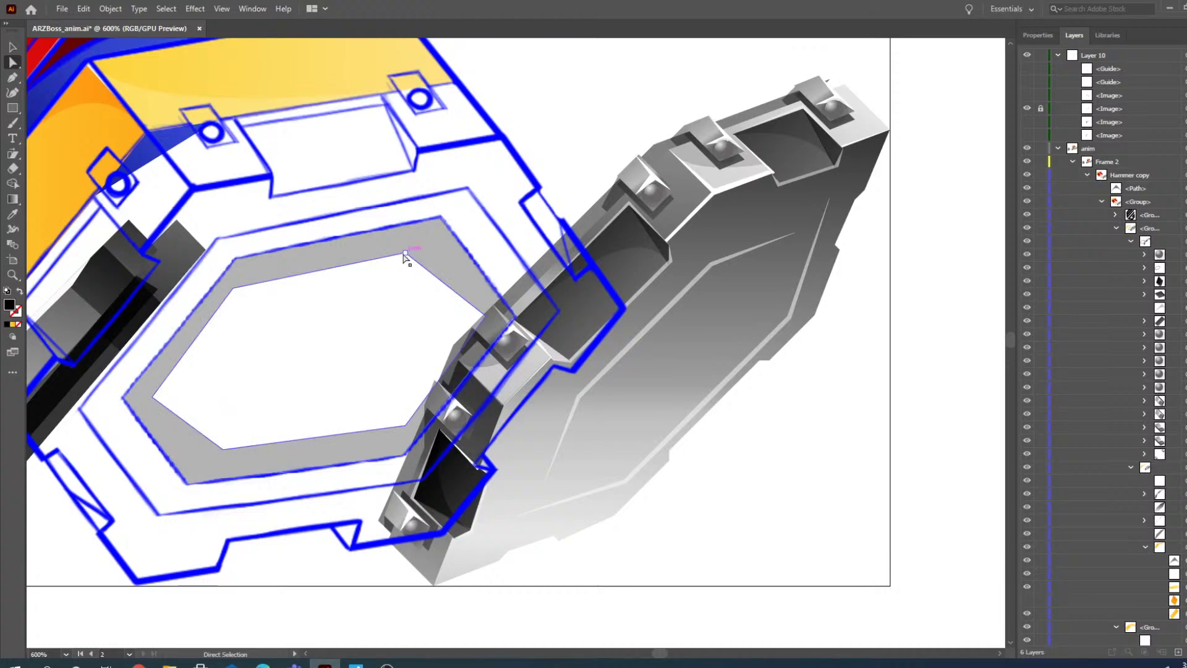
left_click_drag(405, 255, 423, 248)
left_click_drag(223, 449, 207, 453)
left_click_drag(234, 288, 249, 279)
left_click_drag(405, 426, 394, 432)
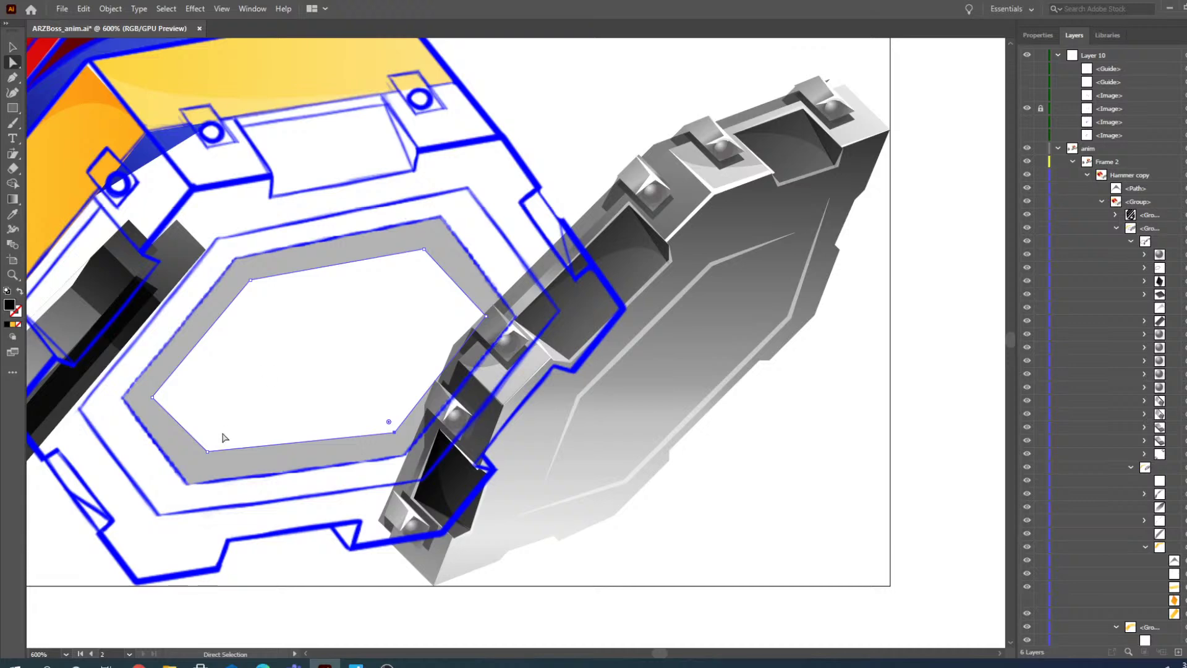
- Fine-tune the ring's inner corners and shift the leftmost one inward to even out the border width
left_click(207, 452)
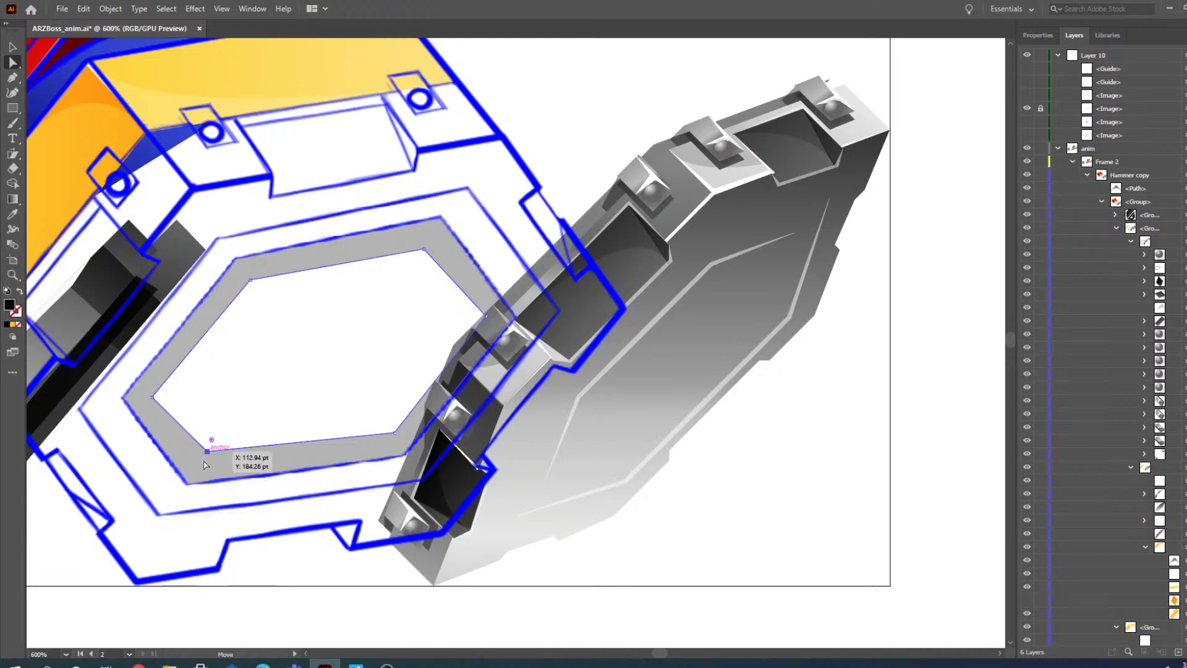
left_click(394, 432)
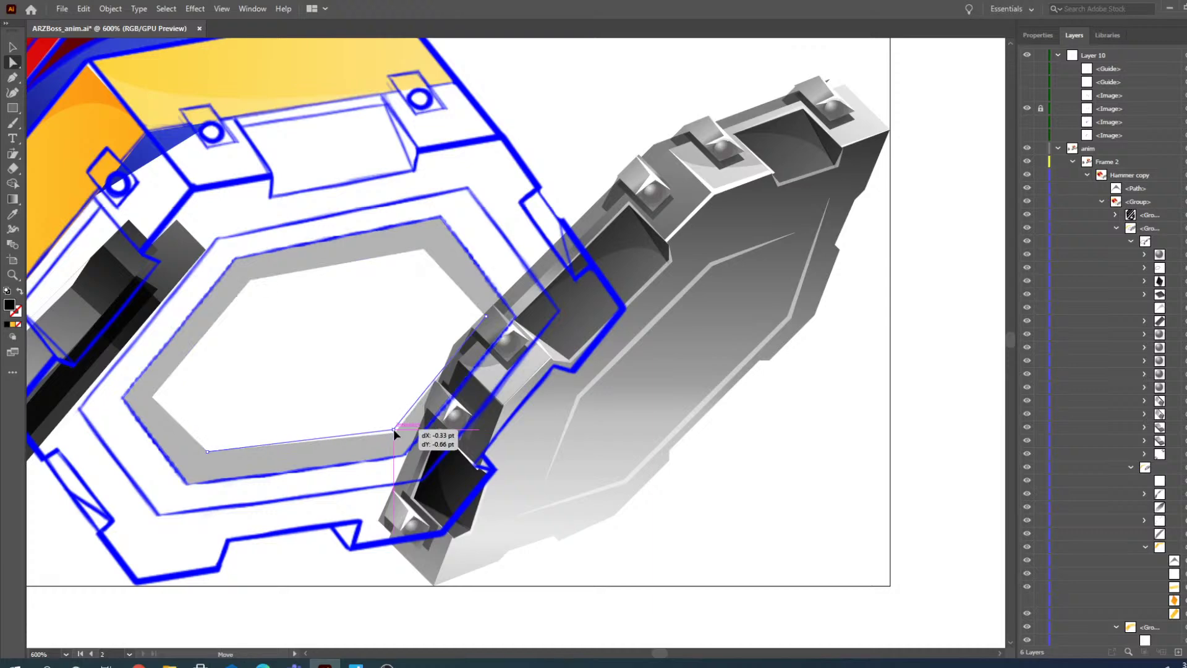
left_click(250, 280)
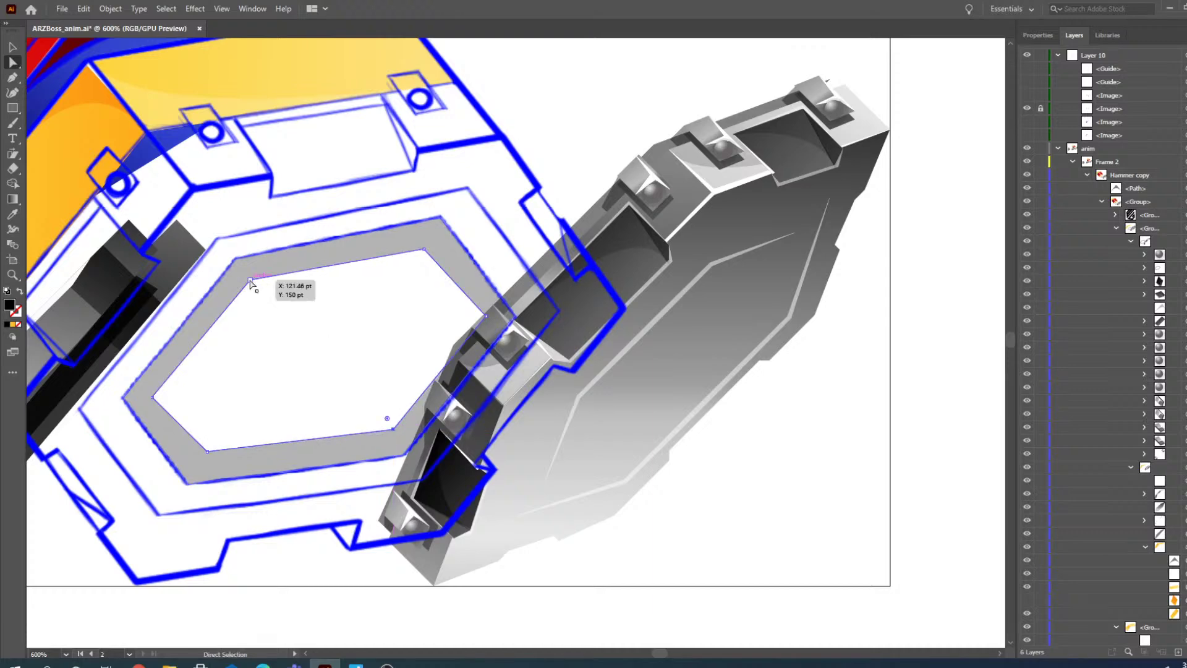
left_click(253, 283)
left_click_drag(252, 282, 252, 283)
left_click_drag(484, 322, 482, 320)
left_click(153, 398)
left_click_drag(153, 397, 160, 397)
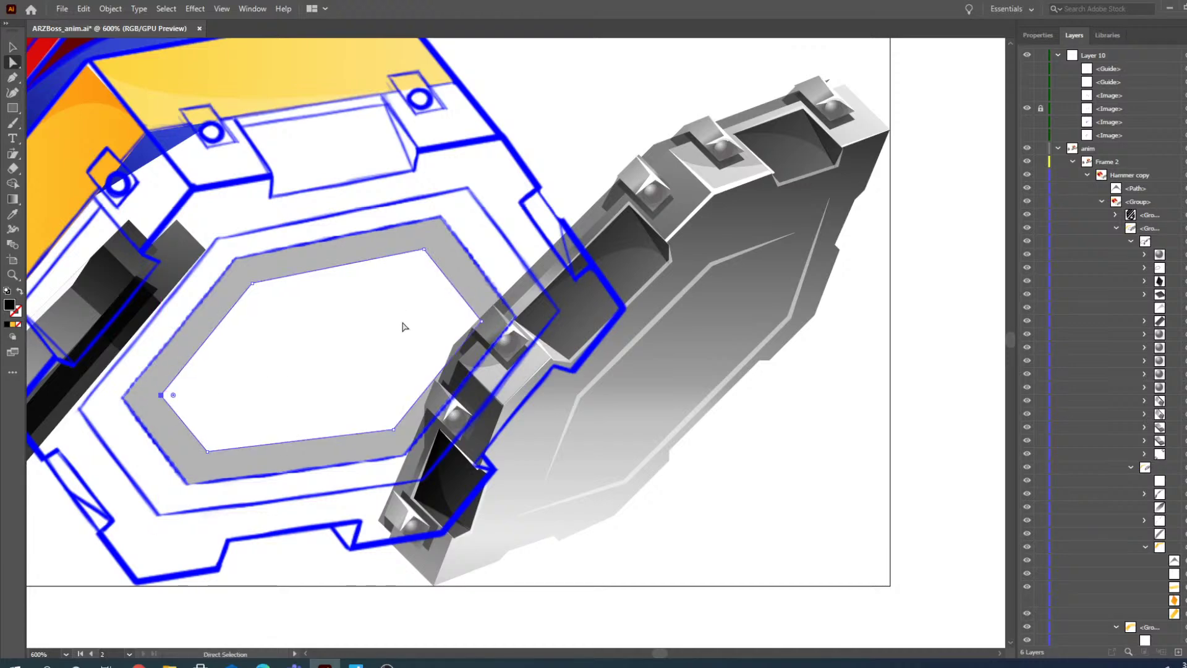
- Reshape the upper-left highlight line of the end plate by snapping its four points onto the grey ring's inner corners
left_click(683, 297)
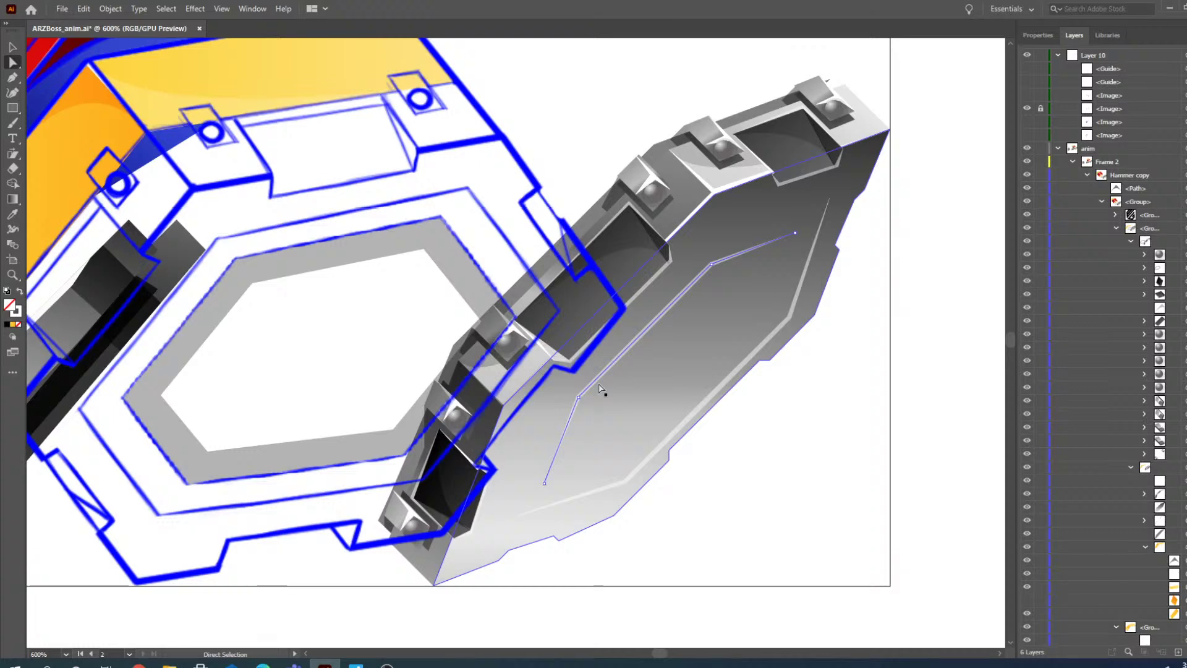
left_click_drag(712, 265, 253, 285)
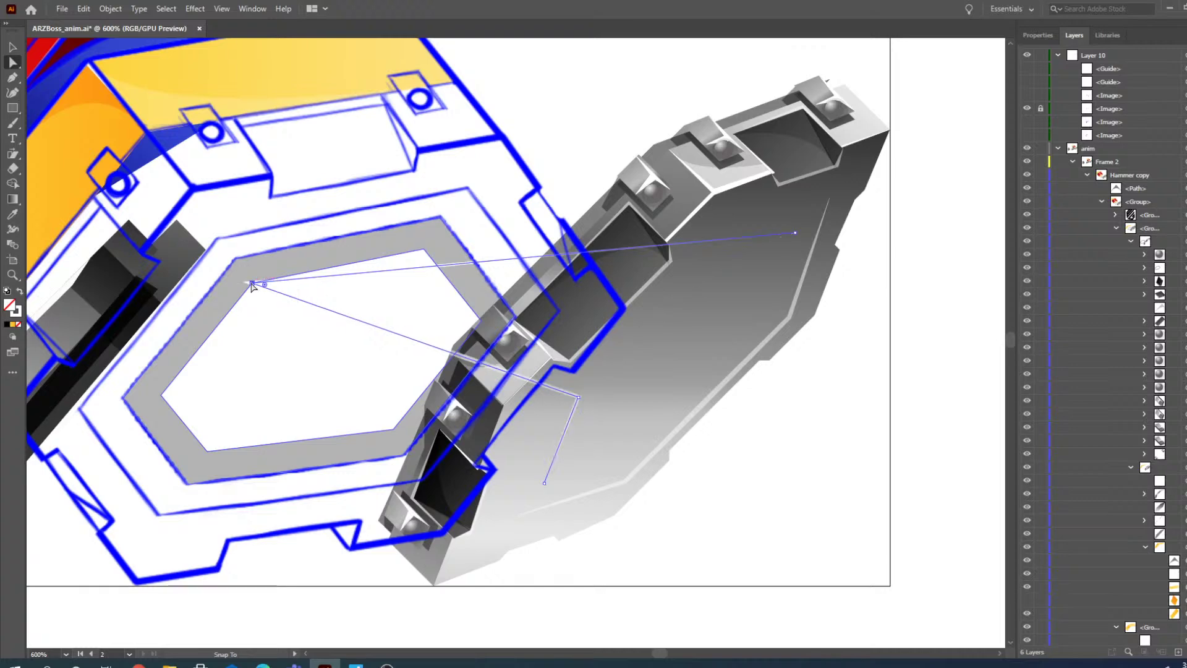
left_click_drag(795, 233, 424, 249)
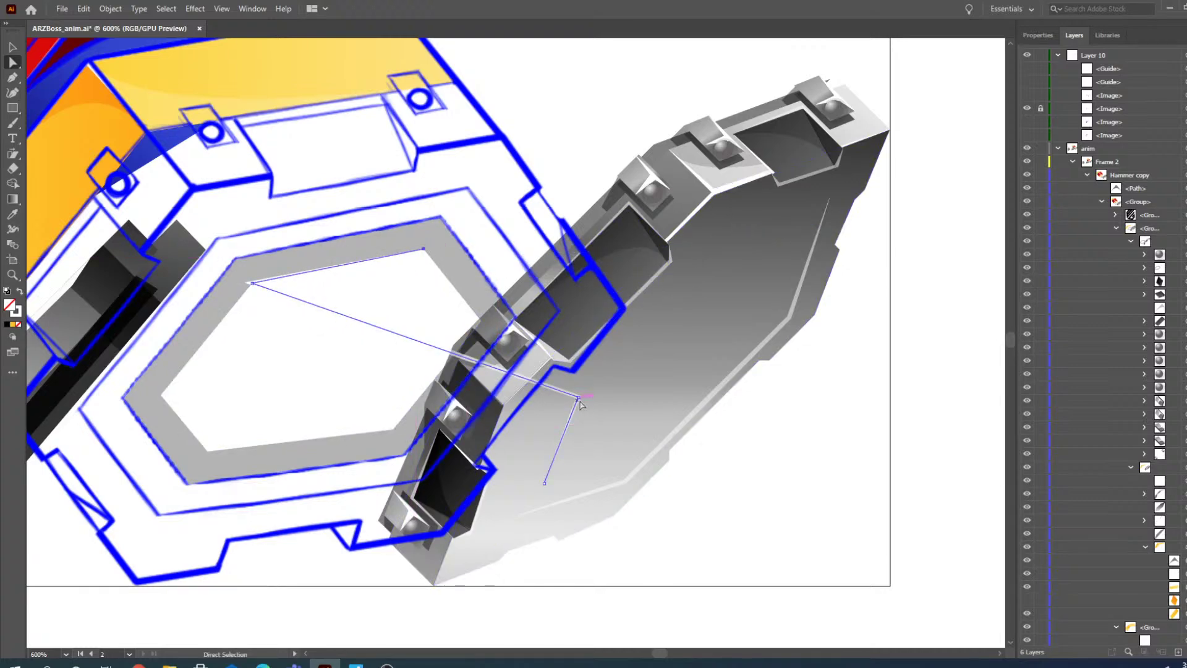
left_click_drag(582, 403, 161, 394)
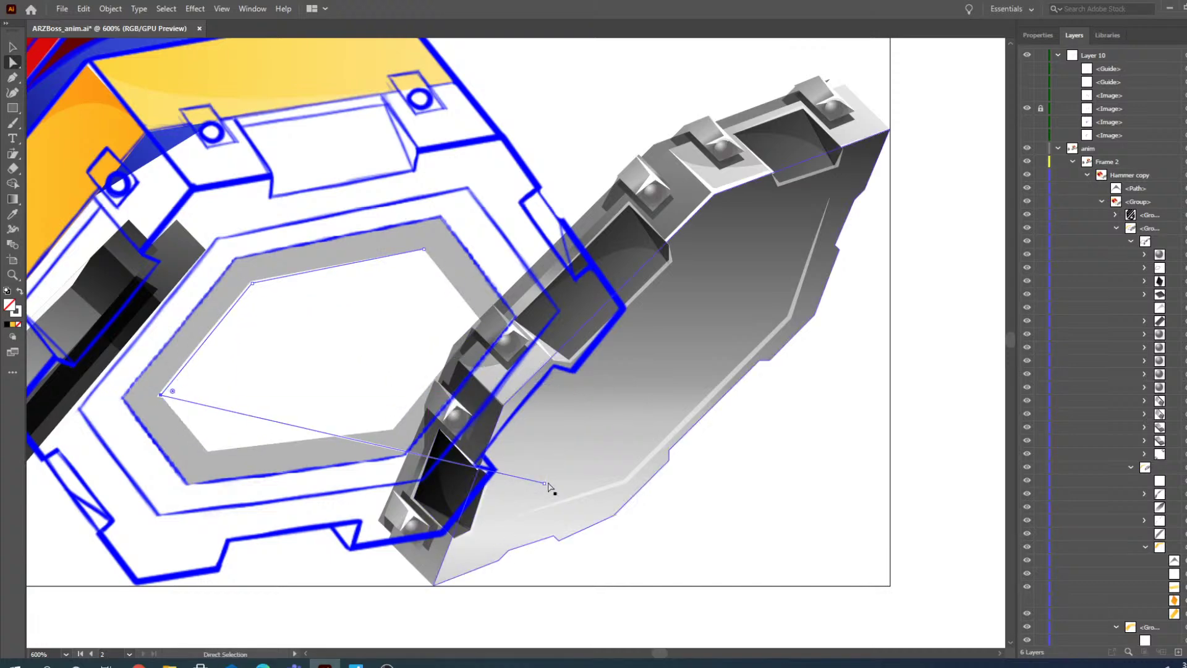
left_click_drag(543, 487, 206, 451)
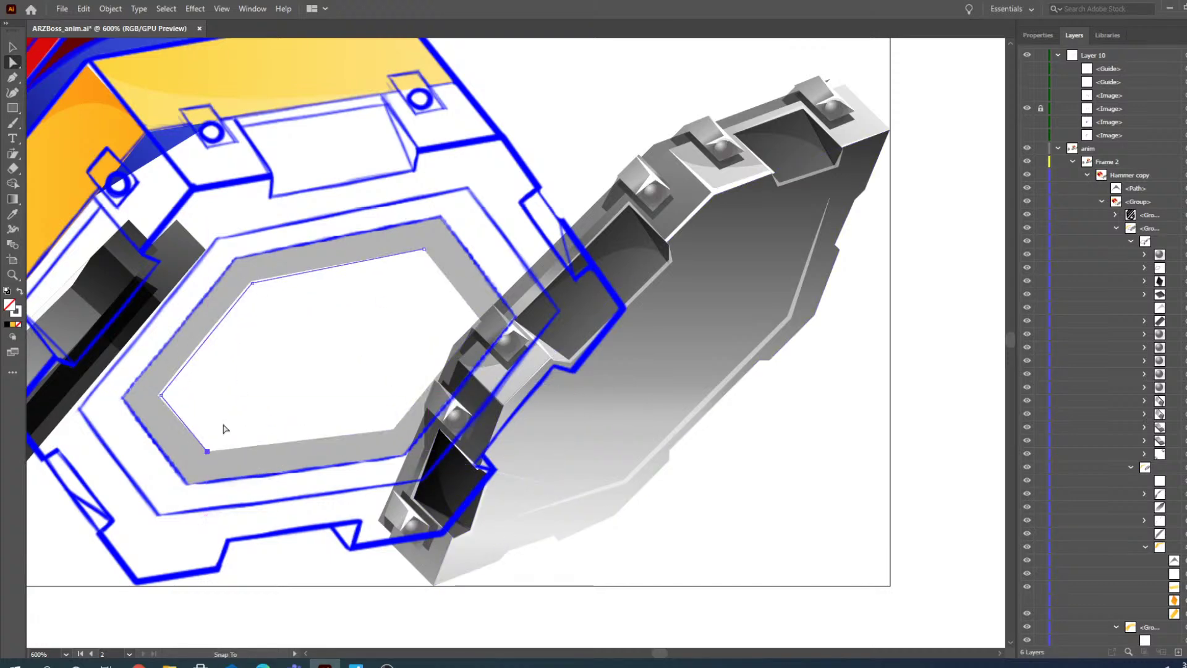
- Reshape the lower-right highlight line of the end plate by moving its four points onto the grey ring's outer corners
left_click(594, 491)
left_click(521, 516)
left_click_drag(520, 517, 188, 486)
left_click_drag(626, 481, 410, 451)
left_click_drag(775, 317, 516, 316)
left_click_drag(515, 318, 516, 317)
left_click_drag(830, 198, 440, 216)
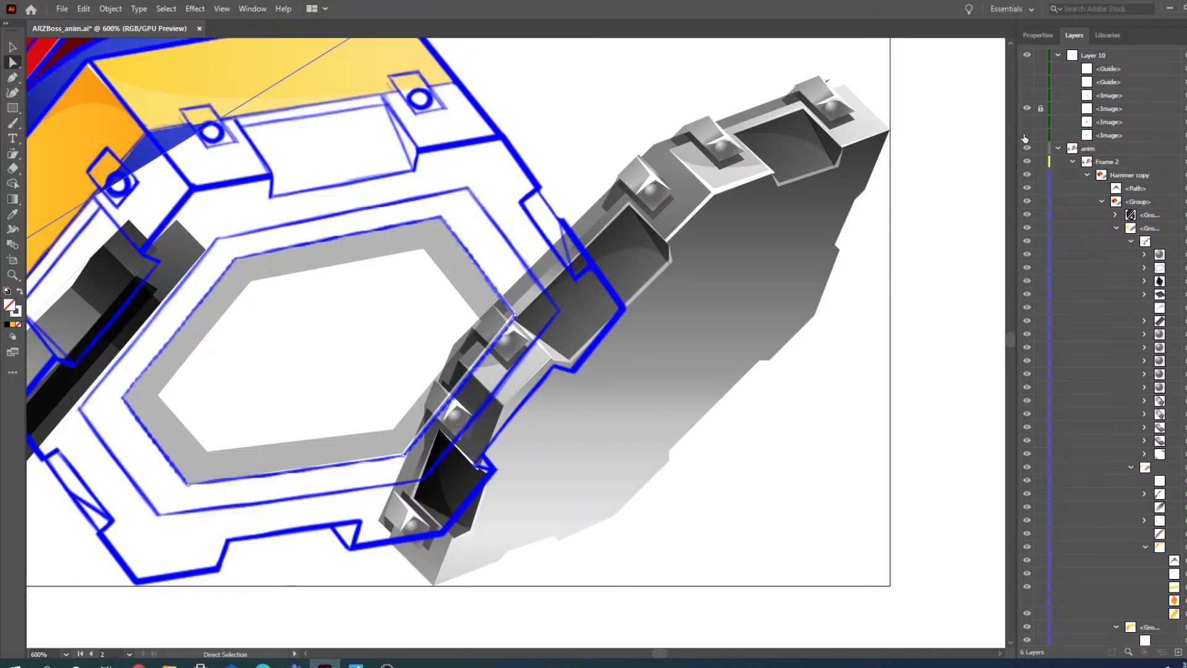
- Show the first frame's sketch and artwork and toggle Frame 2's visibility to compare the end plate's ring and highlights
left_click(1026, 96)
double_click(1027, 96)
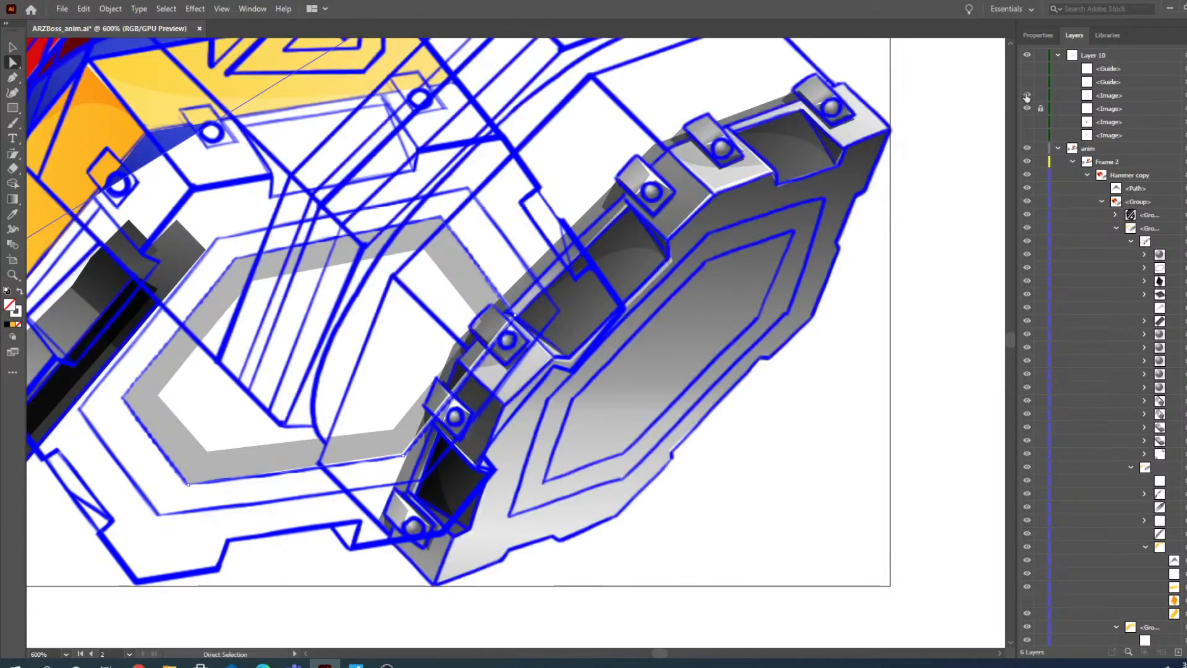
left_click(1058, 55)
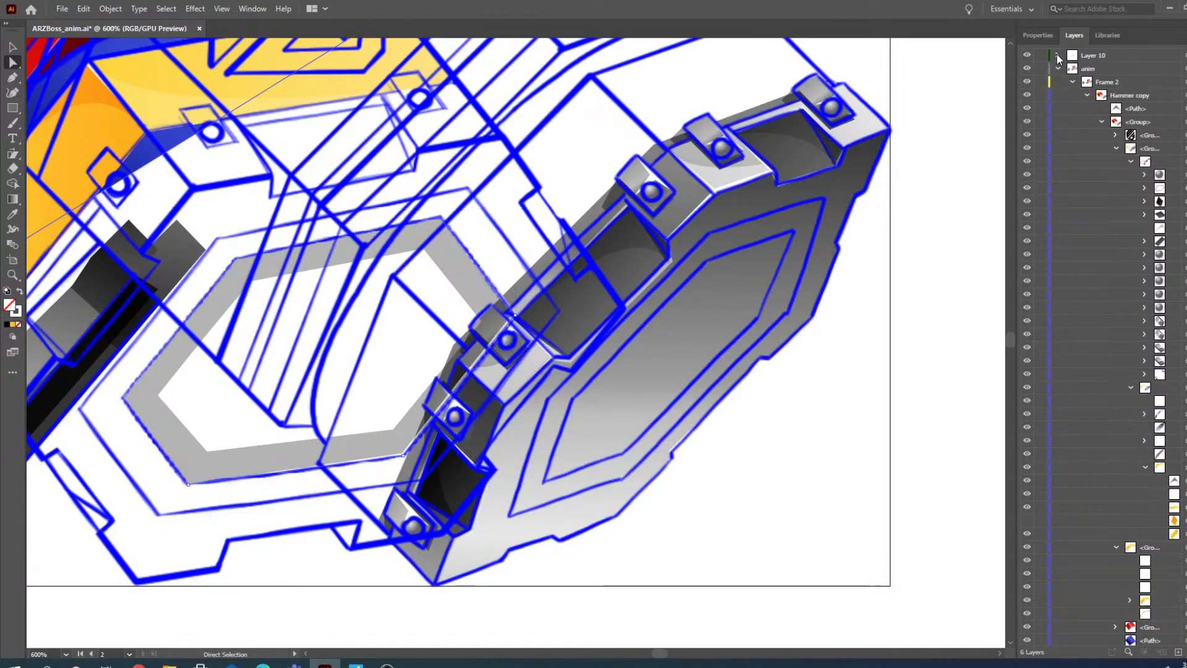
left_click(1073, 81)
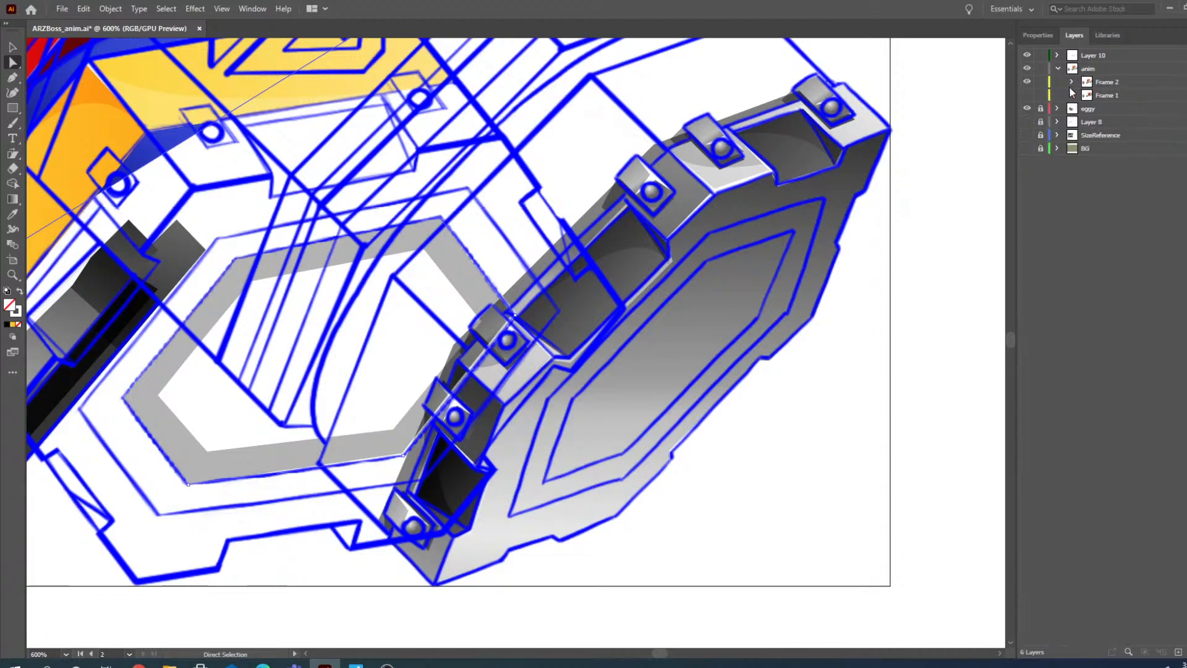
left_click(1028, 95)
left_click(1028, 95)
left_click(1028, 96)
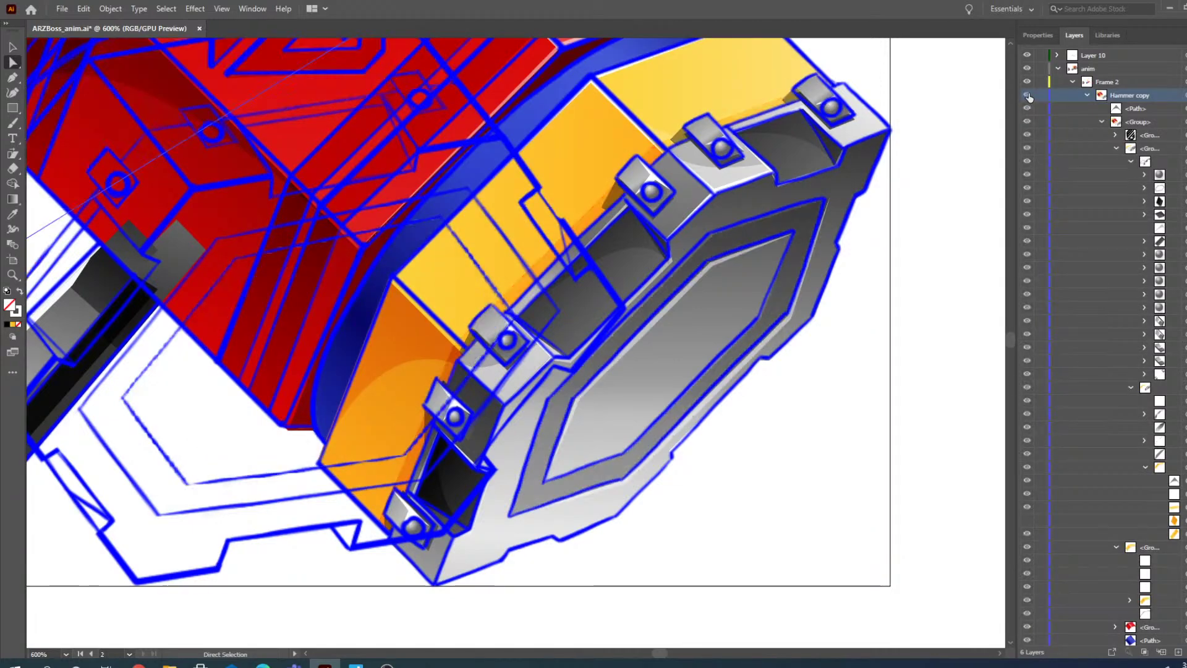
left_click(1027, 82)
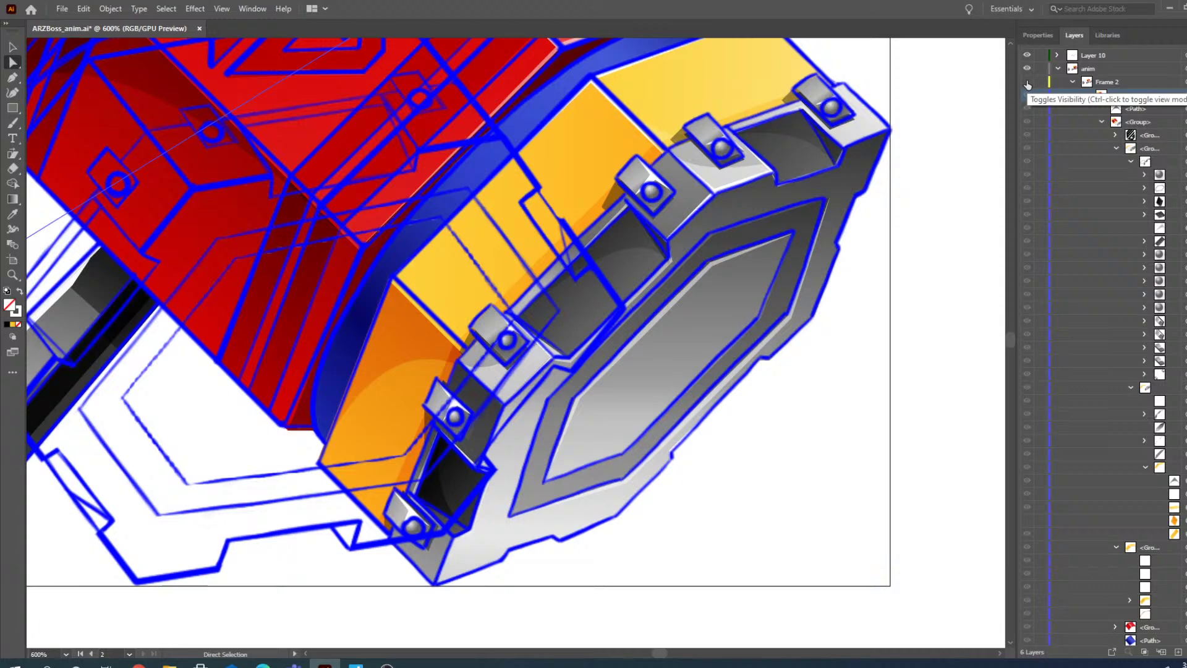
left_click(1027, 83)
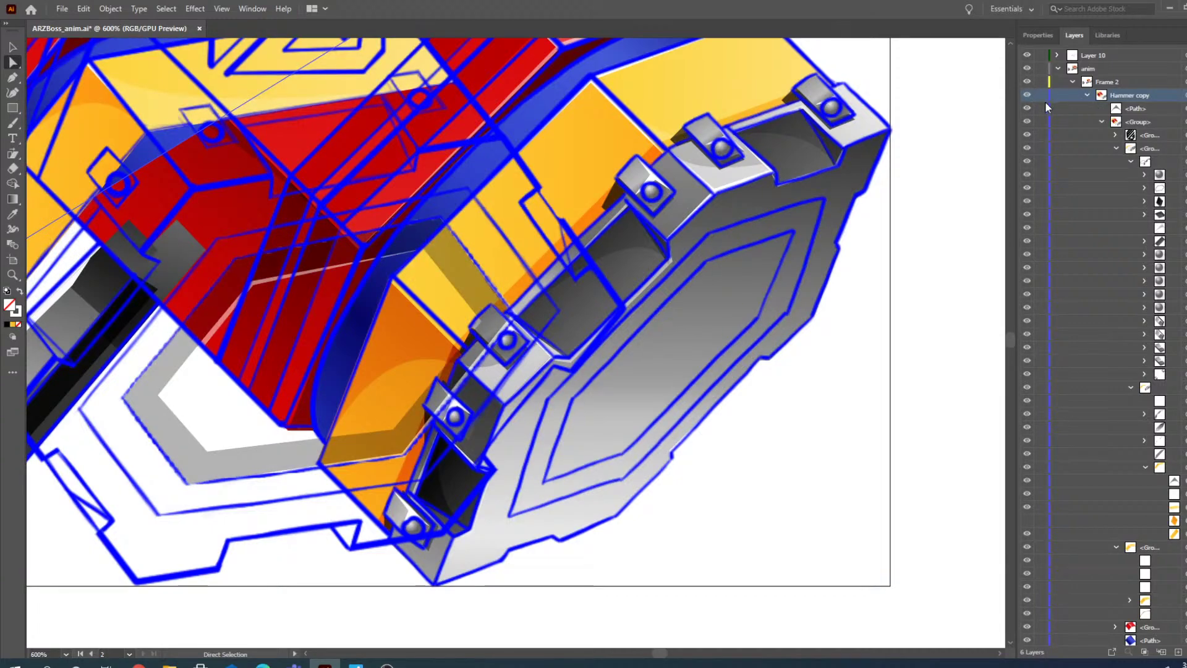
- Collapse the Hammer copy and Frame 2 layers and hide Frame 1 together with its sketch image
left_click(1086, 95)
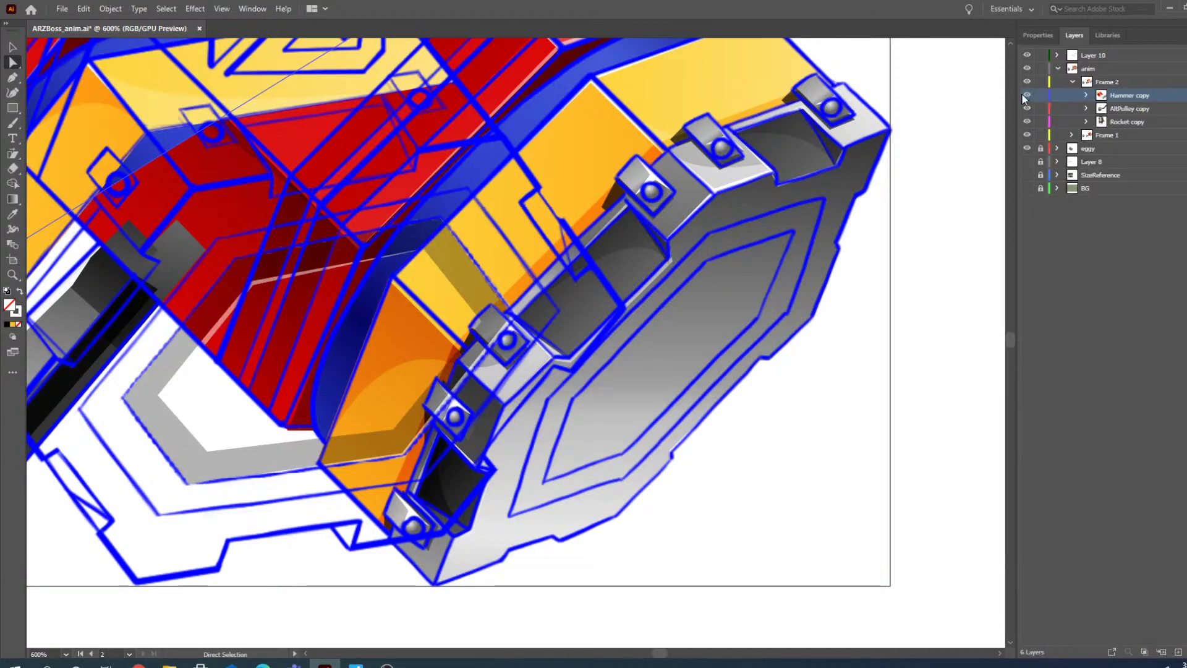
left_click(1072, 83)
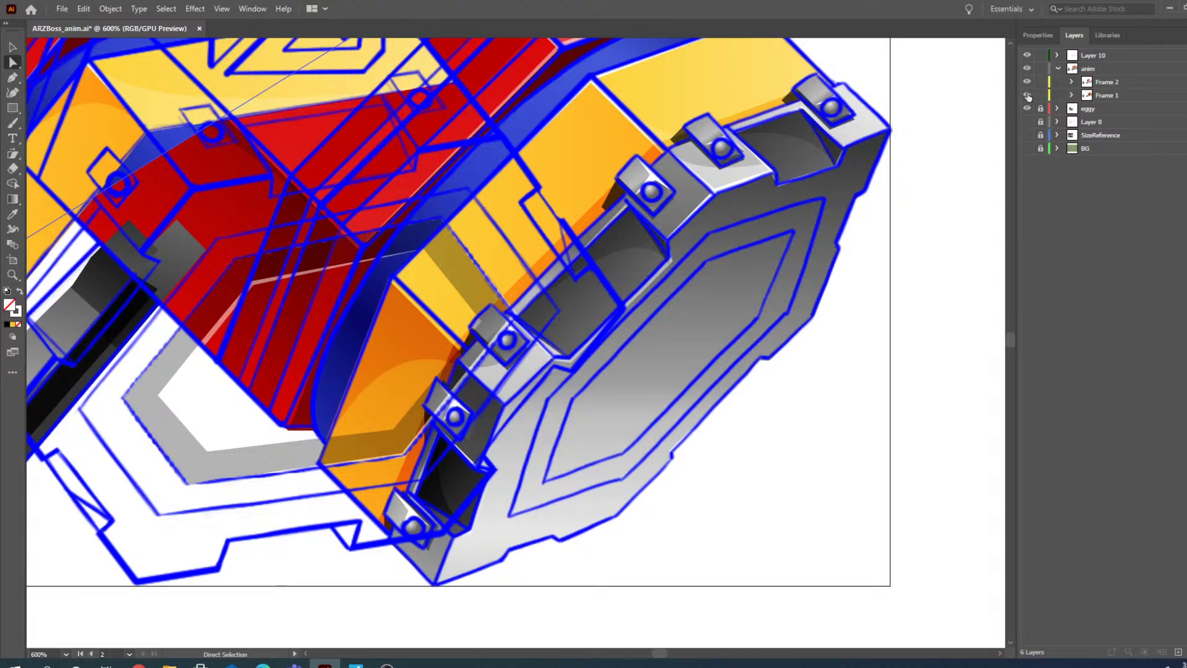
left_click(1028, 95)
left_click(1057, 56)
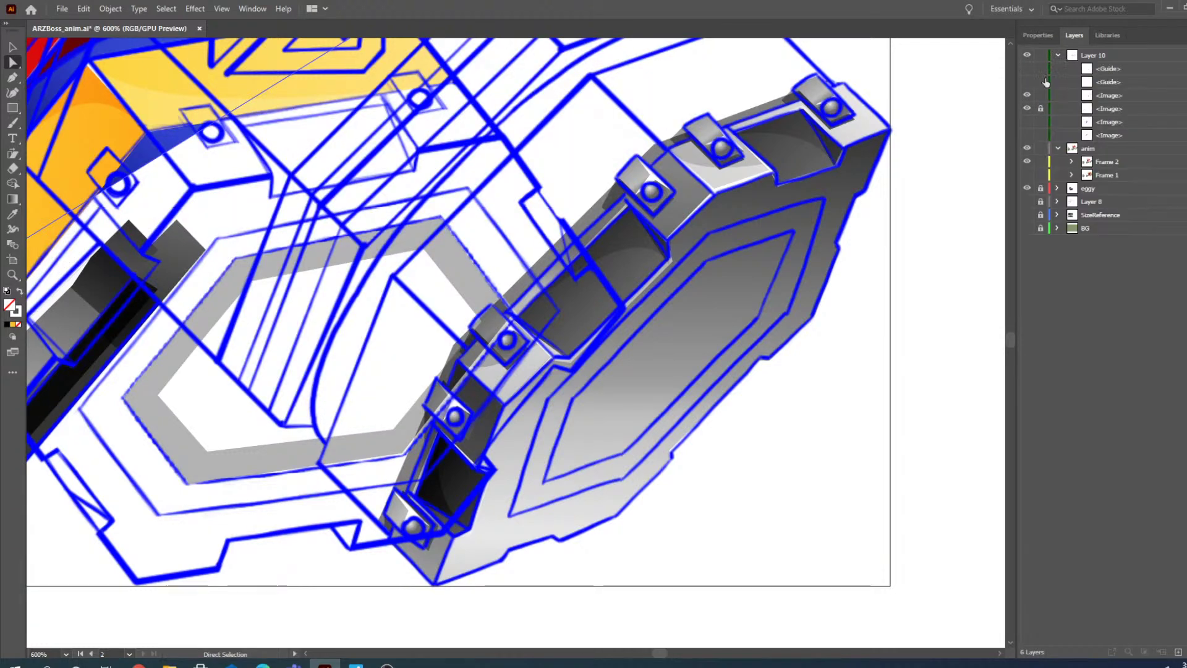
left_click(1028, 96)
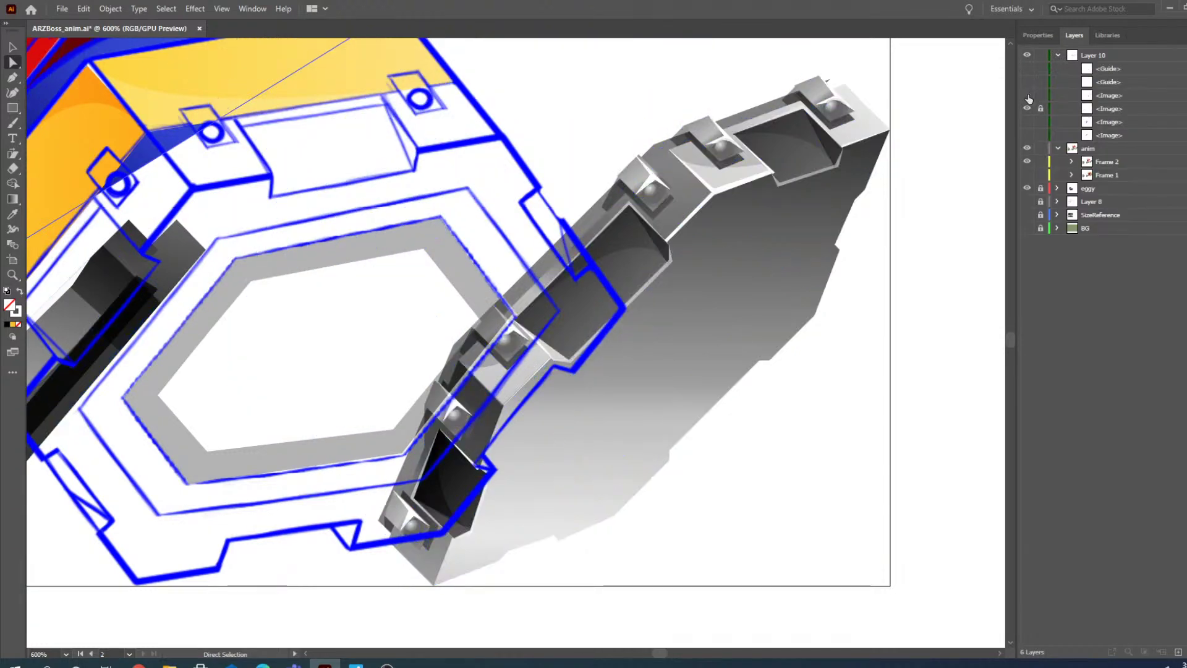
- Move the grey ring's upper-left corner, inner and outer points together, onto the sketch's outer hexagon outline
left_click(247, 274)
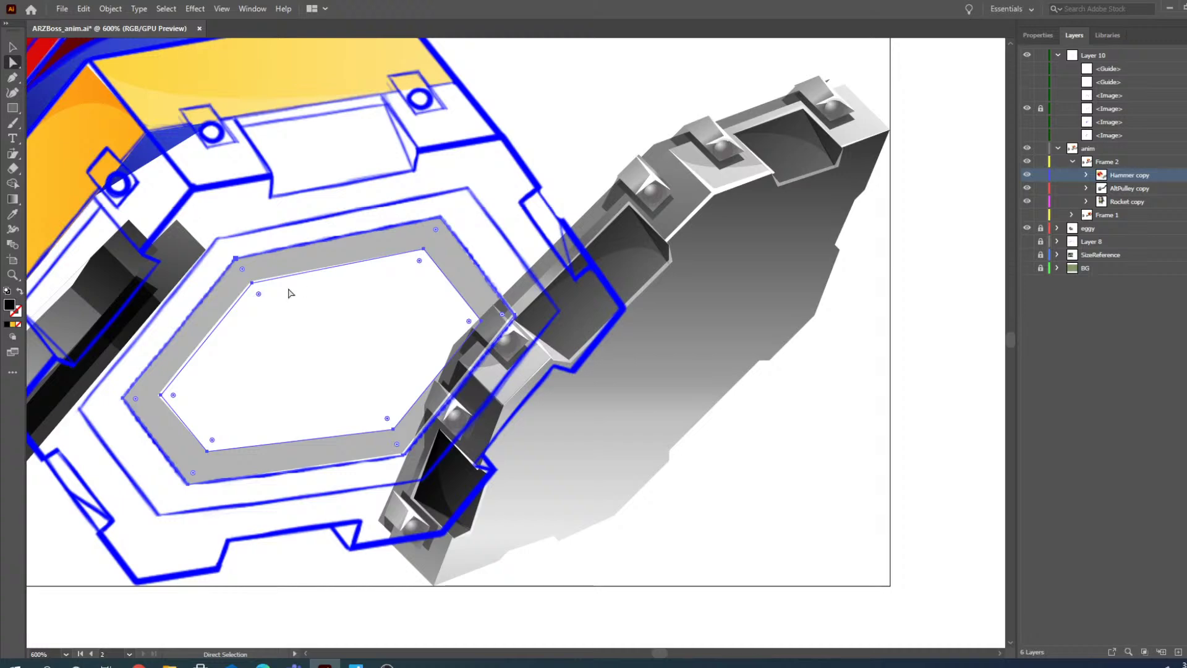
left_click(286, 321)
left_click(240, 284)
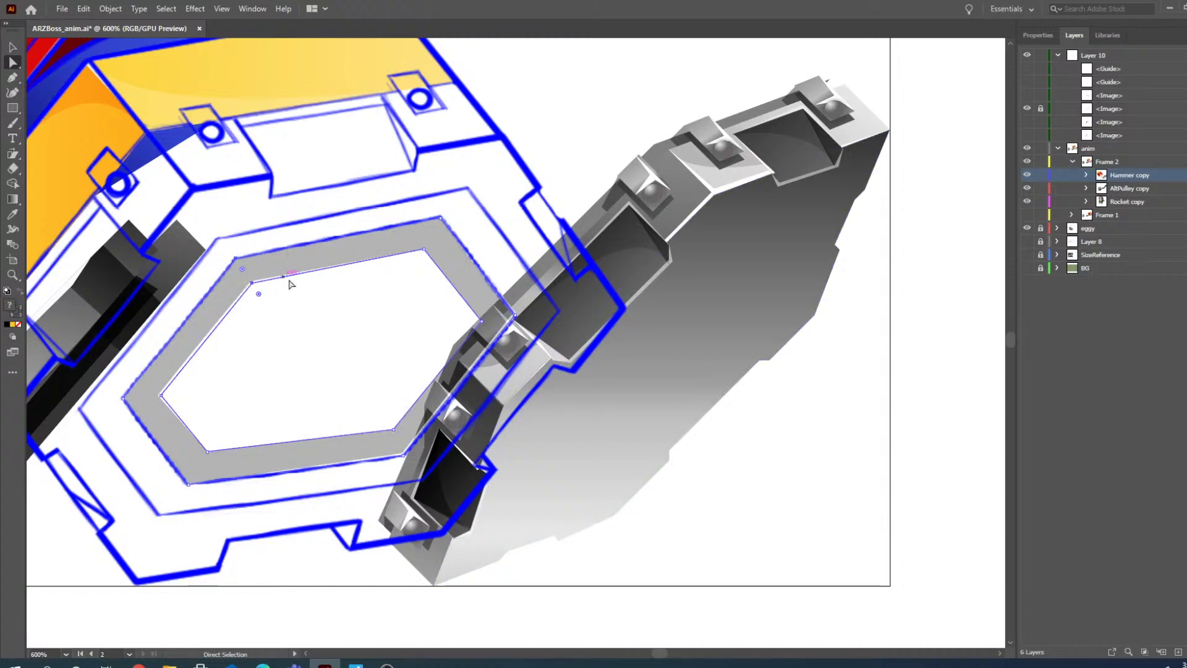
left_click_drag(235, 255, 217, 243)
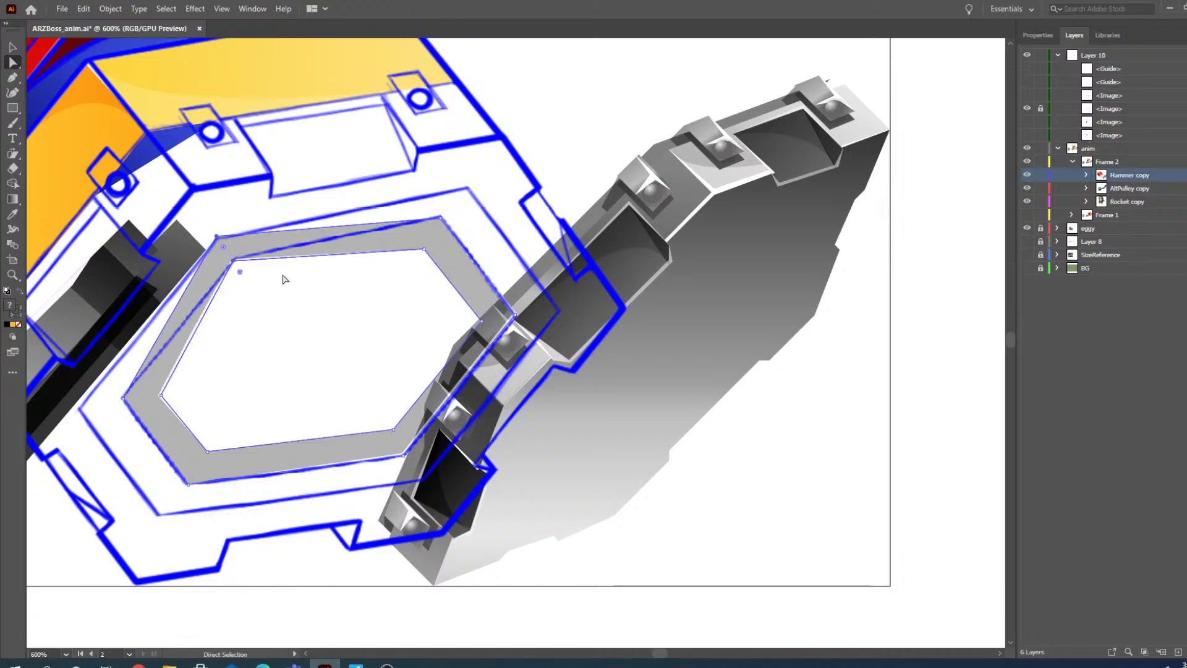
left_click(12, 275)
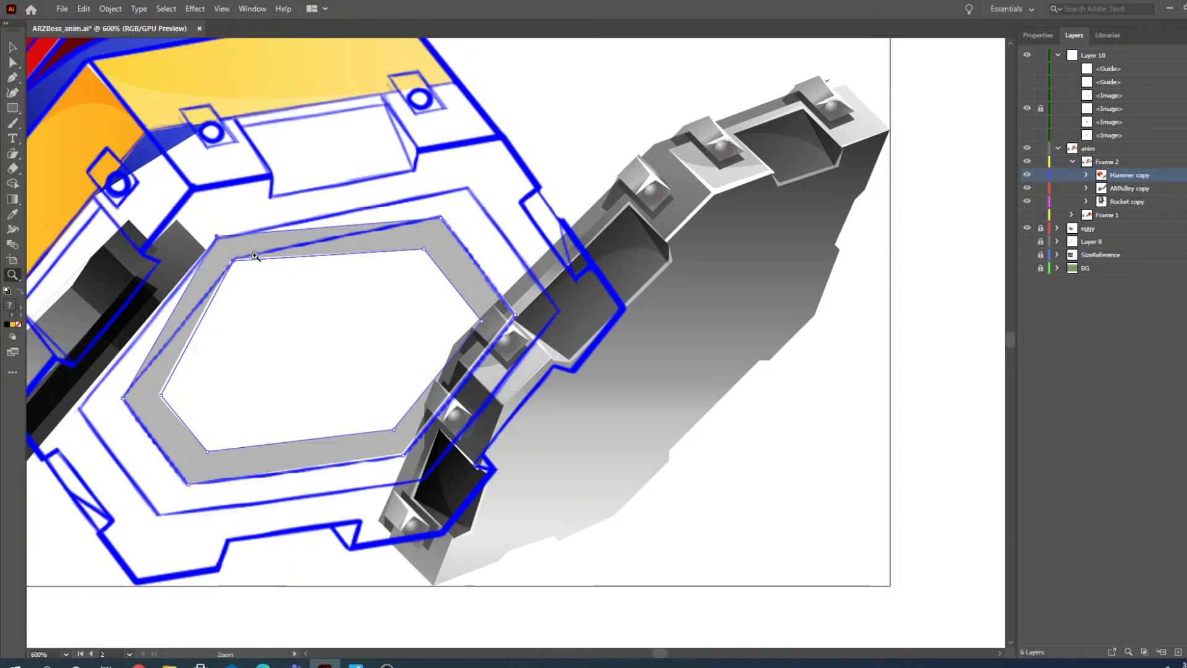
left_click(253, 253)
left_click(14, 47)
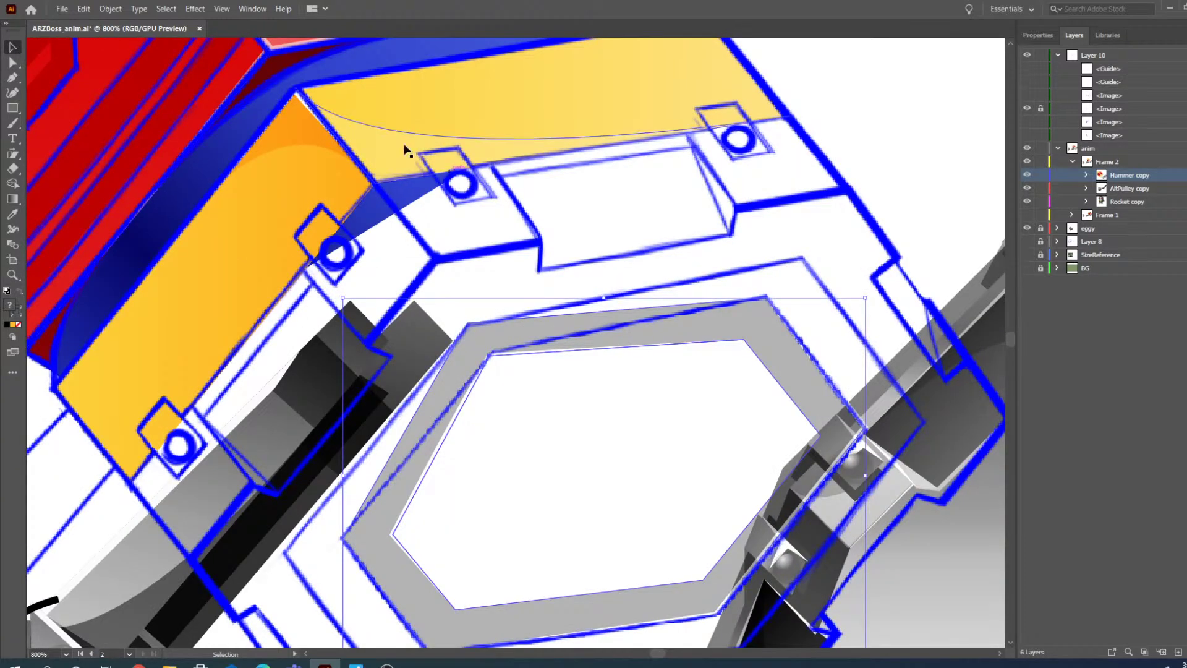
left_click(12, 62)
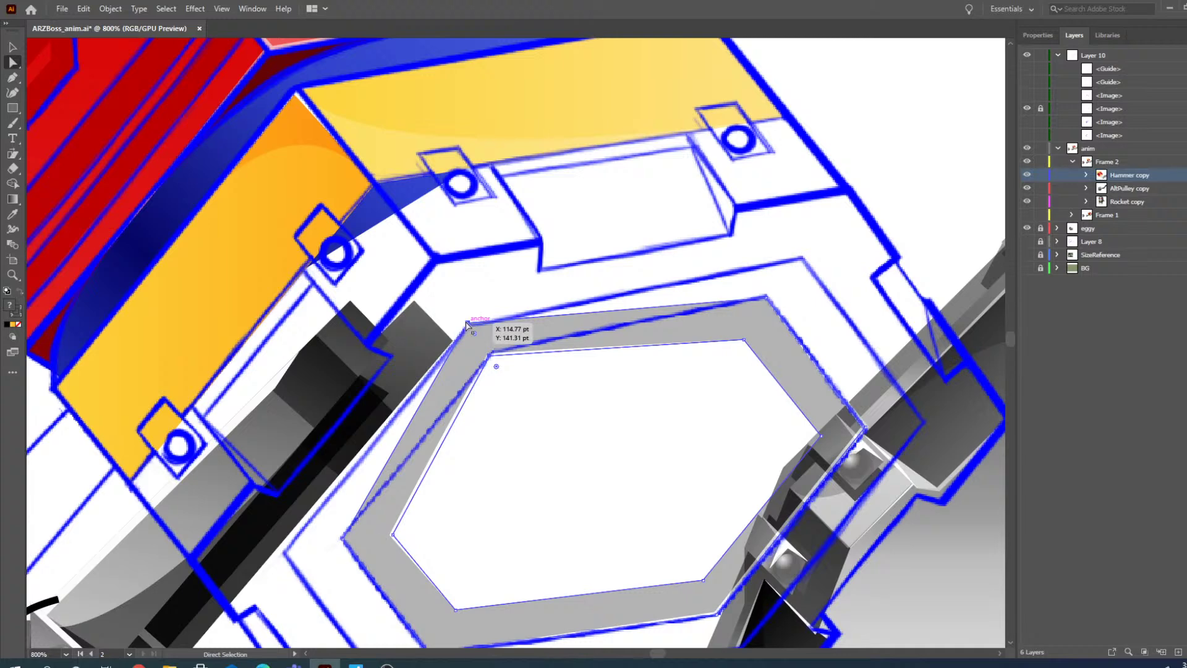
left_click_drag(465, 324, 465, 324)
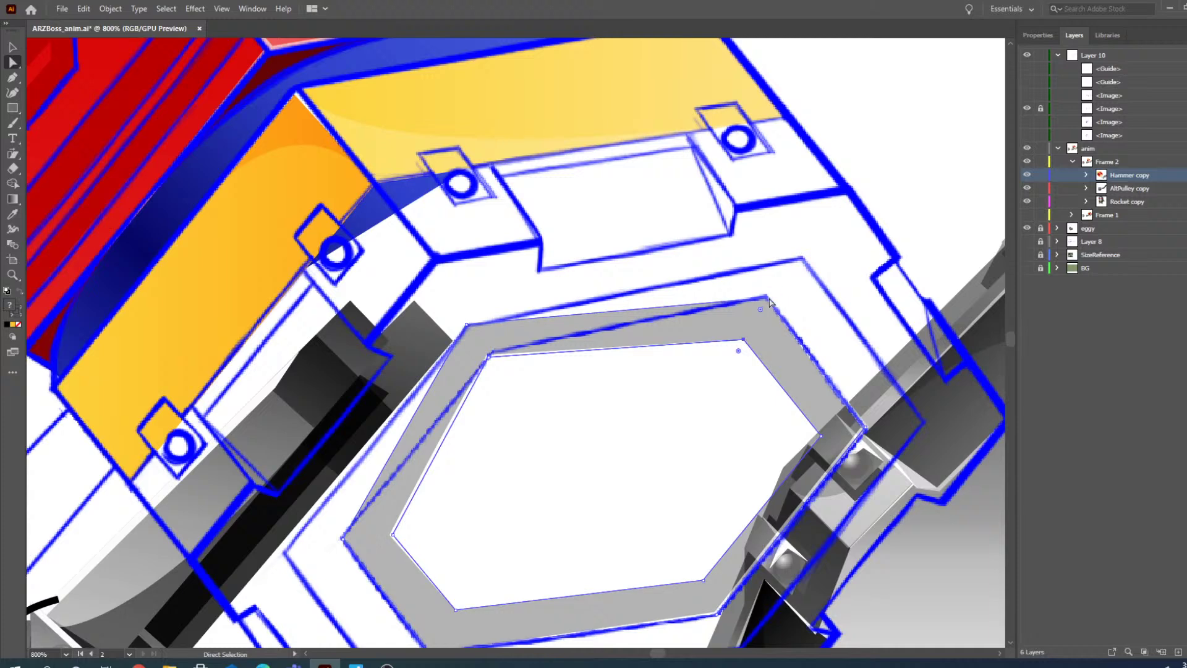
- Move the ring's upper-right and leftmost corner pairs outward onto the corresponding corners of the sketch's outer hexagon
left_click_drag(770, 301, 804, 262)
scroll(460, 428, "down", 2)
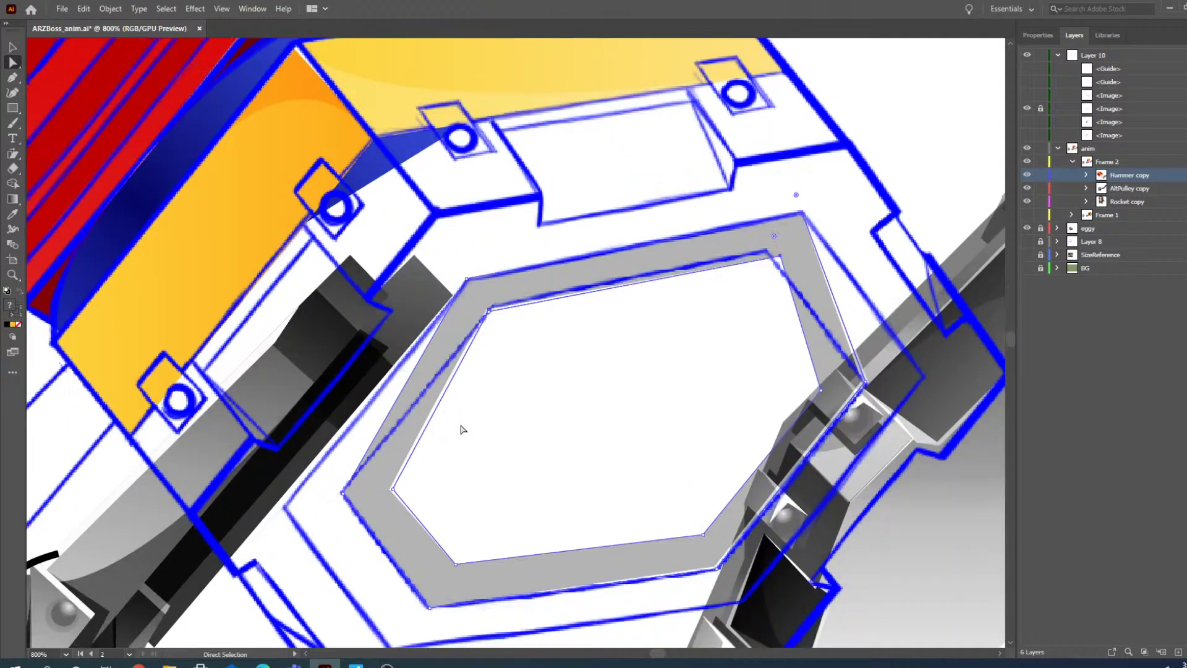
scroll(461, 429, "down", 1)
left_click_drag(341, 463, 299, 477)
key("ctrl+z")
left_click_drag(430, 439, 285, 481)
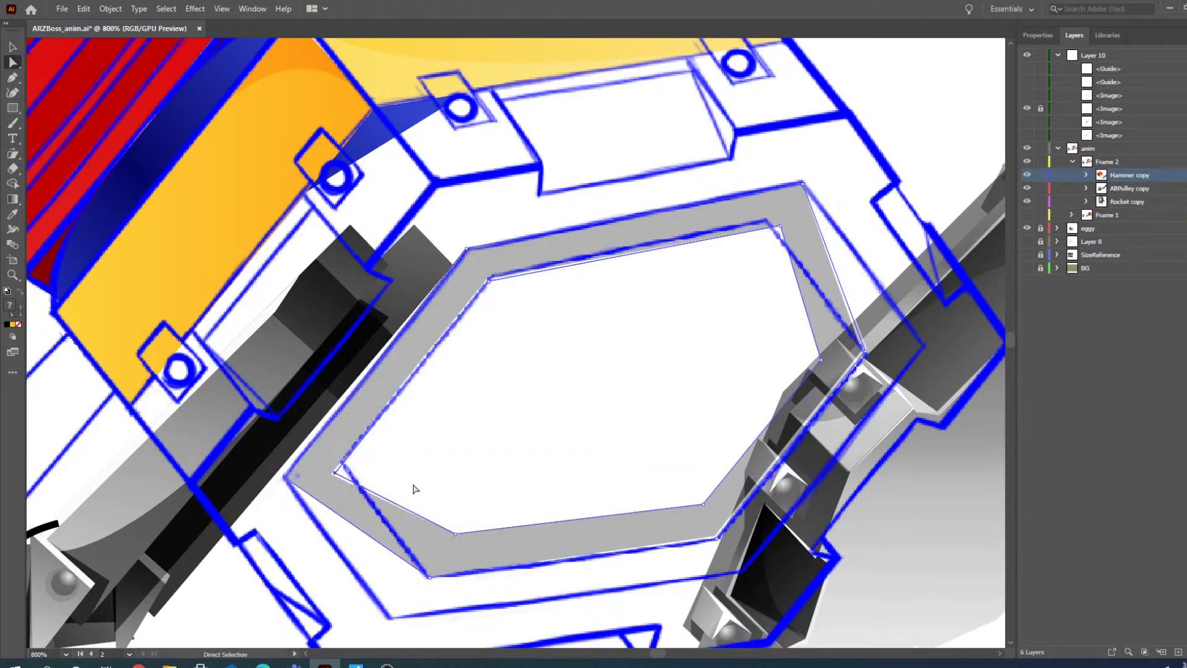
- Move the ring's lower-left and lower-right corner pairs outward onto the sketch's outer hexagon outline
scroll(432, 476, "down", 2)
left_click_drag(429, 514, 391, 564)
left_click_drag(685, 406, 727, 499)
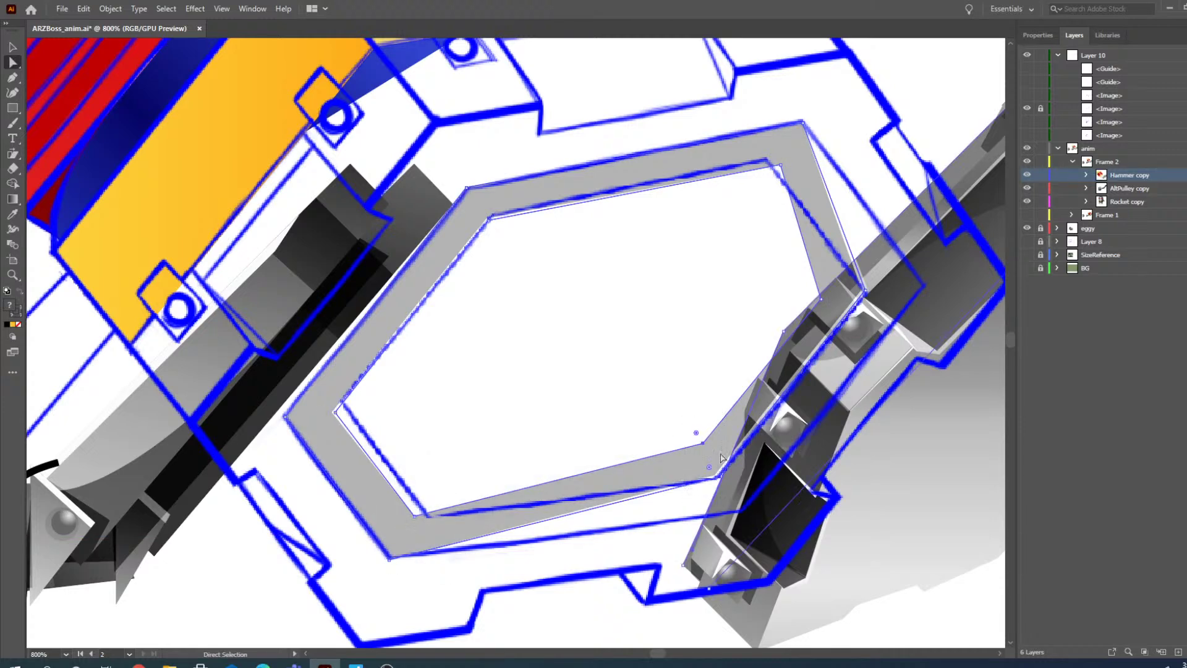
left_click(694, 416)
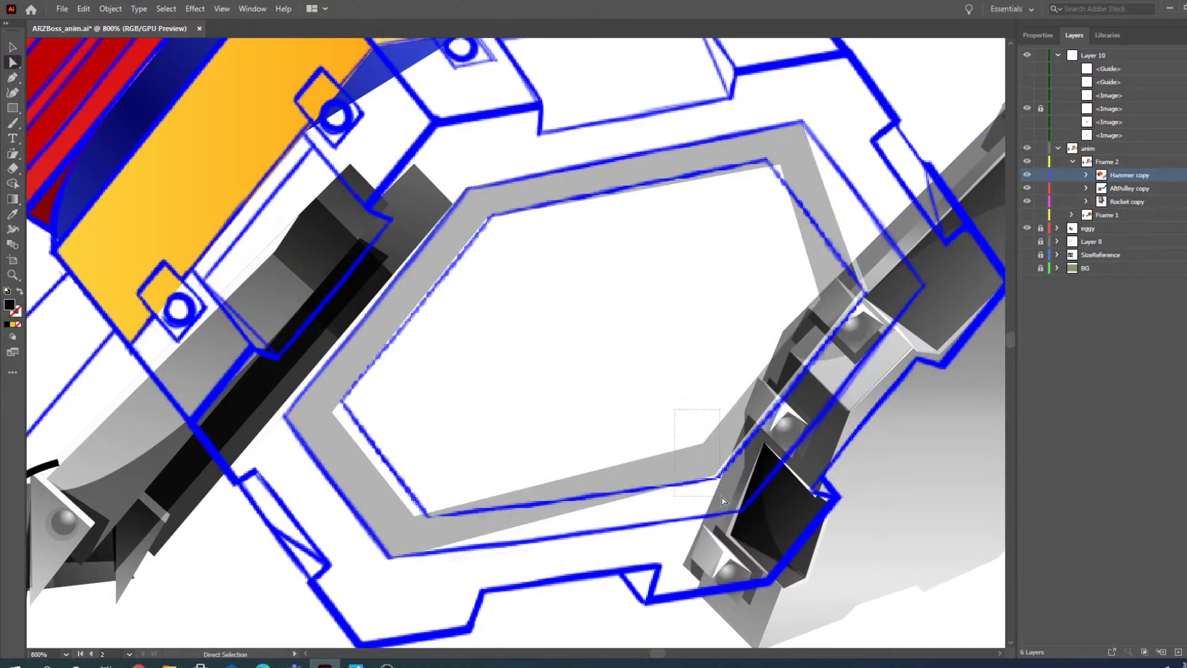
left_click(703, 445)
left_click_drag(703, 445, 718, 477)
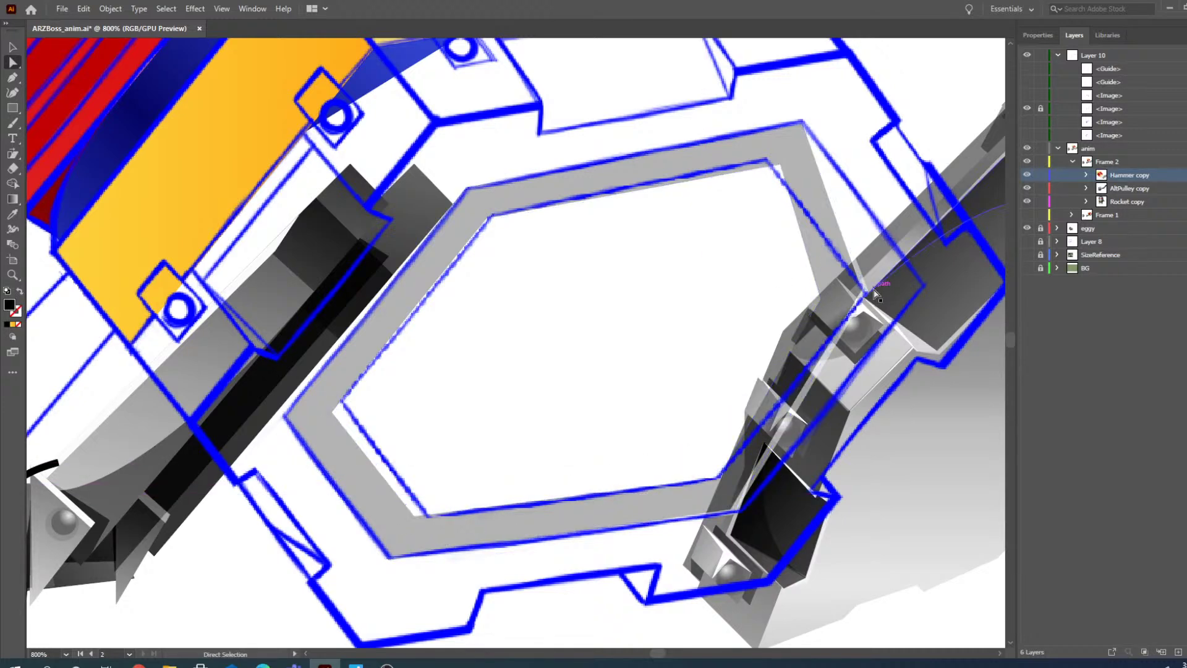
- Move the ring's rightmost corner points, inner and outline together, outward onto the corresponding corner of the sketch's outer hexagon
left_click(821, 300)
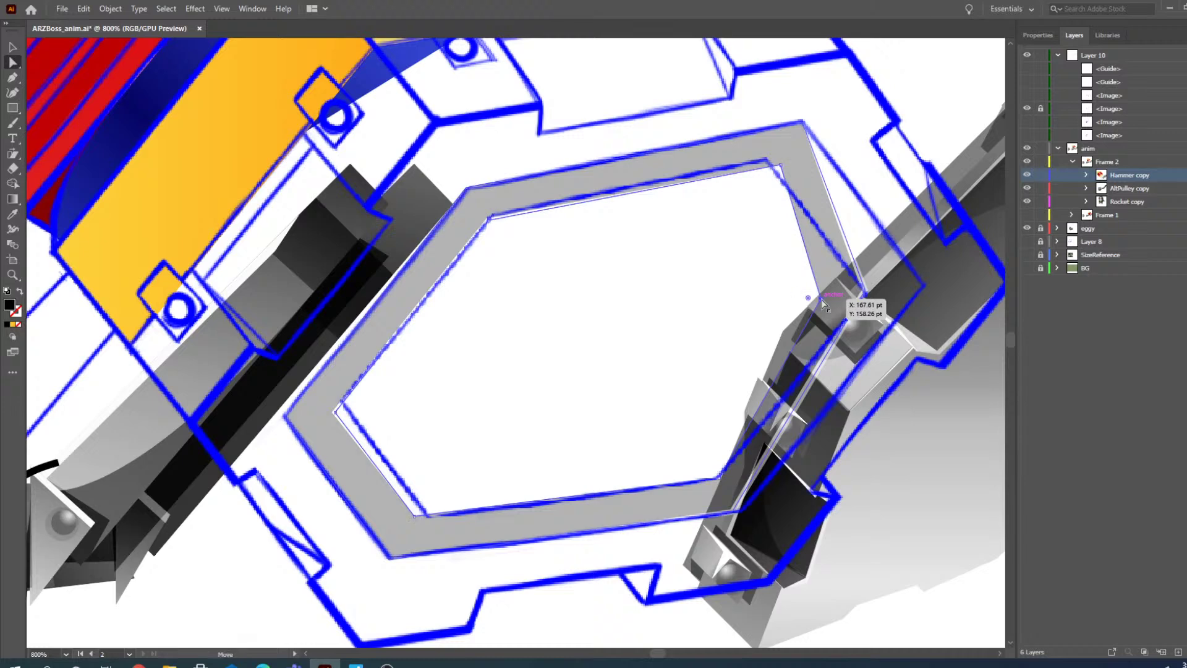
left_click(863, 294)
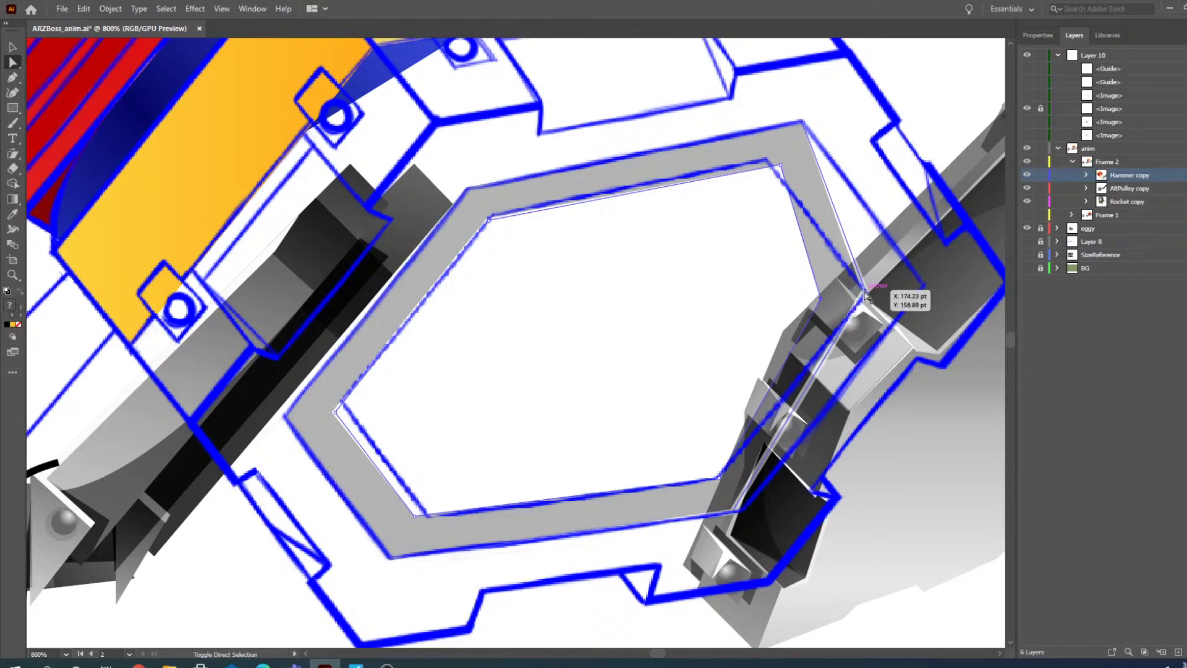
left_click(865, 292, "shift")
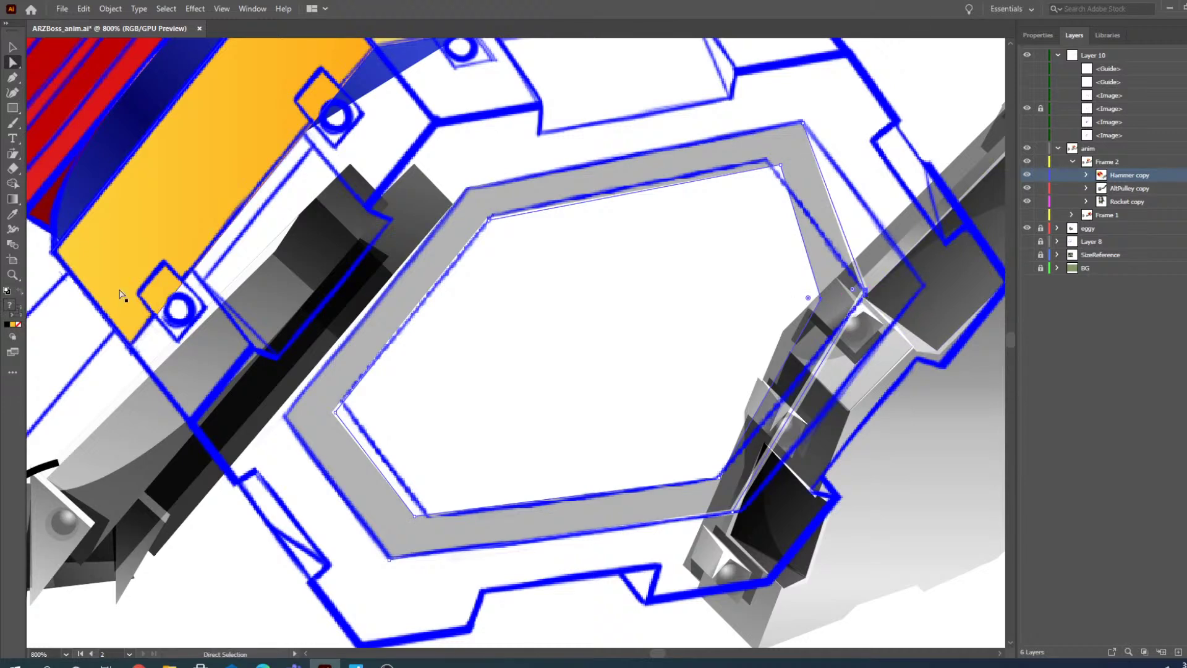
key("z")
left_click(848, 316)
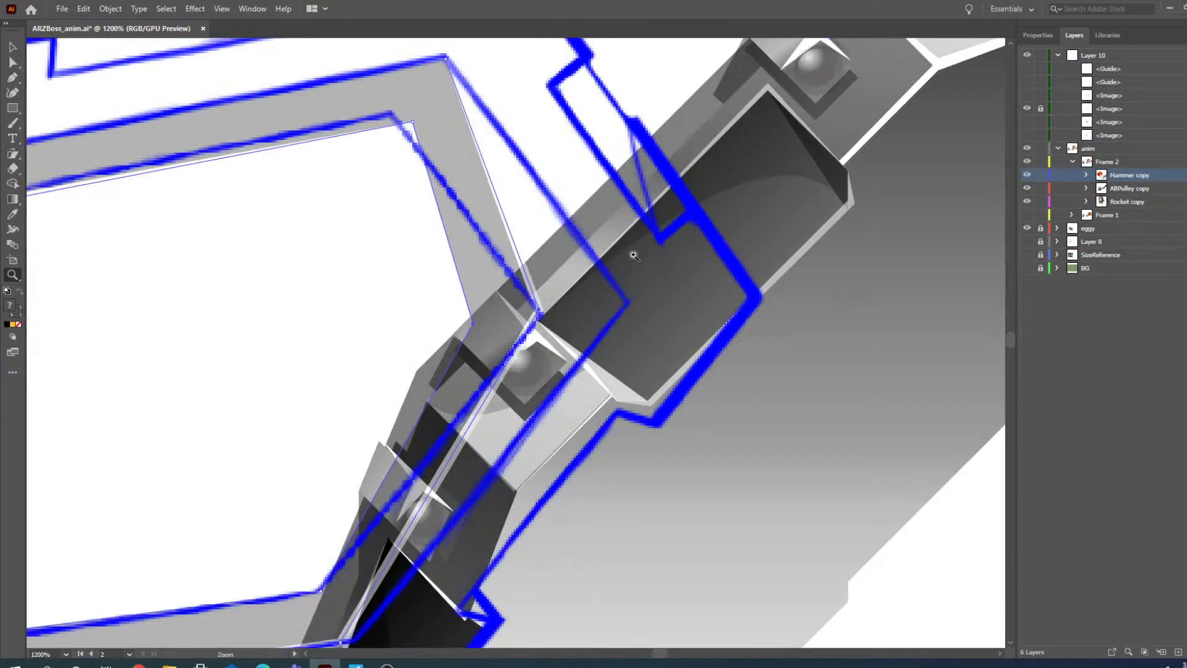
key("a")
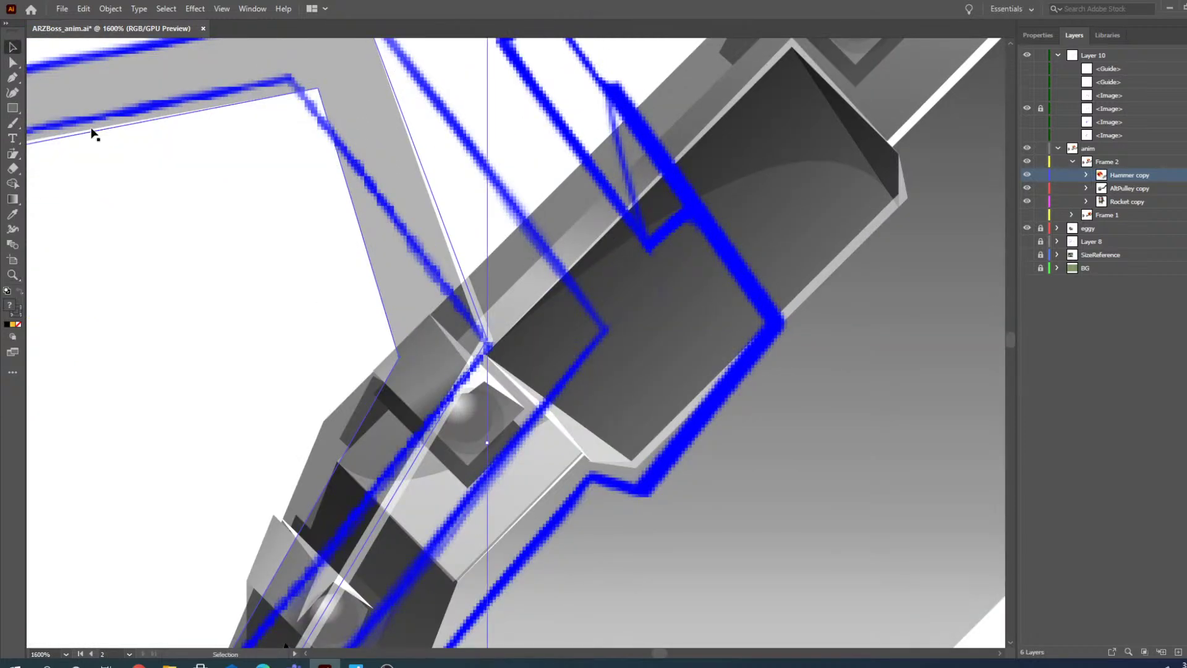
left_click_drag(486, 340, 604, 332)
left_click(441, 331)
left_click(431, 315)
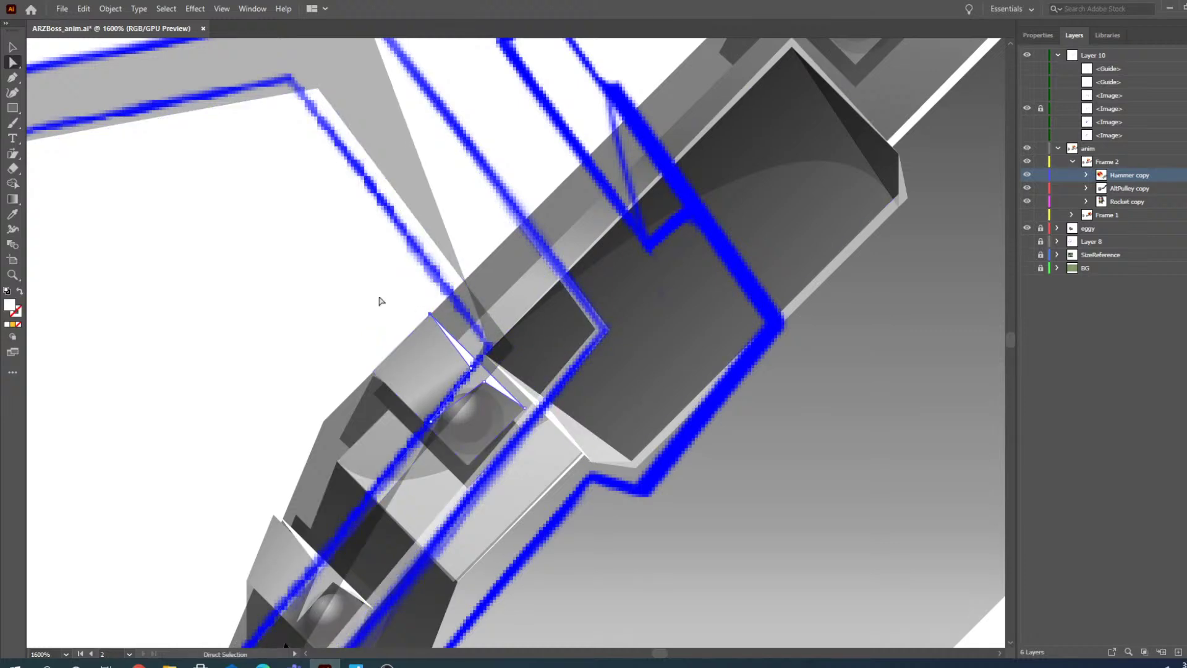
- Move the grey ring's remaining outer right corner point onto the sketch's outer hexagon corner
left_click(490, 341)
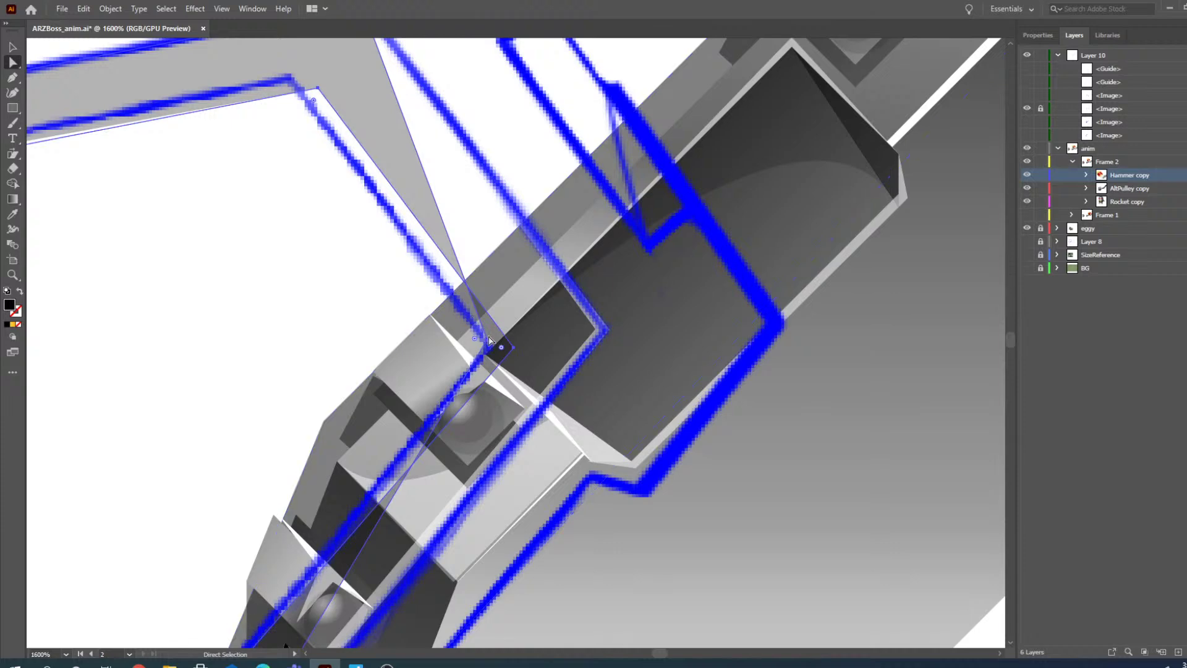
left_click_drag(487, 340, 568, 336)
key("ctrl+z")
left_click(333, 310)
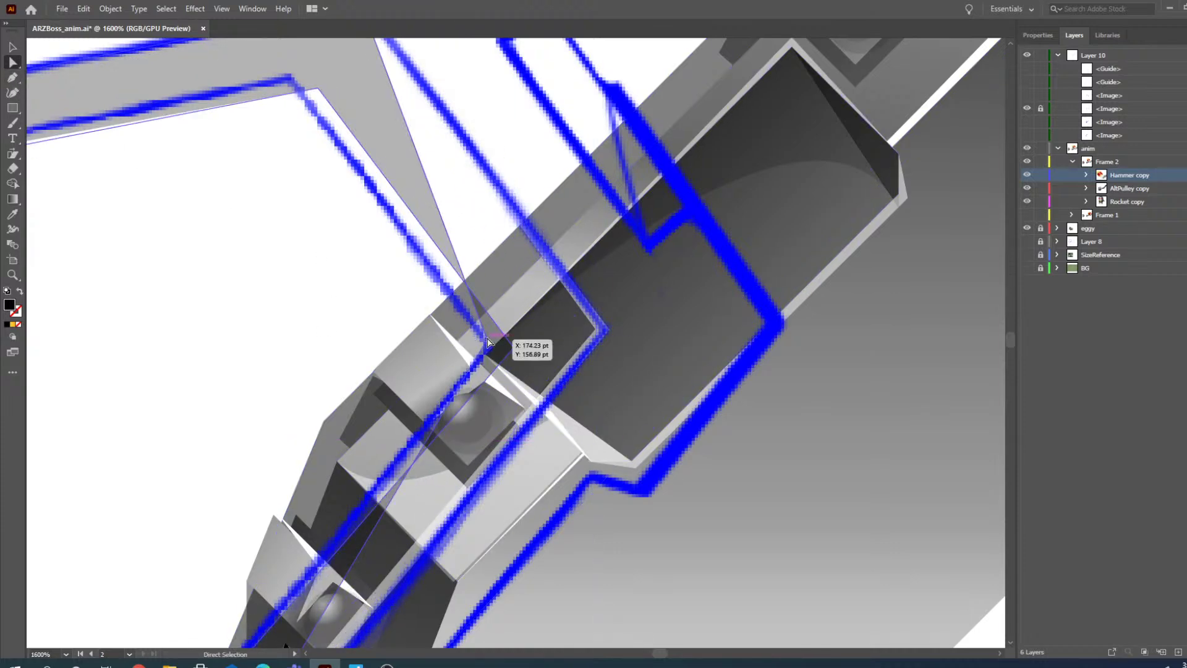
left_click_drag(487, 342, 601, 333)
- Move the inner edge's upper-left and rightmost corner points onto the sketch's inner hexagon outline
left_click(13, 274)
left_click(354, 254, "alt")
left_click(555, 274, "alt")
key("a")
mouse_move(464, 303)
left_mouse_down()
mouse_move(476, 311)
mouse_move(463, 303)
left_mouse_up()
key("ctrl+z")
left_click_drag(184, 361, 188, 358)
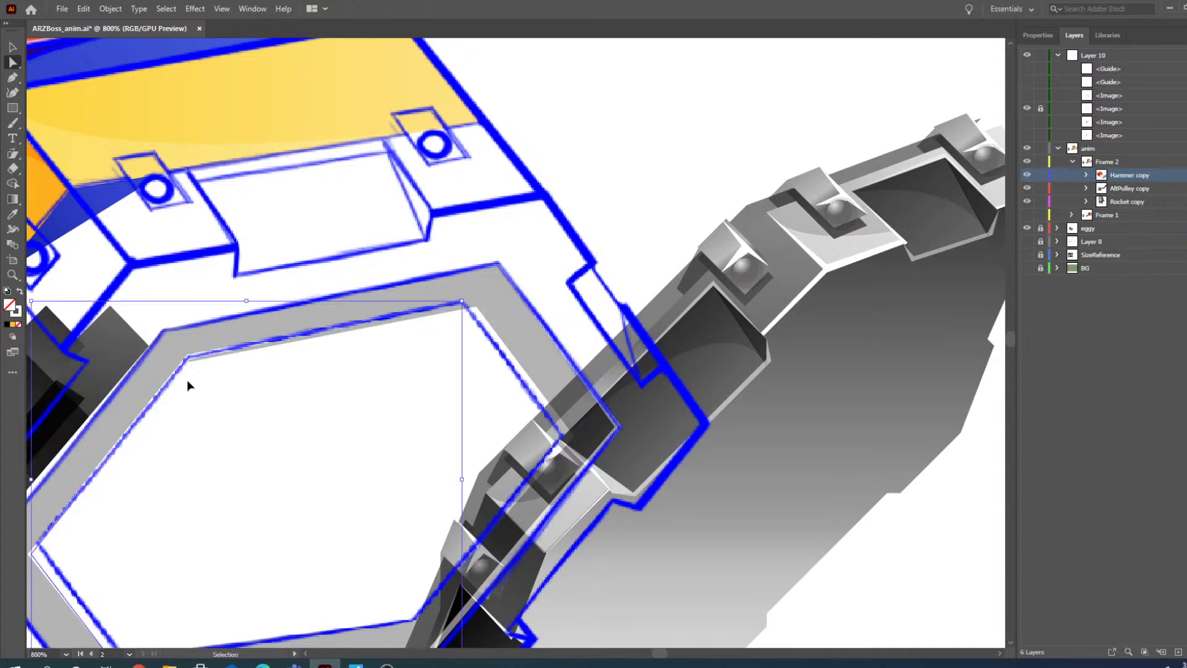
scroll(207, 374, "down", 4)
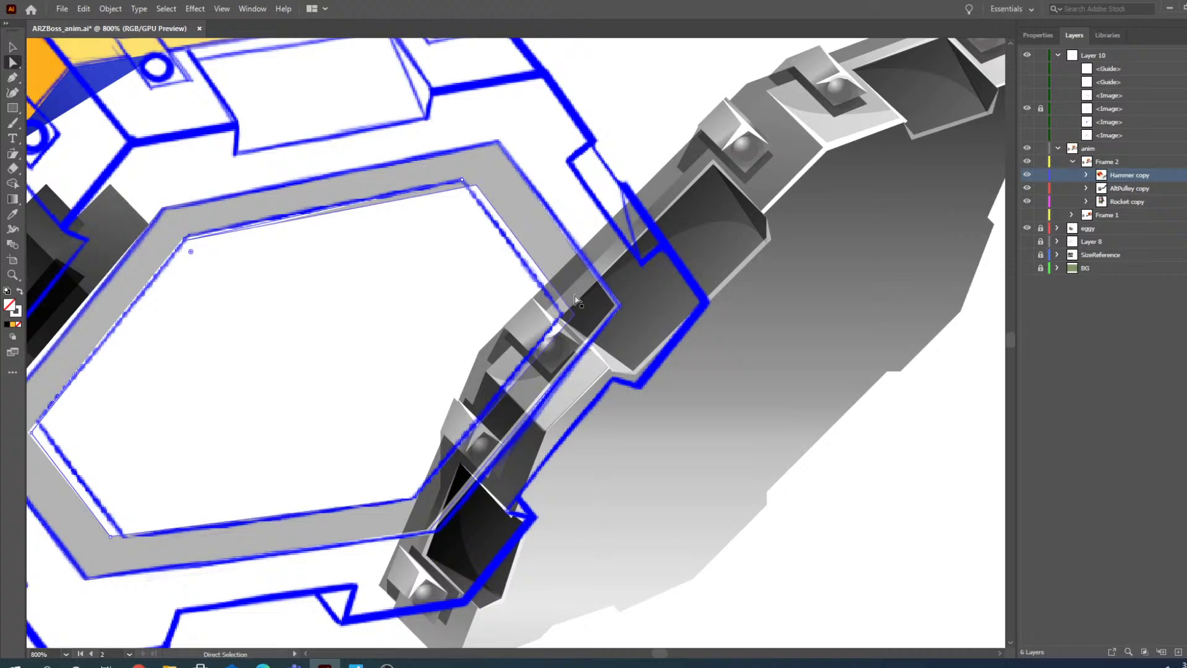
left_click(575, 315)
left_click_drag(574, 316, 547, 314)
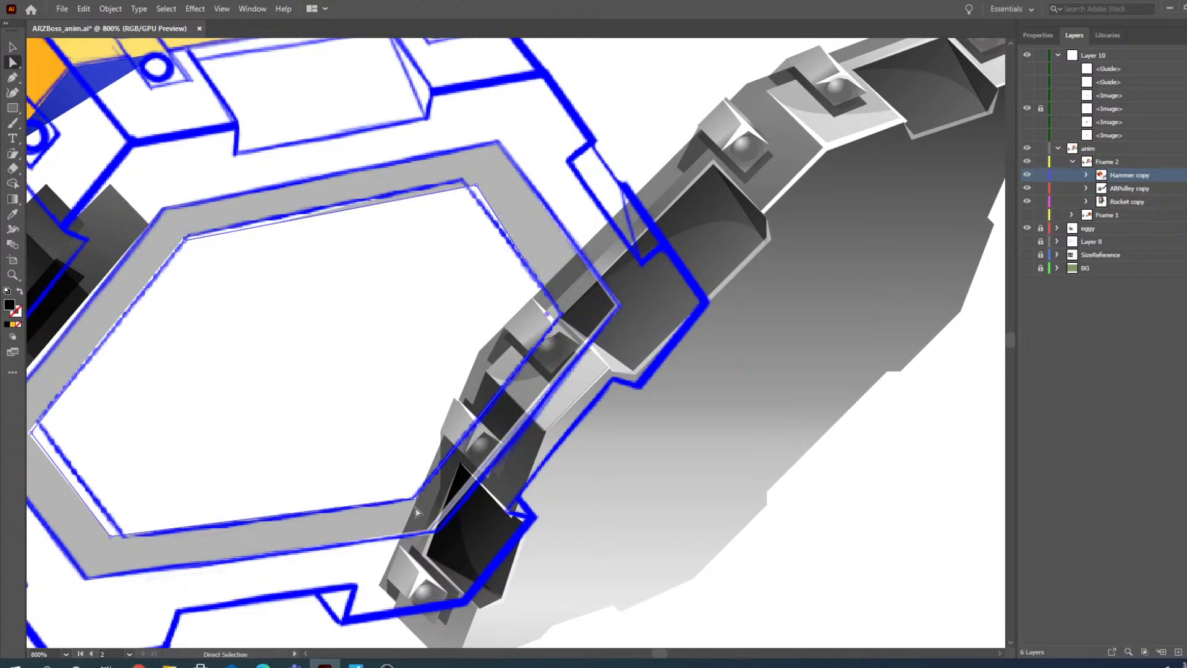
- Move the inner edge's lower-left, leftmost and upper-right corner points onto the sketch's inner hexagon outline
left_click_drag(111, 540, 124, 538)
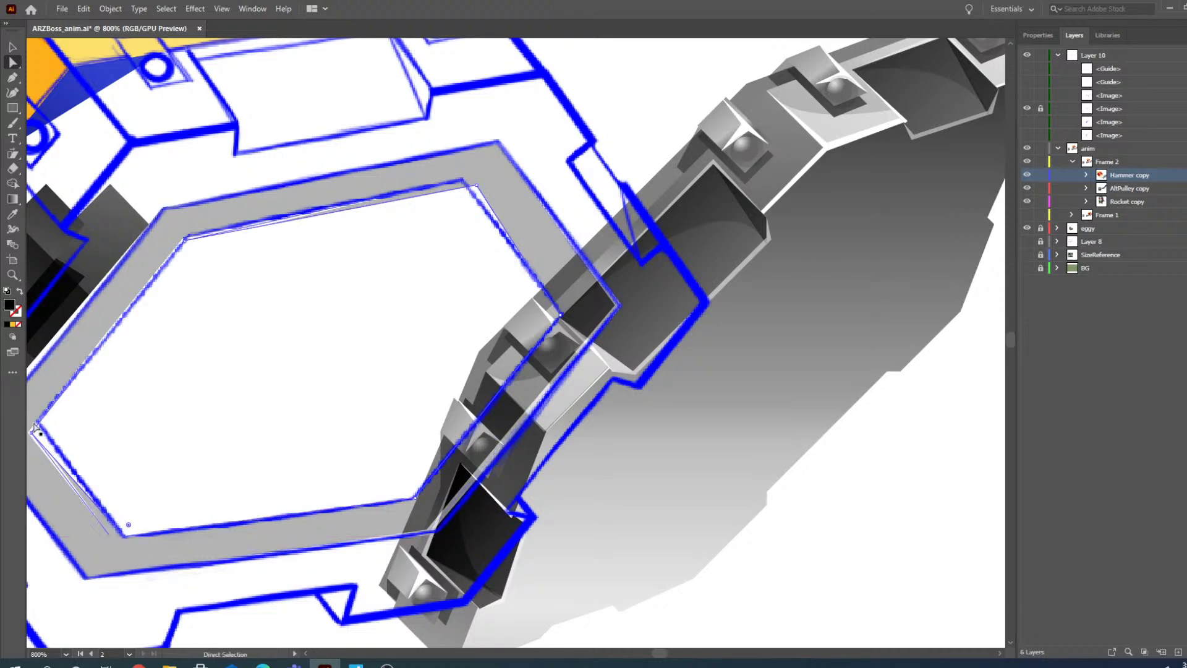
left_click_drag(31, 433, 113, 426)
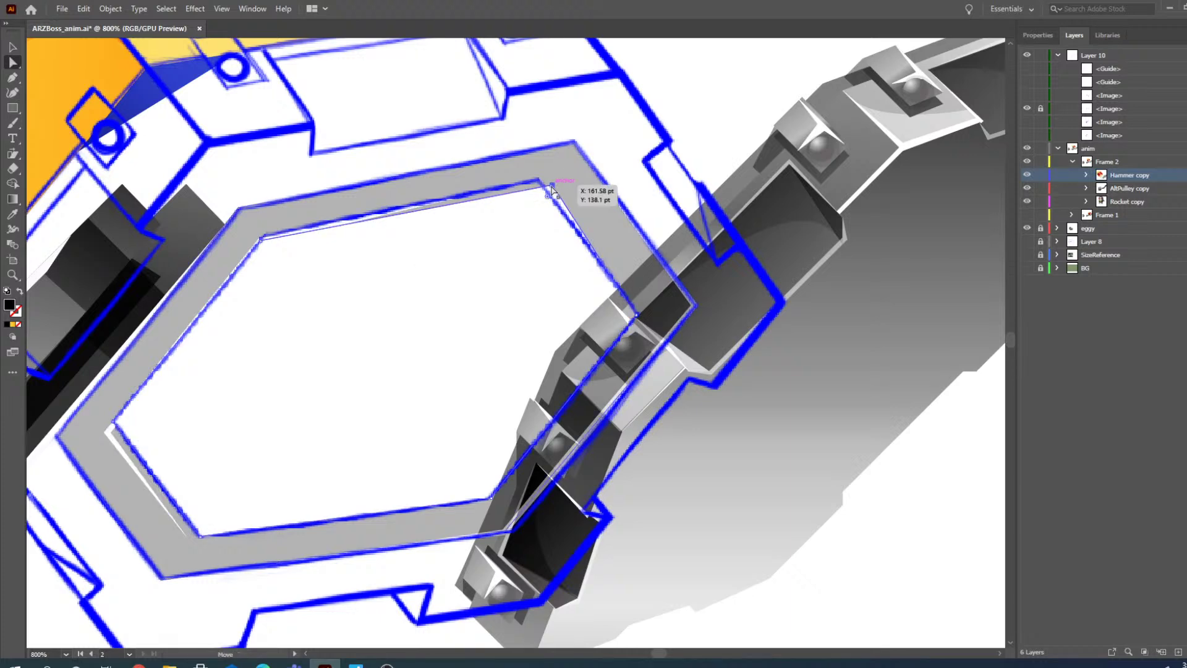
left_click_drag(552, 186, 538, 181)
left_click_drag(108, 435, 113, 423)
left_click_drag(186, 539, 199, 535)
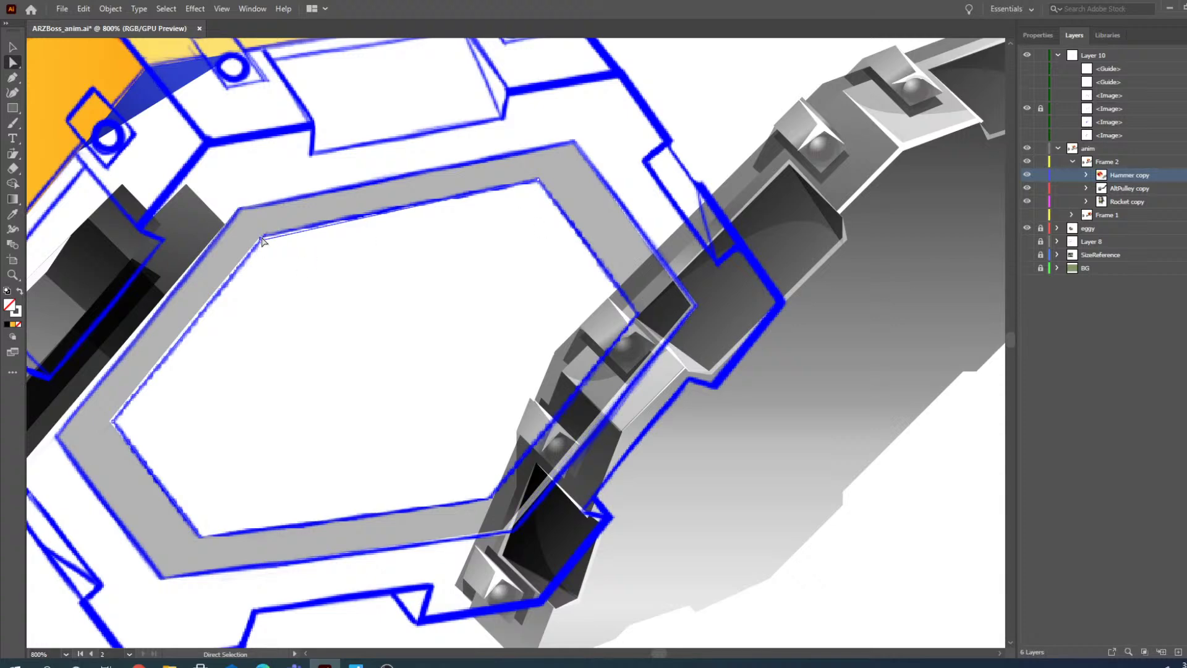
- Try to adjust the ring's inner upper-left corner point against the sketch's inner hexagon
left_click(16, 278)
left_click(273, 251)
left_click(486, 320)
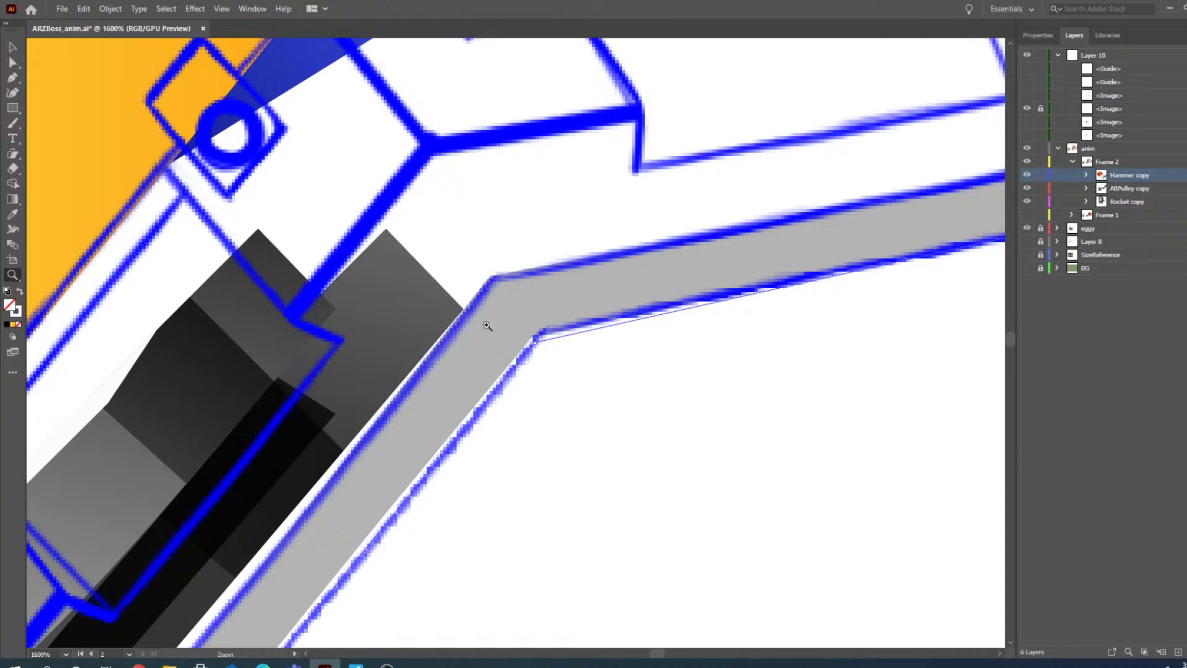
left_click(12, 63)
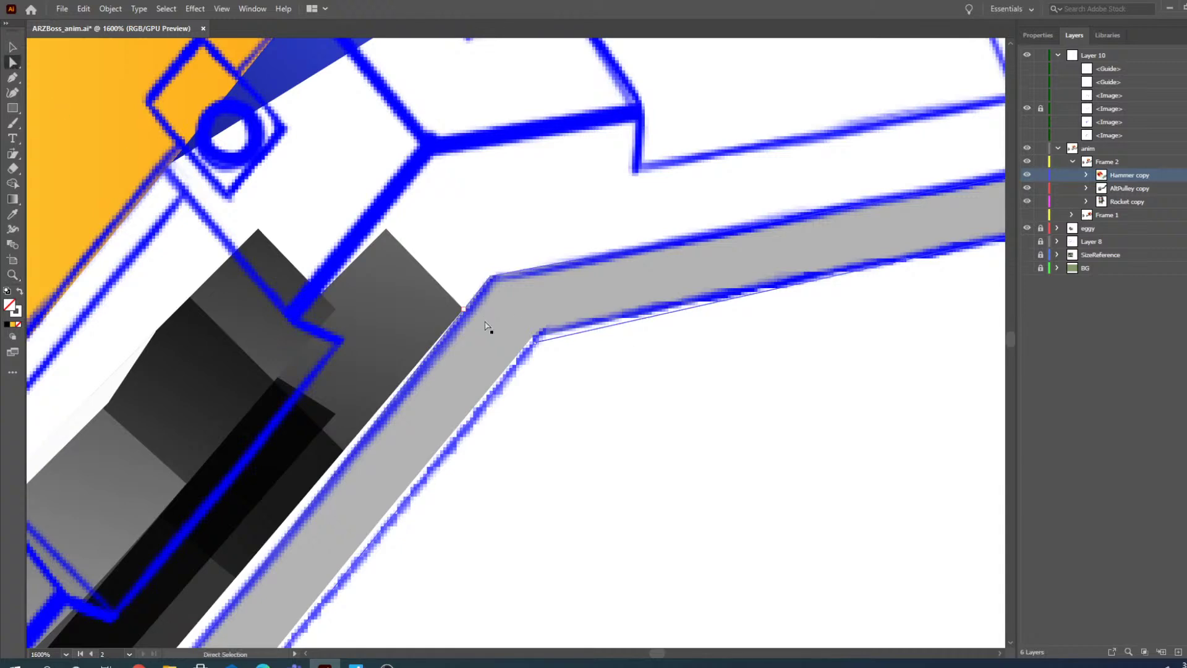
left_click_drag(548, 337, 525, 317)
key("ctrl+z")
left_click(12, 275)
left_click(666, 359, "alt")
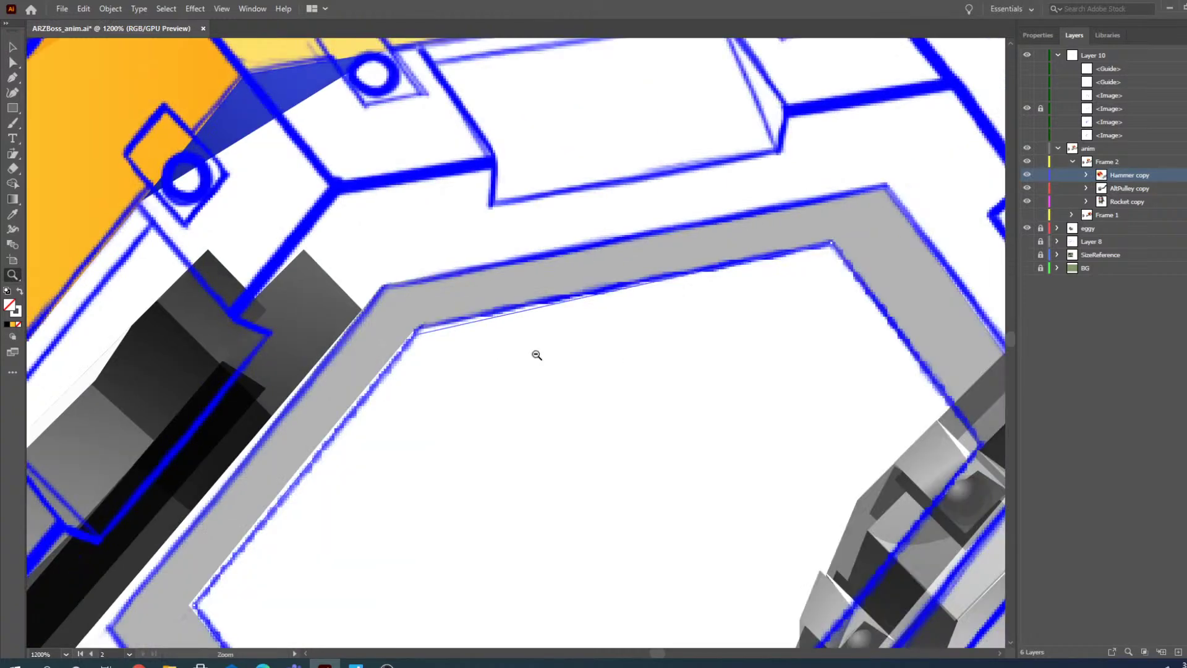
left_click(537, 355, "alt")
left_click(603, 301, "alt")
left_click(495, 421, "alt")
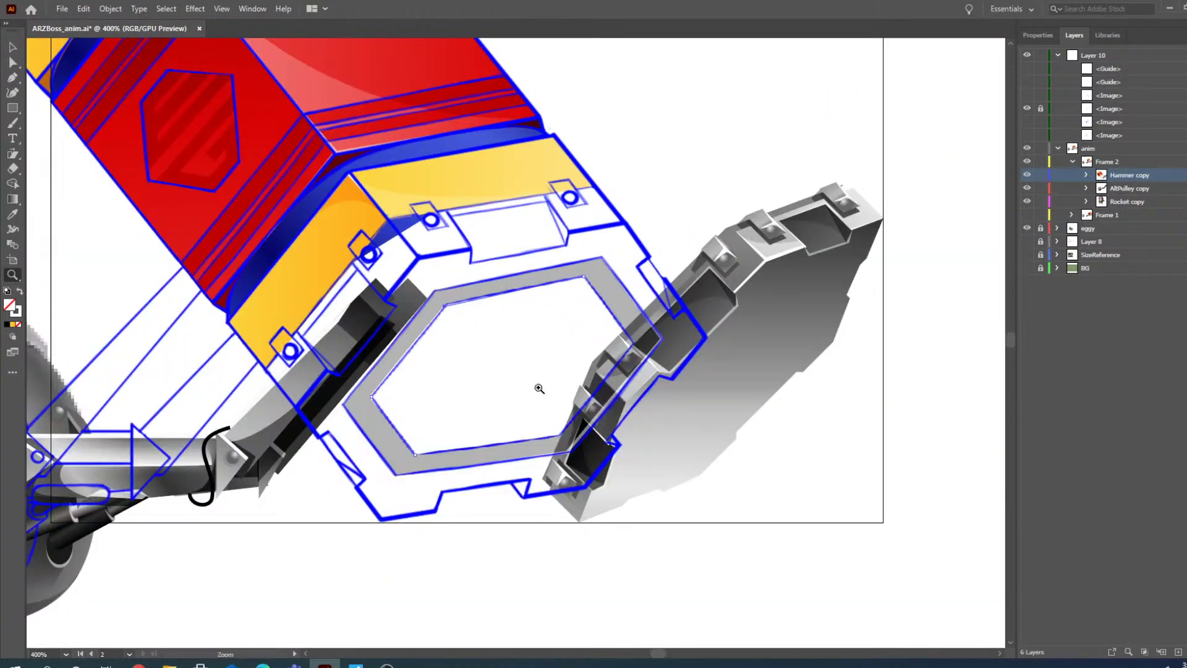
left_click(12, 47)
left_click(956, 410)
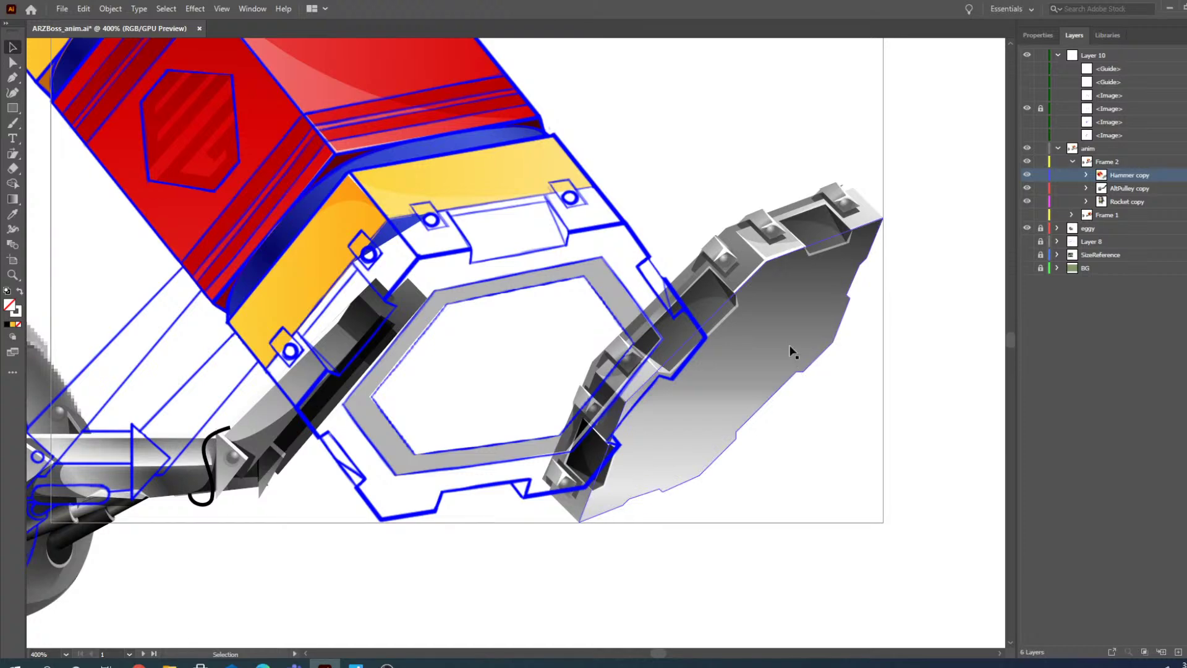
left_click(773, 361)
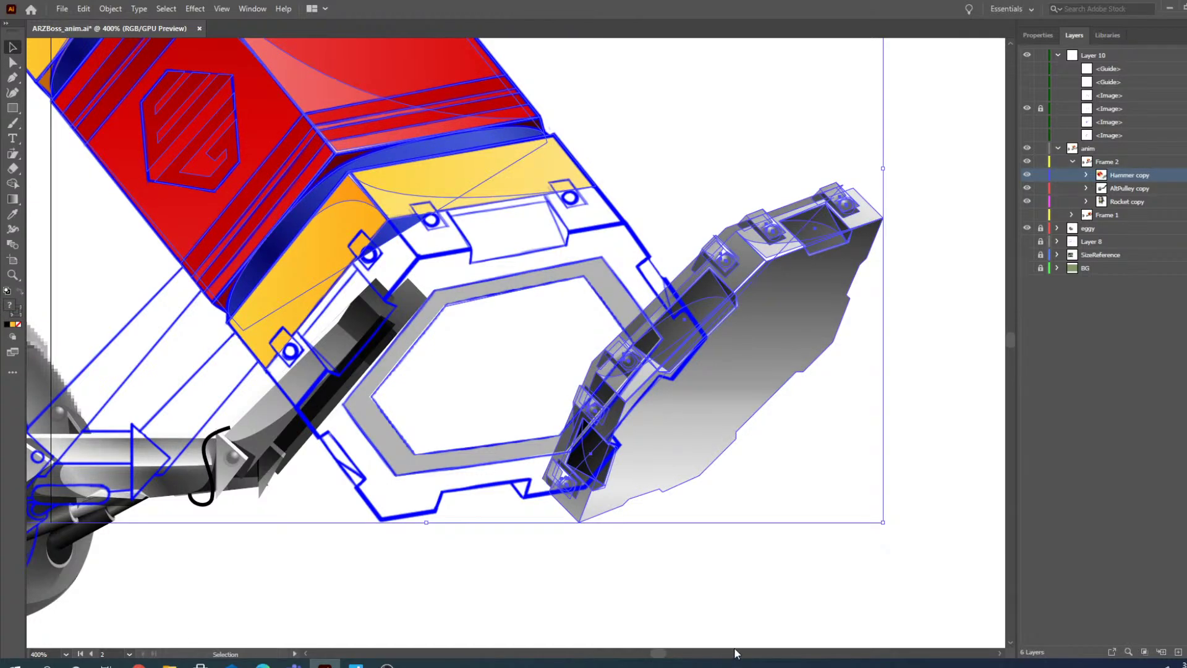
left_click(12, 276)
left_click(652, 376)
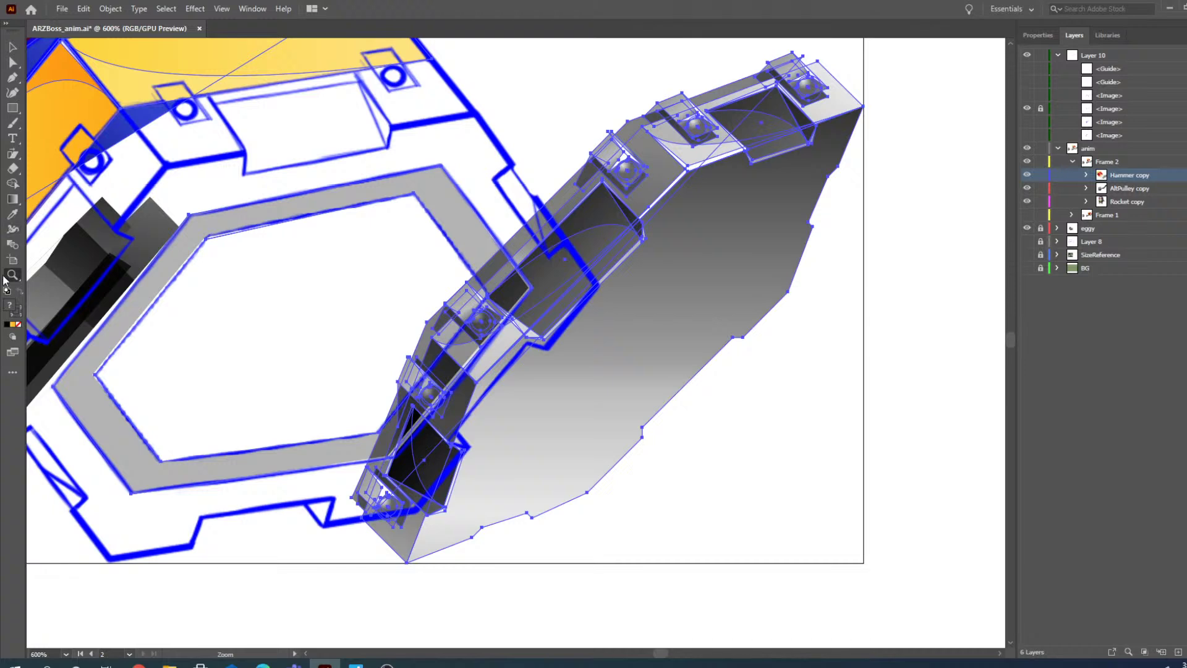
left_click(459, 298, "alt")
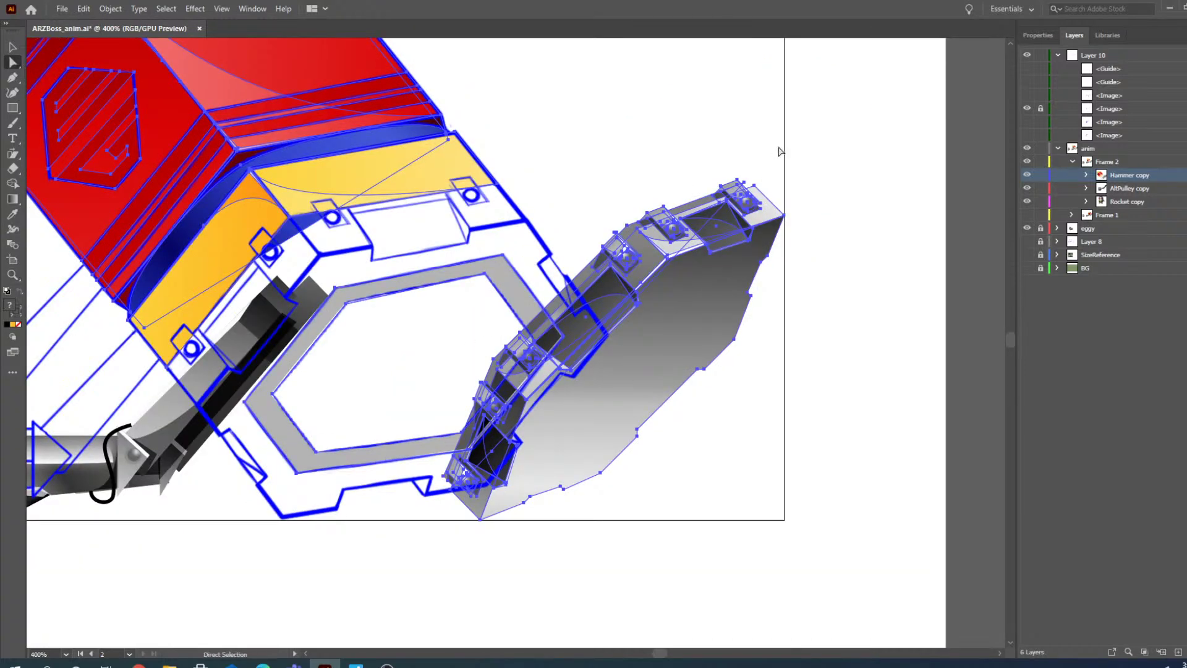
left_click(833, 164)
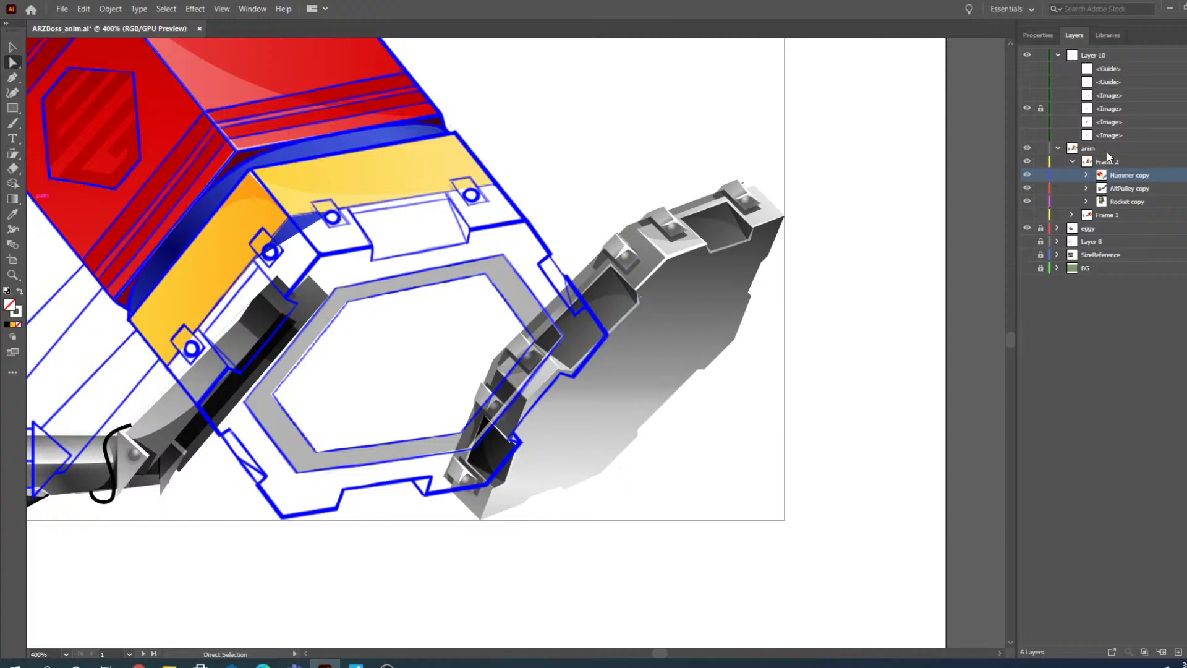
- Expand the Hammer copy layer and toggle the visibility of its first nested subgroup to check which parts it holds
left_click(1085, 174)
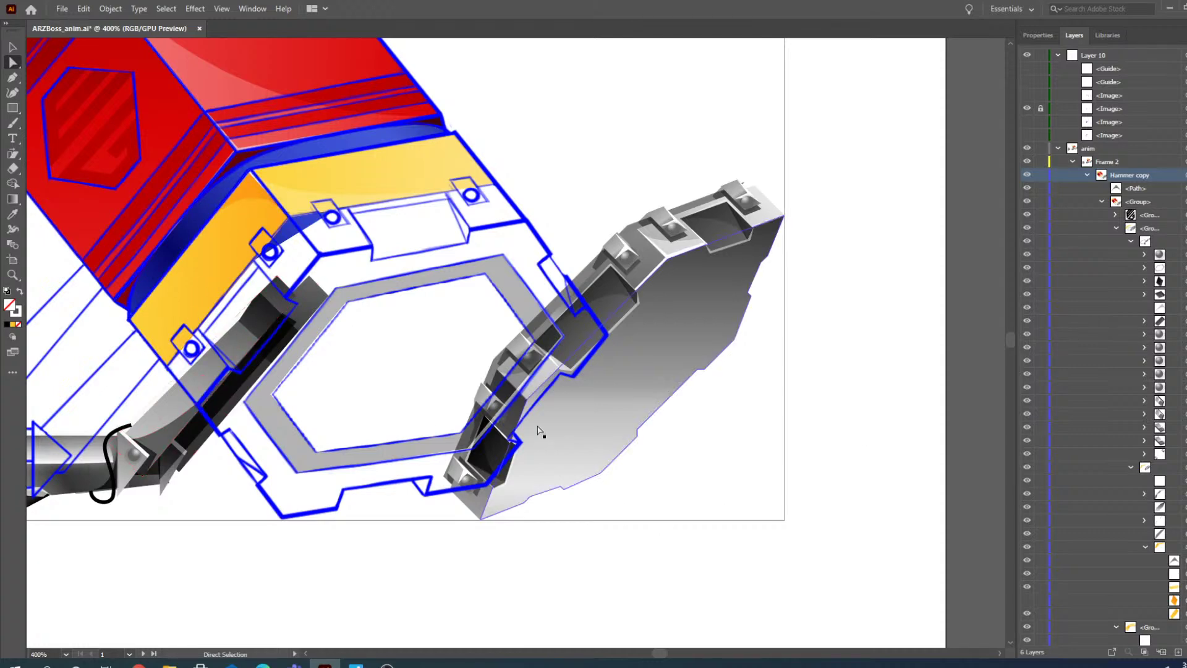
scroll(1110, 510, "down", 3)
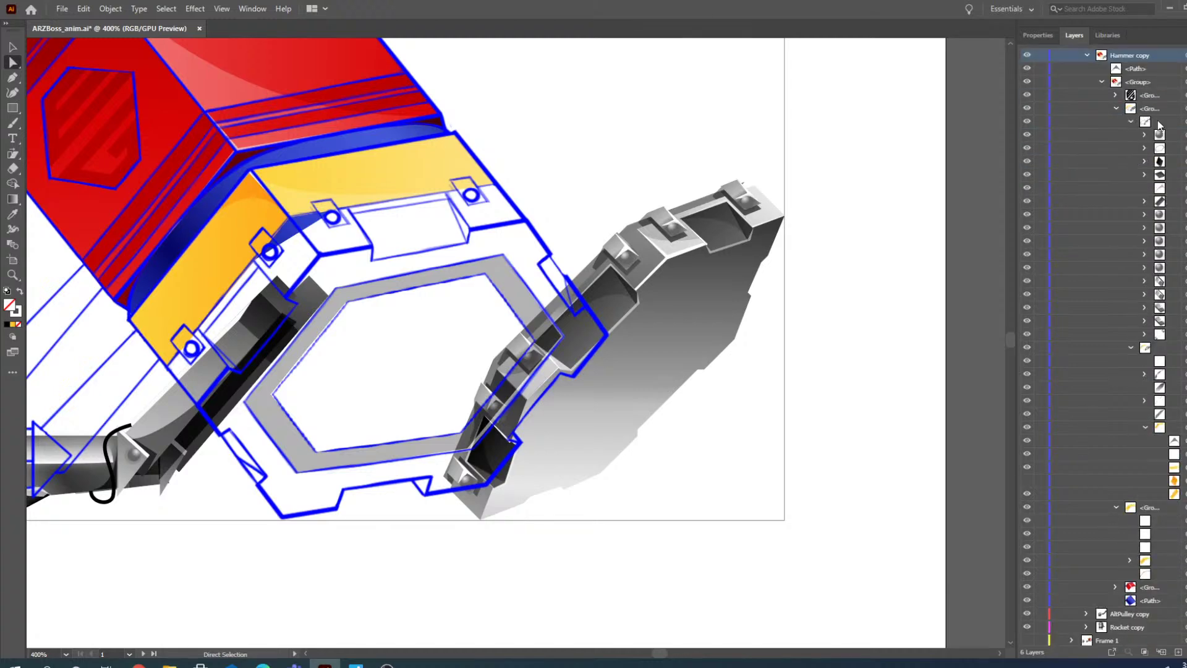
left_click(1028, 123)
left_click(1027, 123)
left_click(1027, 123)
left_click(1027, 123)
left_click(1027, 123)
left_click(1028, 123)
left_click(1028, 123)
left_click(1028, 123)
left_click(1028, 123)
left_click(1028, 123)
left_click(1027, 123)
left_click(1028, 123)
left_click(1027, 123)
left_click(1027, 123)
left_click(1028, 123)
left_click(1028, 123)
left_click(1028, 123)
left_click(1028, 123)
left_click(1027, 123)
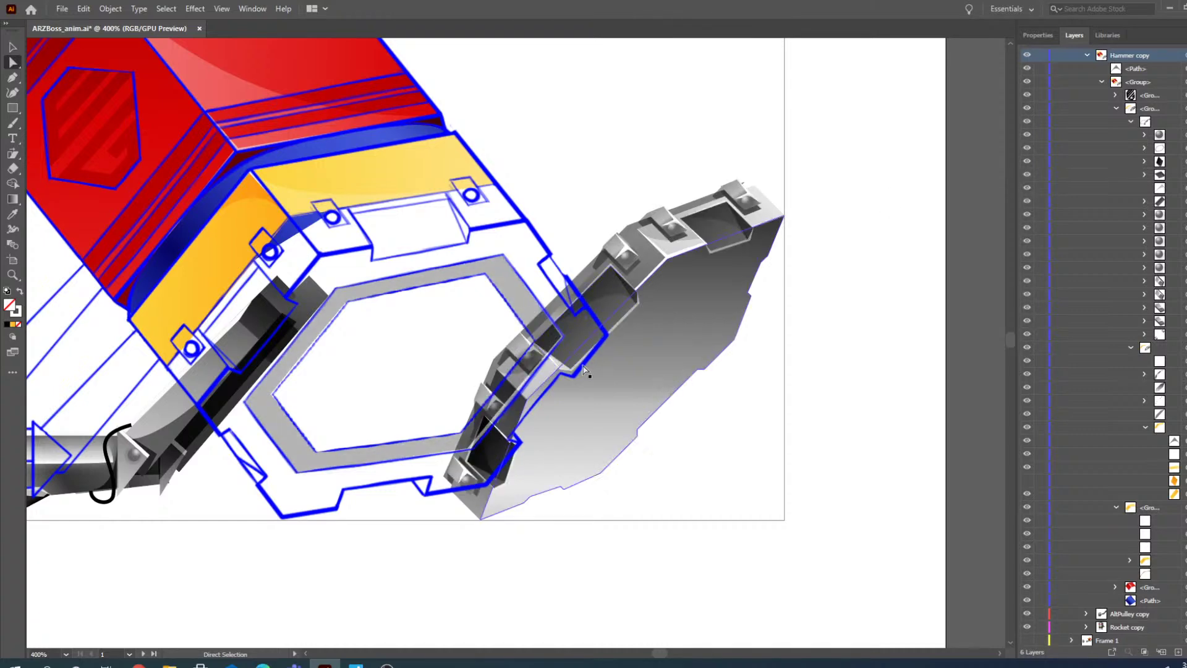
- Toggle the visibility of individual items in the nested subgroup to identify the artwork each one holds
scroll(603, 394, "up", 1)
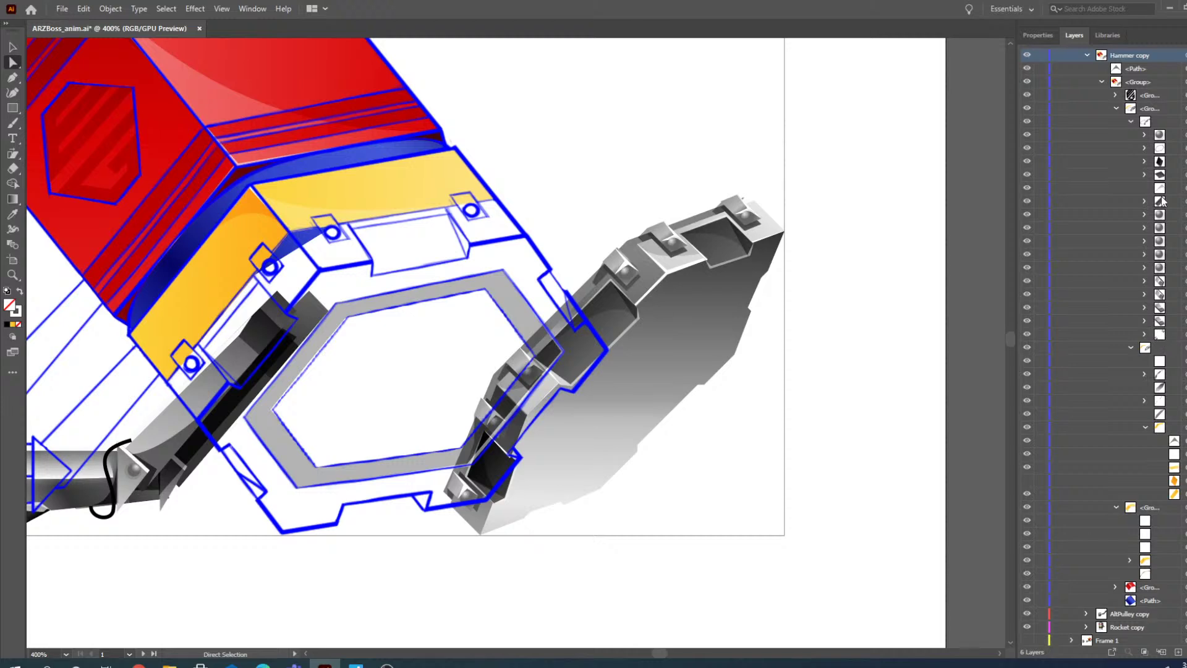
left_click(1027, 336)
left_click(1028, 335)
left_click(1027, 149)
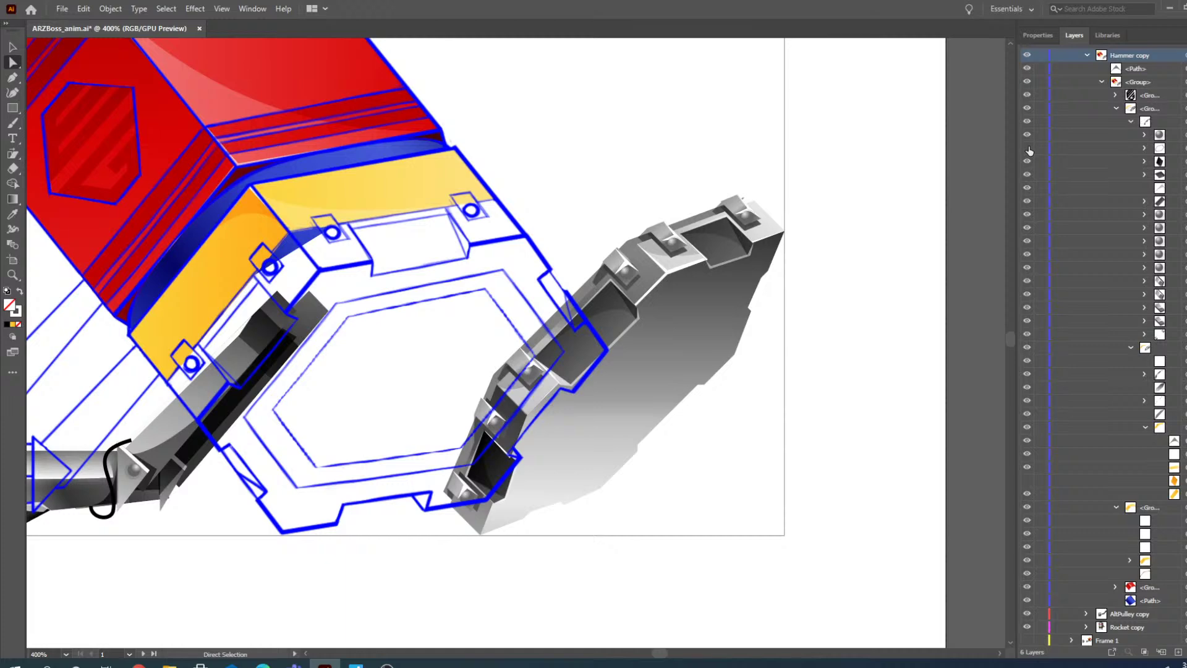
left_click(1028, 149)
left_click(1028, 136)
left_click(1027, 136)
- Try to select the range of items below the ring in the subgroup, including the old end cap's bolts
left_click(1170, 162)
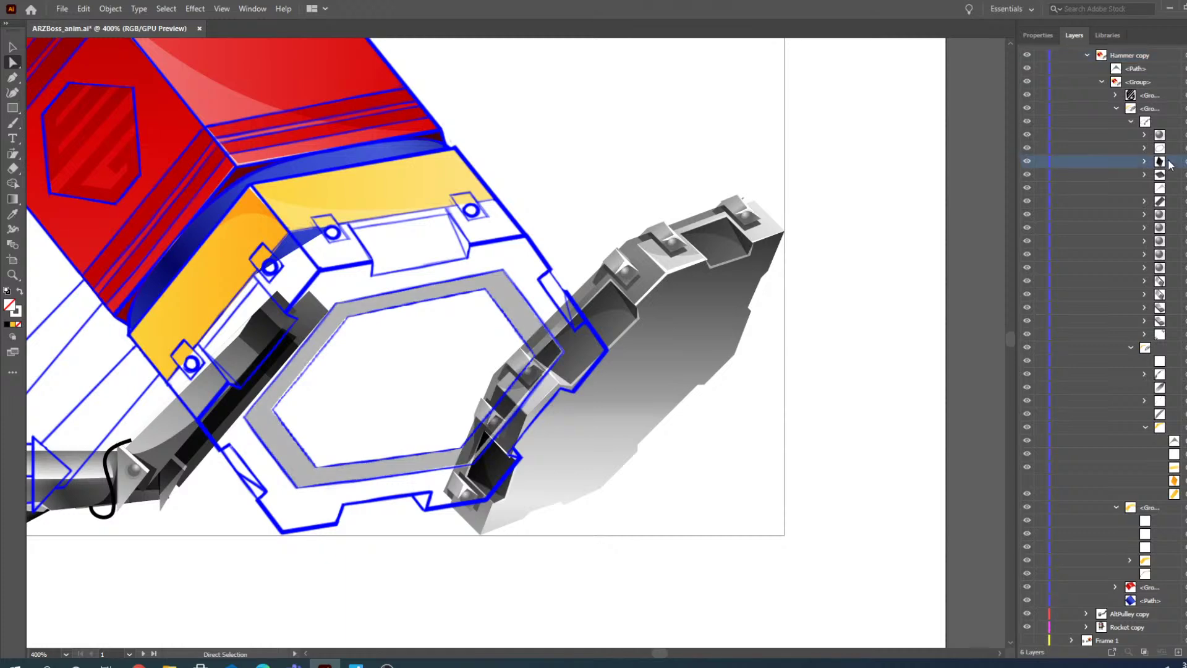
left_click(1025, 335)
left_click(1026, 335)
left_click(1170, 337, "shift")
left_click(1185, 334, "shift")
left_click(1185, 321, "shift")
left_click(1185, 307, "shift")
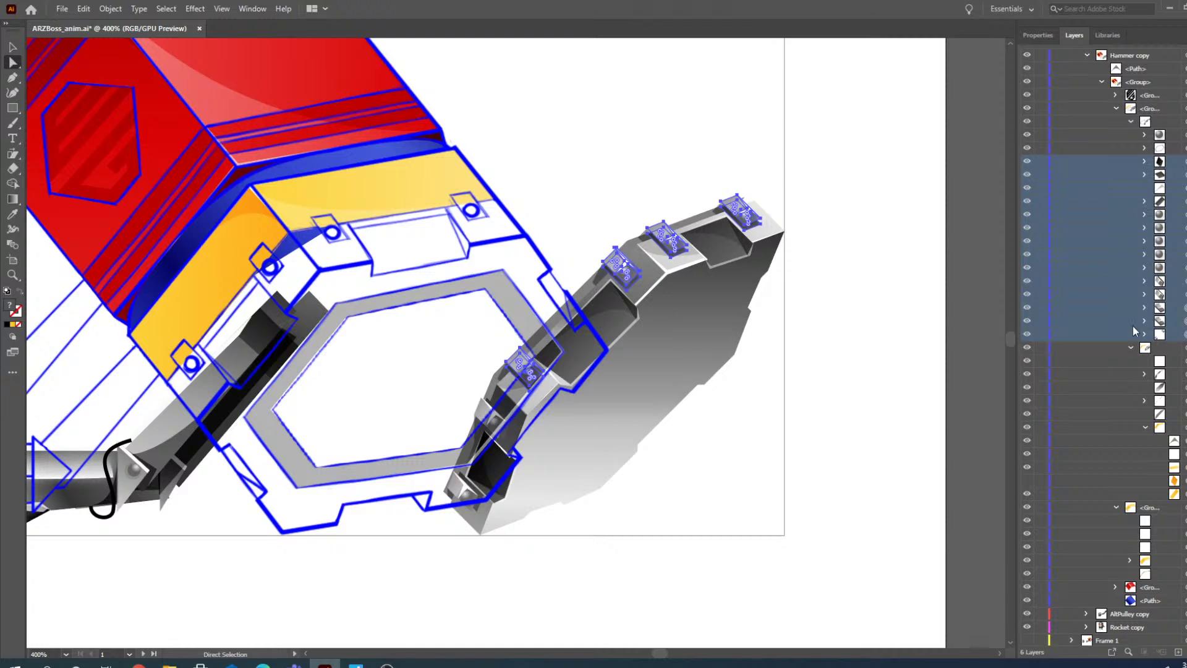
left_click(1185, 308, "shift")
left_click(1093, 359)
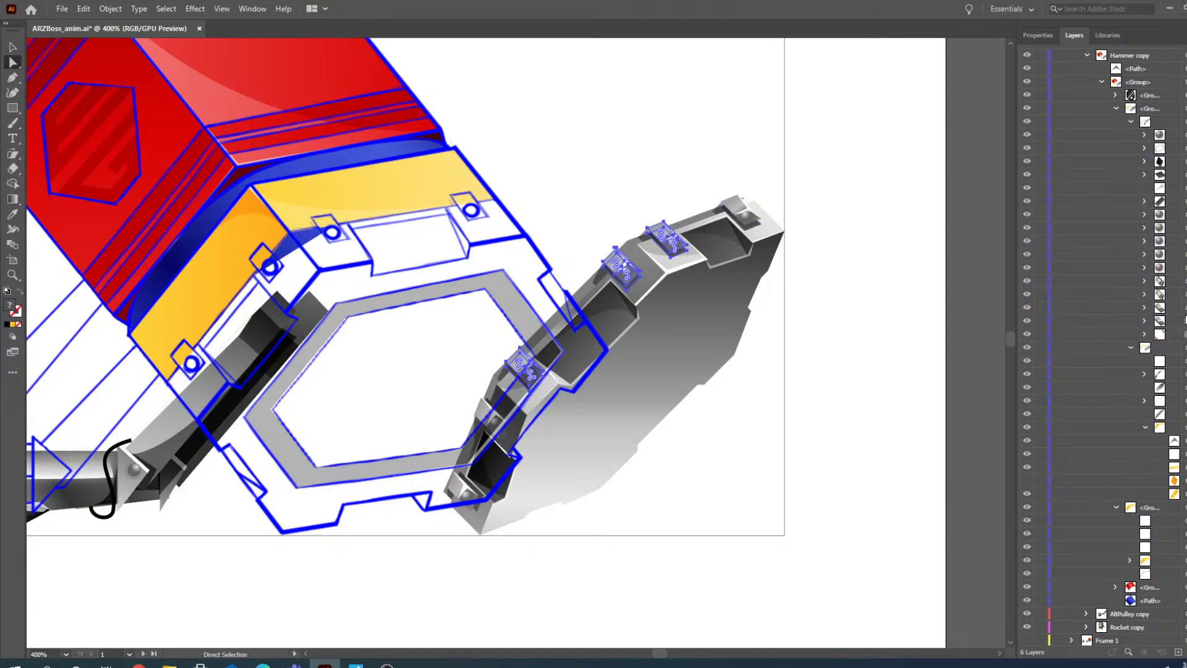
- Select the two bolts and the recess between them in the hammer's subgroup and move them onto the sketch's left-hand face
left_click(1185, 322, "shift")
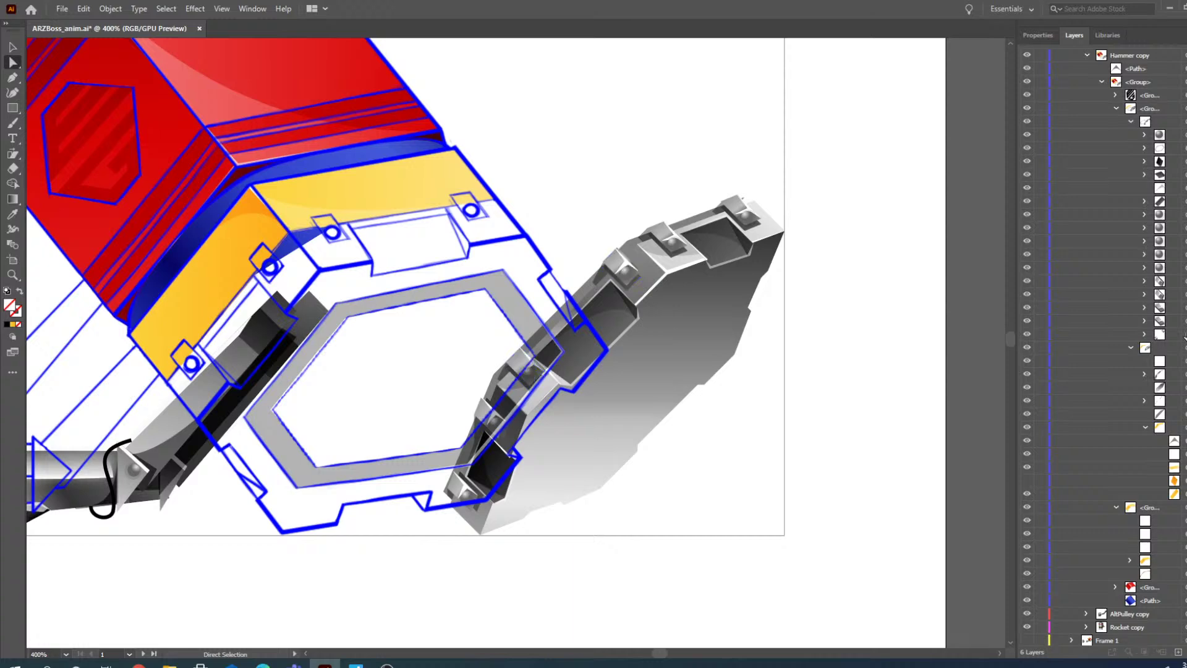
left_click(1185, 308, "shift")
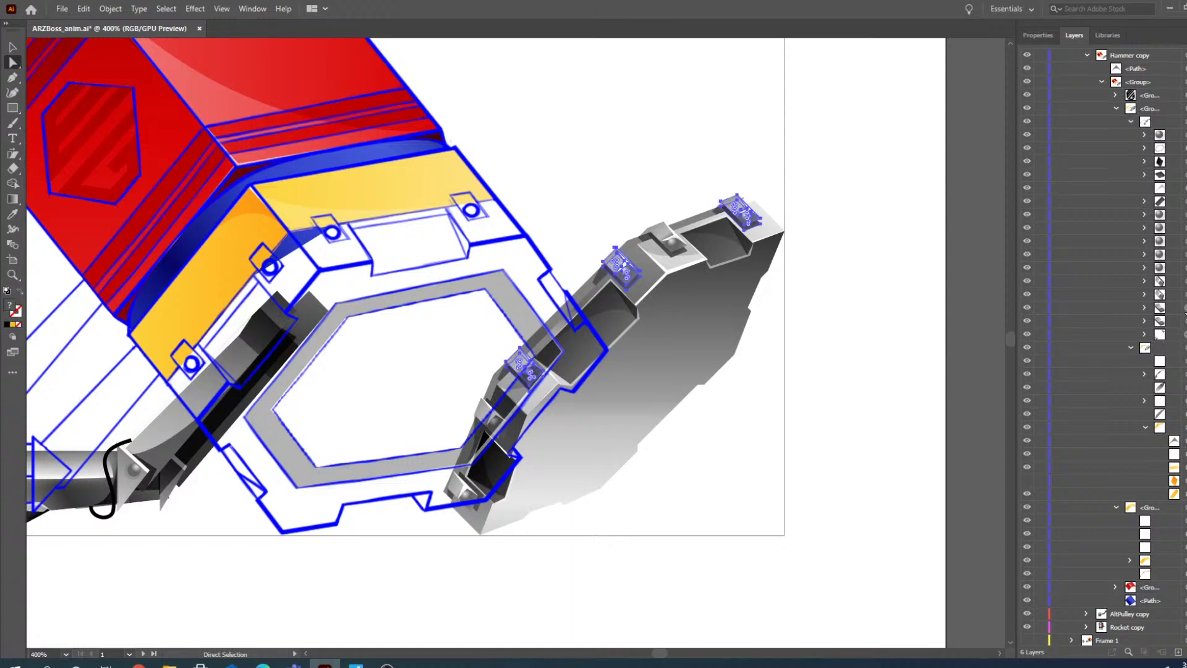
left_click(1185, 308, "shift")
left_click(1185, 282, "shift")
left_click(1185, 282, "shift")
left_click(1185, 201, "shift")
left_click(1186, 215, "shift")
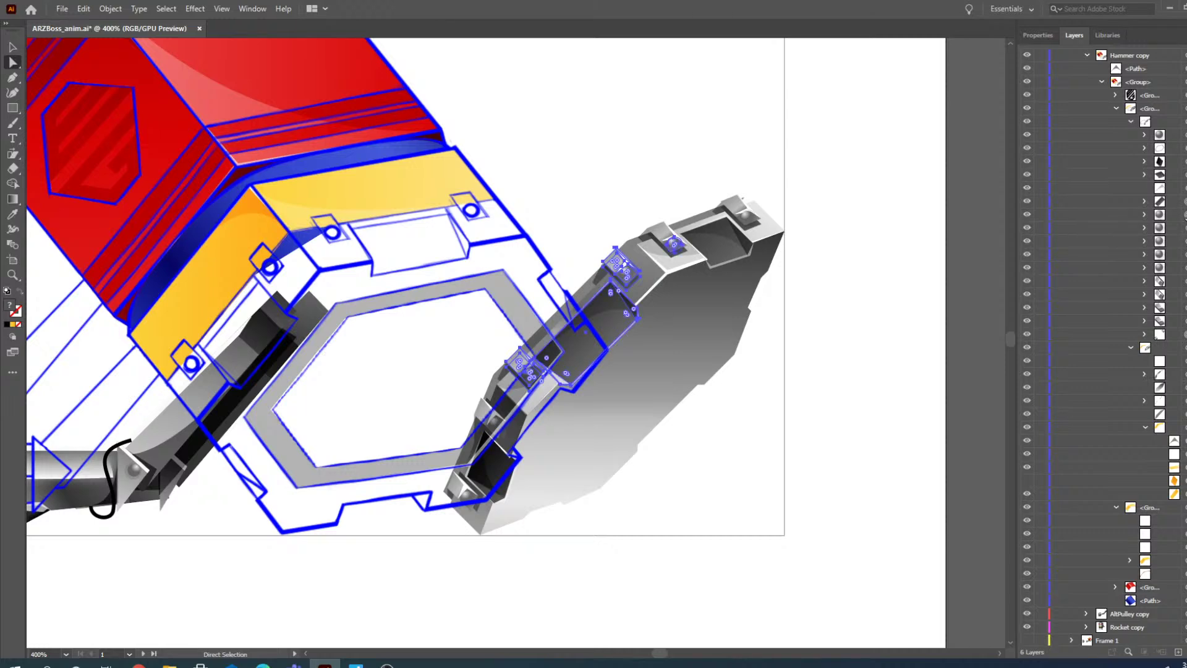
left_click(1186, 228, "shift")
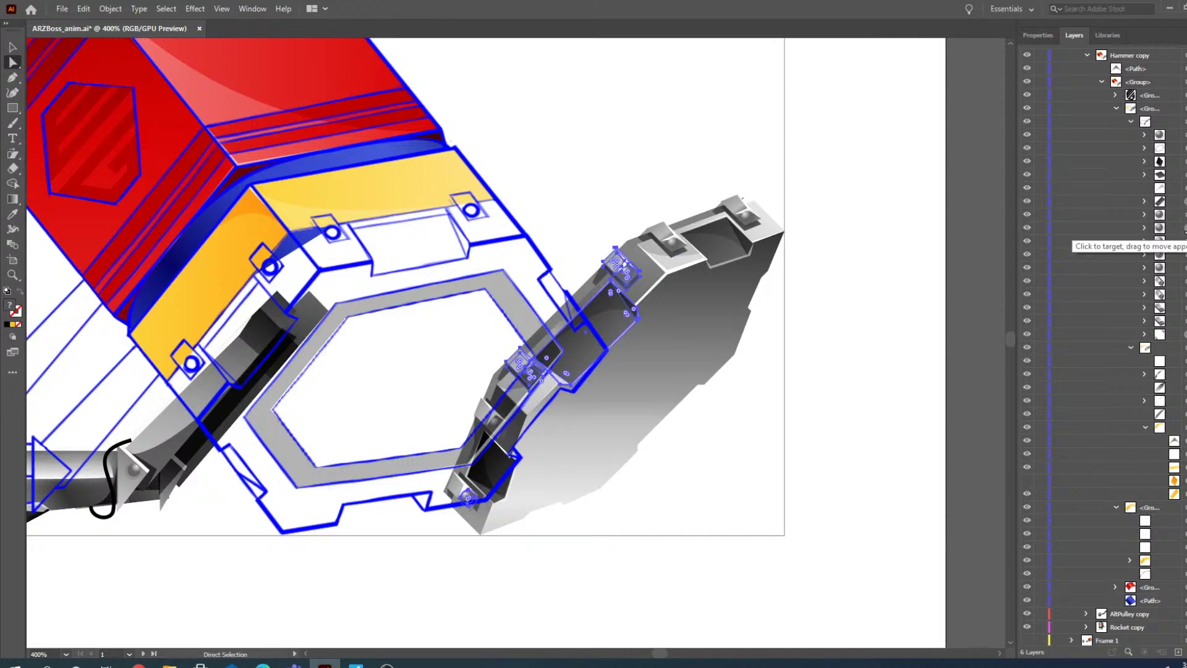
left_click(1185, 228, "shift")
left_click(1185, 242, "shift")
left_click(1186, 242, "shift")
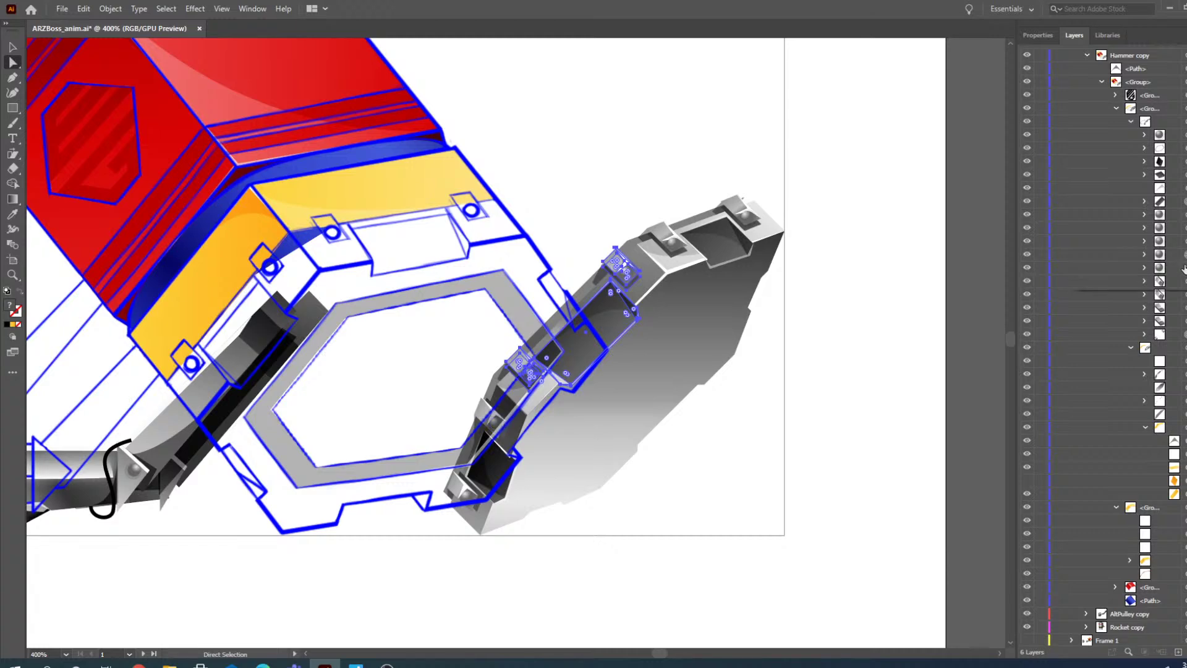
left_click(1185, 282, "shift")
left_click(1186, 282, "shift")
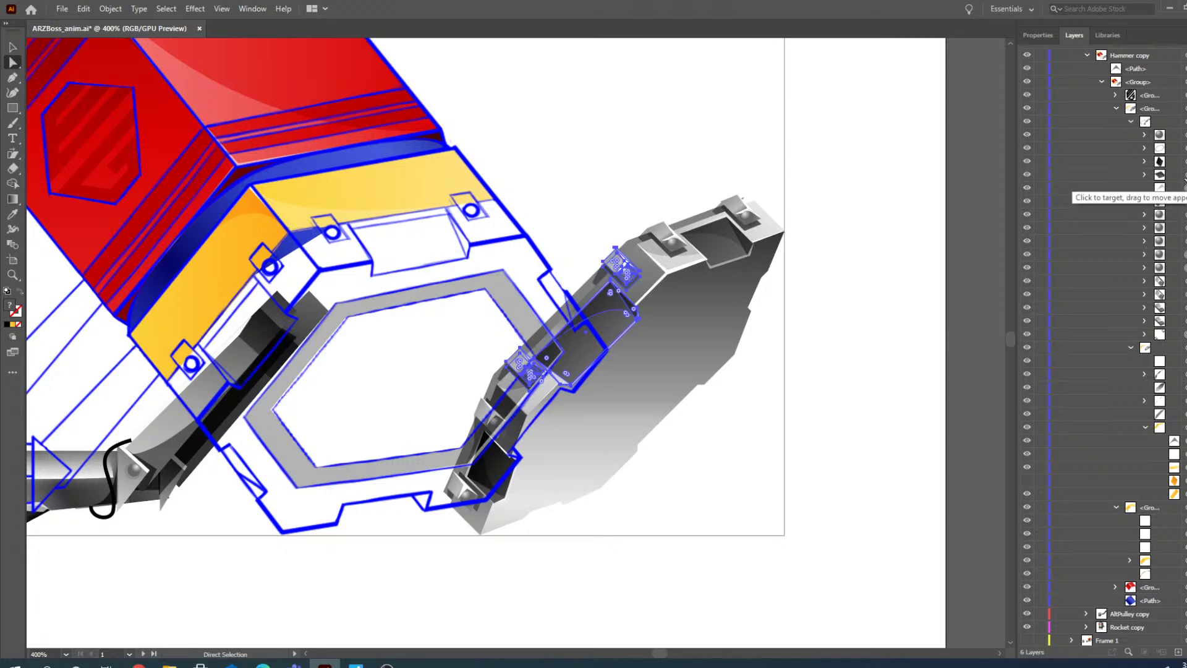
left_click(1185, 175, "shift")
left_click(1185, 174, "shift")
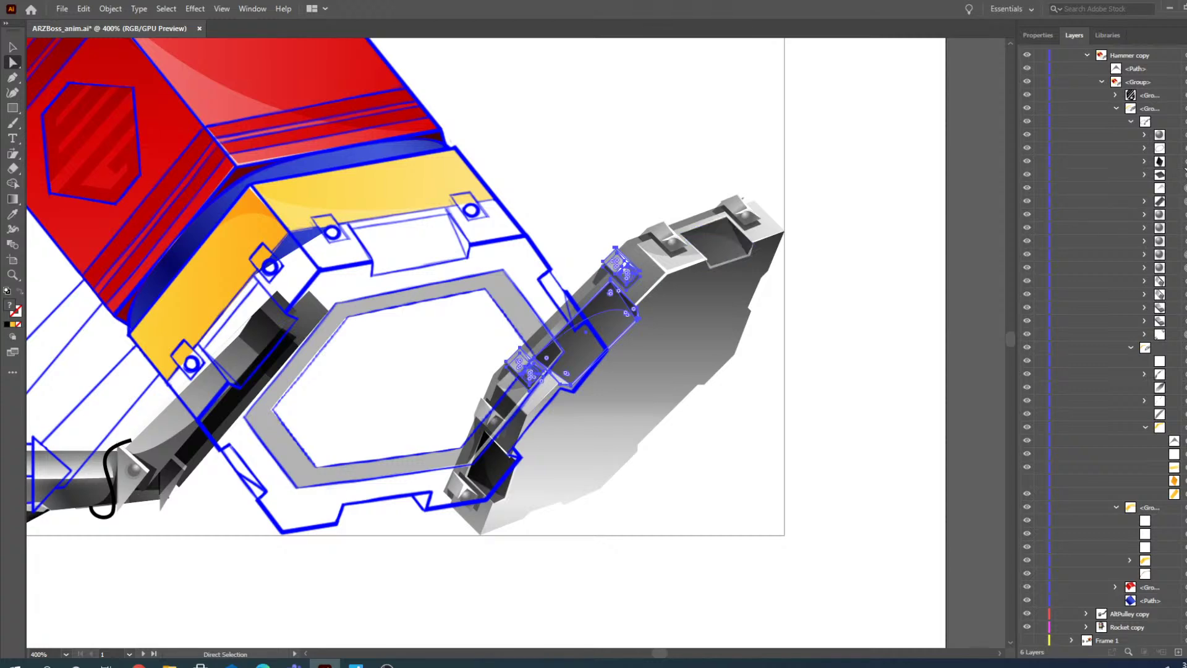
left_click(1185, 162, "shift")
left_click(1185, 162, "shift")
left_click_drag(587, 353, 241, 353)
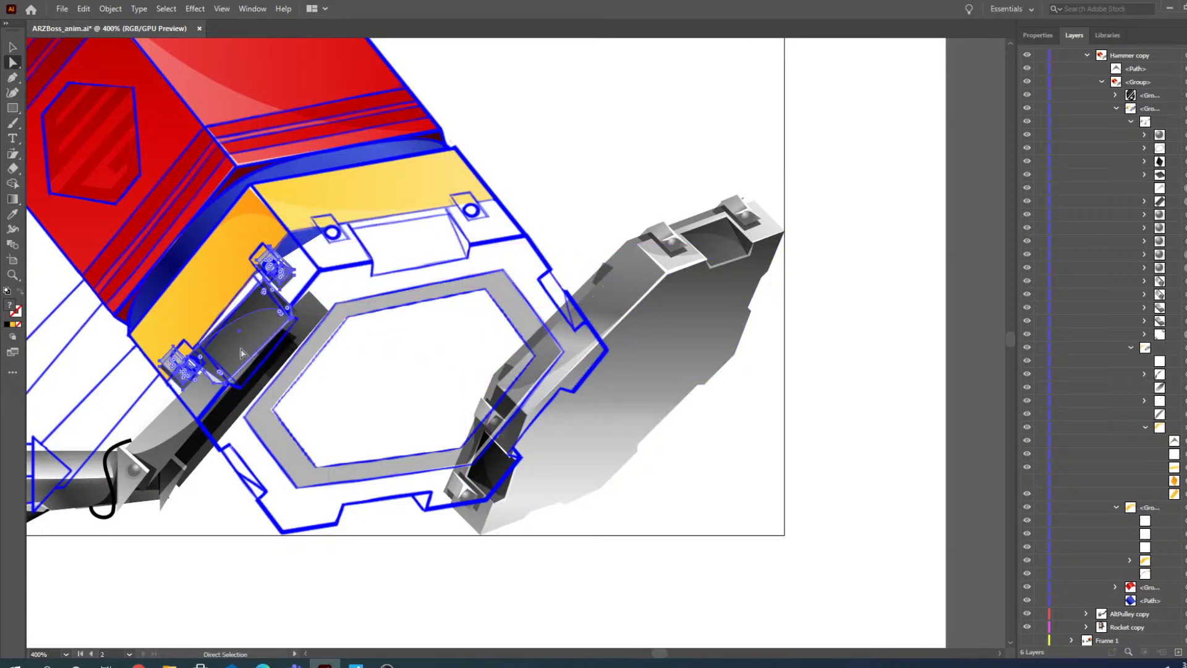
- Collapse the hammer's main group and hide the AltPulley copy layer to clear the area around the moved recess
key("z")
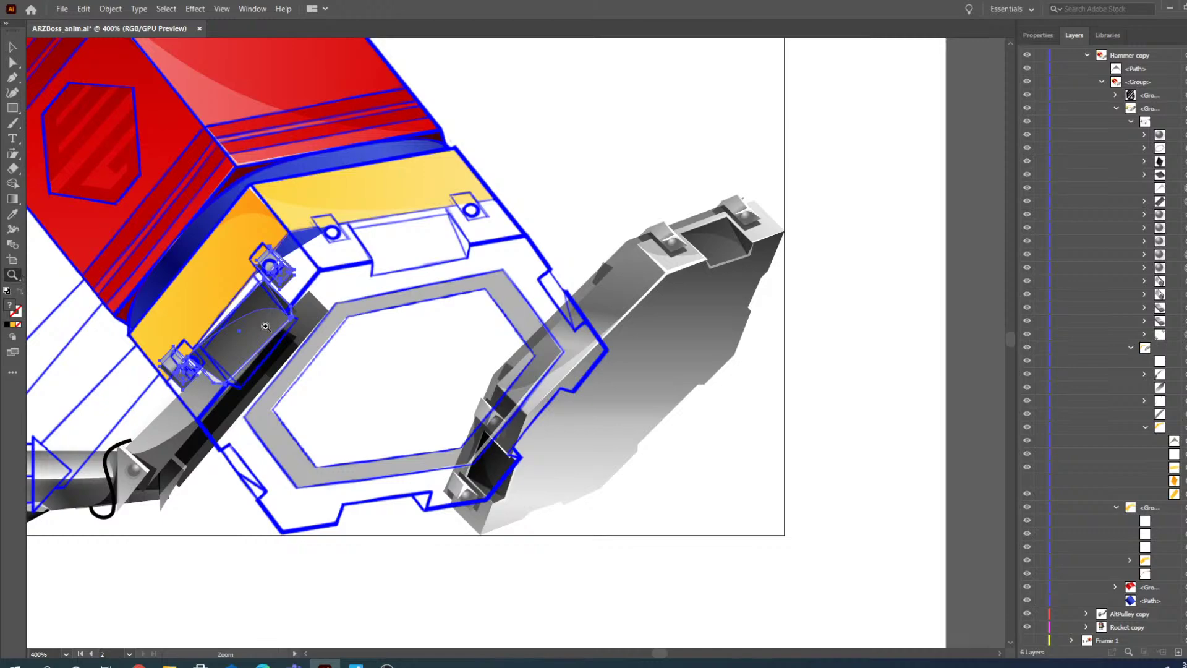
left_click(265, 325)
left_click(542, 345)
left_click(492, 330)
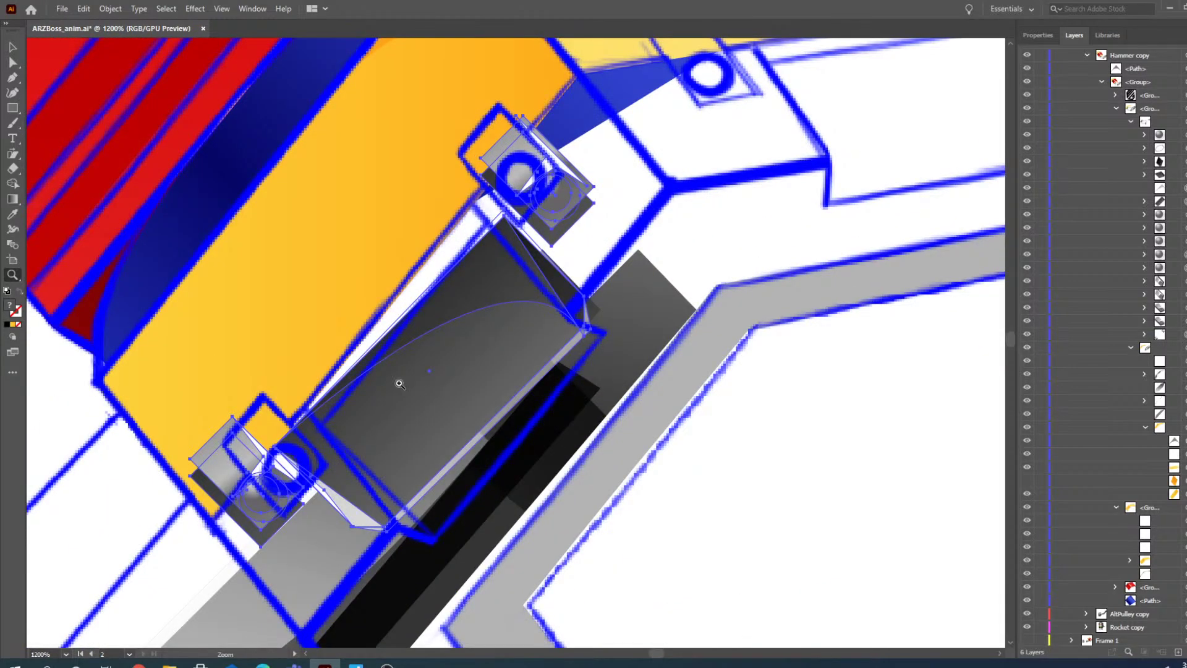
left_click(374, 269, "alt")
left_click(418, 346, "alt")
left_click(479, 378, "alt")
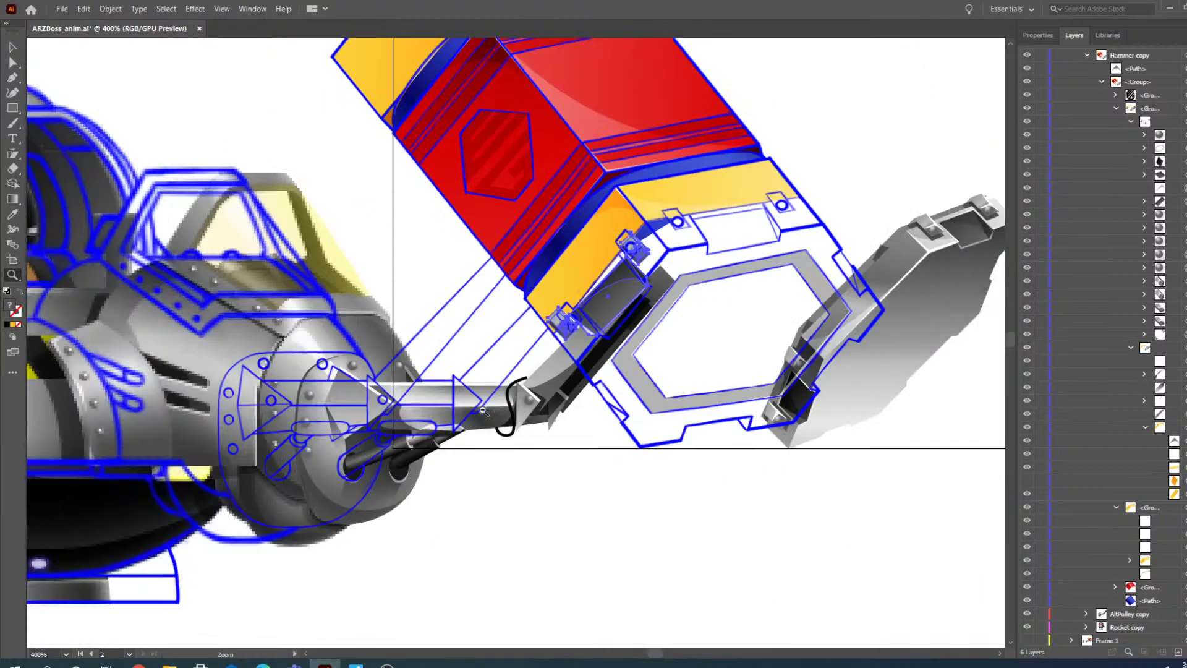
left_click(607, 286)
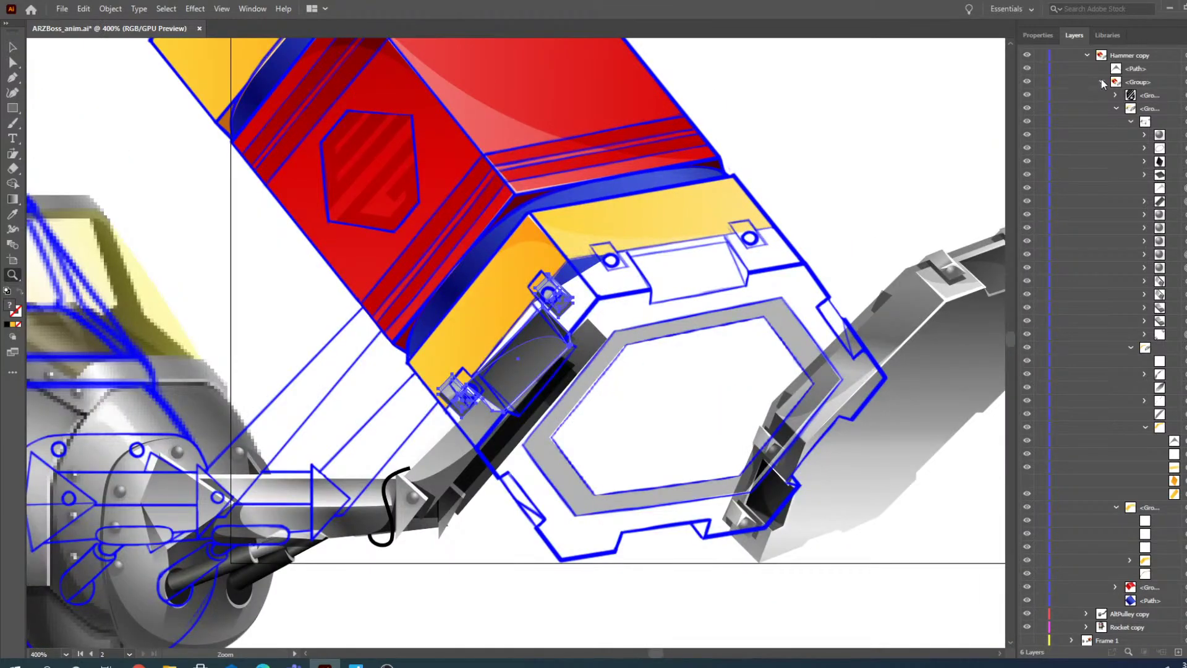
left_click(1102, 83)
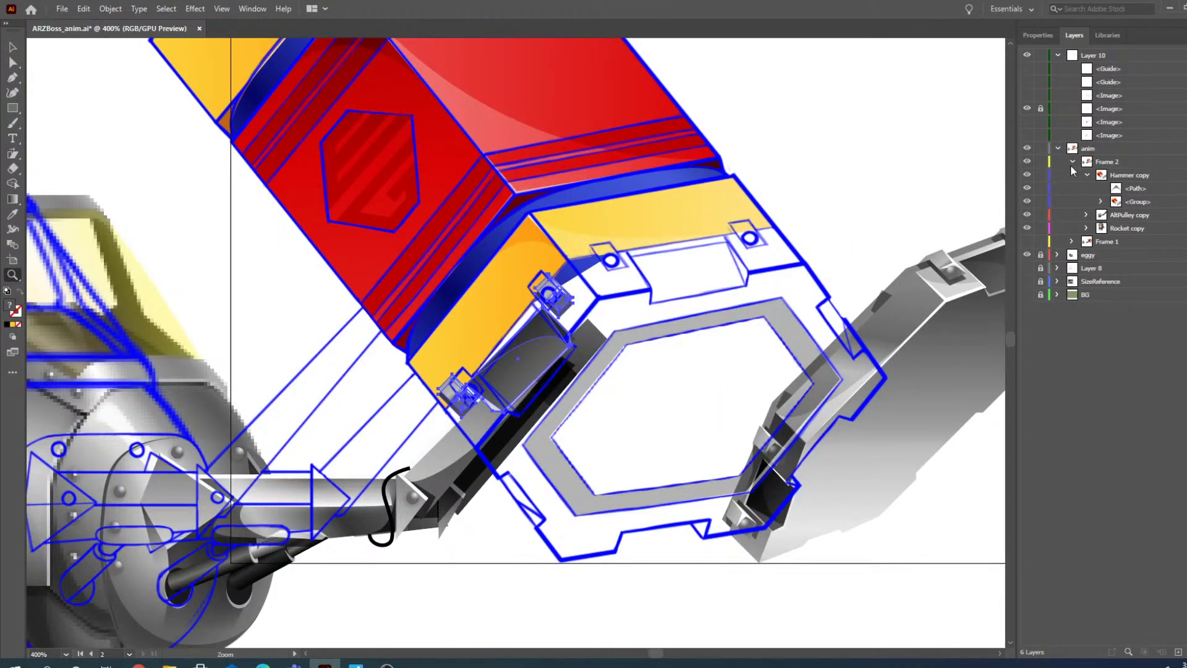
left_click(1026, 215)
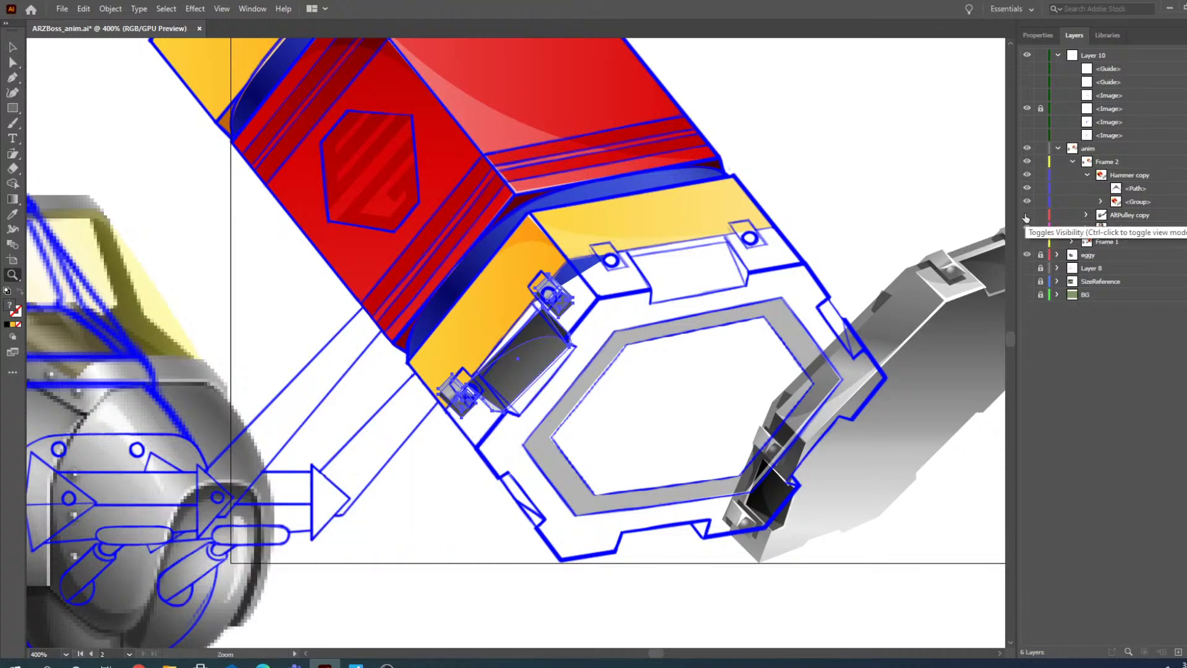
left_click(531, 356)
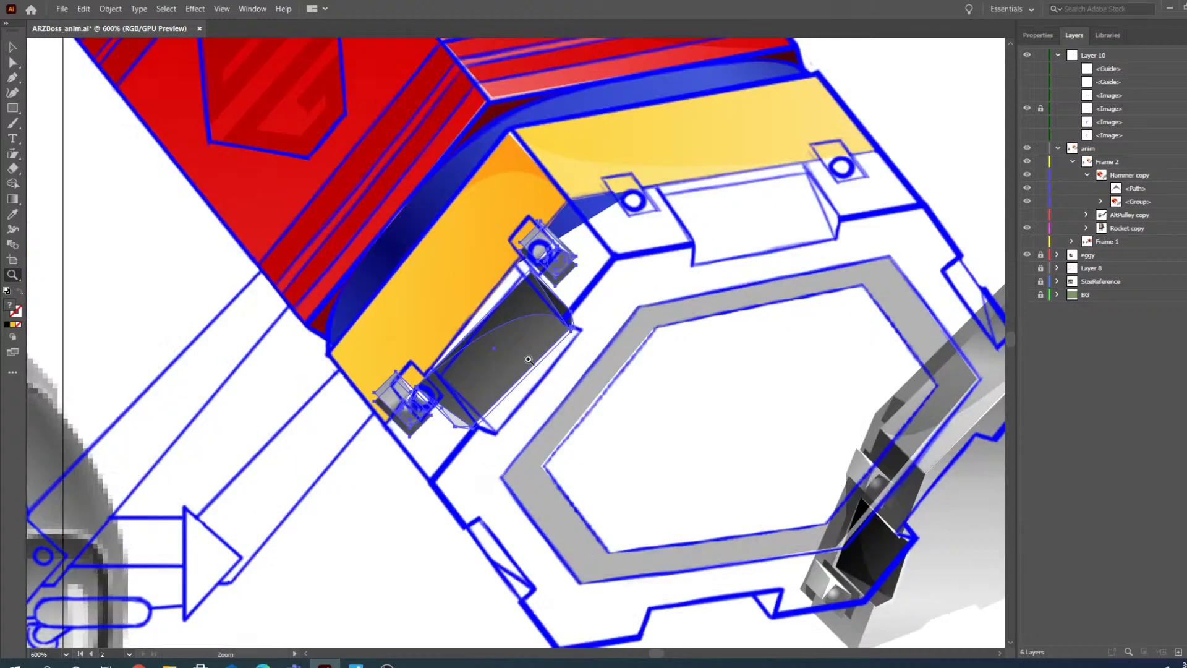
left_click(529, 354)
left_click(515, 334)
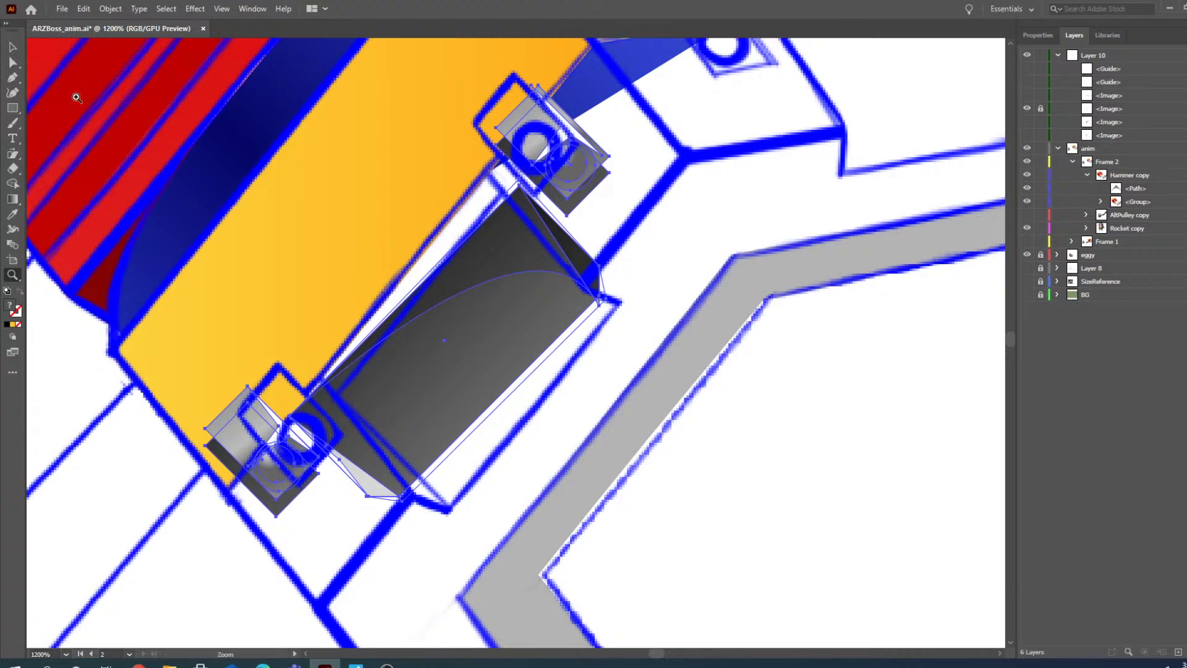
left_click(13, 48)
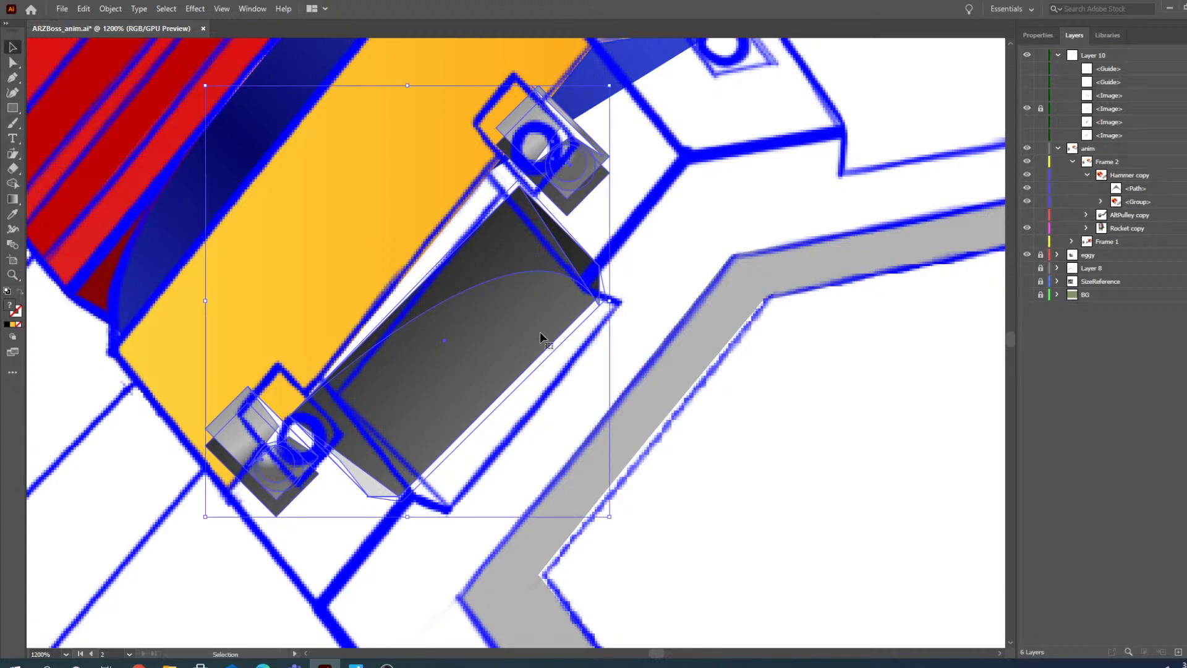
left_click_drag(514, 315, 494, 333)
key("ctrl+z")
left_click(1087, 215)
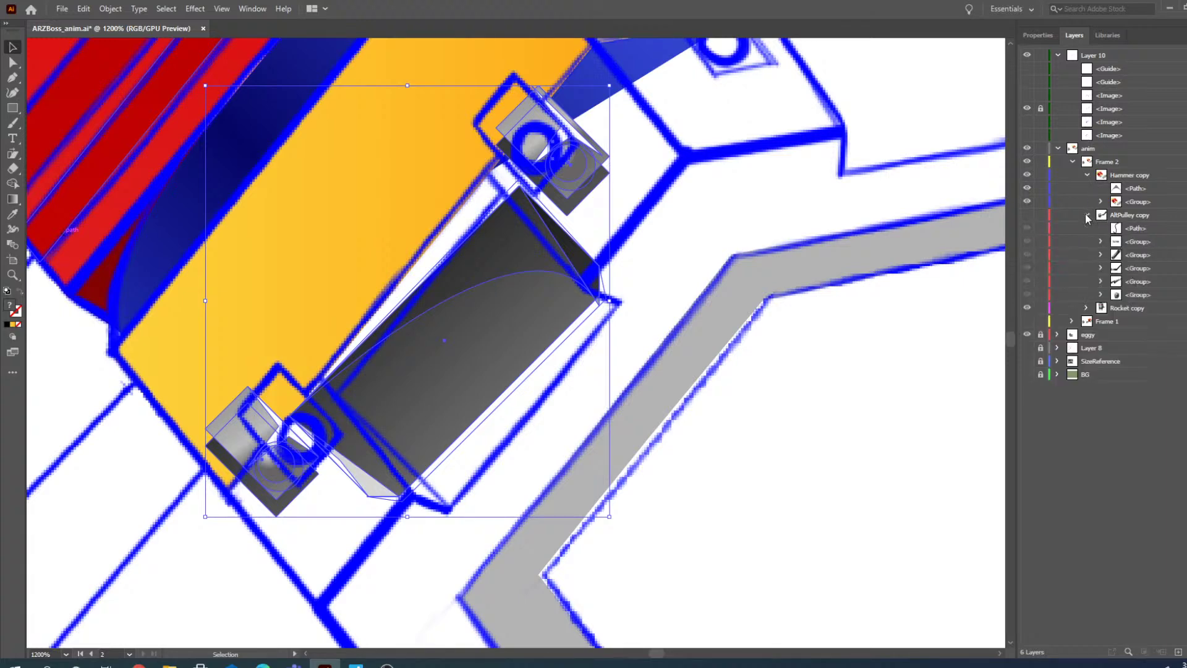
left_click(626, 186)
left_click(567, 162)
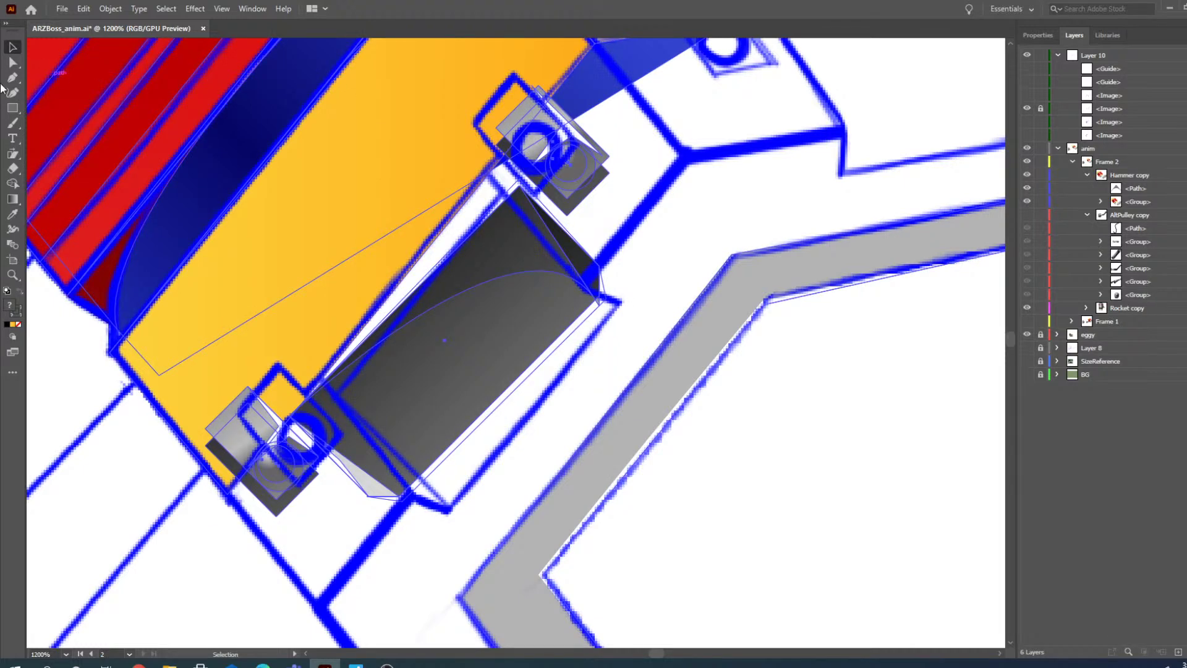
- Expand the Hammer copy group down to the individual parts of the subgroup holding the bolt plates
key("a")
left_click(574, 166)
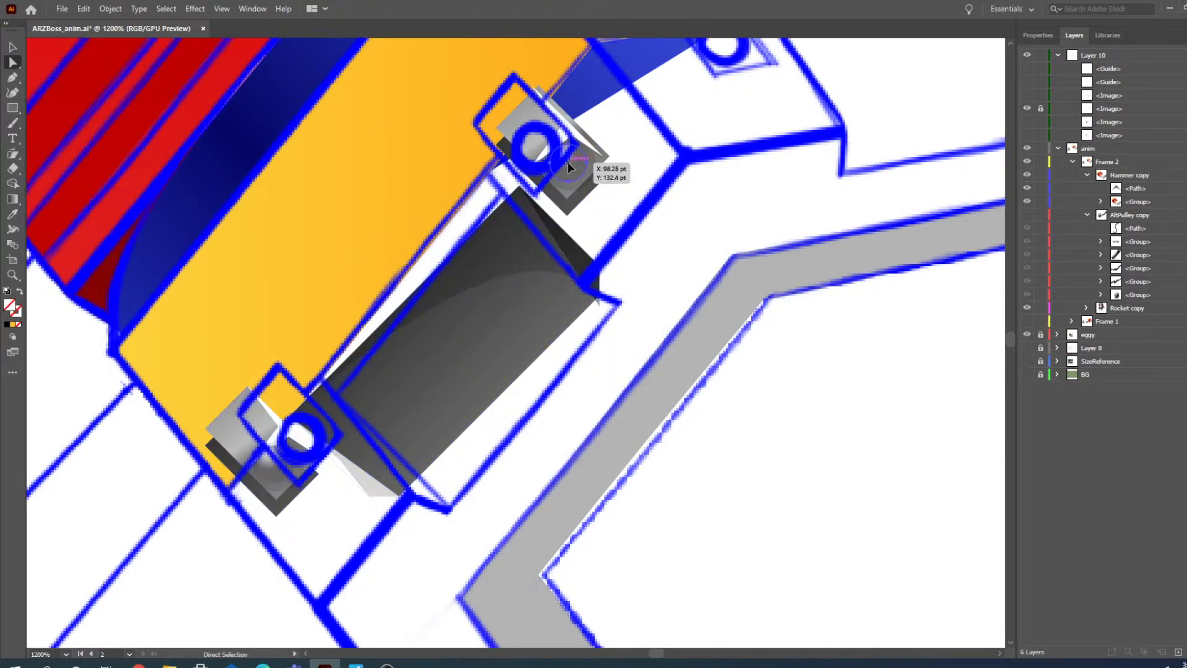
left_click(1087, 215)
left_click(1102, 202)
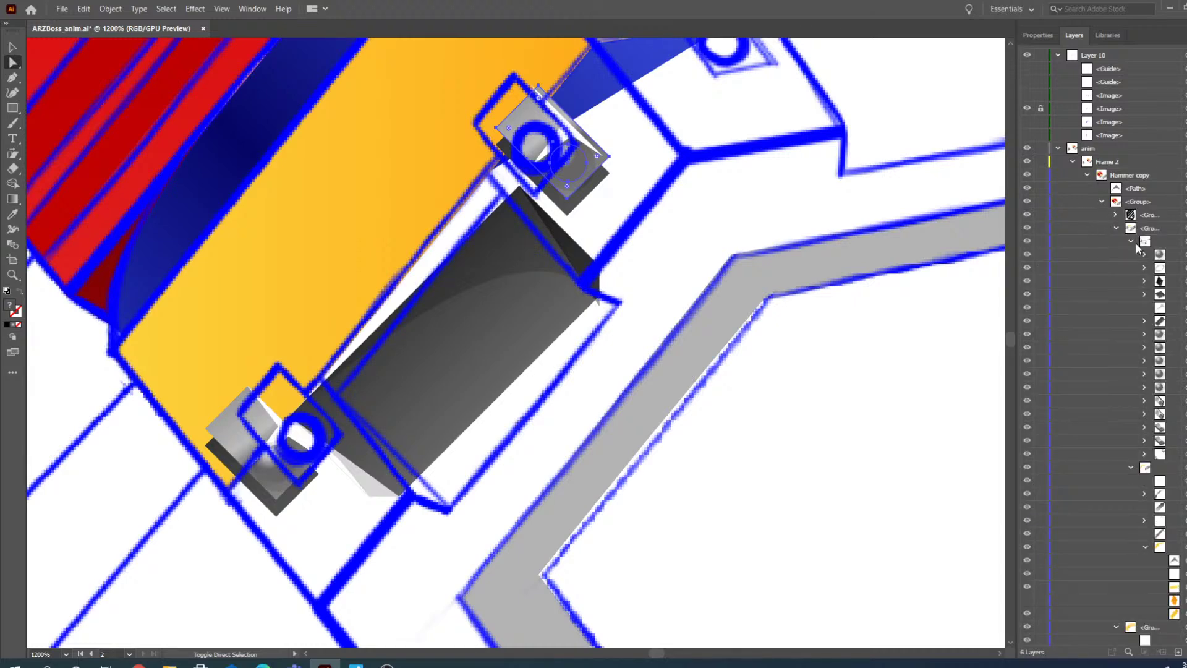
left_click(1185, 454)
left_click(1144, 454)
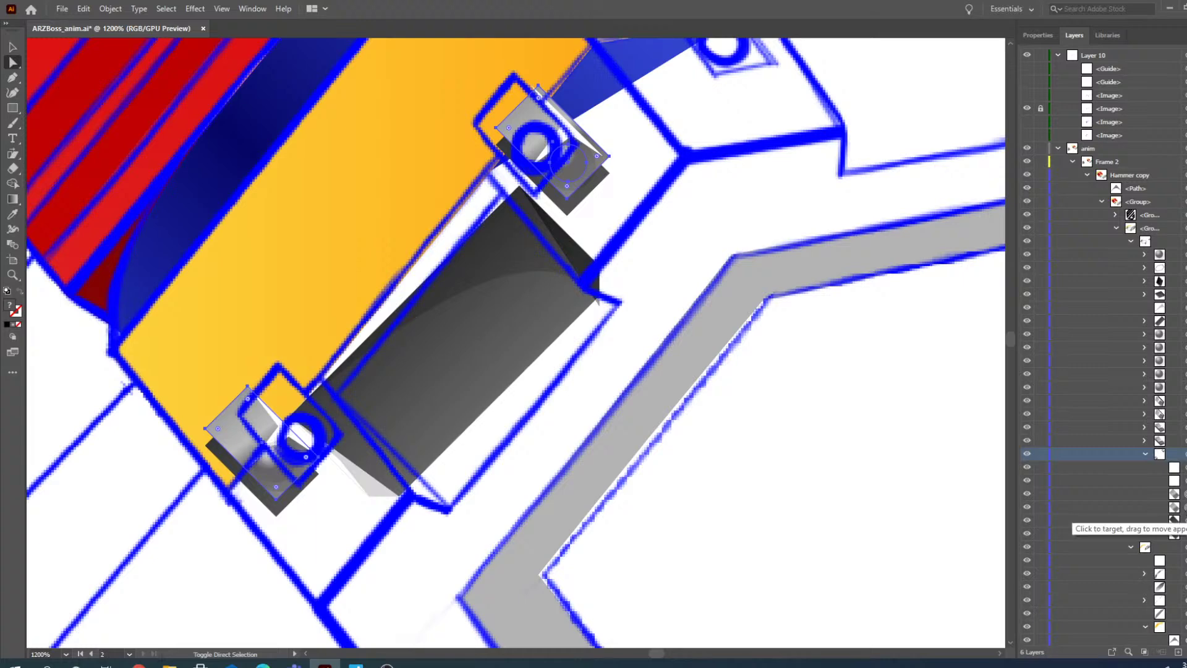
- Select all parts of the upper bolt beside the recess and move them so its round head sits on the sketched bolt circle
left_click(1186, 468, "shift")
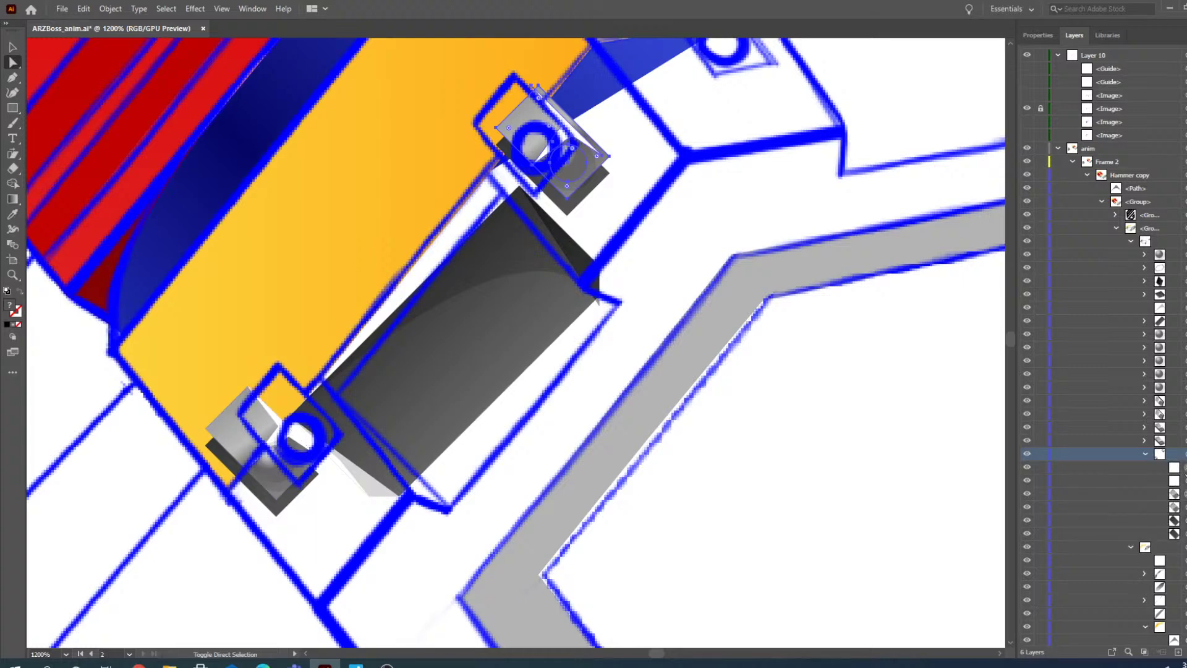
left_click(1185, 533, "shift")
left_click(1185, 533, "shift")
left_click(1185, 520, "shift")
left_click_drag(533, 127, 512, 114)
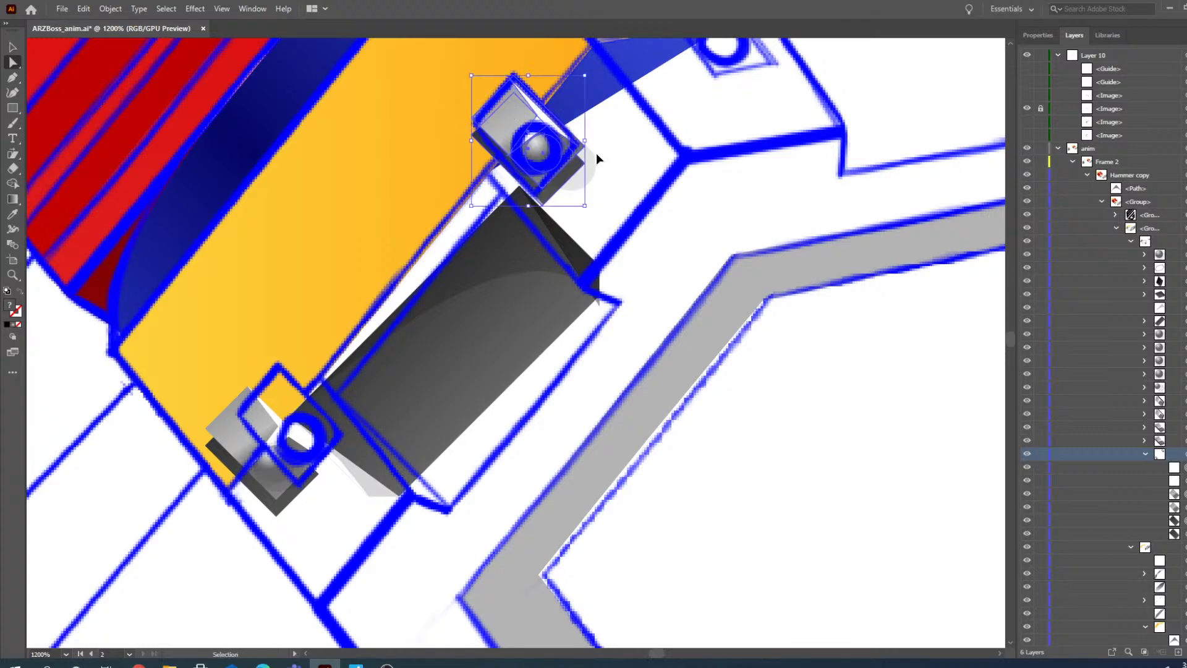
key("ctrl+z")
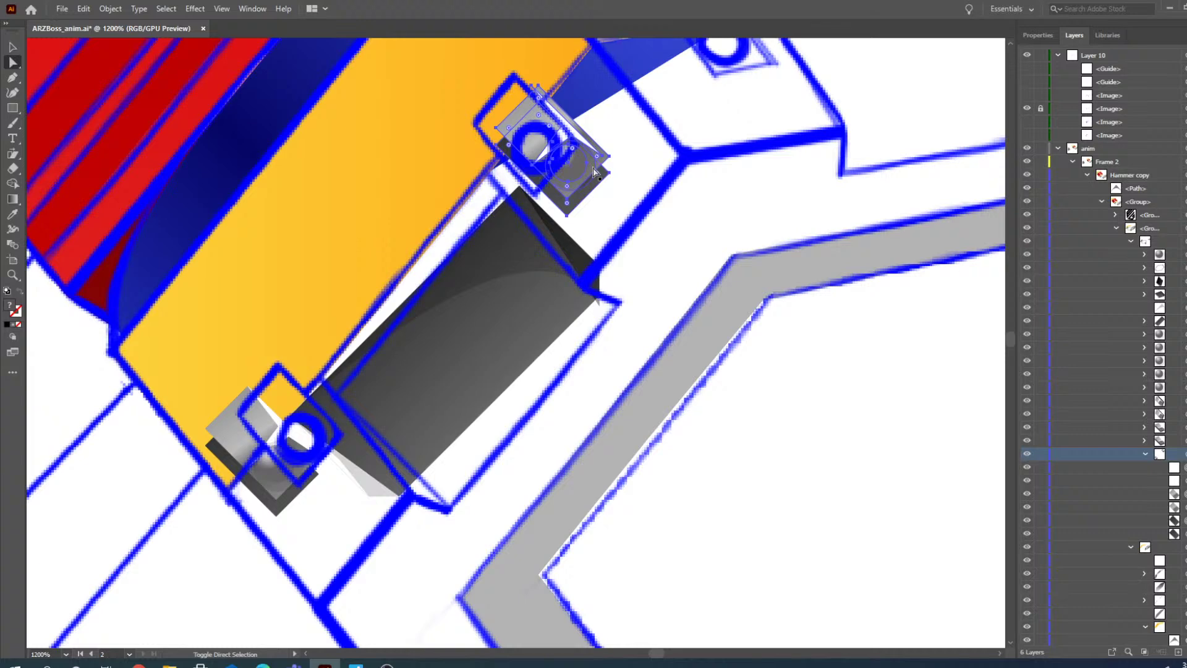
left_click_drag(580, 174, 559, 160)
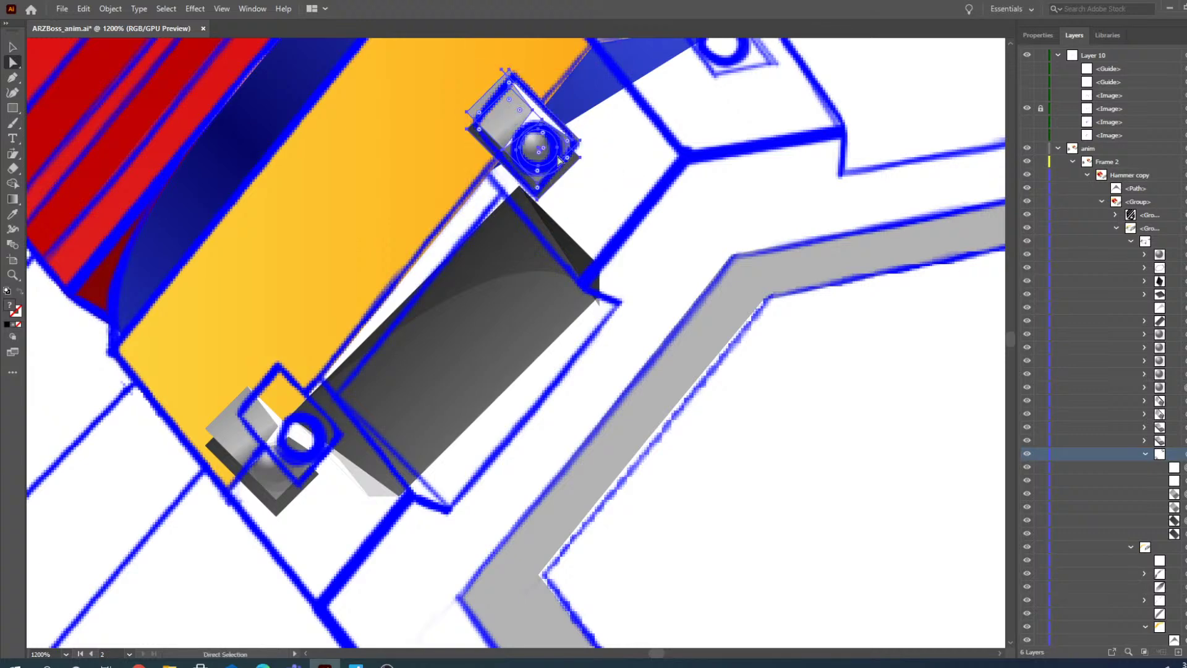
- Move the upper bolt's dark side shape up and to the right, toward the lower-right edge of the sketched bolt outline
key("z")
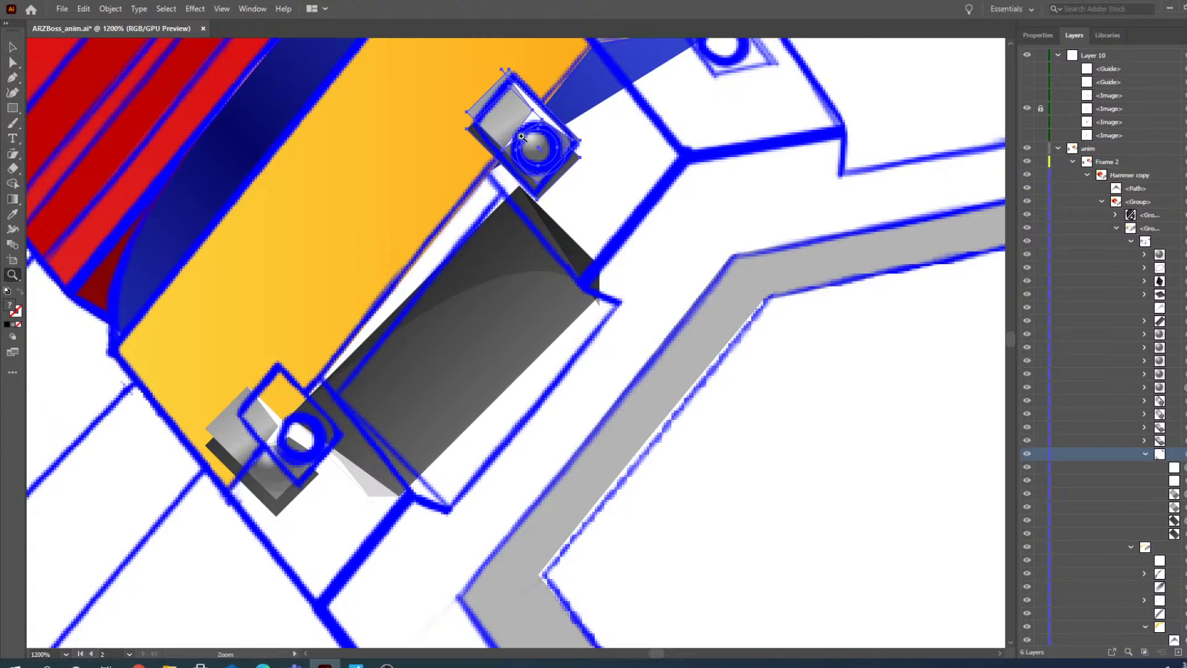
left_click(522, 137)
left_click(533, 274)
left_click(498, 431)
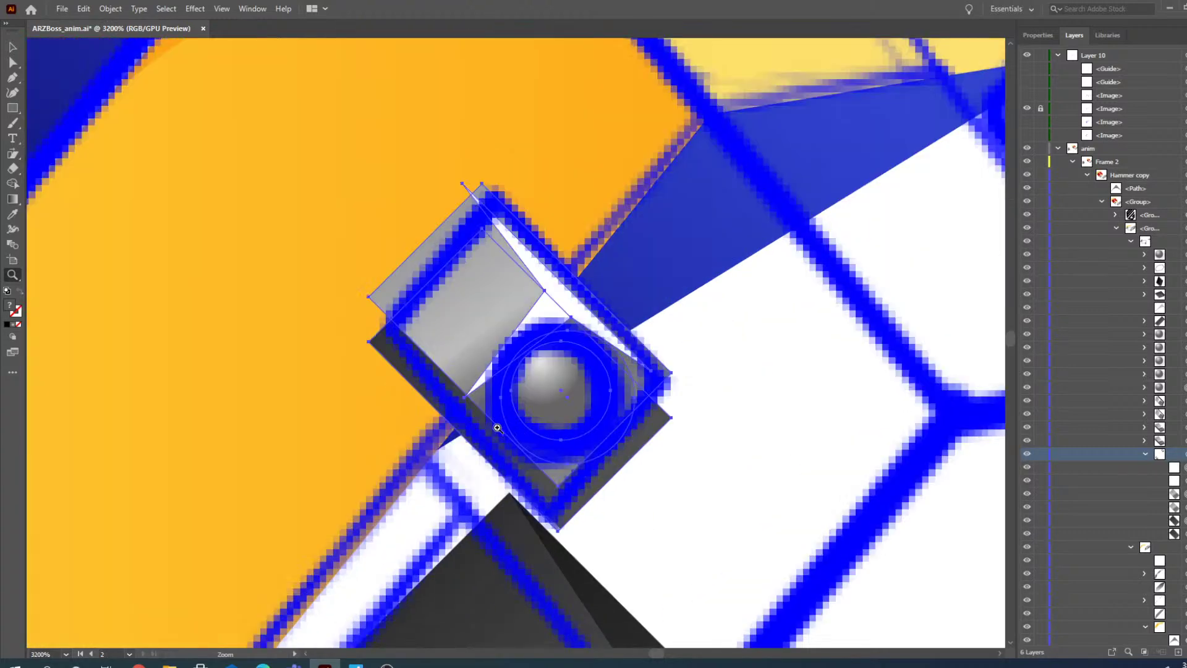
left_click(13, 47)
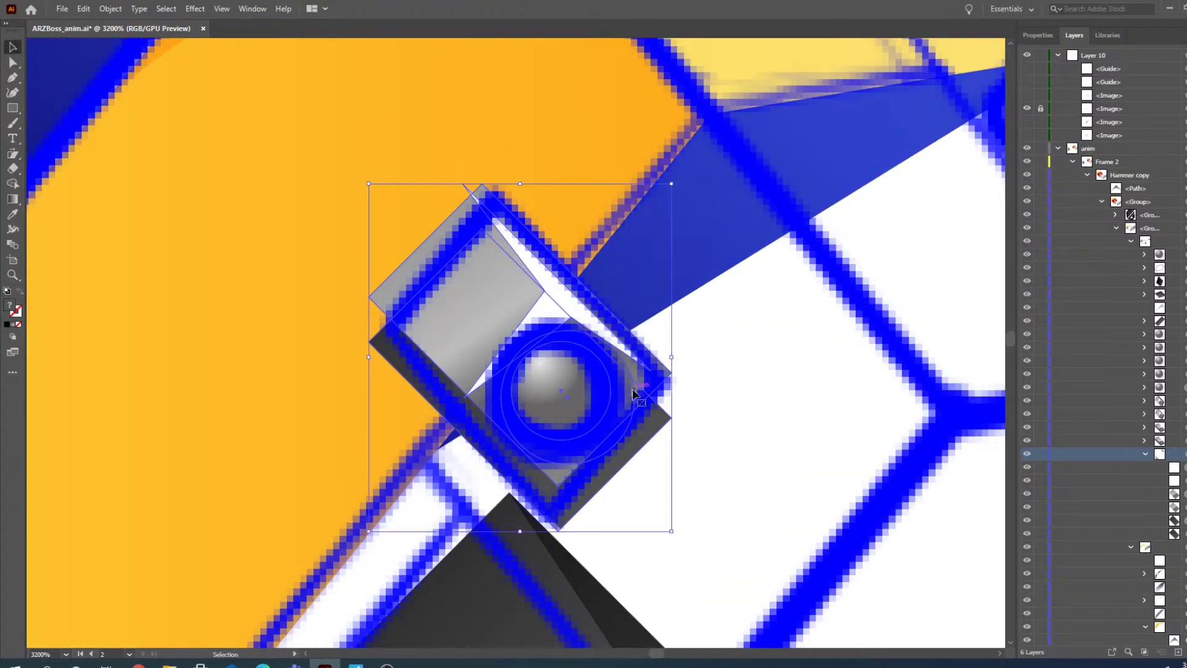
left_click(662, 458)
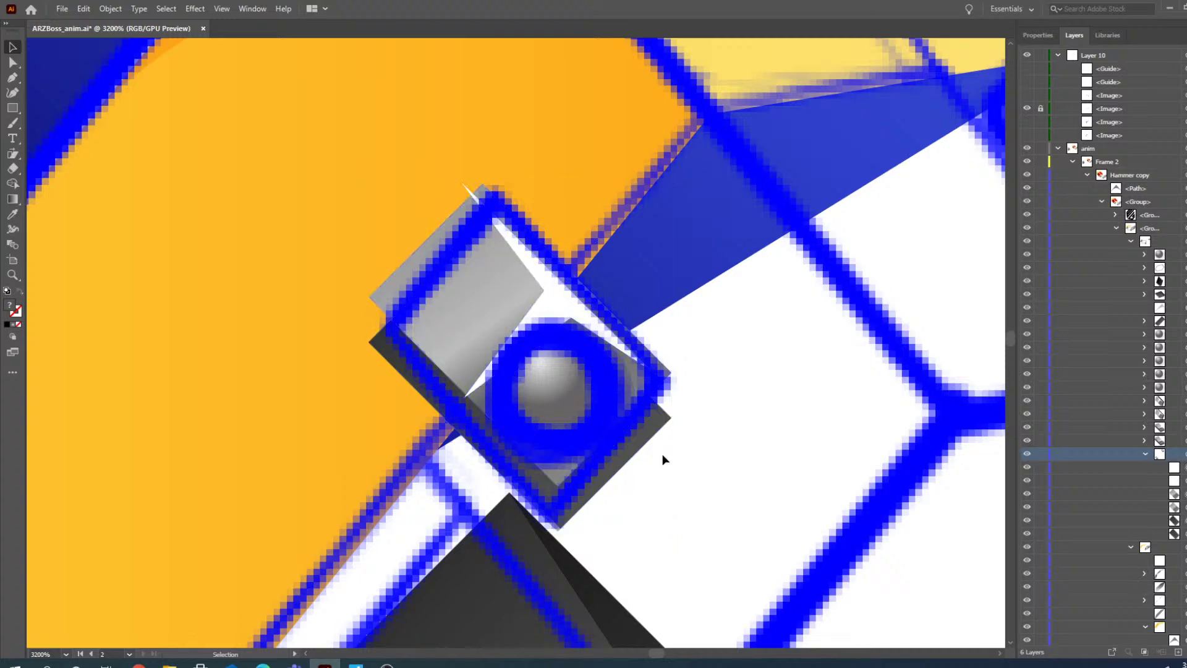
left_click(13, 62)
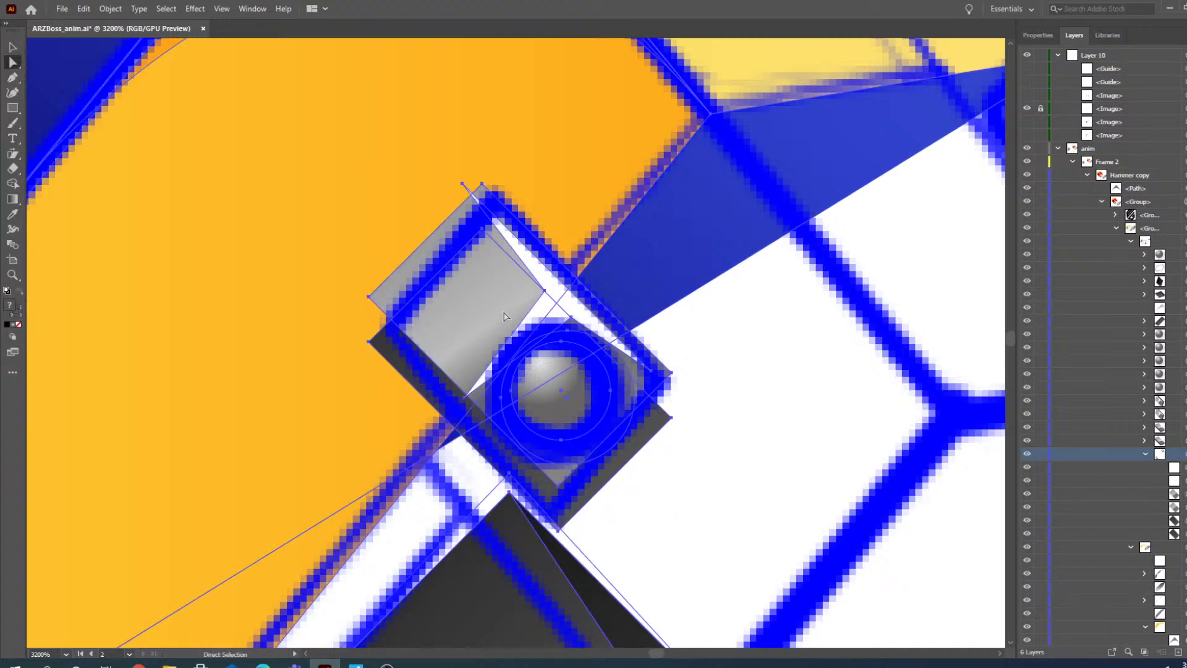
left_click(643, 433)
left_click_drag(631, 442, 665, 424)
left_click_drag(664, 424, 664, 424)
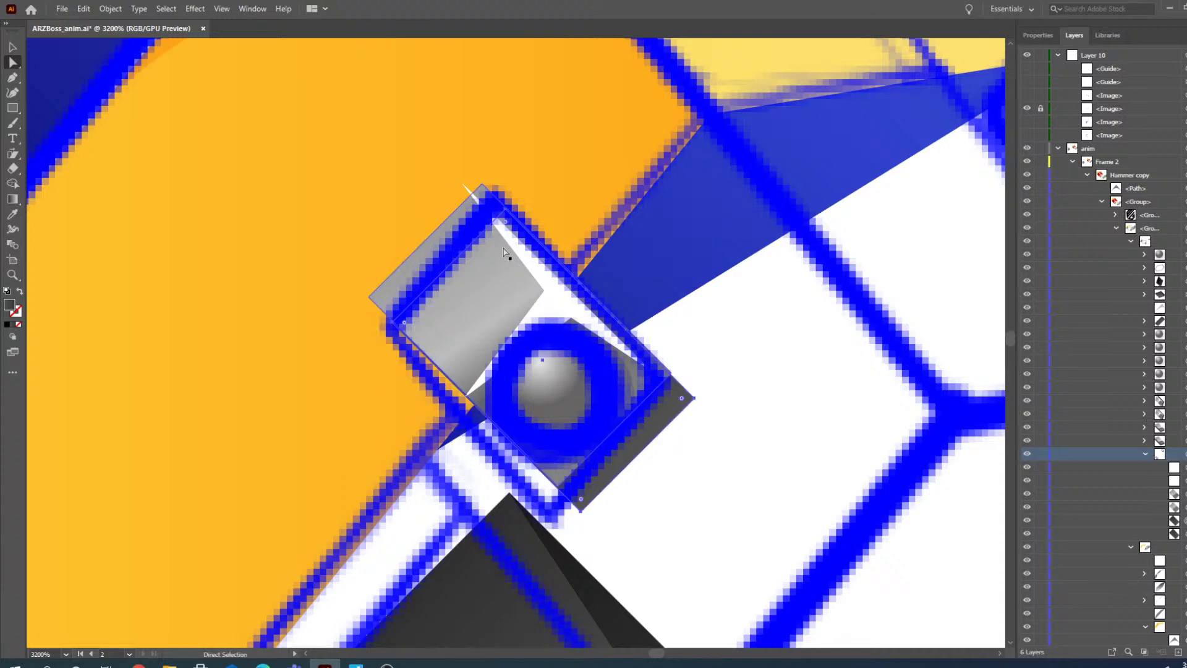
- Pull the upper bolt plate's outer edge in to the sketched outline and move the white highlight's tip to the outline's top corner
left_click(436, 261)
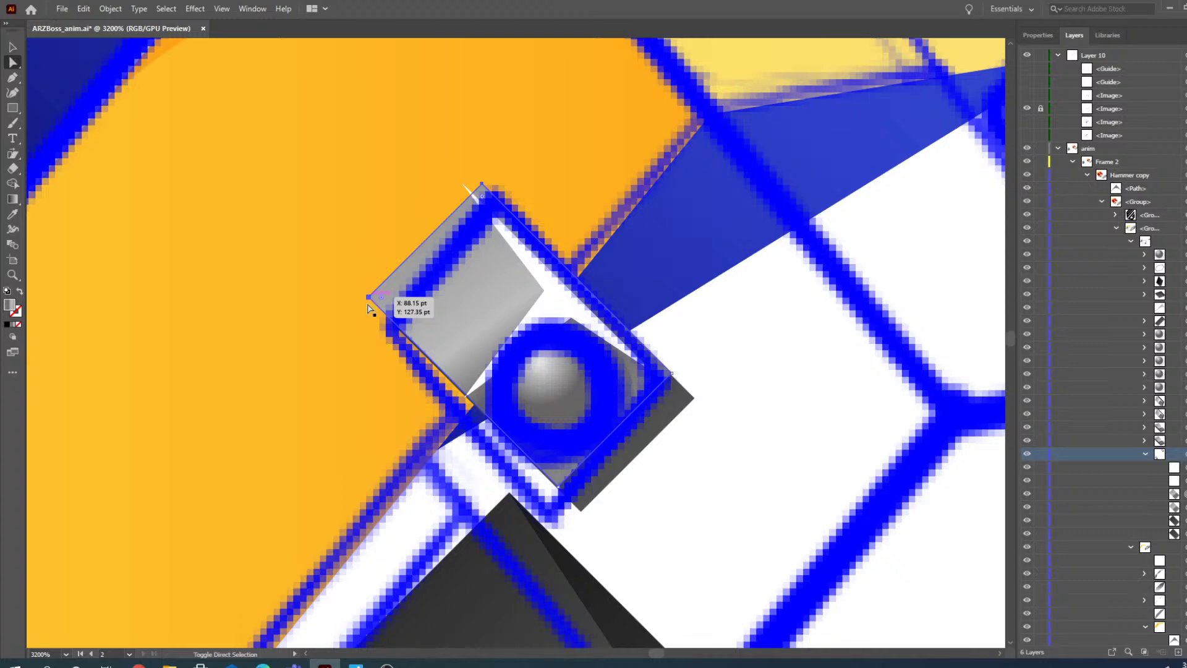
left_click_drag(369, 299, 389, 321)
left_click(468, 192)
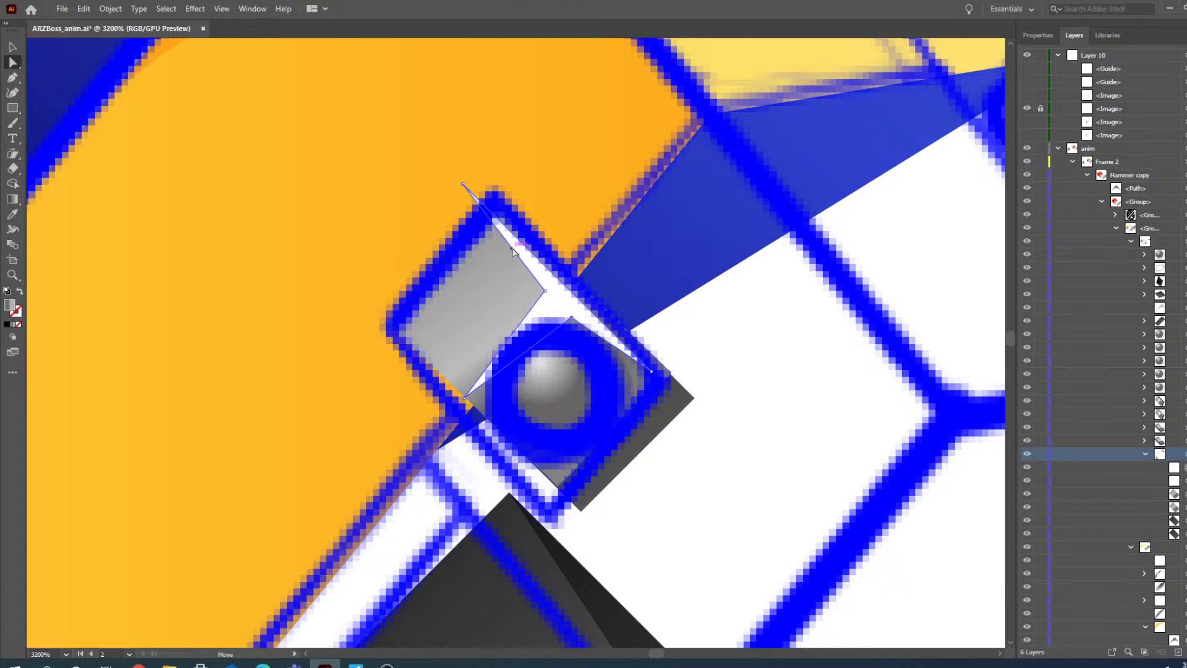
left_click_drag(468, 192, 494, 217)
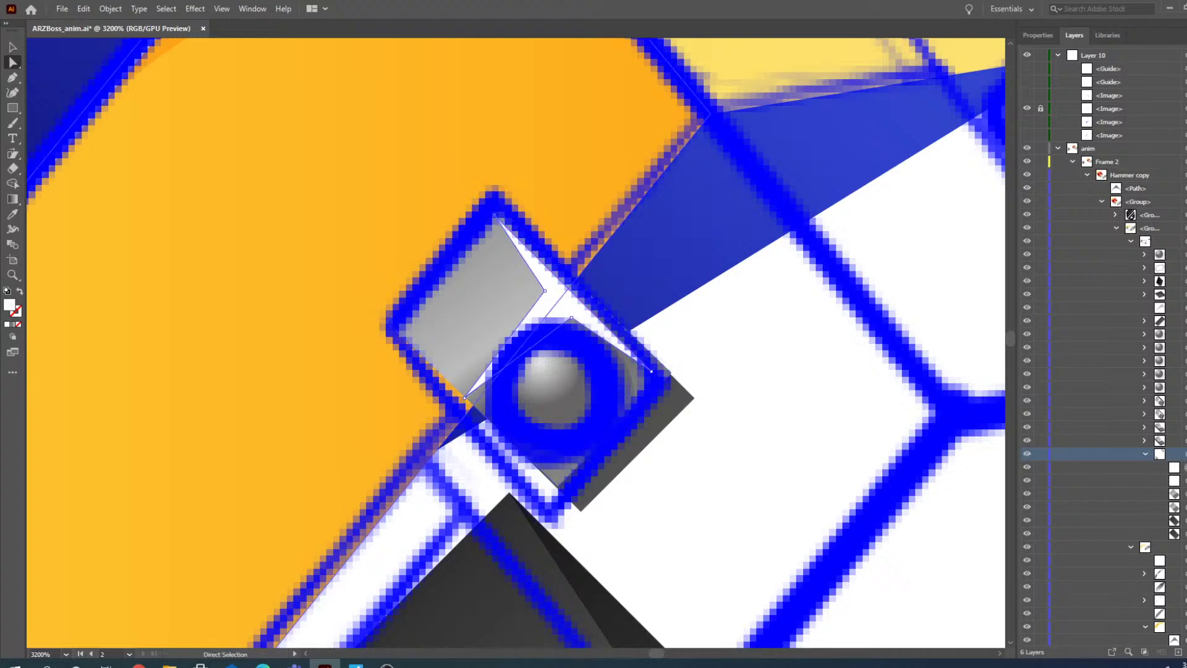
- Try to move the dark recess face as a whole toward the sketched recess outline
left_click(12, 275)
left_click(591, 294, "alt")
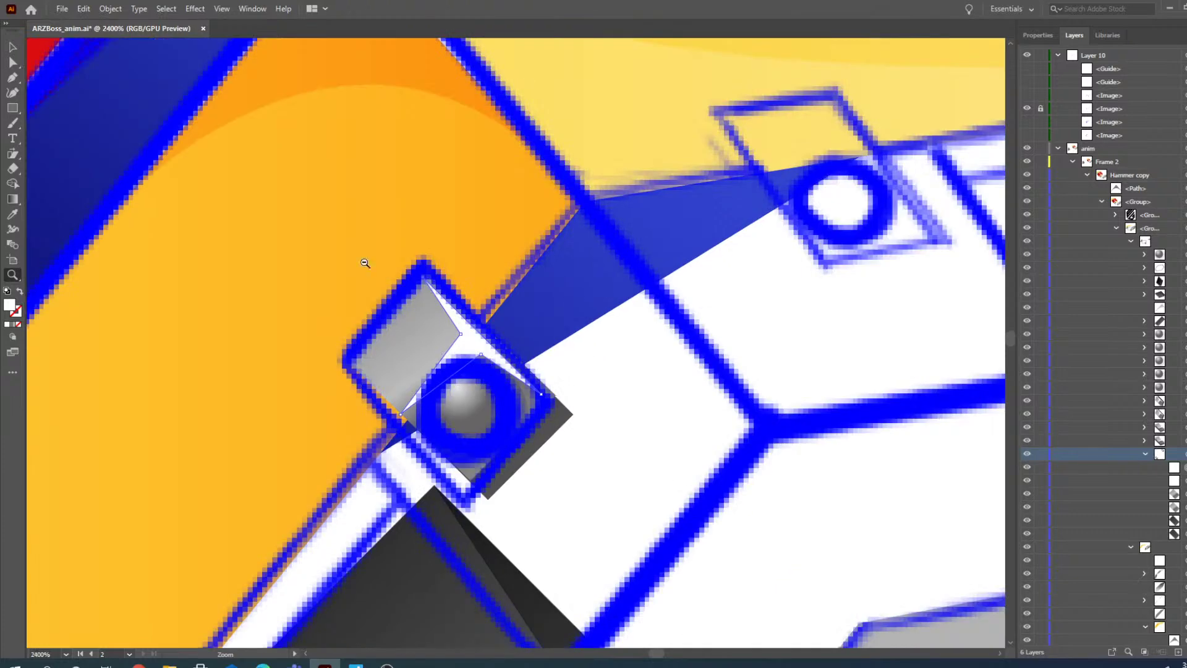
left_click(456, 265, "alt")
left_click(475, 379, "alt")
scroll(474, 378, "down", 5)
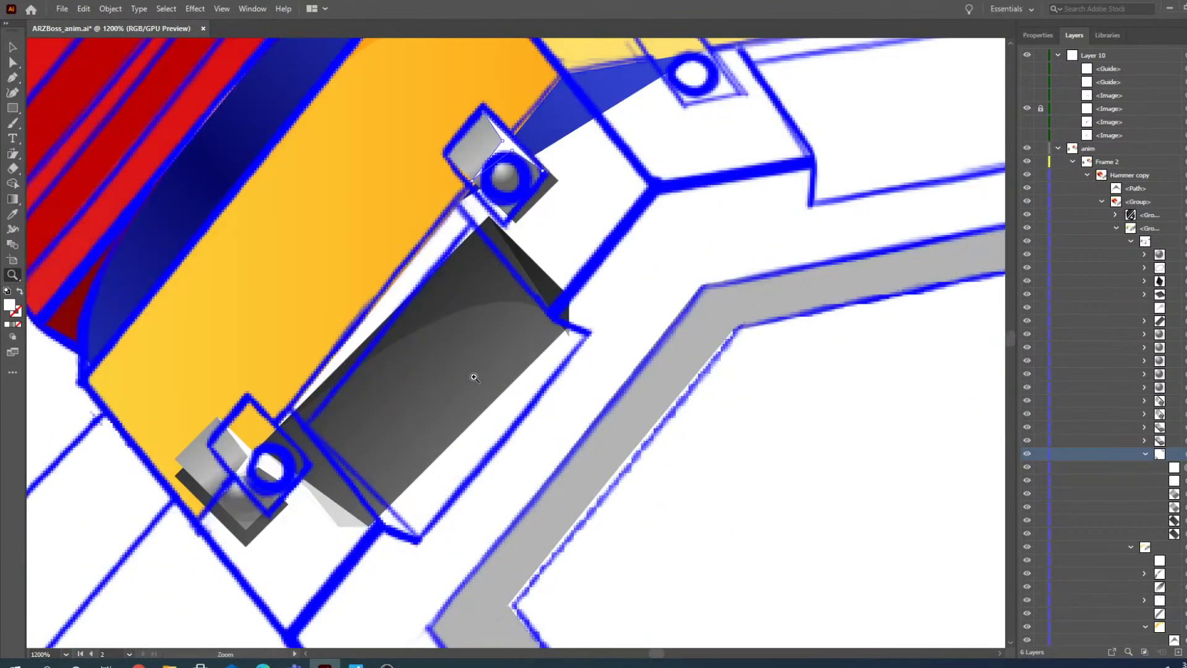
left_click(518, 324)
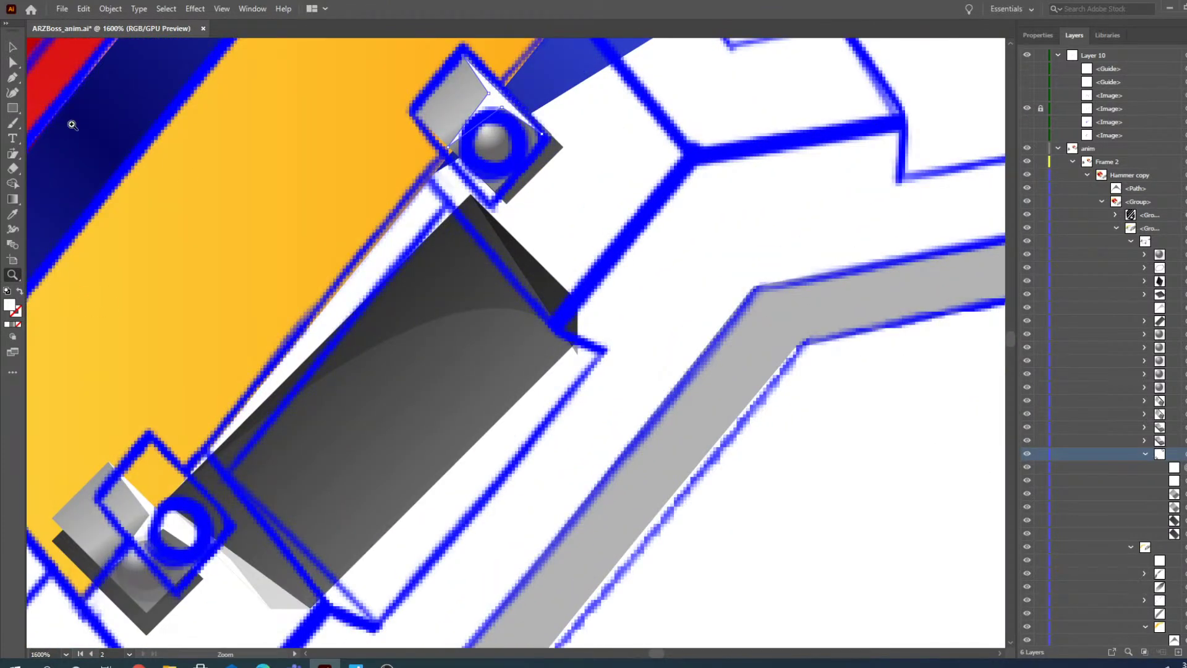
left_click(12, 63)
left_click(445, 364)
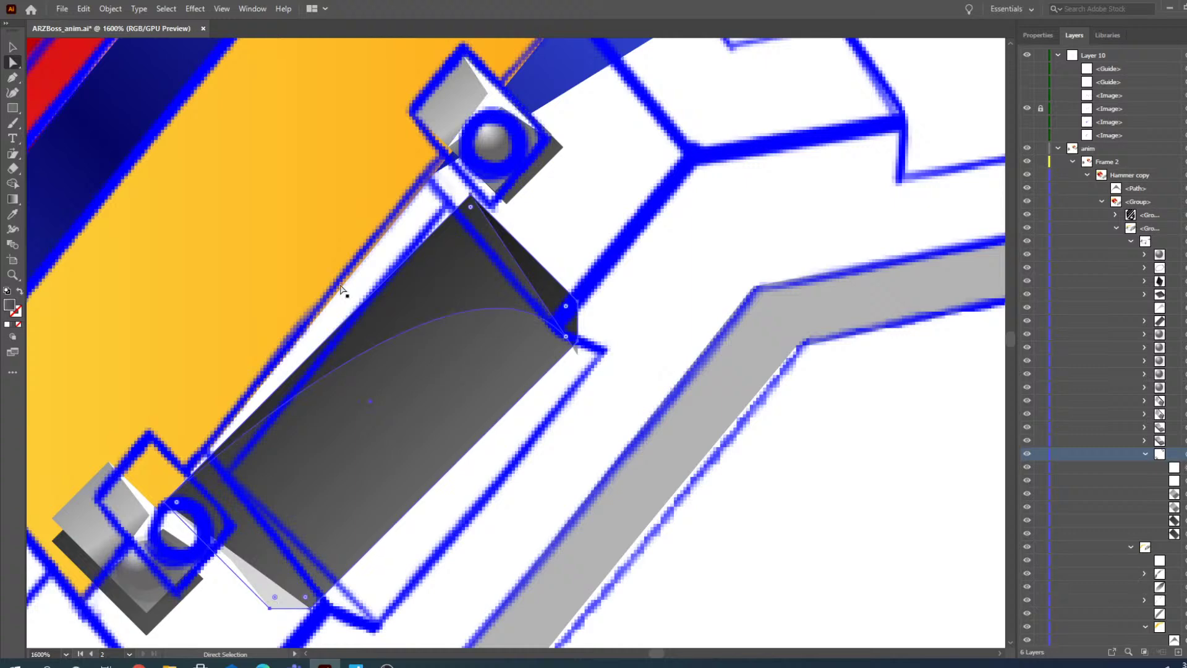
scroll(396, 457, "down", 5)
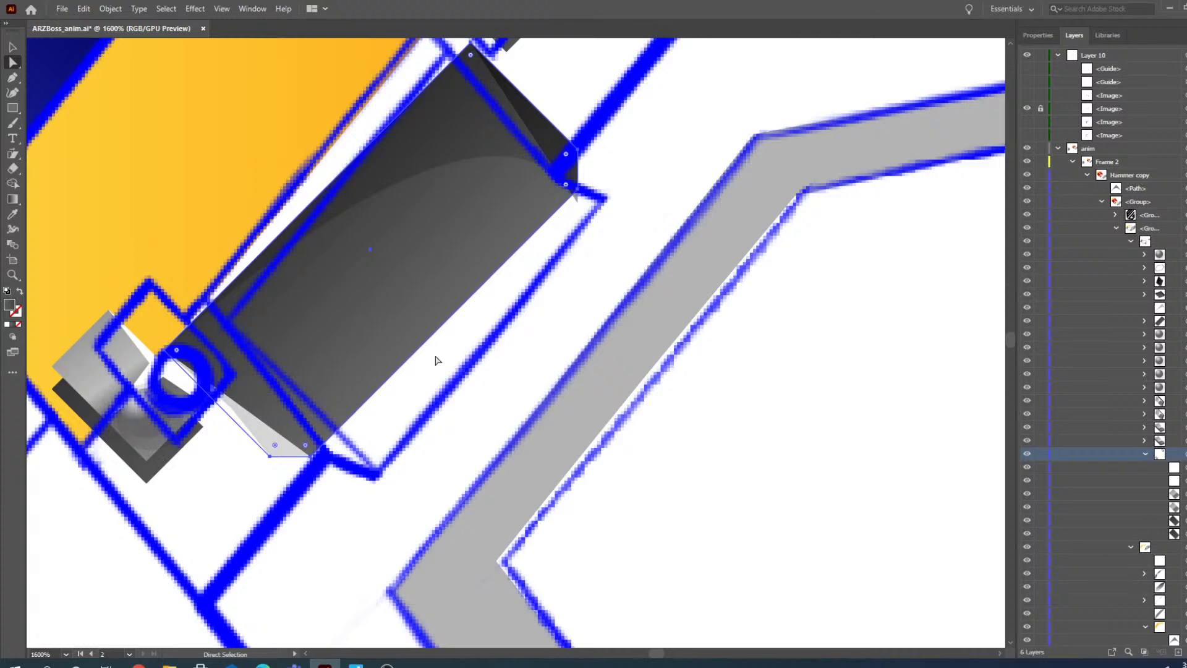
left_click_drag(310, 457, 374, 458)
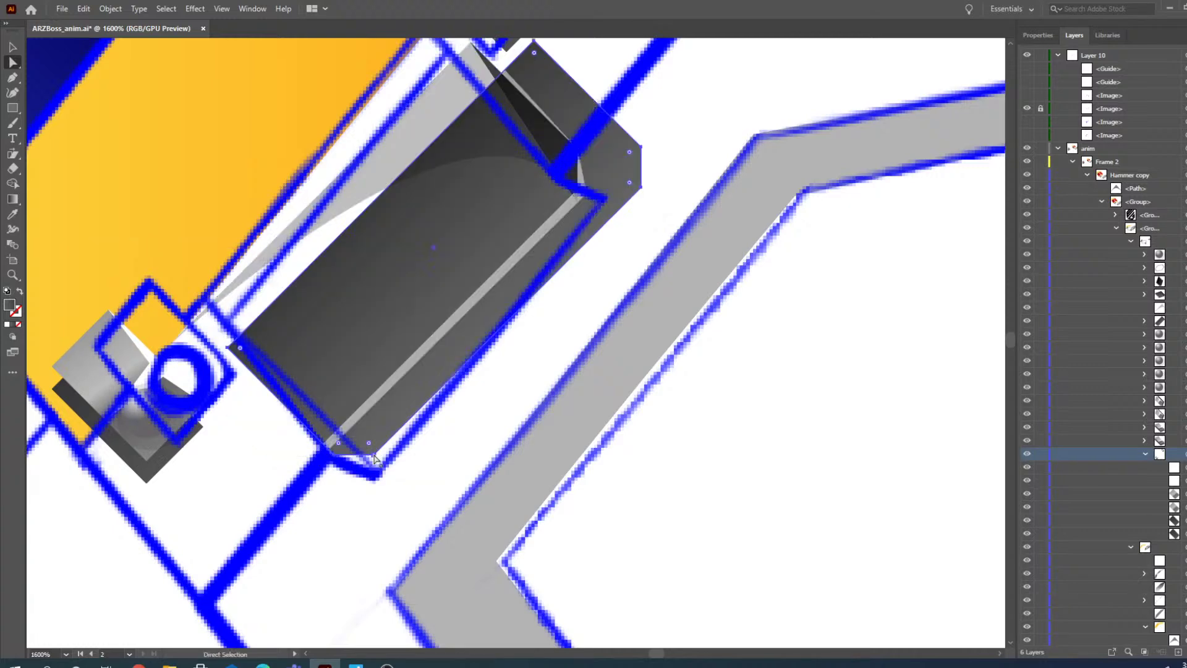
key("ctrl+z")
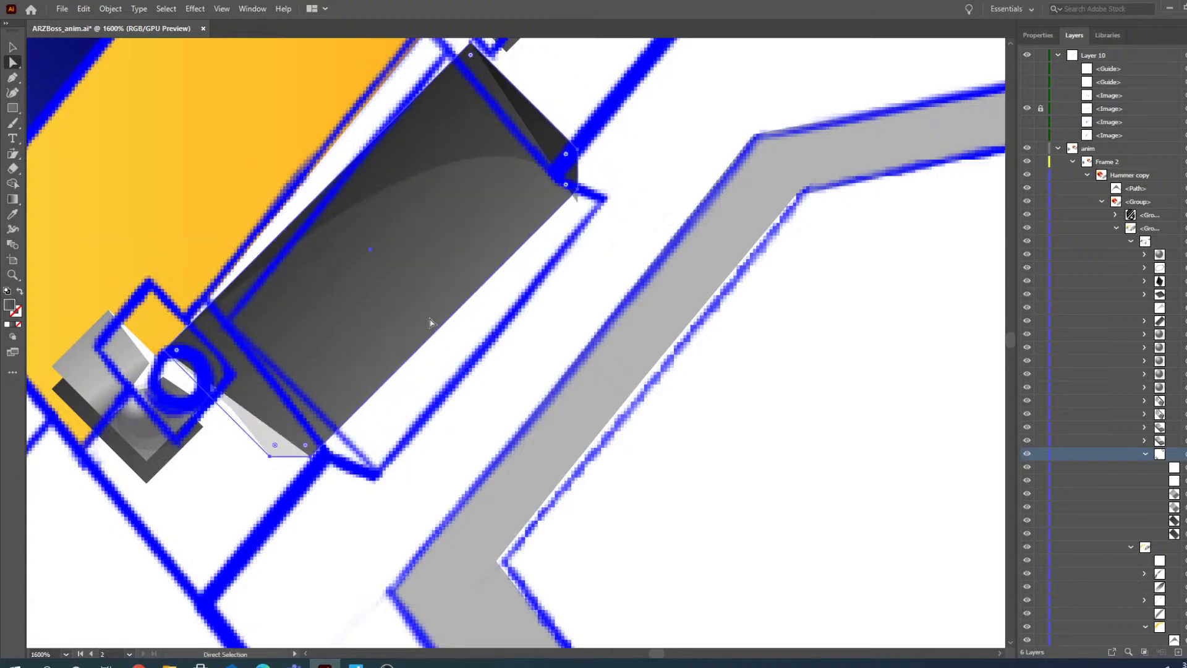
- Move the lower end of the recess's thin white edge strip onto the bottom corners of the sketched recess outline
left_click(479, 295)
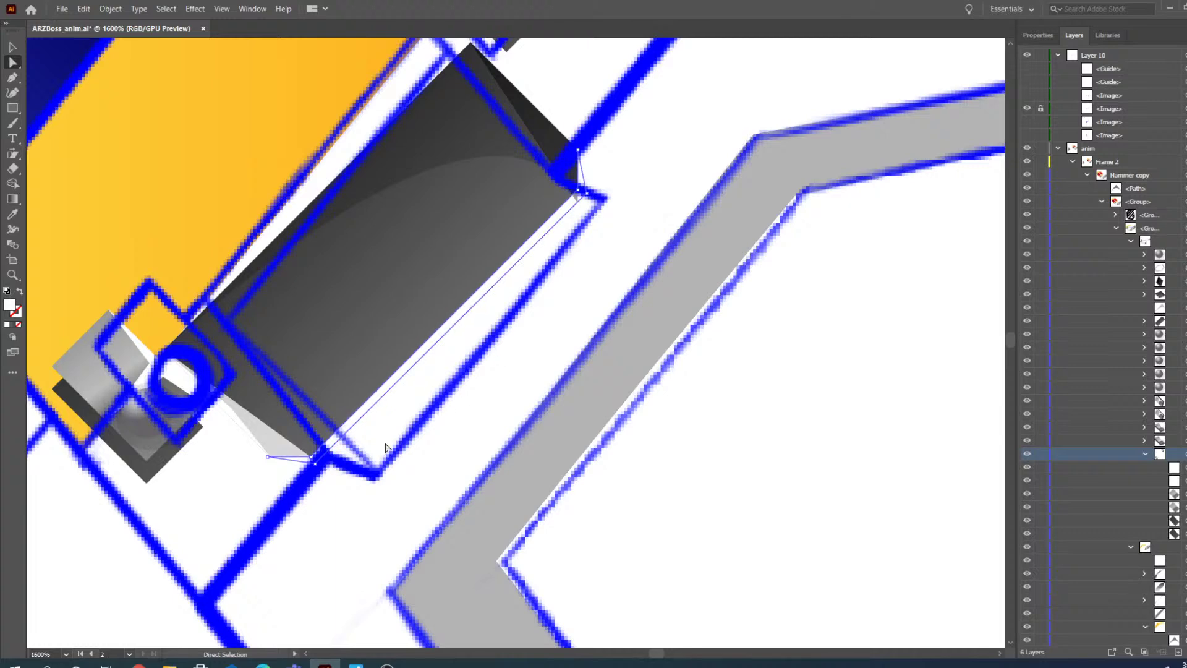
left_click_drag(315, 464, 377, 481)
key("ctrl+z")
key("ctrl+z")
left_click(312, 459)
left_click_drag(267, 457, 322, 457)
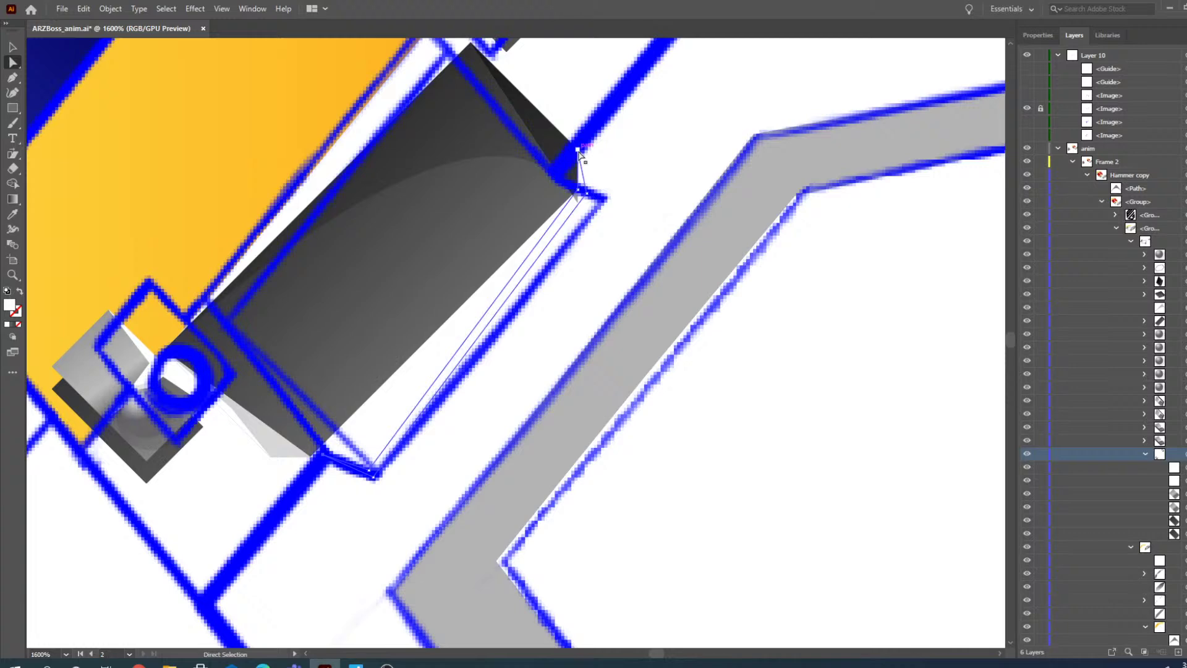
- Move the upper end of the white edge strip to the sketched recess's outer upper corner
left_click_drag(579, 150, 593, 192)
left_click(579, 188)
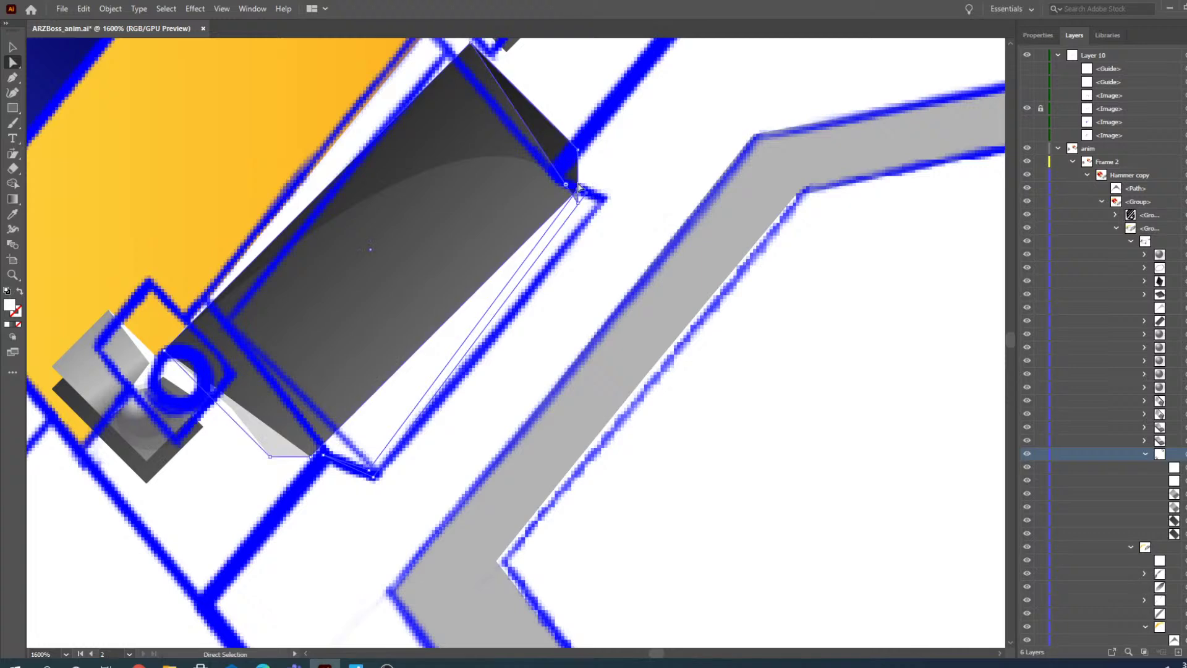
left_click(593, 200)
left_click(587, 193)
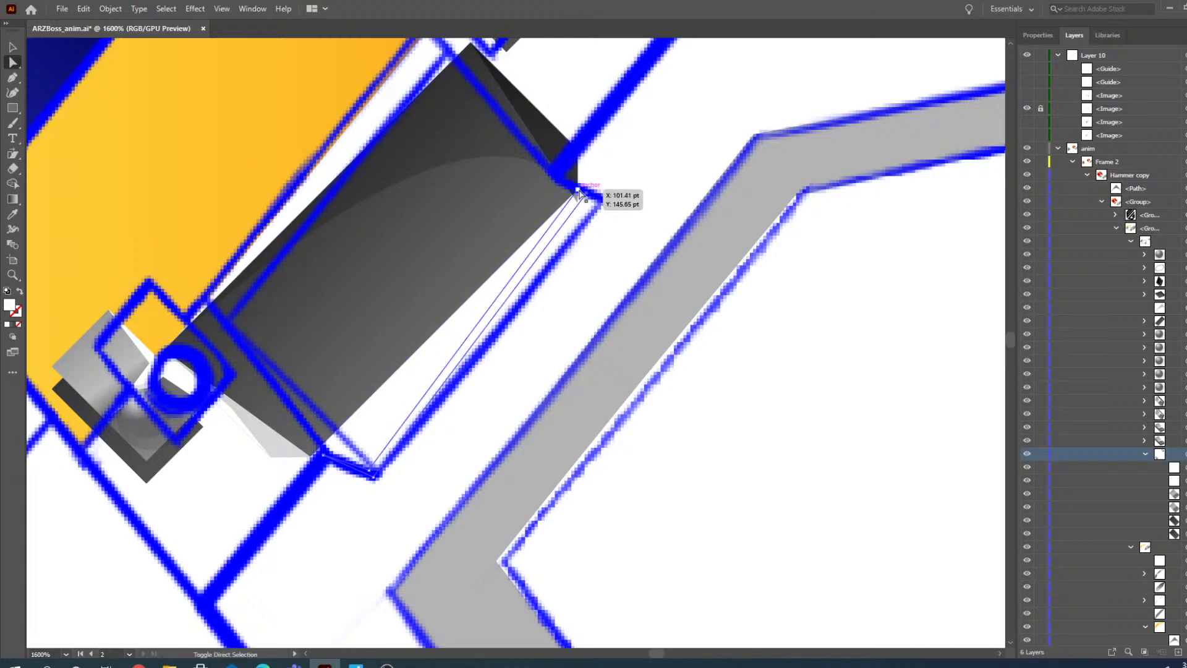
left_click_drag(588, 196, 604, 205)
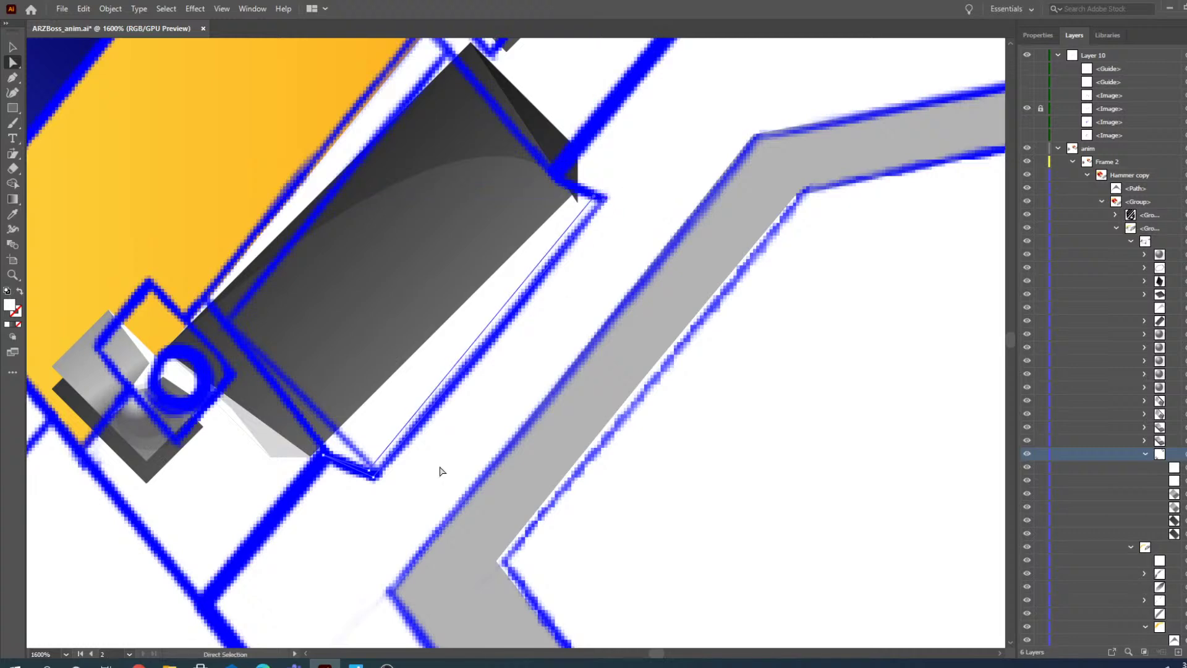
- Move the recess's light gray lower side face into the narrow sketched triangle and match its corner points to the lines
left_click(361, 326)
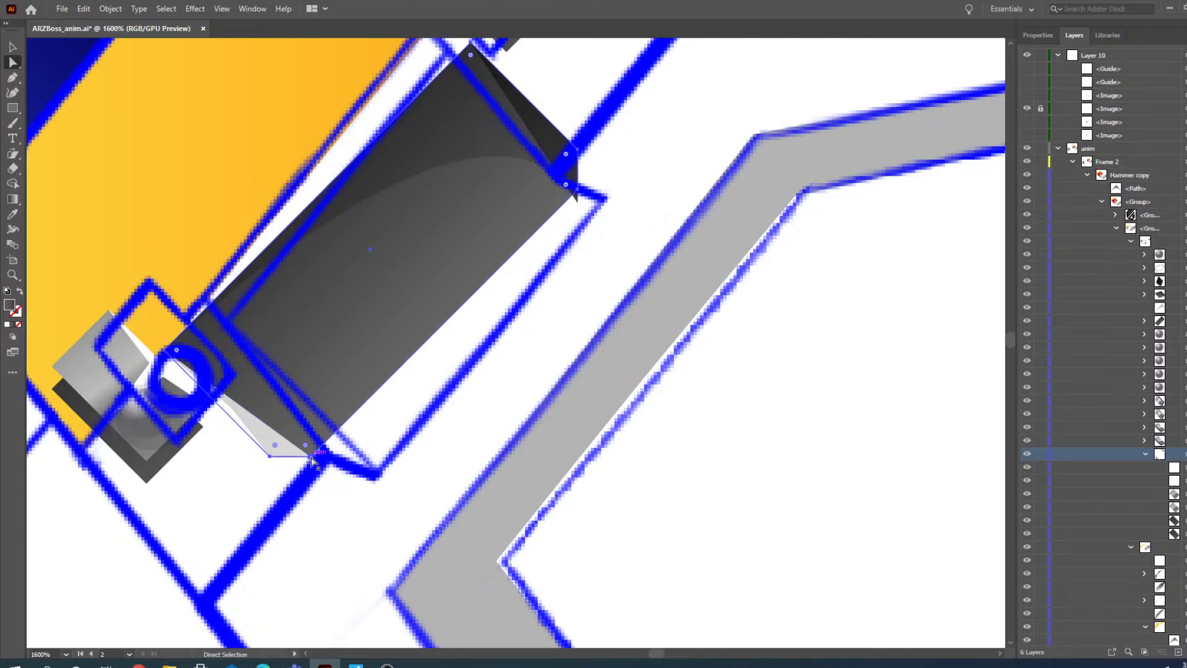
left_click(246, 419)
key("z")
left_click(340, 429)
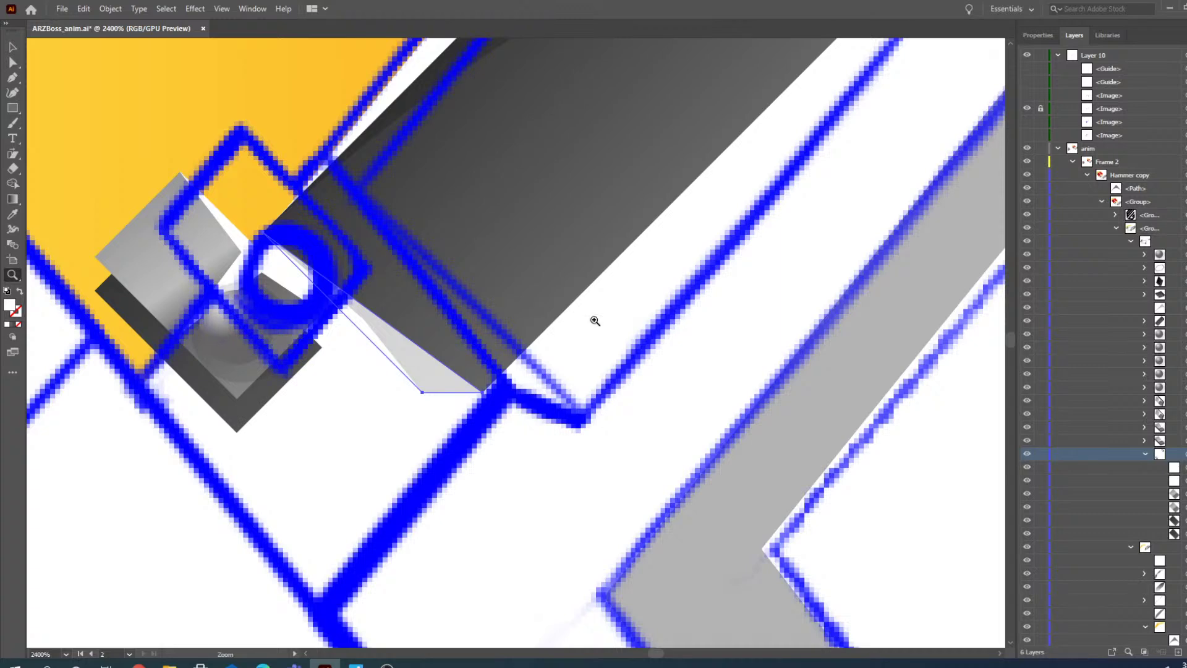
left_click(20, 60)
left_click_drag(482, 392, 581, 387)
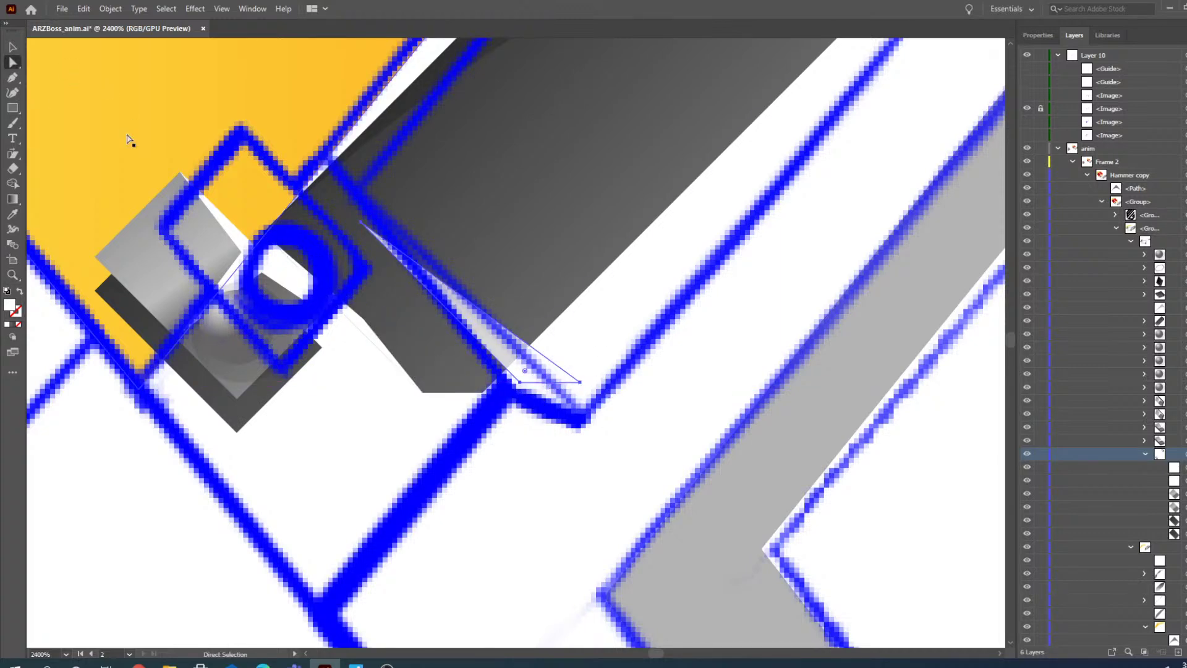
left_click(580, 382)
left_click_drag(575, 415, 504, 391)
left_click(534, 360)
left_click_drag(574, 410, 566, 414)
left_click_drag(361, 222, 355, 185)
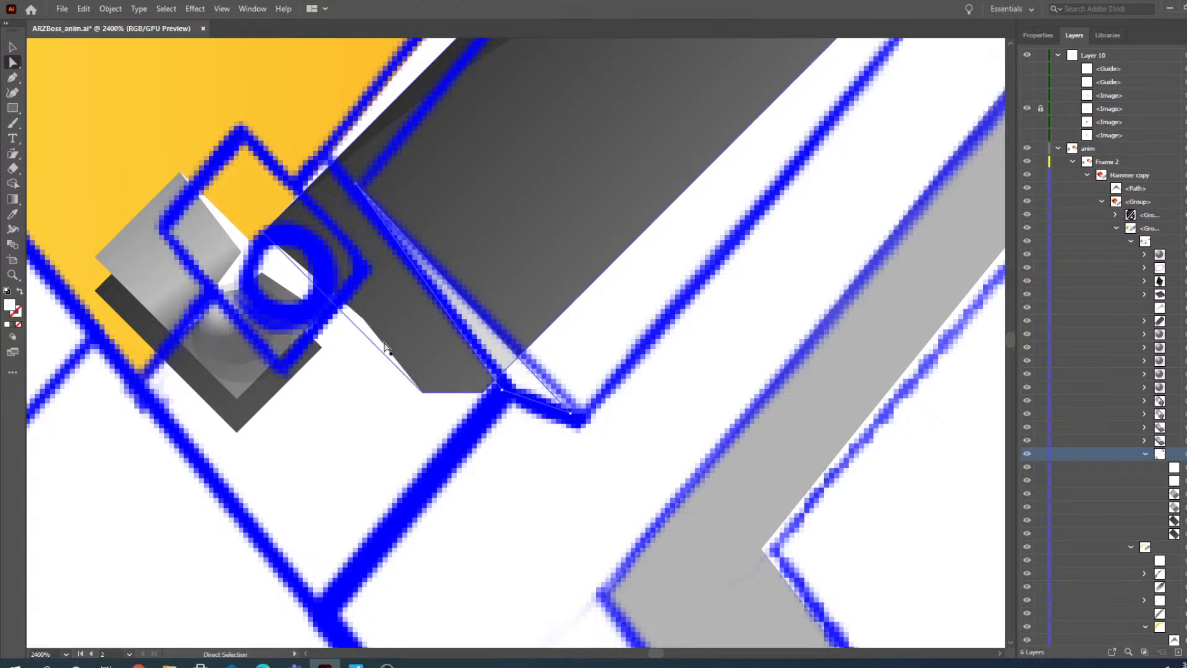
- Move the side face's thin white highlight onto the sketched lower edge of the recess
left_click(355, 321)
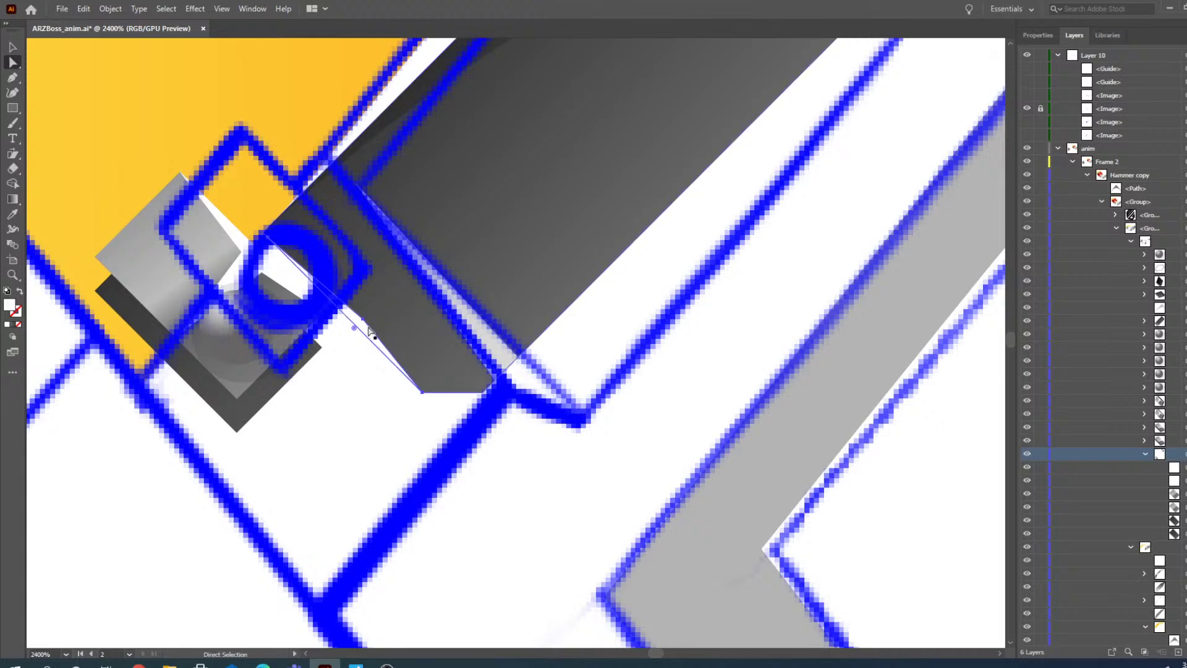
left_click_drag(364, 324, 467, 315)
mouse_move(542, 400)
left_mouse_down()
mouse_move(526, 384)
mouse_move(502, 393)
left_mouse_up()
left_click_drag(369, 228, 436, 288)
- Pull the dark recess face's lower-end corner points in to the sketched recess outline
left_click(384, 335)
left_click(12, 276)
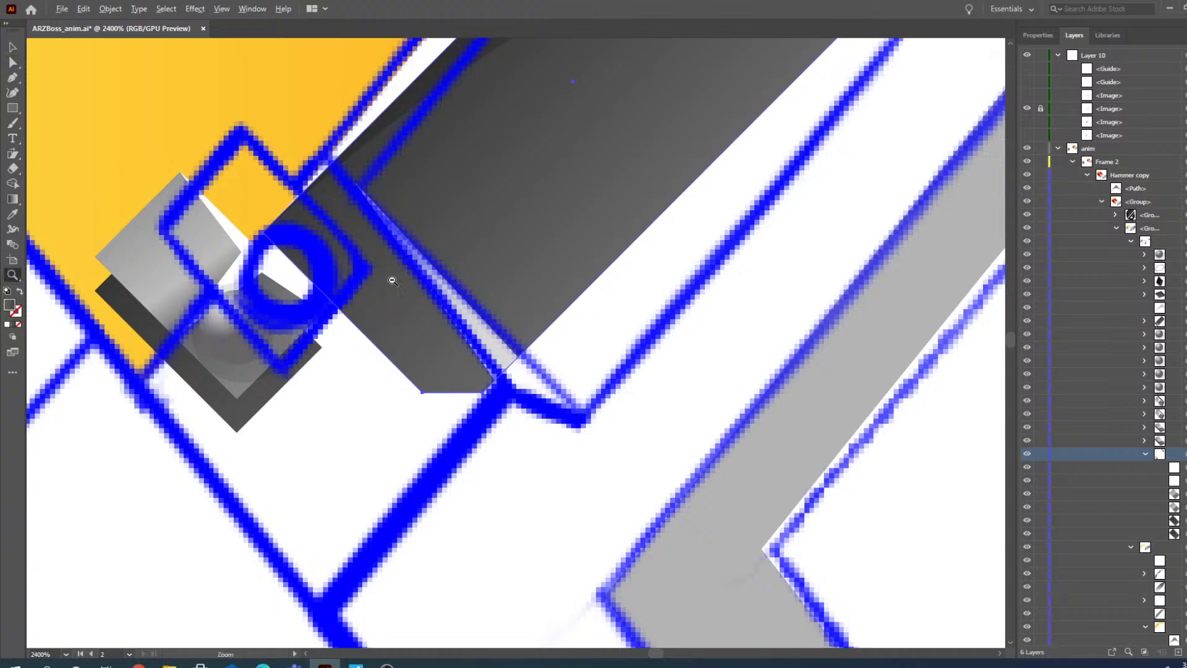
left_click(470, 256, "alt")
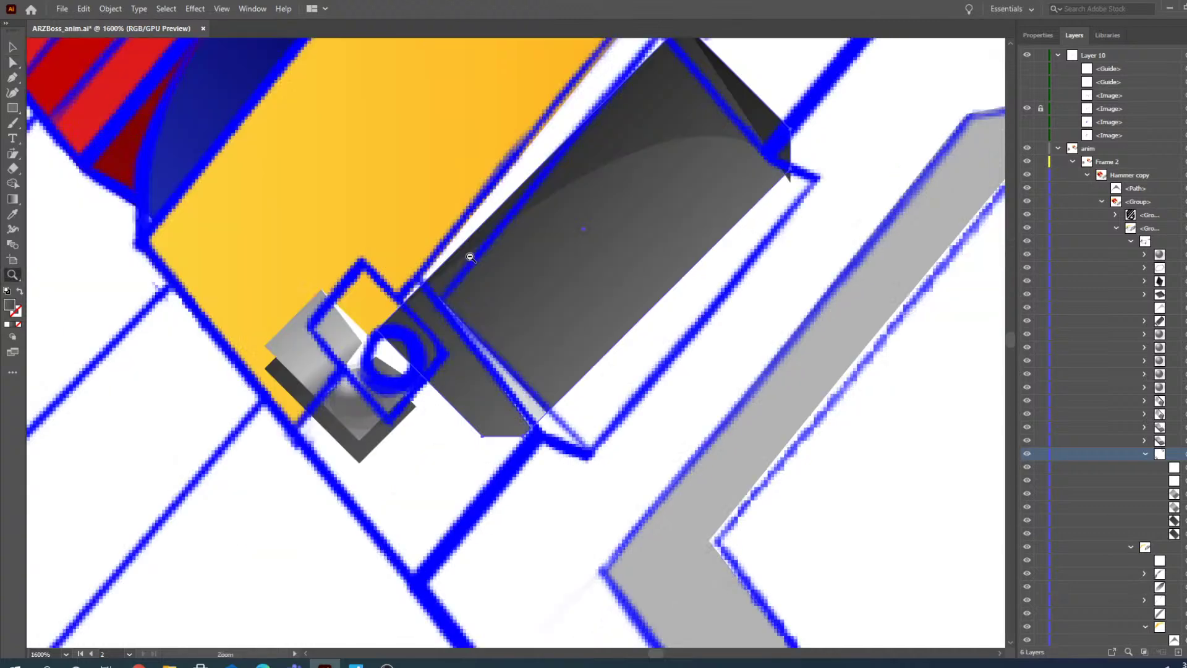
left_click(724, 218, "alt")
left_click(480, 326)
left_click(13, 47)
left_click(14, 62)
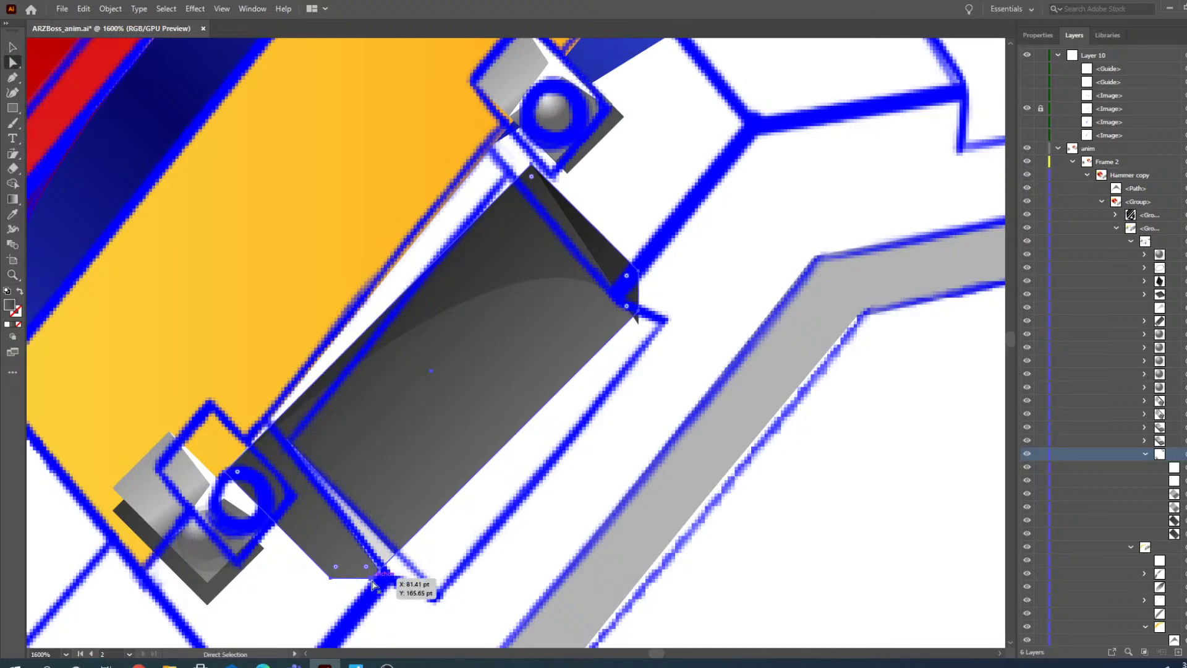
left_click_drag(384, 580, 436, 604)
left_click_drag(342, 582, 384, 580)
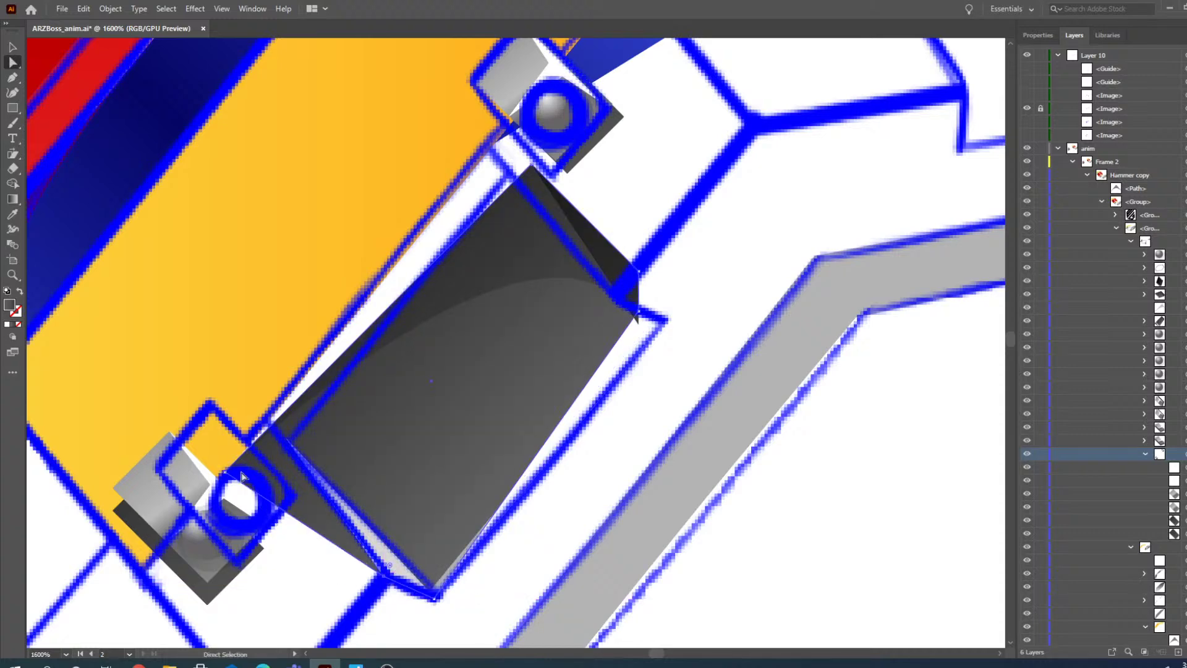
left_click_drag(244, 474, 288, 443)
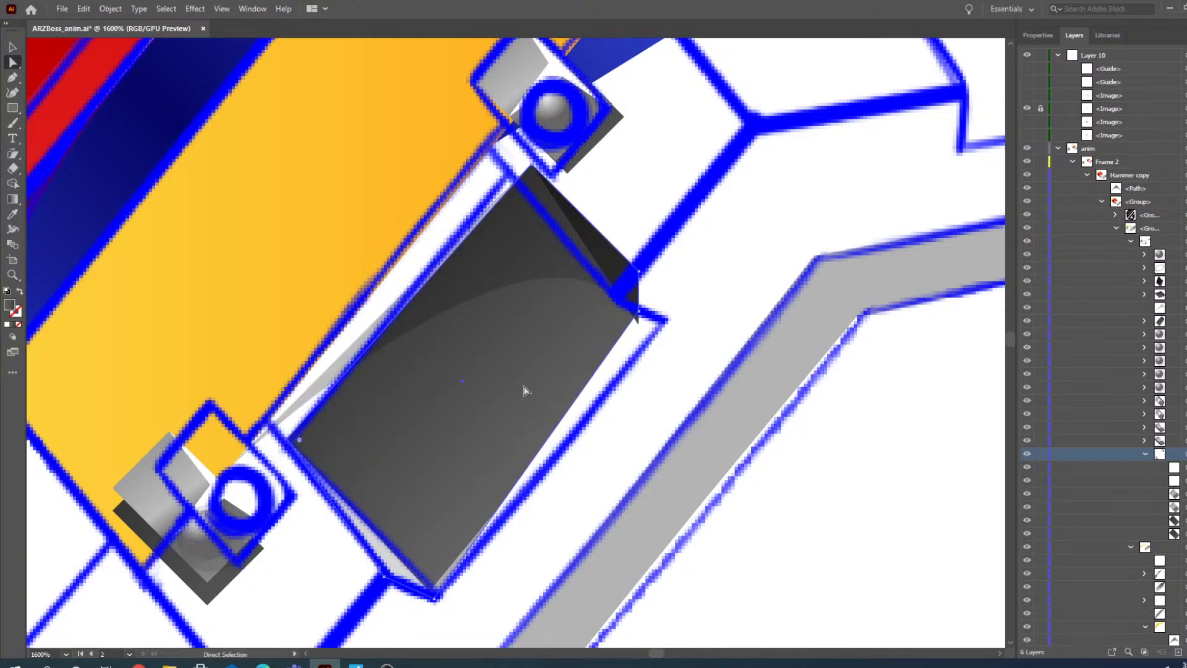
- Fit the dark recess face's upper-end corner points to the sketched outline's upper corners
left_click_drag(642, 318, 663, 326)
left_click_drag(638, 272, 621, 289)
left_click_drag(536, 177, 508, 184)
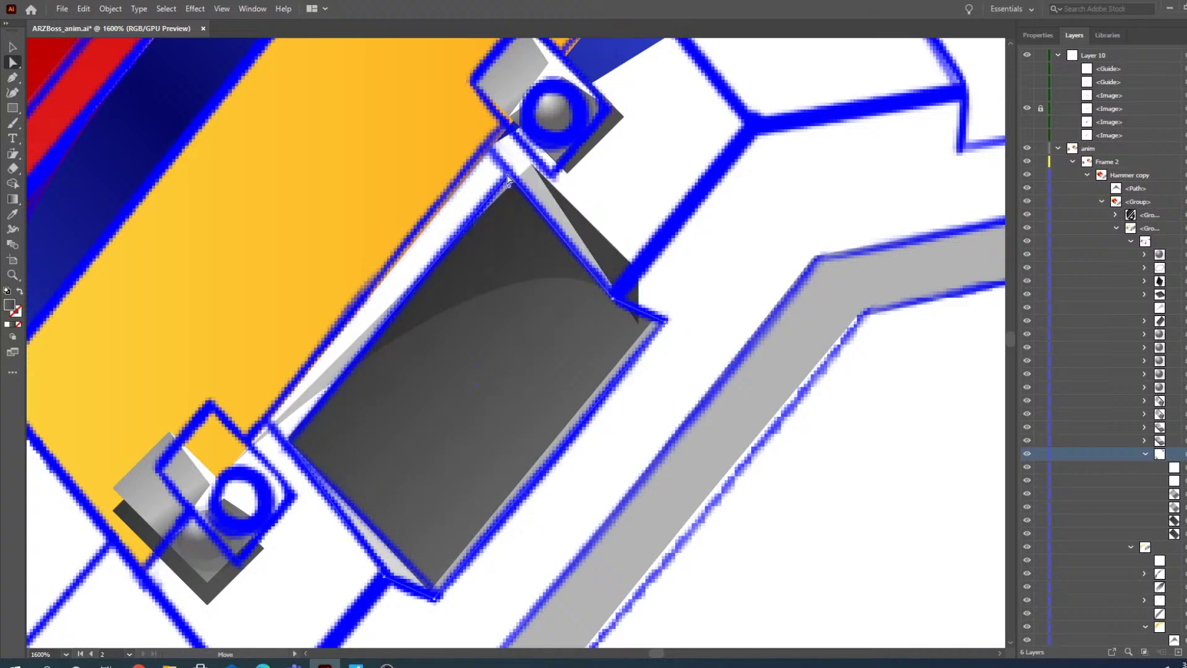
- Find the dark wedge overhanging the recess's upper side inside its group and hide that shape
left_click(550, 201)
left_click(615, 250)
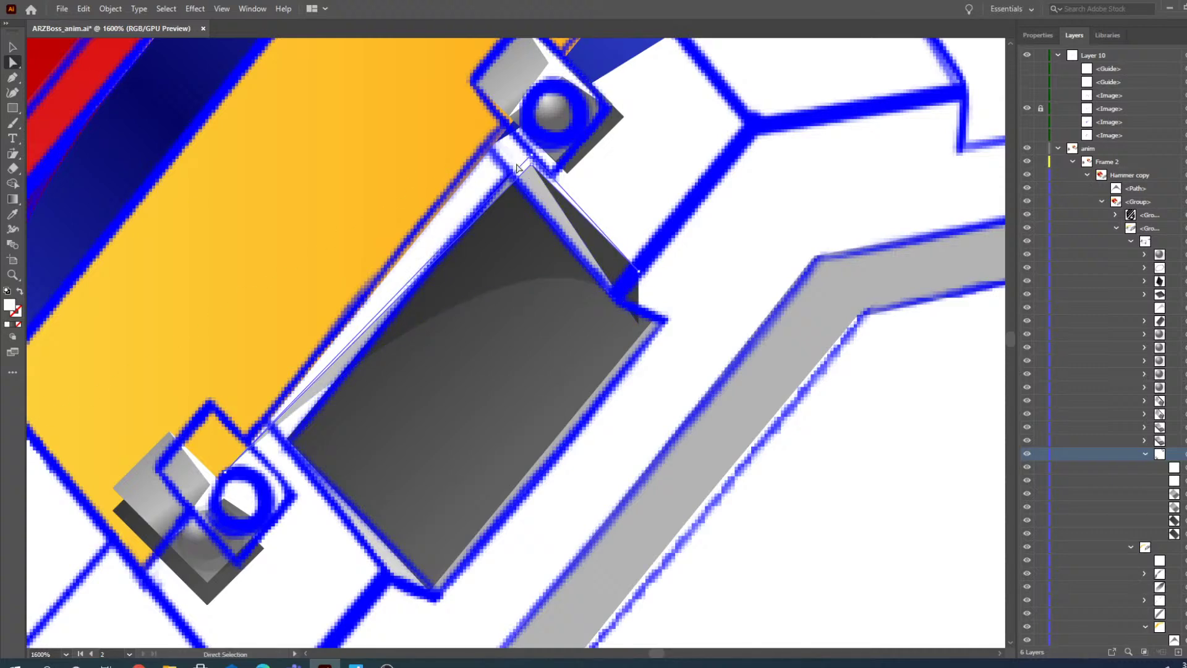
left_click(767, 270)
left_click(602, 252)
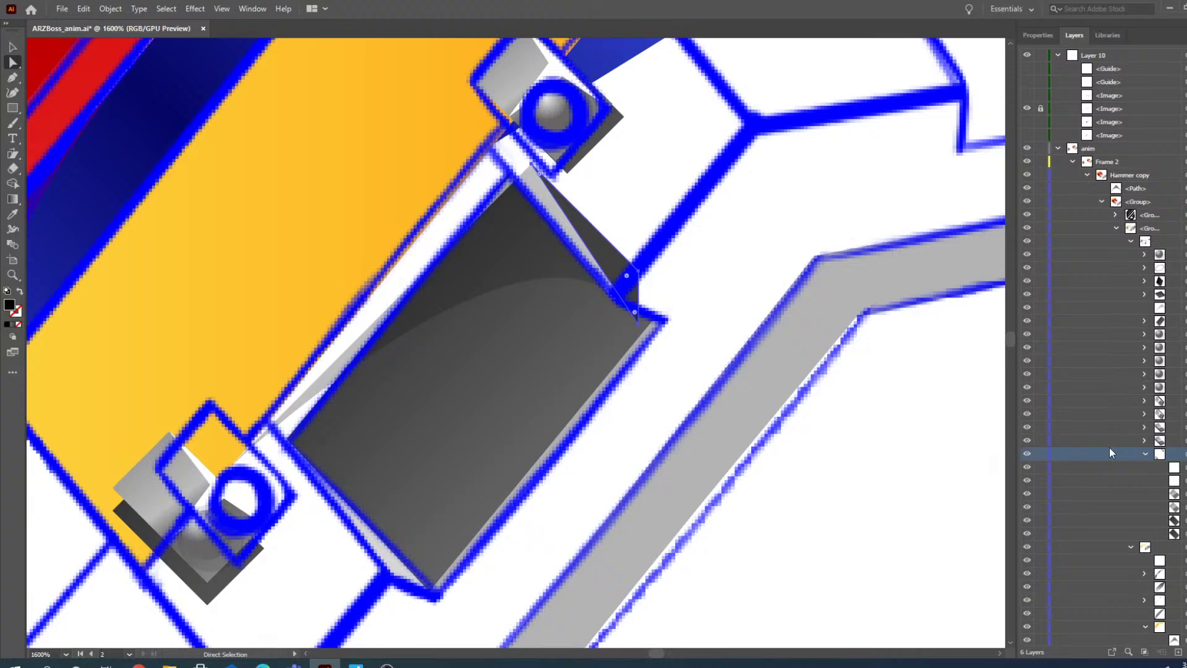
scroll(1135, 530, "down", 6)
scroll(1135, 529, "up", 6)
left_click(1026, 321)
left_click(1027, 321)
left_click(1144, 321)
left_click(1139, 388)
left_click(1027, 387)
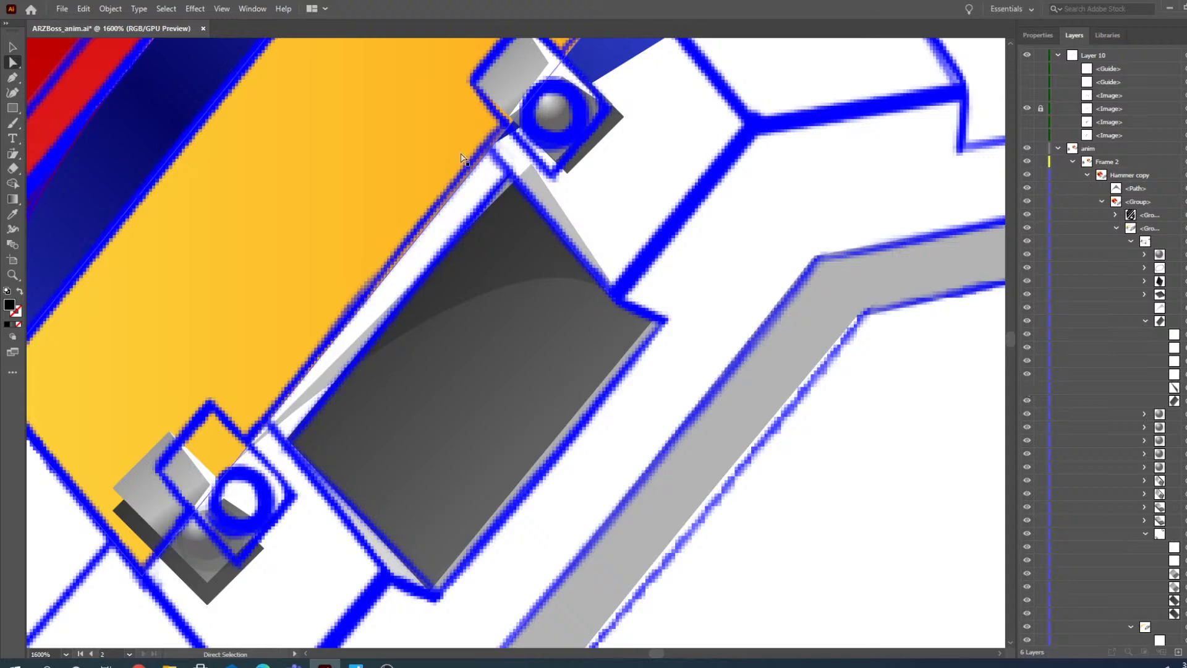
- Collapse Layer 10's contents and hide Frame 2 so the original hammer artwork can be consulted
left_click(529, 161)
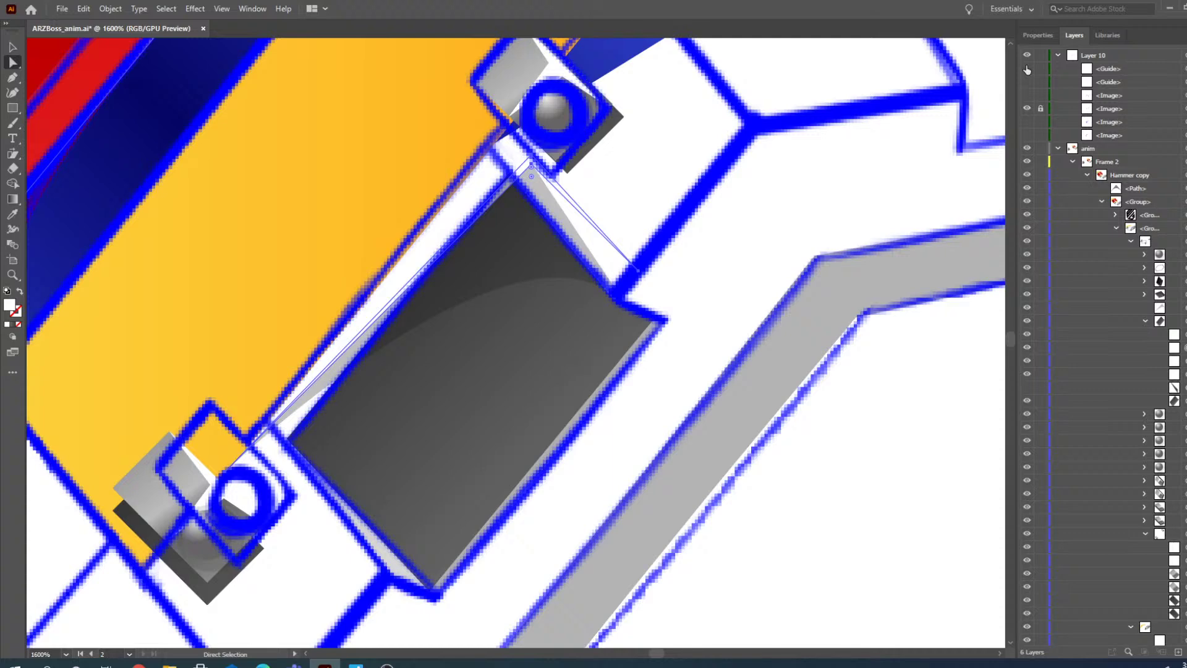
left_click(1058, 55)
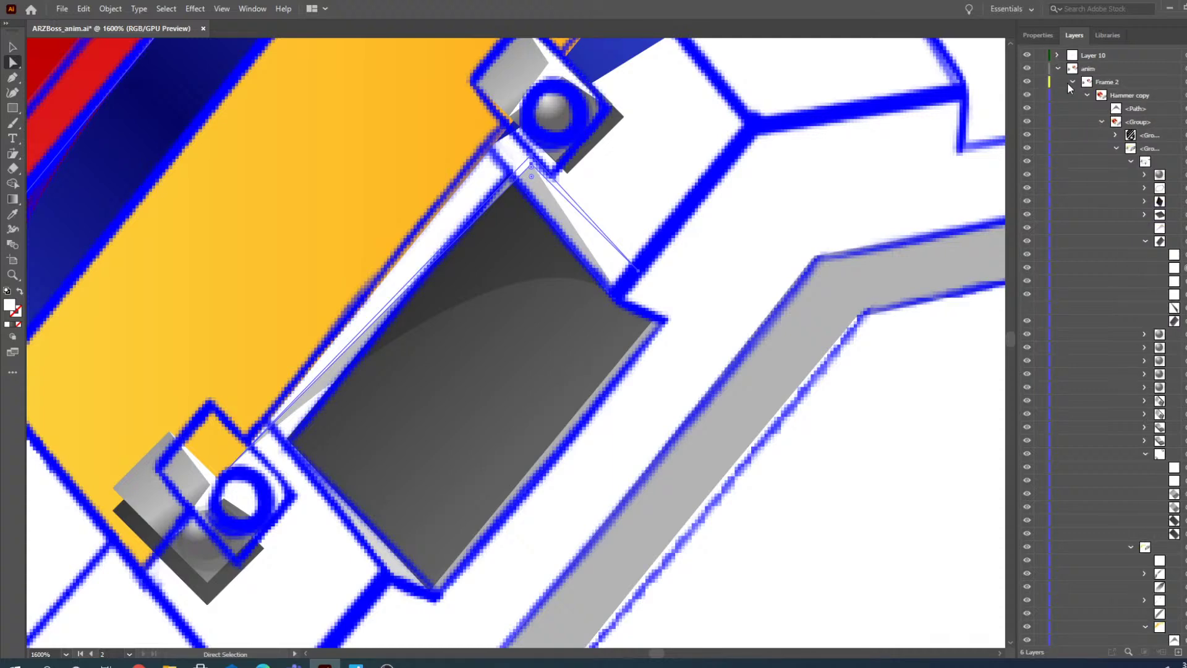
left_click(1073, 82)
left_click(1027, 96)
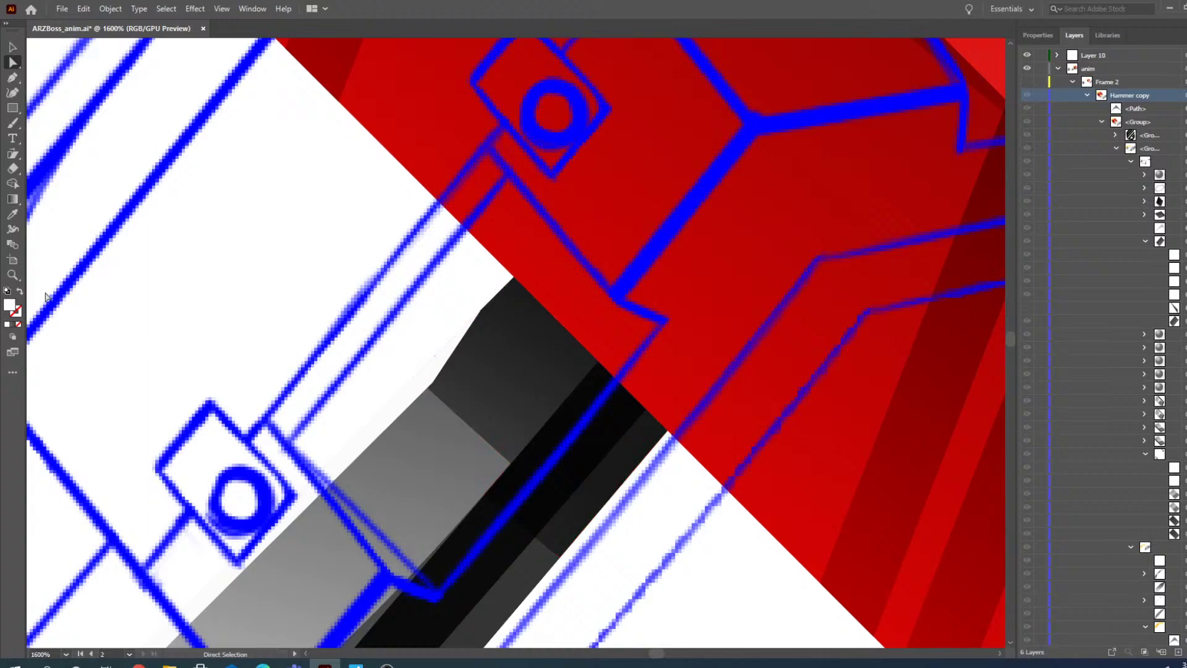
- Examine how the recesses and bolts are built on the original hammer's end cap, and collapse Frame 2's contents
left_click(12, 275)
left_click(476, 286, "alt")
left_click(477, 312, "alt")
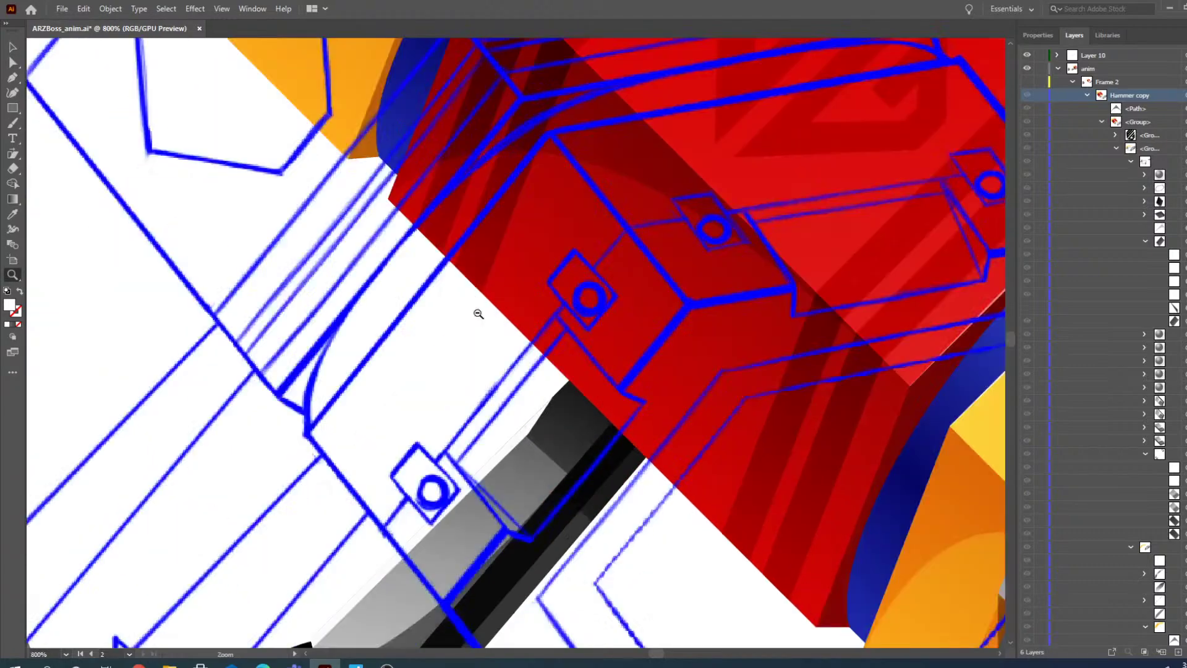
left_click(478, 317, "alt")
left_click(946, 416)
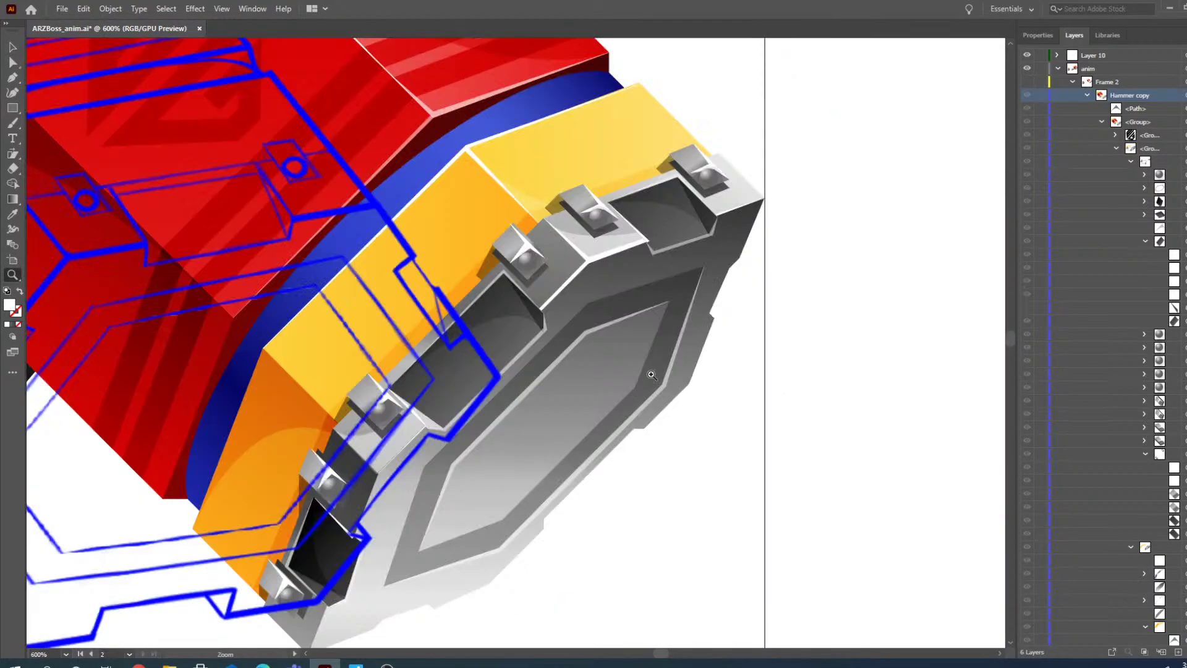
left_click(494, 377)
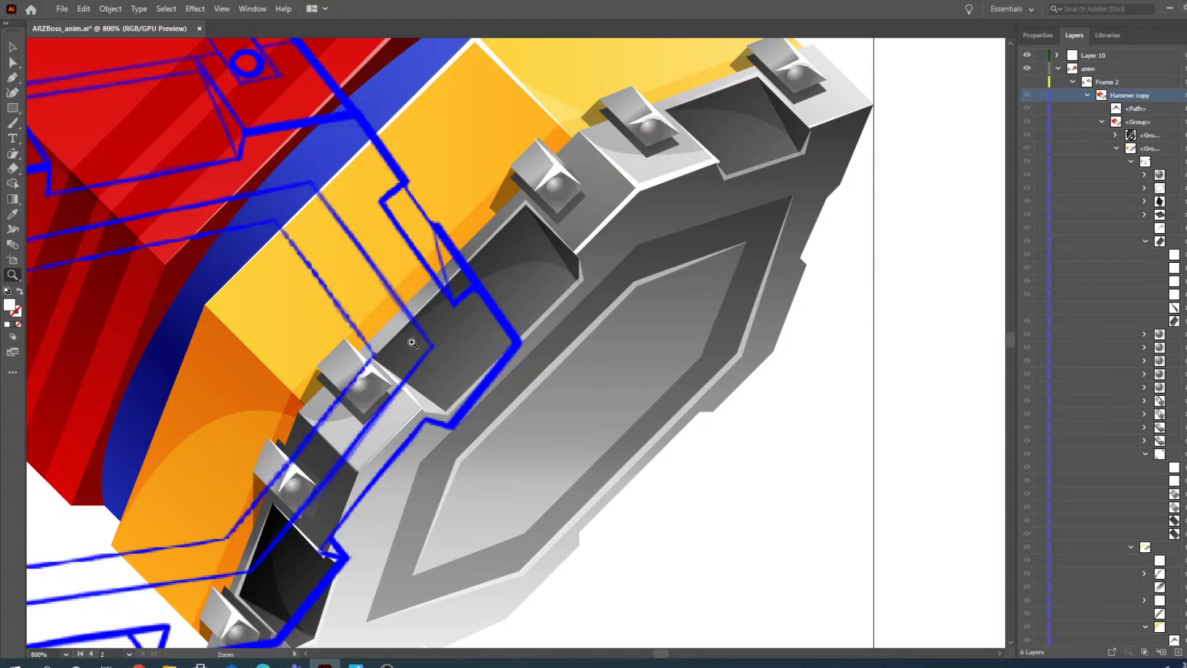
left_click(437, 258, "alt")
left_click(467, 273, "alt")
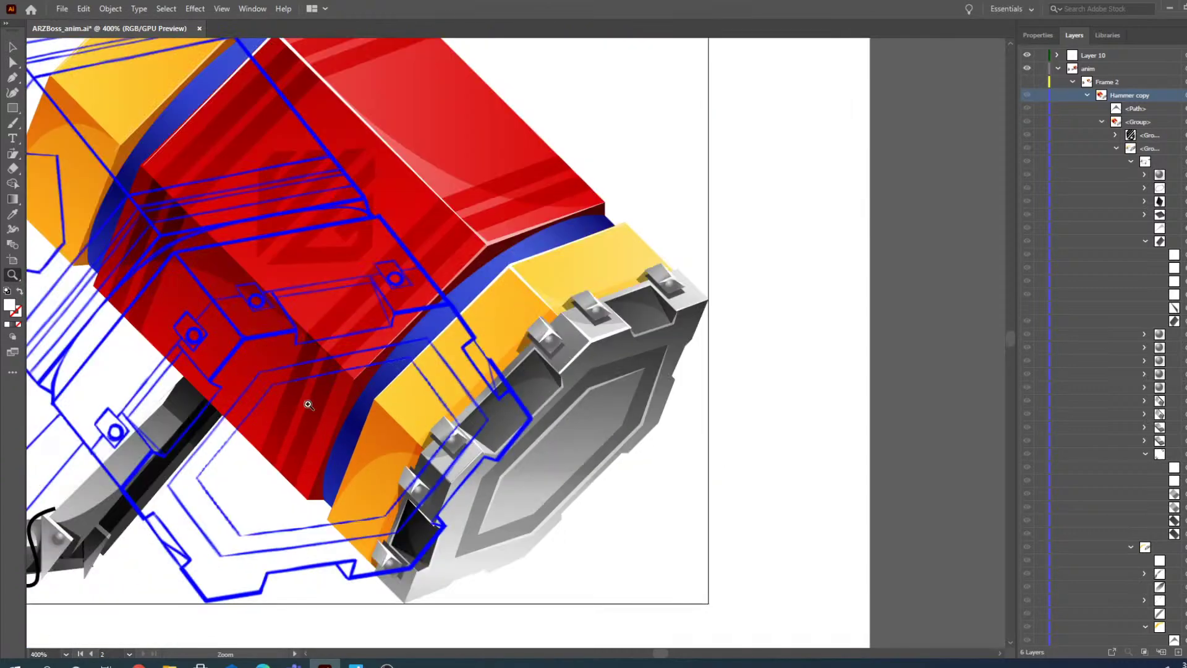
left_click(306, 405)
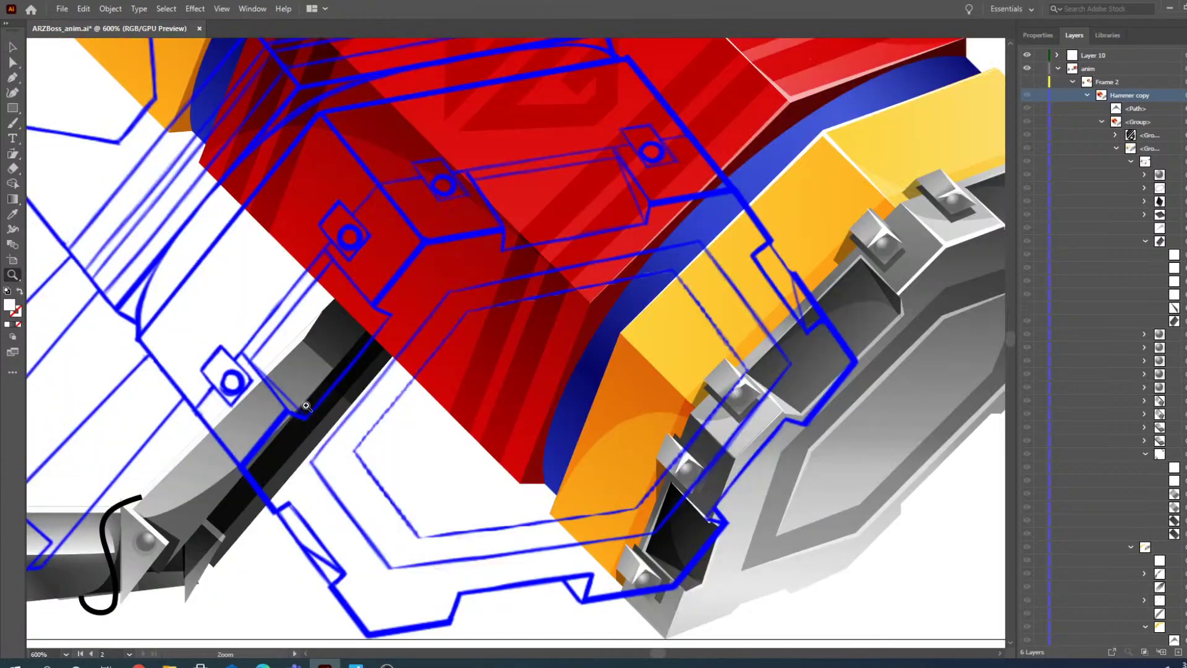
left_click(1073, 84)
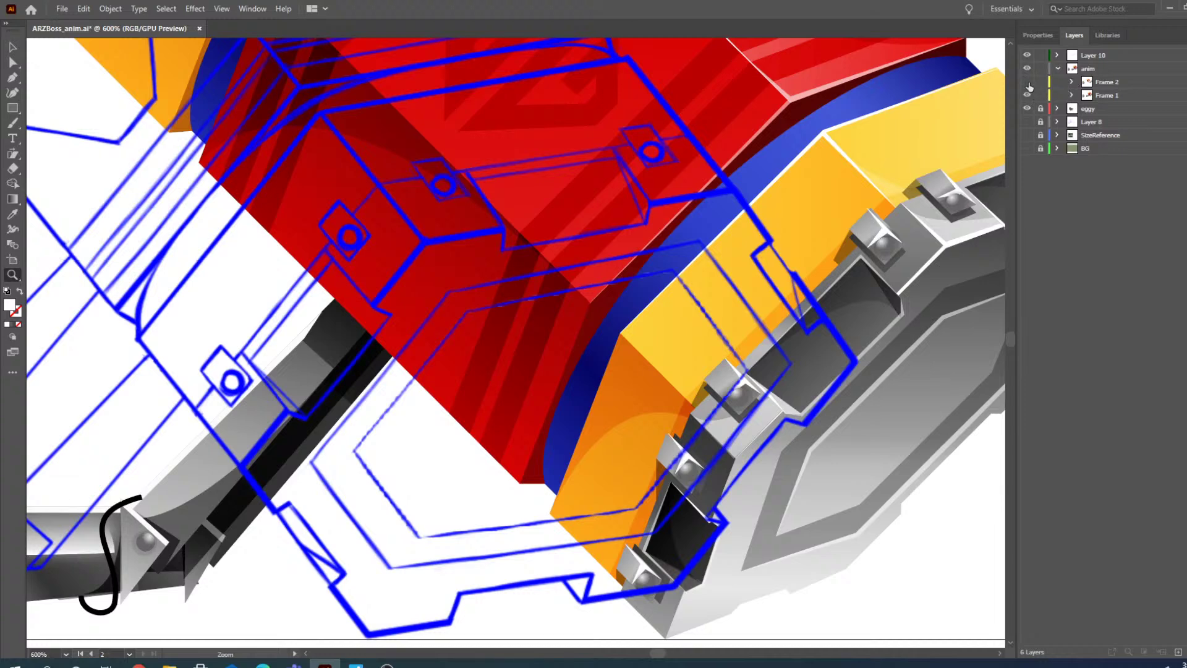
- Show Frame 2 again and hide Frame 1 so the rebuilt end cap can be edited against the sketch
left_click(1027, 82)
left_click(1027, 94)
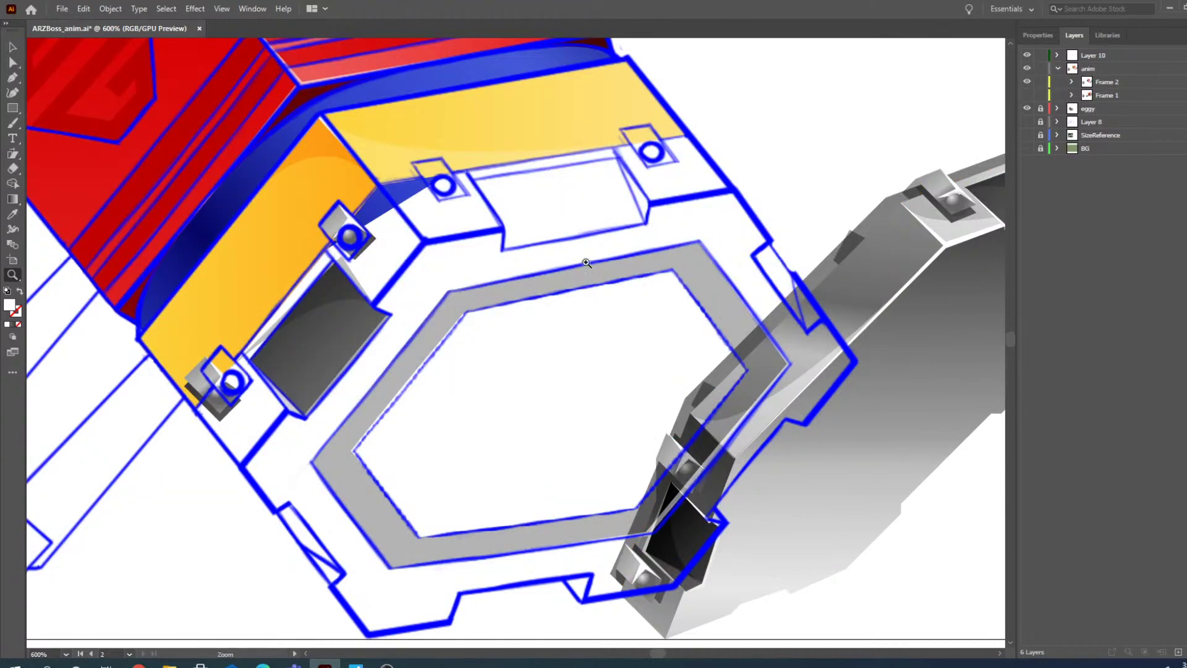
left_click(312, 332)
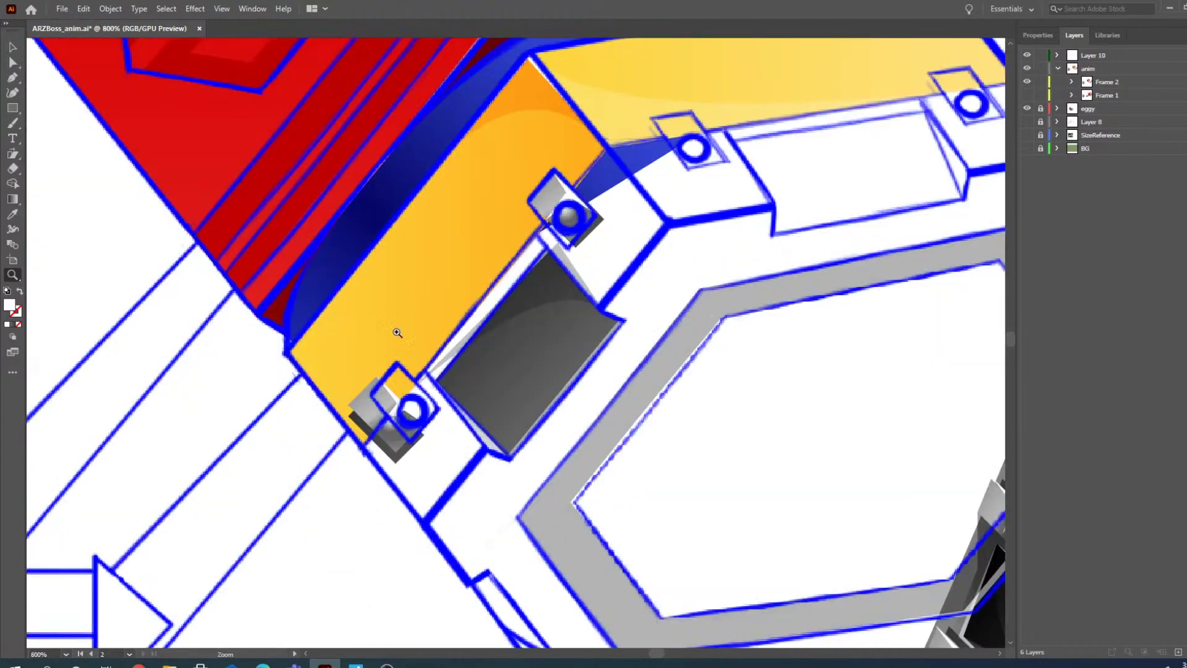
left_click(527, 328)
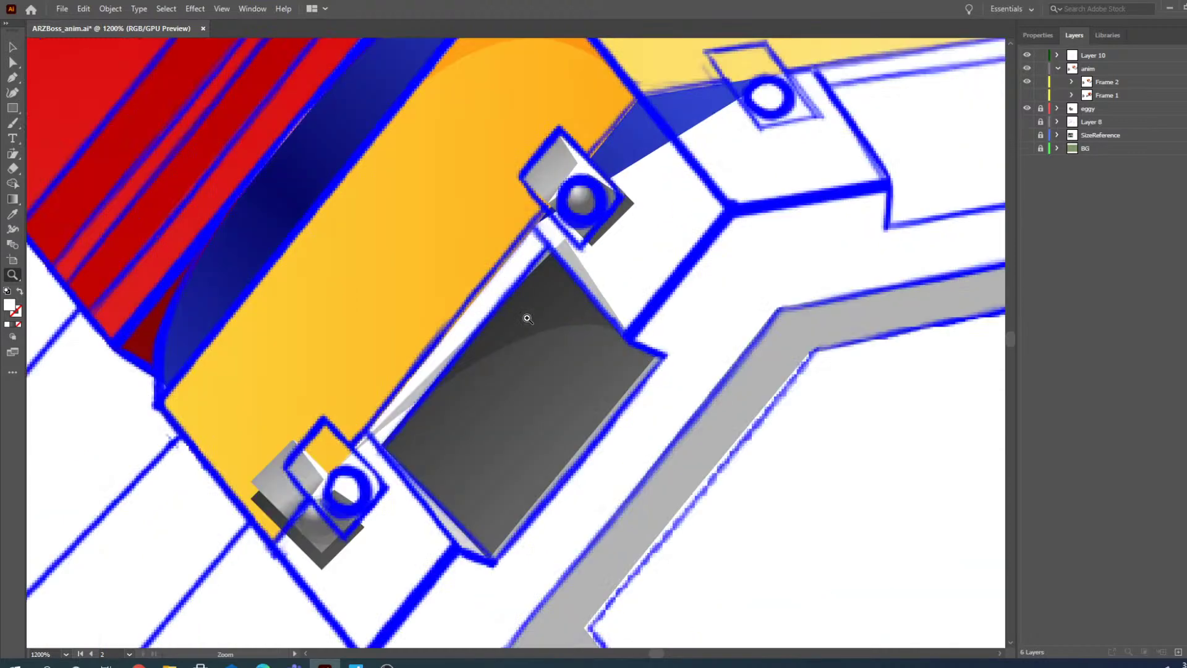
left_click(528, 391)
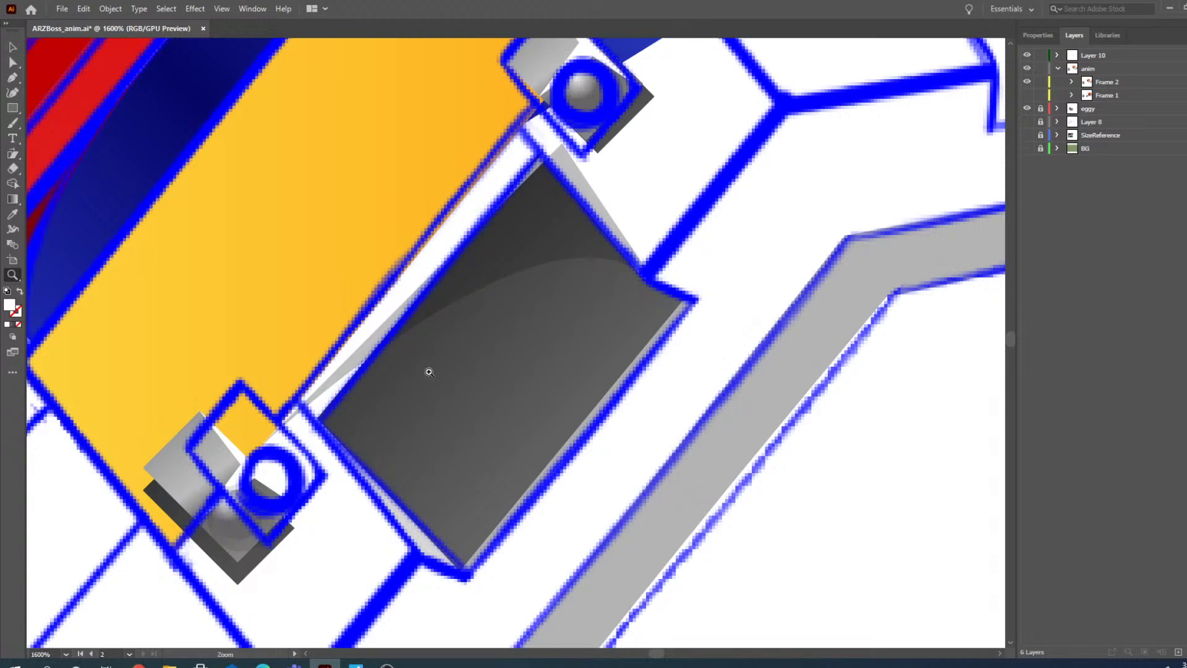
left_click(474, 284)
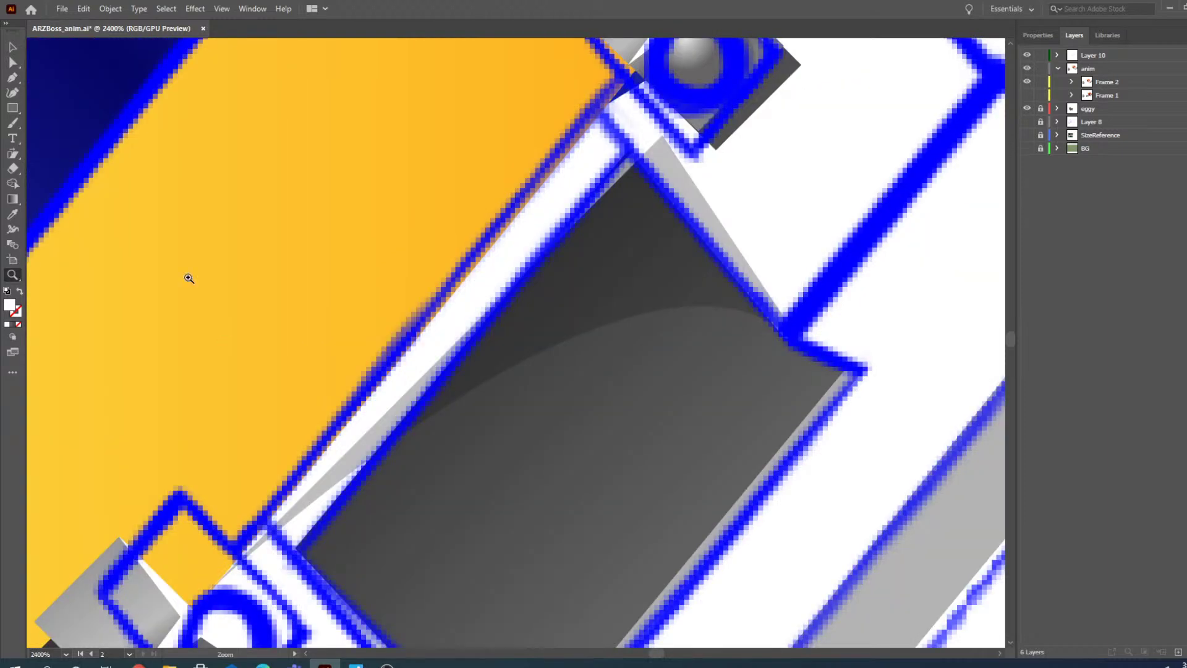
- Fit the corner points of the recess's darker curved shading shape to the sketched recess's lower-end, side and upper corners
left_click(12, 47)
left_click(564, 300)
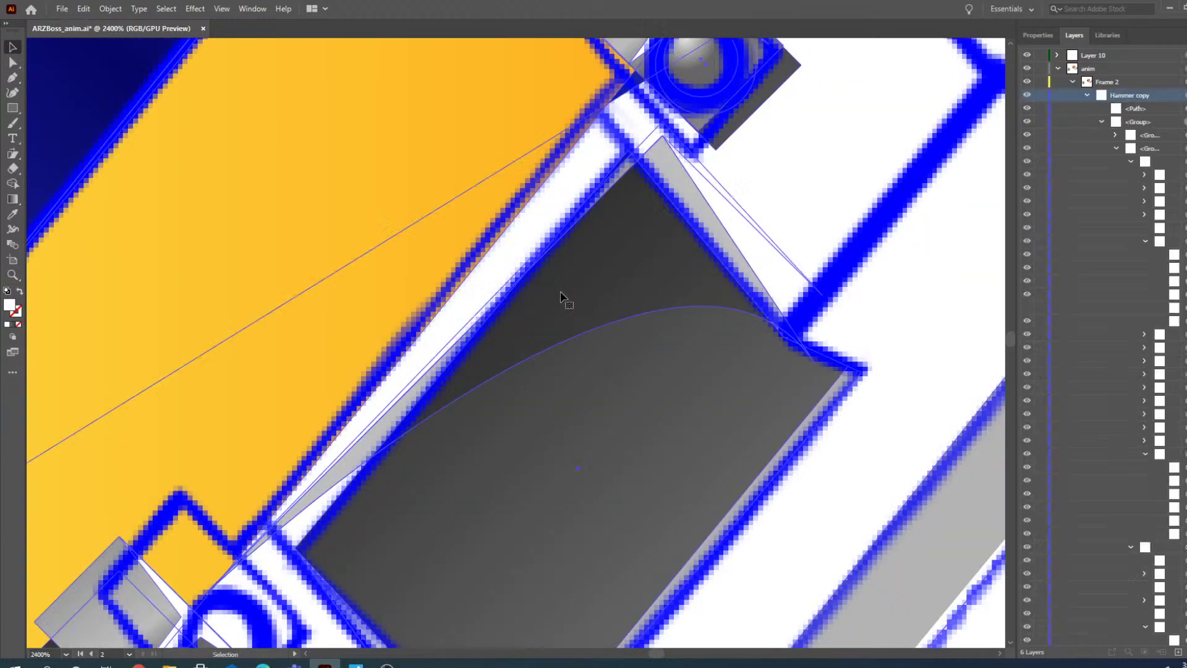
left_click(12, 62)
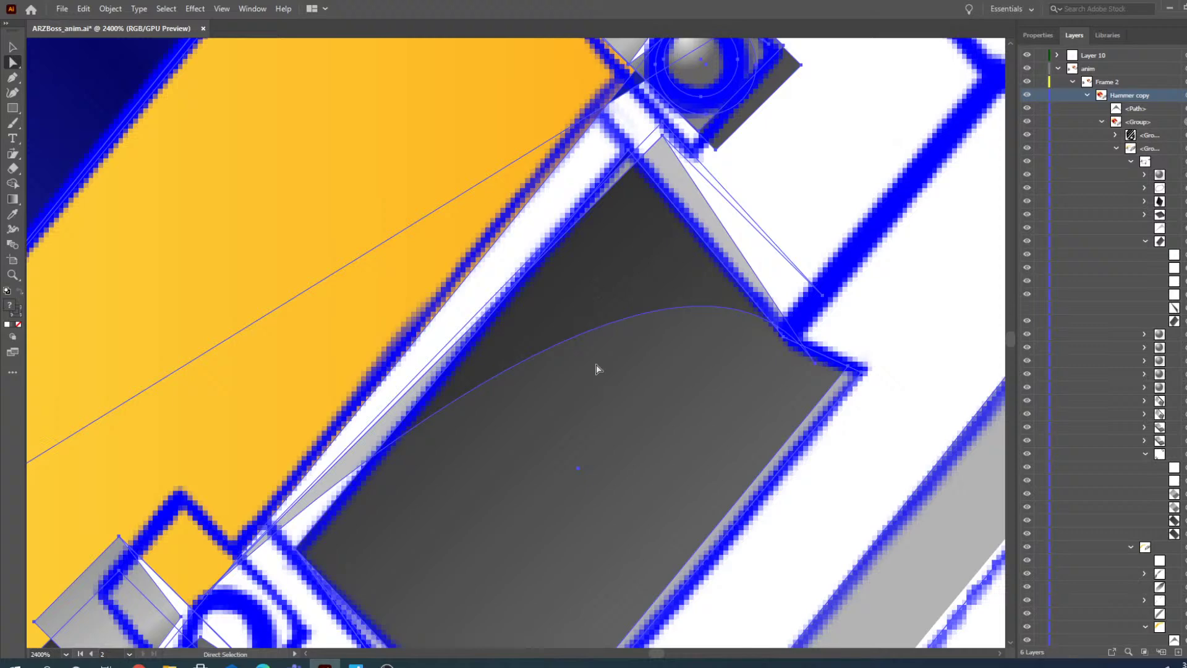
scroll(575, 350, "down", 3)
left_click(890, 222)
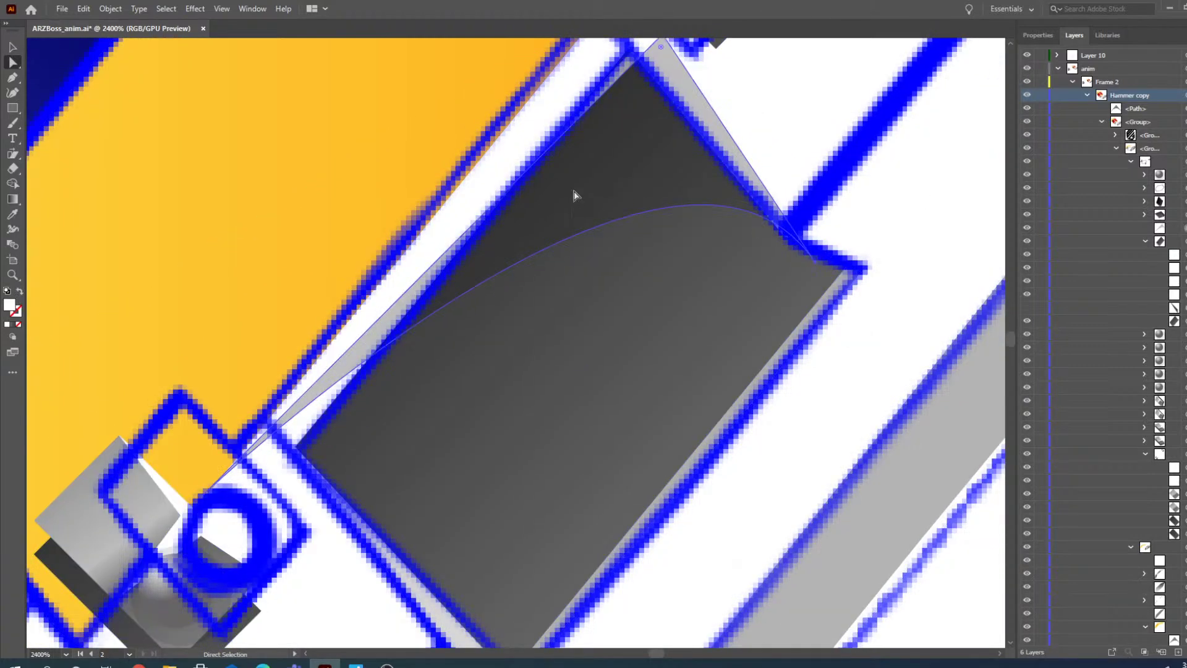
left_click_drag(213, 485, 308, 434)
key("ctrl+z")
left_click_drag(204, 487, 291, 443)
scroll(732, 260, "up", 5)
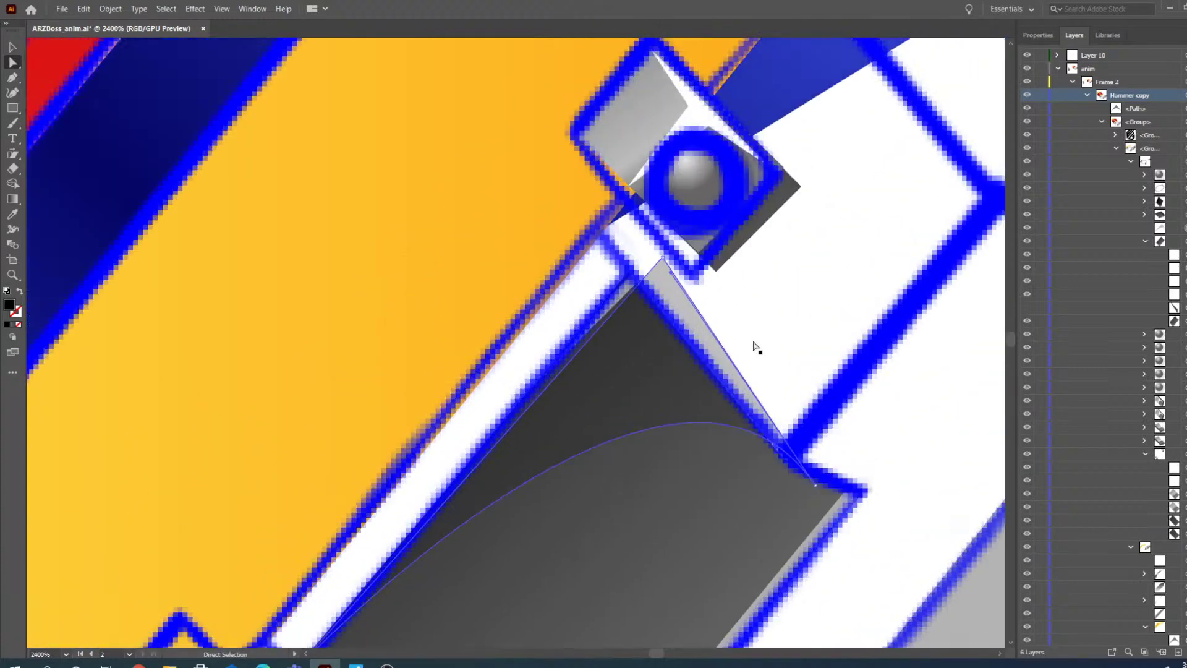
left_click_drag(816, 486, 784, 459)
left_click_drag(644, 257, 628, 280)
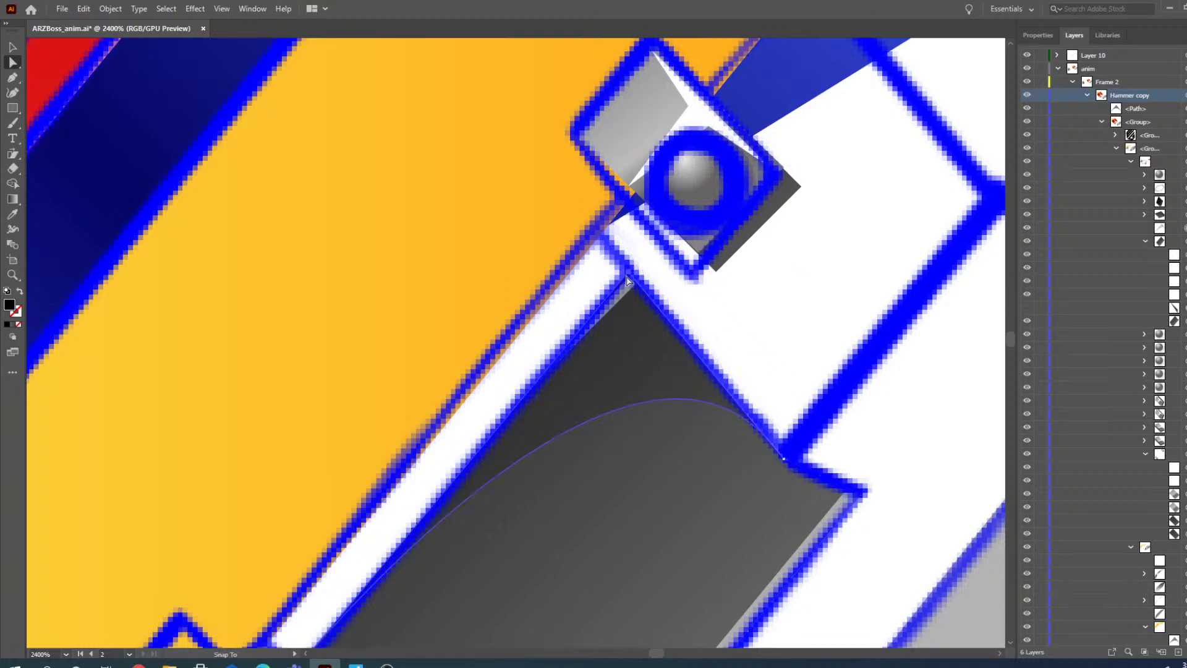
- Fit the thin edge shape's corner points around the recess to the sketched opening's side, upper and lower-end corners
left_click(674, 269)
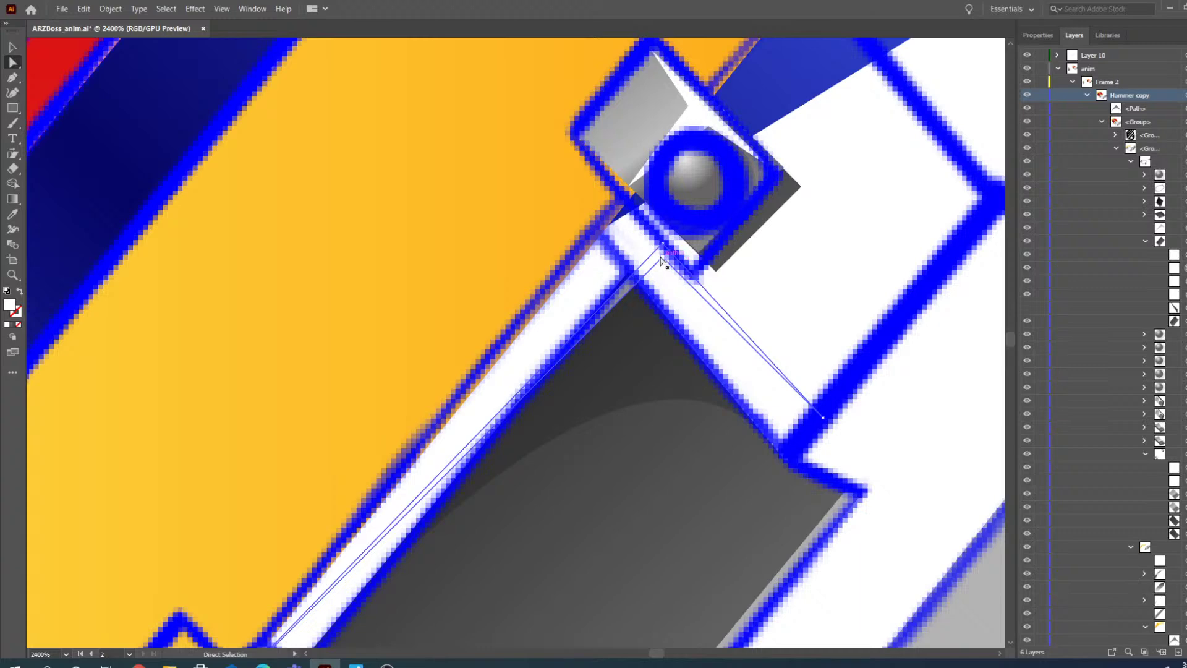
left_click_drag(825, 418, 784, 464)
left_click(664, 263)
left_click_drag(664, 251, 629, 288)
scroll(609, 313, "down", 3)
scroll(609, 314, "down", 2)
left_click_drag(201, 516, 298, 473)
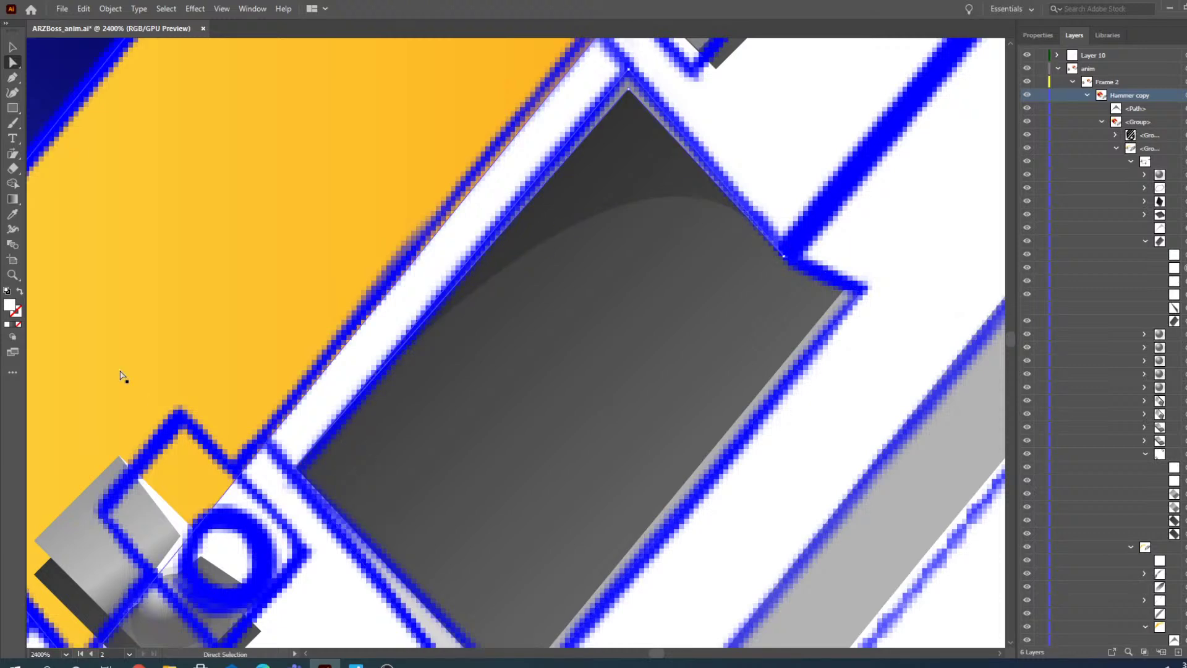
- Select all pieces of the lower bolt beside the recess and move them together onto the sketched bolt
key("z")
left_click(519, 243, "alt")
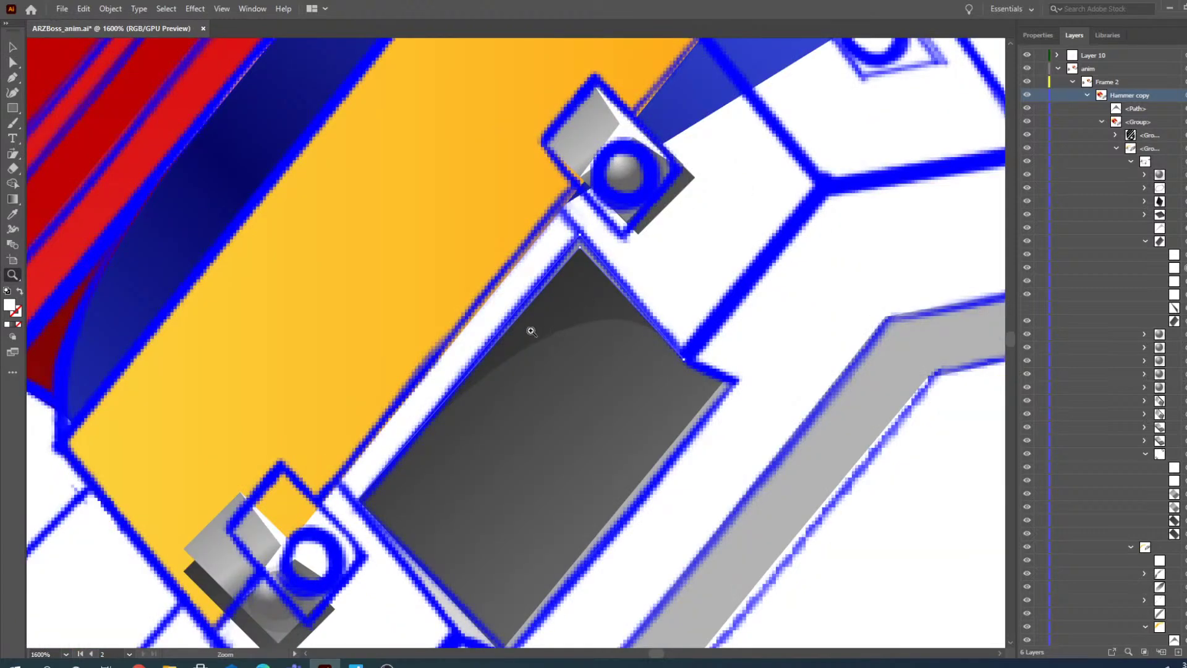
scroll(525, 327, "down", 3)
scroll(260, 494, "down", 2)
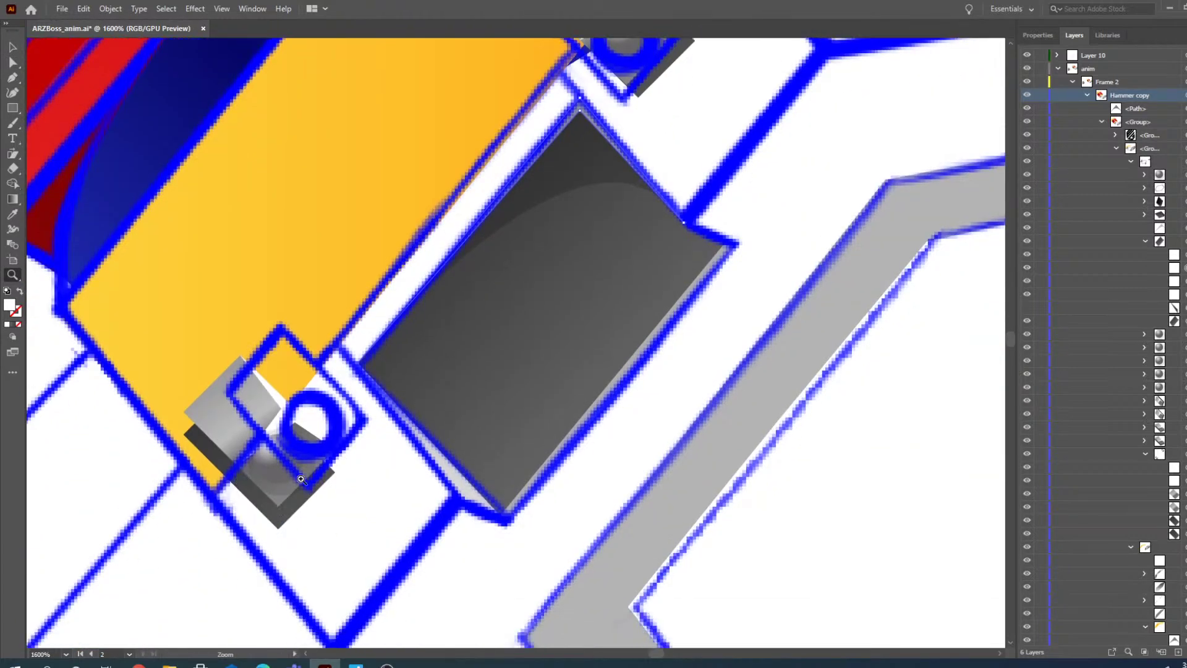
left_click(269, 471)
left_click(12, 47)
left_click(533, 344)
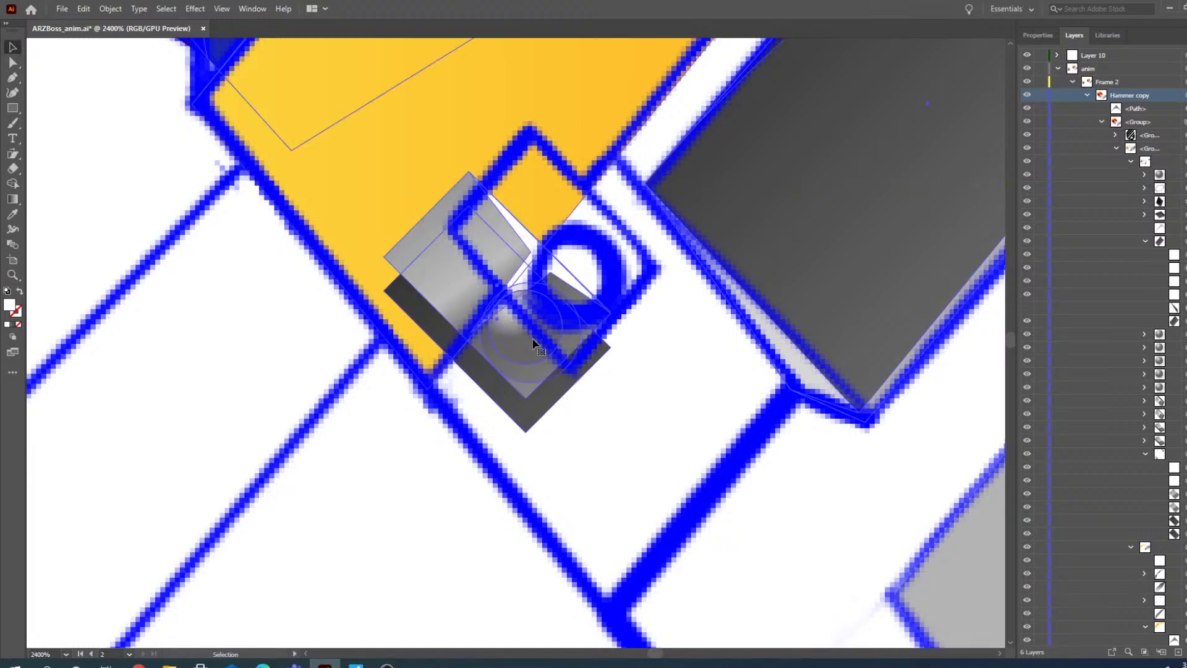
left_click(16, 65)
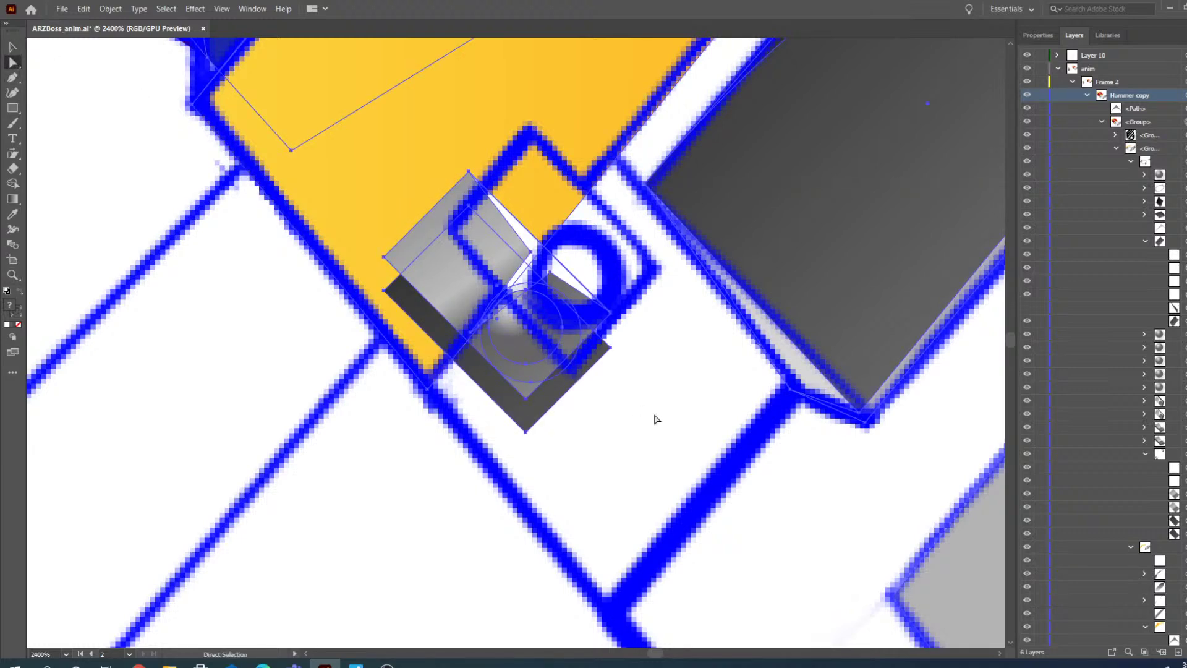
left_click(655, 417)
left_click(434, 265)
left_click(524, 272, "shift")
left_click(524, 326, "shift")
left_click(530, 373, "shift")
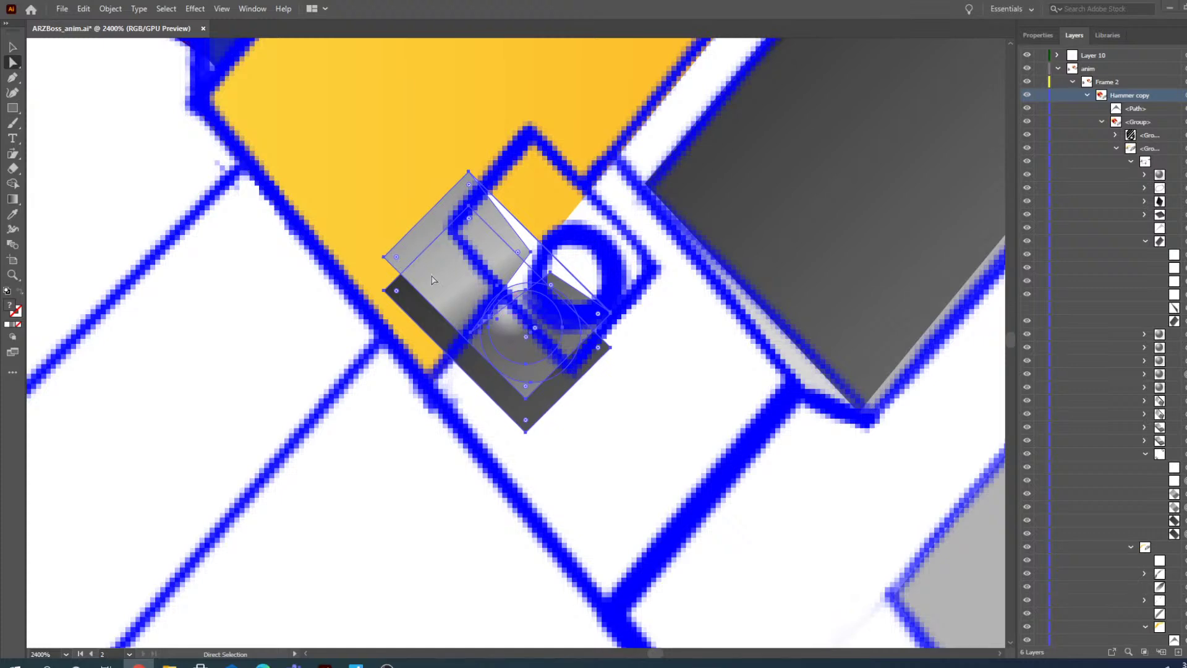
left_click_drag(485, 275, 503, 244)
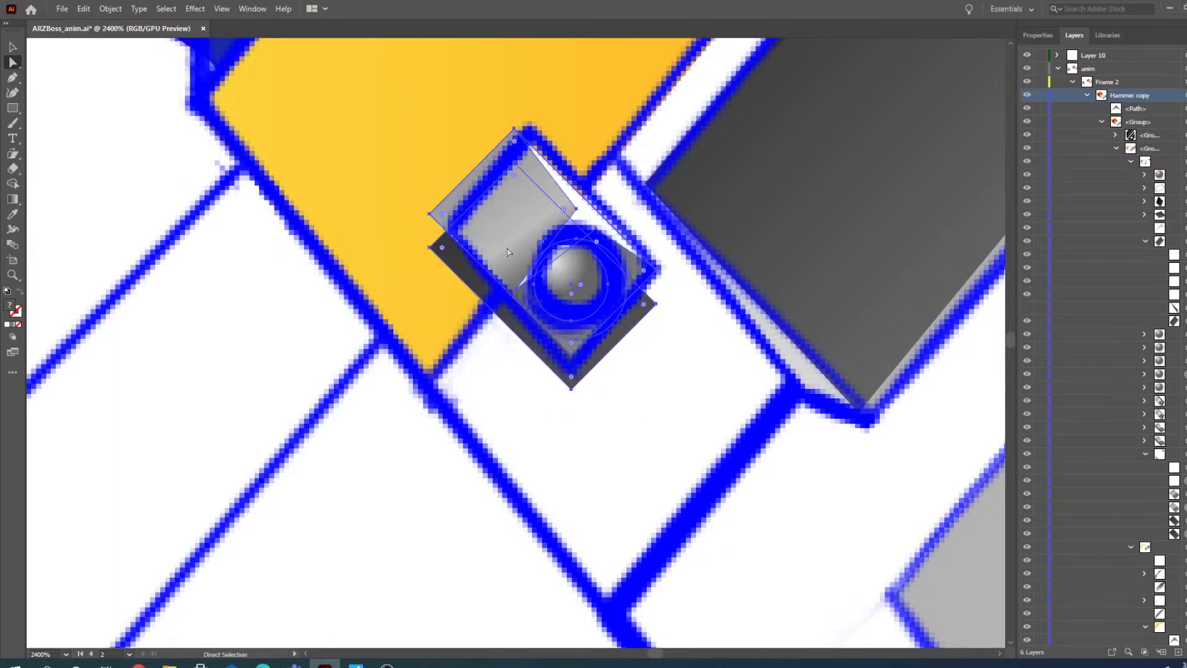
- Fit the lower bolt's light plate corner points to the two outer corners of the sketched bolt outline
left_click(12, 274)
left_click(535, 223)
left_click(12, 62)
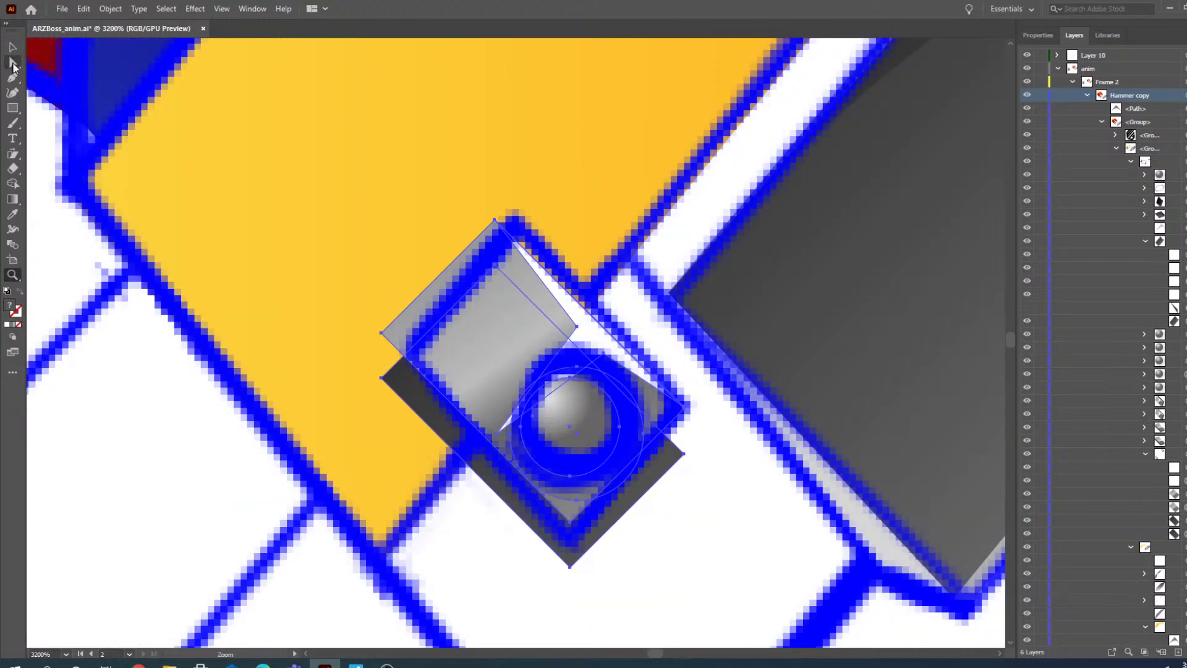
left_click(495, 224)
mouse_move(494, 222)
left_mouse_down()
mouse_move(525, 236)
mouse_move(516, 224)
left_mouse_up()
left_click_drag(383, 333, 407, 354)
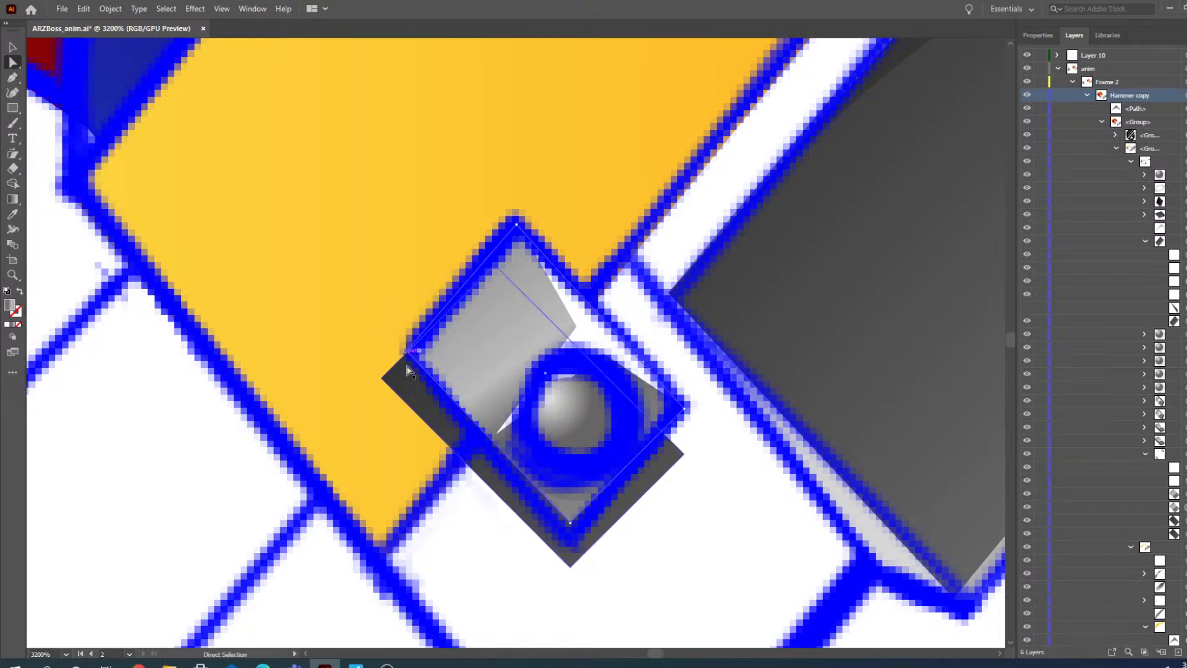
- Move the lower bolt's dark shadow shape behind the plate so it overhangs the side nearest the recess
left_click(12, 47)
left_click(440, 446)
key("a")
left_click(556, 550)
left_click_drag(559, 549, 617, 527)
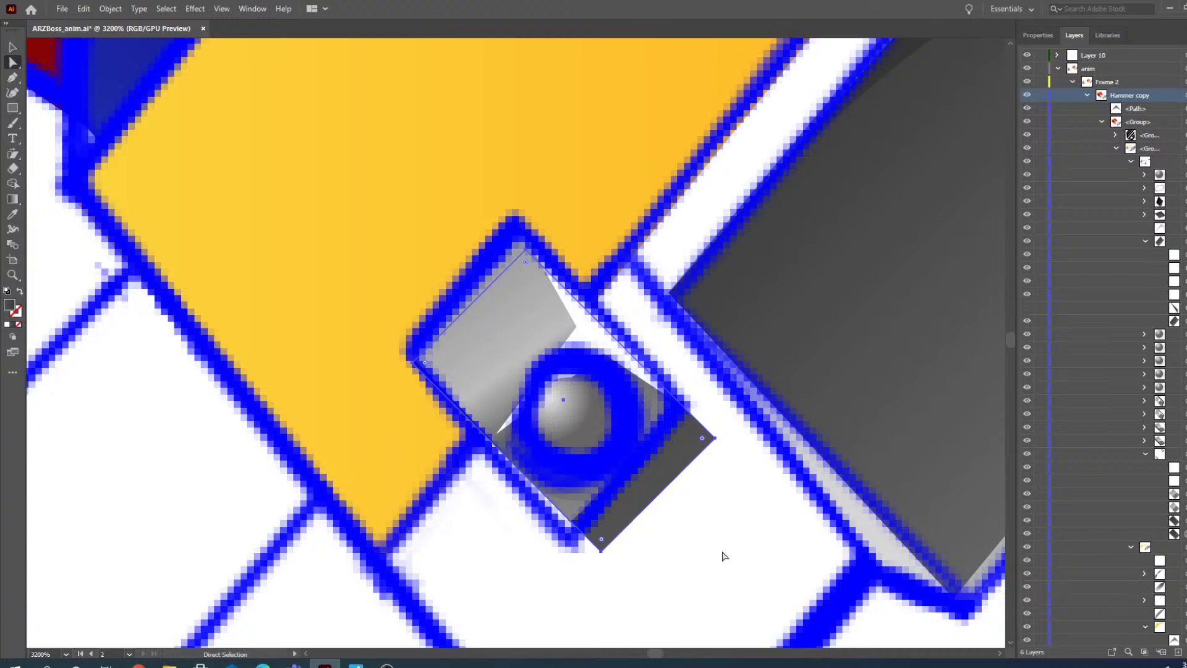
left_click_drag(643, 486, 649, 484)
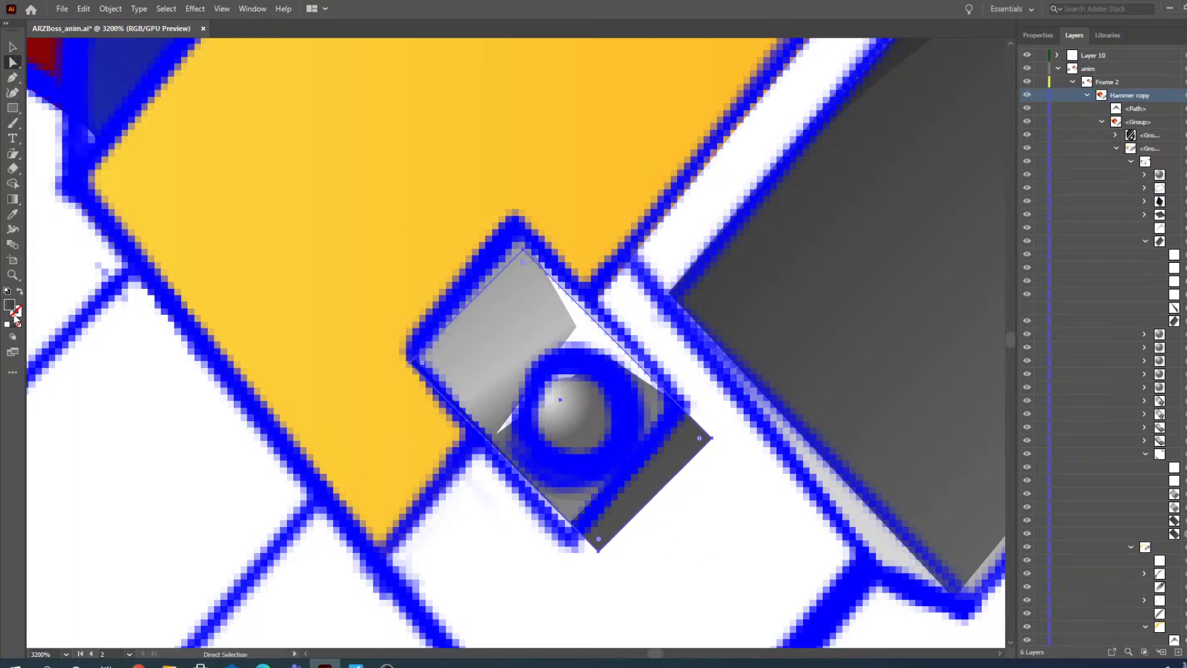
- Hide Layer 10's sketch and examine the fitted bolts and recess alongside the detached grey cap
left_click(12, 274)
left_click(585, 333, "alt")
left_click(485, 313, "alt")
left_click(485, 314, "alt")
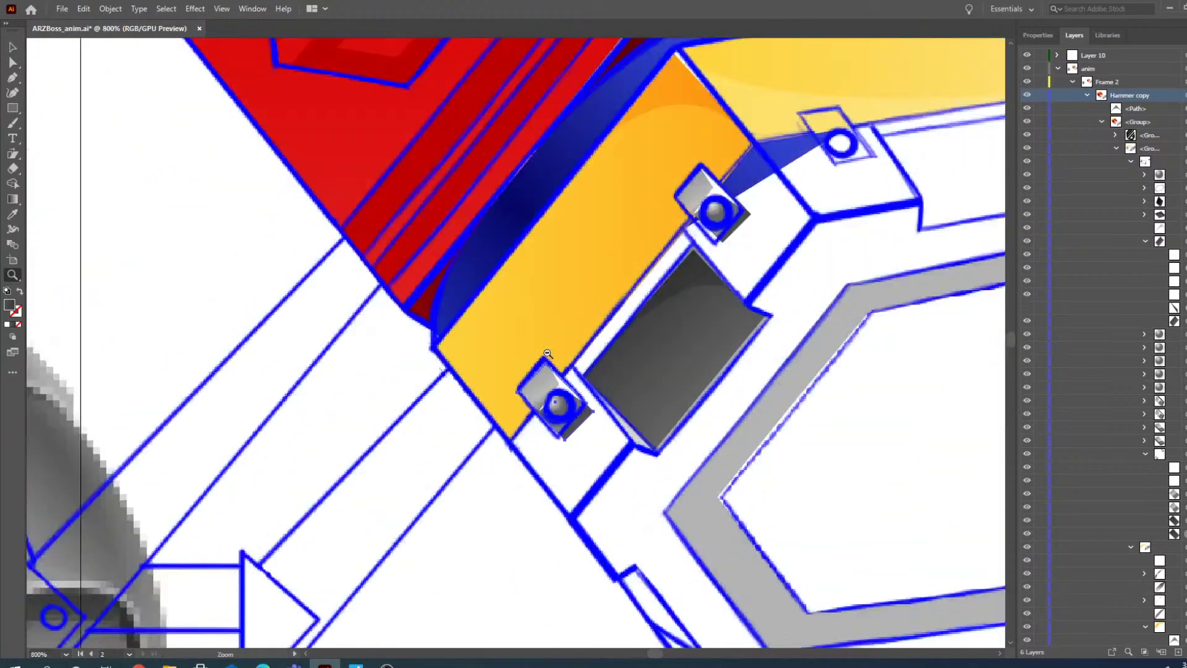
left_click(548, 353, "alt")
left_click(734, 227, "alt")
left_click(478, 351)
left_click(507, 413)
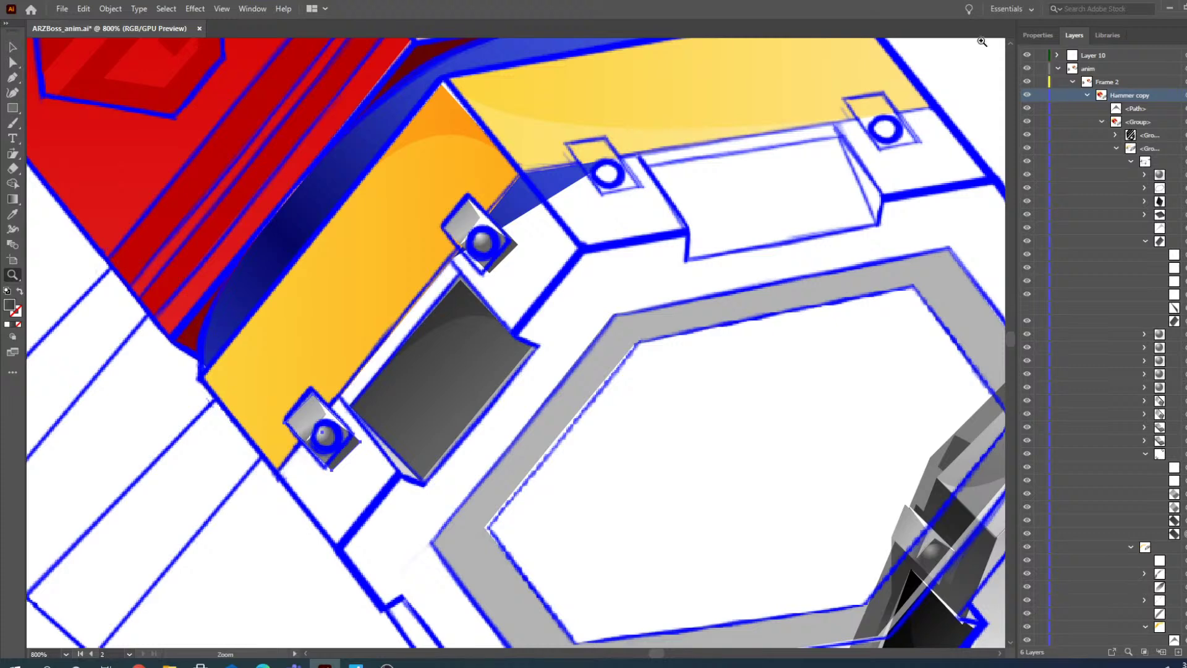
left_click(1027, 56)
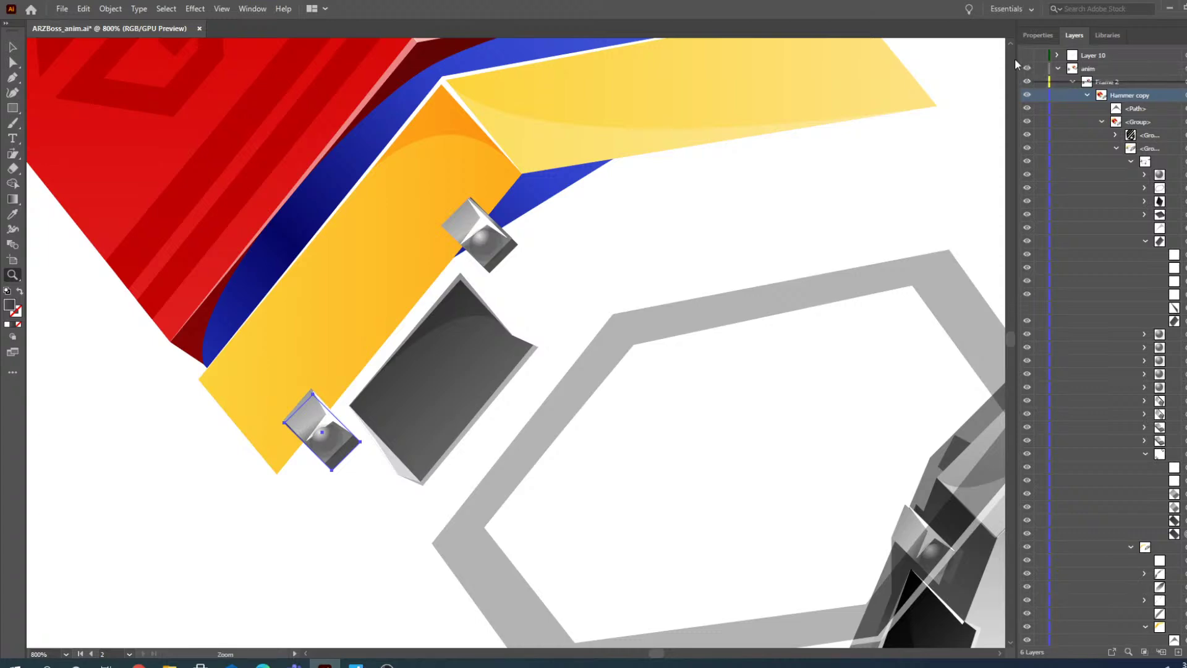
left_click(530, 255, "alt")
left_click(531, 258, "alt")
left_click(521, 329, "alt")
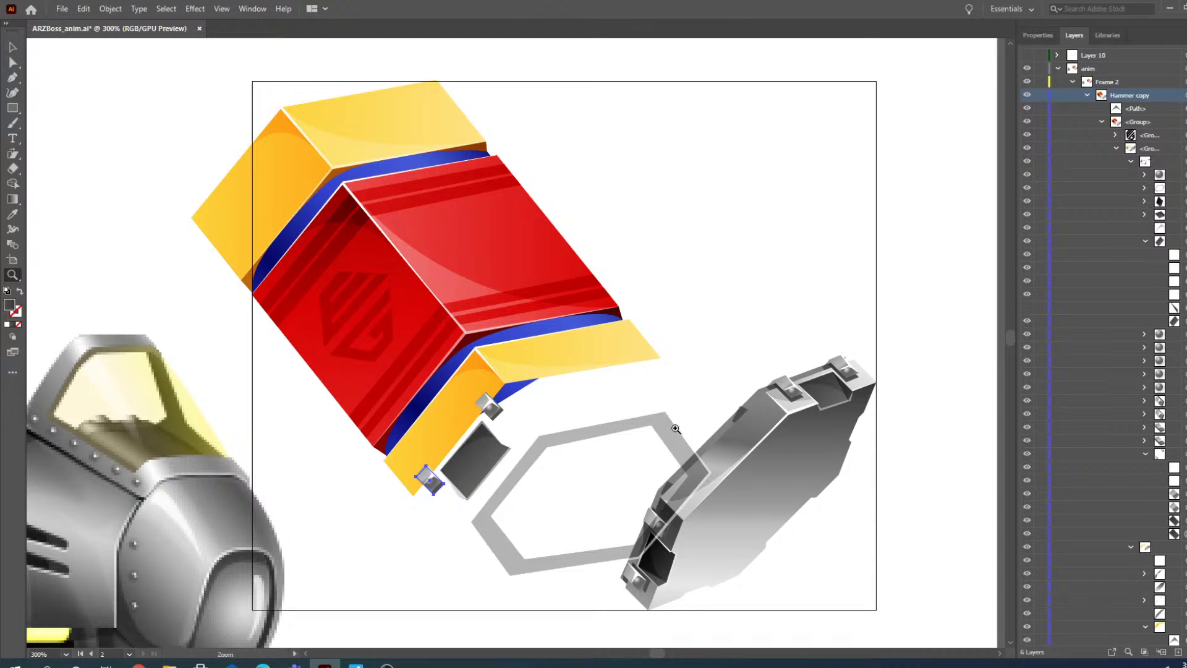
left_click(689, 457)
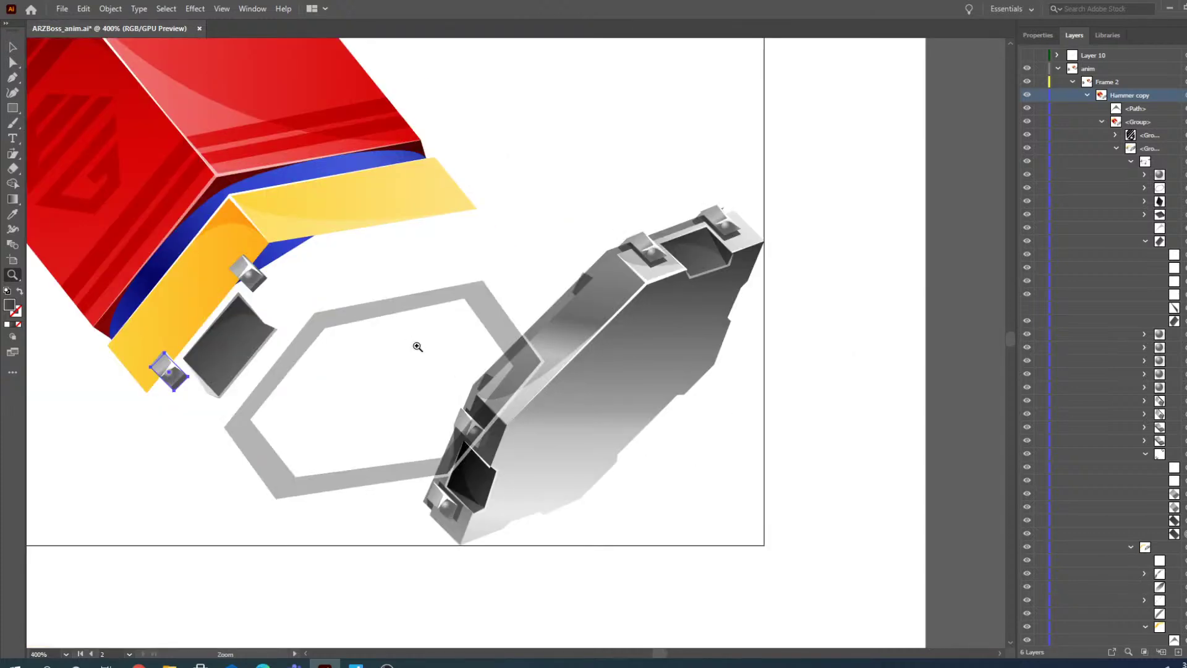
- Show Layer 10's blue sketch again and lock the layer
left_click(1026, 55)
left_click(296, 333)
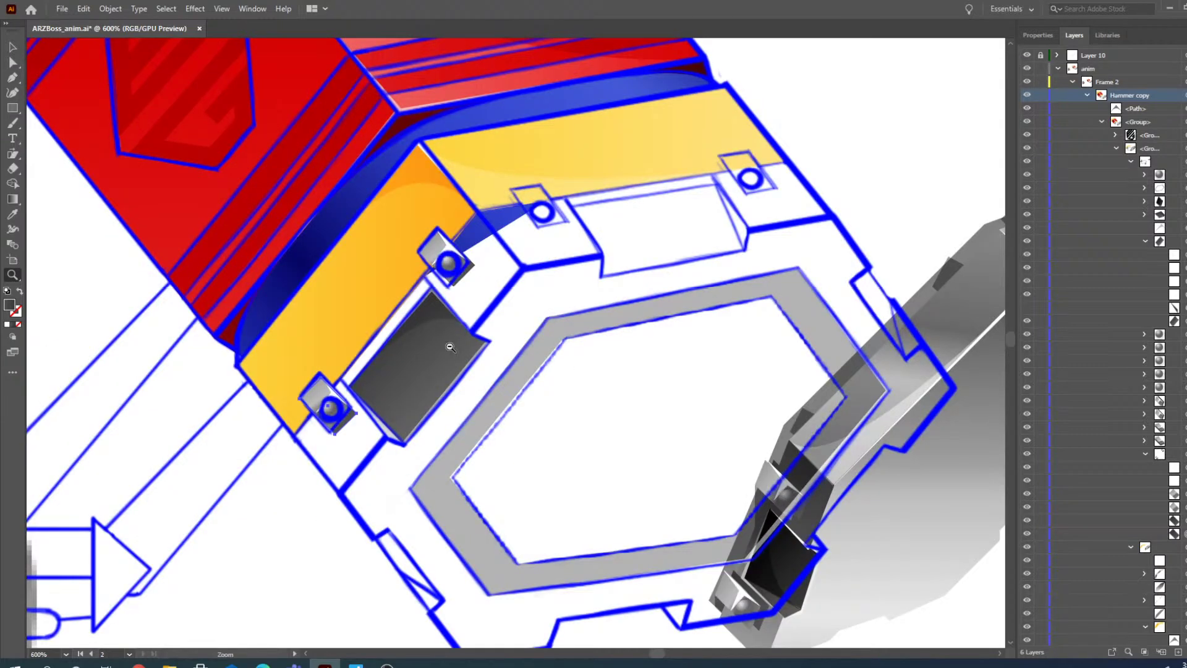
left_click(664, 349, "alt")
left_click(850, 351)
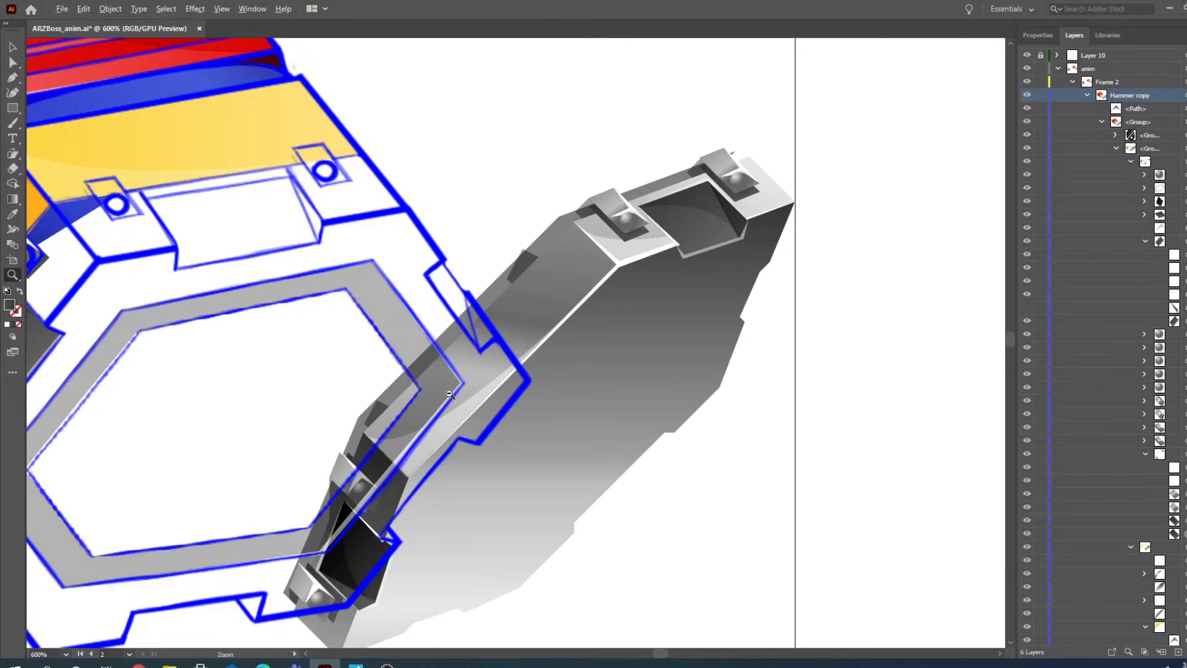
left_click(450, 393, "alt")
left_click(14, 45)
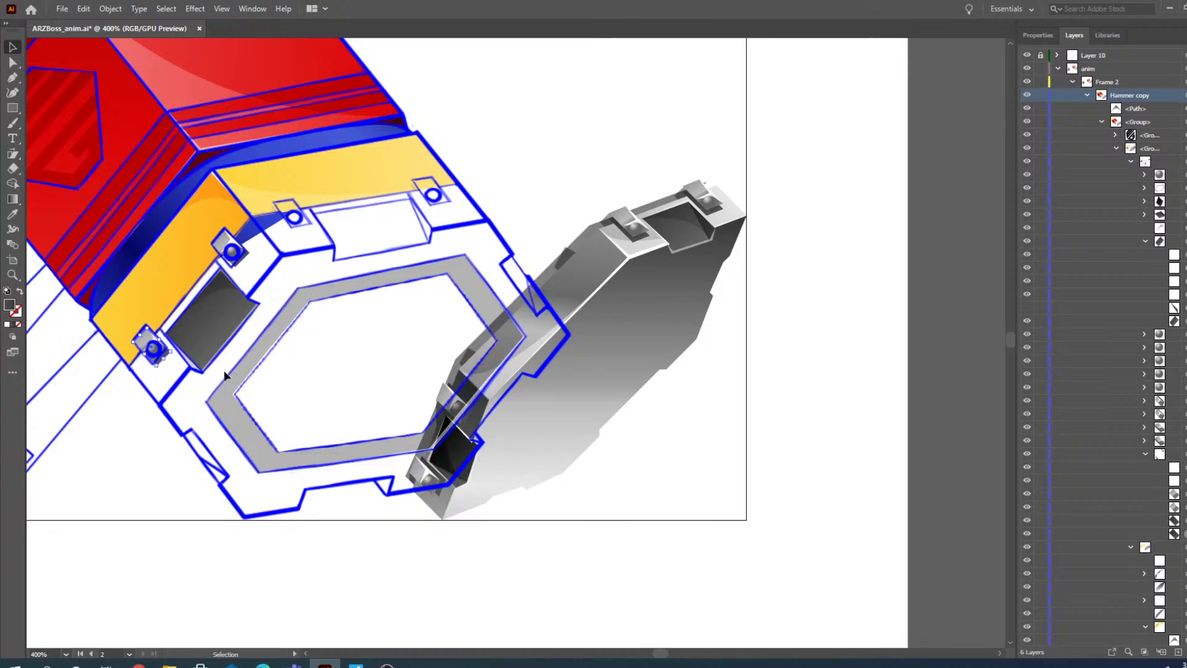
key("z")
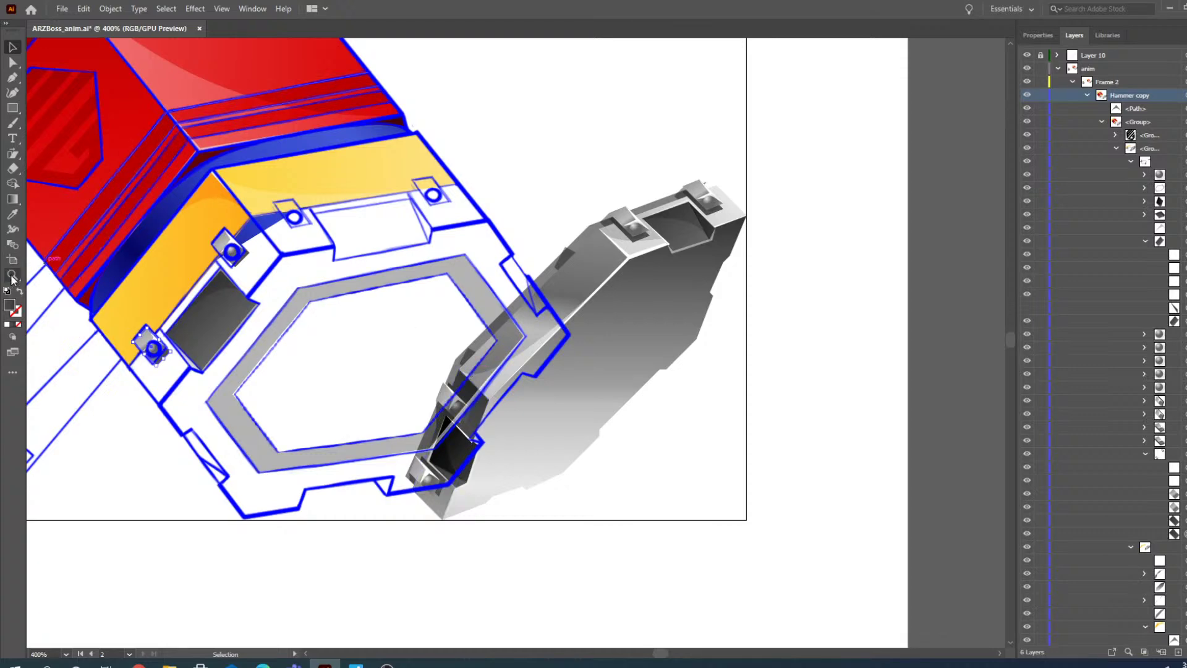
- Try to move the detached cap's long grey side face and its white edge highlight over to the sketched cap
left_click(540, 303)
left_click(12, 62)
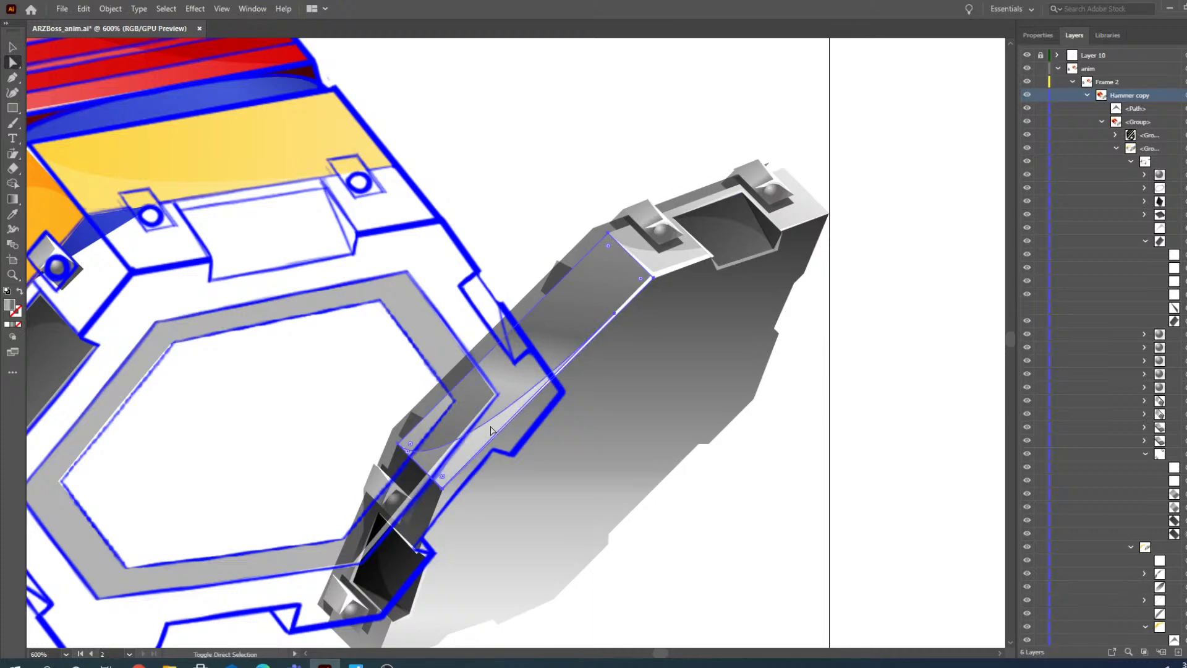
left_click_drag(586, 307, 291, 352)
key("v")
key("ctrl+z")
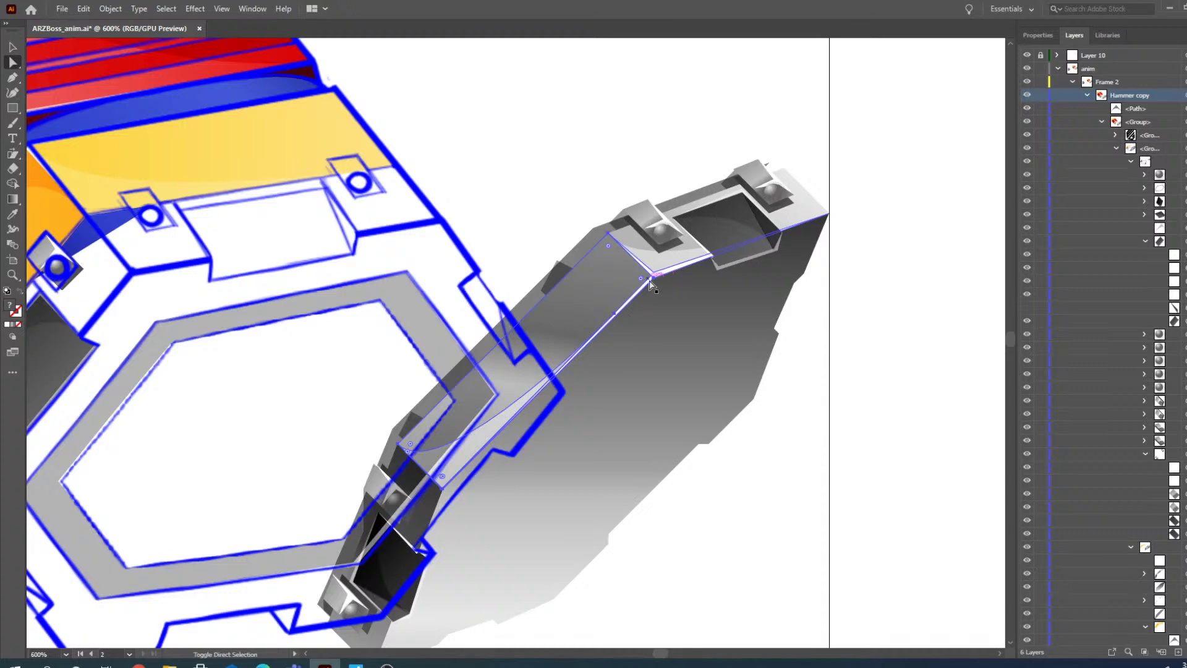
left_click_drag(572, 312, 316, 357)
key("ctrl+z")
- Add the remaining shading shape to the selected long side face and highlight, and move them together onto the sketched cap beside the recess
key("a")
left_click(588, 297, "shift")
left_click_drag(562, 311, 162, 334)
key("z")
left_click(303, 409)
left_click(376, 263, "alt")
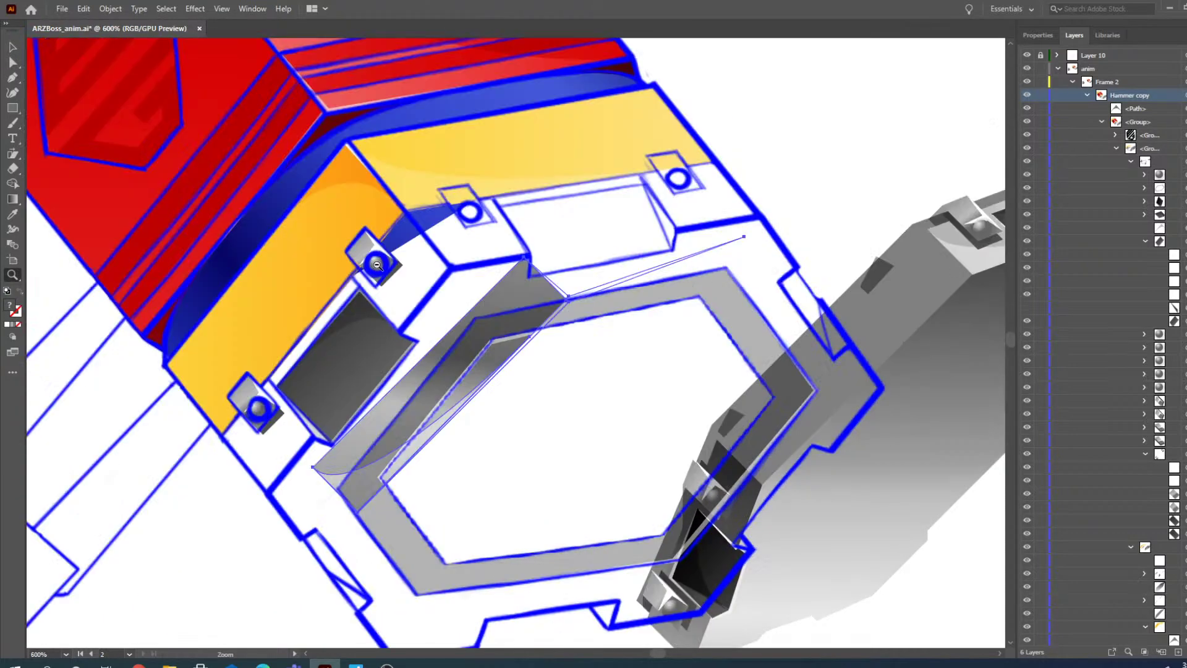
left_click(408, 326)
left_click(13, 47)
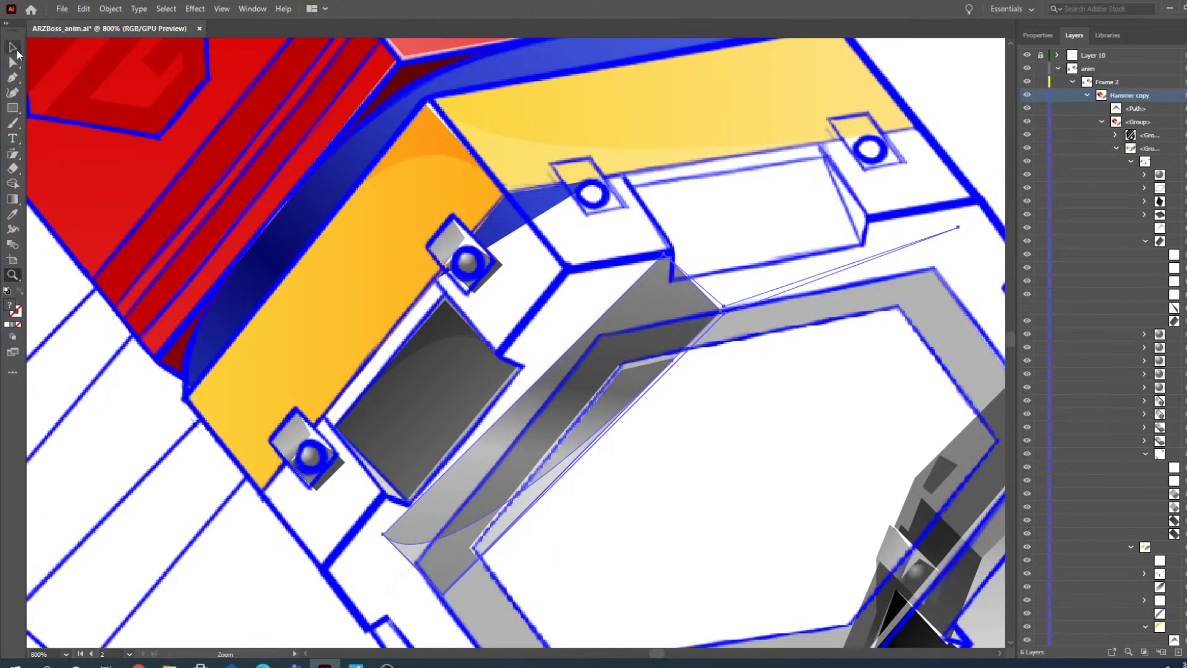
- Move the grey gradient panel shapes onto the hammer's side face below the orange band, aligning them with the blue sketch
left_click_drag(663, 299, 499, 236)
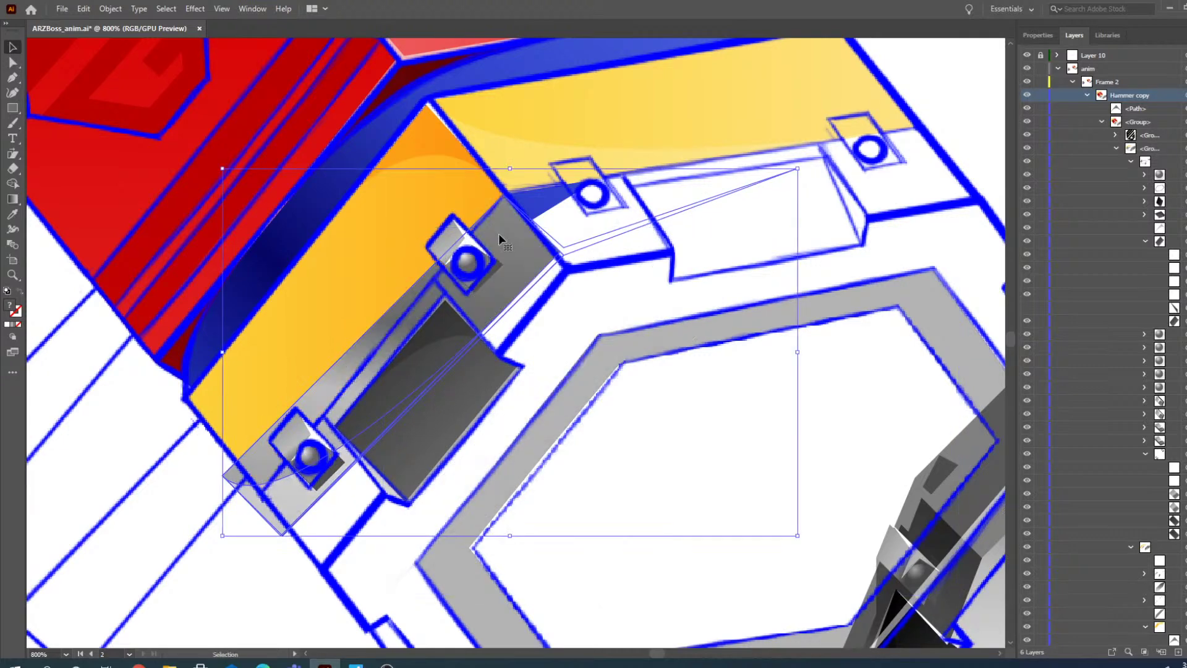
left_click(13, 275)
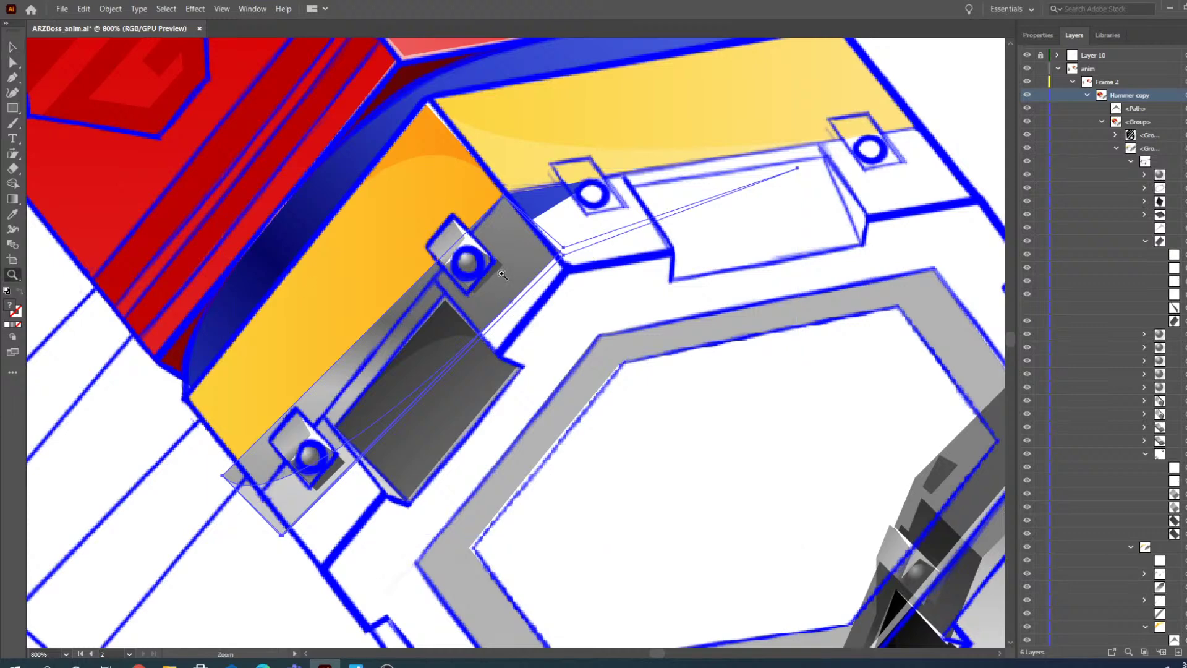
left_click(468, 133)
key("v")
left_click_drag(539, 295, 538, 294)
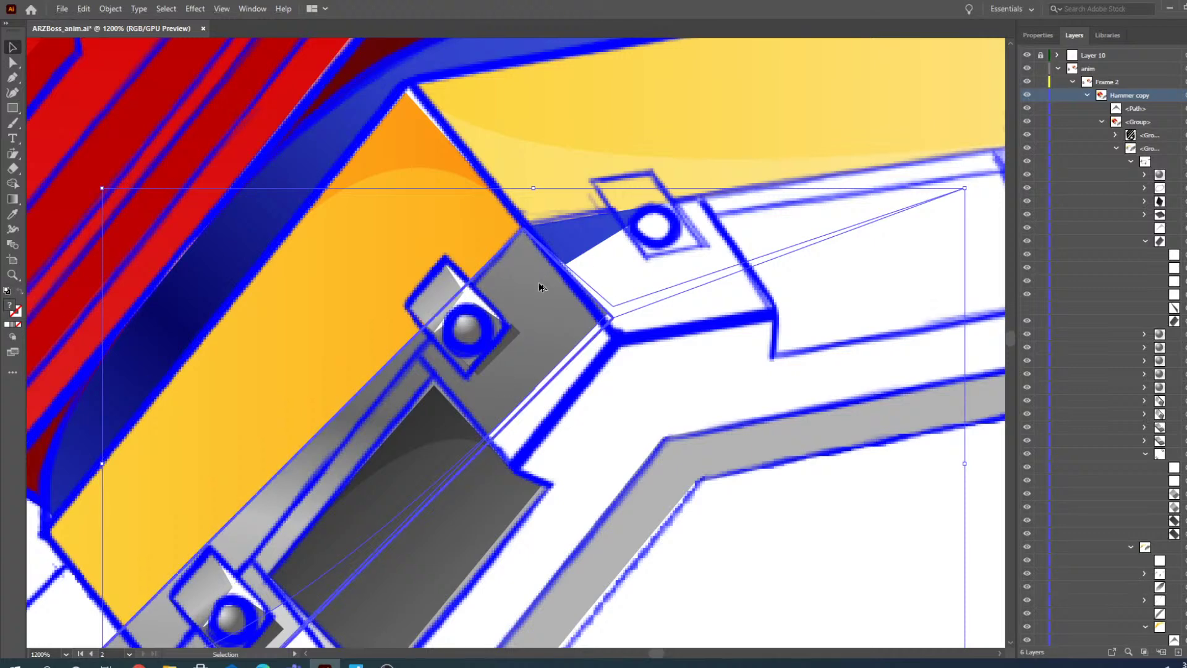
key("z")
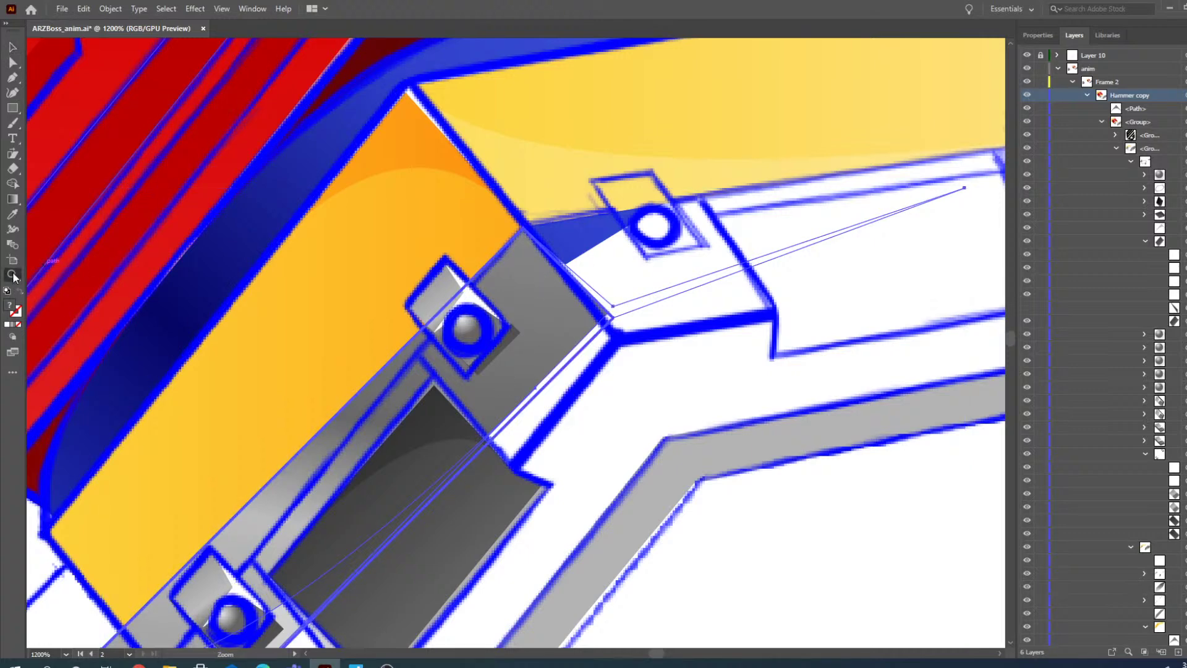
left_click(531, 305, "alt")
left_click(531, 344, "alt")
left_click(510, 367)
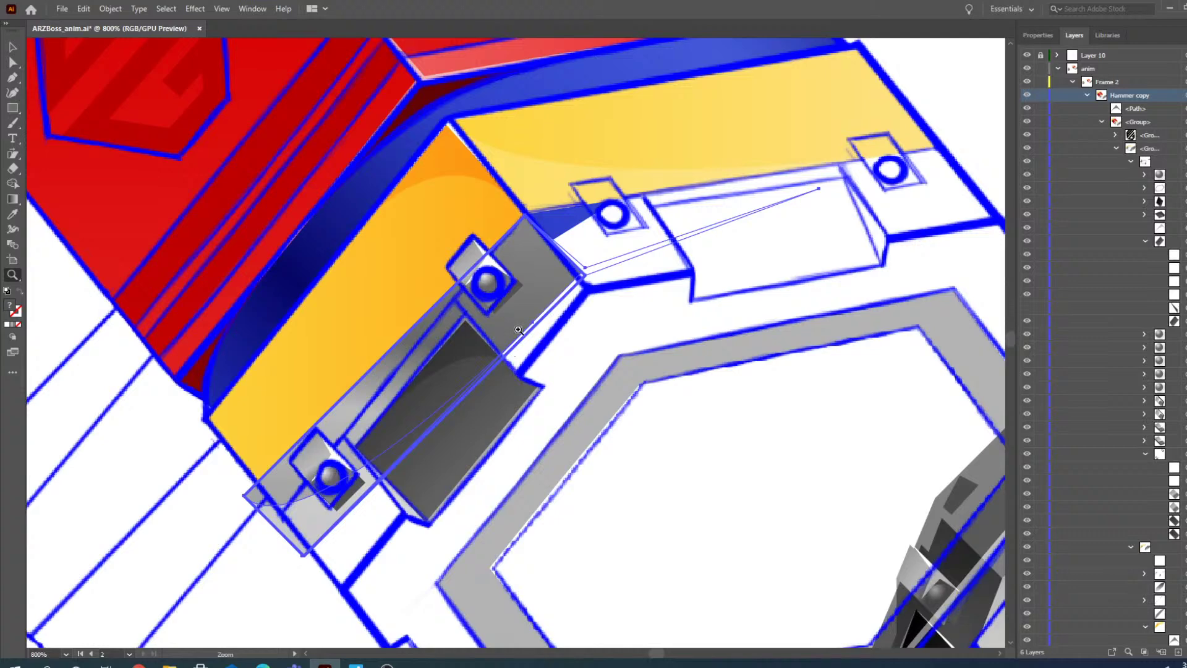
left_click(518, 330)
key("v")
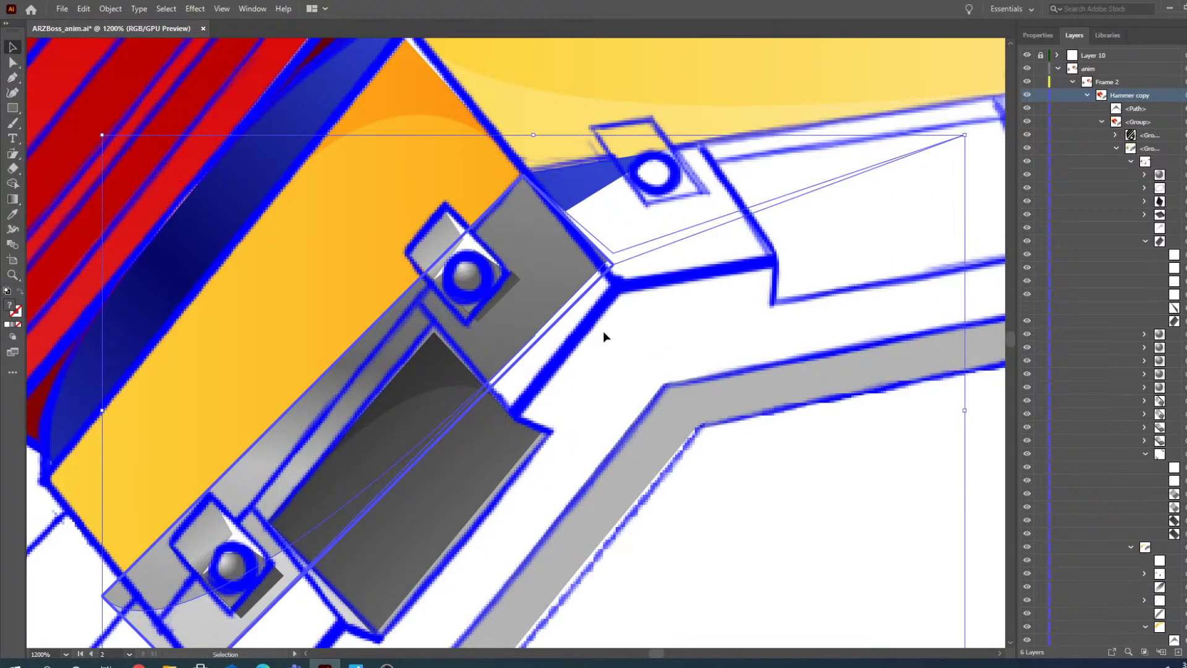
left_click(604, 333)
left_click(543, 259)
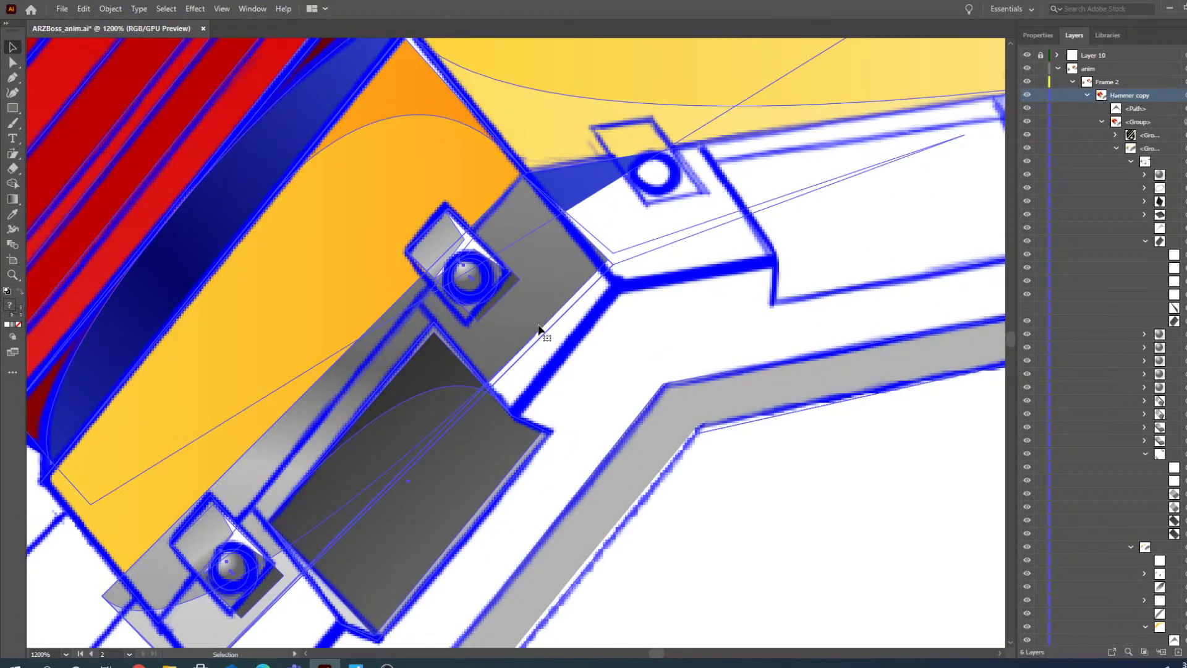
scroll(491, 330, "down", 3)
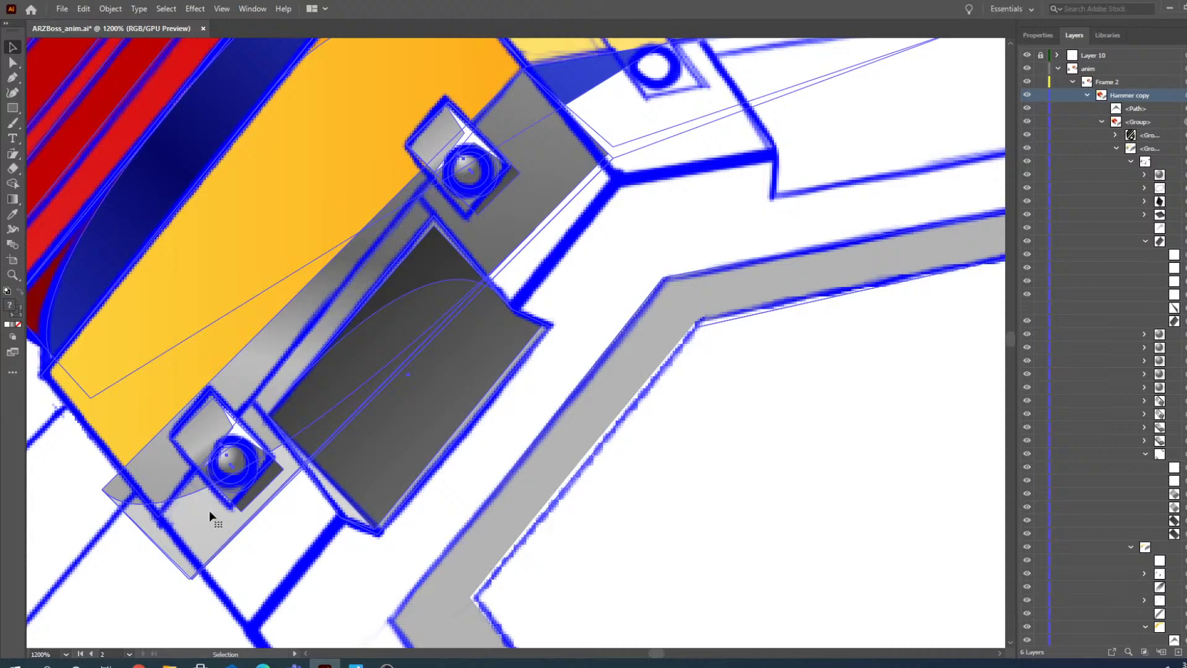
left_click(262, 554)
left_click(205, 519)
scroll(384, 567, "down", 2)
scroll(324, 506, "up", 2)
left_click(261, 555)
left_click(213, 520)
left_click(136, 412)
- Reshape the grey side panel by moving its corner anchors onto the sketched outline of the face below the orange band
left_click(12, 63)
left_click(162, 584)
left_click(148, 473)
left_click_drag(102, 491, 159, 522)
key("ctrl+z")
left_click_drag(191, 579, 251, 634)
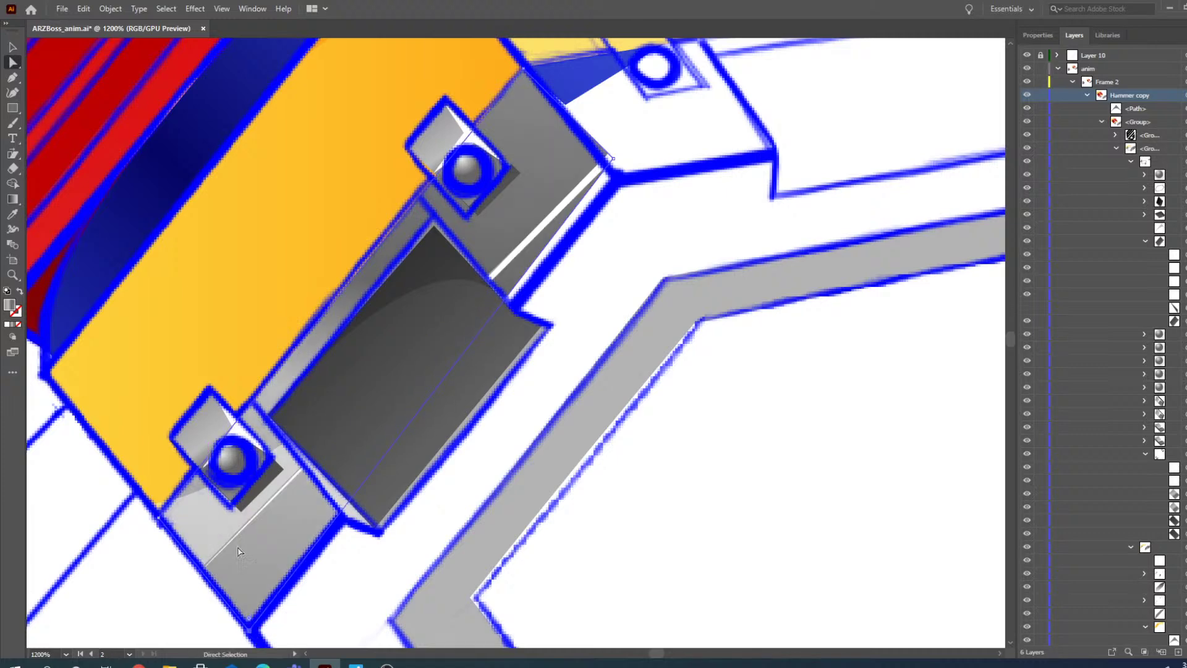
left_click_drag(613, 167, 619, 190)
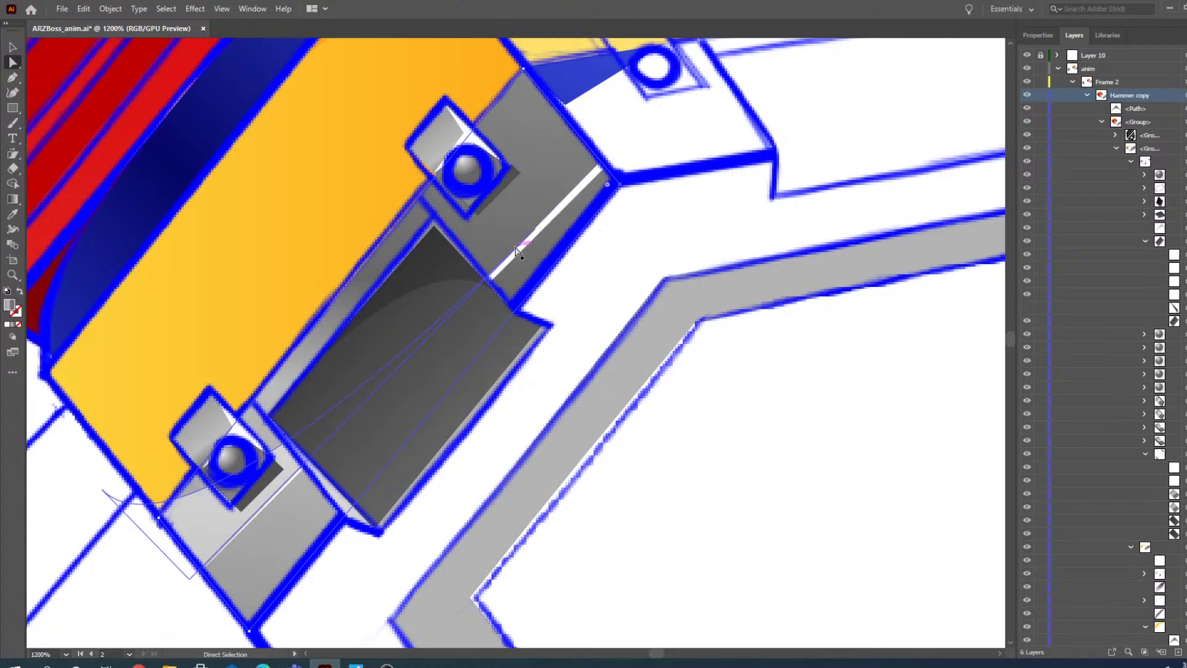
- Move the white edge highlight's middle and lower corner anchors onto the outer edge of the grey side panel
left_click(551, 224)
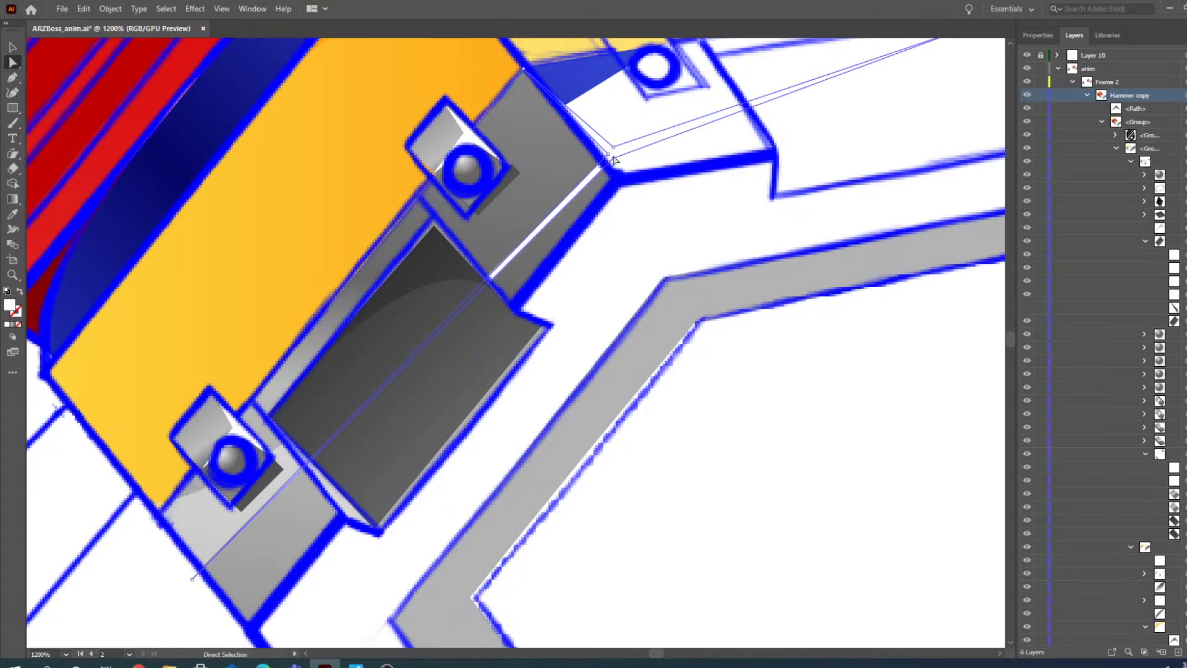
left_click_drag(609, 158, 621, 189)
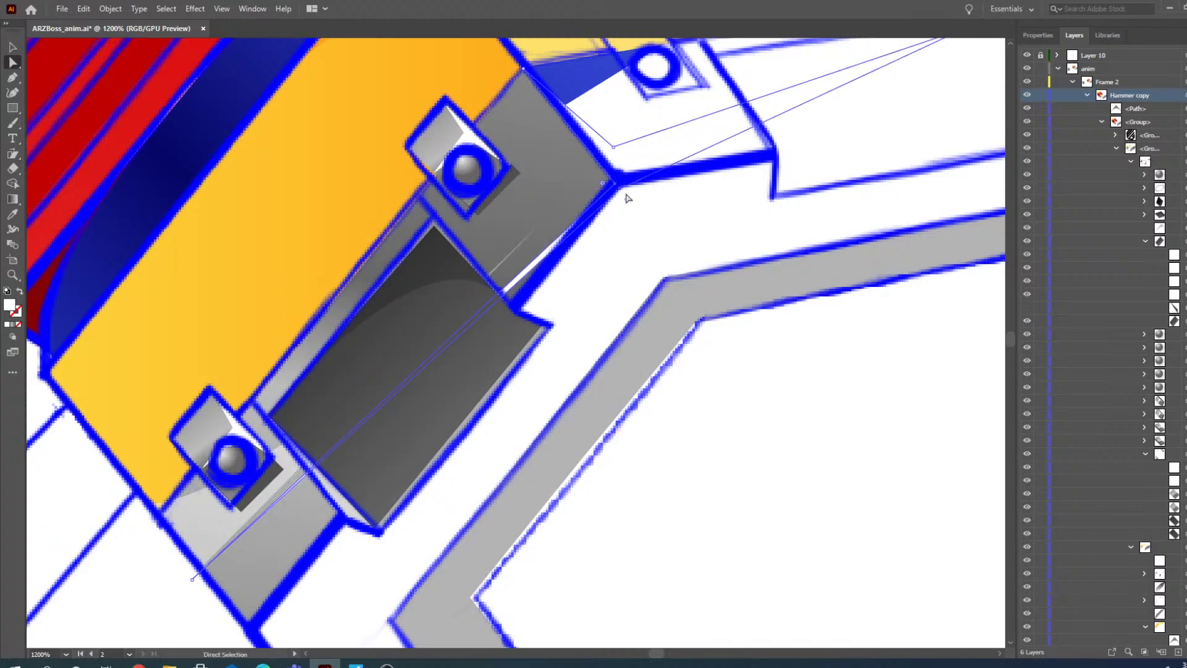
left_click_drag(193, 580, 251, 634)
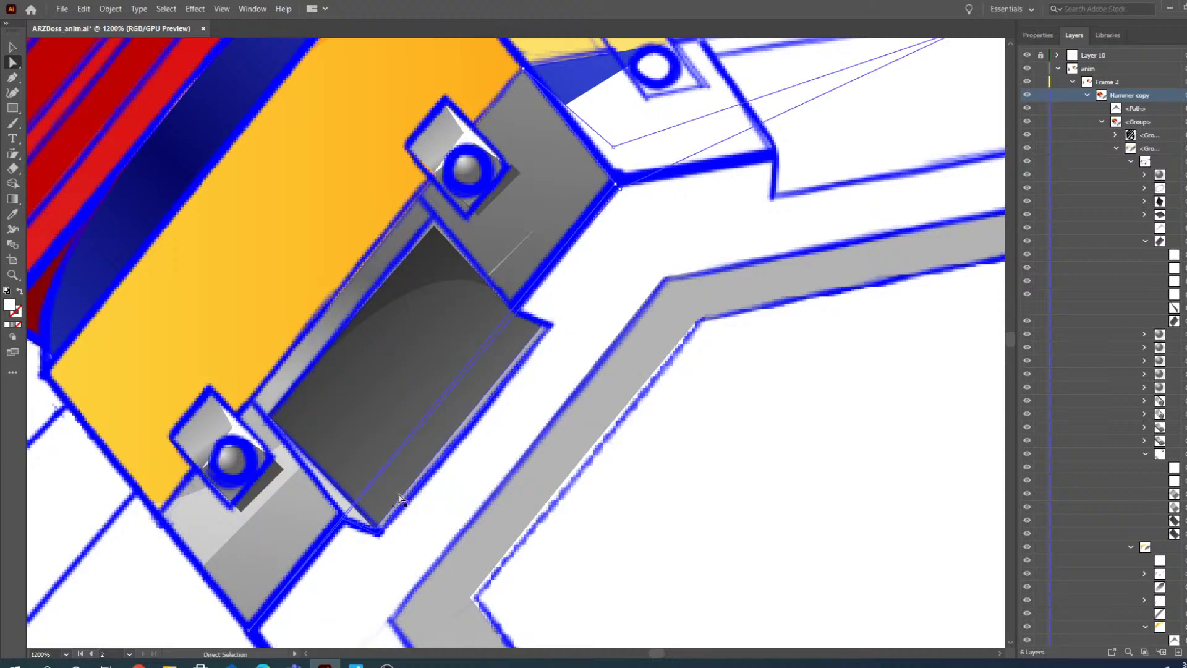
- Reshape the light curved reflection so that it fills the lower corner of the grey side panel, following the sketched edges
scroll(207, 533, "down", 4)
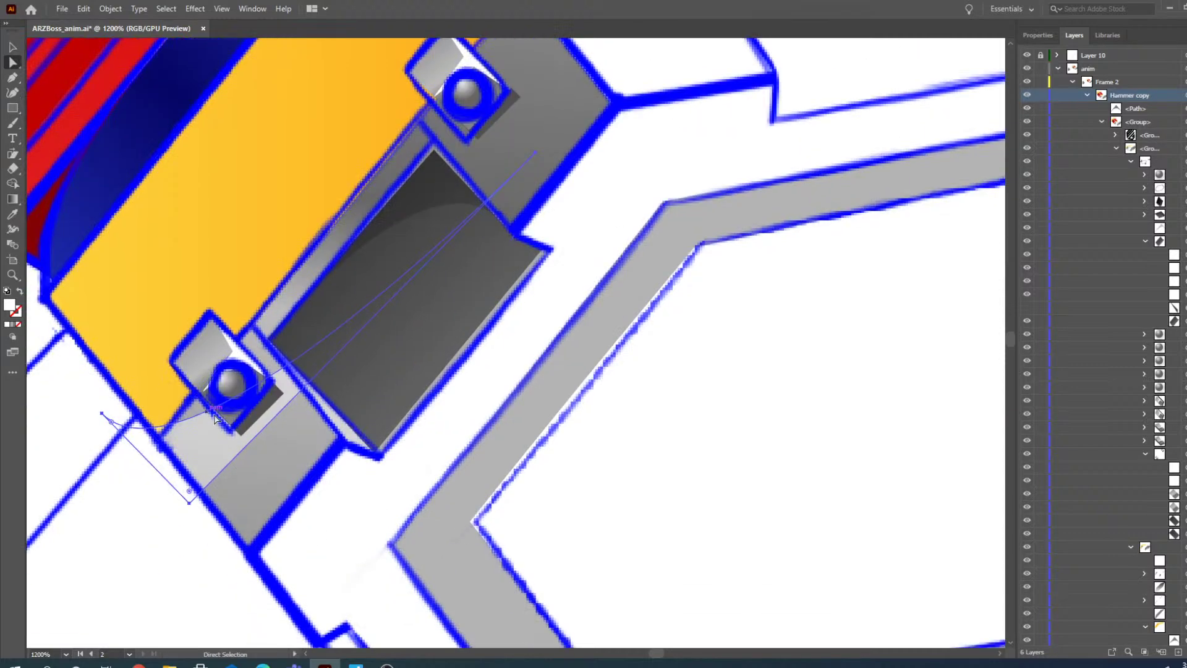
left_click_drag(191, 459, 262, 473)
left_click_drag(181, 391, 159, 398)
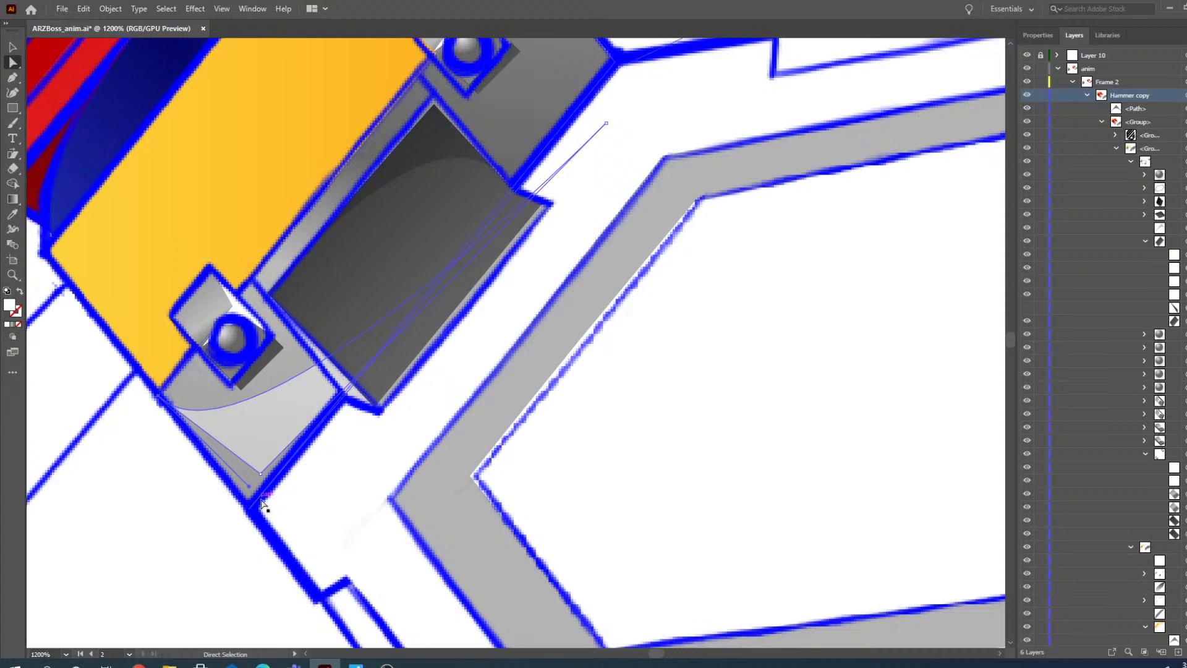
left_click_drag(261, 474, 247, 498)
left_click_drag(610, 125, 341, 397)
left_click_drag(242, 493, 253, 525)
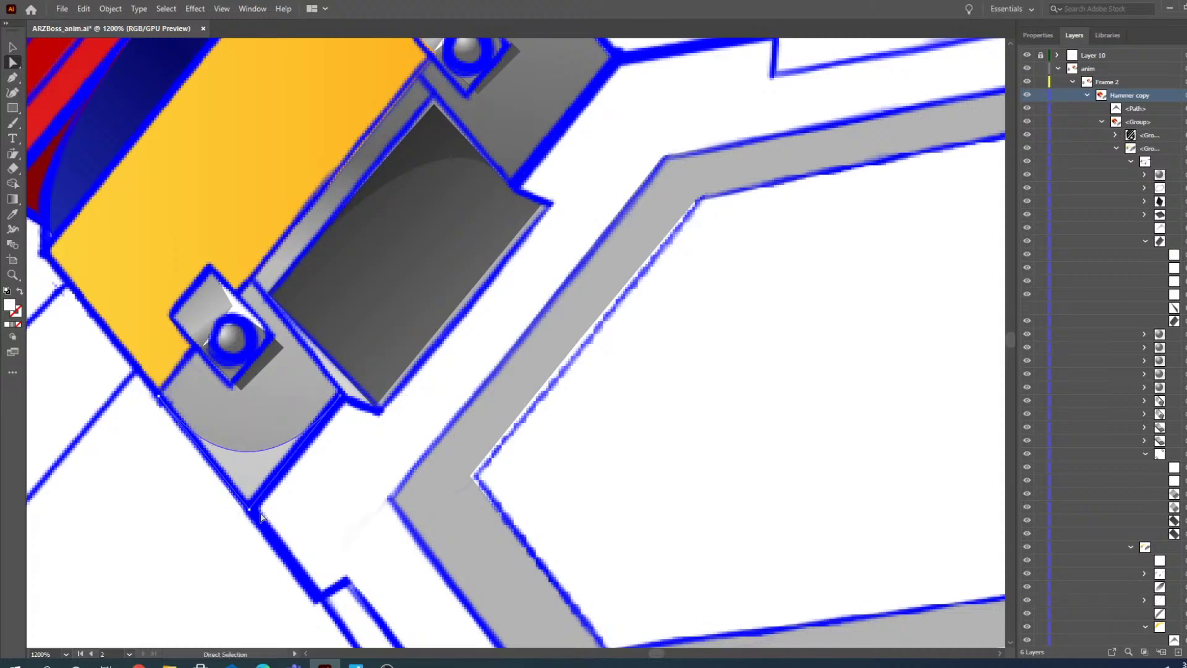
- Extend the white edge highlight along the sketched upper rim to the far corner of the hammer head
scroll(346, 412, "up", 5)
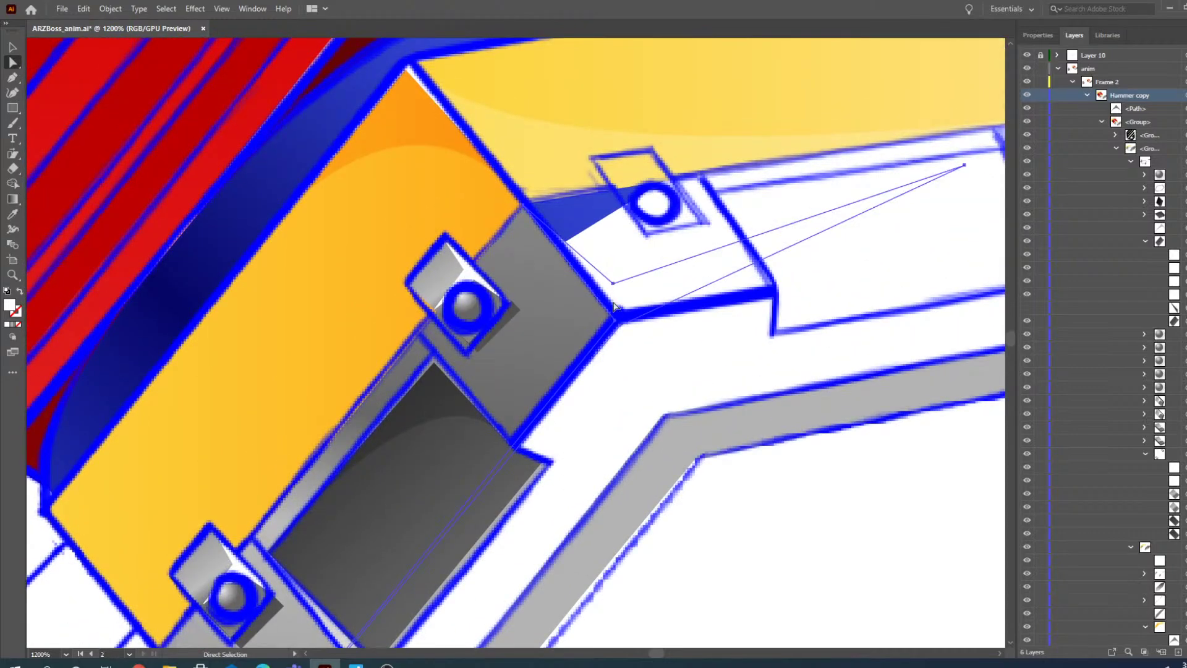
left_click_drag(656, 653, 658, 652)
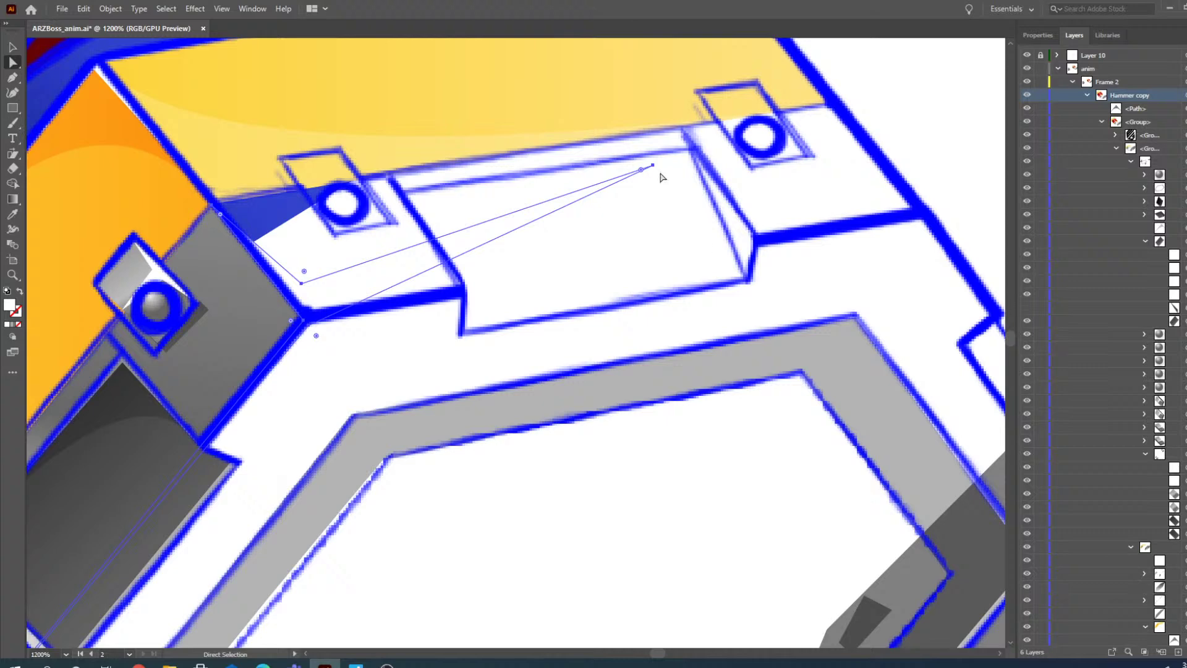
left_click_drag(653, 166, 950, 218)
key("ctrl+z")
mouse_move(303, 291)
left_mouse_down()
mouse_move(313, 286)
mouse_move(309, 313)
left_mouse_up()
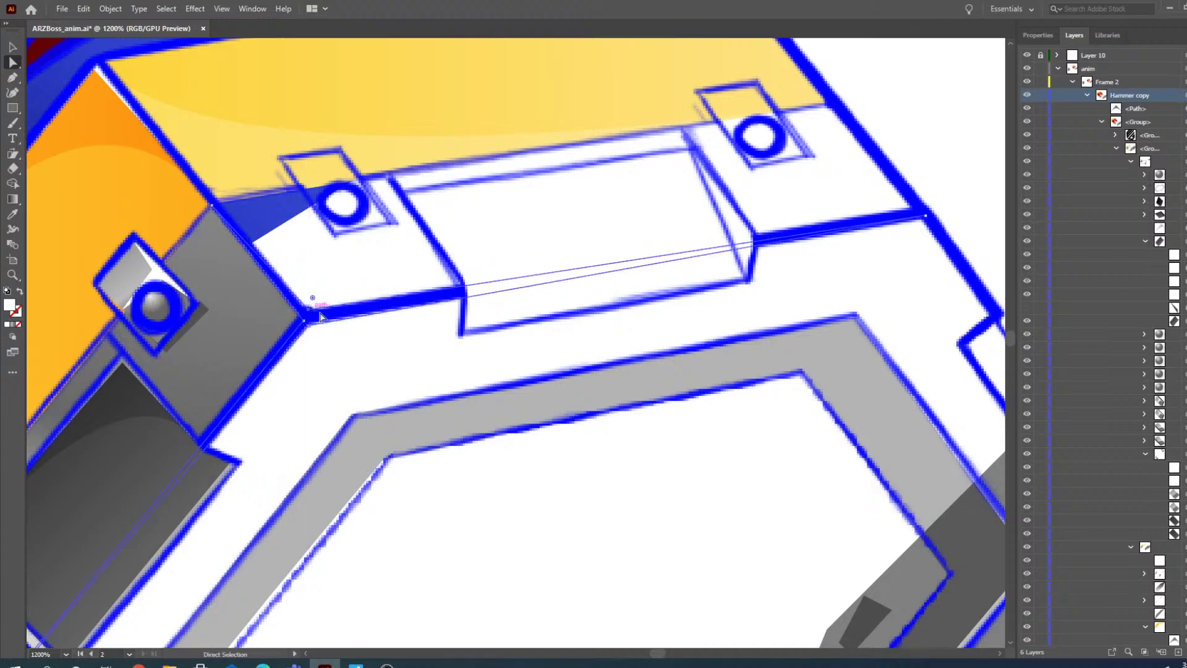
- Hide the two small dark patches on the side faces of the old grey hammer-face artwork
key("z")
left_click(416, 304, "alt")
left_click(416, 304, "alt")
left_click(530, 421, "alt")
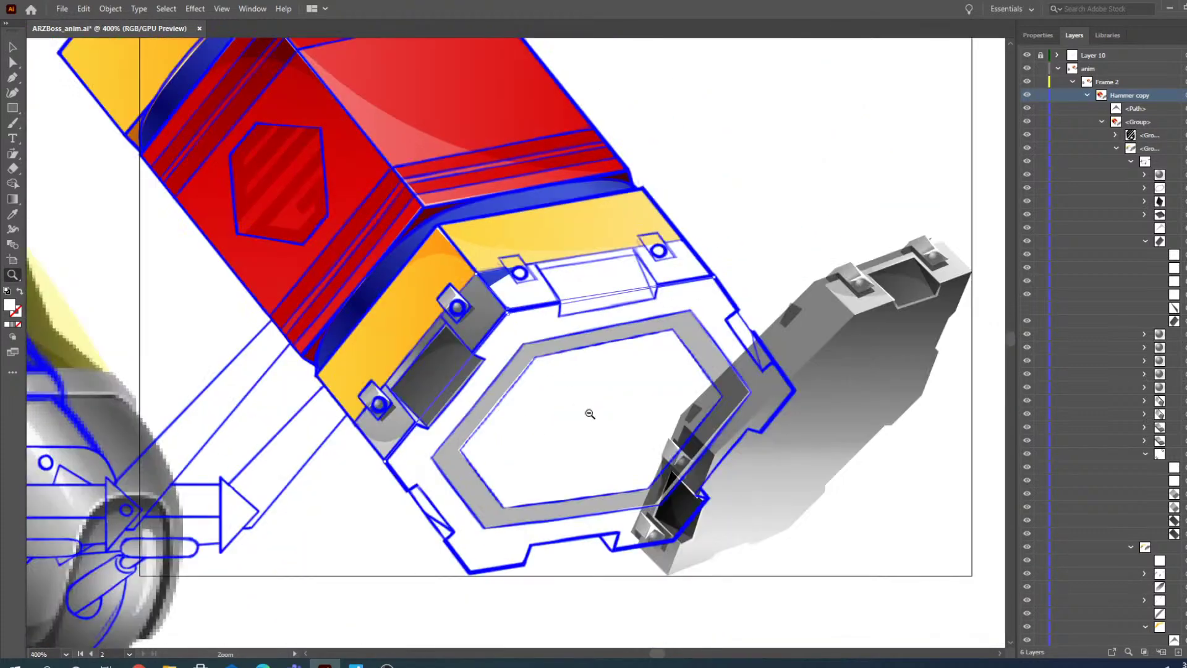
left_click(599, 348)
key("v")
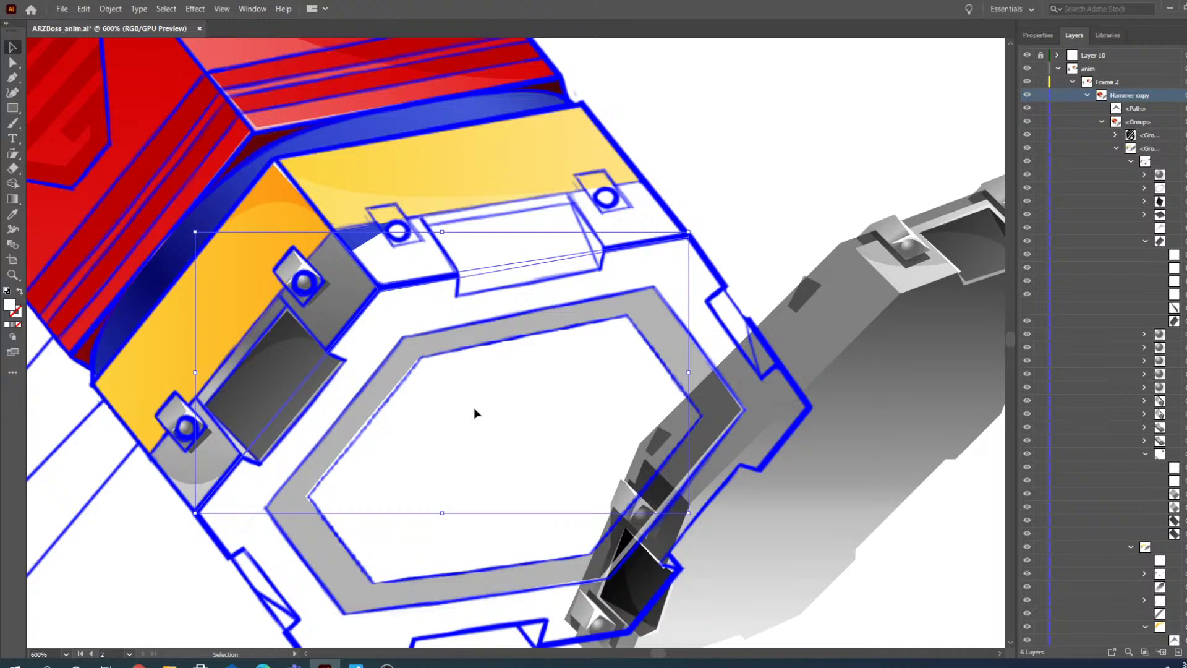
left_click(809, 289)
left_click(12, 62)
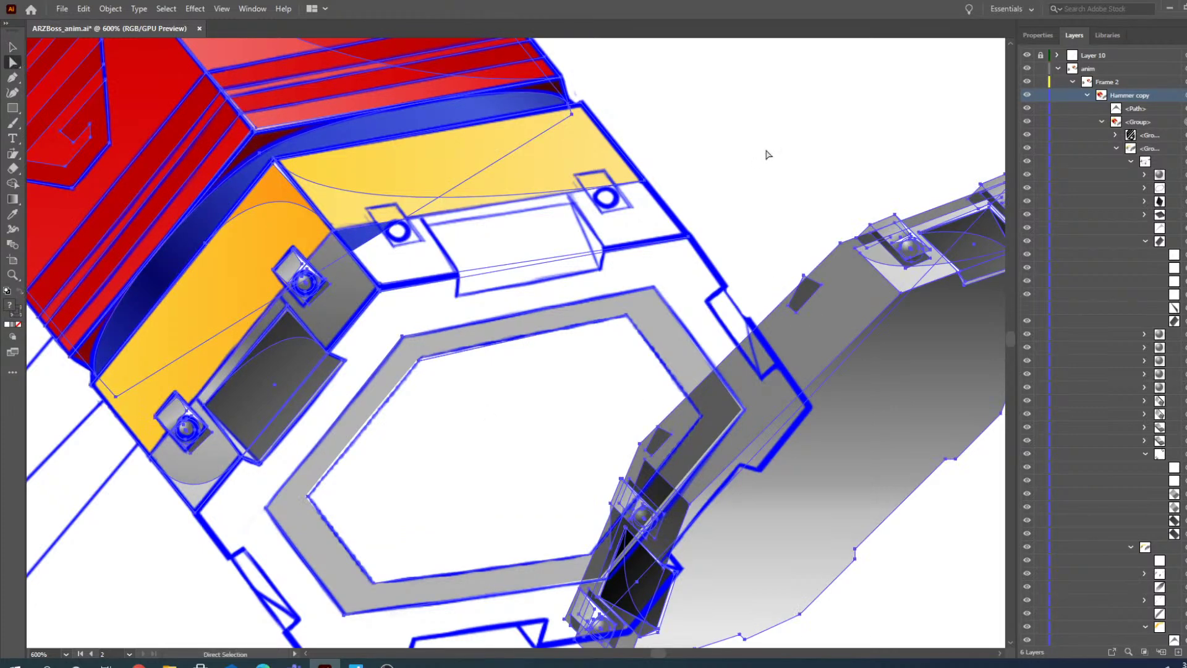
left_click(784, 314)
left_click(805, 293)
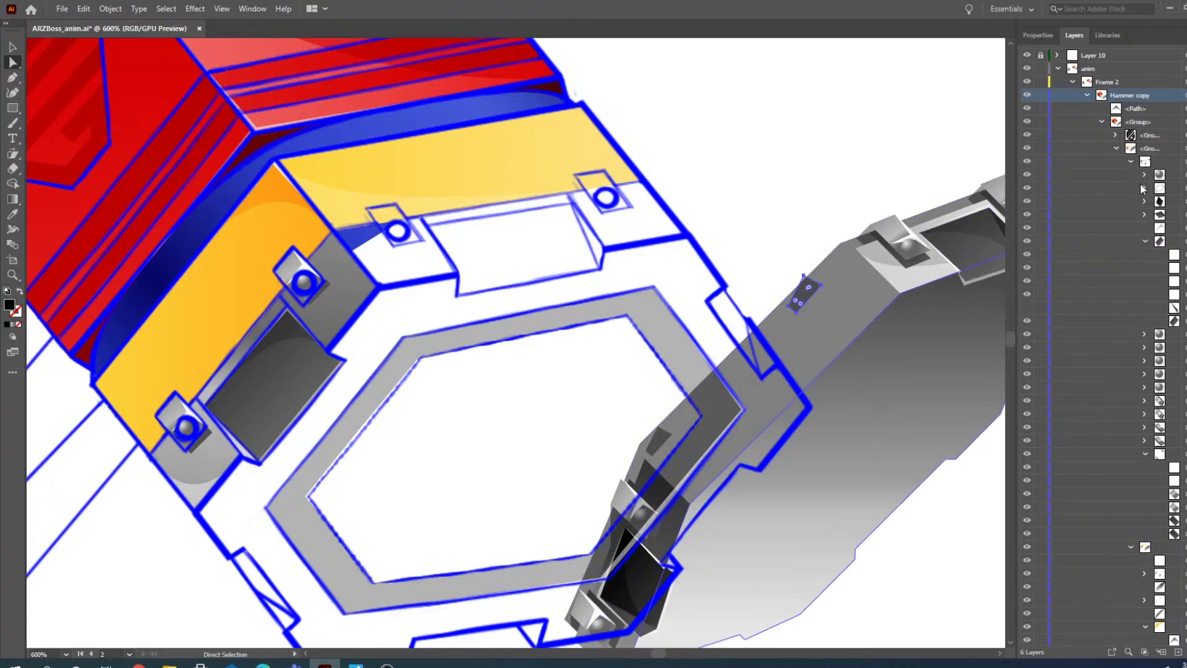
scroll(1131, 534, "down", 3)
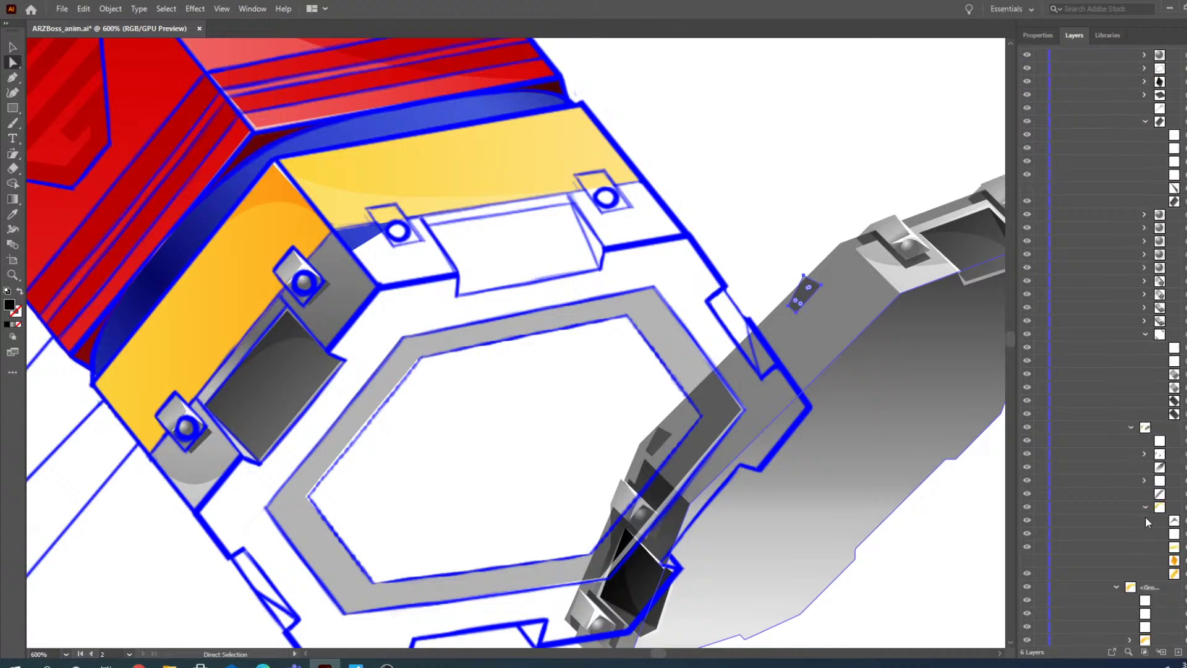
left_click(1145, 480)
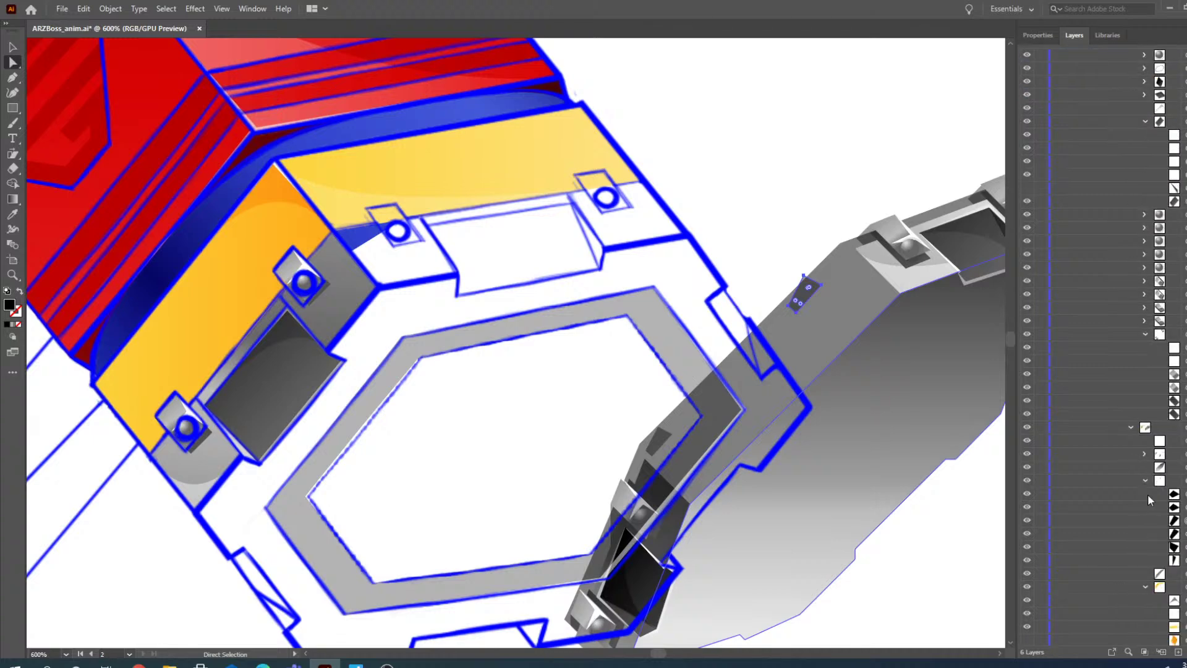
left_click(1027, 520)
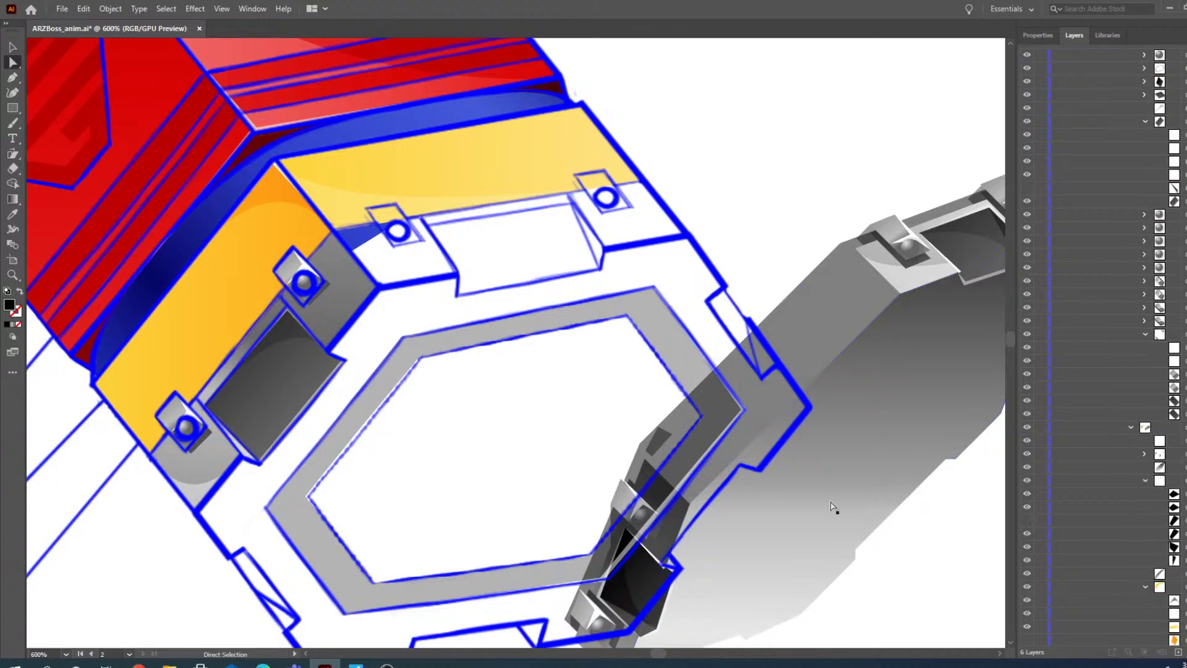
left_click(1027, 534)
- Hide the blue sketch layer, collapse the Frame 2 sublayers and show the Frame 1 artwork
scroll(1022, 50, "up", 5)
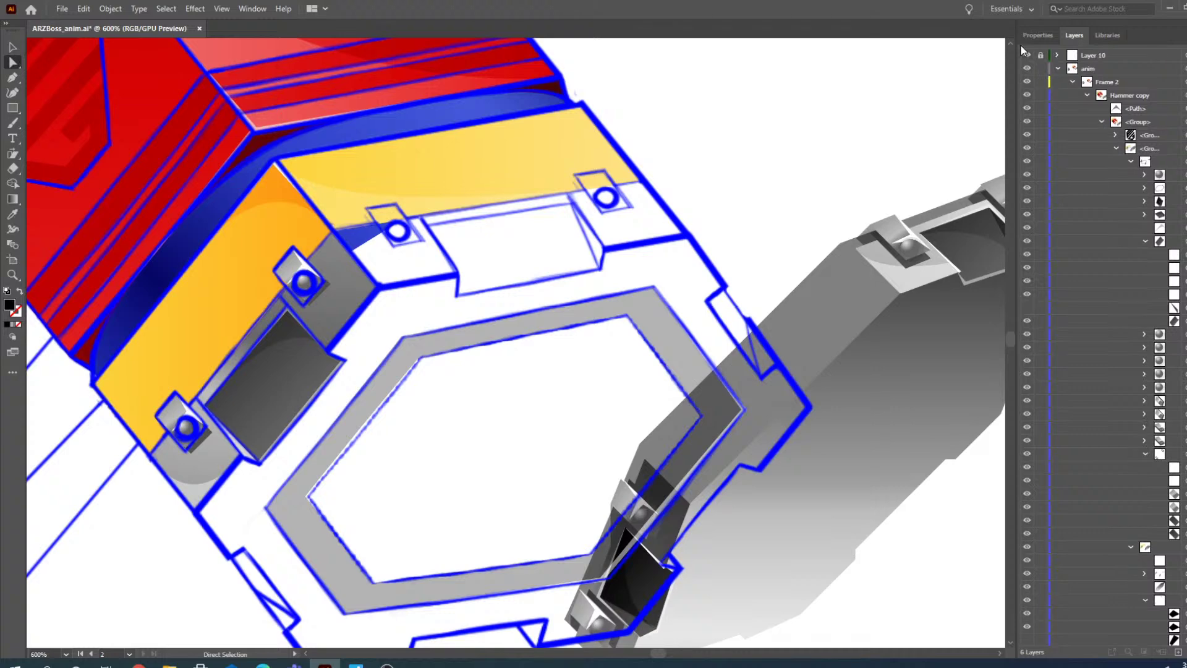
left_click(1026, 56)
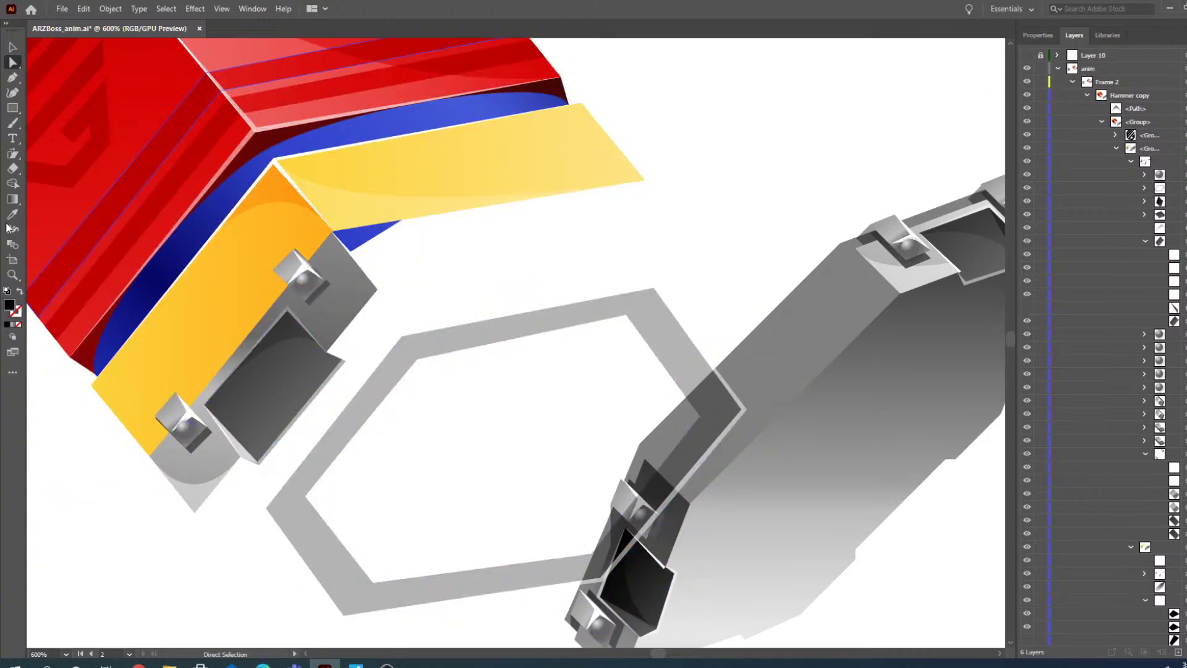
left_click(12, 274)
left_click(367, 355)
left_click(559, 303)
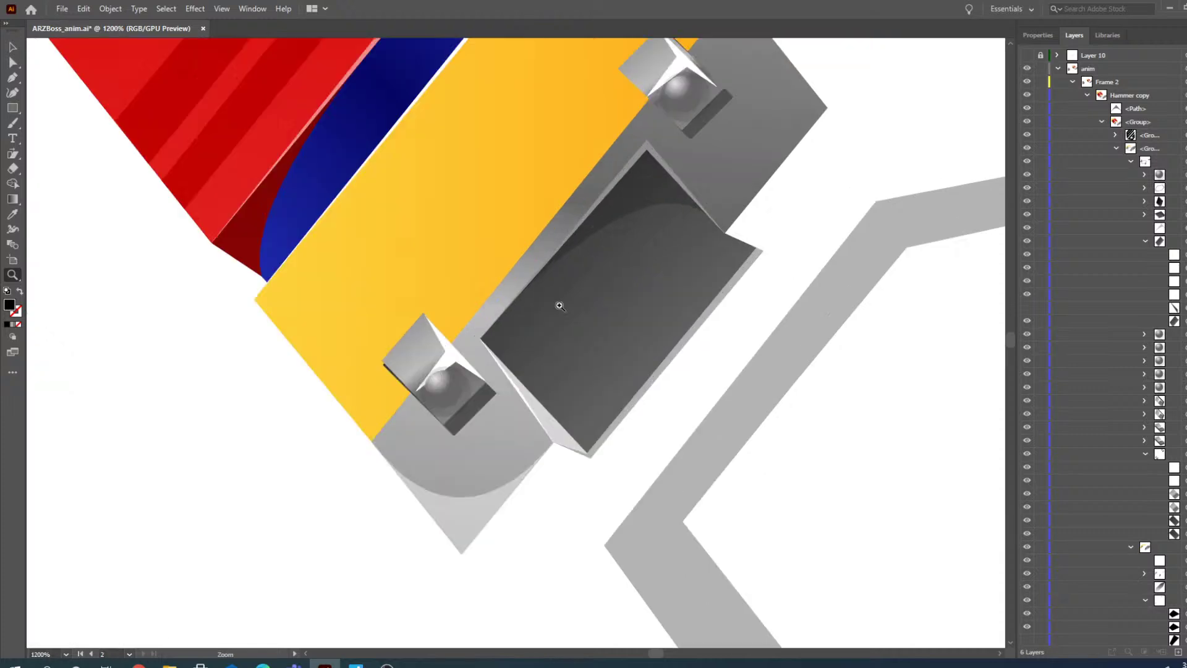
left_click(506, 371)
left_click(12, 47)
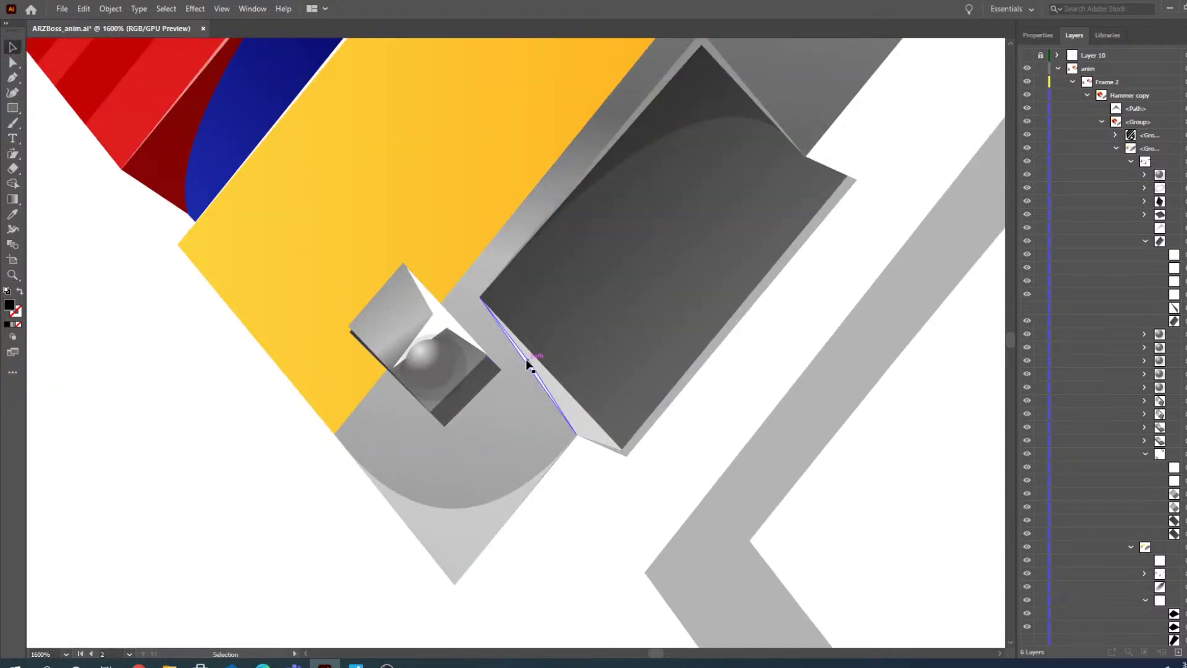
left_click(1074, 83)
left_click(1027, 95)
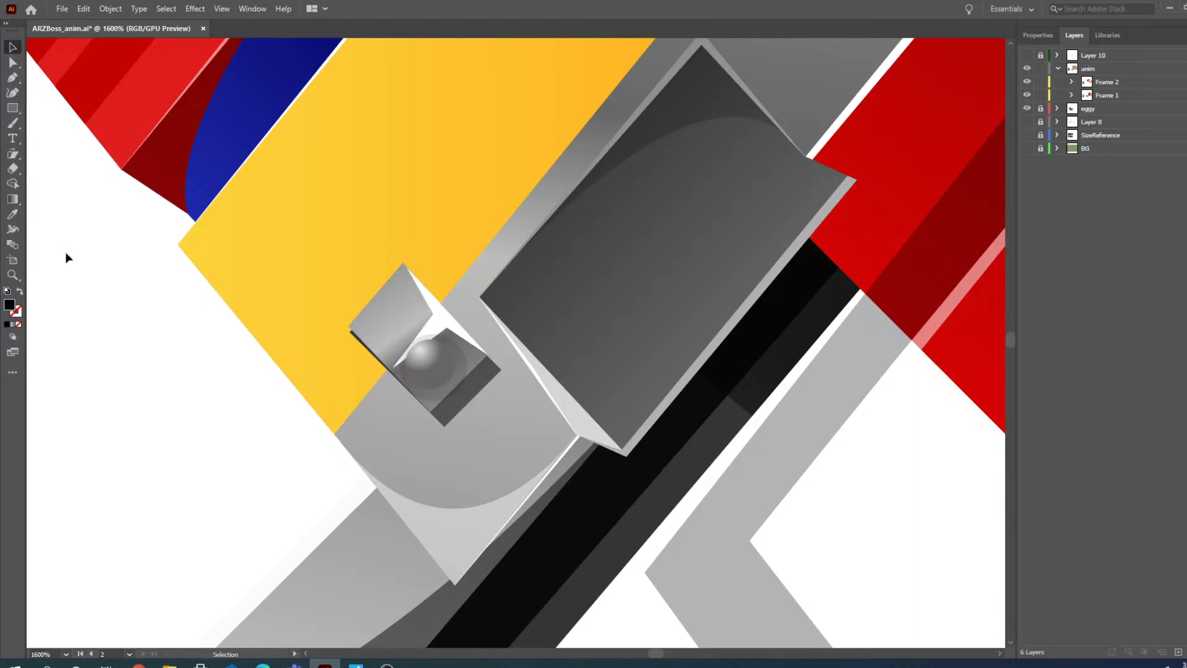
- Examine the reshaped grey side panel of the Frame 2 hammer against the Frame 1 artwork
left_click(13, 274)
left_click(418, 268, "alt")
left_click(418, 268, "alt")
left_click(501, 371, "alt")
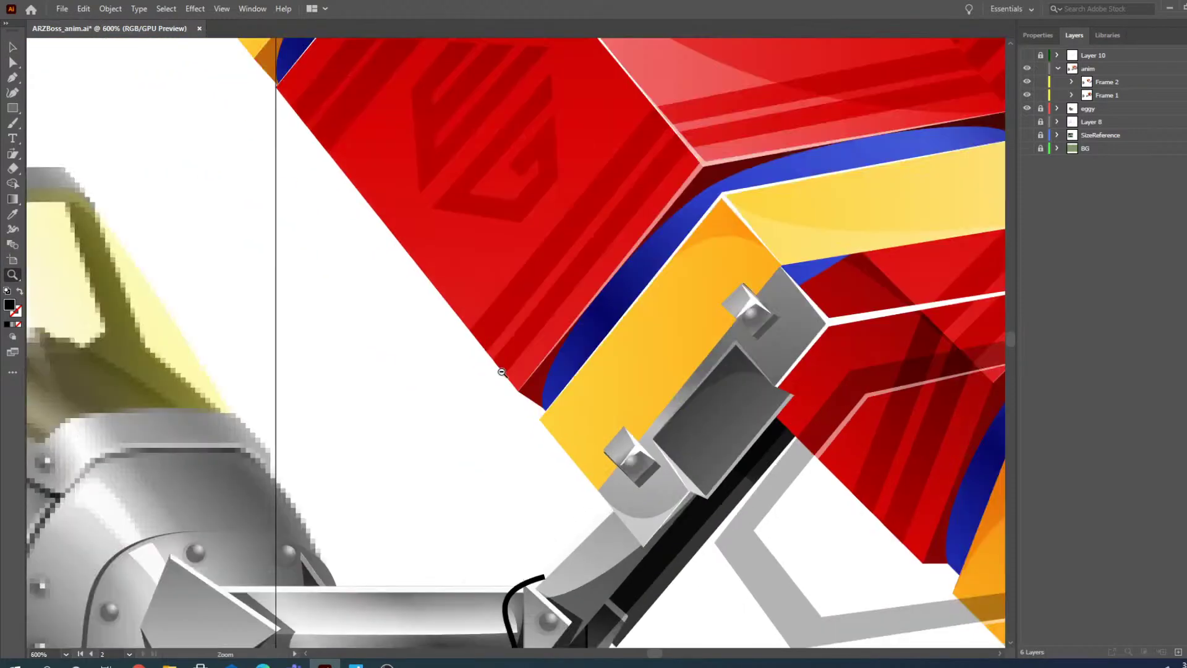
left_click(501, 372, "alt")
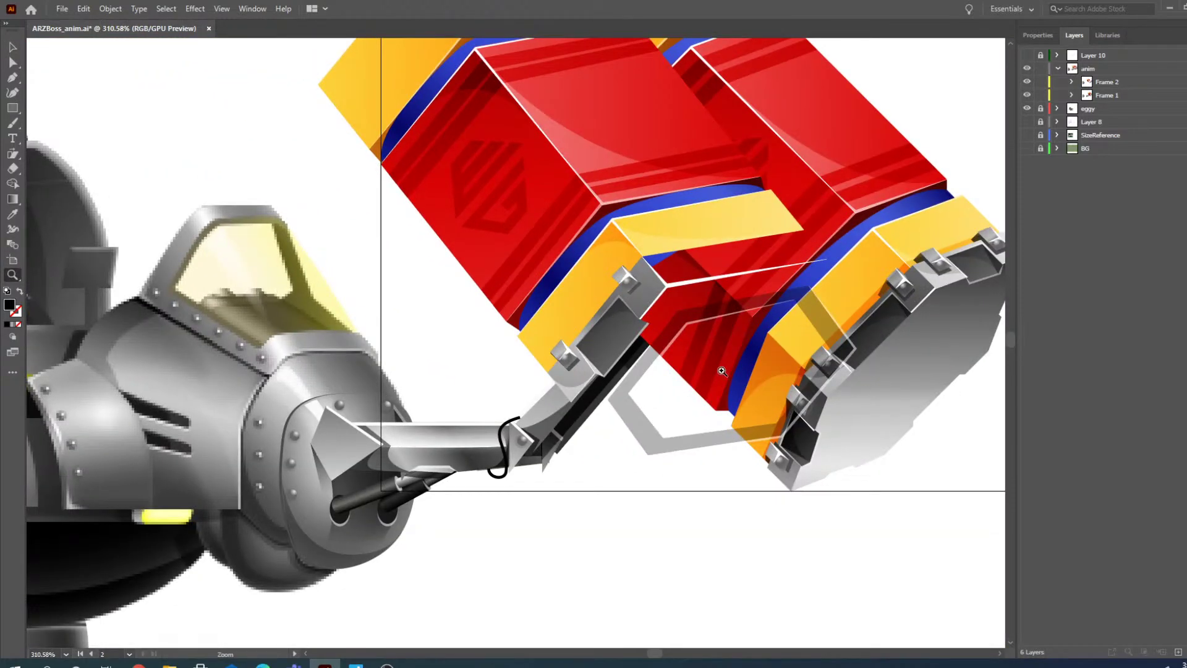
left_click(717, 368)
left_click(711, 365)
left_click(471, 340)
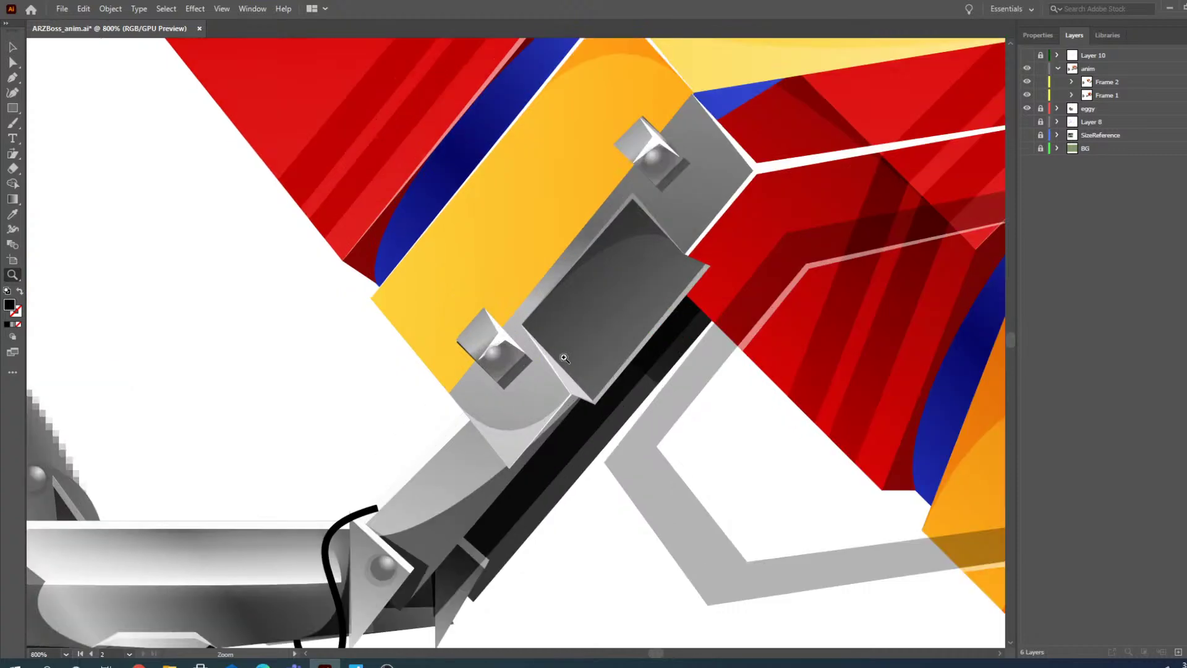
- Nudge the dark shadow shapes under the lower and upper bolts on the Frame 2 hammer's grey side panel
left_click(525, 377)
left_click(13, 62)
left_click_drag(443, 363, 449, 360)
scroll(573, 257, "up", 5)
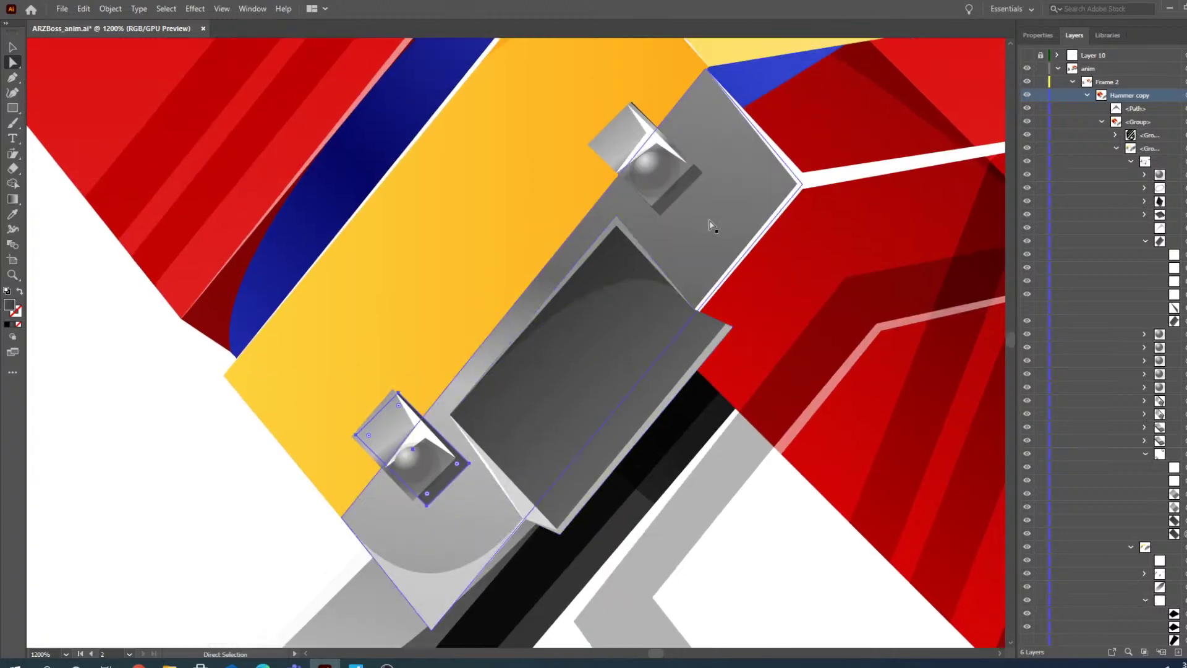
scroll(686, 291, "up", 1)
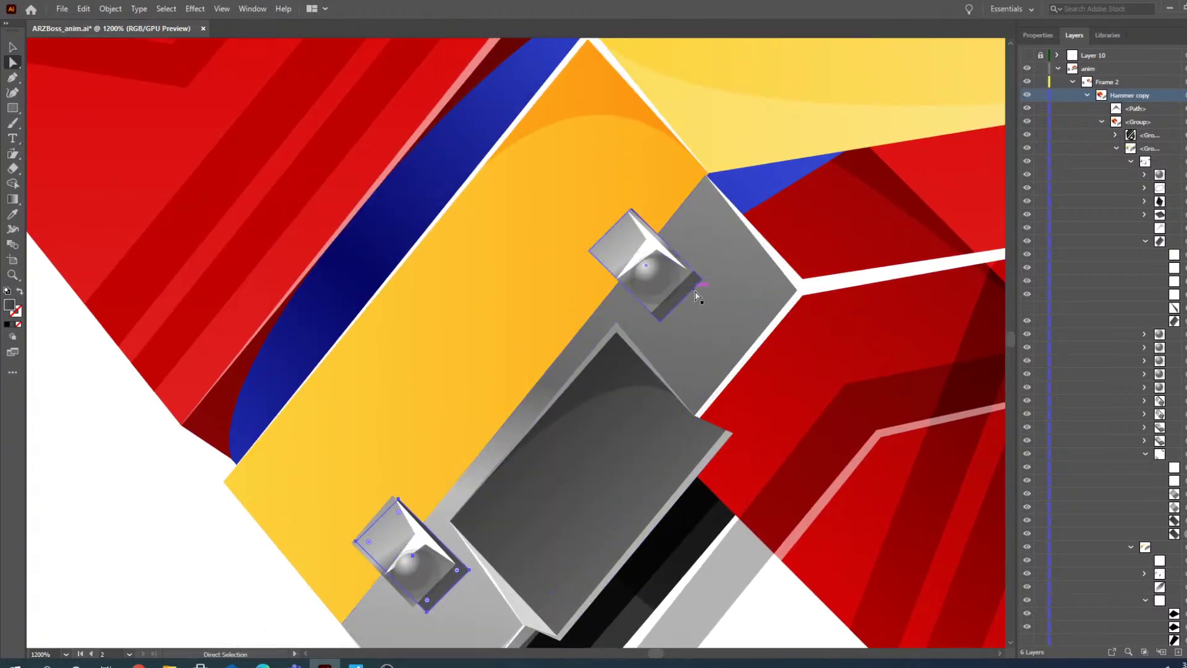
left_click(684, 298)
left_click_drag(679, 303, 689, 304)
- Collapse the Hammer copy sublayers, hide the Frame 1 artwork and clear the selection
left_click(12, 274)
left_click(431, 279, "alt")
left_click(431, 278, "alt")
left_click(477, 312, "alt")
left_click(476, 313, "alt")
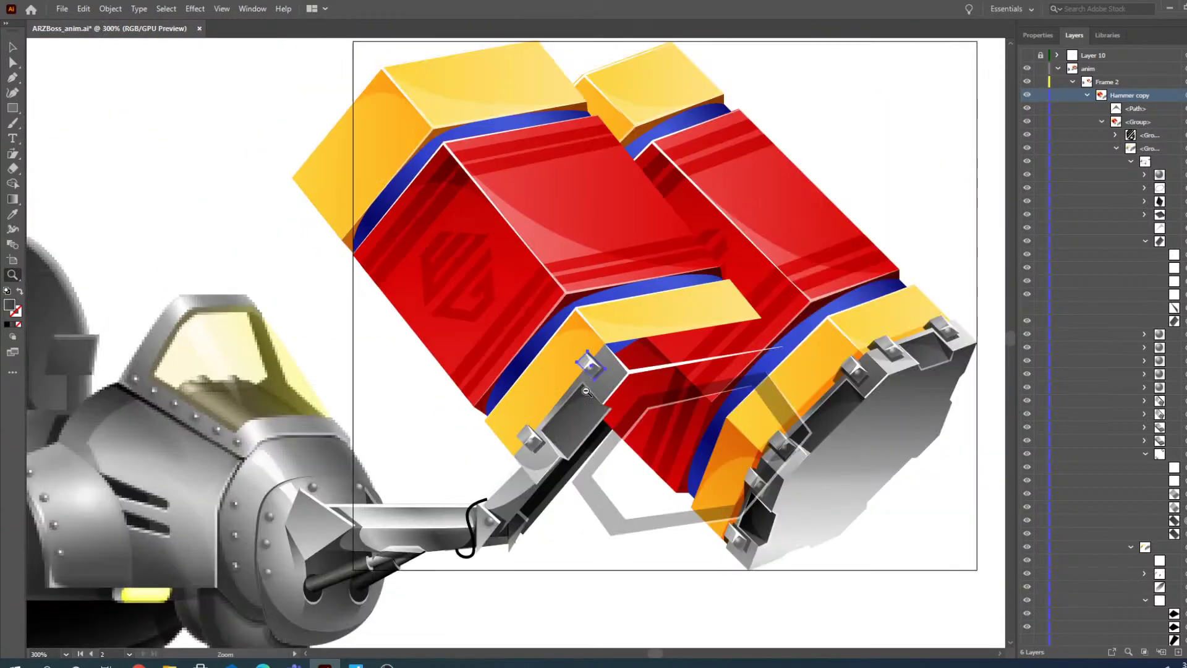
left_click(1086, 95)
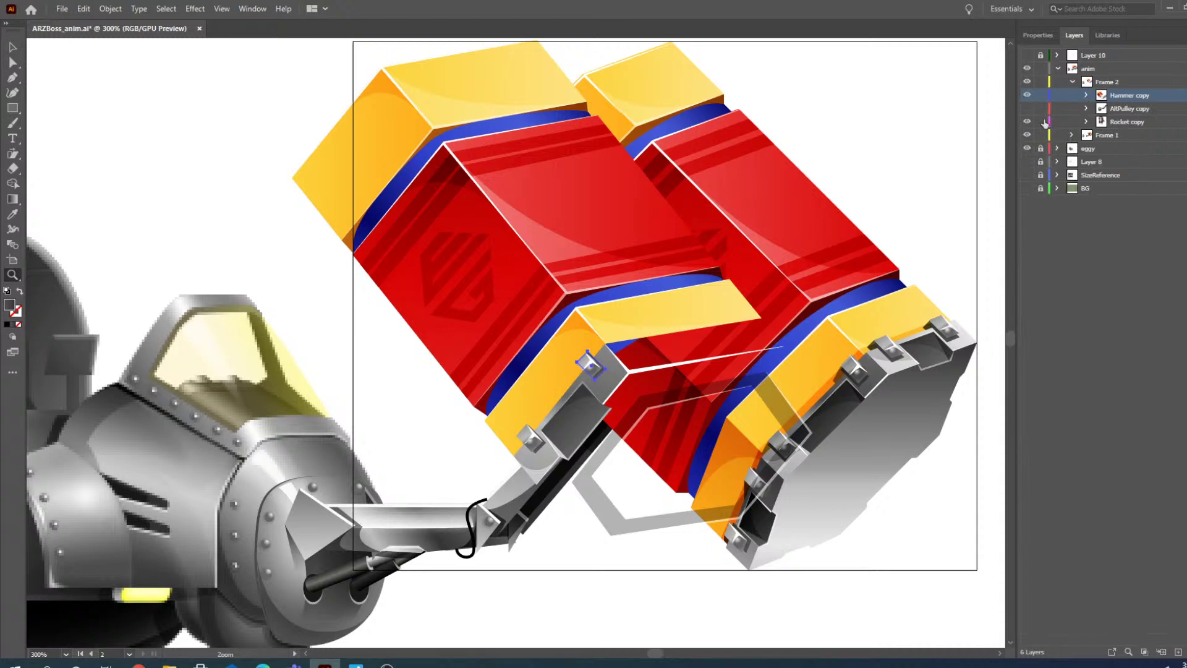
left_click(1027, 135)
key("v")
scroll(751, 291, "down", 1)
left_click(858, 326)
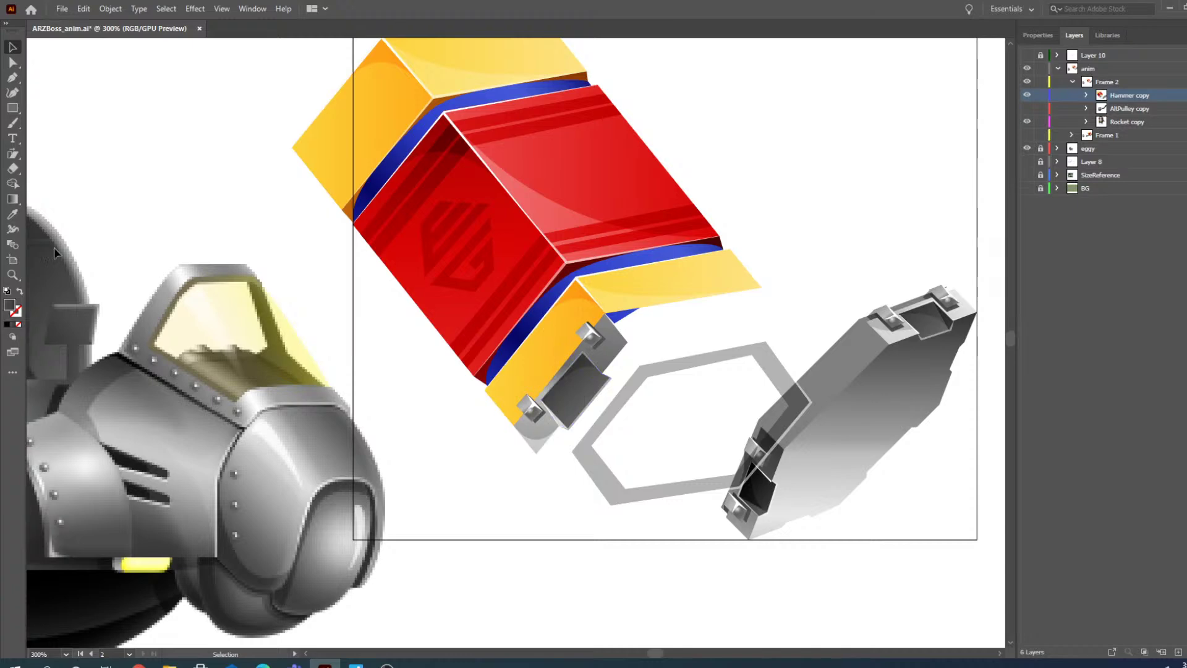
- Shift the lower bolt's dark shadow on the grey side panel so it falls below and left of the bolt
left_click(13, 274)
left_click(611, 410)
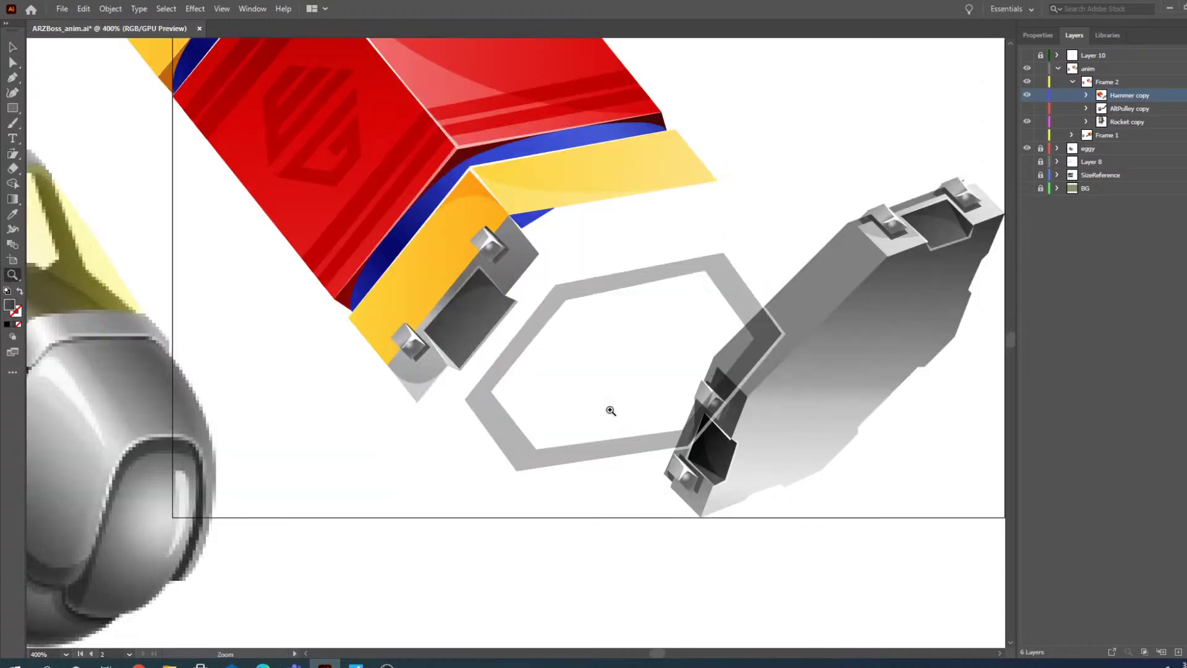
left_click(534, 302)
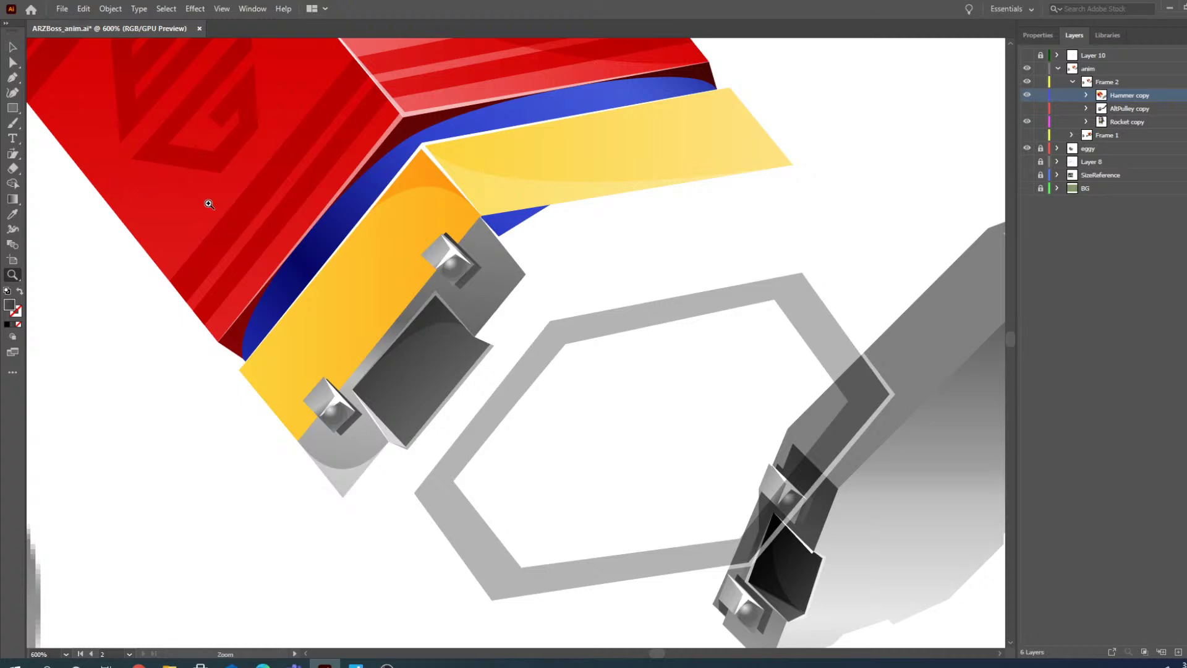
left_click(21, 63)
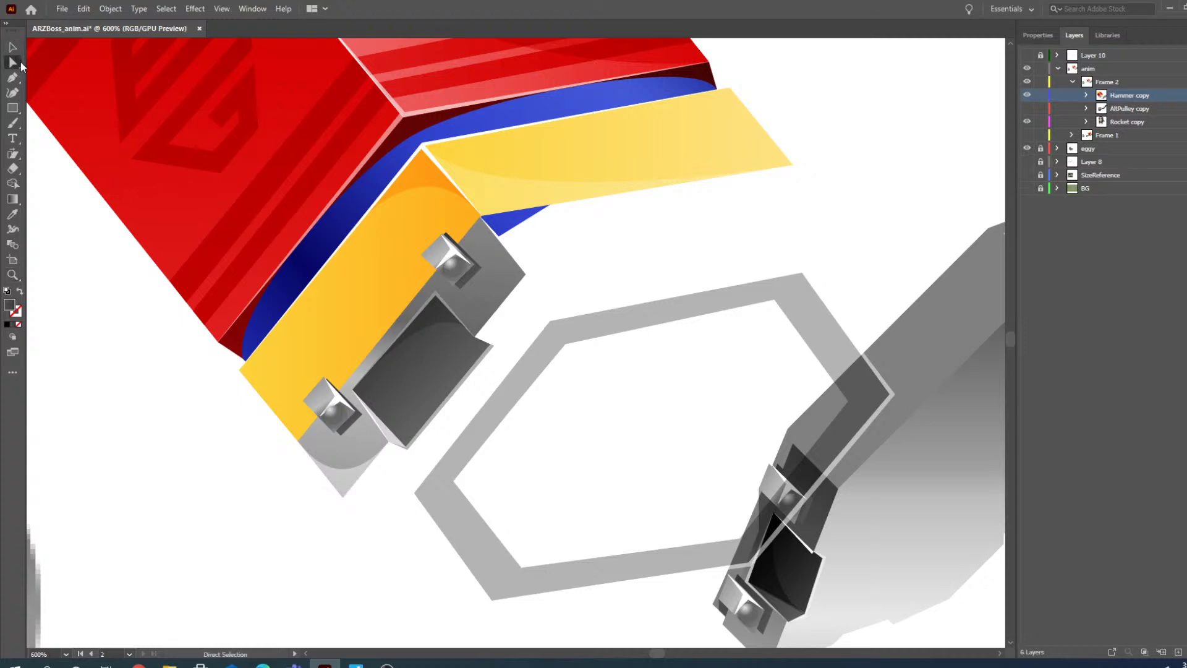
left_click(453, 258)
left_click(441, 325)
scroll(436, 370, "down", 2)
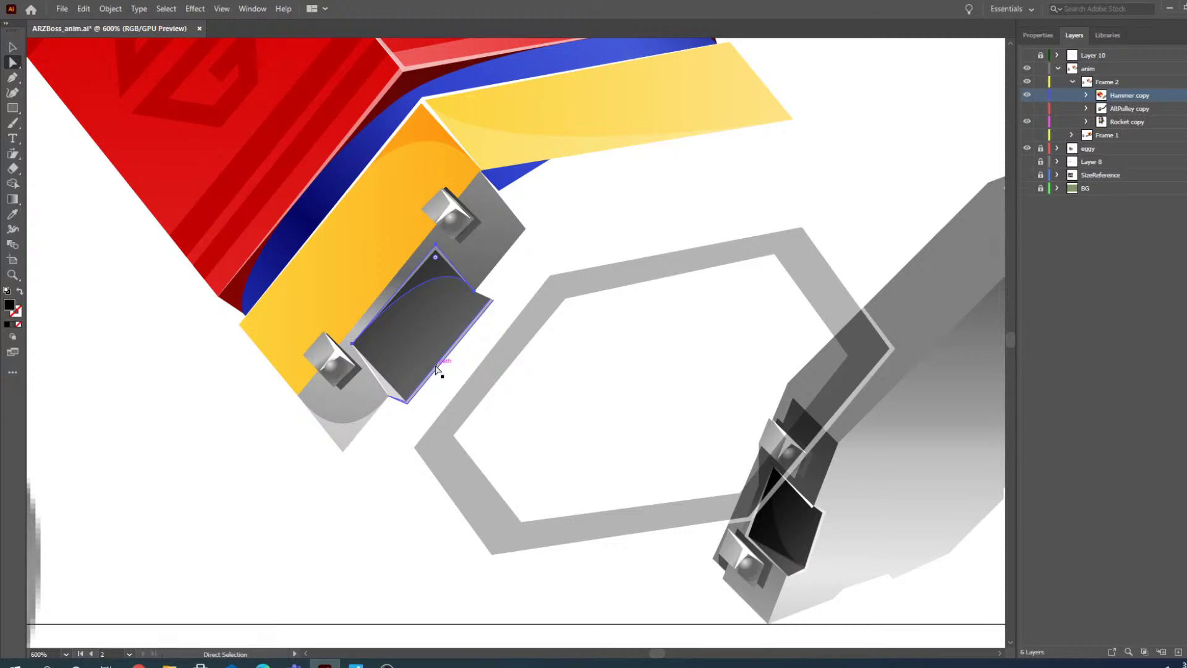
left_click(454, 211)
left_click(435, 276)
left_click(360, 374)
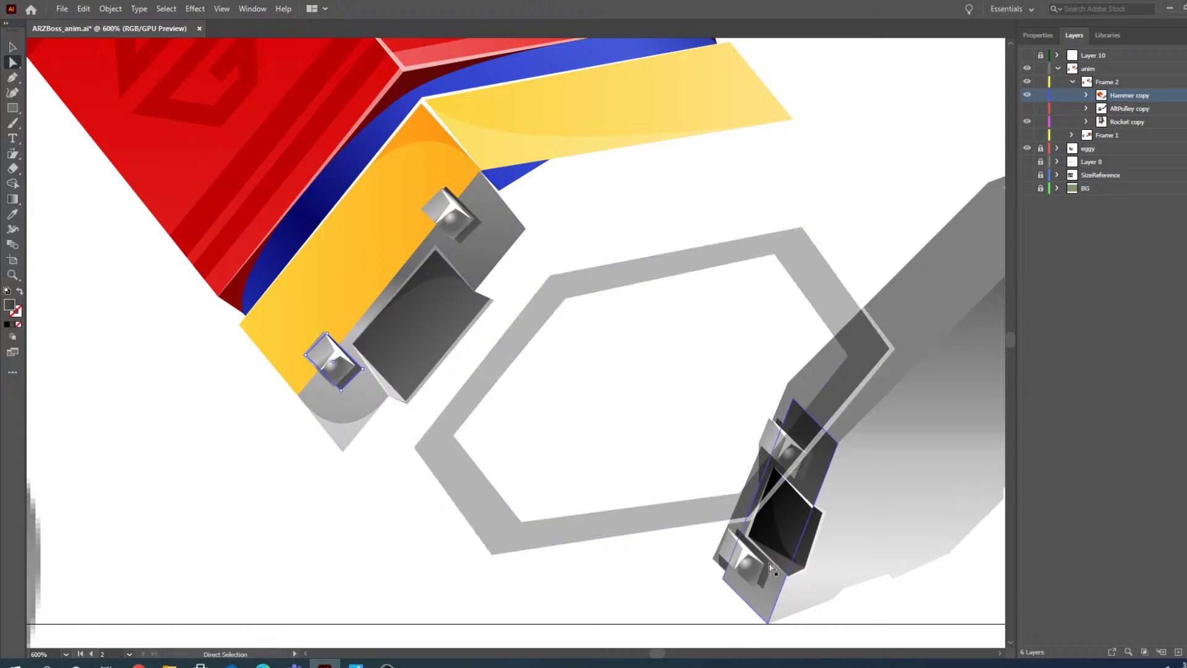
left_click_drag(352, 375, 344, 384)
- Offset the upper bolt's dark shadow to match the lower bolt's shadow, and clear the selection
left_click(12, 275)
left_click(360, 358, "alt")
left_click(522, 325)
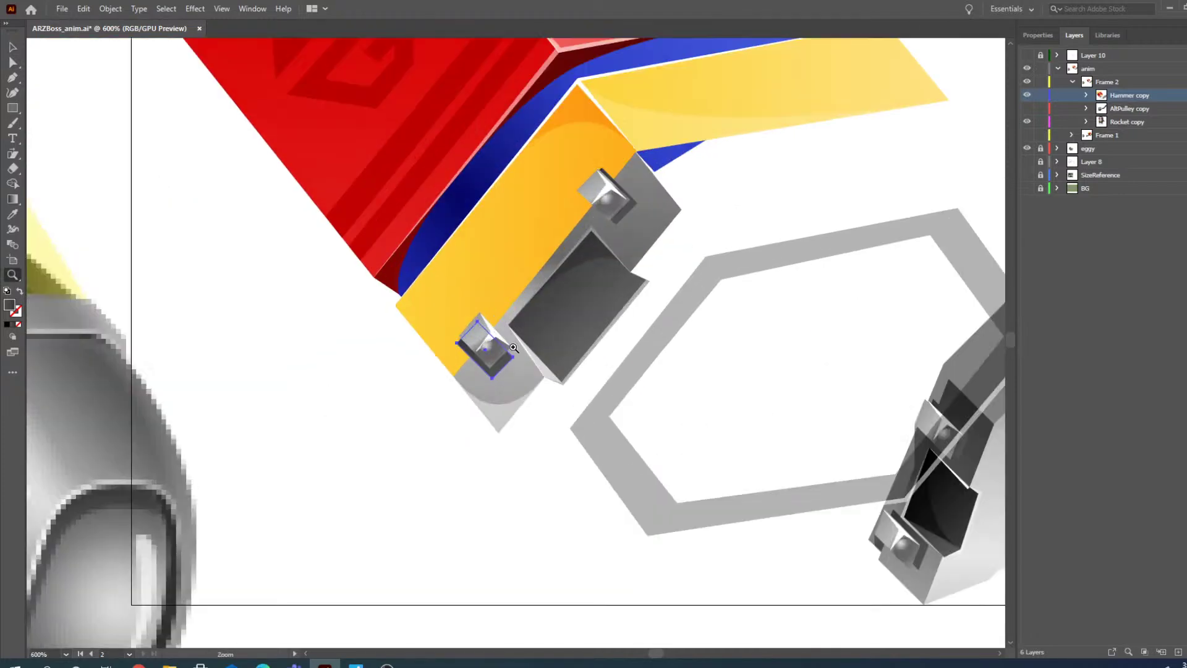
left_click(518, 330)
left_click(522, 265, "alt")
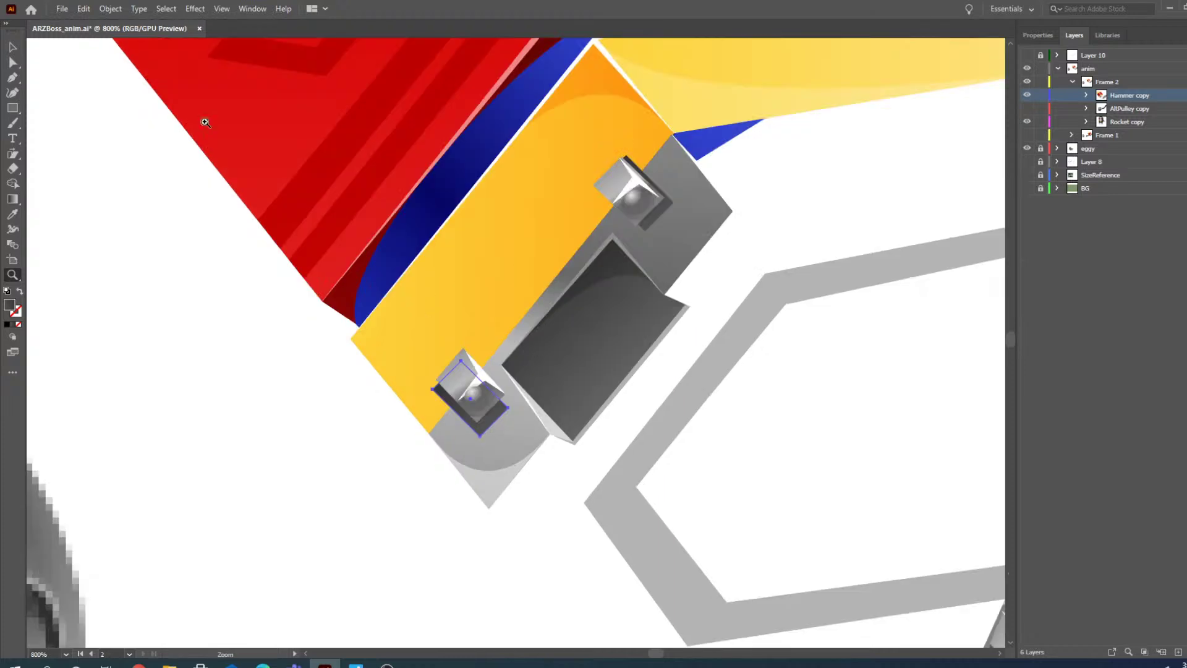
left_click(15, 63)
left_click(656, 216)
left_click_drag(659, 221, 656, 220)
left_click(332, 487)
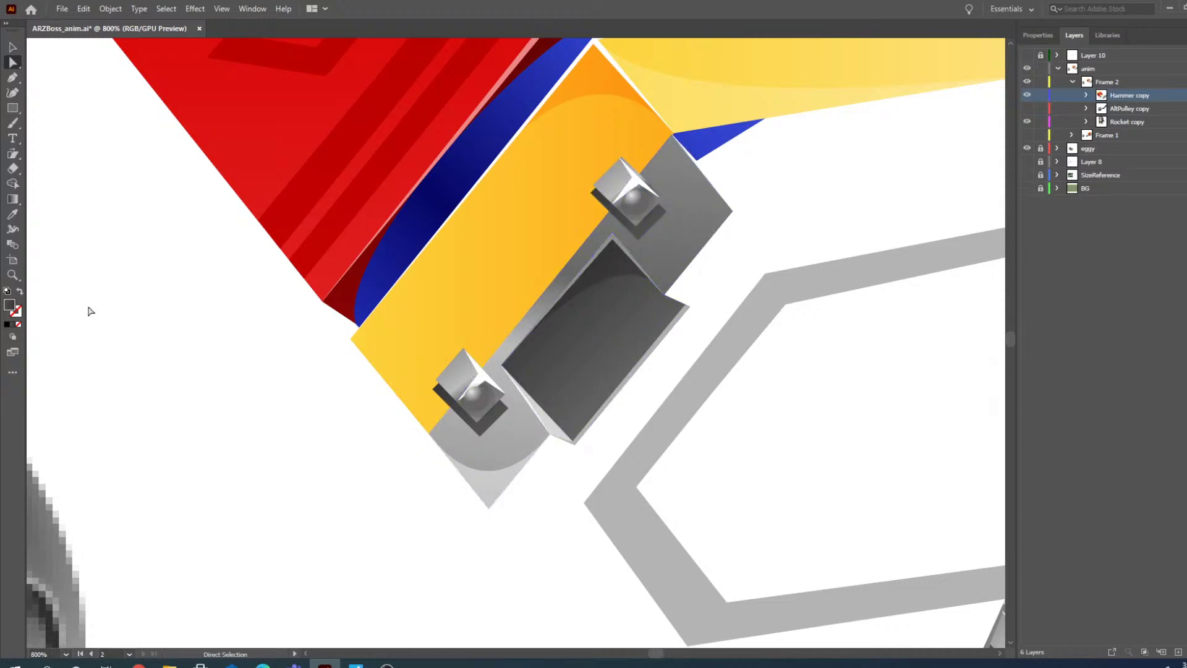
- Examine the finished side panel and the curved dark shade inside its recess against the old grey hammer-face artwork
left_click(12, 275)
left_click(435, 334, "alt")
left_click(537, 344, "alt")
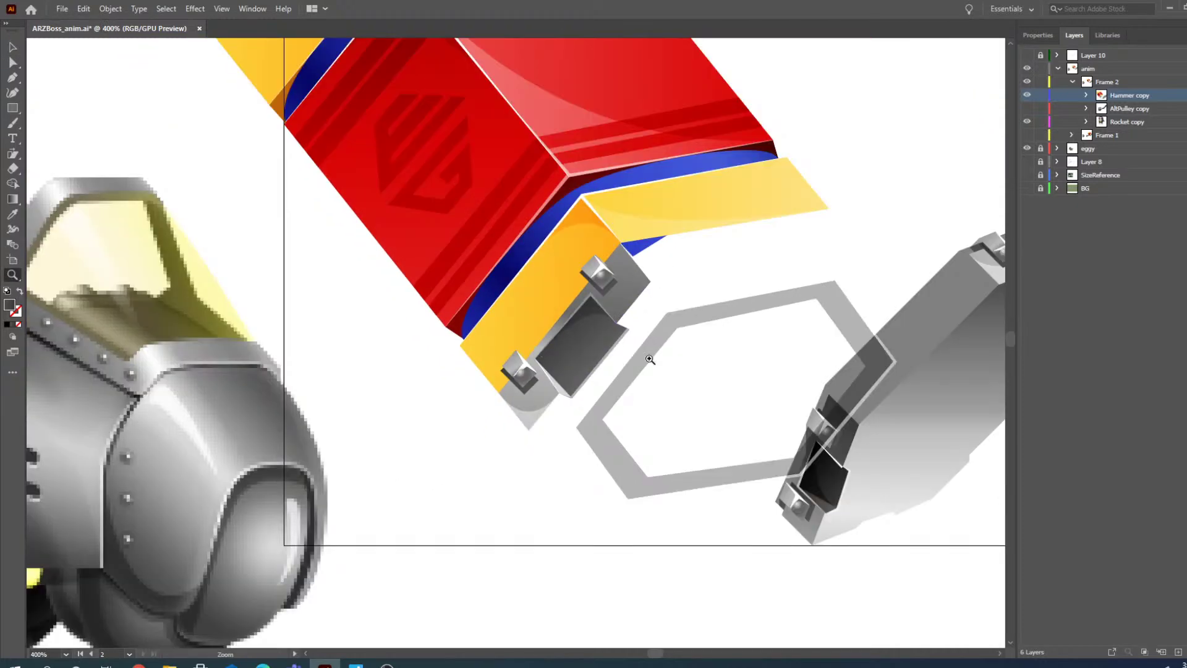
left_click(649, 359)
left_click(565, 346)
left_click(11, 49)
left_click(13, 62)
left_click(539, 281)
left_click(594, 282)
key("z")
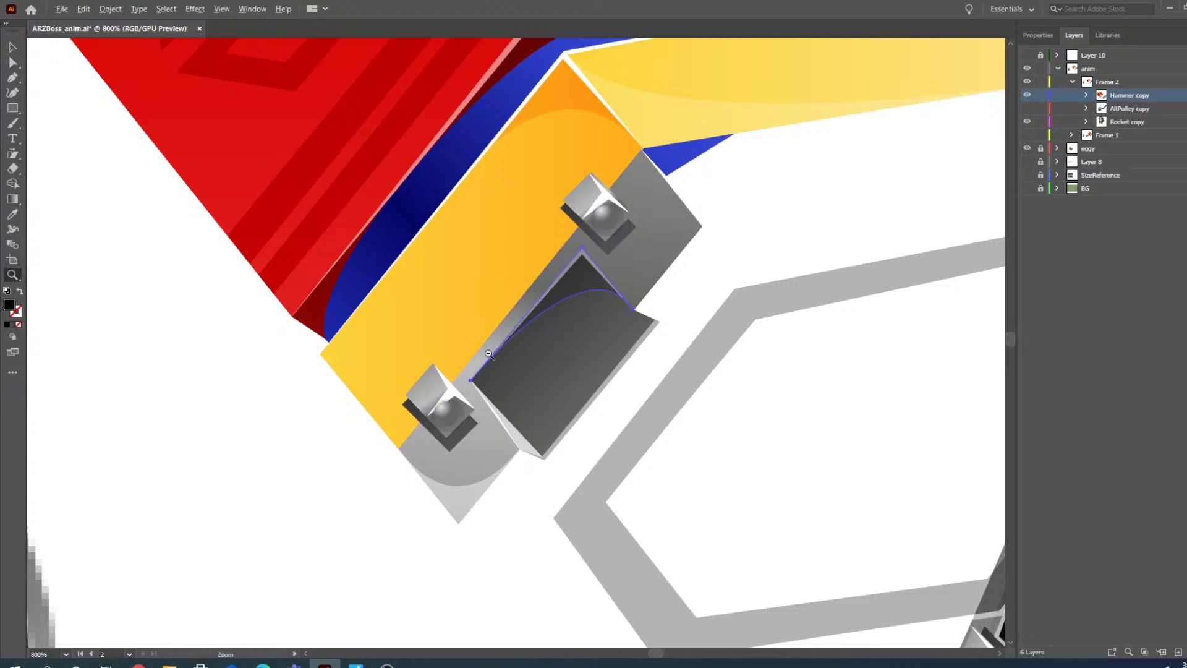
left_click(521, 353, "alt")
left_click(658, 390, "alt")
left_click(544, 347)
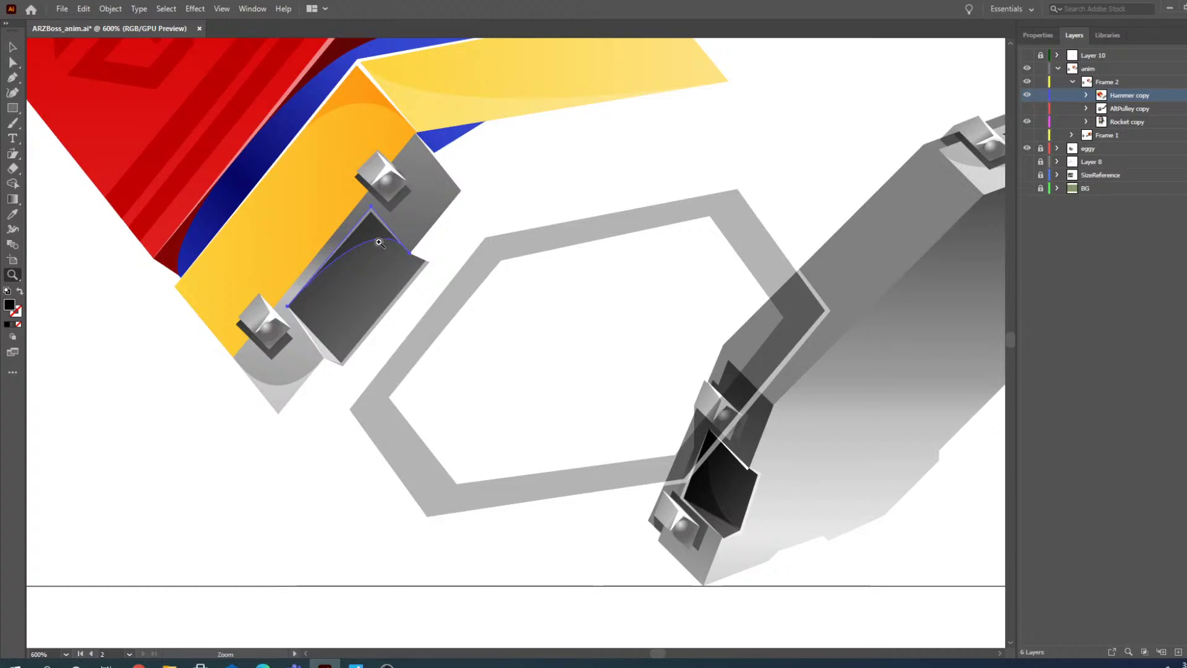
left_click(18, 64)
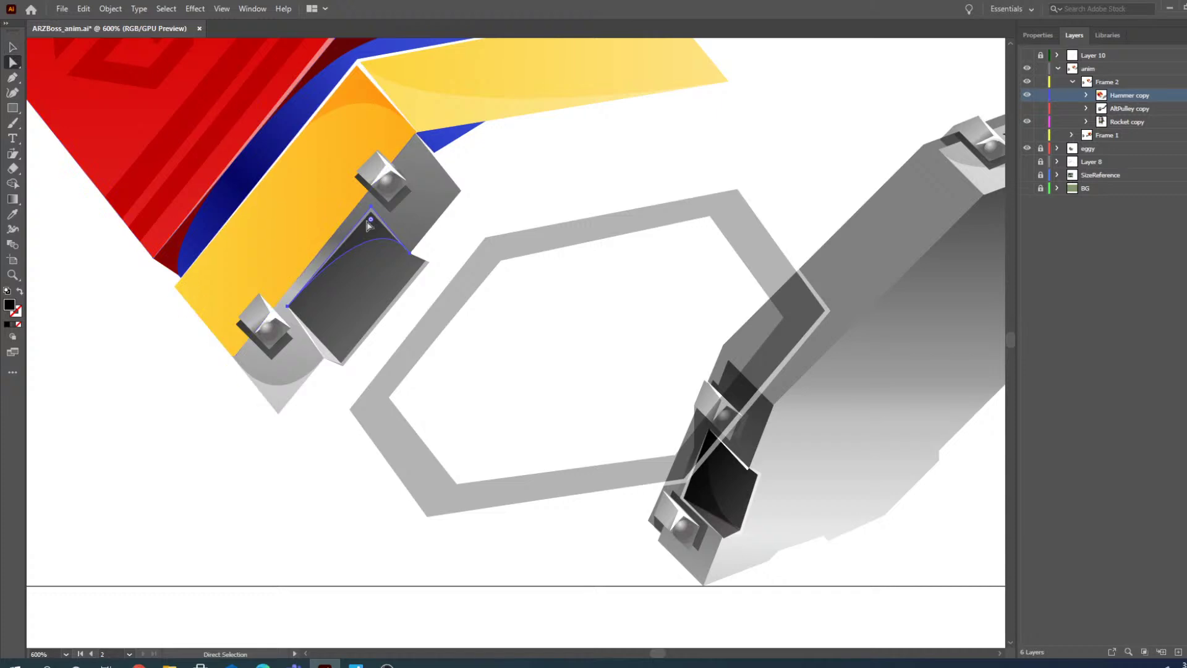
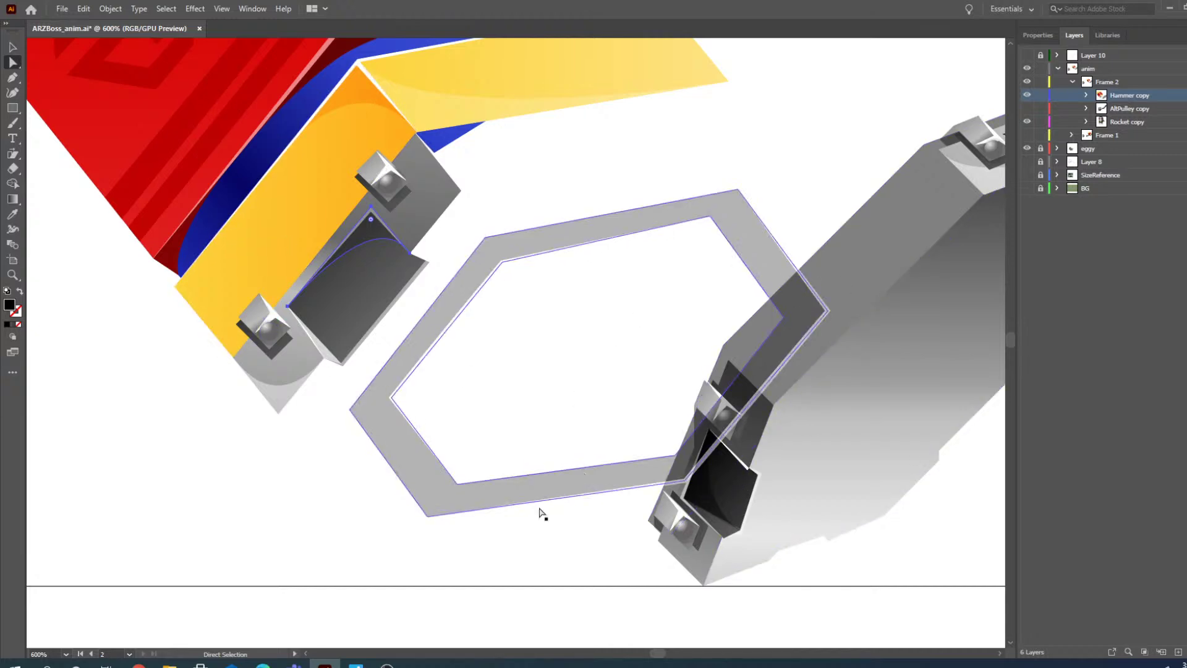
- Show the blue sketch layer over the unfinished panel below the yellow top band
left_click(13, 274)
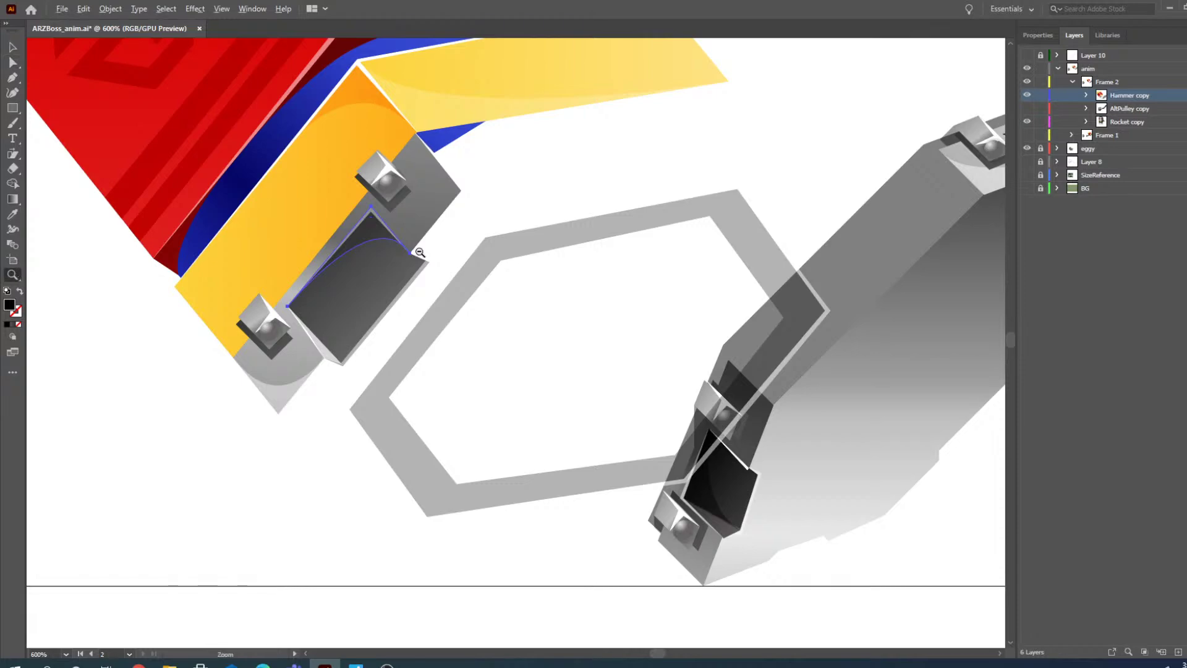
left_click(409, 251, "alt")
left_click(616, 267, "alt")
left_click(519, 340)
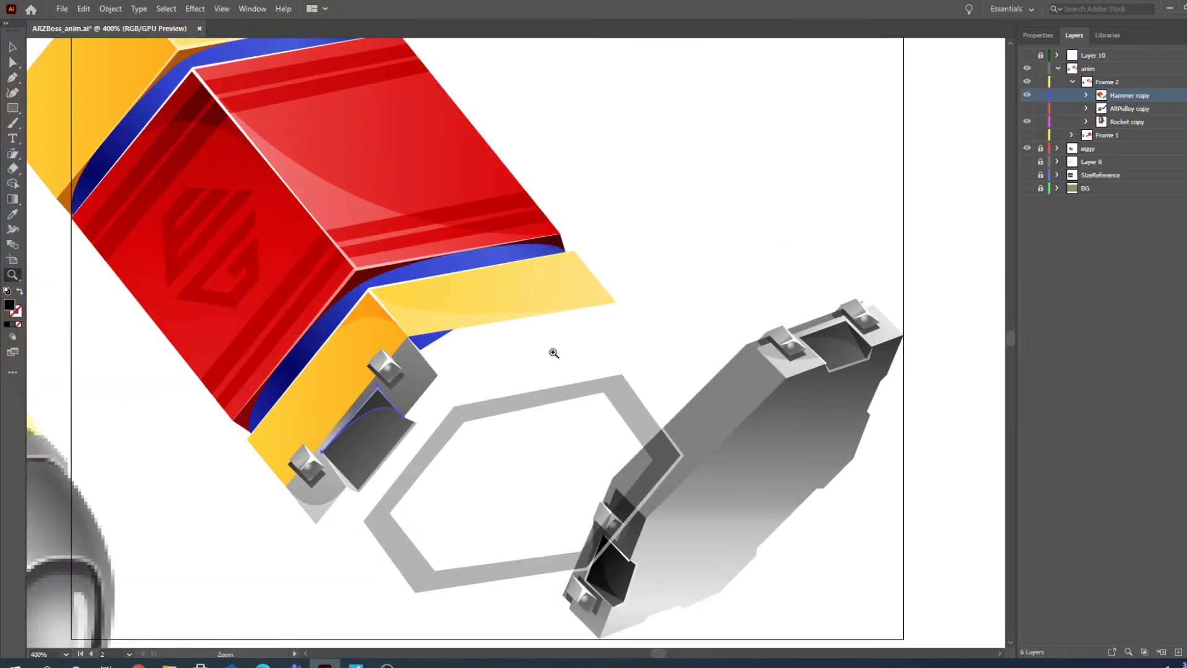
left_click(576, 348)
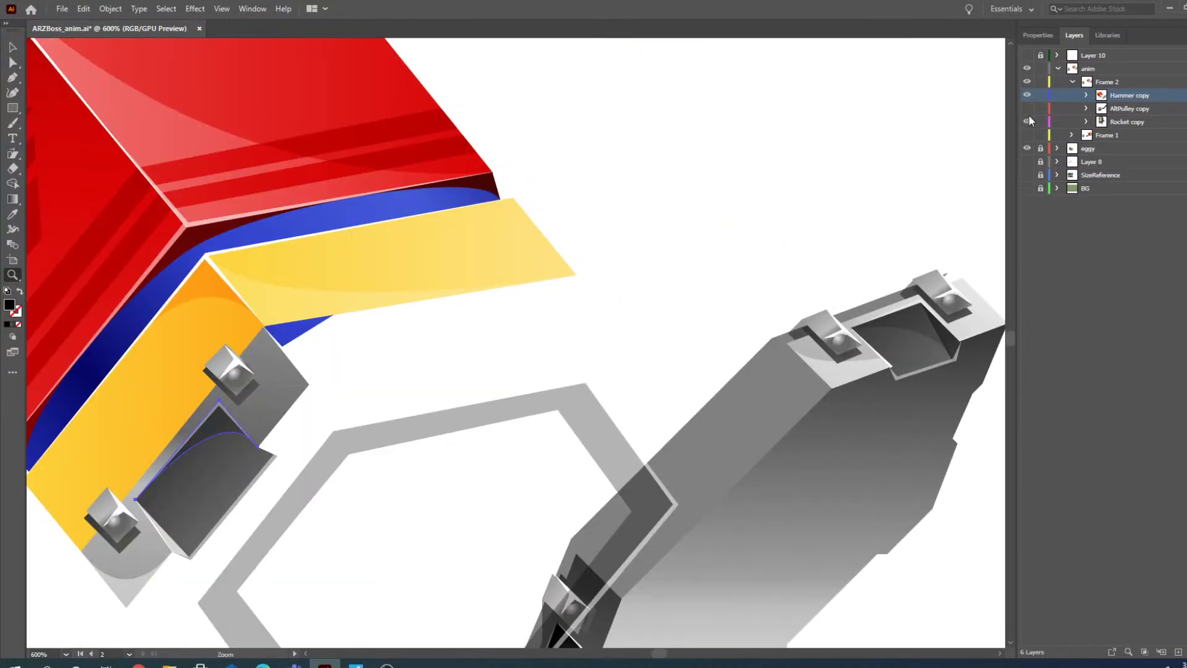
left_click(1027, 56)
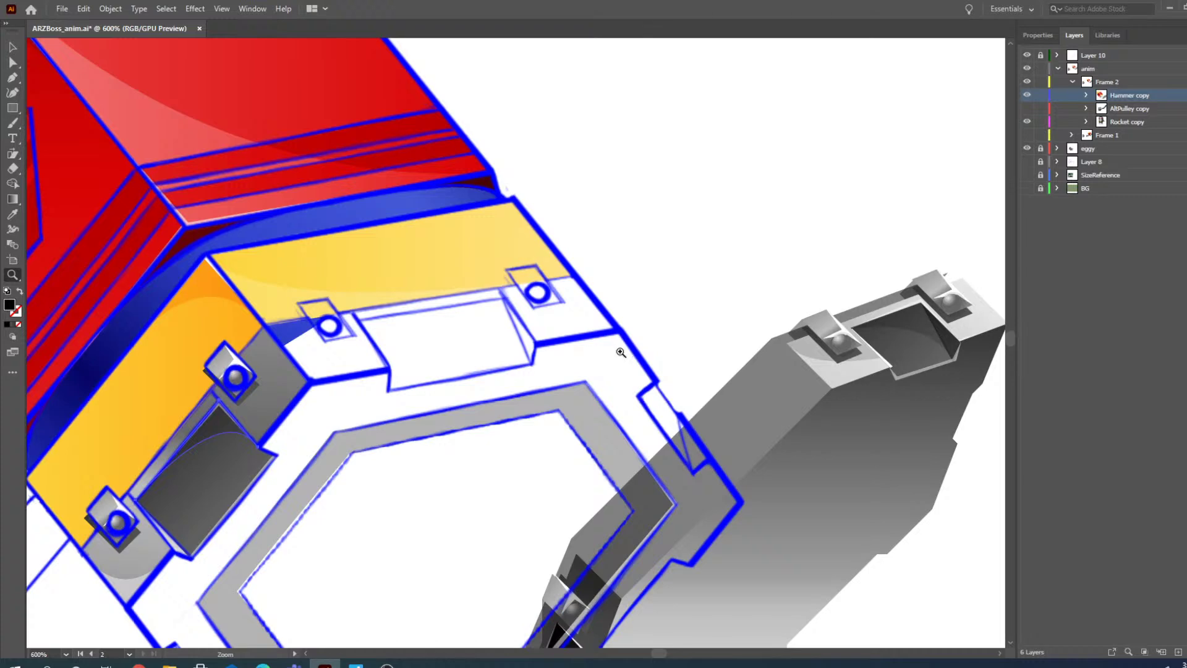
- Examine the sketched upper panel, notches and hexagonal face outline against the old grey artwork
scroll(575, 334, "down", 2)
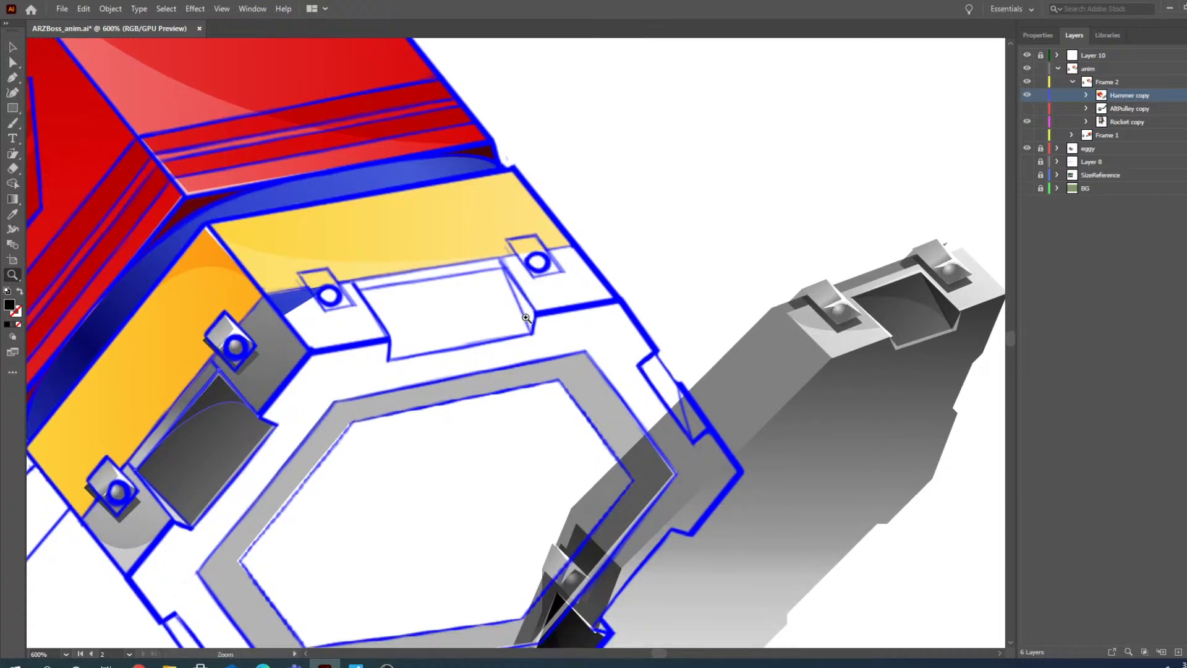
scroll(526, 318, "down", 4)
scroll(526, 318, "up", 3)
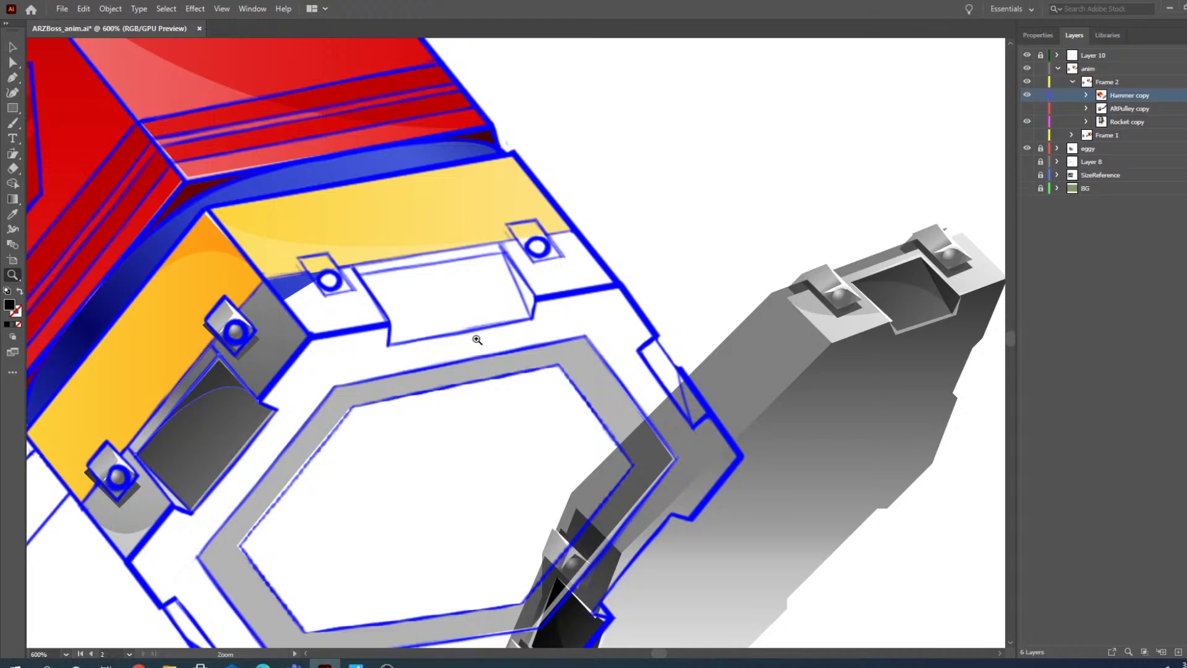
scroll(477, 339, "down", 4)
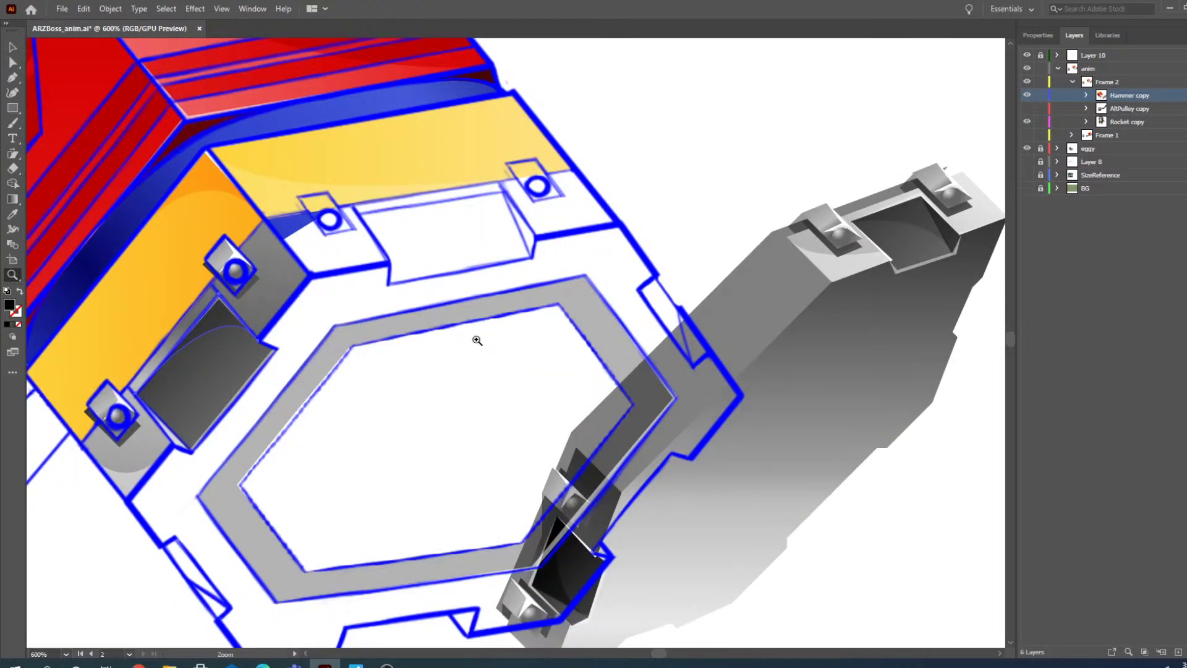
scroll(477, 340, "down", 1)
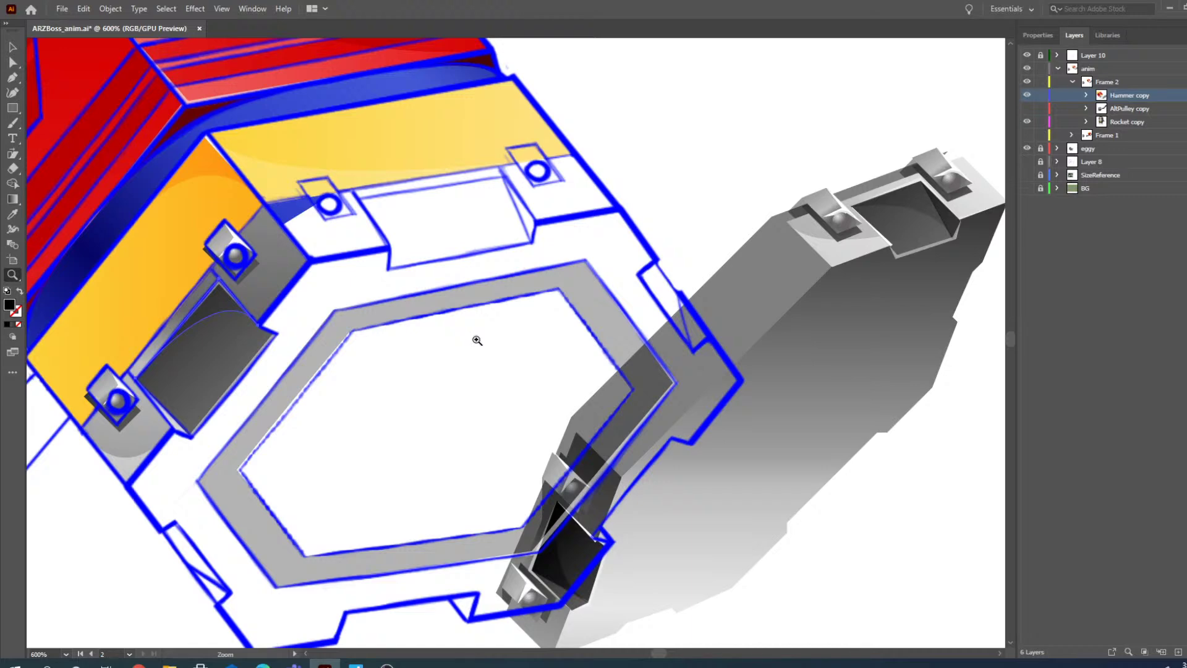
scroll(480, 410, "down", 2)
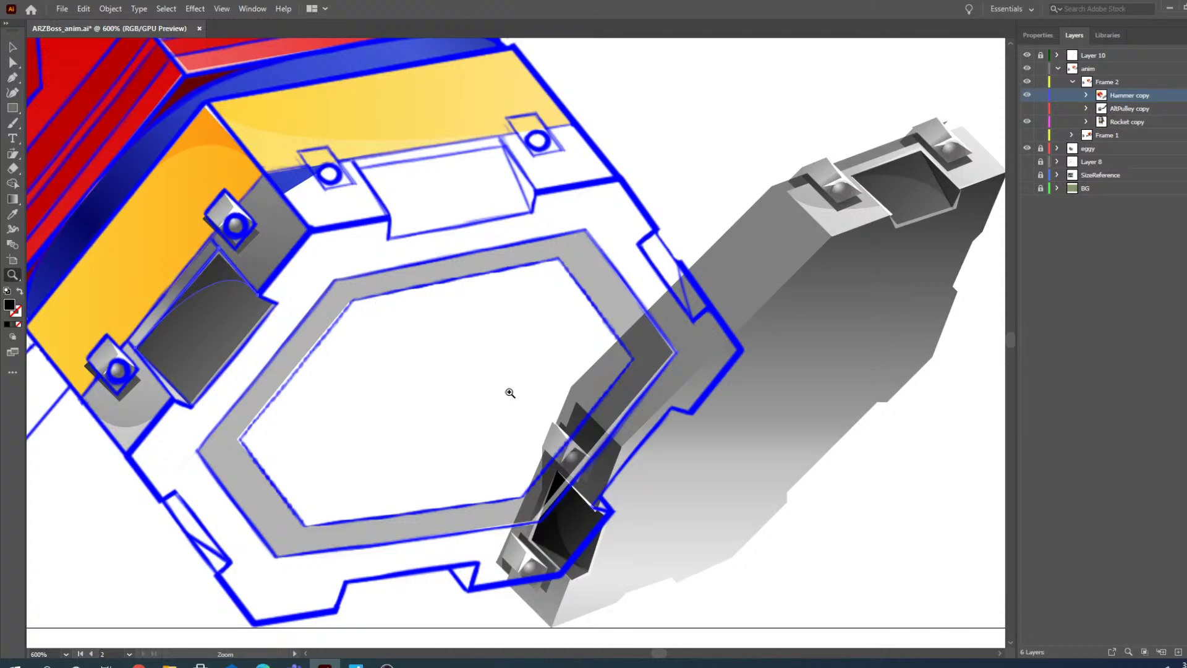
scroll(476, 310, "up", 3)
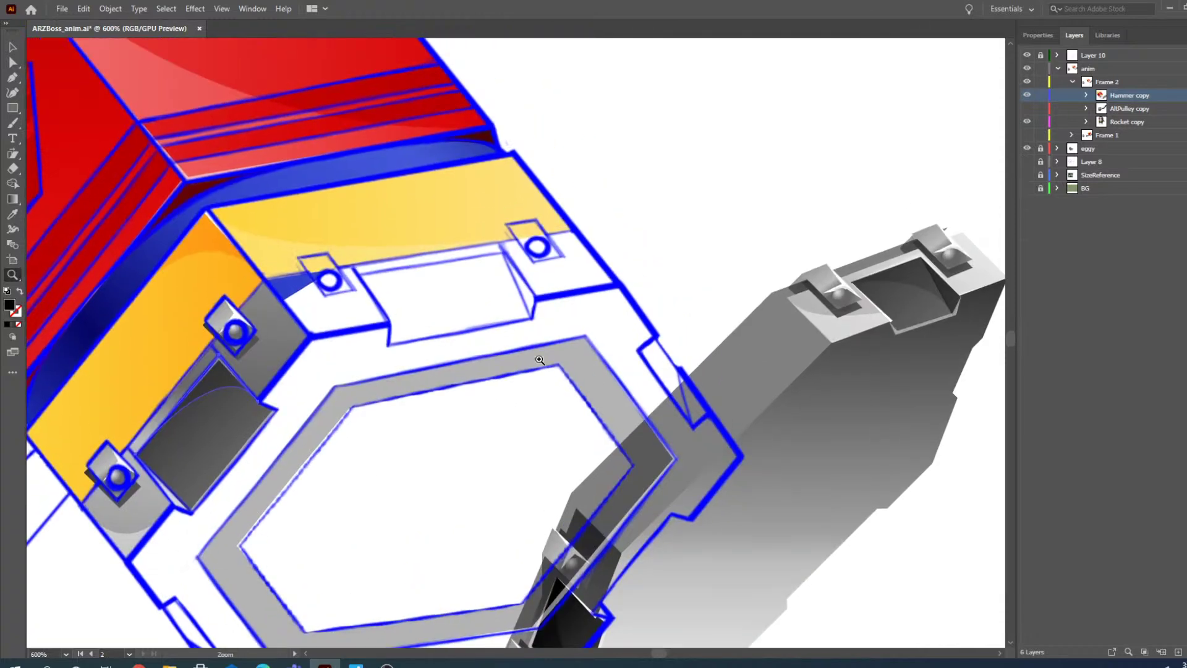
- Select the dark recess shape between the upper bolts of the old grey artwork and expand the Hammer copy sublayers
left_click(13, 62)
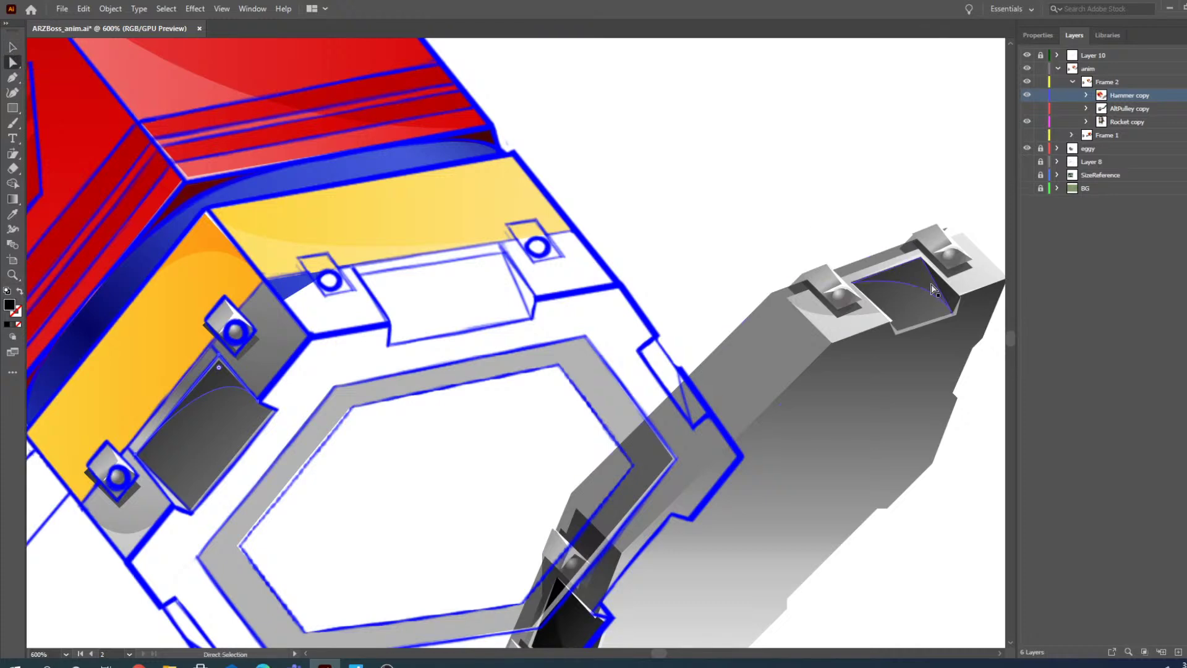
left_click(902, 305)
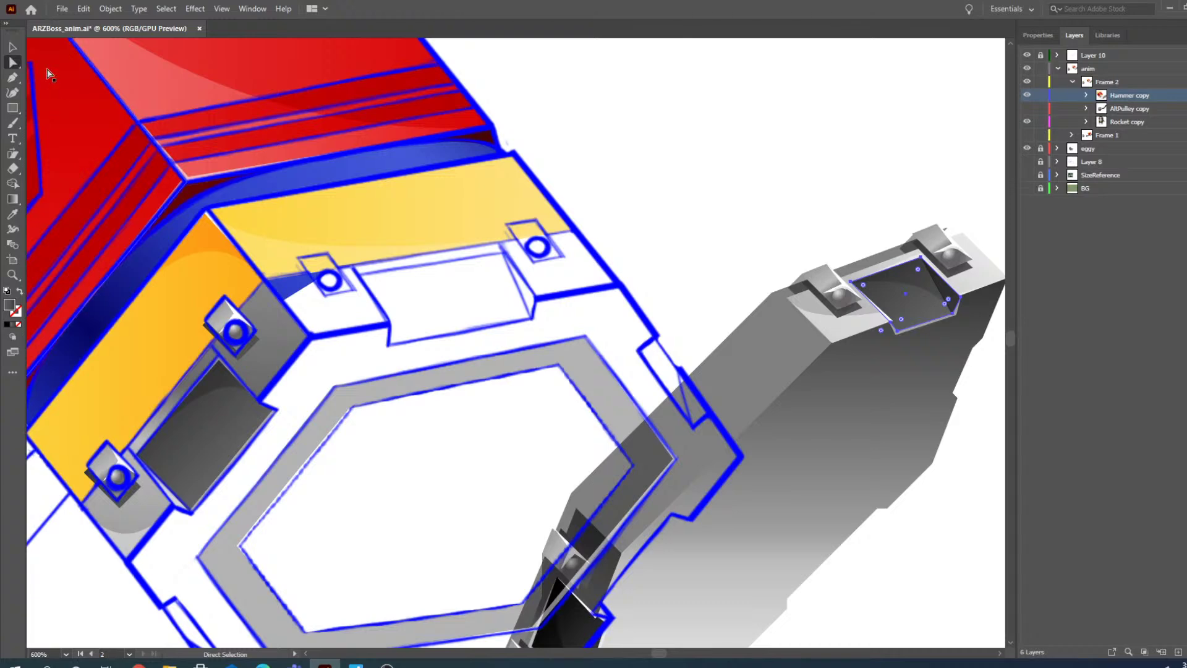
left_click_drag(912, 300, 930, 290)
left_click(1086, 95)
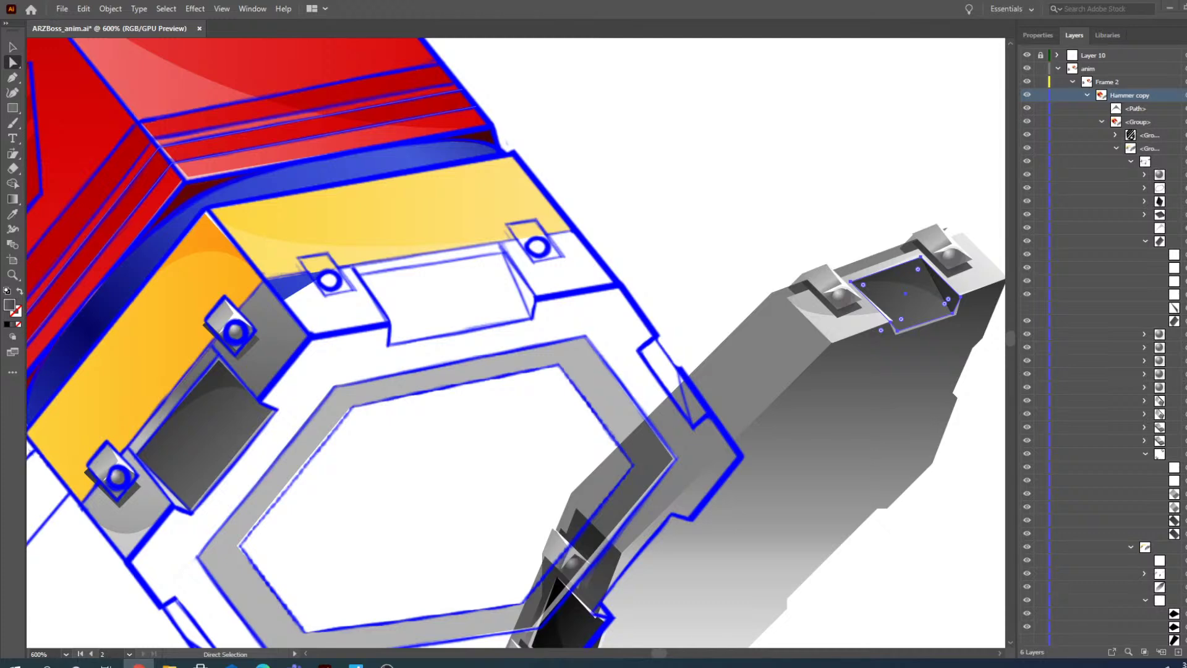
left_click(960, 297)
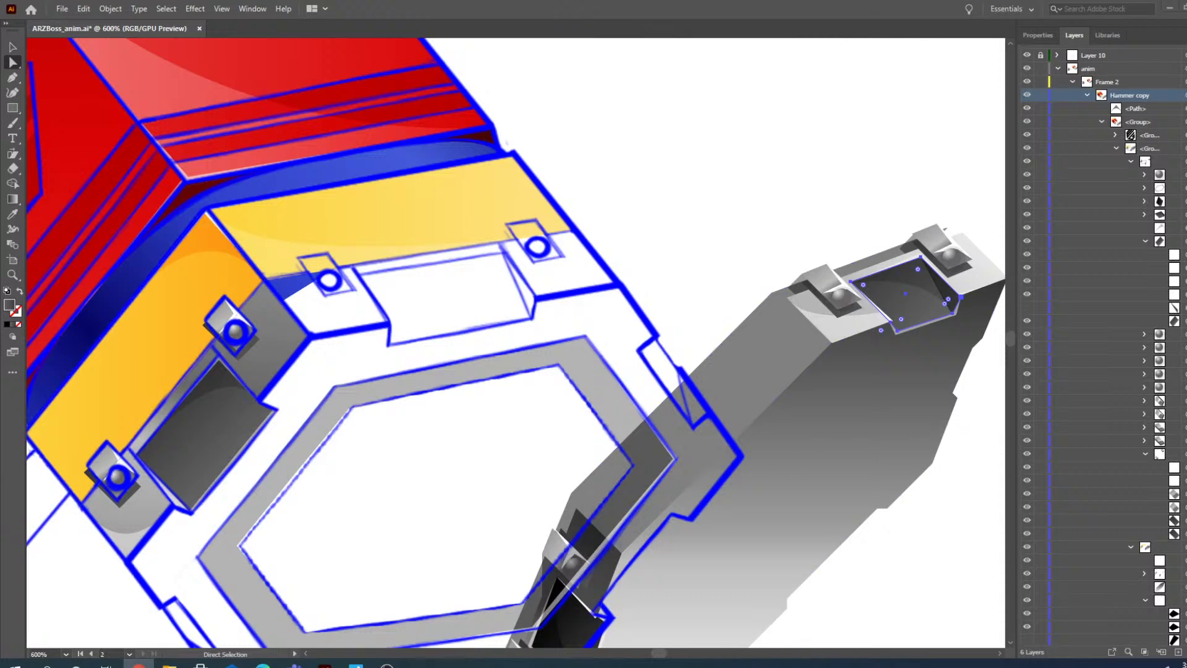
- Select both bolt groups on the upper panel of the old grey artwork through their Hammer copy sublayers
left_click_drag(656, 653, 659, 654)
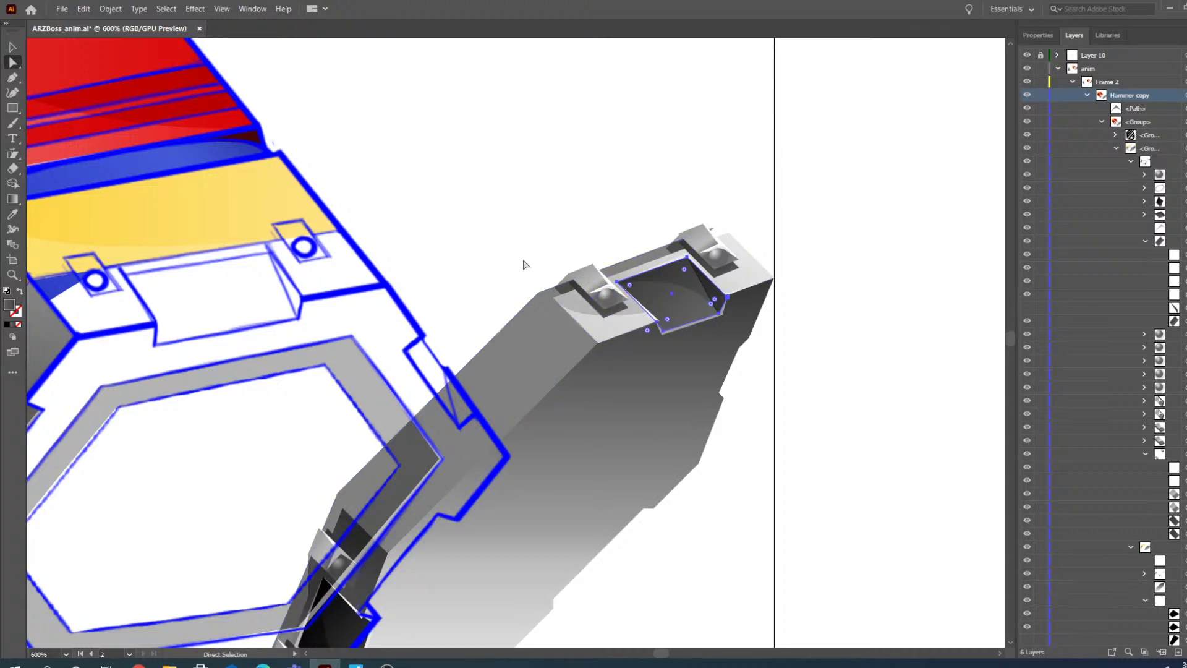
left_click(599, 342)
left_click(722, 260, "shift")
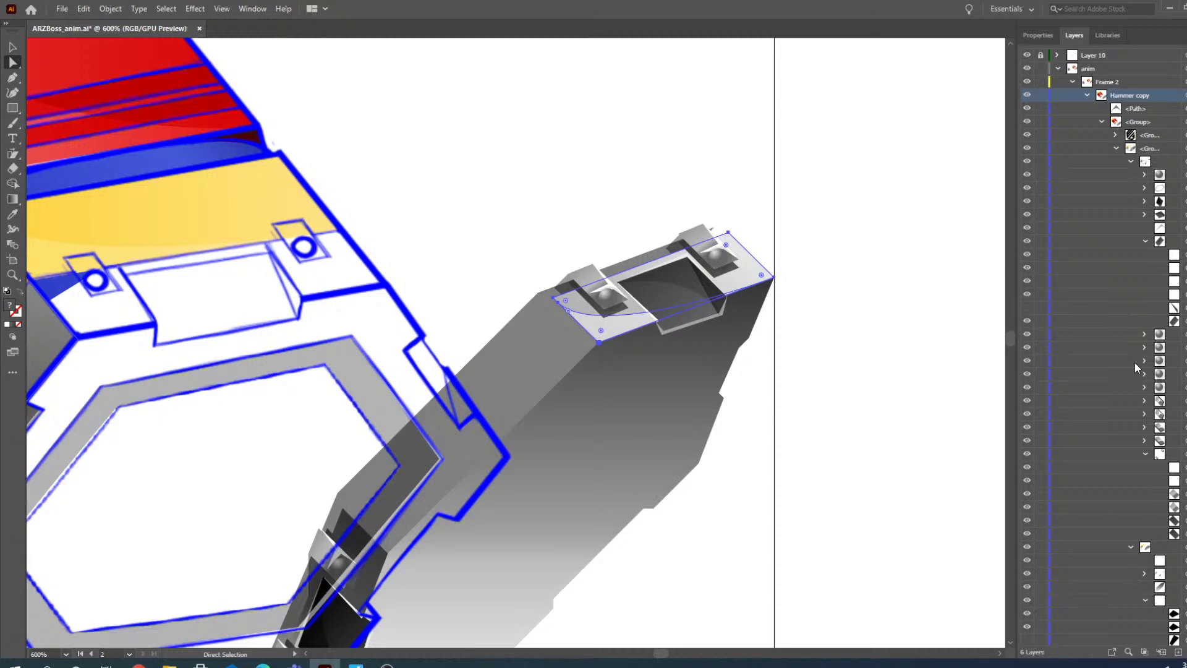
left_click(1145, 454)
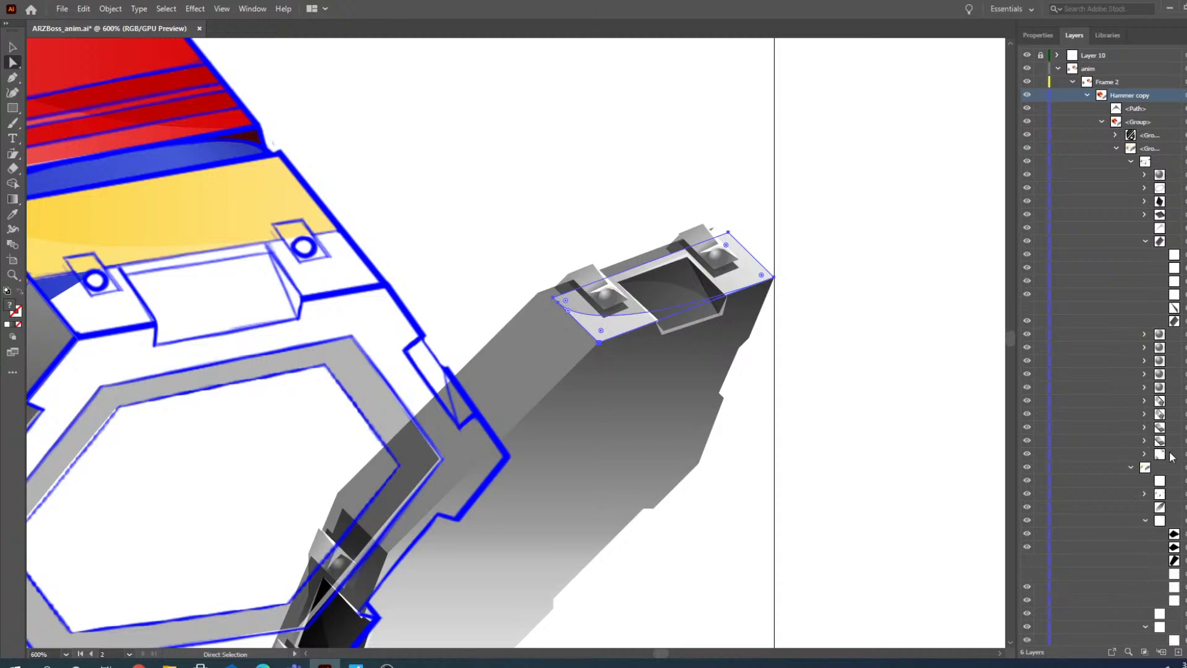
left_click(1183, 440)
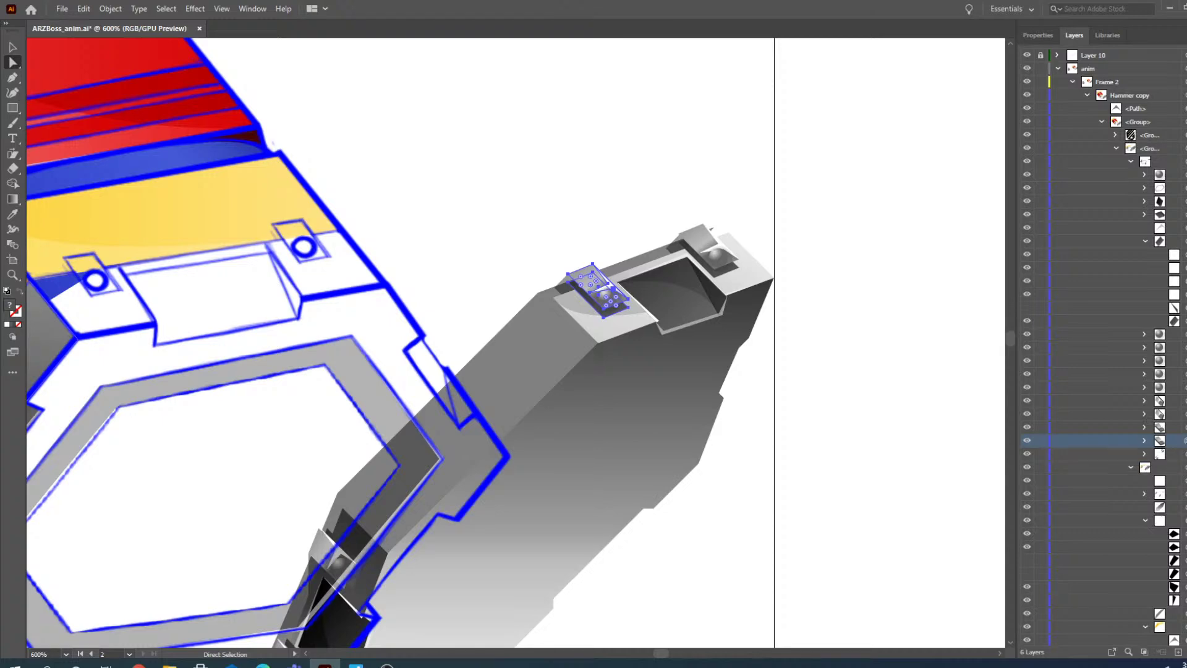
left_click(1184, 426, "shift")
- Collapse the open recess sublayer and add the recess group between the two grey bolts to the selection
left_click(13, 277)
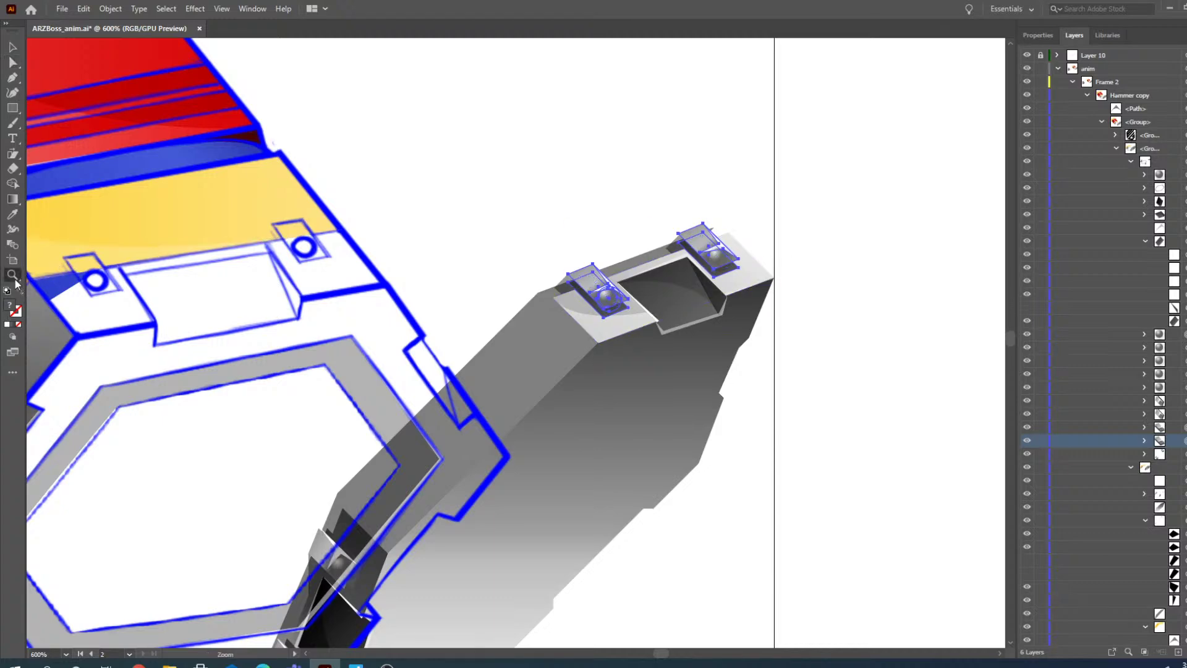
left_click(716, 256)
left_click(496, 348)
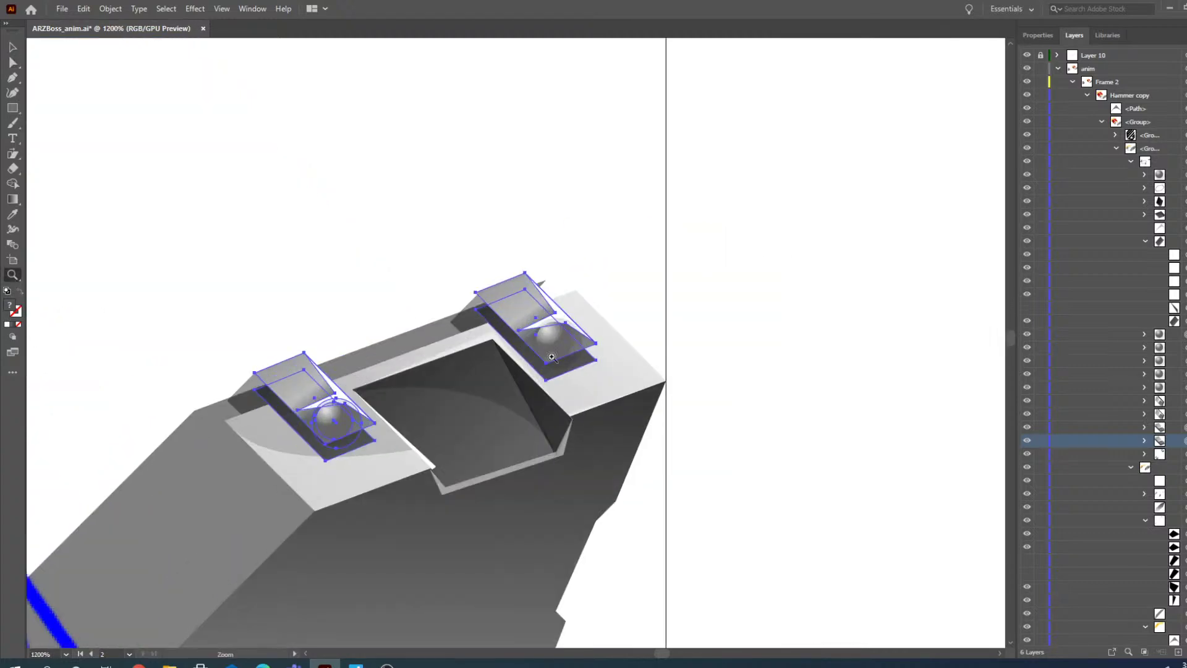
left_click(568, 359)
key("ctrl")
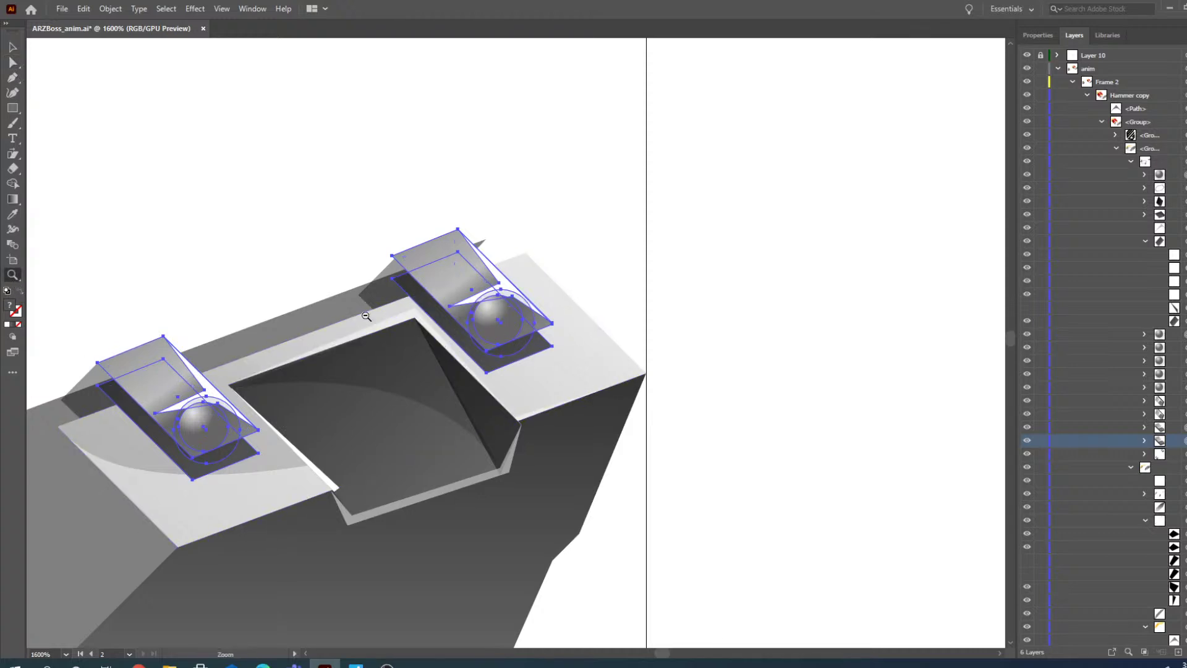
left_click(366, 316, "alt")
left_click(473, 373, "alt")
left_click(13, 47)
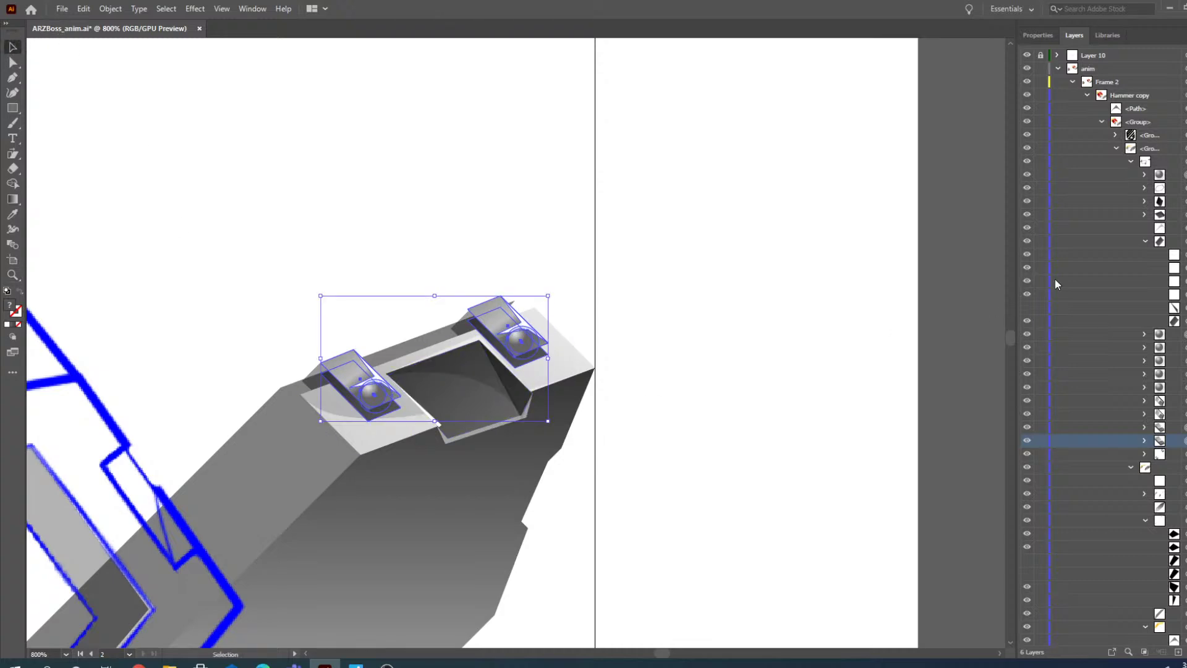
left_click(1144, 240)
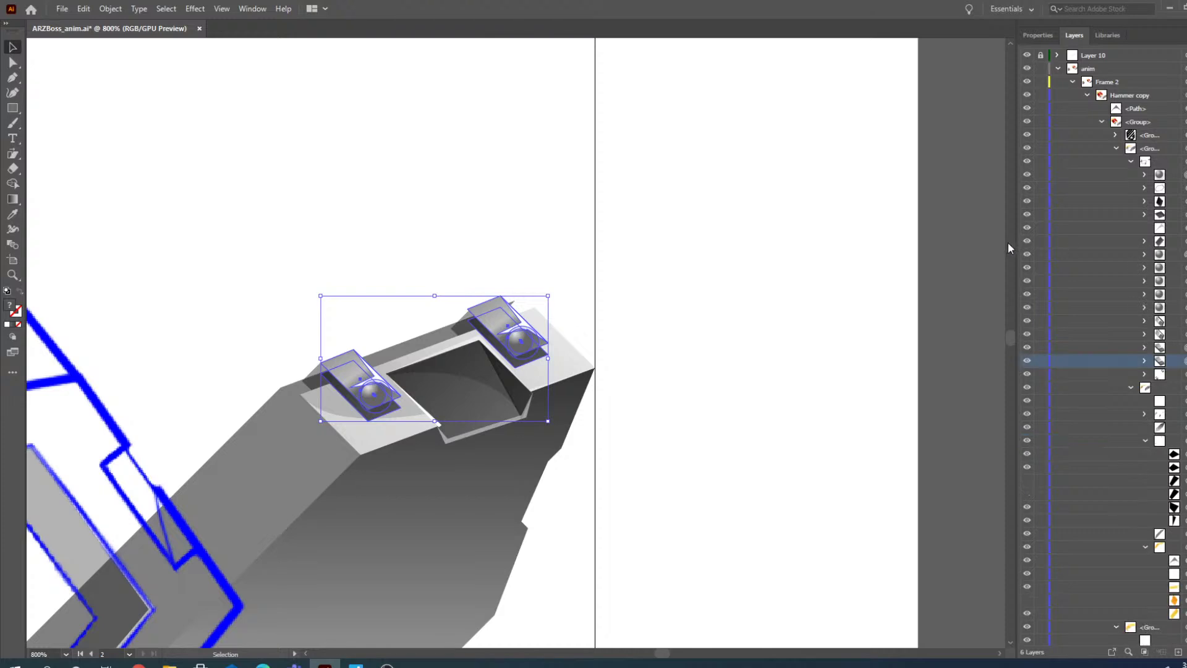
left_click(1027, 214)
left_click(1027, 214)
left_click(459, 387, "shift")
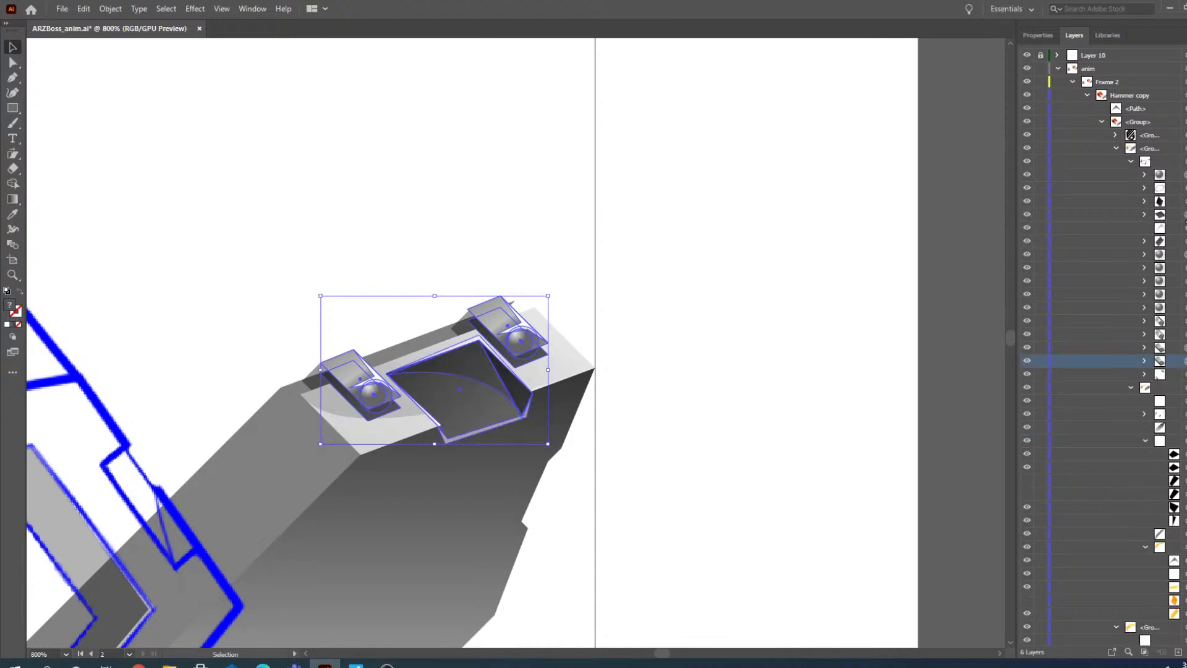
- Move the selected bolts and recess onto the sketched upper panel, rotate them slightly to match its slant, and deselect them
left_click_drag(662, 655, 663, 657)
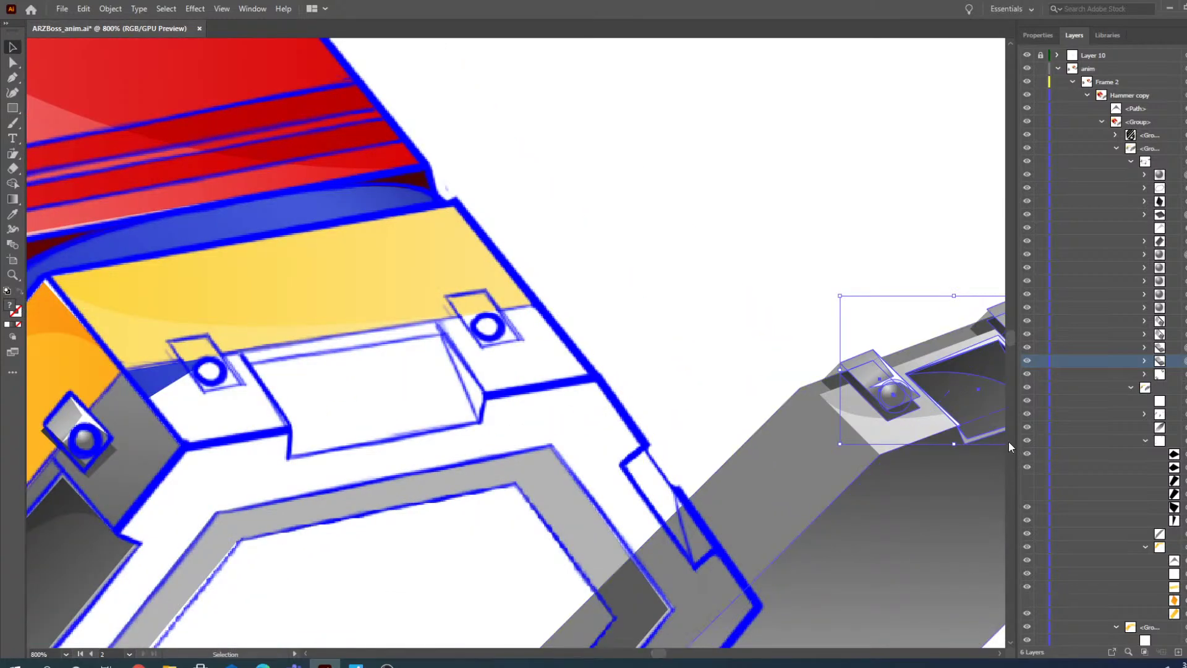
left_click_drag(952, 398, 353, 391)
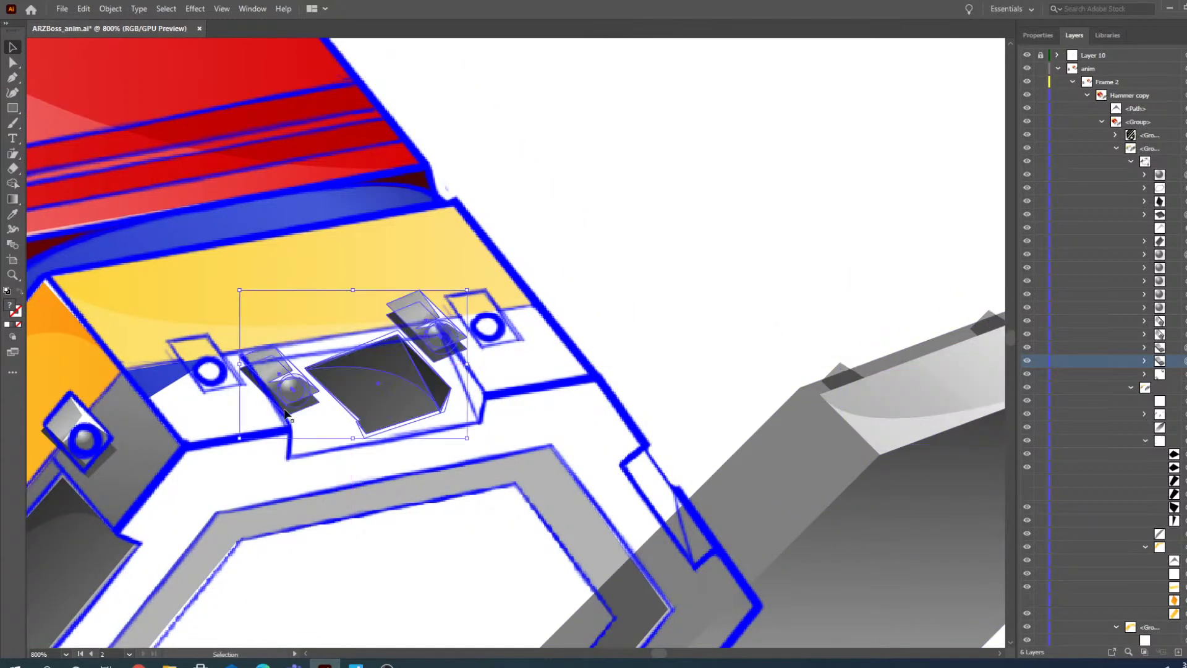
left_click(13, 275)
left_click(376, 403)
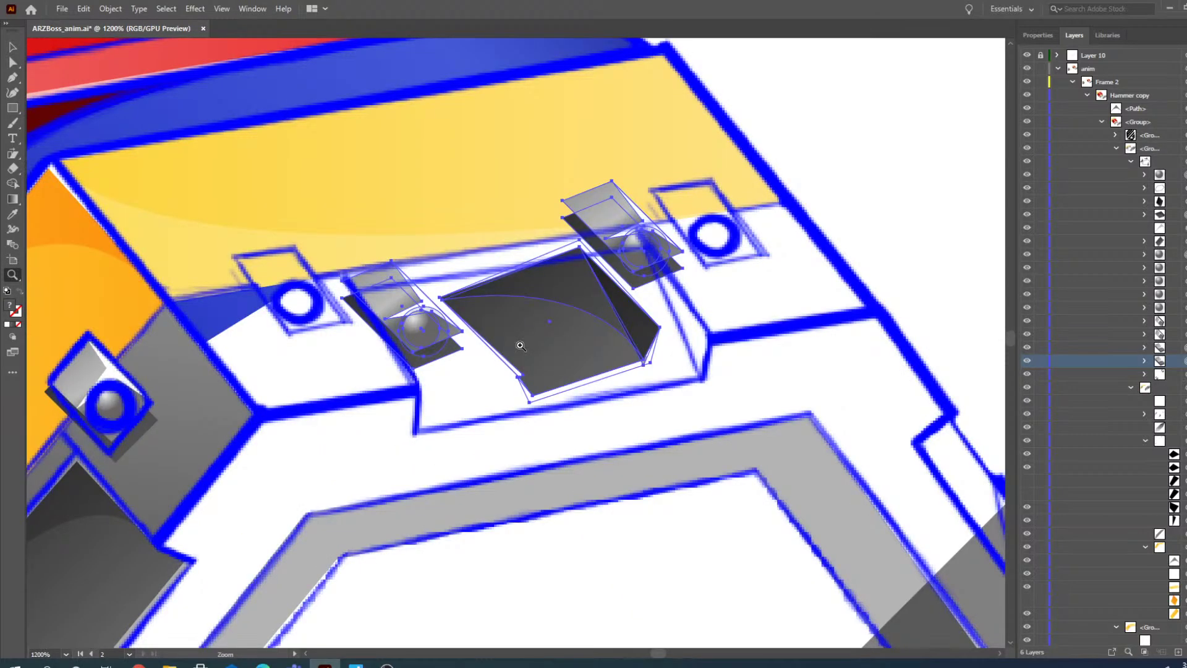
key("a")
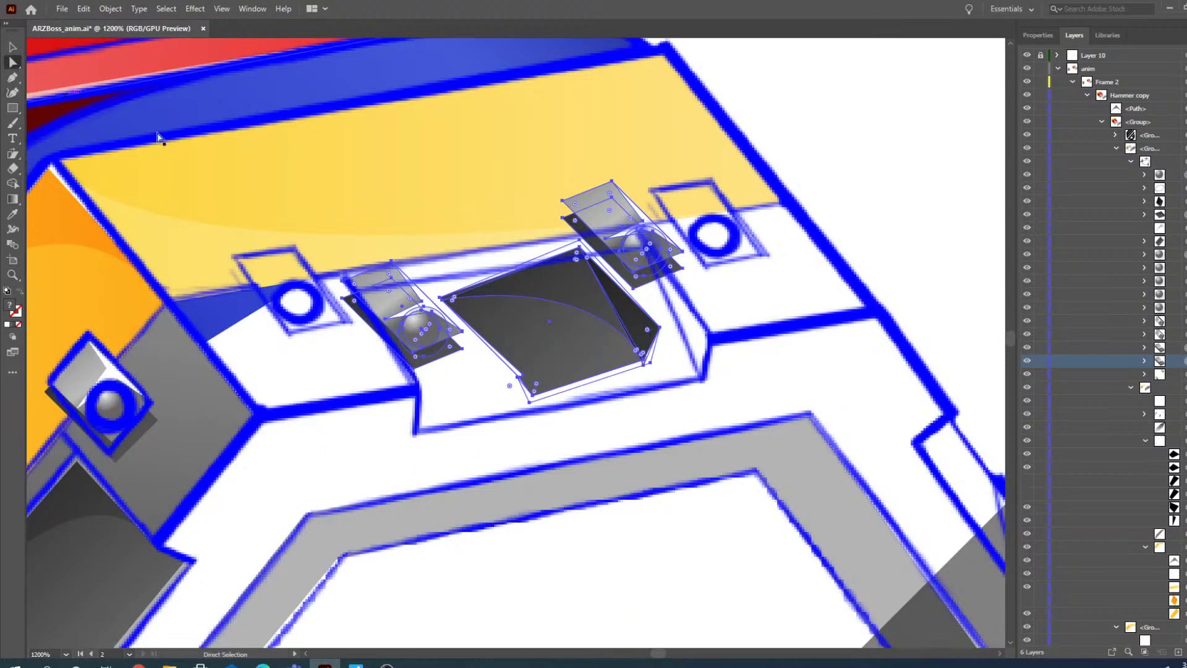
left_click(12, 48)
left_click_drag(688, 175, 701, 214)
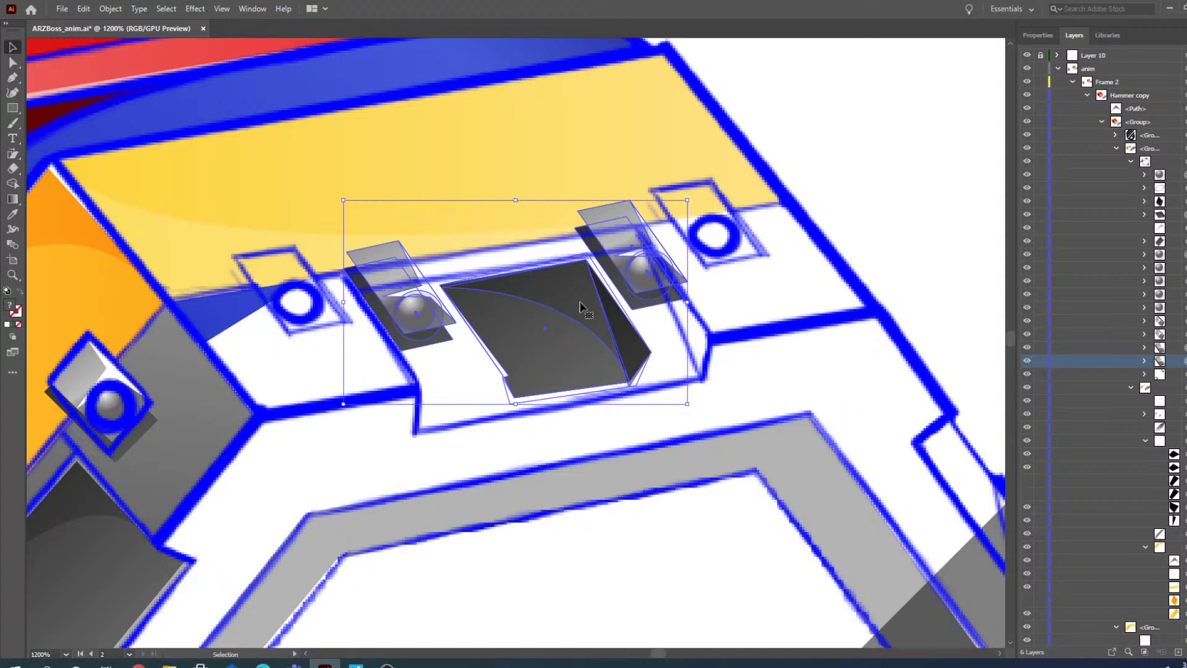
left_click(12, 274)
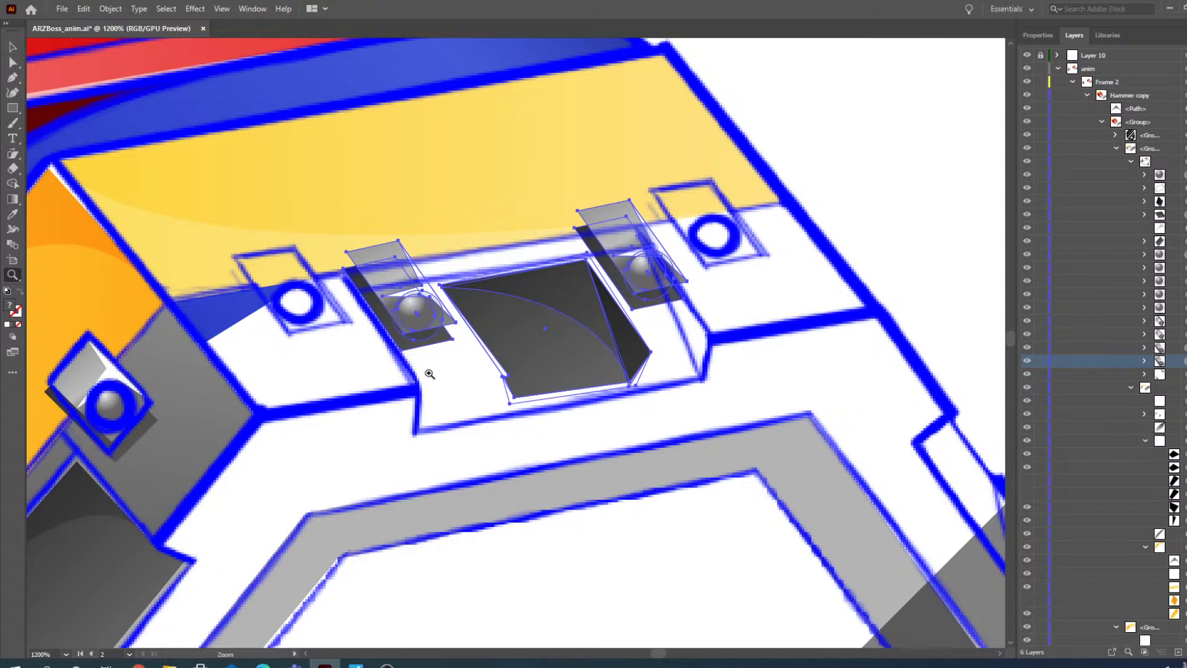
left_click(583, 309)
key("v")
left_click(714, 344)
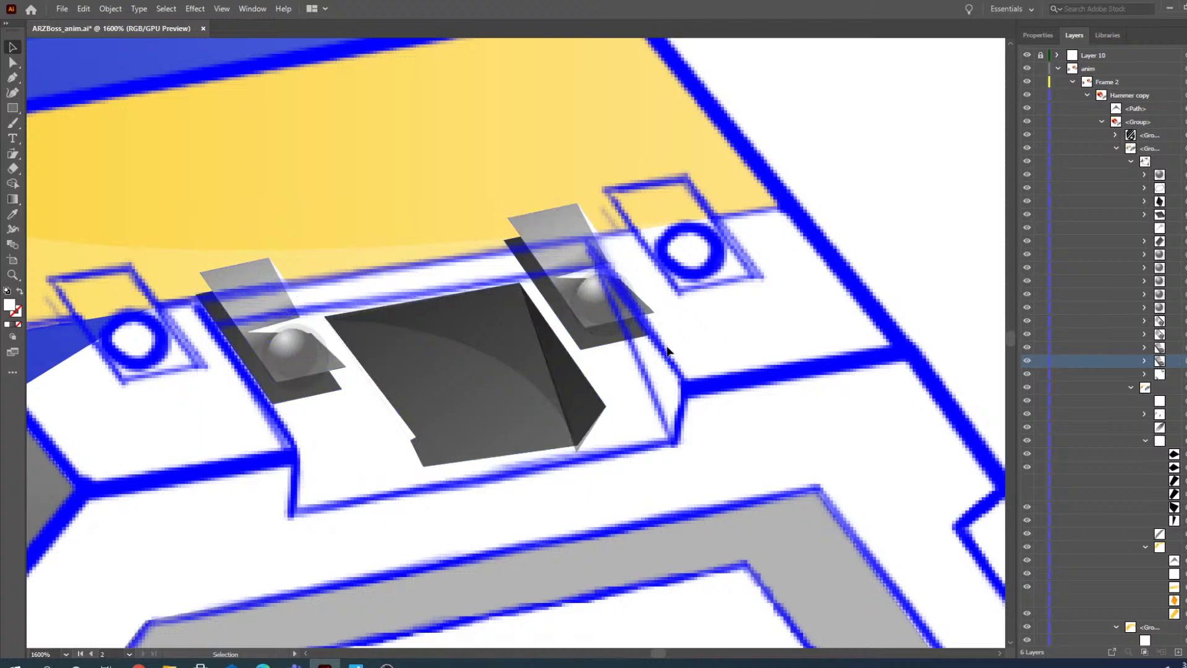
left_click(669, 369)
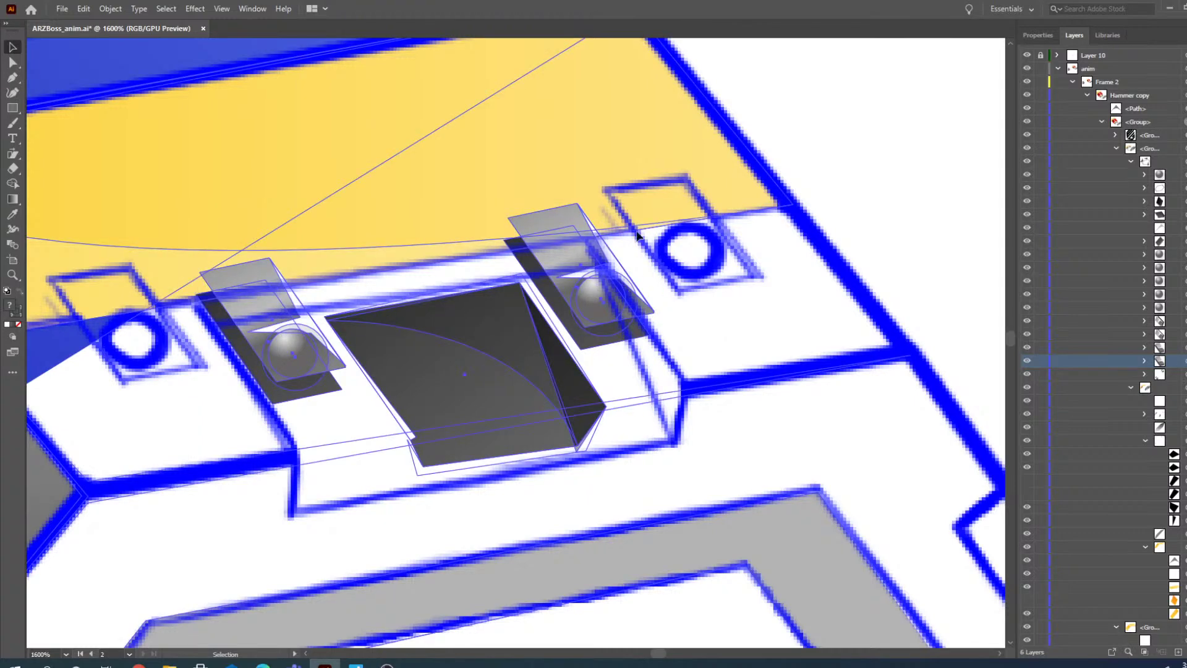
left_click(753, 360)
key("a")
left_click_drag(664, 356, 604, 262)
left_click(13, 47)
left_click_drag(565, 266, 654, 239)
key("ctrl+z")
left_click(14, 62)
left_click(685, 370)
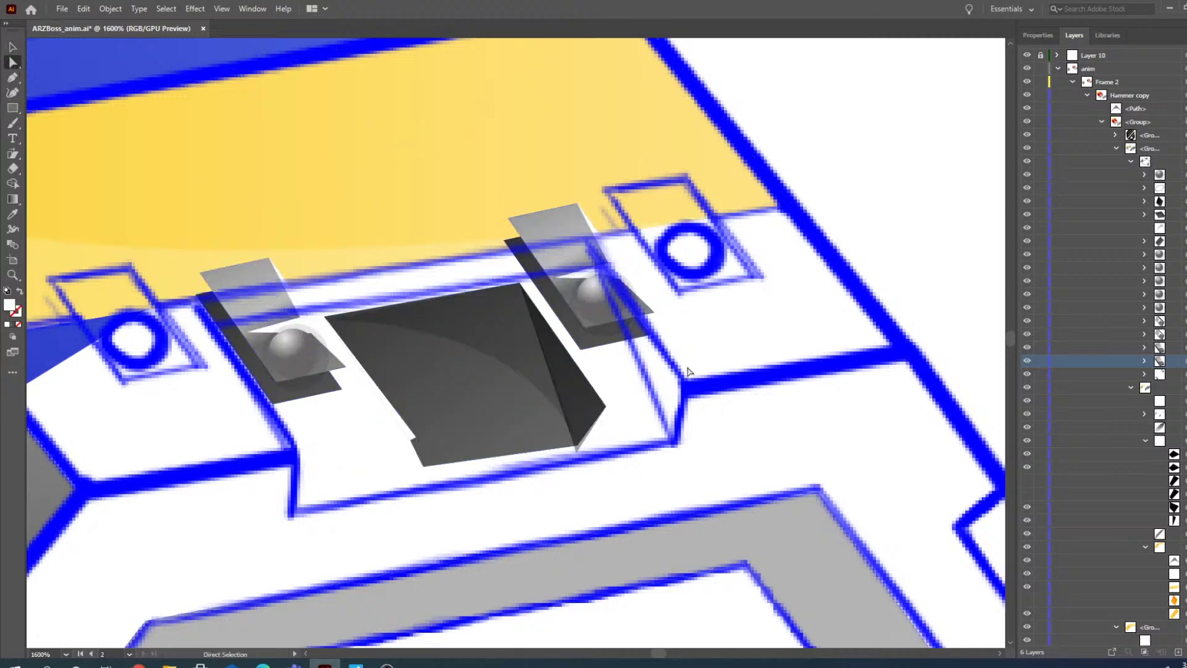
left_click(603, 263)
mouse_move(554, 241)
left_mouse_down()
mouse_move(609, 234)
mouse_move(658, 208)
left_mouse_up()
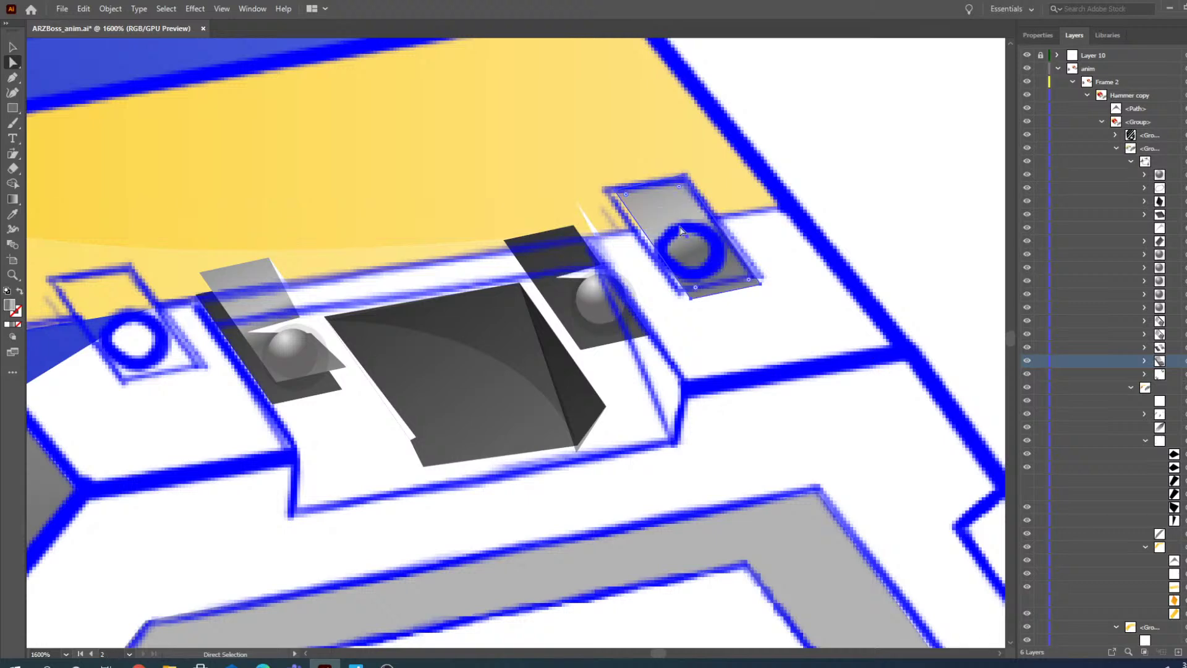
key("ctrl+z")
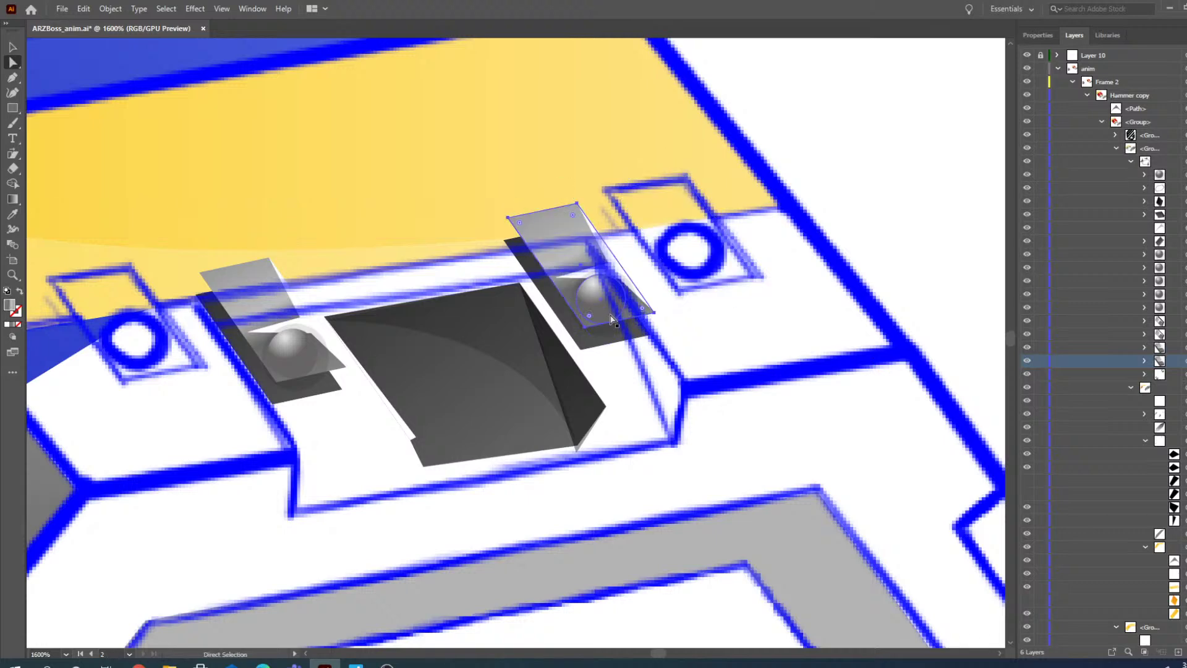
- Move the left bolt group together with its ball onto the left sketched bolt outline below the yellow band
left_click(604, 283)
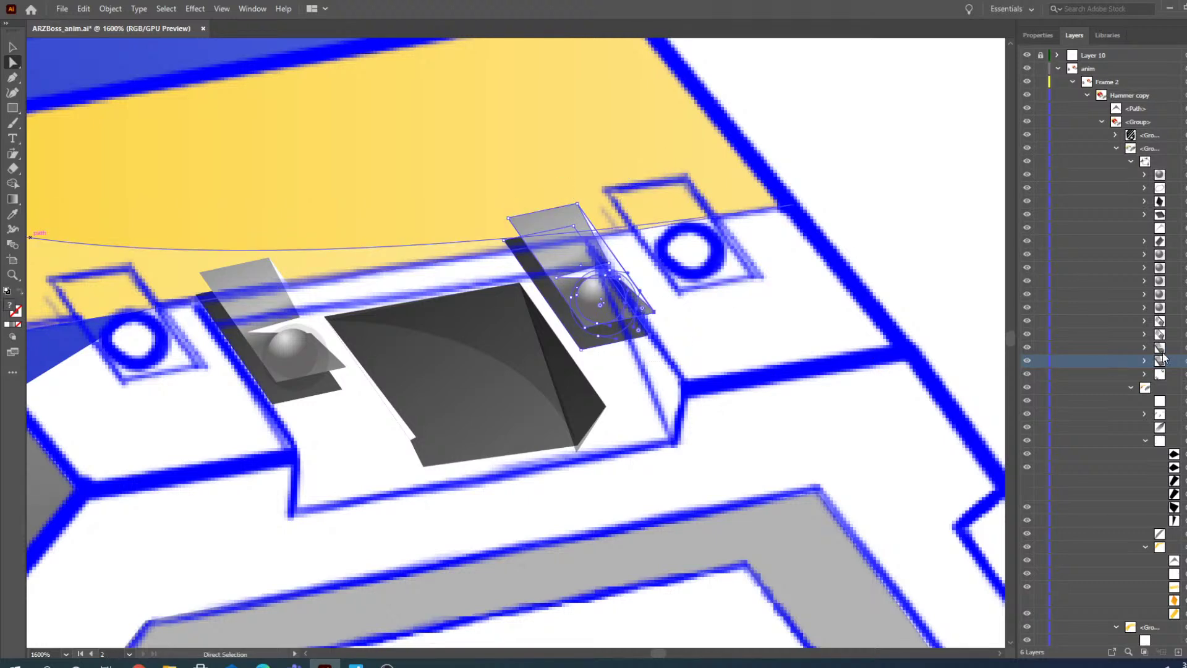
left_click(1185, 360)
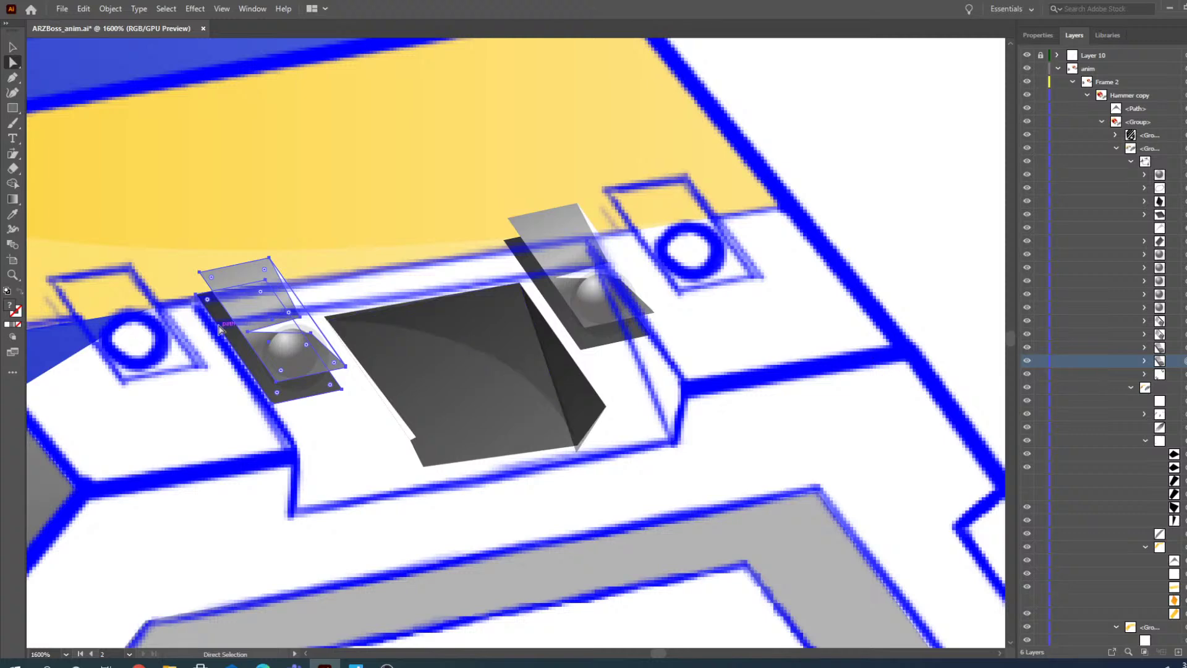
left_click_drag(254, 313, 115, 320)
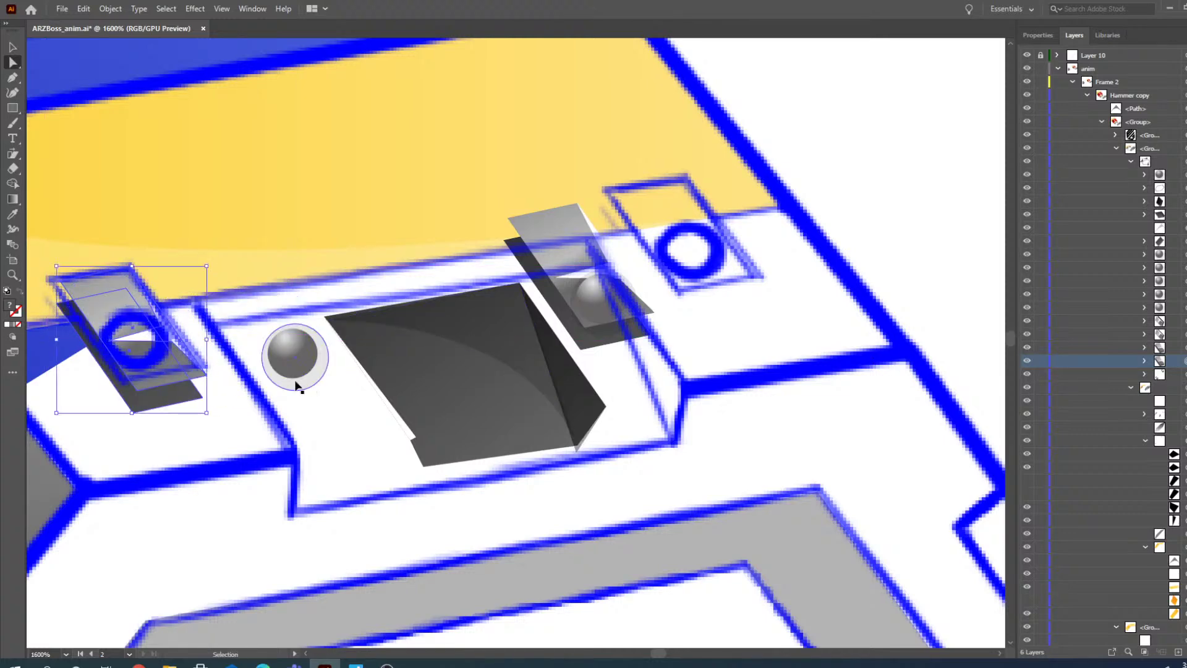
key("ctrl+z")
left_click(307, 376, "shift")
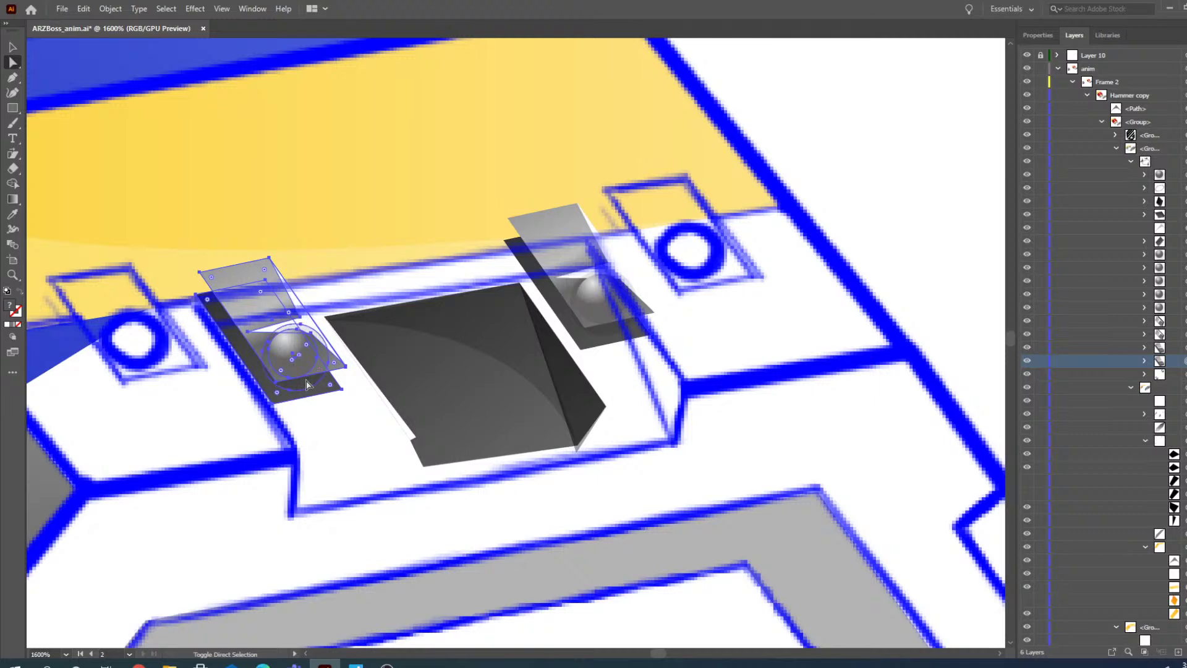
left_click_drag(253, 309, 112, 321)
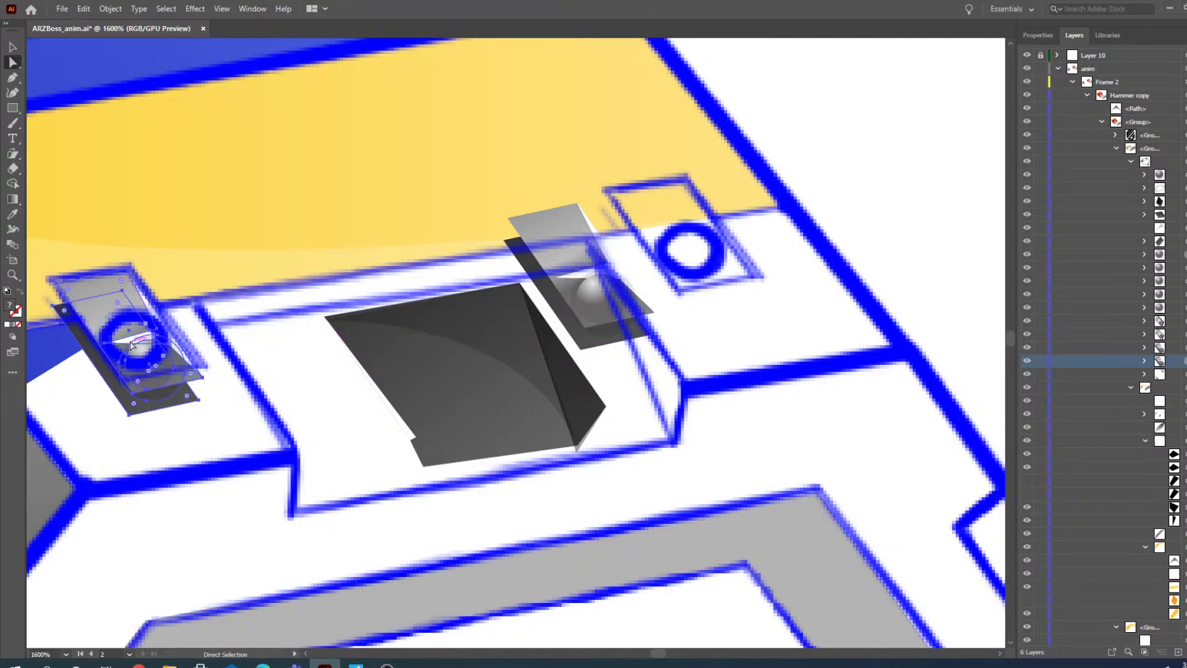
- Center the left bolt's shaded ball inside the sketched blue circle
left_click(14, 277)
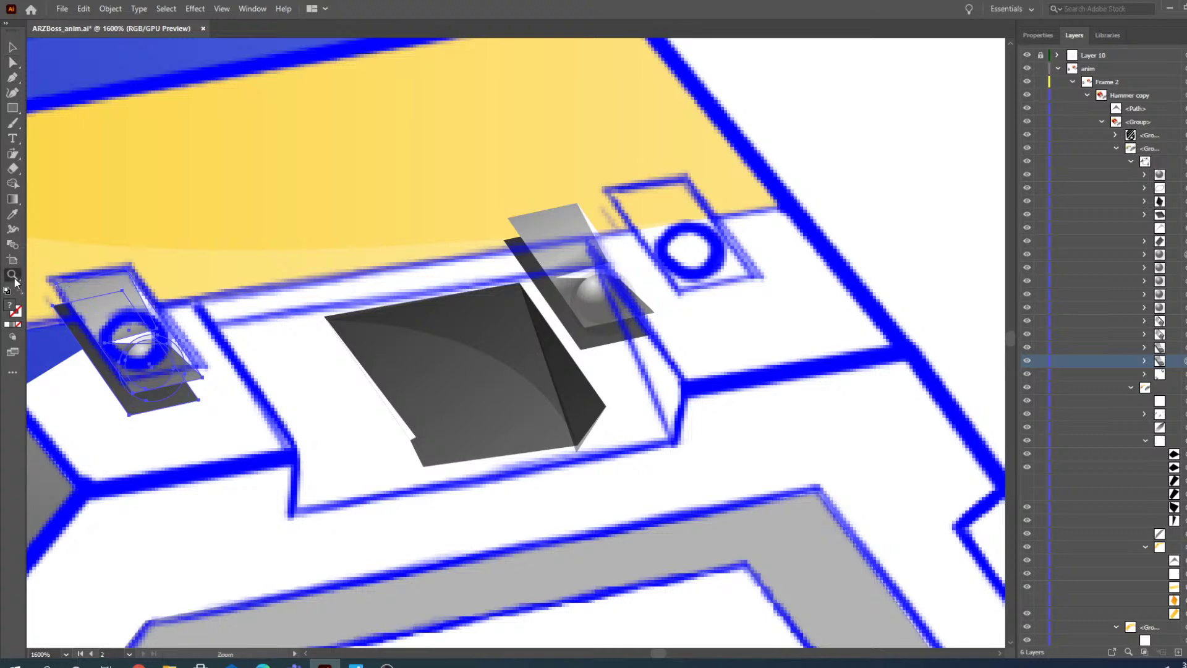
left_click(172, 388)
left_click(123, 376)
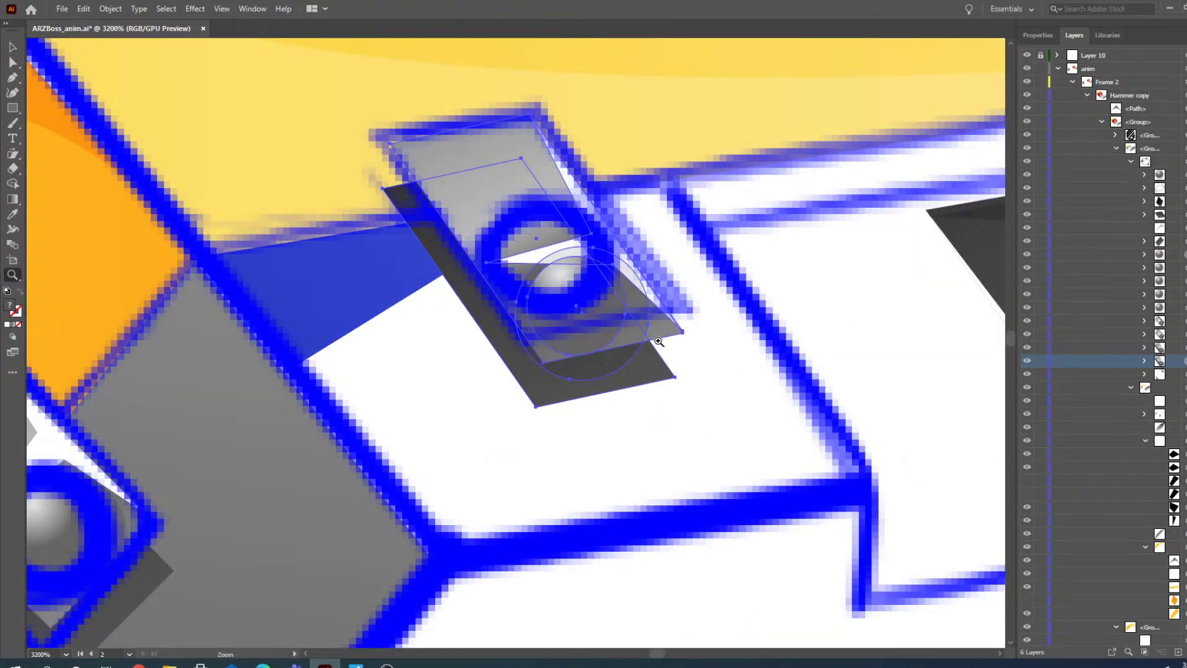
scroll(698, 328, "up", 3)
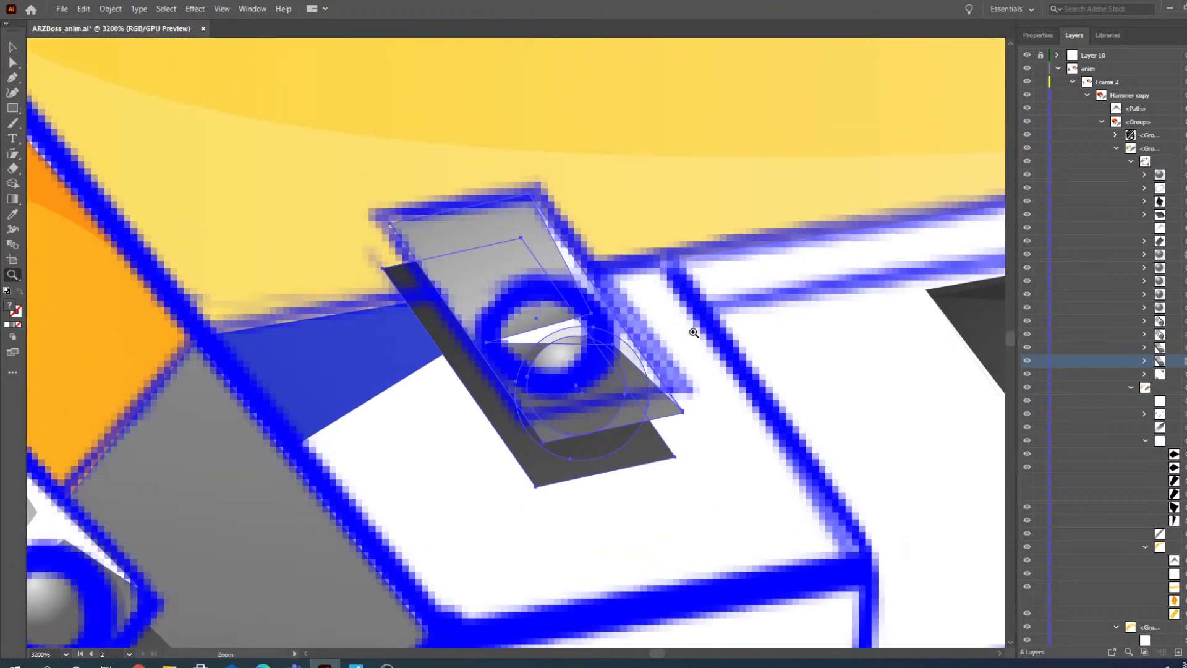
left_click(585, 377)
left_click(561, 357, "alt")
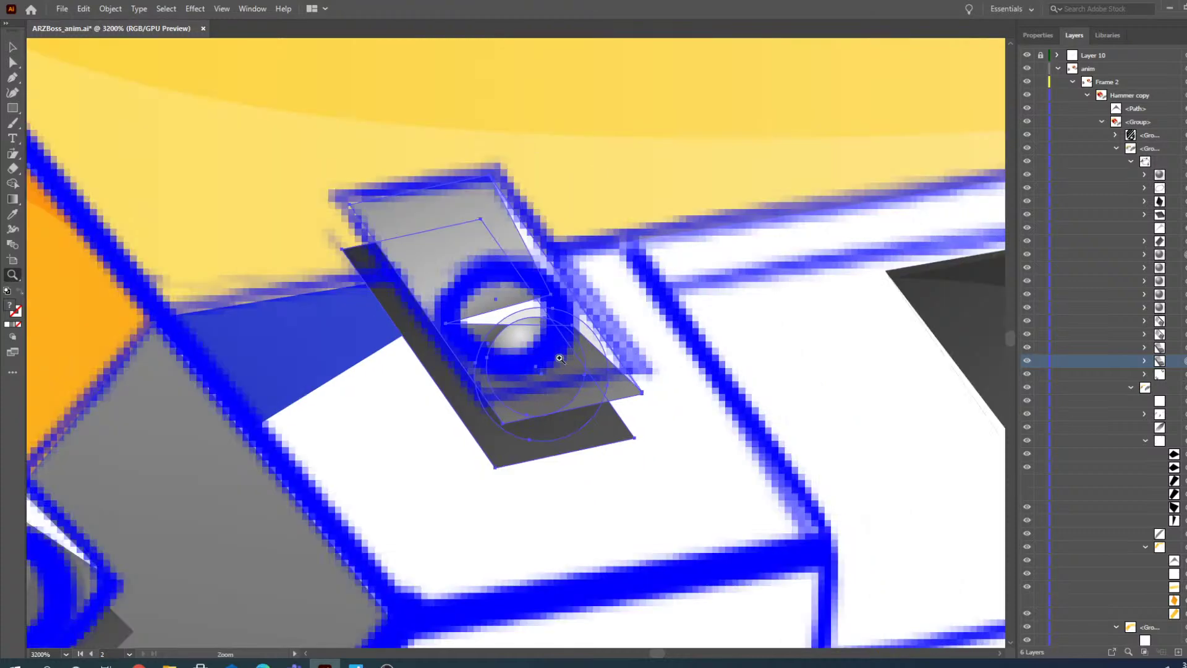
left_click(17, 47)
left_click(12, 62)
left_click(779, 404)
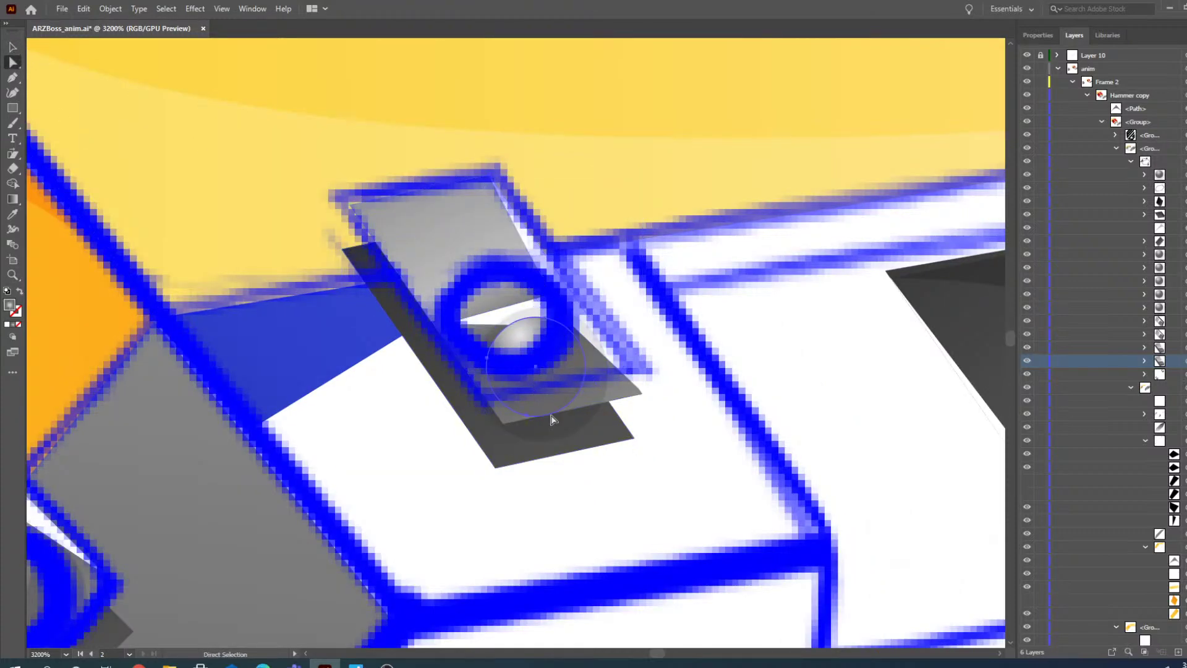
left_click_drag(556, 387, 529, 335)
- Fit the corners of the left bolt's grey plate to the sketched bolt outline and select its white highlight
left_click(586, 393)
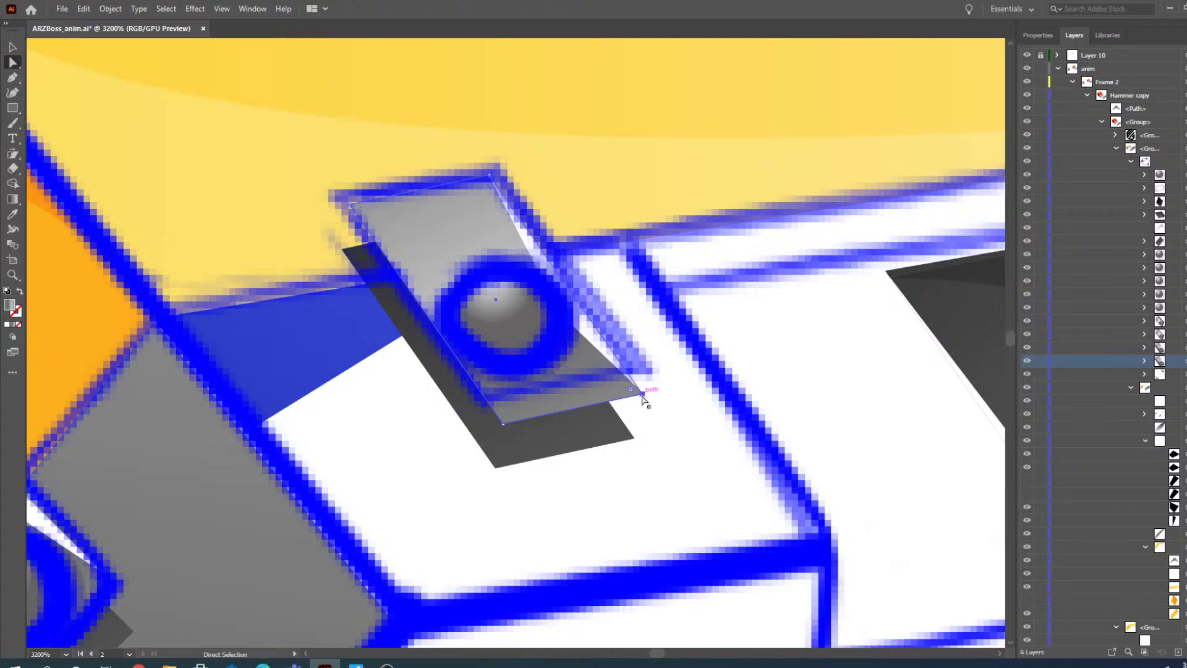
left_click_drag(503, 424, 502, 392)
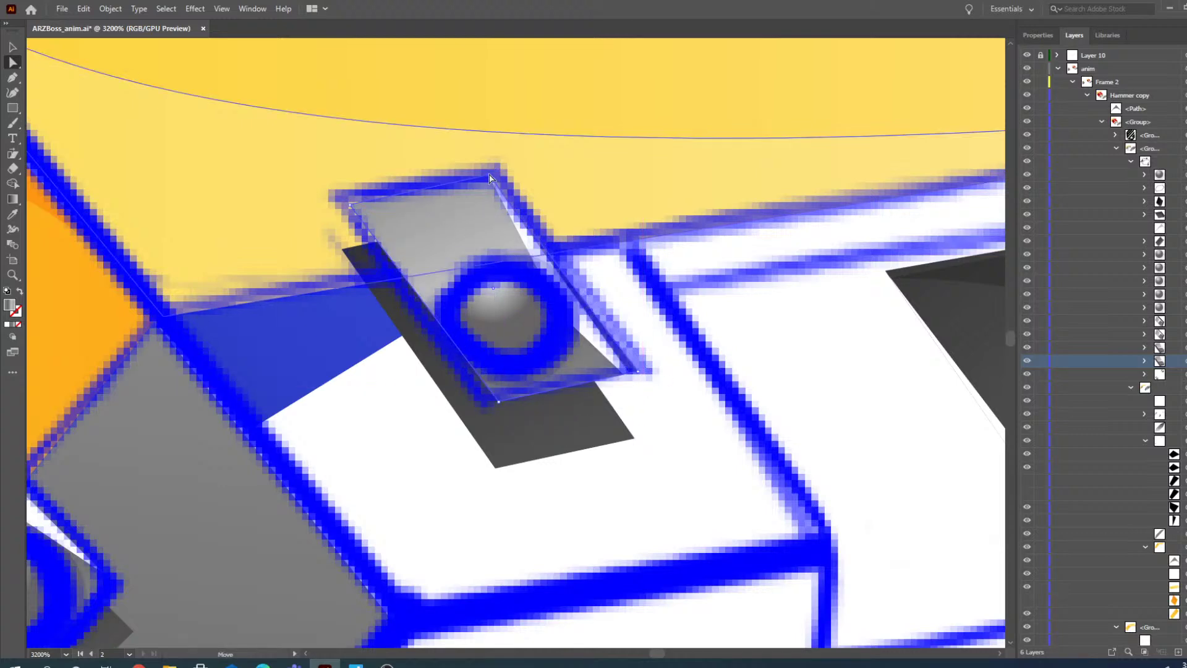
left_click_drag(349, 206, 355, 202)
left_click_drag(638, 372, 630, 365)
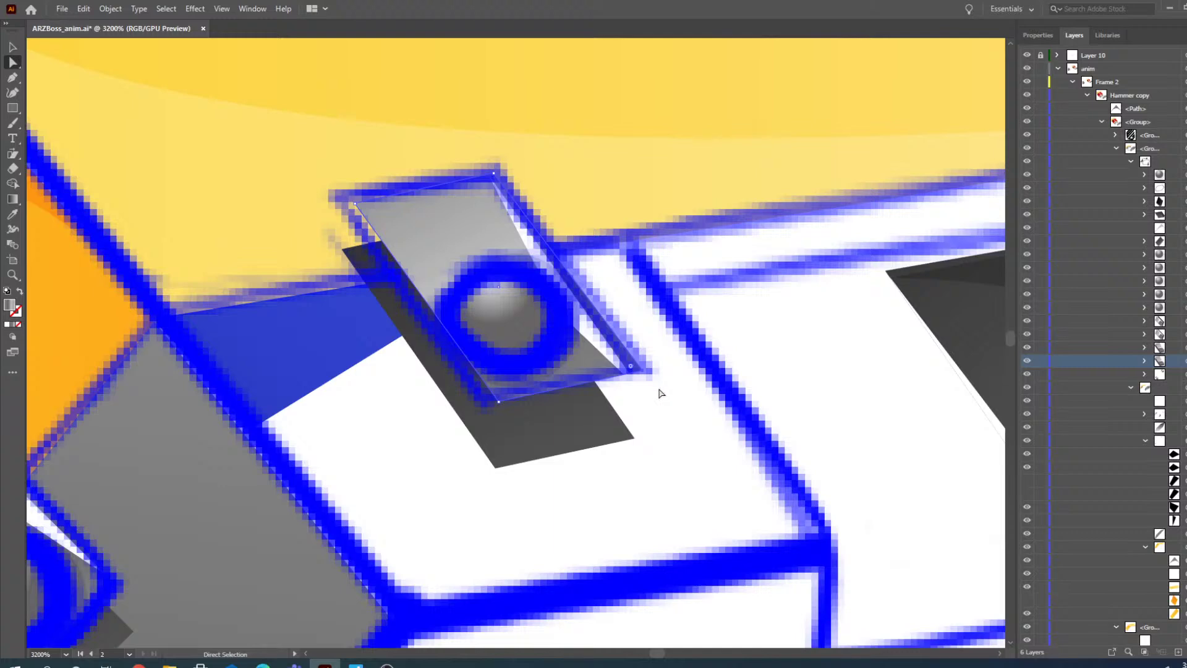
left_click(595, 332)
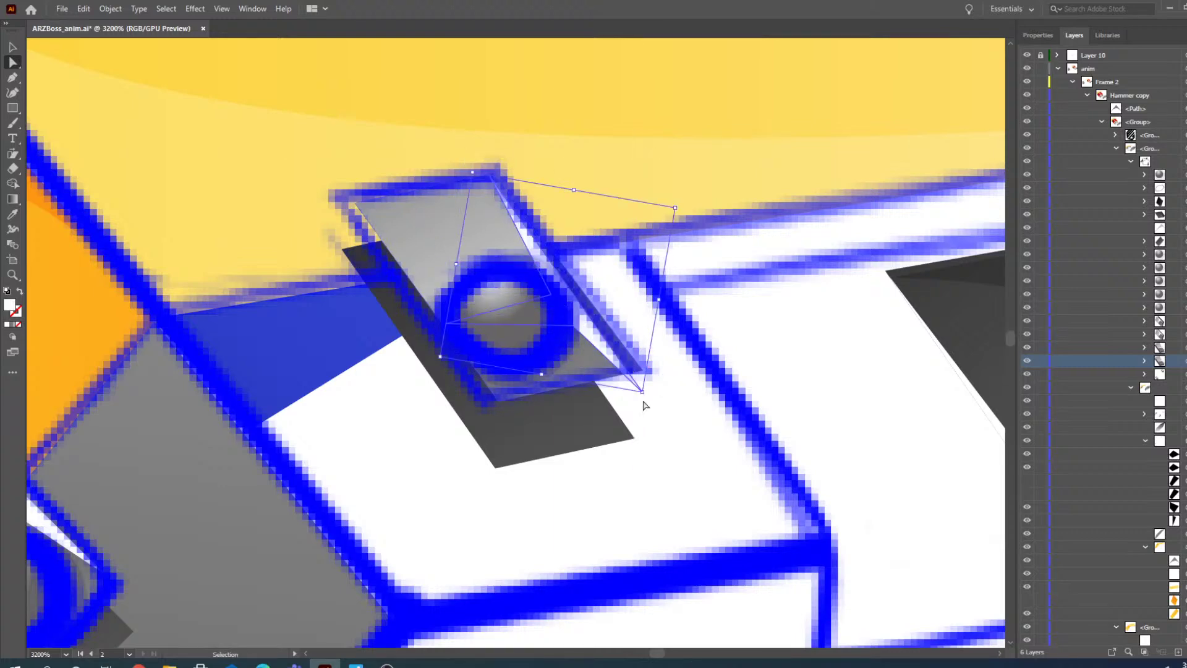
- Reshape the left bolt's white highlight by fitting its outer corner to the plate's sketched corner and shifting its inner points up the plate
left_click_drag(642, 392, 643, 371)
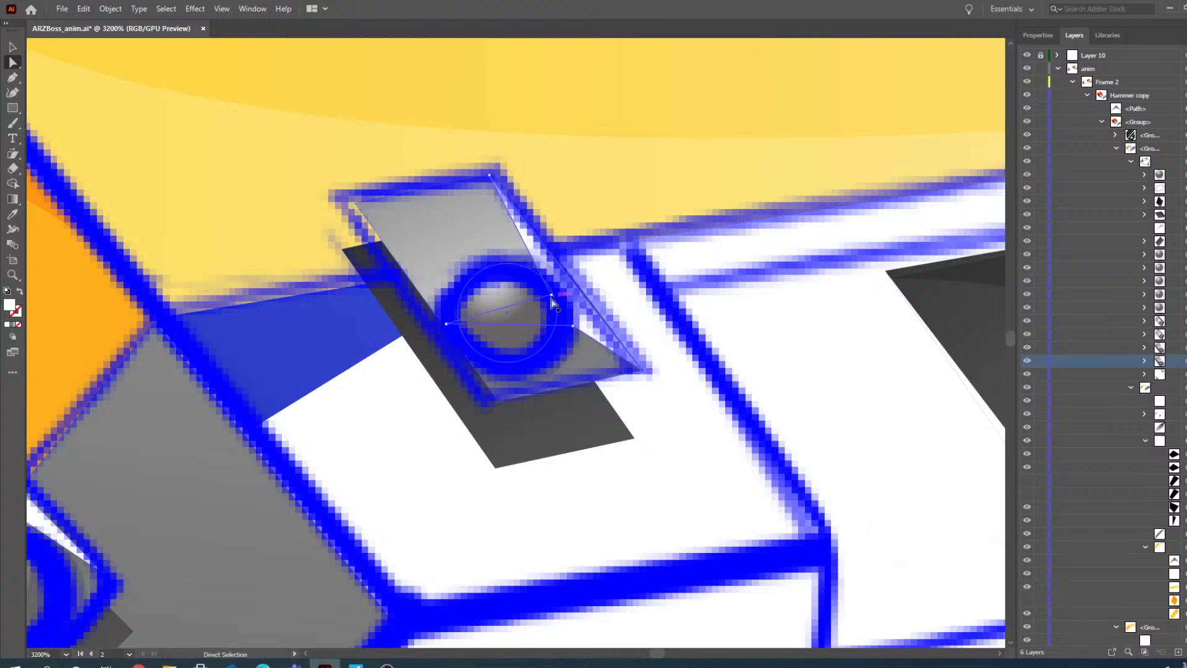
left_click_drag(552, 295, 514, 226)
left_click_drag(446, 323, 408, 259)
left_click_drag(573, 325, 524, 253)
left_click(514, 375)
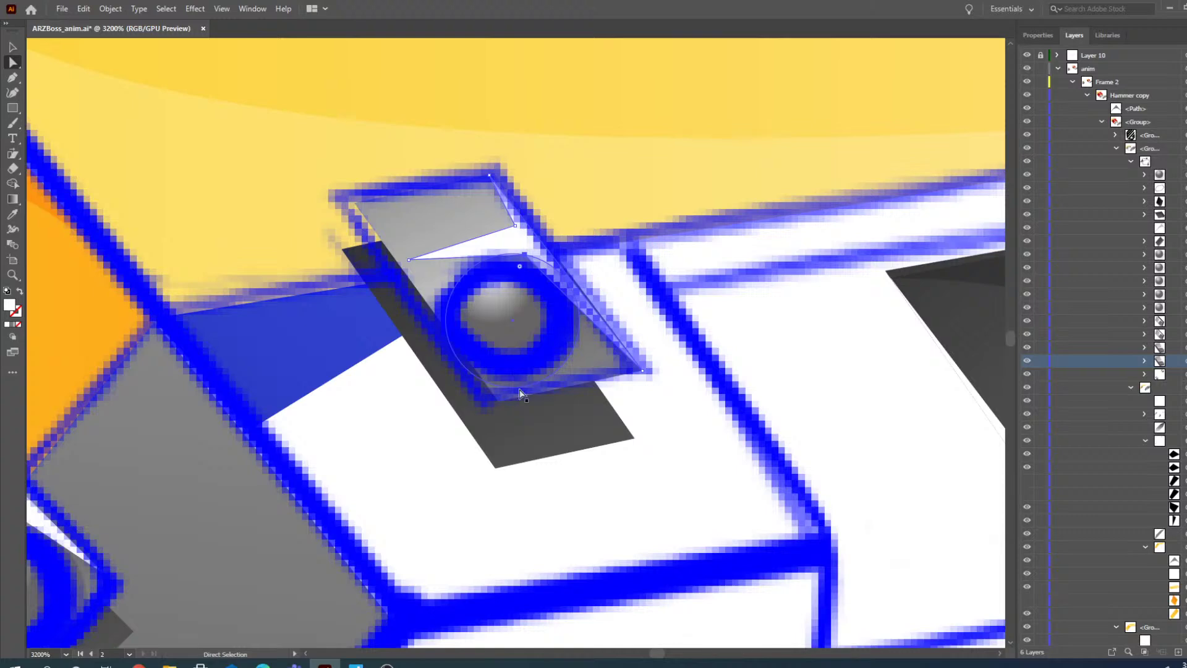
- Move the left bolt's dark shadow closer beneath its grey plate and nudge the white highlight toward the plate's sketched right edge
left_click_drag(537, 437, 519, 407)
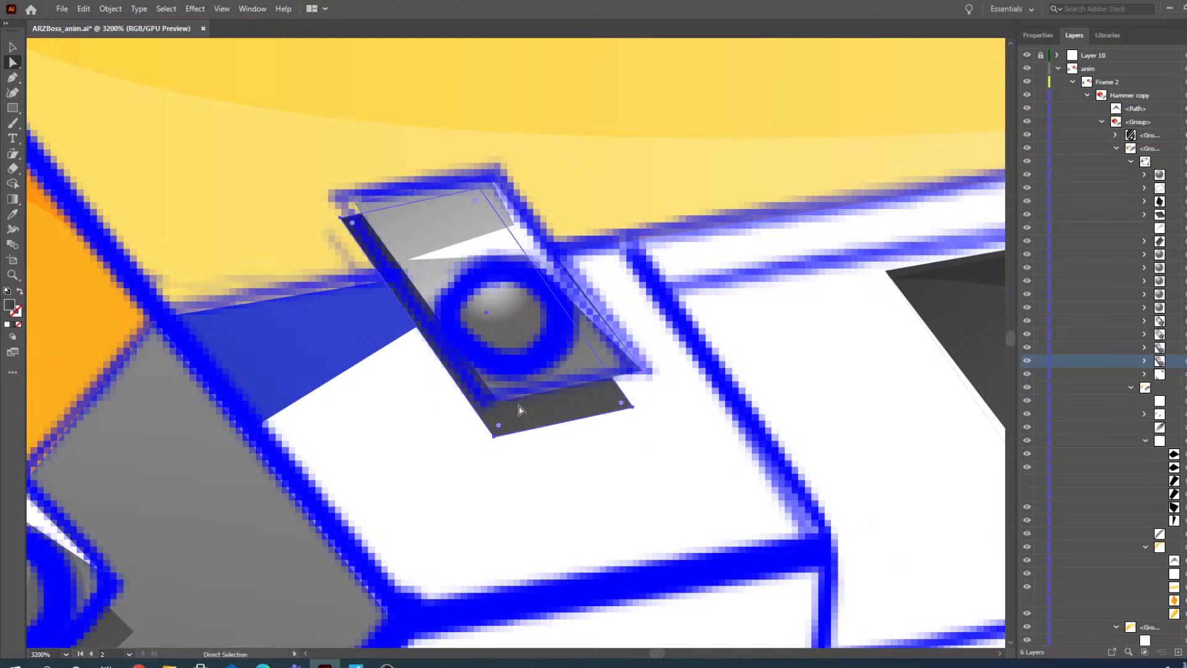
left_click(580, 458)
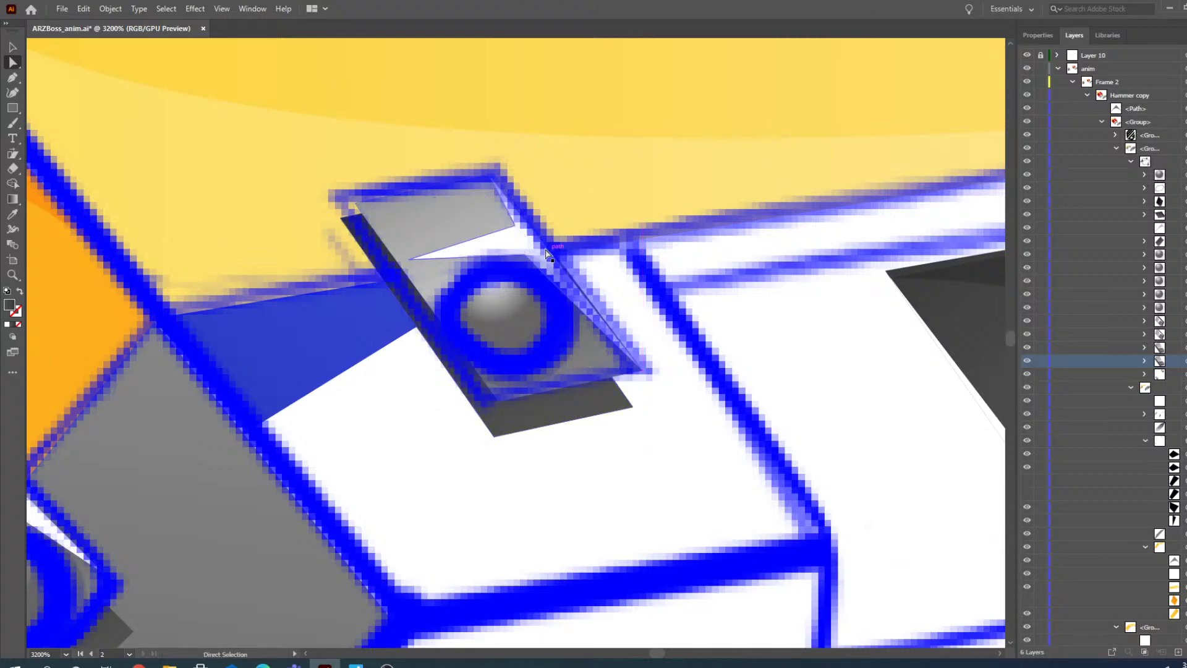
left_click(529, 274)
left_click_drag(491, 181, 493, 174)
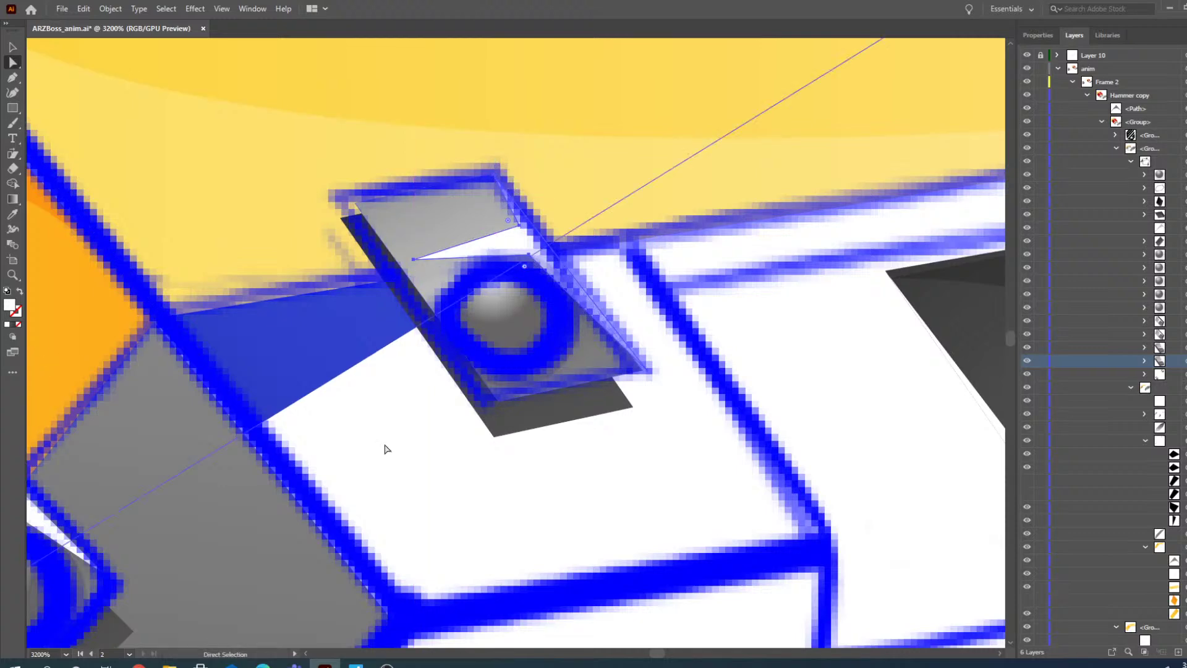
- Select the right bolt group and move it onto the right sketched bolt outline below the yellow band
left_click(13, 275)
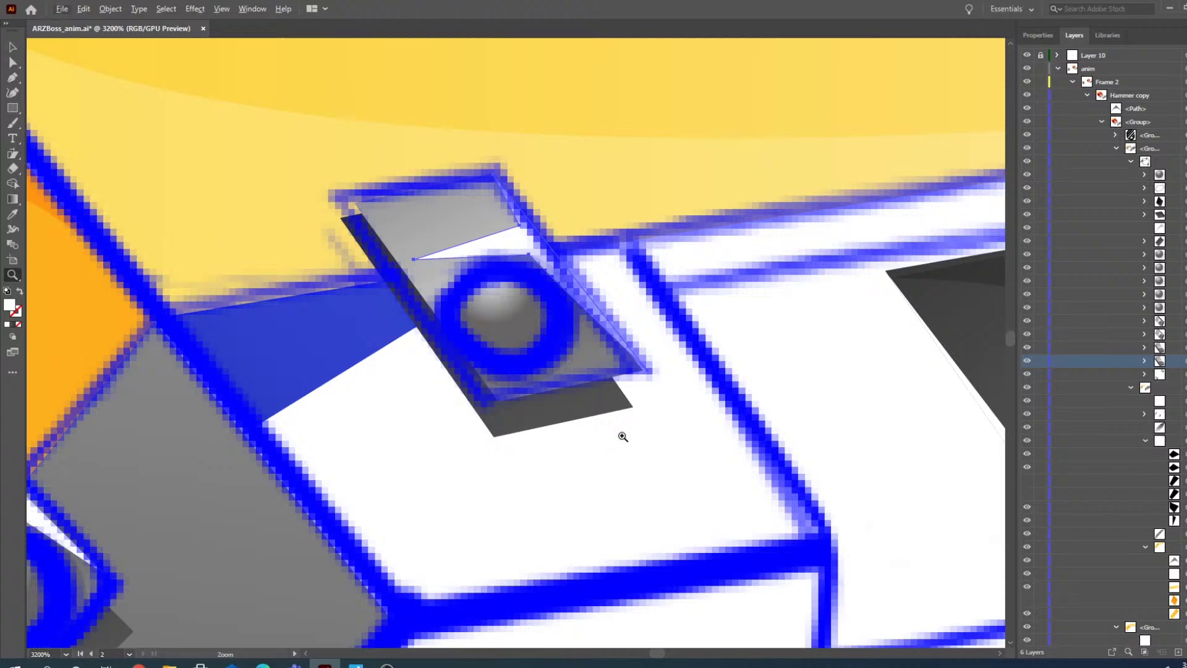
left_click(568, 425, "alt")
left_click(453, 374, "alt")
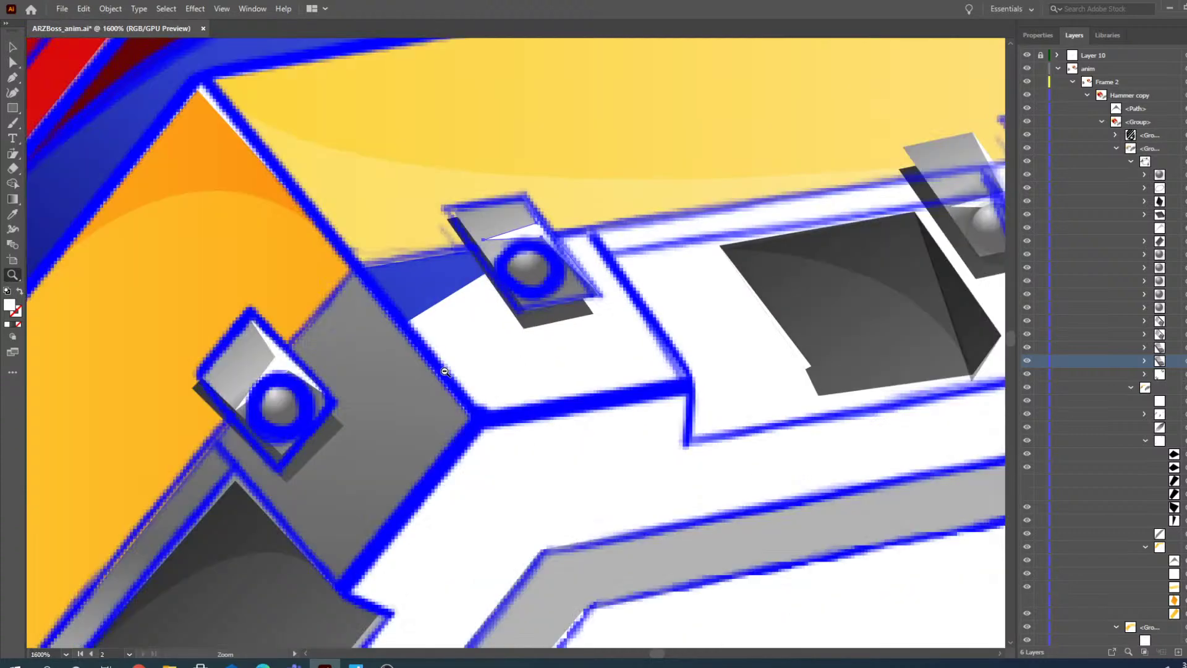
left_click(437, 371, "alt")
left_click(823, 279)
left_click(688, 279)
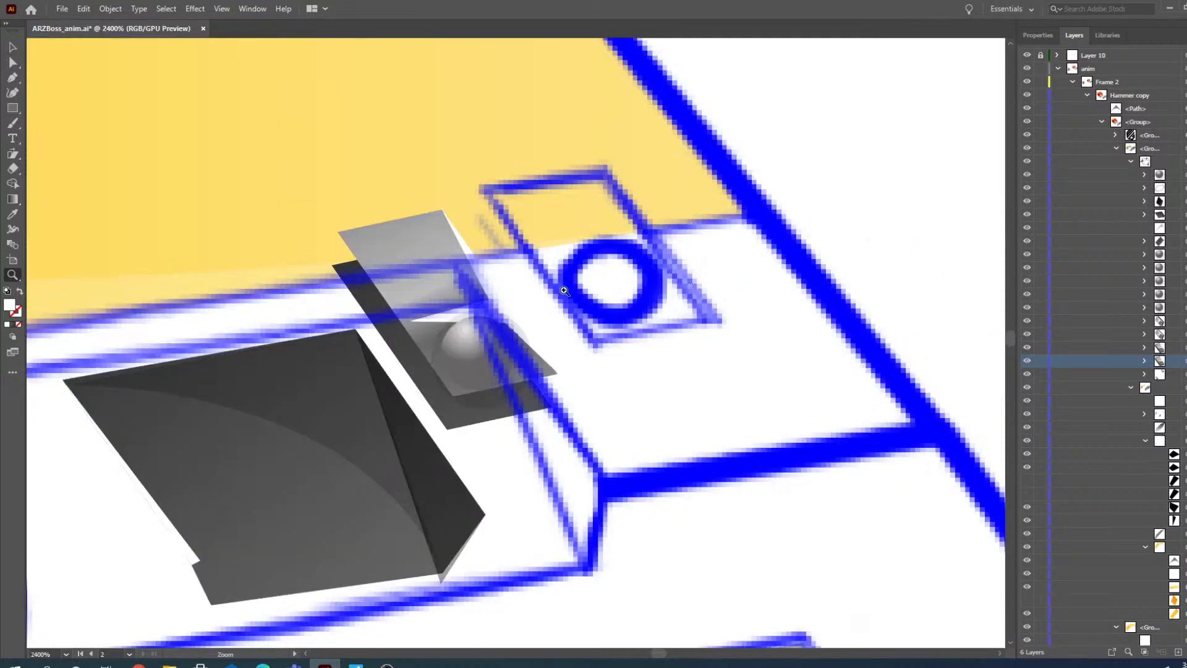
left_click(12, 47)
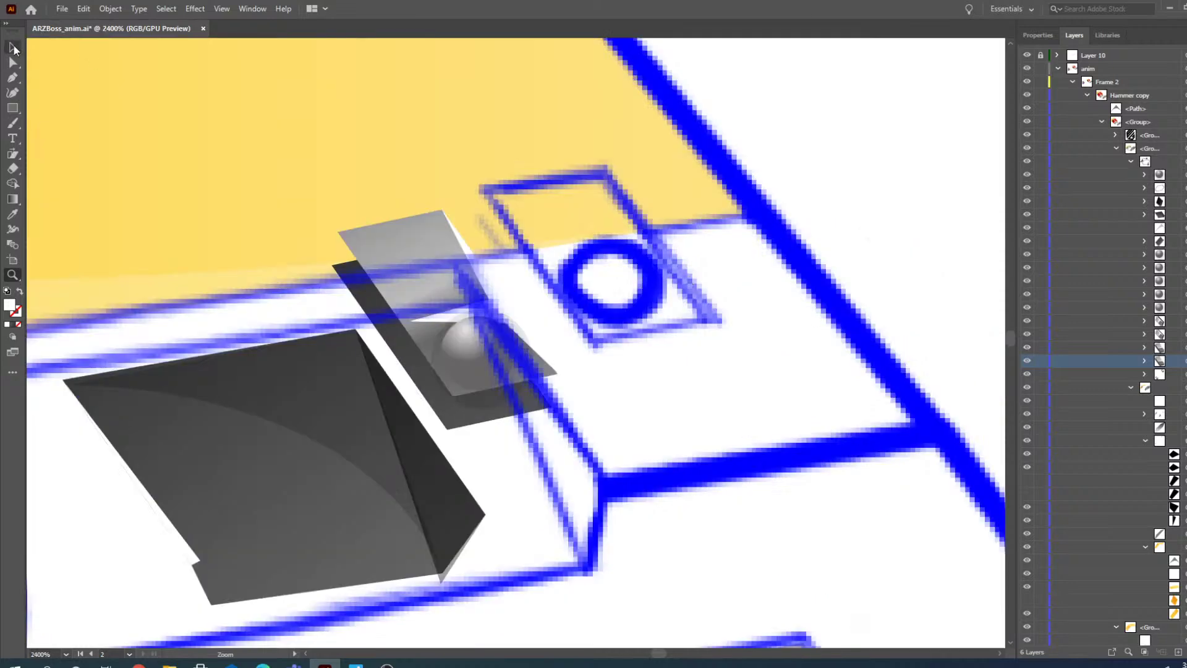
left_click(1178, 351)
left_click(1184, 348)
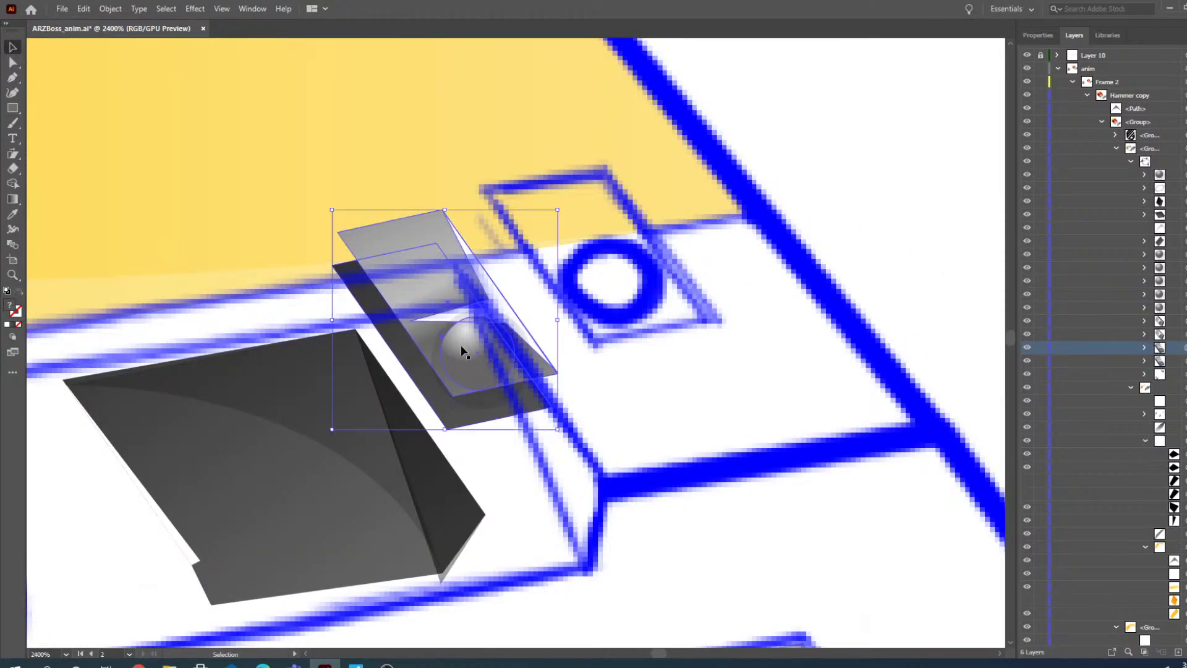
left_click(460, 365)
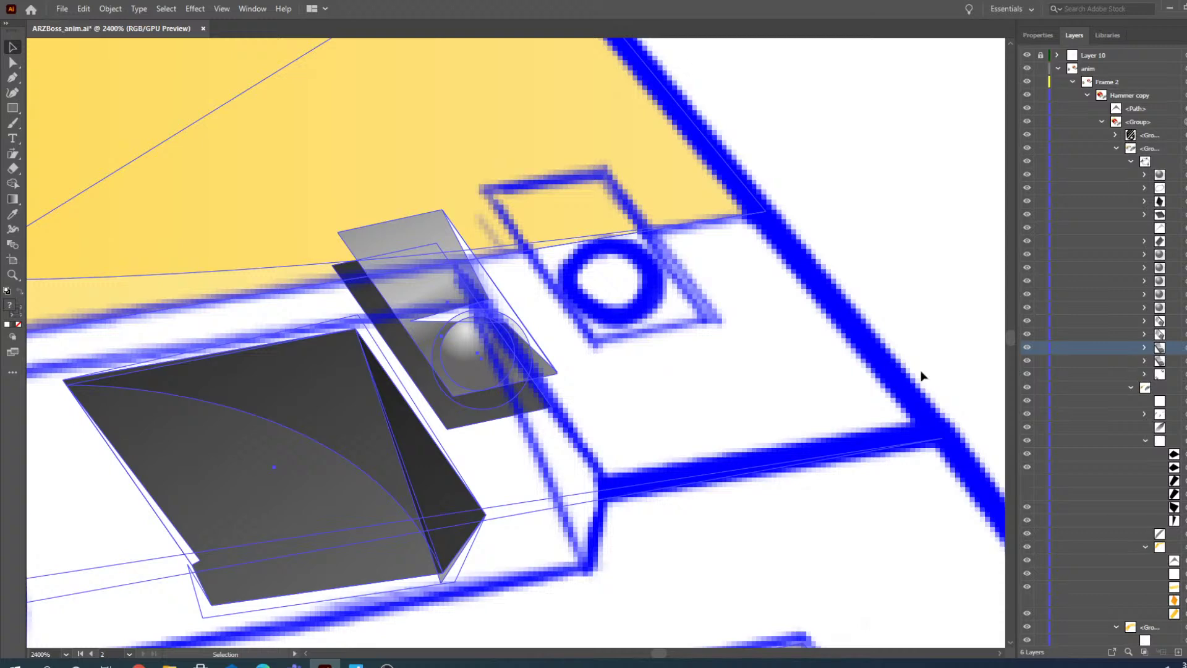
left_click(691, 390)
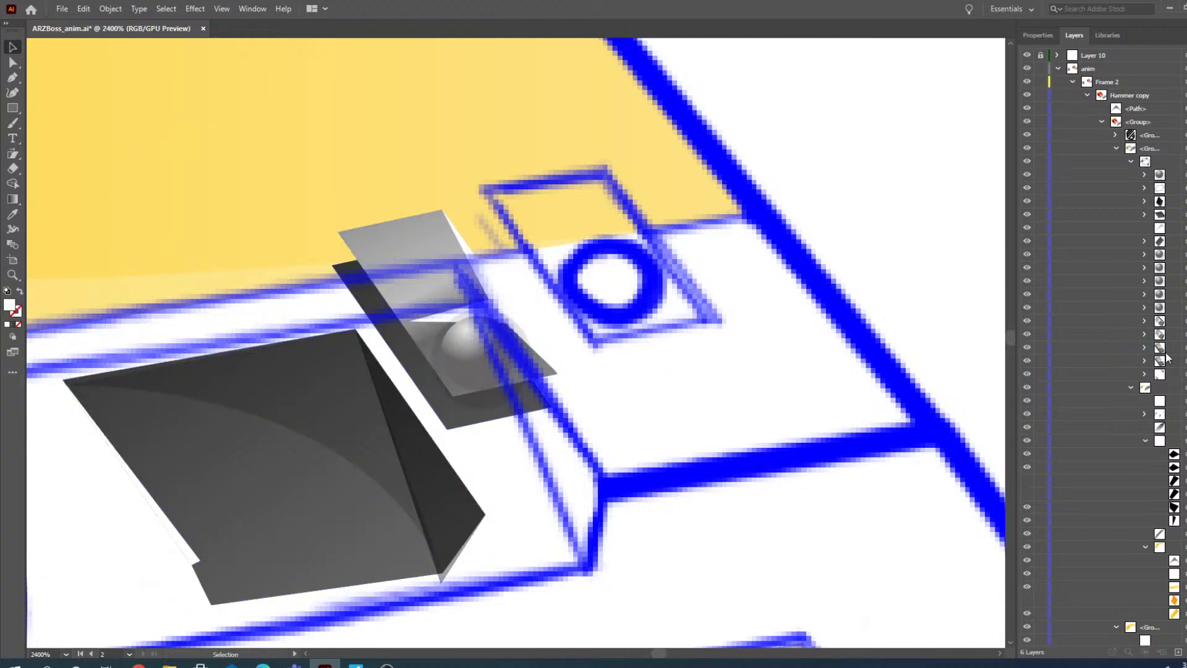
left_click(1184, 347)
key("a")
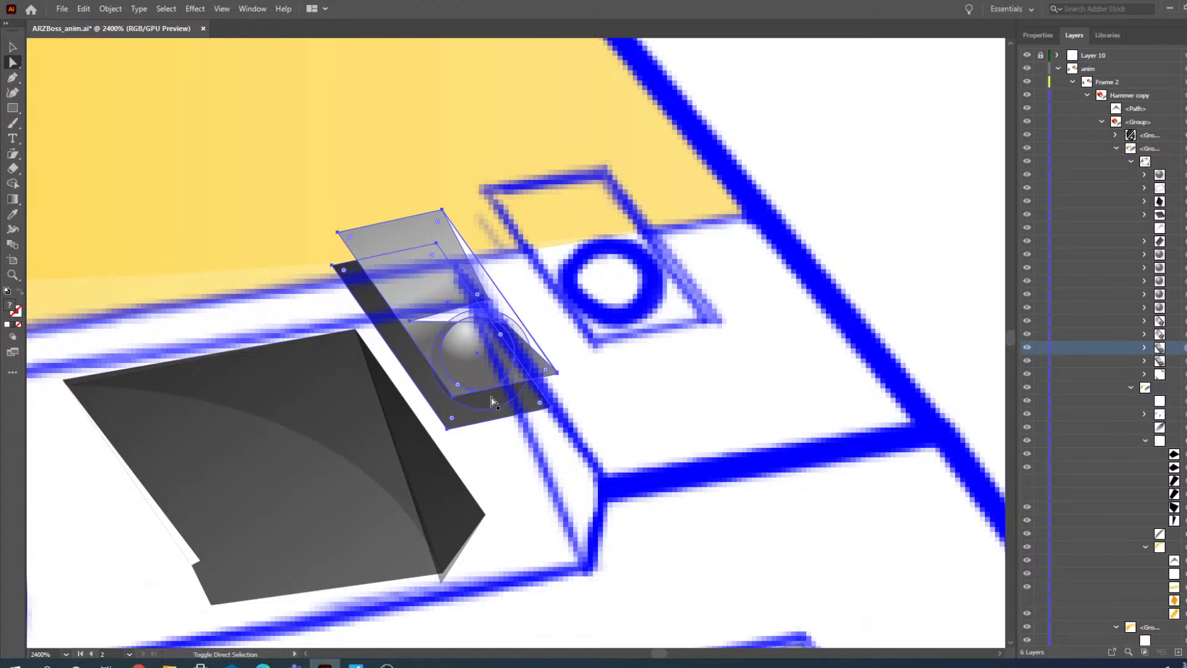
left_click(16, 49)
left_click_drag(430, 321, 581, 298)
- Center the right bolt's shaded ball and its surrounding ring inside the sketched blue circle
left_click(12, 275)
left_click(696, 304)
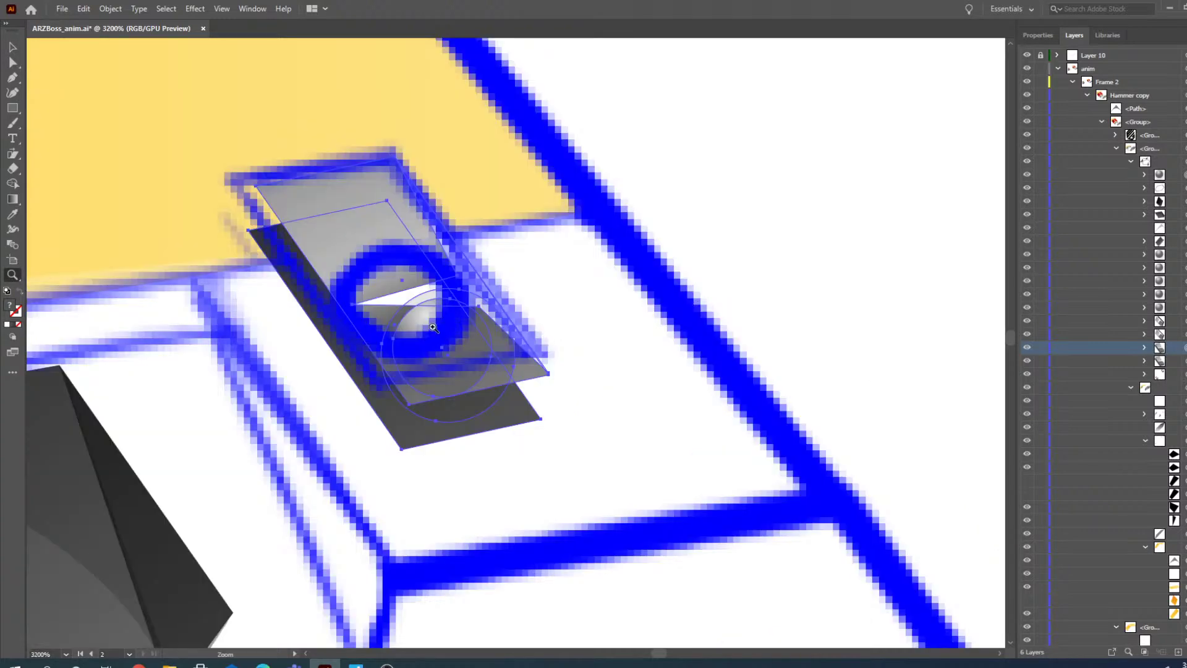
left_click(433, 328)
left_click(12, 62)
left_click(538, 284)
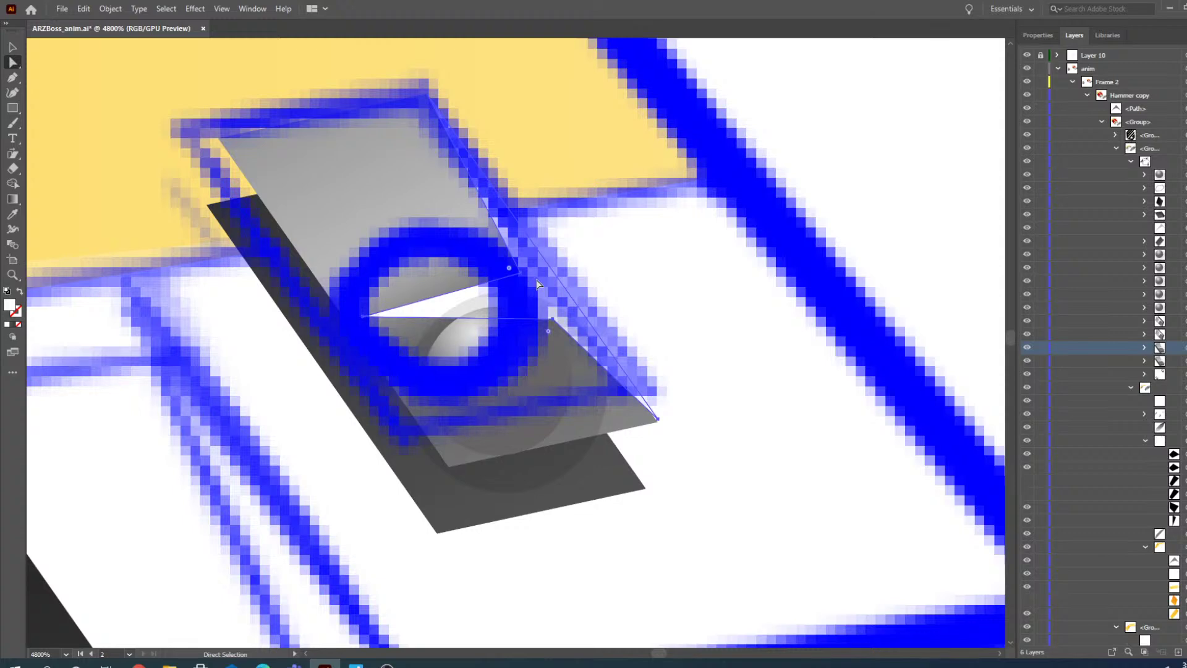
left_click(501, 386)
left_click_drag(533, 436, 466, 357)
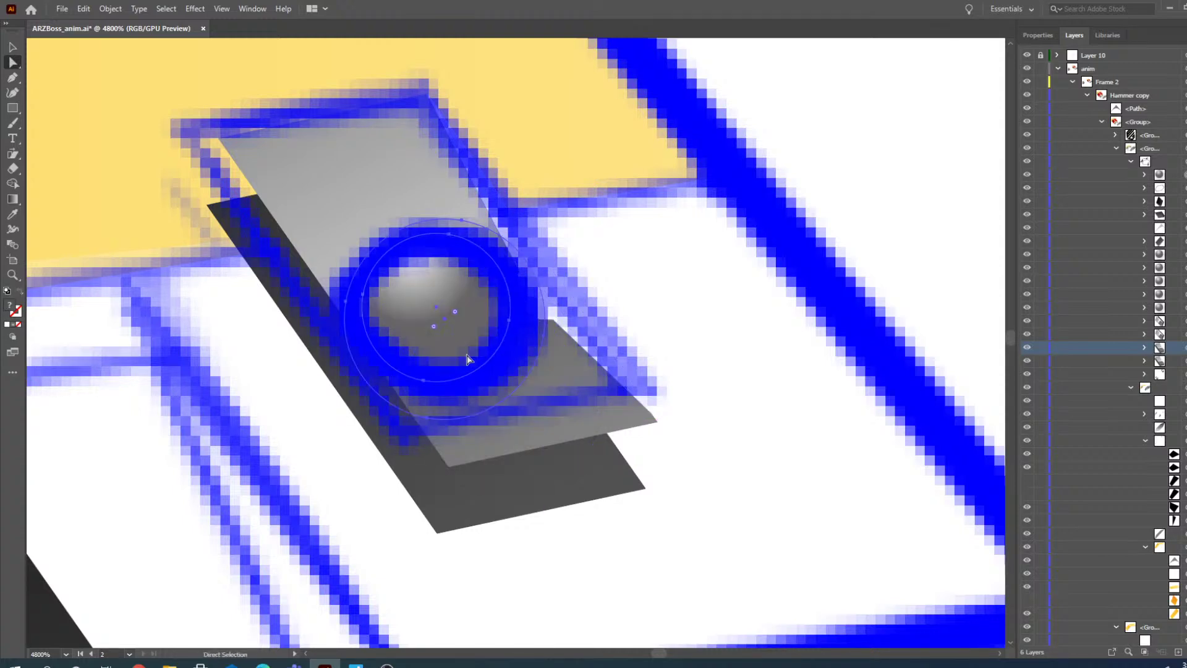
- Try to shift the inner points of the right bolt's white highlight up the plate one at a time
left_click(518, 297)
left_click_drag(520, 273, 457, 168)
key("ctrl+z")
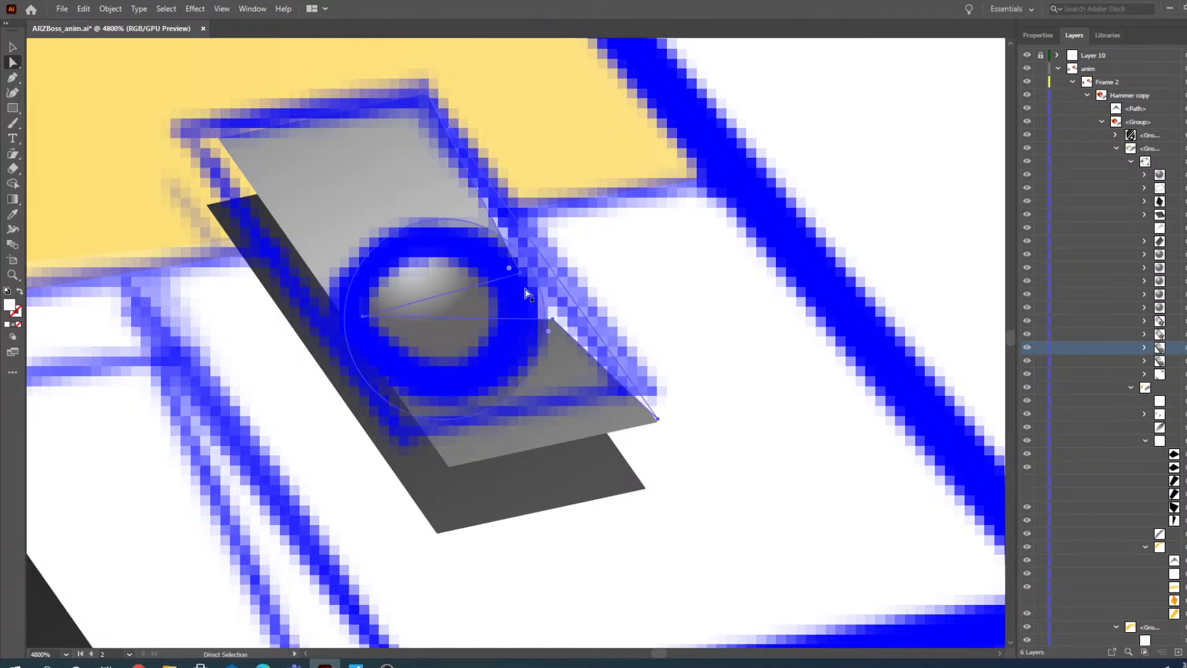
left_click_drag(518, 270, 458, 151)
left_click(369, 324)
left_click_drag(369, 325, 292, 234)
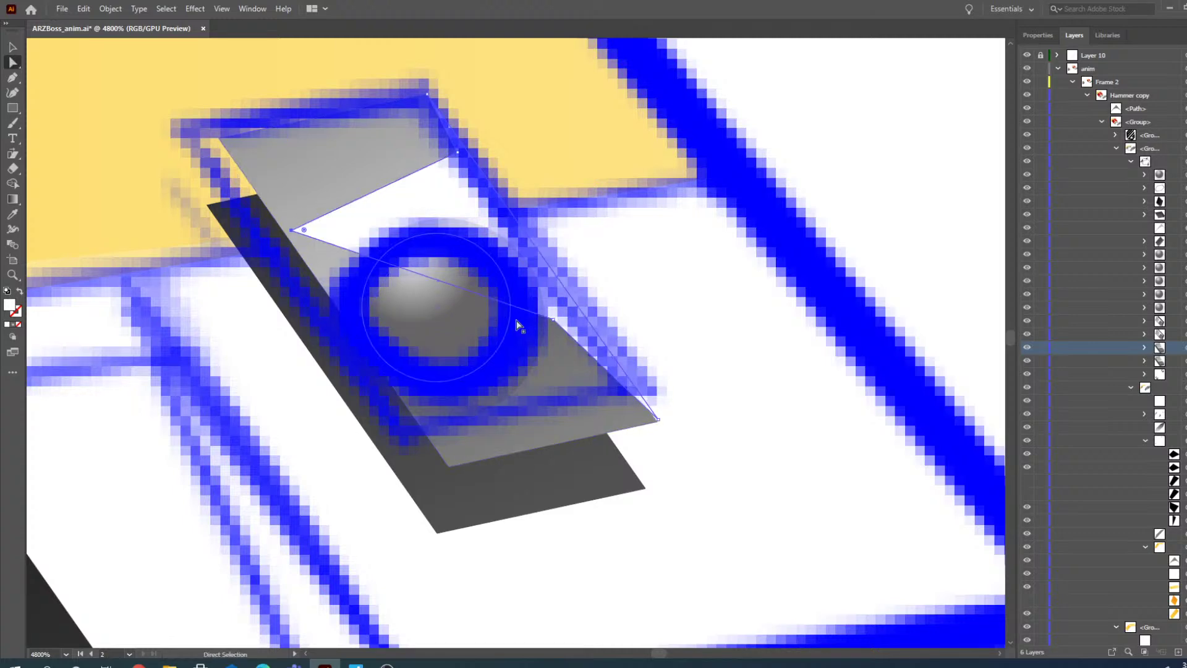
left_click_drag(552, 319, 474, 192)
- Undo the point-by-point changes to the right bolt's white highlight
left_click(13, 274)
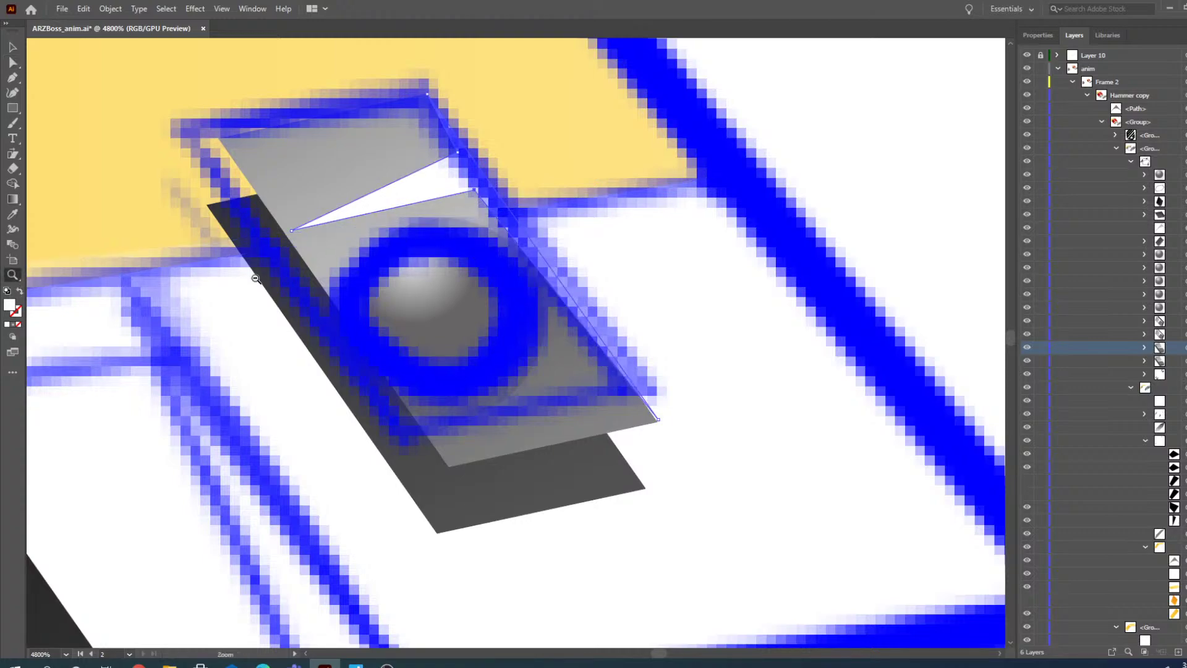
left_click(256, 278, "alt")
left_click(484, 360, "alt")
left_click(549, 344)
left_click(548, 340)
left_click(550, 348)
left_click(550, 349)
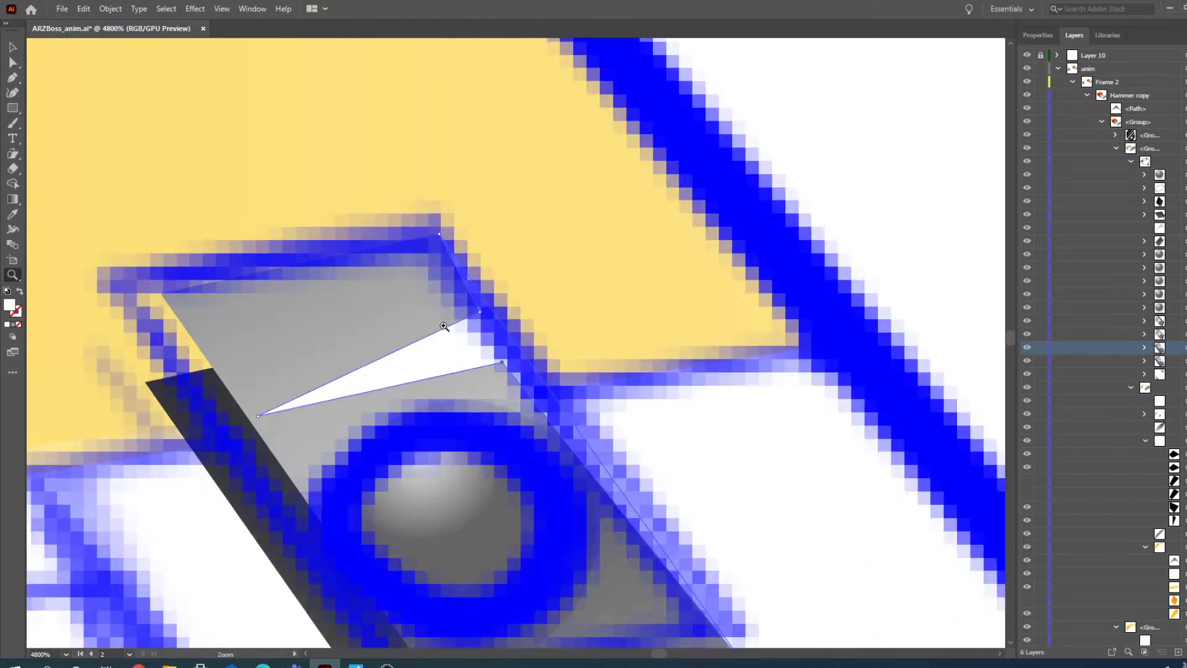
left_click_drag(468, 345, 467, 292)
key("ctrl+z")
key("ctrl+z")
key("ctrl+z")
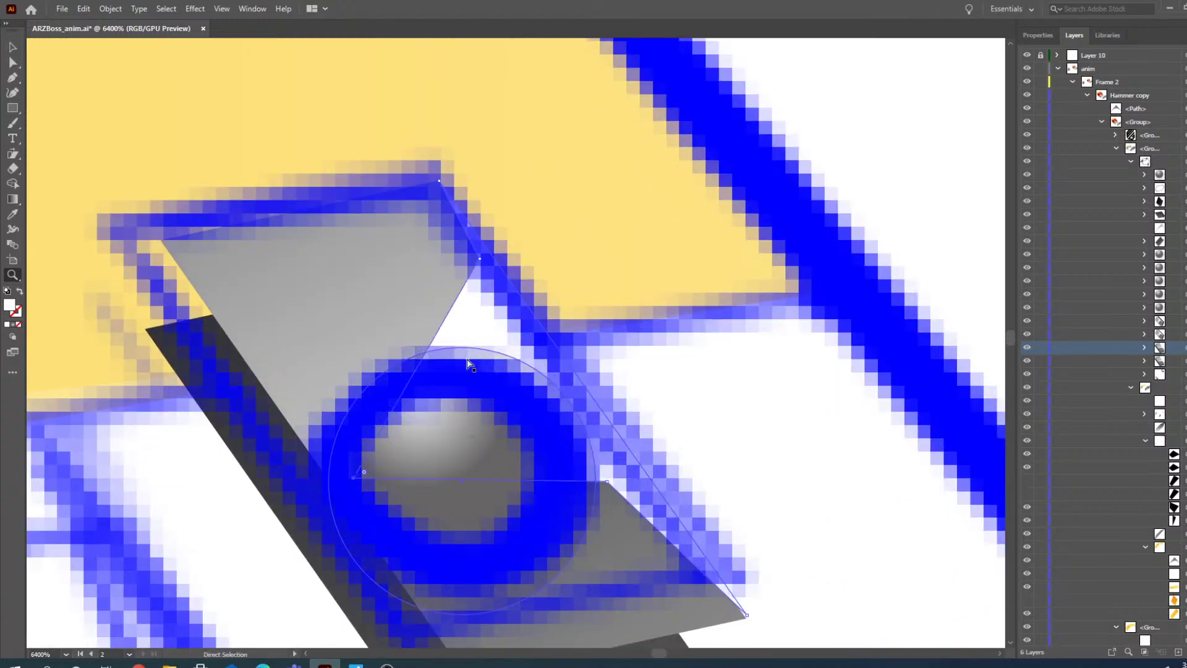
key("ctrl")
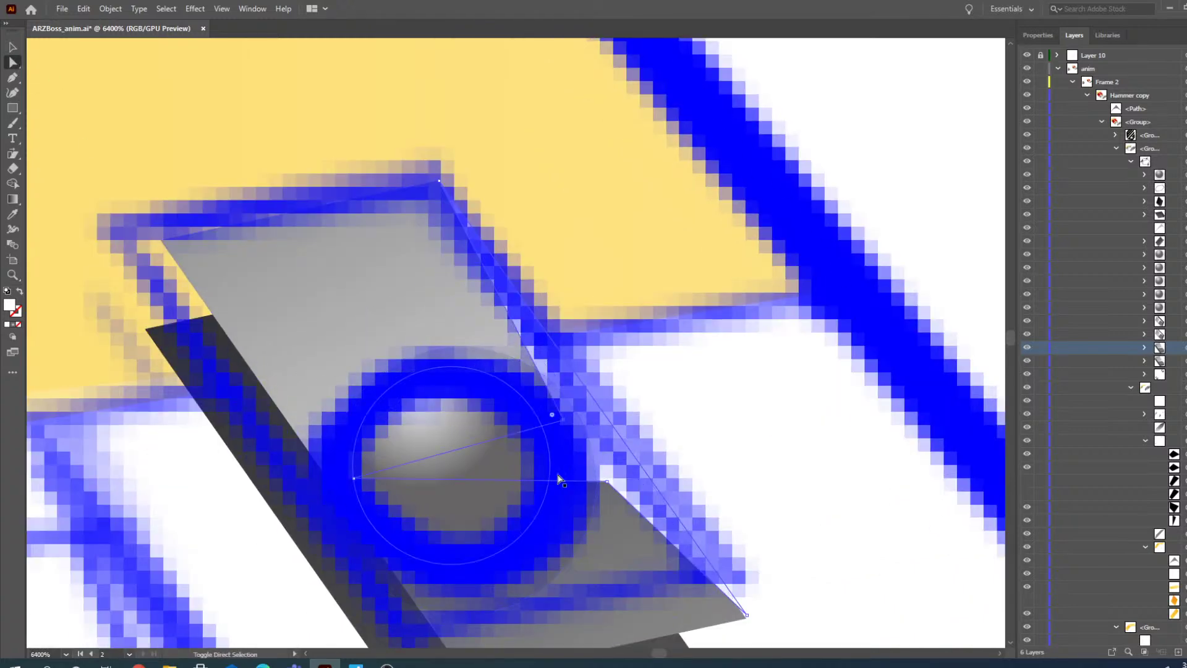
- Select the three inner points of the right bolt's white highlight and move them together up the plate above the ball
left_click(607, 481)
left_click(354, 479)
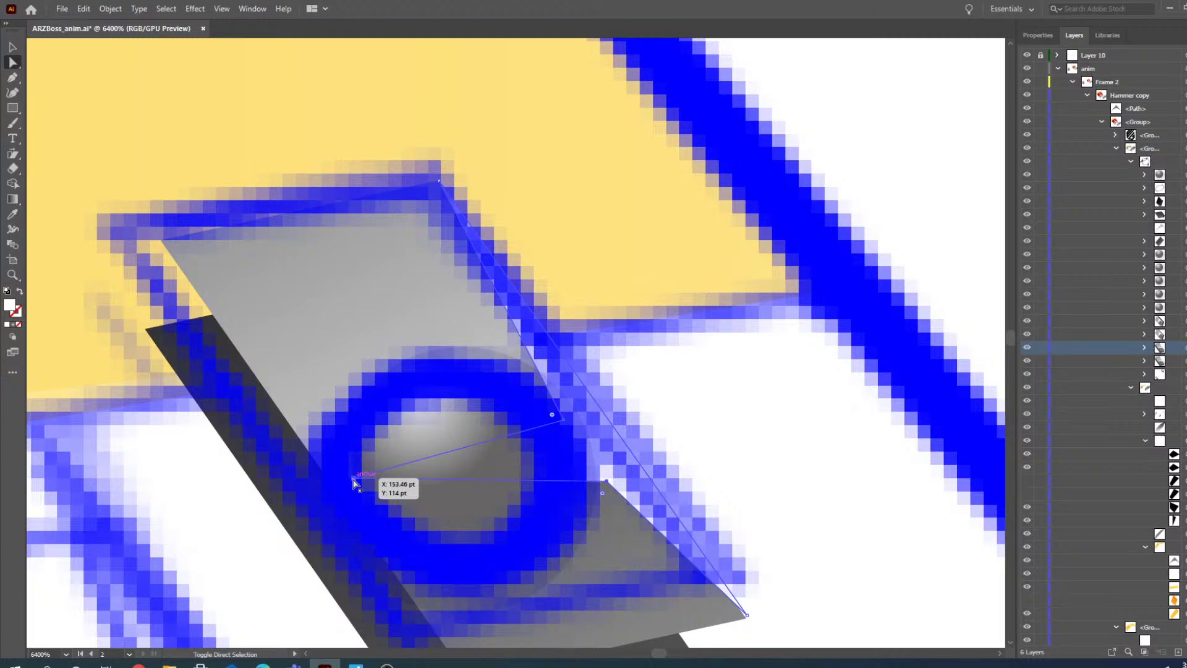
left_click_drag(346, 468, 254, 343)
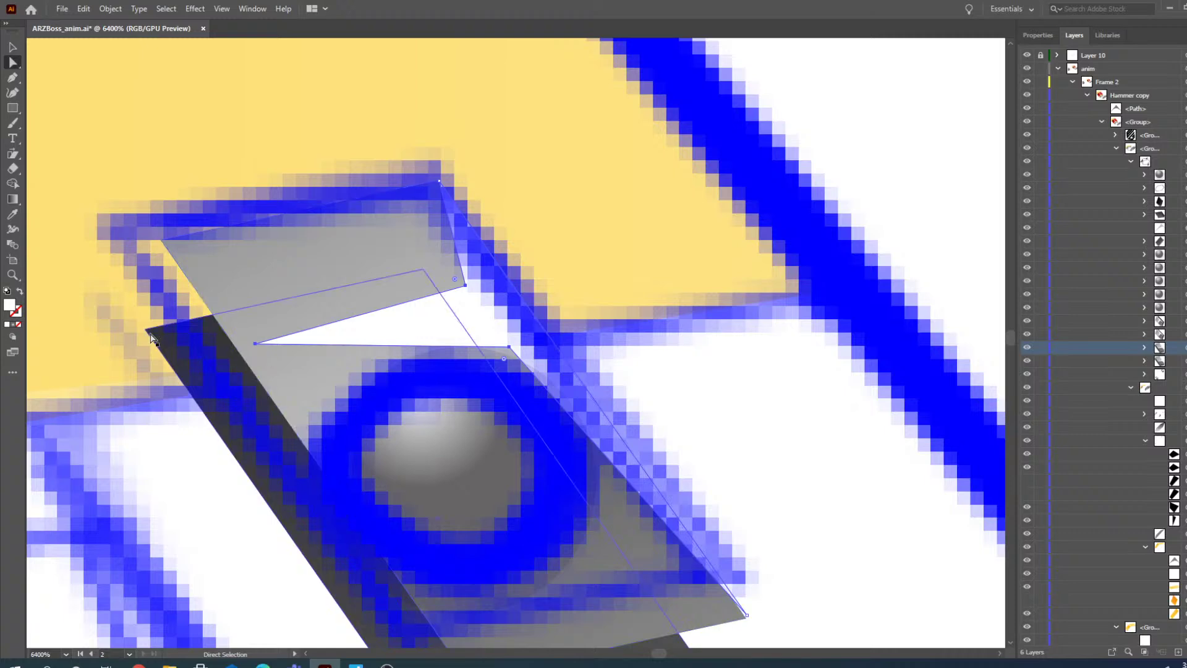
- Move the right bolt's dark shadow closer beneath its grey plate
left_click(13, 275)
left_click(618, 433, "alt")
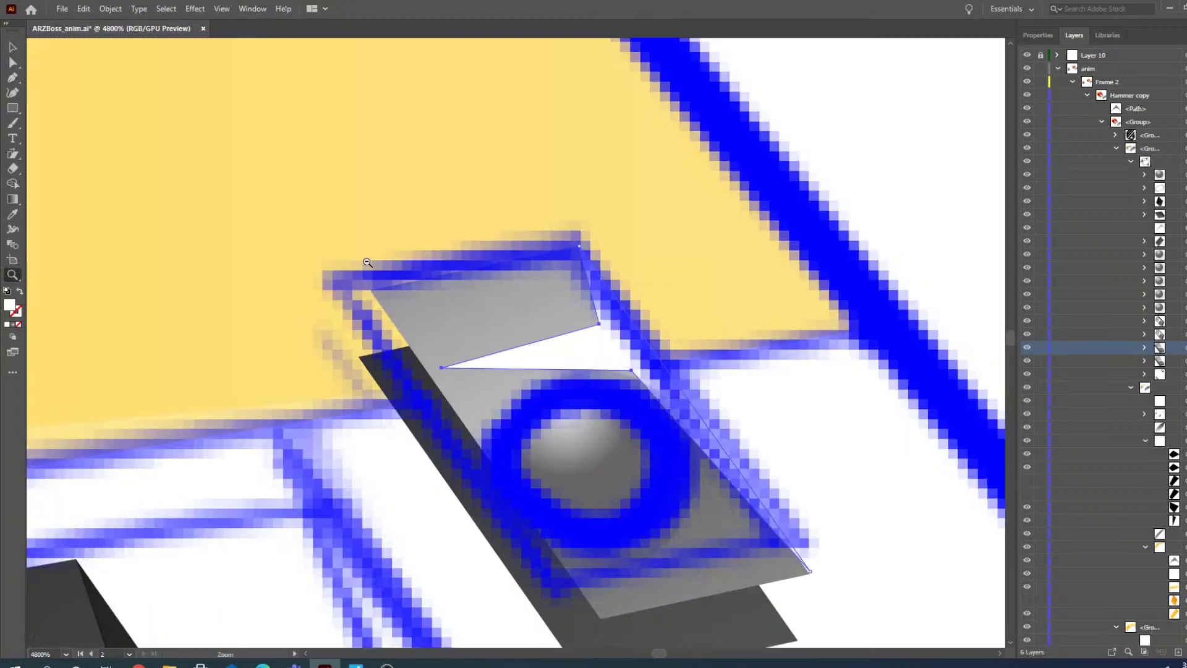
left_click(618, 433, "alt")
left_click(594, 460, "alt")
left_click(595, 459, "alt")
left_click(628, 421)
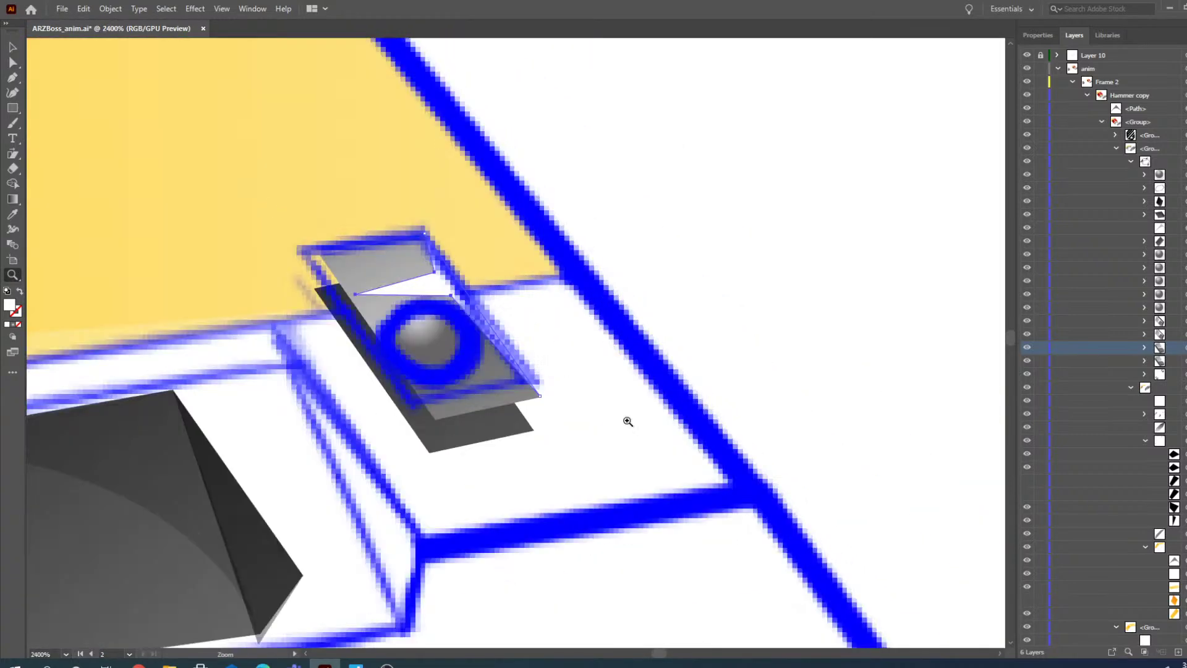
left_click(13, 62)
left_click_drag(469, 437, 461, 418)
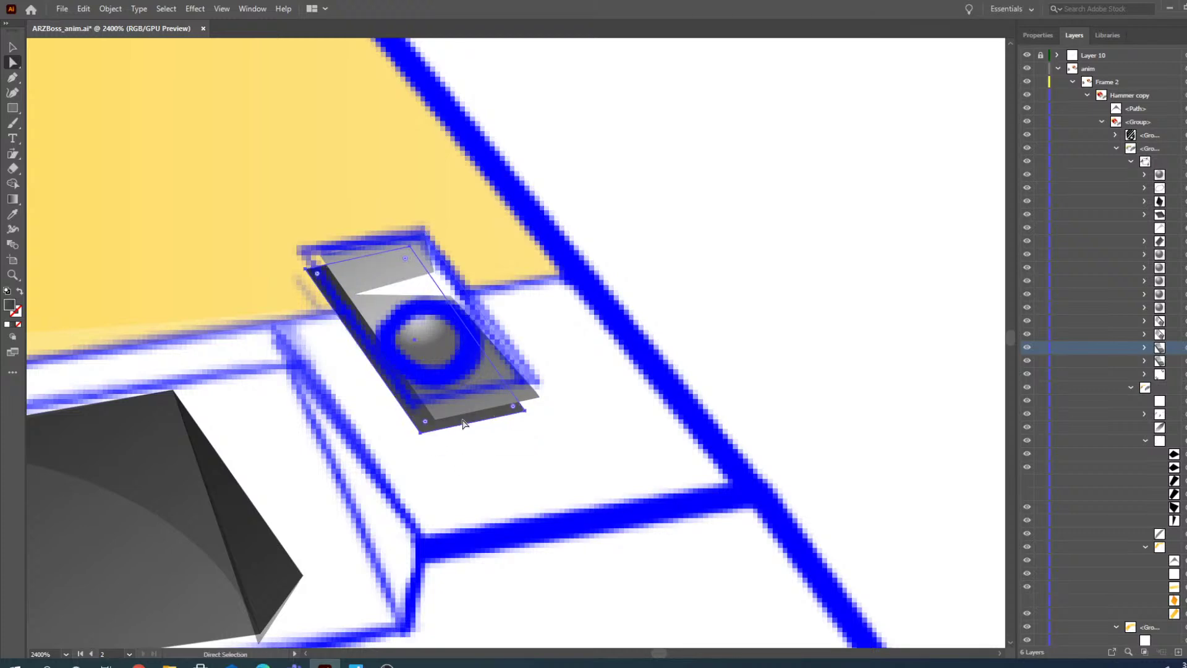
- Nudge the right bolt's dark shadow slightly so its offset resembles that of the left bolt
left_click_drag(656, 651, 657, 650)
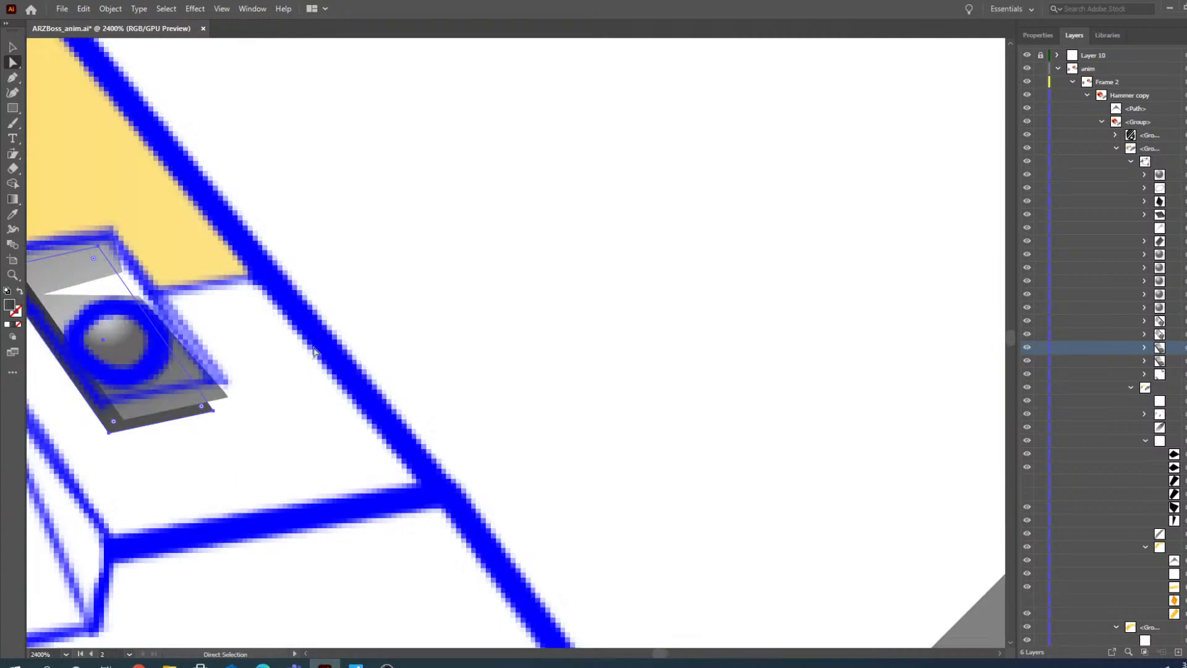
left_click(13, 275)
left_click(379, 376, "alt")
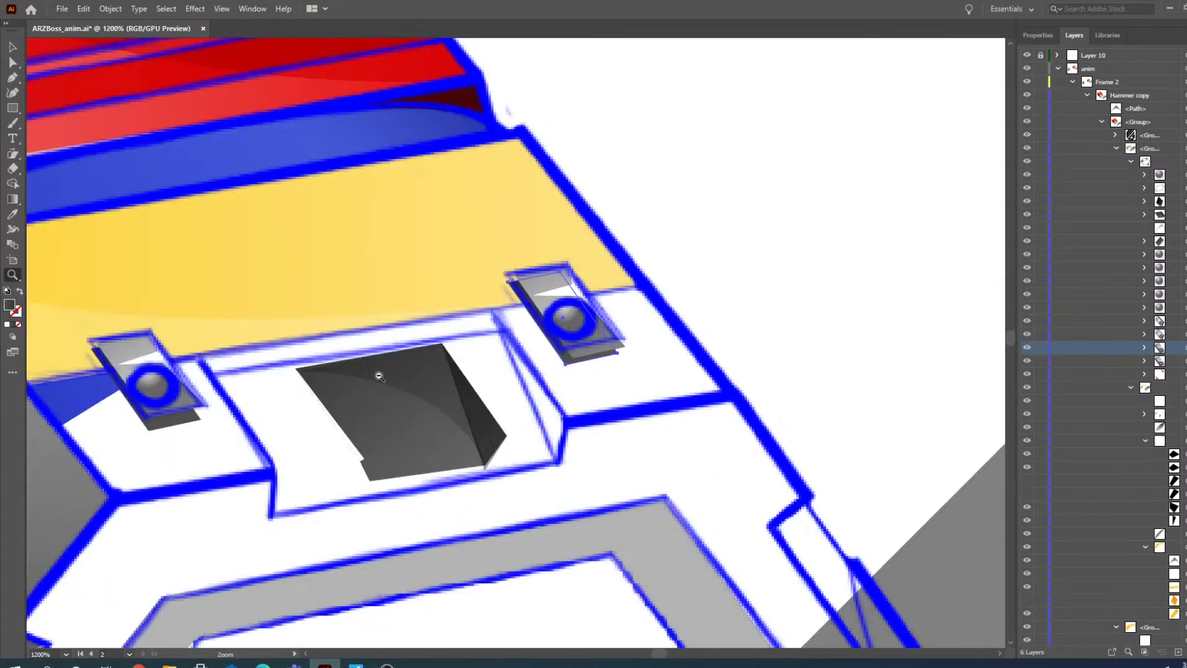
left_click(13, 64)
left_click_drag(566, 359, 569, 357)
- Extend the two left corners of the dark recess between the bolts to the left edge of the sketched recess outline
left_click(403, 452)
key("z")
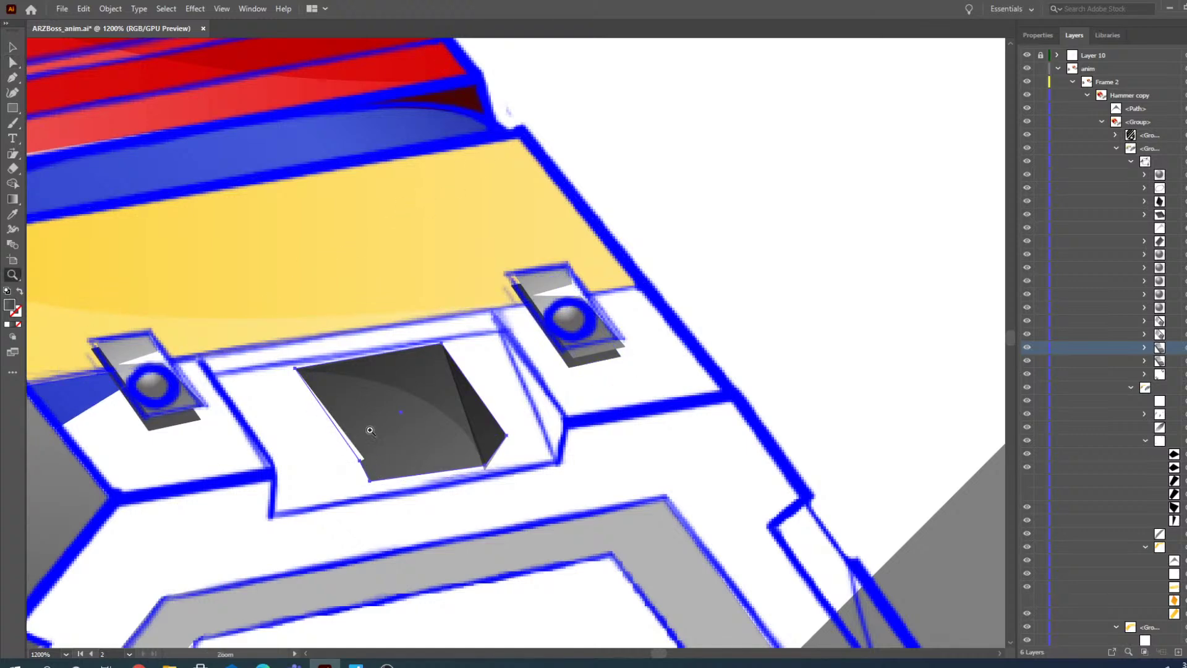
left_click(398, 447)
left_click(495, 362)
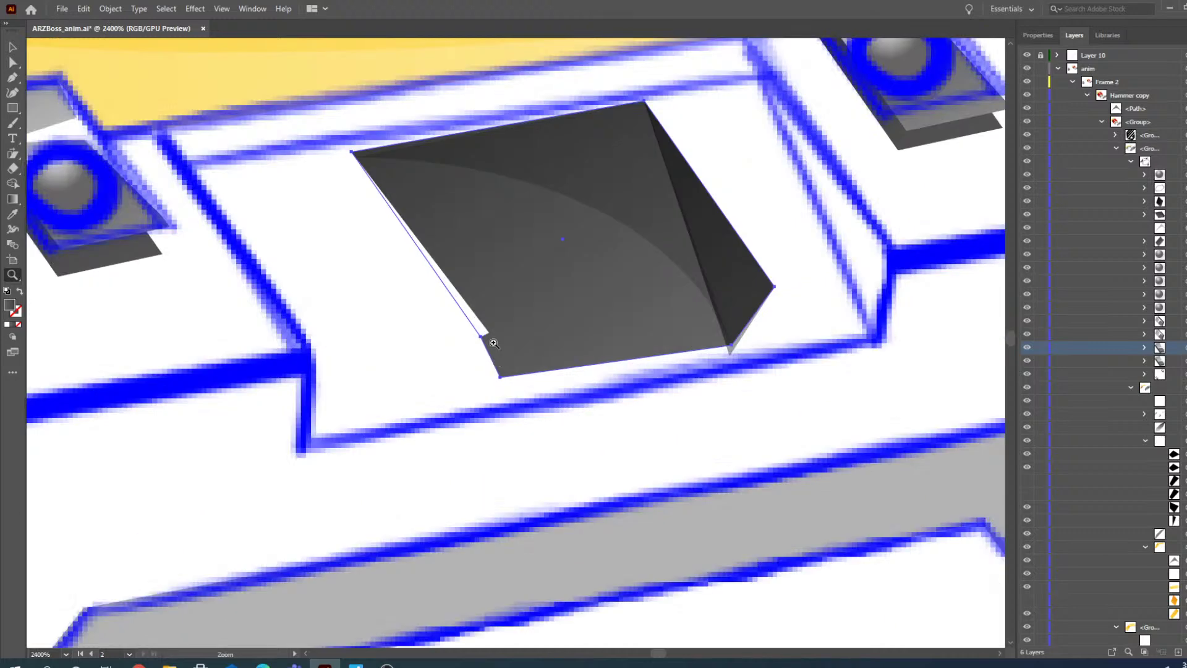
left_click(13, 47)
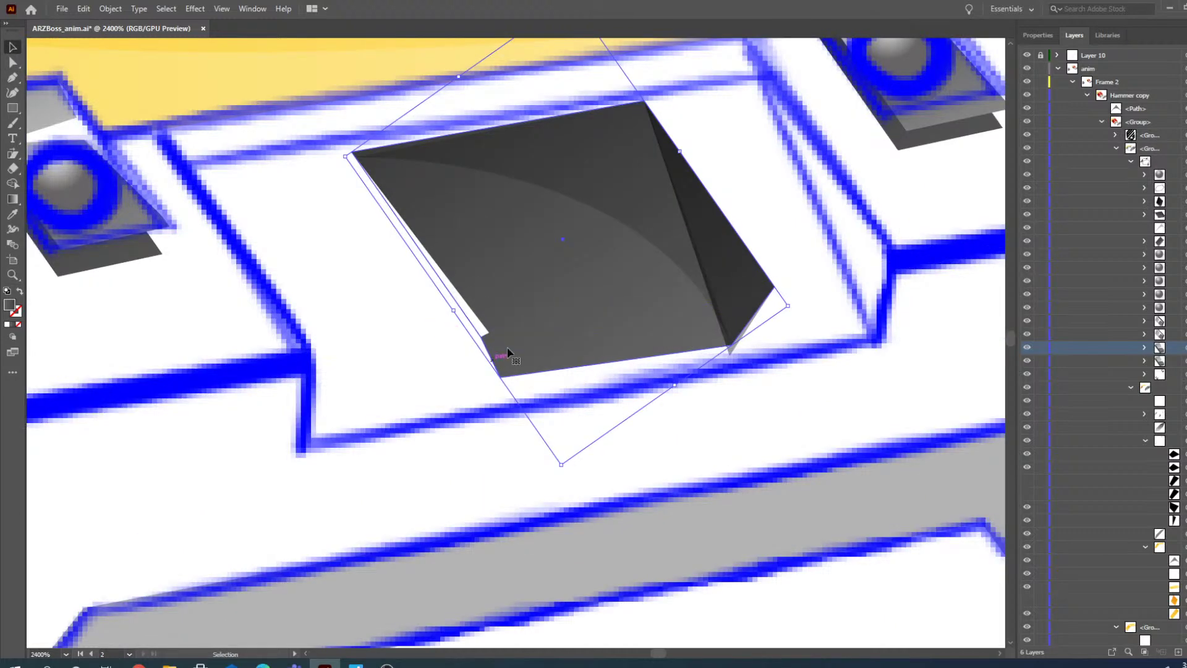
left_click(480, 345)
left_click(13, 63)
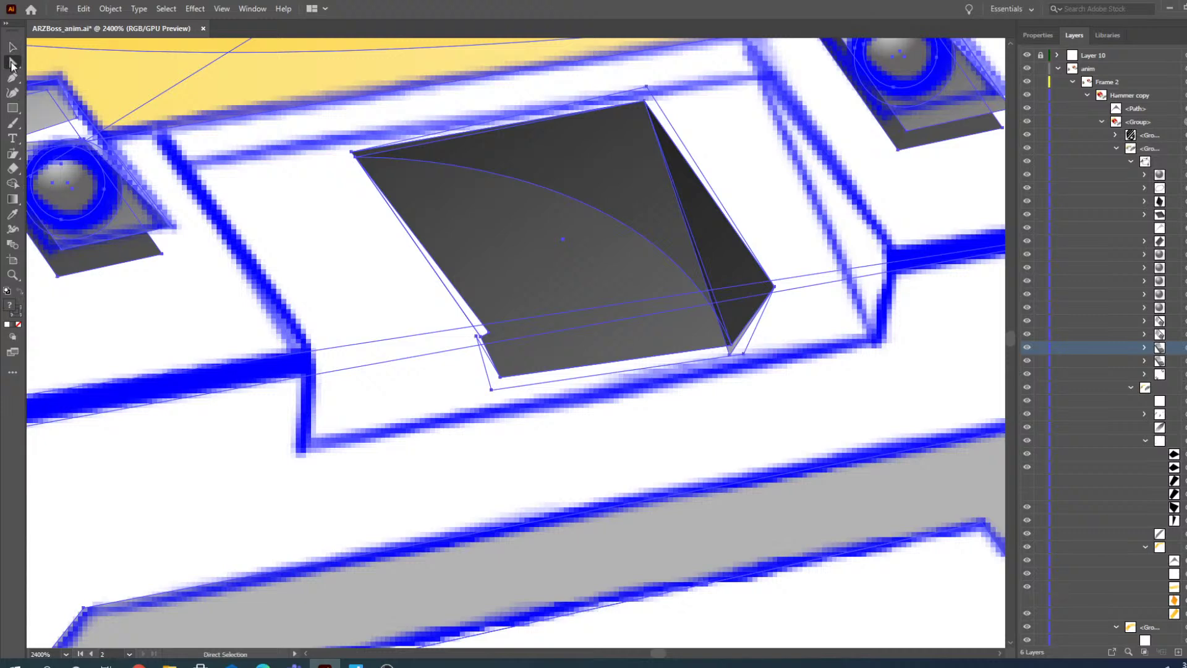
left_click(413, 411)
left_click_drag(475, 325, 298, 342)
left_click(489, 290)
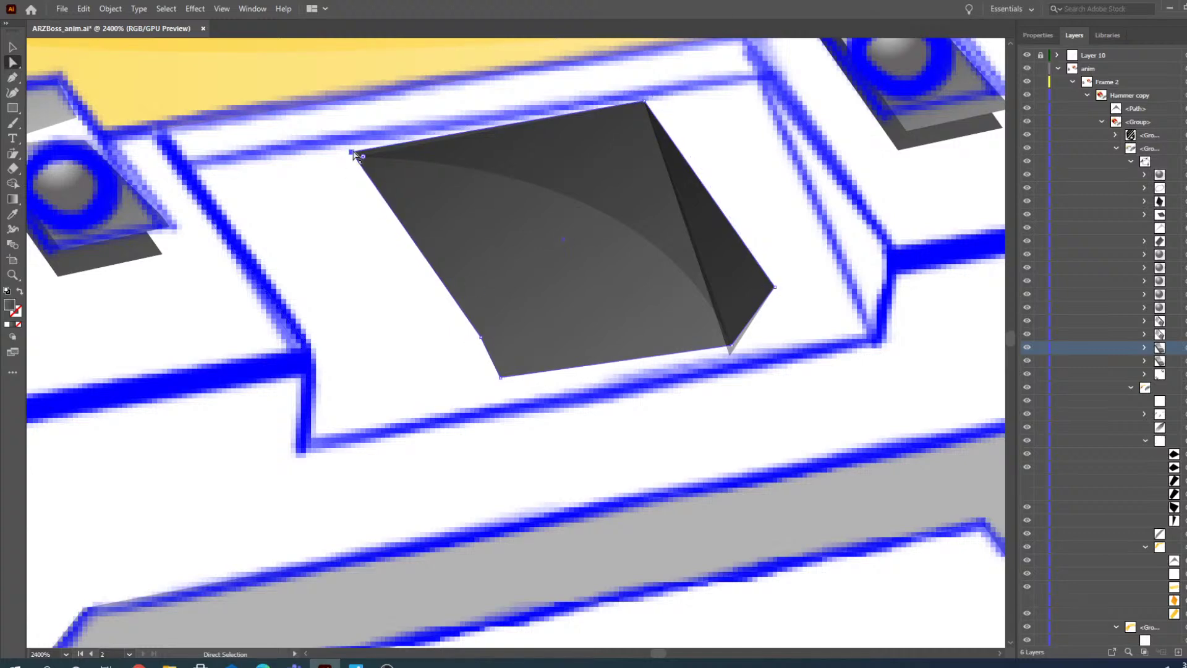
left_click_drag(353, 153, 181, 167)
left_click_drag(481, 337, 311, 351)
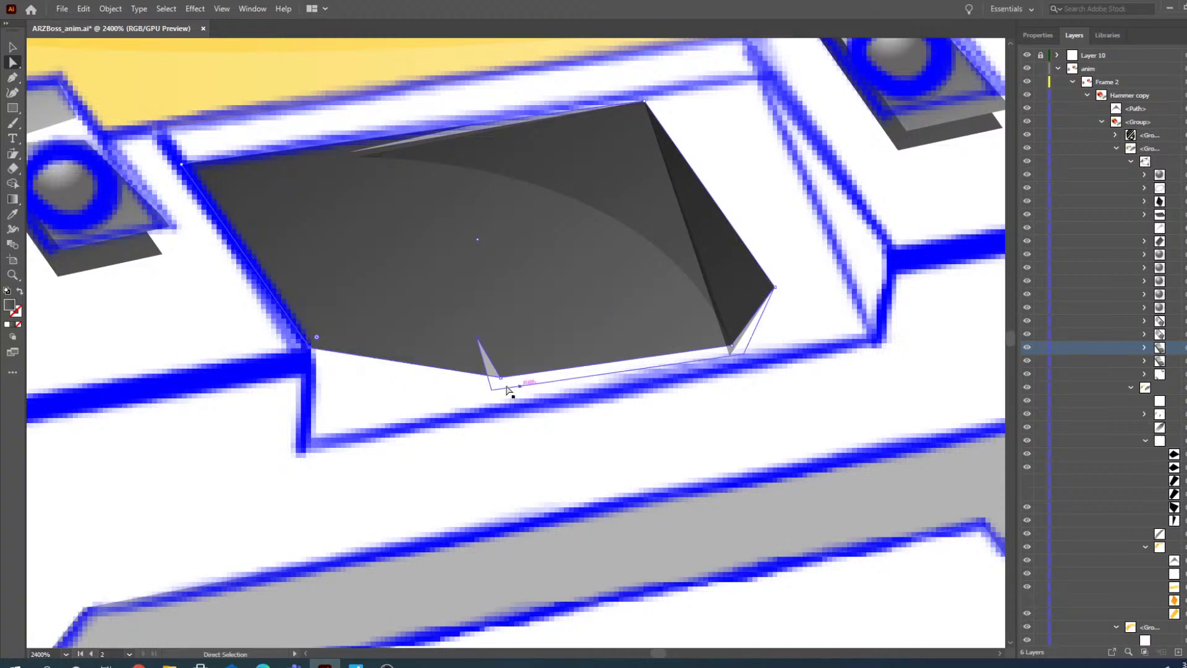
- Pull the dark recess's lower-left corner down to the sketched notch and align the left edge highlight's ends with the outline
left_click_drag(502, 381, 301, 456)
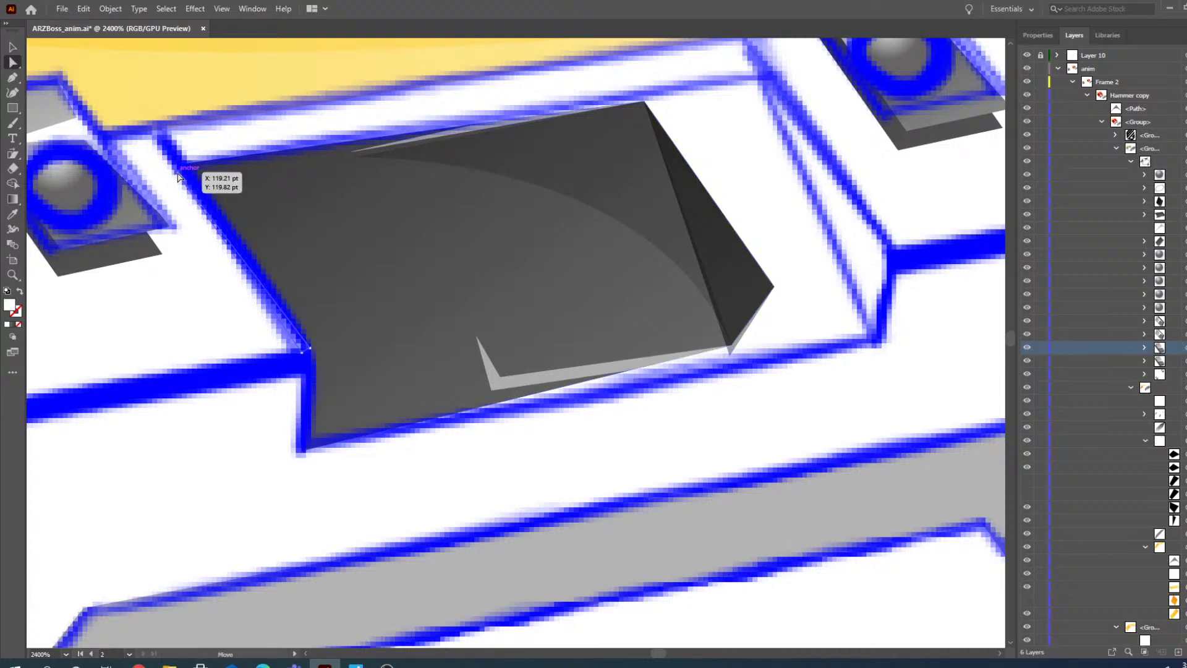
left_click_drag(178, 177, 181, 163)
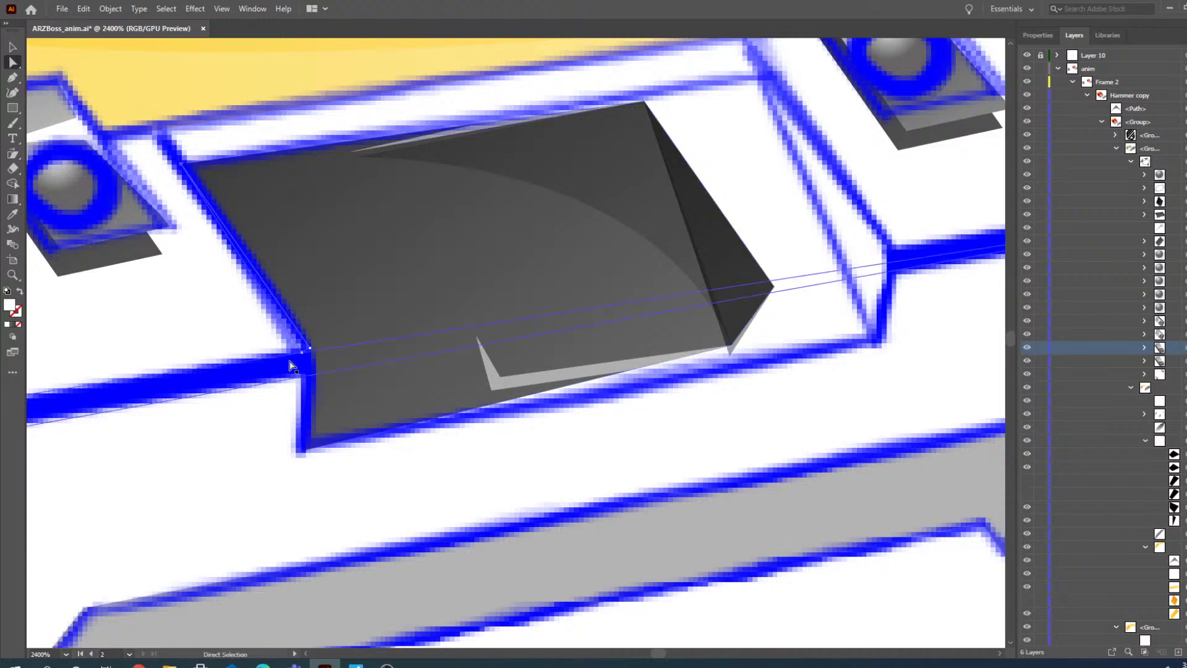
left_click_drag(310, 350, 310, 349)
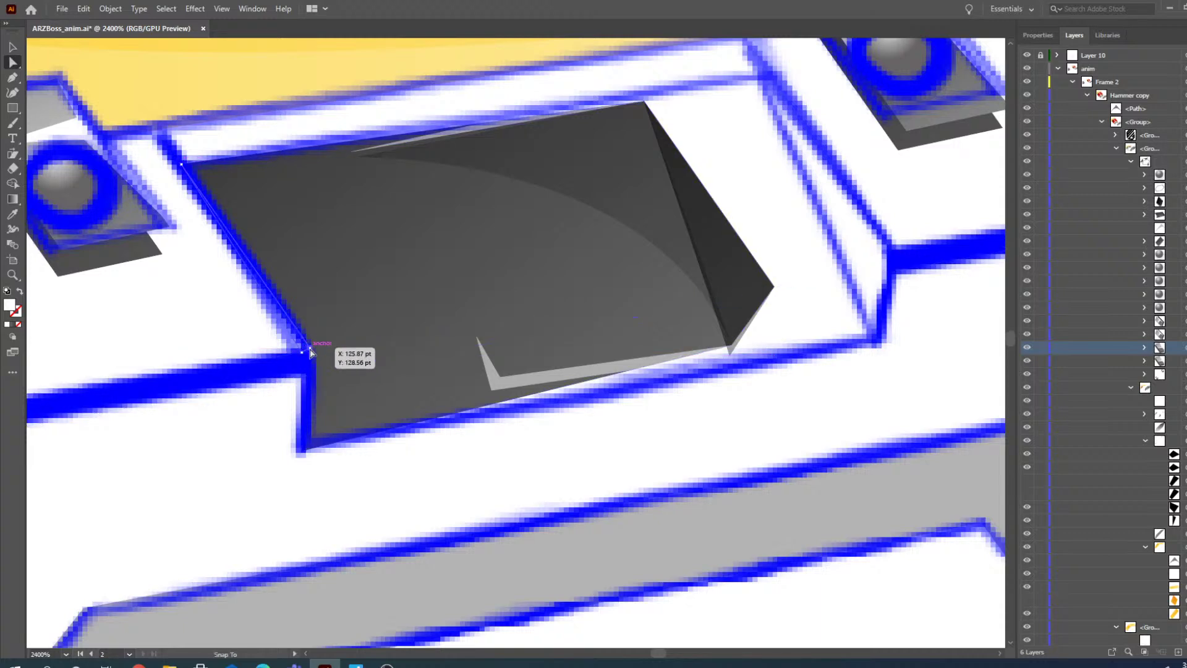
scroll(161, 365, "up", 1)
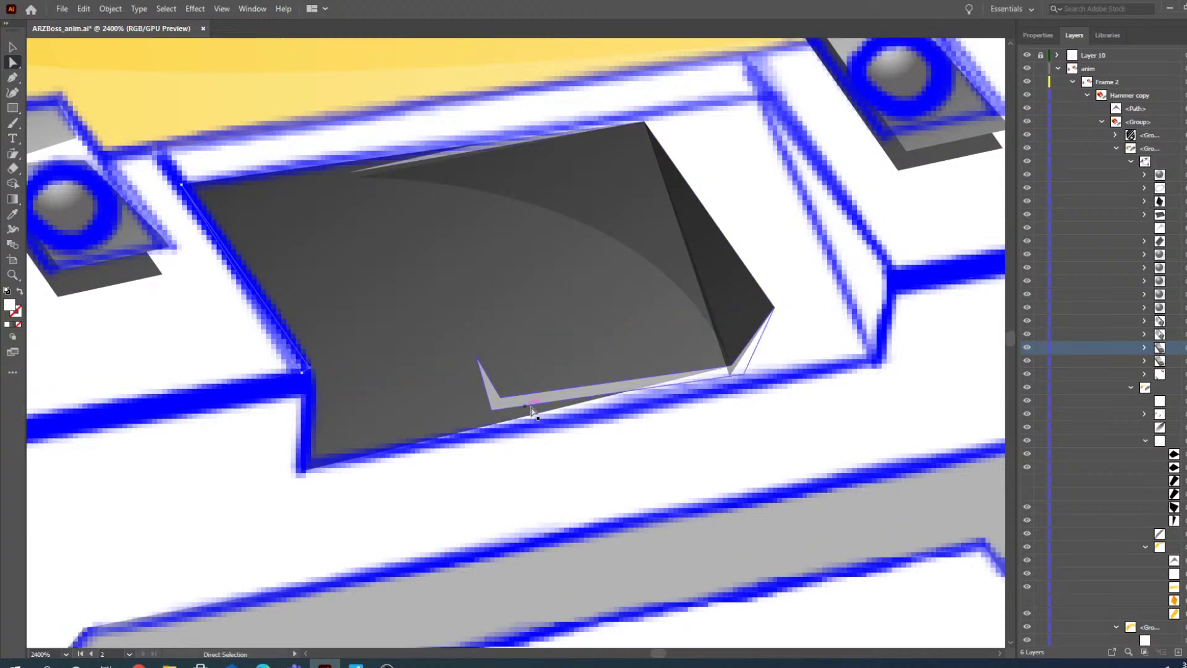
- Stretch the dark recess's right-hand corners out to the right side of the sketched recess outline between the bolts
left_click(750, 339)
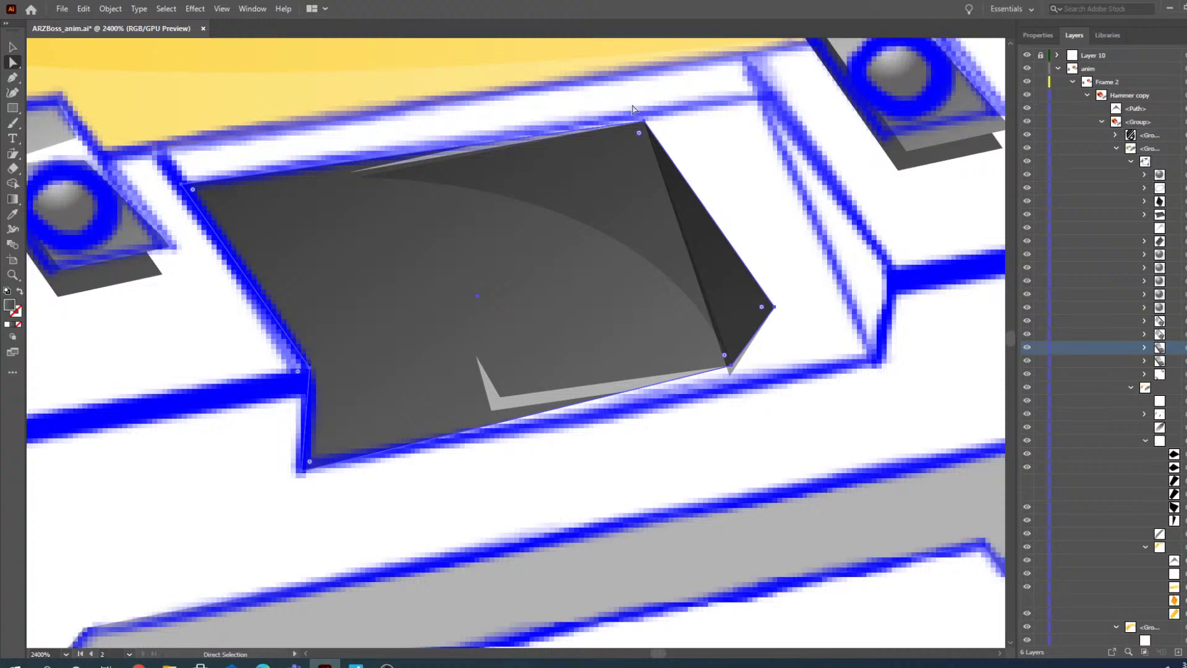
left_click_drag(654, 119, 764, 95)
key("ctrl+z")
left_click_drag(646, 127, 772, 94)
left_click_drag(775, 306, 900, 282)
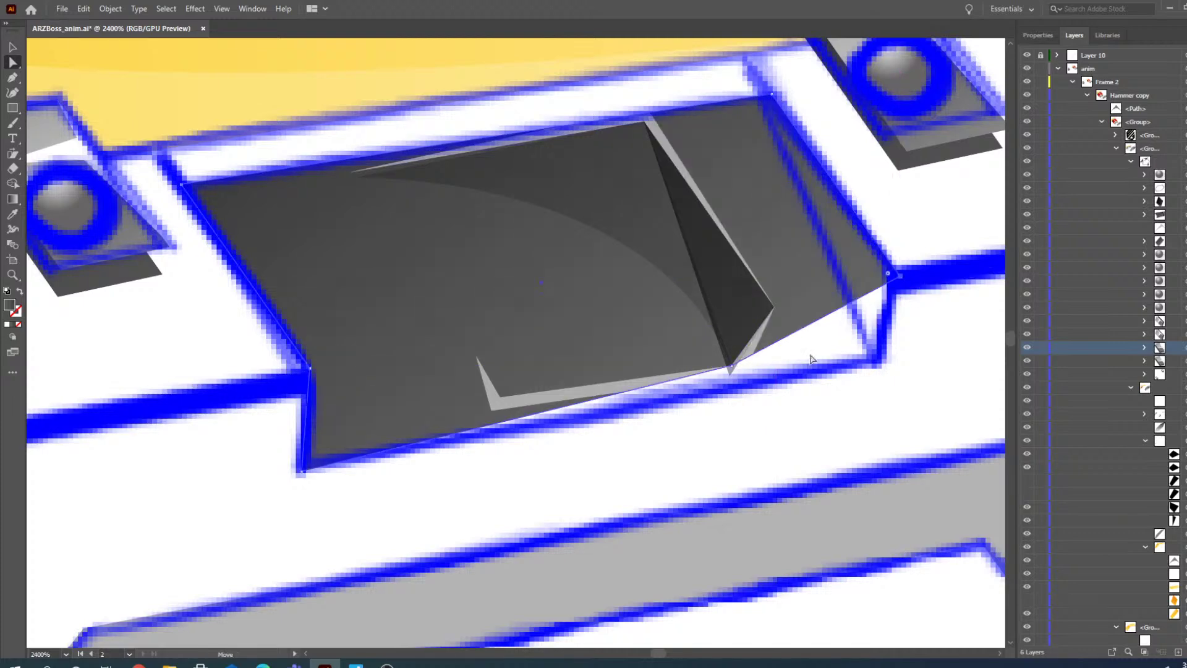
left_click_drag(731, 366, 880, 361)
left_click_drag(897, 278, 899, 278)
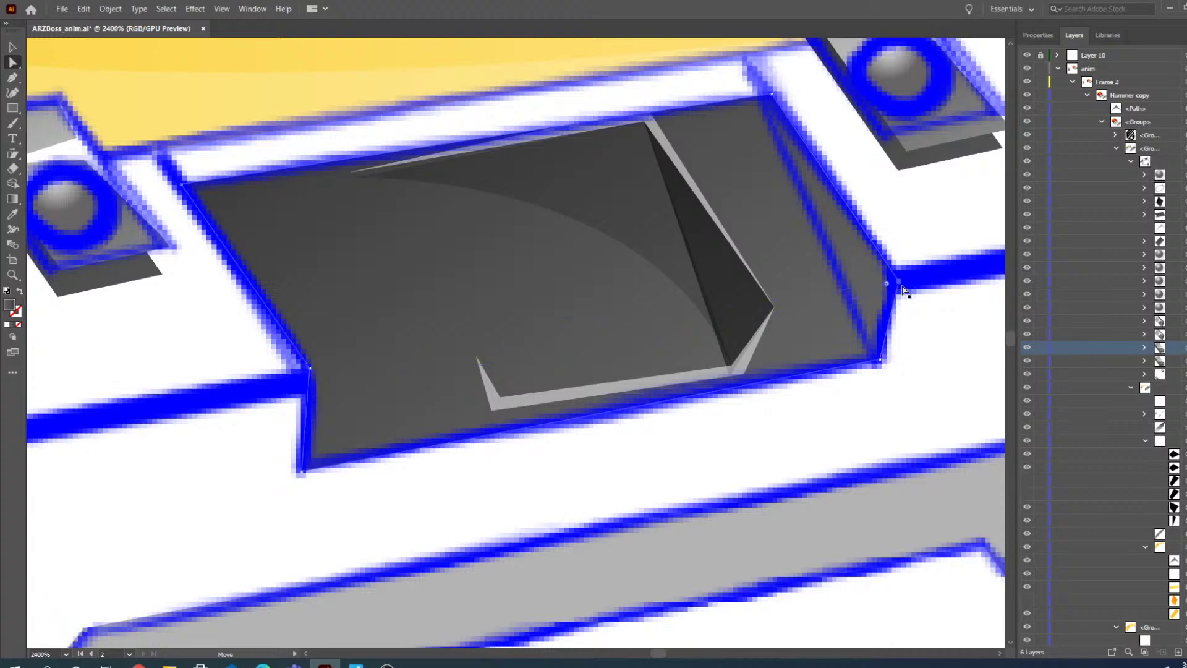
- Move the black triangular side face to the recess's right end and fit its three corners to the sketched side wall
left_click(737, 299)
left_click_drag(659, 652, 661, 651)
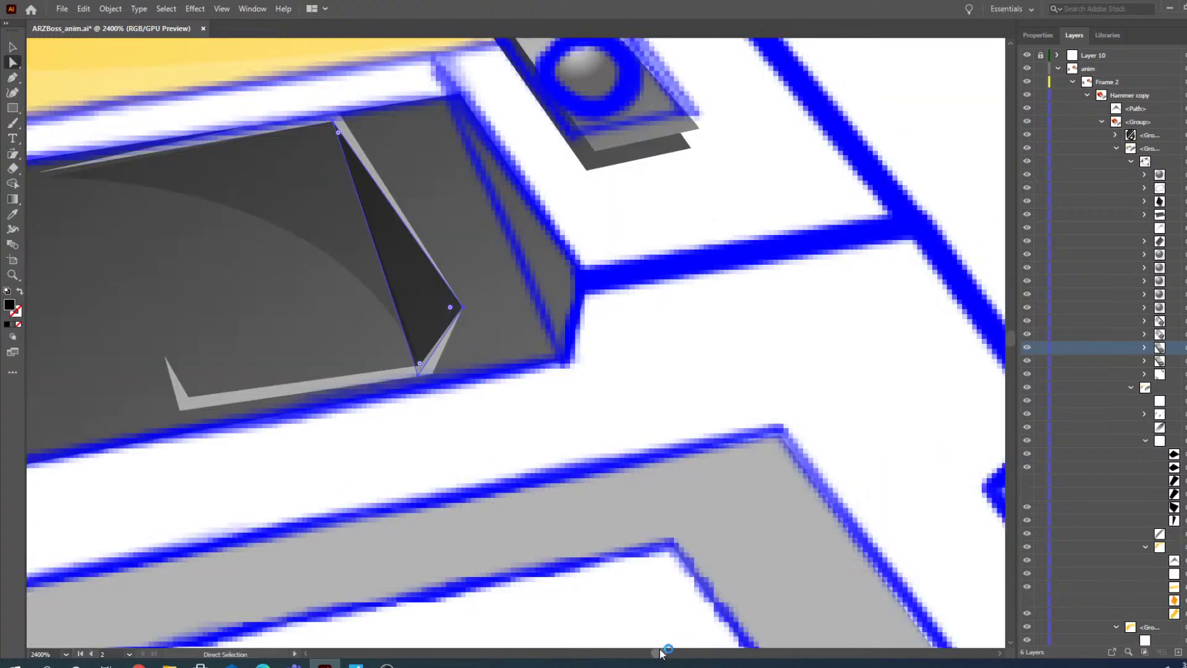
left_click_drag(398, 247, 463, 236)
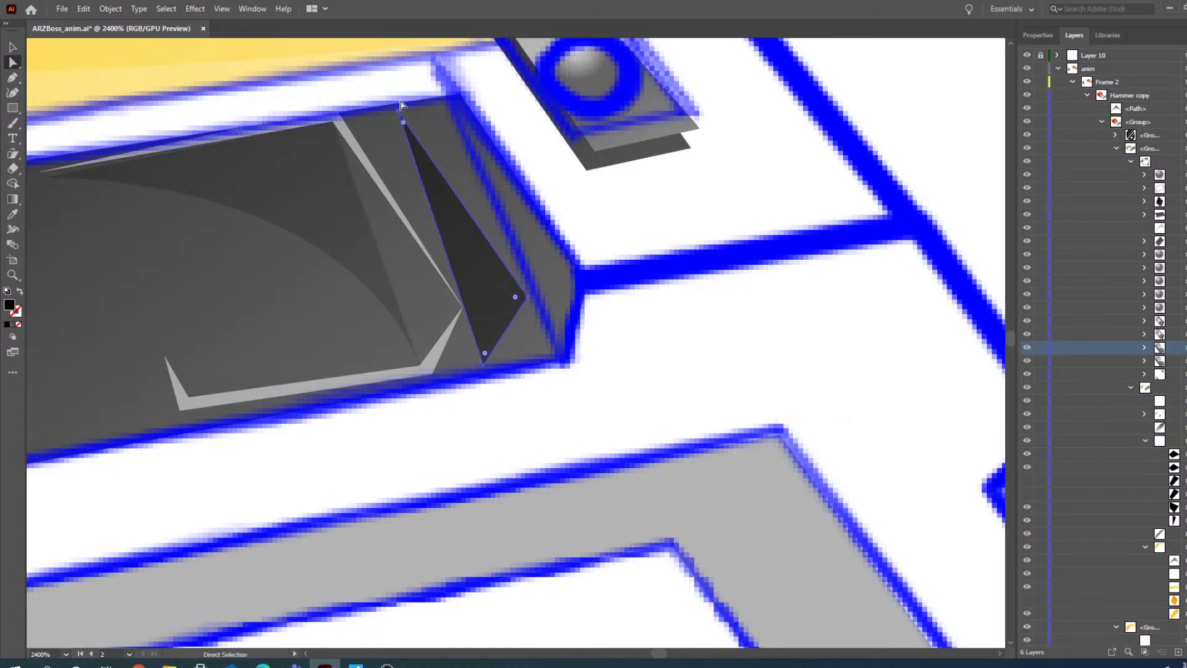
left_click_drag(398, 114, 460, 94)
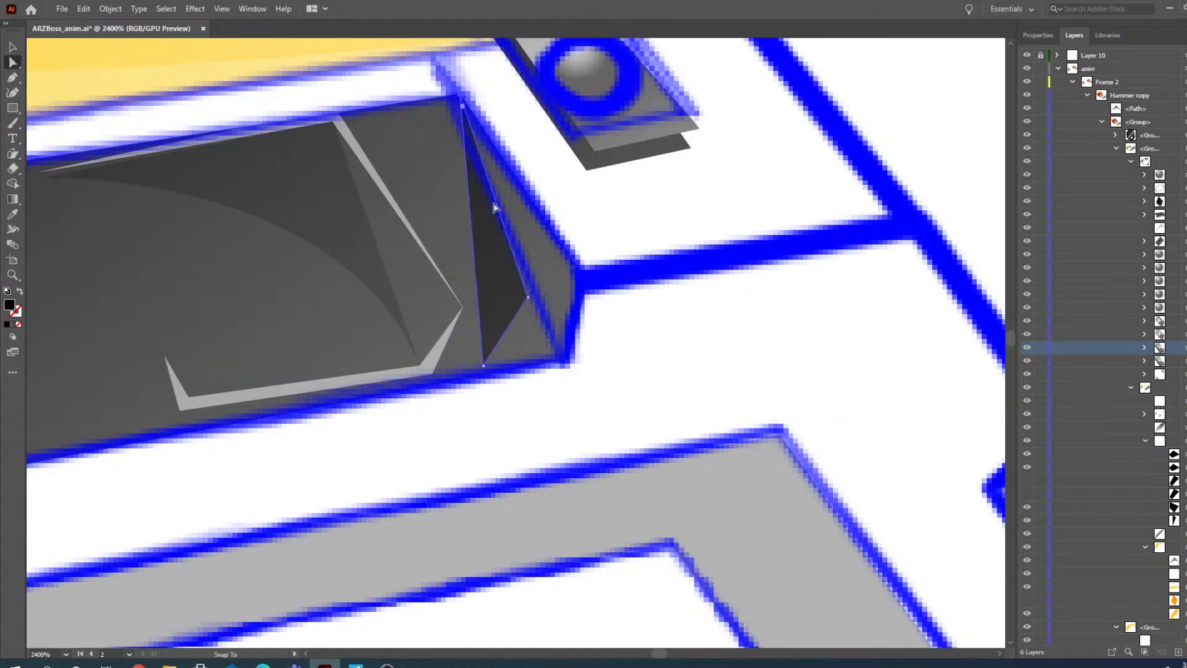
left_click_drag(528, 298, 575, 280)
left_click_drag(490, 365, 568, 358)
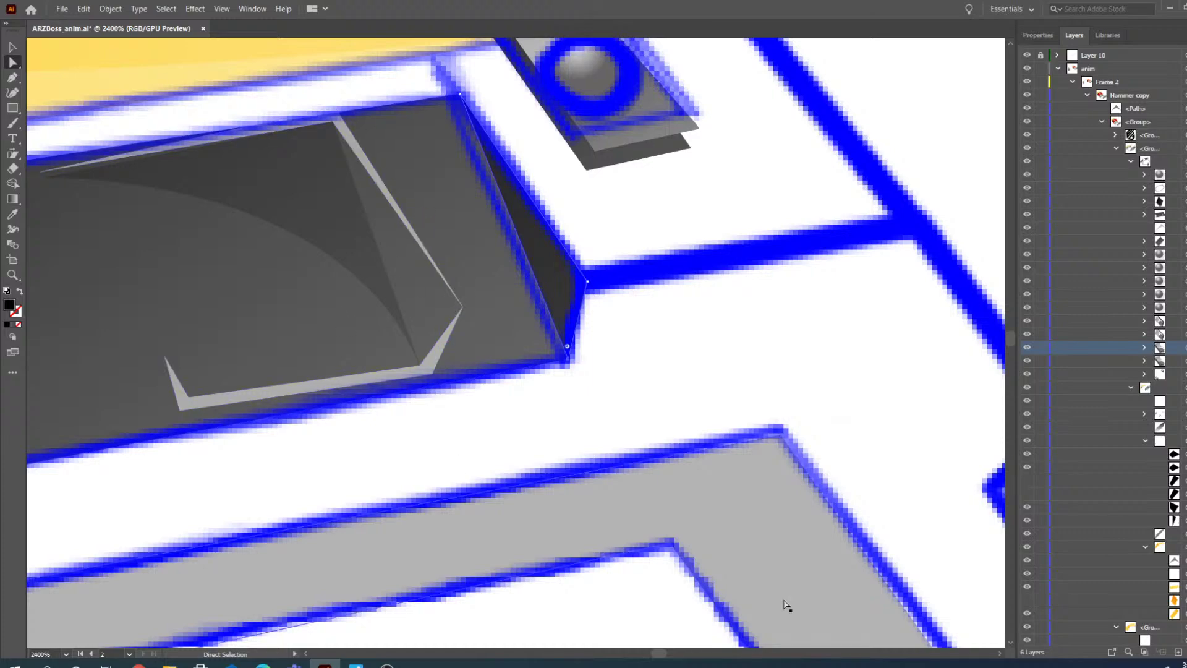
- Fit the right end of the recess's light lower-edge highlight to the sketched corners of the right side wall
left_click_drag(663, 655, 662, 656)
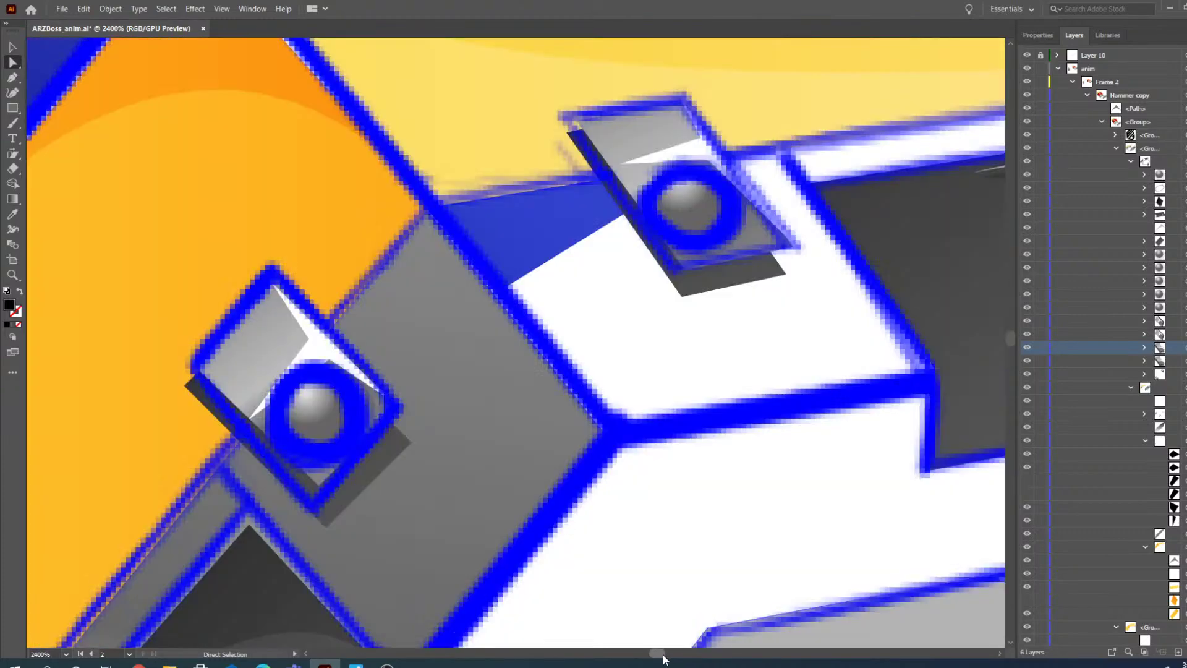
scroll(558, 432, "down", 2)
scroll(558, 436, "down", 2)
scroll(558, 436, "up", 1)
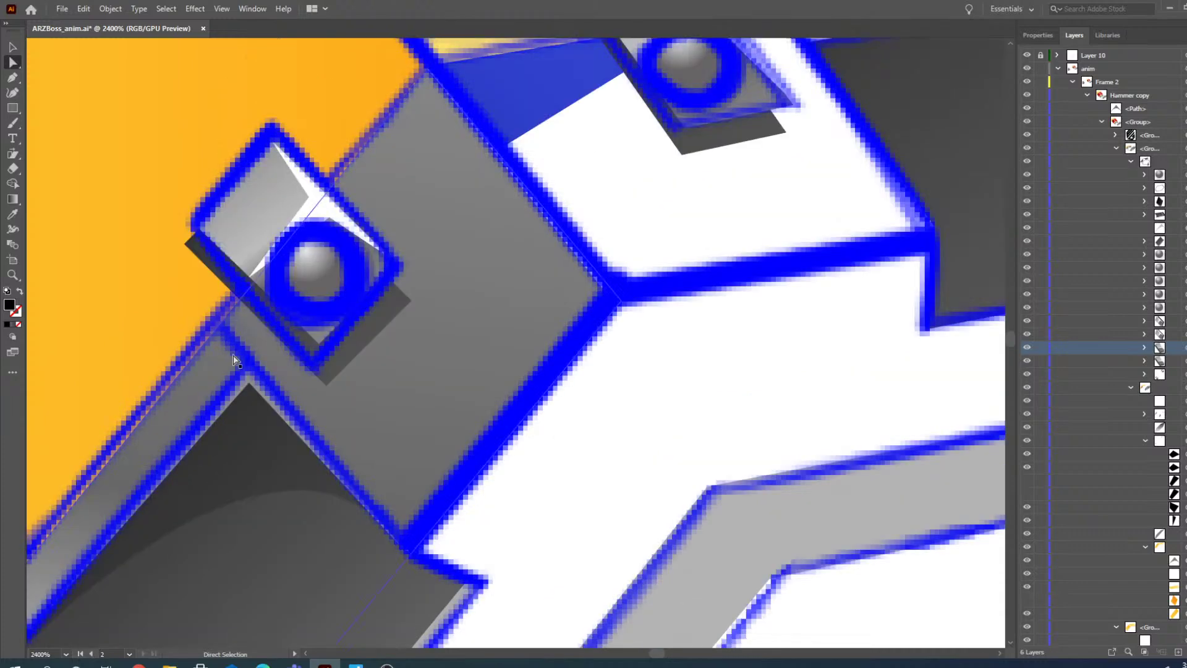
scroll(657, 653, "down", 6)
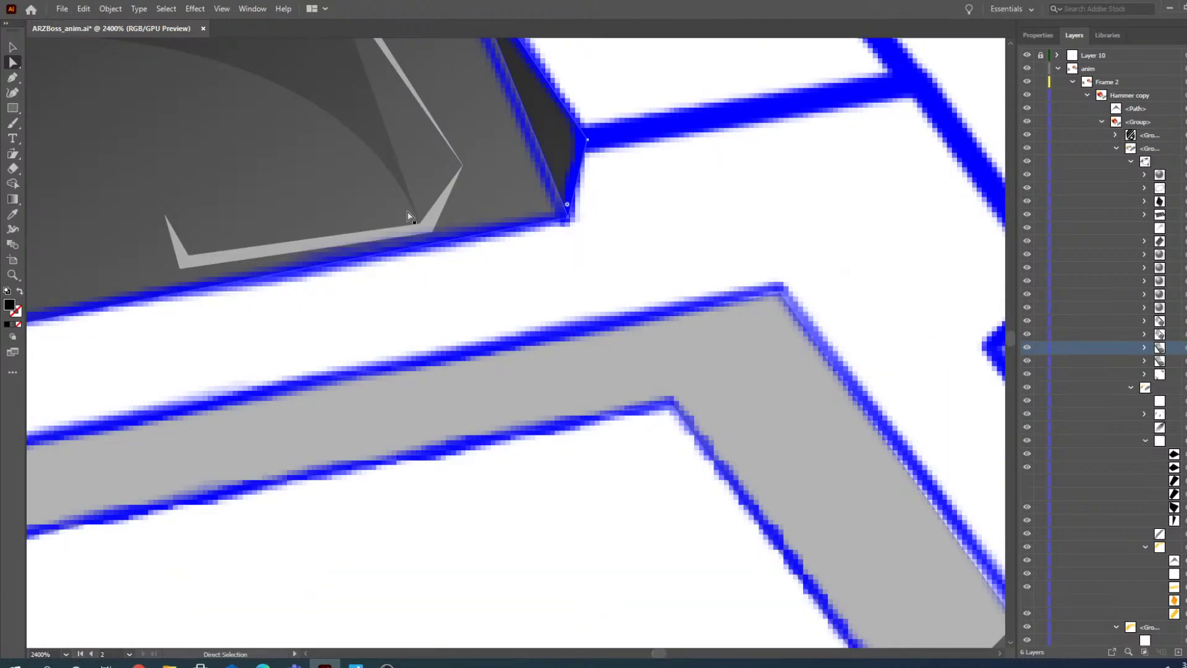
scroll(432, 296, "up", 1)
left_click(431, 309)
left_click_drag(461, 250, 586, 220)
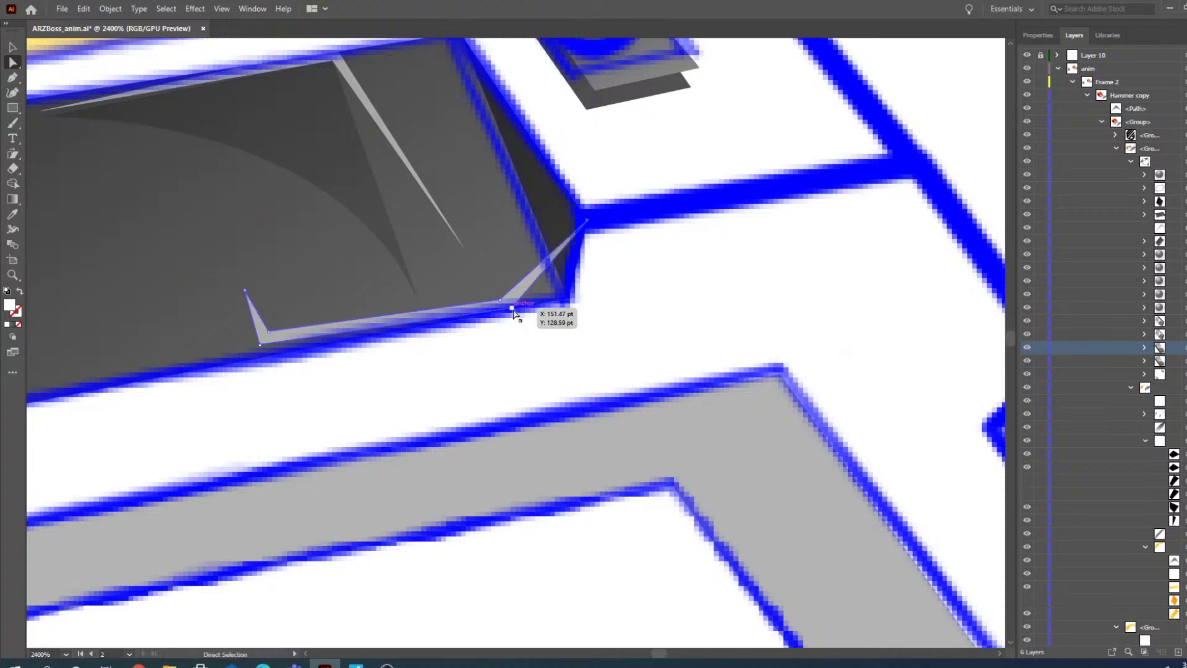
left_click_drag(516, 311, 562, 285)
- Stretch the lower-edge highlight's left end along the recess bottom and up the notch, aligning its points with the sketched corner
left_click_drag(656, 654, 656, 659)
left_click_drag(574, 345, 303, 411)
left_click_drag(580, 330, 301, 399)
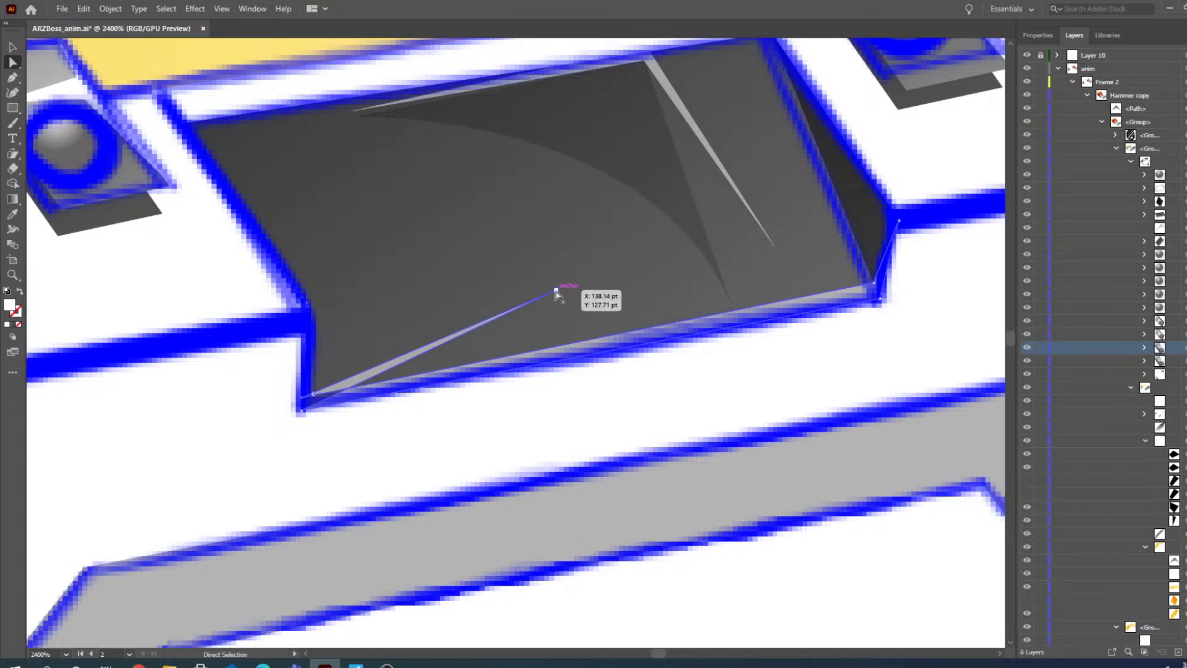
left_click_drag(556, 290, 311, 313)
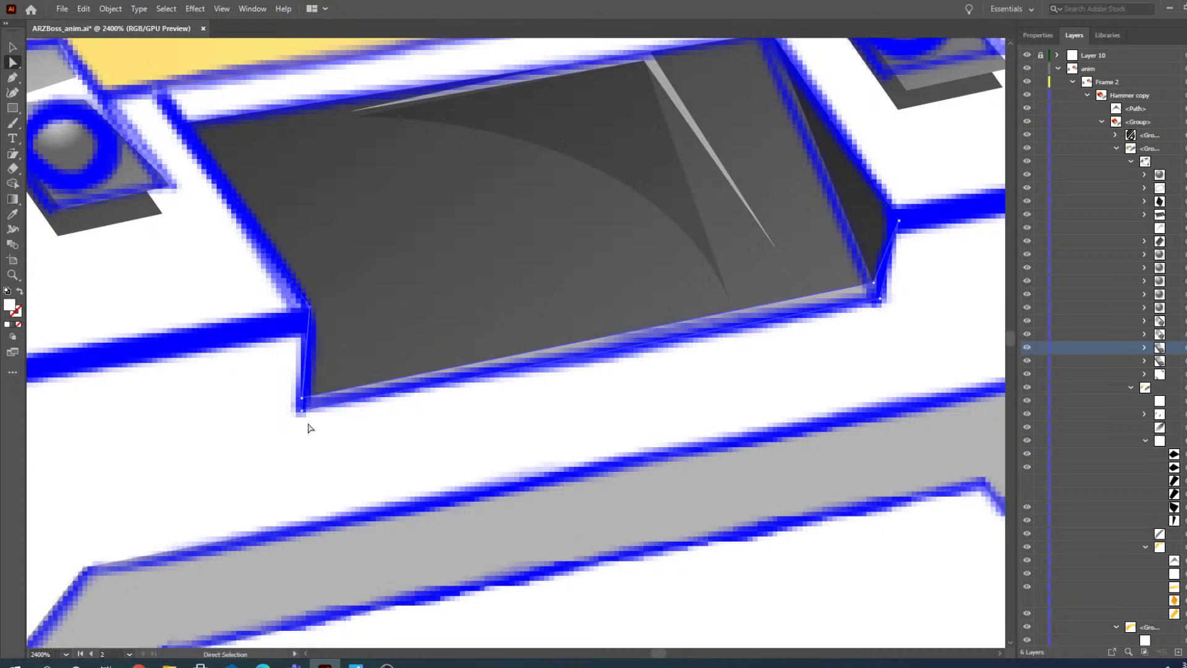
key("z")
left_click(359, 385, "alt")
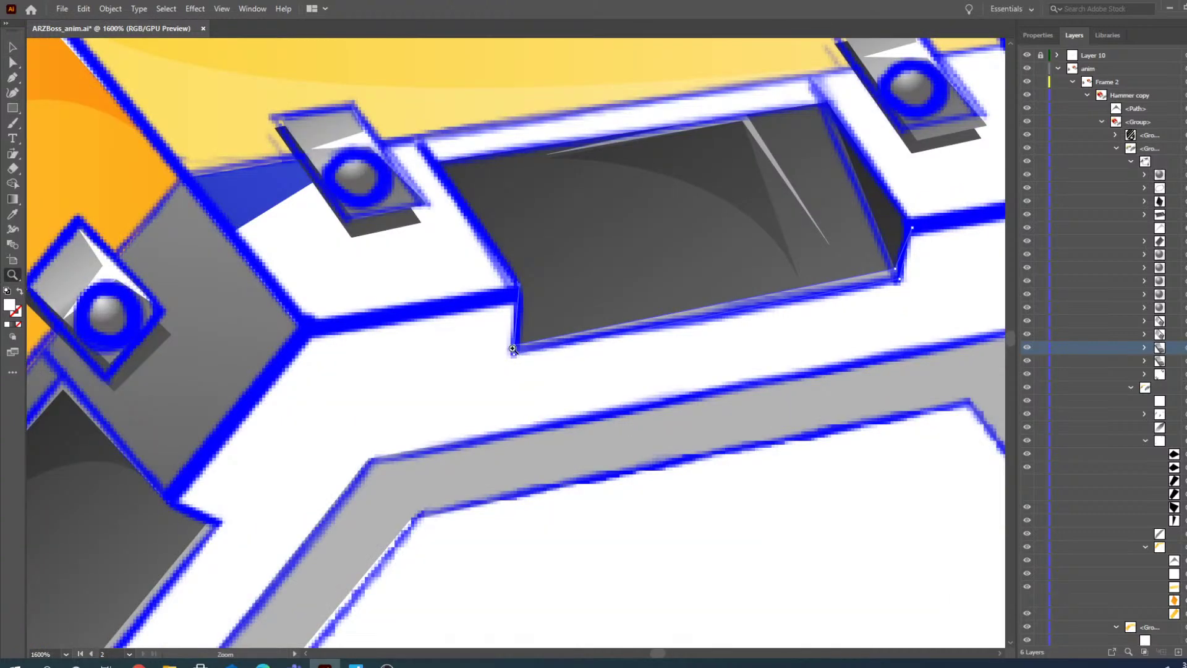
left_click(512, 349)
left_click(513, 348)
left_click(516, 348)
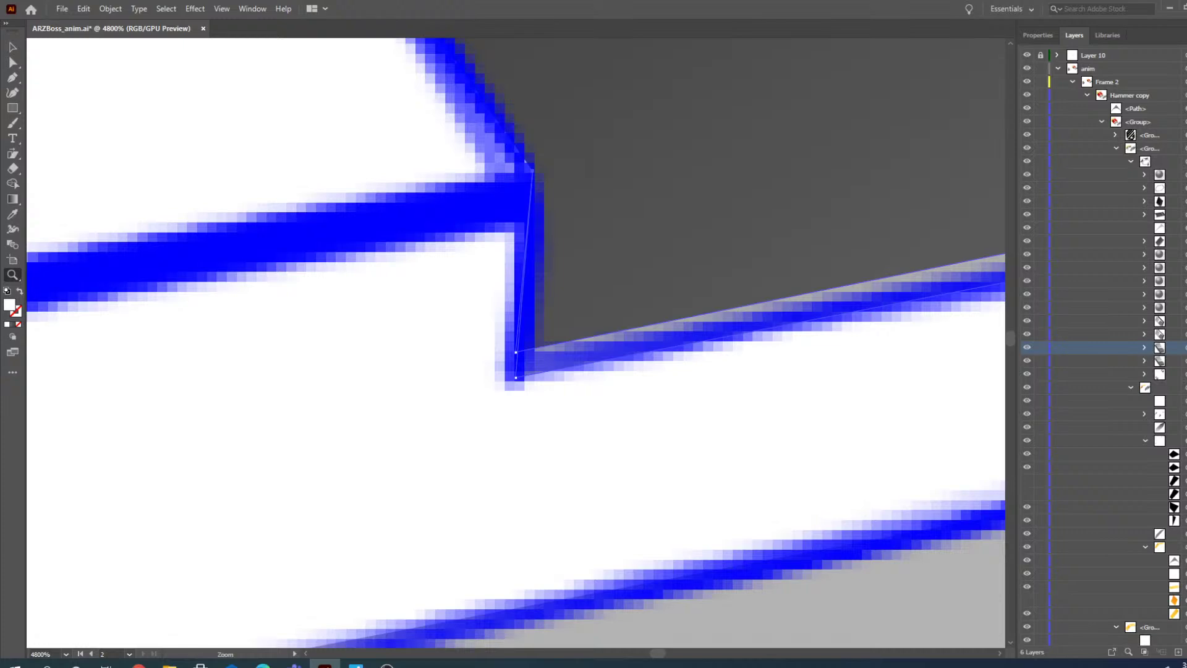
left_click(11, 64)
left_click_drag(514, 353, 520, 351)
- Move the recess's light upper highlight so its bend sits in the upper-right corner of the sketched outline
left_click(11, 275)
left_click(487, 321, "alt")
left_click(487, 321, "alt")
left_click(488, 321, "alt")
left_click(860, 276)
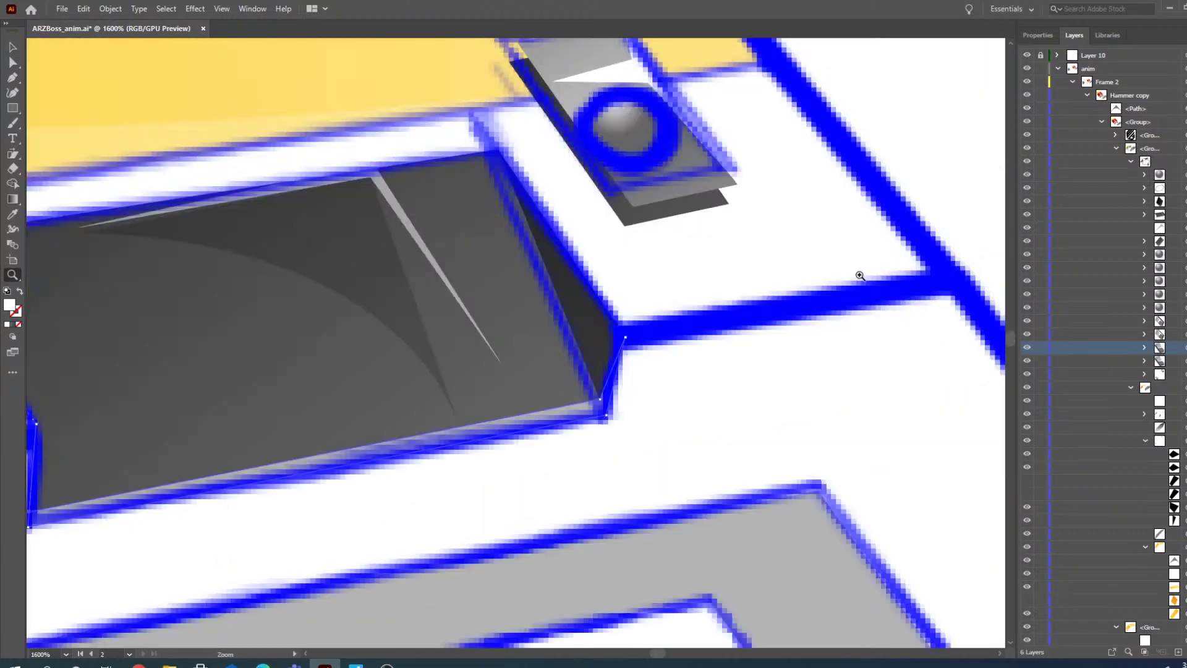
left_click(470, 294)
left_click(12, 48)
left_click(456, 233)
left_click(413, 220)
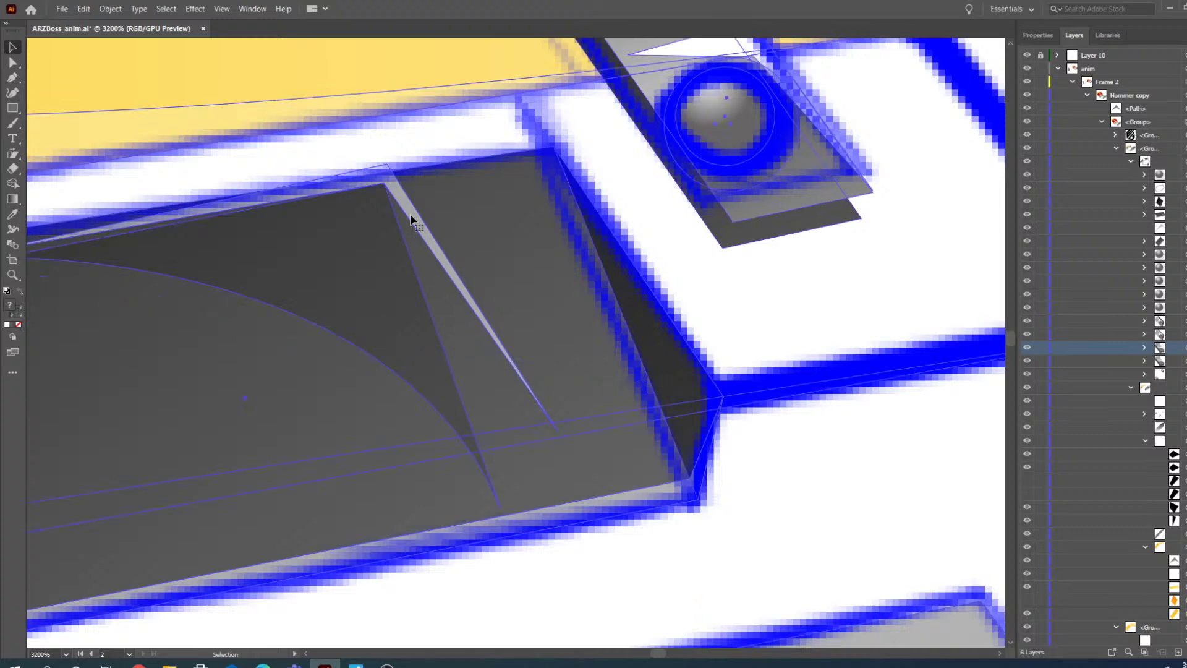
key("a")
left_click(405, 206)
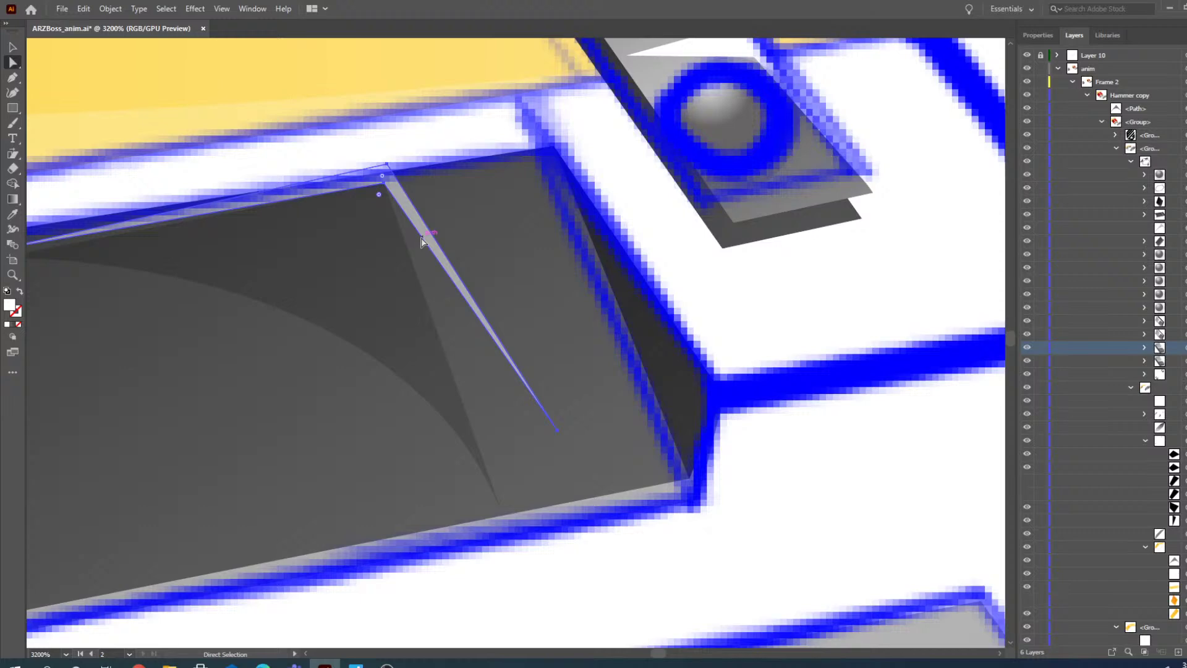
left_click_drag(422, 241, 565, 220)
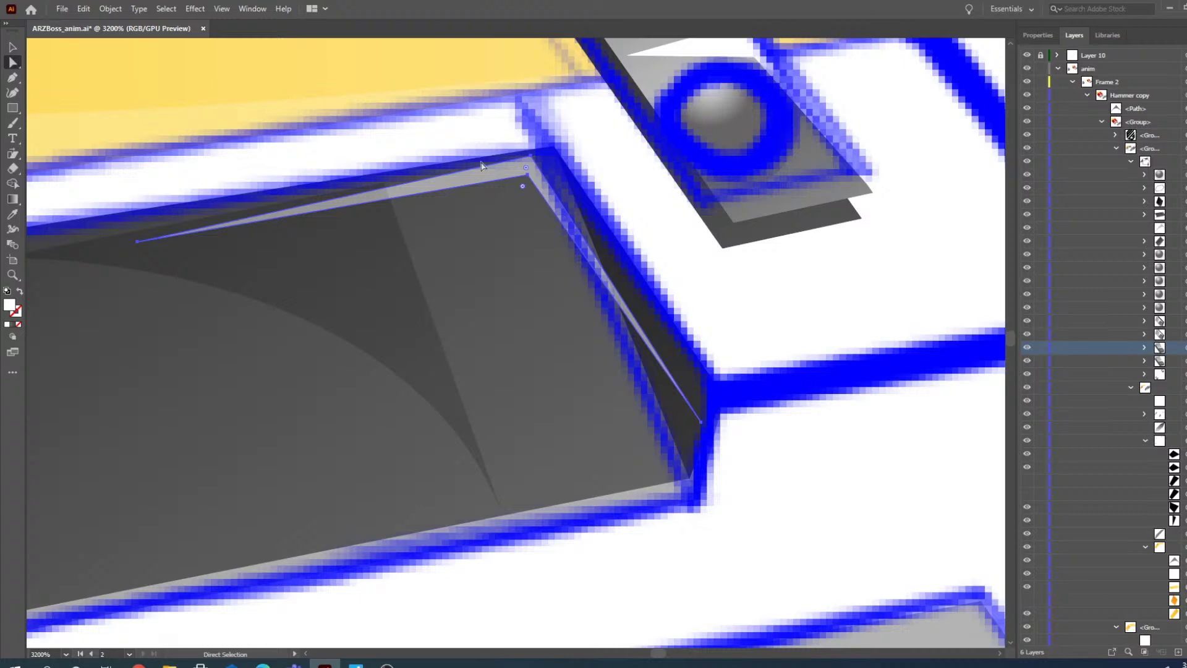
left_click_drag(498, 177, 517, 166)
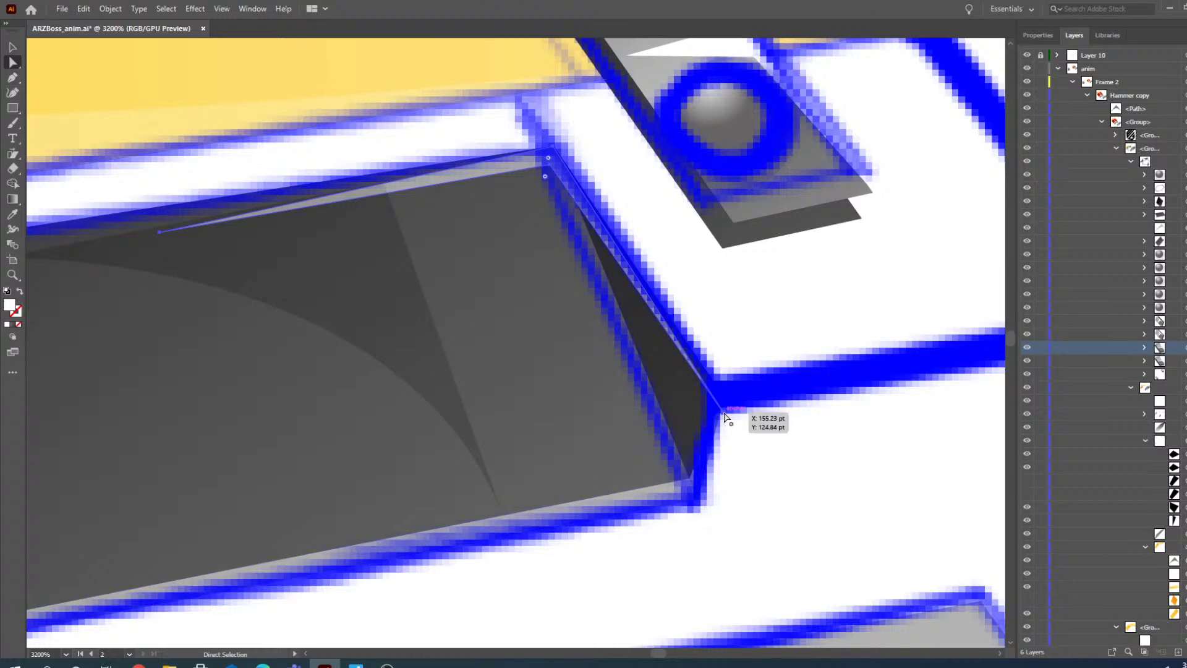
- Extend the upper highlight's two tips to the side wall's outer corner and the recess's upper-left corner
left_click_drag(725, 410, 722, 396)
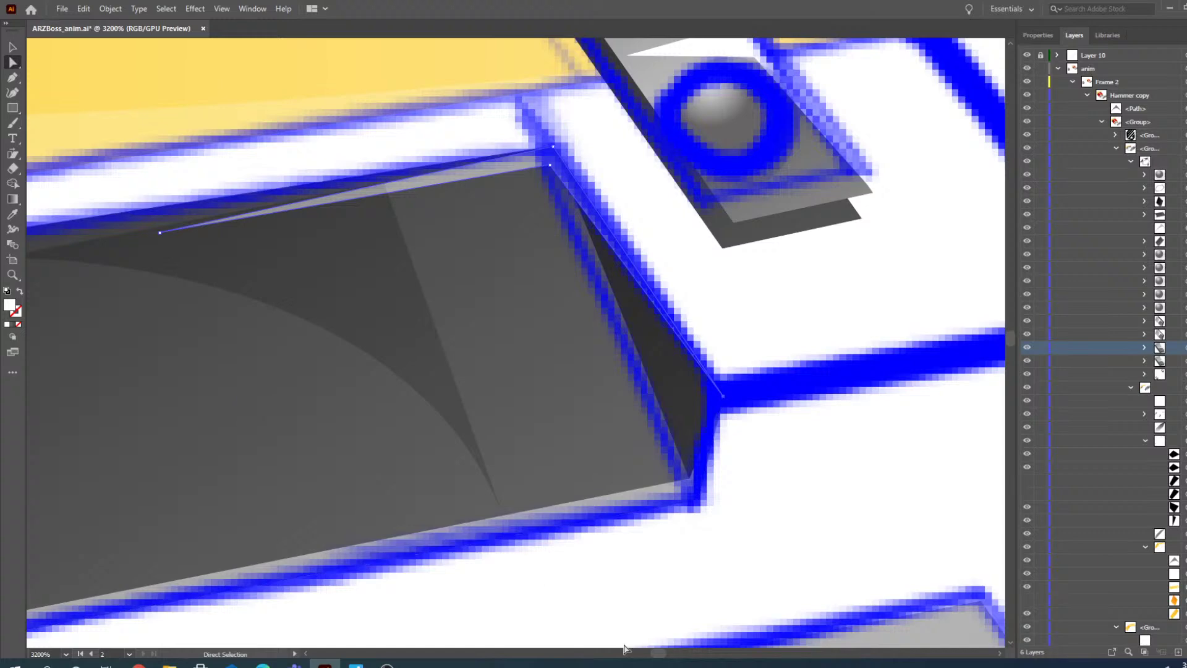
scroll(655, 658, "left", 5)
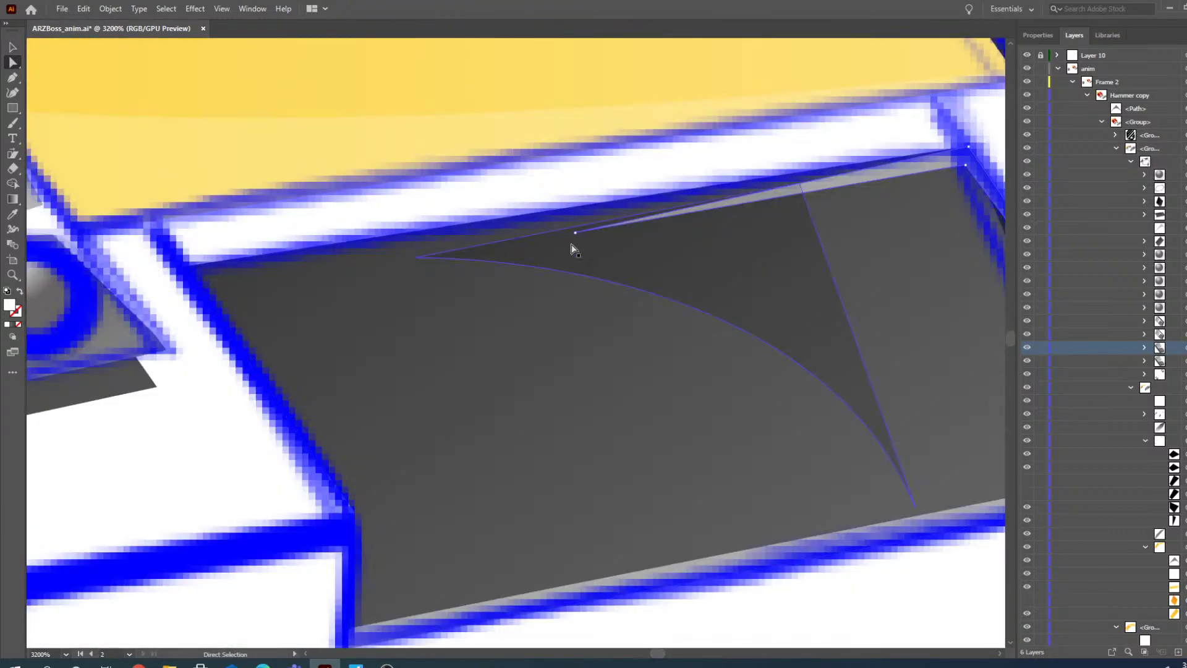
left_click_drag(575, 238, 182, 271)
- Move the curved dark shadow's upper-right and lower-right points to the recess's matching inner corners
left_click(780, 268)
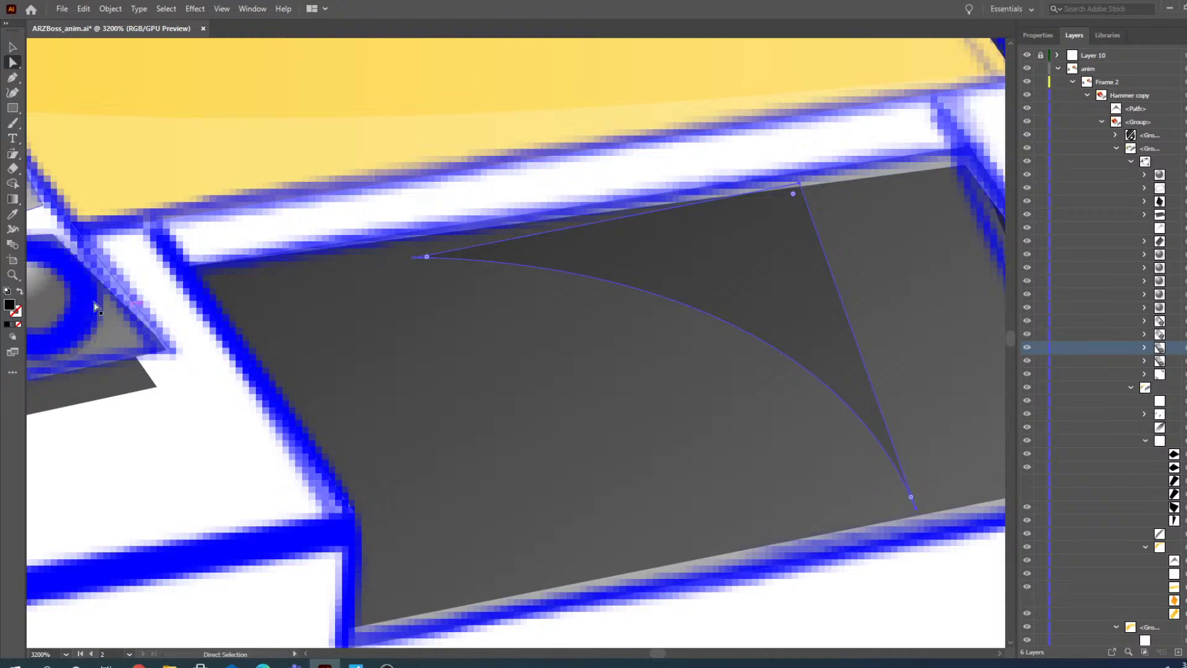
left_click(12, 275)
left_click(474, 294, "alt")
left_click(744, 363, "alt")
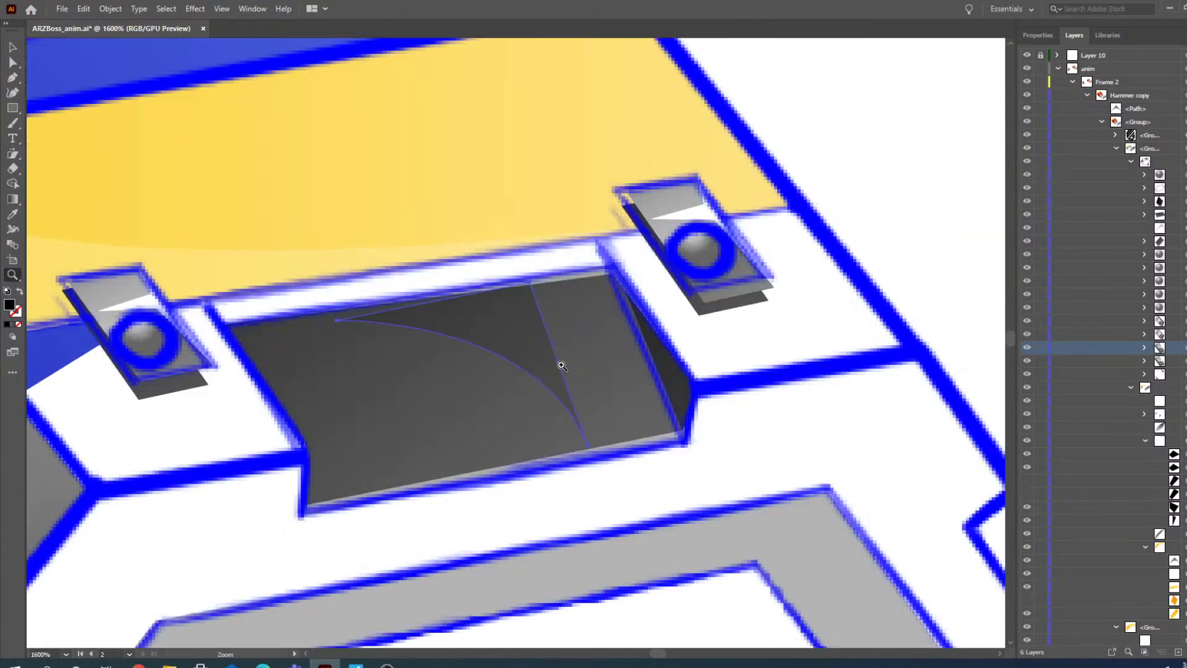
left_click(559, 366)
left_click(12, 63)
left_click(462, 229)
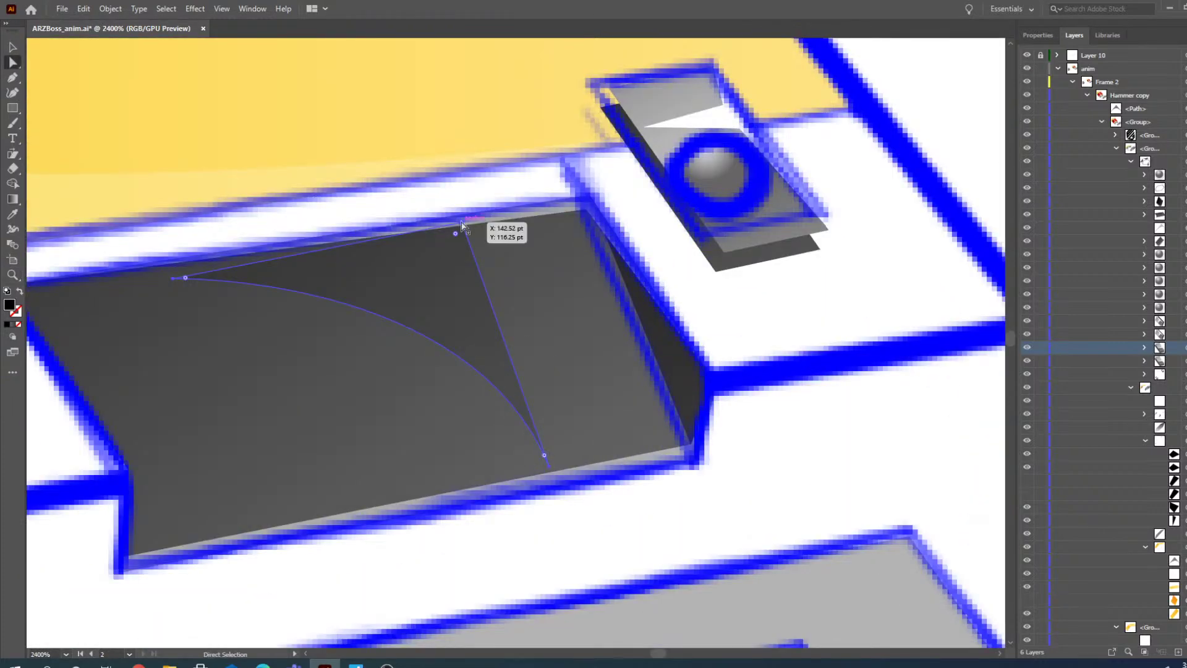
left_click_drag(462, 232, 580, 204)
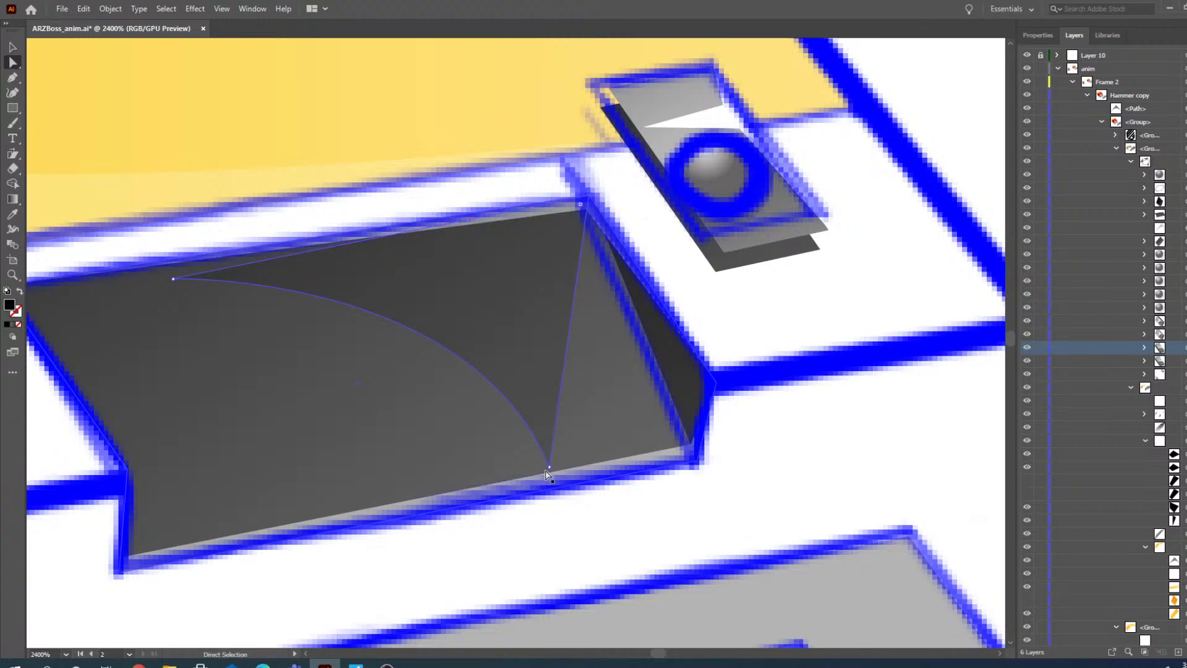
left_click(550, 467)
left_click_drag(550, 469, 698, 467)
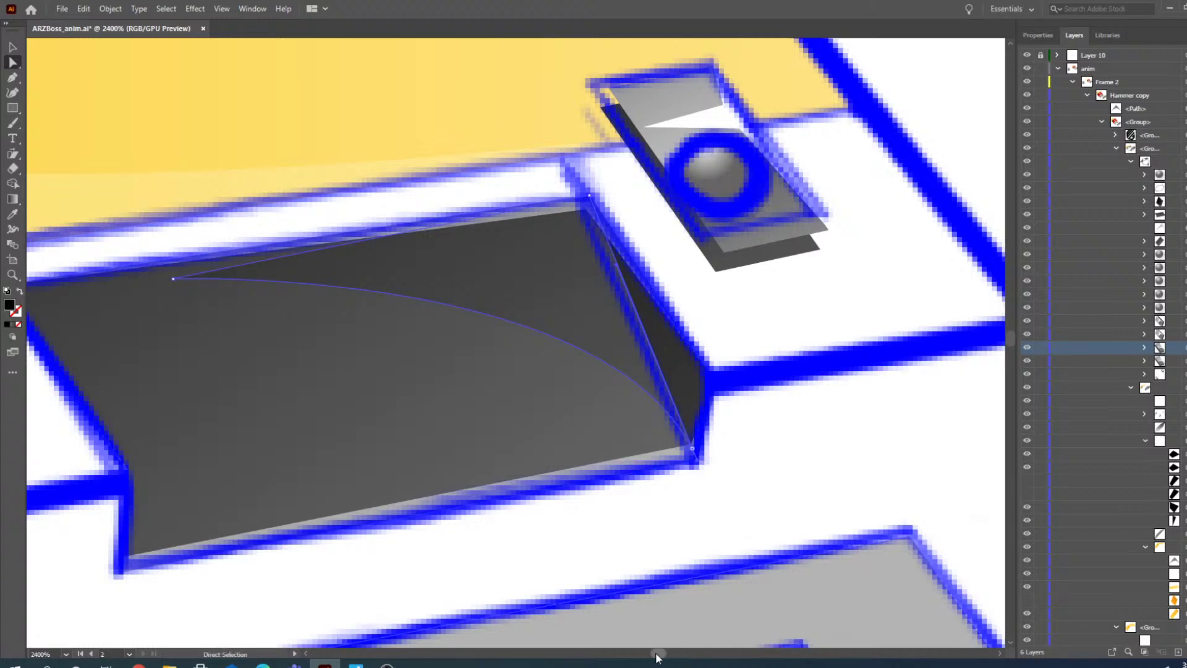
- Extend the curved shadow's left tip to the recess's upper-left corner and make its curve bulge higher across the recess
left_click_drag(656, 654, 655, 654)
left_click_drag(484, 285, 310, 291)
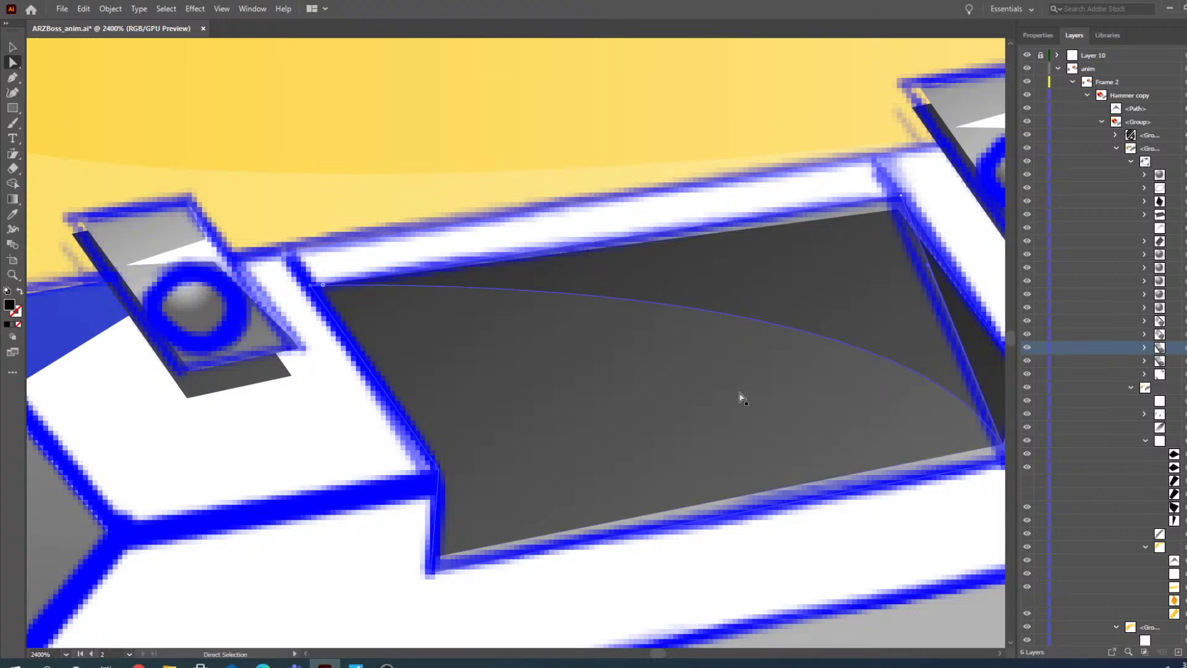
left_click_drag(929, 266, 897, 196)
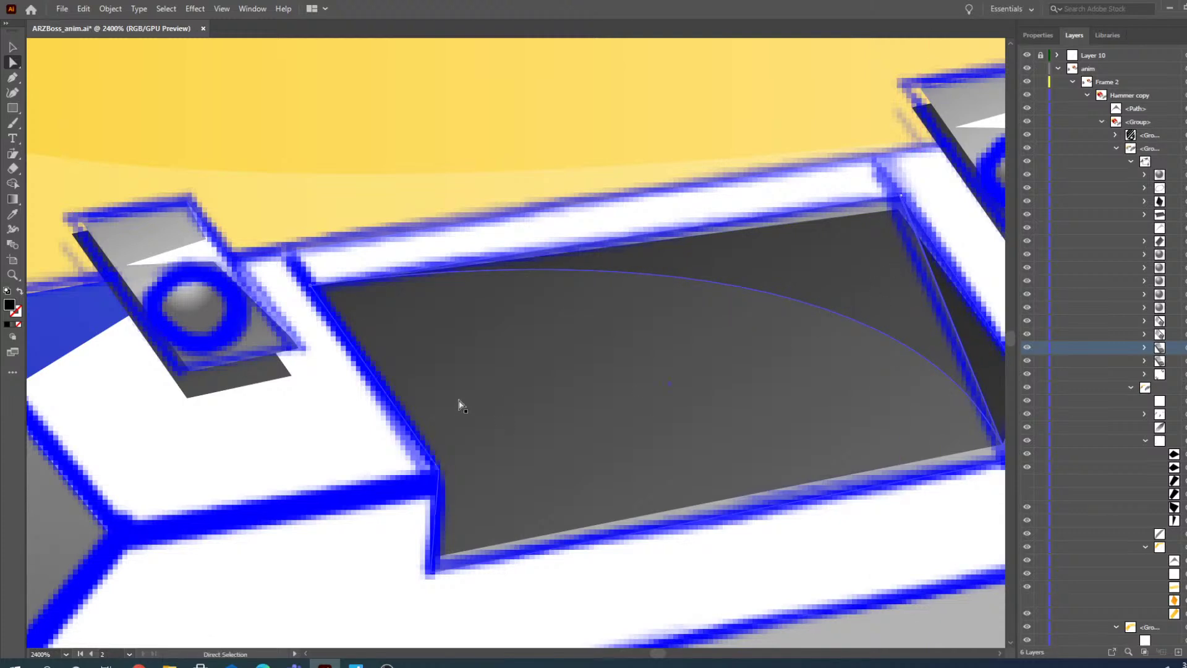
scroll(417, 411, "down", 2)
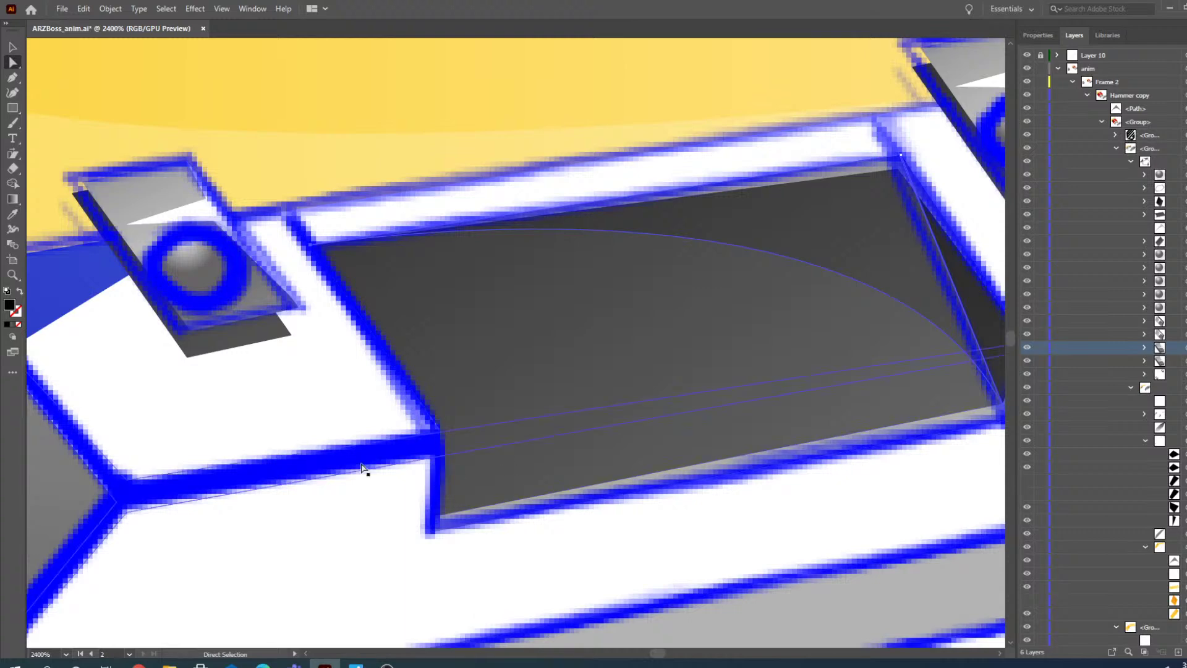
left_click(12, 275)
left_click(394, 361, "alt")
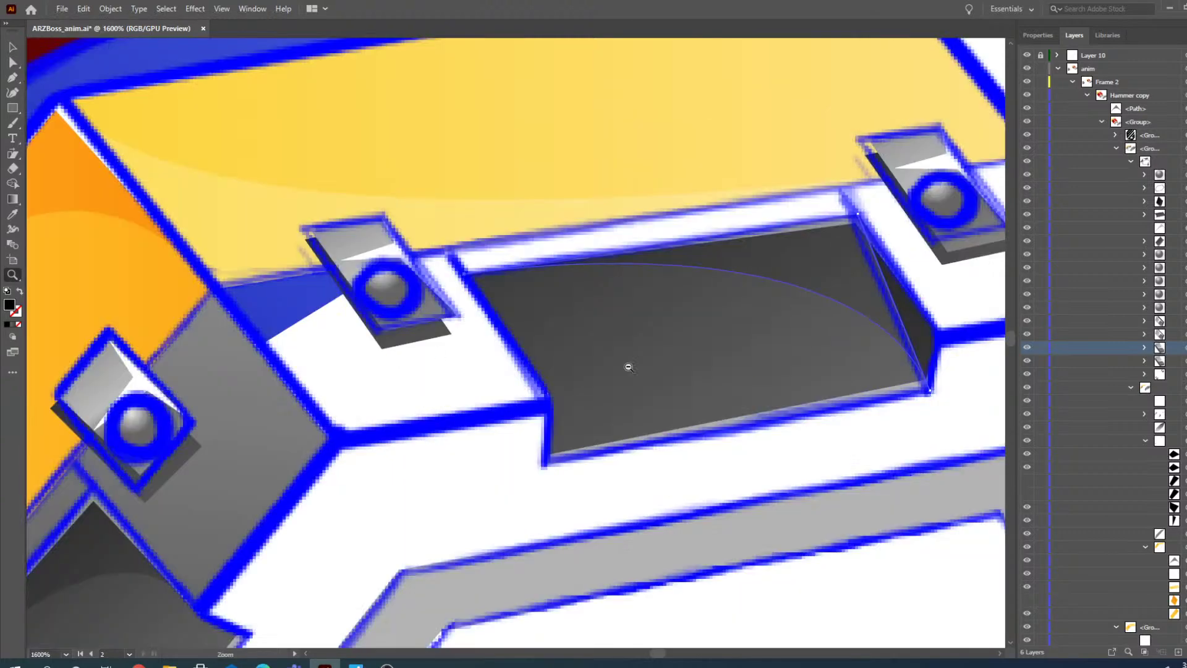
- Hide the blue sketch and check the upper face's recess against the rest of the hammer head
left_click(629, 368, "alt")
left_click(683, 362, "alt")
key("v")
left_click(488, 360)
left_click(591, 339)
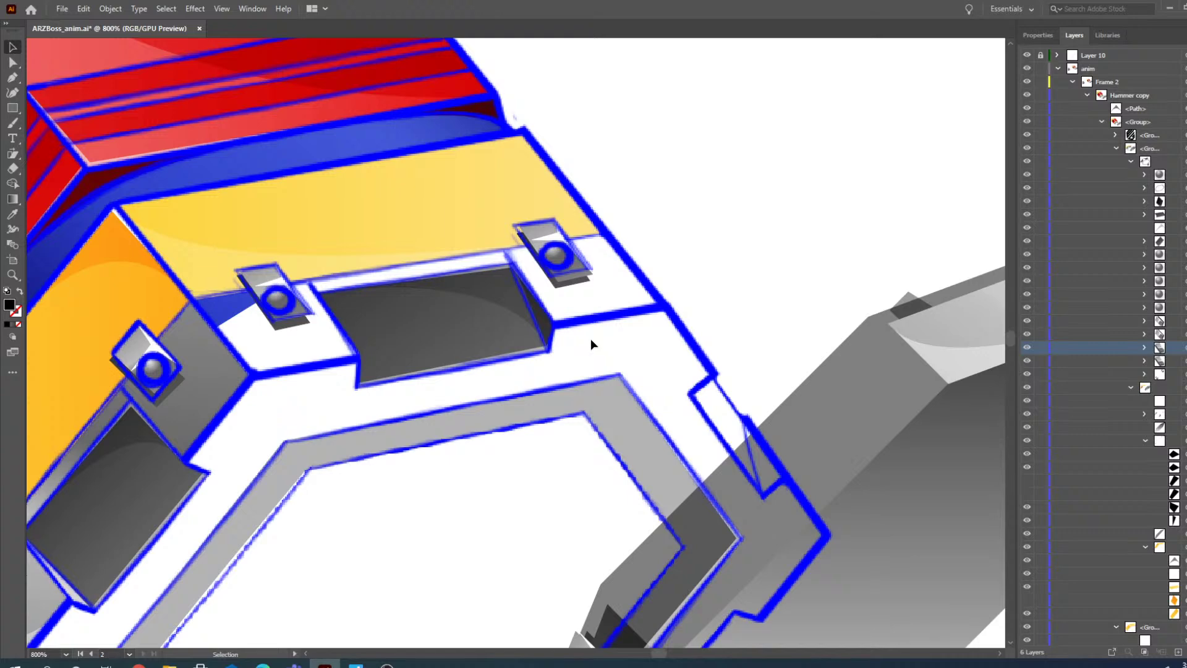
left_click(1027, 55)
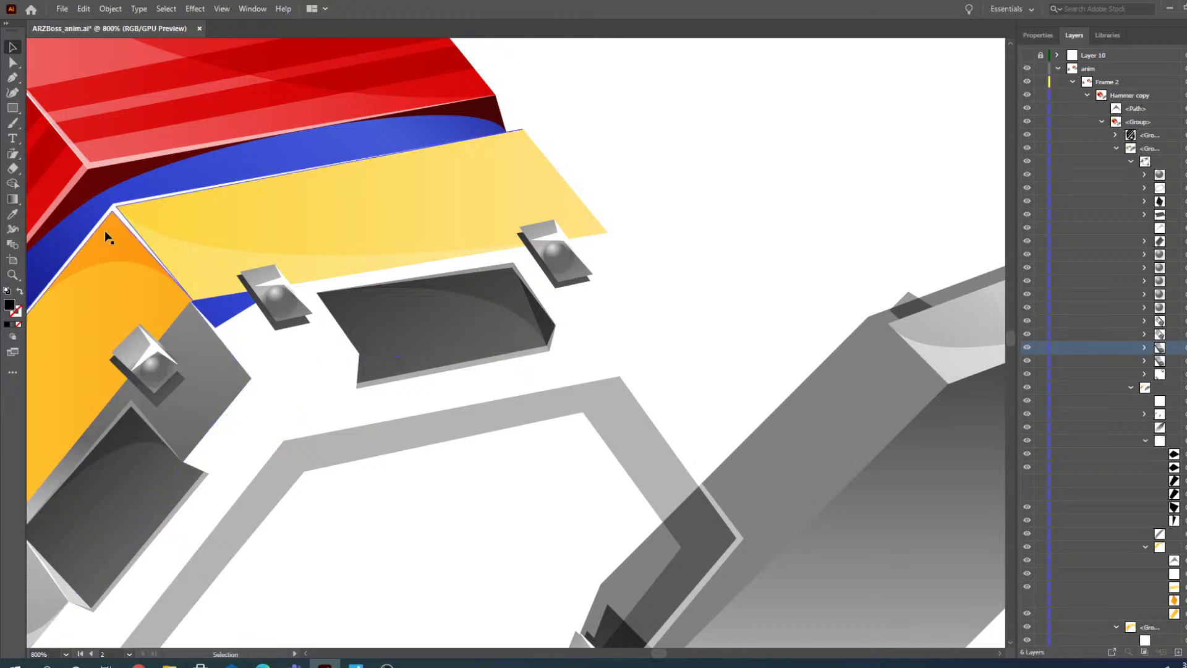
left_click(12, 275)
left_click(335, 308, "alt")
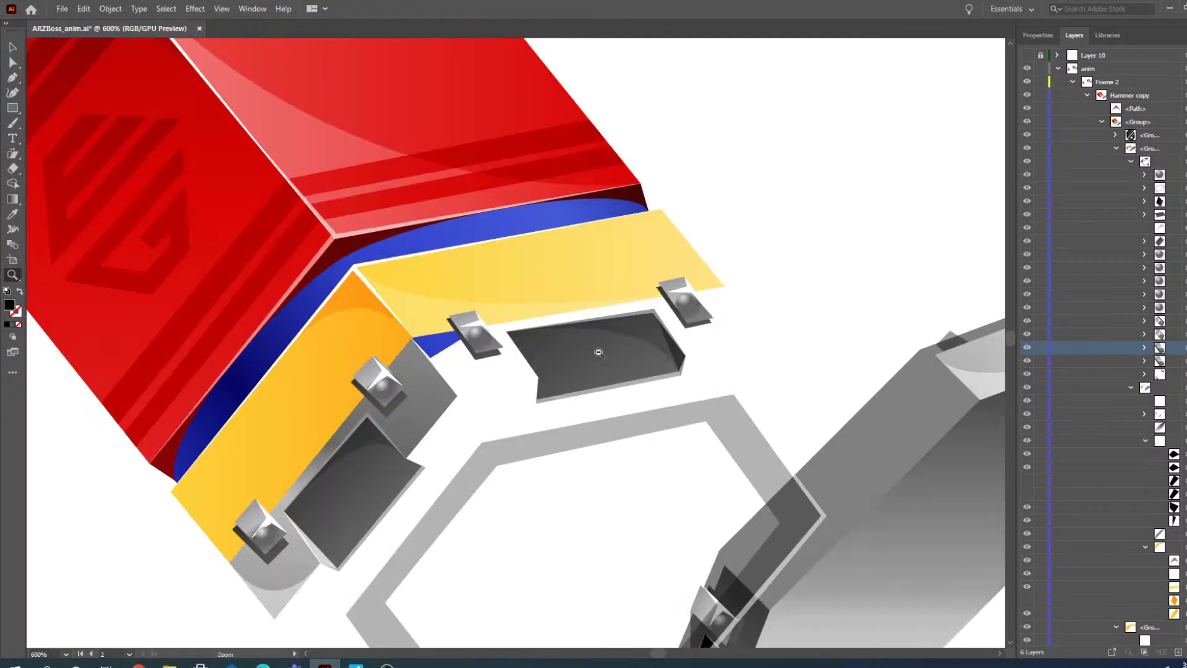
left_click(670, 363, "alt")
left_click(580, 355)
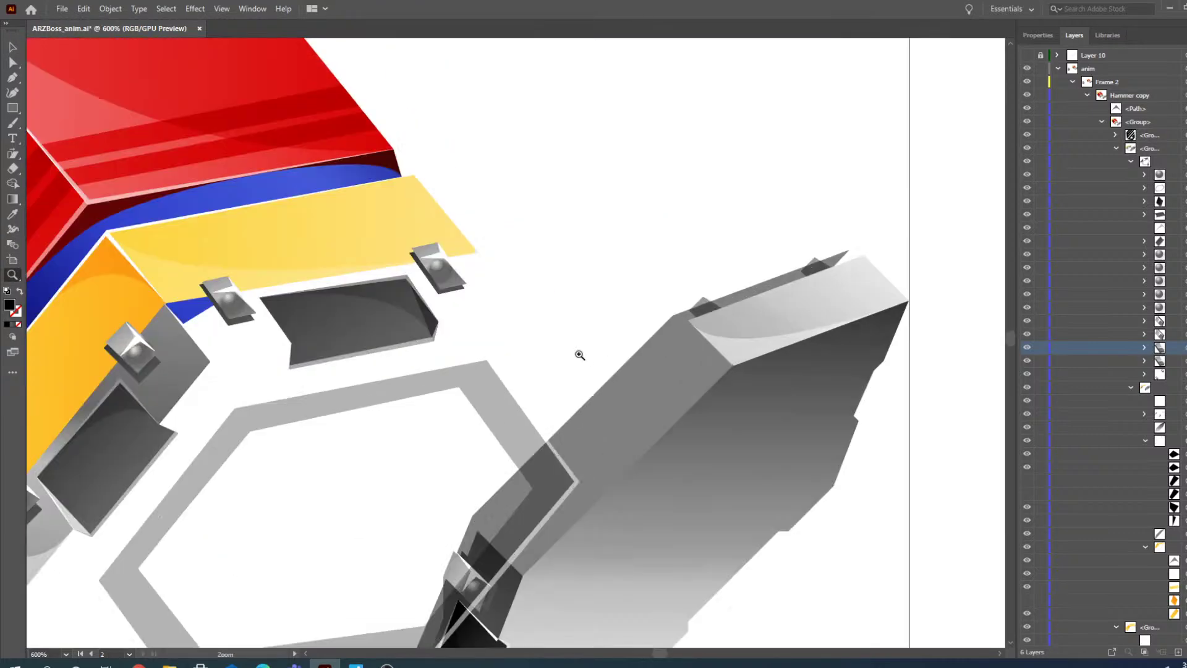
- Move the light grey panel and its curved highlight from the old hammer end over to the upper face's recess
left_click(12, 62)
left_click(786, 332)
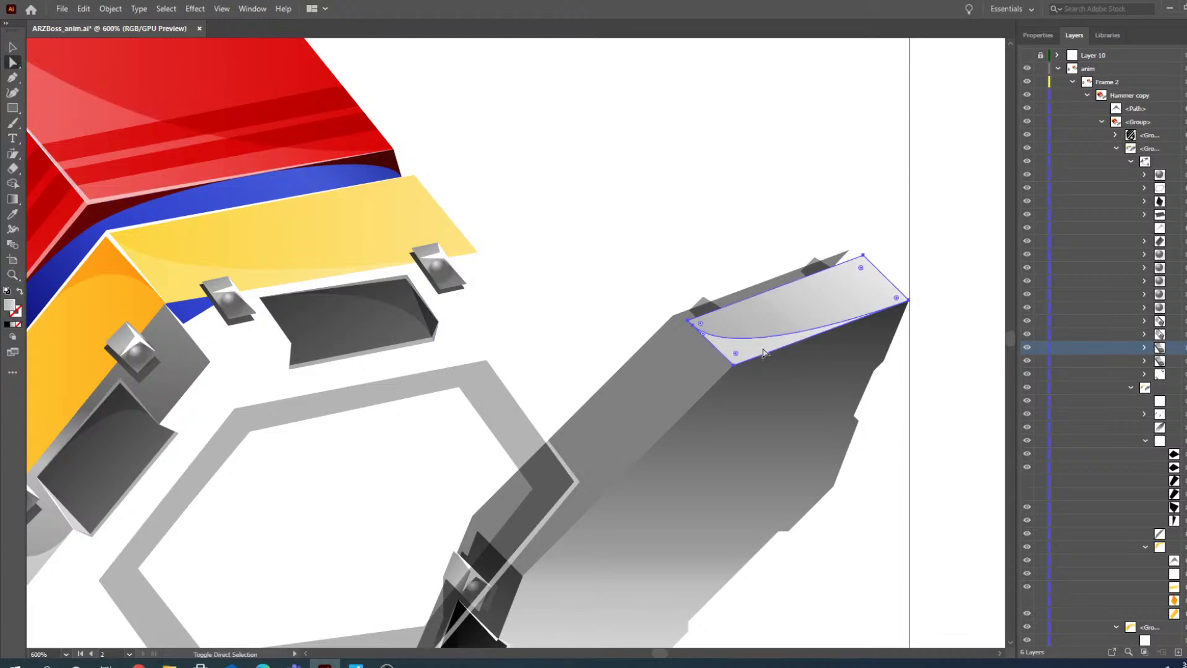
left_click_drag(763, 353, 447, 348)
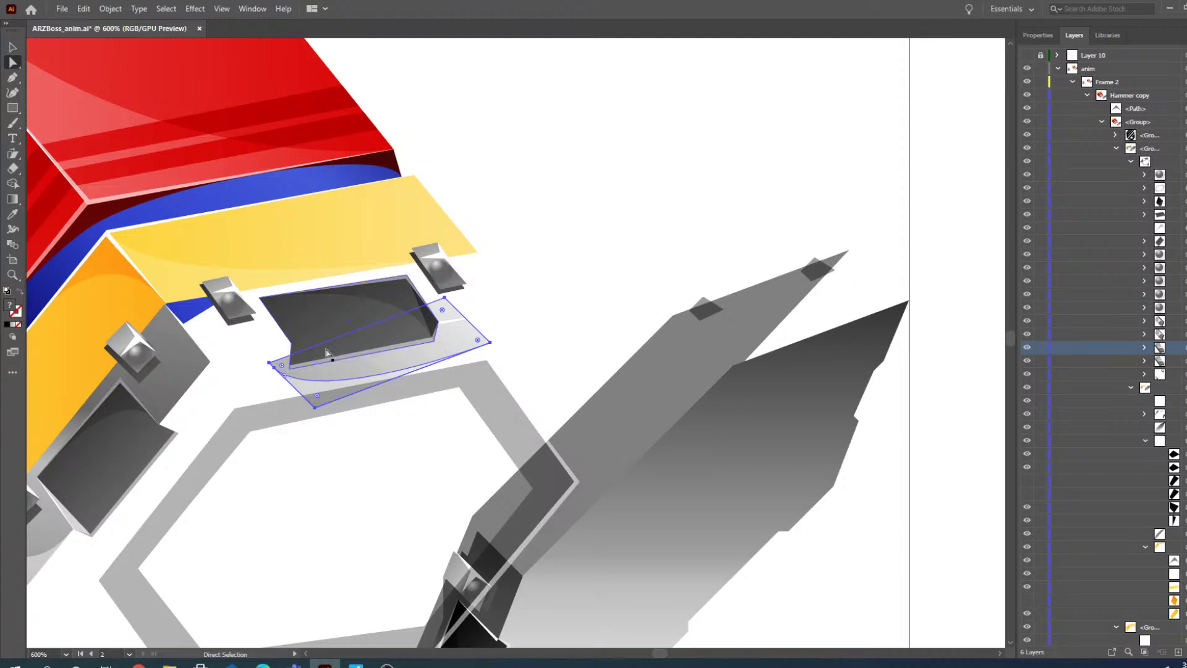
- Hide the old end's two small upper bolt shadows and show the blue sketch again
left_click(707, 312)
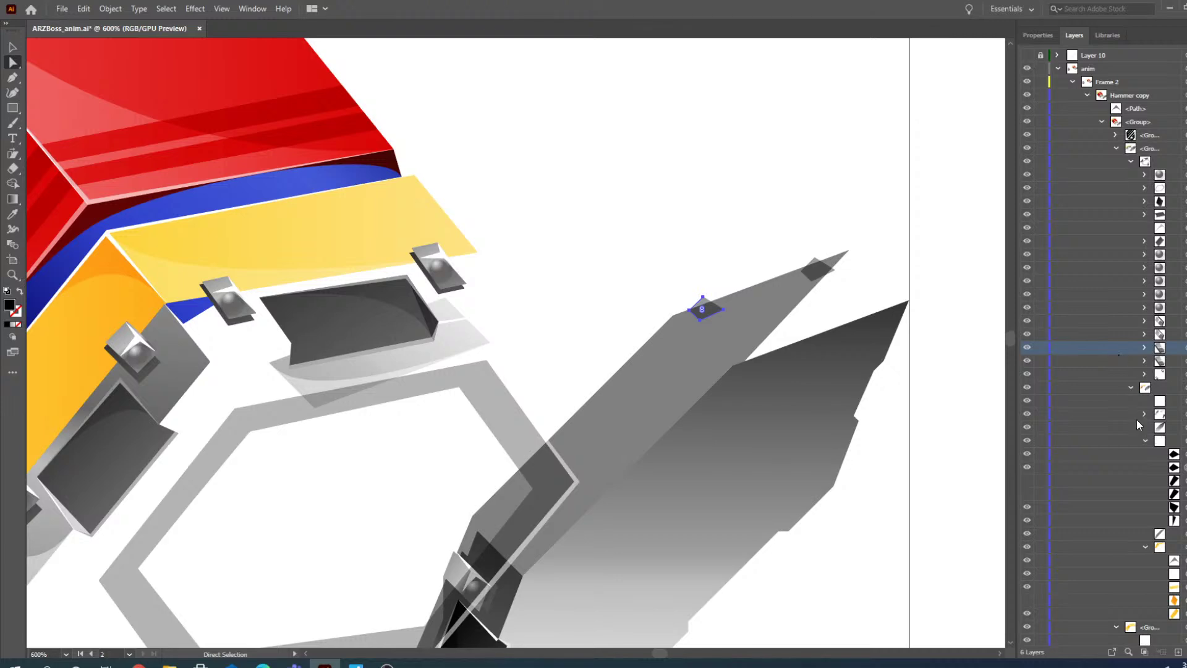
left_click_drag(713, 316, 825, 276)
left_click(1028, 457)
left_click(1027, 57)
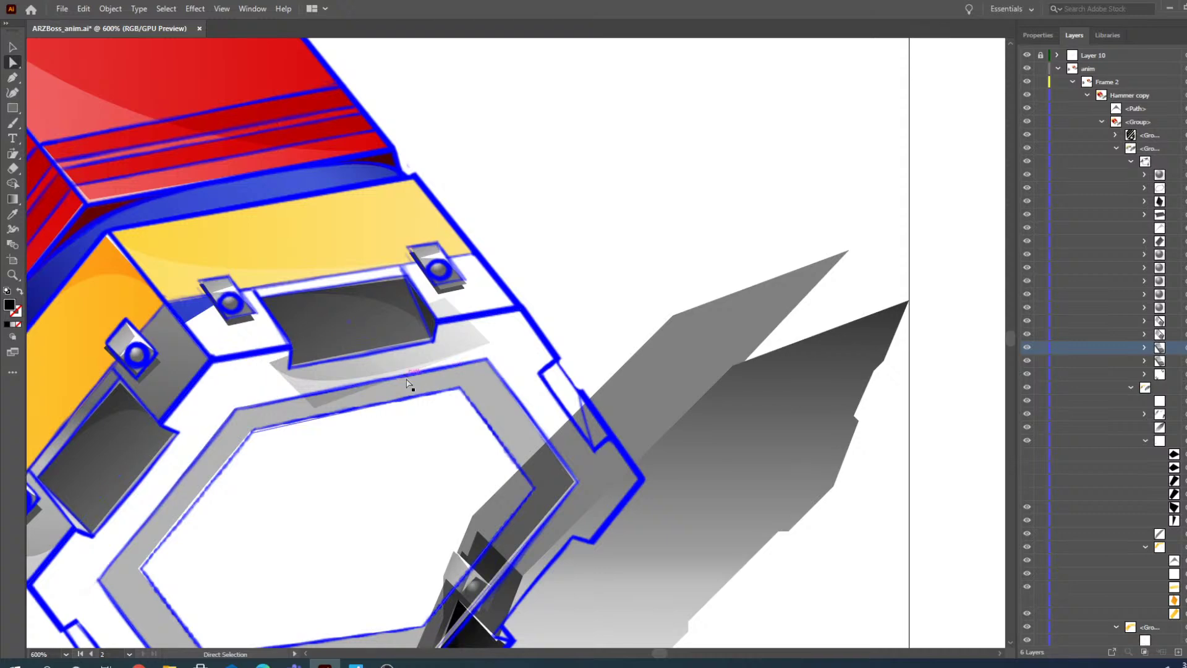
- Fit the light grey panel's four corners to the sketched outline of the face around the upper recess
key("z")
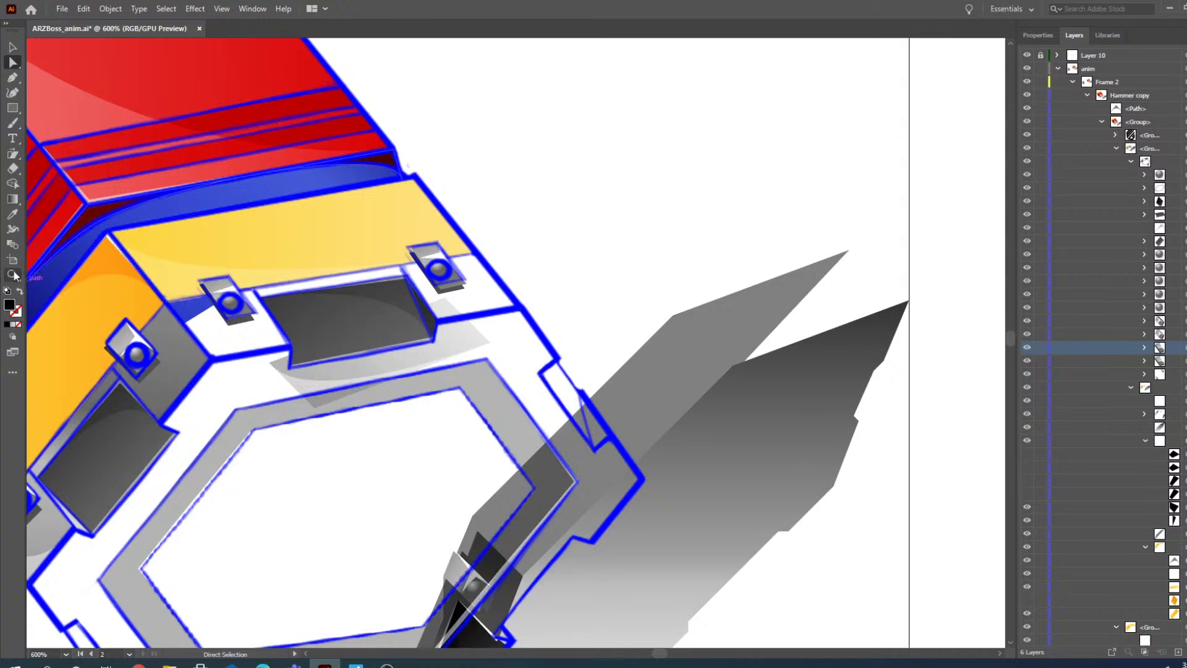
left_click(353, 371)
left_click(576, 351)
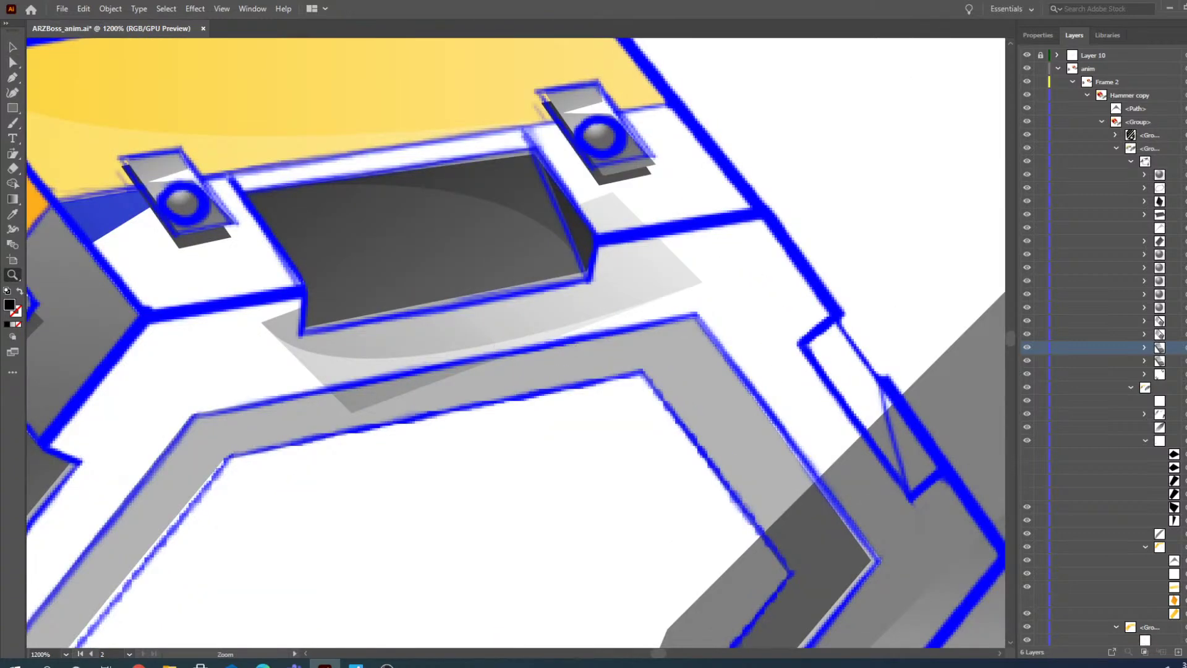
key("v")
left_click(435, 329)
left_click(11, 62)
left_click(633, 239)
left_click(611, 193)
left_click_drag(610, 194, 677, 104)
left_click_drag(307, 259, 51, 205)
left_click_drag(390, 357, 144, 319)
left_click_drag(750, 218, 768, 220)
- Reshape the panel's curved highlight to fill its lower-left corner, from the outer left edge to the recess's lower-left corner
left_click(392, 378)
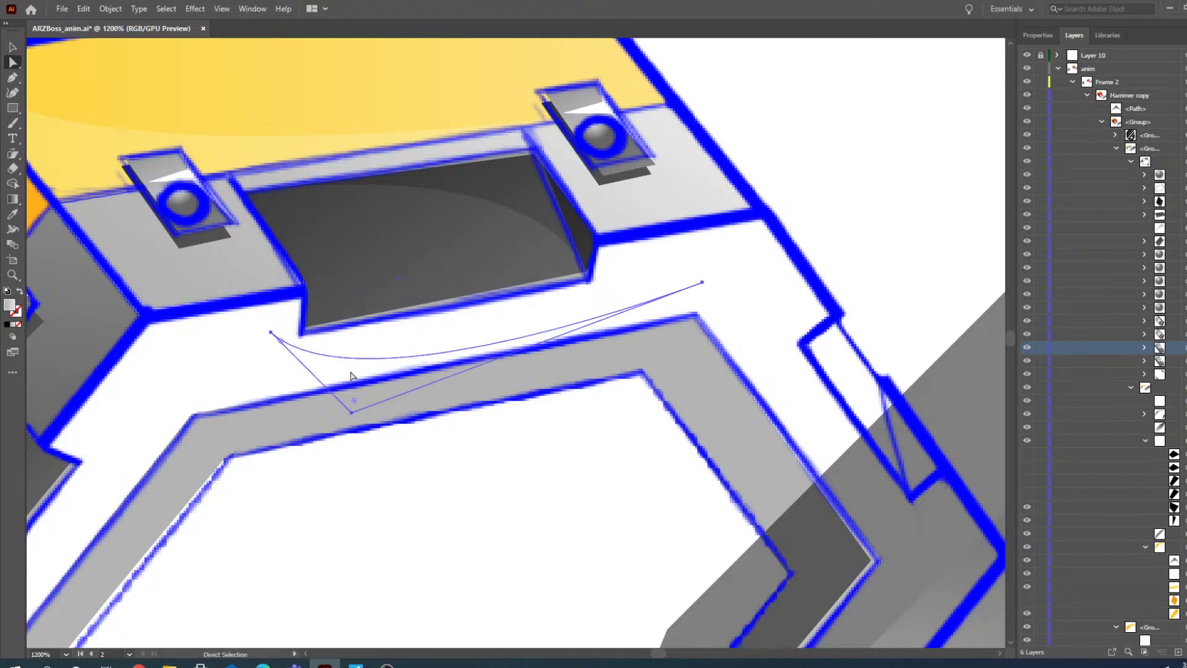
left_click_drag(272, 336, 61, 212)
left_click_drag(163, 302, 150, 332)
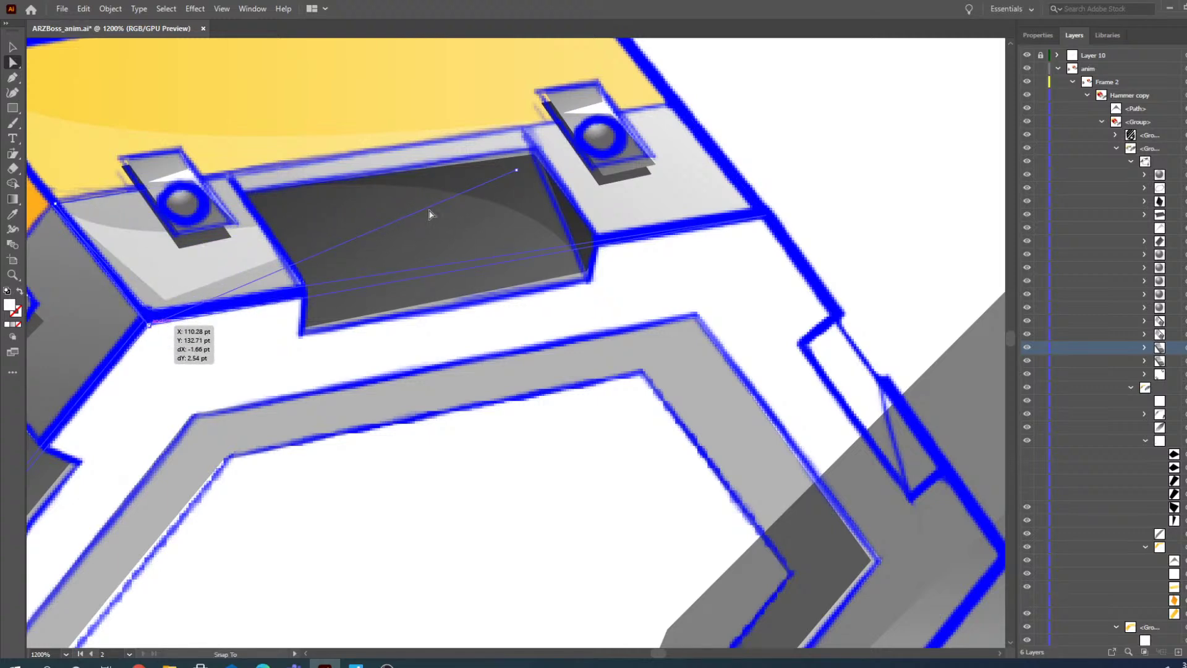
left_click_drag(516, 170, 299, 305)
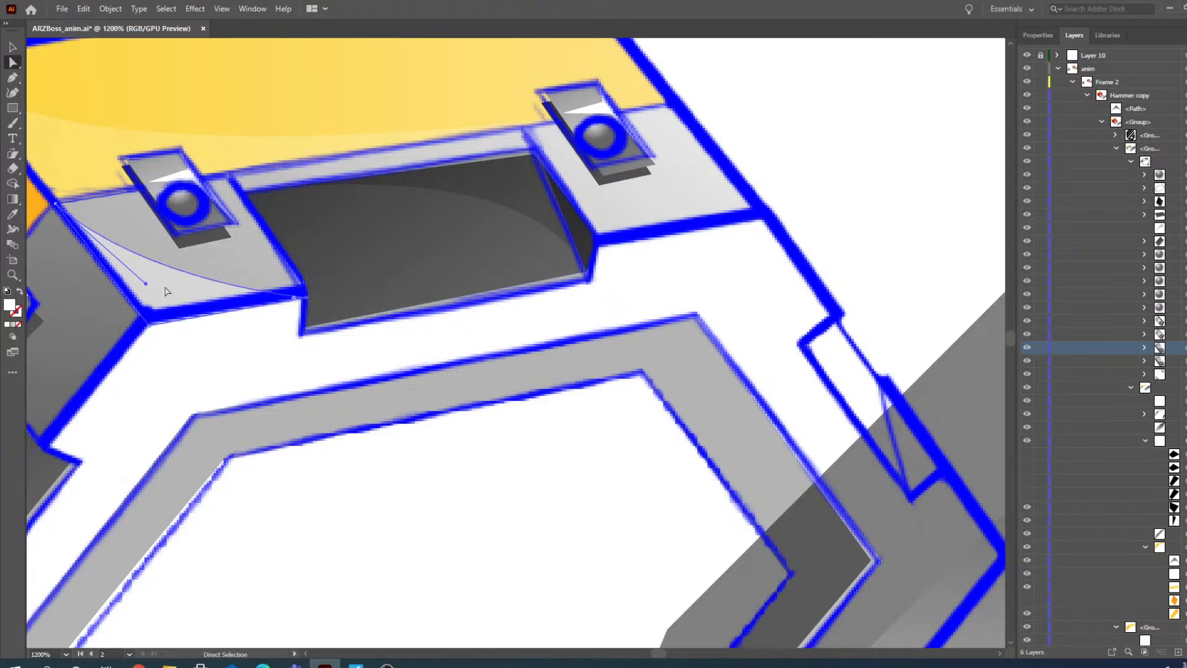
left_click_drag(147, 287, 150, 328)
left_click(215, 346)
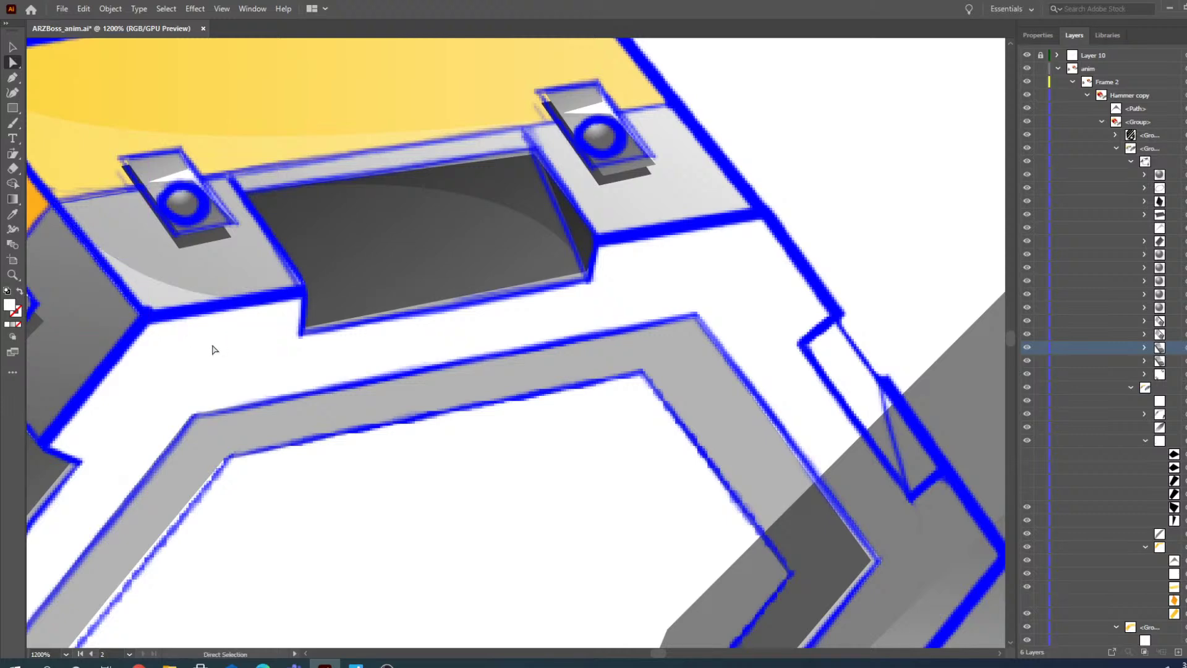
- Hide the blue sketch layer to show the hammer artwork on its own
left_click(14, 275)
left_click(466, 259, "alt")
left_click(454, 284, "alt")
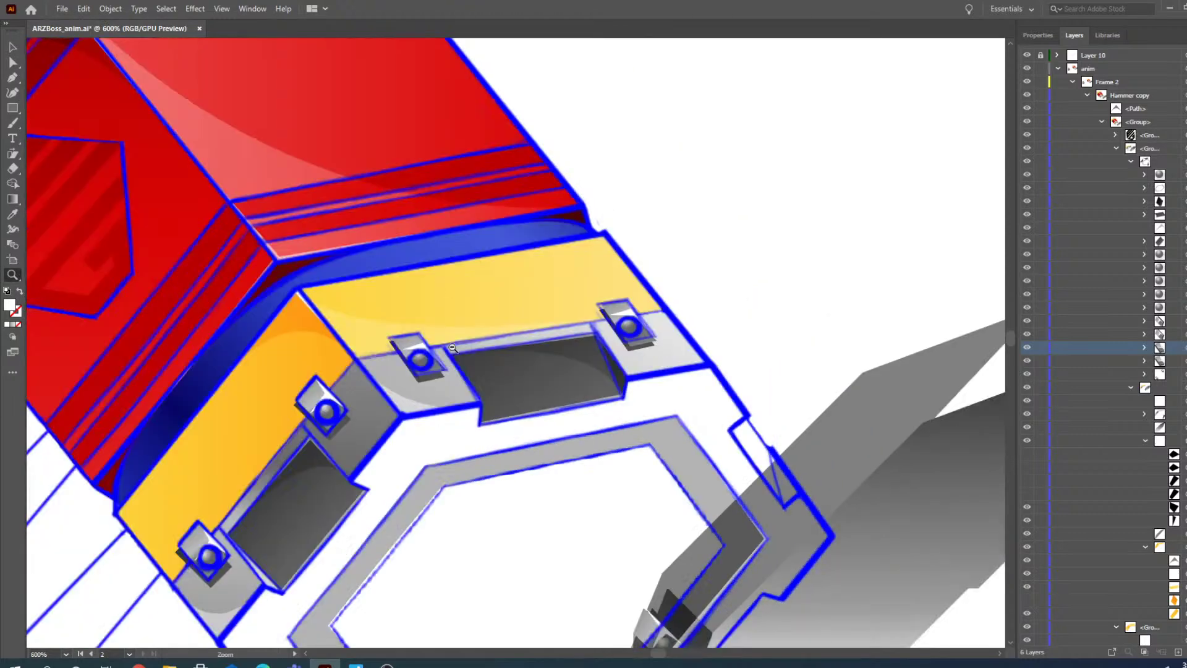
left_click(452, 347, "alt")
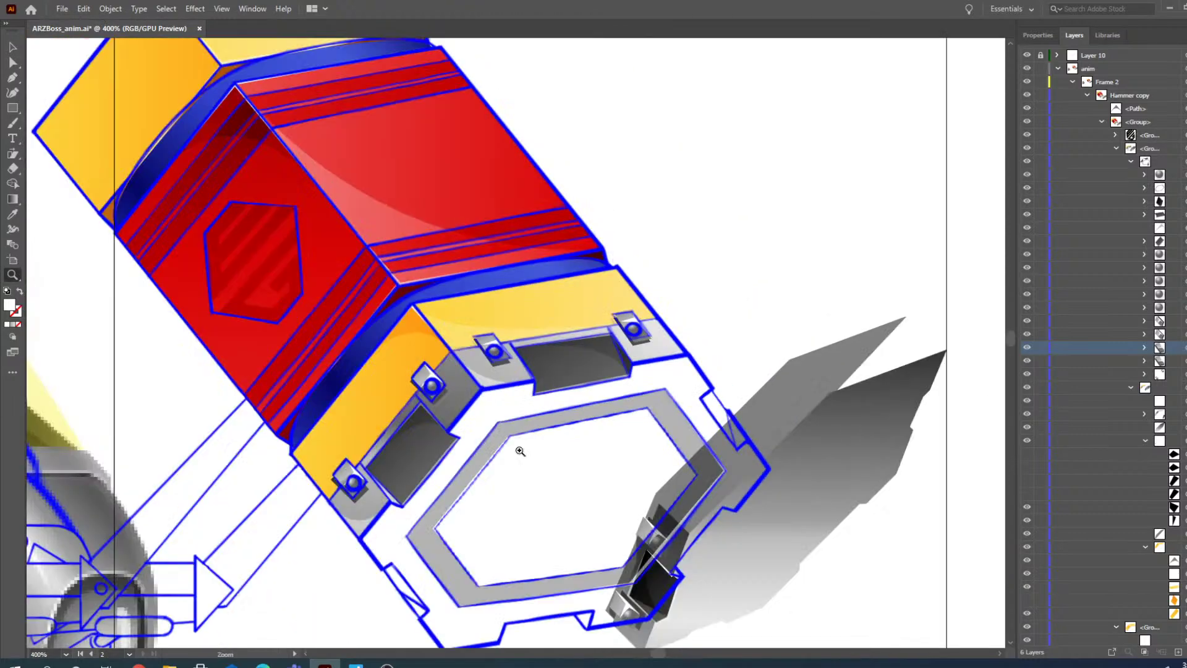
left_click(1028, 56)
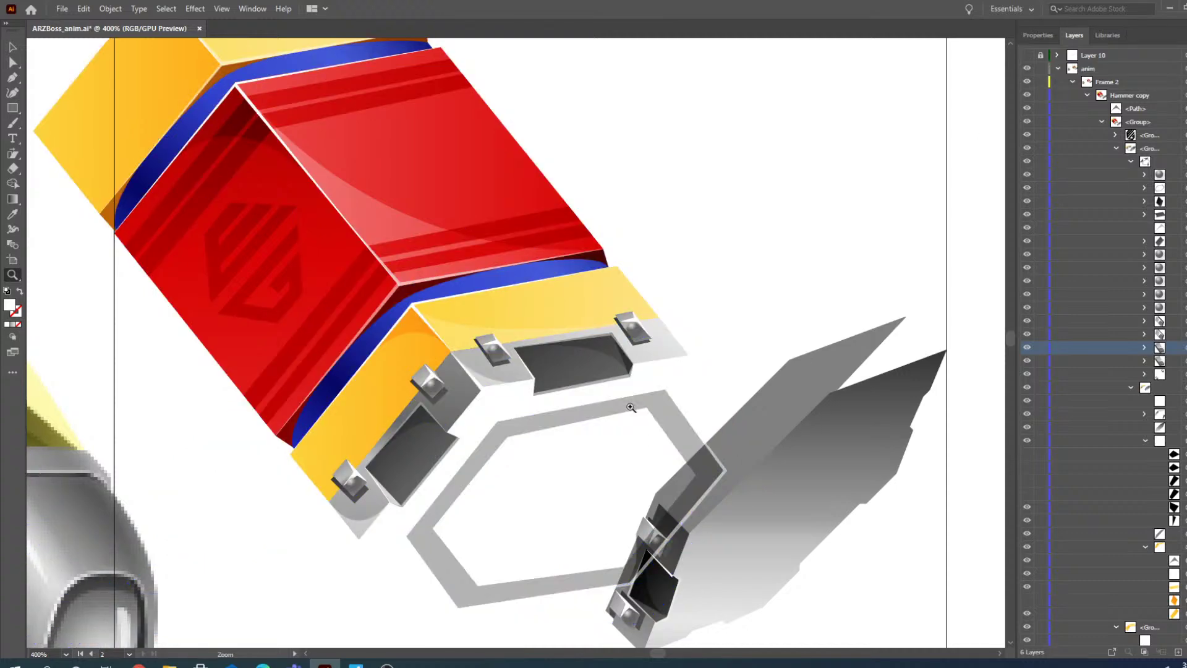
- Shift the round heads of the upper face's two bolts slightly up and to the right within their plates
left_click(521, 367)
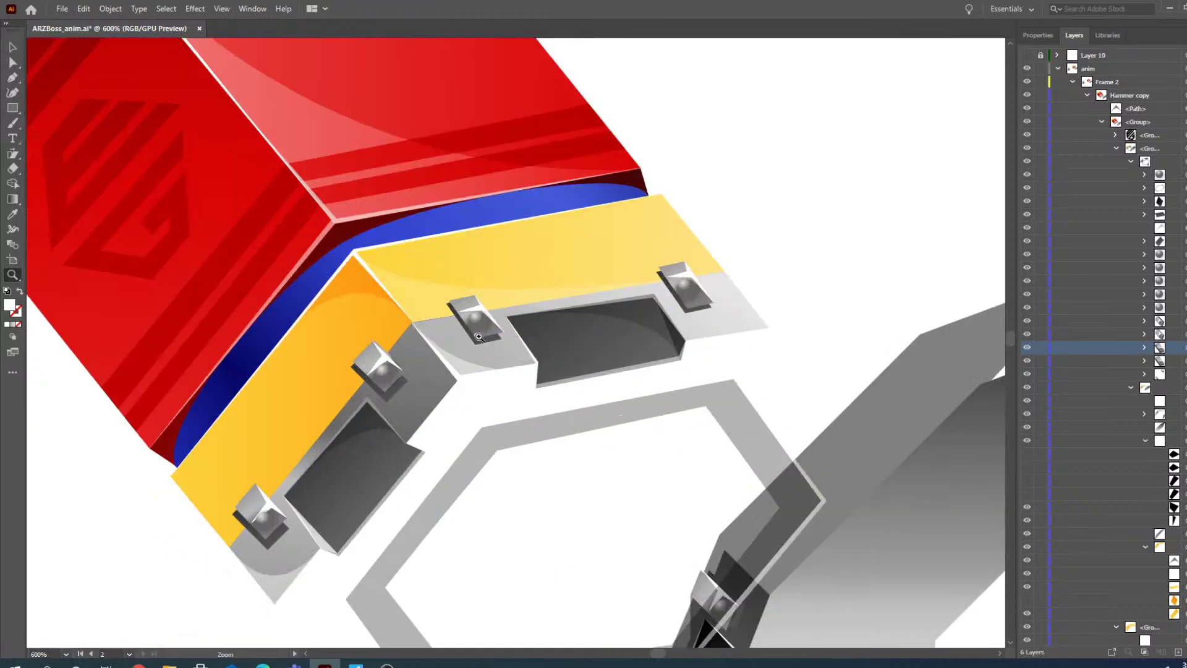
left_click(533, 352)
left_click(550, 332)
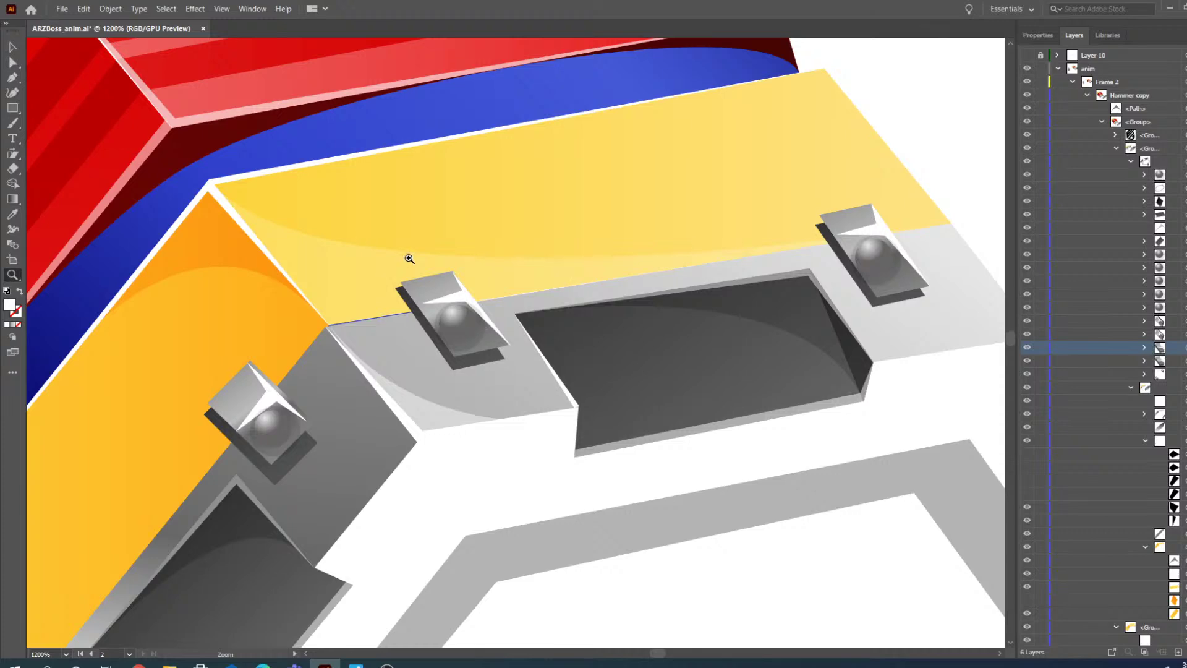
left_click(13, 46)
left_click(462, 320)
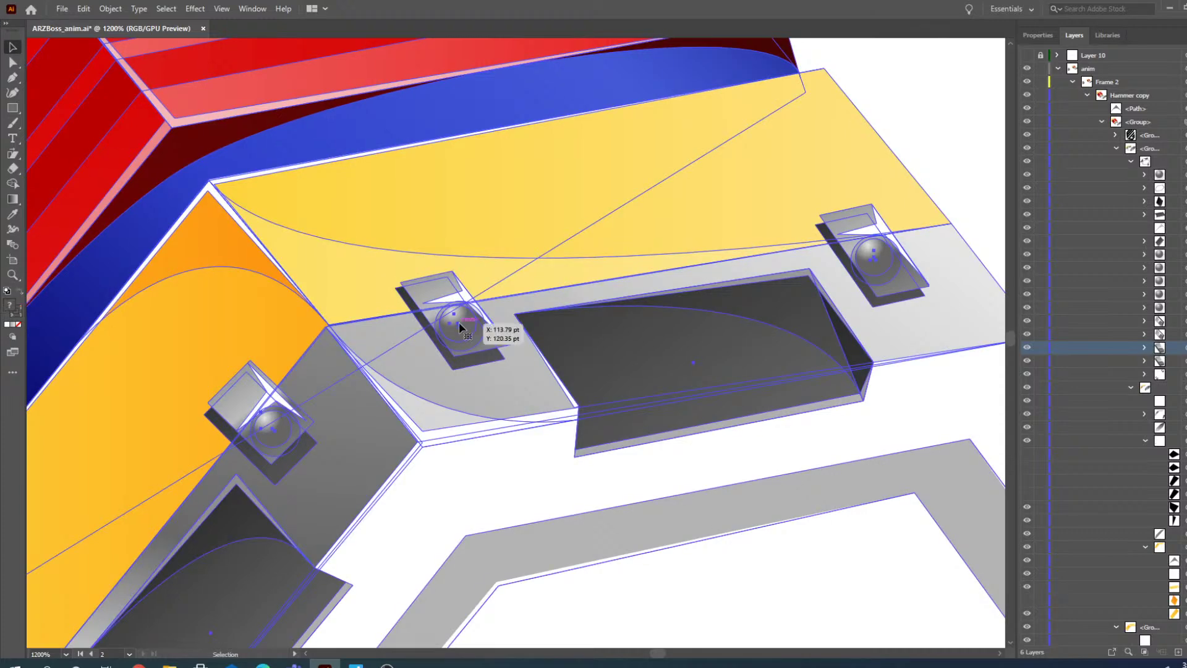
left_click(13, 62)
left_click(477, 472)
left_click(458, 332)
key("shift+Right")
key("ctrl+z")
left_click_drag(461, 330, 473, 327)
left_click_drag(473, 325, 467, 336)
left_click_drag(873, 266, 883, 266)
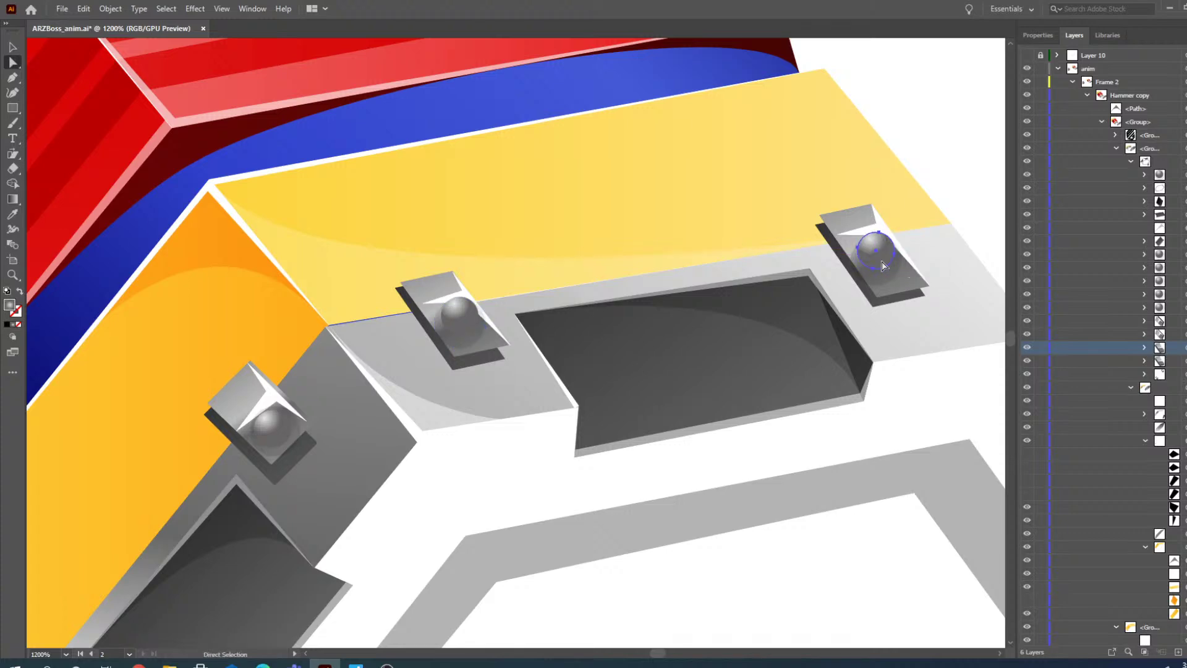
- Review the whole hammer together with the leftover pieces of the old grey end
key("z")
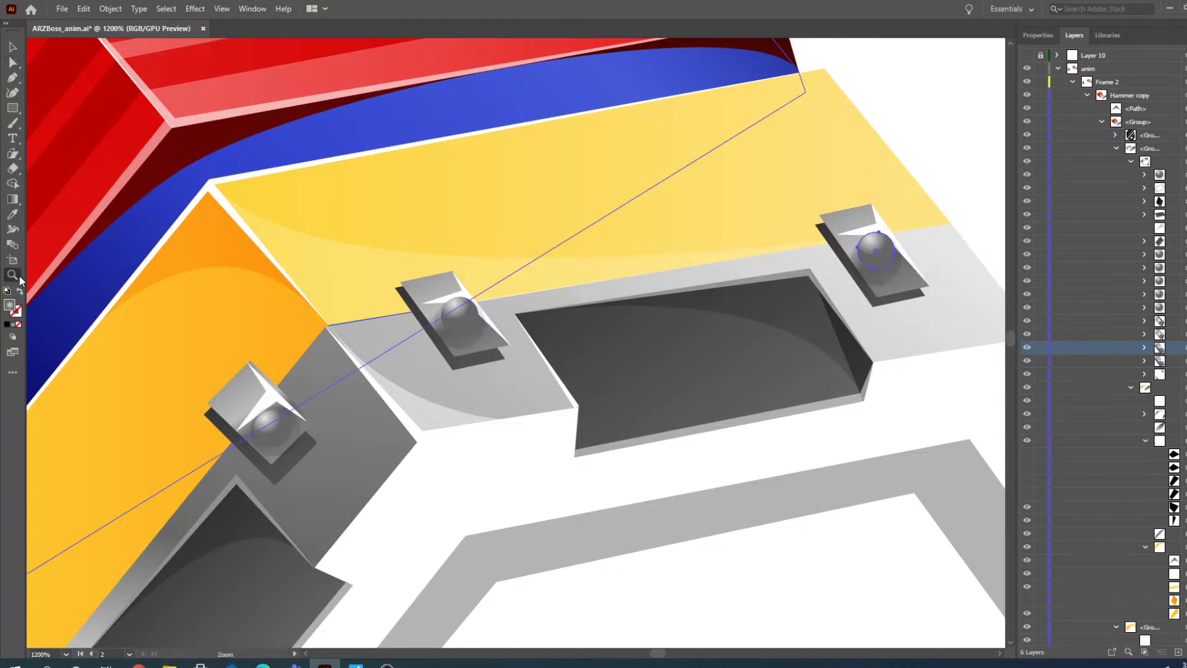
left_click(548, 339, "alt")
left_click(548, 339, "alt")
left_click(534, 327, "alt")
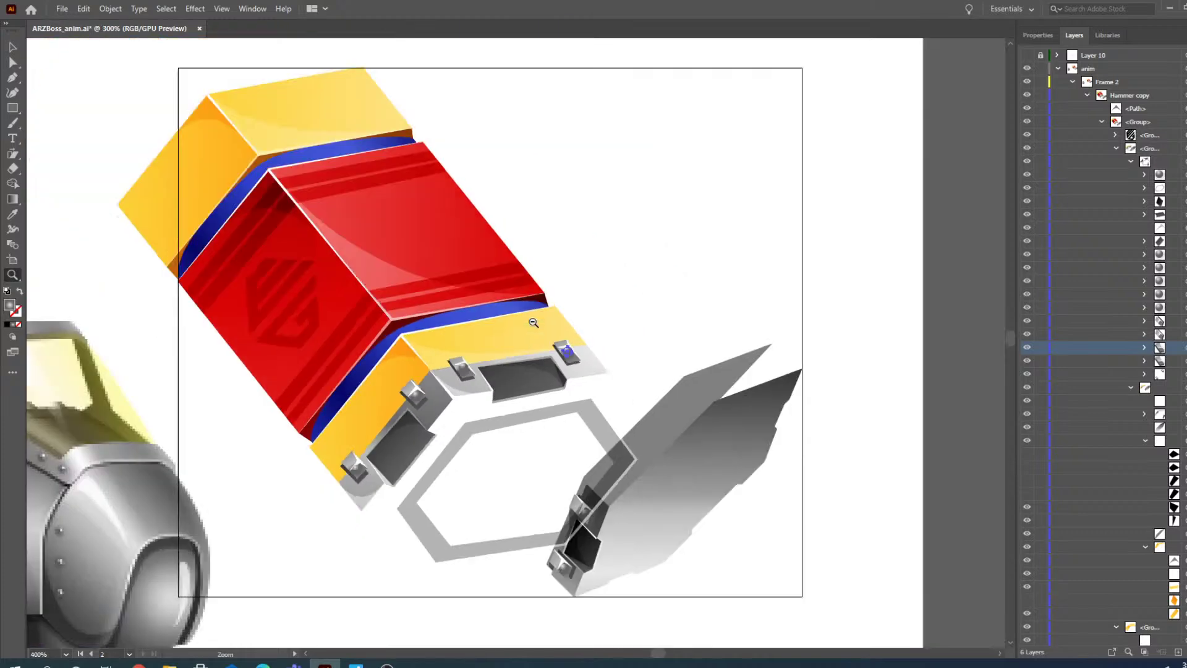
left_click(12, 50)
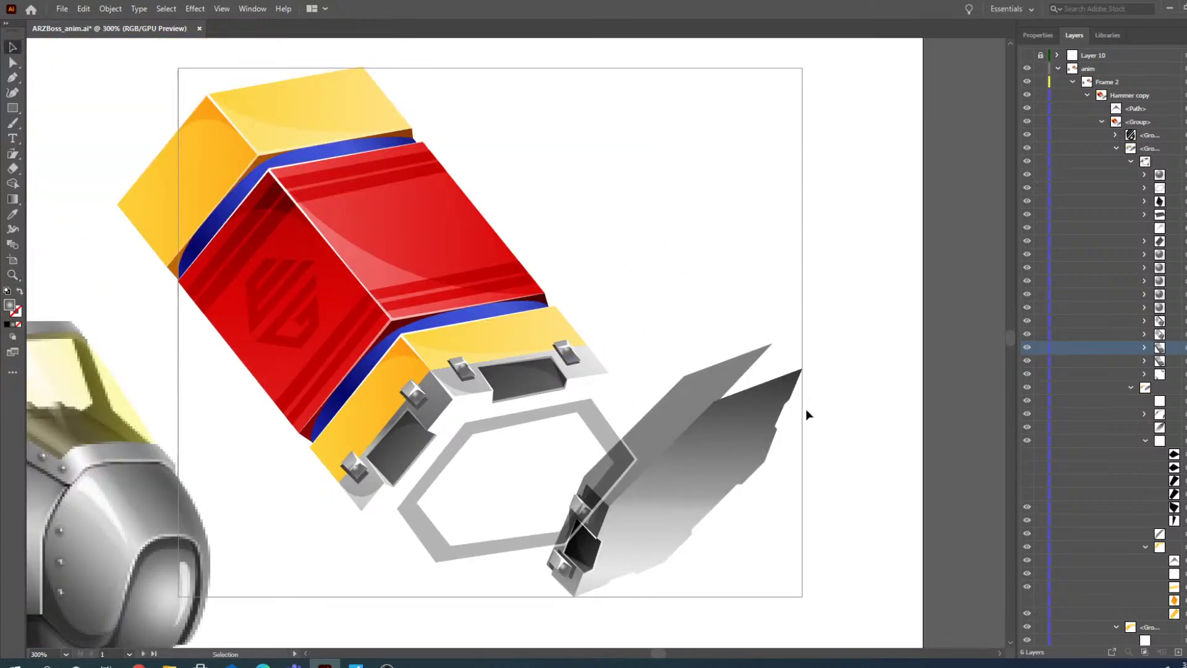
scroll(711, 452, "down", 3)
left_click(633, 494)
left_click(891, 452)
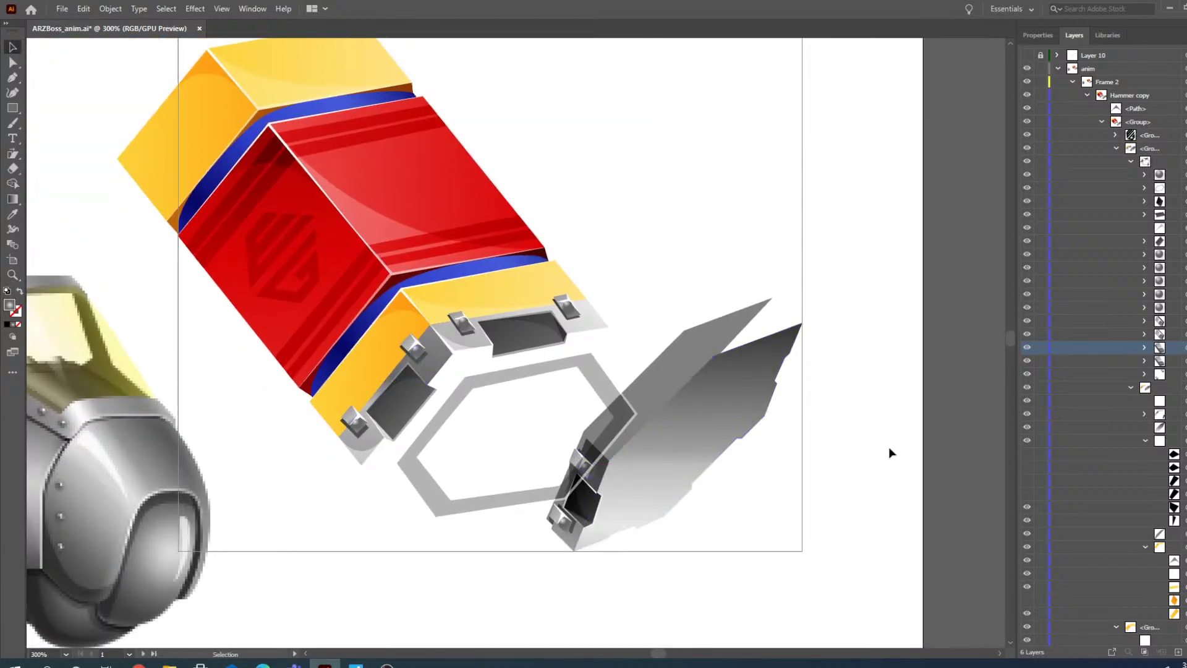
- Hide the two bolt plates on the old grey hammer end, leaving the redrawn bolts shown
left_click(578, 460)
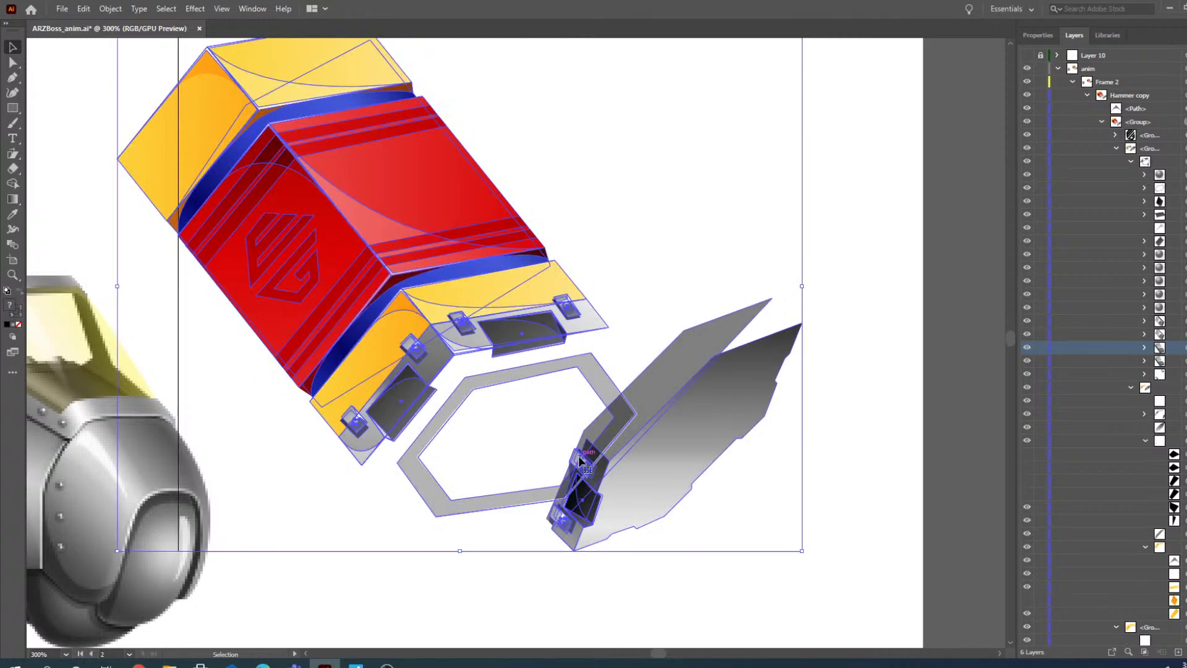
left_click(12, 63)
left_click(530, 464)
left_click(579, 463)
left_click(579, 463)
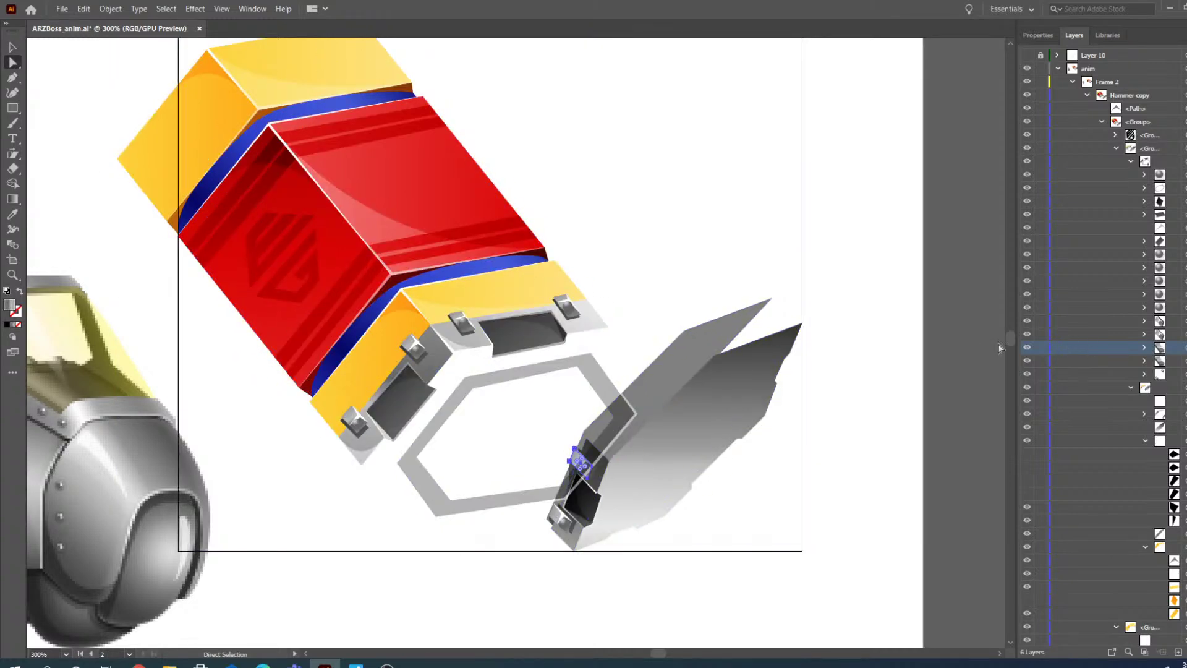
left_click(1028, 348)
left_click(1028, 349)
left_click(1027, 361)
left_click(1027, 362)
left_click(1028, 326)
left_click(1027, 334)
- Hide the two dark bolt shadows on the old hammer end's narrow side
left_click(12, 274)
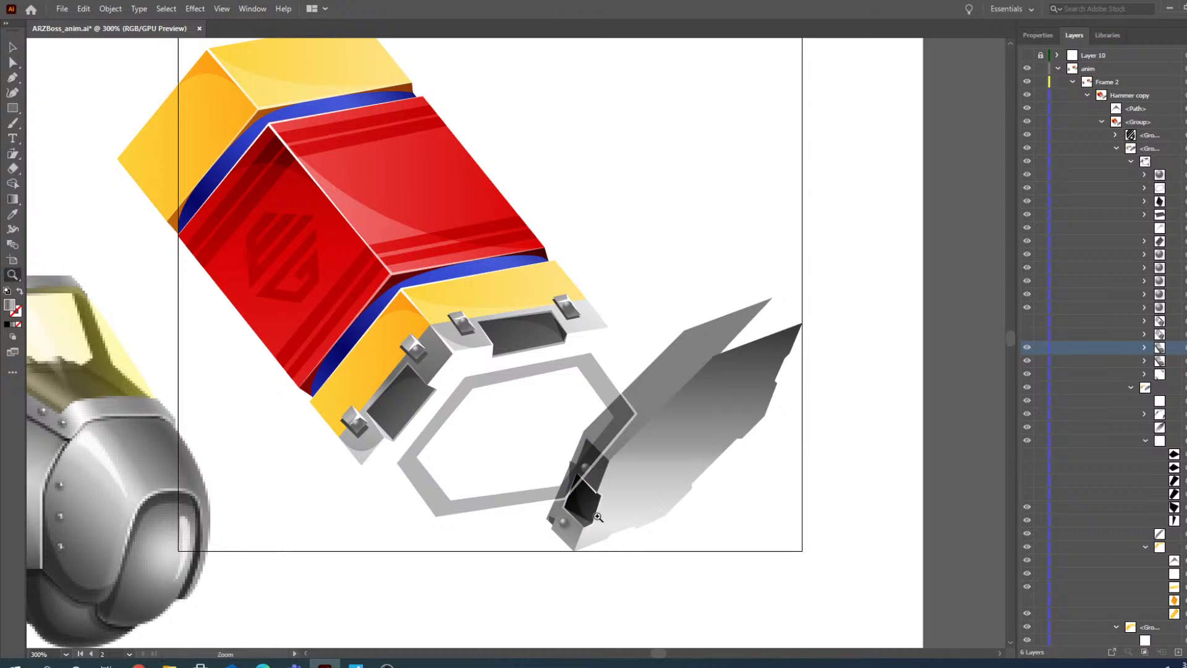
left_click(572, 522)
left_click(545, 316)
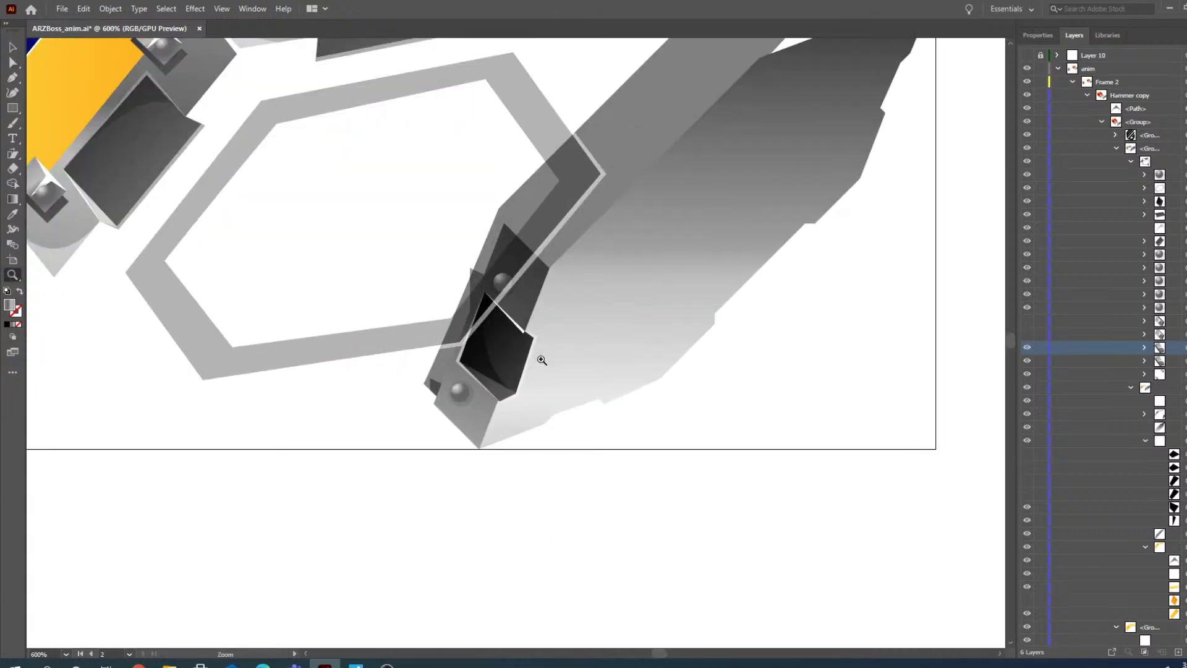
left_click(12, 62)
left_click(484, 280)
left_click(475, 279)
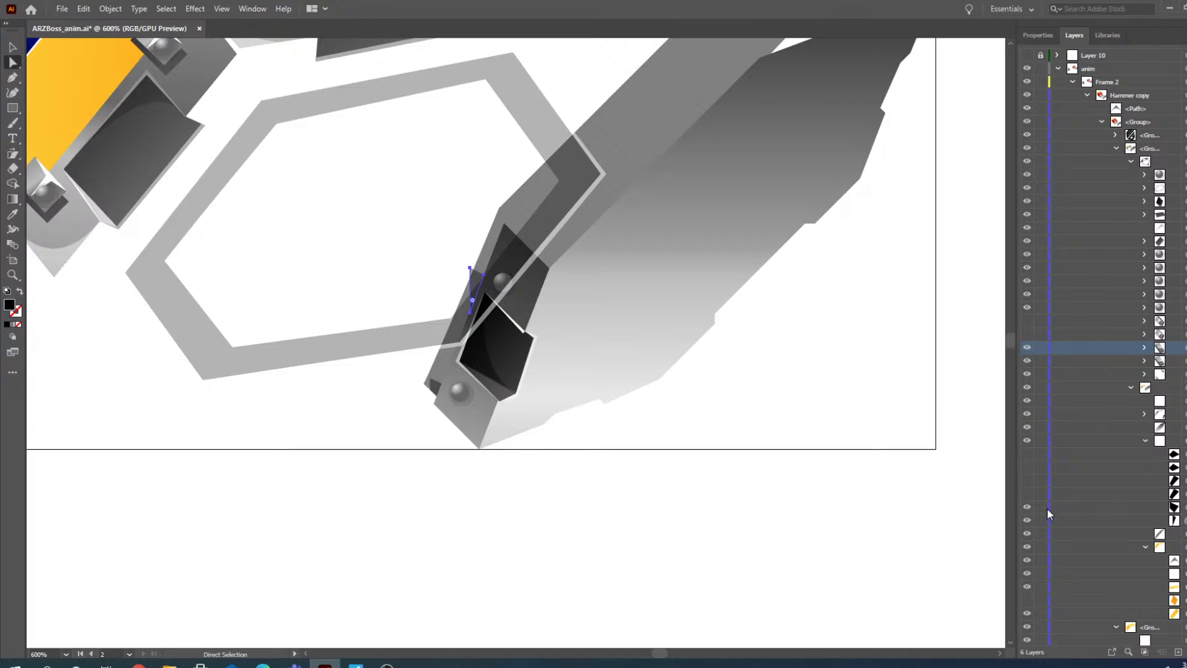
left_click(1026, 508)
left_click(1027, 520)
- Hide the old end's two round bolt heads and its dark recess
left_click(467, 402)
left_click(1026, 269)
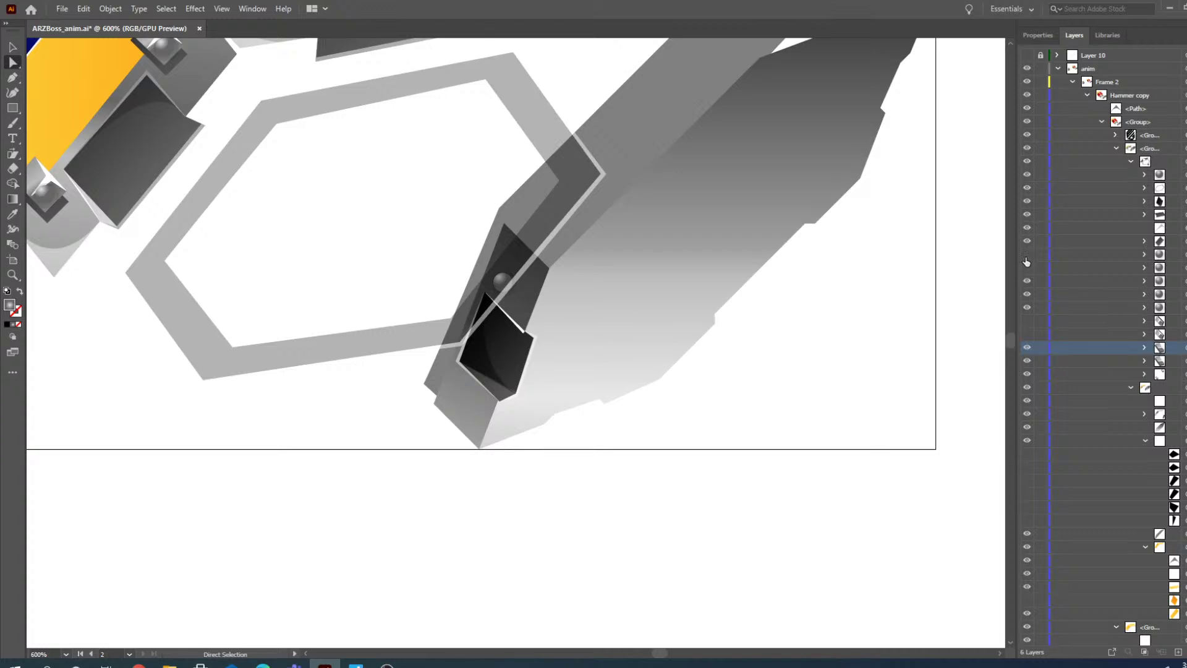
left_click(1026, 281)
left_click(499, 346)
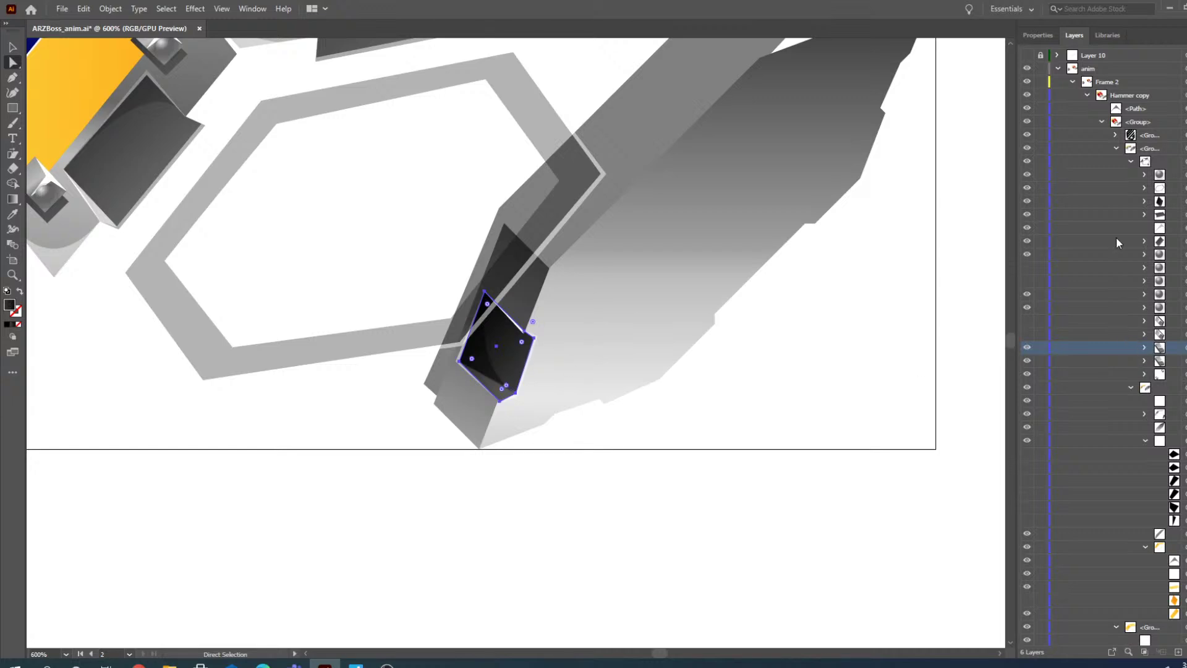
left_click(1027, 201)
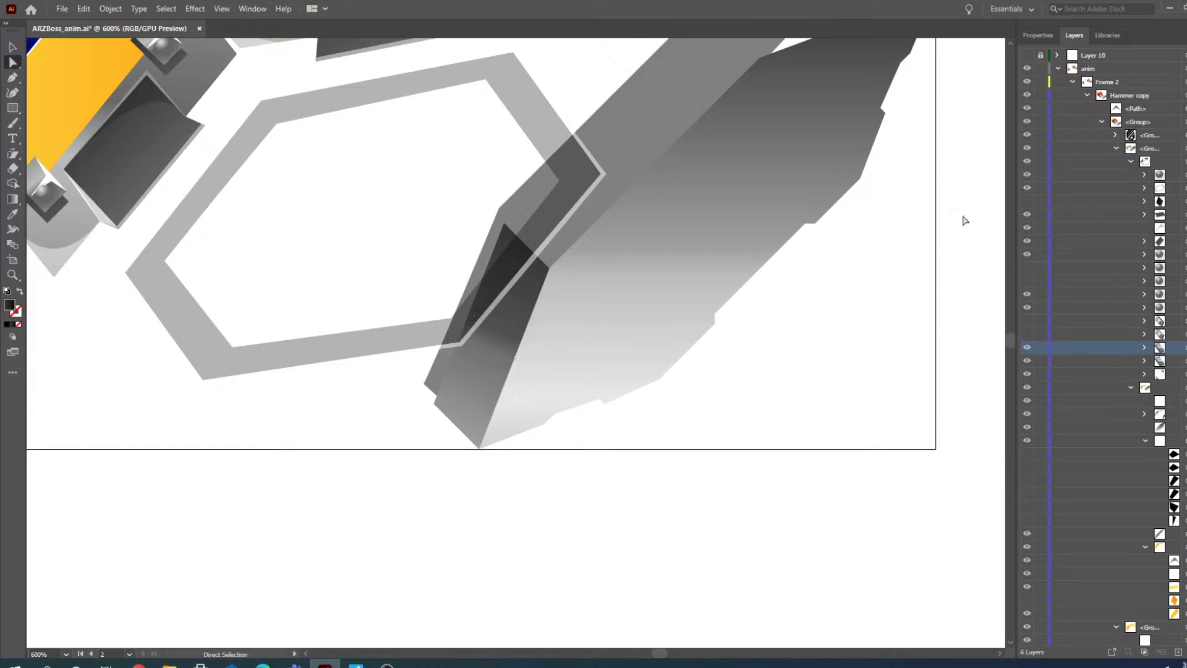
- Hide the narrow dark gradient side panel of the old hammer end
left_click(496, 358)
left_click(1144, 412)
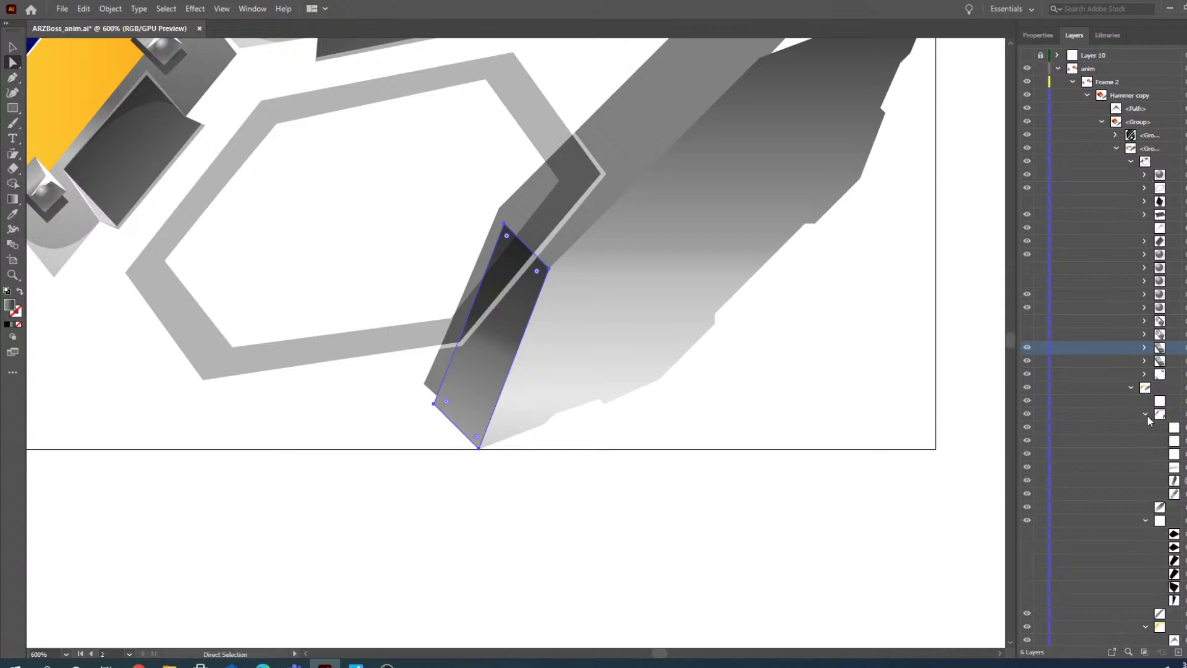
left_click(1027, 481)
scroll(580, 337, "up", 3)
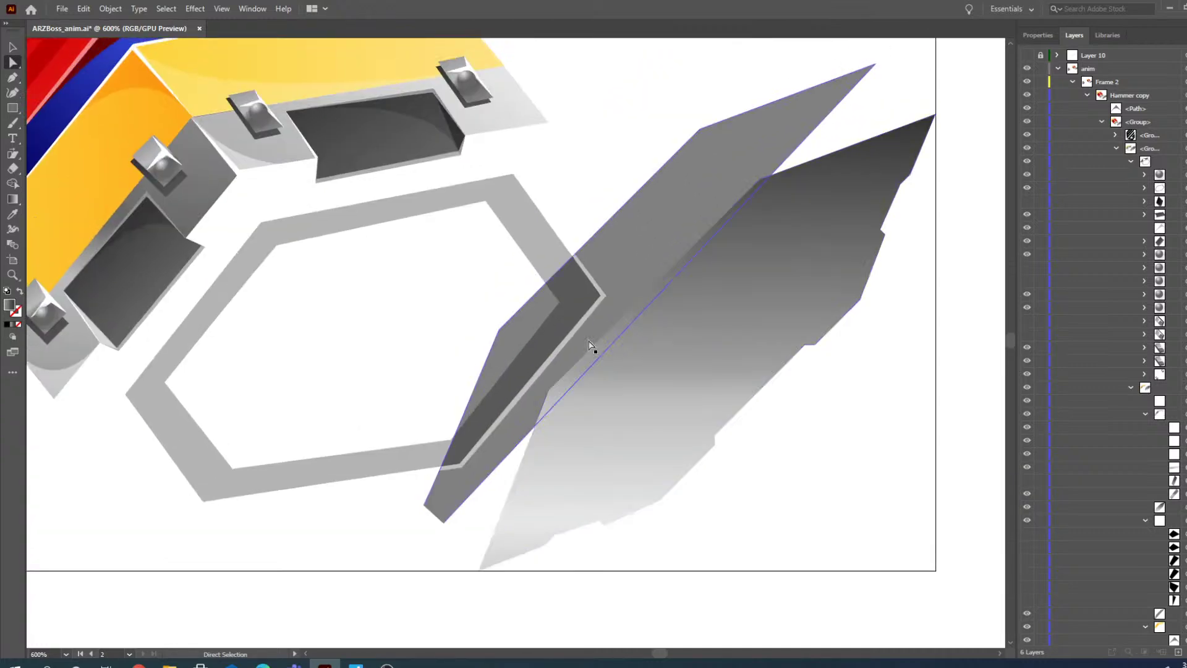
- Compare the translucent grey strip beside the hexagonal rim with the blue sketch and hide that strip
scroll(589, 345, "up", 1)
left_click(668, 249)
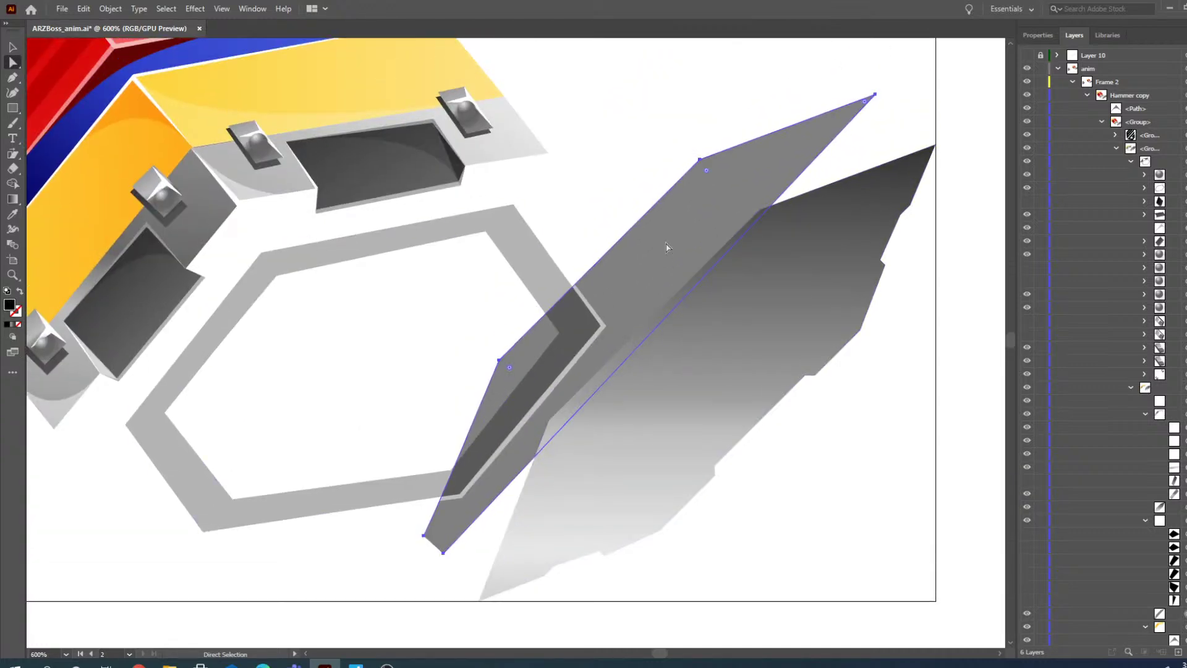
left_click(1027, 56)
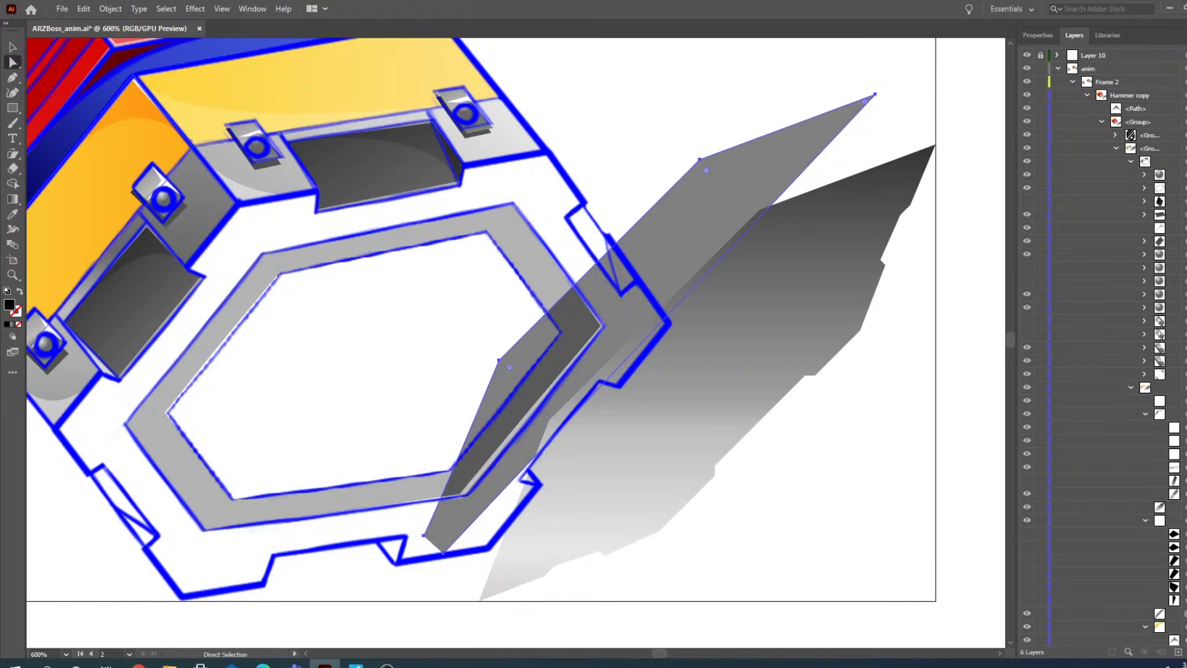
left_click(1027, 56)
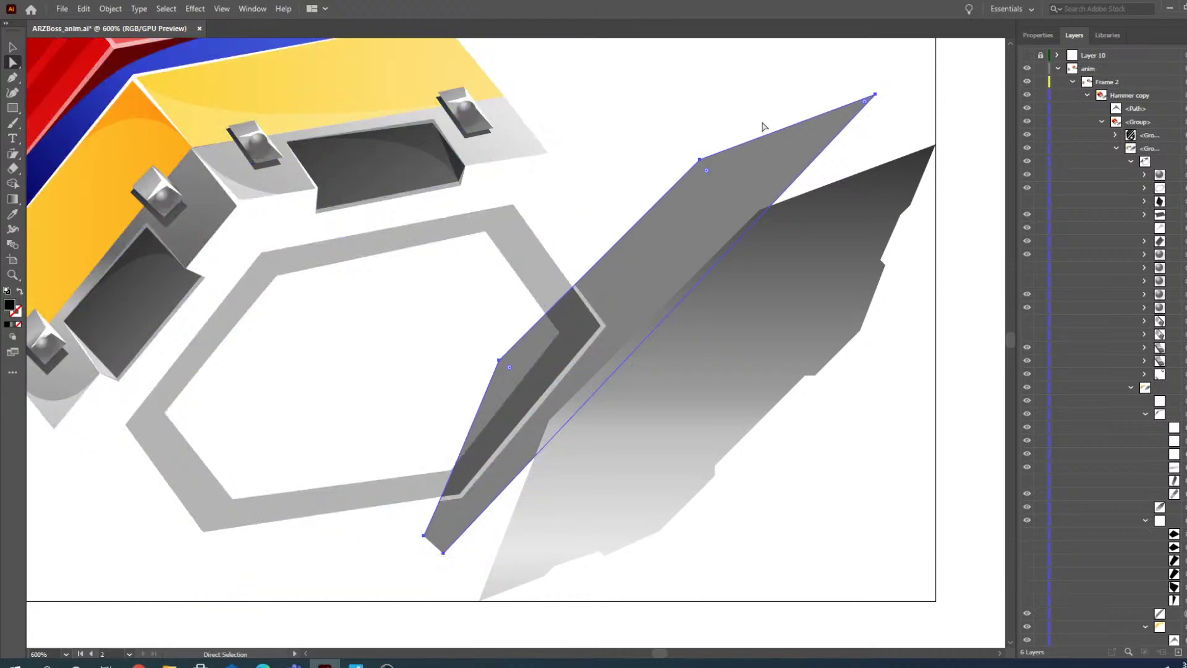
scroll(1135, 374, "down", 5)
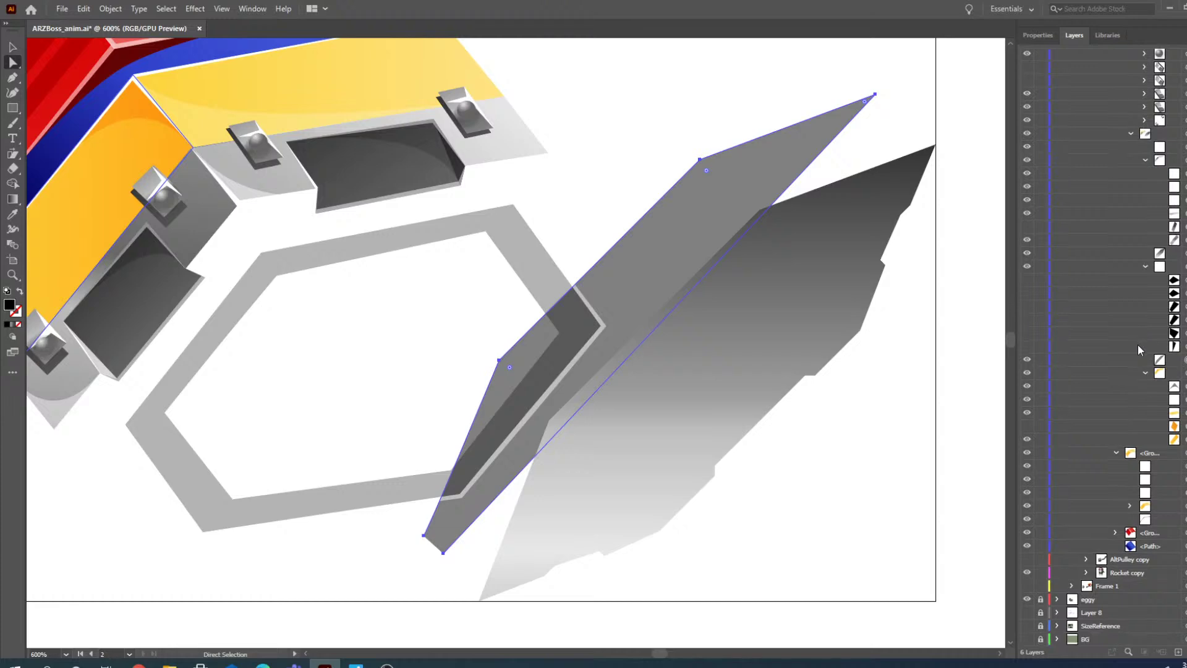
scroll(1135, 374, "down", 2)
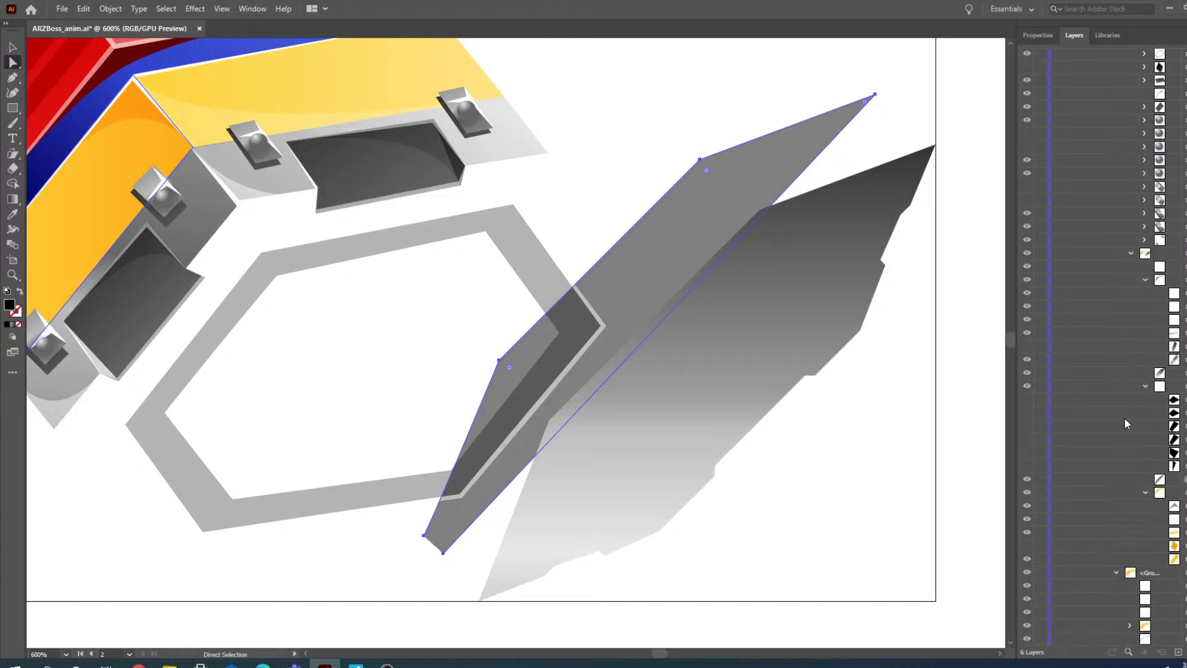
left_click(1027, 480)
- Display the blue sketch and move the large gradient face over the hexagon, its upper tip on the outline corner below the bolted plate
left_click(769, 305)
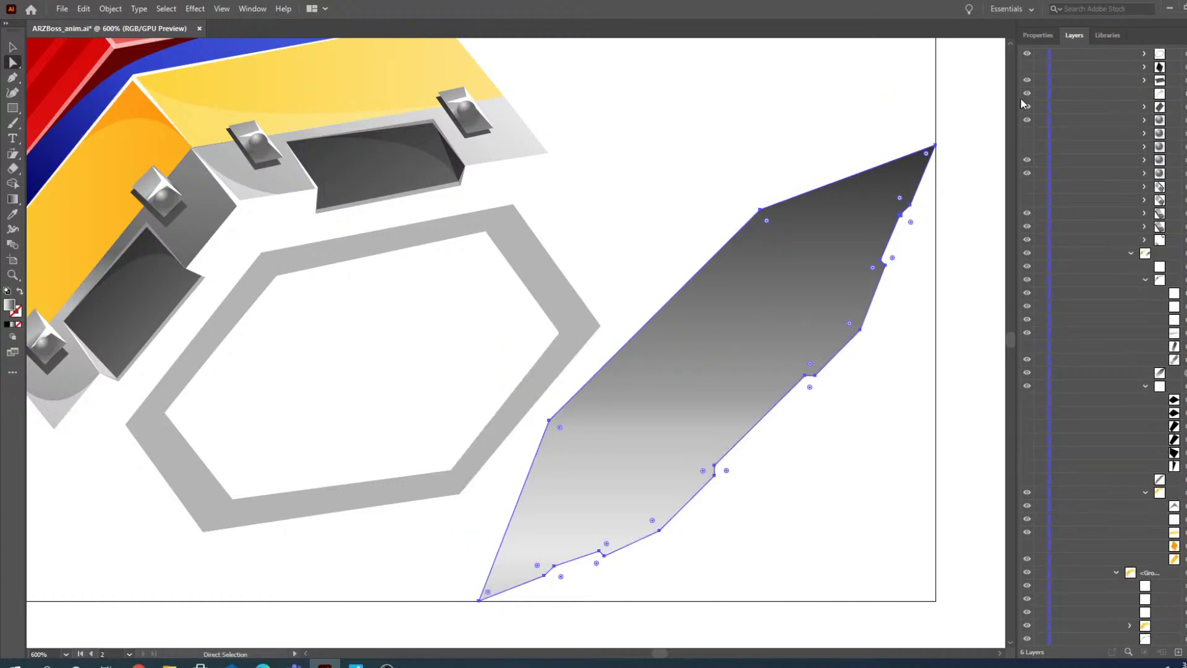
scroll(1029, 86, "up", 6)
left_click(1027, 68)
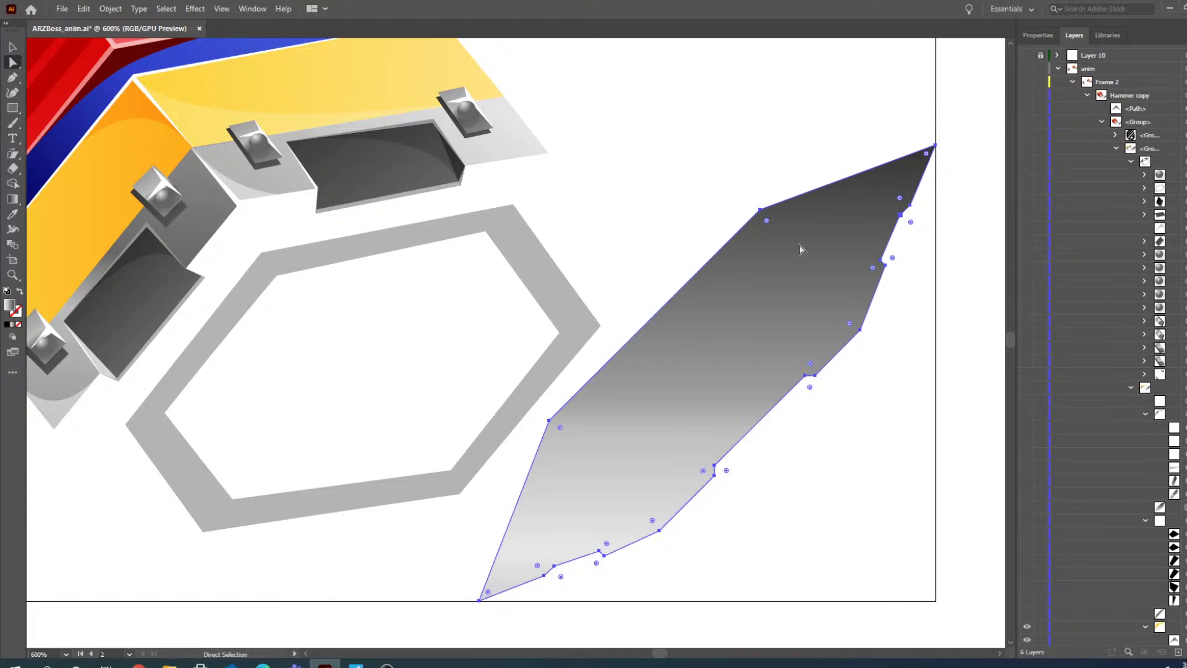
left_click(1058, 70)
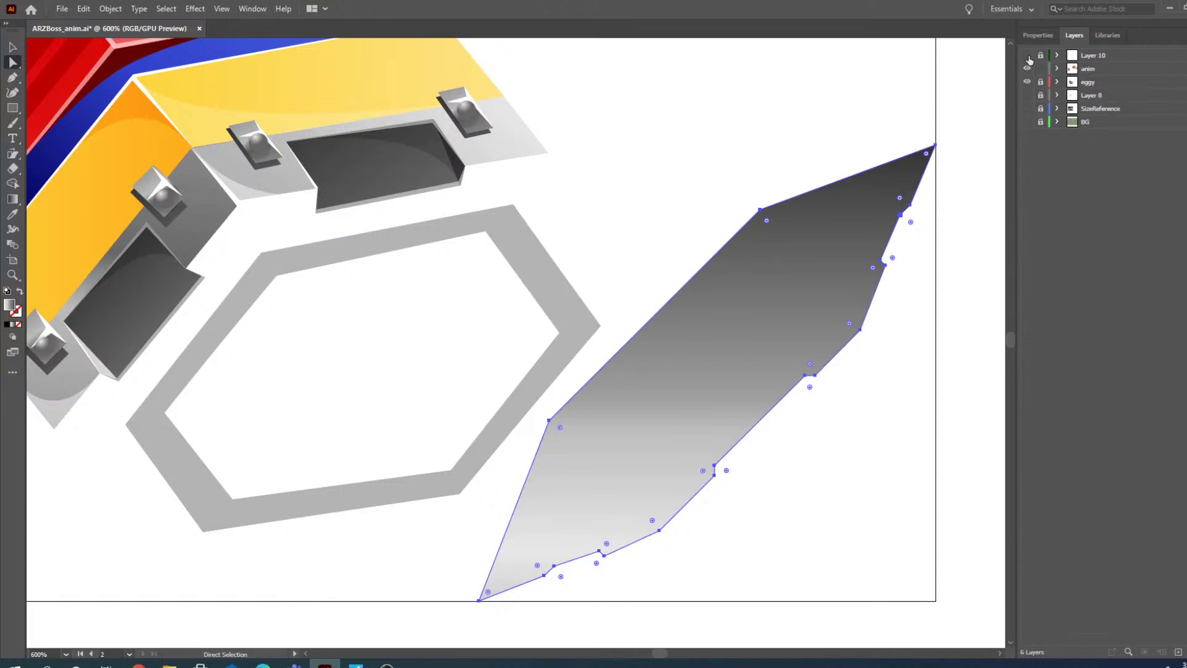
left_click(1027, 56)
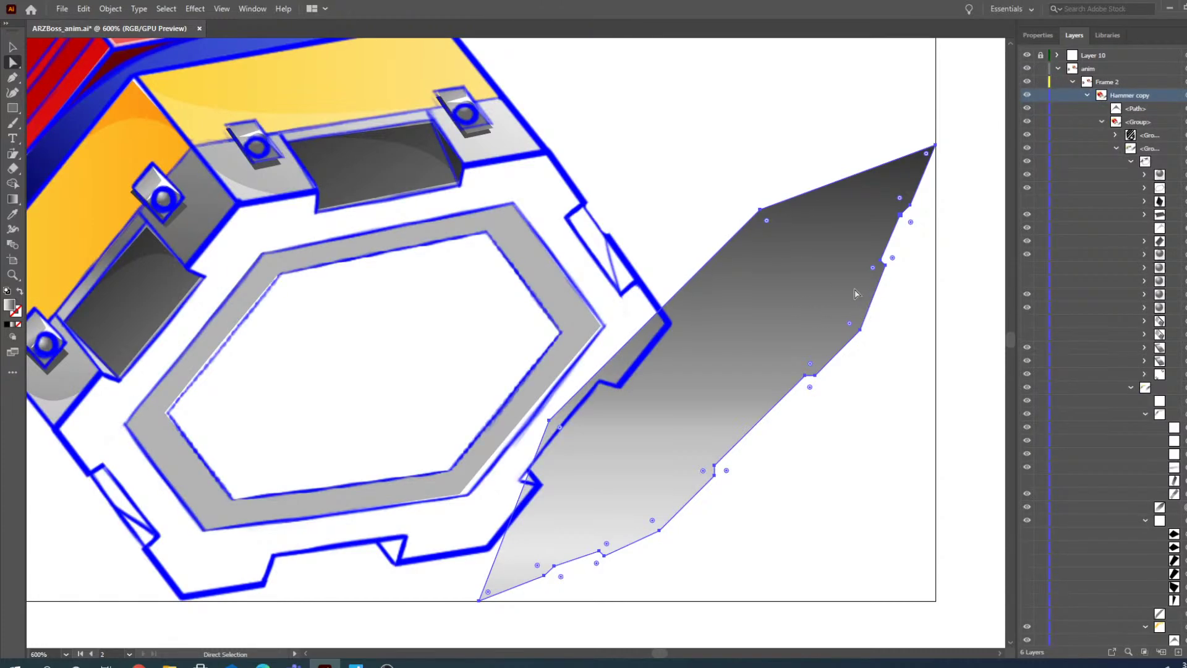
left_click_drag(817, 303, 420, 306)
left_click(13, 275)
left_click(489, 199)
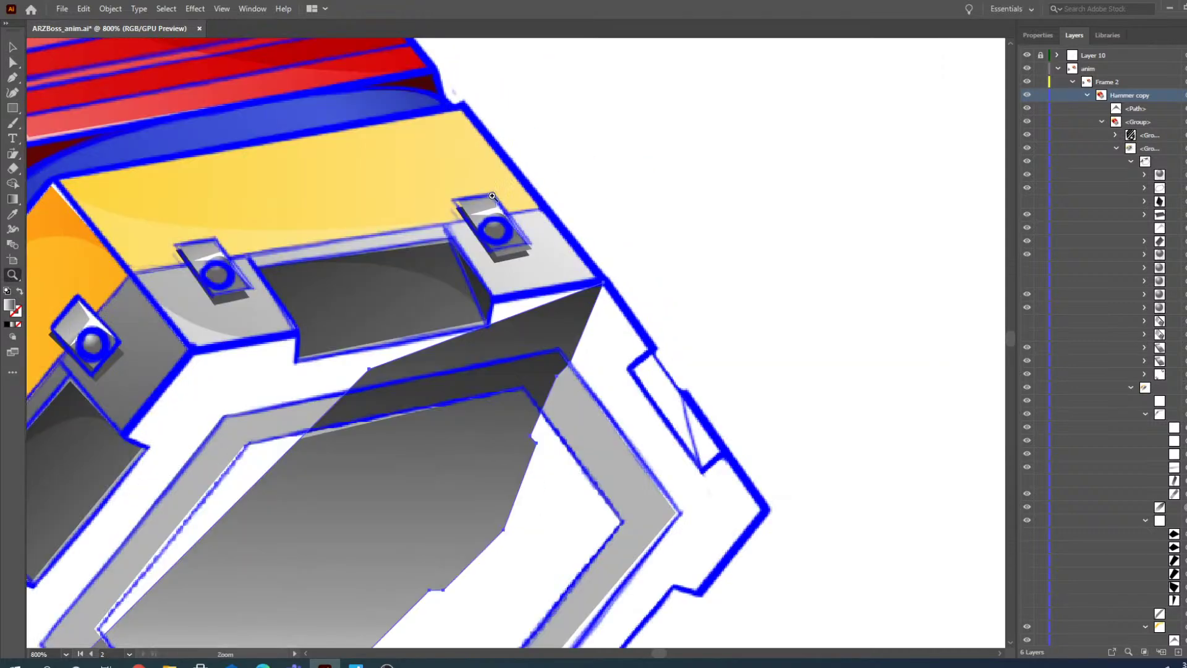
left_click(559, 275)
left_click(547, 377)
left_click(13, 63)
left_click_drag(540, 306, 546, 308)
key("ctrl+z")
key("ctrl+z")
left_click(576, 300)
left_click(533, 319)
- Move the gradient face's side anchor point out to the sketch's outermost corner beyond the hexagonal rim
scroll(480, 326, "down", 10)
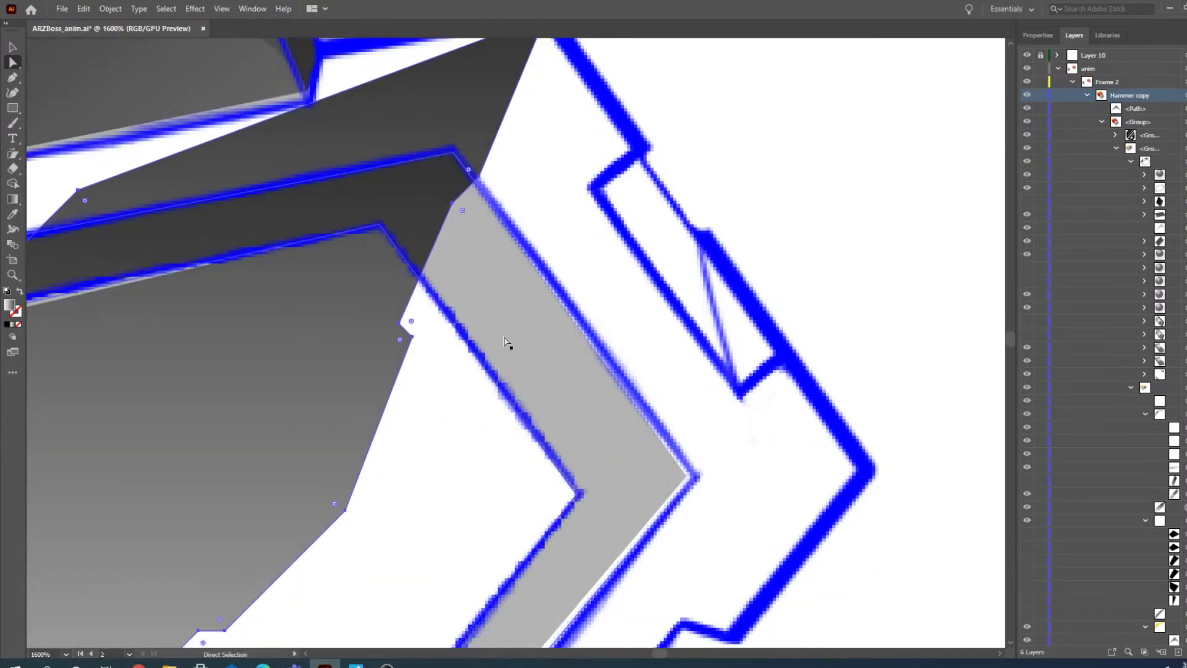
scroll(520, 198, "up", 4)
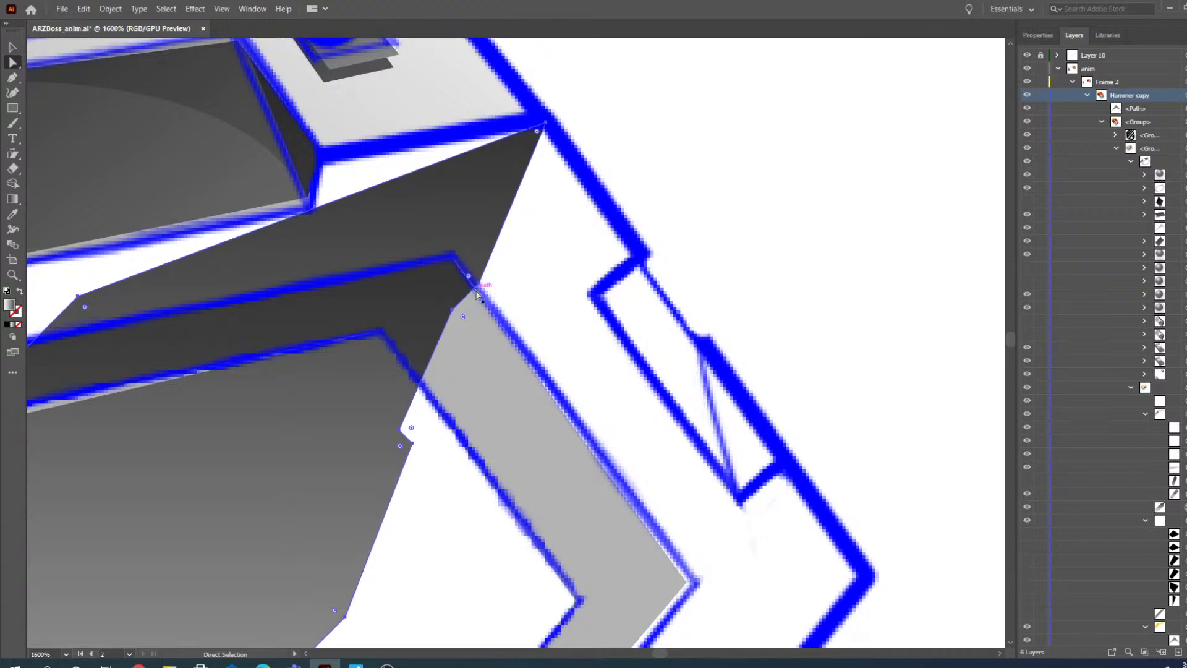
scroll(478, 278, "down", 3)
left_click_drag(343, 542, 762, 546)
key("ctrl+z")
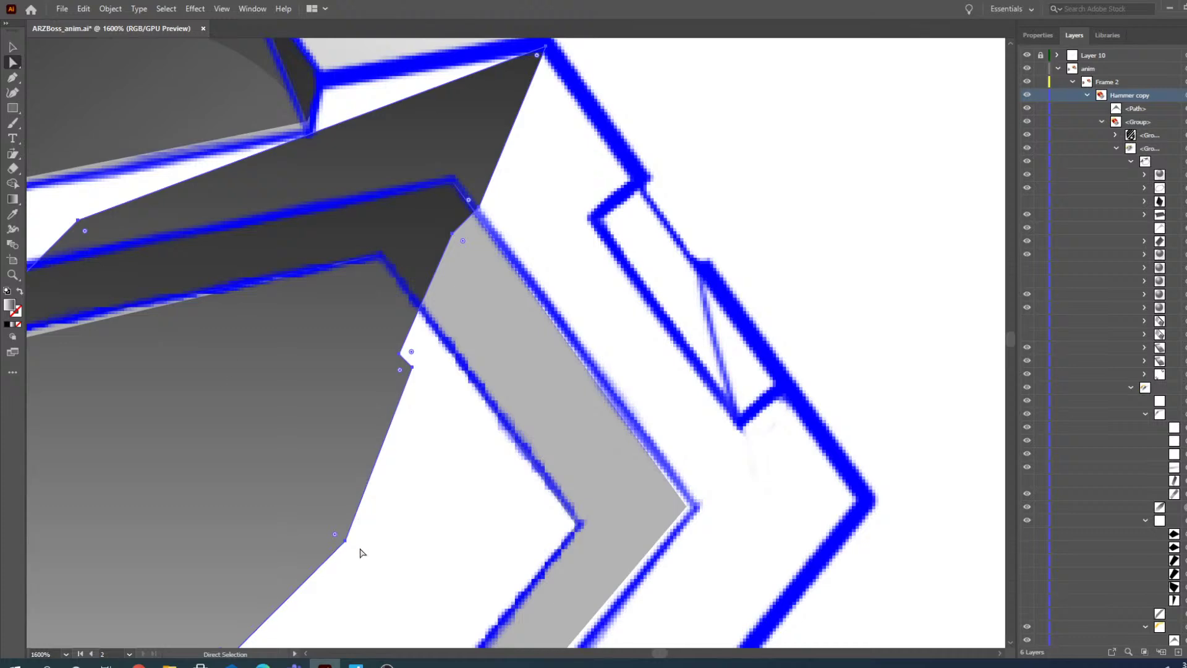
left_click_drag(344, 542, 871, 504)
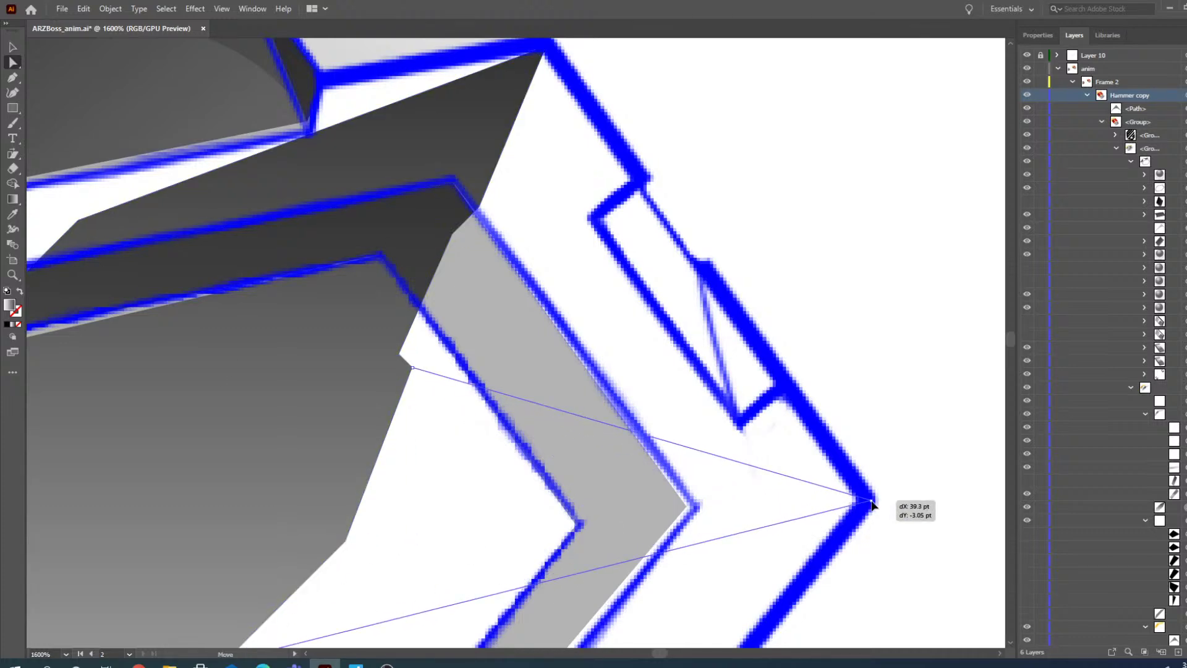
left_click_drag(872, 504, 859, 500)
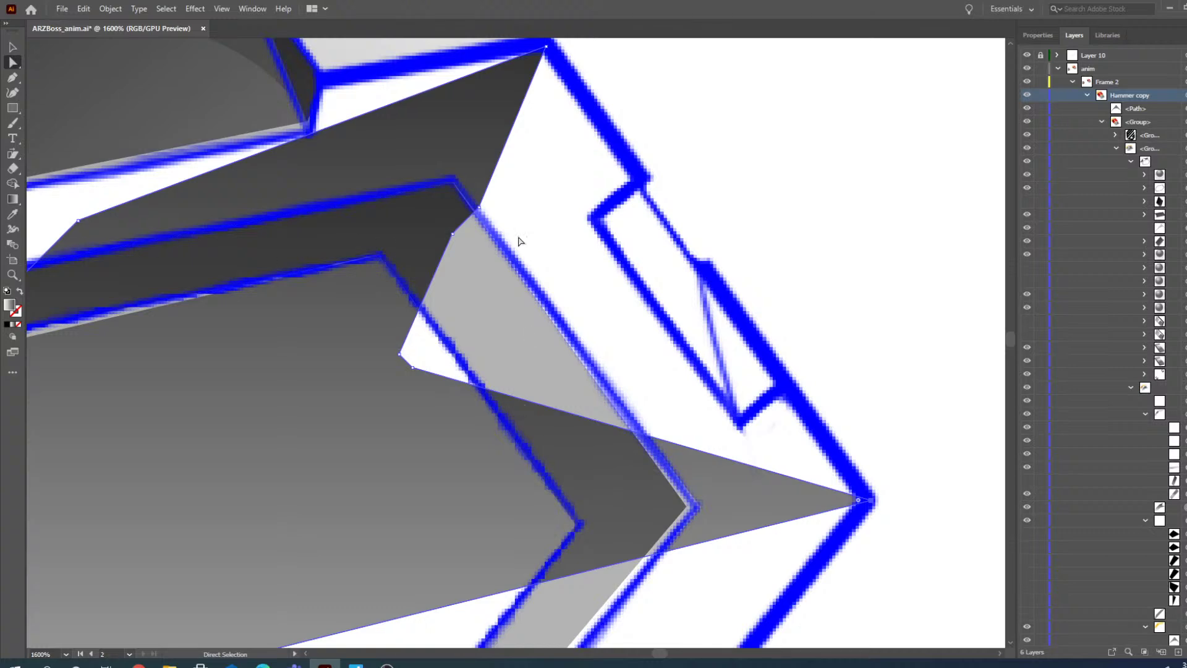
- Fit four anchor points of the gradient face to the corners of the rectangular notch in the sketch's upper outer edge
left_click_drag(479, 208, 644, 182)
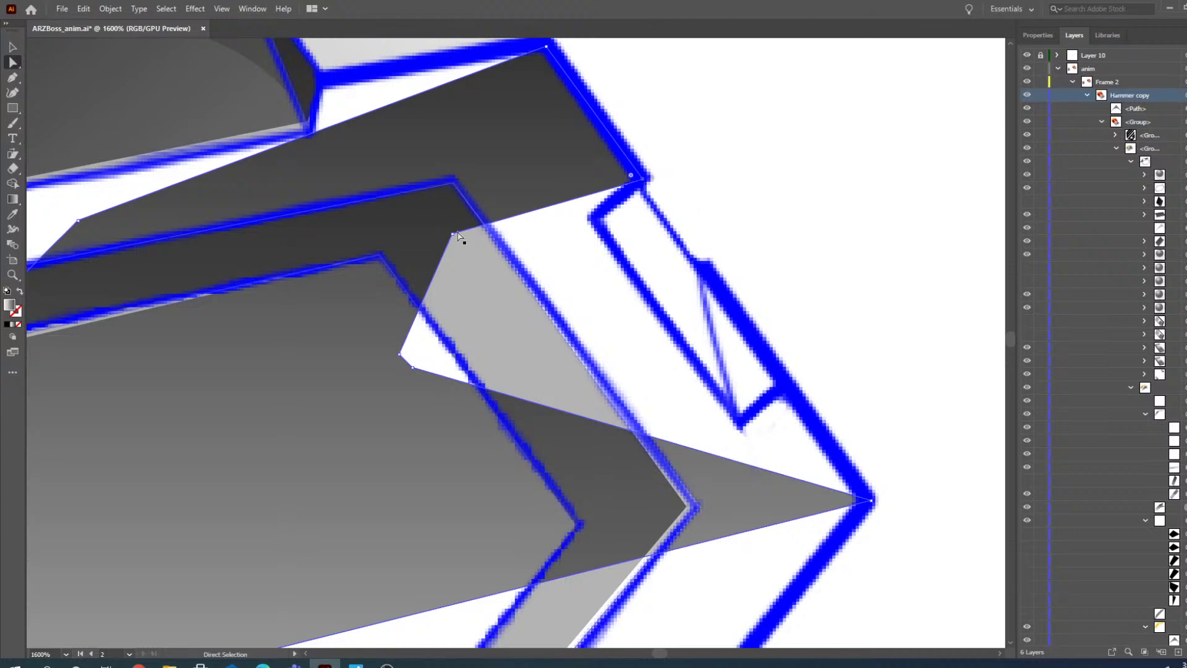
left_click_drag(454, 234, 592, 222)
left_click_drag(420, 369, 784, 390)
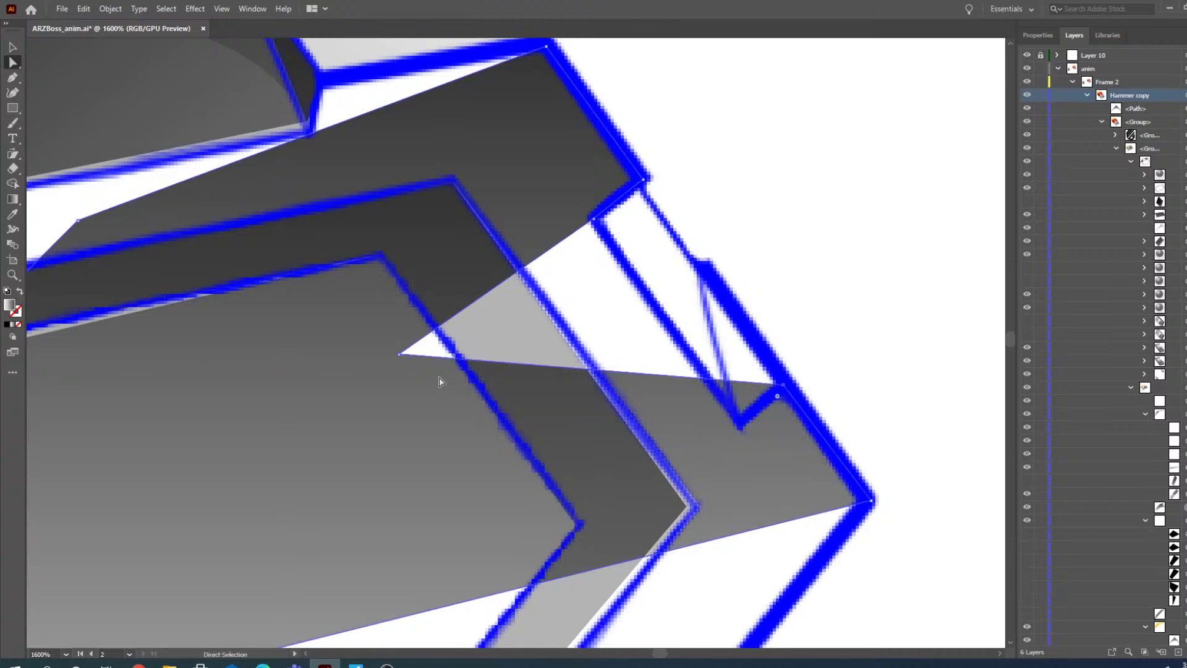
left_click_drag(401, 356, 742, 426)
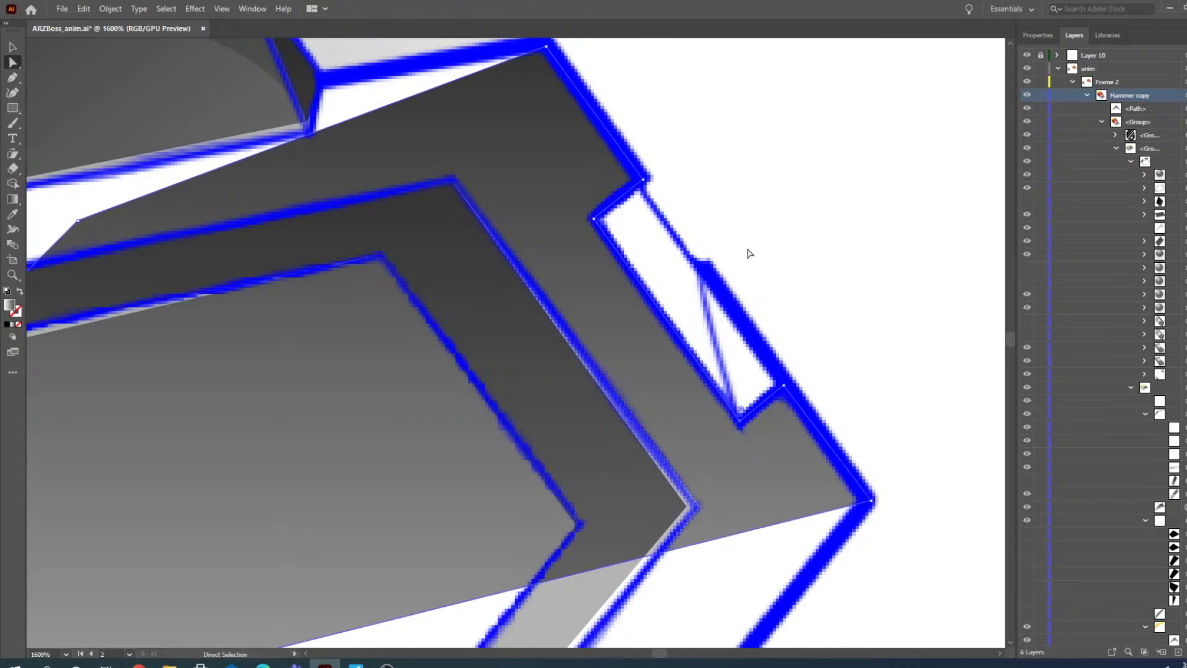
- Refine the notch's lower outer anchor point to sit on the sketch line, checking the edge with the sketch hidden
left_click(1027, 56)
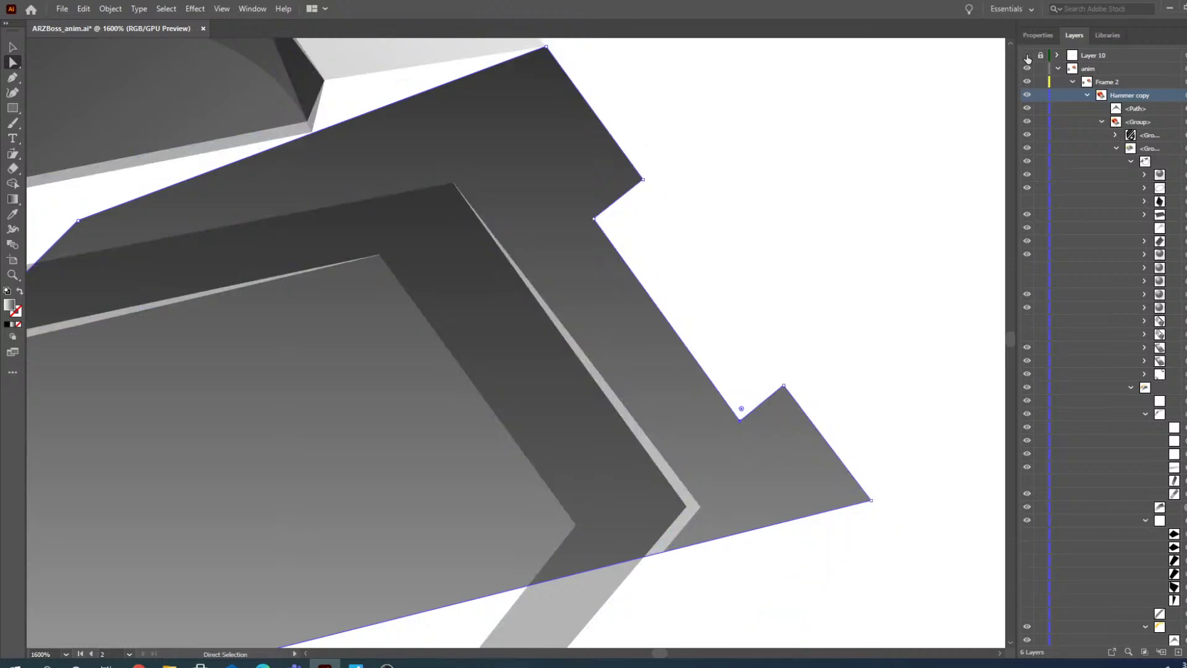
left_click(1027, 56)
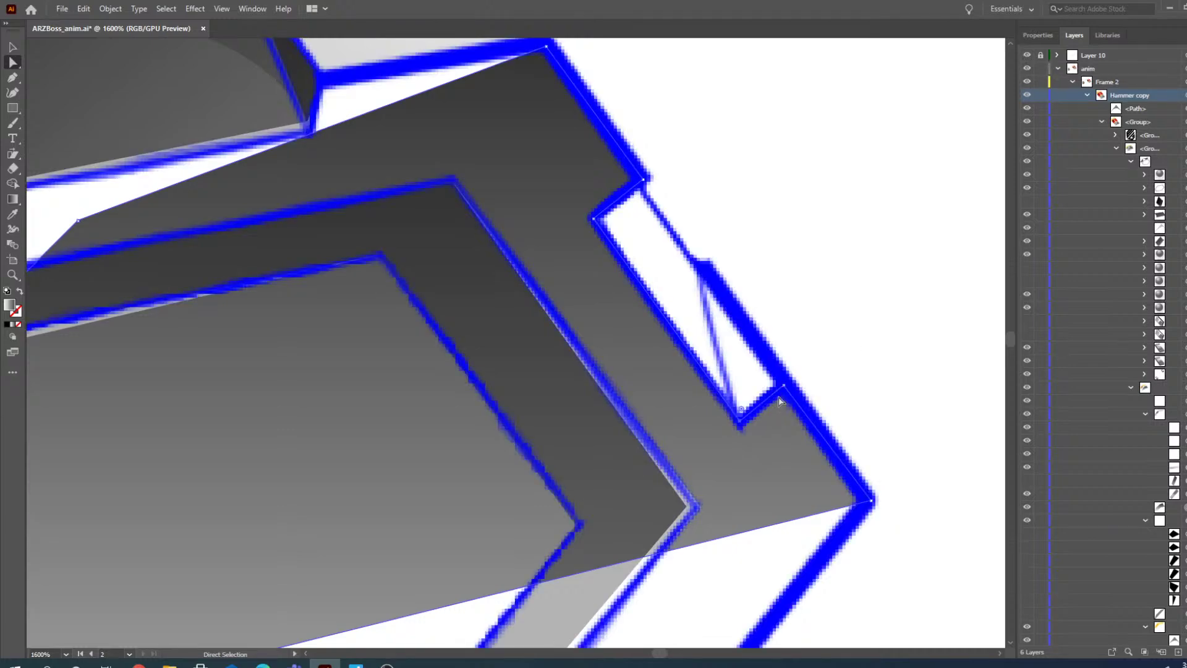
left_click_drag(783, 386, 784, 386)
left_click(1028, 61)
left_click(1028, 62)
key("z")
left_click(776, 398)
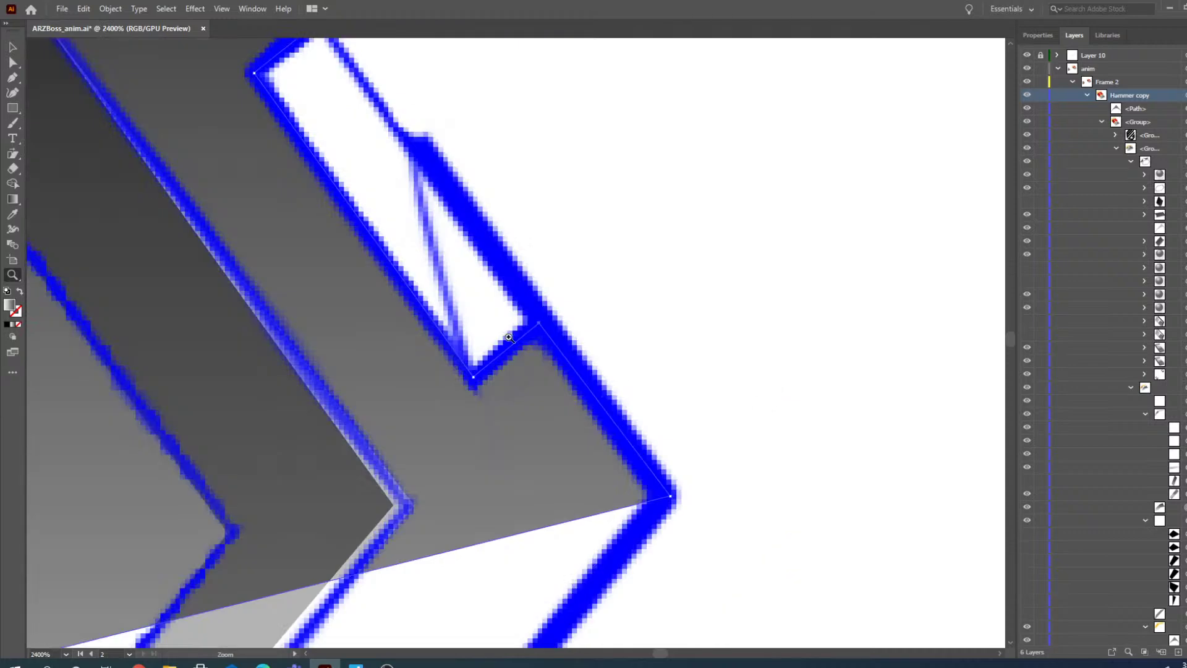
left_click(508, 337)
key("a")
left_click_drag(547, 340, 549, 339)
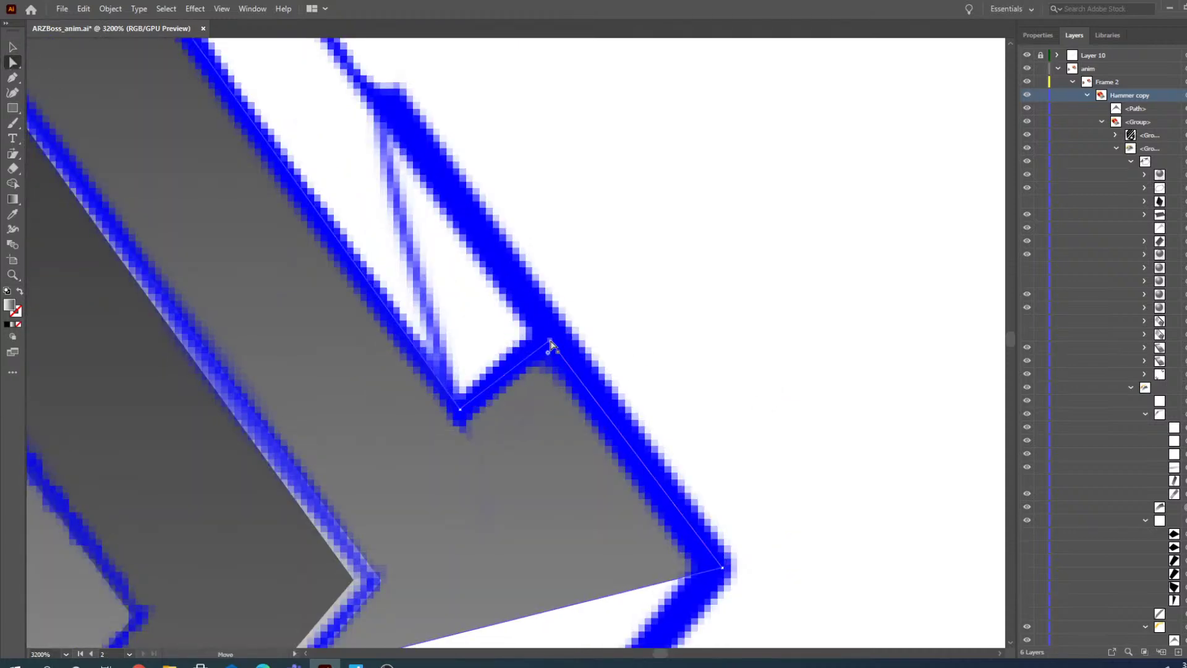
- Examine the reshaped notch and the hexagonal rim with the sketch hidden, and display the sketch again
left_click(1027, 55)
left_click(12, 275)
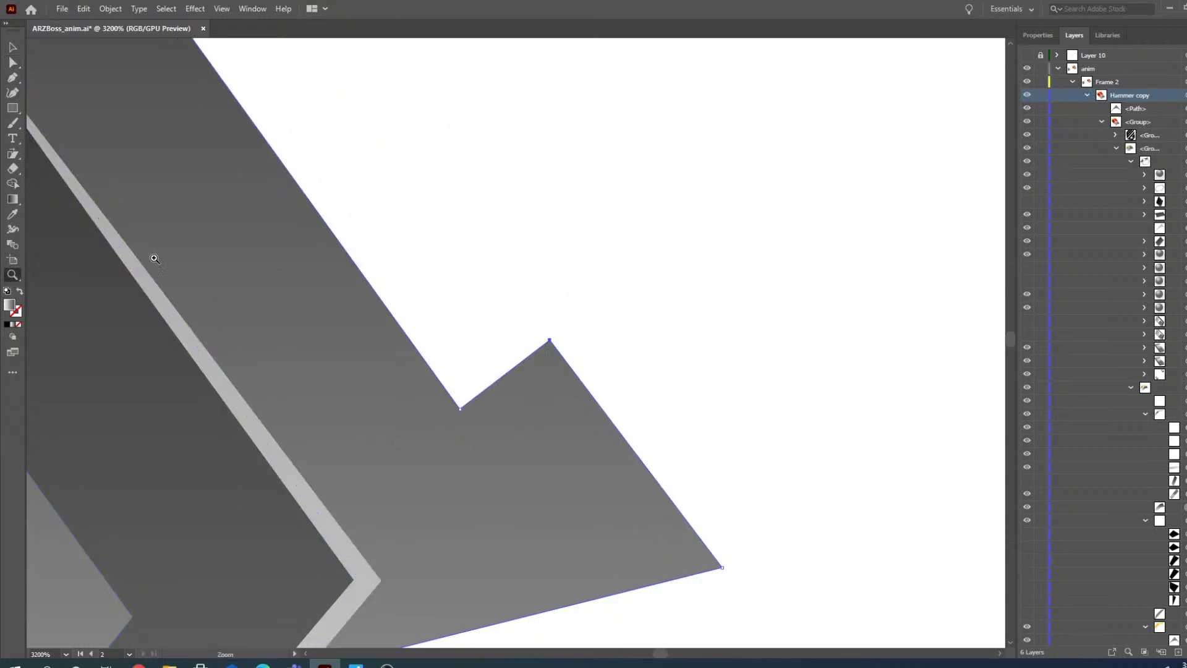
left_click(550, 203, "alt")
left_click(553, 264, "alt")
left_click(477, 372, "alt")
left_click(426, 332)
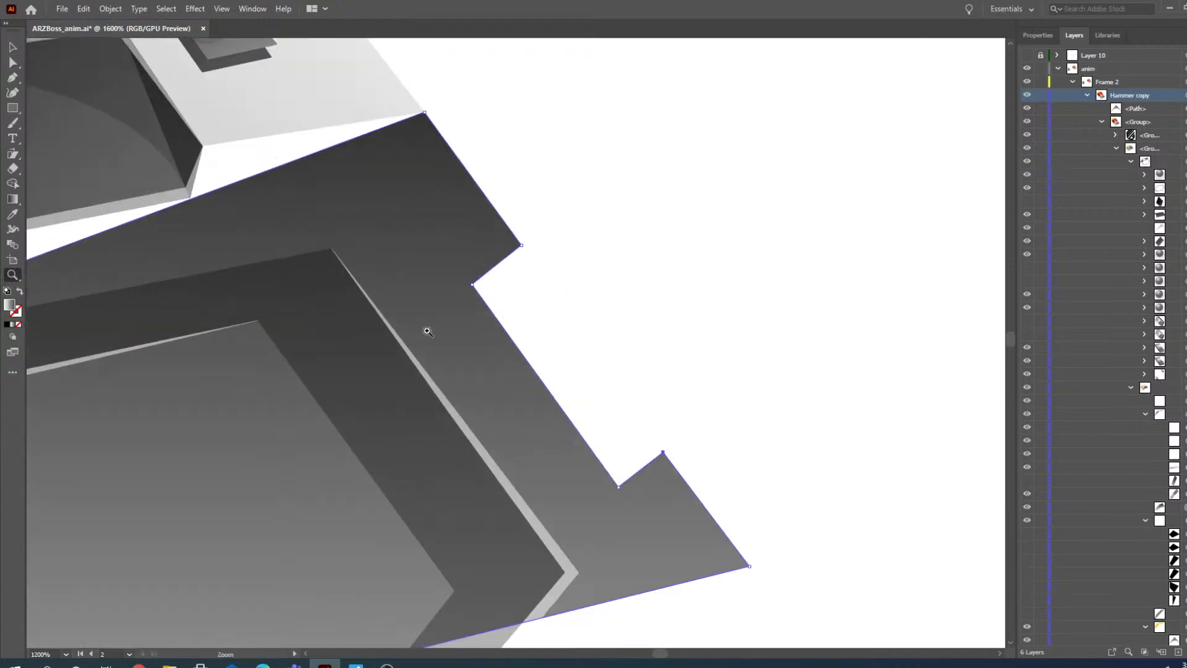
left_click(12, 47)
left_click(710, 261)
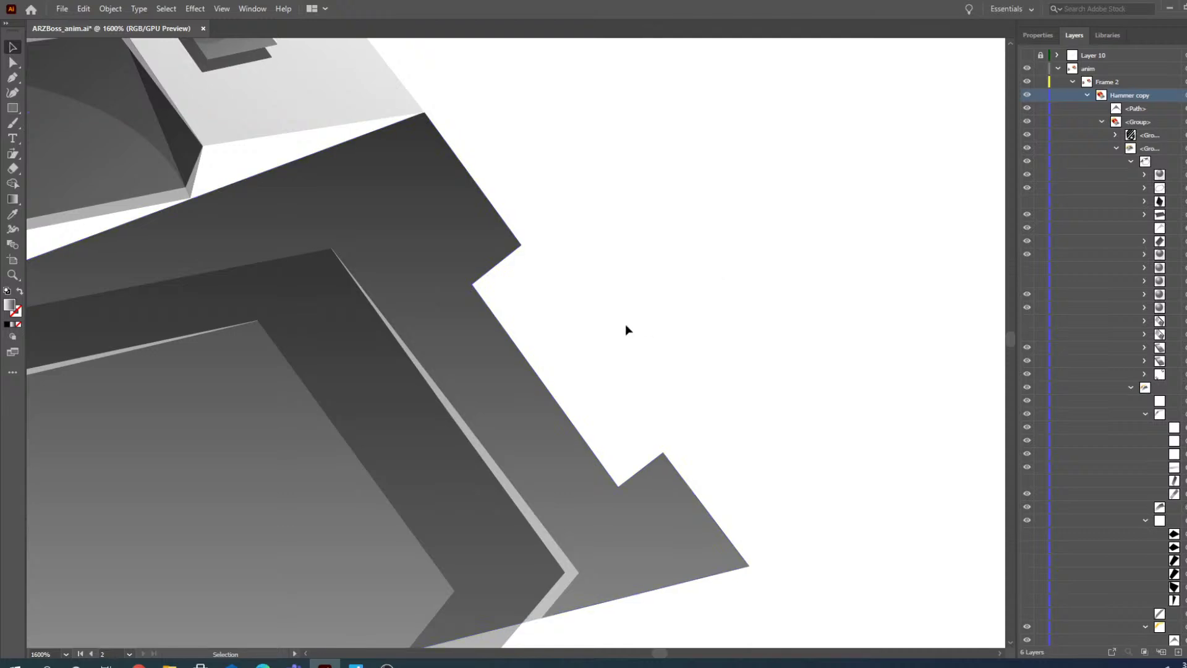
left_click(456, 316)
left_click(1027, 55)
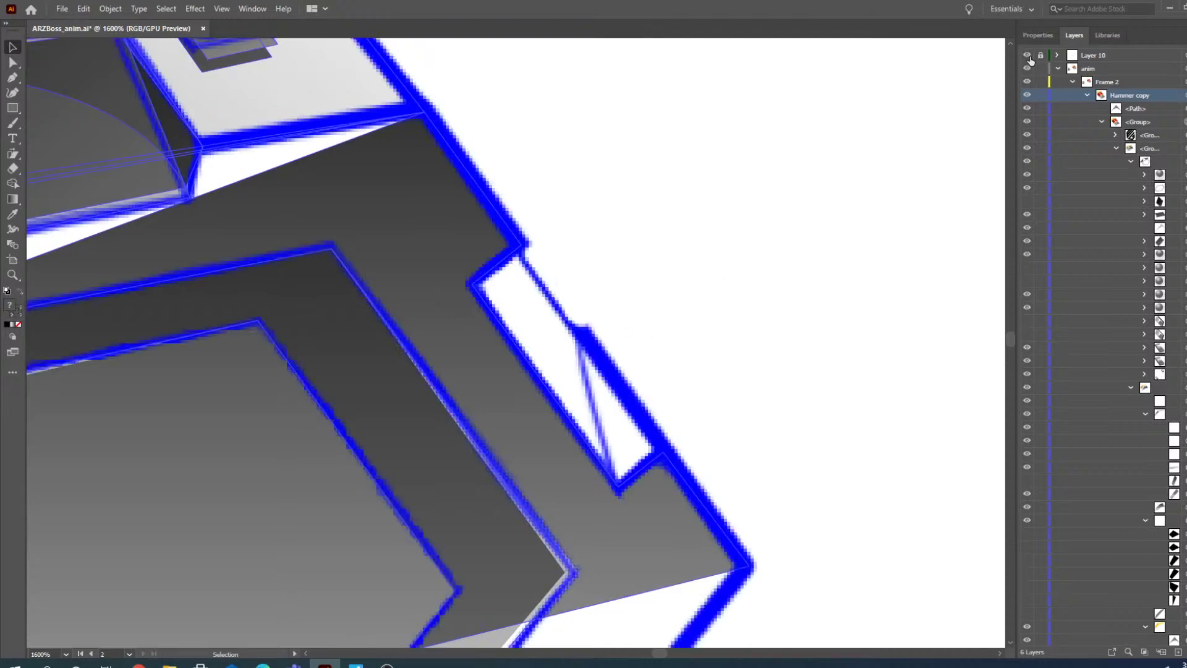
- Fit the face's next two anchor points to the small step in the sketch's outline below the outermost corner
scroll(488, 320, "down", 5)
scroll(609, 357, "down", 1)
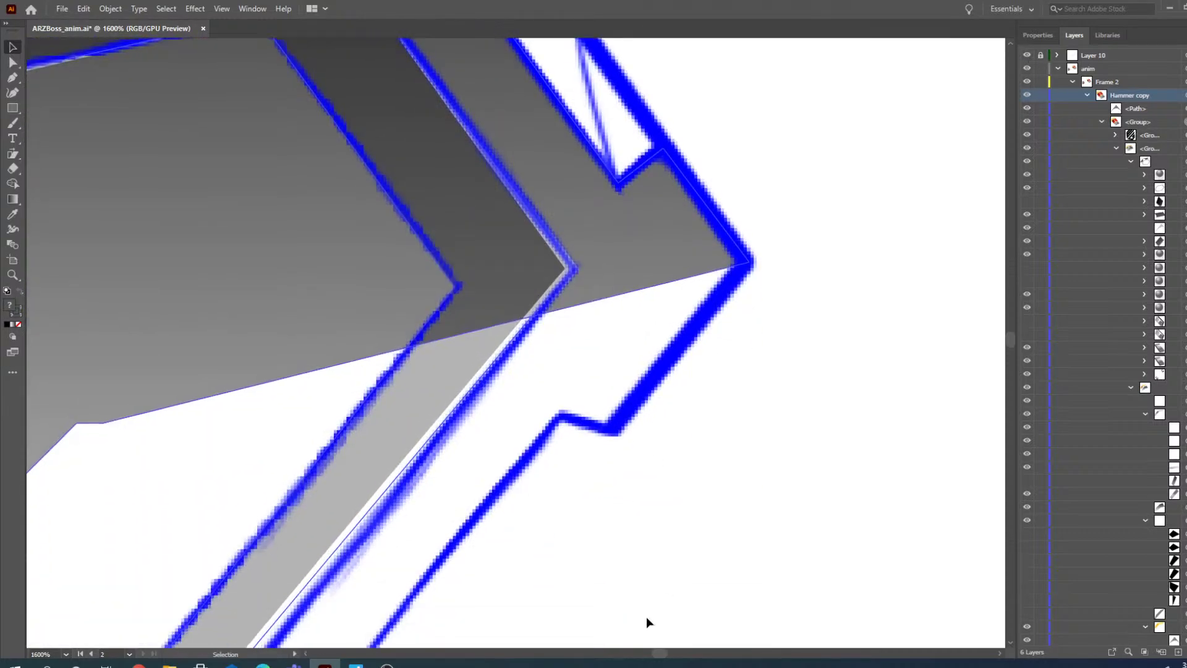
left_click_drag(658, 652, 657, 652)
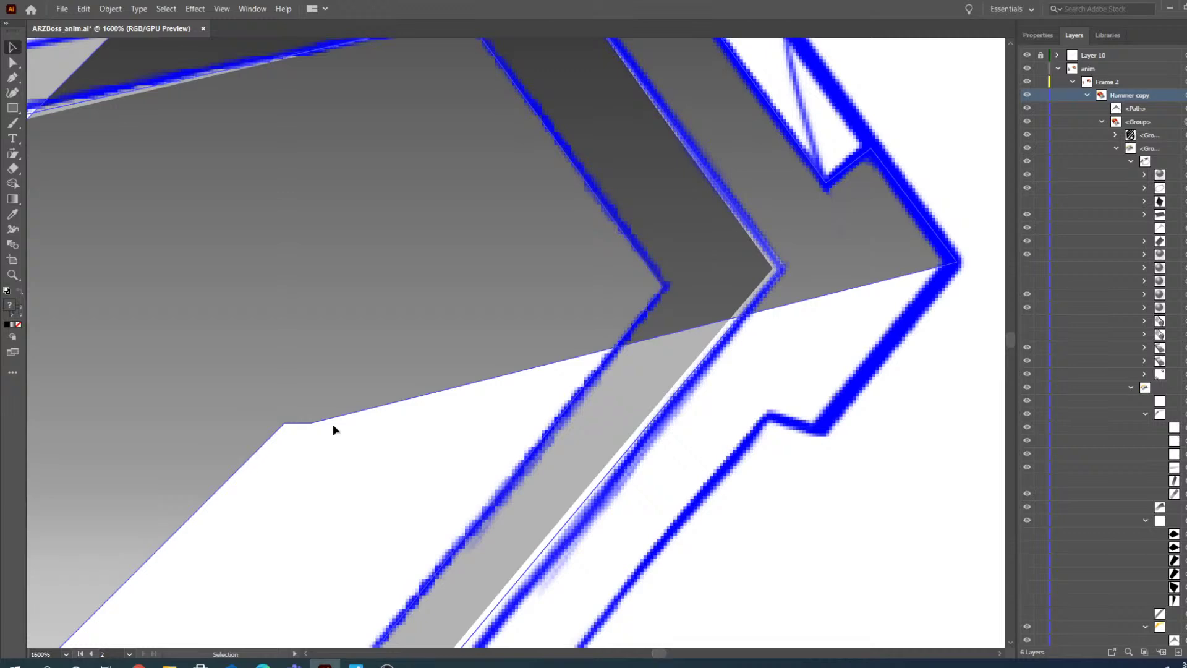
key("a")
left_click_drag(305, 423, 770, 419)
scroll(721, 389, "down", 3)
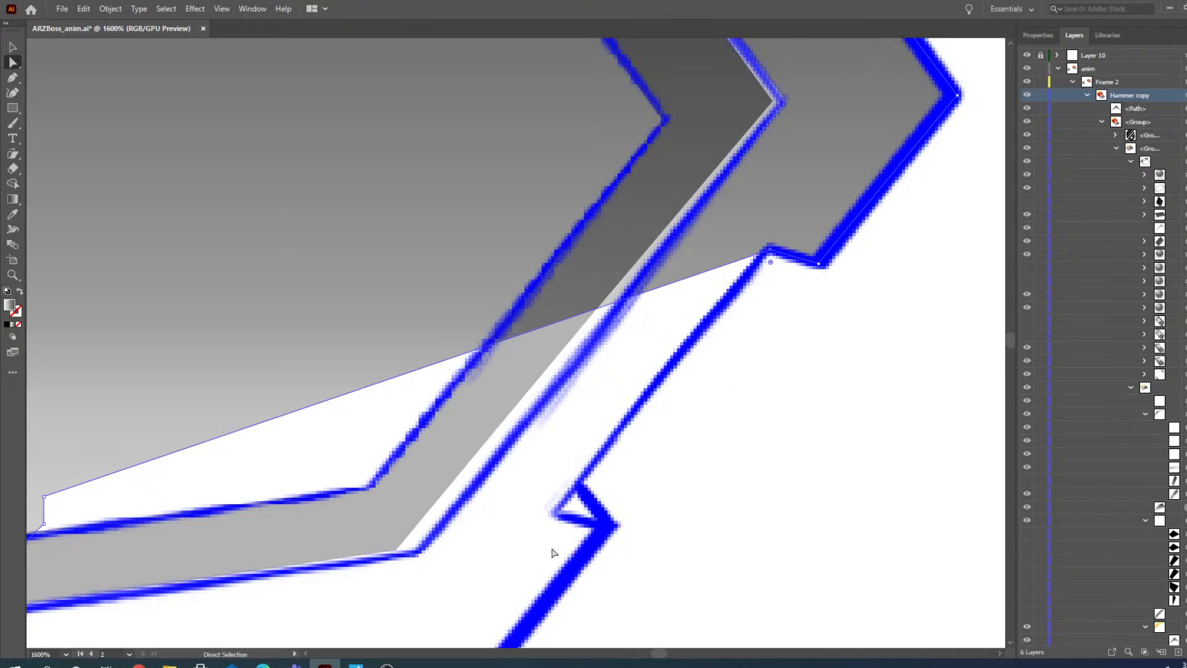
left_click_drag(658, 654, 657, 657)
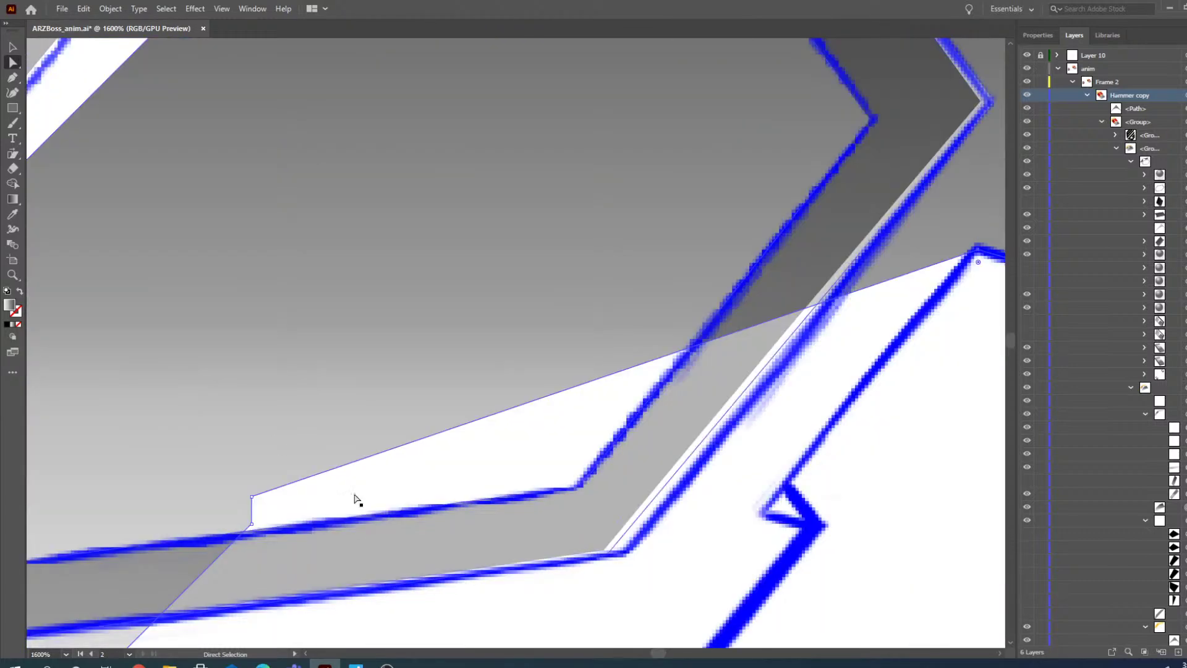
left_click_drag(275, 469, 265, 492)
left_click(301, 508)
left_click_drag(238, 485, 283, 527)
left_click_drag(304, 478, 224, 502)
key("ctrl+z")
left_click(303, 490)
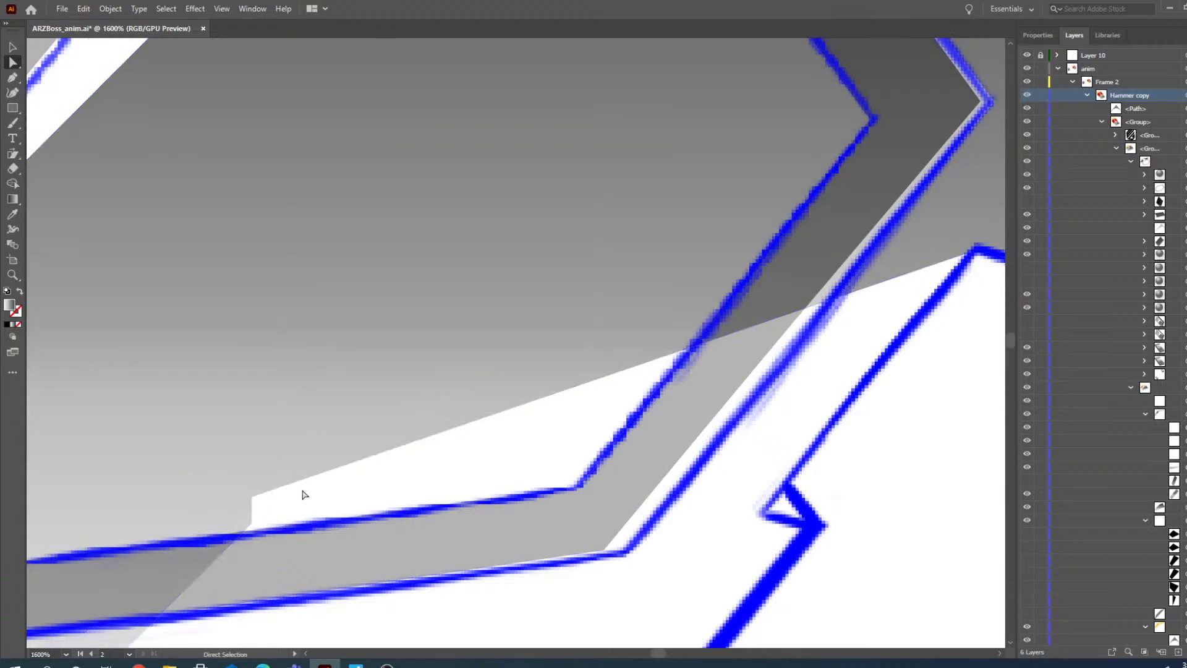
left_click(314, 483)
left_click_drag(314, 484, 819, 526)
key("ctrl+z")
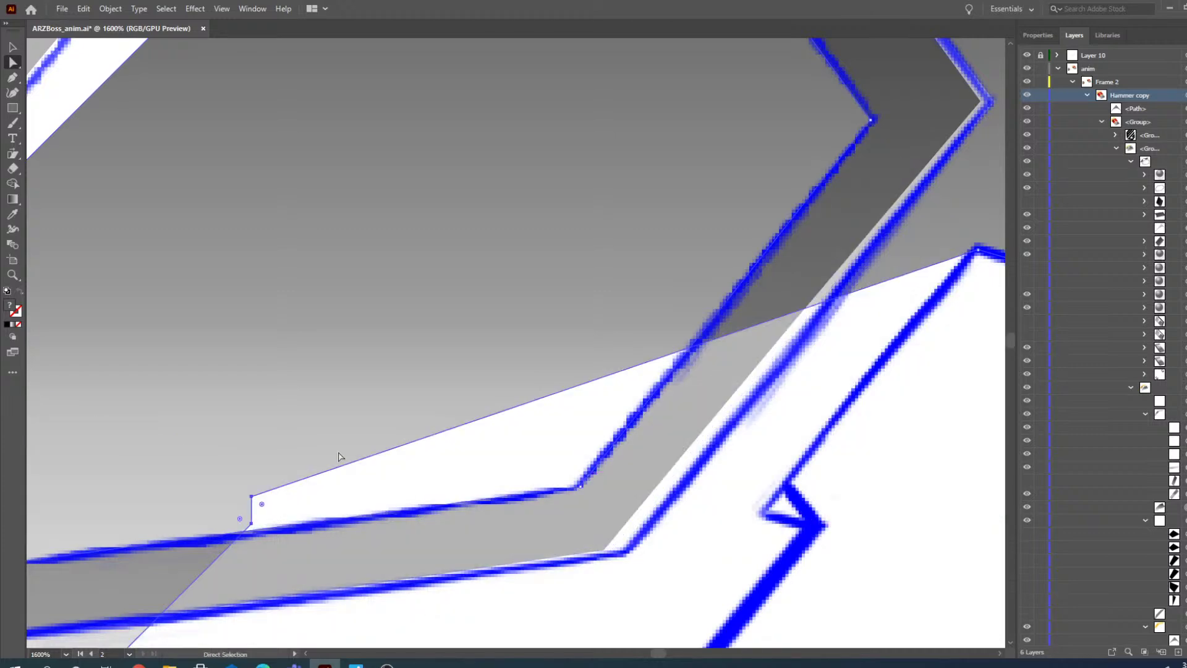
- Place two anchor points of the gradient face on the tip and inner corner of the small triangular notch in the lower outer edge
scroll(339, 456, "down", 1)
left_click_drag(252, 468, 818, 497)
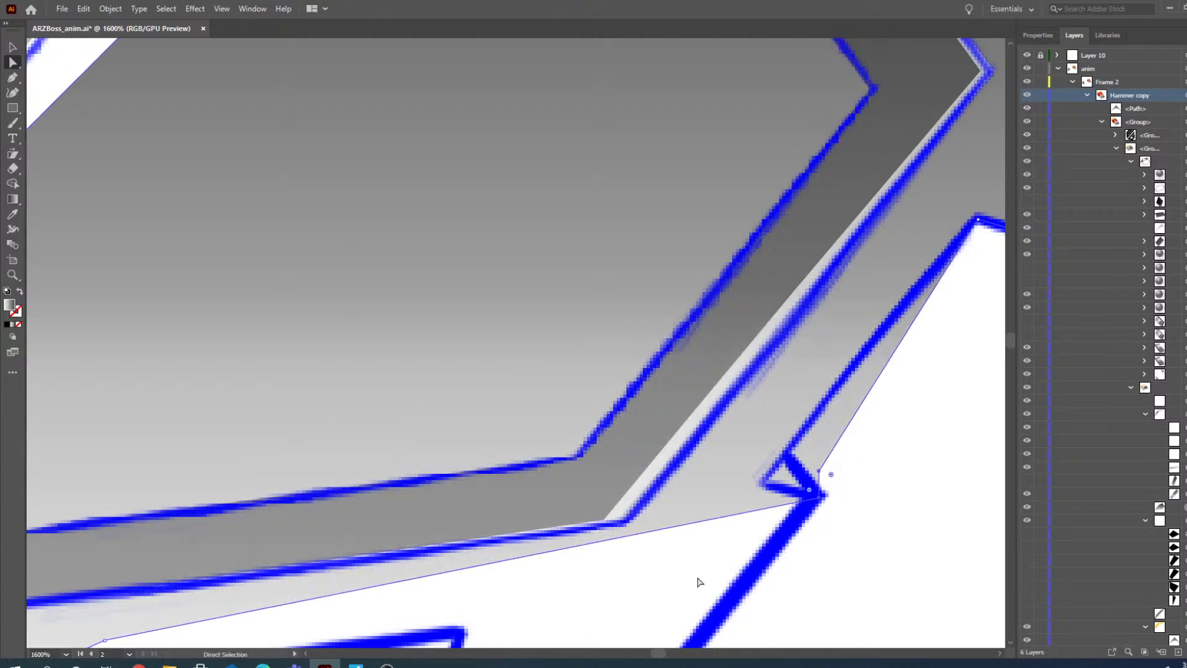
left_click_drag(655, 654, 658, 654)
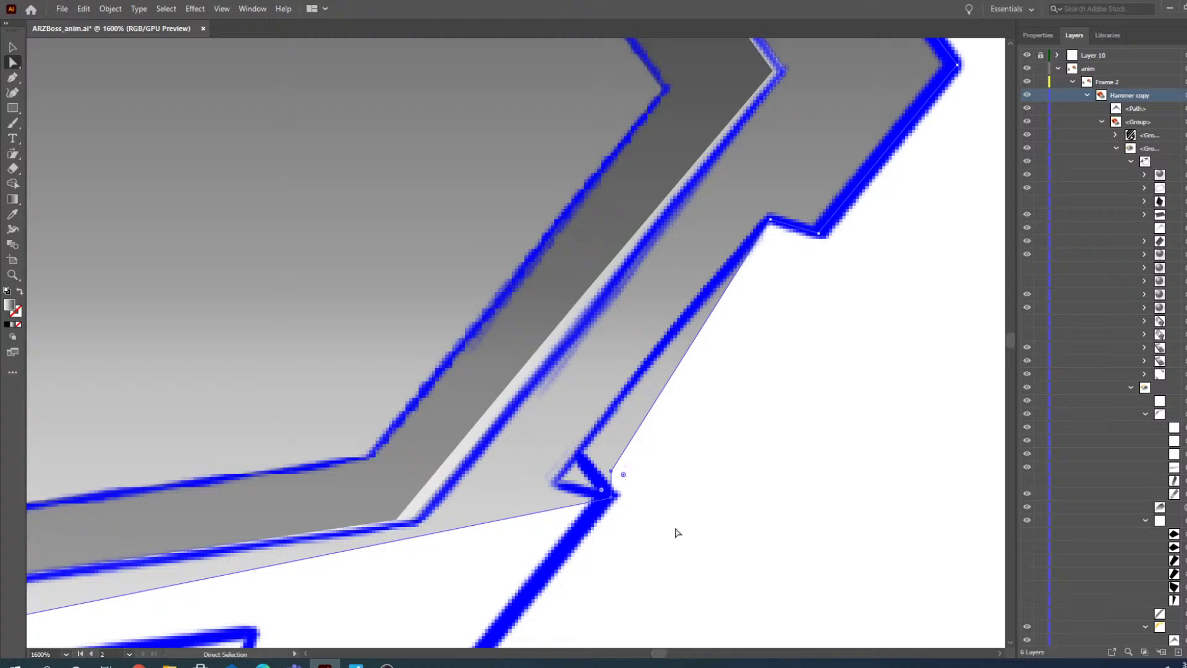
left_click_drag(613, 473, 551, 483)
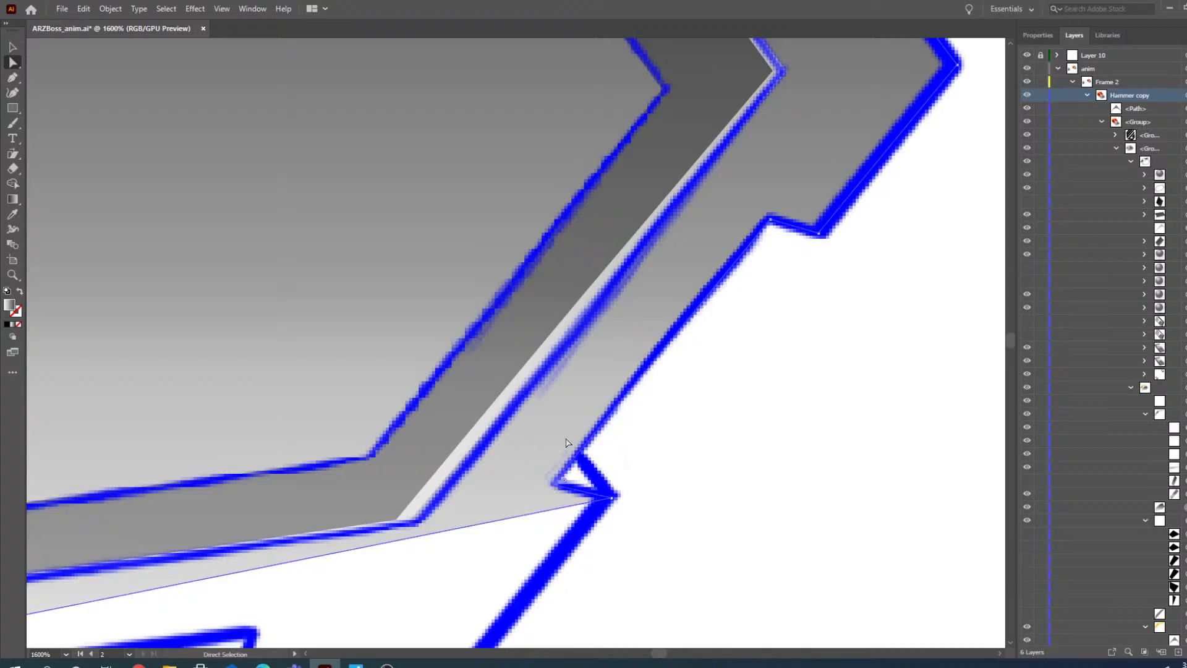
- Move the gradient face's next anchor point onto the sketch's lower outer corner, between the two triangular notches
scroll(619, 556, "down", 3)
left_click_drag(660, 651, 660, 652)
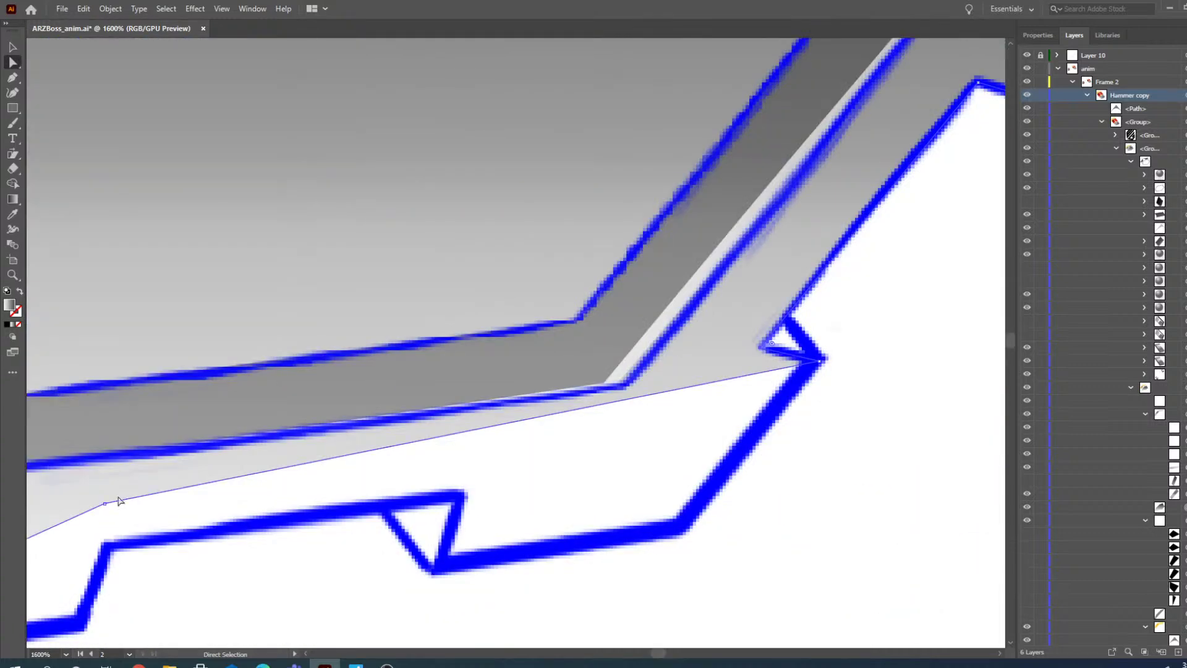
left_click_drag(107, 510, 678, 532)
- Fit the face's next two anchor points to the triangular notch in the middle of the sketch's bottom edge
left_click(17, 275)
left_click(525, 344, "alt")
left_click(490, 332, "alt")
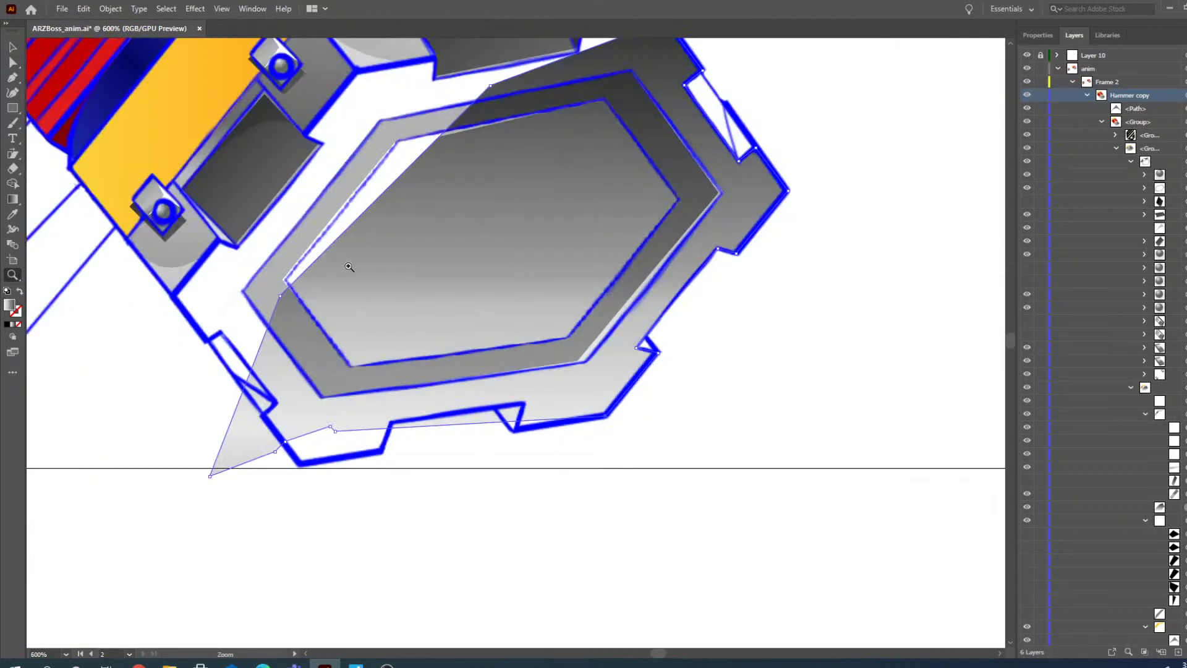
left_click(385, 407)
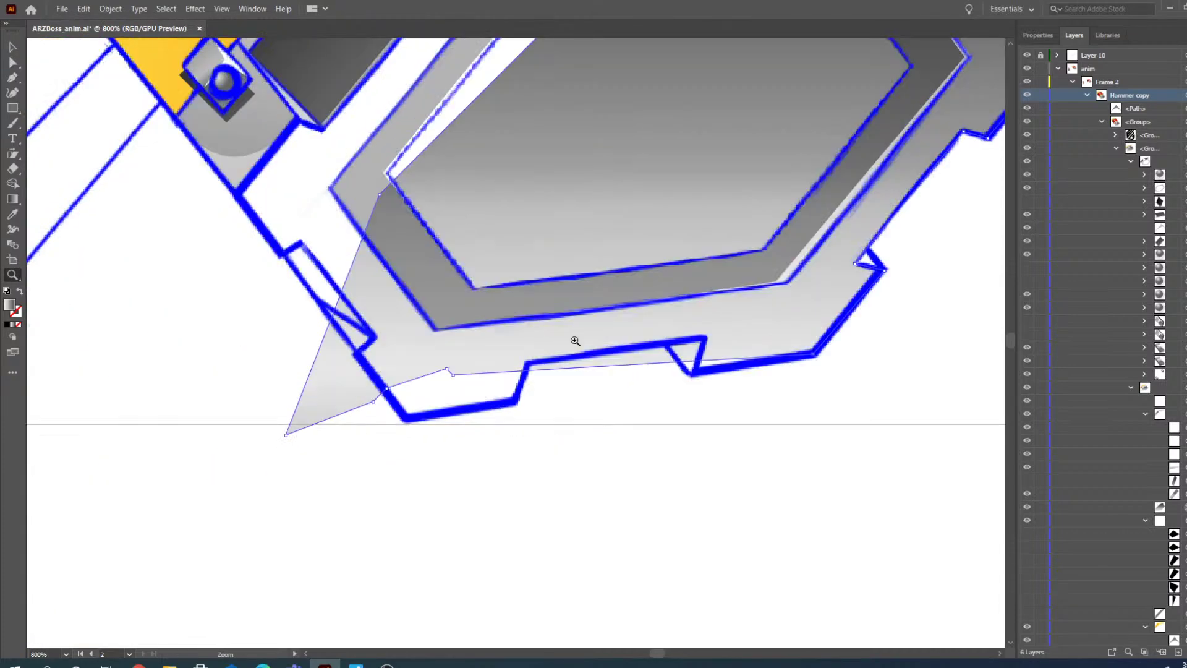
left_click(573, 340)
left_click(618, 340)
left_click(420, 346, "alt")
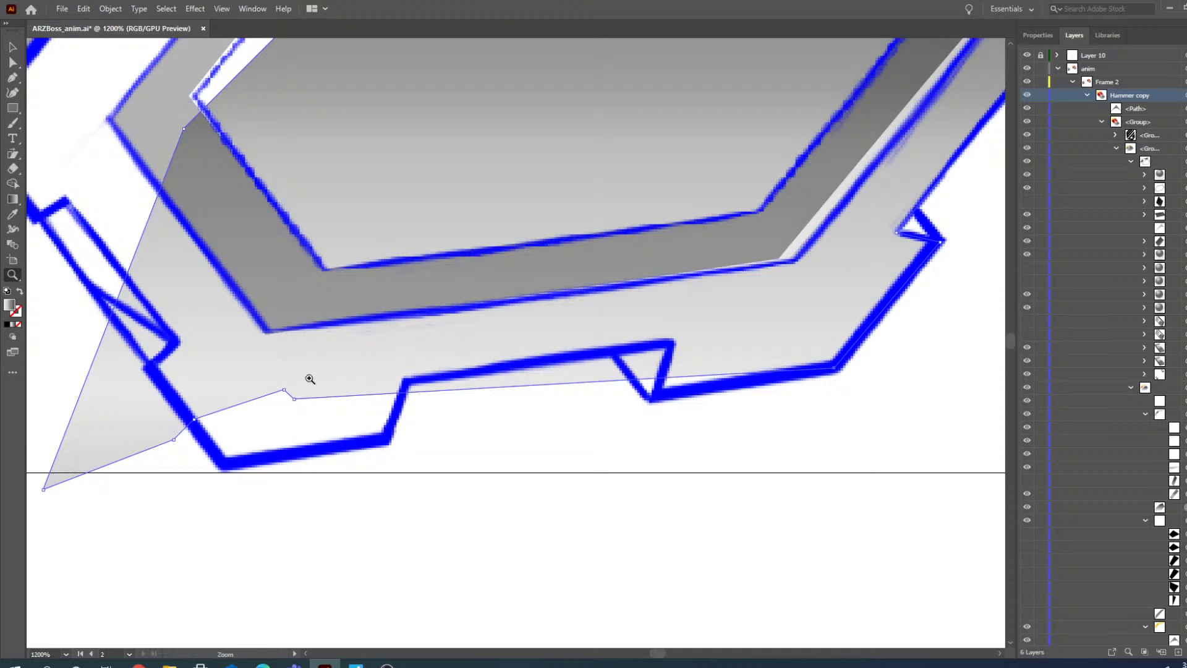
key("a")
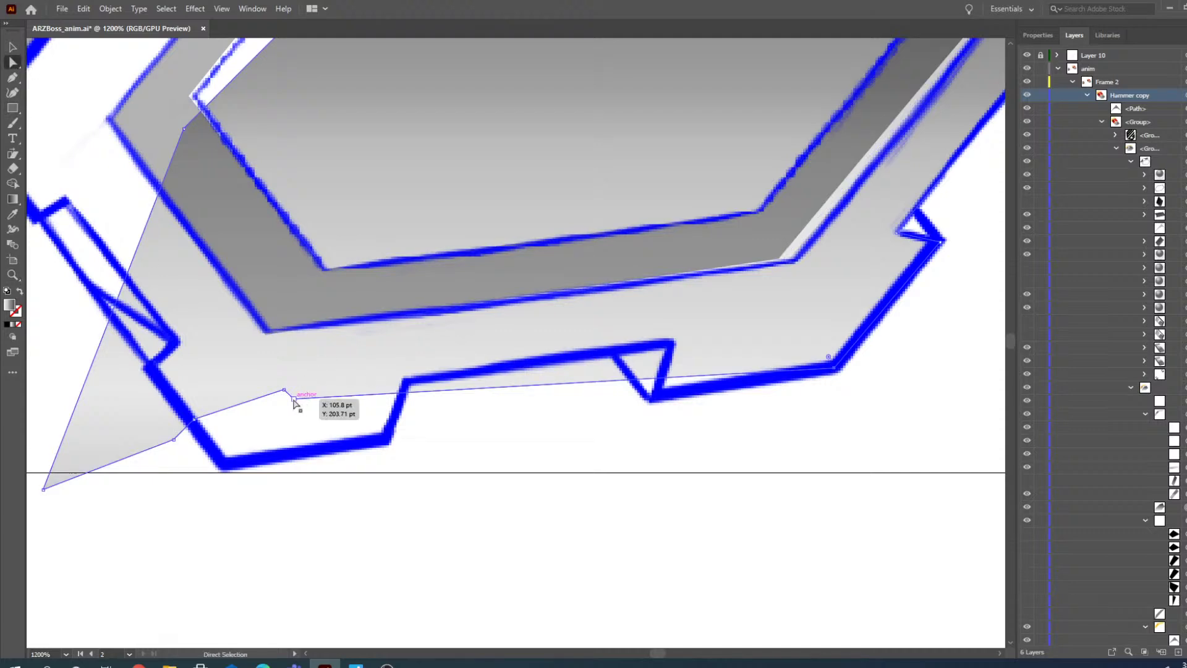
left_click_drag(293, 401, 658, 400)
left_click_drag(354, 389, 671, 346)
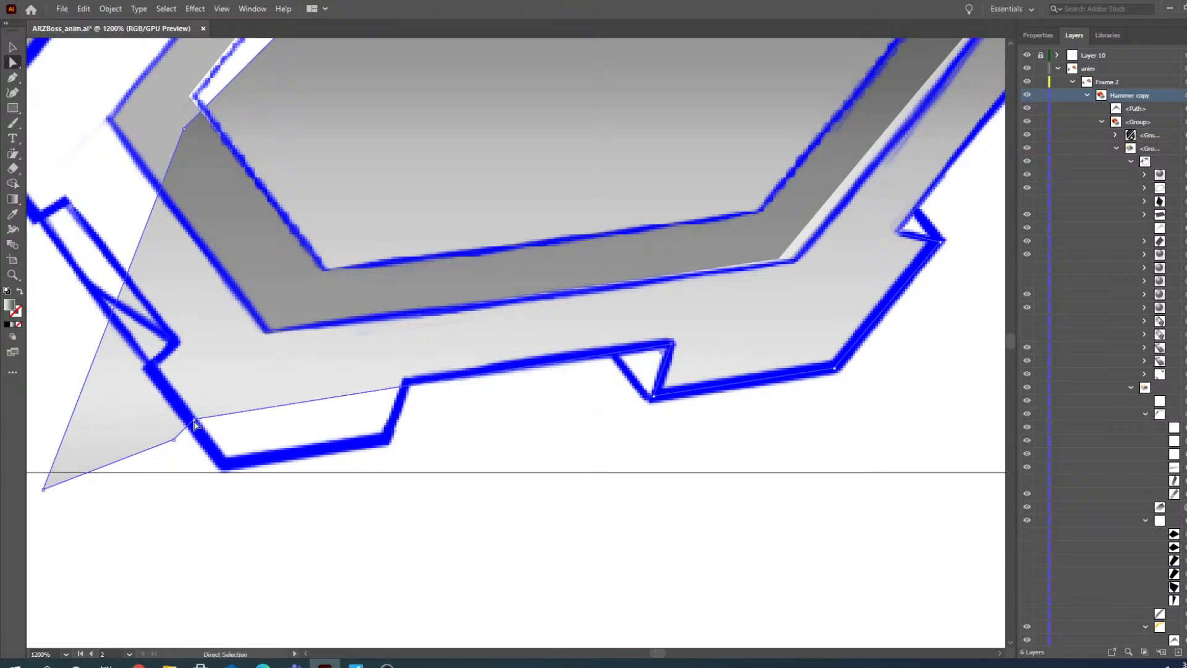
- Fit the face's remaining lower anchor points to the step in the bottom edge and the sketch's lowest corner
left_click_drag(195, 419, 386, 442)
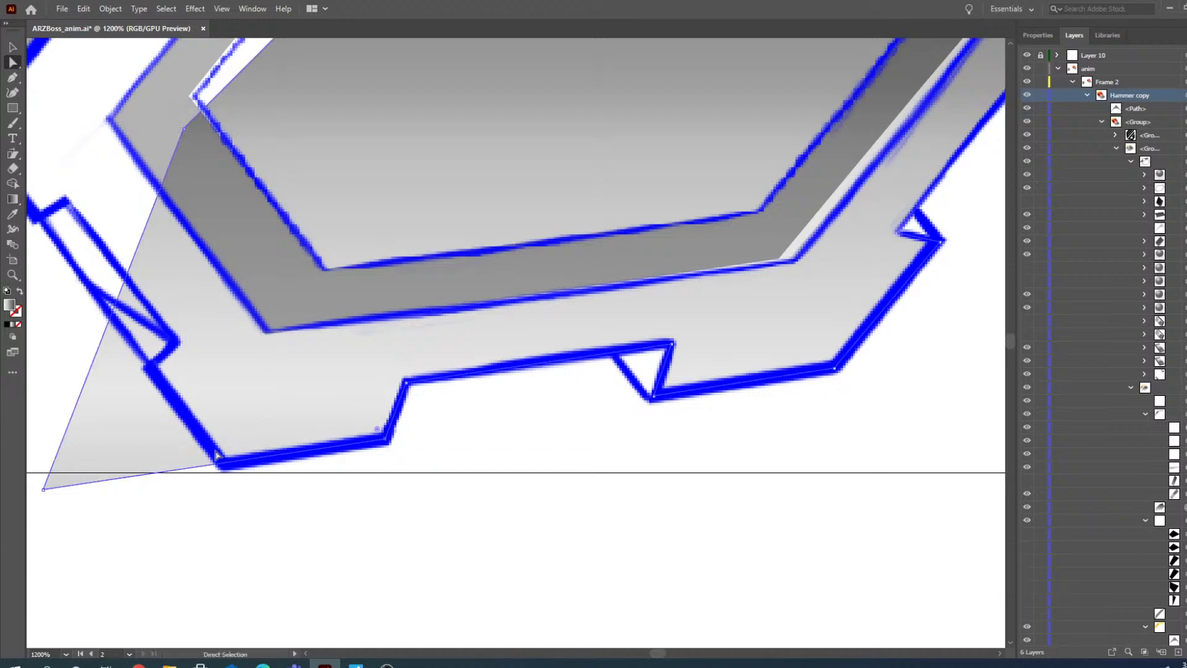
left_click_drag(44, 490, 225, 467)
- Move the face's upper anchor point to the sketch's upper-left corner, where the two grey side brackets meet
scroll(278, 408, "up", 3)
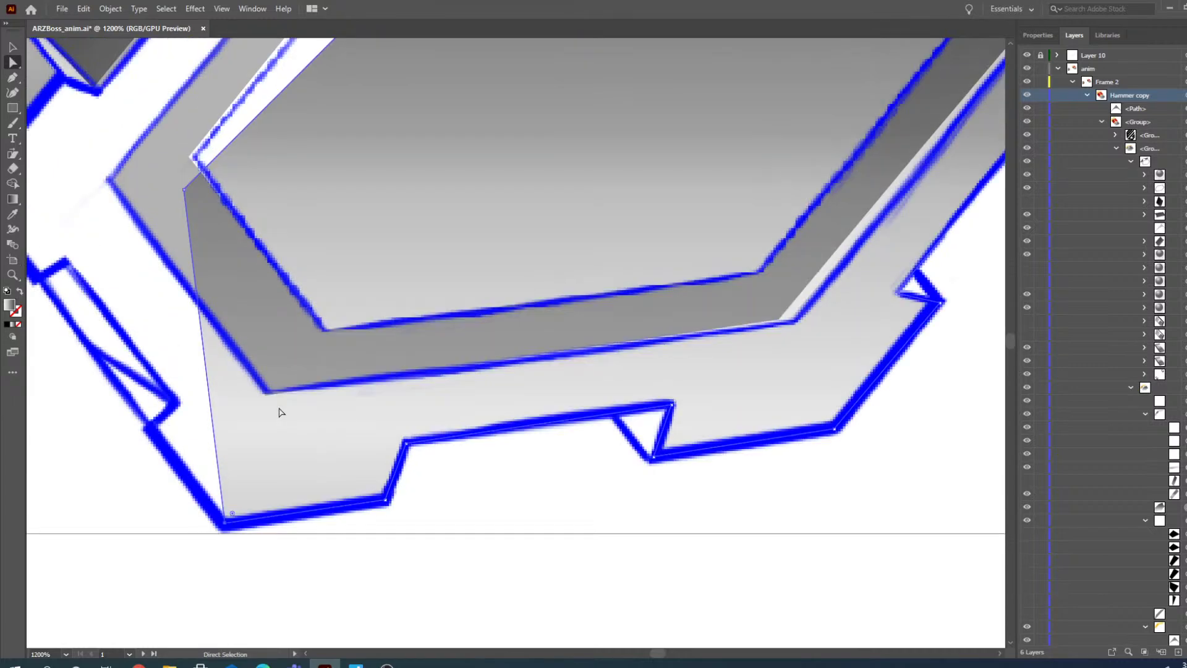
scroll(280, 412, "up", 4)
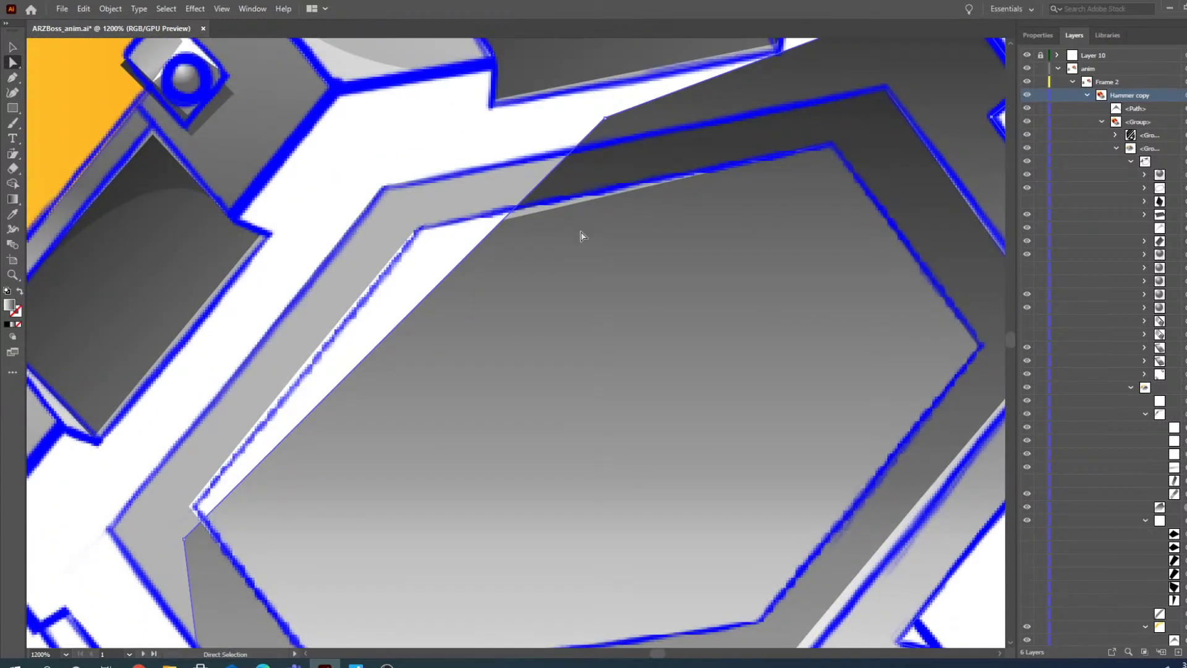
scroll(582, 236, "up", 3)
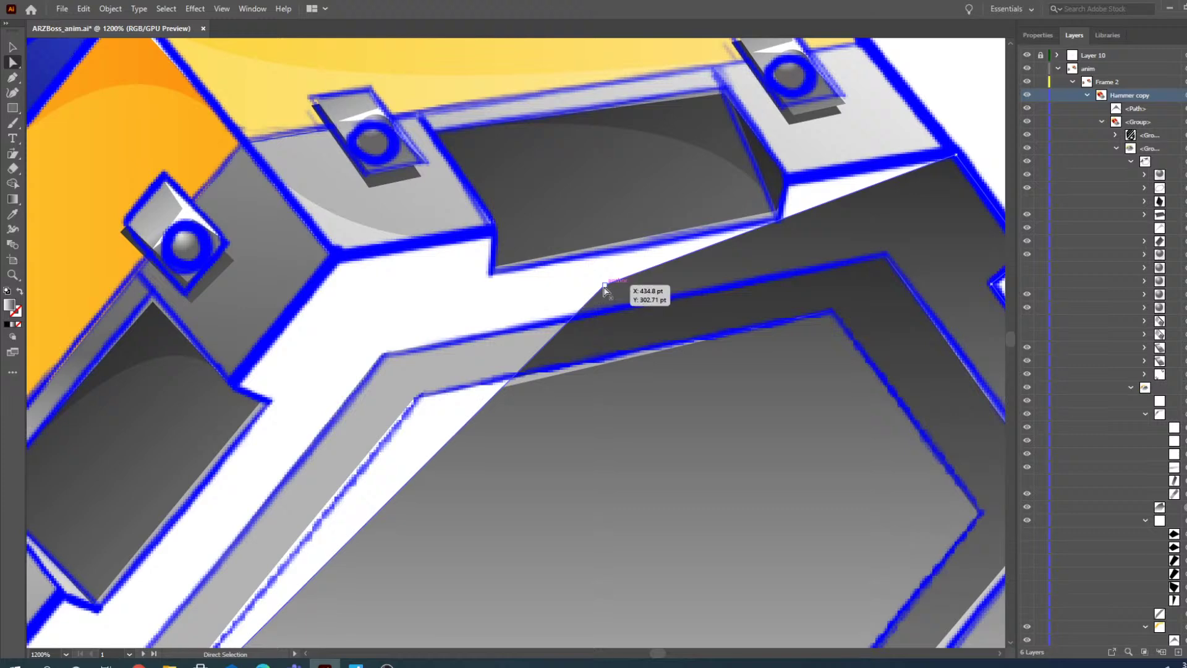
left_click_drag(605, 291, 335, 260)
- Move the face's inner stray anchor point to the outer left corner, at the lower end of the grey bracket
scroll(467, 290, "down", 1)
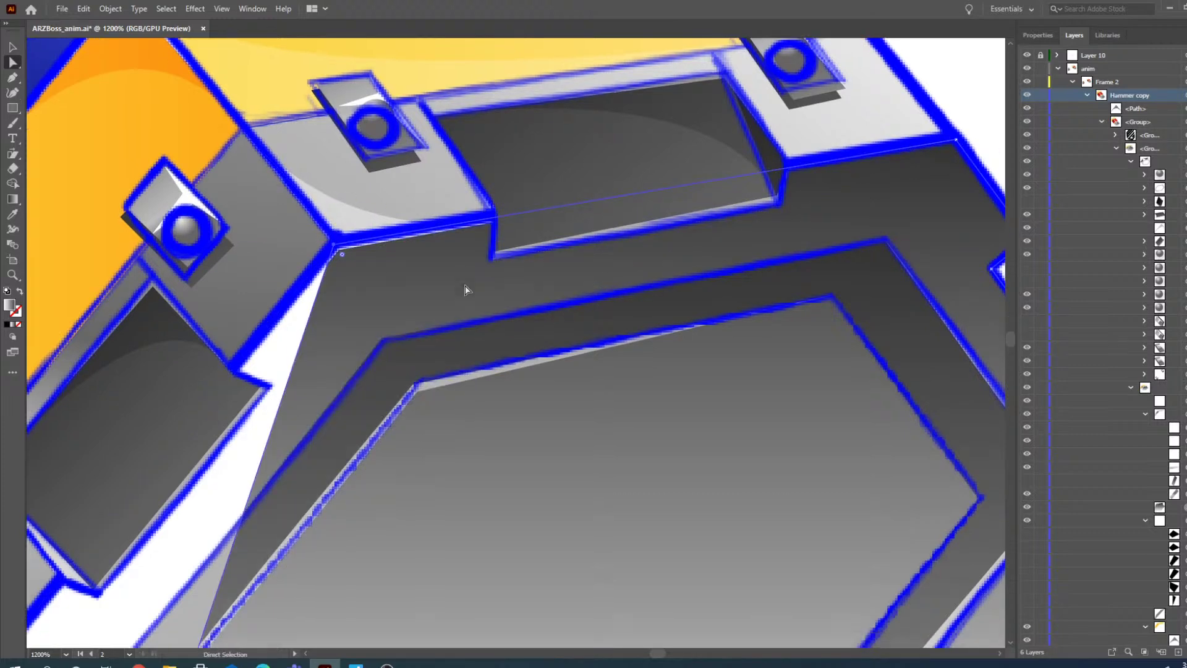
scroll(465, 287, "down", 10)
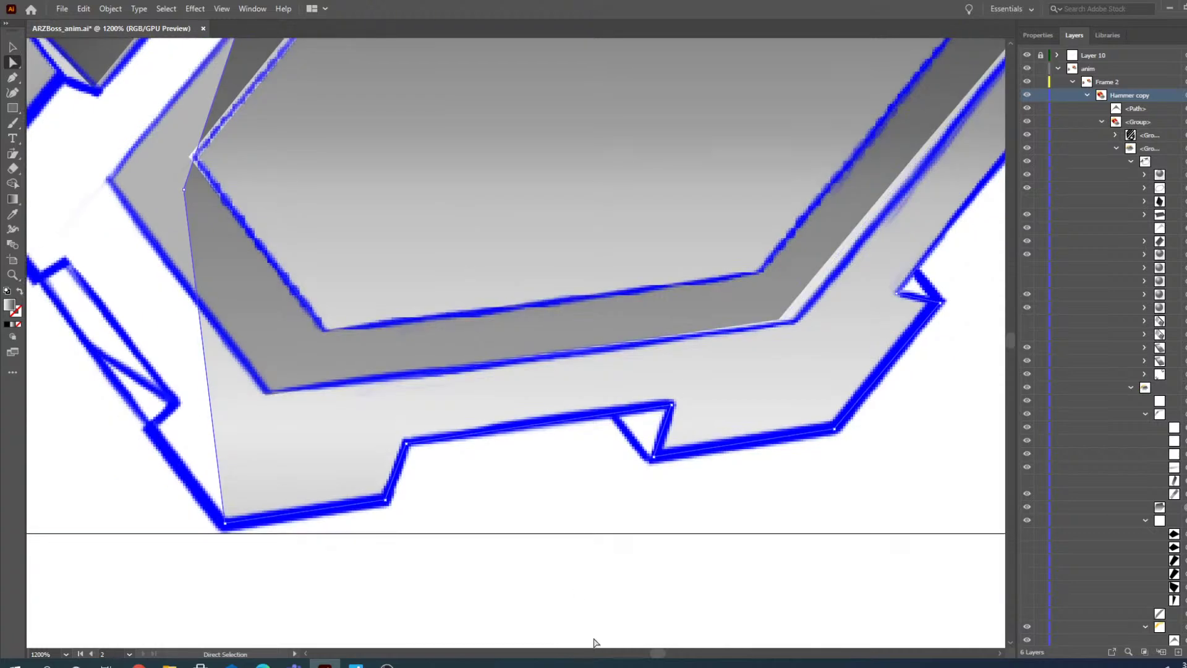
scroll(659, 654, "left", 5)
left_click_drag(496, 195, 279, 189)
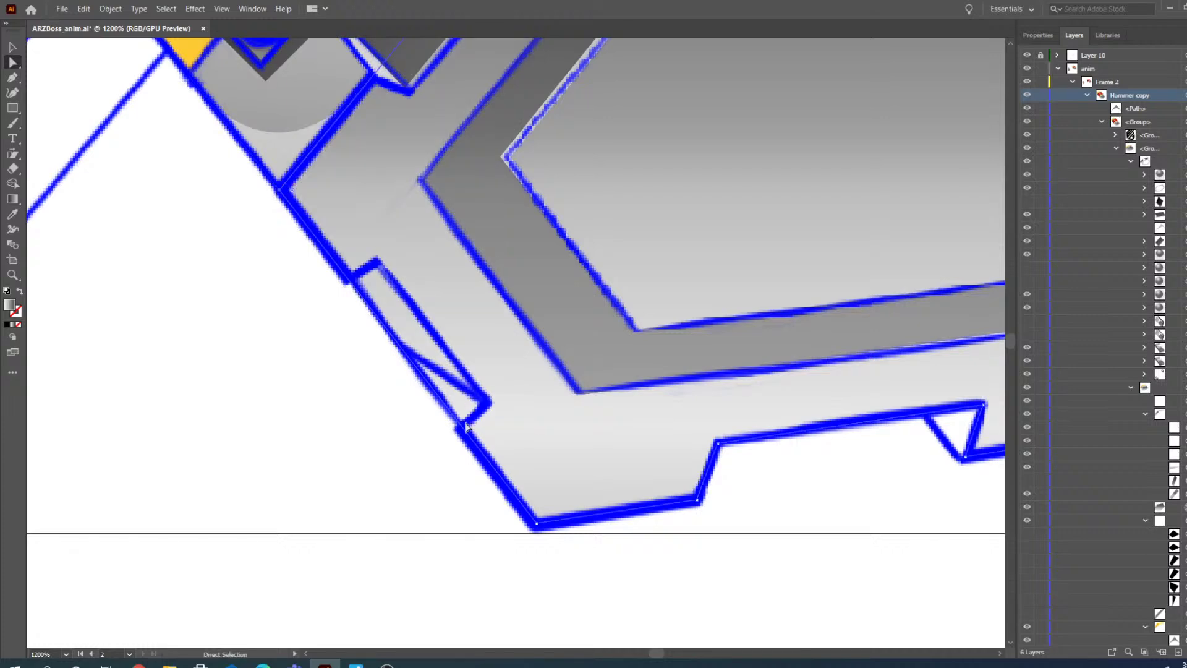
- Add anchor points along the face's lower-left edge and pull two inward to form the long recess in the sketch
left_click(12, 77)
key("a")
left_click_drag(367, 295, 380, 267)
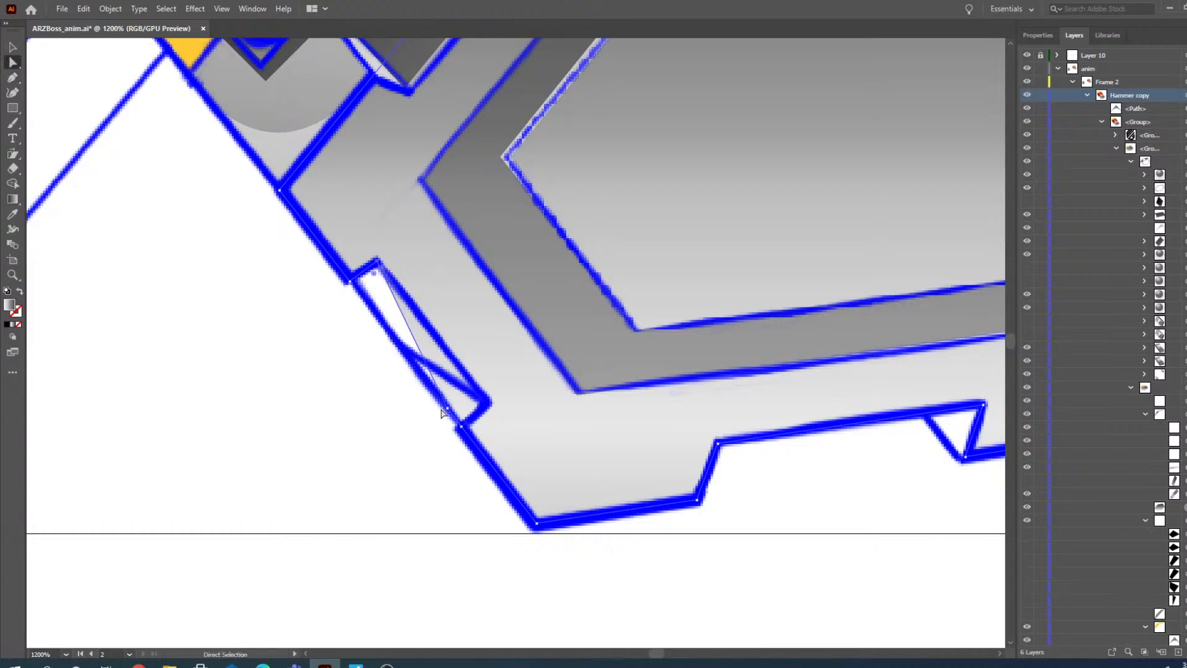
left_click_drag(452, 412, 489, 406)
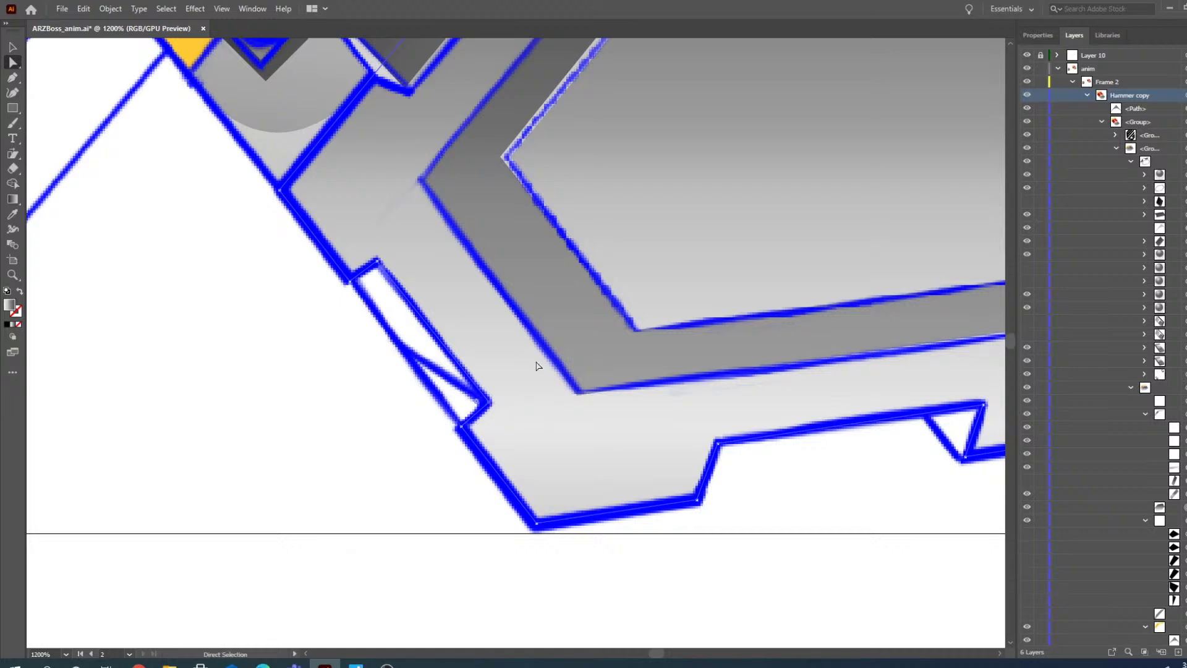
- Examine the whole hammer and its finished face outline with the sketch hidden, and display the sketch again
left_click(12, 274)
left_click(526, 285, "alt")
left_click(527, 285, "alt")
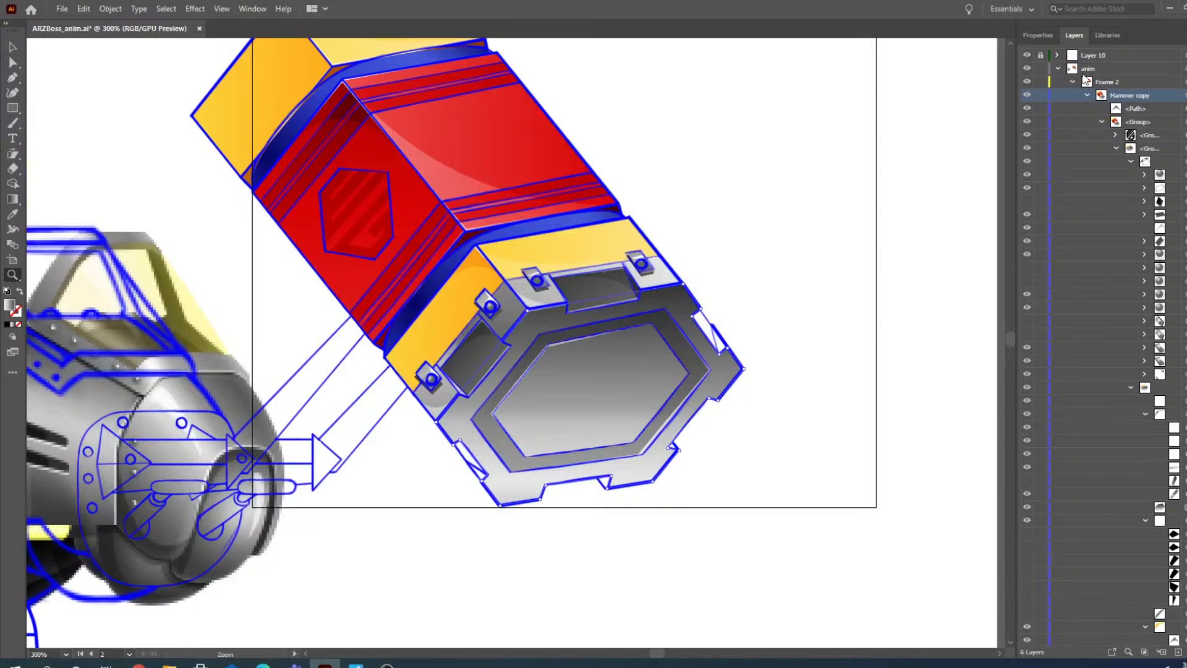
left_click(1028, 56)
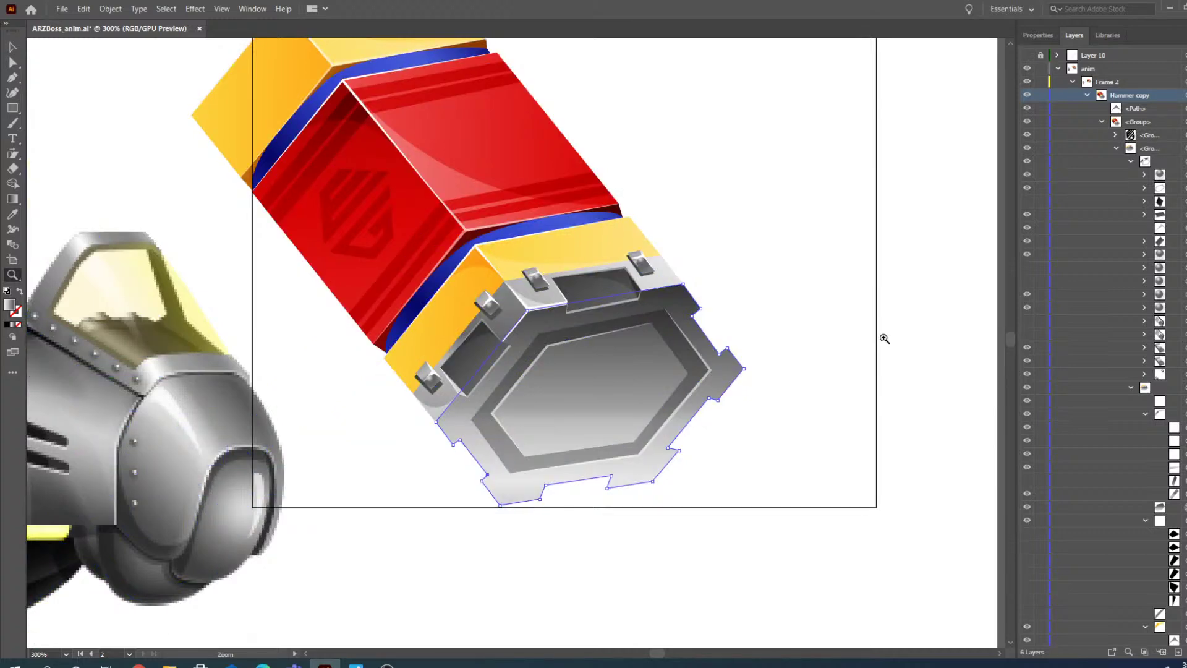
left_click(16, 49)
left_click(863, 342)
scroll(678, 399, "up", 2)
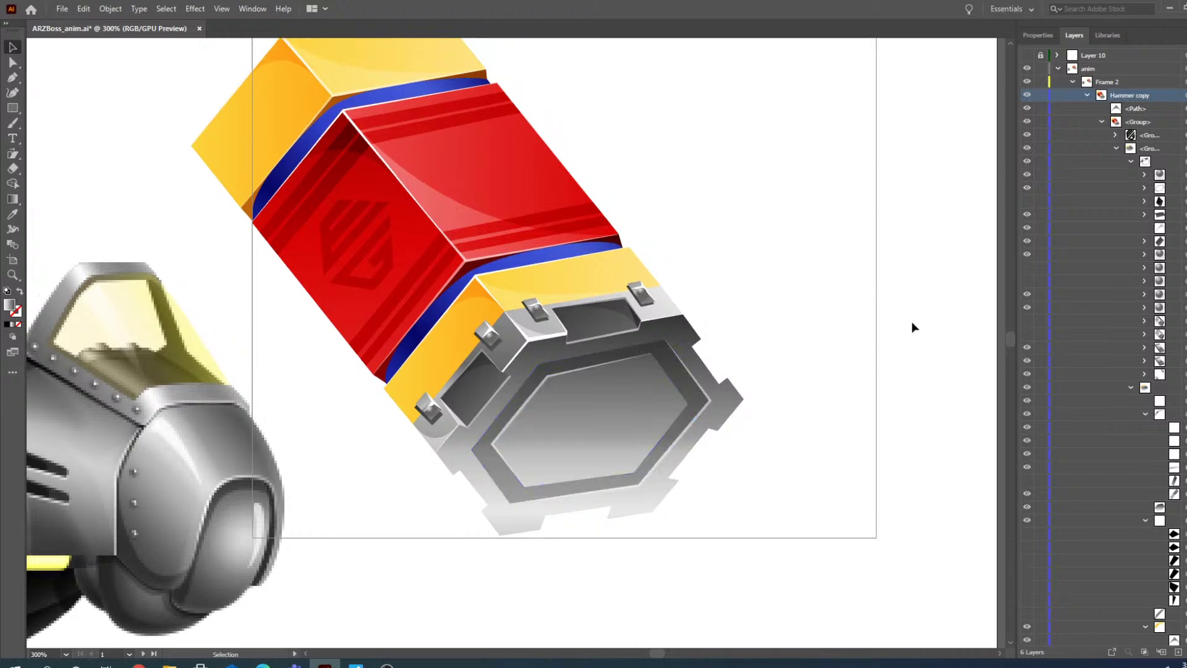
scroll(865, 359, "up", 7)
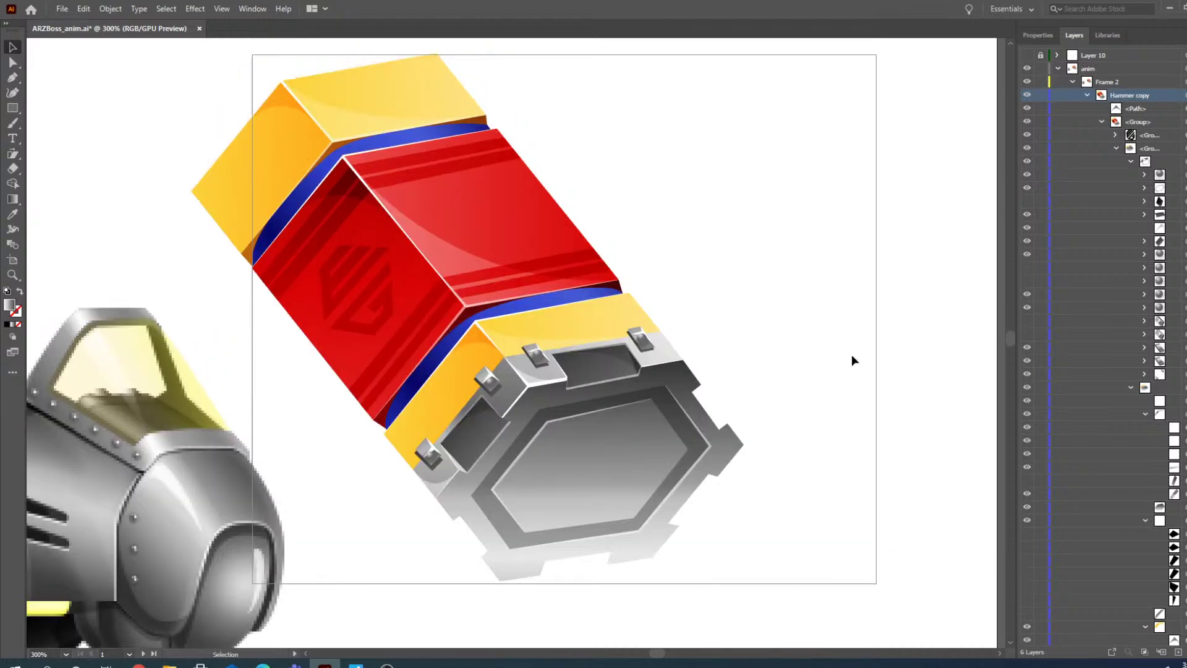
scroll(655, 270, "down", 2)
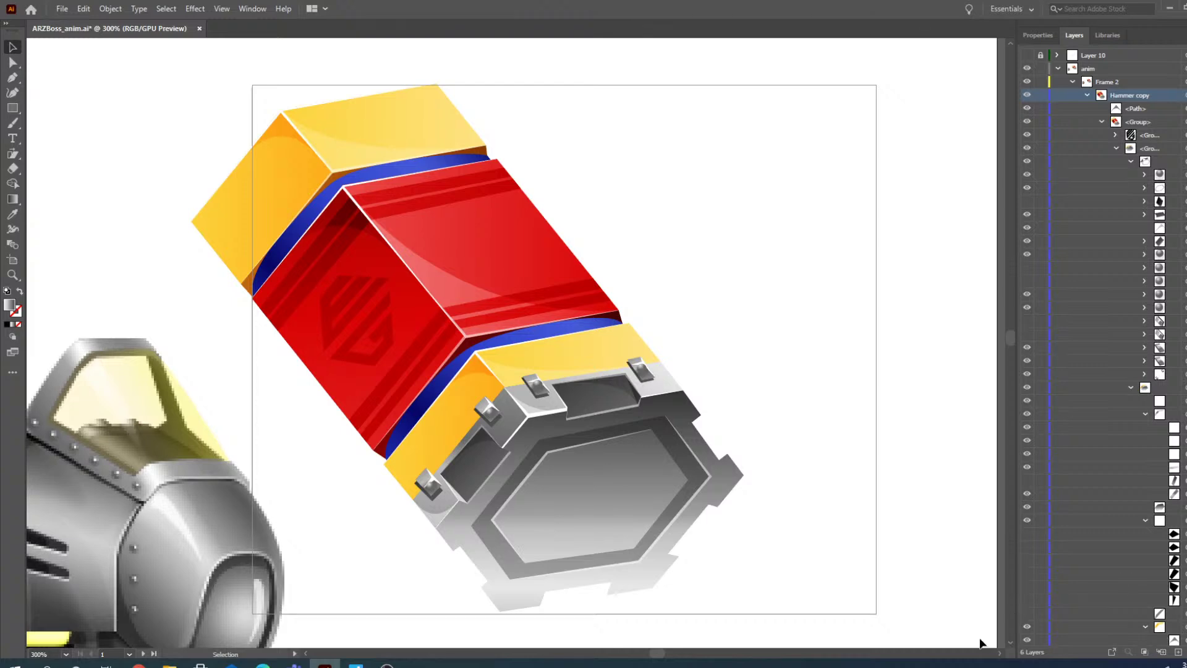
scroll(594, 463, "down", 2)
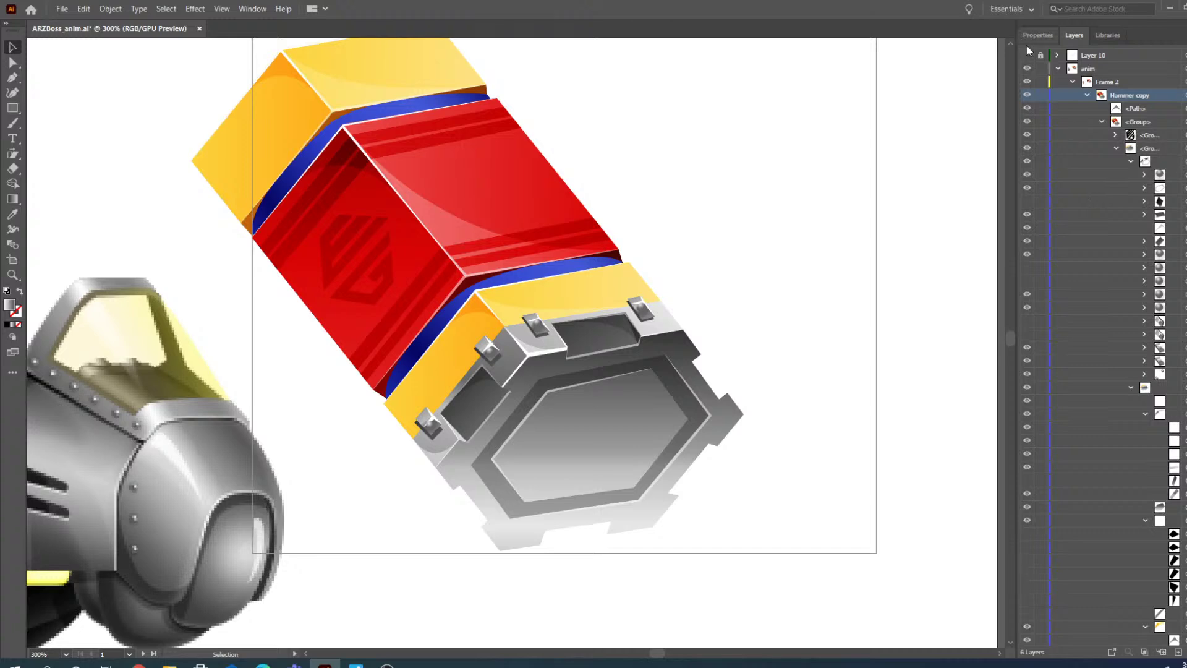
key("ctrl+a")
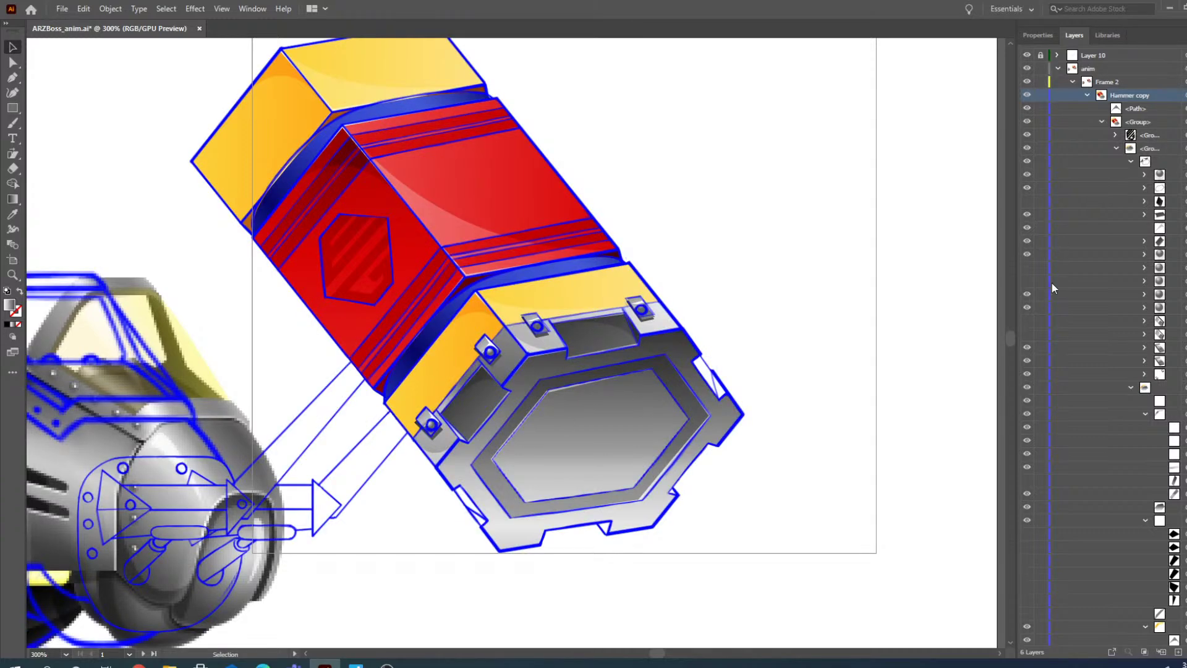
- Display the hidden dark pointed piece of the hammer copy and move it beside the recess in the face's lower-left edge
left_click(1026, 203)
left_click(12, 275)
left_click(667, 524)
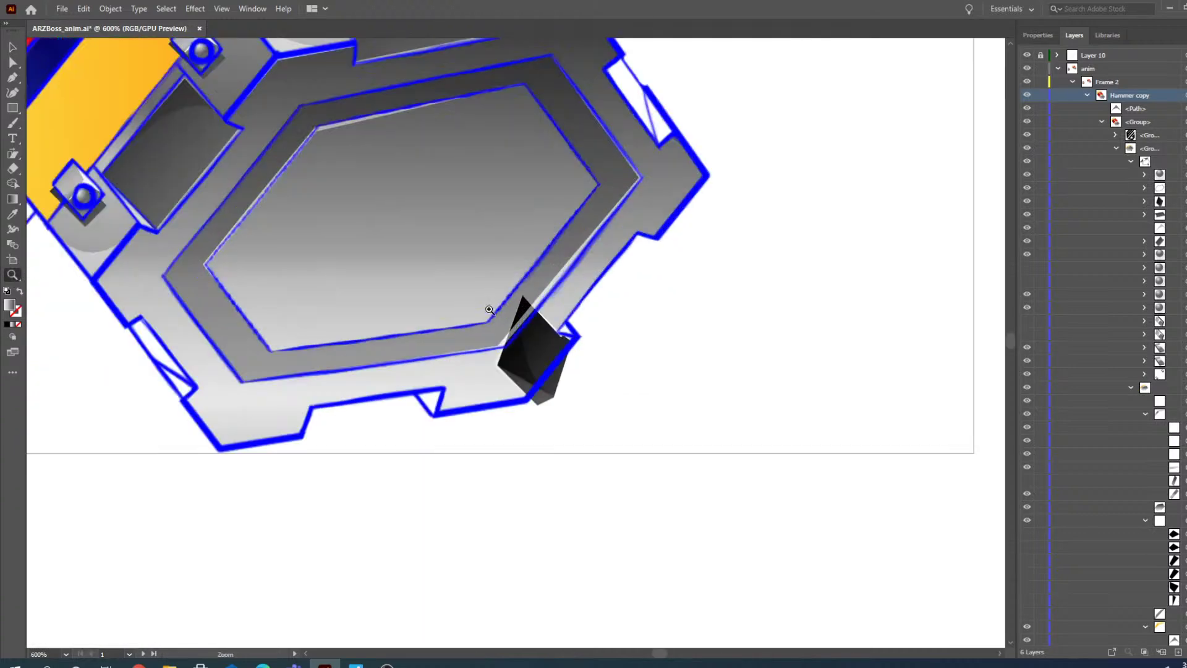
left_click(13, 47)
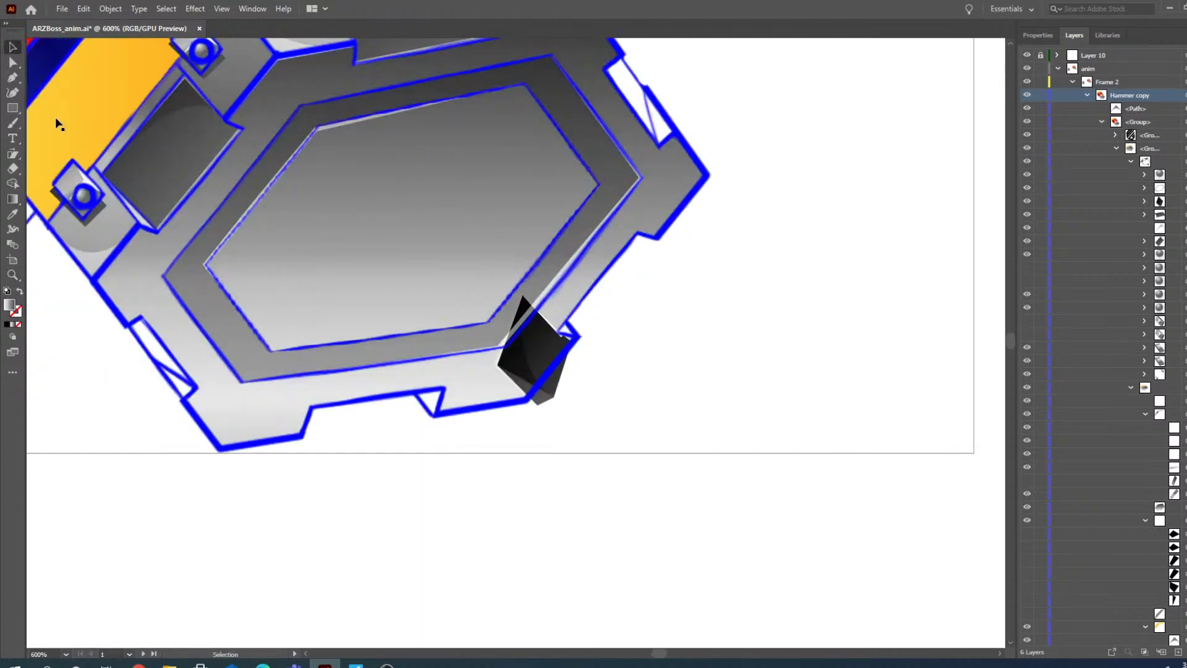
left_click(549, 357)
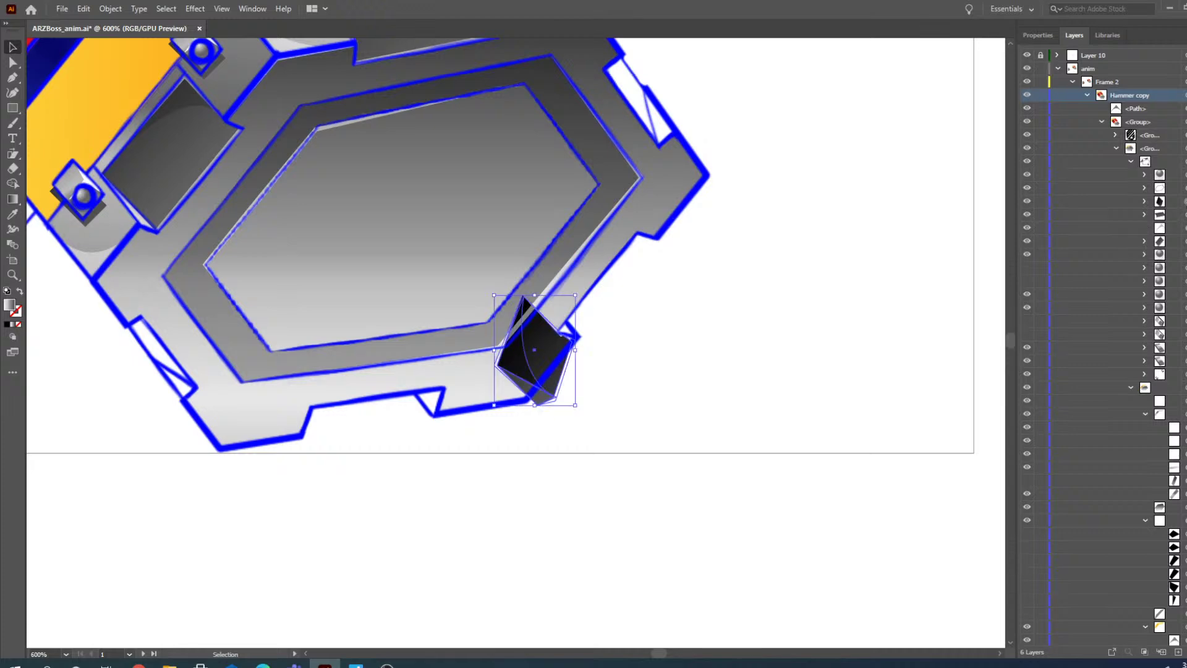
left_click_drag(549, 357, 135, 415)
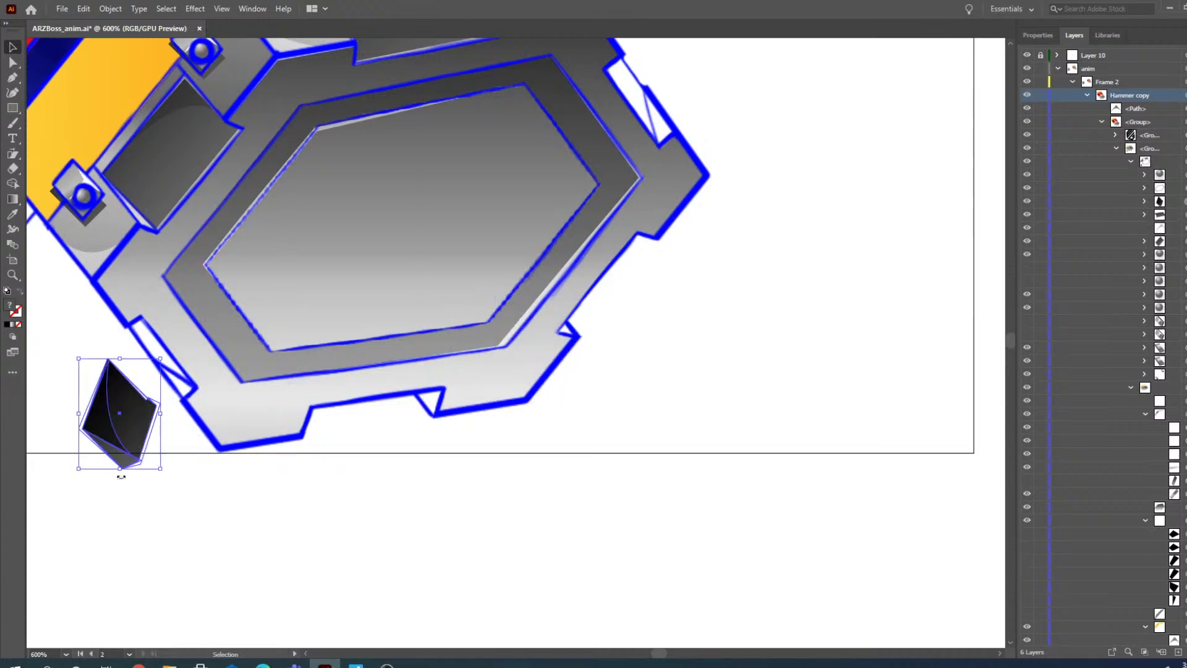
key("z")
left_click(122, 393)
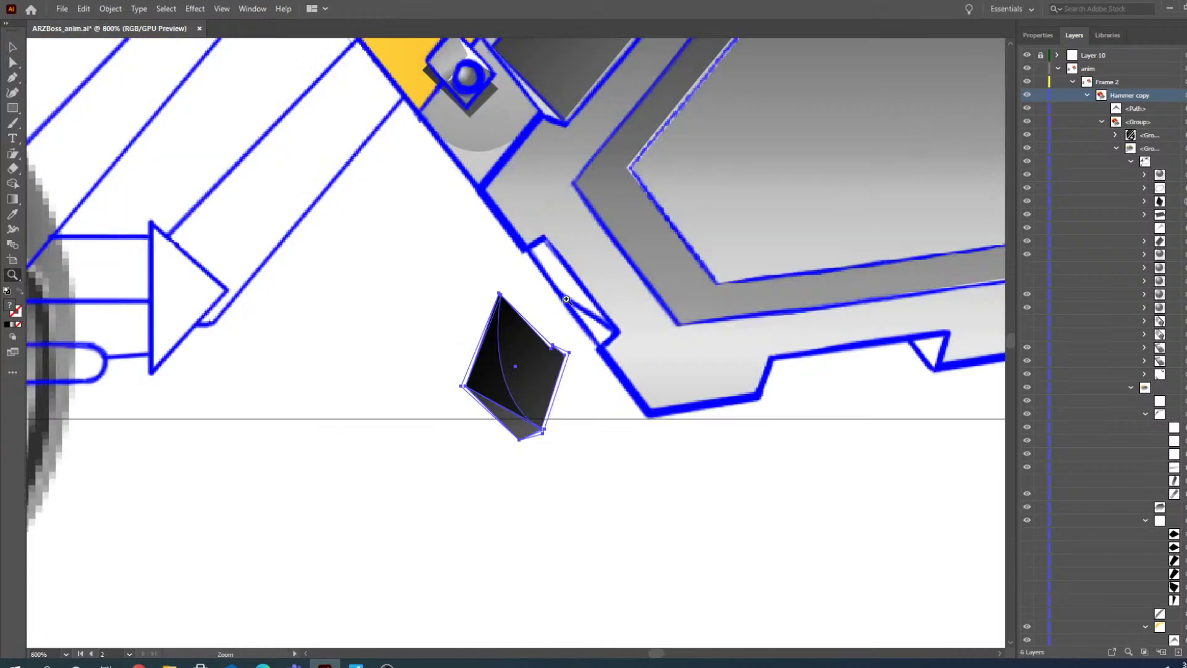
left_click(562, 346)
left_click(519, 360)
left_click(551, 365)
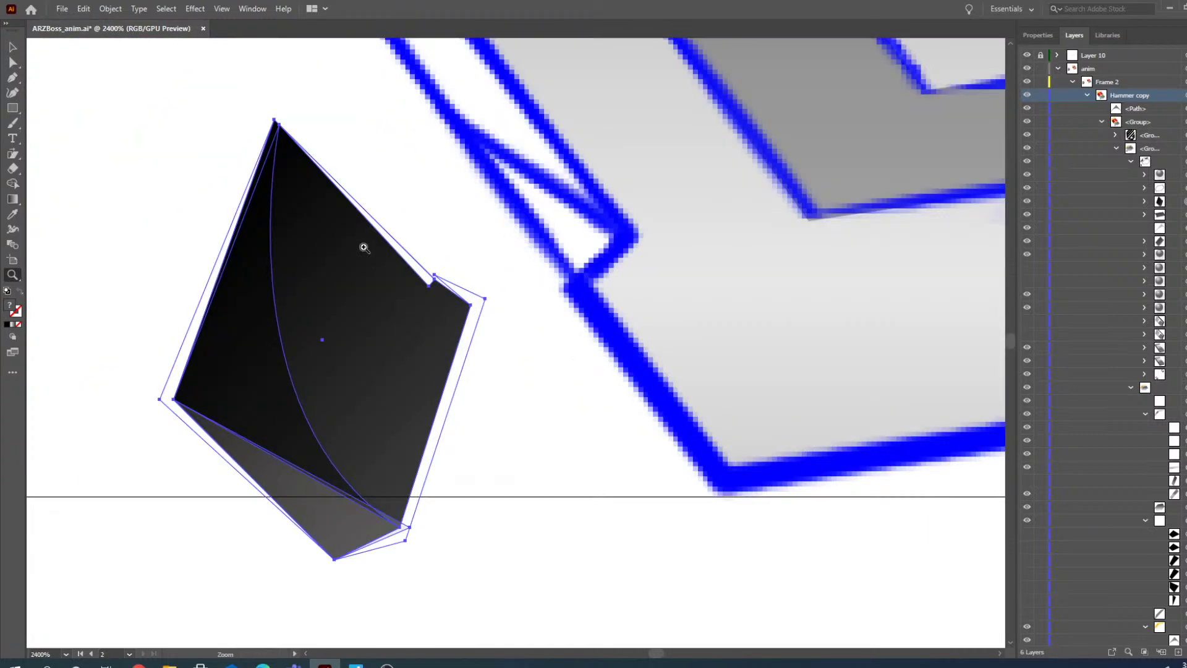
left_click(15, 50)
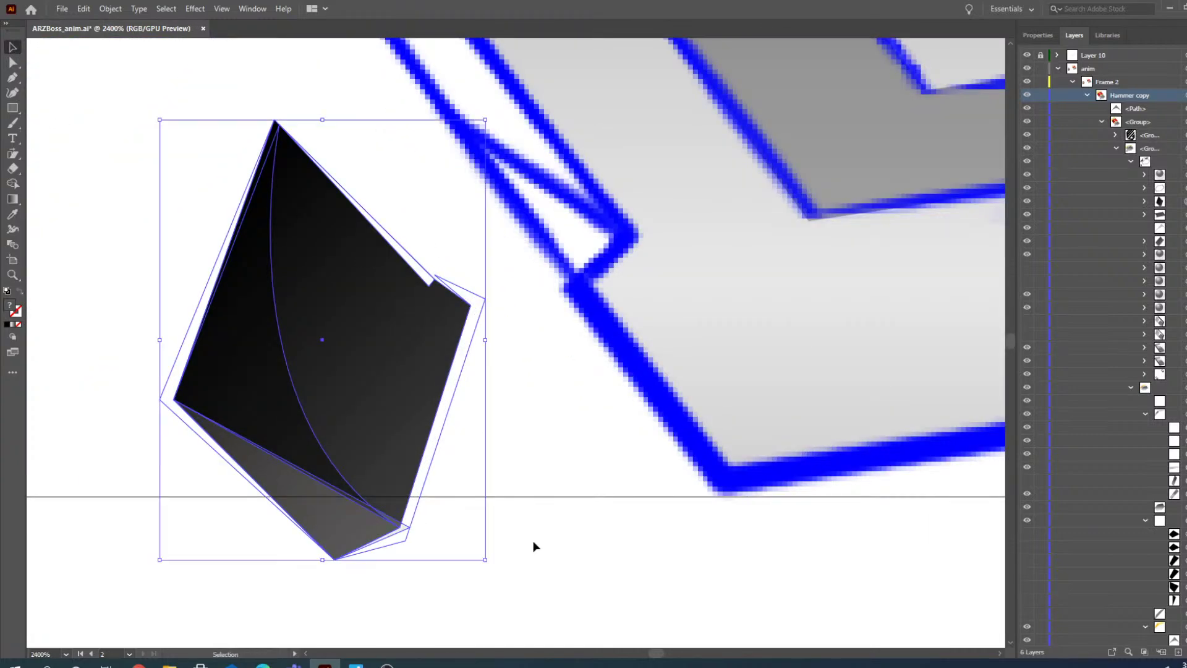
- Try to move the light grey triangular part of the dark piece toward the sketch's recess, and undo the move
left_click(532, 457)
scroll(507, 441, "up", 4)
scroll(357, 455, "down", 2)
left_click(310, 558)
left_click(12, 63)
left_click(299, 558)
left_click_drag(298, 558, 441, 257)
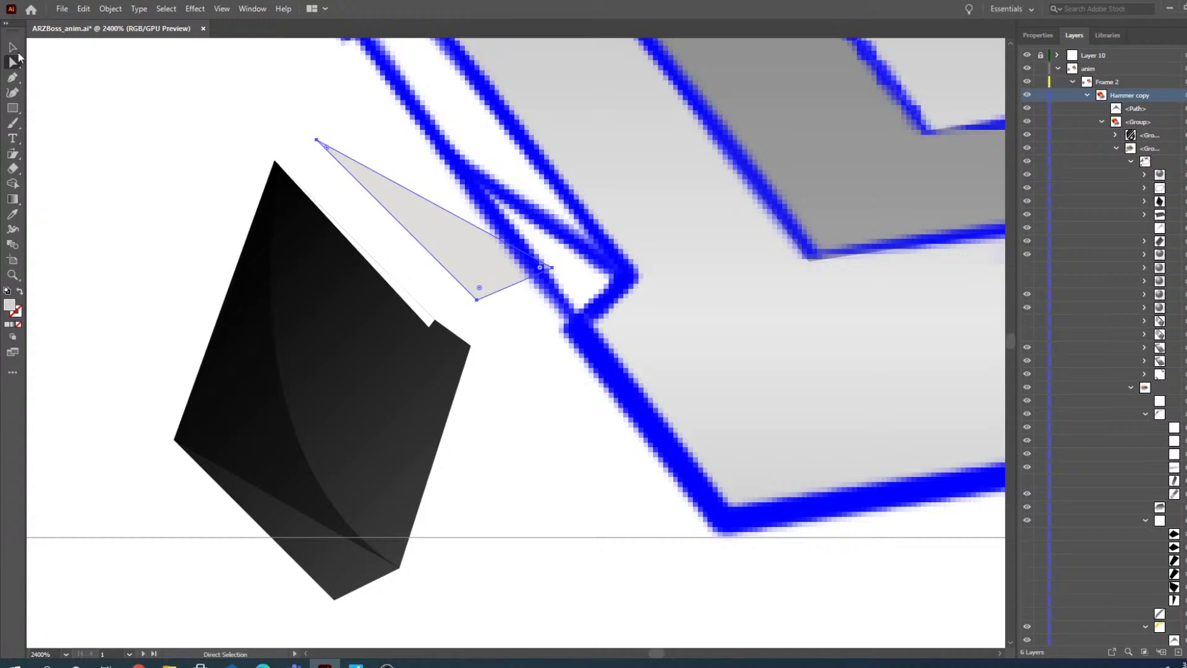
key("ctrl+z")
- Hide the thin white sliver along the upper edge of the dark pointed piece
left_click(392, 353)
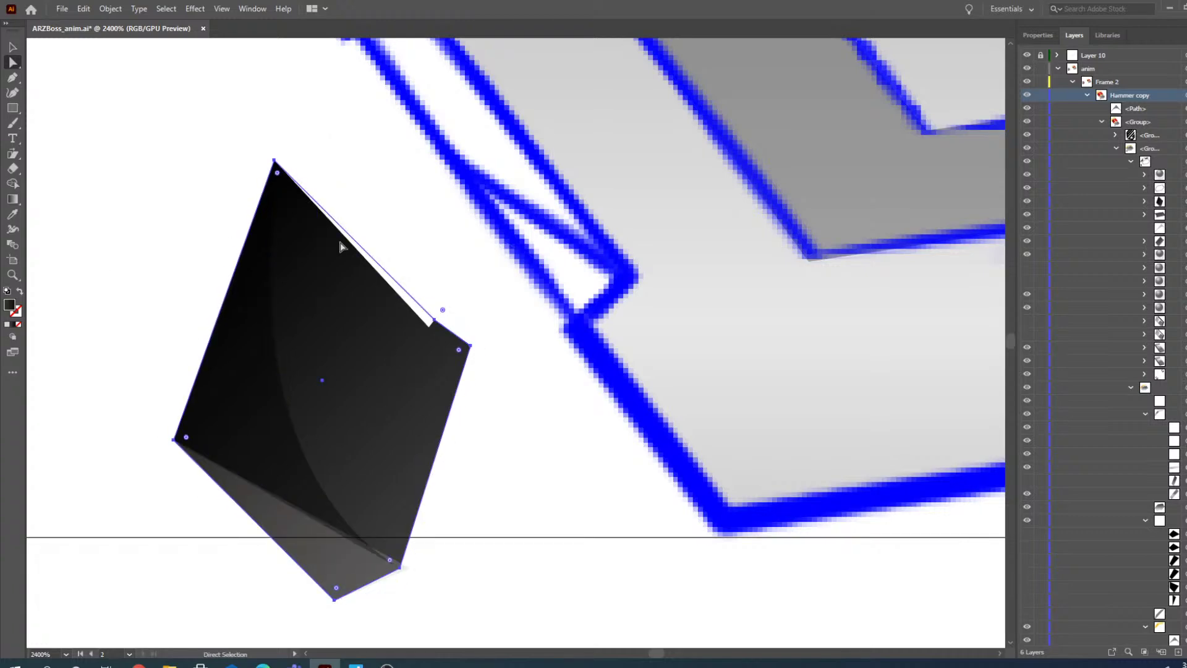
scroll(340, 247, "up", 3)
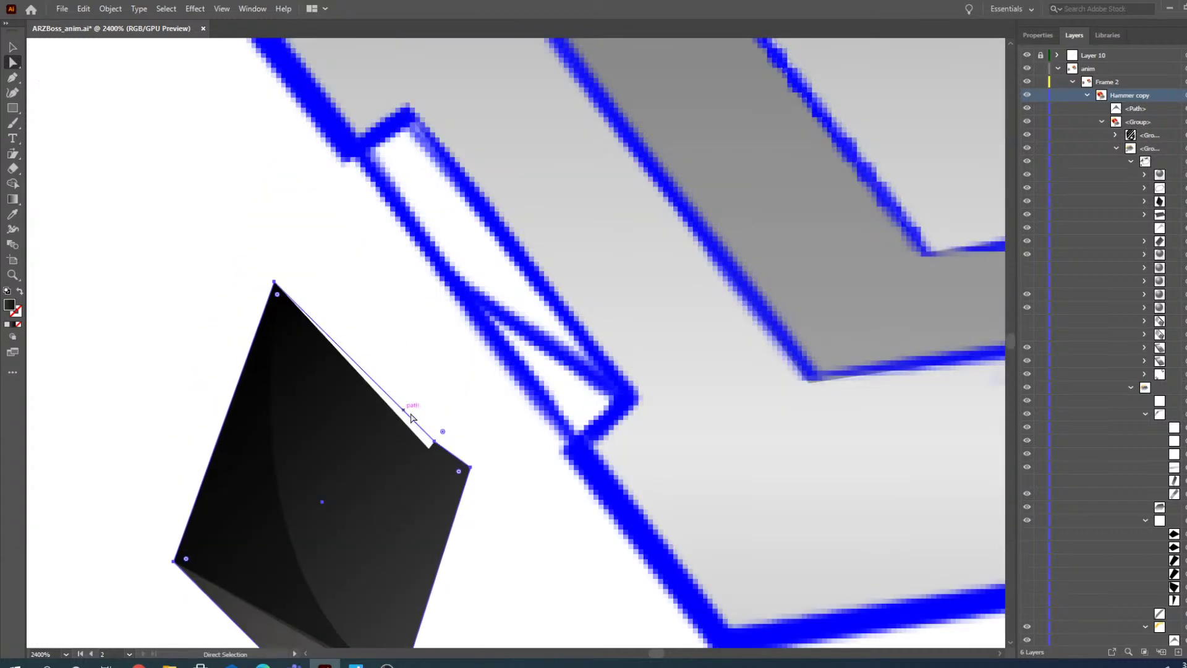
left_click(416, 431)
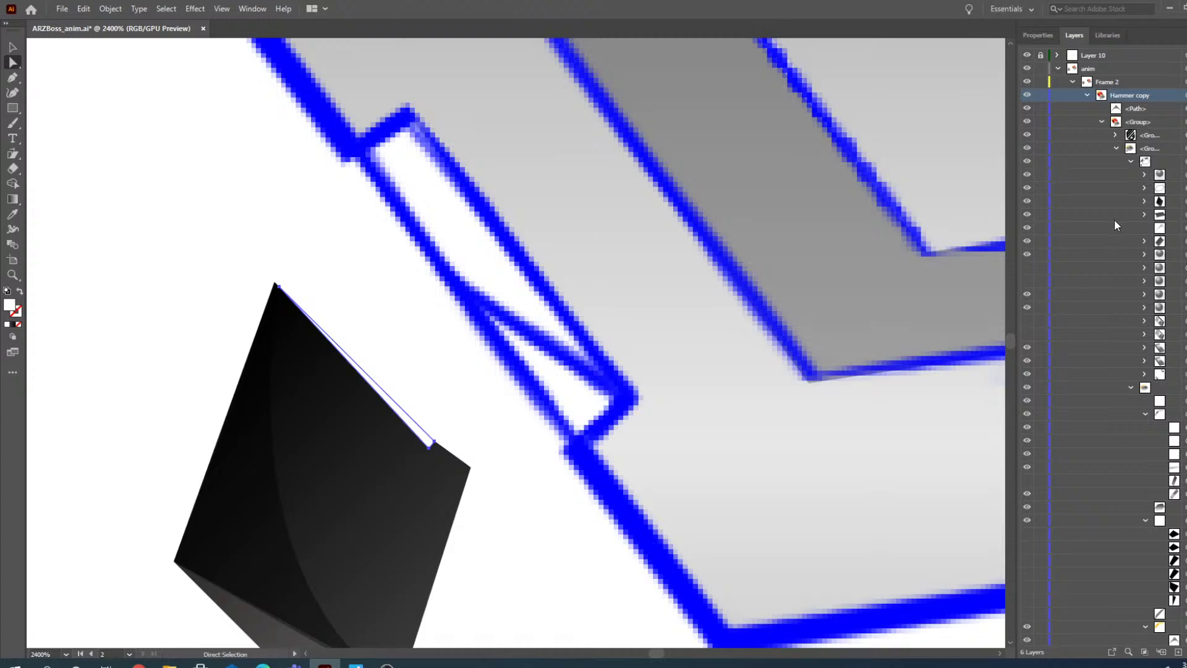
left_click(1144, 202)
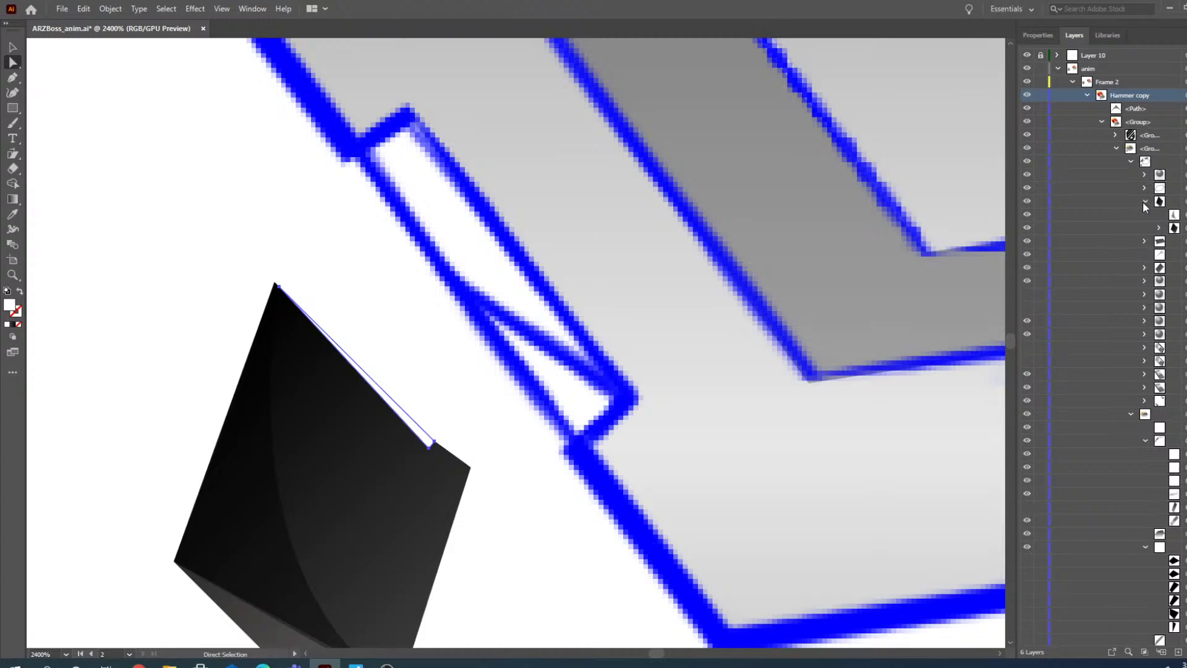
left_click(1159, 229)
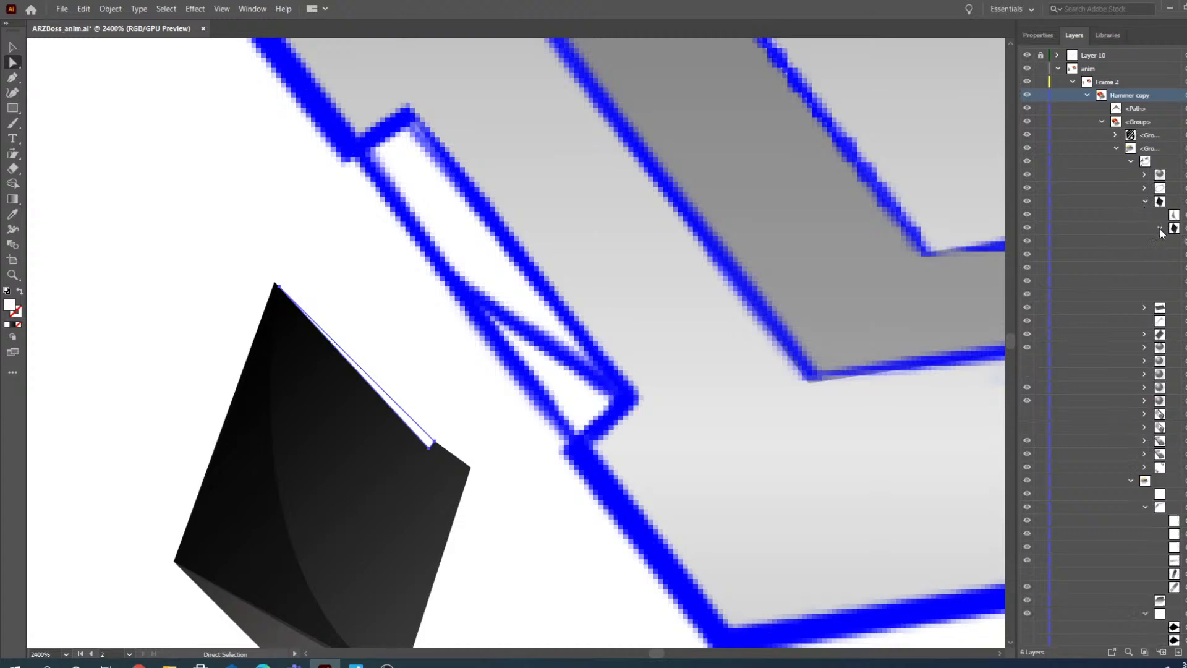
left_click(1026, 243)
- Delete the notch anchor from the dark shape's upper edge and move the shape against the recess in the face's lower-left edge
scroll(93, 379, "down", 3)
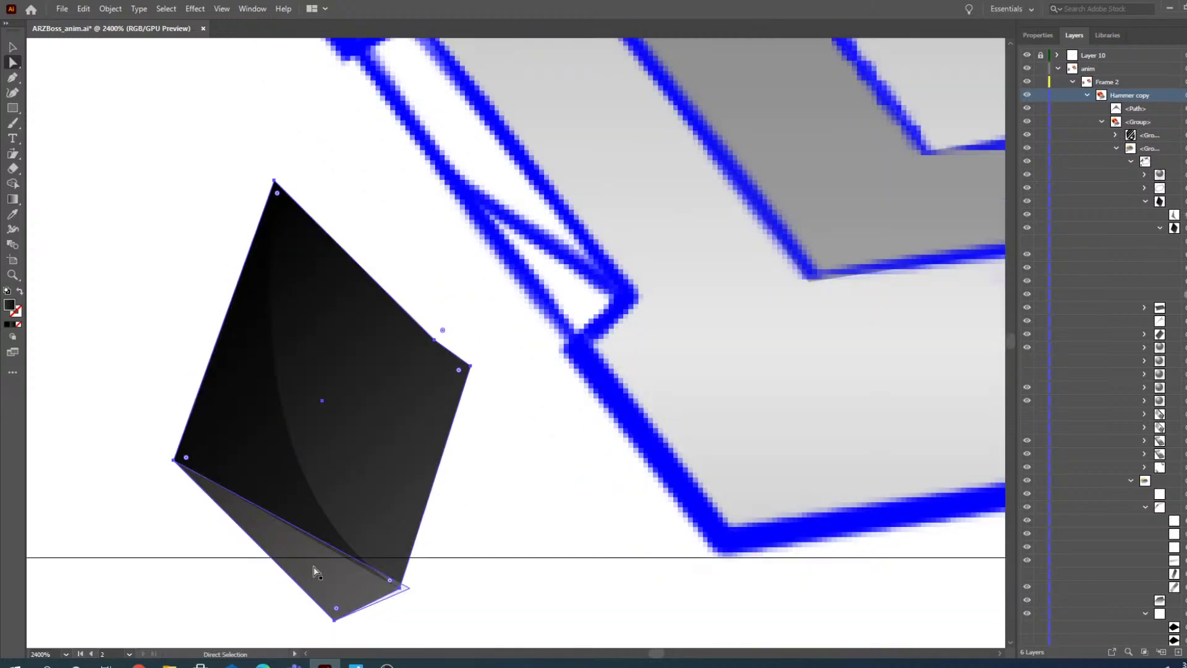
left_click(413, 430)
scroll(445, 347, "up", 5)
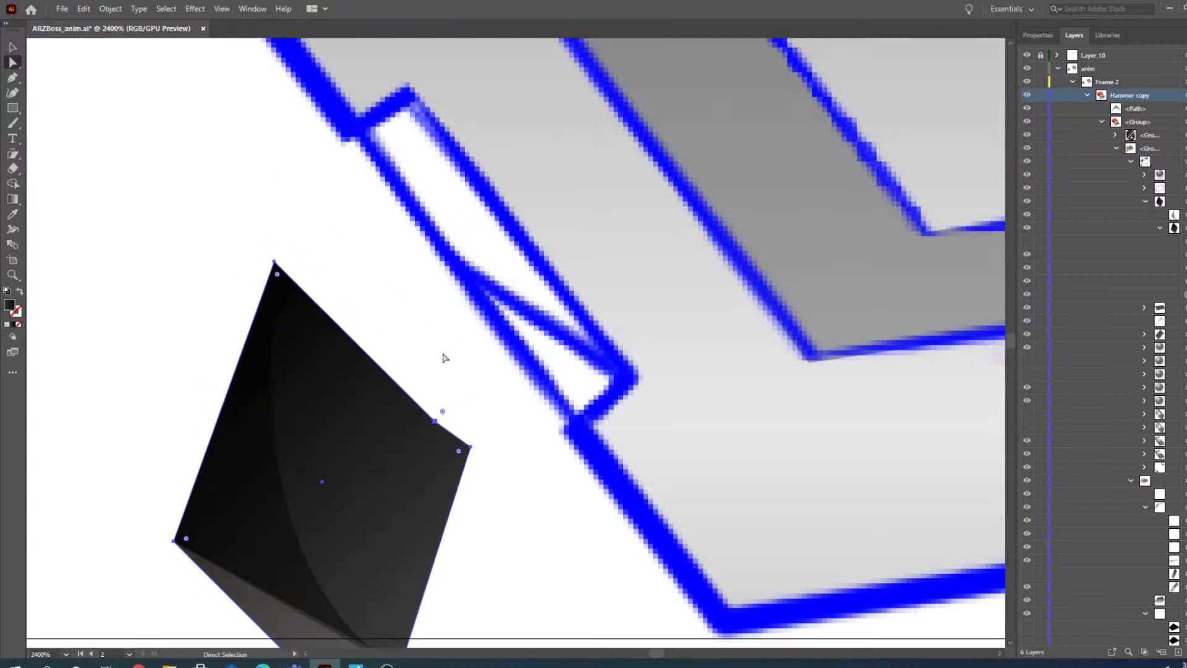
scroll(409, 396, "down", 4)
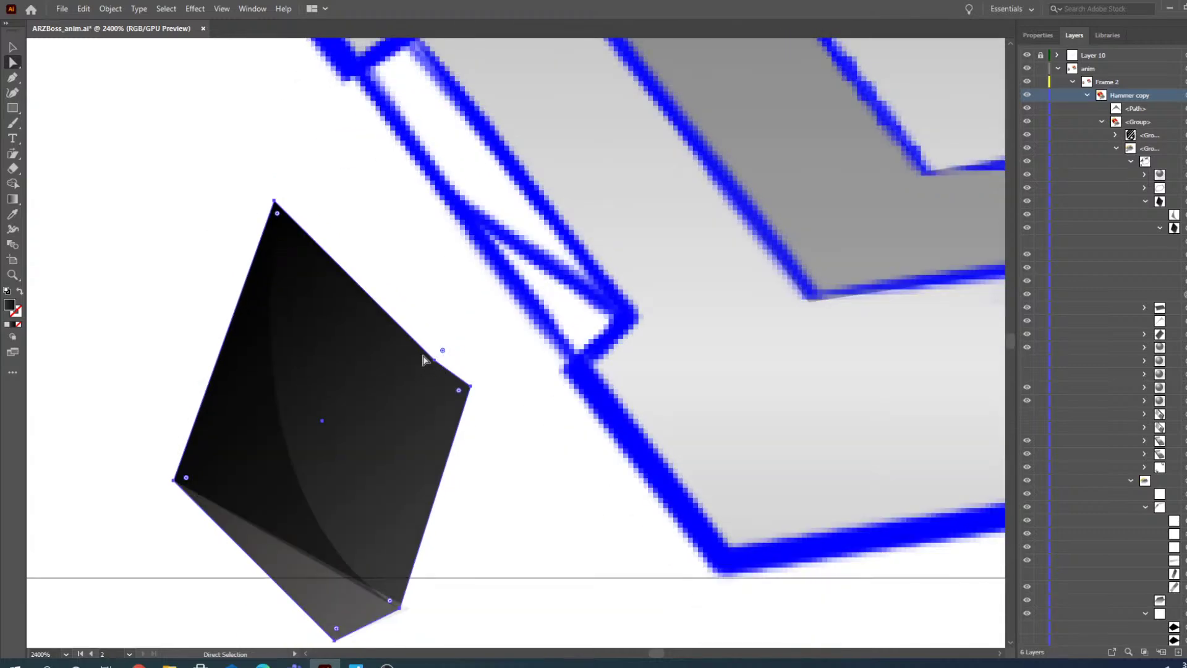
left_click(435, 360)
key("Delete")
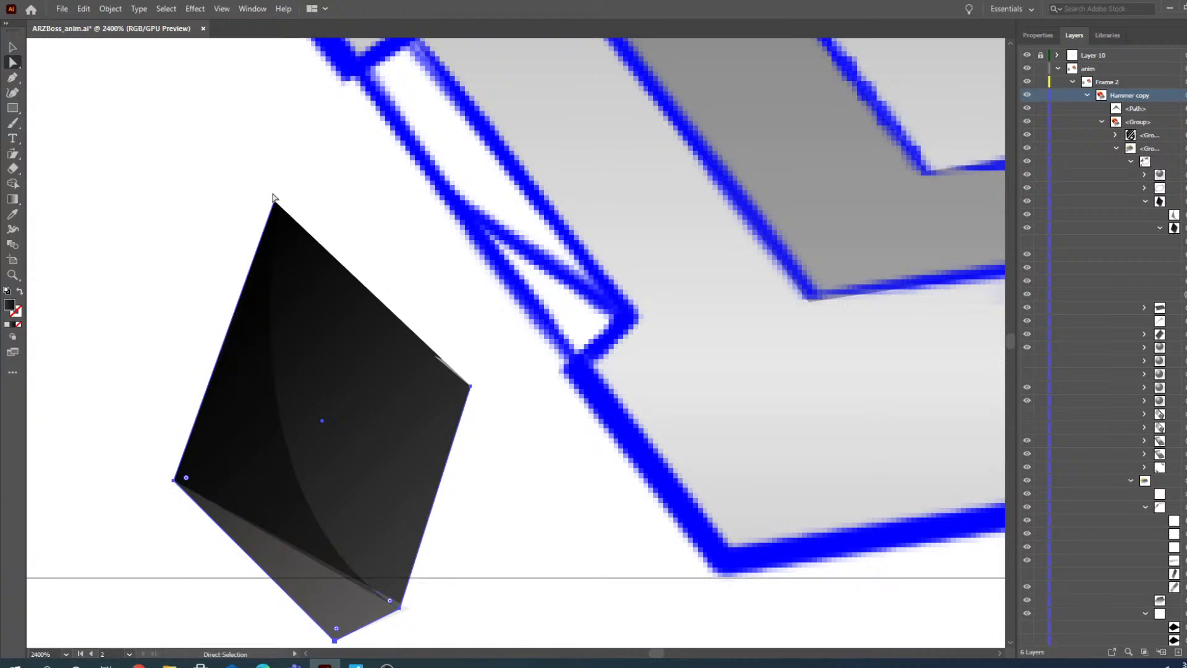
left_click_drag(275, 202, 363, 98)
scroll(413, 228, "up", 3)
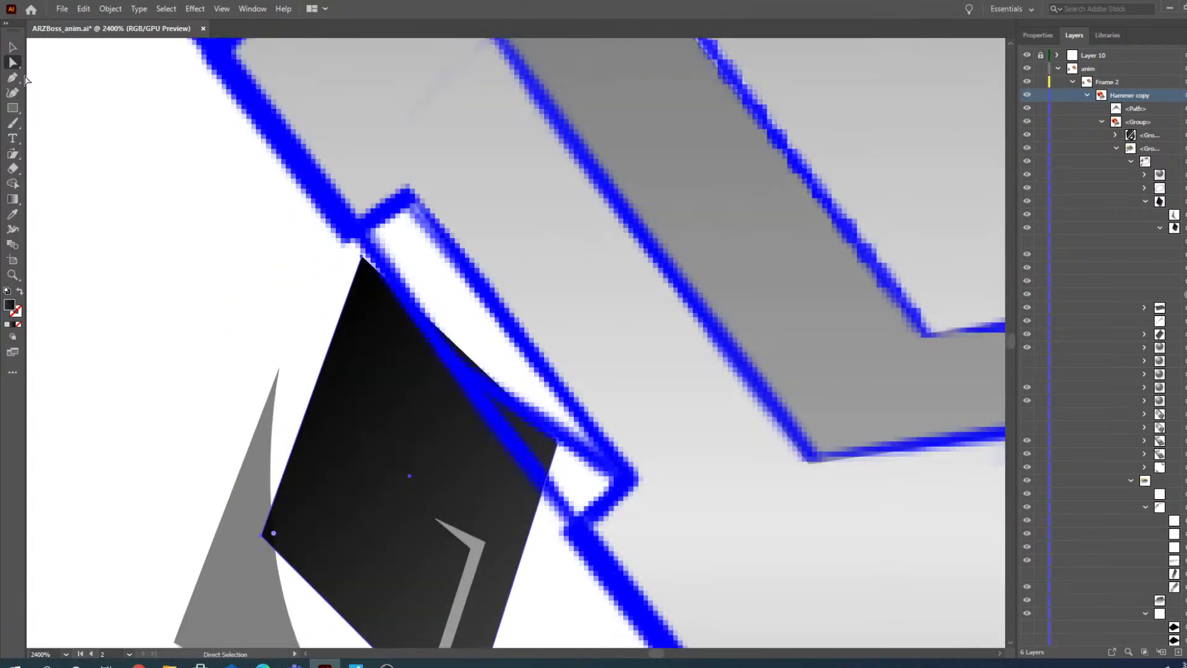
- Pull the dark shape's upper and right corners onto the matching corners of the sketched recess
left_click(362, 262)
left_click_drag(396, 205, 406, 198)
left_click_drag(259, 539, 361, 235)
scroll(333, 236, "down", 3)
left_click_drag(555, 342, 632, 376)
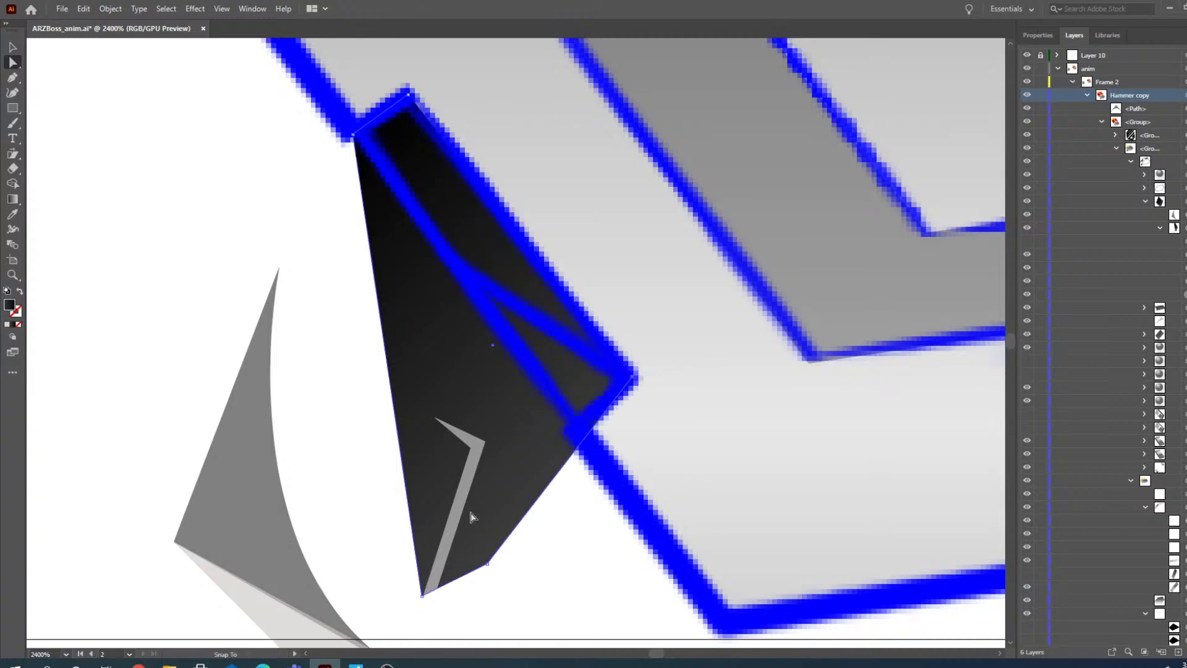
left_click_drag(489, 567, 424, 596)
key("ctrl+z")
left_click_drag(487, 564, 486, 564)
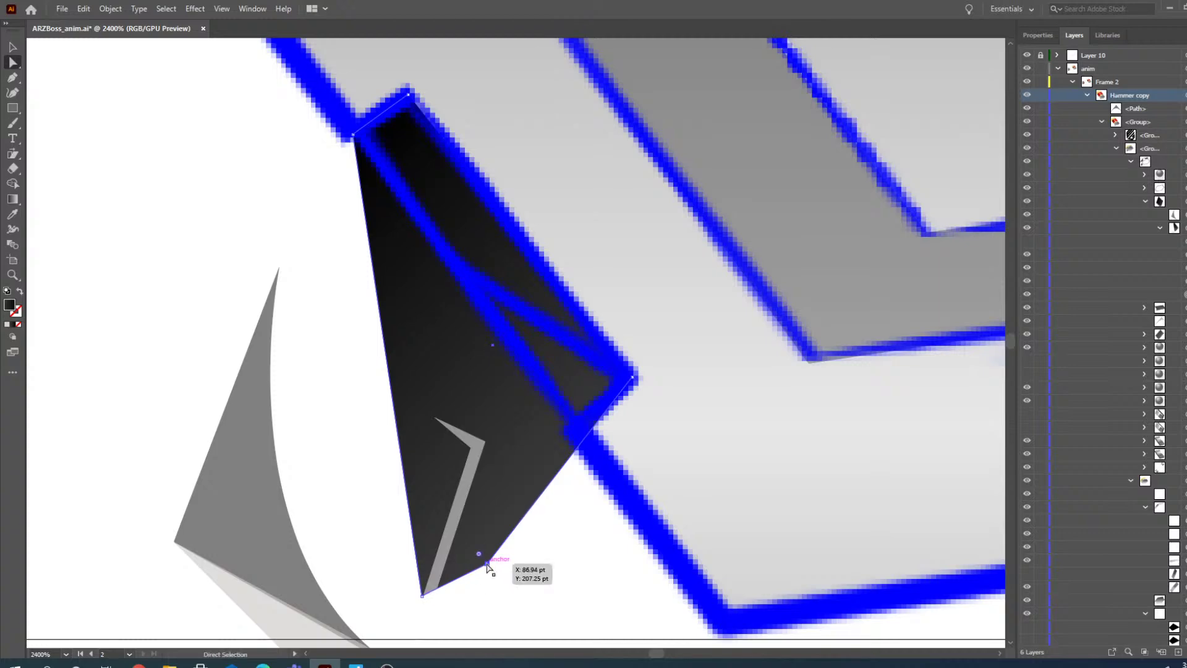
key("Delete")
key("ctrl+z")
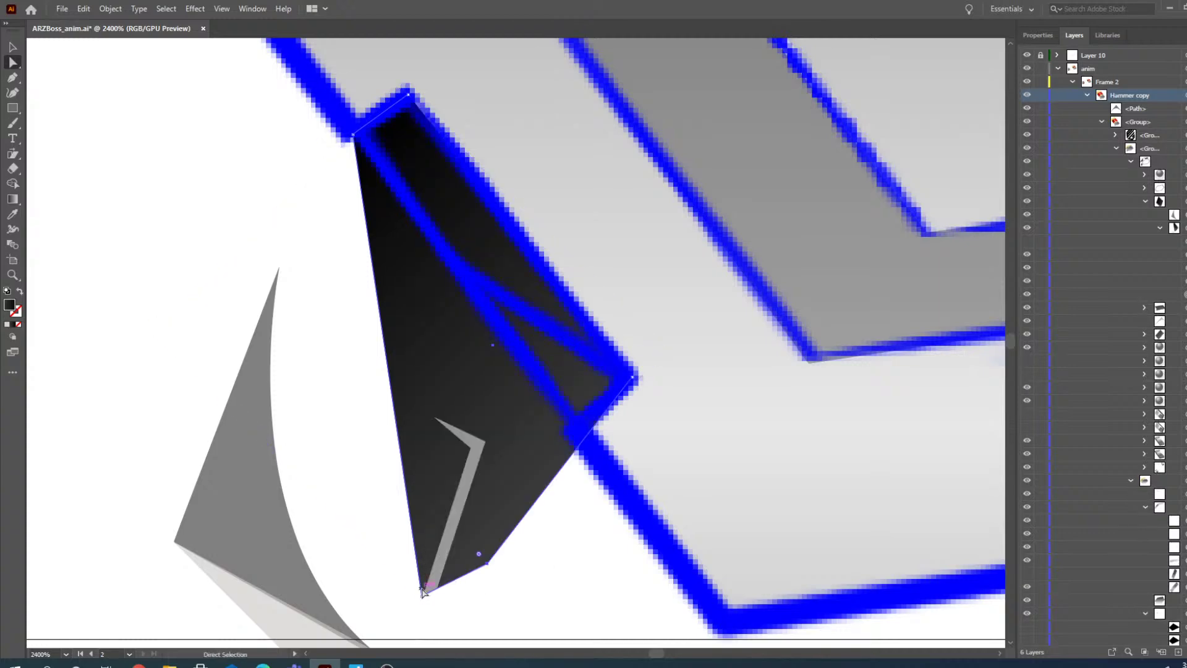
- Pull the dark shape's two remaining lower anchors onto the recess's lower outer corner
left_click_drag(424, 596, 560, 426)
left_click_drag(490, 564, 576, 429)
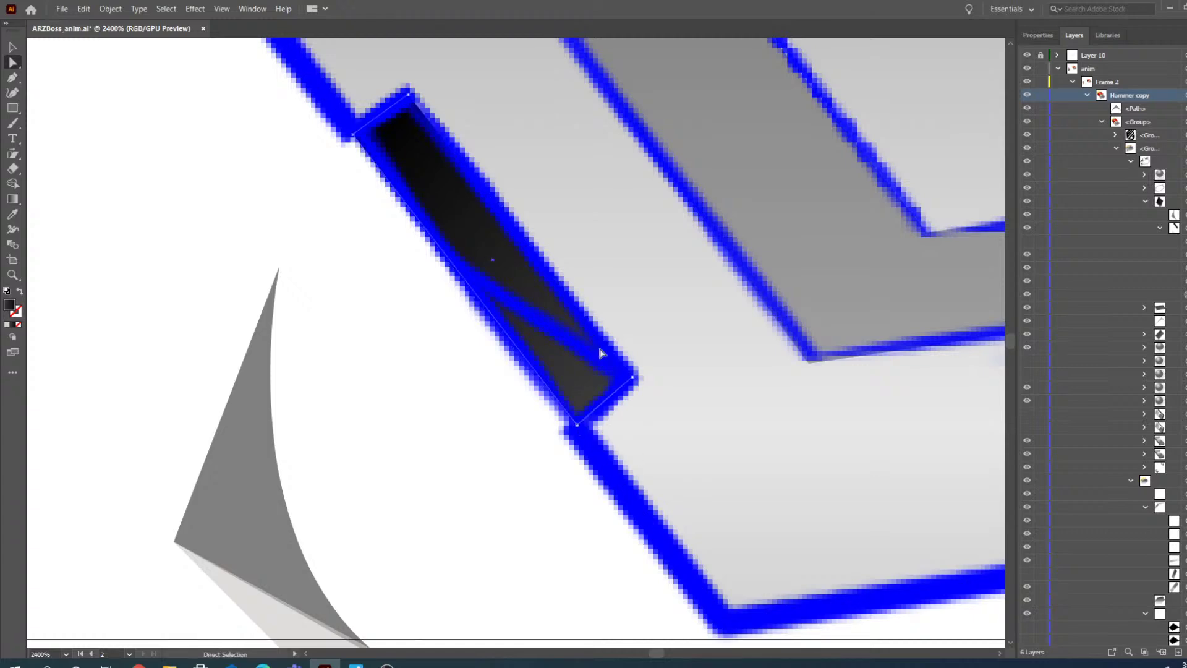
- Select the thin angled highlight strip of the dark piece and move it onto the recess
scroll(280, 373, "down", 3)
left_click(323, 575)
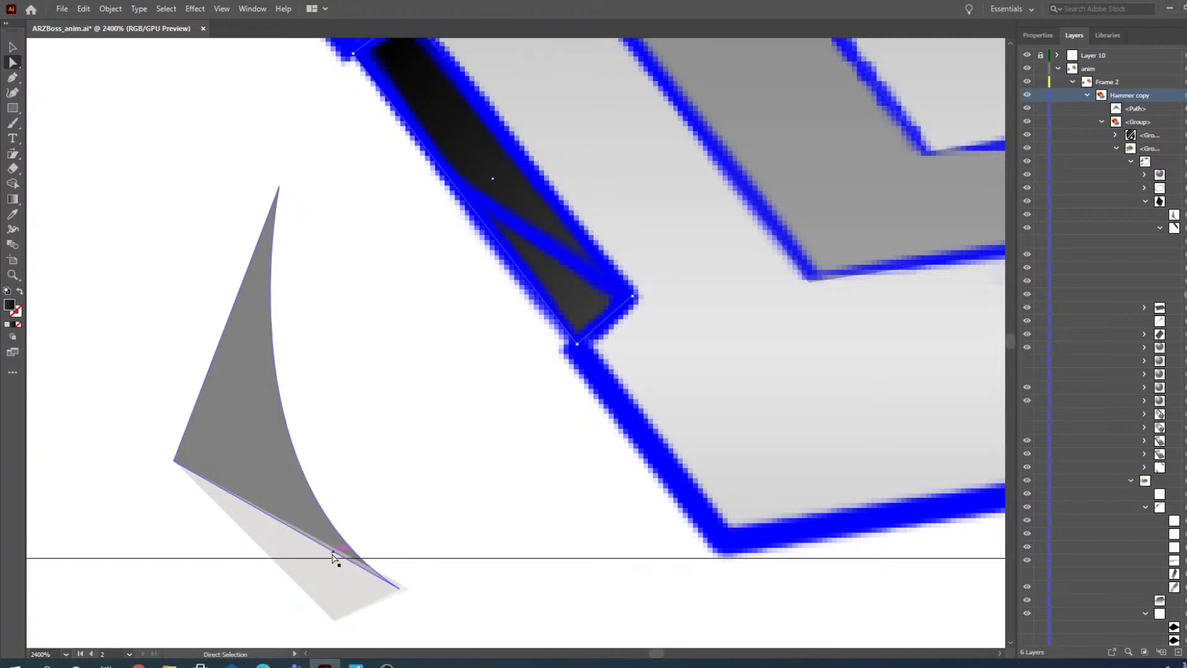
left_click(326, 576)
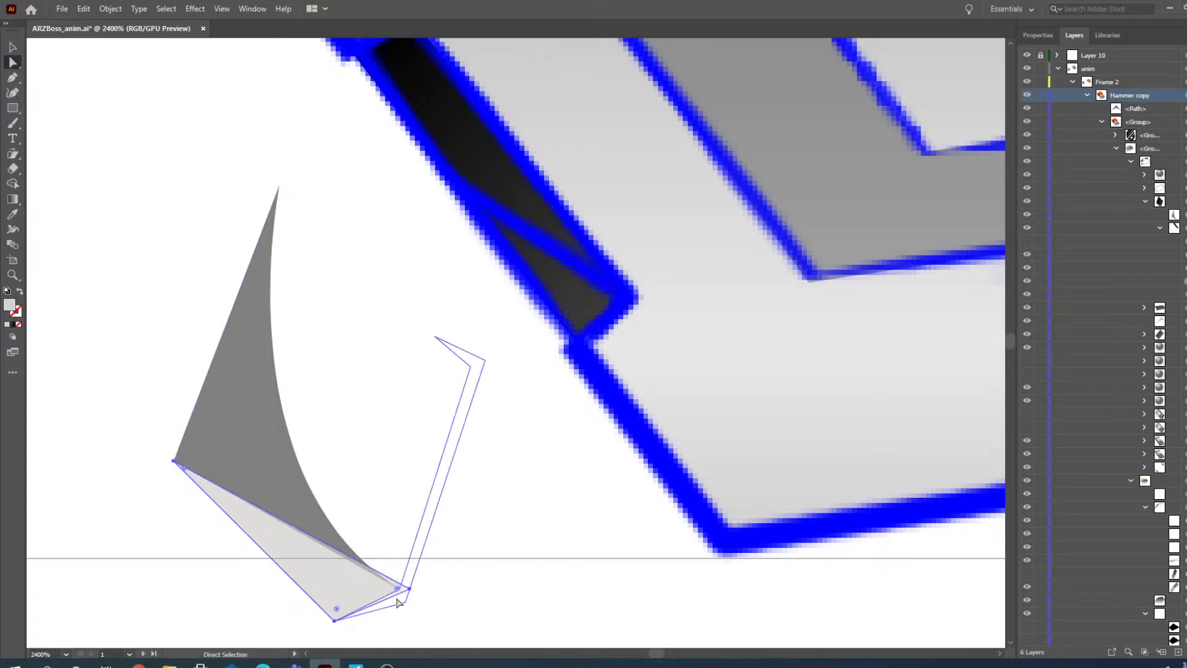
left_click(420, 551)
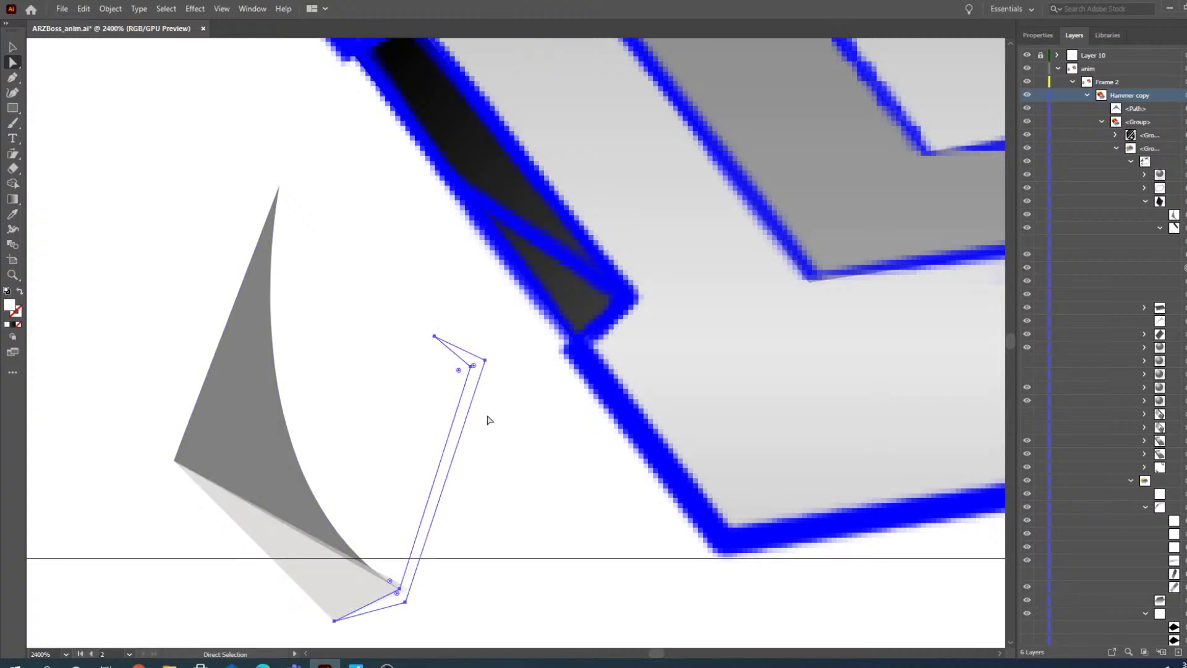
scroll(487, 415, "up", 2)
scroll(411, 352, "down", 2)
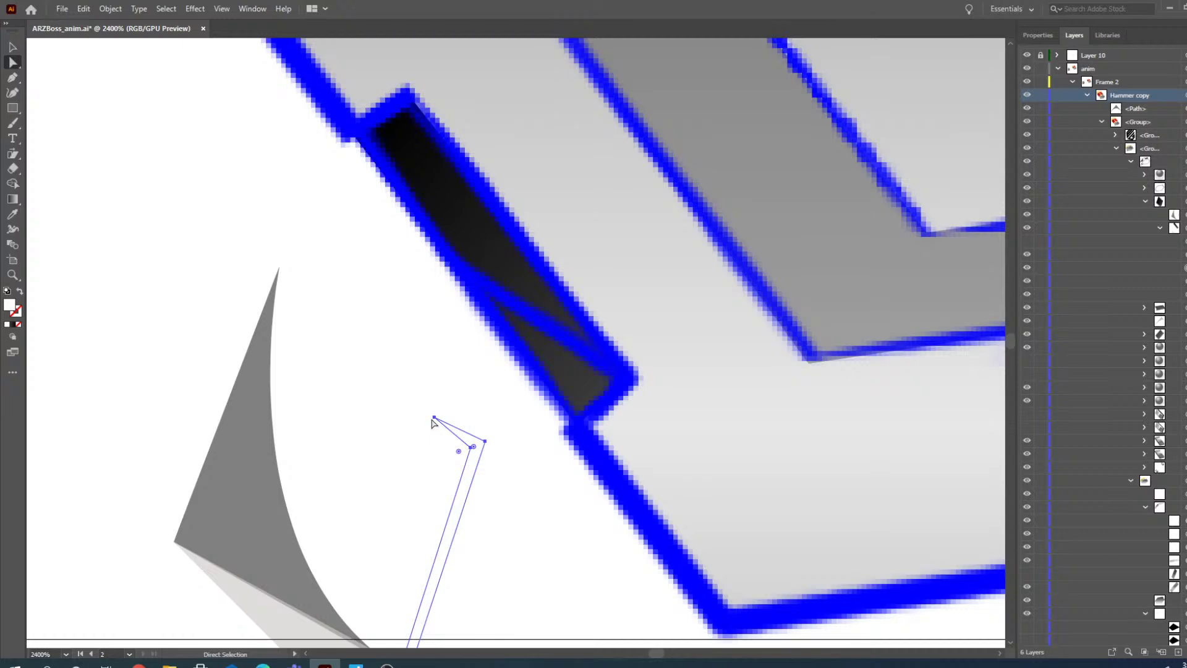
left_click_drag(436, 427, 417, 210)
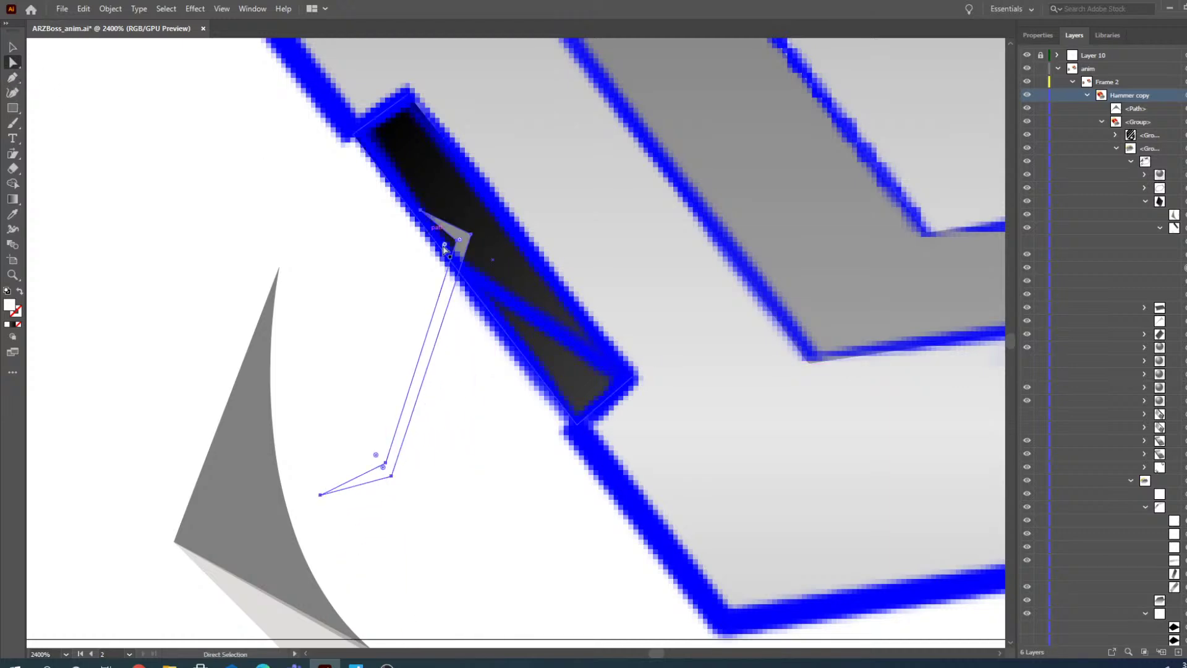
scroll(457, 268, "up", 1)
left_click_drag(422, 251, 424, 253)
scroll(402, 309, "up", 2)
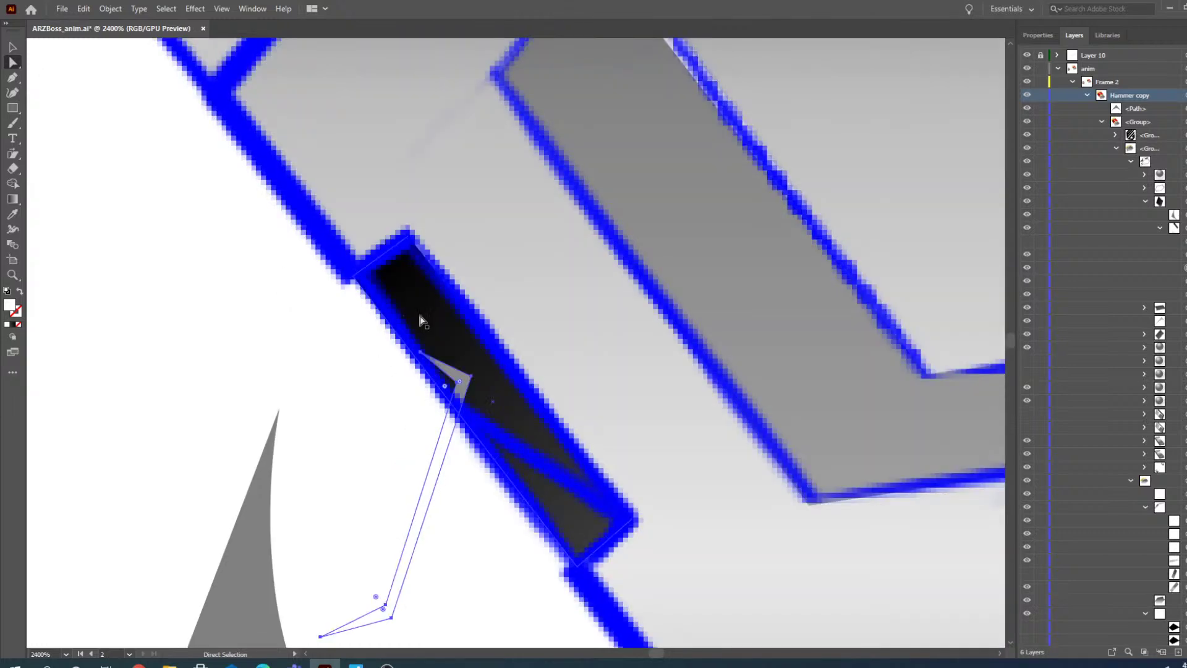
- Pull the highlight strip's anchors to the recess corners so it follows the recess's inner edges
left_click_drag(420, 354, 354, 279)
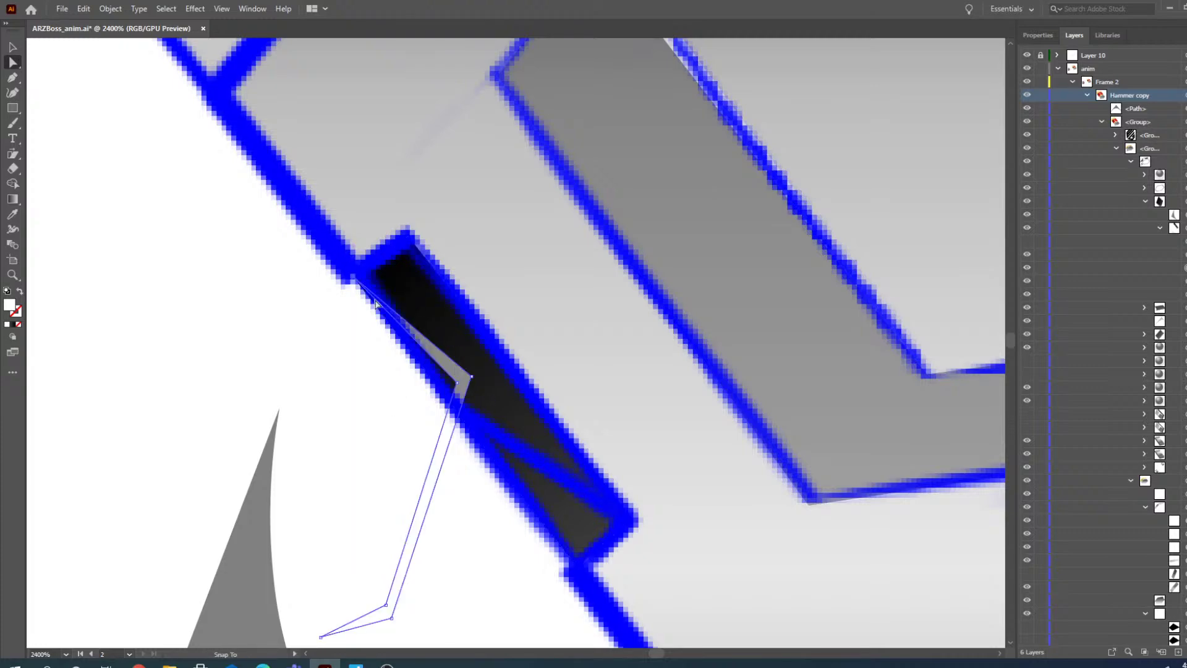
left_click_drag(473, 382, 410, 232)
scroll(406, 243, "down", 3)
left_click_drag(321, 536, 577, 468)
left_click_drag(386, 503, 620, 418)
- Move the light grey triangular piece onto the recess and fit its corners to the sketched triangle at the lower end
scroll(260, 481, "down", 3)
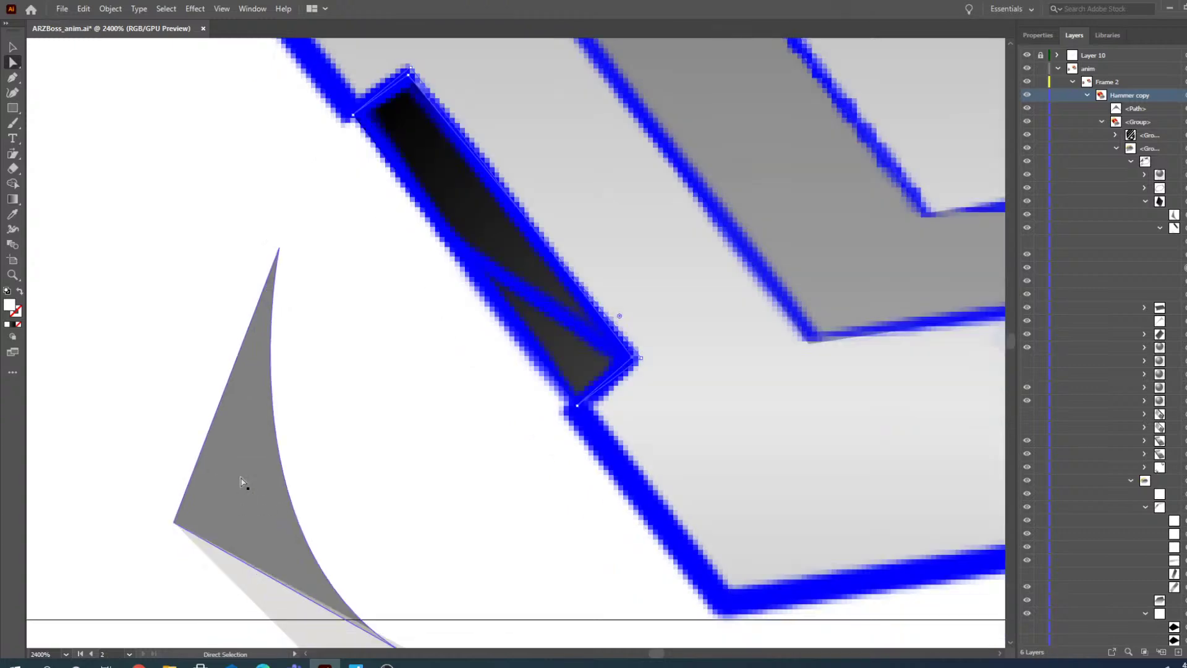
left_click(287, 571)
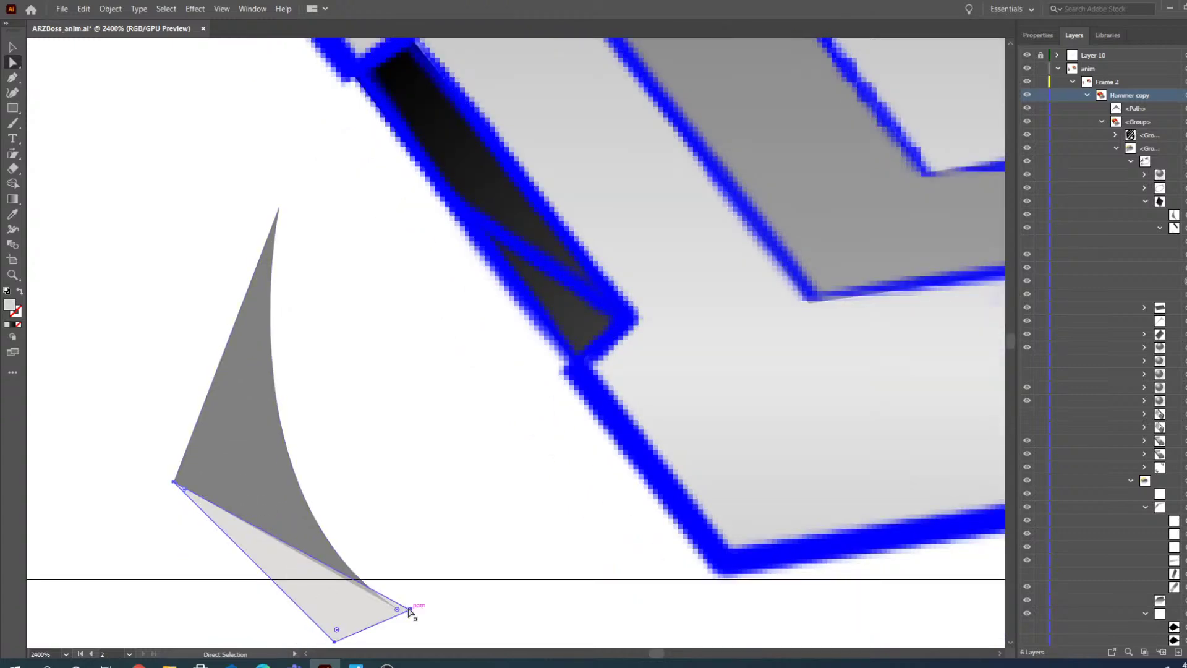
left_click(13, 46)
left_click_drag(308, 590, 533, 305)
left_click(12, 61)
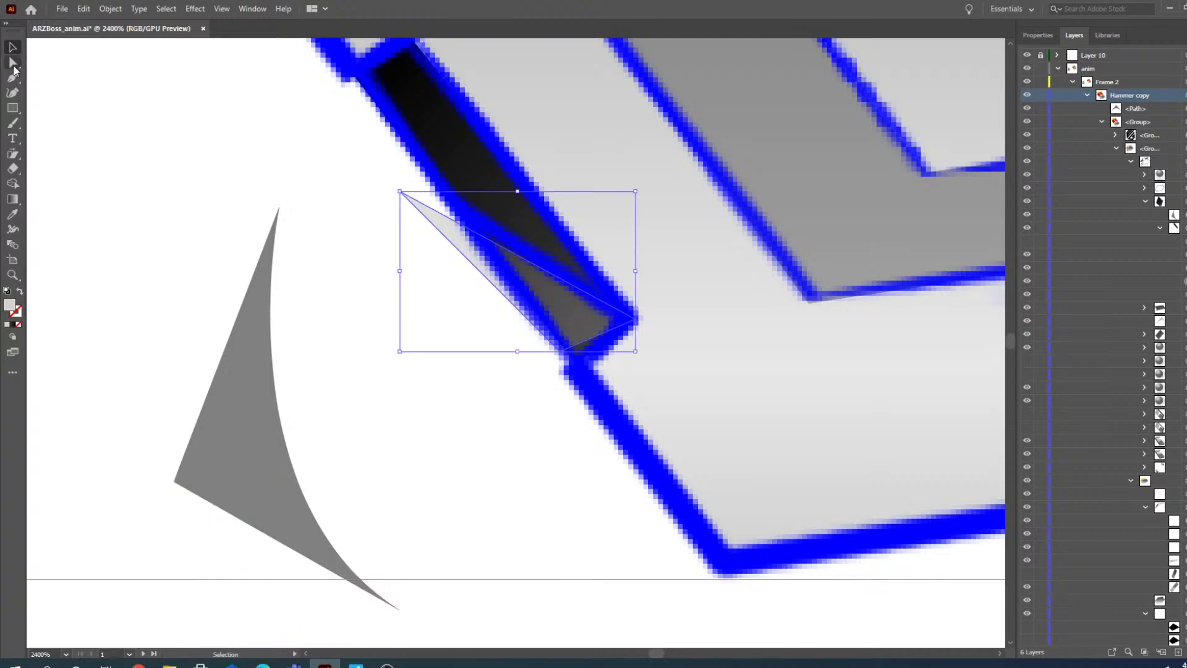
mouse_move(623, 319)
left_mouse_down()
mouse_move(573, 344)
mouse_move(508, 344)
mouse_move(649, 321)
mouse_move(619, 317)
left_mouse_up()
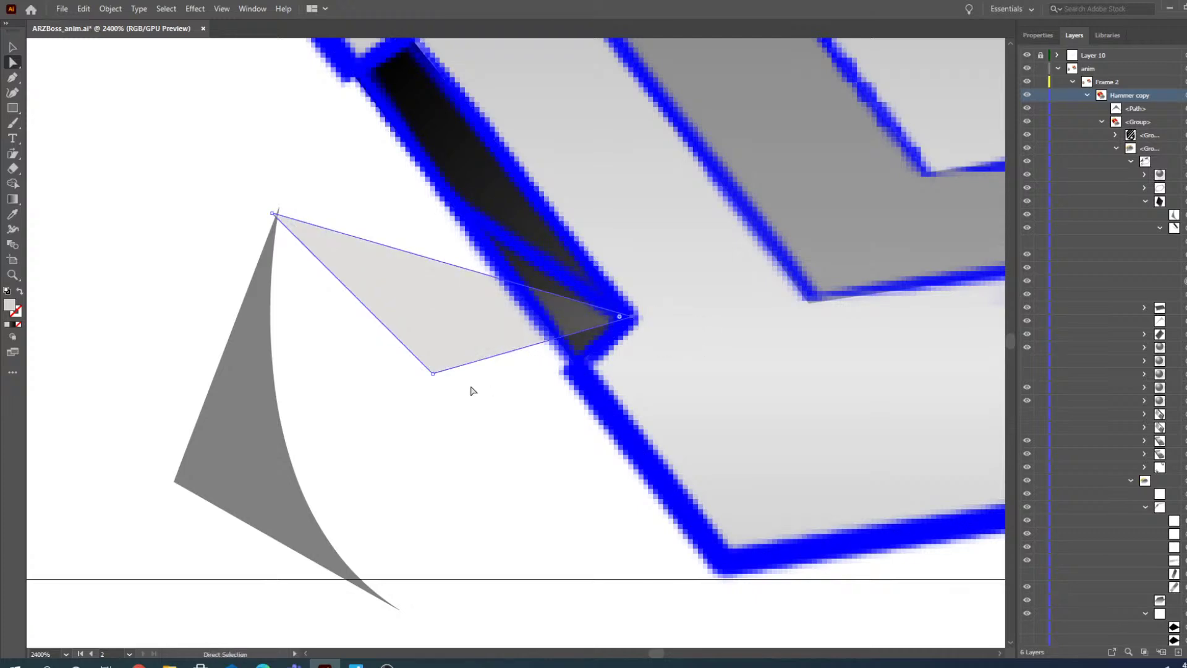
left_click_drag(435, 375, 579, 369)
left_click_drag(273, 213, 441, 194)
- Move the grey curved shading piece closer to the recess and hide it
left_click(265, 374)
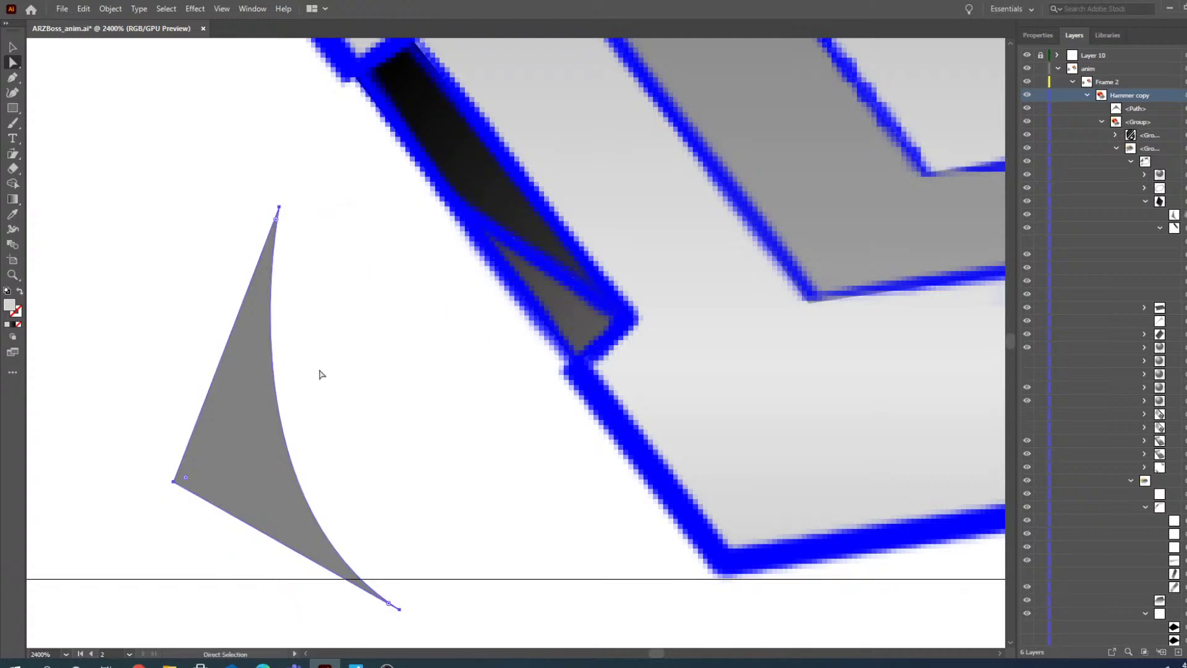
scroll(320, 374, "up", 3)
scroll(320, 374, "down", 2)
left_click_drag(279, 247, 348, 140)
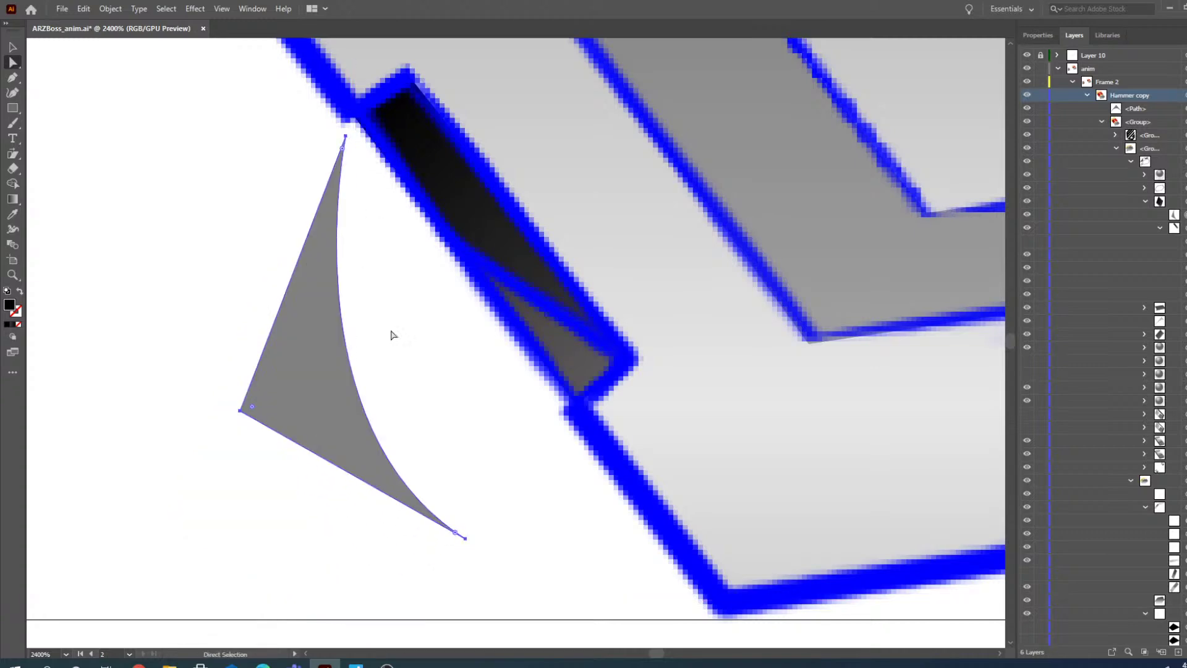
scroll(403, 379, "up", 4)
scroll(372, 350, "down", 1)
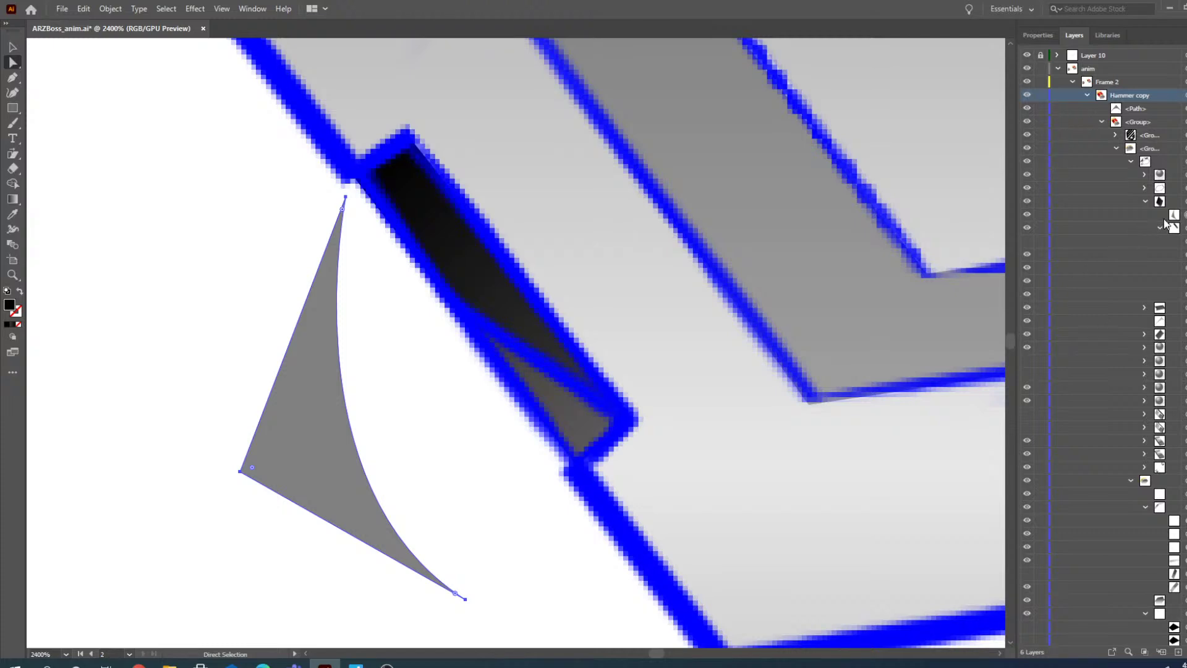
left_click(1029, 215)
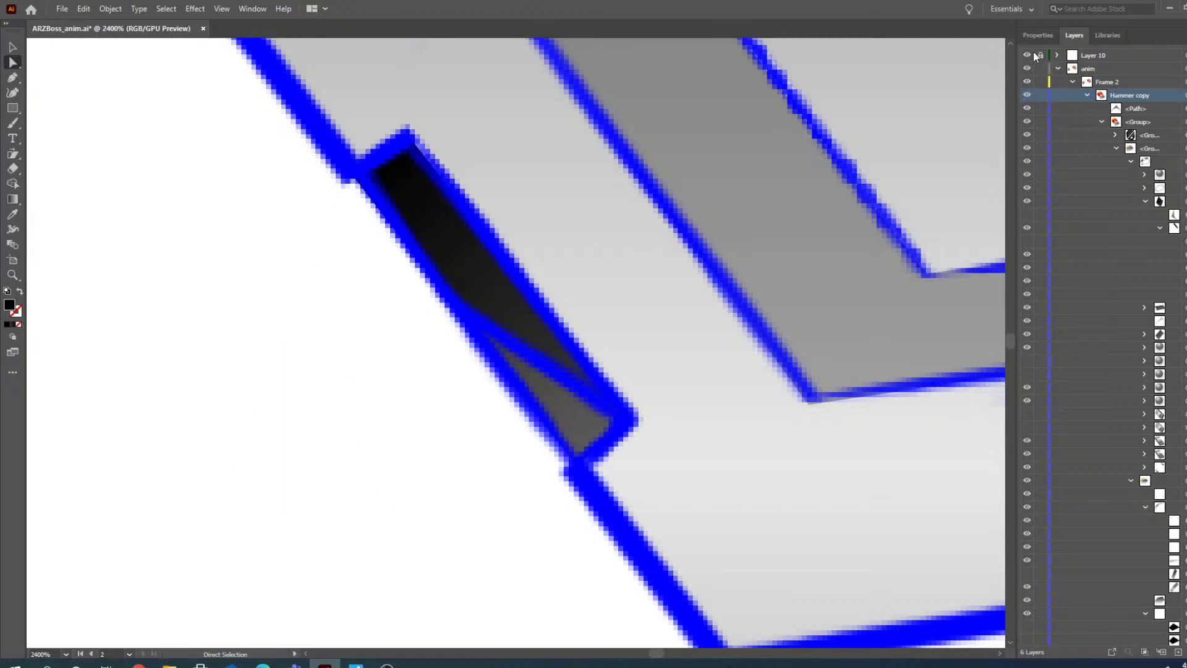
- Examine the finished recess and the whole hammer with the sketch hidden, and display the sketch again
left_click(1028, 54)
left_click(15, 275)
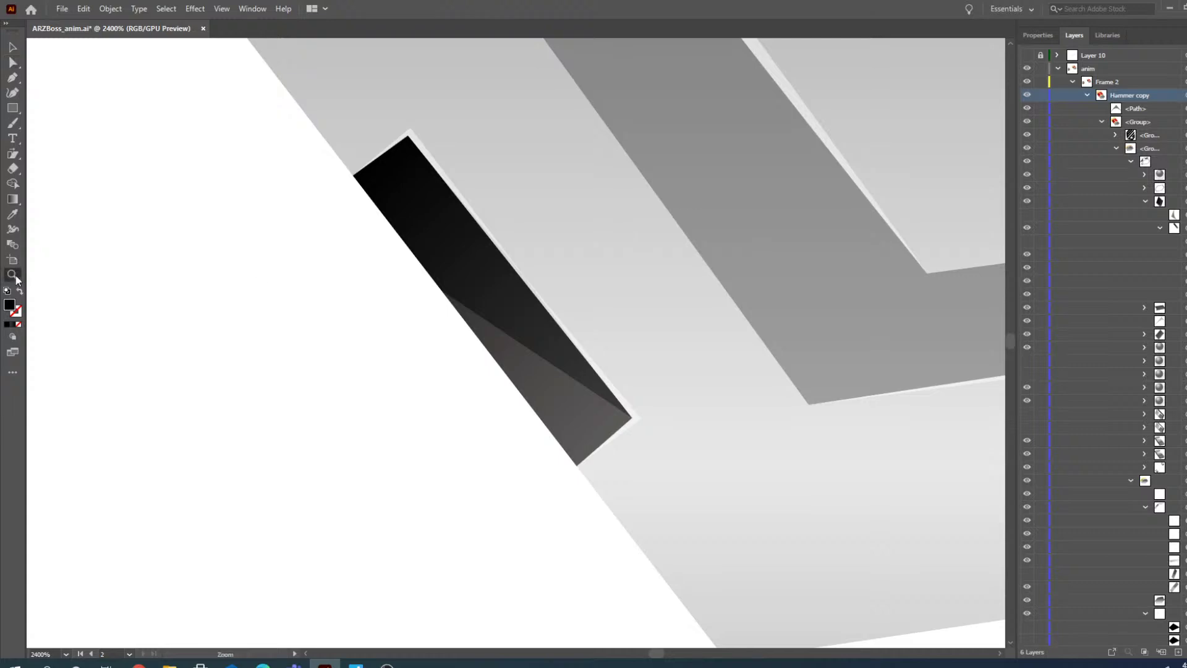
left_click(473, 285, "alt")
left_click(469, 313, "alt")
left_click(487, 357, "alt")
left_click(507, 366, "alt")
left_click(536, 372, "alt")
left_click(539, 374, "alt")
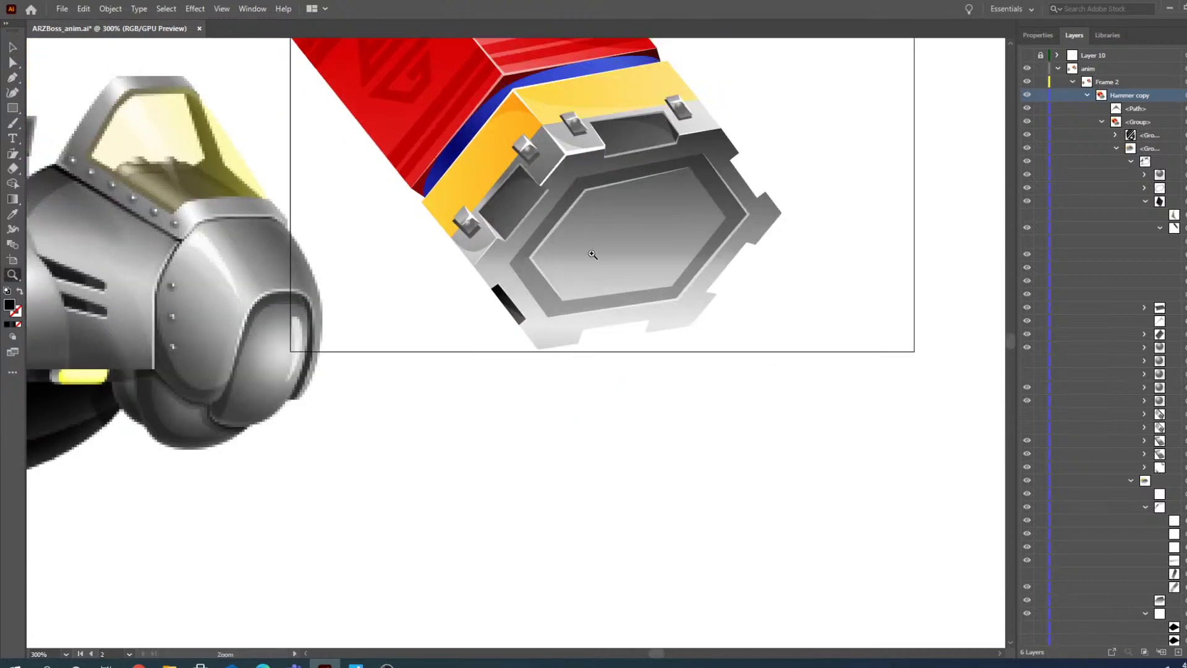
scroll(624, 278, "up", 3)
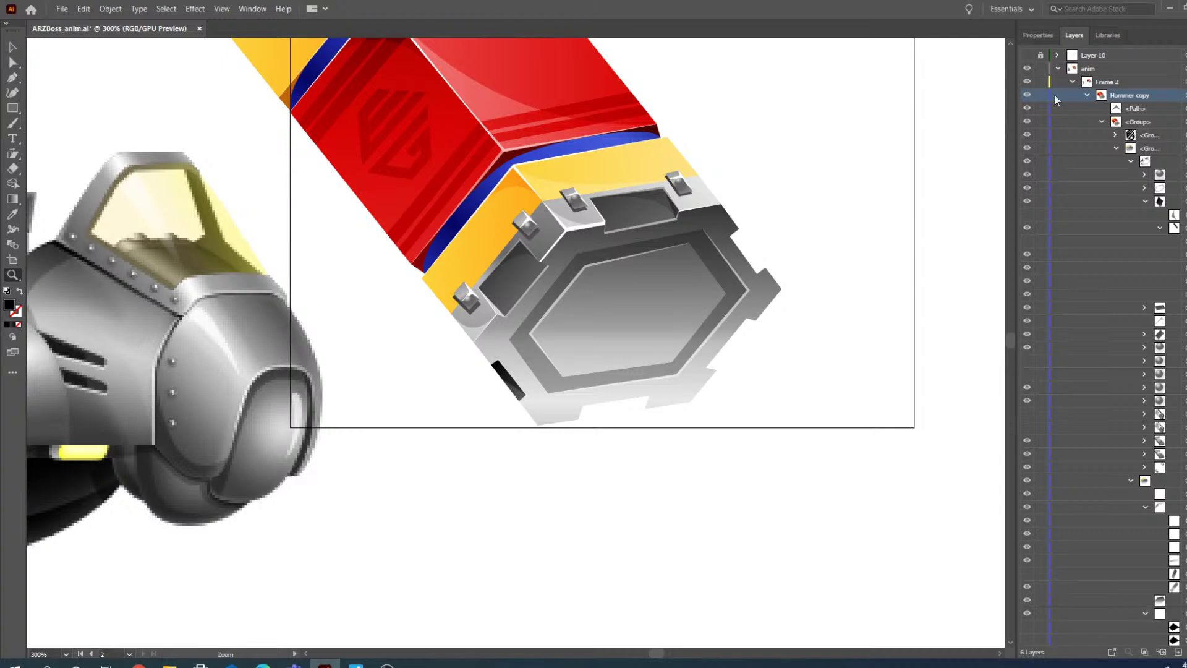
left_click(1027, 56)
- Duplicate the dark recess piece onto the sketched triangular notch in the end face's lower edge and copy the recess's dark gradient to it
left_click(655, 402)
left_click(454, 349)
left_click(594, 328)
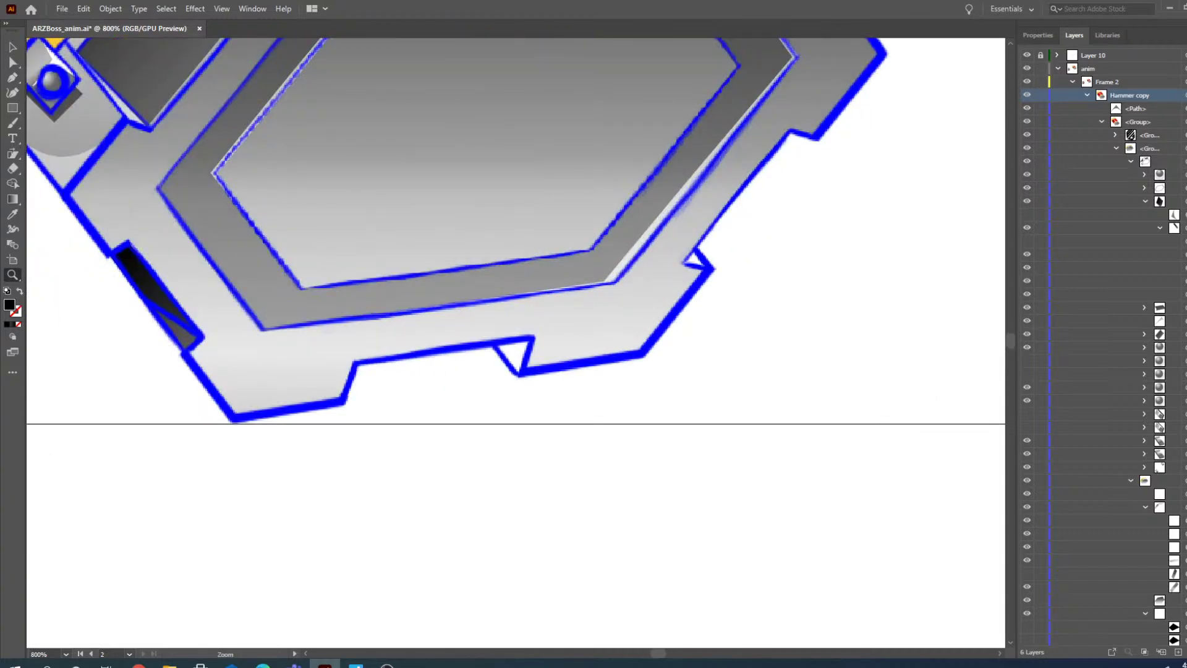
left_click(13, 47)
key("a")
key("v")
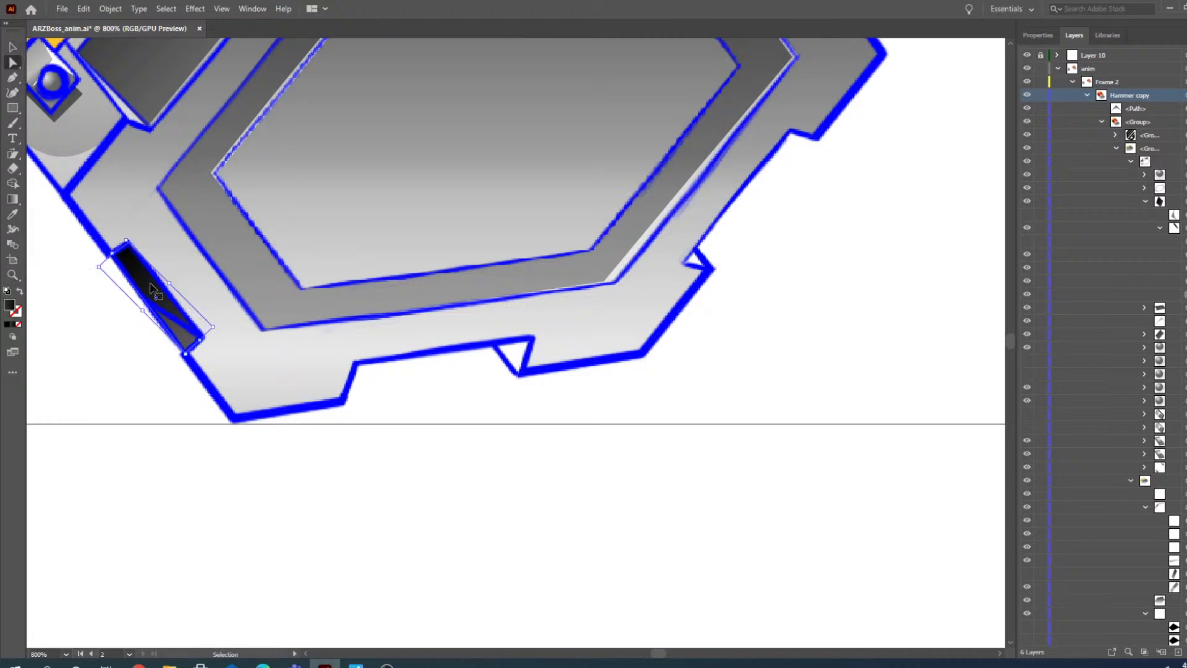
left_click_drag(152, 288, 512, 334, "alt")
key("a")
left_click(14, 215)
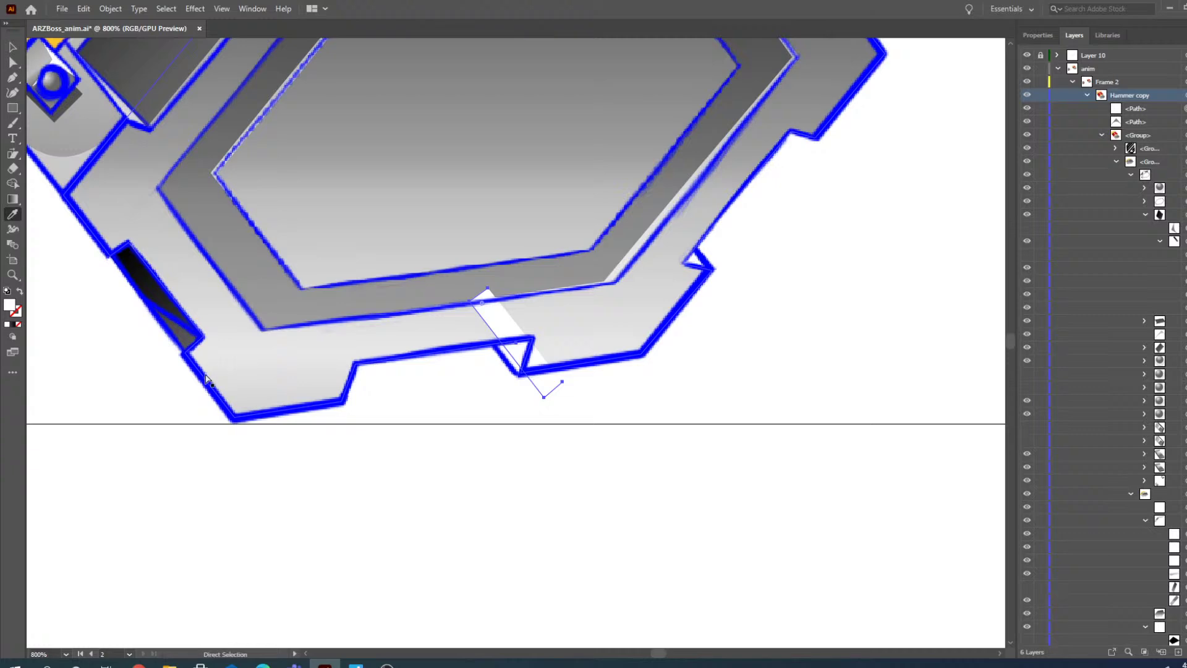
- Change the copied piece's fill to a solid dark grey
left_click(12, 47)
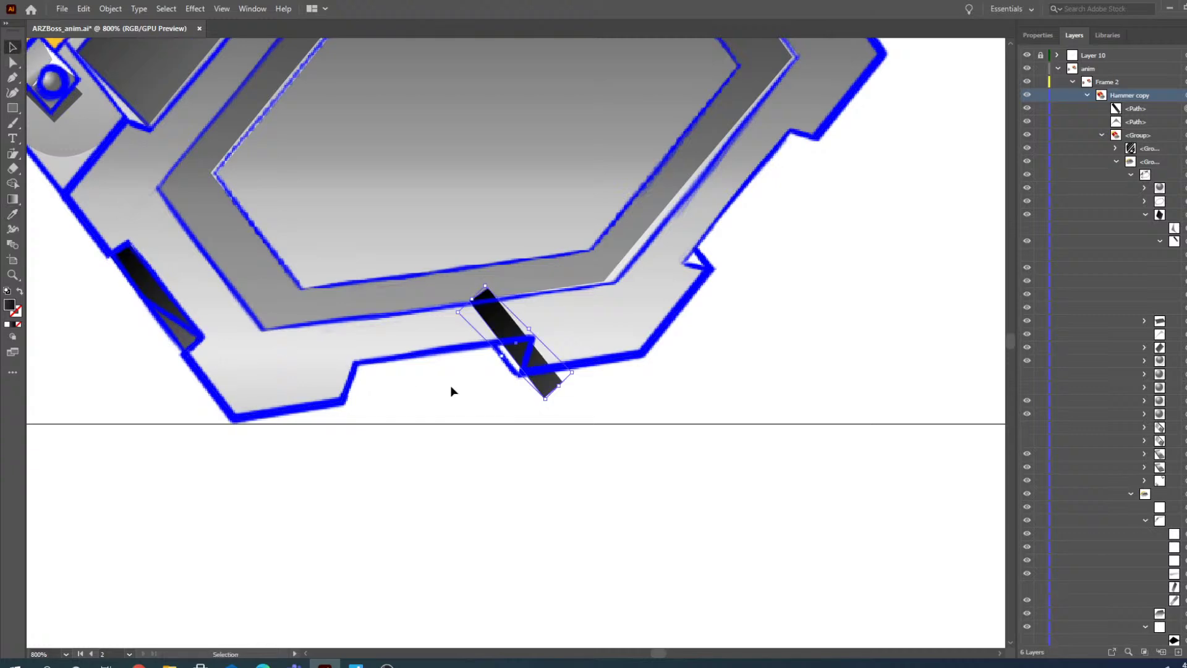
double_click(11, 307)
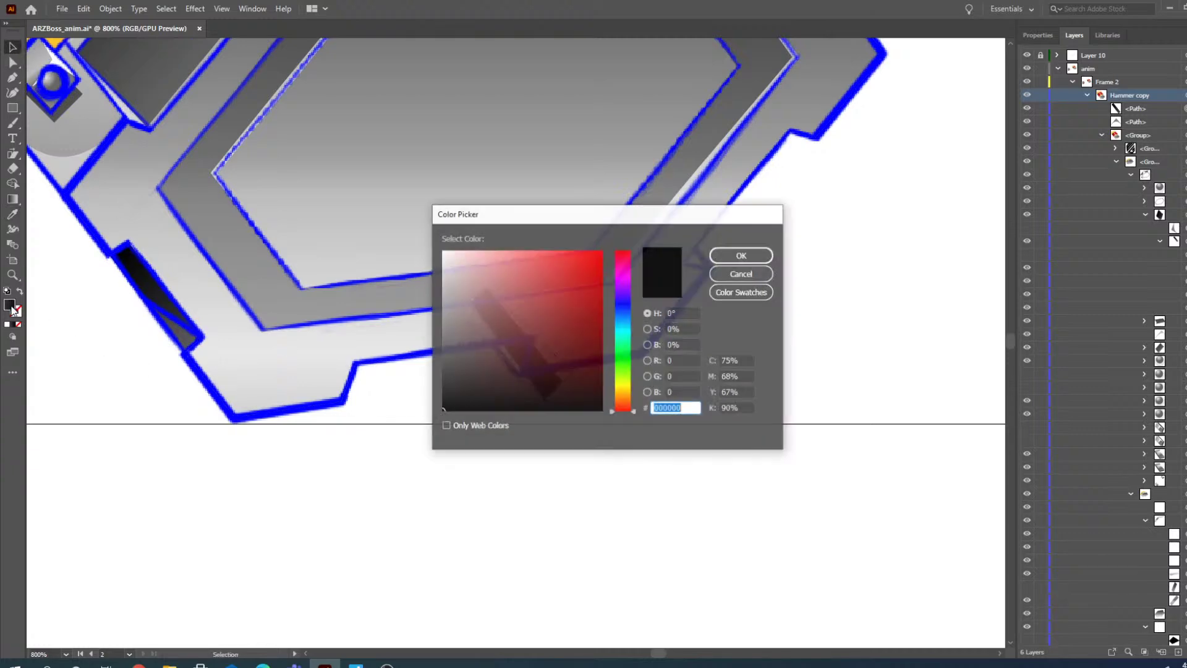
left_click_drag(468, 394, 429, 380)
left_click(742, 255)
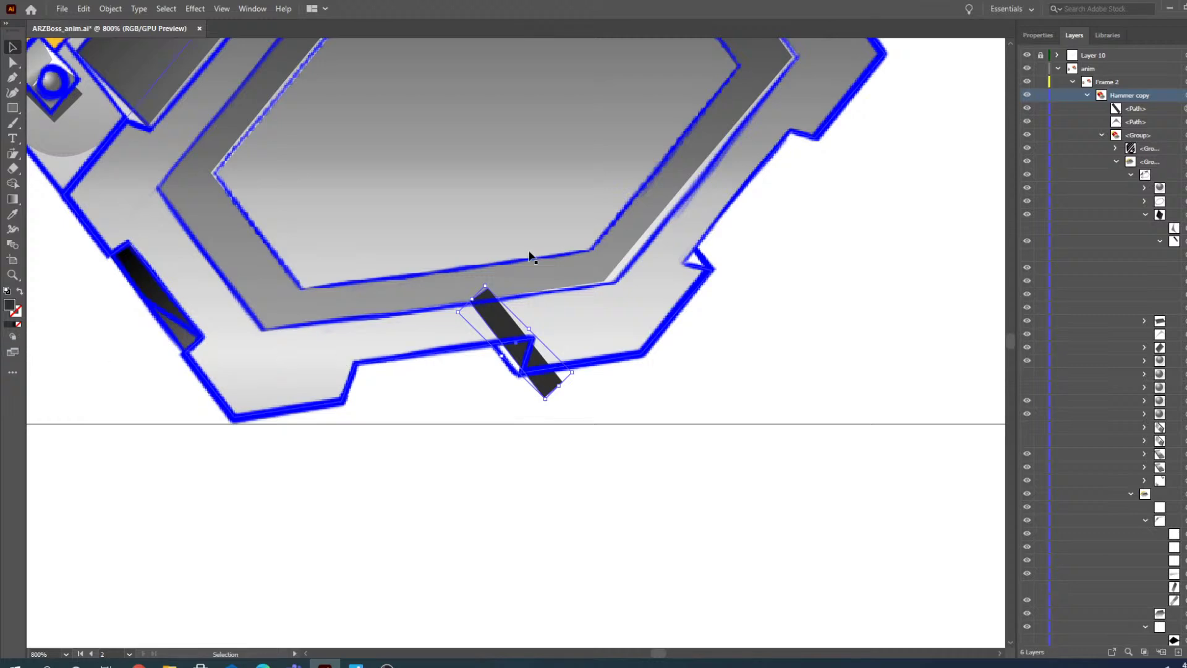
left_click(1039, 38)
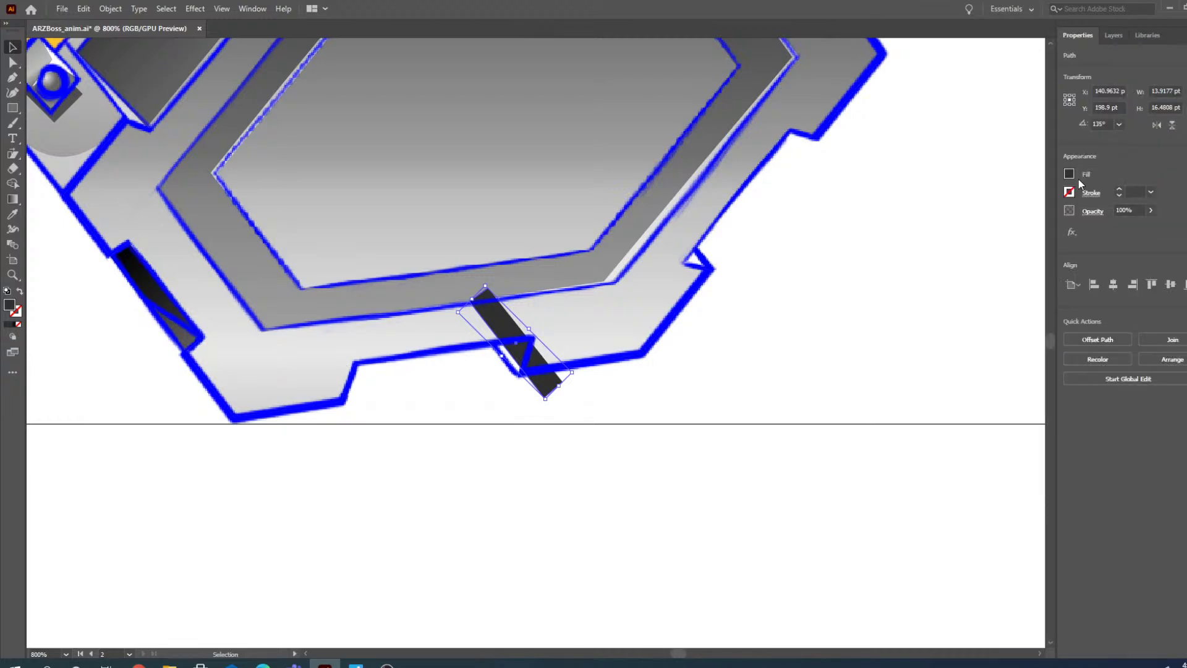
- Fit the dark grey piece's corners to the sketched triangle of the notch on the end face's lower edge
left_click(13, 275)
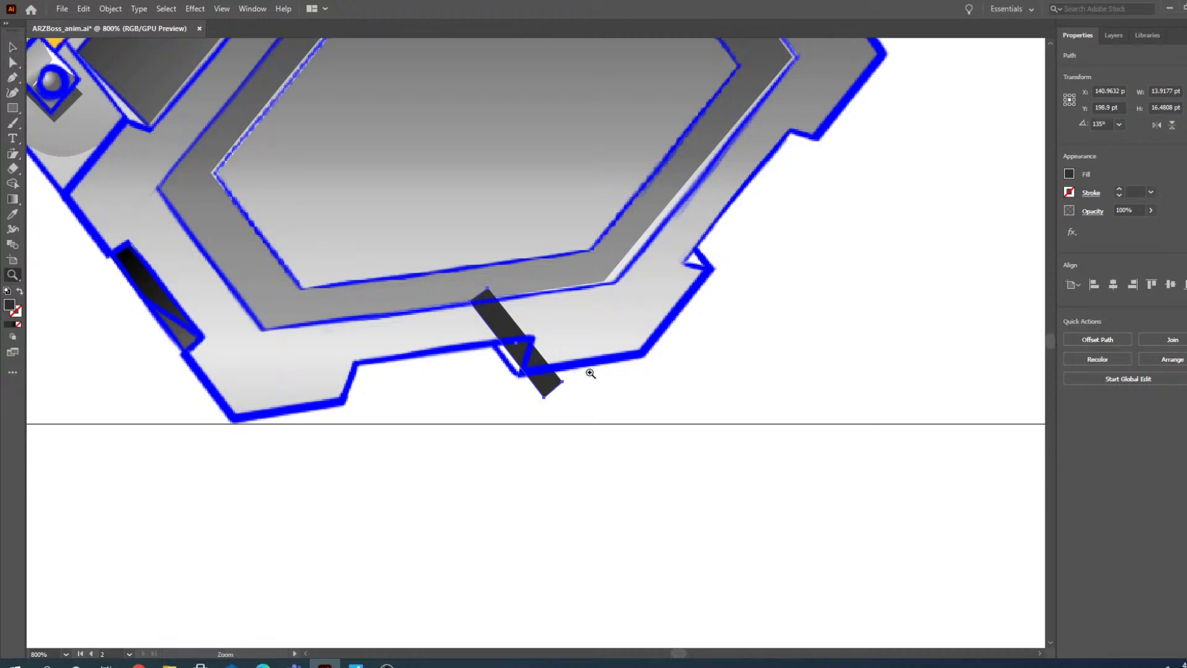
left_click(590, 374)
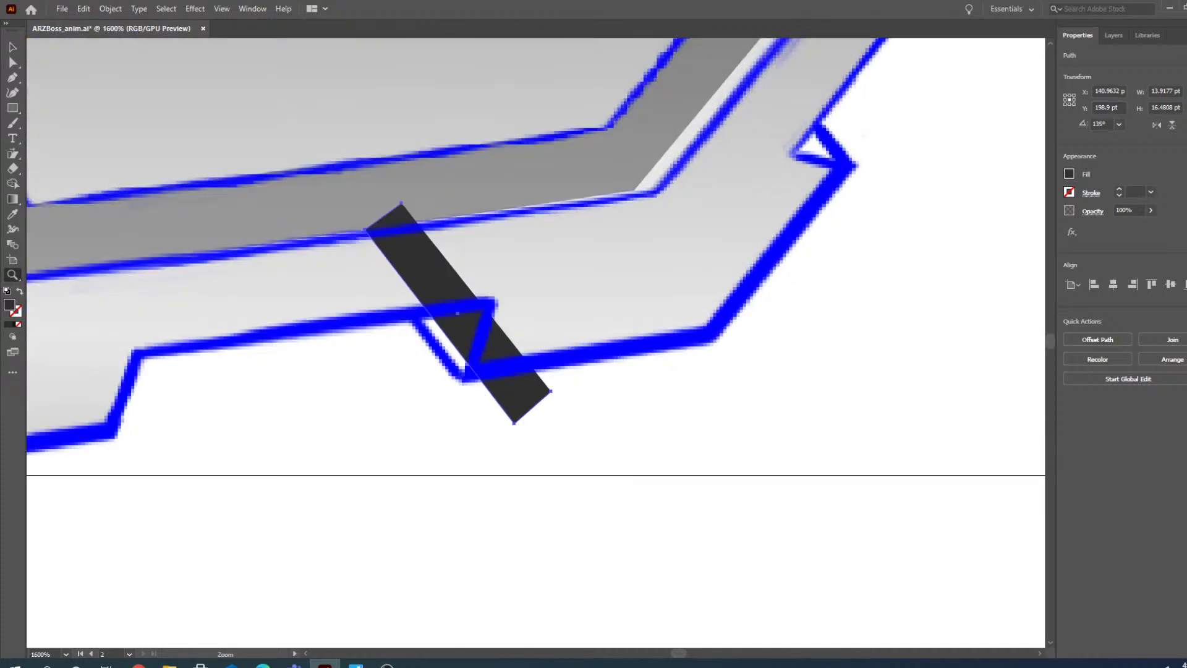
left_click(13, 62)
left_click_drag(515, 426, 487, 303)
left_click_drag(407, 419, 465, 373)
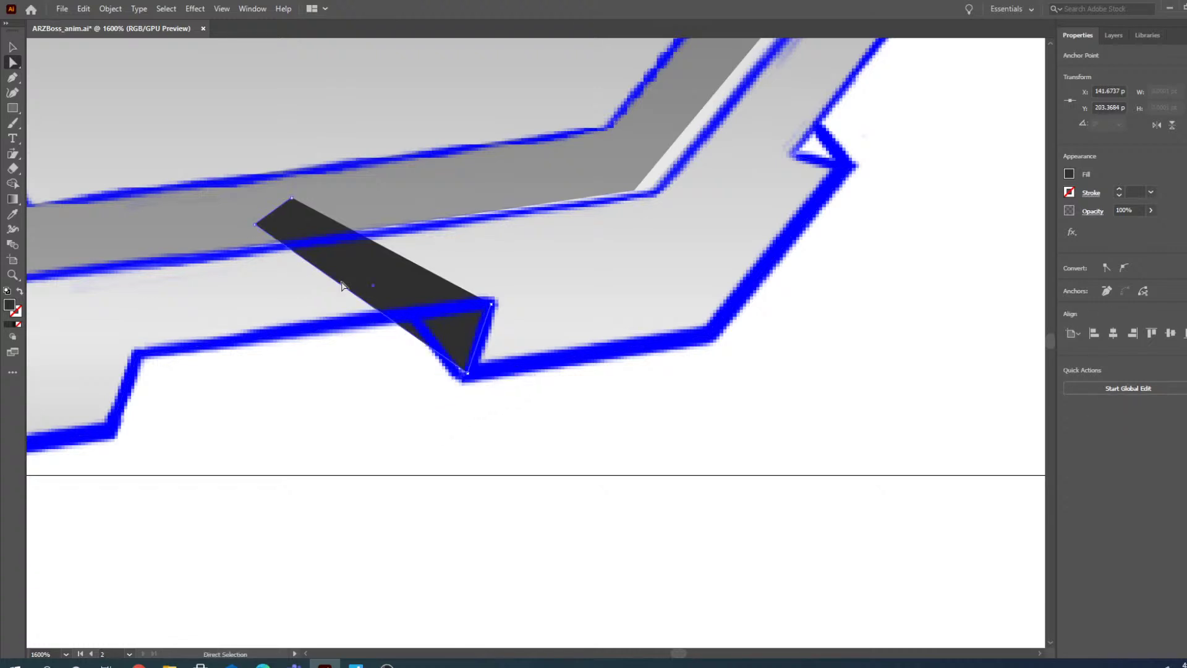
left_click_drag(256, 225, 420, 336)
left_click_drag(291, 197, 491, 303)
left_click_drag(419, 340, 410, 319)
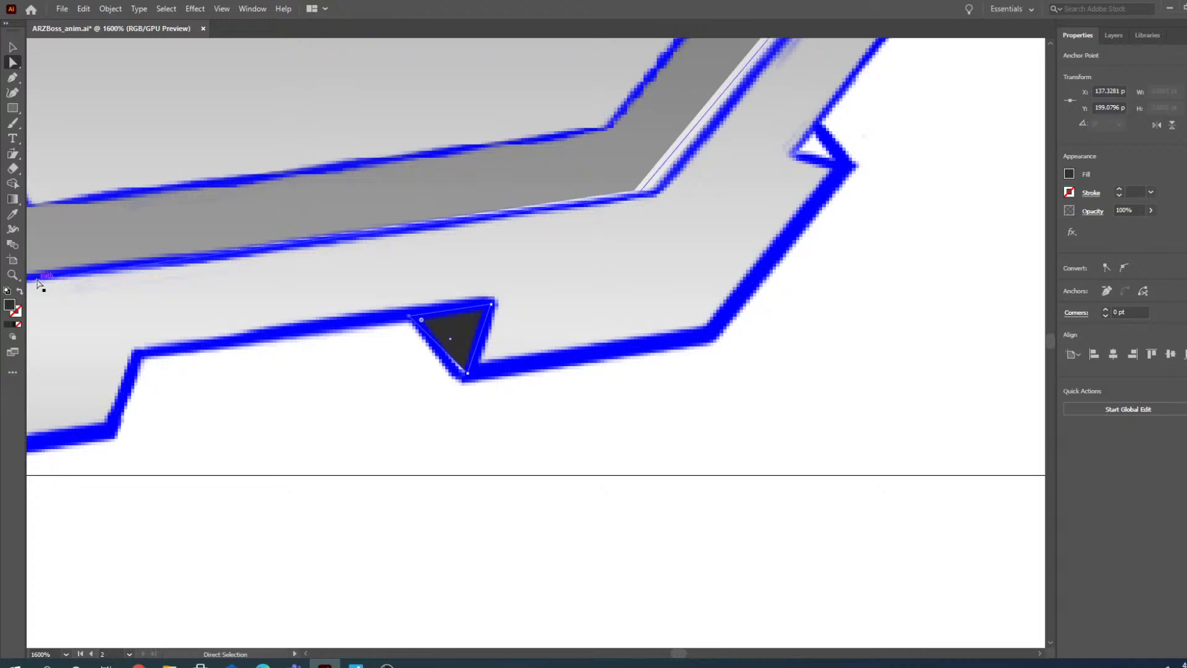
- Examine the fitted triangle and the still unfilled notches along the end face's right-hand edges against the sketch
left_click(13, 276)
left_click(444, 367, "alt")
left_click(439, 424, "alt")
scroll(746, 399, "up", 5)
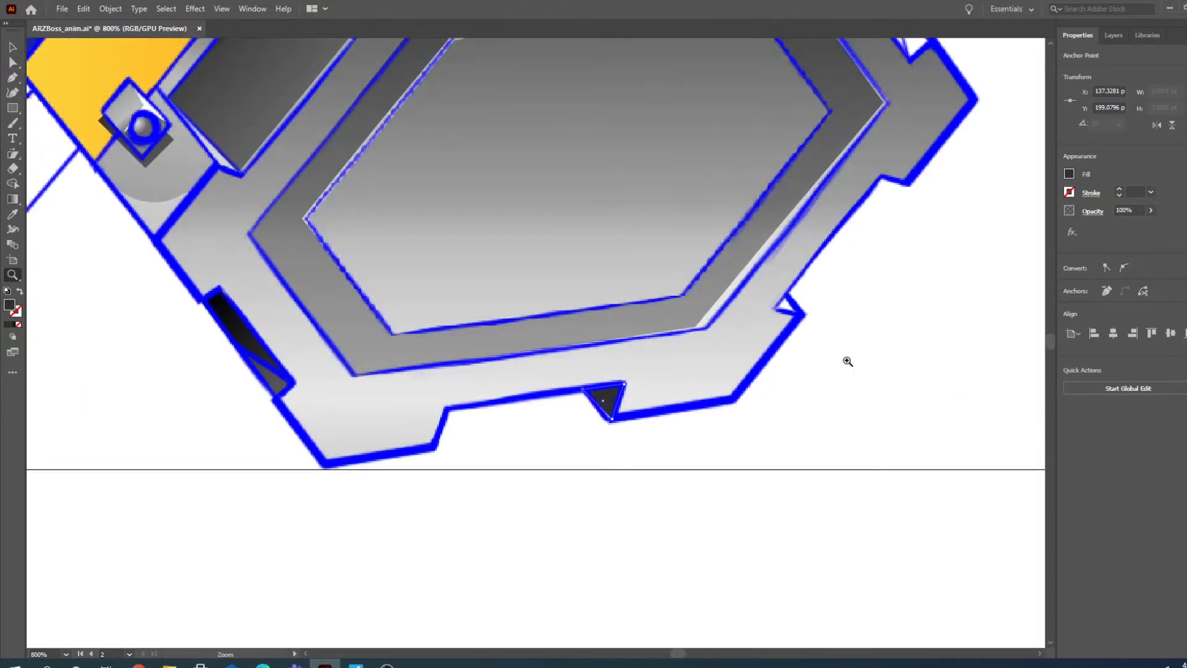
scroll(680, 655, "right", 6)
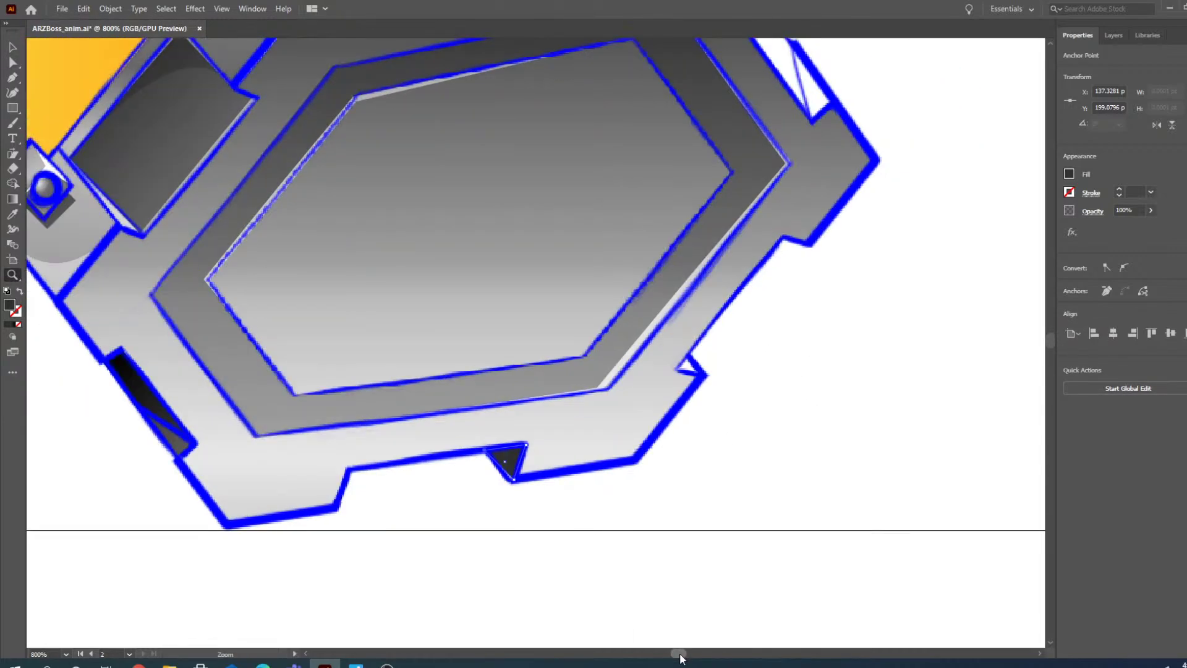
scroll(637, 460, "up", 4)
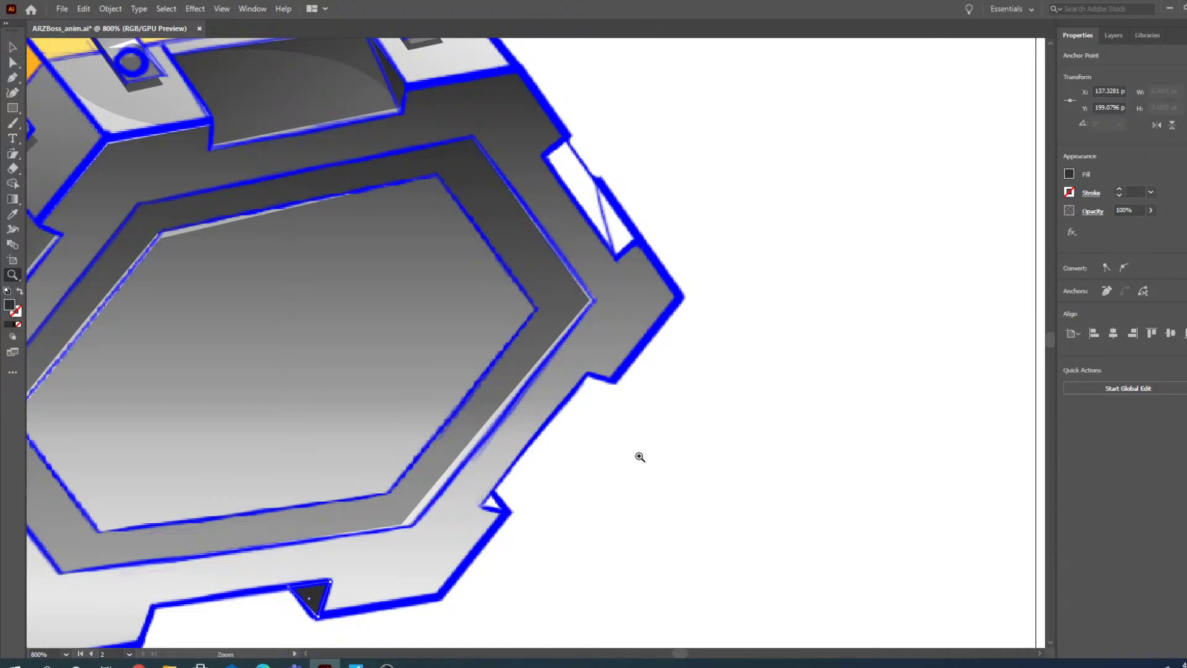
scroll(656, 405, "down", 3)
scroll(655, 405, "up", 2)
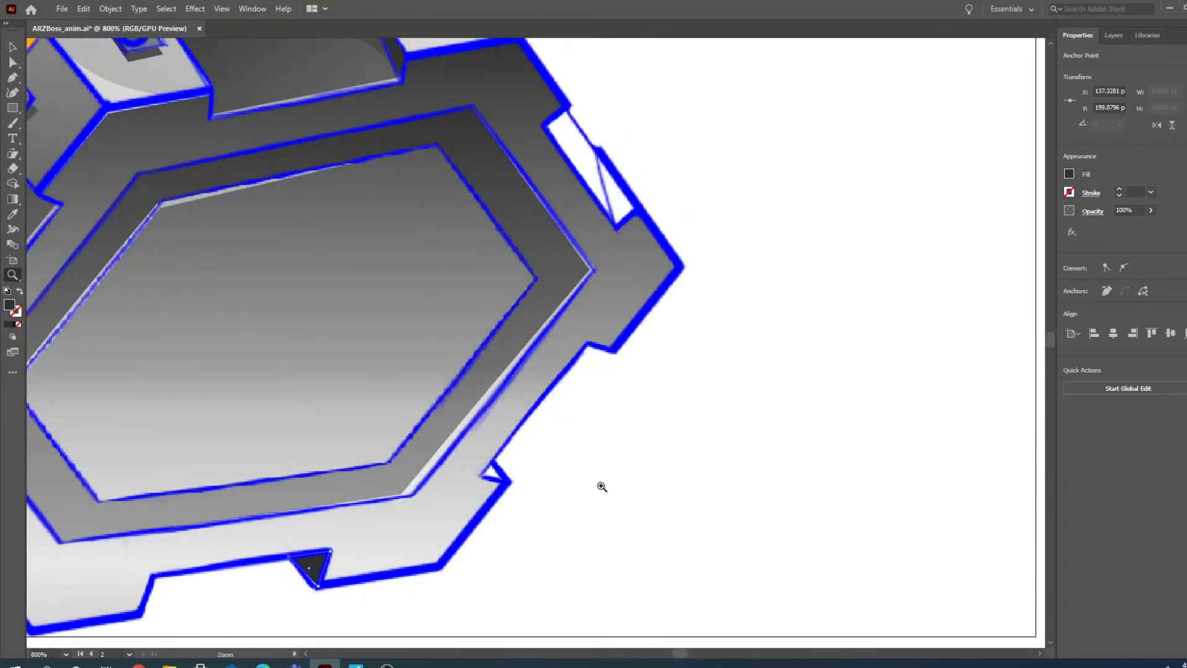
scroll(604, 367, "up", 2)
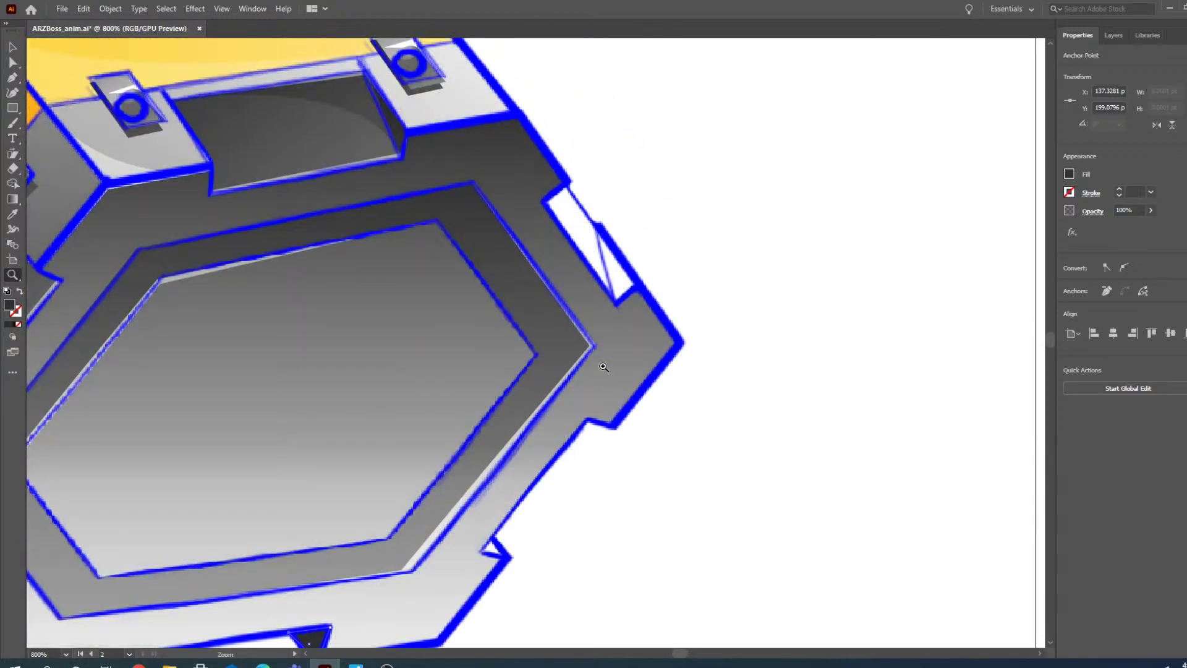
left_click(437, 299, "alt")
- Select the stray thin white angled strip lying outside the hammer's lower left corner and hide it
left_click(12, 47)
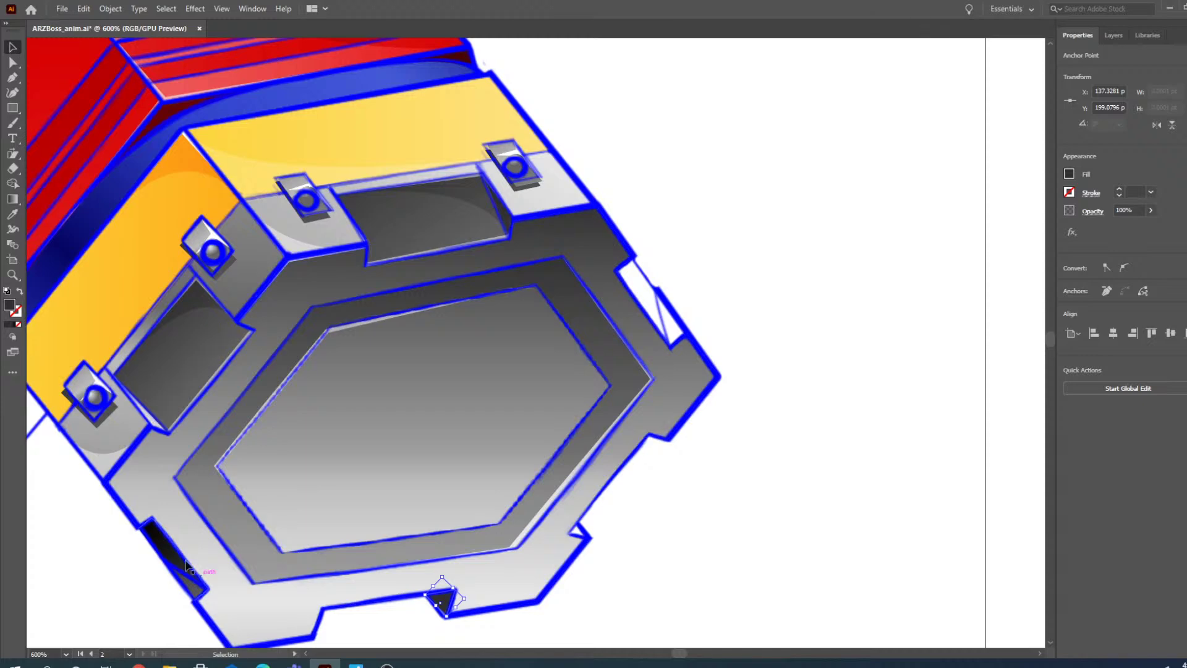
left_click(189, 594)
scroll(144, 563, "down", 2)
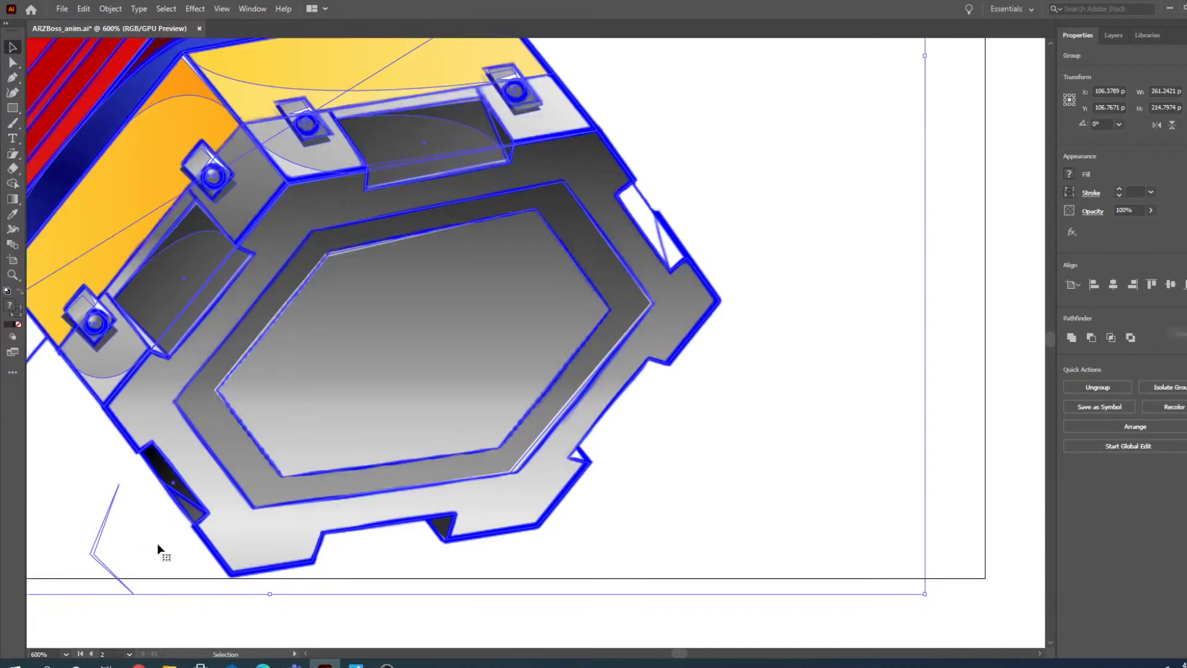
left_click(13, 63)
left_click(86, 502)
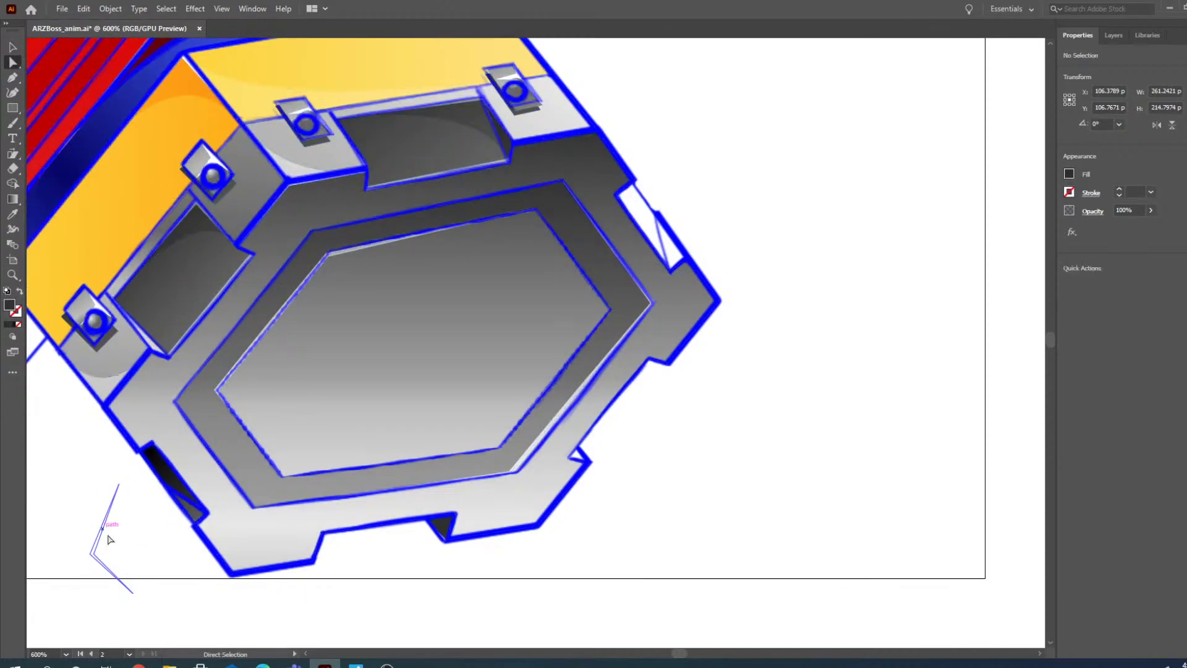
left_click(101, 537)
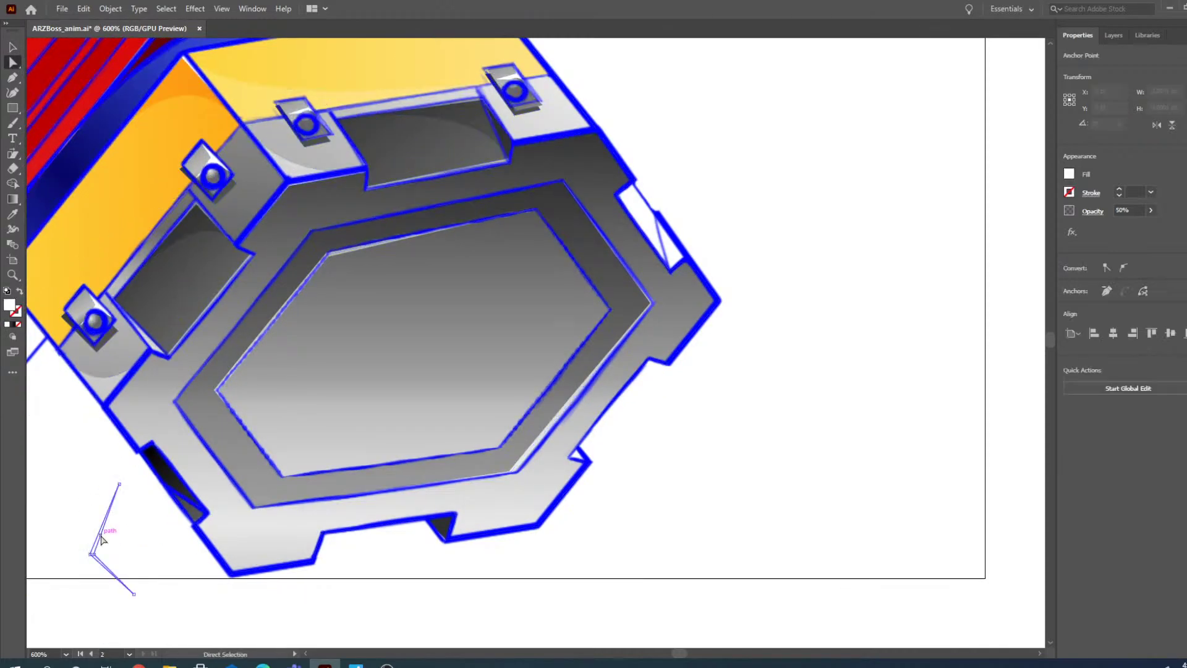
left_click(1113, 35)
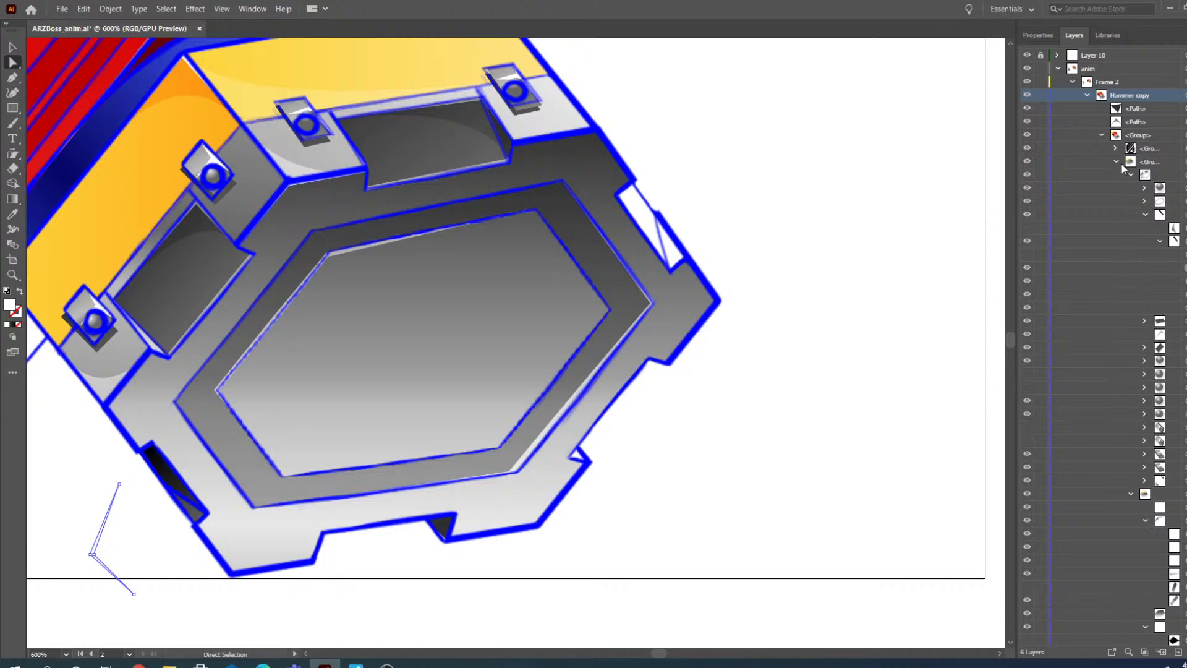
scroll(1123, 424, "down", 5)
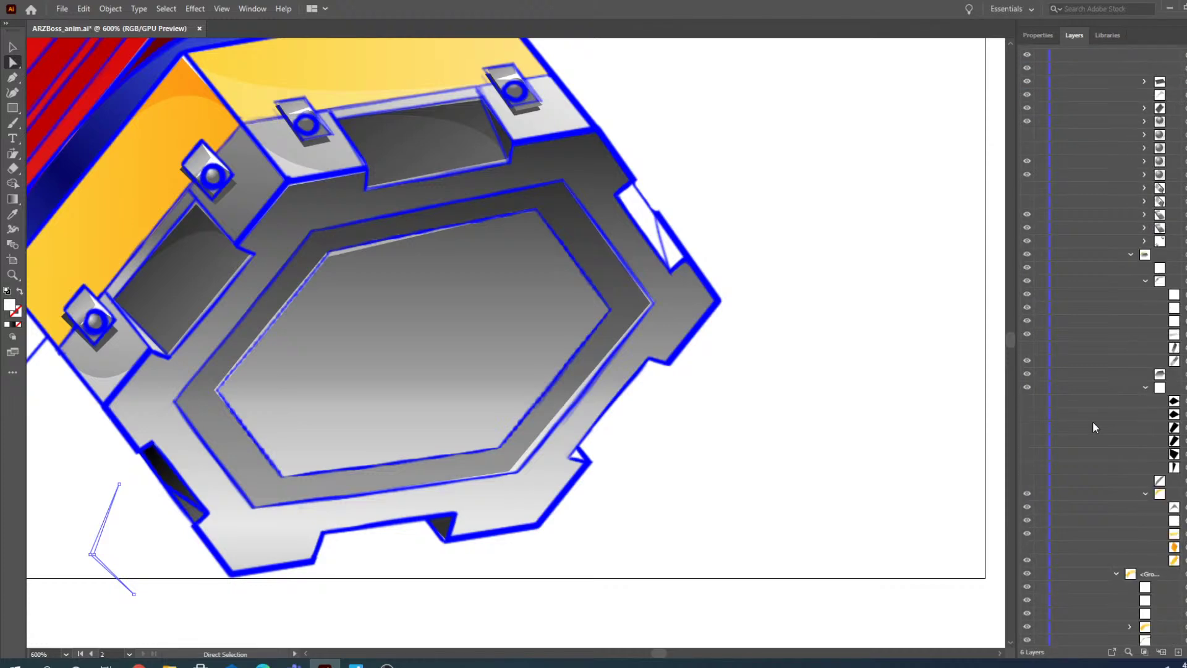
left_click(1028, 255)
left_click(1028, 255)
scroll(1060, 442, "down", 5)
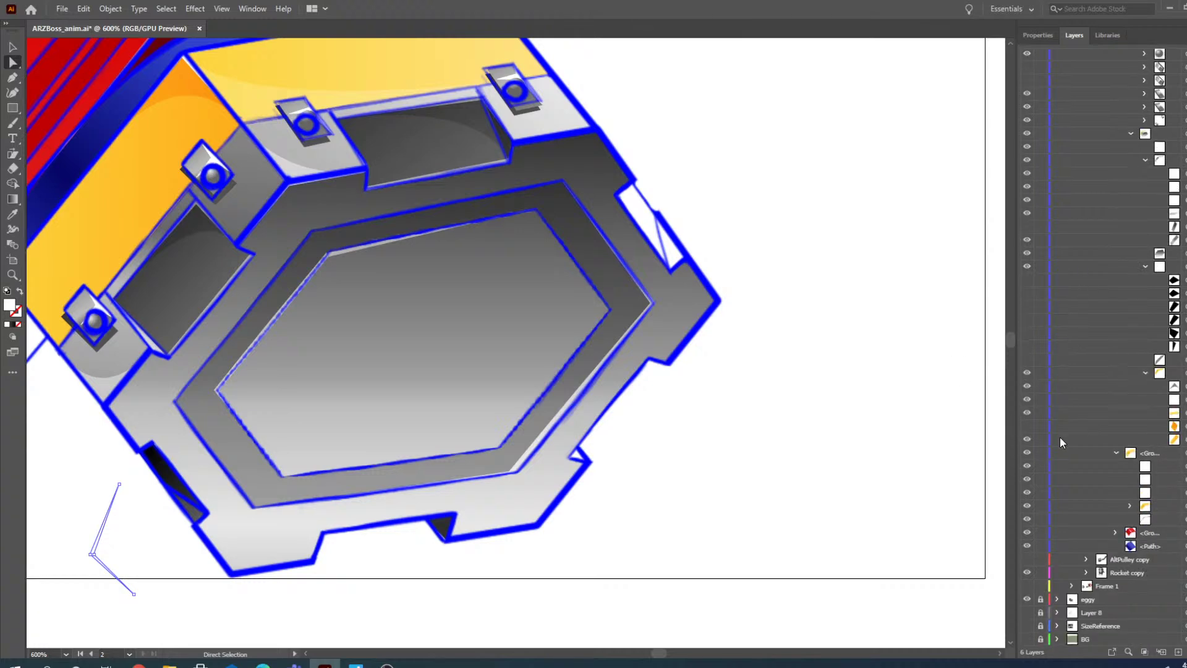
scroll(1068, 463, "up", 15)
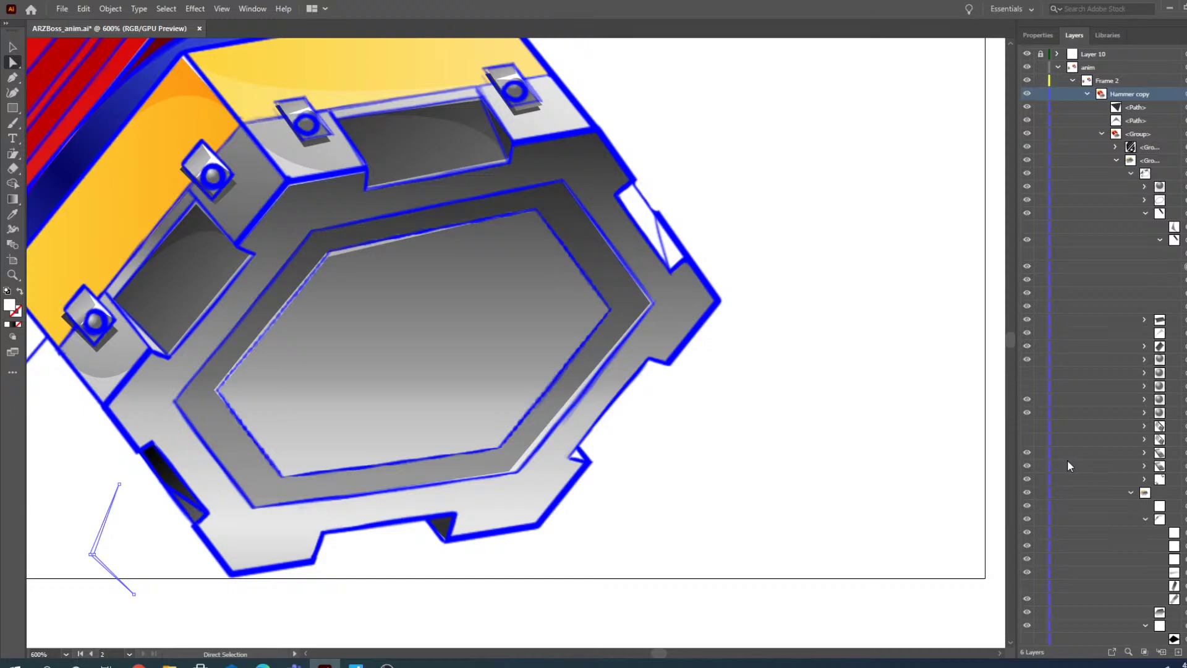
scroll(641, 660, "left", 15)
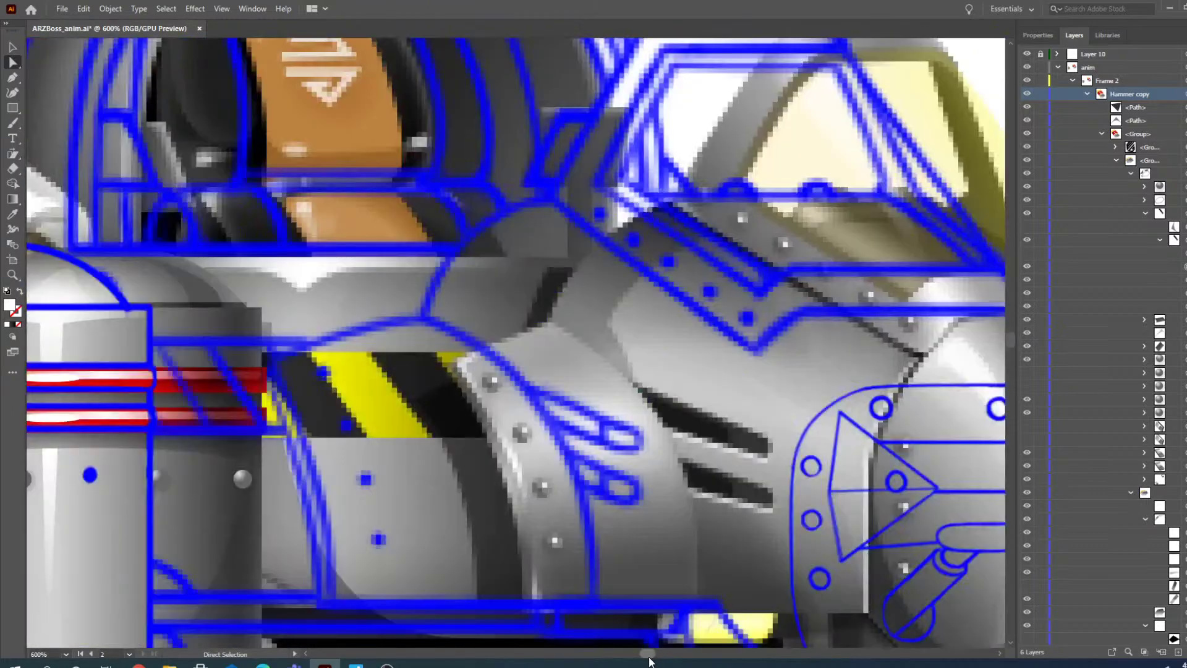
scroll(639, 402, "down", 5)
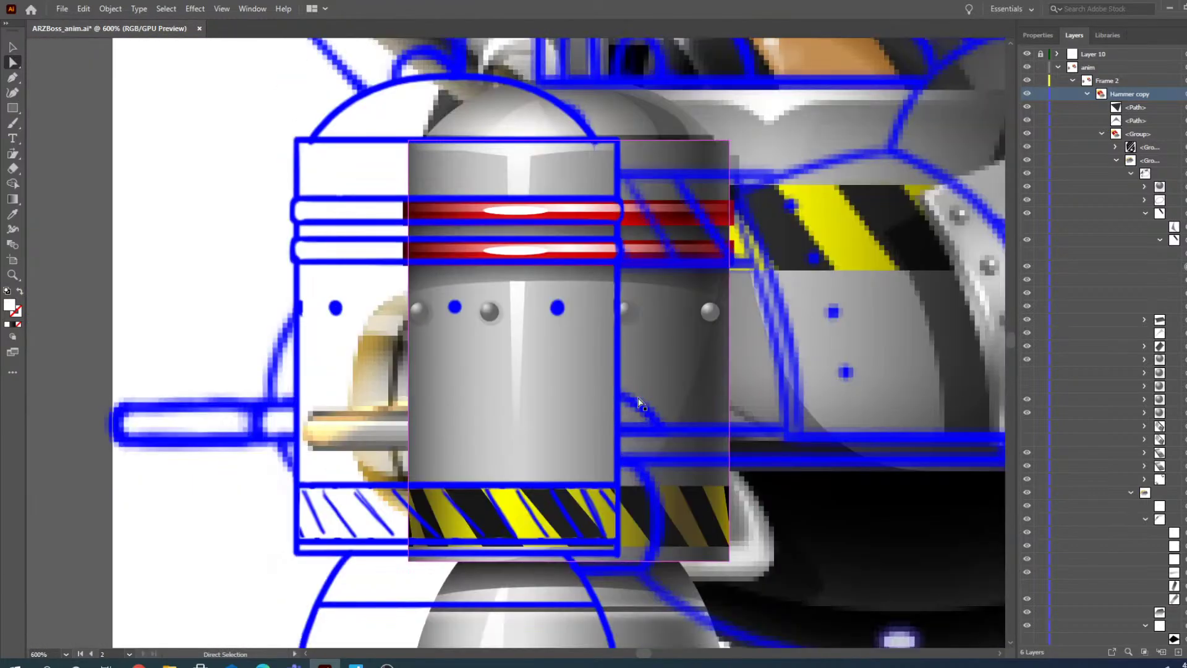
scroll(640, 402, "up", 1)
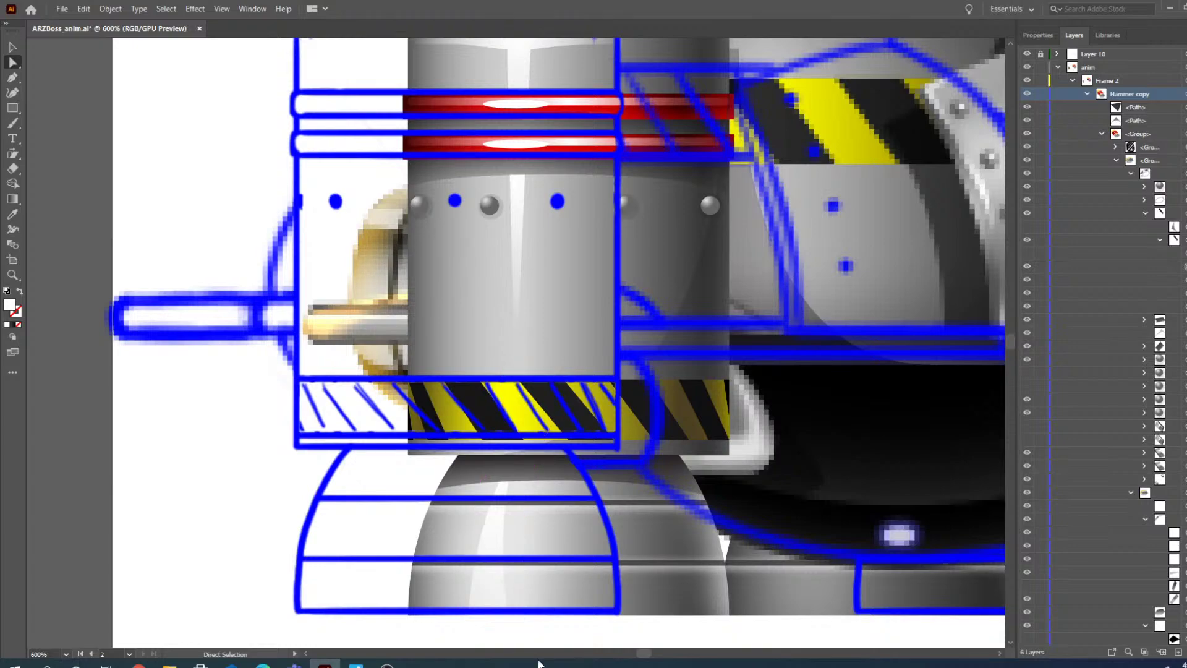
left_click_drag(643, 653, 657, 654)
scroll(588, 496, "up", 3)
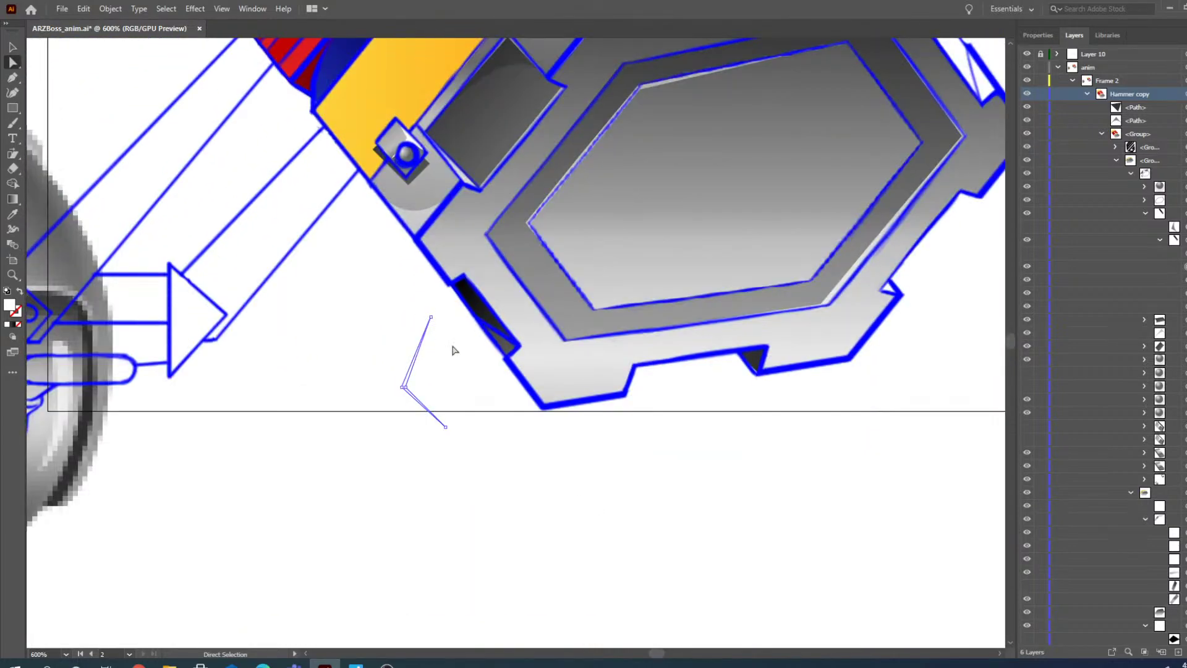
left_click(1028, 267)
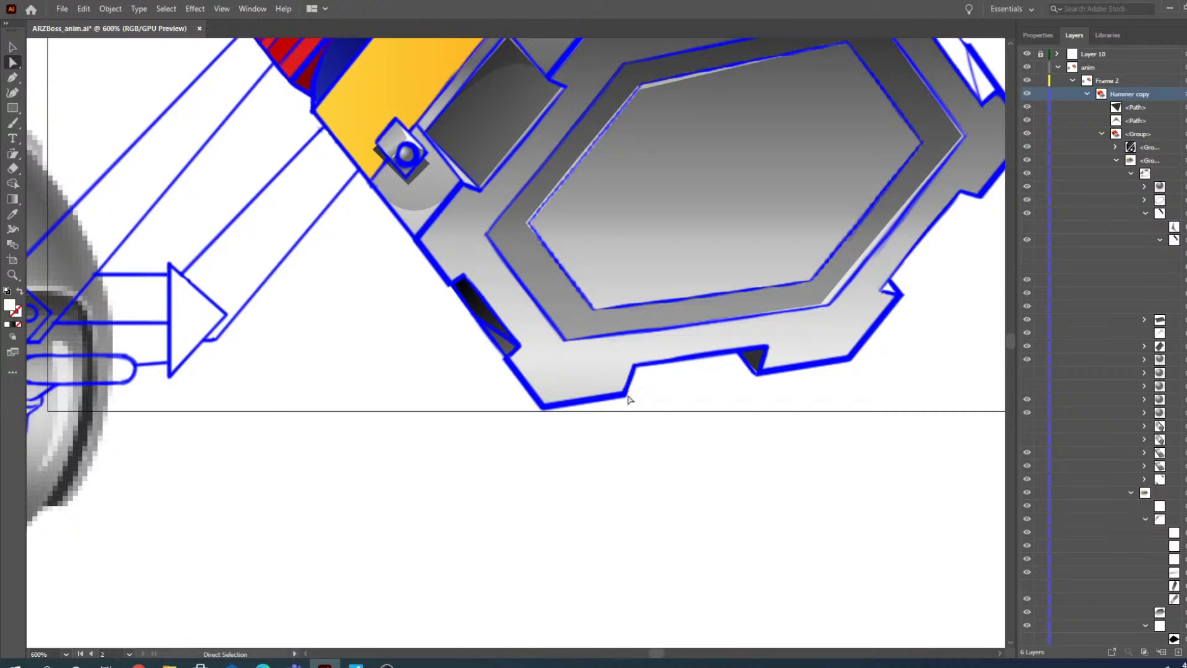
- Examine the dark recess on the end face's lower left edge up close against the sketch
scroll(628, 399, "up", 1)
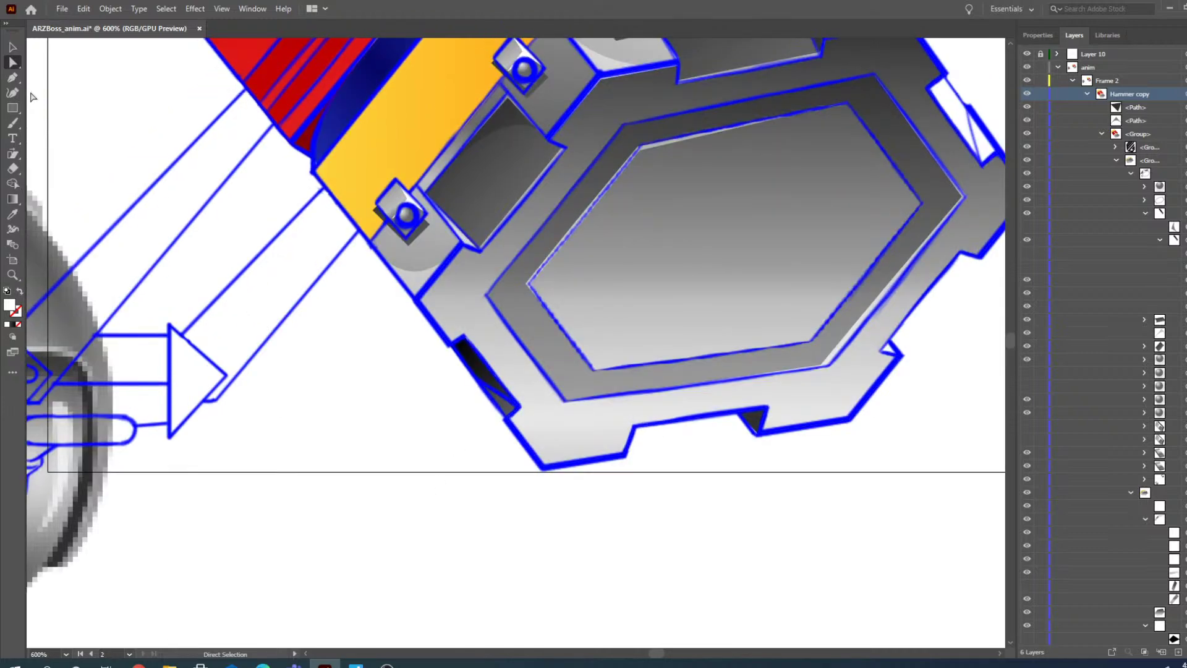
left_click(478, 362)
left_click(12, 276)
left_click(503, 390)
left_click(528, 358)
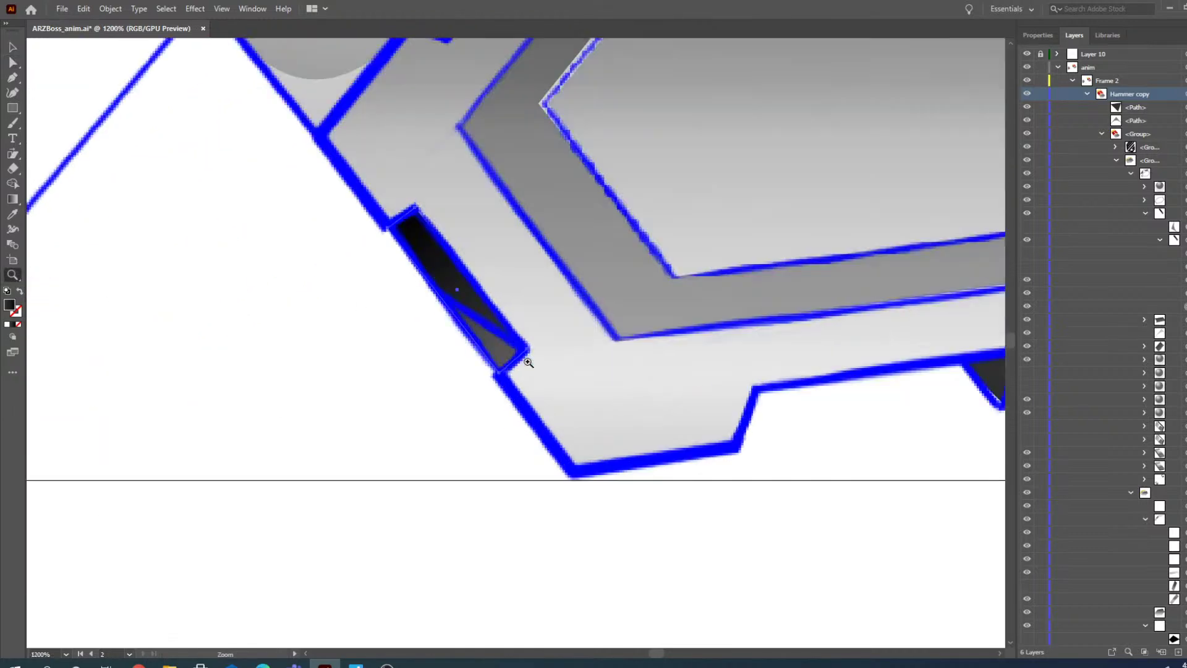
left_click(495, 307)
key("v")
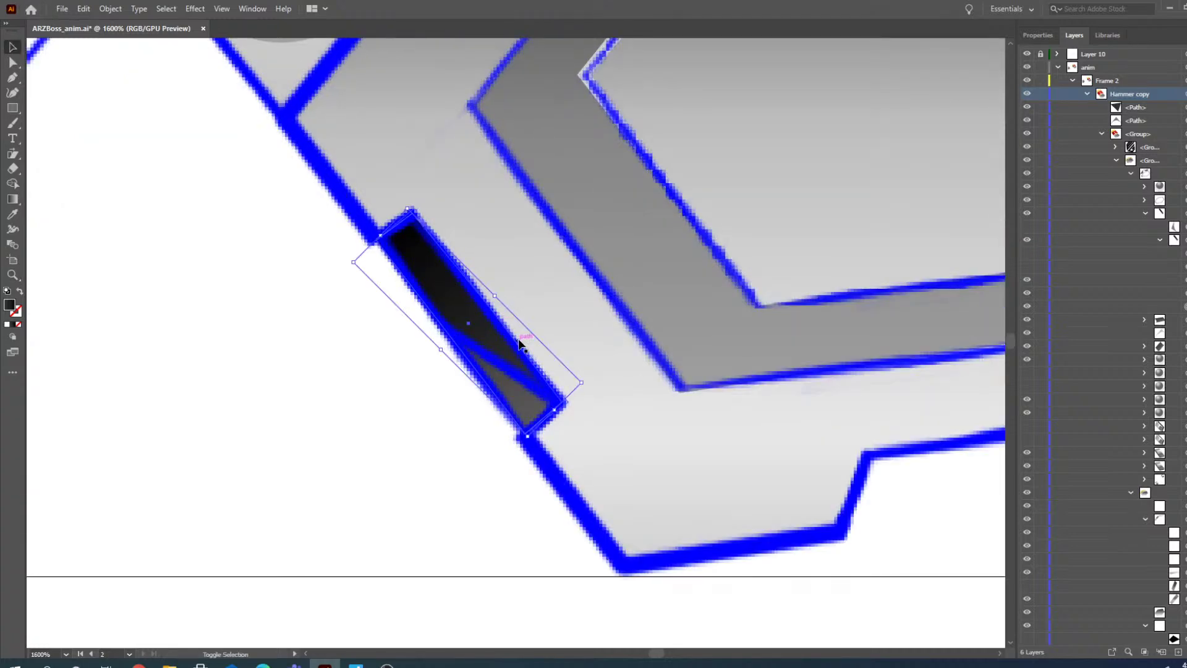
left_click(563, 400)
key("ctrl+shift+a")
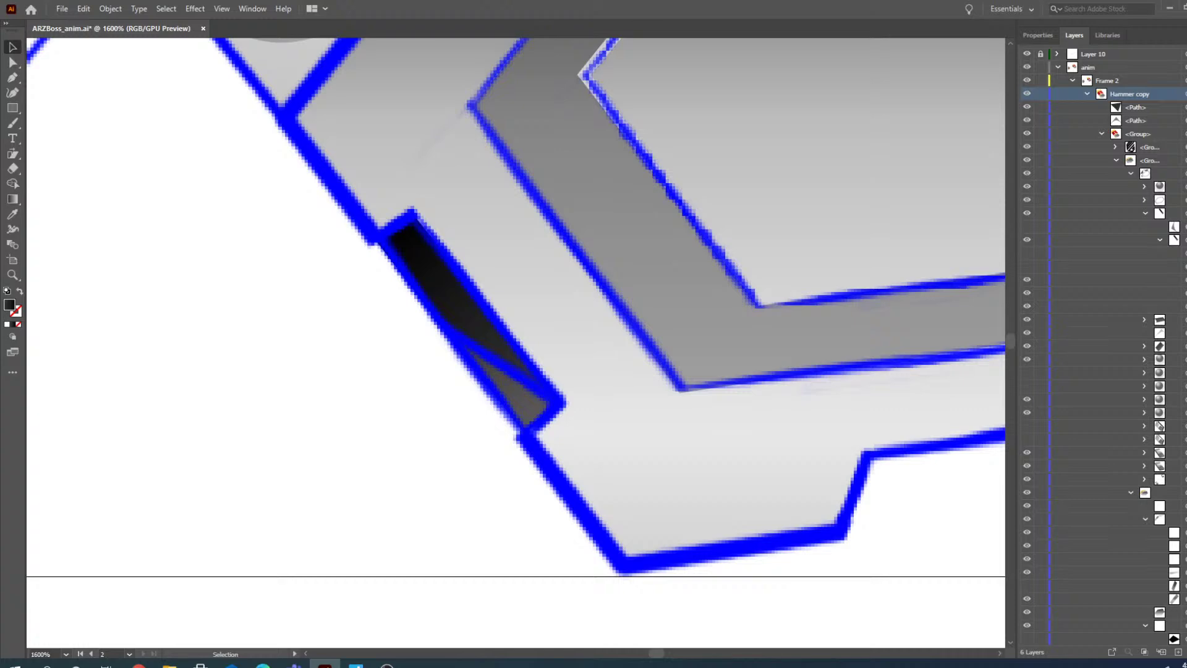
key("z")
left_click(458, 325, "alt")
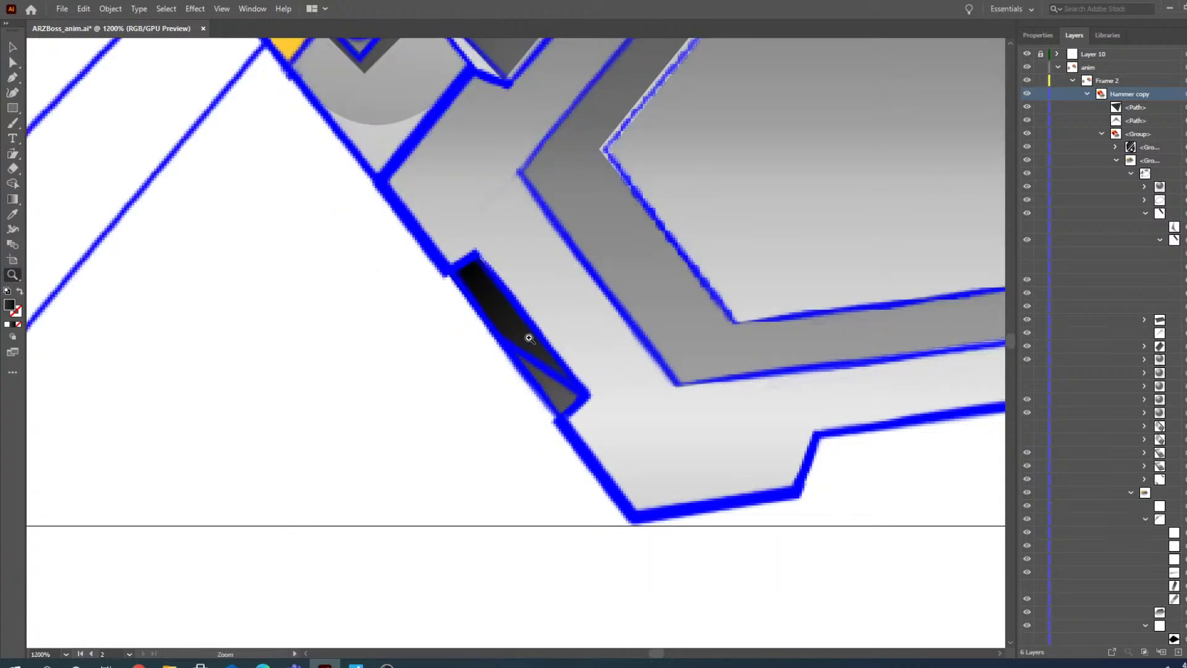